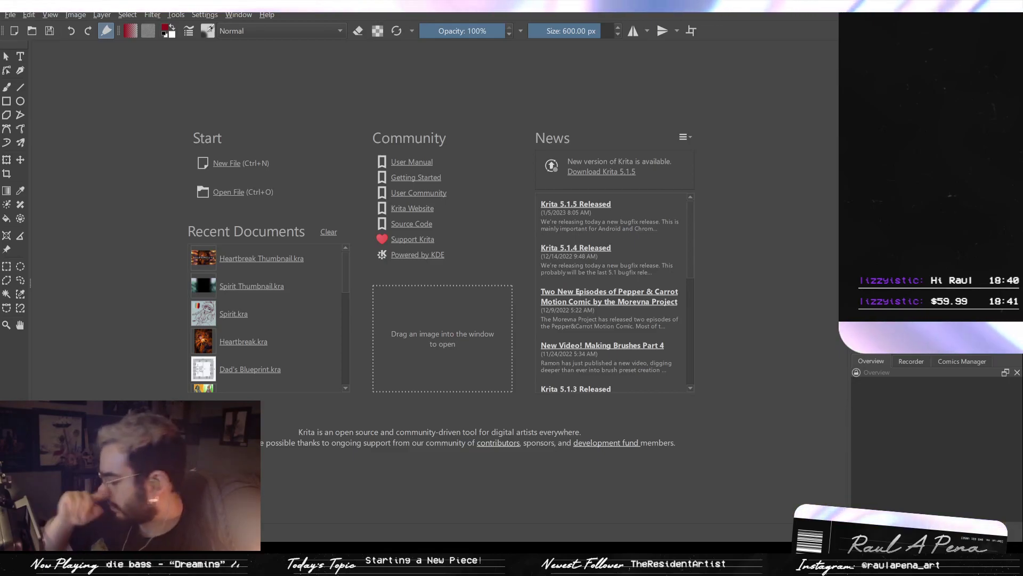
Open Spirit.kra and switch to the 8 px inking brush
click(239, 314)
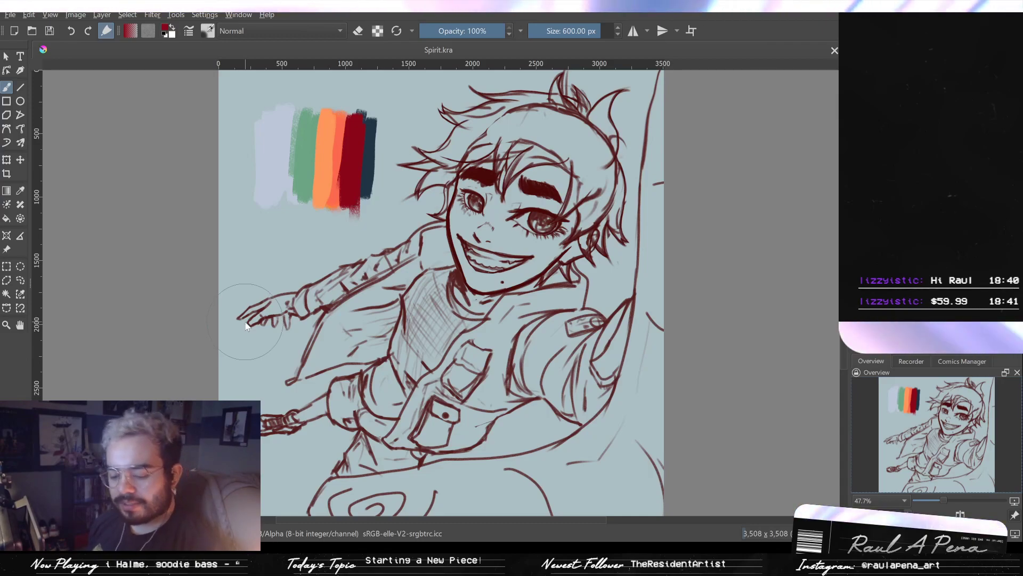
key(m)
key(m)
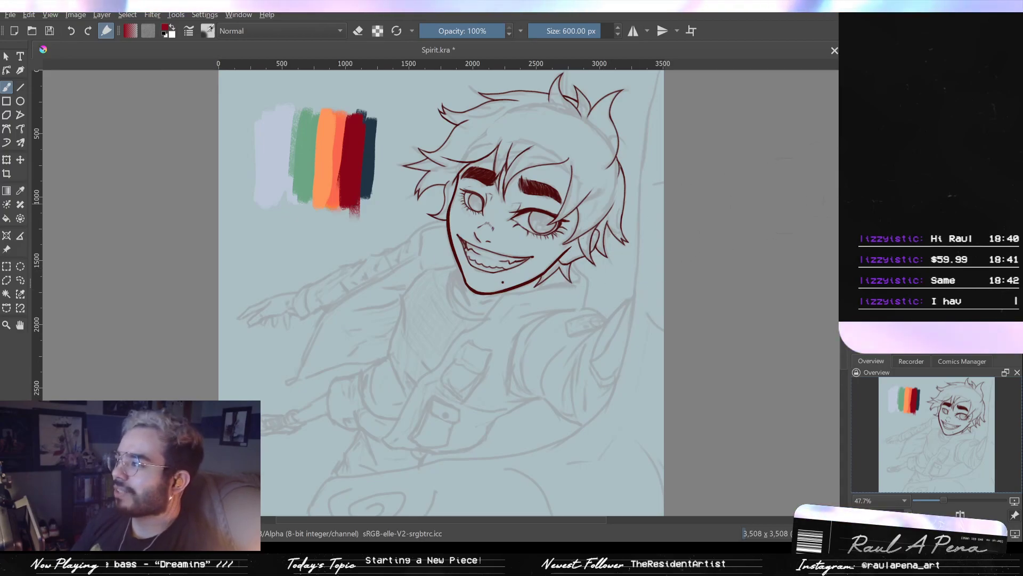
key(ctrl+z)
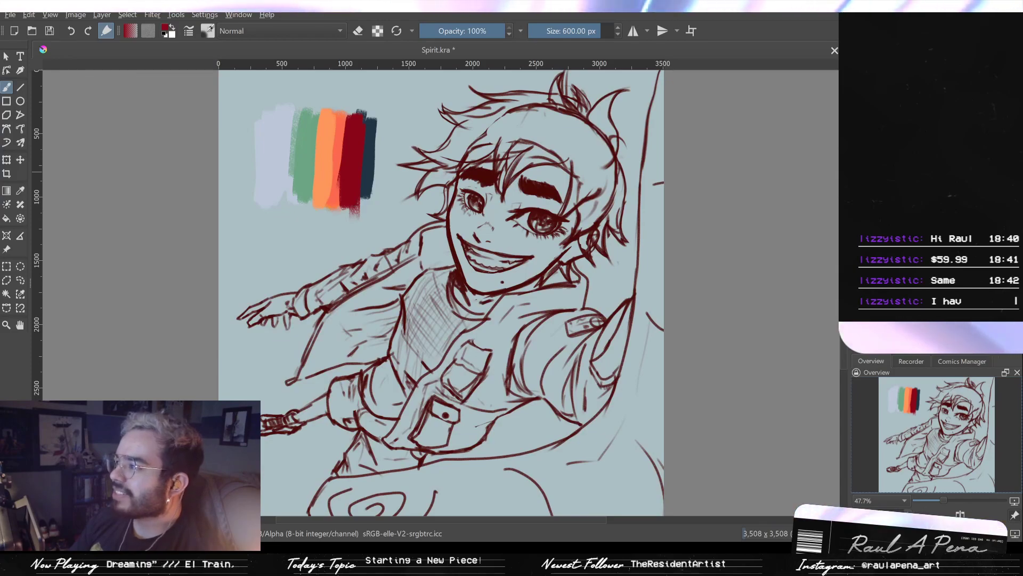
key(slash)
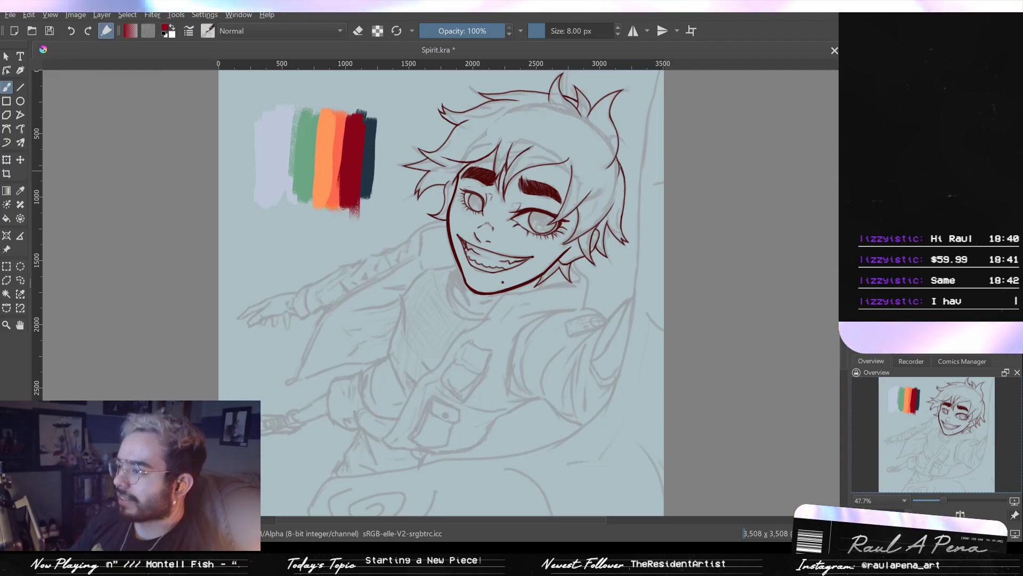
Compare the face line art with the underlying sketch by hiding and showing the line art
drag(546, 132, 580, 124)
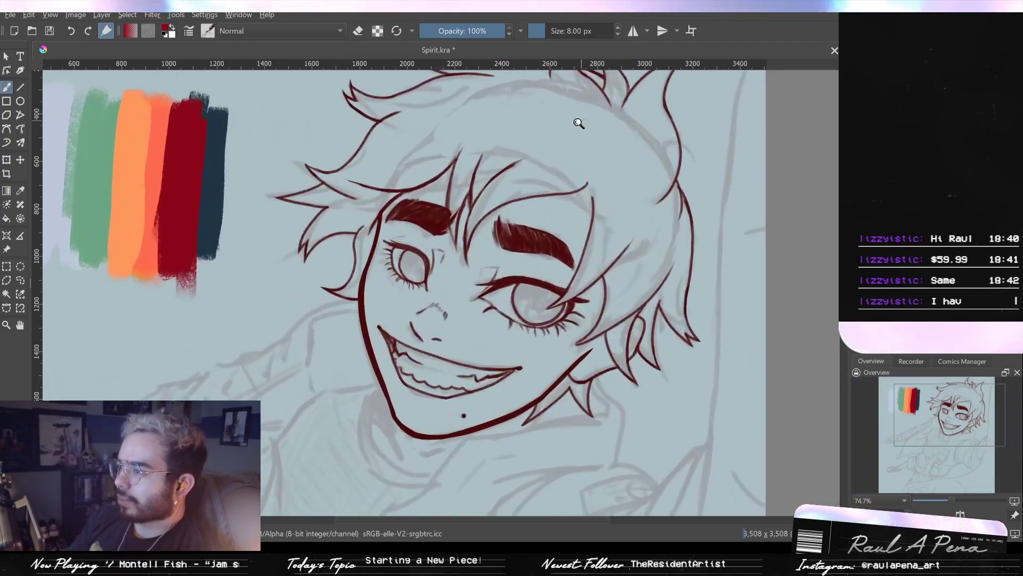
mouse_move(494, 238)
mouse_down()
mouse_move(471, 327)
mouse_move(558, 265)
mouse_move(519, 233)
mouse_up()
click(859, 176)
click(859, 176)
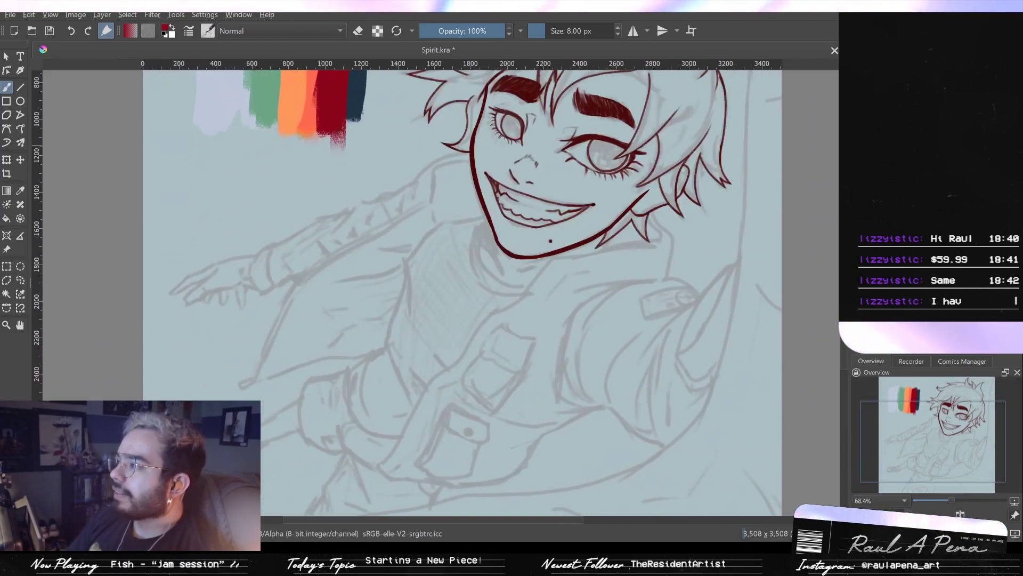
click(859, 175)
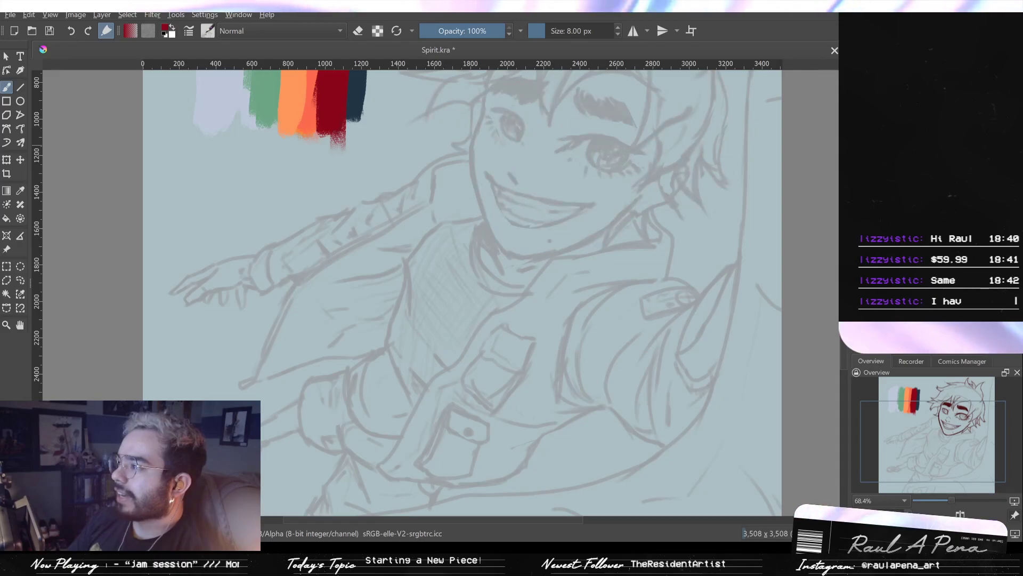
click(859, 176)
drag(767, 163, 696, 242)
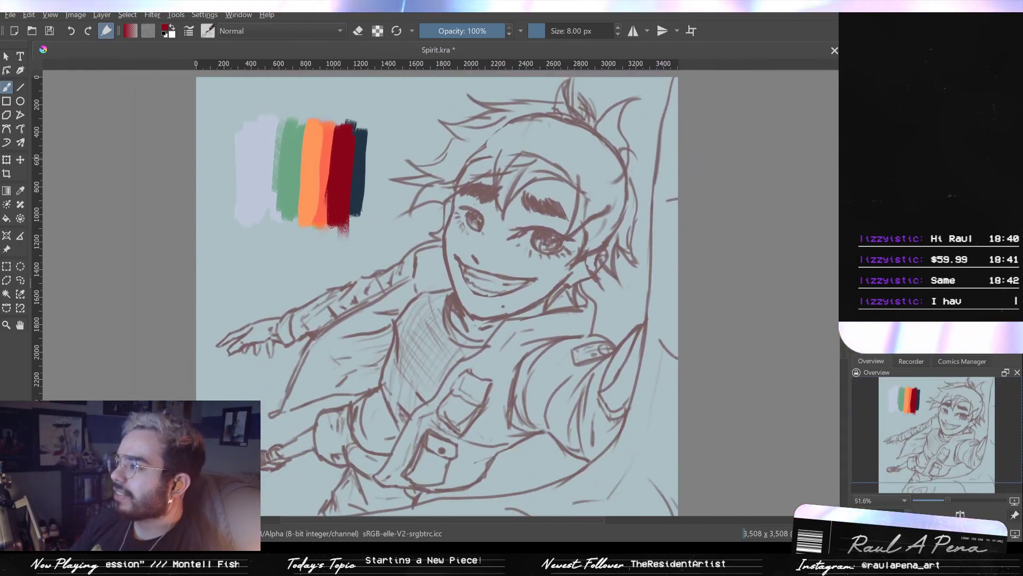
click(859, 176)
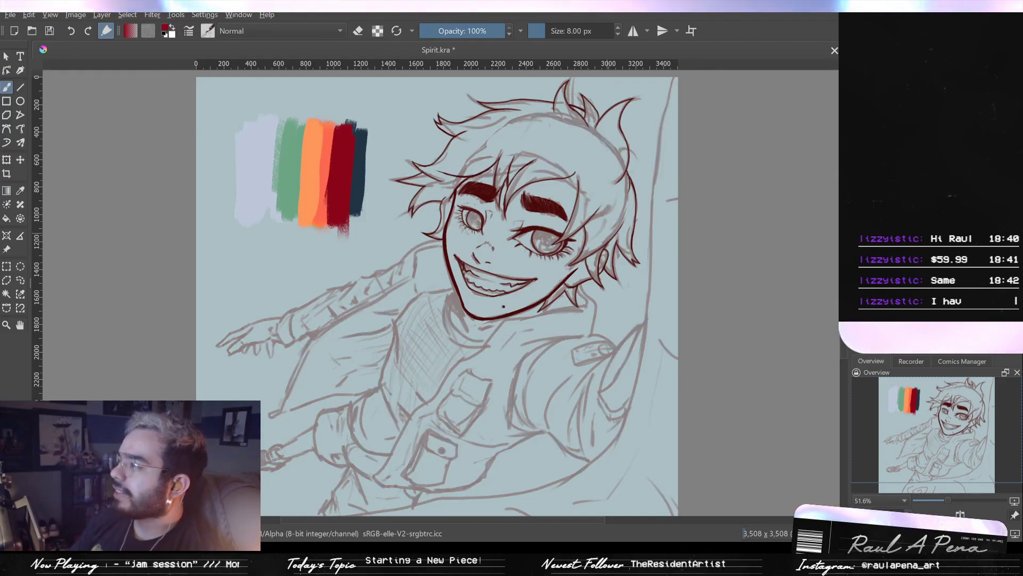
Set the brush size to 13 px for inking the character's neck and clothing
scroll(433, 310, up, 5)
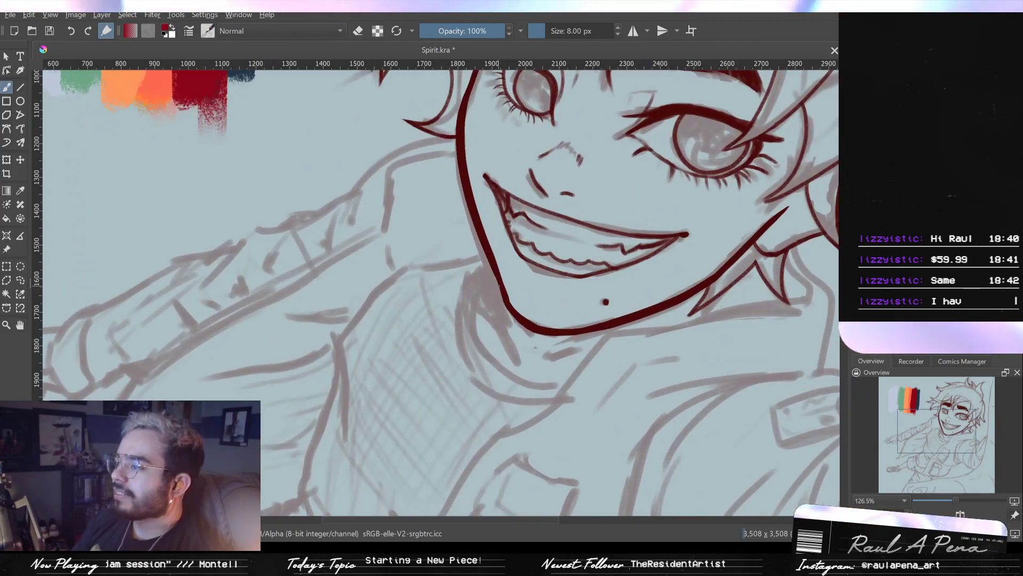
scroll(499, 285, down, 3)
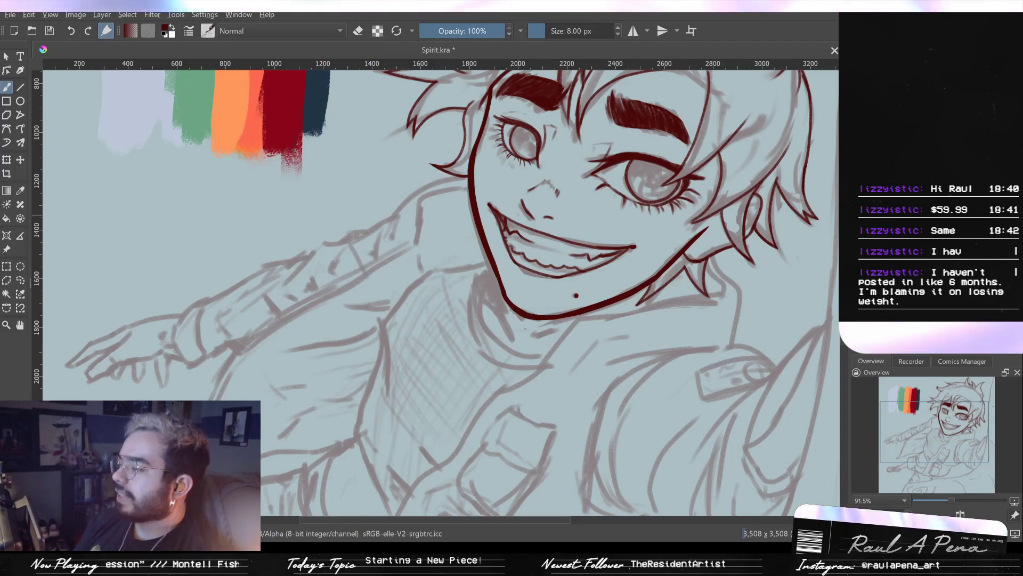
drag(504, 264, 528, 302)
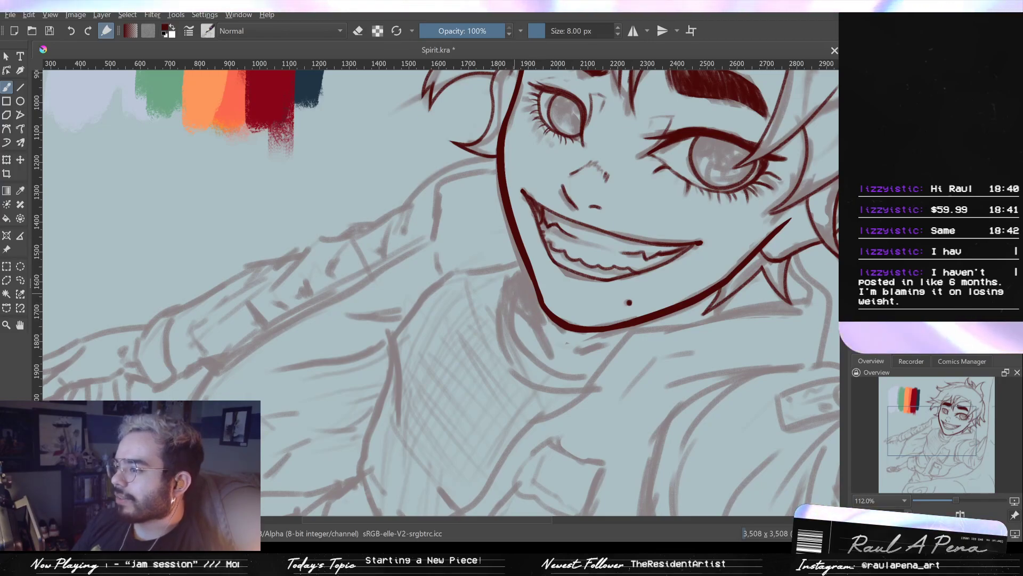
click(618, 29)
click(618, 28)
click(618, 28)
click(619, 29)
click(619, 28)
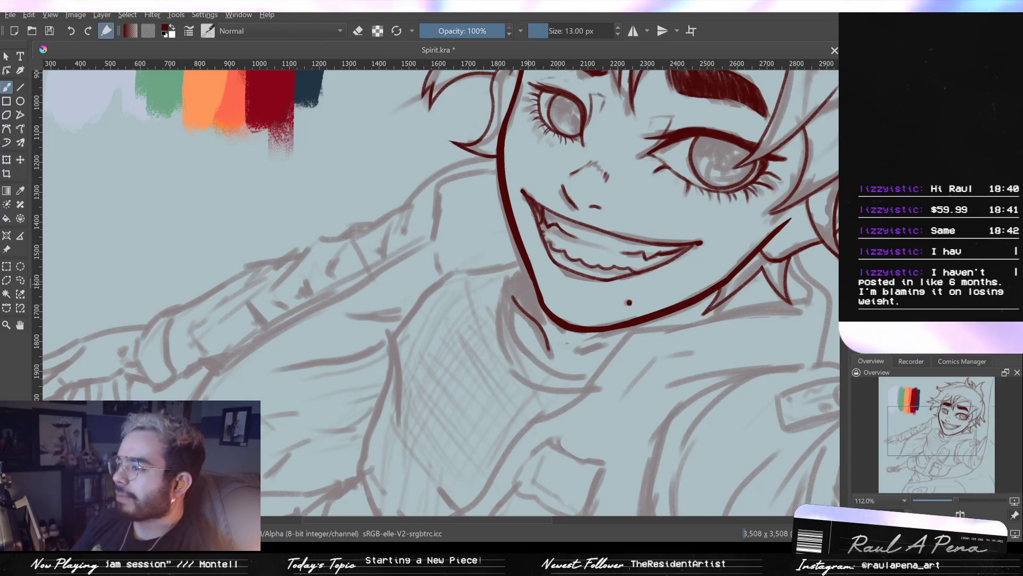
Ink the inner curve of the shirt's neckline and the short neck fold below the chin over the sketch
drag(511, 303, 520, 341)
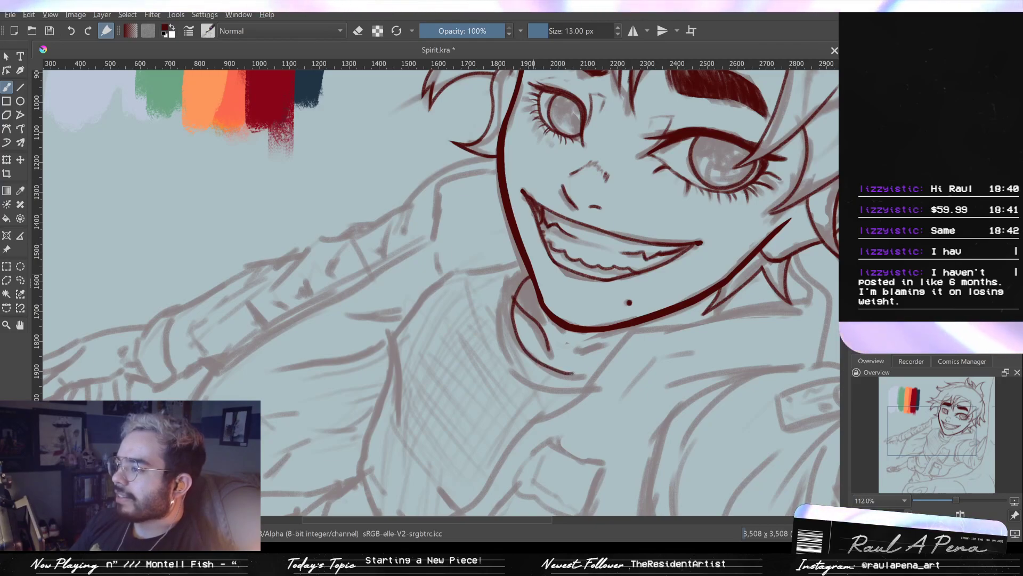
drag(572, 374, 587, 375)
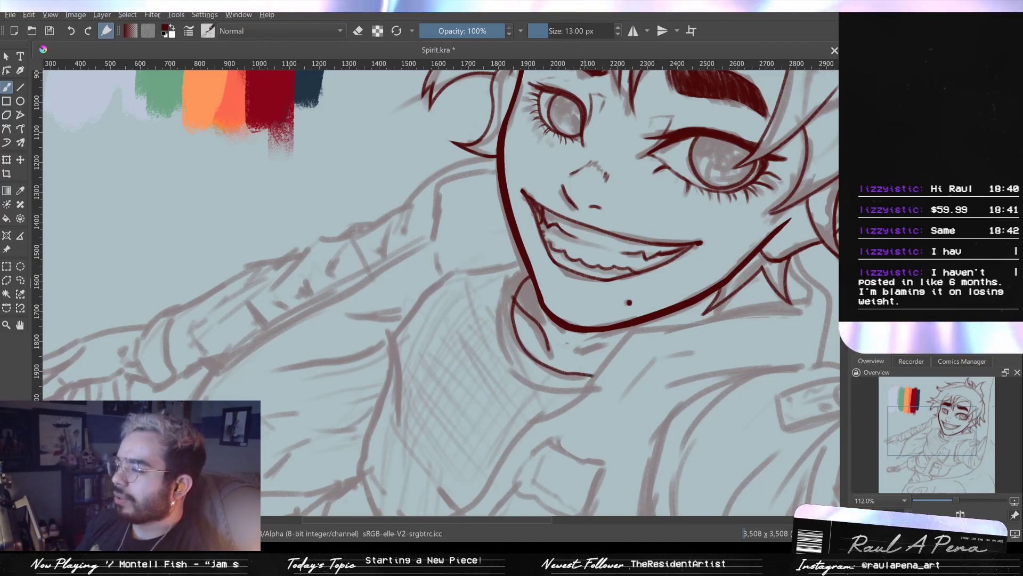
mouse_move(562, 356)
mouse_down()
mouse_move(619, 348)
mouse_move(576, 327)
mouse_up()
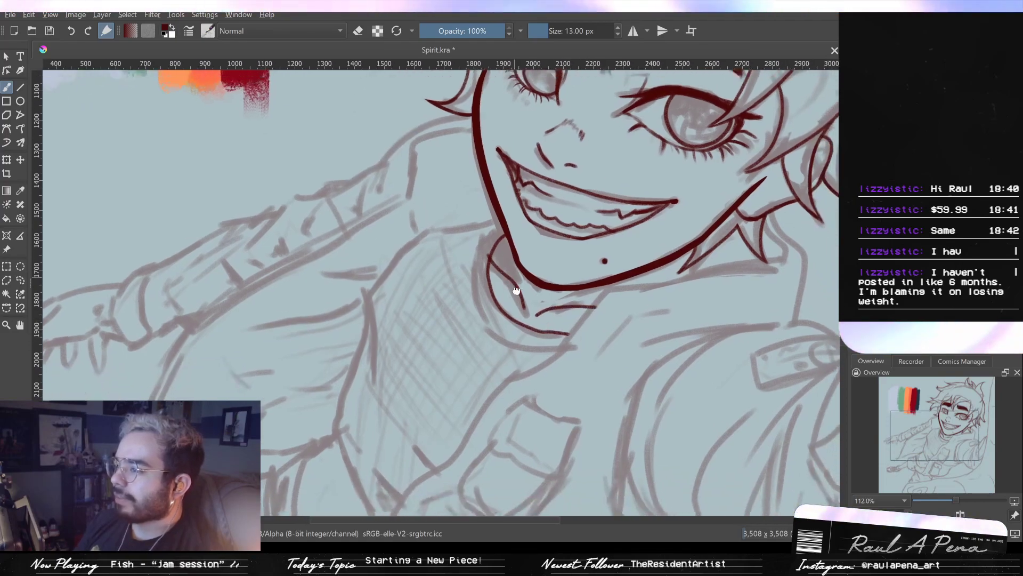
drag(517, 288, 518, 327)
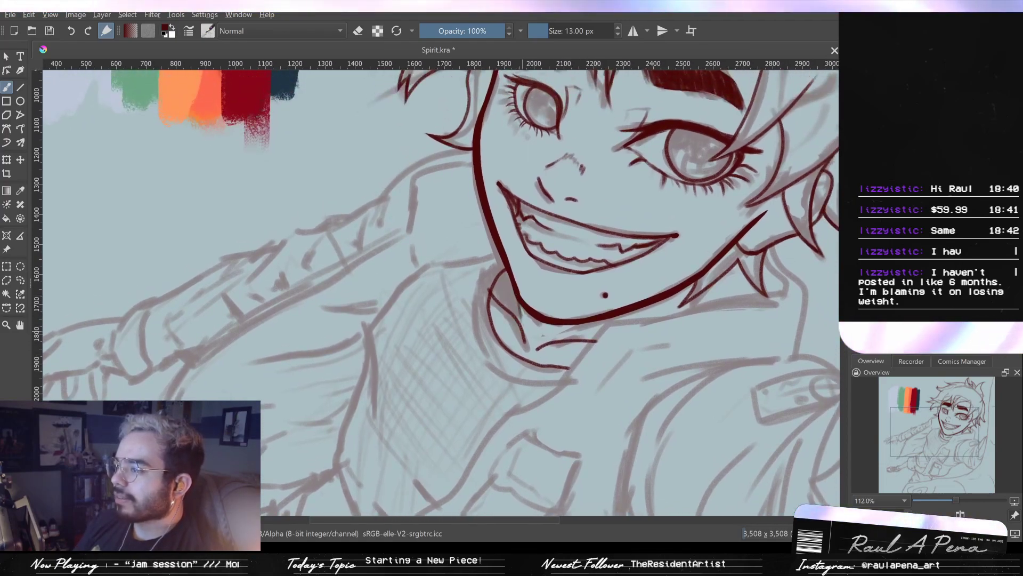
drag(525, 349, 542, 332)
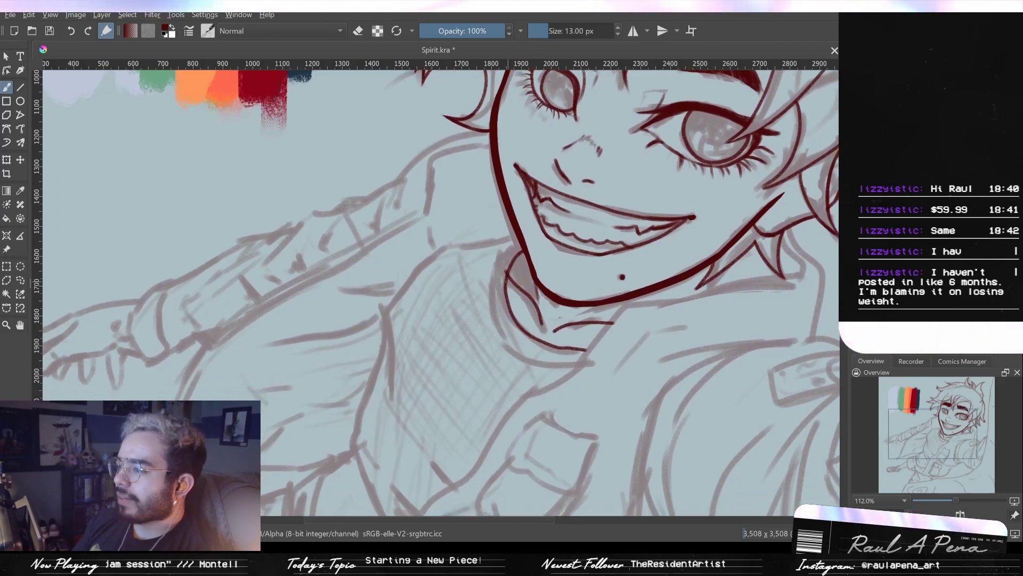
key(slash)
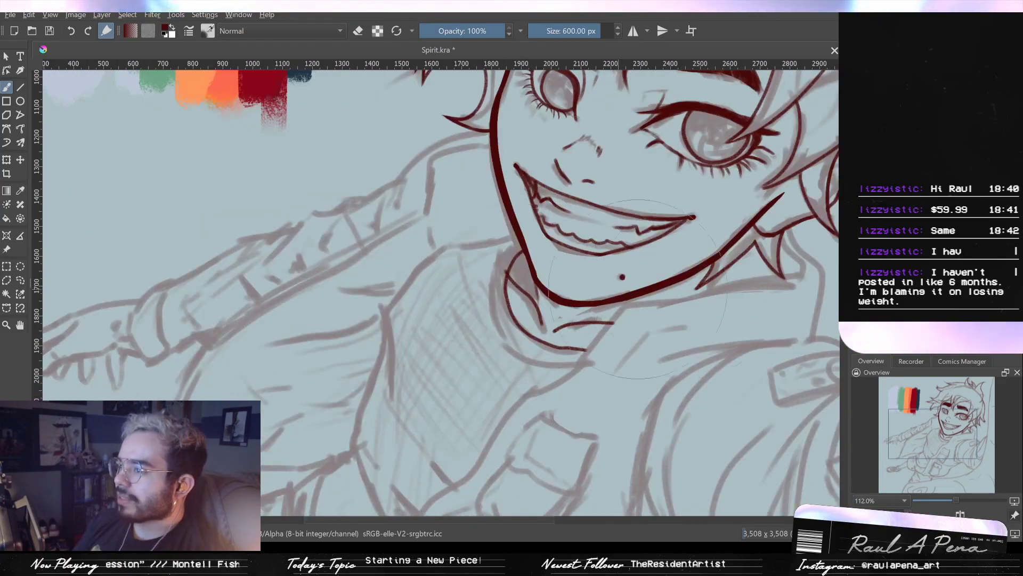
key(e)
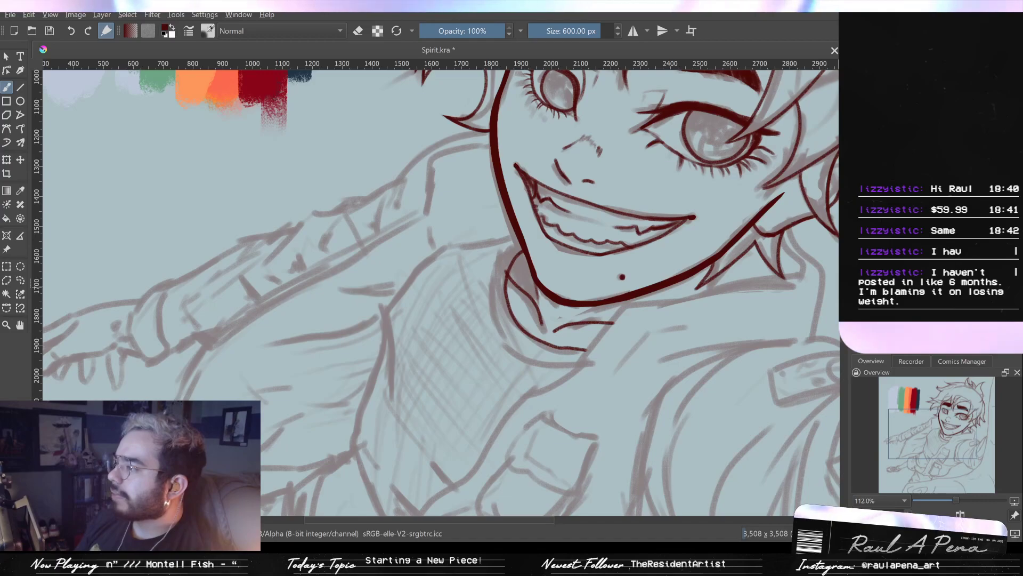
shift+drag(494, 276, 491, 276)
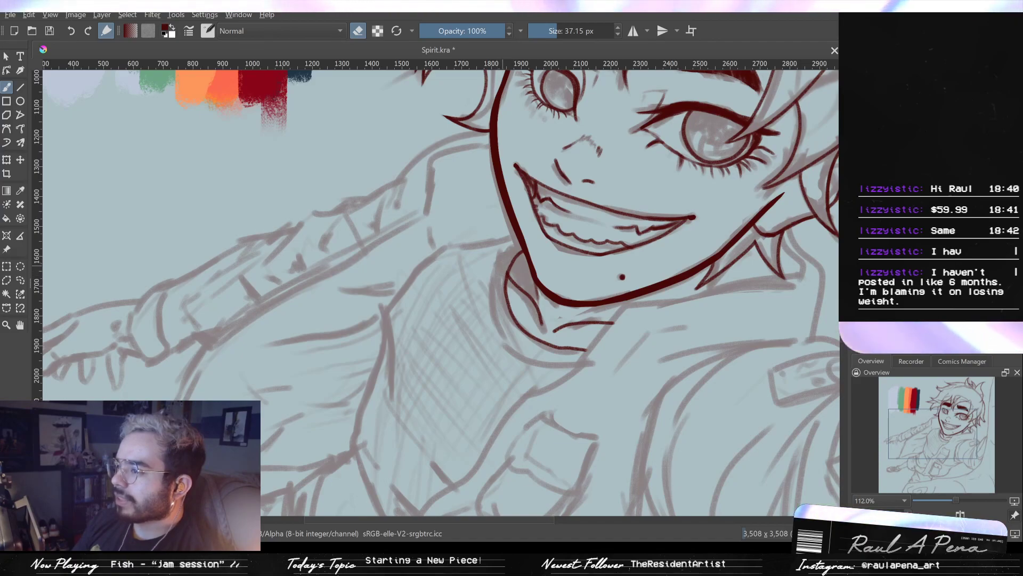
key(e)
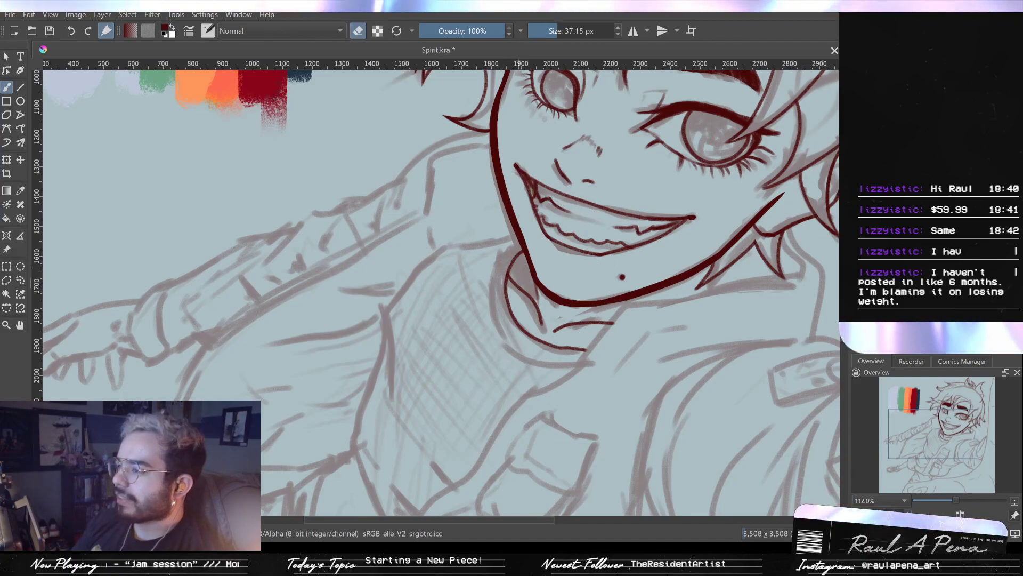
key(e)
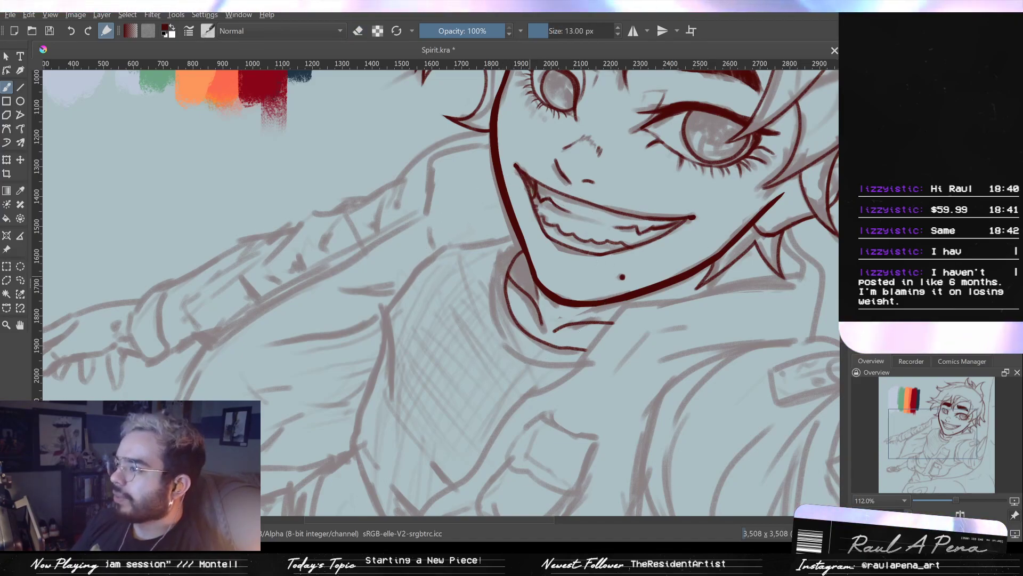
Ink the outer edge of the shirt's neckband, curving around the neck below the inner line
drag(554, 332, 533, 290)
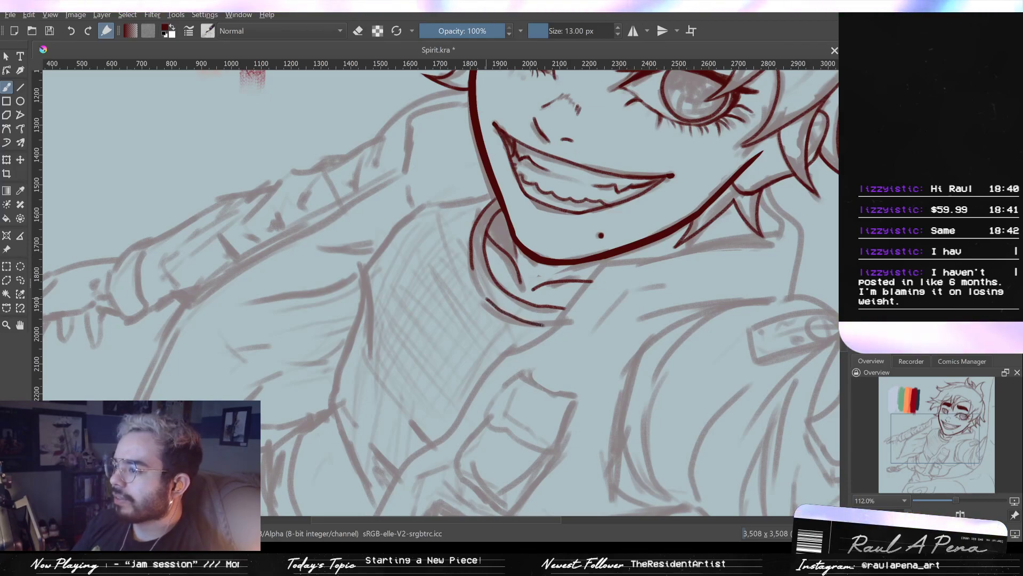
drag(525, 321, 555, 328)
drag(484, 300, 521, 318)
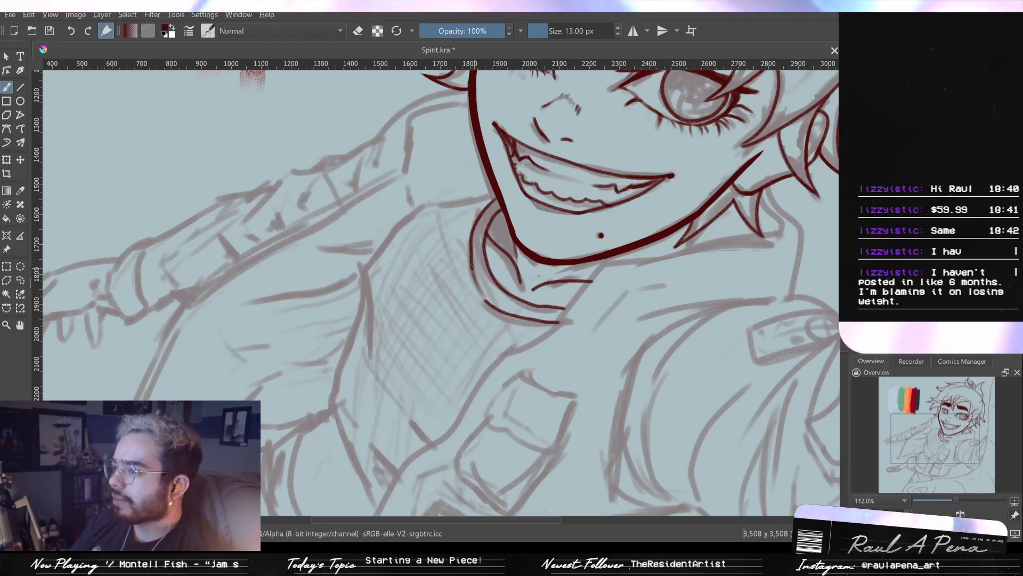
Ink the slanted front edge of the jacket collar from the neckband up to the jaw, redoing the first stroke
drag(585, 317, 495, 333)
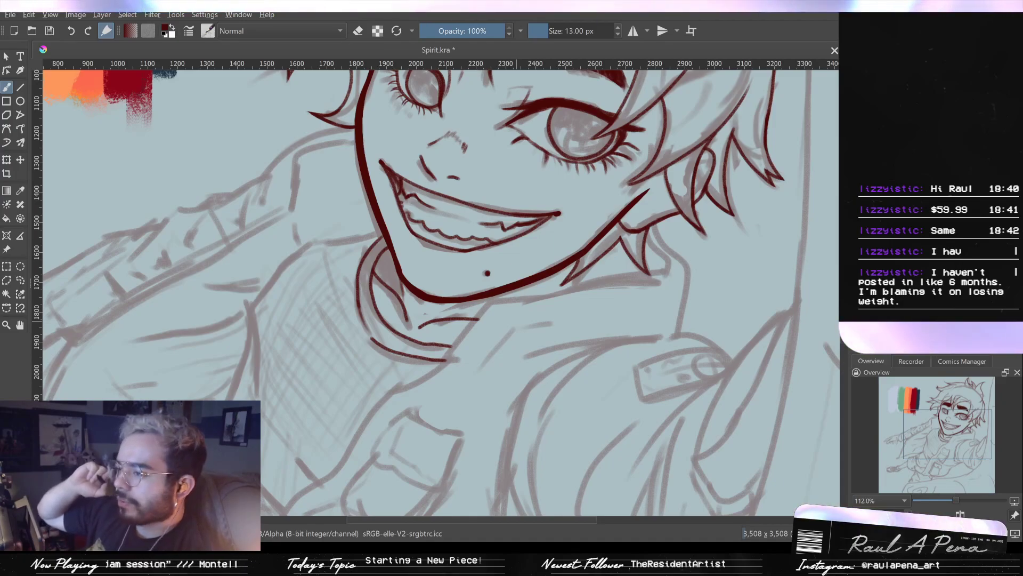
drag(426, 339, 397, 321)
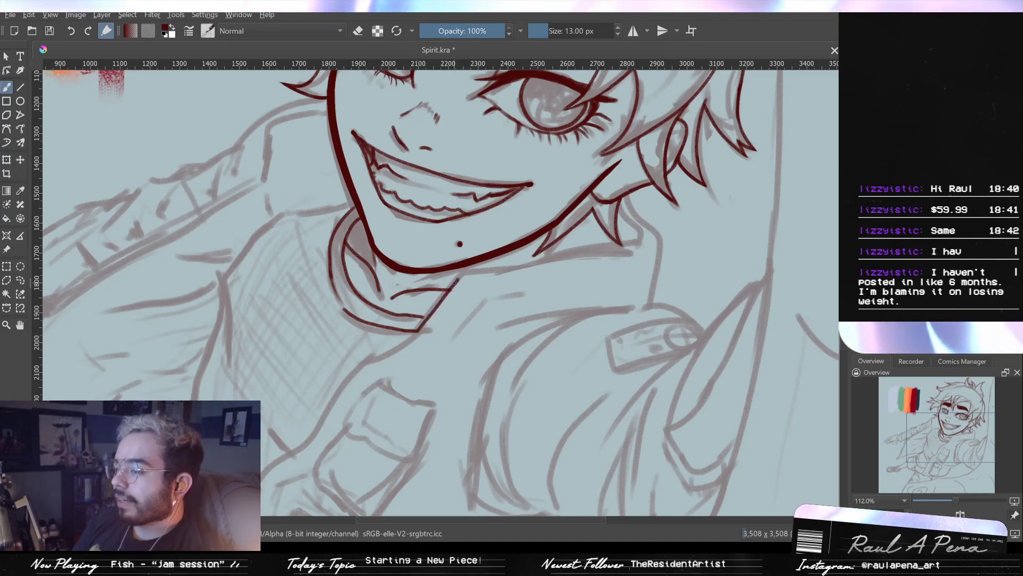
key(ctrl+z)
drag(418, 331, 467, 272)
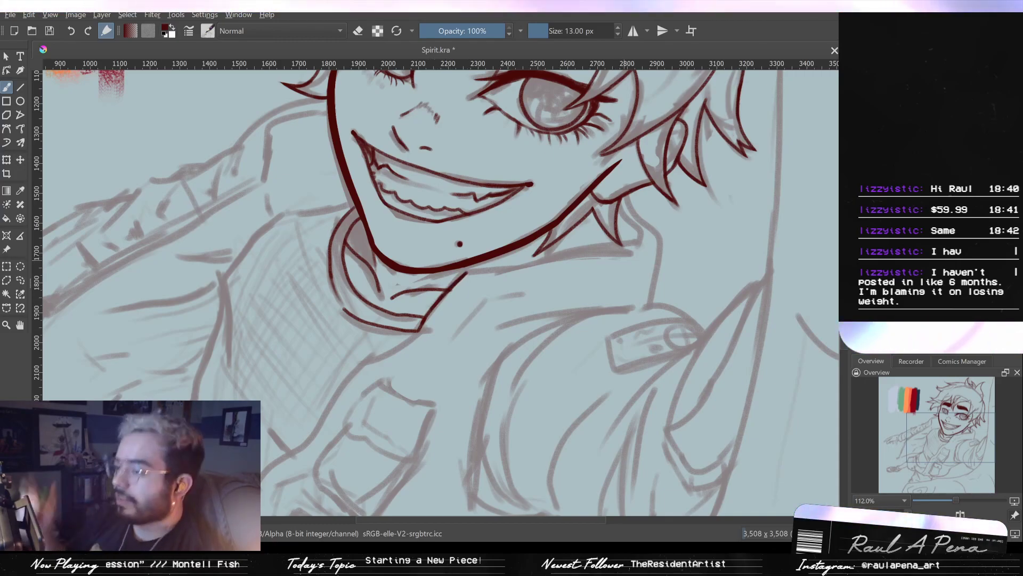
Ink the jacket collar's upper edge along the jaw and its outer side below the hair
drag(484, 273, 453, 265)
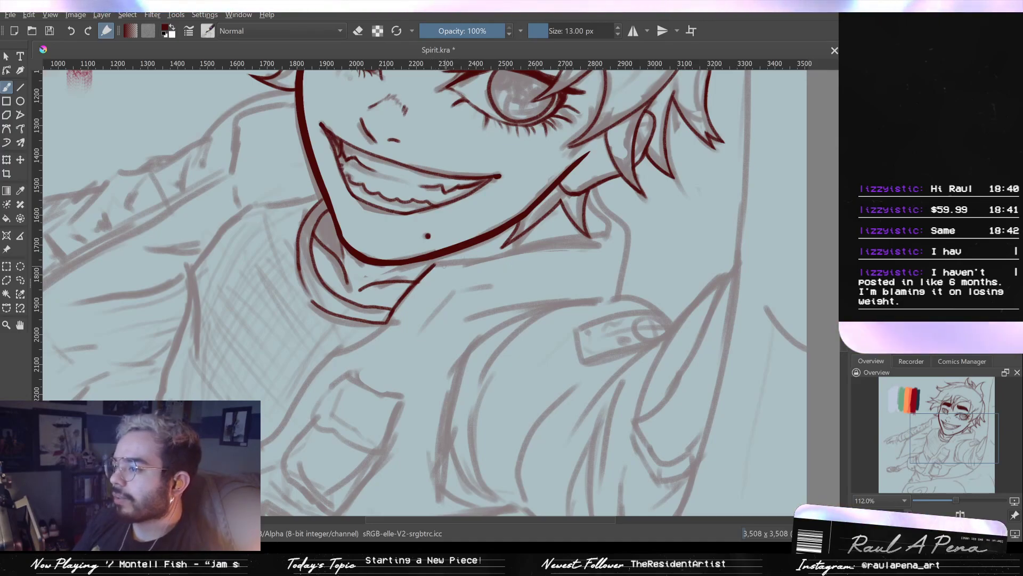
drag(435, 265, 481, 262)
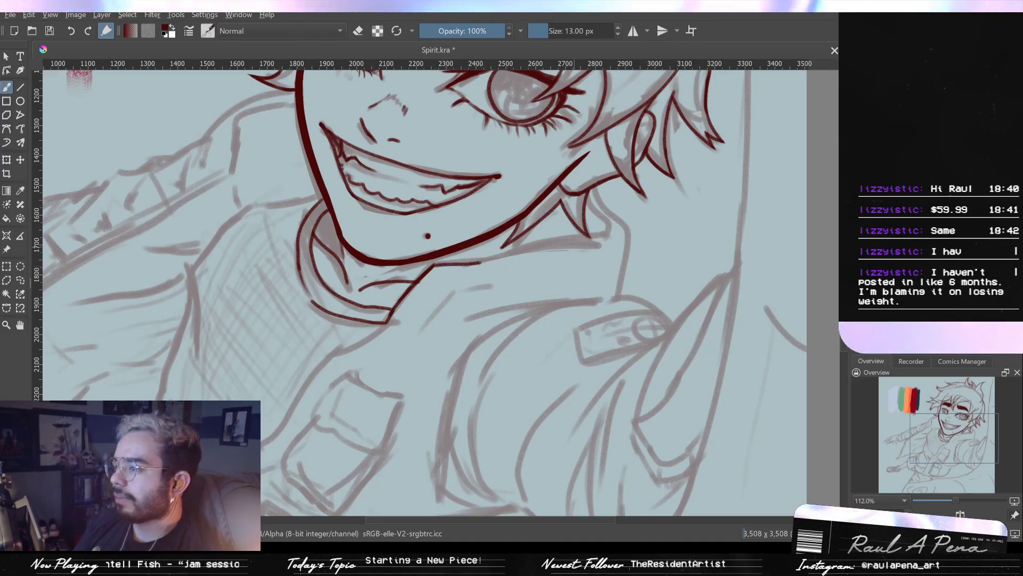
drag(550, 277, 503, 269)
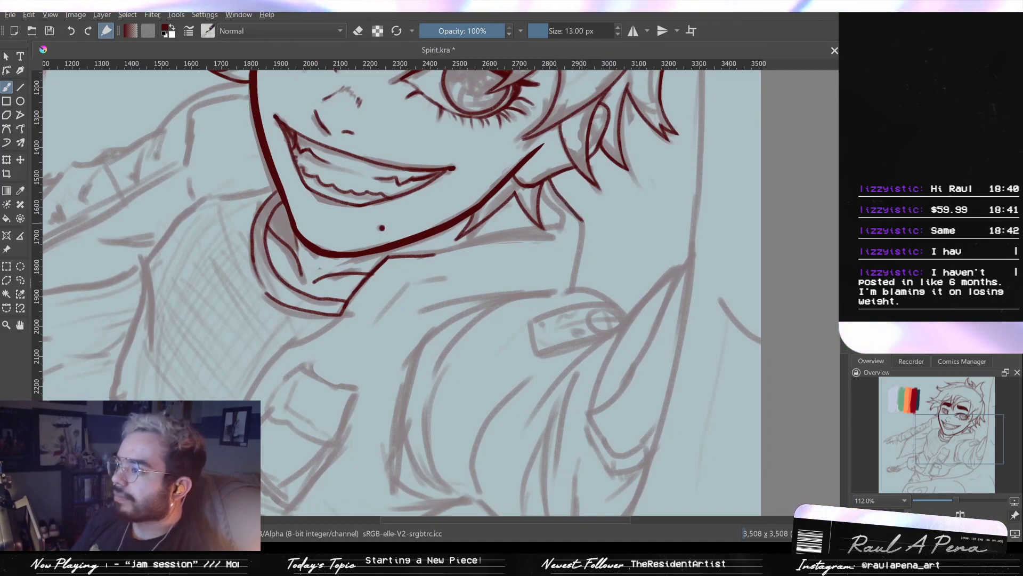
drag(581, 221, 586, 245)
Ink the jacket collar's lower edge from the neckband across the shoulder to the collar's outer corner
drag(459, 340, 487, 357)
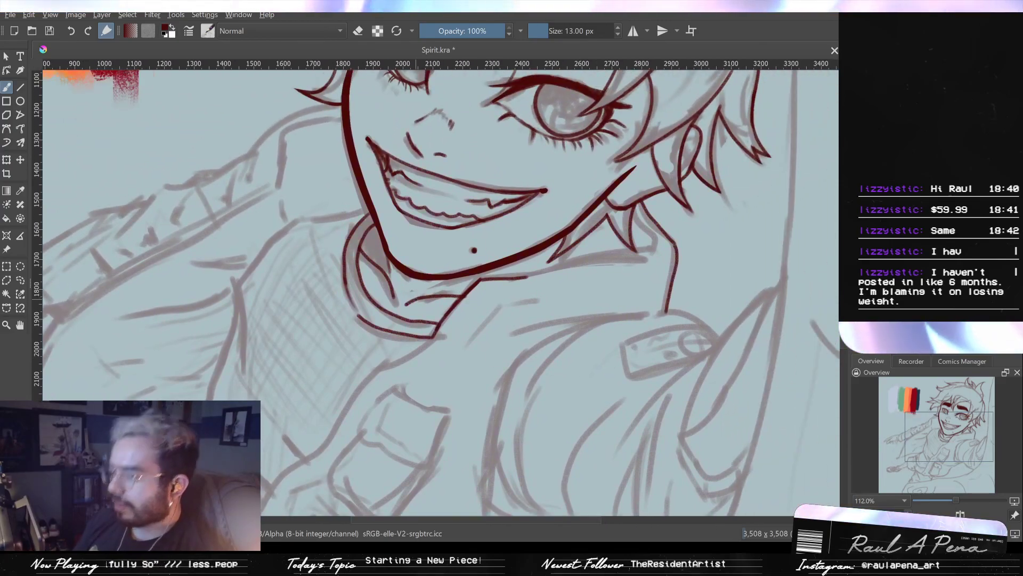
drag(457, 338, 494, 336)
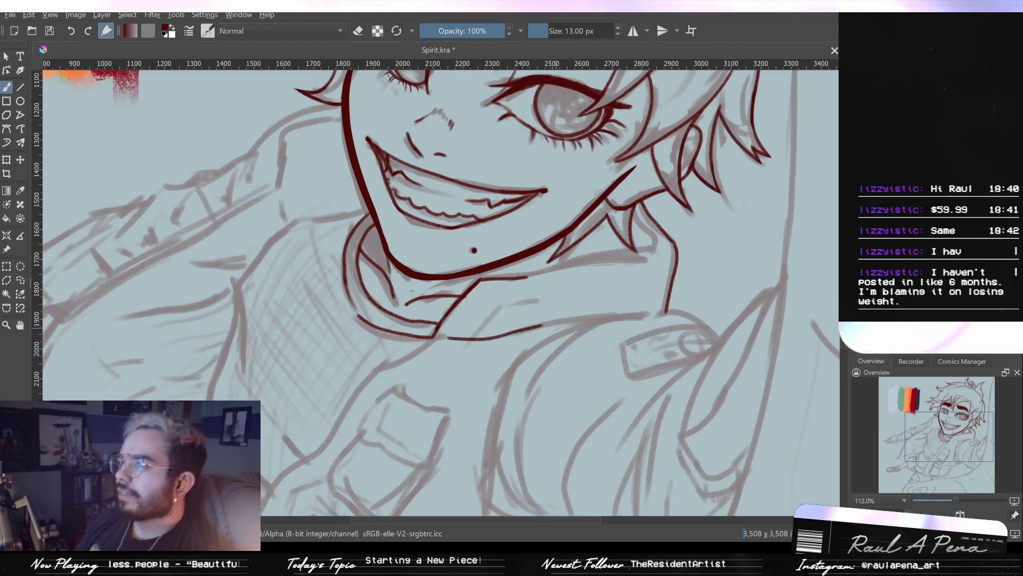
drag(491, 353, 445, 347)
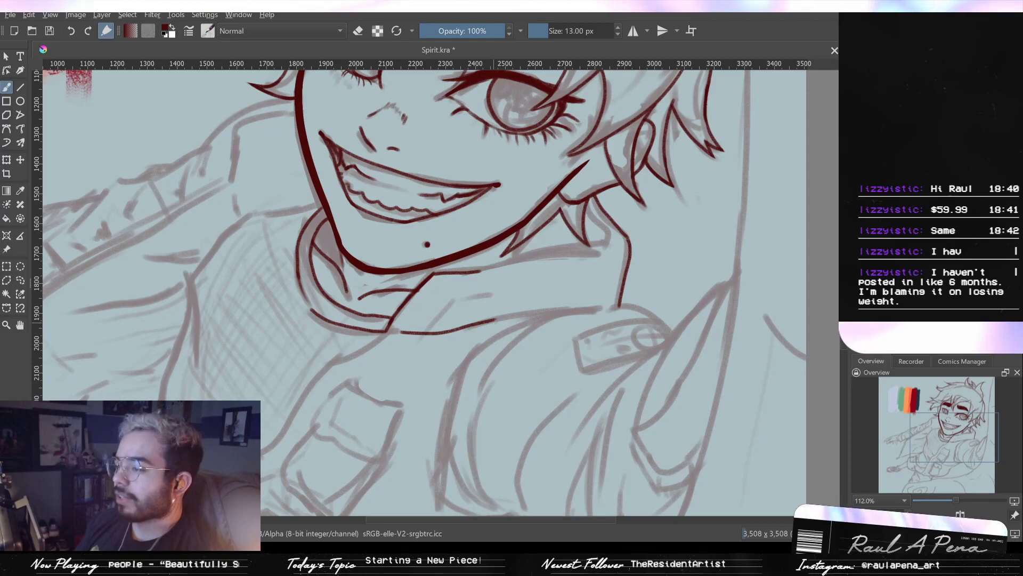
drag(491, 319, 613, 307)
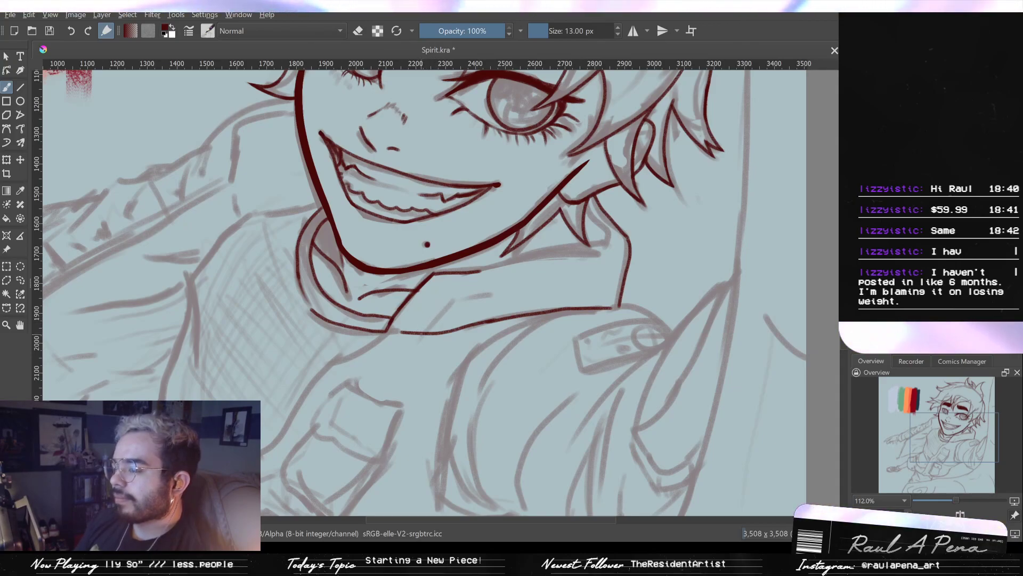
Ink a short crease near the jacket collar's front edge and the long seam line across the collar toward its outer side
drag(435, 316, 426, 327)
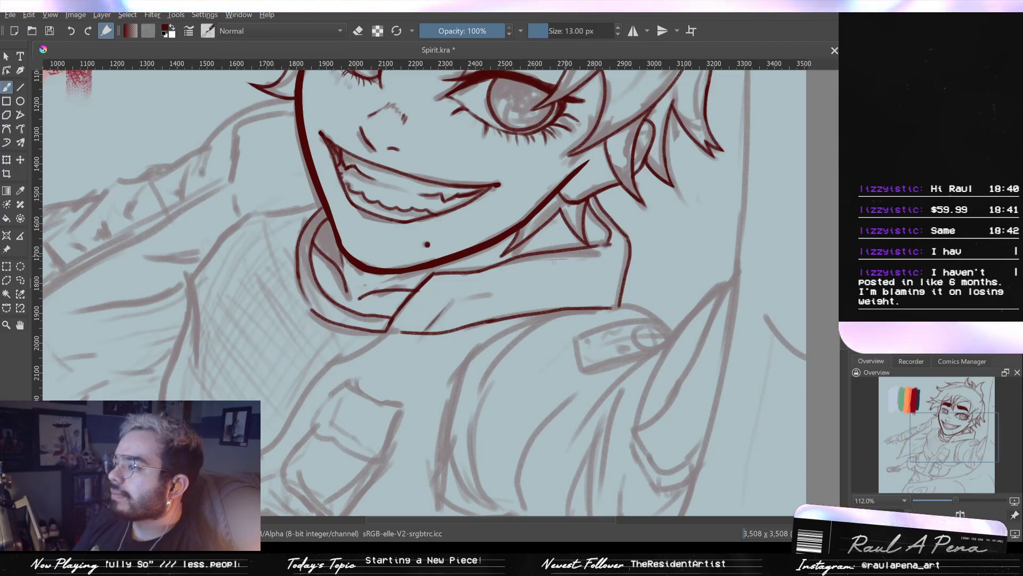
drag(547, 330, 512, 306)
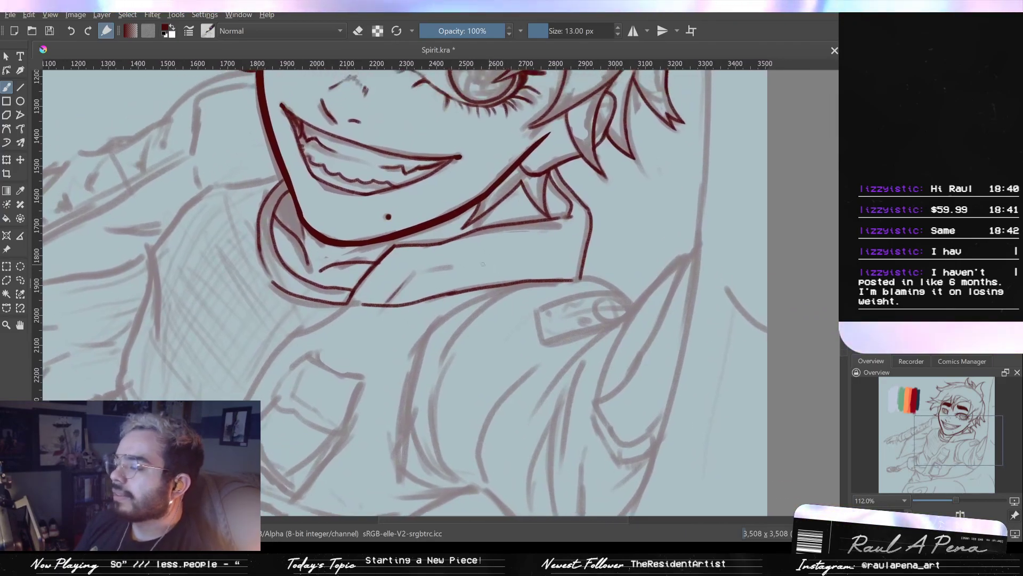
drag(503, 255, 586, 250)
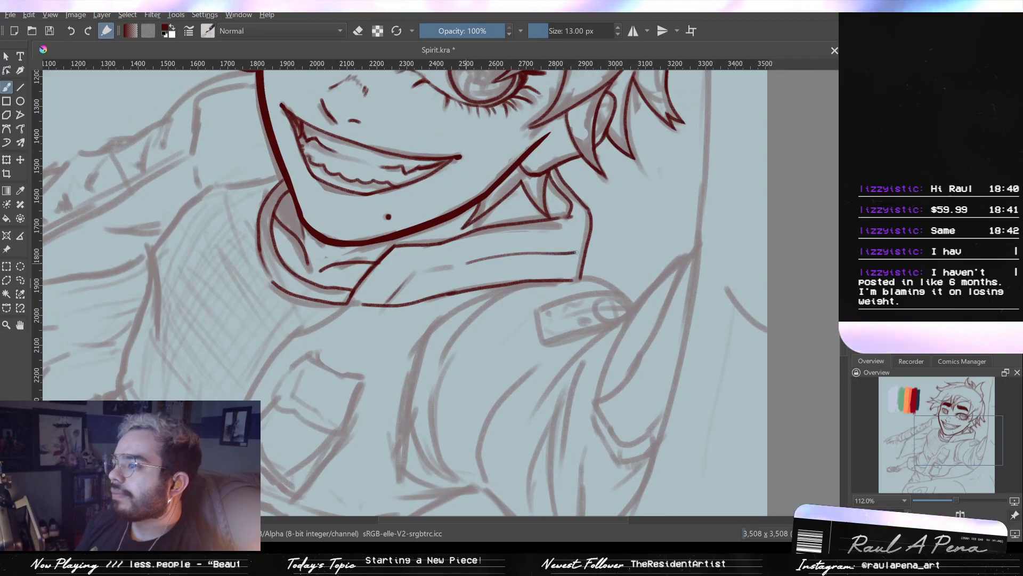
Ink the lower edge of the collar's far side beside the jaw and the jacket line sloping down from it, redoing the second stroke
drag(492, 293, 663, 381)
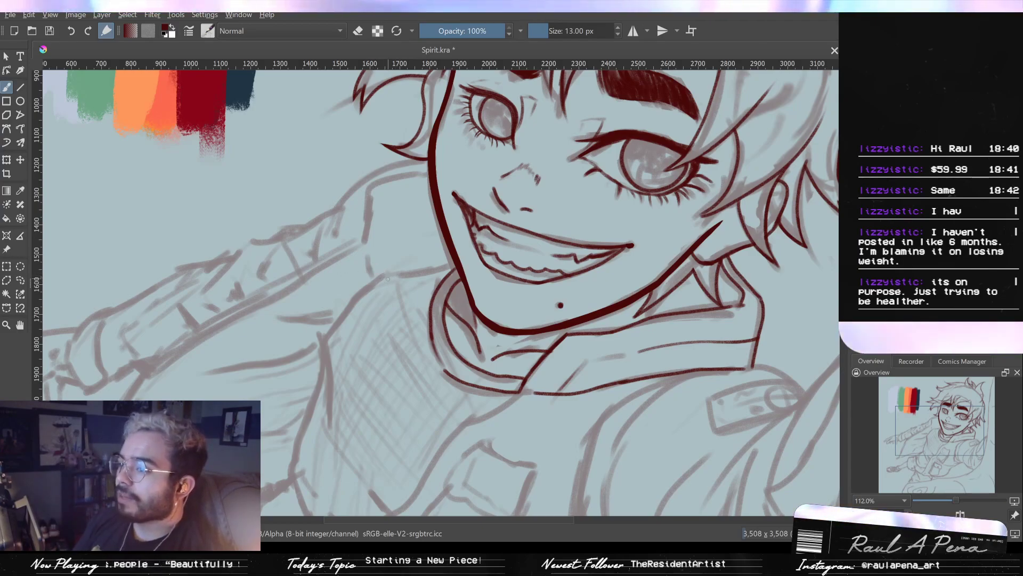
drag(385, 272, 456, 266)
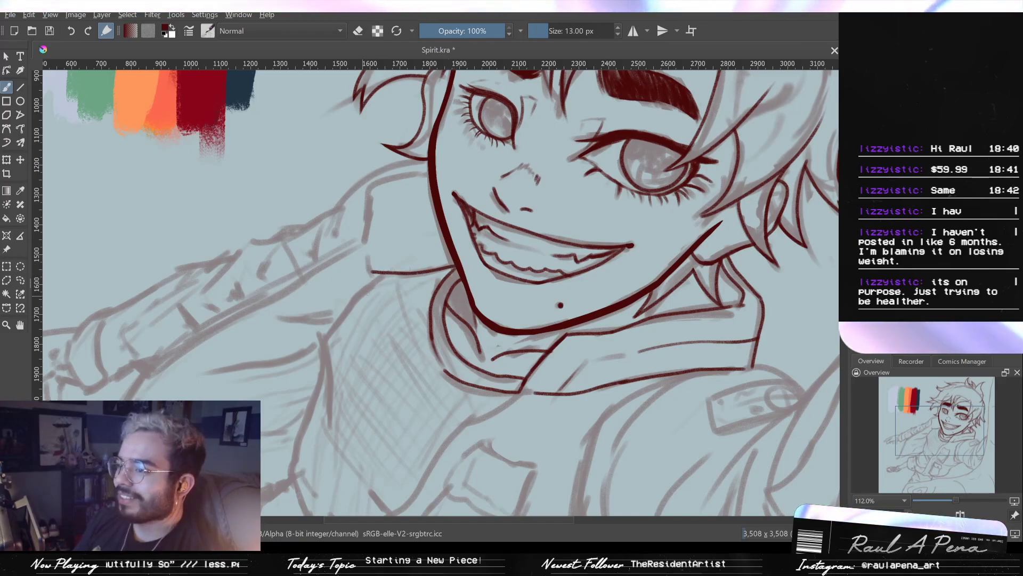
drag(391, 274, 337, 315)
key(ctrl+z)
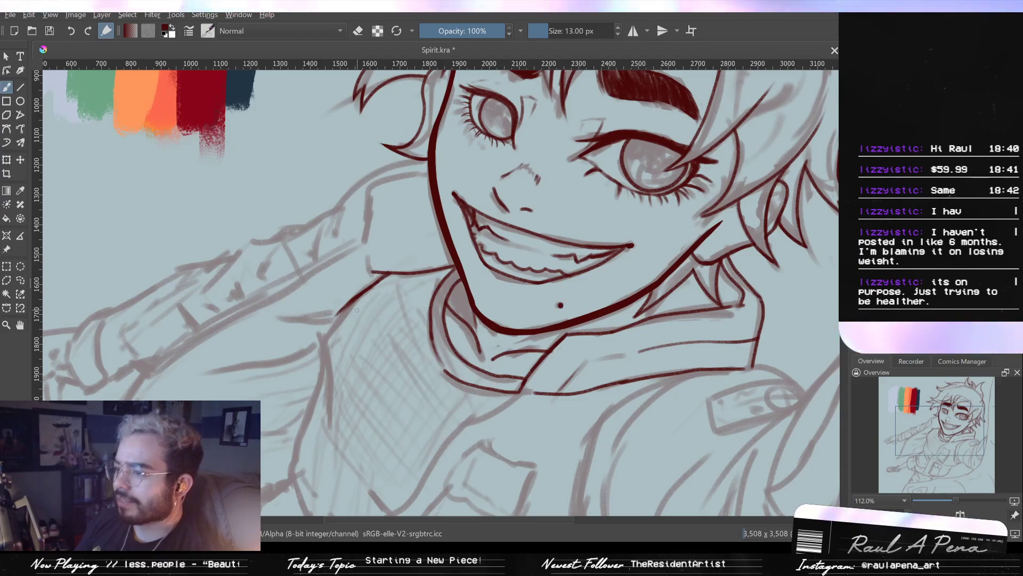
Ink the outer side and upper edge of the far collar, closing its outline against the cheek
drag(356, 300, 356, 320)
drag(356, 320, 365, 375)
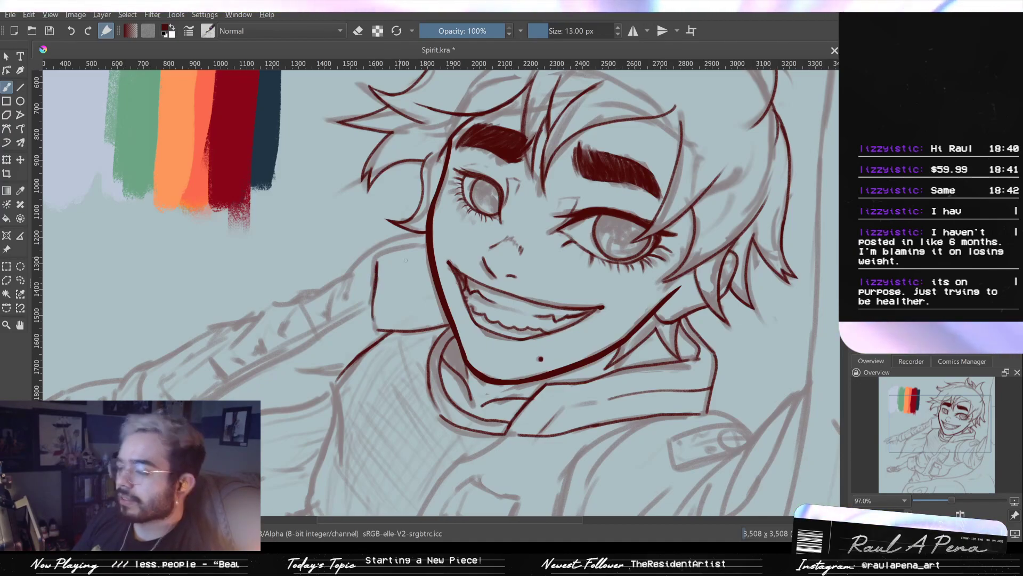
scroll(406, 260, up, 4)
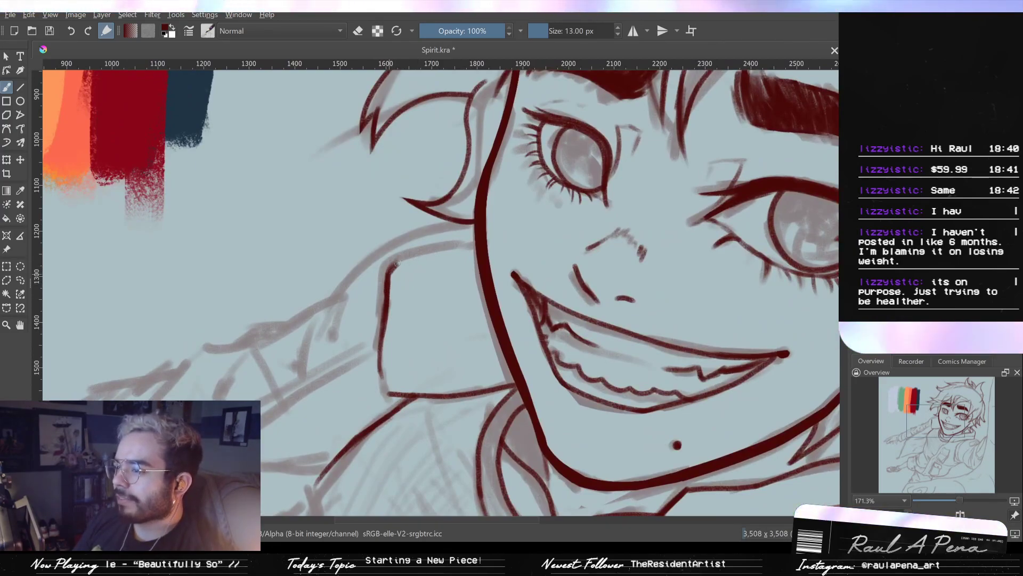
drag(389, 265, 428, 253)
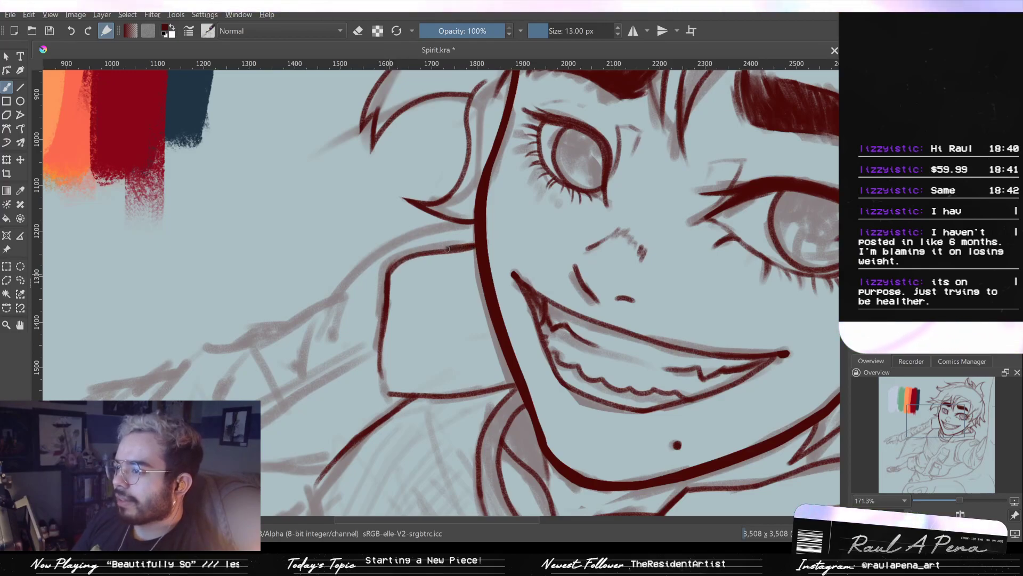
Ink the short shoulder fold branching off the jacket line below the far collar, redoing the first stroke
drag(393, 302, 440, 261)
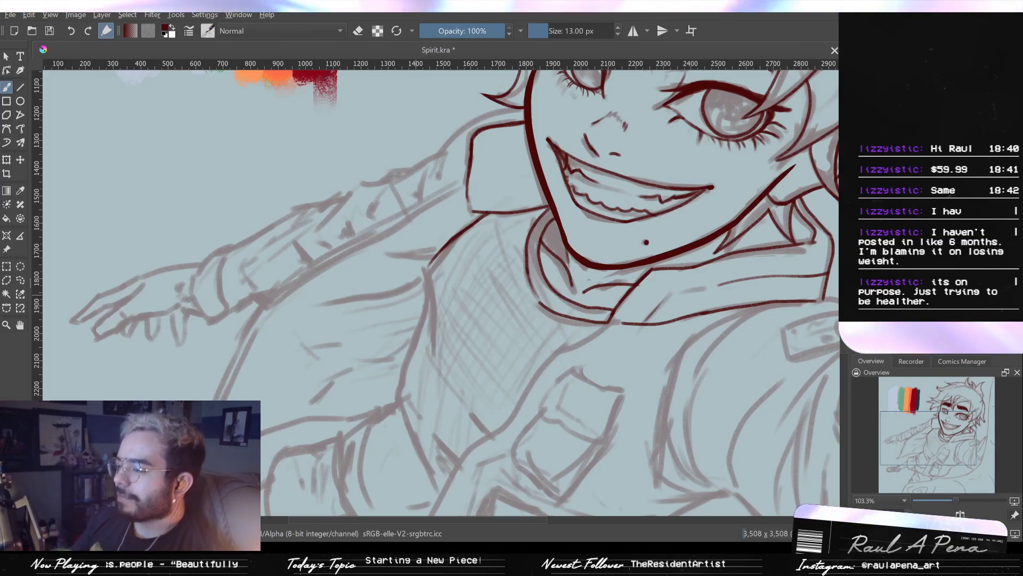
drag(422, 258, 442, 296)
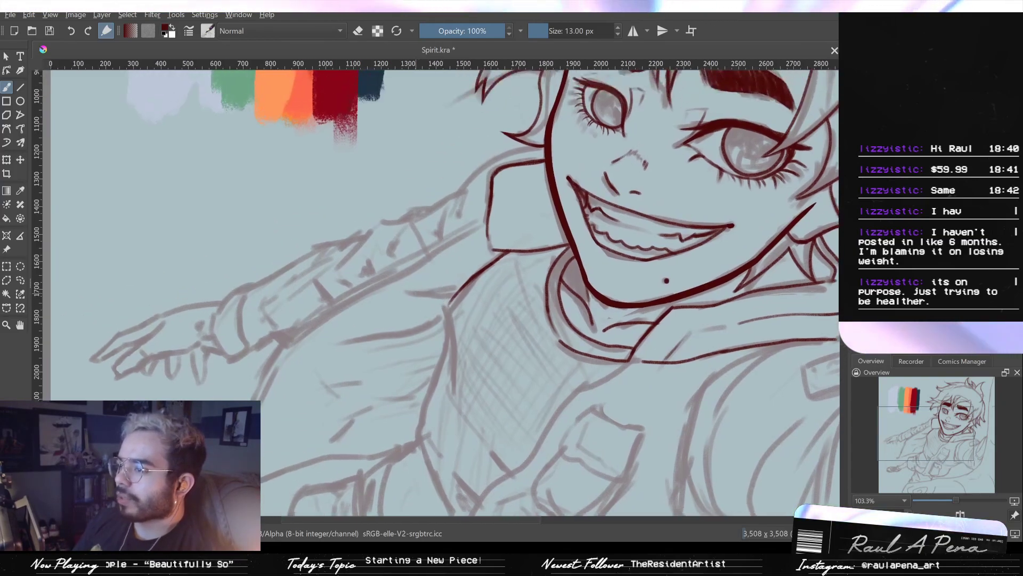
drag(418, 291, 463, 288)
key(ctrl+z)
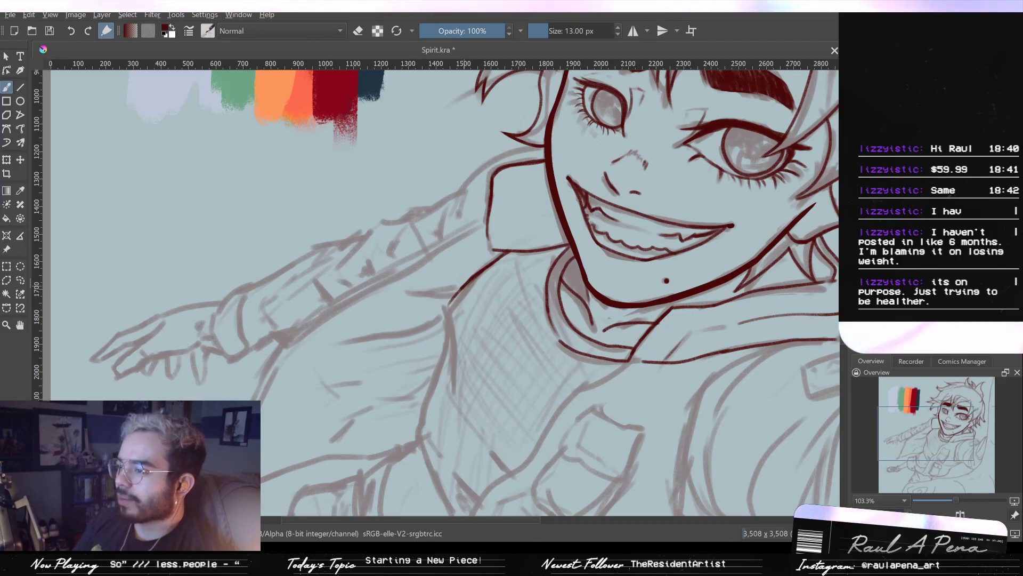
drag(452, 354, 455, 317)
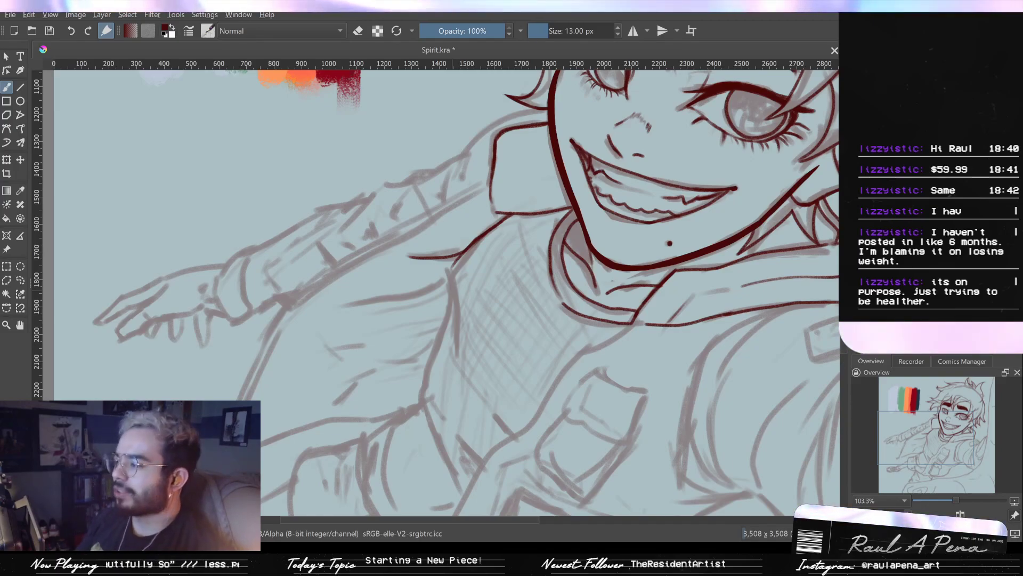
Ink the longer curved fold below the shoulder fold, continuing the jacket line, and redo the stroke once
scroll(493, 338, down, 2)
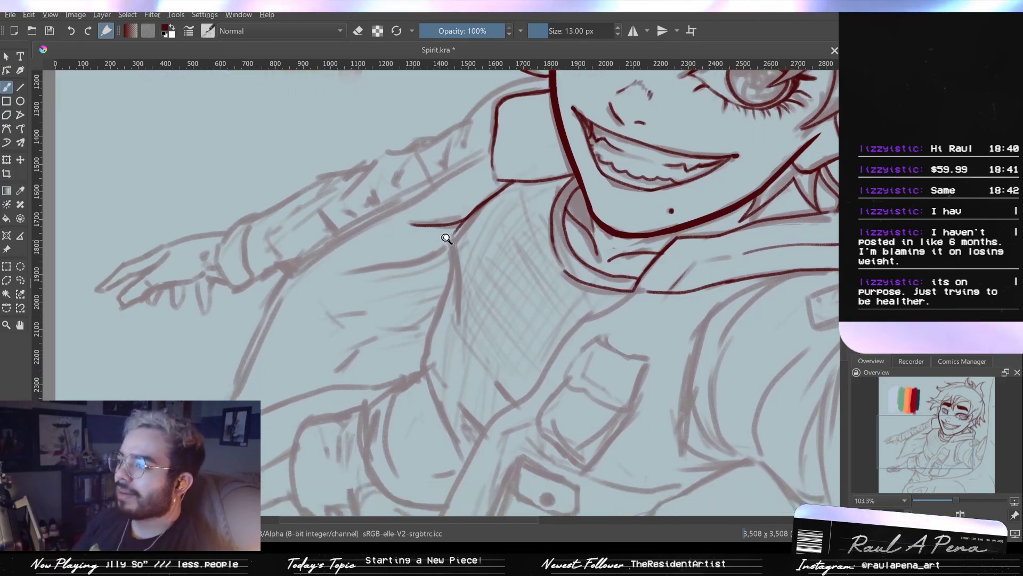
drag(447, 239, 449, 205)
mouse_move(422, 269)
mouse_down()
mouse_move(427, 283)
mouse_move(422, 269)
mouse_up()
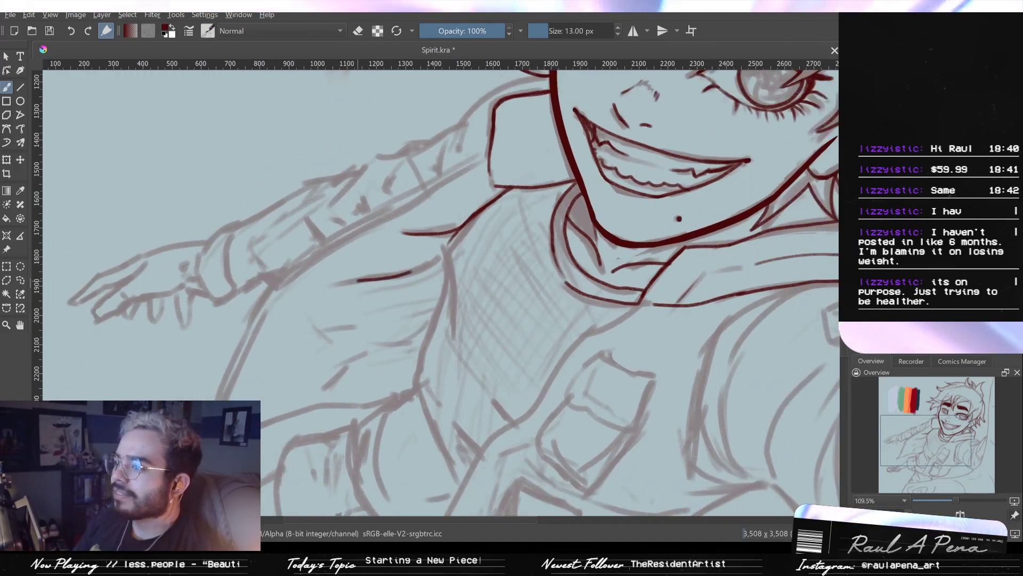
key(ctrl+z)
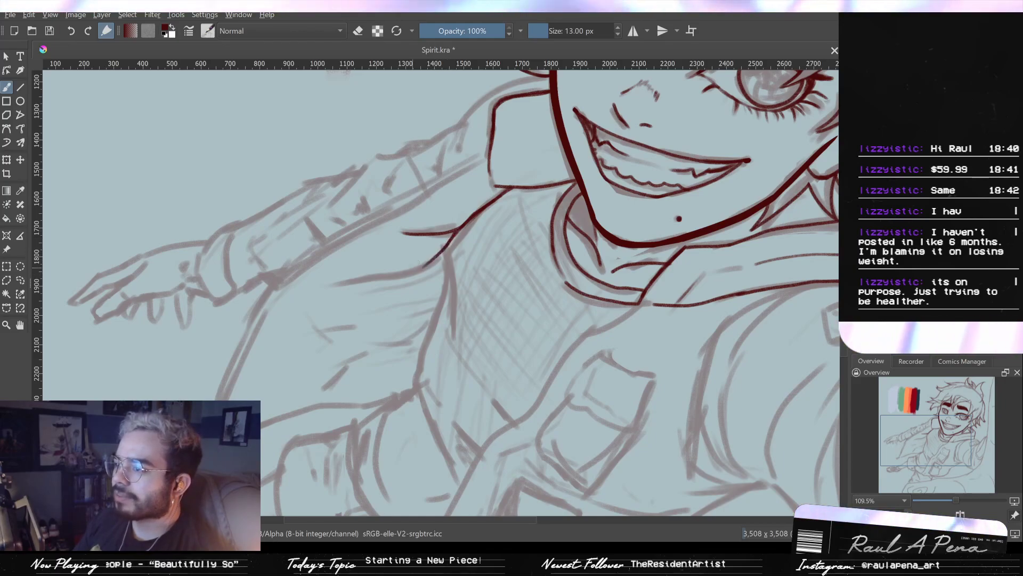
drag(438, 255, 399, 274)
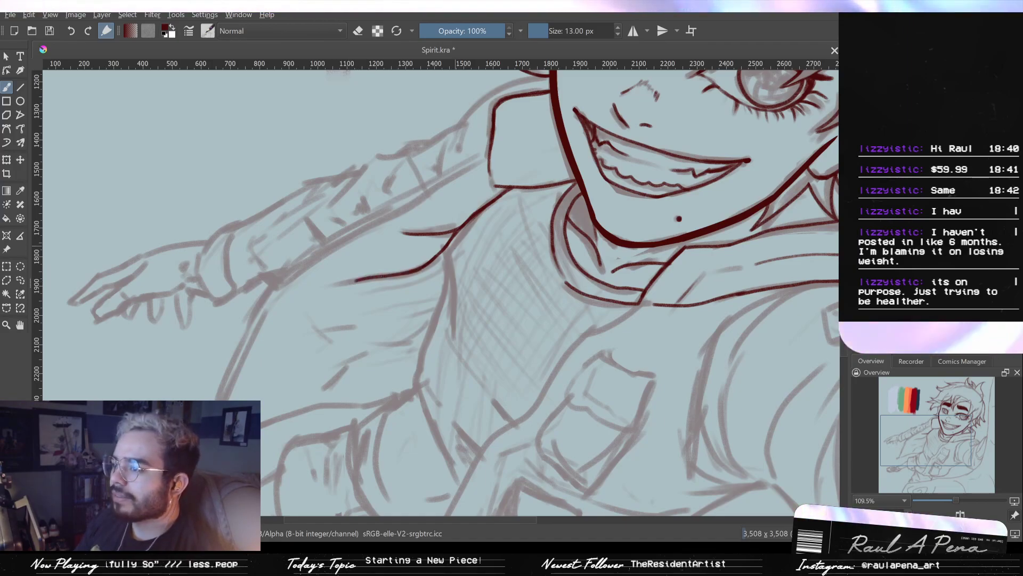
Ink and thicken the crease running down the shirt's side from the fold junction, and add a short crease at the lower chest
scroll(455, 256, down, 1)
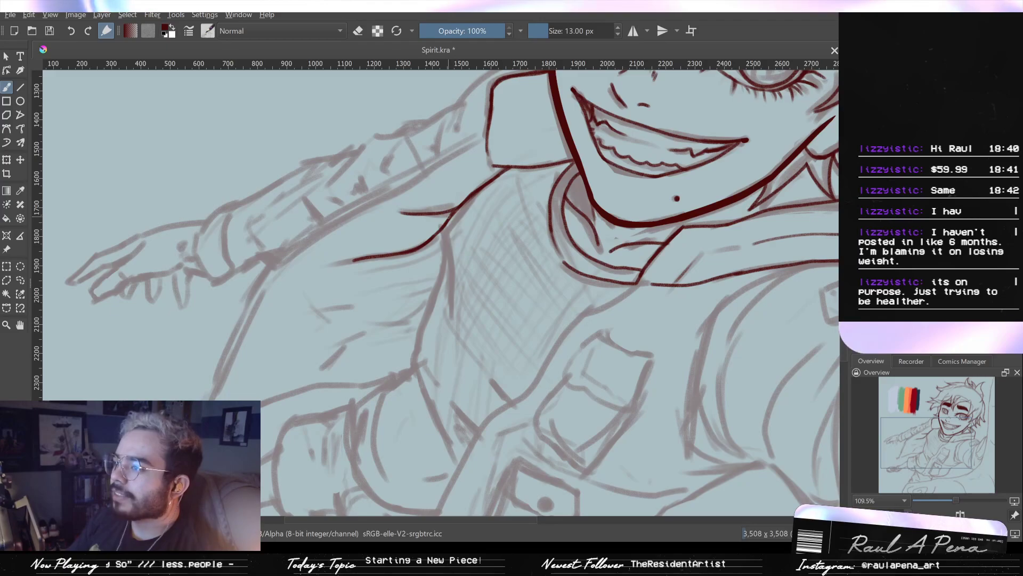
drag(447, 227, 453, 299)
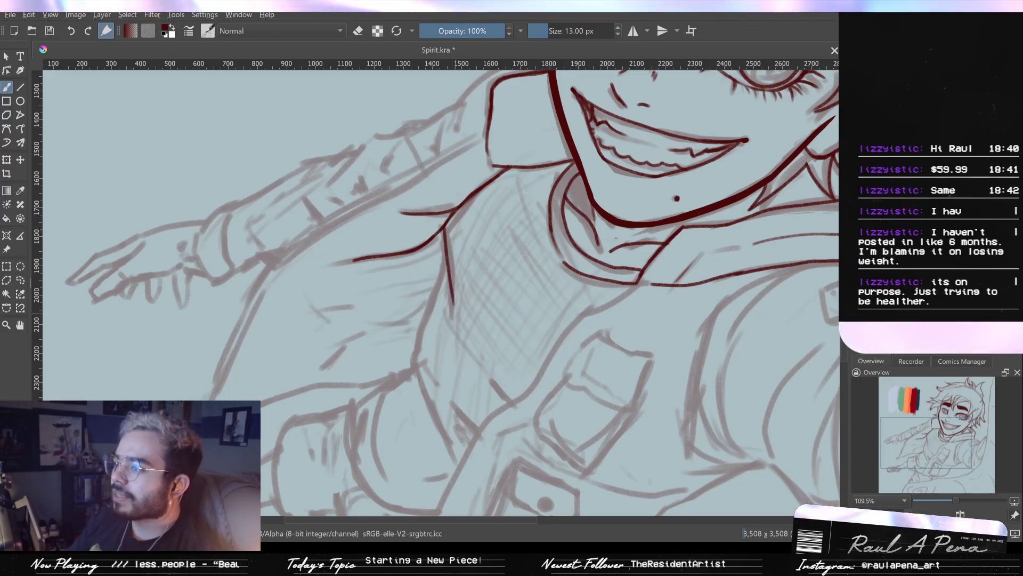
drag(445, 226, 453, 304)
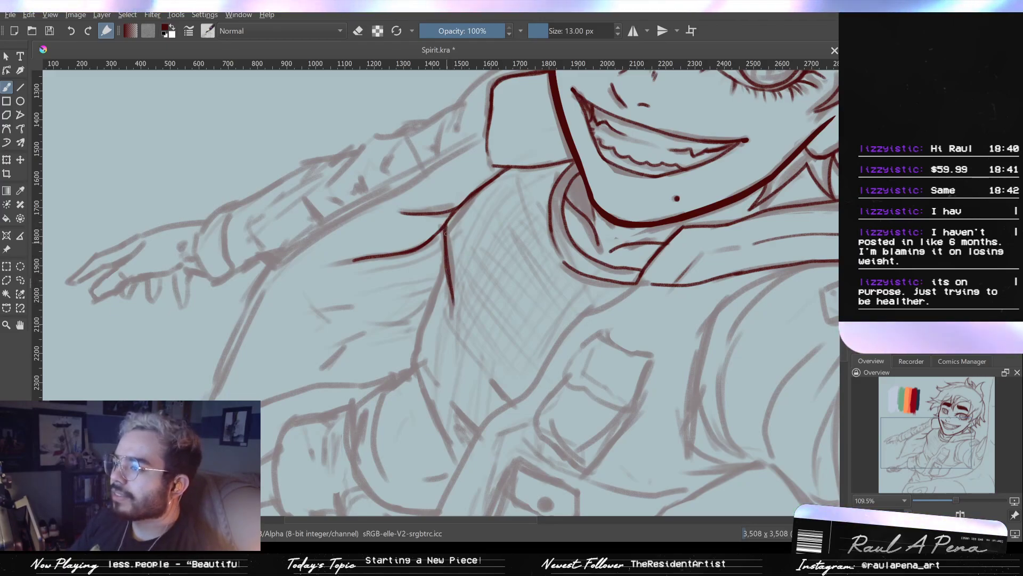
drag(454, 318, 397, 329)
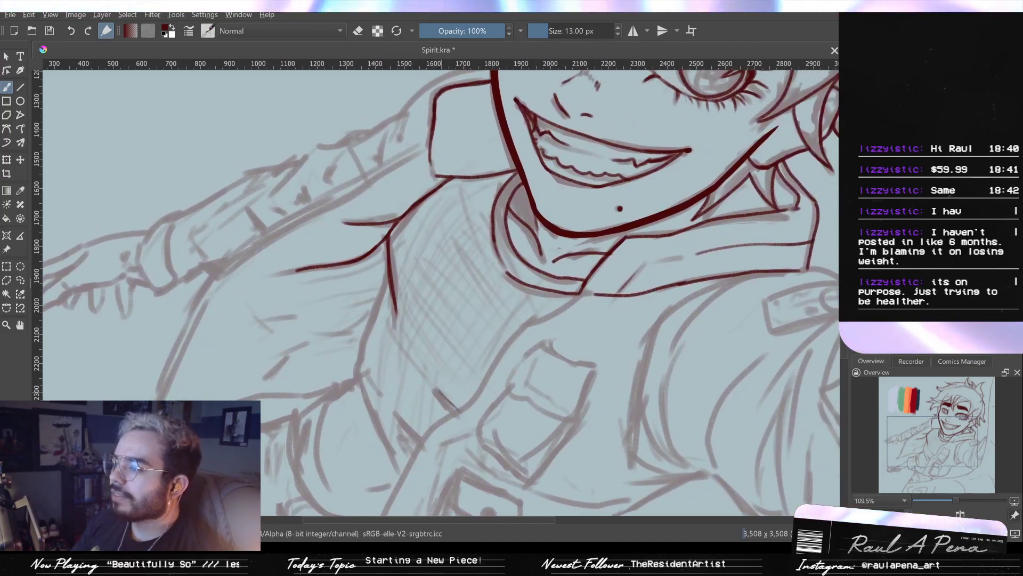
drag(434, 381, 449, 402)
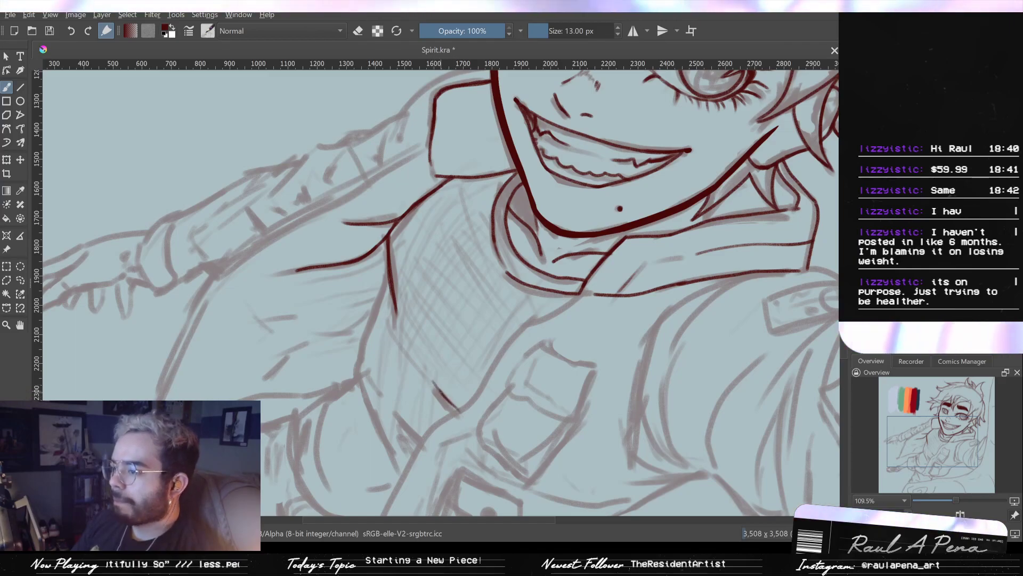
Ink the first part of the jacket's upper edge from the far collar along the underside of the outstretched arm
drag(415, 357, 484, 351)
mouse_move(461, 297)
mouse_down()
mouse_move(459, 391)
mouse_move(462, 322)
mouse_move(452, 361)
mouse_move(472, 259)
mouse_move(459, 326)
mouse_move(462, 285)
mouse_up()
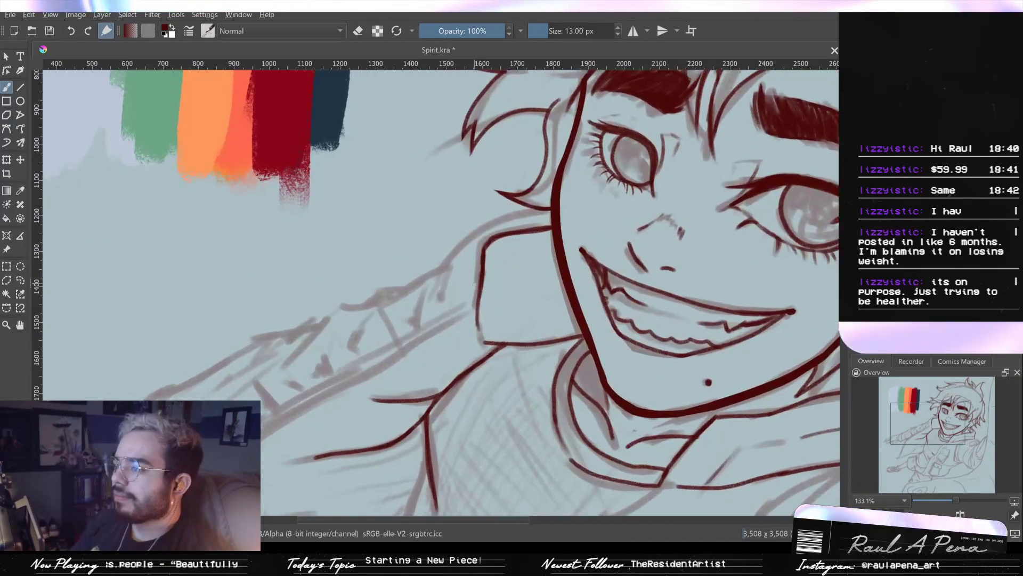
drag(468, 340, 551, 259)
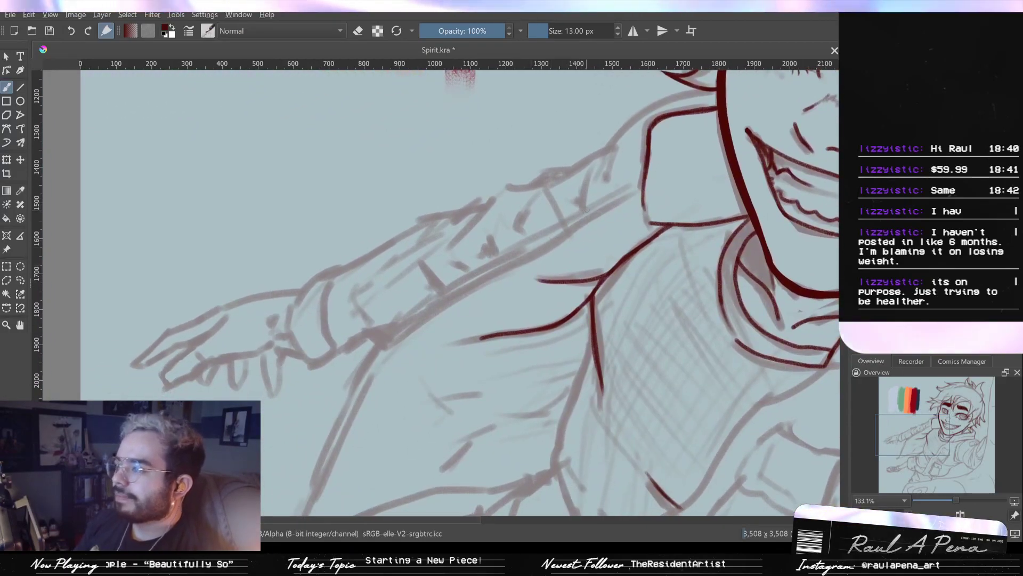
drag(638, 183, 612, 196)
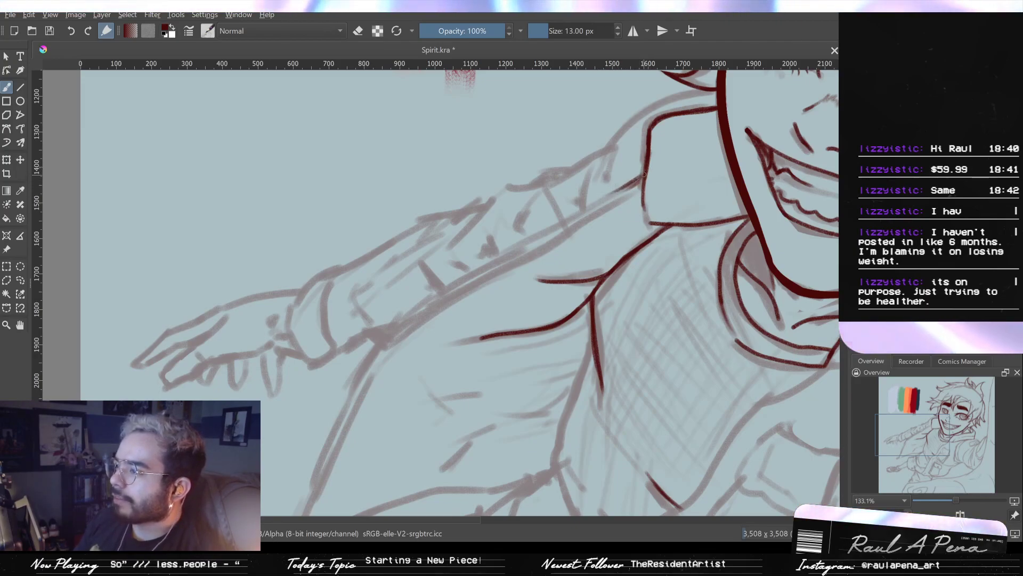
drag(621, 192, 566, 216)
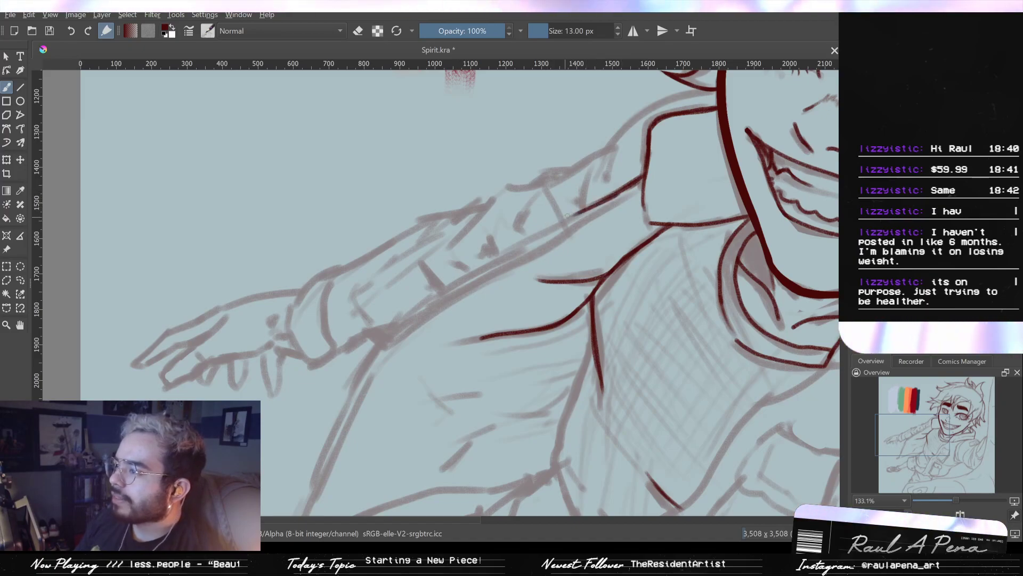
Ink the jacket edge near the outstretched wrist and join it to the collar-side segment, redoing the joining stroke and switching to the eraser
mouse_move(386, 316)
mouse_down()
mouse_move(475, 292)
mouse_move(343, 296)
mouse_up()
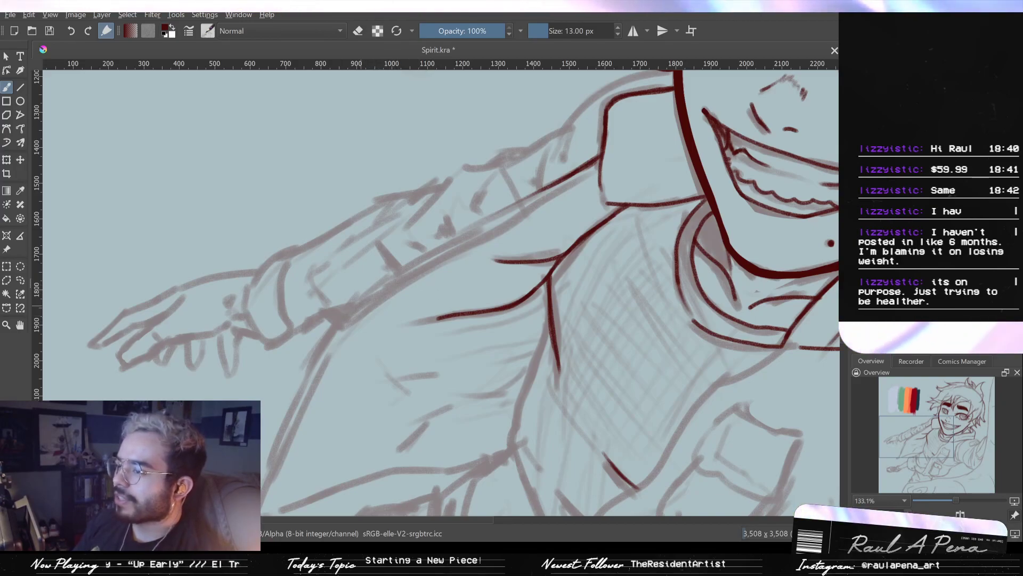
drag(398, 269, 346, 318)
drag(398, 269, 368, 298)
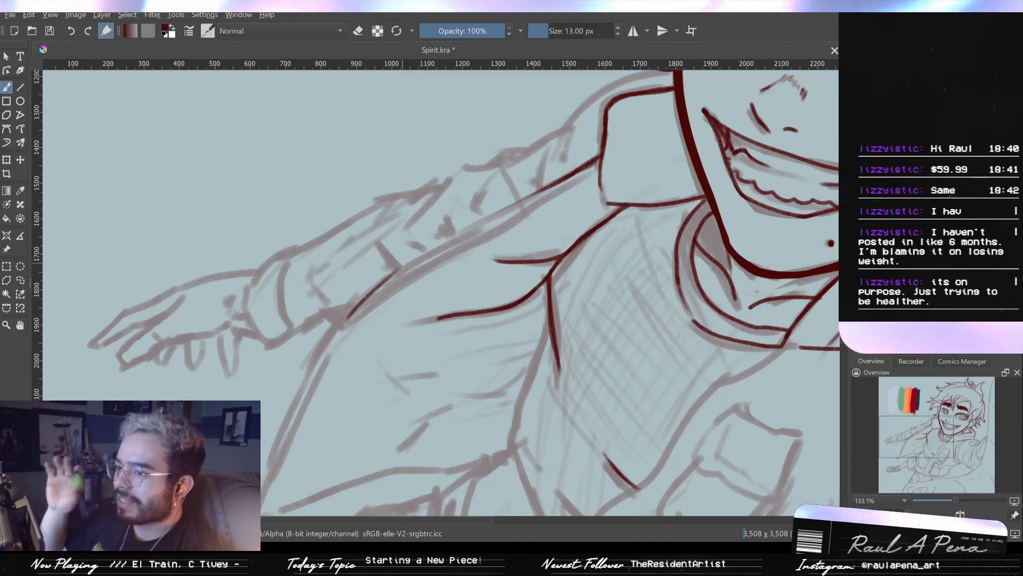
drag(427, 226, 351, 204)
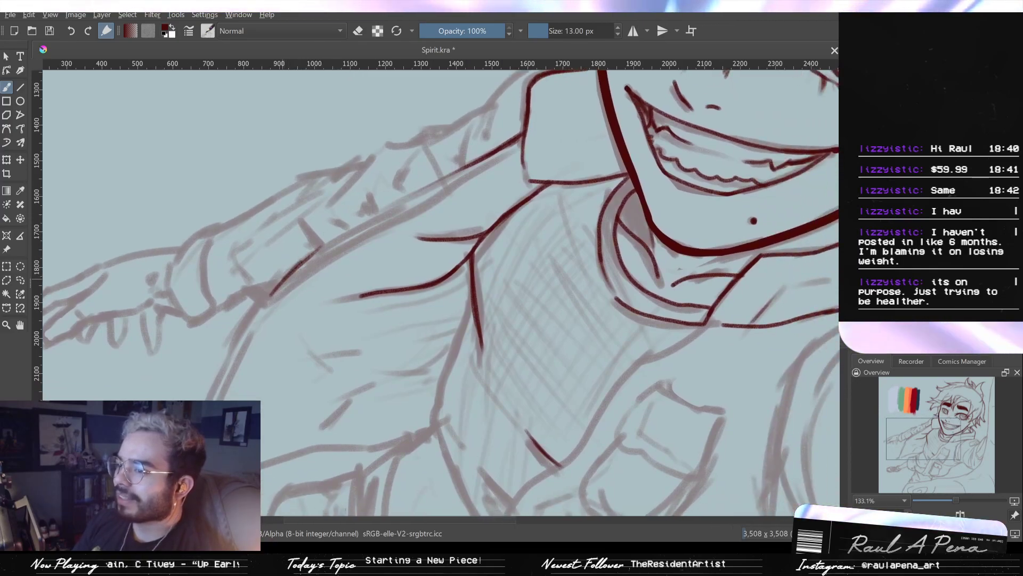
mouse_move(322, 245)
mouse_down()
mouse_move(453, 178)
mouse_move(439, 179)
mouse_up()
key(ctrl+z)
key(p)
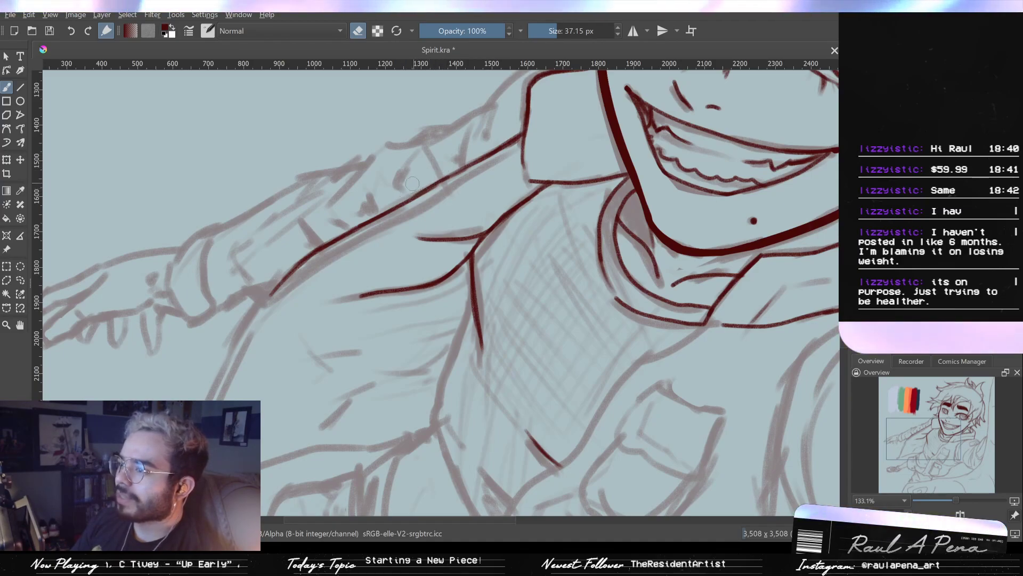
Ink the jacket's outer edge from below the outstretched arm down to the pointed hem corner, redoing the lower stroke
drag(280, 325, 454, 209)
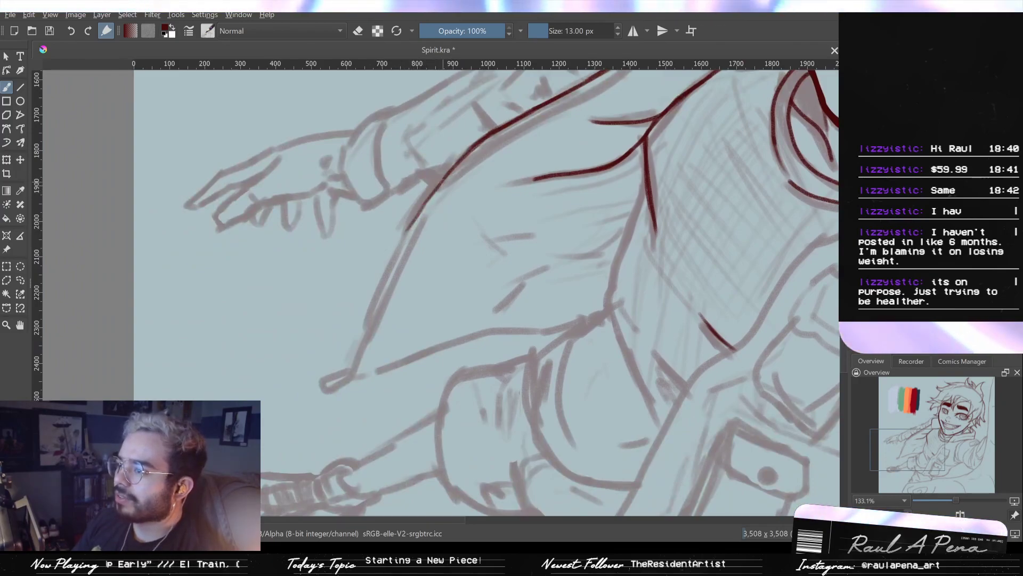
drag(409, 225, 386, 275)
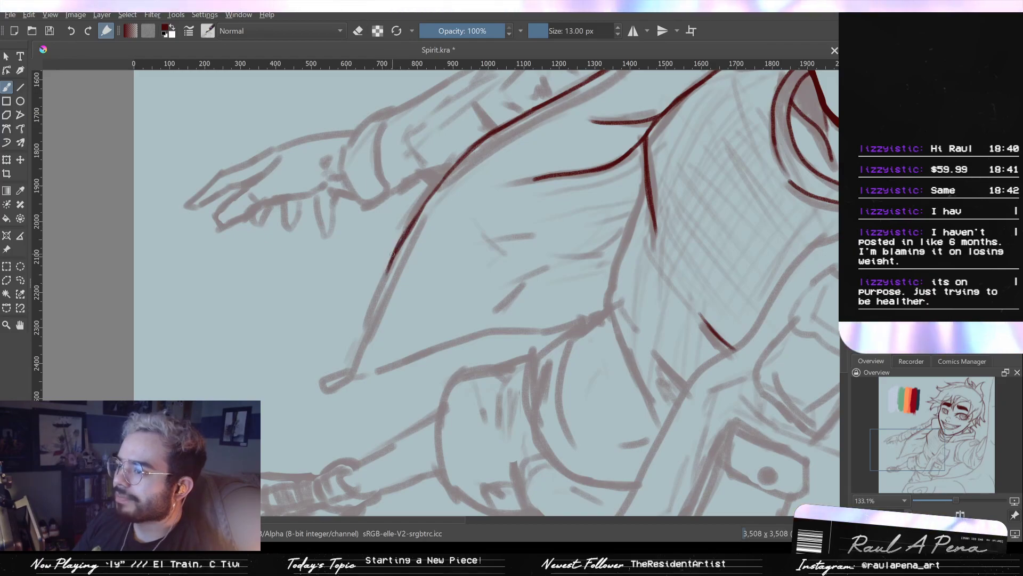
mouse_move(394, 258)
mouse_down()
mouse_move(370, 315)
mouse_move(381, 290)
mouse_up()
key(ctrl+z)
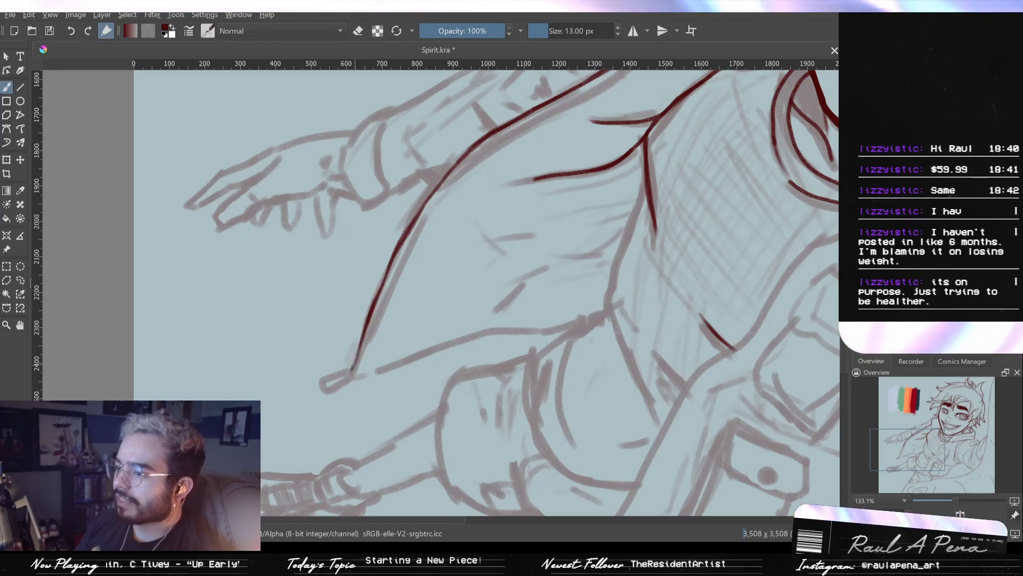
Ink the jacket's lower hem from the pointed corner back to the shirt's side, redoing the first stroke
mouse_move(356, 361)
mouse_down()
mouse_move(351, 374)
mouse_move(366, 376)
mouse_move(418, 351)
mouse_up()
key(ctrl+z)
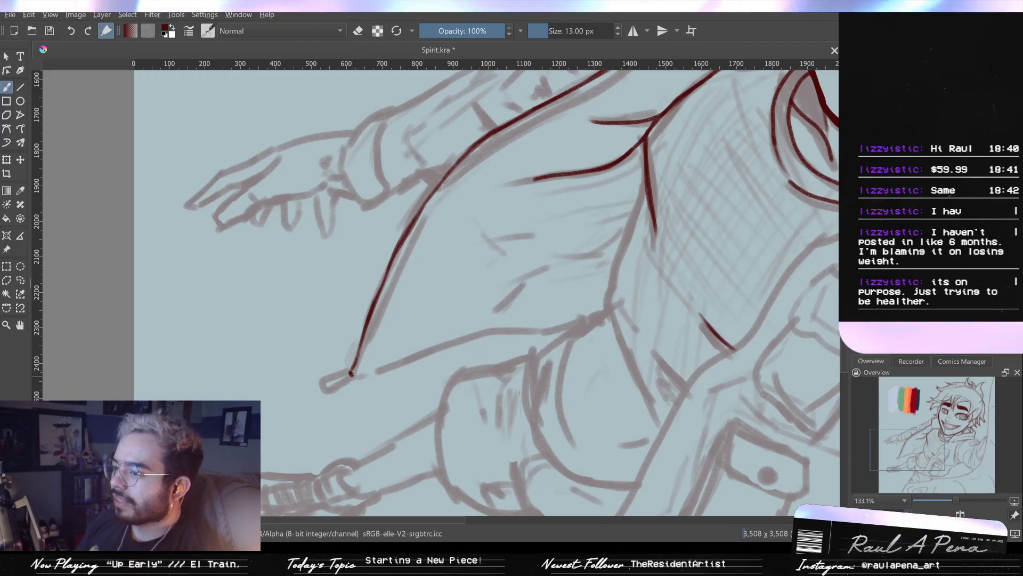
drag(351, 374, 388, 367)
mouse_move(455, 344)
mouse_down()
mouse_move(591, 320)
mouse_move(528, 336)
mouse_move(413, 309)
mouse_move(422, 304)
mouse_move(407, 311)
mouse_move(427, 302)
mouse_up()
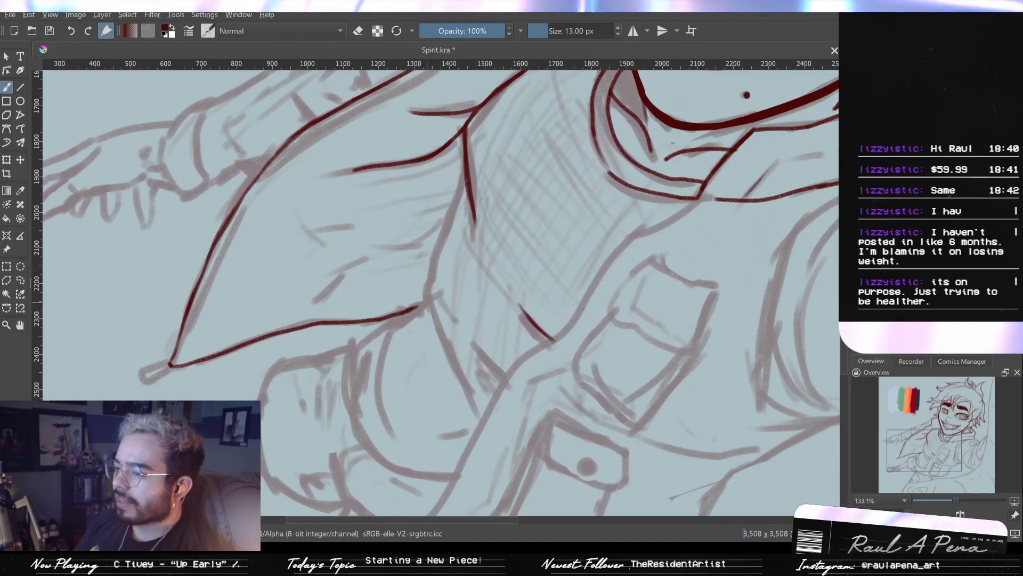
Ink the shirt's side from the armpit past the jacket hem to the waist, with the diagonal fold and short mark beside it
scroll(455, 228, up, 2)
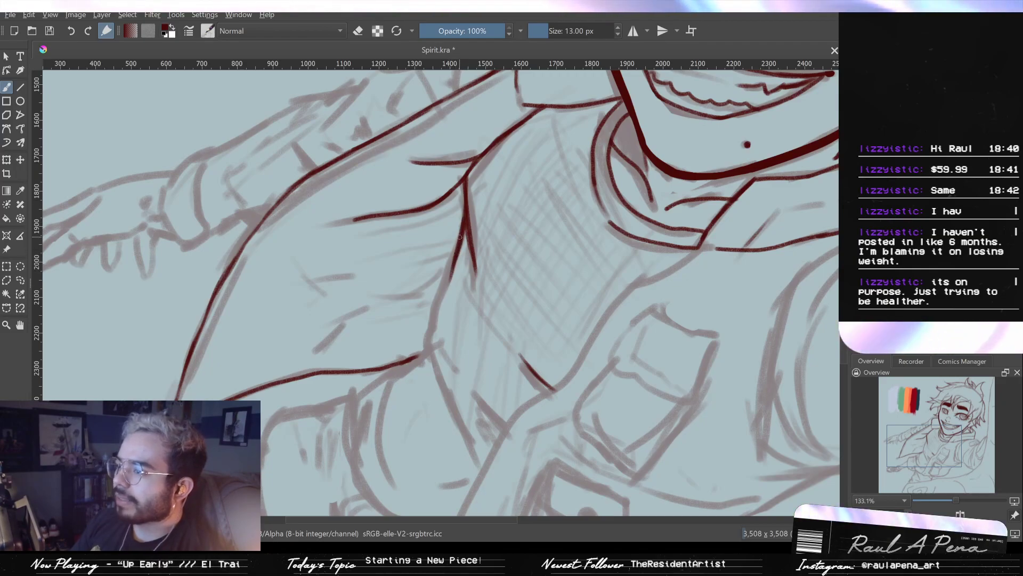
drag(445, 291, 430, 335)
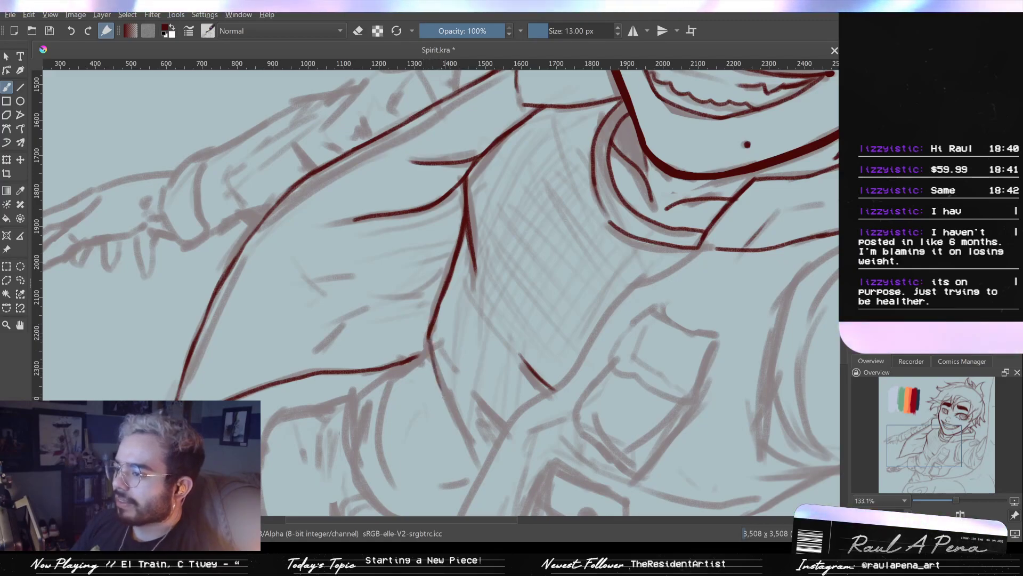
mouse_move(452, 398)
mouse_down()
mouse_move(434, 311)
mouse_move(437, 332)
mouse_up()
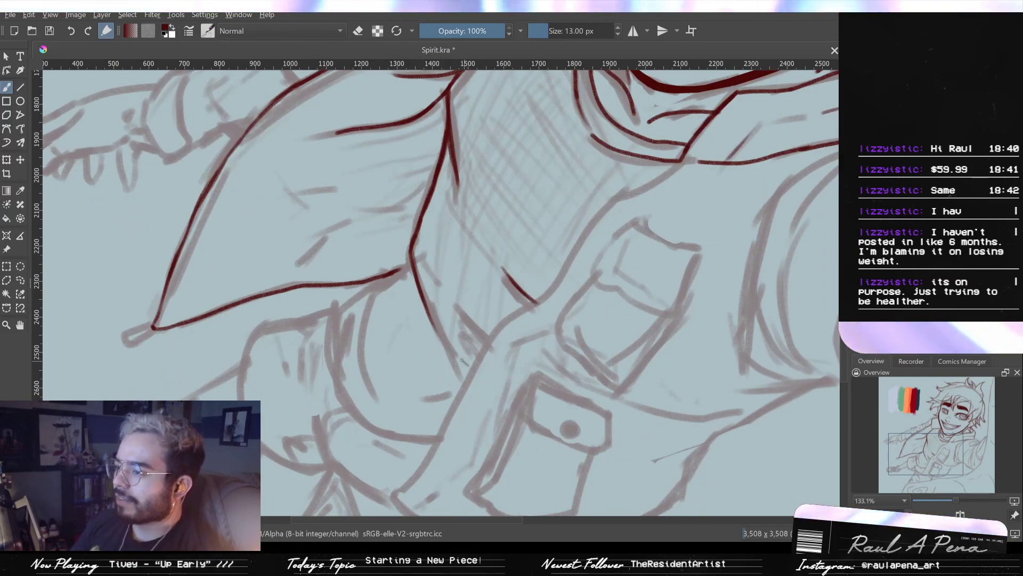
drag(460, 359, 474, 370)
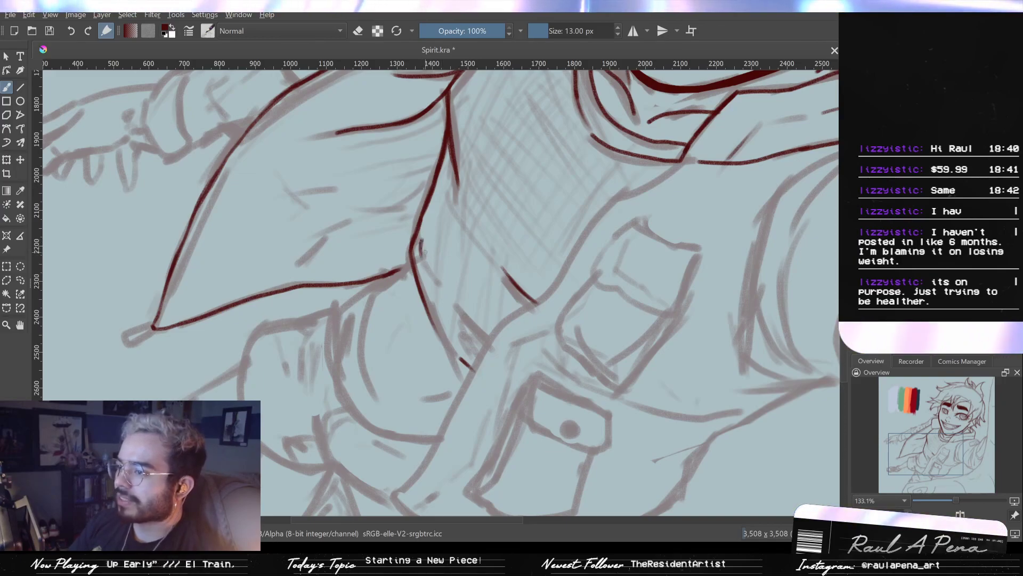
drag(421, 241, 443, 289)
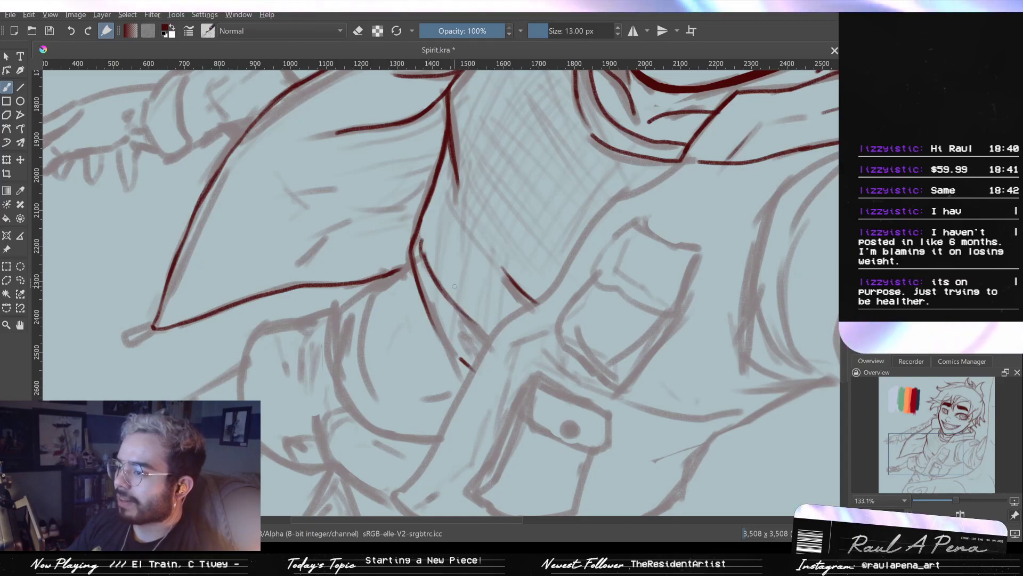
Ink the short diagonal line from the shirt's side, under the jacket hem, to the top of the rounded shape below
scroll(455, 286, up, 5)
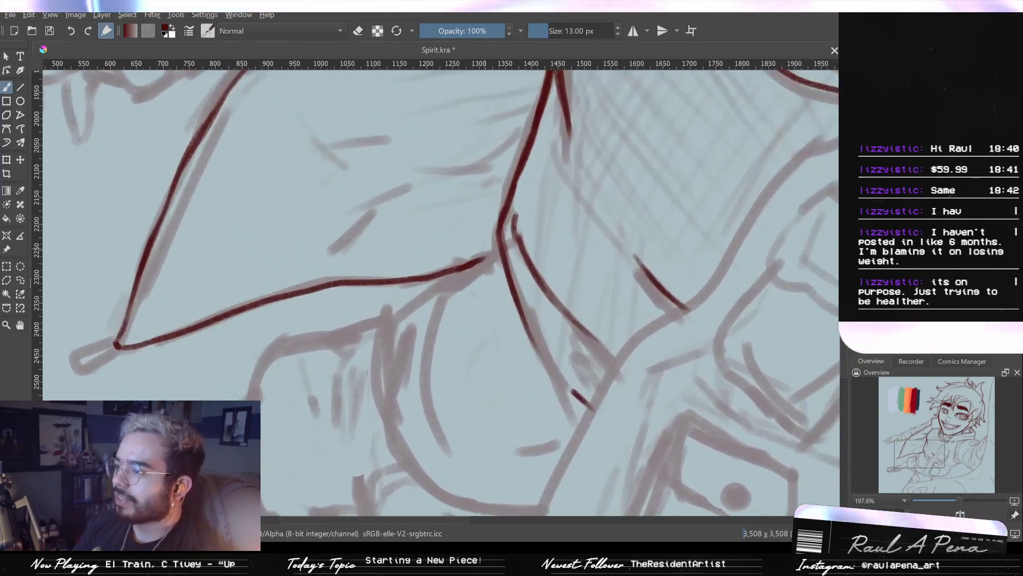
drag(499, 240, 442, 296)
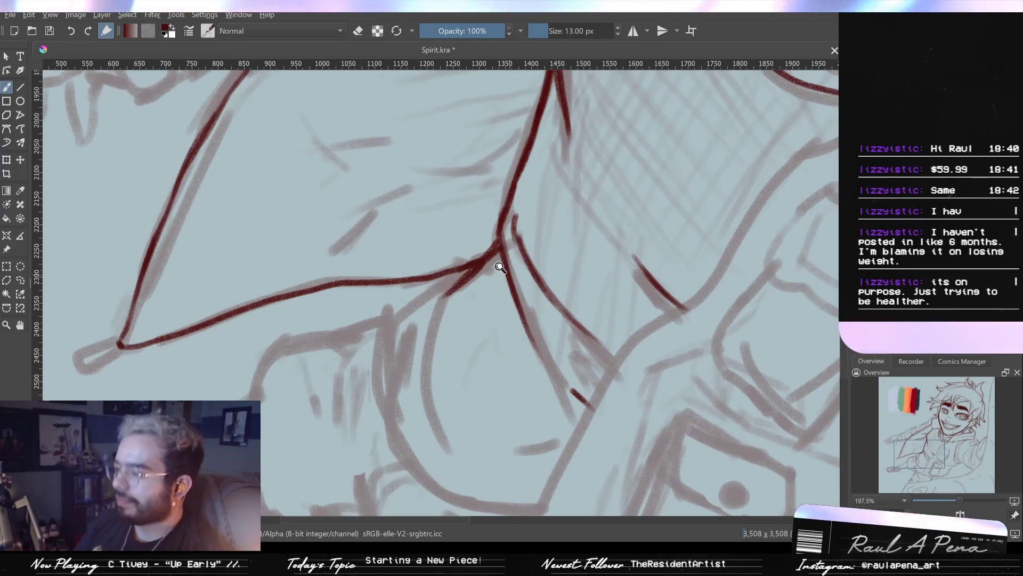
scroll(509, 269, up, 3)
scroll(509, 269, down, 2)
drag(505, 257, 443, 299)
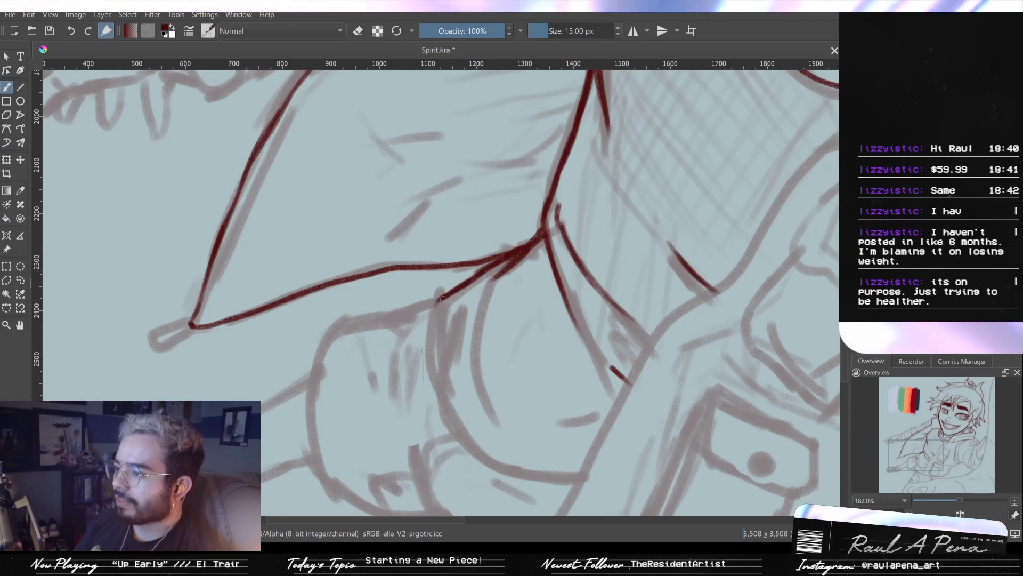
Ink the rounded outer contour below the waist as far as the open jacket's front edge, reinforcing its lower end
drag(438, 366, 459, 435)
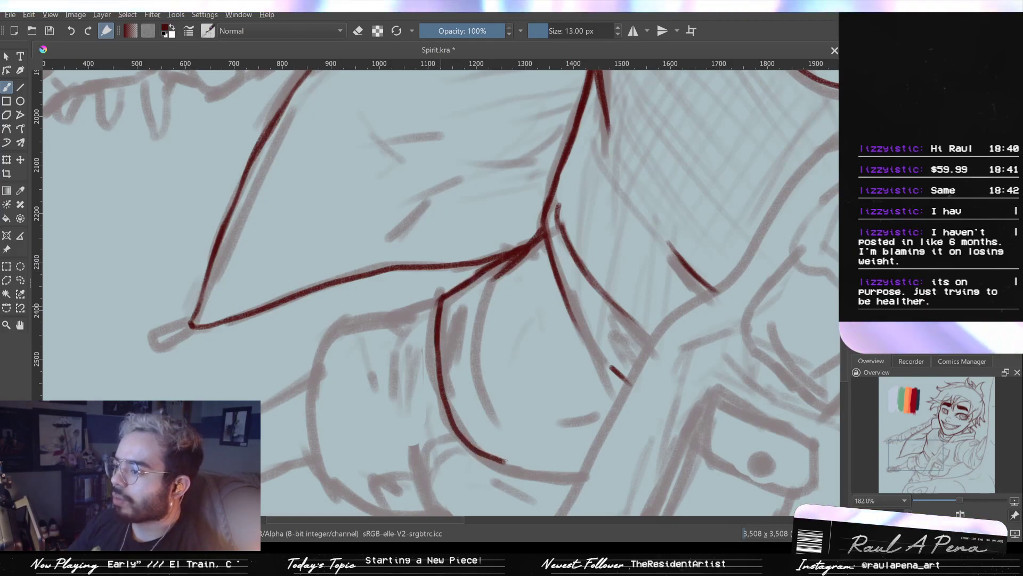
drag(571, 451, 505, 342)
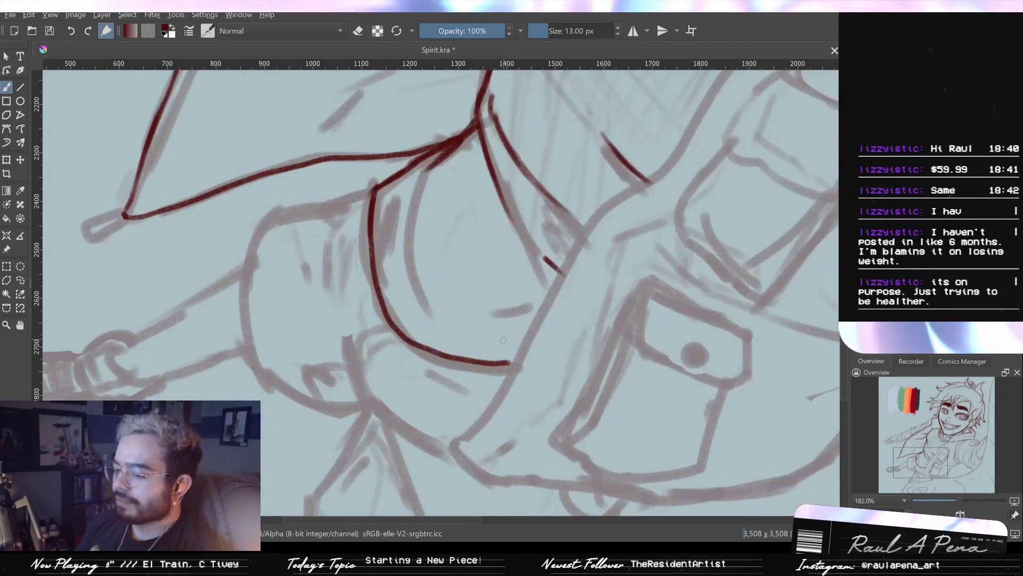
drag(493, 342, 502, 305)
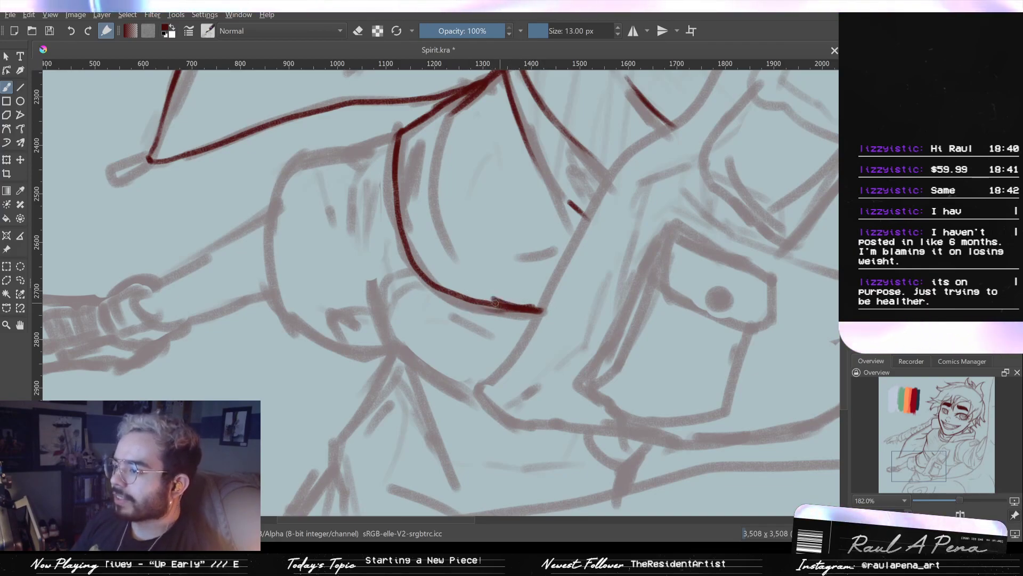
drag(532, 256, 518, 327)
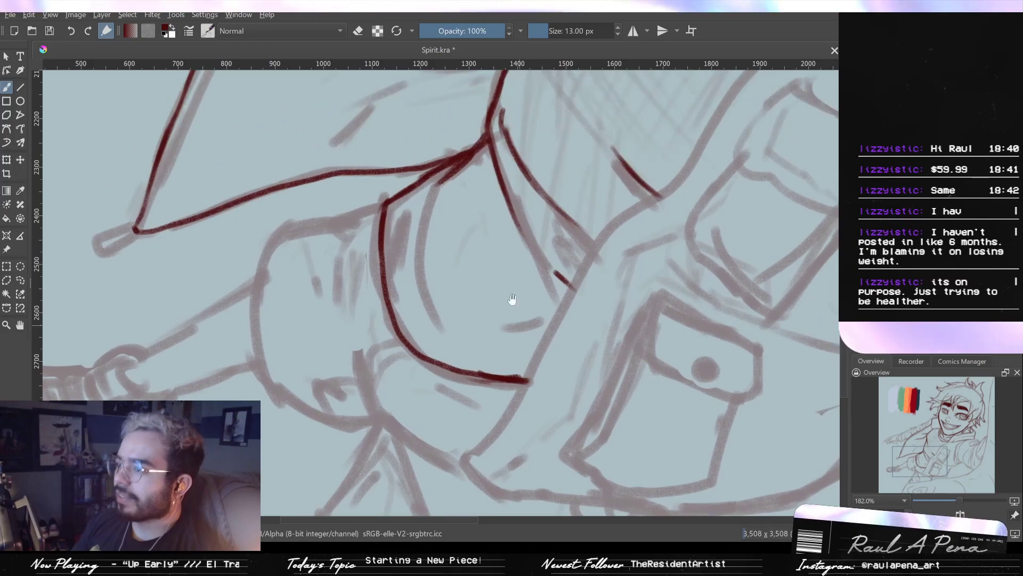
Ink the curved inner fold and the short horizontal crease inside the rounded shape below the waist, redoing the first fold stroke
drag(439, 185, 420, 274)
key(ctrl+z)
drag(422, 219, 436, 314)
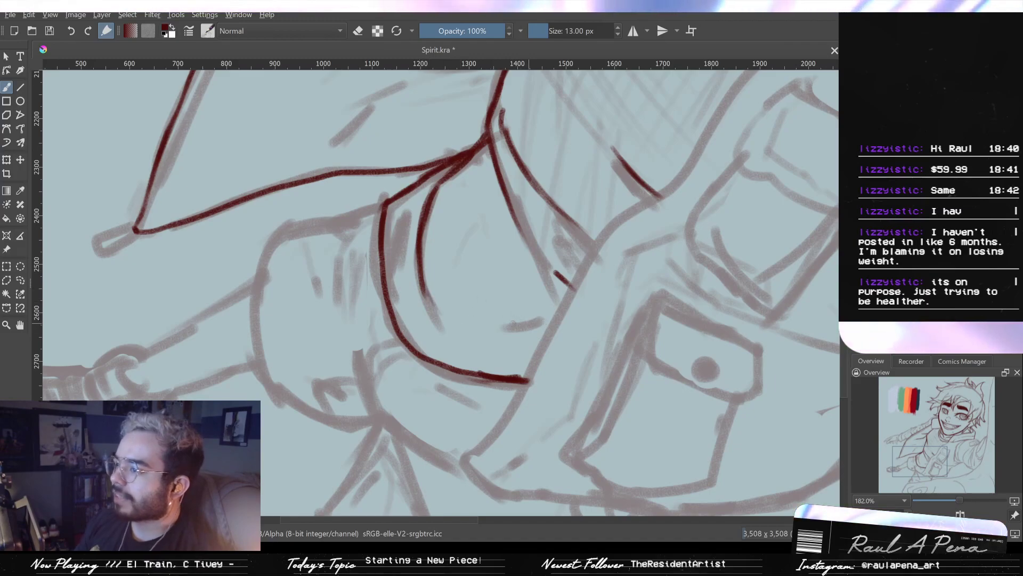
key(ctrl+z)
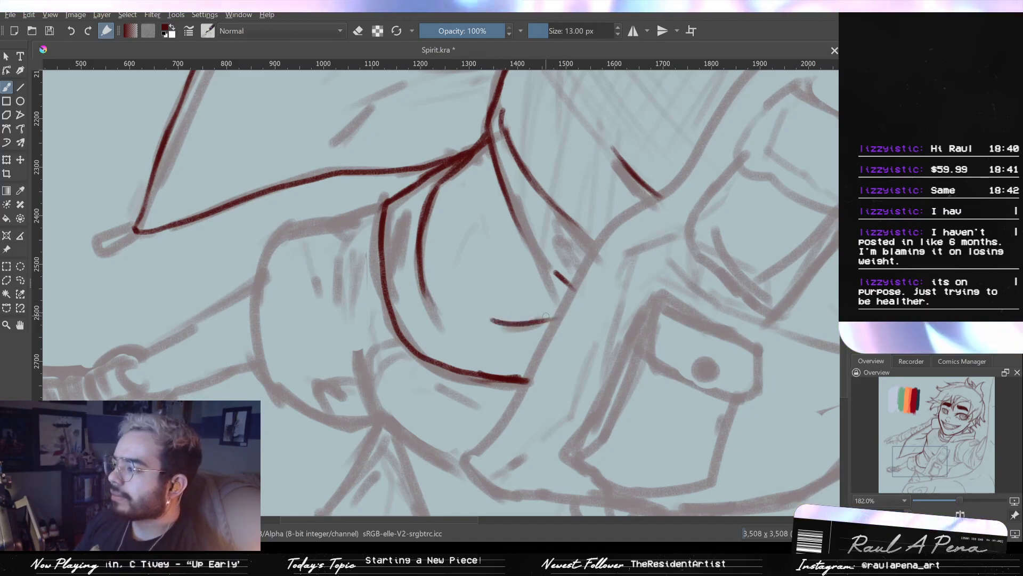
drag(564, 252, 537, 404)
drag(548, 347, 496, 434)
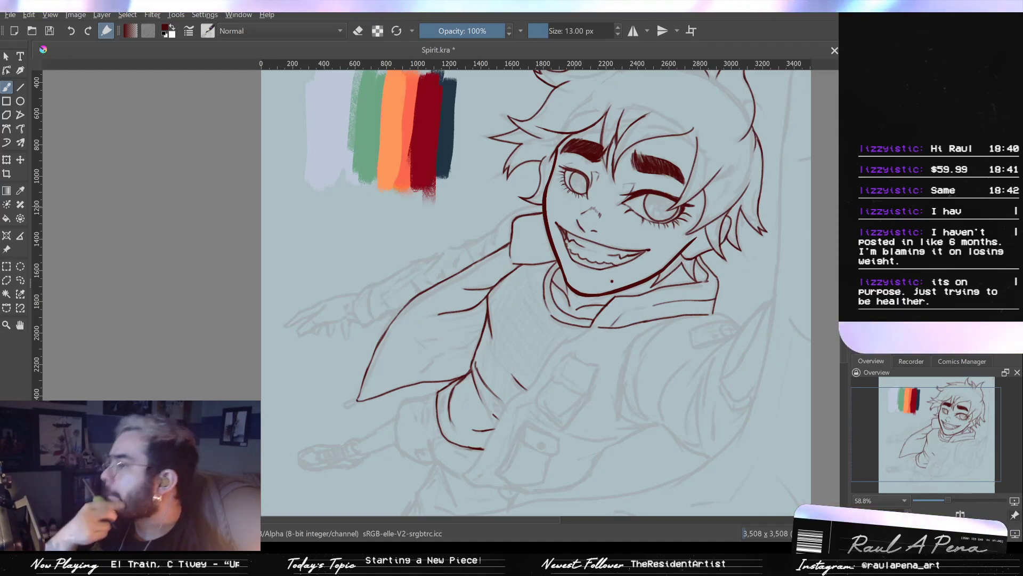
Hide the line art, raise the rough sketch layer to a medium opacity, and show the line art again around the outstretched arm
scroll(364, 295, up, 2)
drag(541, 212, 510, 267)
scroll(506, 273, up, 2)
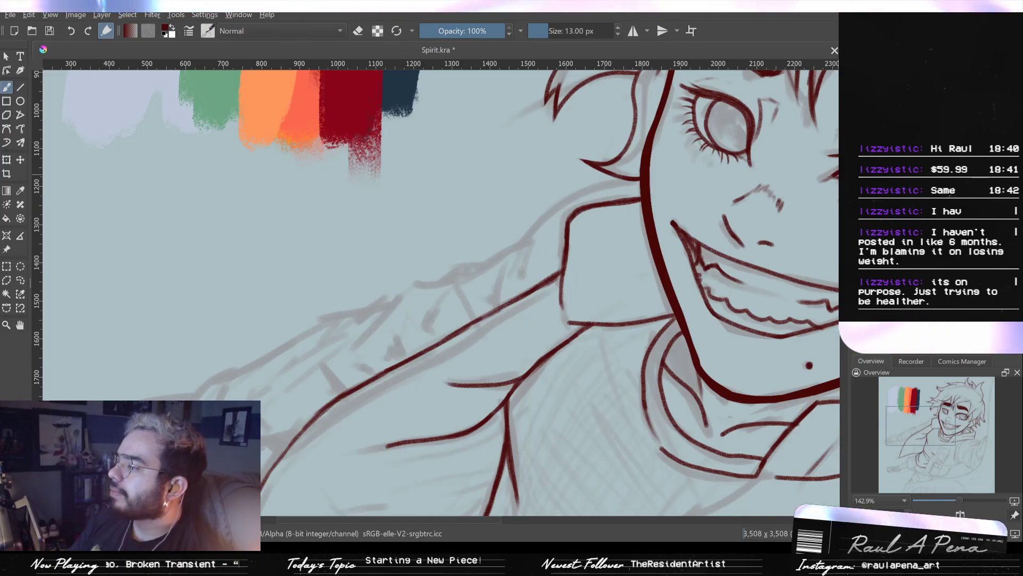
drag(906, 214, 1013, 213)
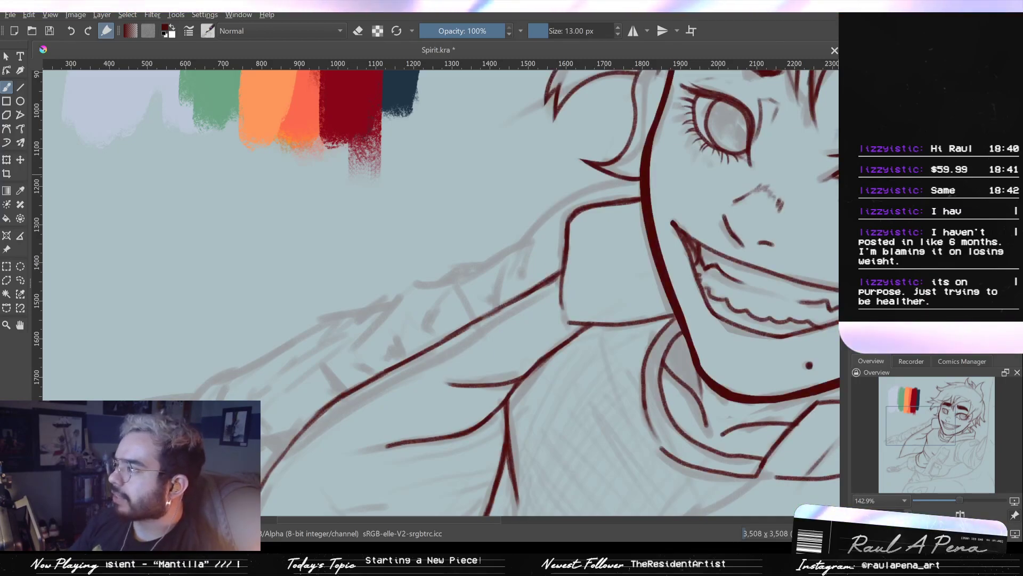
click(858, 234)
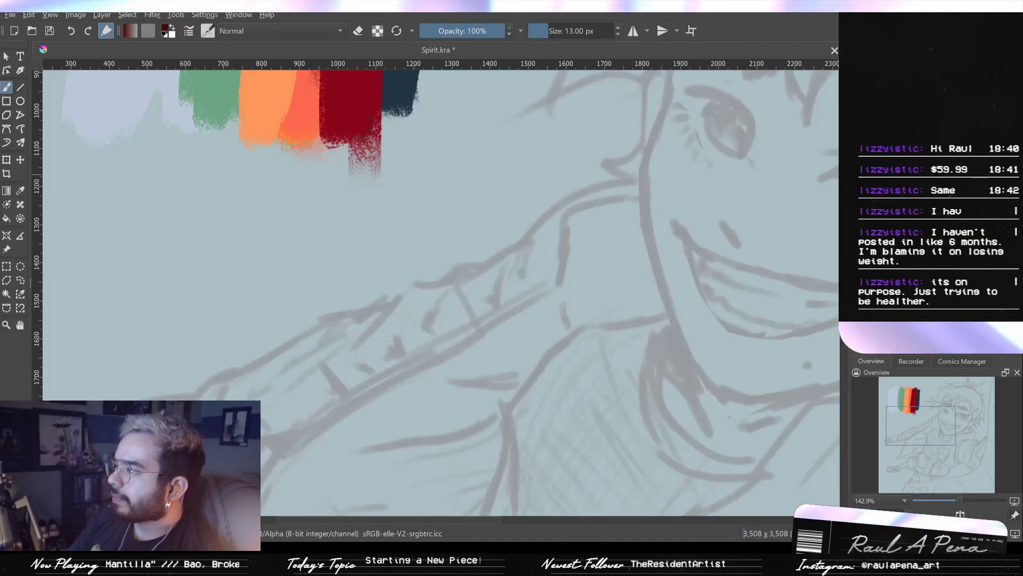
click(975, 213)
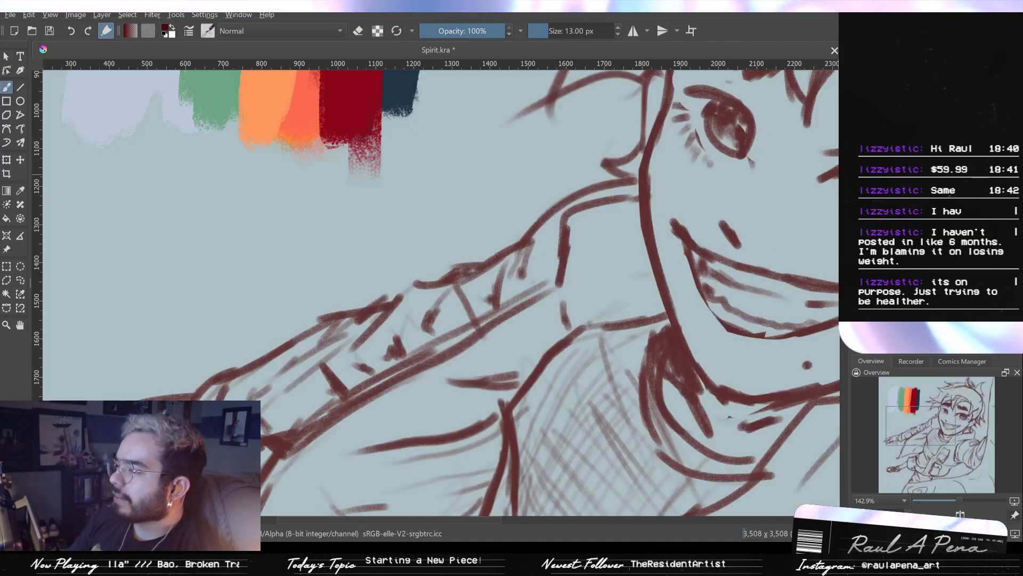
click(949, 213)
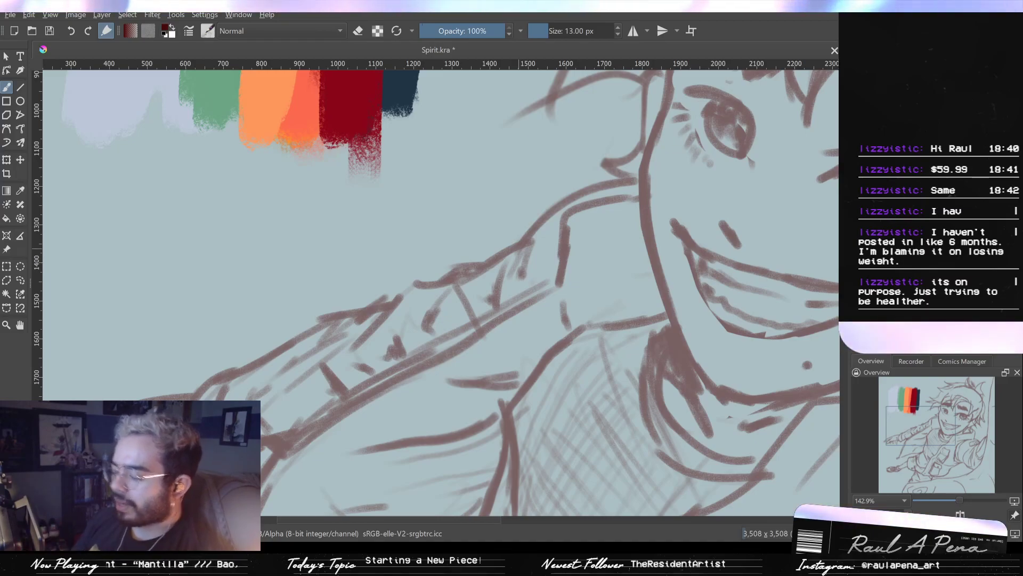
mouse_move(491, 314)
mouse_down()
mouse_move(526, 264)
mouse_move(432, 256)
mouse_up()
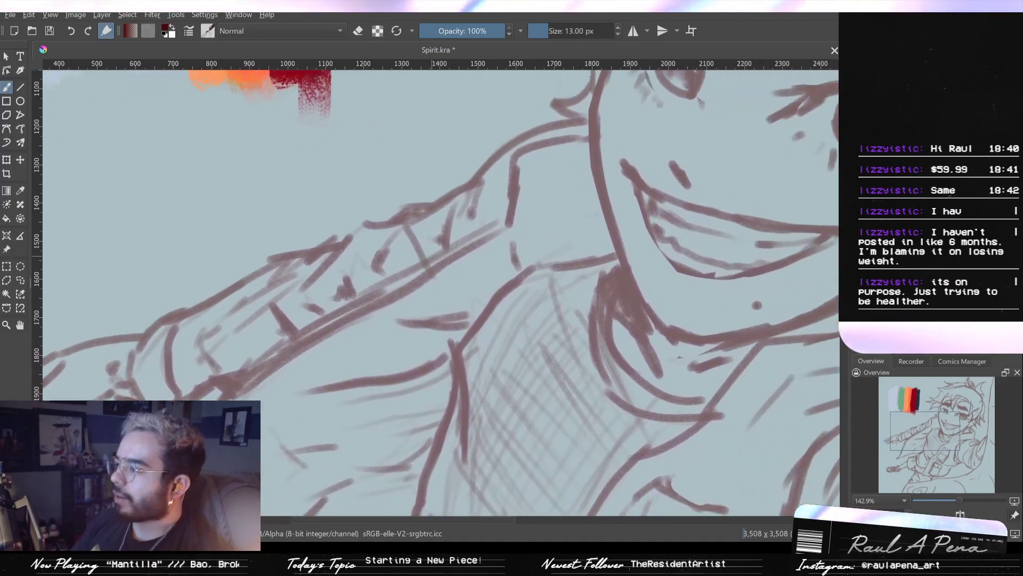
drag(609, 151, 587, 229)
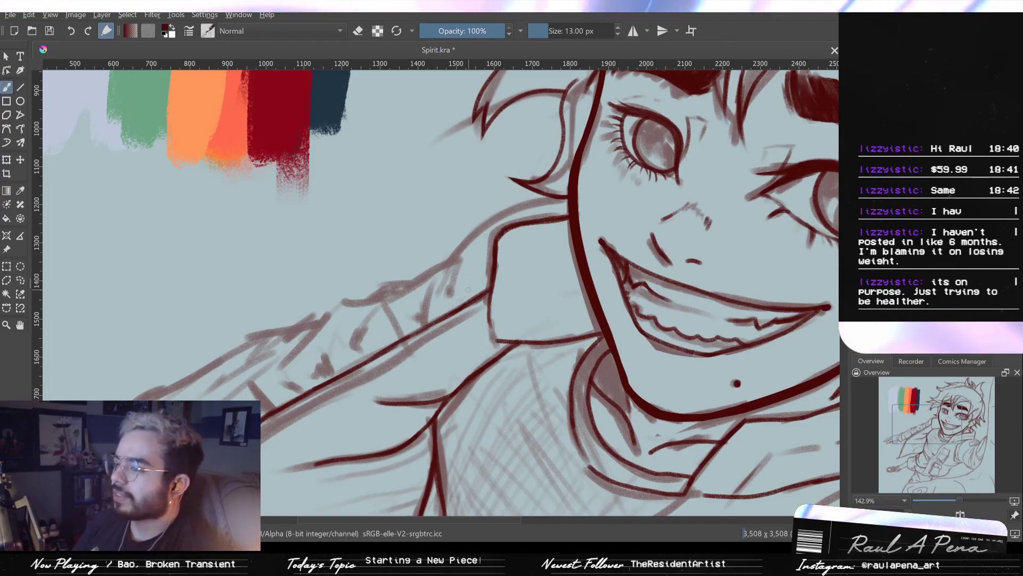
Ink the outstretched sleeve's upper edge beside the collar and the curved folds near the shoulder
drag(473, 265, 478, 234)
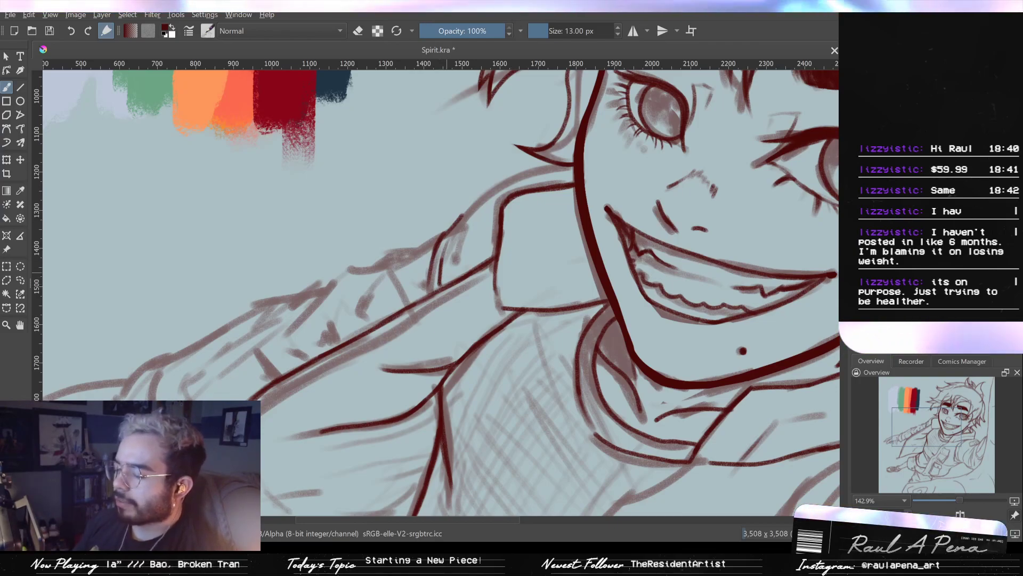
drag(503, 254, 477, 286)
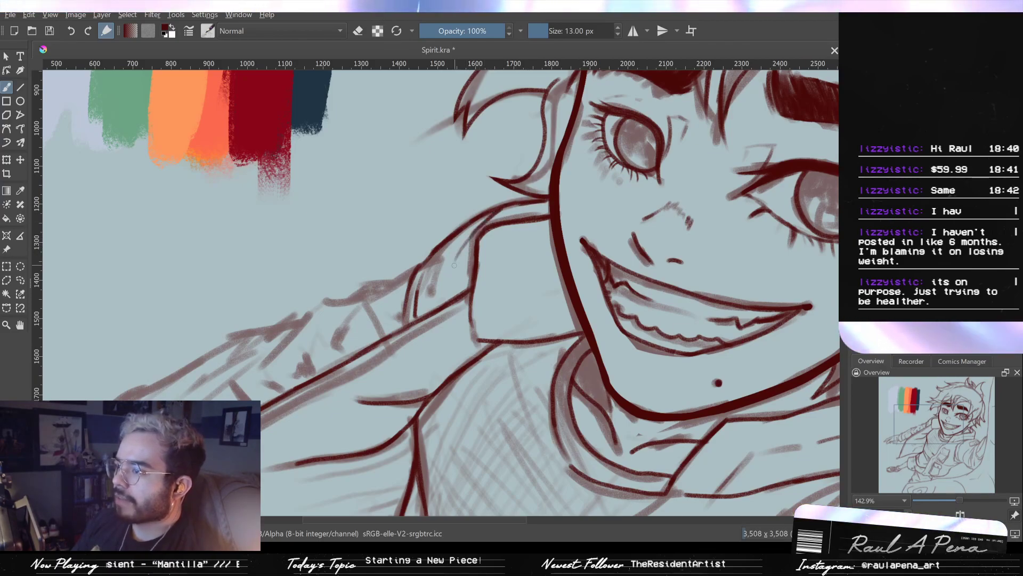
mouse_move(440, 299)
mouse_down()
mouse_move(457, 266)
mouse_move(516, 252)
mouse_up()
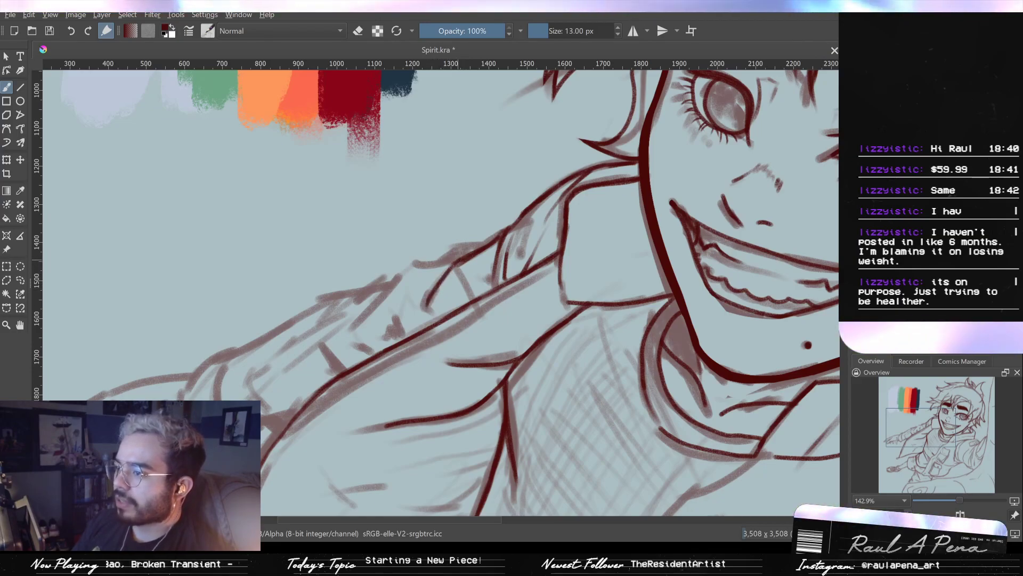
Ink the middle of the outstretched sleeve, covering its upper contour, the long diagonal fold and the small creases near the elbow
drag(458, 259, 429, 304)
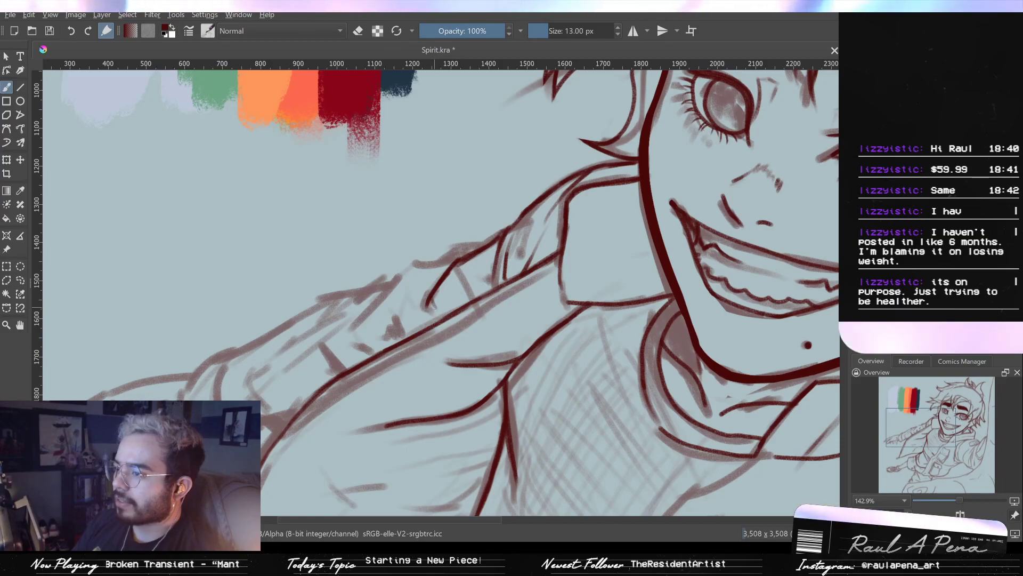
mouse_move(386, 280)
mouse_down()
mouse_move(440, 296)
mouse_move(529, 273)
mouse_move(435, 251)
mouse_up()
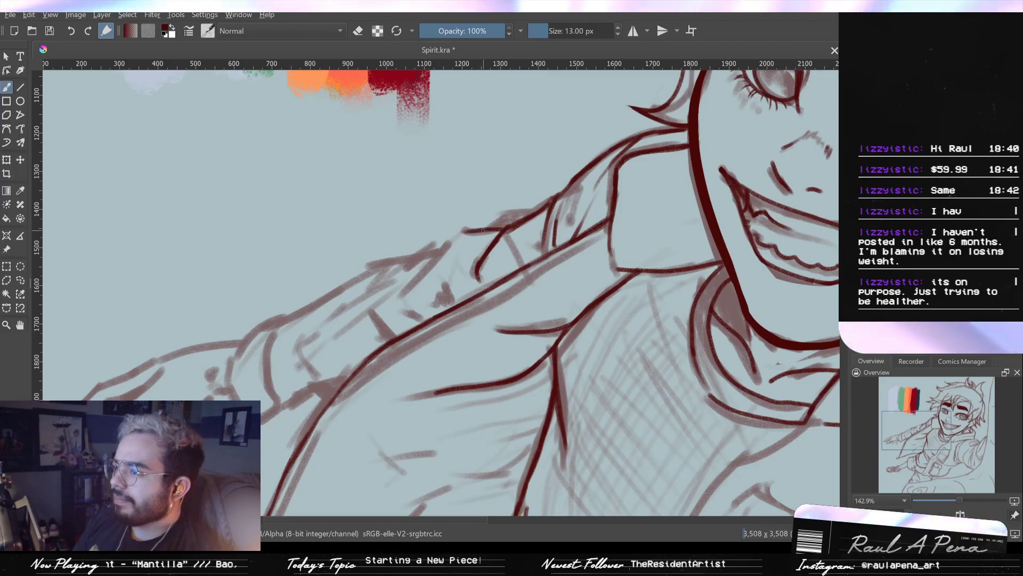
mouse_move(442, 248)
mouse_down()
mouse_move(400, 294)
mouse_move(438, 306)
mouse_up()
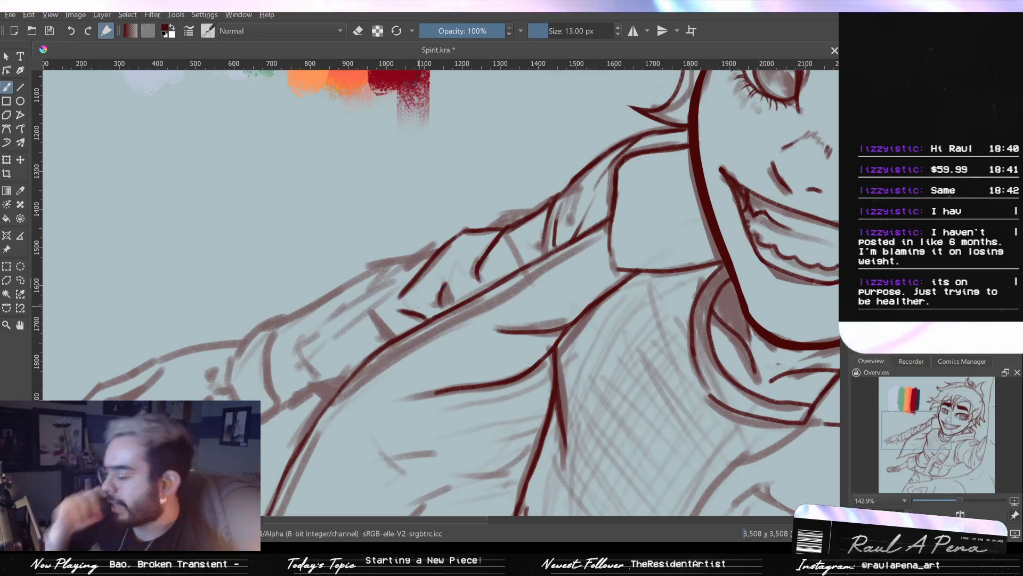
mouse_move(354, 319)
mouse_down()
mouse_move(345, 303)
mouse_move(428, 280)
mouse_up()
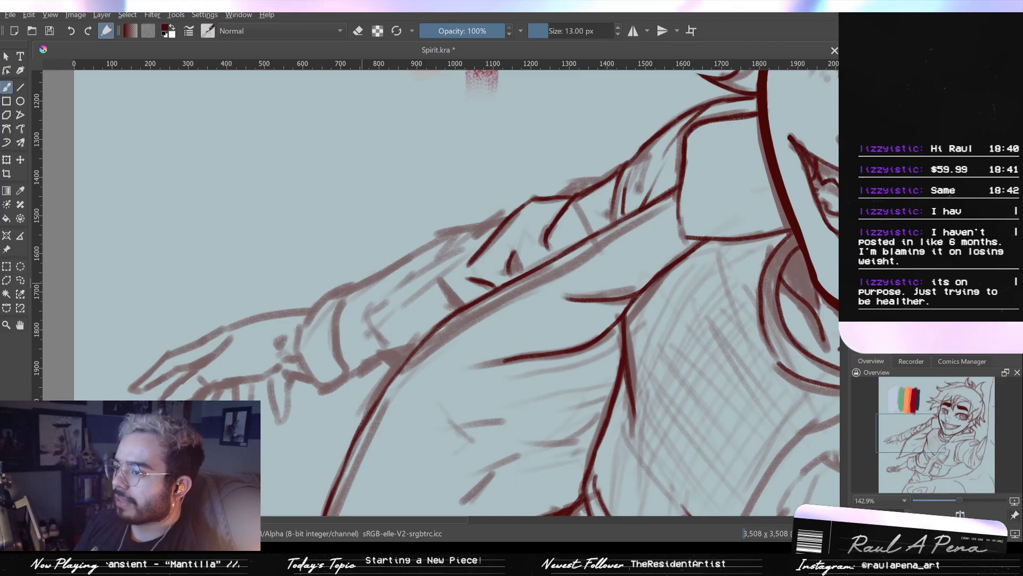
drag(356, 286, 419, 247)
key(ctrl+z)
drag(357, 286, 428, 243)
key(ctrl+z)
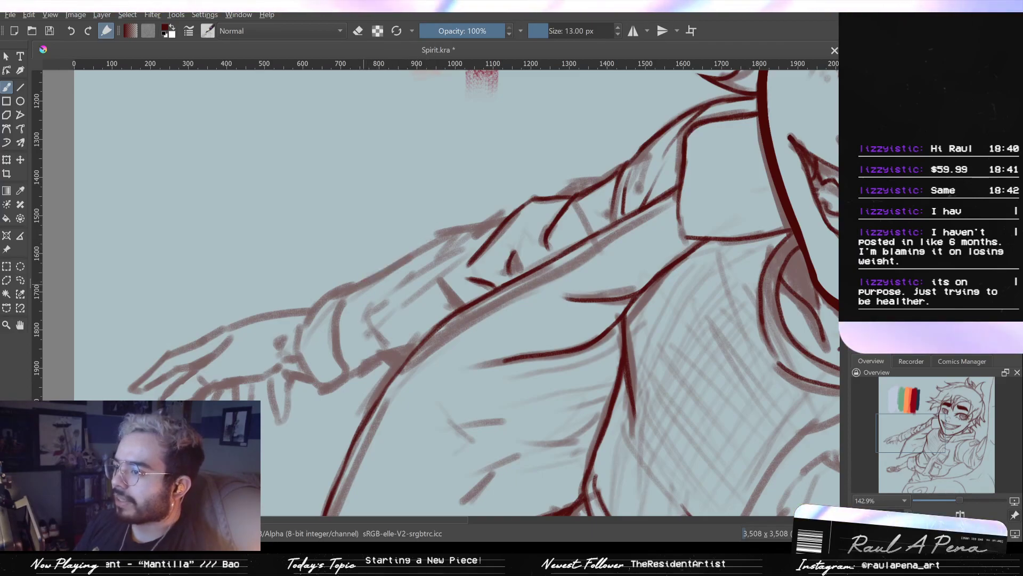
drag(358, 287, 429, 240)
key(ctrl+z)
drag(370, 277, 425, 243)
key(ctrl+z)
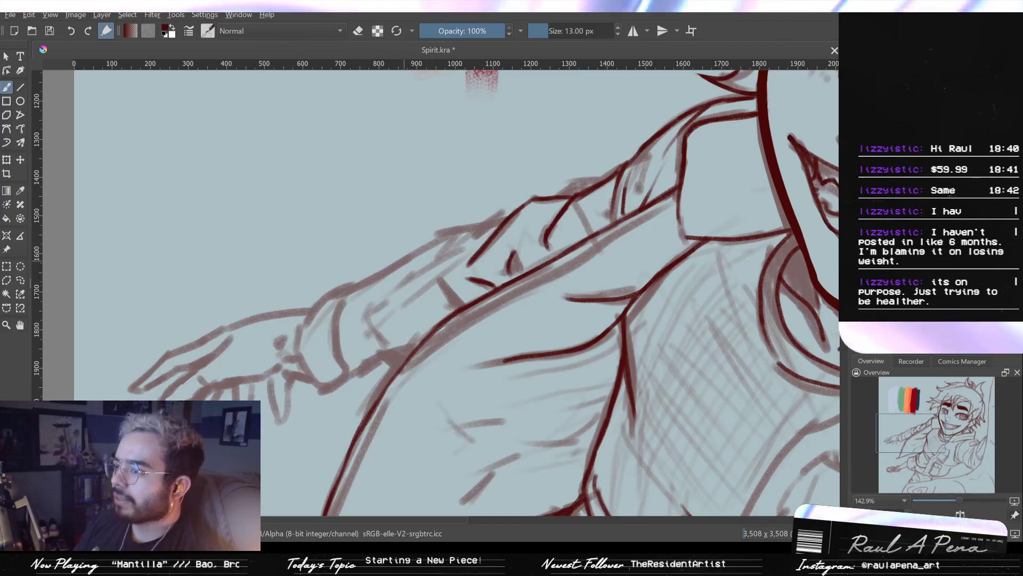
Ink the forearm sleeve's upper edge down to the wrist, the cuff, the sleeve's underside and the short fold near the jacket edge
mouse_move(399, 262)
mouse_down()
mouse_move(447, 234)
mouse_move(484, 228)
mouse_up()
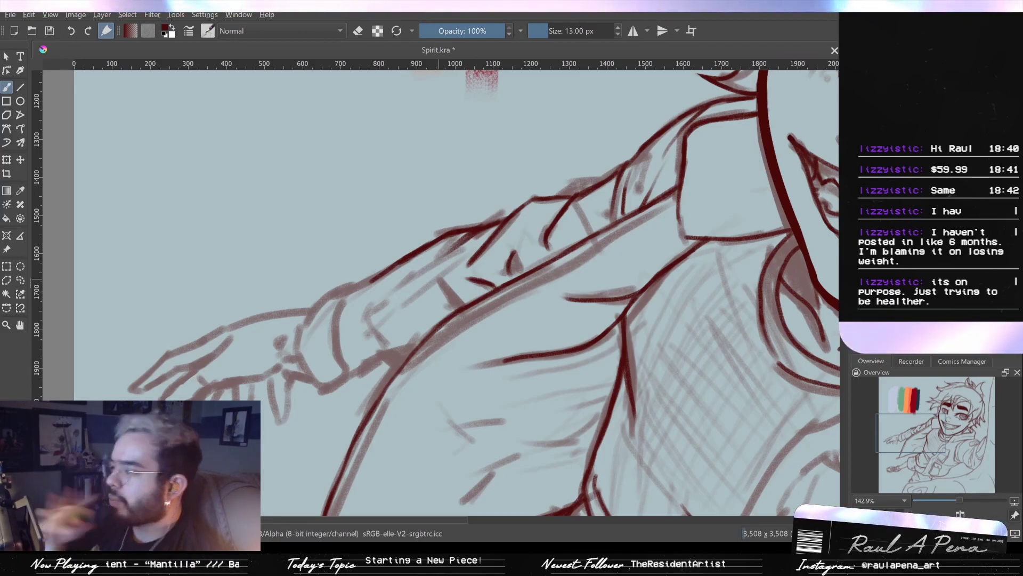
drag(336, 323, 389, 280)
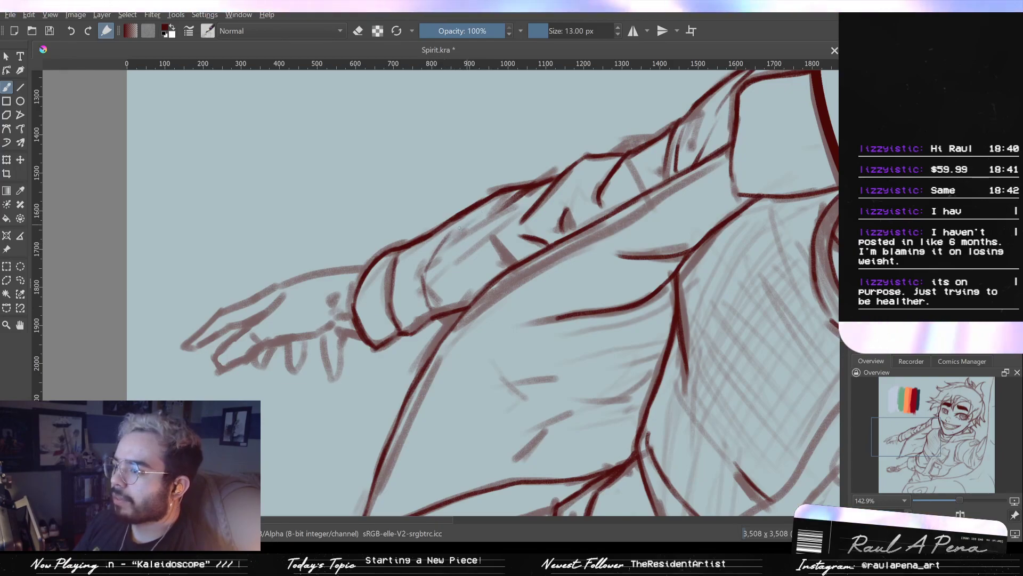
mouse_move(522, 243)
mouse_down()
mouse_move(469, 256)
mouse_move(455, 273)
mouse_up()
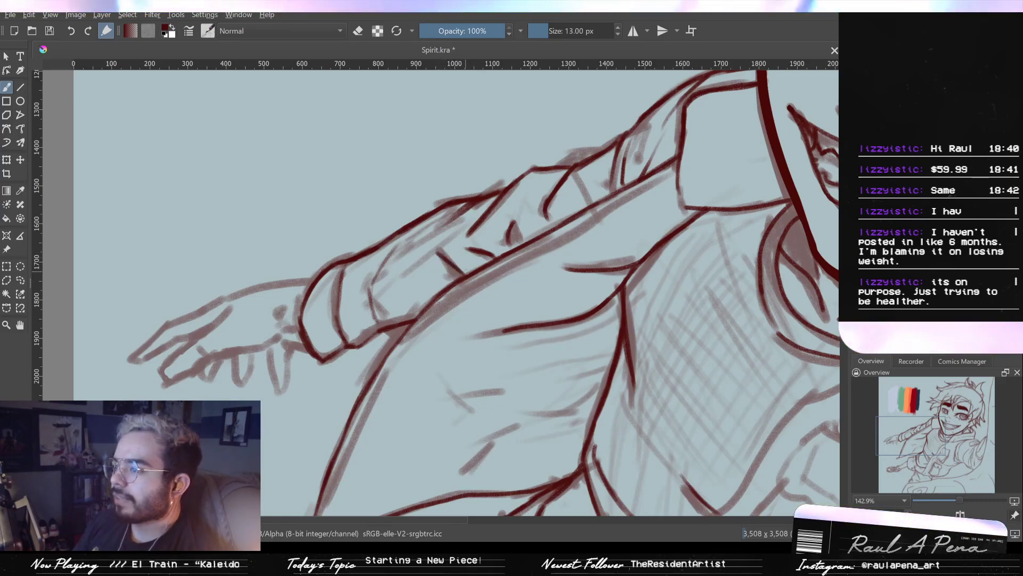
drag(429, 281, 404, 279)
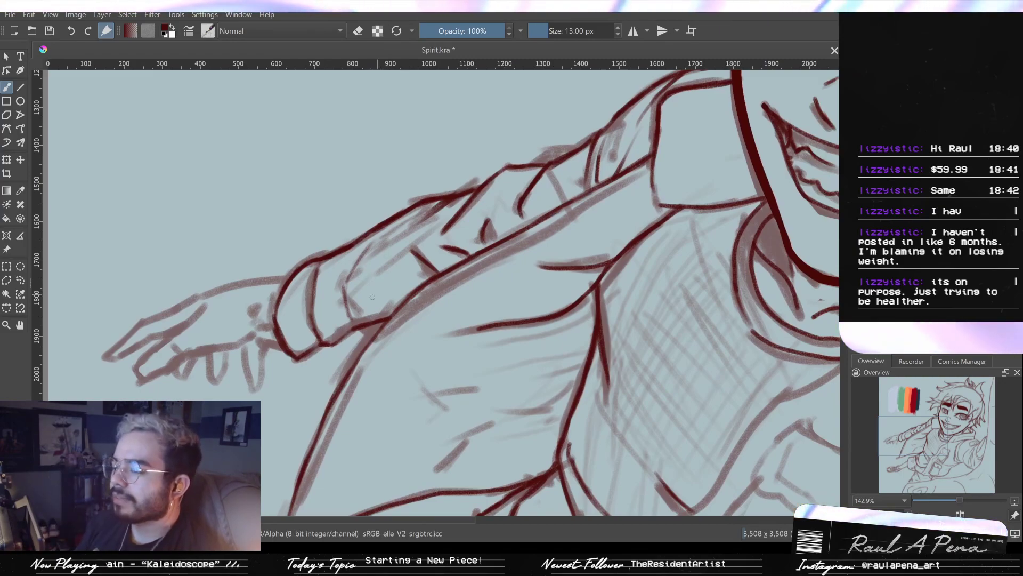
Ink the light folds in the forearm sleeve beside the cuff, plus the hand's lower extended finger and the palm's underside
drag(367, 298, 392, 300)
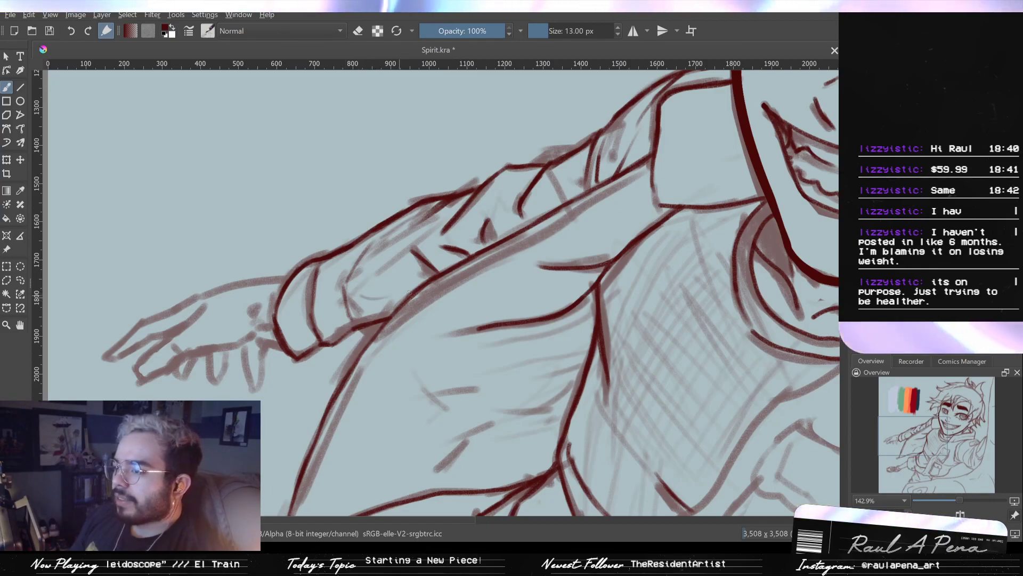
mouse_move(347, 303)
mouse_down()
mouse_move(393, 297)
mouse_move(354, 321)
mouse_up()
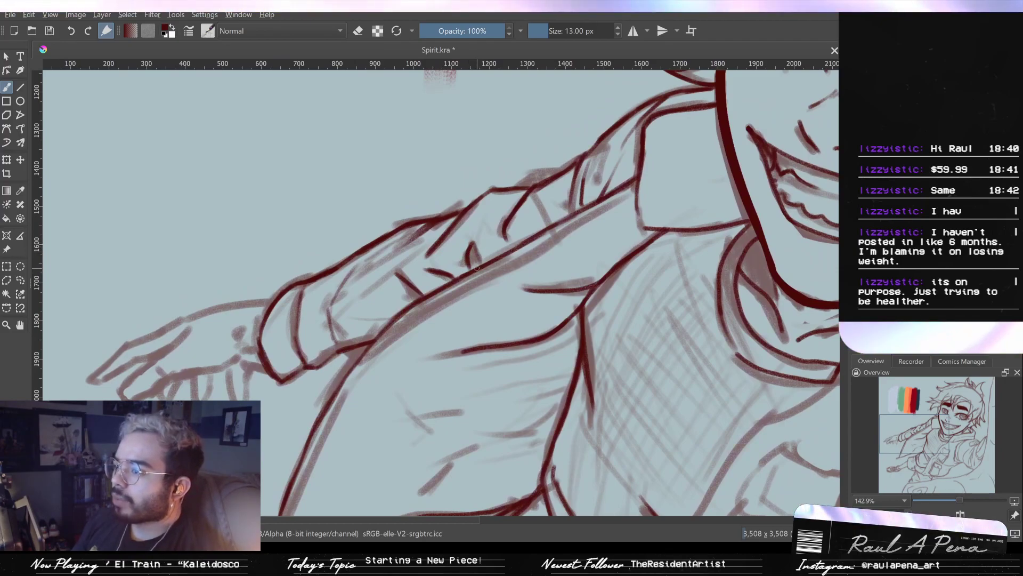
drag(476, 261, 536, 259)
drag(274, 319, 461, 238)
drag(407, 271, 374, 312)
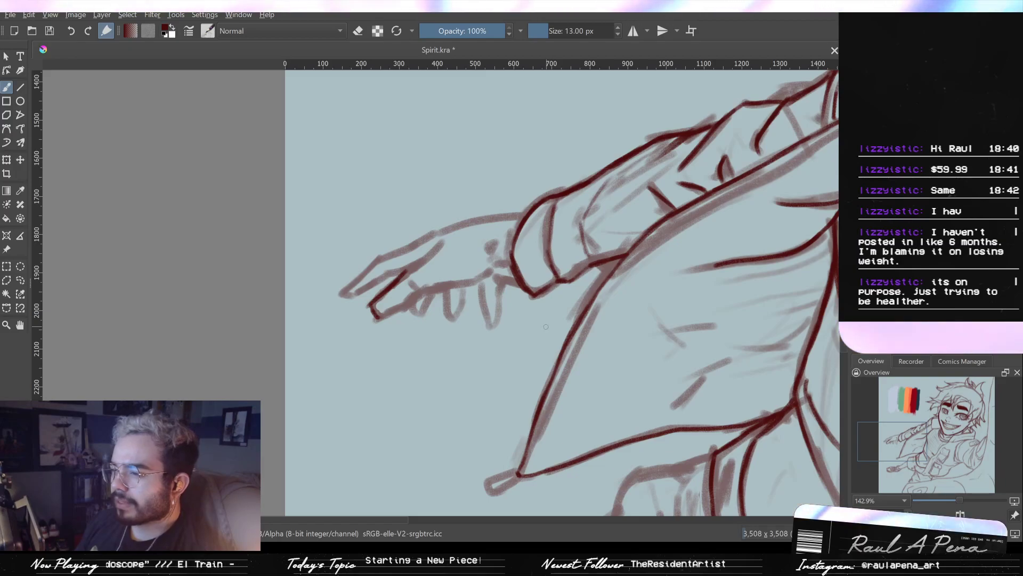
mouse_move(418, 286)
mouse_down()
mouse_move(416, 310)
mouse_move(452, 321)
mouse_up()
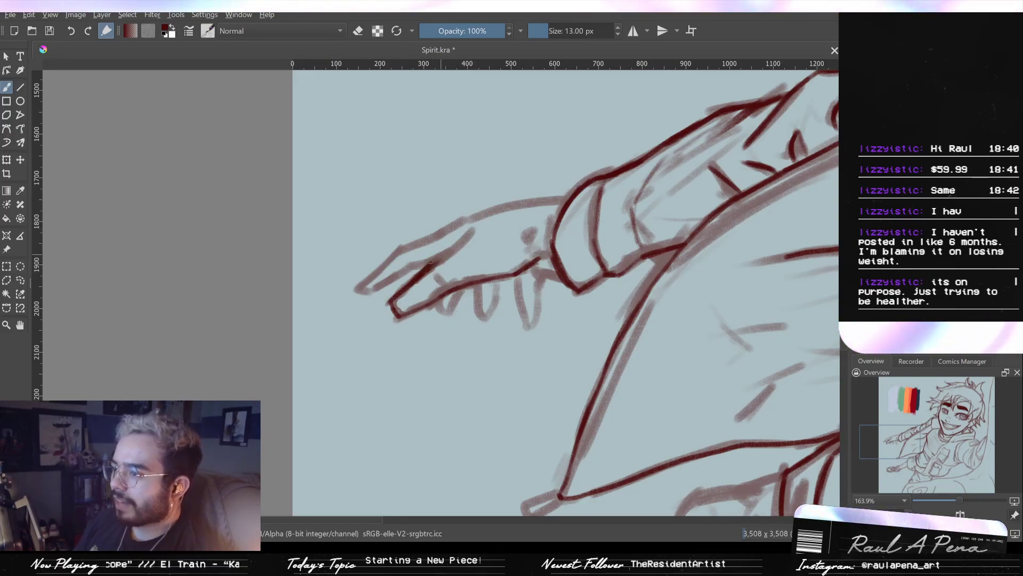
Ink the line running from the lower extended finger to the knuckle, erase its excess, and add the short wrist crease
drag(424, 268, 475, 228)
key(e)
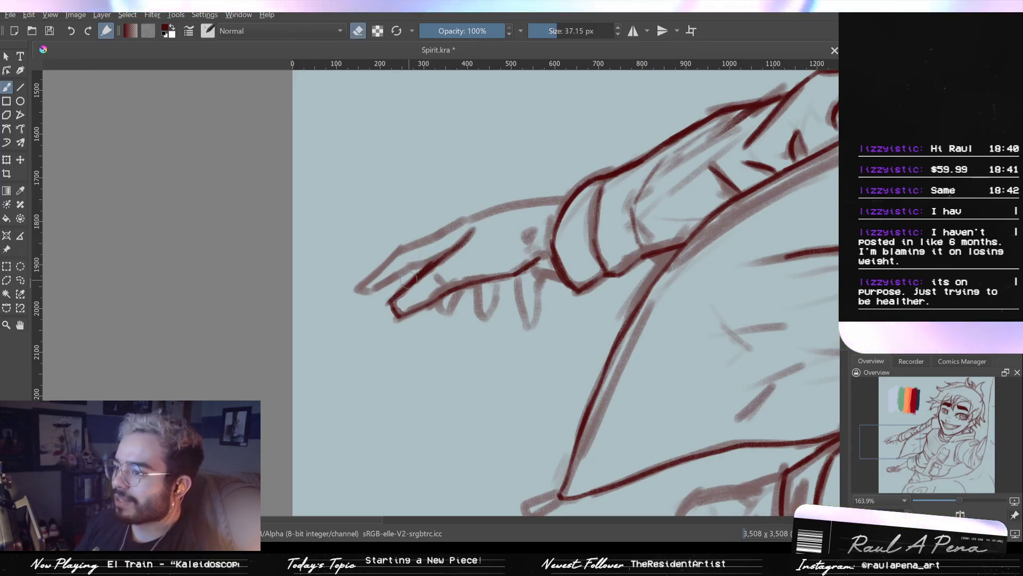
drag(393, 285, 428, 255)
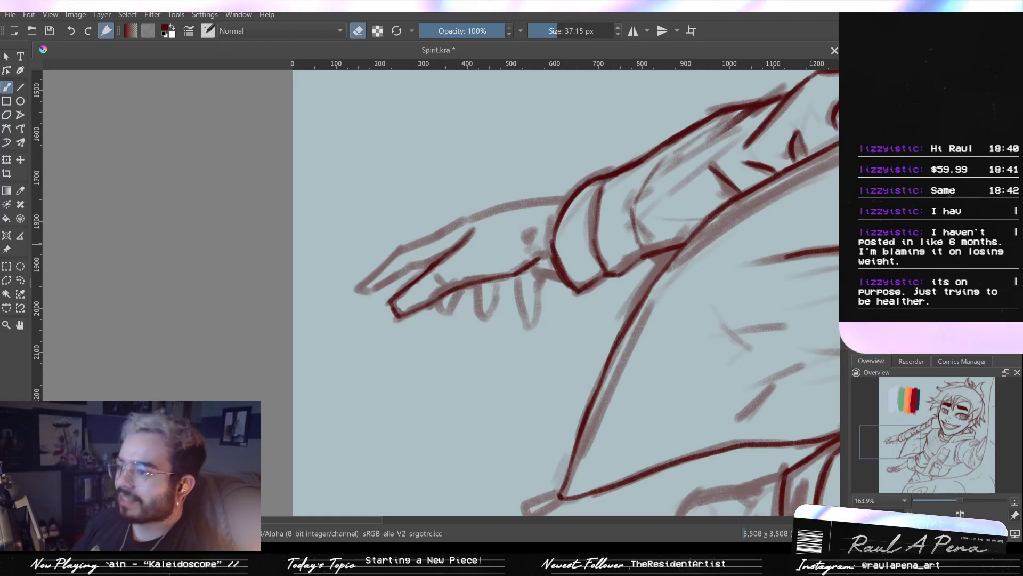
key(e)
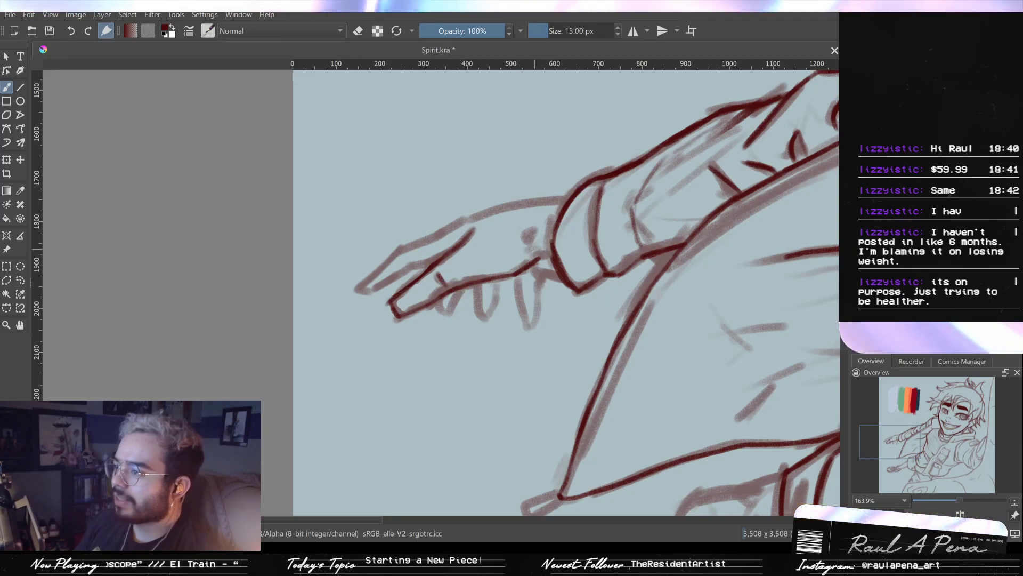
drag(522, 249, 537, 251)
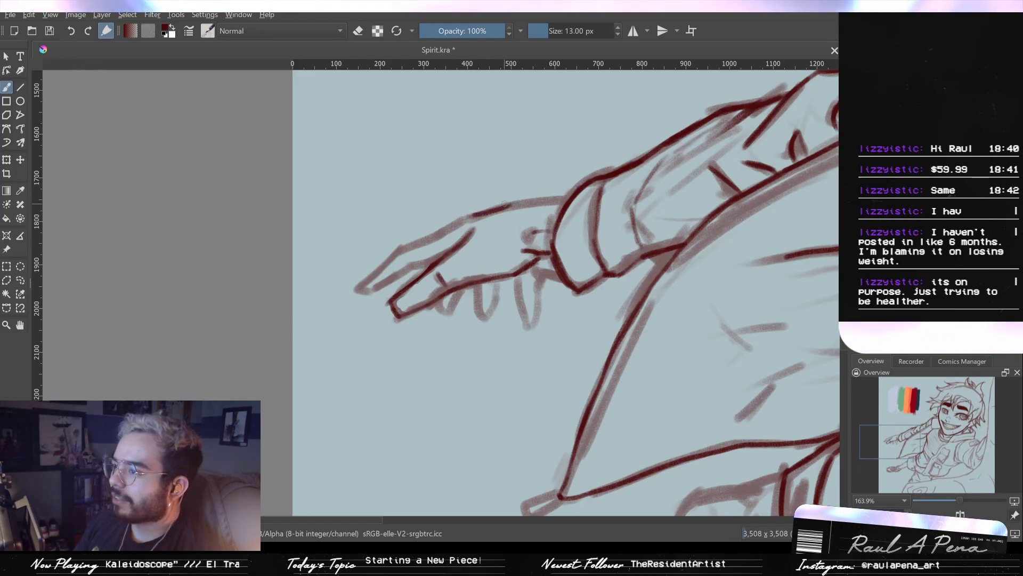
Ink the back of the hand from the cuff to the knuckles and the outline of the outermost extended finger
drag(472, 216, 566, 198)
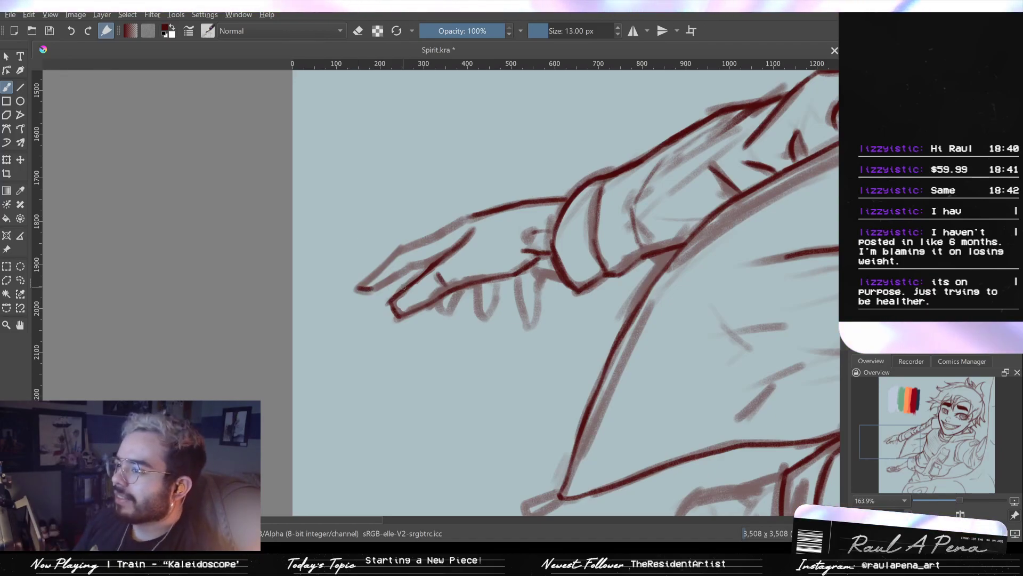
key(ctrl+z)
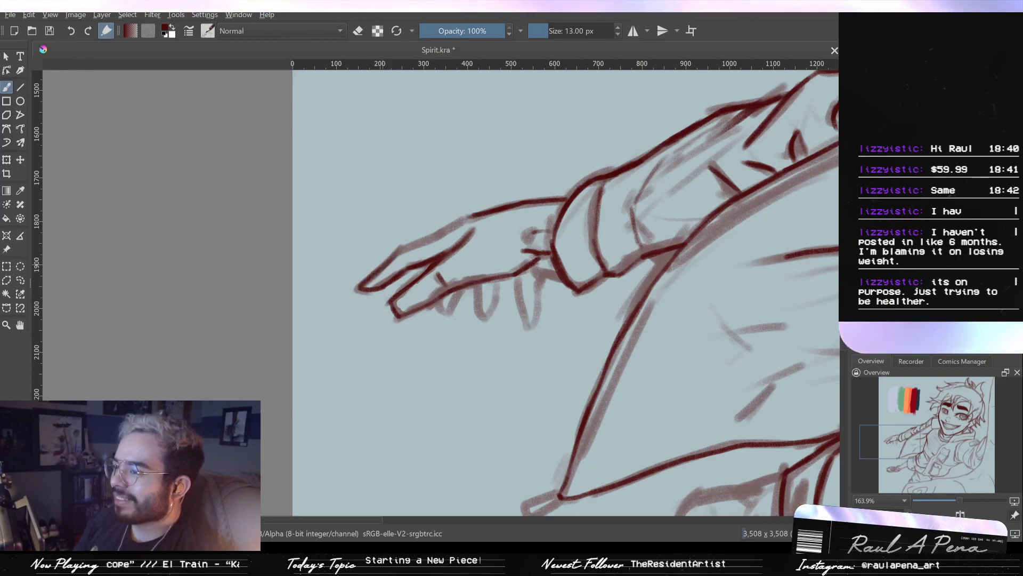
drag(401, 246, 435, 235)
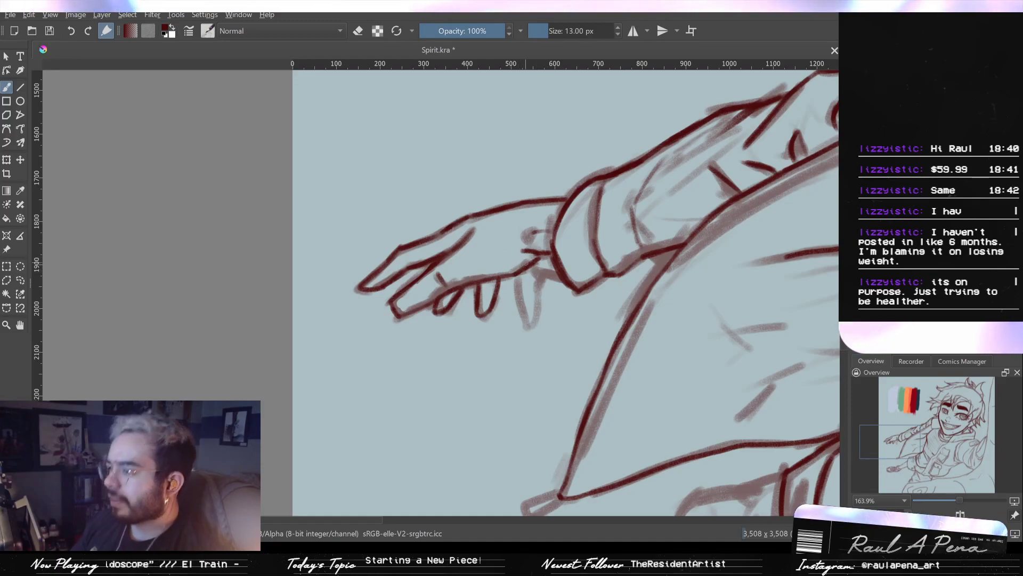
Ink the hanging finger nearest the cuff, clean up its tip, and connect the hand's underside to the cuff
drag(518, 281, 530, 326)
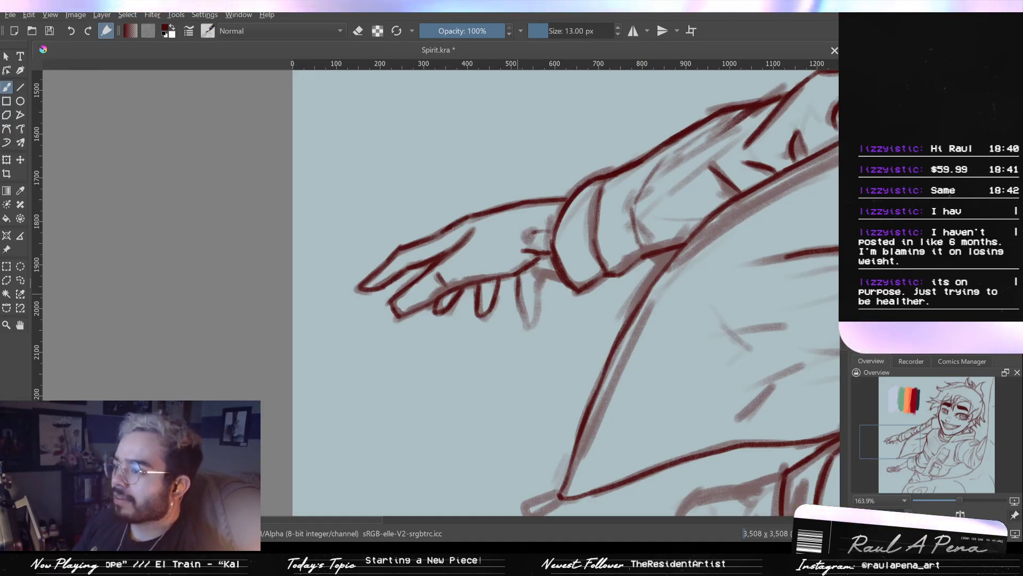
key(ctrl+z)
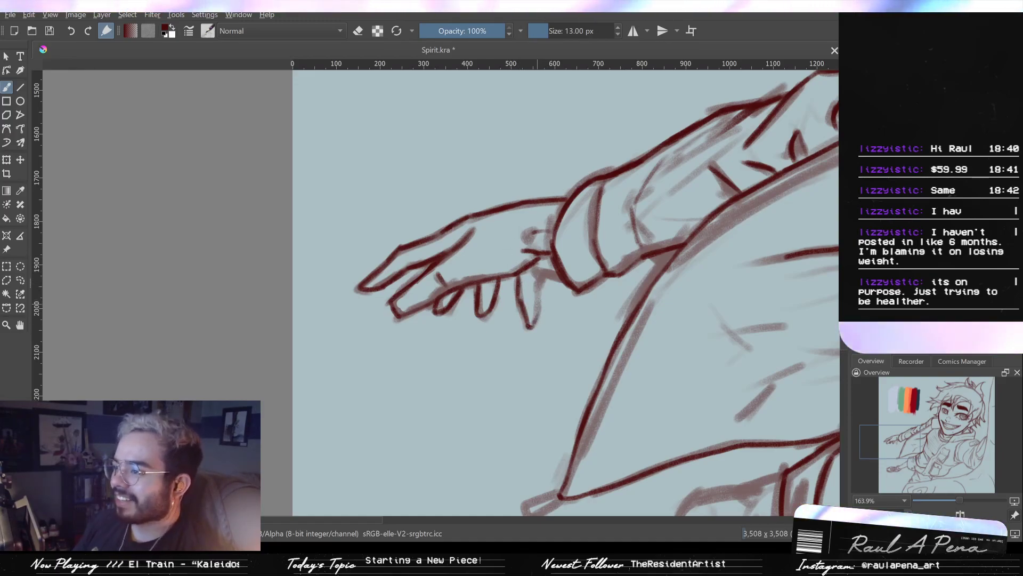
drag(537, 291, 528, 330)
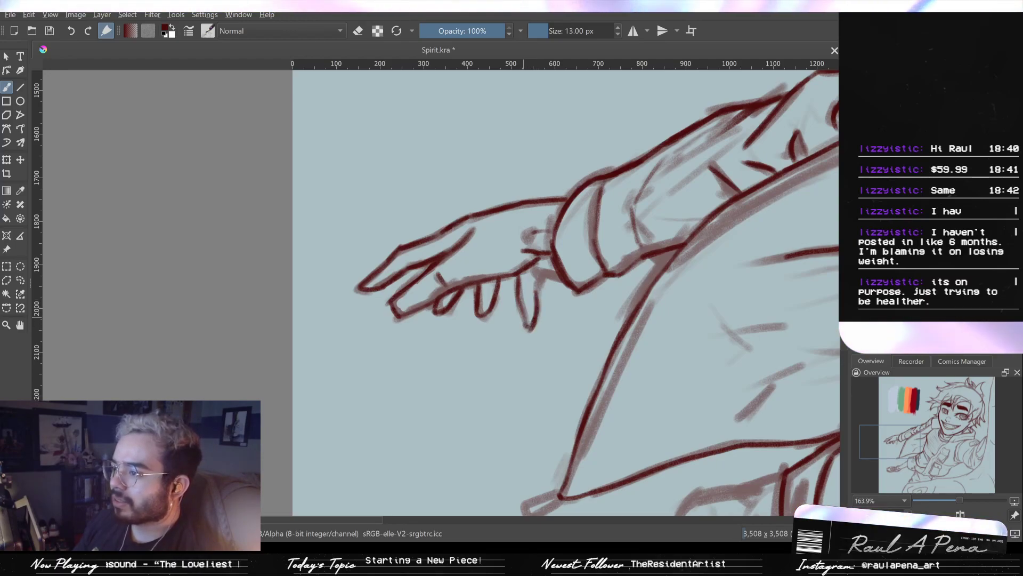
key(e)
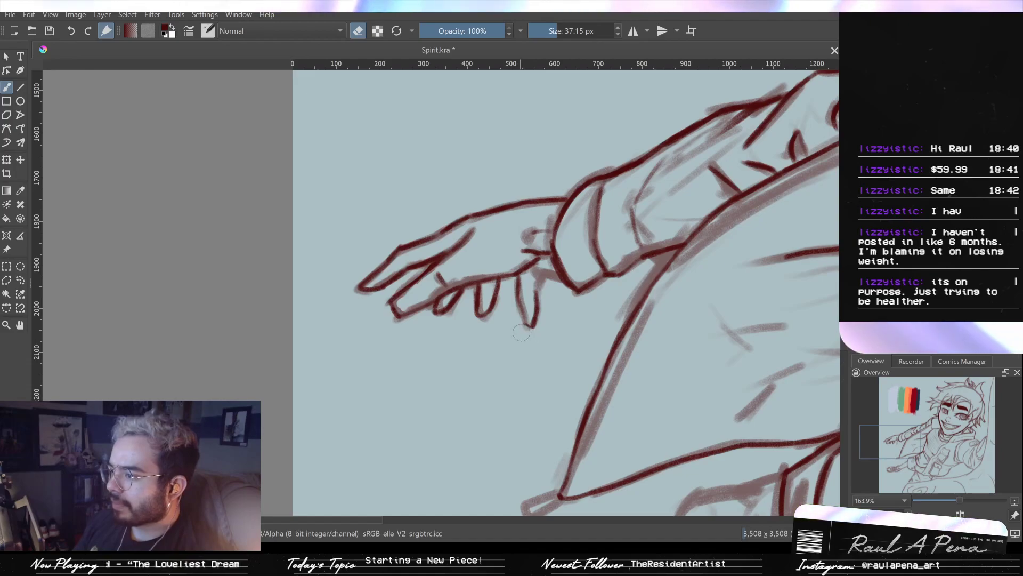
key(e)
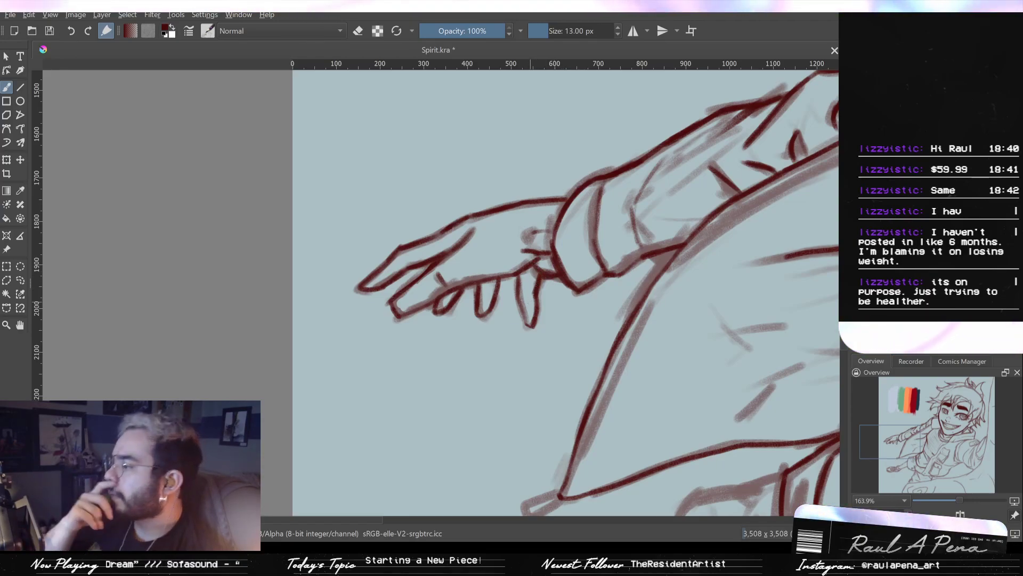
Toggle the rough sketch's visibility to check the line art of the whole figure and the outstretched hand
mouse_move(542, 305)
mouse_down()
mouse_move(418, 283)
mouse_move(452, 305)
mouse_move(452, 376)
mouse_up()
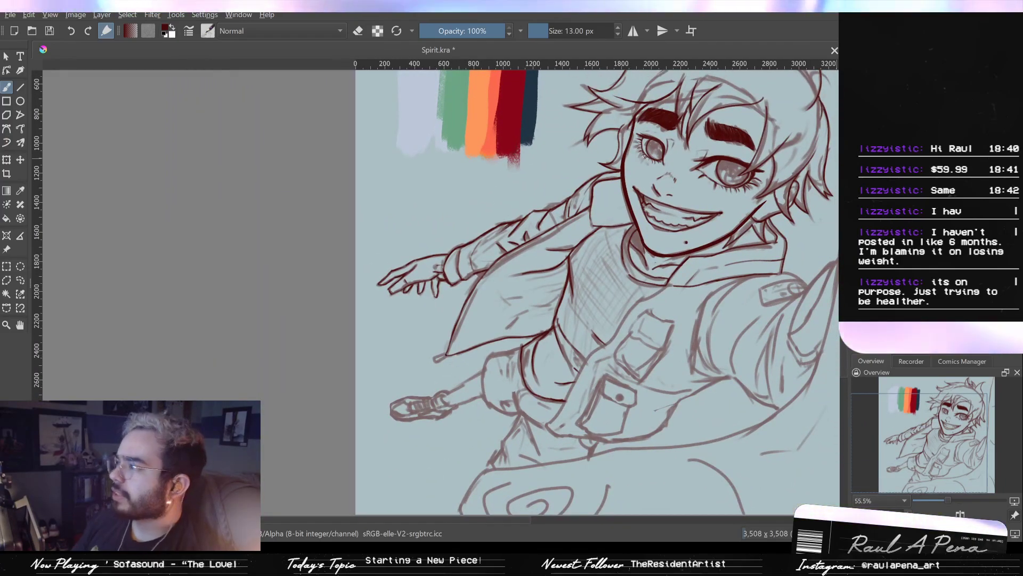
click(856, 160)
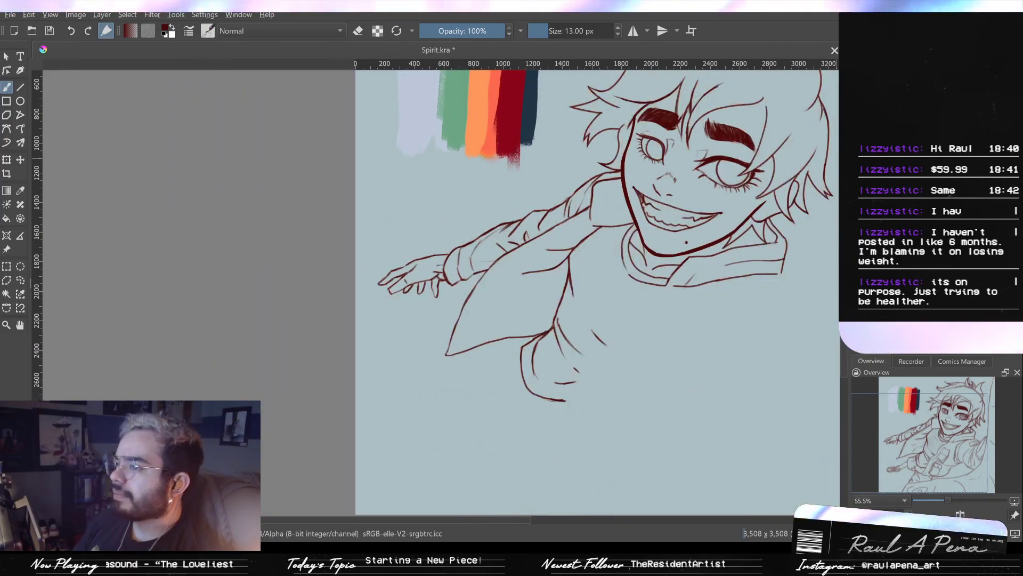
click(856, 160)
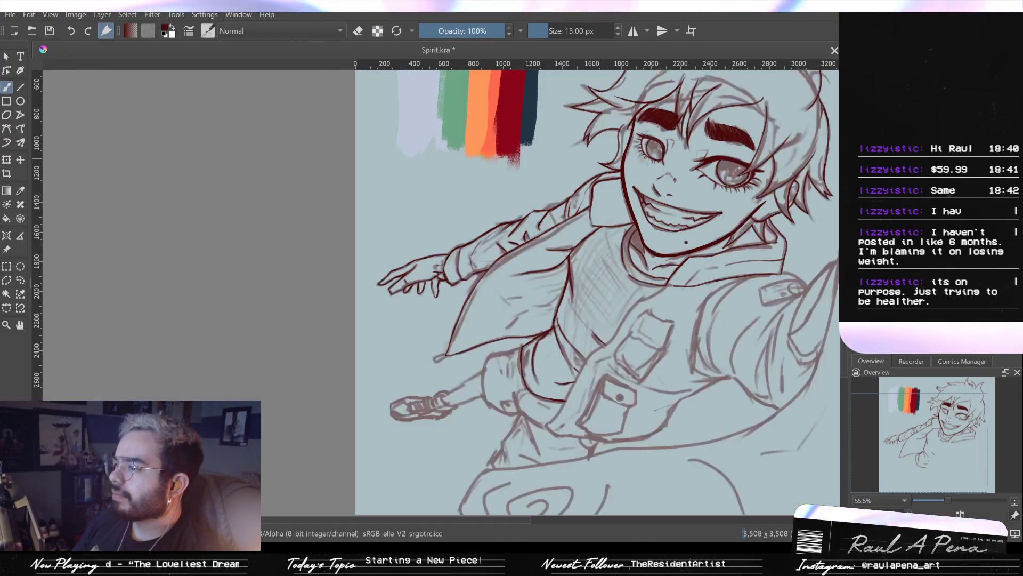
click(856, 160)
click(856, 160)
click(856, 160)
drag(450, 264, 528, 171)
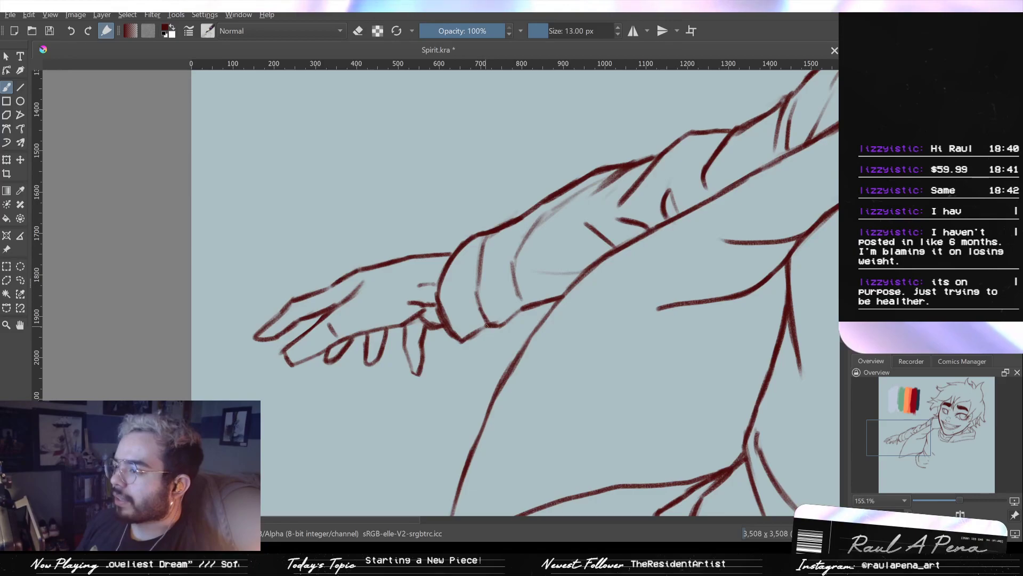
Ink the zipper pull at the jacket's pointed lower corner, with a small ring and a rectangular tab
key(e)
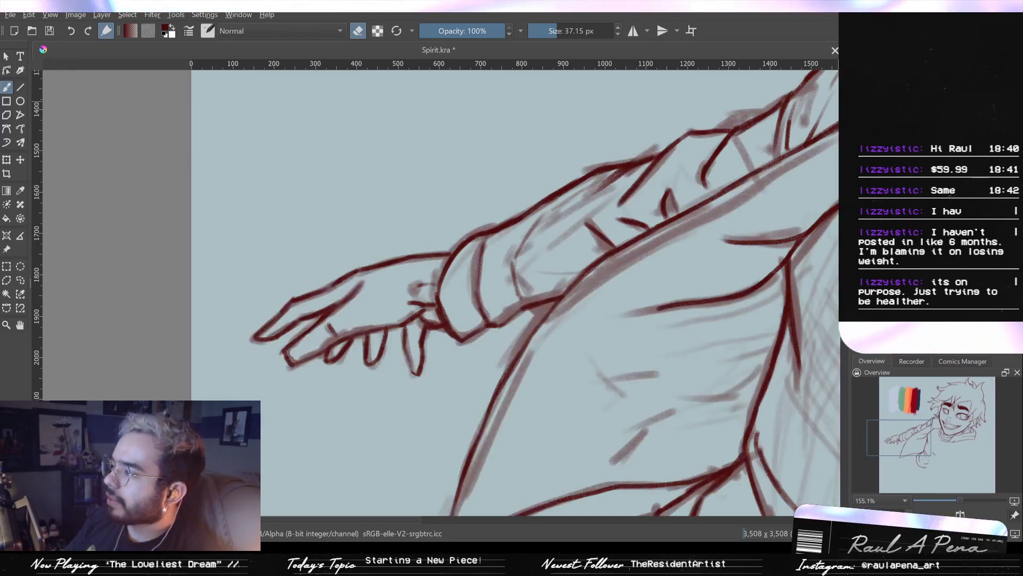
drag(720, 237, 717, 264)
drag(676, 311, 494, 258)
drag(379, 366, 599, 252)
drag(488, 336, 487, 294)
drag(552, 298, 553, 288)
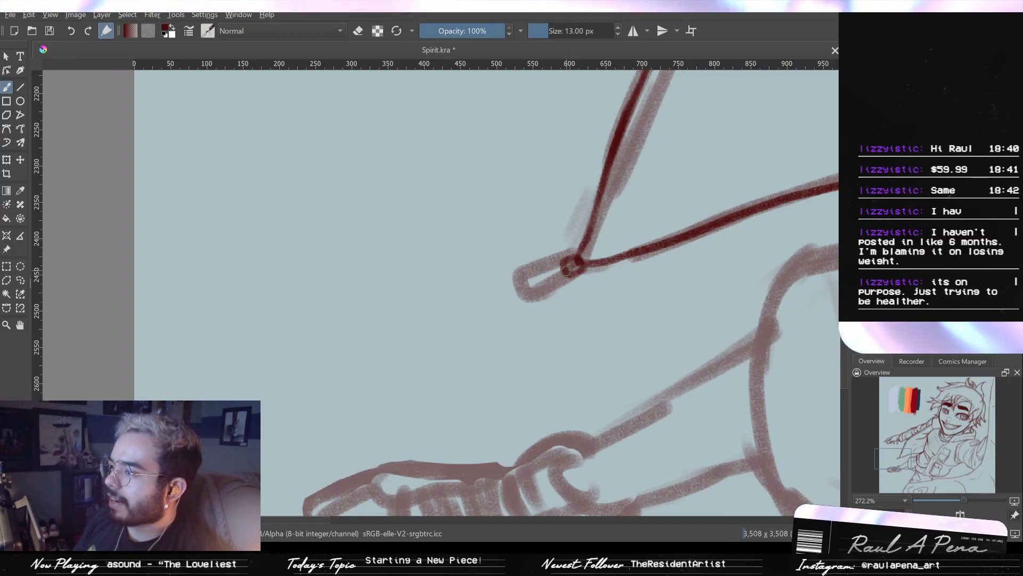
drag(575, 267, 571, 262)
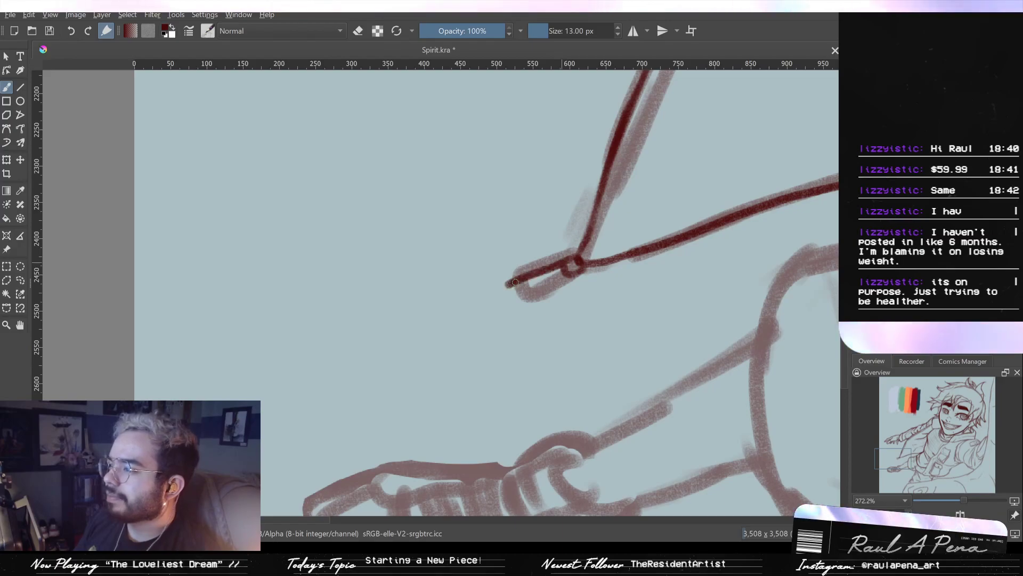
key(ctrl+z)
mouse_move(559, 282)
mouse_down()
mouse_move(541, 293)
mouse_move(566, 275)
mouse_up()
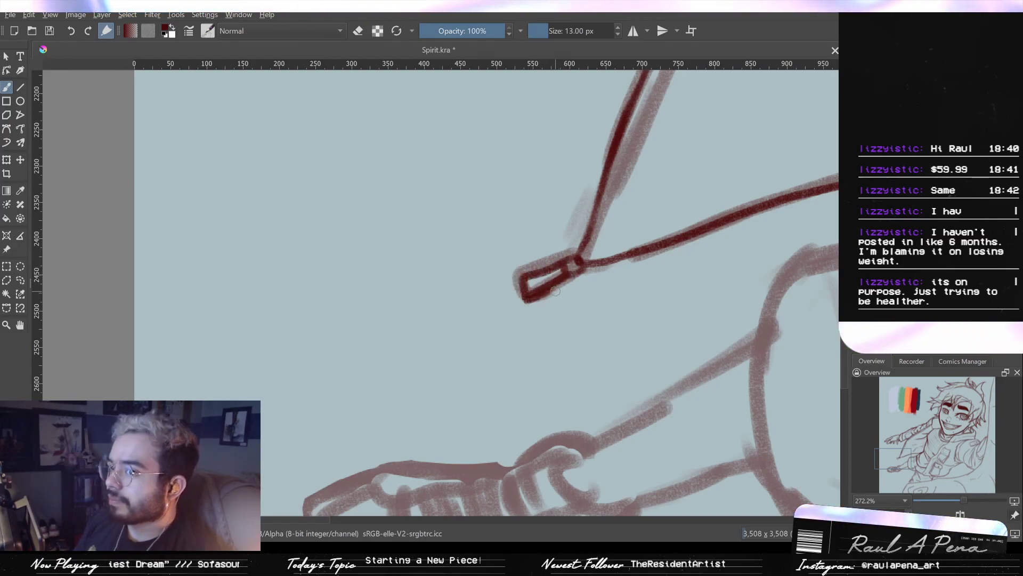
Ink a second inner line along the jacket's outer edge, running up from the zipper pull
drag(648, 302, 623, 353)
drag(613, 349, 417, 229)
drag(624, 310, 566, 453)
mouse_move(596, 362)
mouse_down()
mouse_move(640, 441)
mouse_move(670, 465)
mouse_up()
drag(666, 381, 663, 403)
mouse_move(546, 366)
mouse_down()
mouse_move(429, 417)
mouse_move(403, 394)
mouse_move(416, 366)
mouse_up()
mouse_move(395, 401)
mouse_down()
mouse_move(418, 355)
mouse_move(399, 388)
mouse_up()
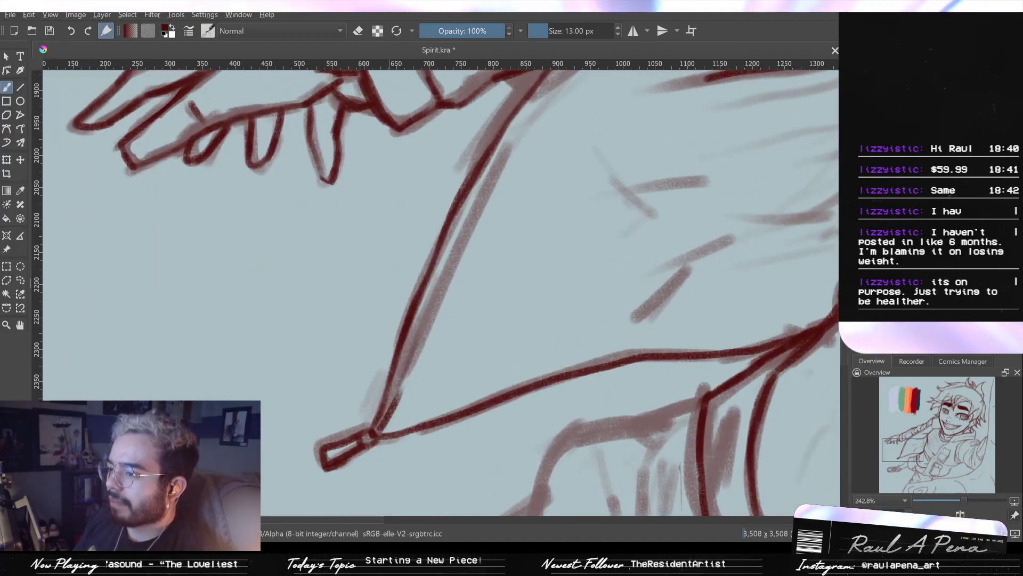
drag(412, 352, 396, 393)
drag(468, 260, 434, 347)
drag(452, 317, 423, 354)
drag(485, 262, 401, 325)
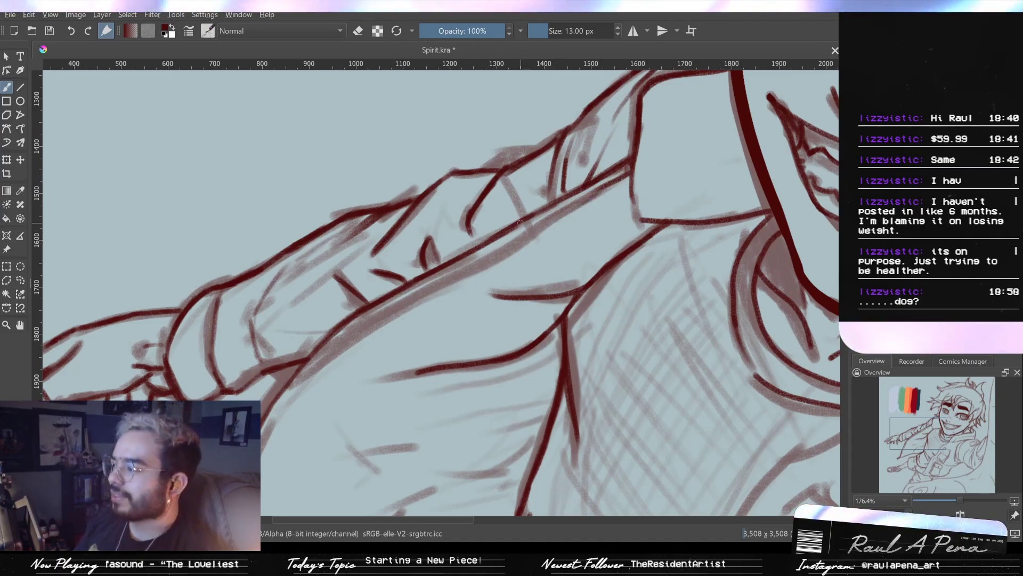
Continue the jacket edge's parallel inner line beneath the outstretched sleeve, from near the collar down toward the cuff
drag(501, 245, 540, 221)
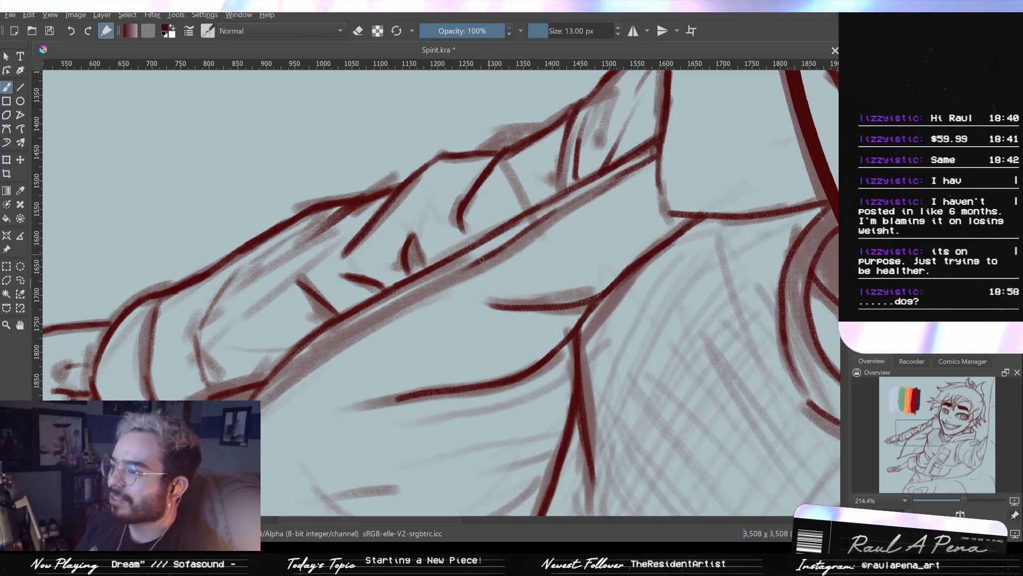
drag(440, 294, 499, 254)
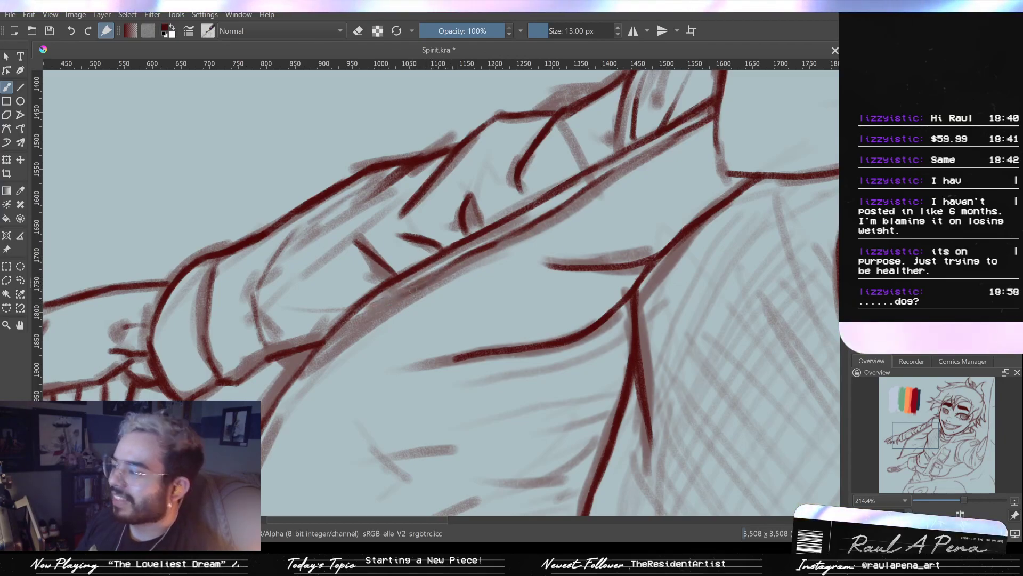
drag(413, 289, 465, 246)
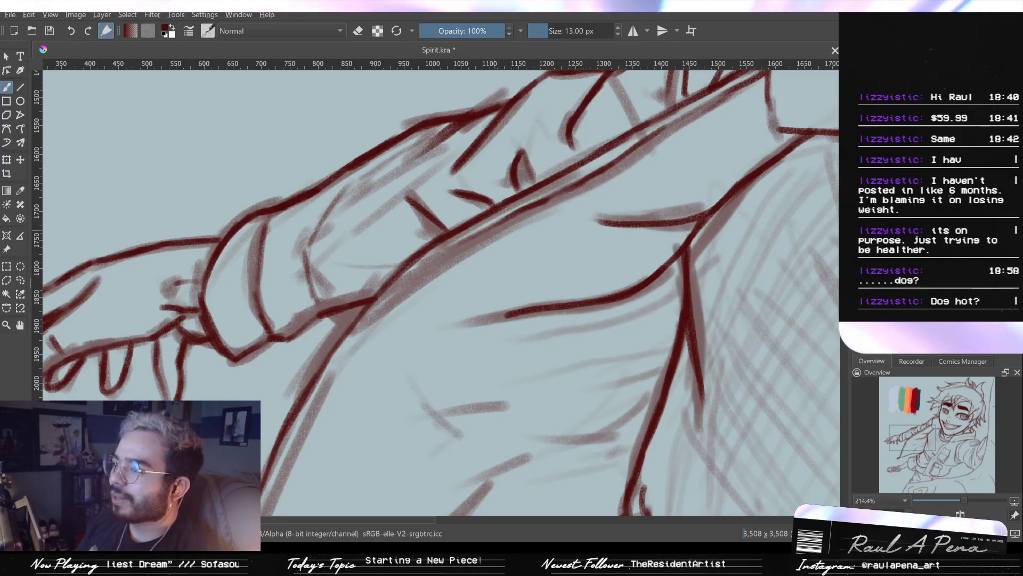
drag(398, 282, 425, 229)
Ink the diagonal and short horizontal folds inside the open jacket flap, beside the shirt edge
drag(424, 229, 392, 217)
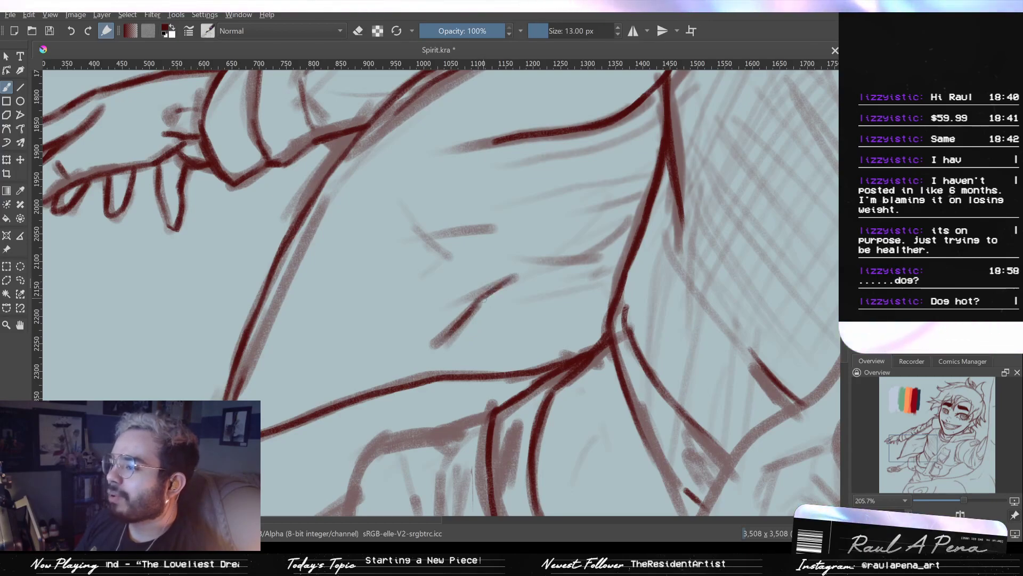
drag(484, 298, 538, 269)
mouse_move(602, 235)
mouse_down()
mouse_move(642, 215)
mouse_move(538, 260)
mouse_up()
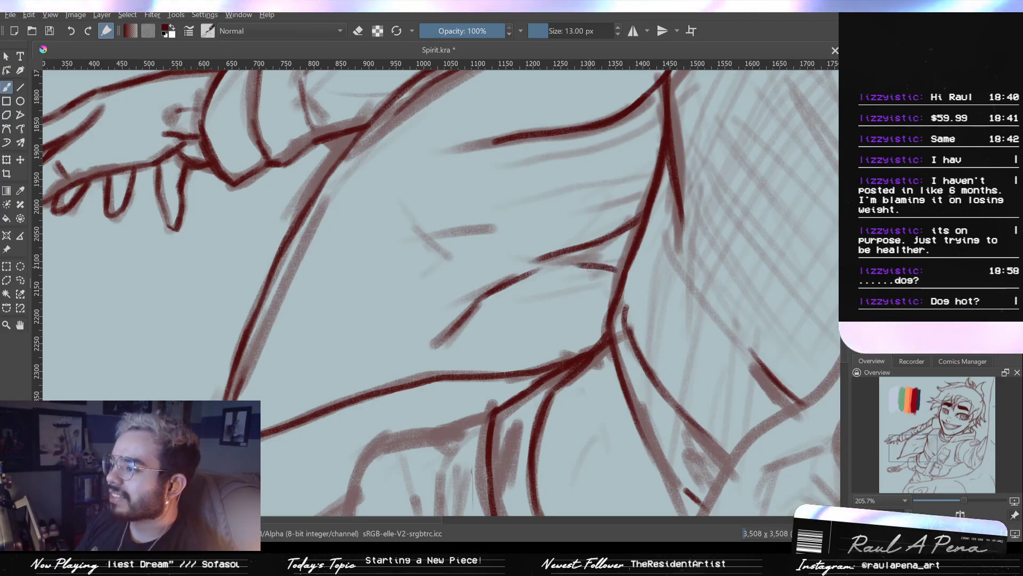
drag(437, 233, 522, 223)
drag(582, 214, 522, 288)
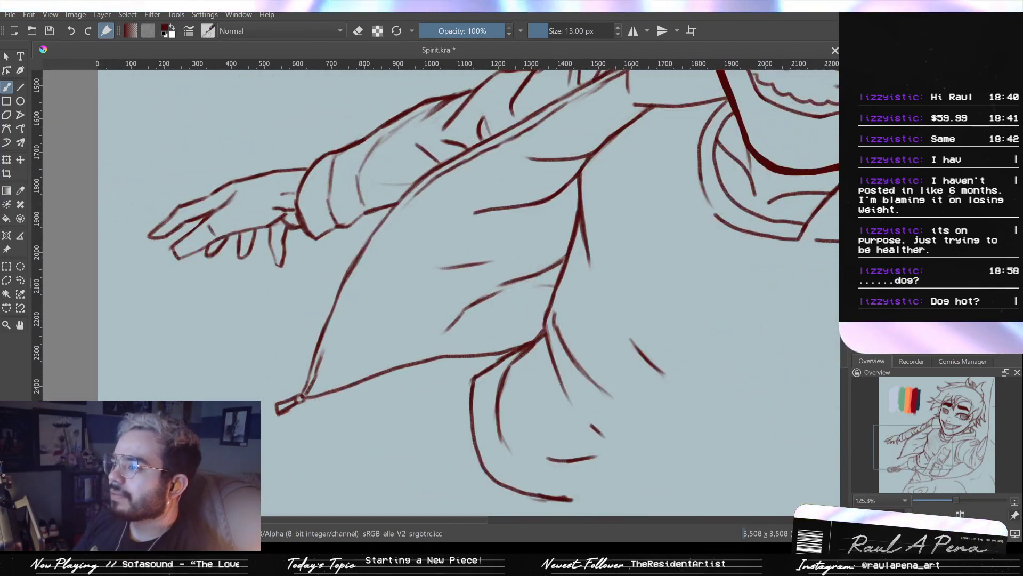
Close the gap in the jacket edge's inner line just below the cuff and mirror the canvas view
drag(776, 201, 698, 336)
mouse_move(465, 301)
mouse_down()
mouse_move(473, 283)
mouse_move(436, 283)
mouse_move(399, 231)
mouse_up()
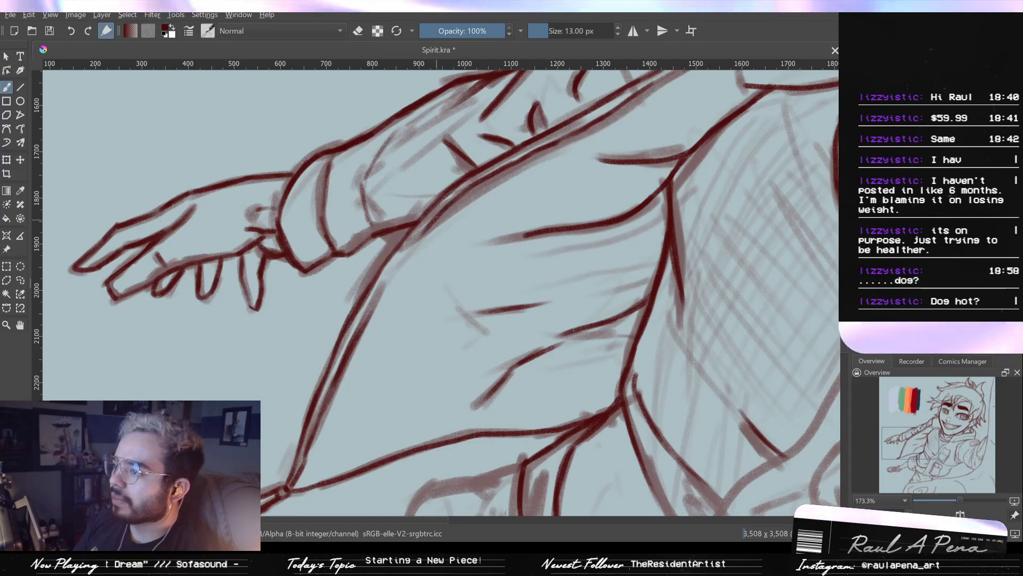
drag(413, 244, 382, 283)
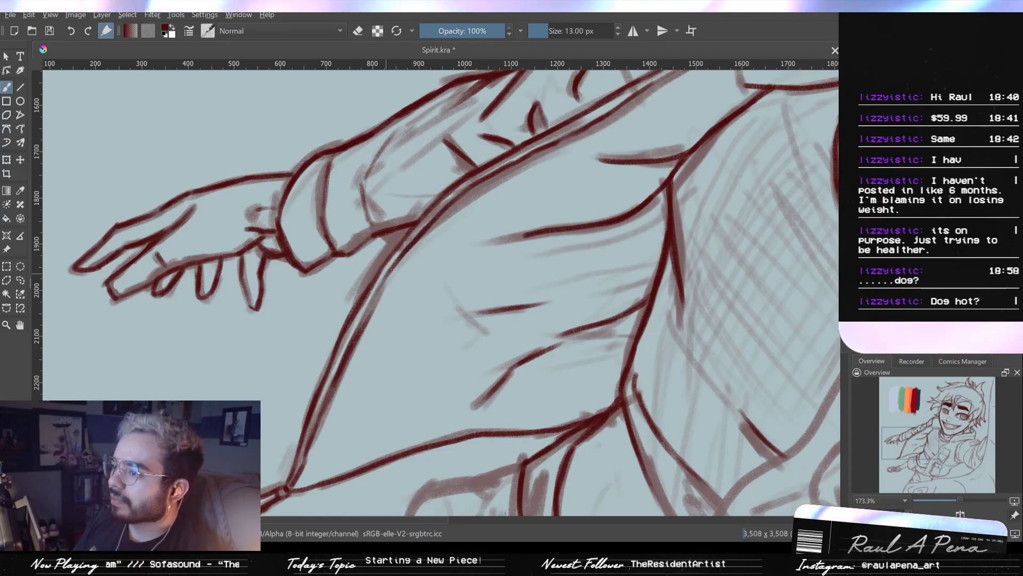
key(b)
key(m)
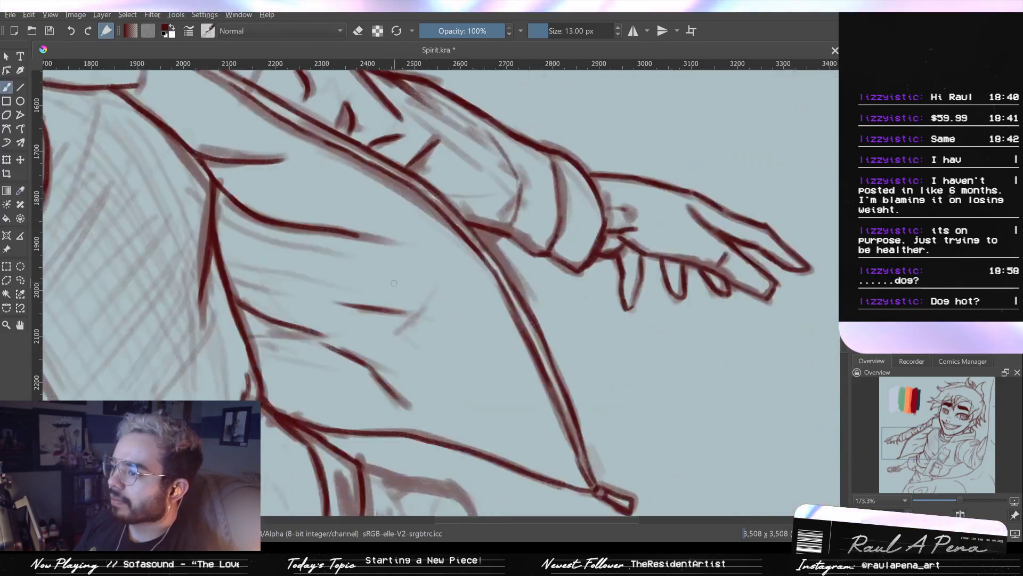
Mirror the canvas view again and fade the rough sketch beneath the line art
key(m)
key(e)
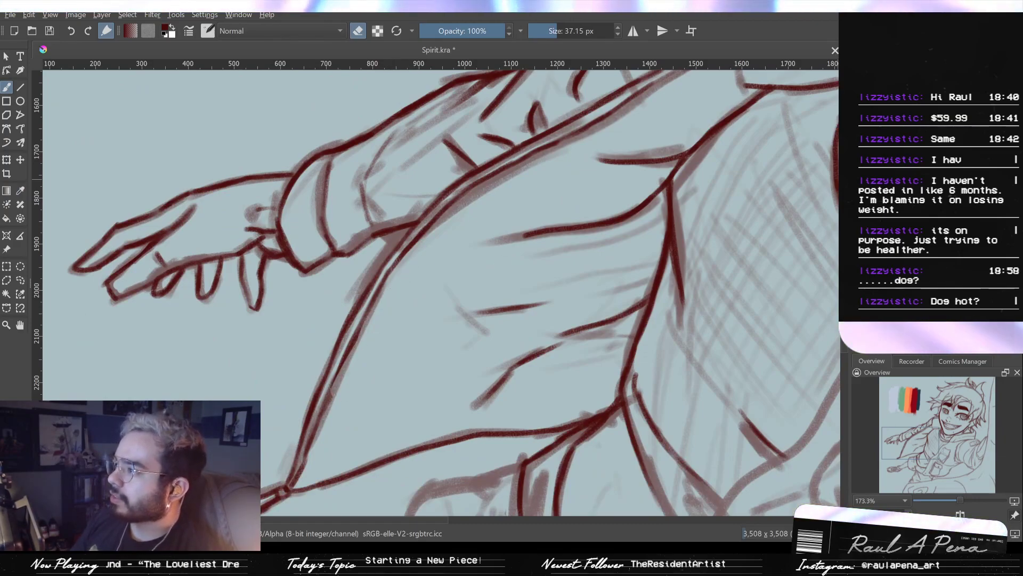
click(930, 179)
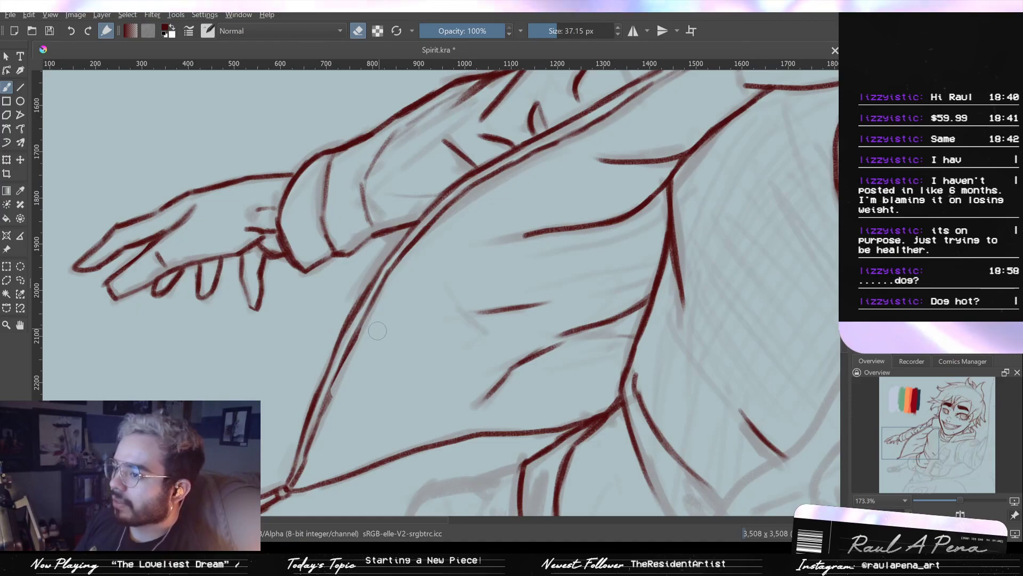
key(ctrl+z)
key(ctrl+z)
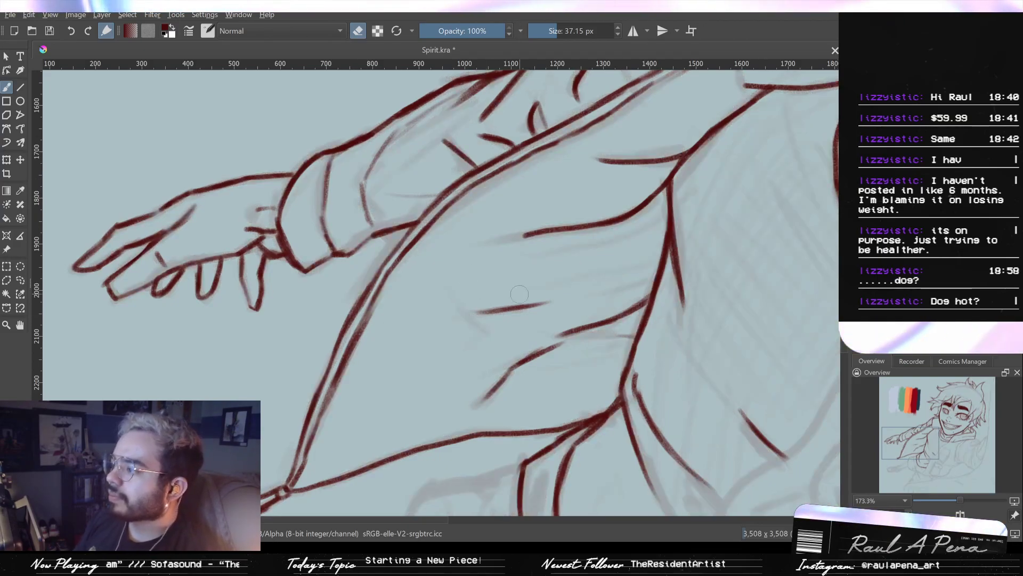
Ink a light crease near the zipper pull and a short horizontal fold off the inner jacket edge beside the shirt
drag(388, 347, 441, 296)
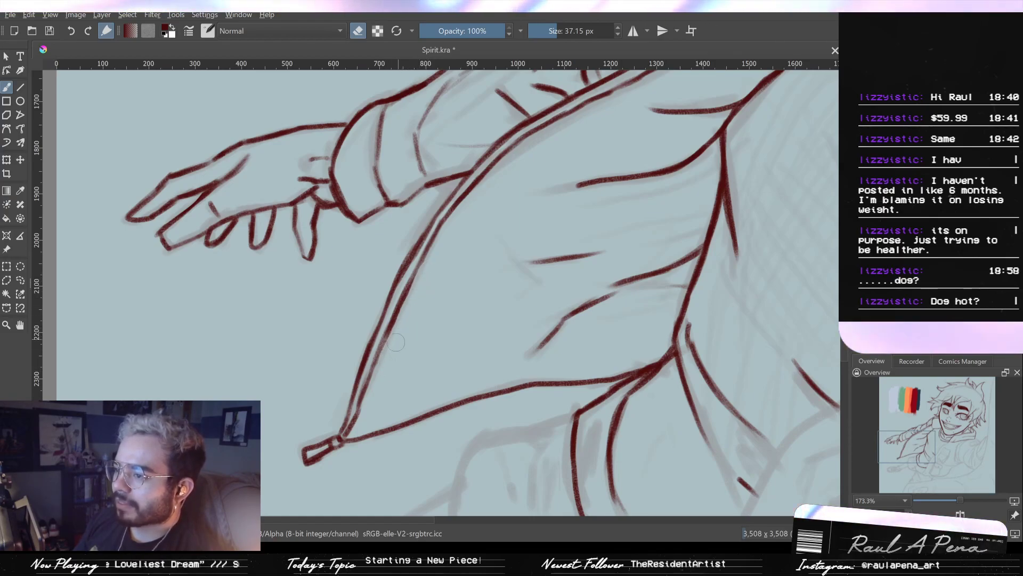
drag(427, 297, 399, 294)
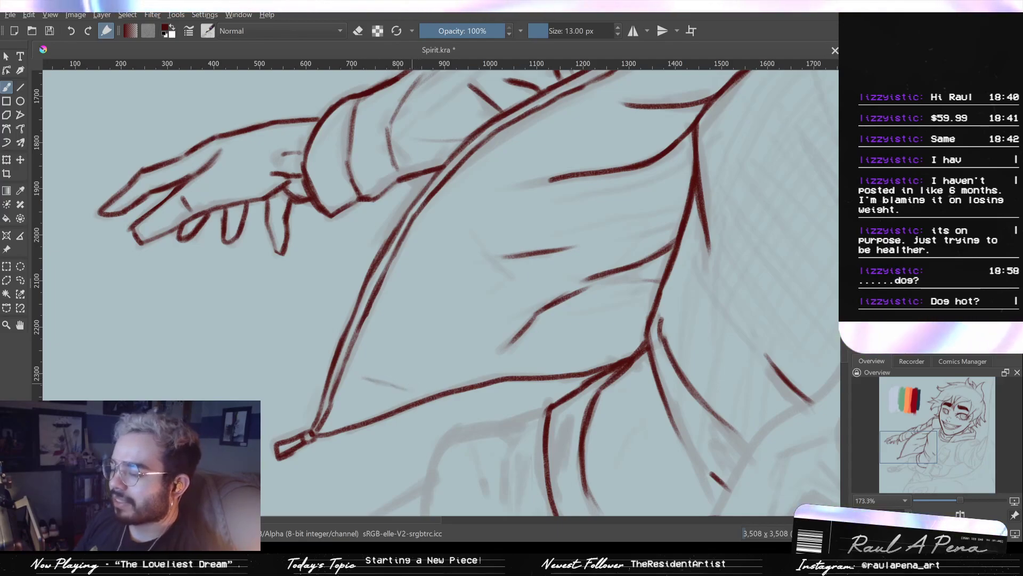
mouse_move(526, 320)
mouse_down()
mouse_move(507, 362)
mouse_move(517, 363)
mouse_up()
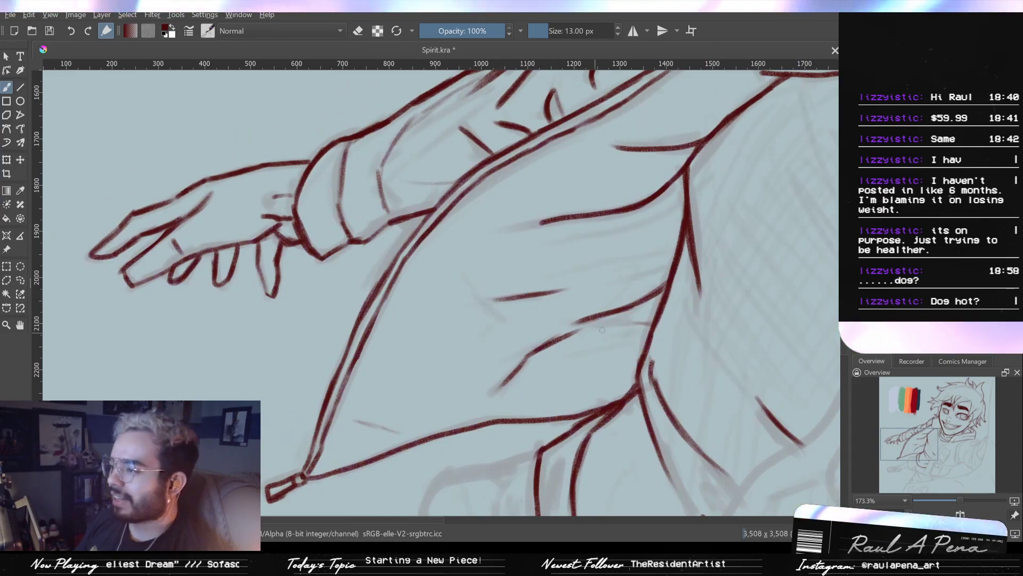
drag(617, 295, 615, 314)
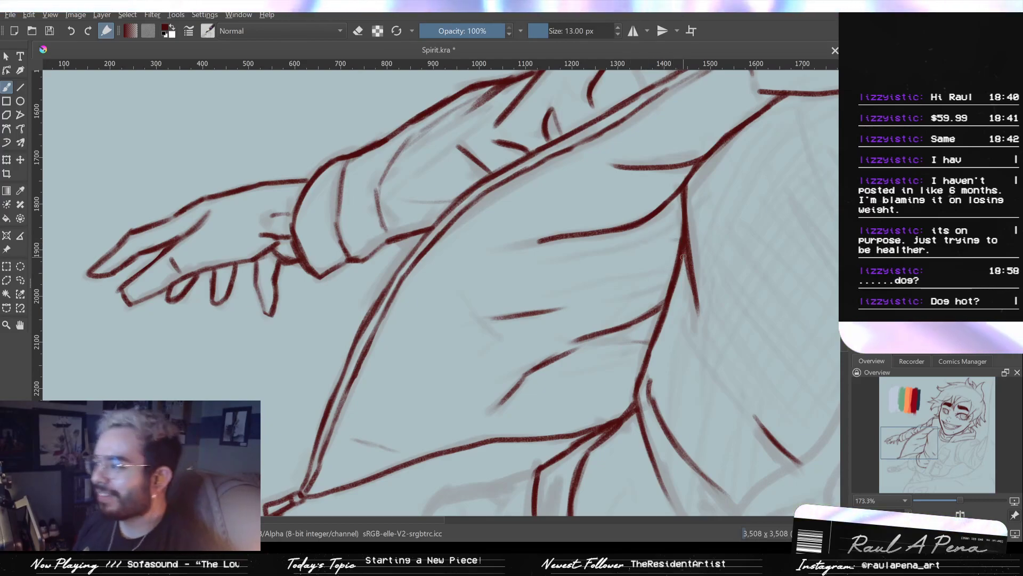
drag(684, 237, 656, 239)
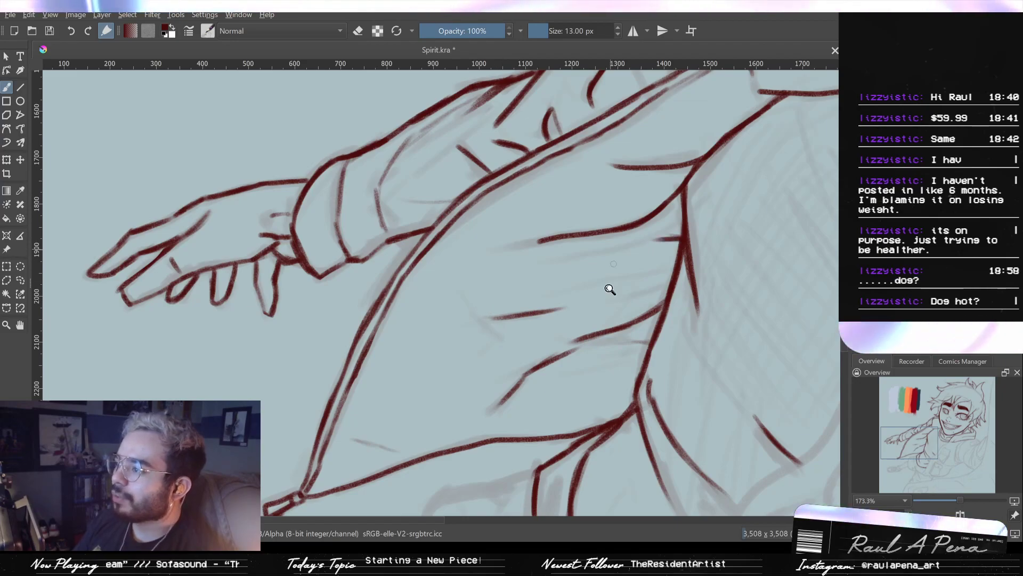
Erase part of the shirt collar's outer curve below the chin and redraw it with an overlapping tail across the shirt
drag(614, 304, 617, 333)
drag(715, 408, 510, 318)
mouse_move(575, 325)
mouse_down()
mouse_move(532, 283)
mouse_move(507, 187)
mouse_up()
mouse_move(513, 284)
mouse_down()
mouse_move(694, 270)
mouse_move(744, 284)
mouse_move(486, 253)
mouse_up()
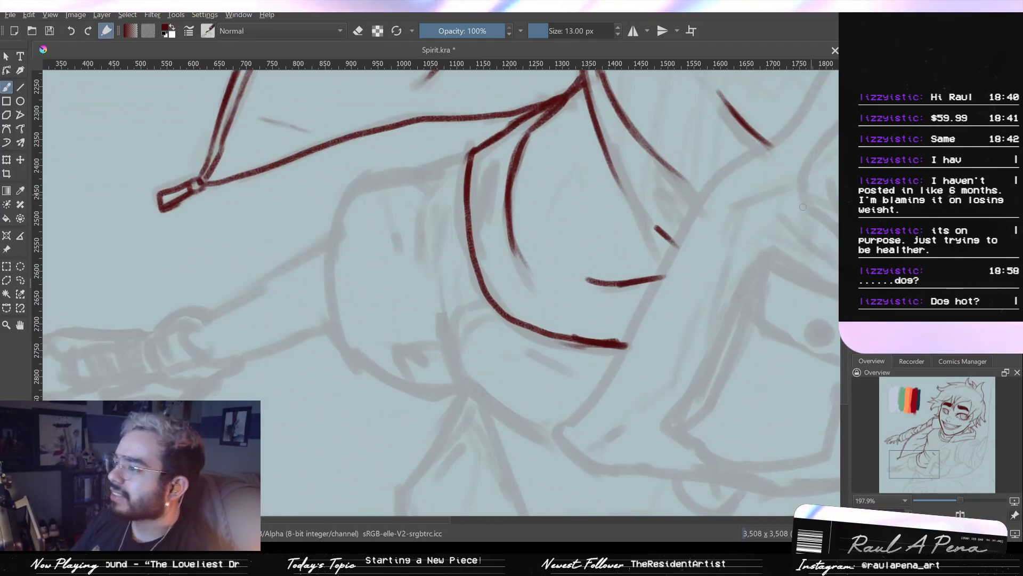
scroll(571, 206, down, 3)
drag(596, 143, 550, 322)
drag(666, 272, 489, 281)
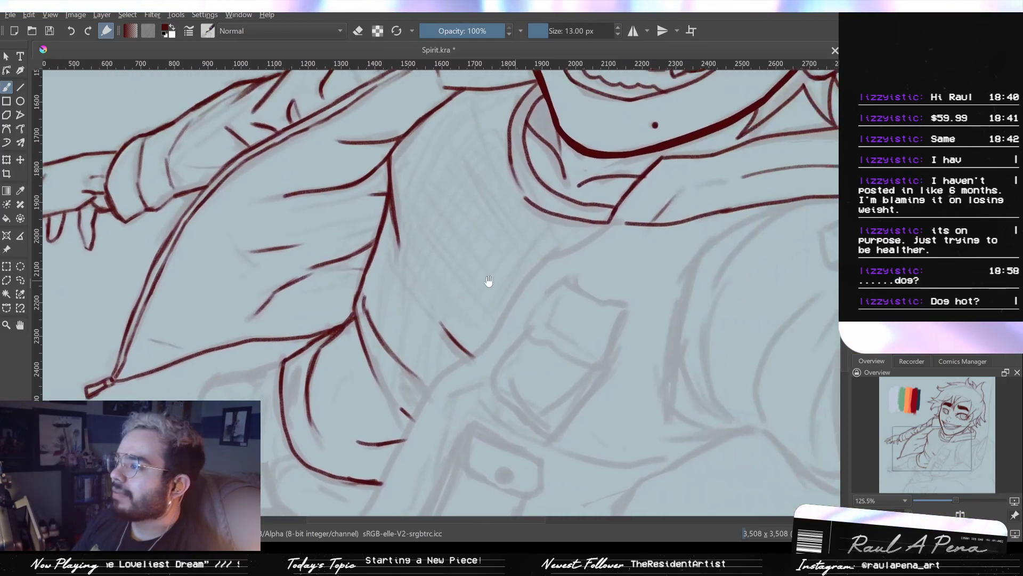
drag(573, 304, 537, 321)
drag(536, 265, 554, 373)
drag(528, 333, 523, 288)
key(e)
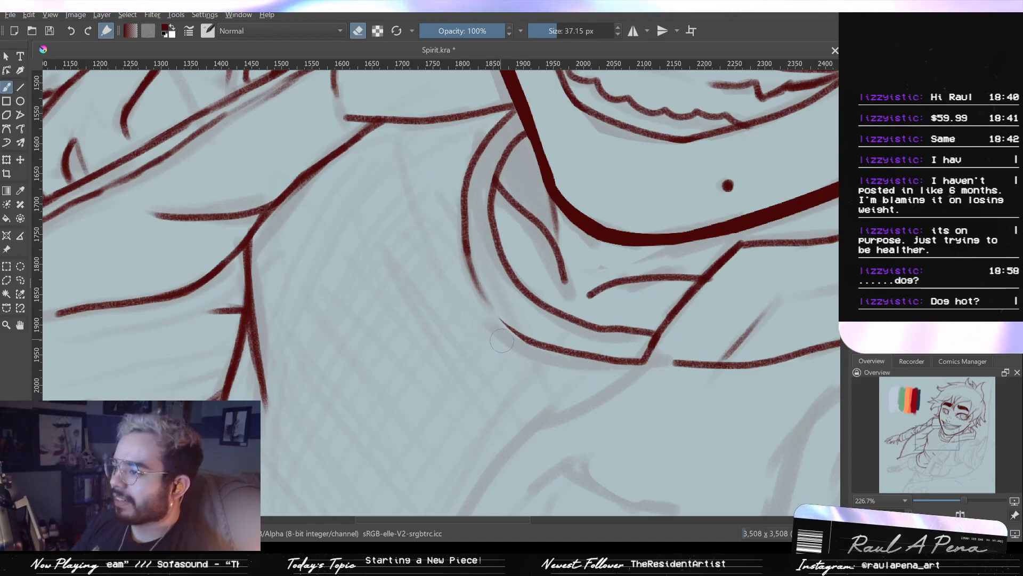
drag(558, 368, 500, 340)
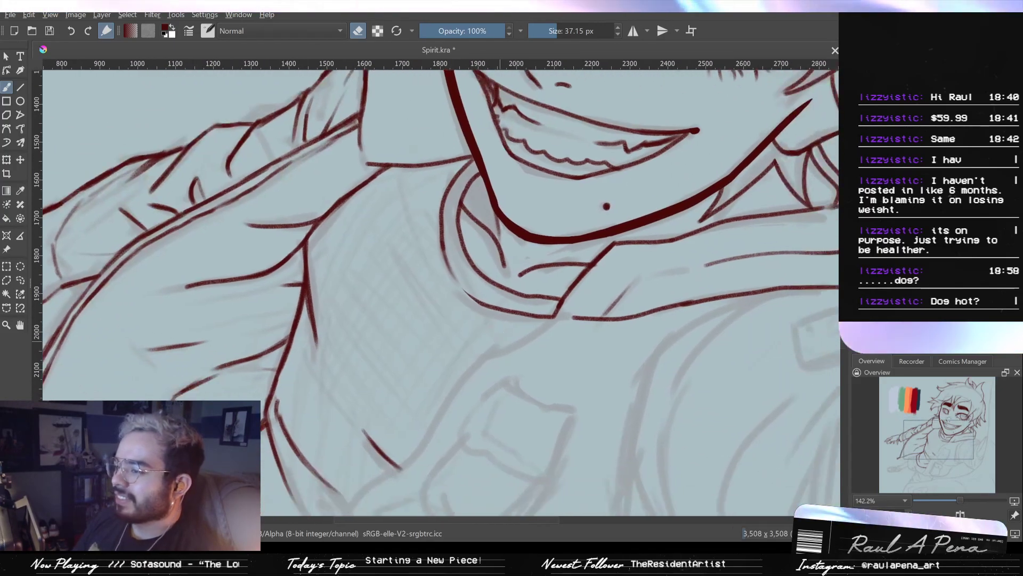
key(e)
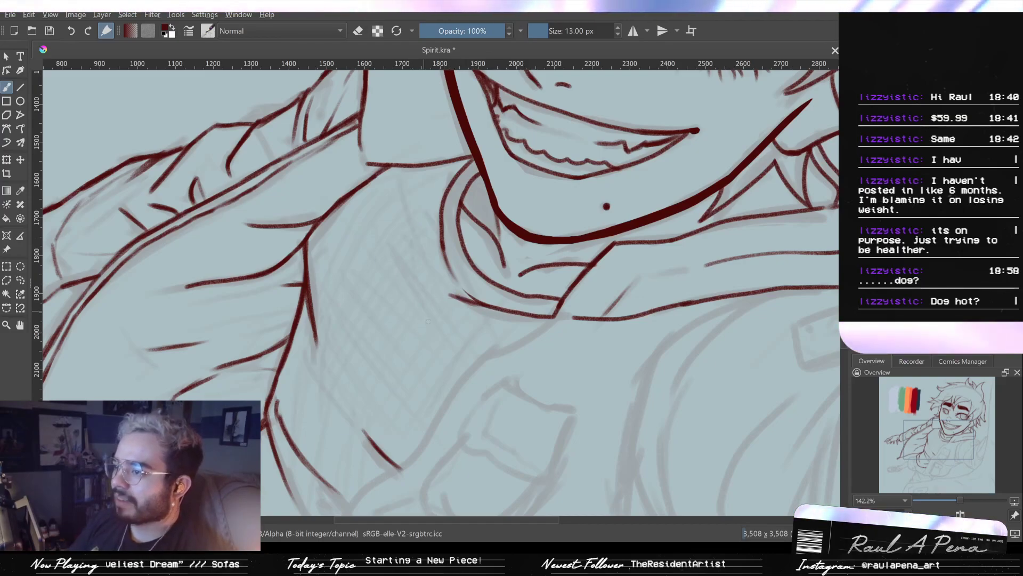
mouse_move(410, 335)
mouse_down()
mouse_move(409, 306)
mouse_move(419, 337)
mouse_up()
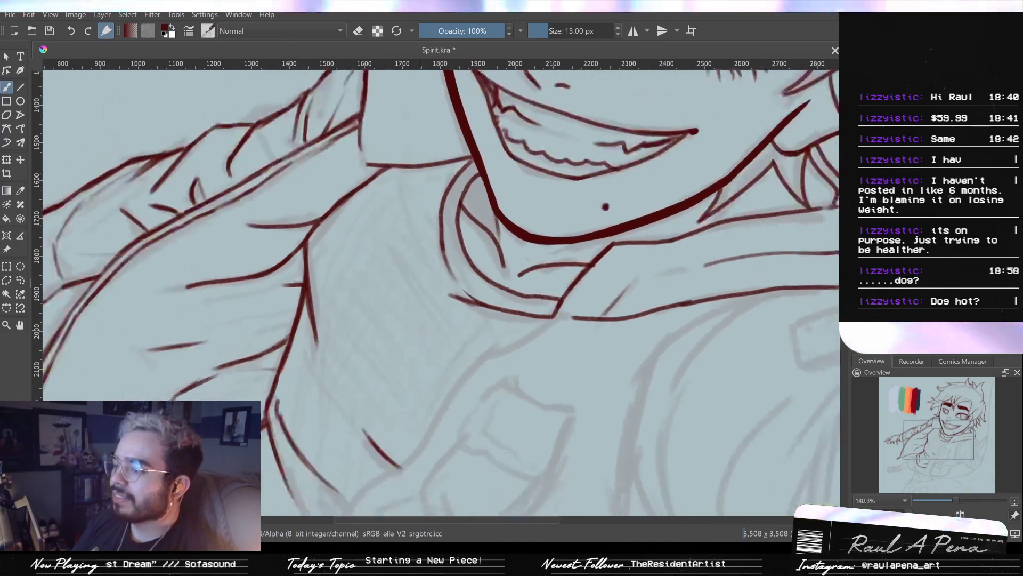
Ink the other jacket front's edge from the collar diagonally down toward the short shirt crease, redoing unsatisfactory strokes
drag(437, 373, 362, 310)
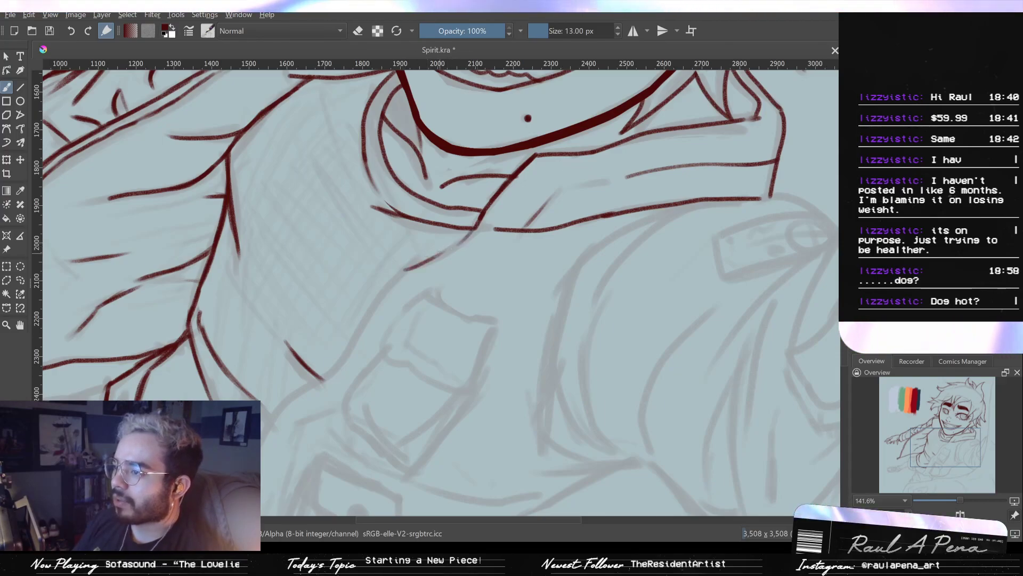
drag(428, 255, 462, 212)
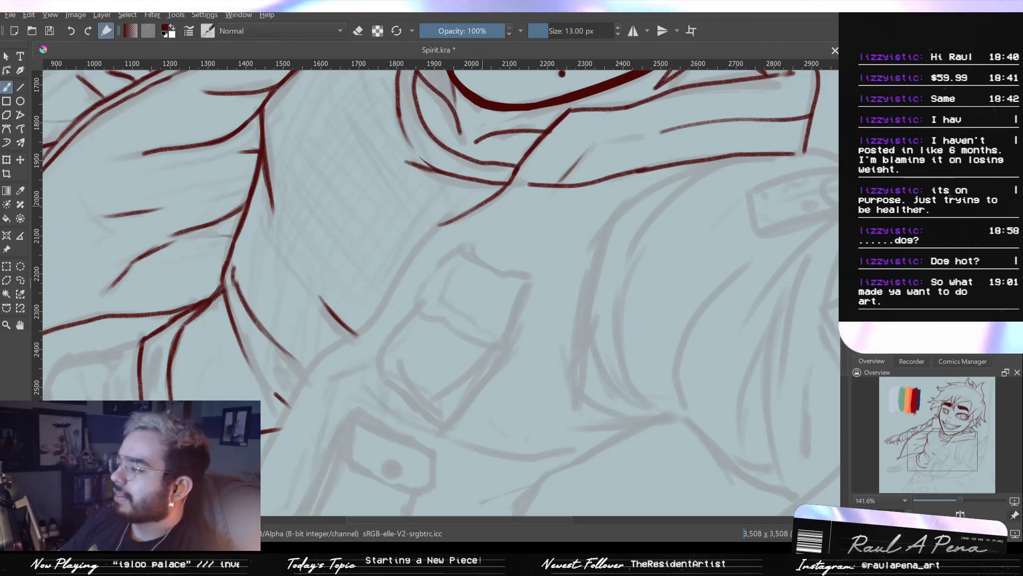
mouse_move(462, 219)
mouse_down()
mouse_move(455, 299)
mouse_move(478, 244)
mouse_move(458, 295)
mouse_move(478, 261)
mouse_up()
key(ctrl+z)
drag(420, 277, 415, 237)
mouse_move(398, 295)
mouse_down()
mouse_move(384, 326)
mouse_move(460, 230)
mouse_up()
key(ctrl+z)
mouse_move(498, 191)
mouse_down()
mouse_move(418, 282)
mouse_move(436, 269)
mouse_up()
drag(455, 234, 402, 313)
drag(431, 276, 393, 338)
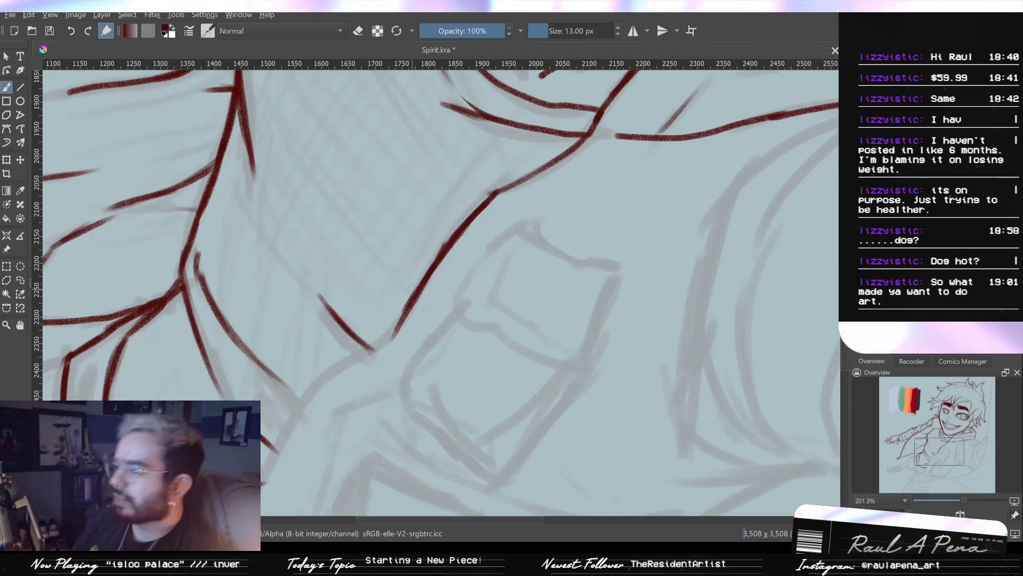
Redraw the jacket front edge's bend so it joins the end of the diagonal shirt crease
drag(368, 261, 396, 246)
drag(423, 305, 404, 274)
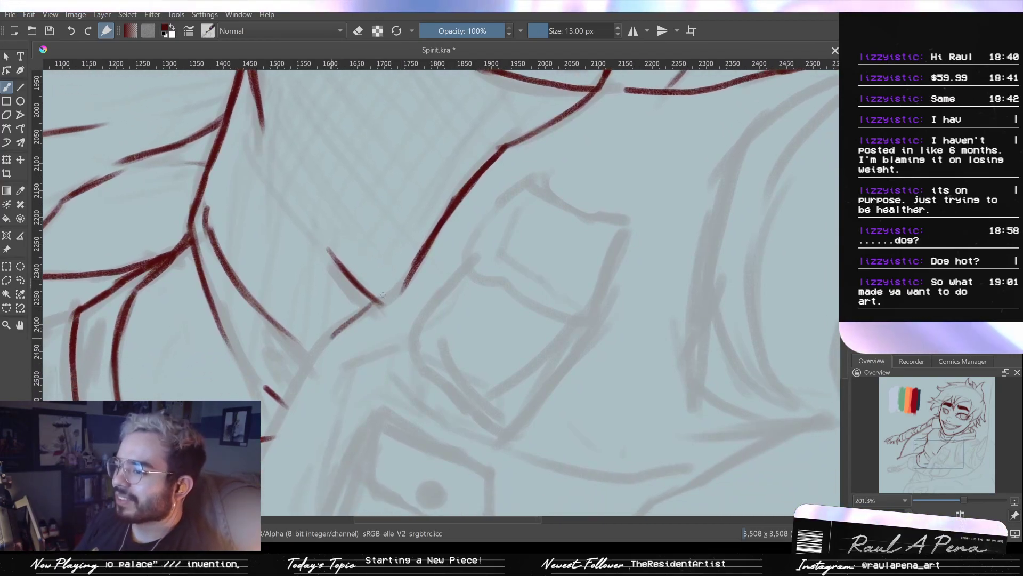
key(ctrl+z)
key(ctrl+z)
mouse_move(379, 300)
mouse_down()
mouse_move(403, 279)
mouse_move(352, 320)
mouse_up()
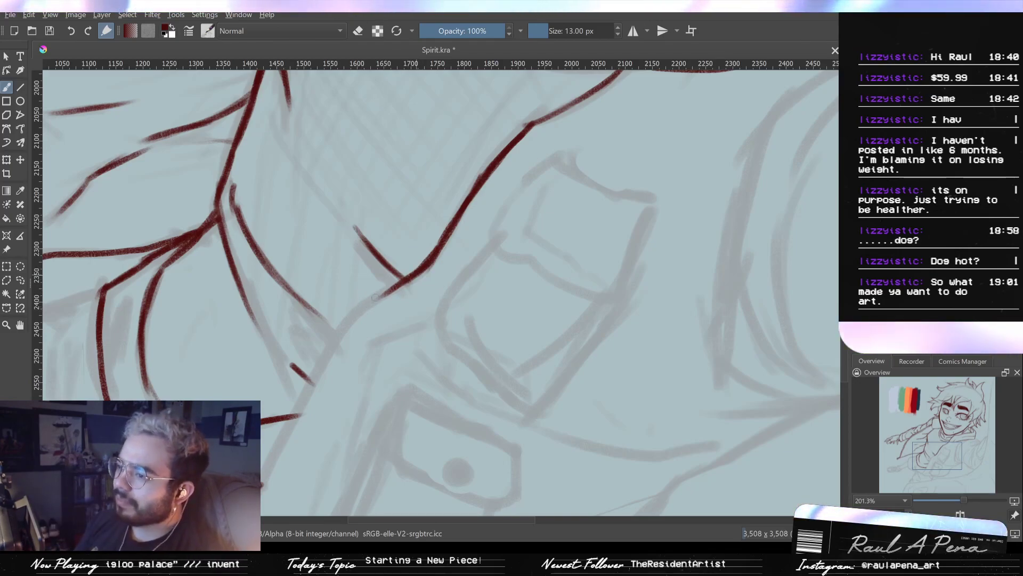
Extend the jacket front edge down past the shirt folds and rounded shirt hem to the jacket's lower corner
drag(365, 311, 321, 365)
mouse_move(344, 326)
mouse_down()
mouse_move(314, 377)
mouse_move(401, 287)
mouse_up()
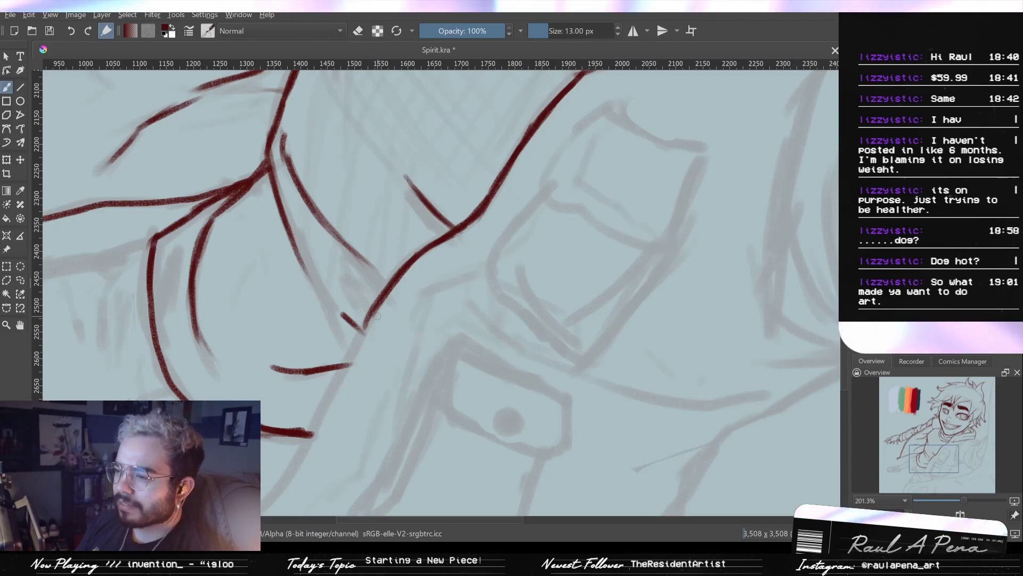
scroll(333, 392, down, 2)
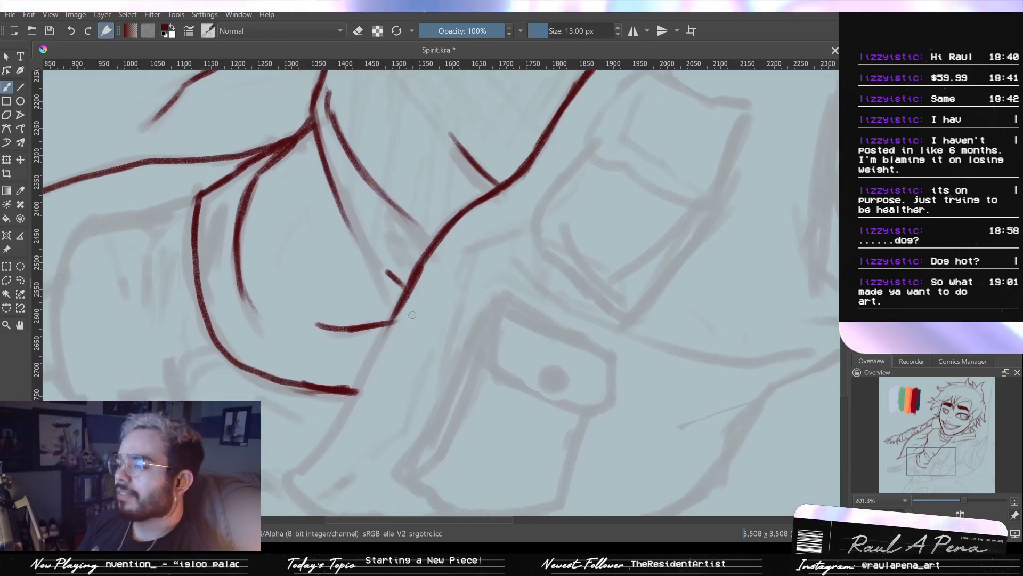
drag(391, 335, 352, 399)
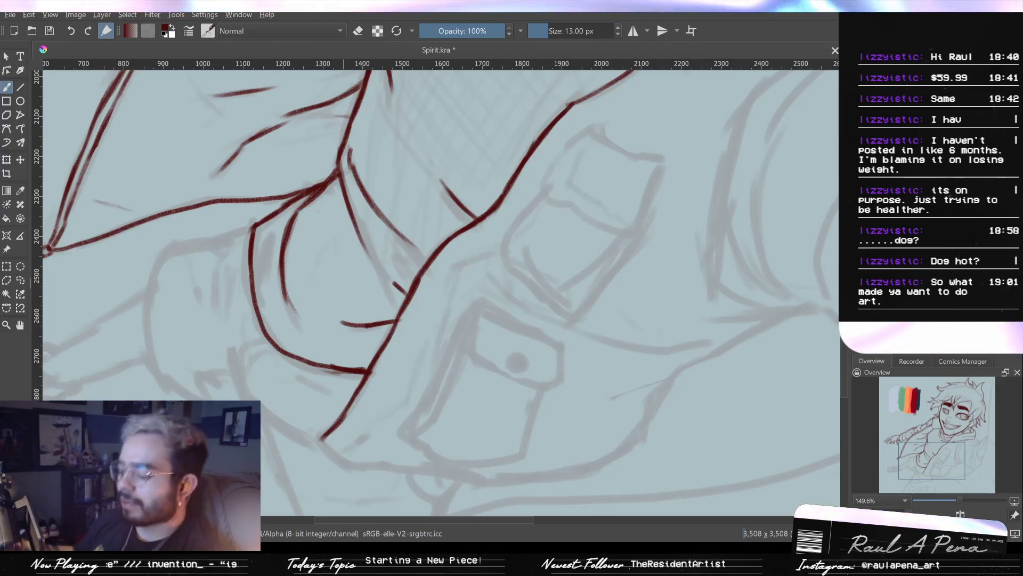
Ink the jacket's bottom hem from the lower corner beneath the button pocket and up around the far bend
drag(426, 363, 366, 295)
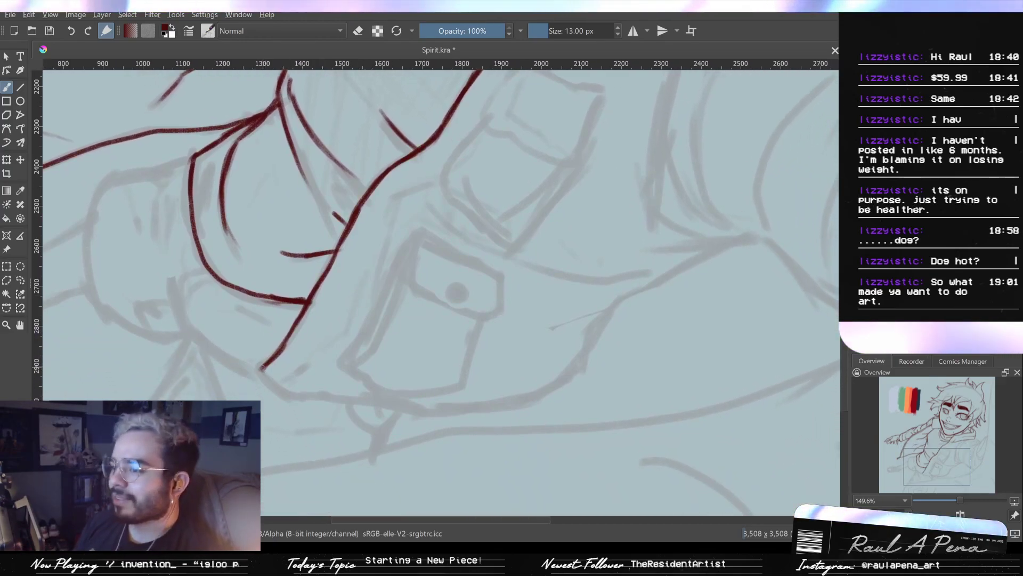
mouse_move(261, 369)
mouse_down()
mouse_move(292, 396)
mouse_move(445, 415)
mouse_move(522, 401)
mouse_up()
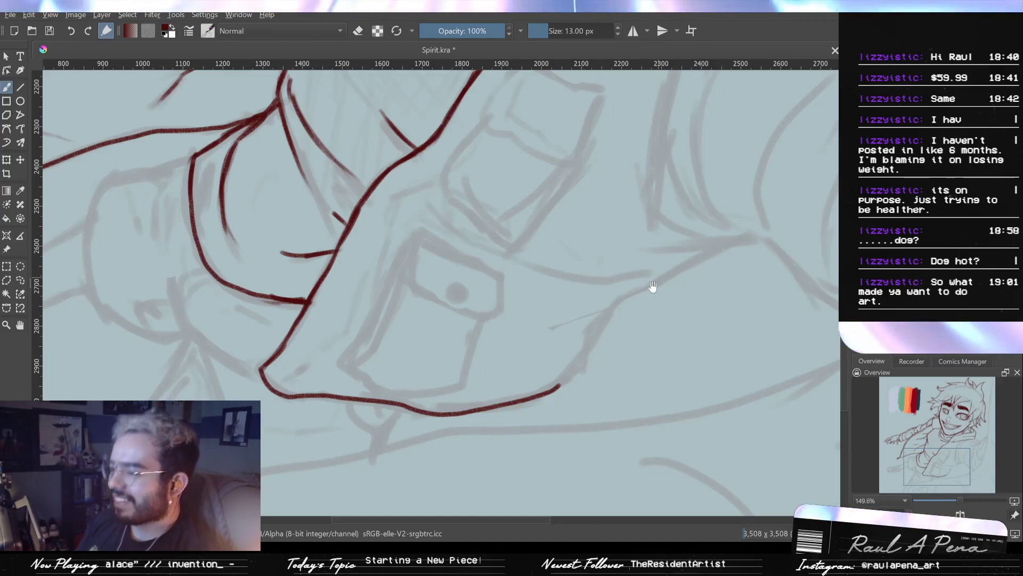
drag(655, 283, 610, 318)
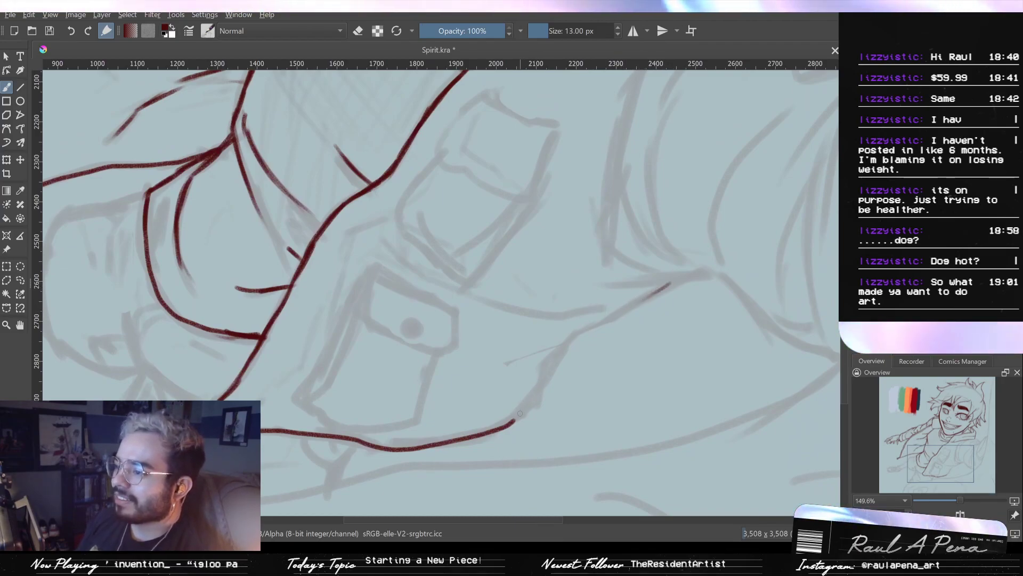
drag(514, 421, 544, 379)
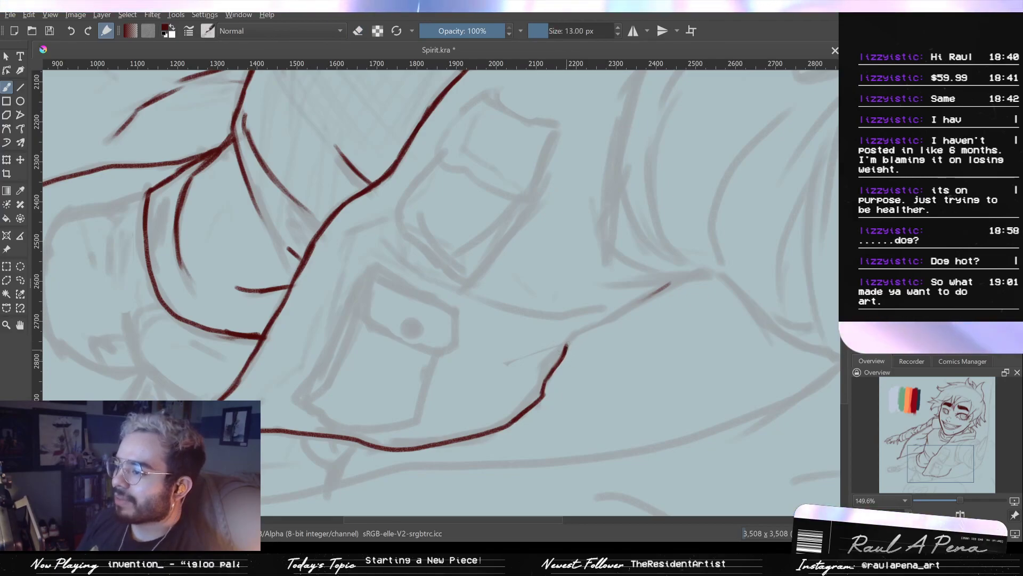
Ink a short crease at the hem's upper bend and continue the hem diagonally up toward the sleeve
drag(571, 337, 523, 357)
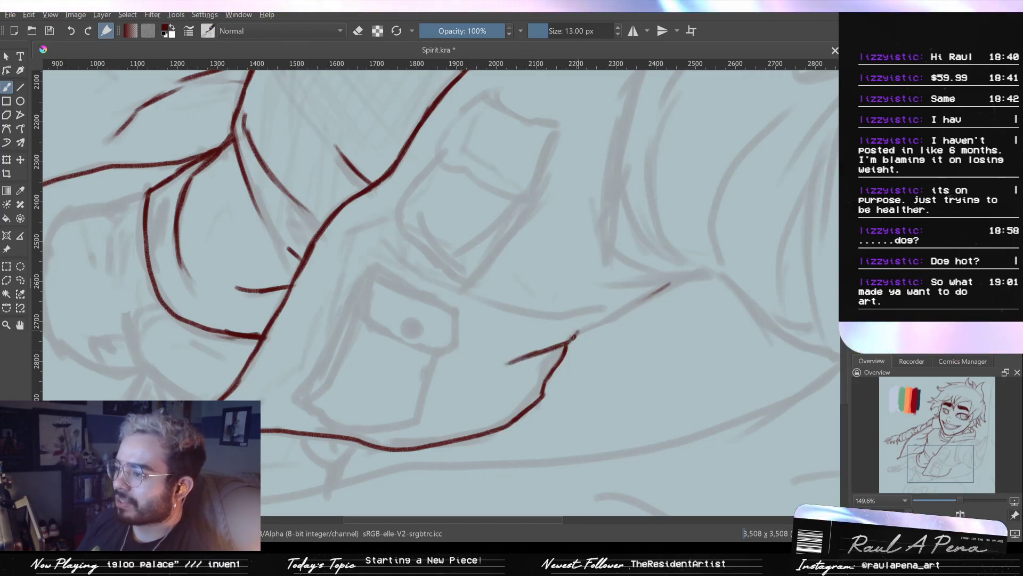
drag(670, 337, 538, 360)
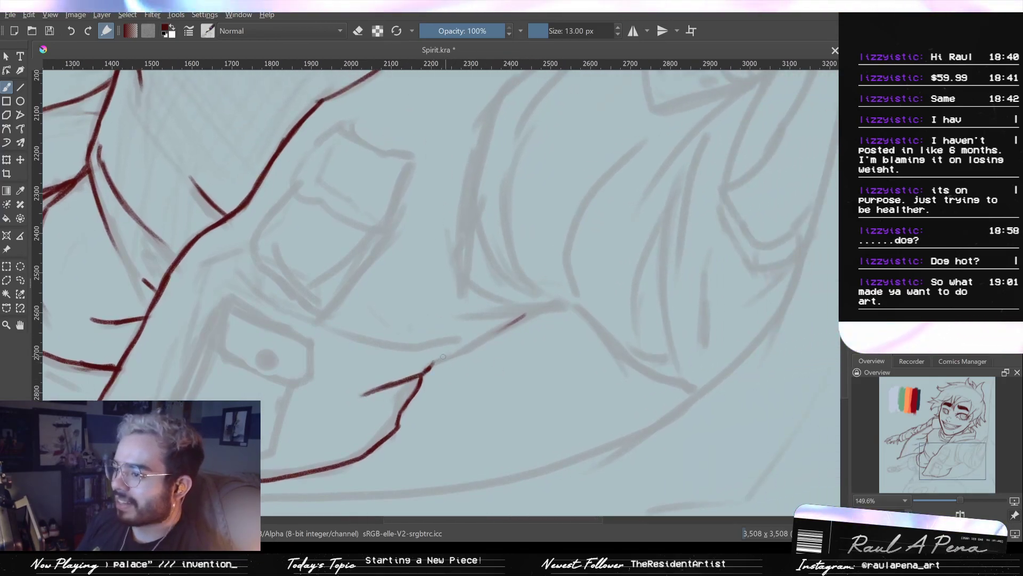
drag(464, 350, 527, 313)
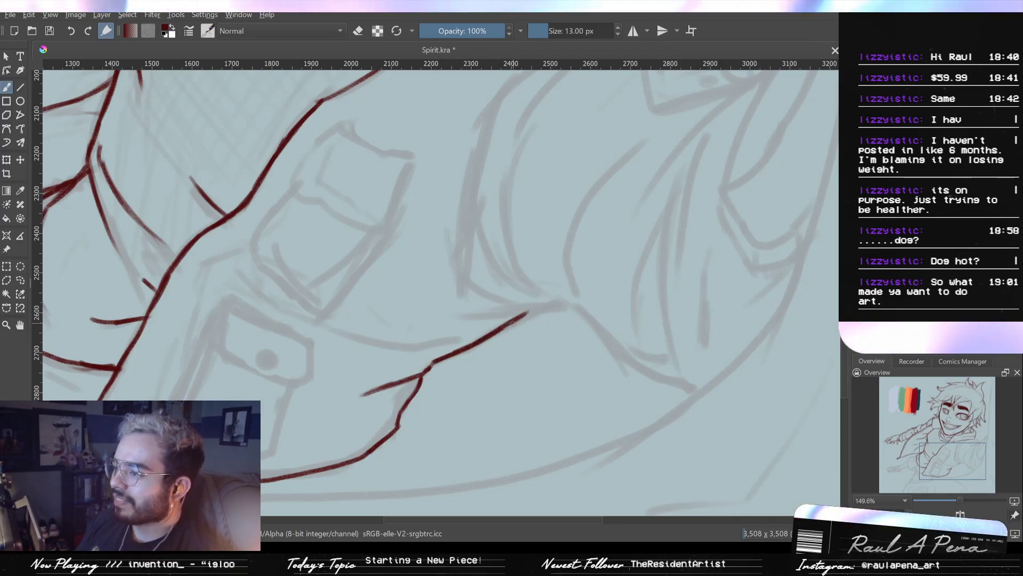
Ink the jacket placket's inner seam from the lower corner up alongside the front edge, with a short stroke at its bend
drag(413, 343, 701, 353)
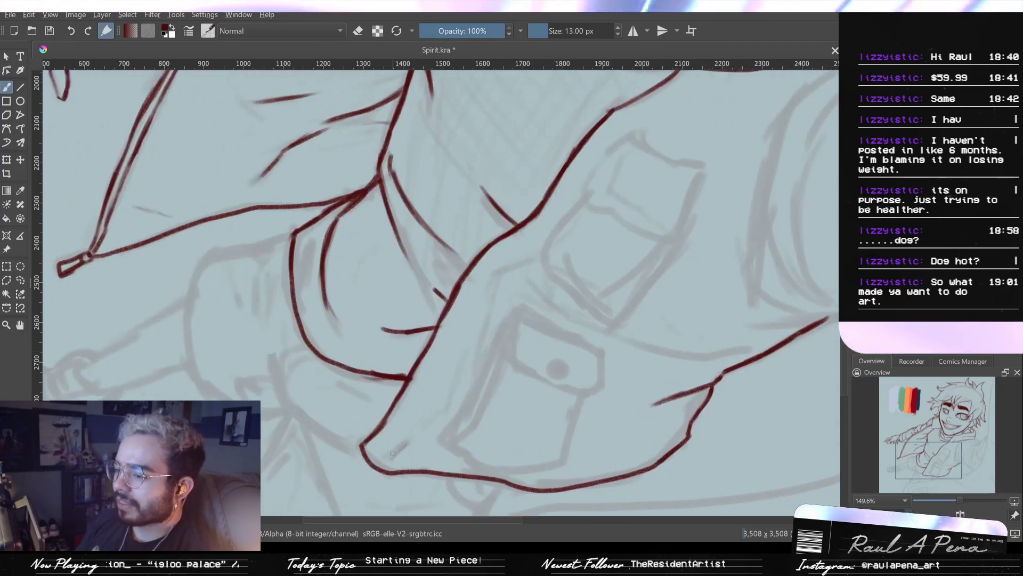
key(ctrl+z)
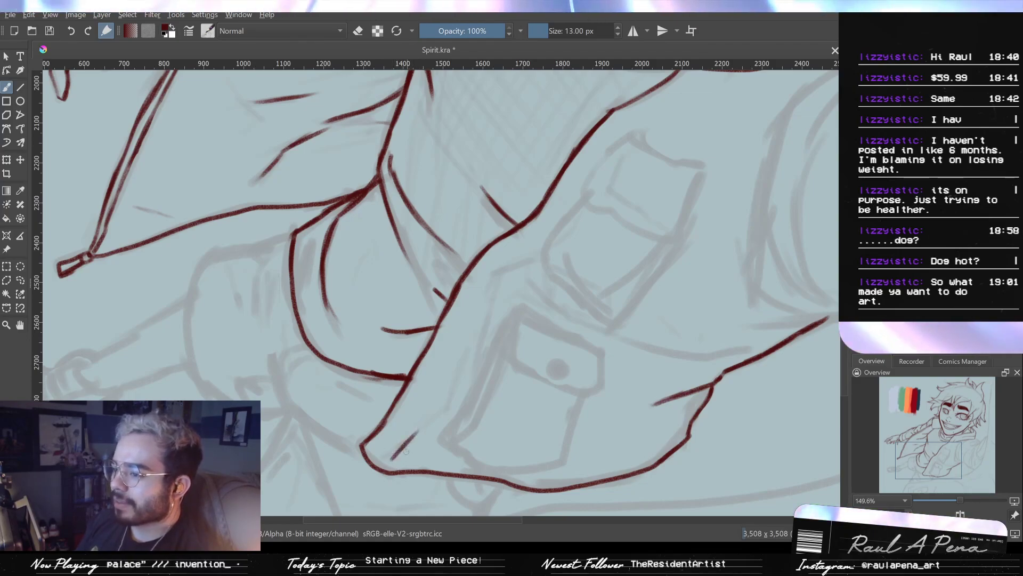
mouse_move(388, 464)
mouse_down()
mouse_move(452, 392)
mouse_move(430, 426)
mouse_up()
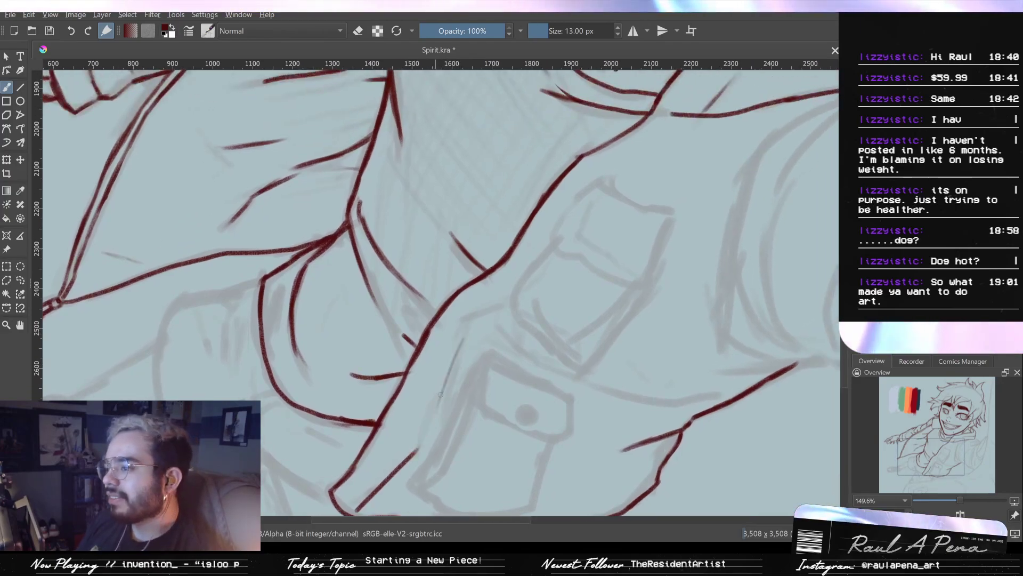
key(ctrl+z)
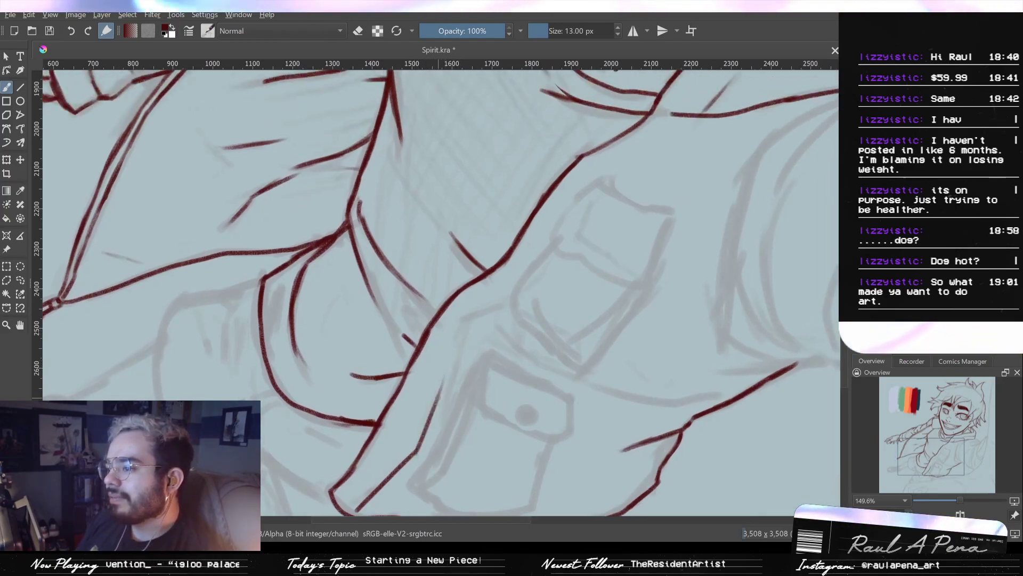
drag(417, 451, 465, 340)
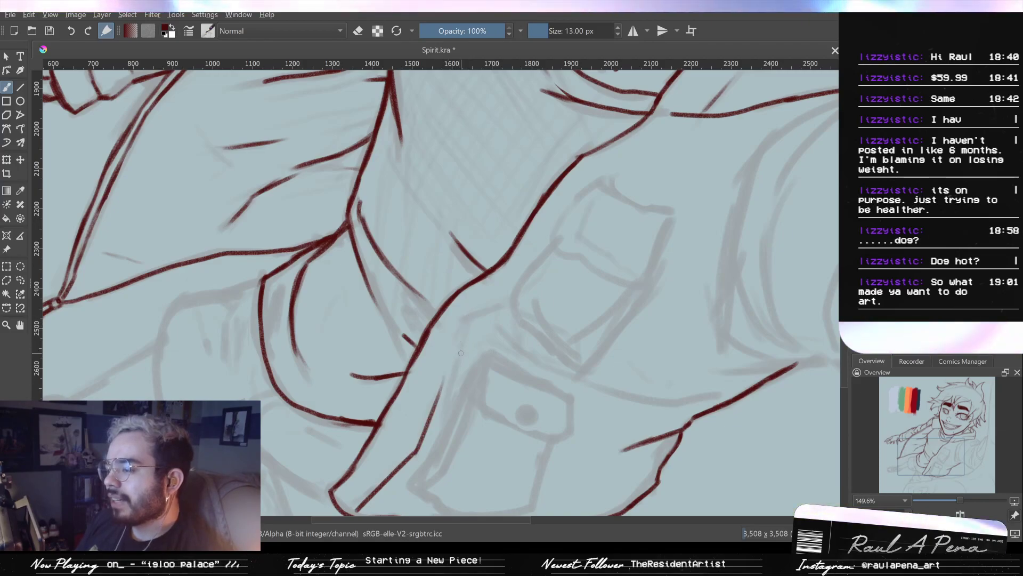
mouse_move(442, 383)
mouse_down()
mouse_move(459, 347)
mouse_move(419, 376)
mouse_up()
drag(439, 344, 468, 328)
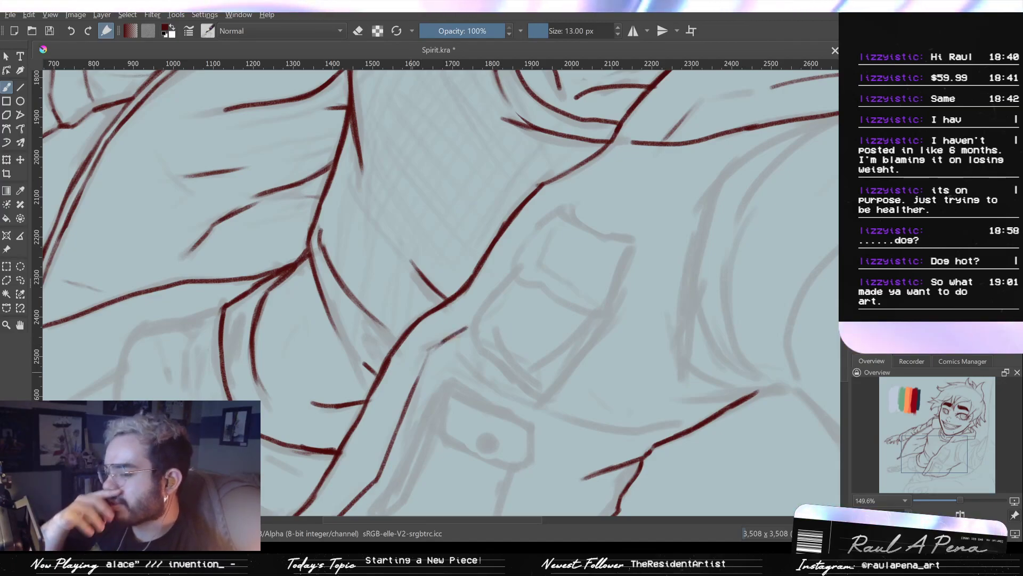
Ink three small oval buttons along the lower placket, from the jacket's corner up toward the bend
drag(496, 378, 579, 293)
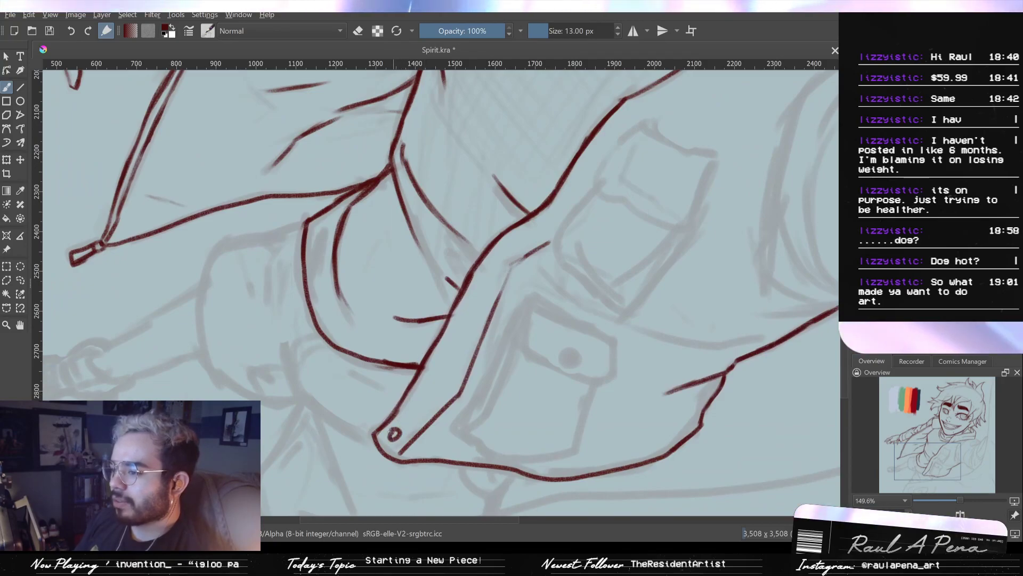
drag(393, 432, 391, 432)
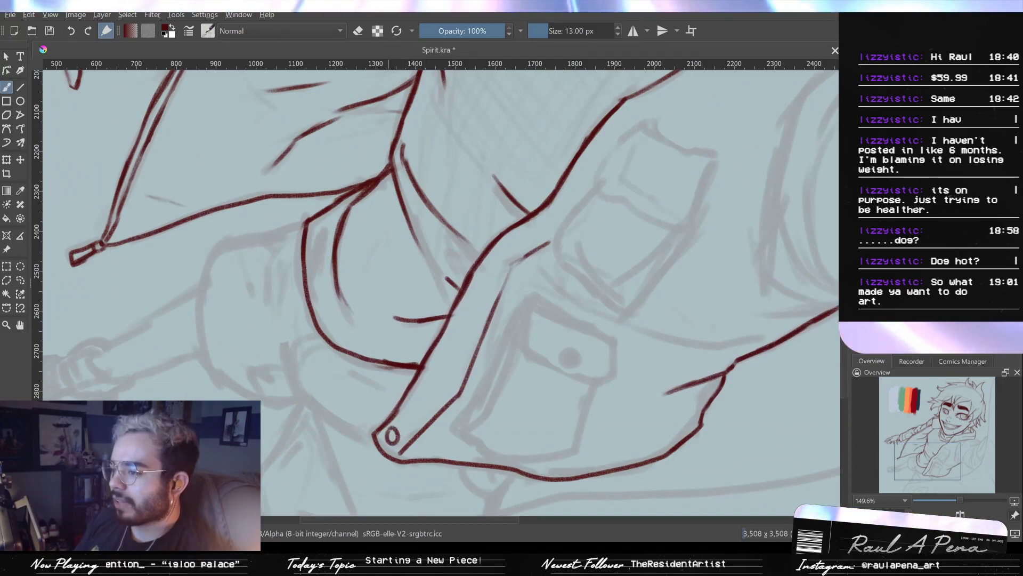
mouse_move(443, 369)
mouse_down()
mouse_move(435, 384)
mouse_move(433, 374)
mouse_up()
key(ctrl+z)
drag(468, 368, 456, 411)
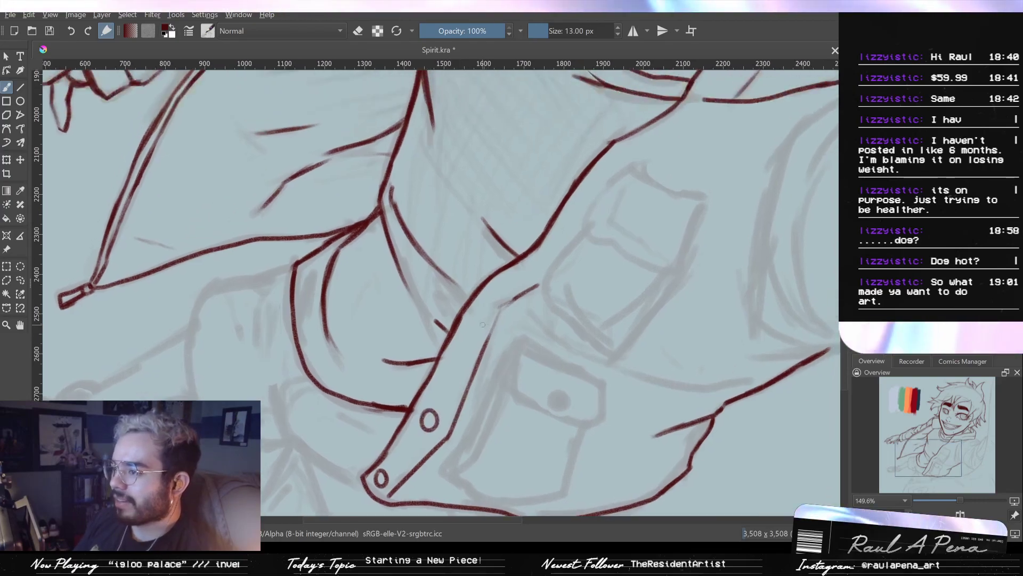
mouse_move(485, 327)
mouse_down()
mouse_move(448, 355)
mouse_move(482, 345)
mouse_move(537, 261)
mouse_move(515, 290)
mouse_up()
Ink the placket's upper inner seam from the bend to the collar's lower edge and clean up the line with the eraser
drag(535, 254, 503, 297)
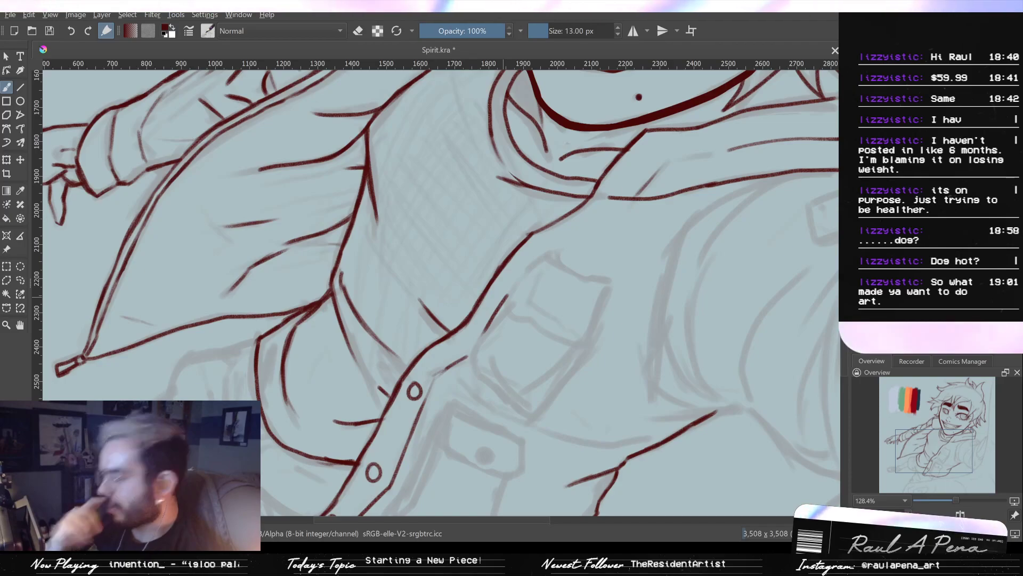
drag(472, 241, 429, 249)
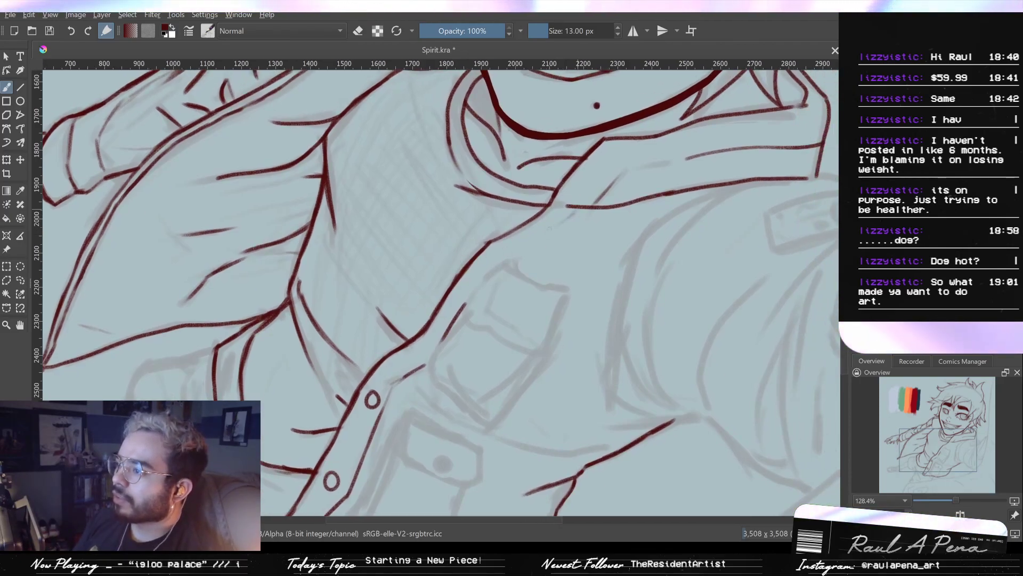
drag(576, 210, 548, 232)
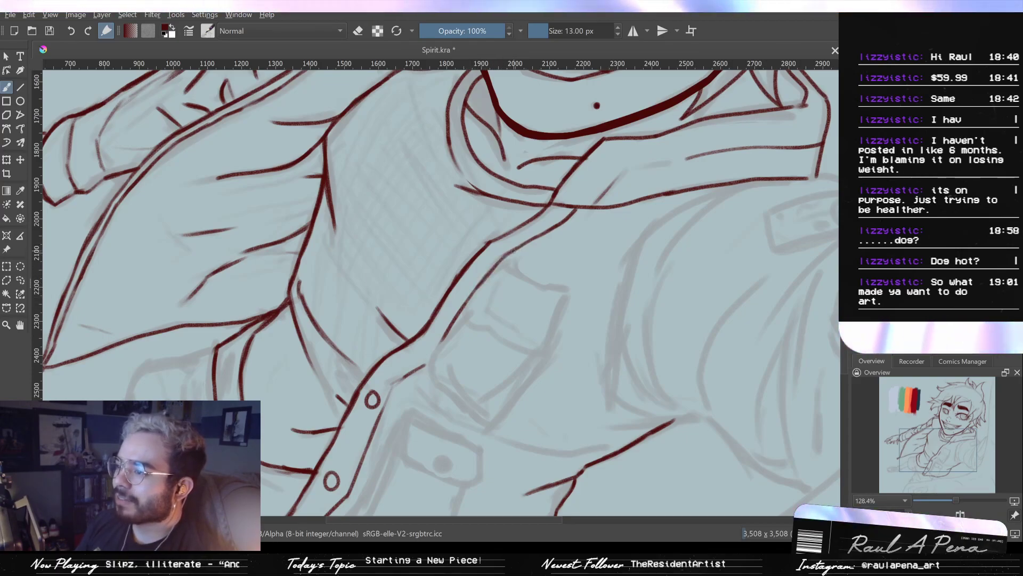
key(b)
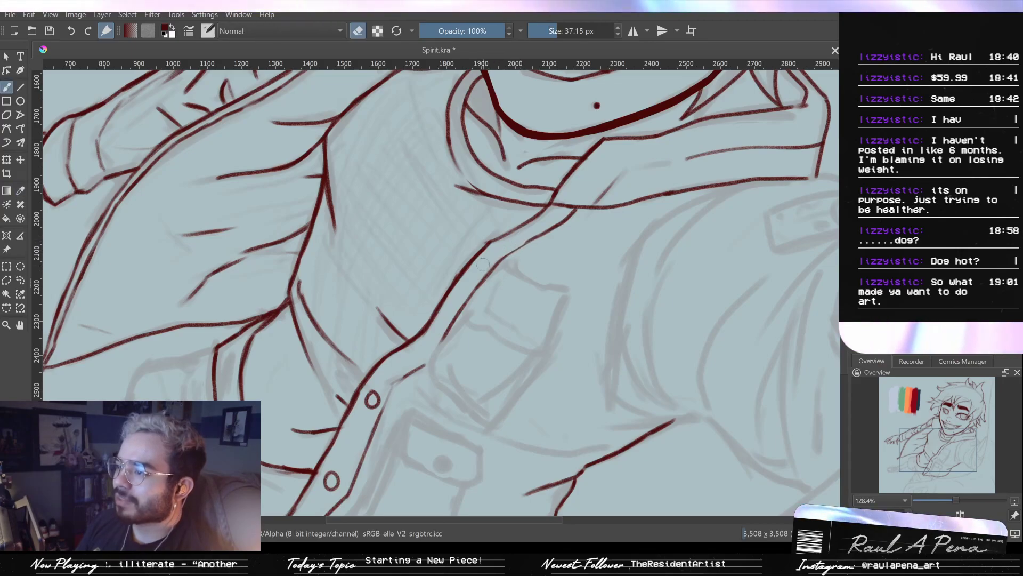
key(e)
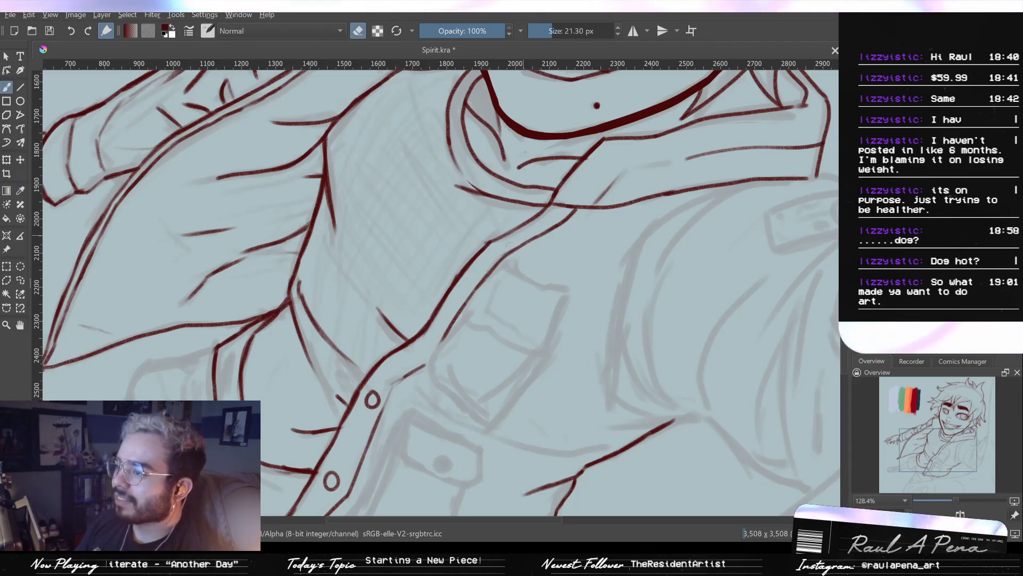
drag(540, 299, 538, 256)
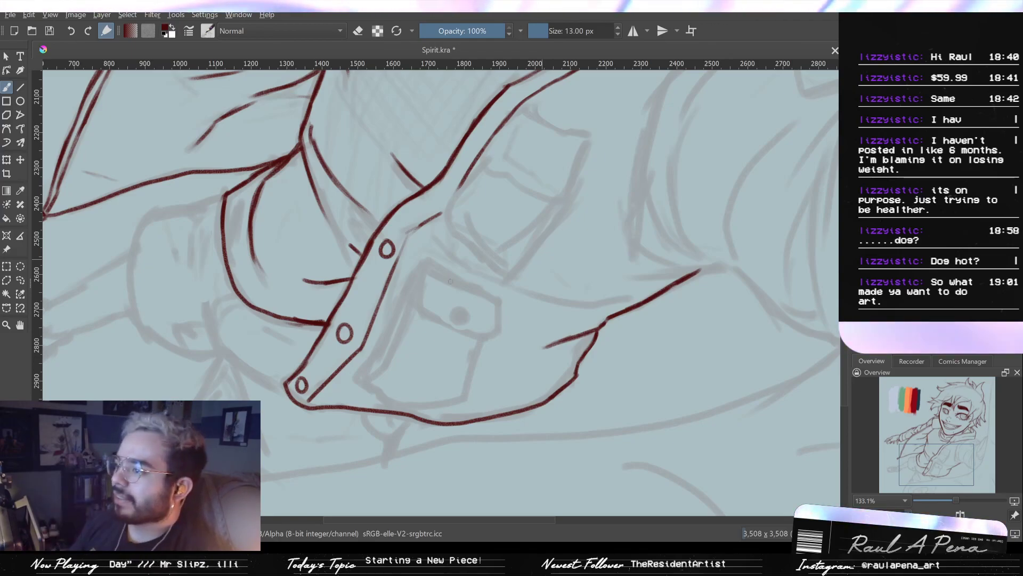
Ink two more round buttons on the placket, one at the bend and one just below the collar
drag(427, 221, 438, 267)
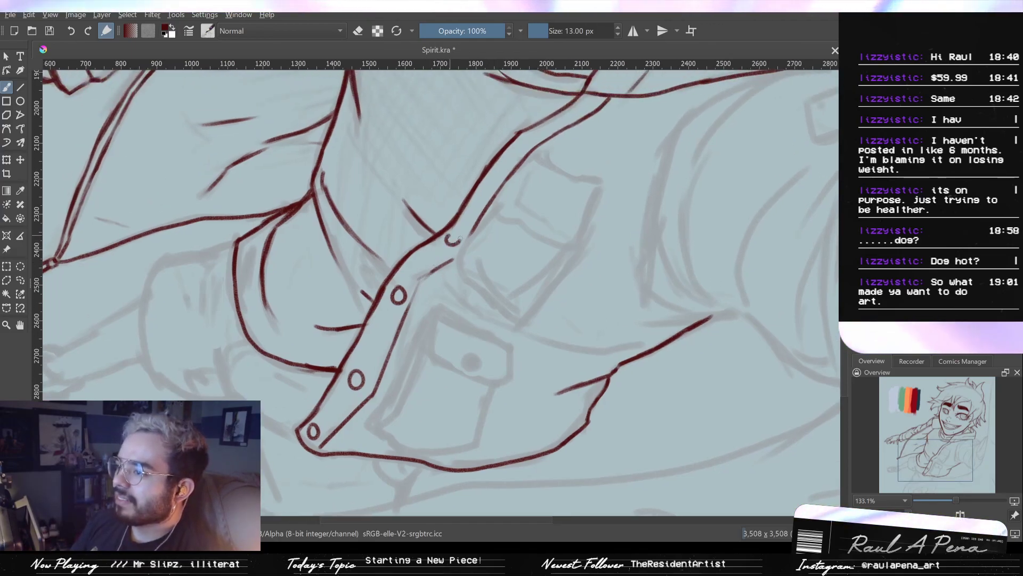
drag(456, 233, 475, 252)
mouse_move(486, 207)
mouse_down()
mouse_move(494, 192)
mouse_move(498, 203)
mouse_move(544, 208)
mouse_move(548, 274)
mouse_move(542, 244)
mouse_move(564, 187)
mouse_move(598, 238)
mouse_move(585, 283)
mouse_up()
key(ctrl+z)
key(ctrl+z)
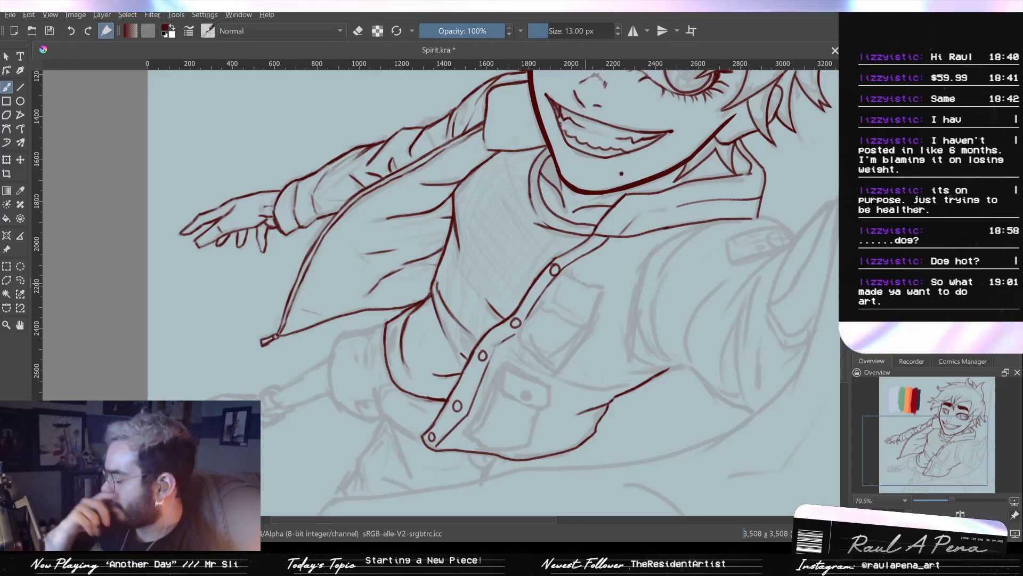
Ink the chest pocket flap's peaked corner beside the uppermost placket button and its short side edge curving down
mouse_move(511, 368)
mouse_down()
mouse_move(480, 323)
mouse_move(550, 226)
mouse_move(587, 242)
mouse_up()
key(ctrl+z)
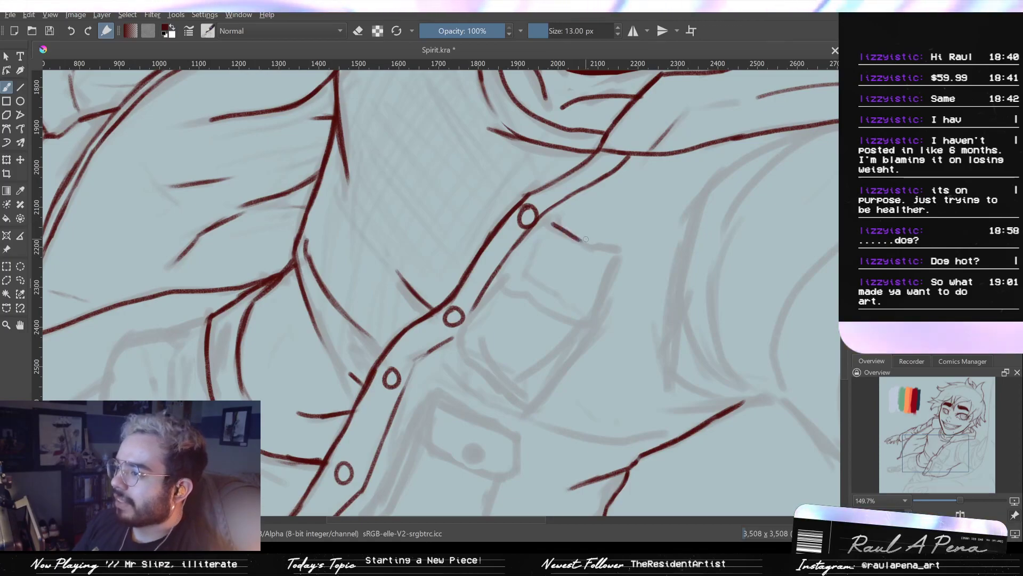
key(ctrl+z)
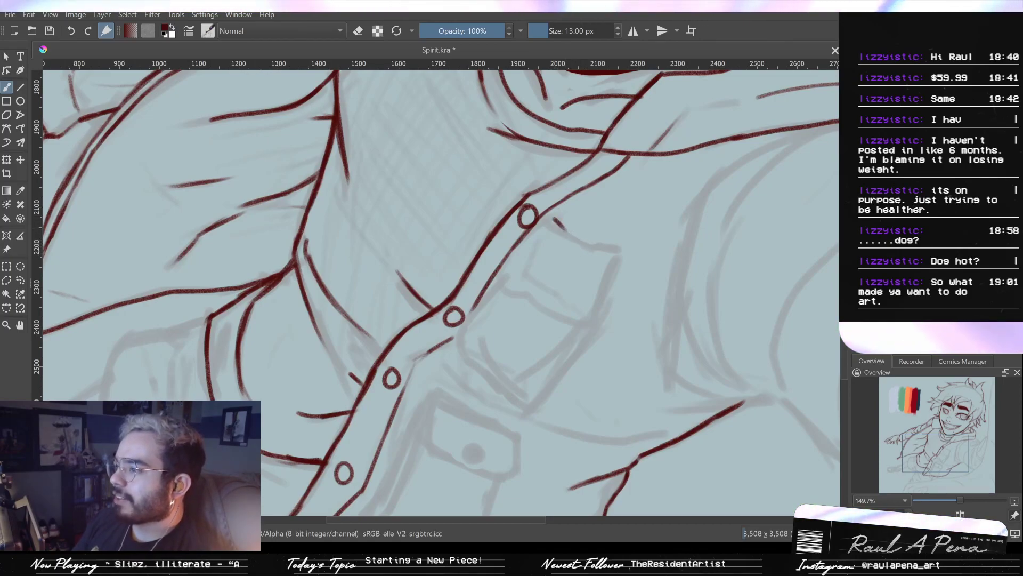
key(ctrl+z)
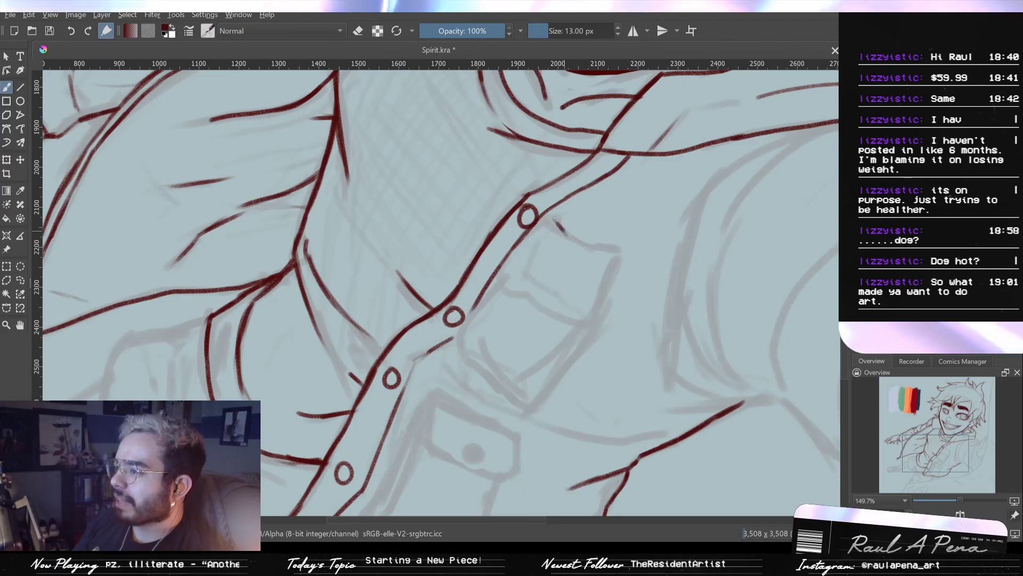
mouse_move(548, 219)
mouse_down()
mouse_move(502, 252)
mouse_move(518, 239)
mouse_move(496, 263)
mouse_move(511, 283)
mouse_up()
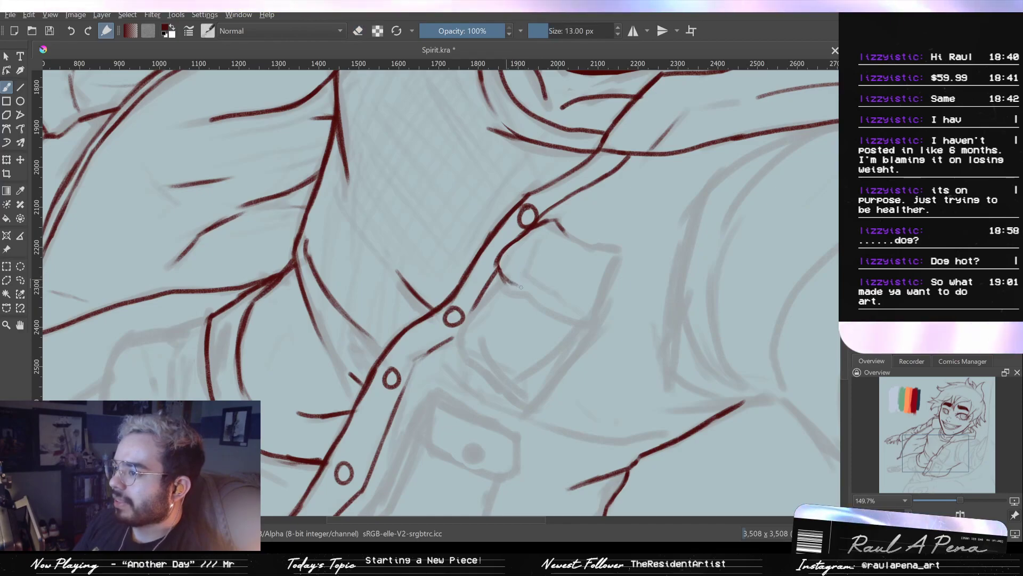
Ink the chest pocket flap's round button, curved lower edge and top edge, and begin the pocket's far side
drag(530, 265, 531, 272)
key(ctrl+z)
key(ctrl+z)
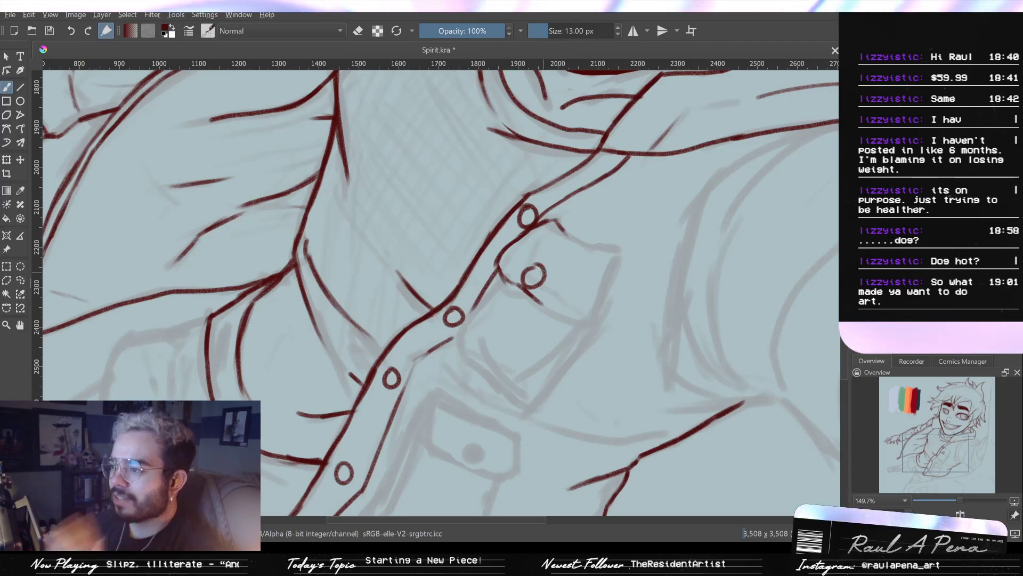
mouse_move(548, 279)
mouse_down()
mouse_move(517, 274)
mouse_move(522, 296)
mouse_move(560, 292)
mouse_up()
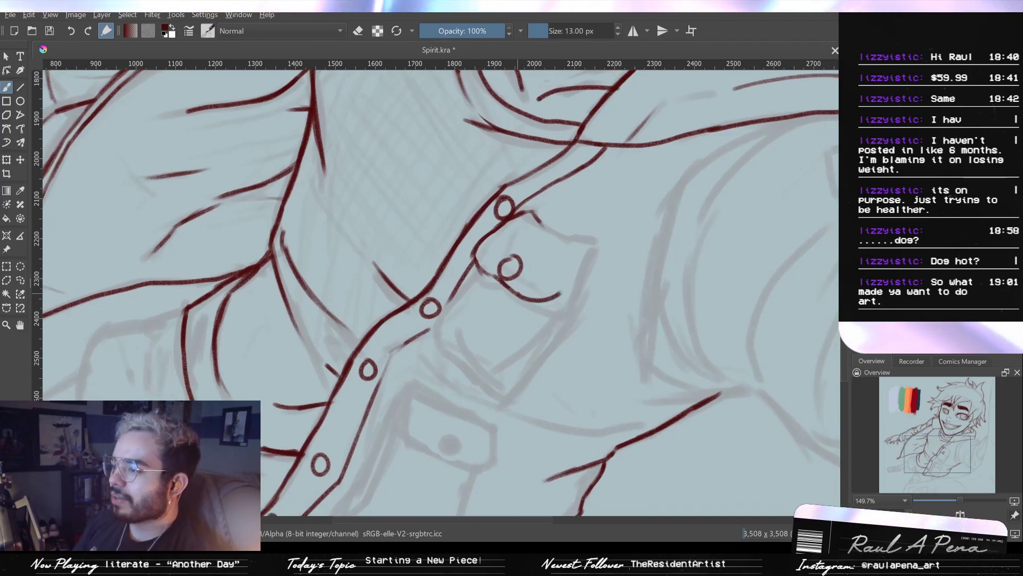
drag(578, 259, 587, 246)
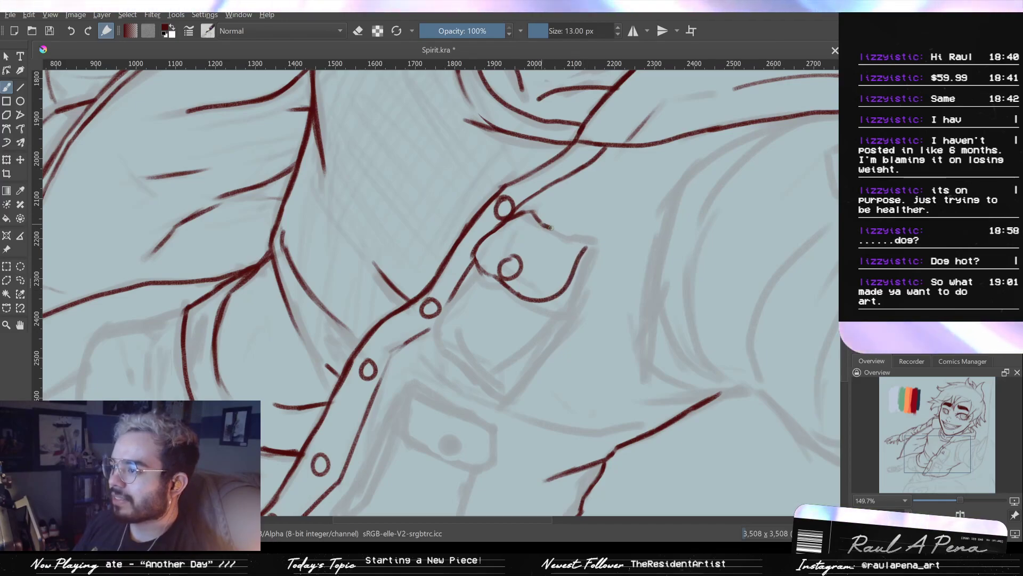
mouse_move(551, 228)
mouse_down()
mouse_move(586, 283)
mouse_move(566, 318)
mouse_up()
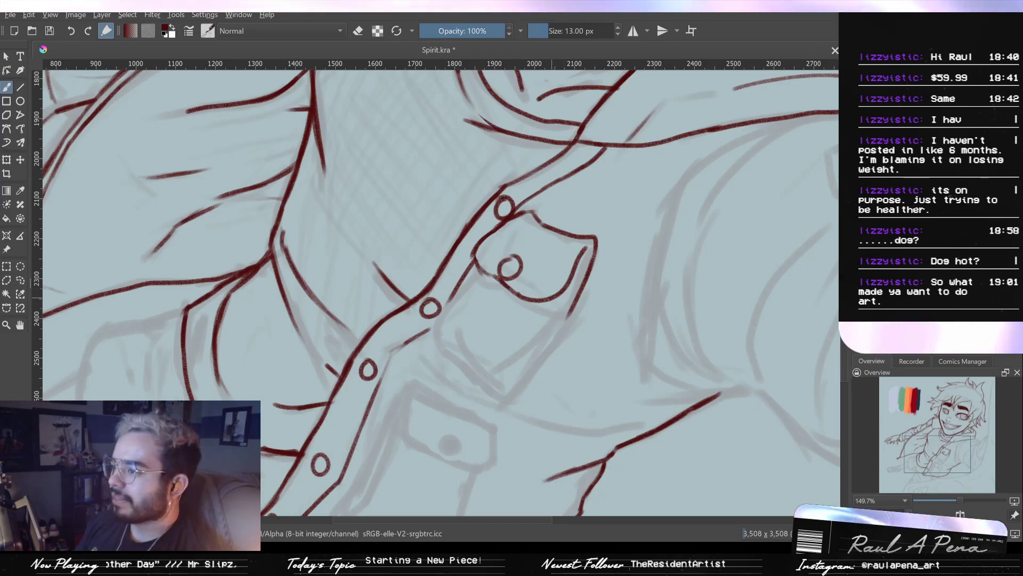
Ink the chest pocket's body beneath the flap with its inner fold, lower edge and far side, and darken the flap's far corner
key(ctrl+z)
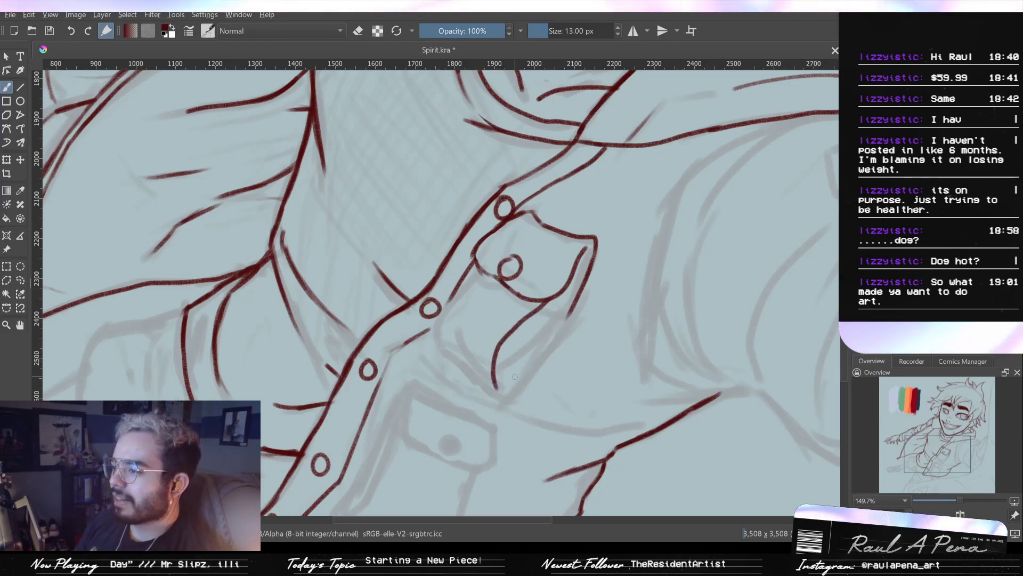
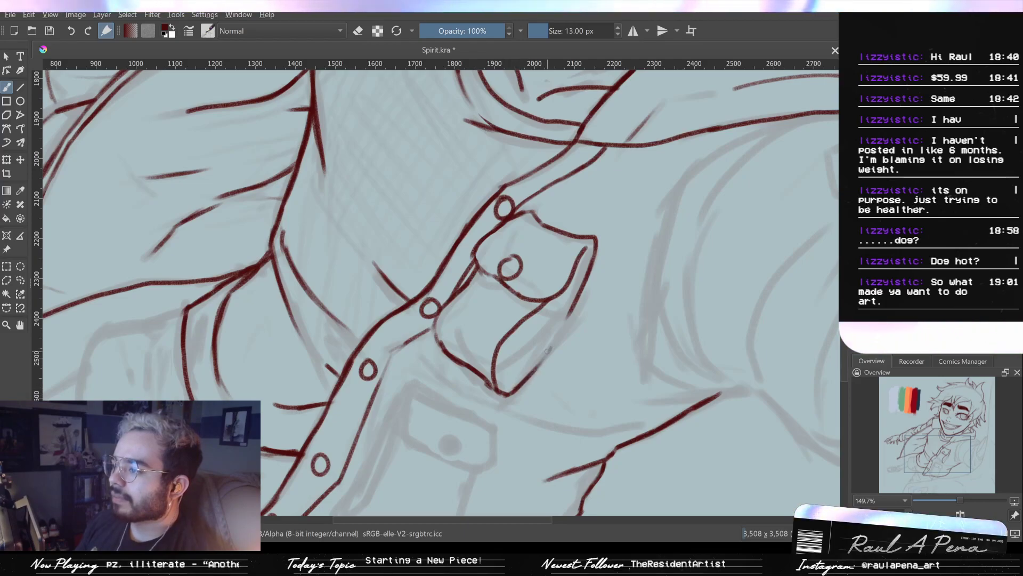
drag(566, 319, 536, 366)
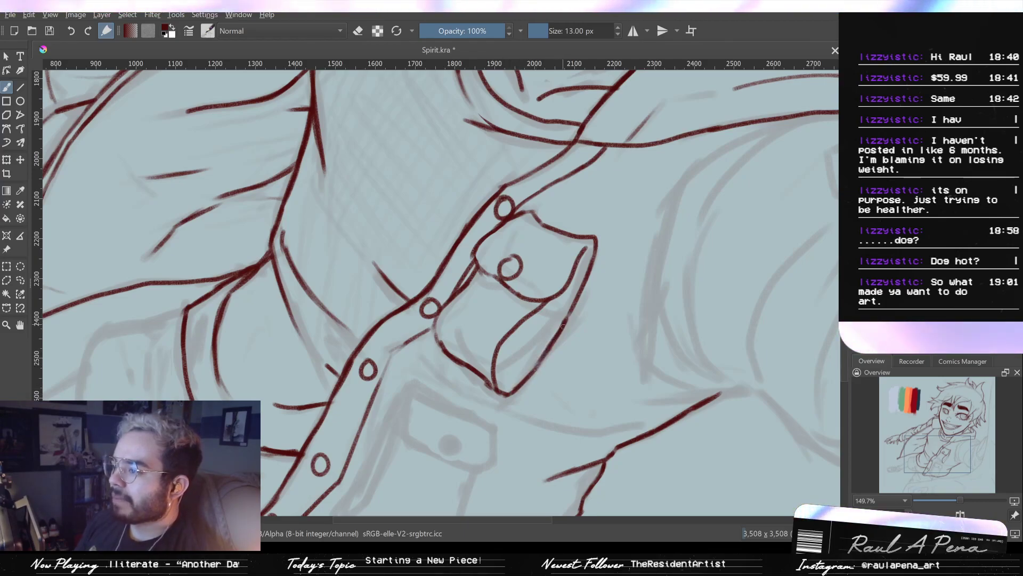
drag(571, 320, 539, 354)
drag(550, 285, 563, 274)
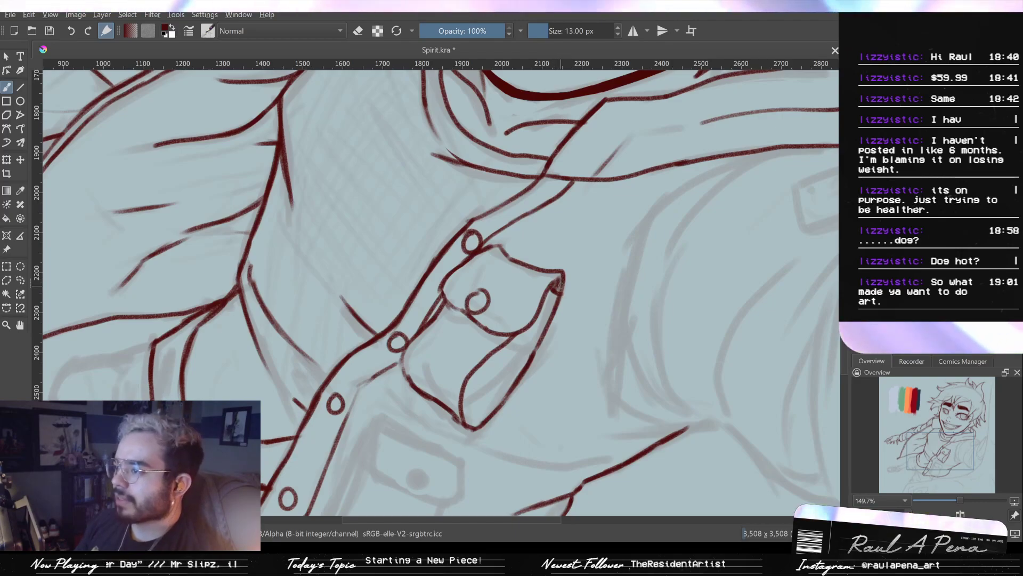
Ink the angled armpit corner where the sleeve meets the diagonal hem line and run the armhole seam upward from it
key(e)
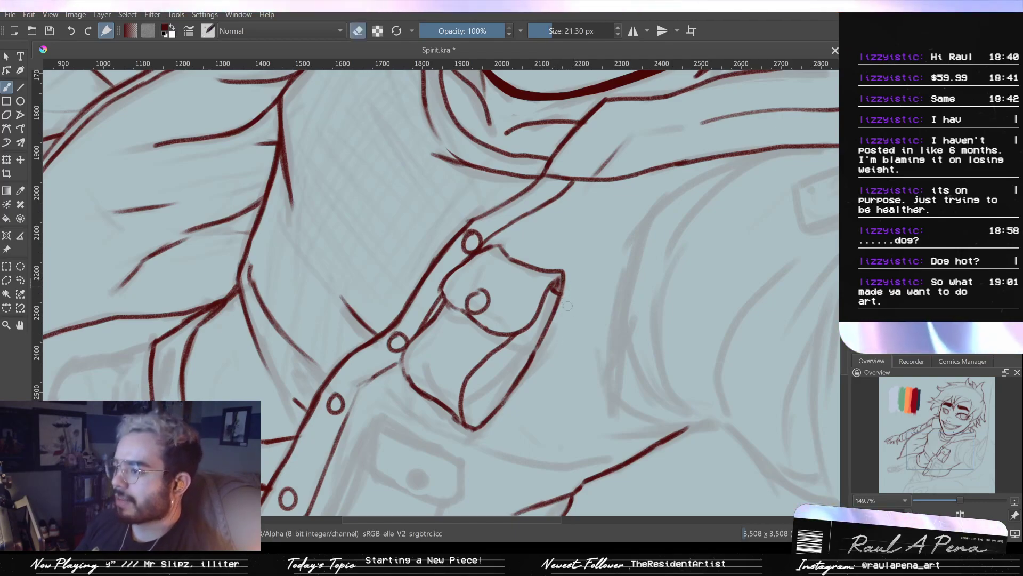
mouse_move(709, 440)
mouse_down()
mouse_move(532, 355)
mouse_move(567, 348)
mouse_up()
key(e)
key(ctrl+z)
key(ctrl+z)
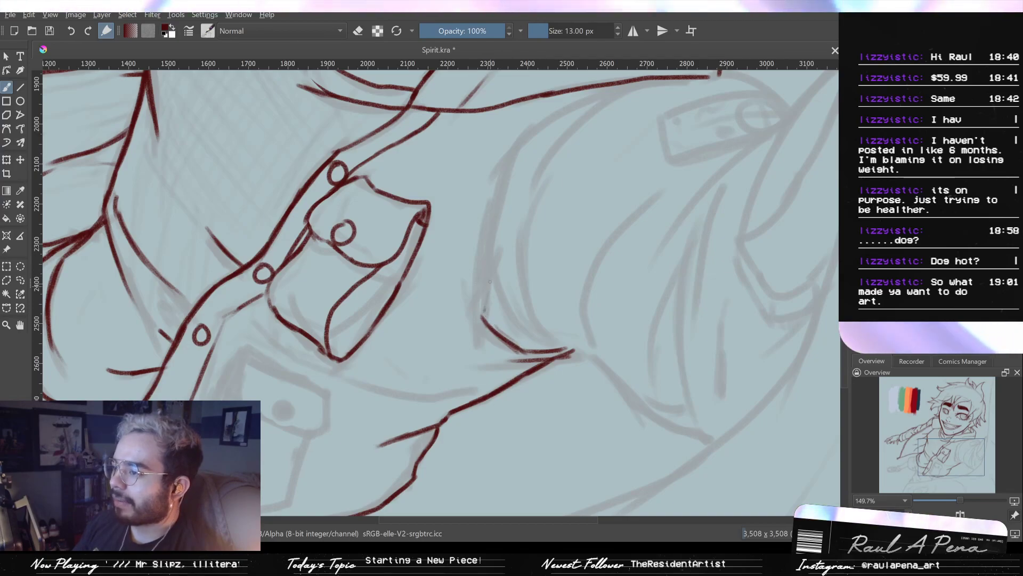
drag(498, 199, 490, 239)
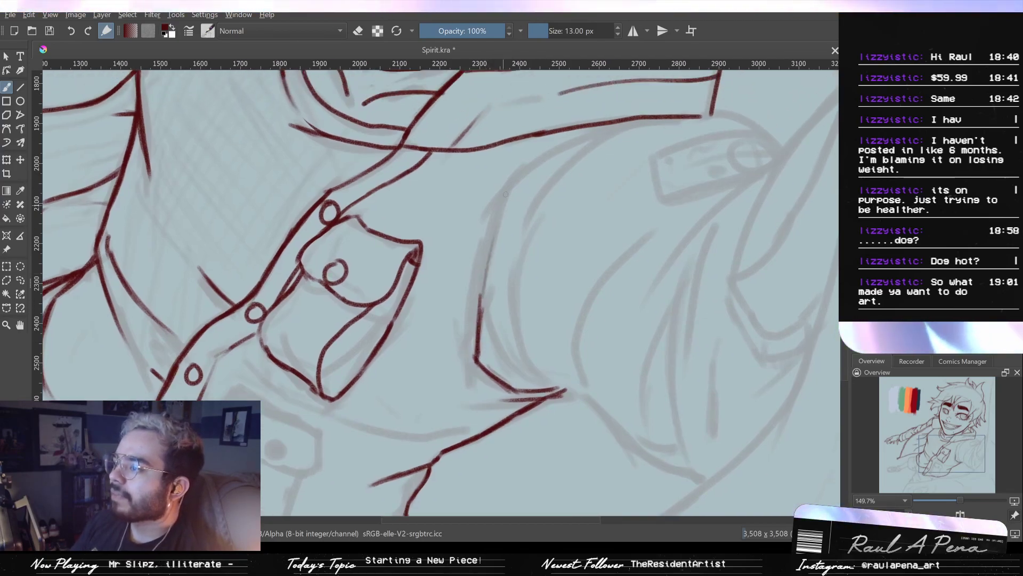
Ink the sleeve's shoulder curve from the collar's lower edge down toward the armhole, redrawing it as a longer stroke
drag(583, 166, 542, 205)
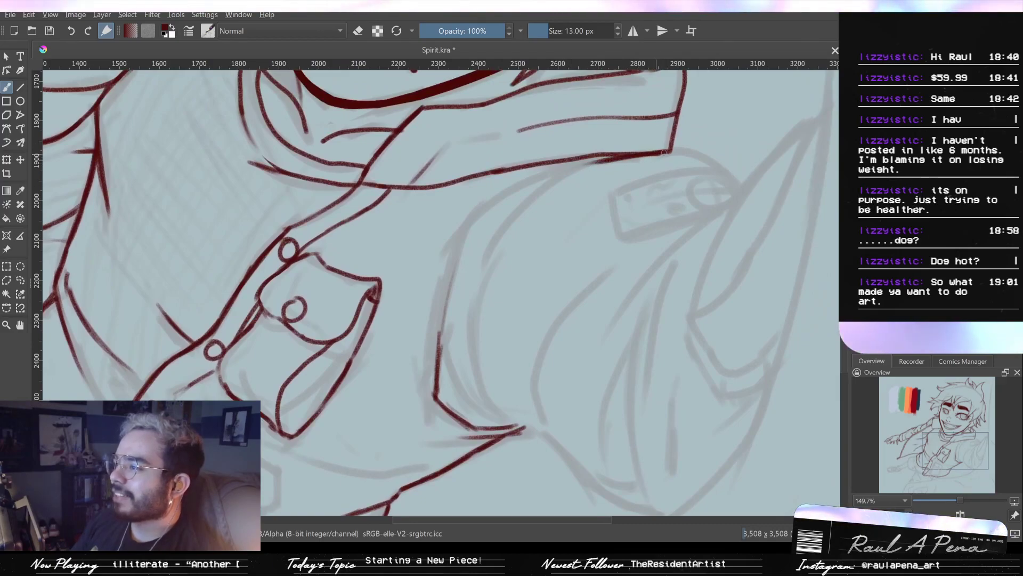
drag(592, 164, 512, 216)
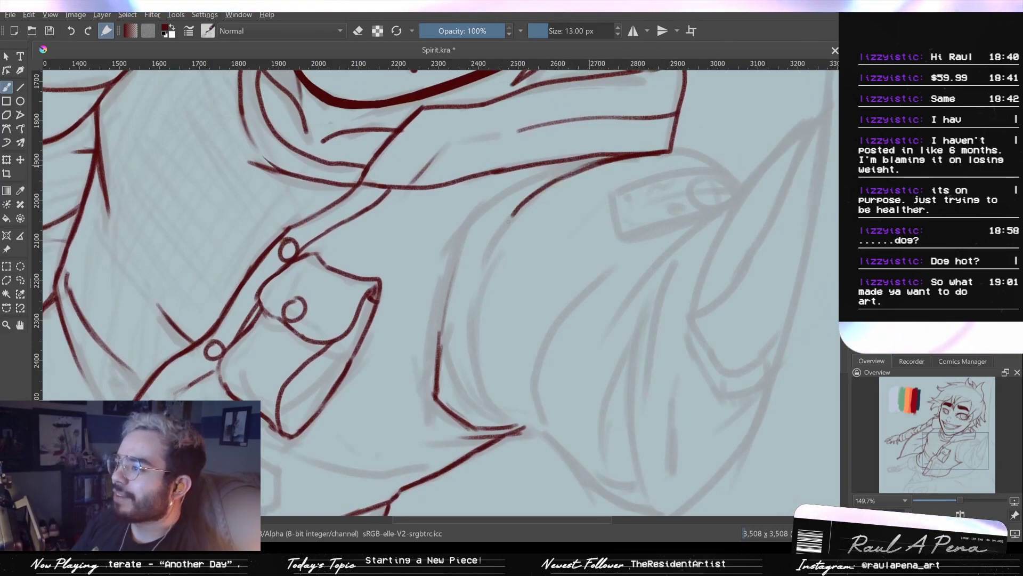
key(ctrl+z)
mouse_move(577, 160)
mouse_down()
mouse_move(503, 224)
mouse_move(480, 274)
mouse_up()
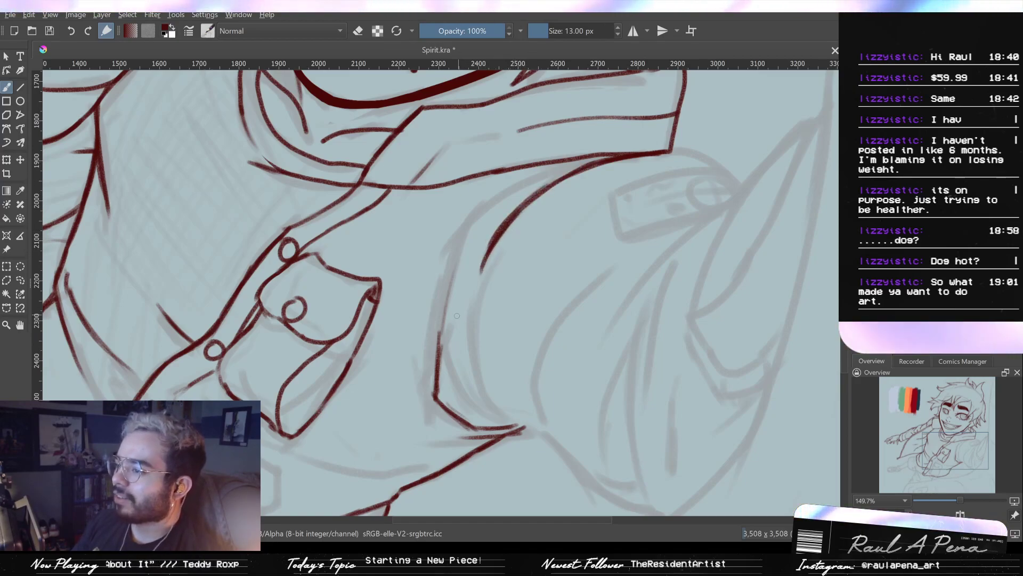
Ink the armhole seam up to the collar's lower edge and the jacket fold line curving from below the chest pocket toward the hem corner
mouse_move(440, 343)
mouse_down()
mouse_move(471, 216)
mouse_move(501, 193)
mouse_move(611, 156)
mouse_up()
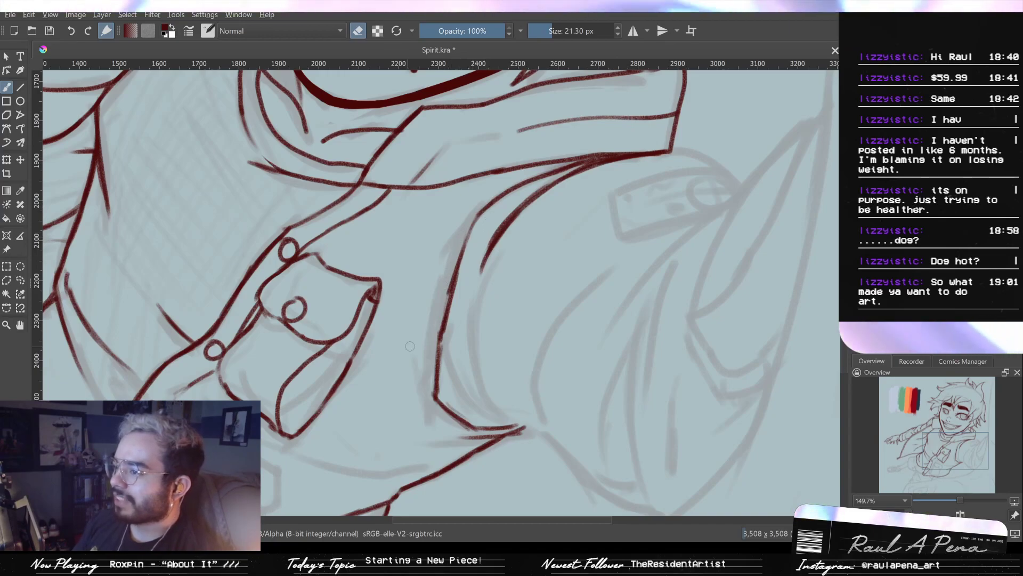
drag(407, 347, 414, 330)
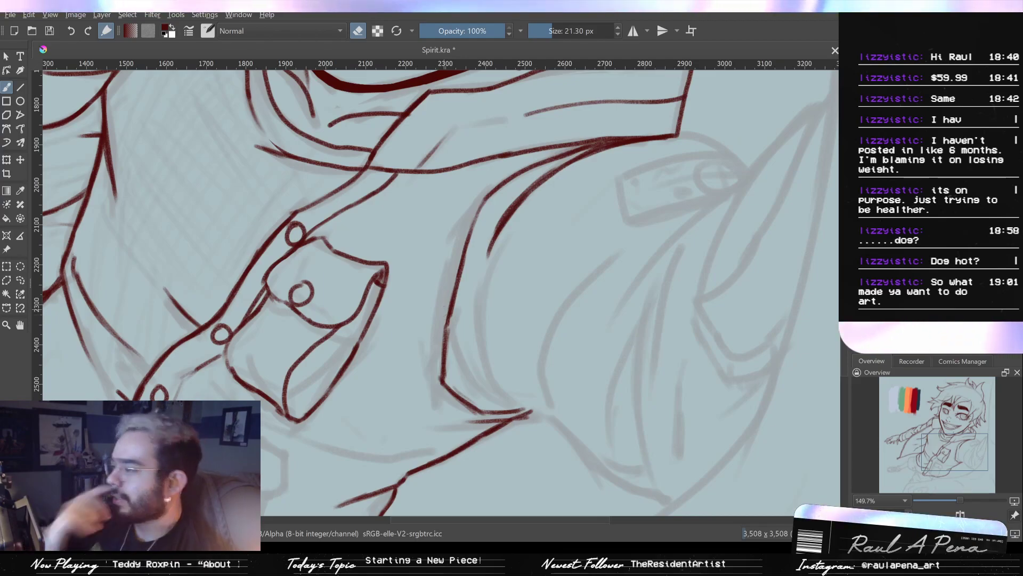
drag(351, 446, 403, 356)
key(e)
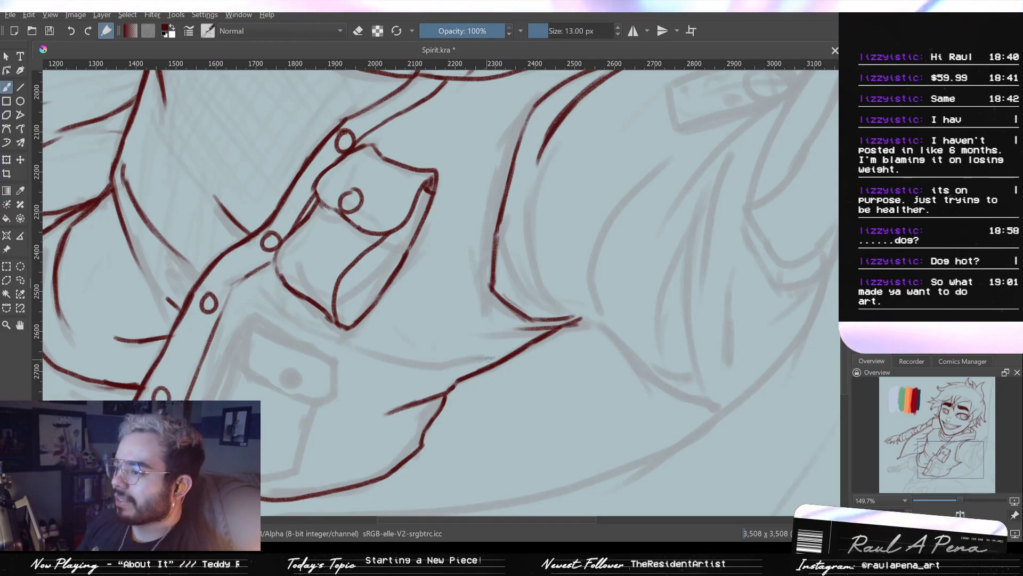
drag(486, 360, 443, 366)
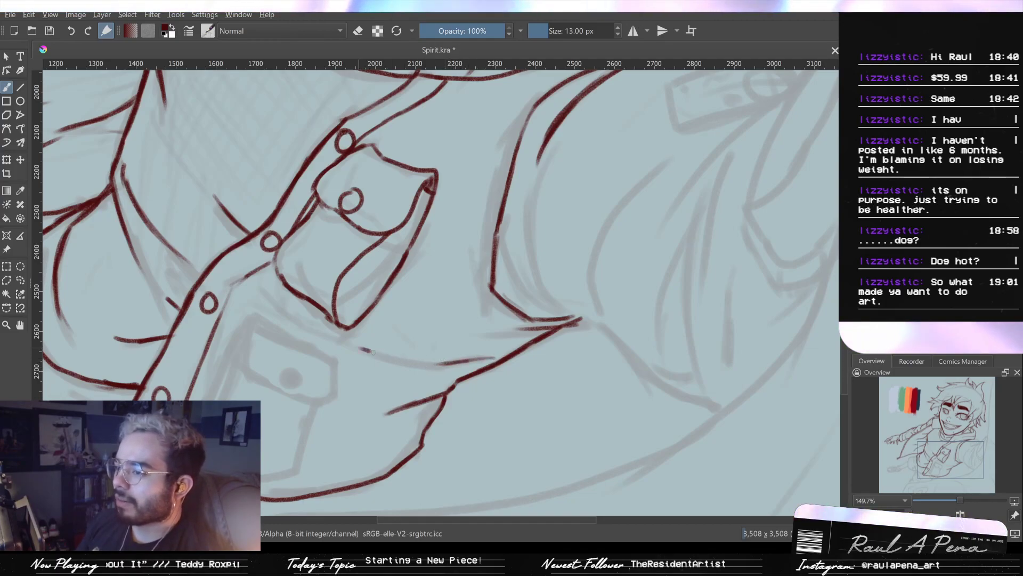
drag(421, 364, 476, 359)
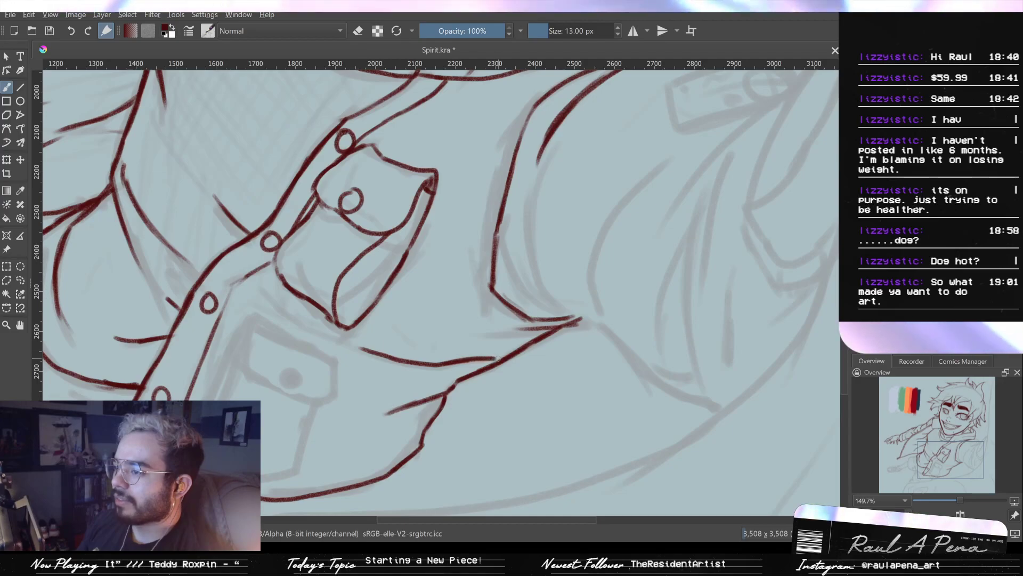
drag(398, 361, 496, 404)
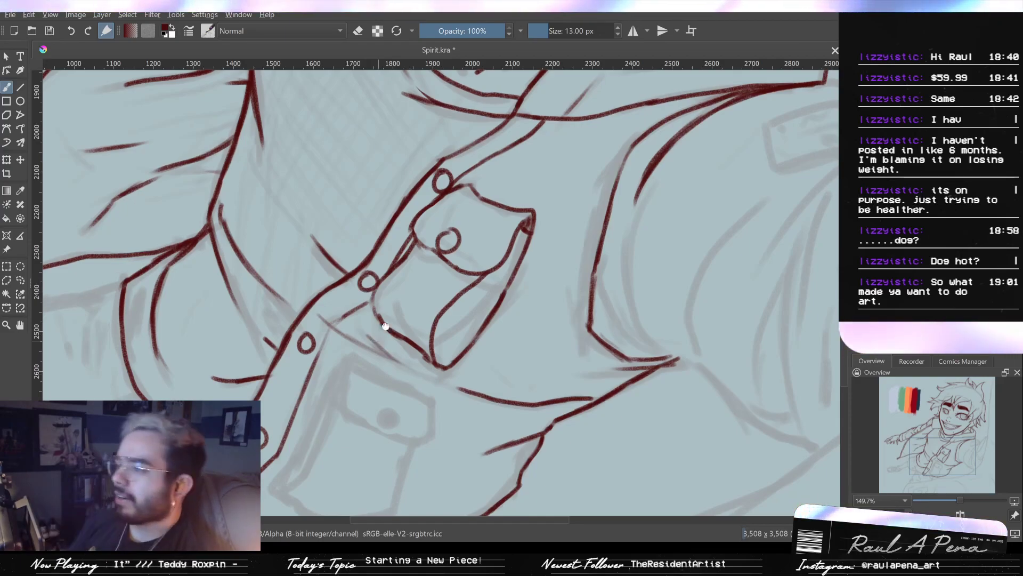
drag(380, 333, 422, 210)
mouse_move(392, 242)
mouse_down()
mouse_move(381, 276)
mouse_move(403, 293)
mouse_up()
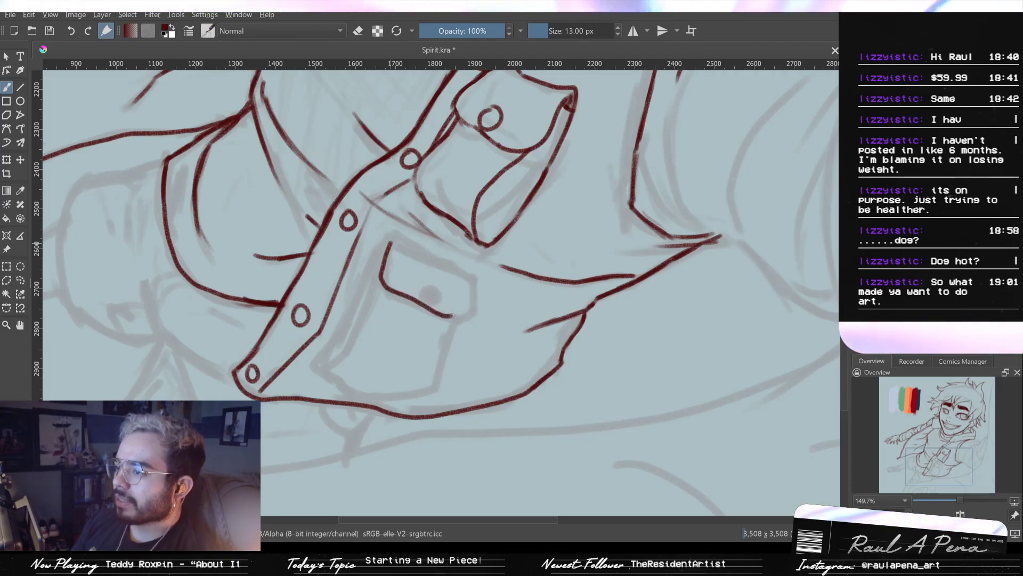
drag(470, 314, 468, 279)
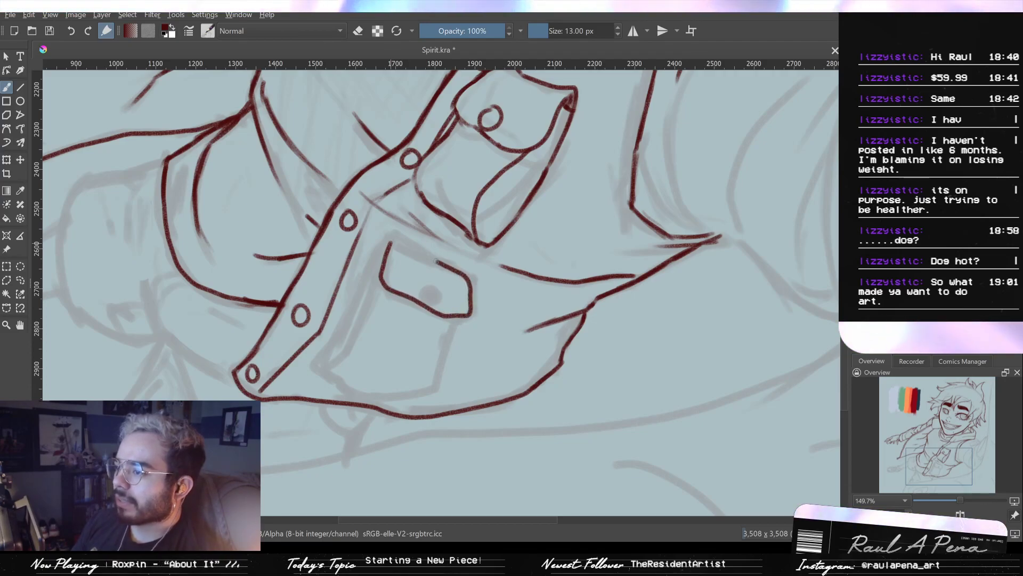
key(ctrl+z)
key(ctrl+z)
key(ctrl+z)
key(ctrl+z)
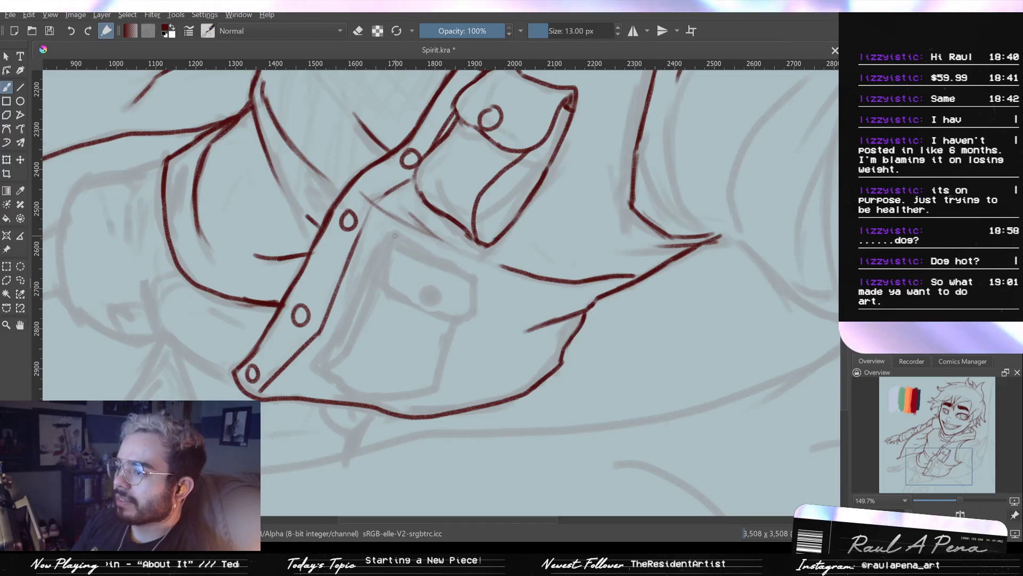
key(ctrl+z)
Ink the lower pocket's flap with a rounded placket-side edge, slanted top edge and short far side, and add its small round button
drag(389, 238, 371, 268)
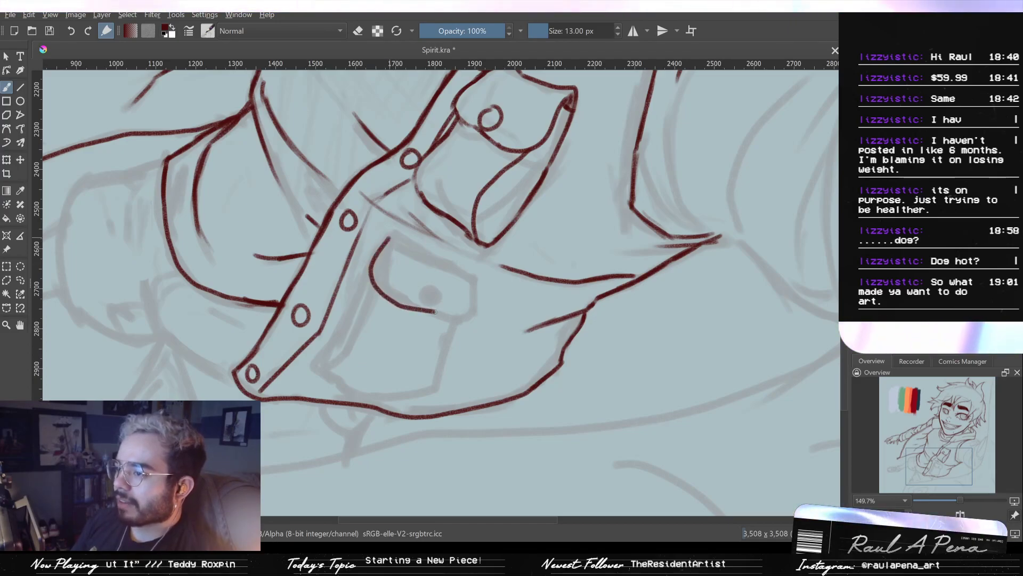
drag(432, 256, 467, 275)
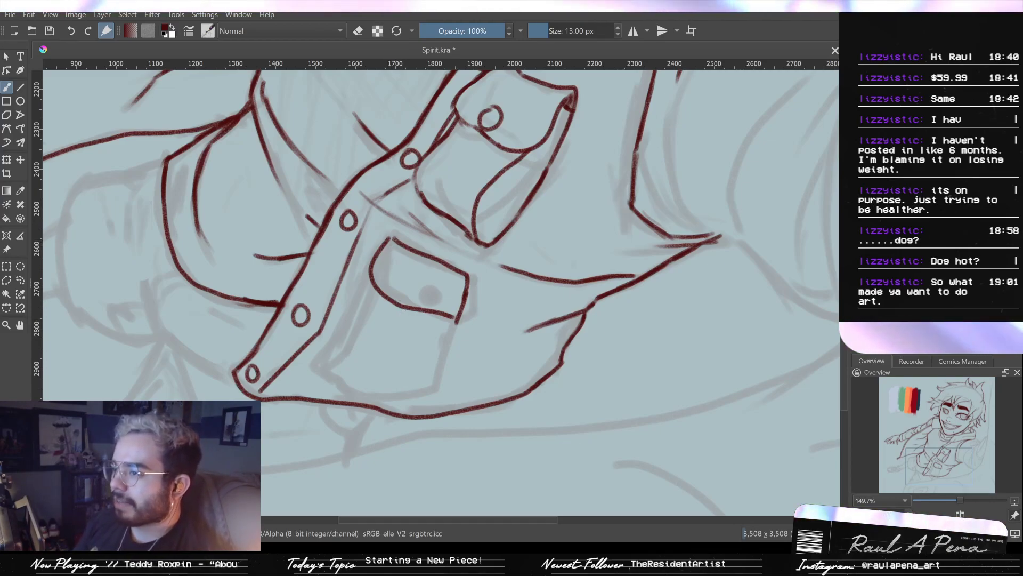
drag(404, 283, 401, 284)
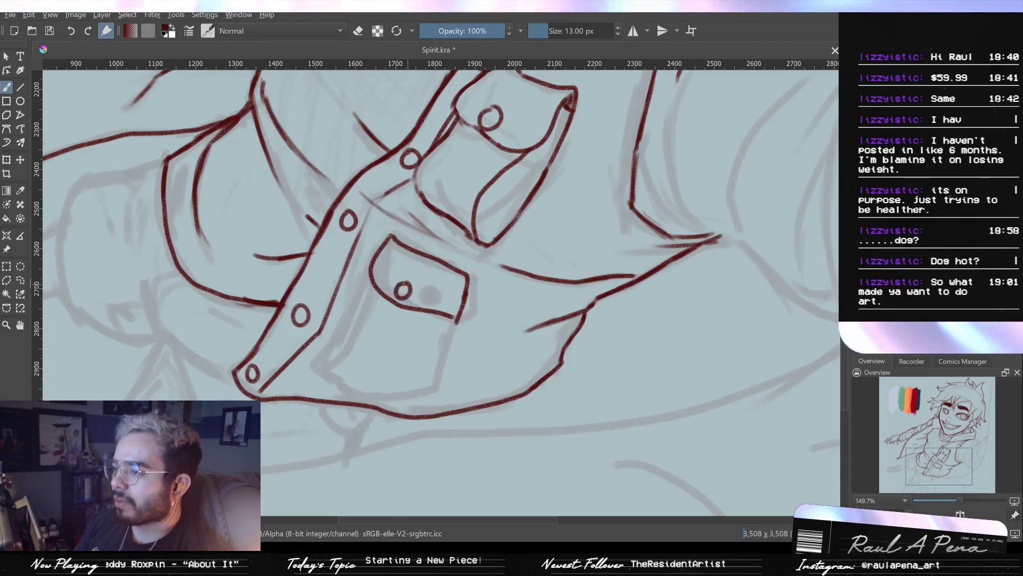
Ink the lower pocket's body beneath the flap with its slanted placket side, curved bottom edge and far side
drag(415, 292, 382, 384)
drag(393, 325, 399, 230)
drag(450, 188, 407, 267)
drag(412, 226, 404, 249)
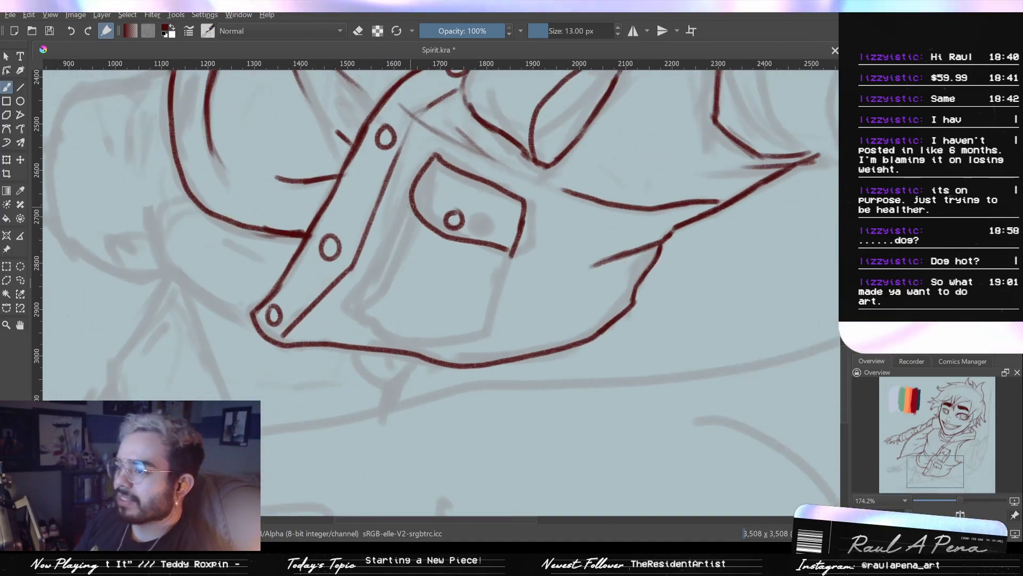
mouse_move(411, 208)
mouse_down()
mouse_move(358, 303)
mouse_move(393, 337)
mouse_move(385, 332)
mouse_move(416, 317)
mouse_move(384, 328)
mouse_move(424, 349)
mouse_up()
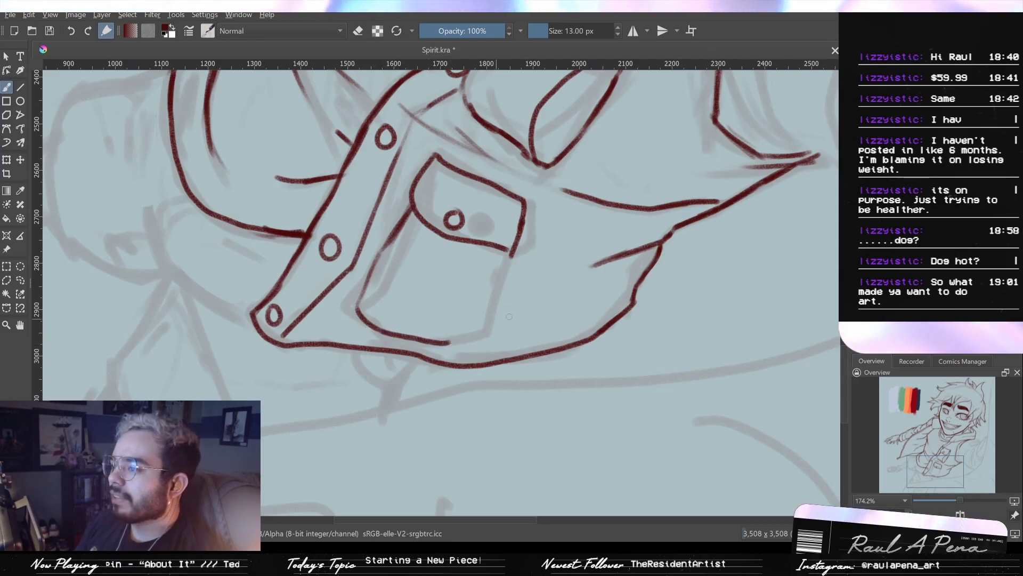
drag(509, 253, 498, 293)
key(ctrl+z)
drag(507, 254, 496, 293)
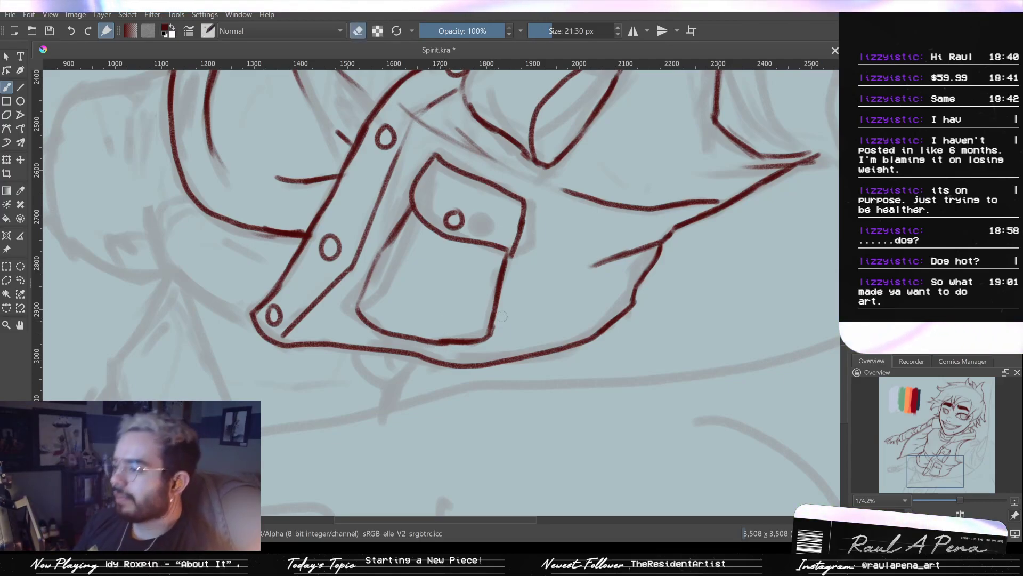
key(e)
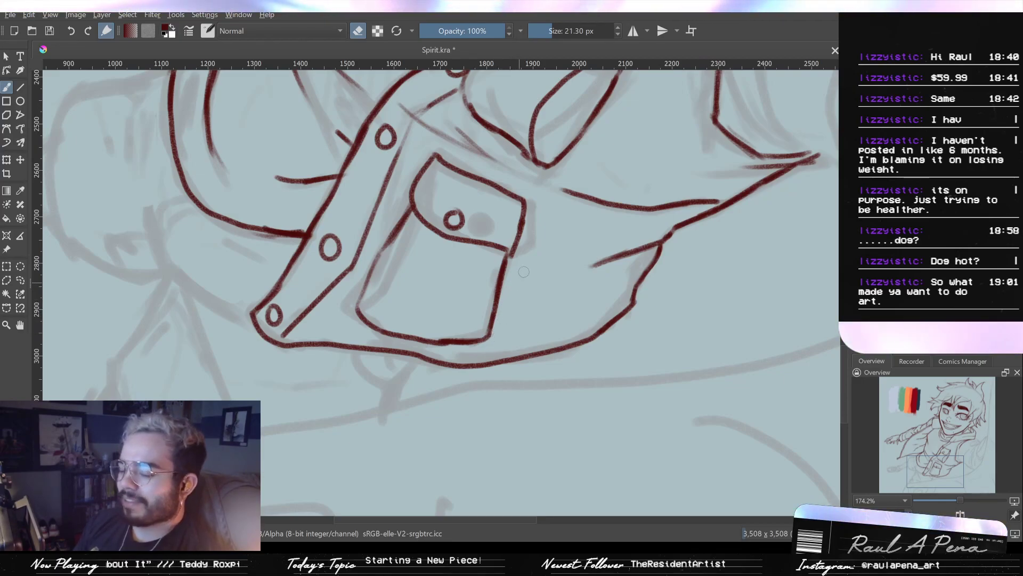
key(e)
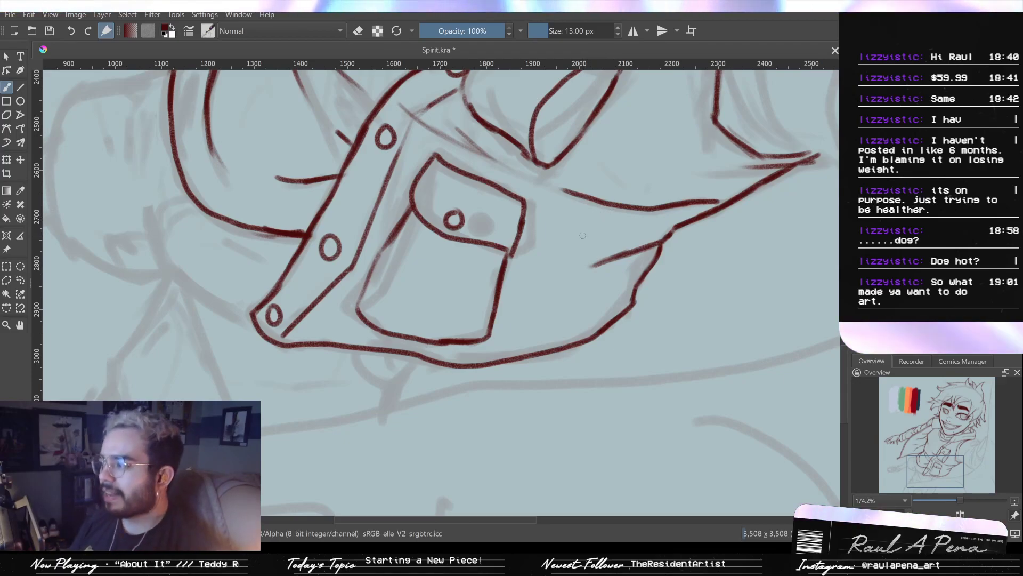
Thin and straighten the lower pocket's placket-side line with the eraser, sharpening its lower corner
drag(587, 200, 564, 198)
drag(487, 210, 552, 254)
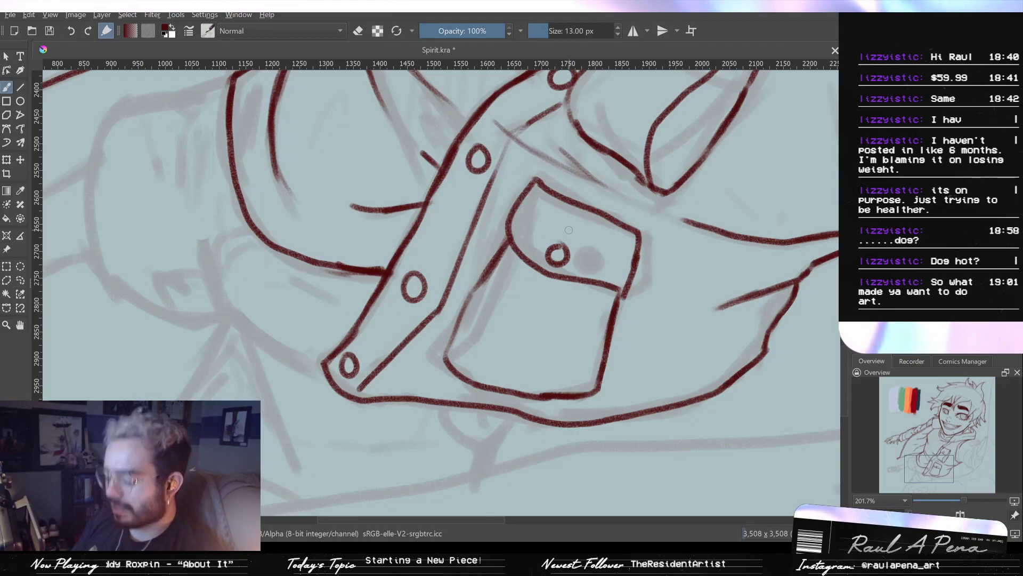
key(e)
mouse_move(493, 265)
mouse_down()
mouse_move(496, 235)
mouse_move(515, 290)
mouse_move(488, 300)
mouse_move(452, 337)
mouse_up()
drag(508, 228, 469, 319)
drag(471, 307, 449, 351)
drag(464, 324, 457, 339)
key(ctrl+z)
key(ctrl+z)
key(ctrl+z)
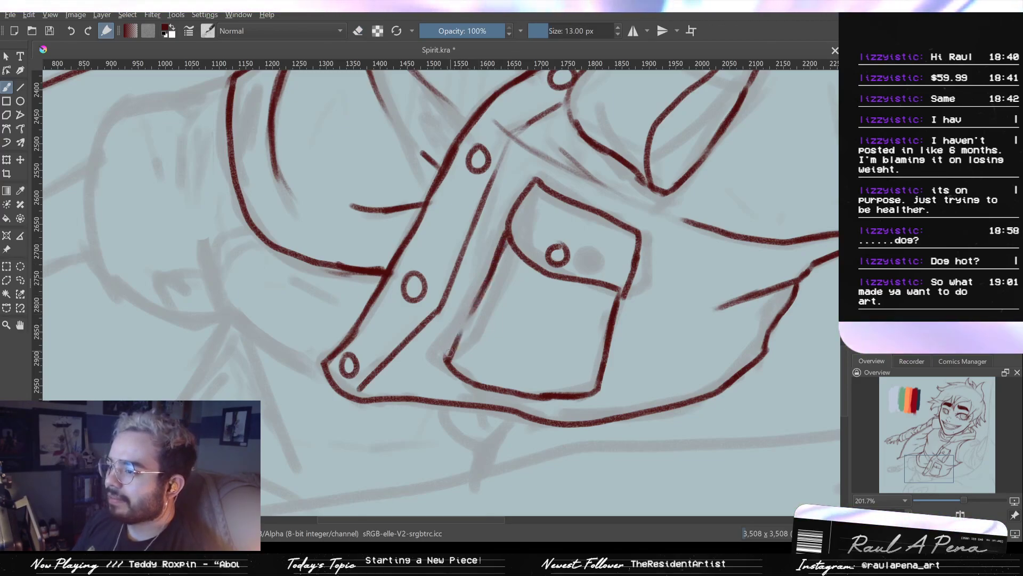
drag(480, 303, 449, 356)
key(ctrl+z)
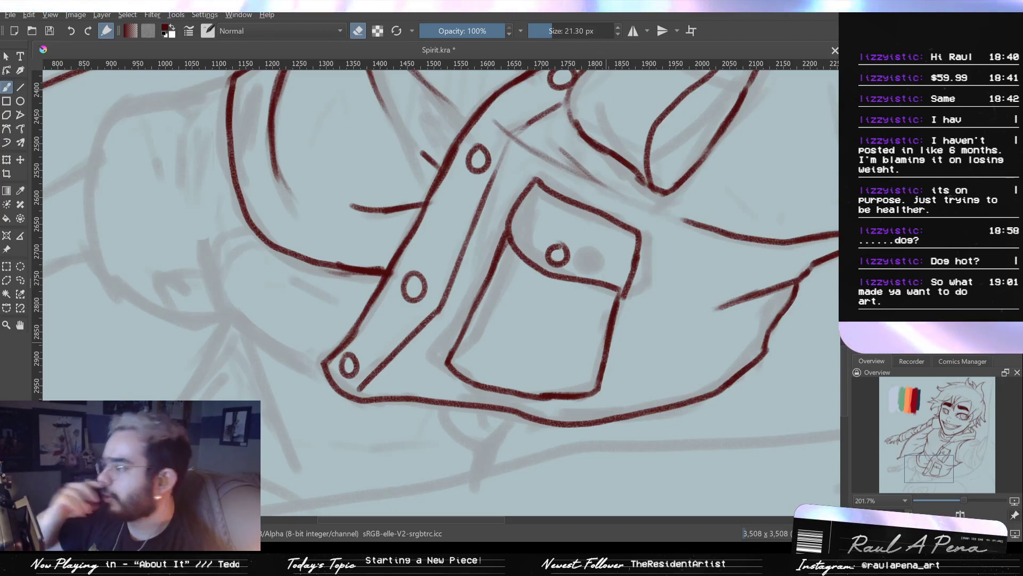
Erase the upper end of the lower pocket's placket-side line and re-ink it so it meets the flap
key(e)
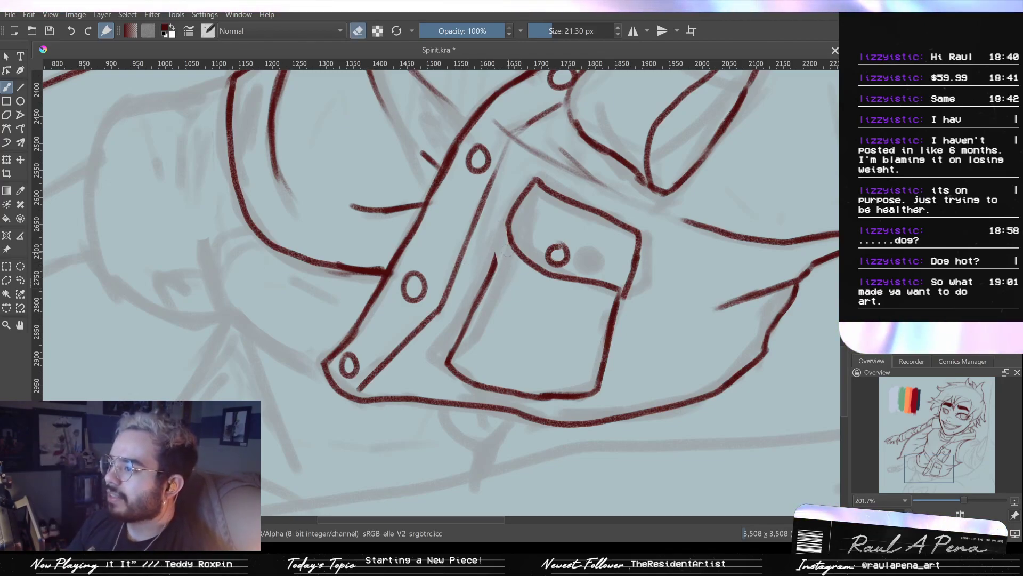
key(e)
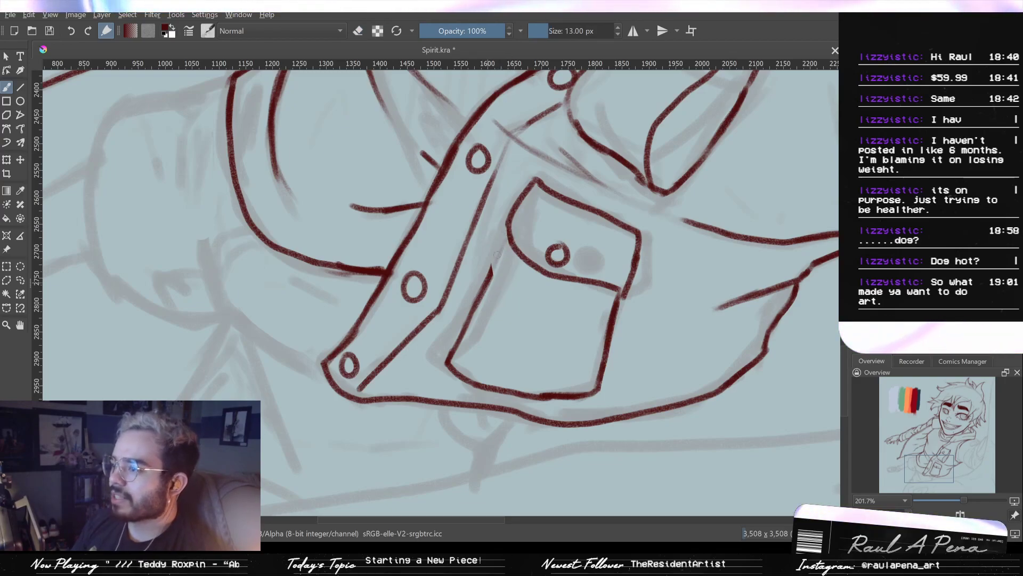
drag(490, 274, 510, 235)
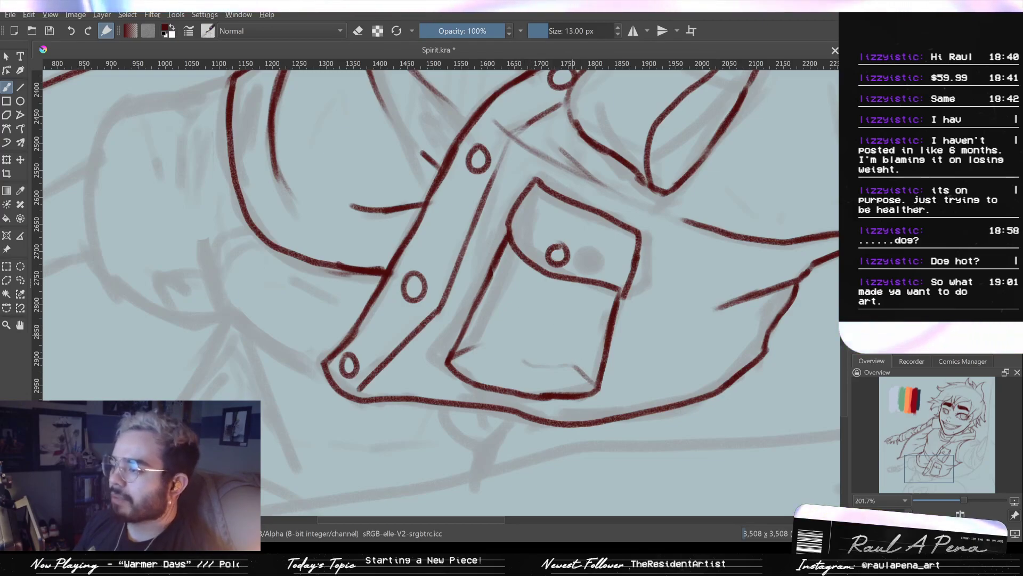
Erase the faint crease marks inside the bottom of the lower pocket
drag(567, 283, 564, 290)
key(e)
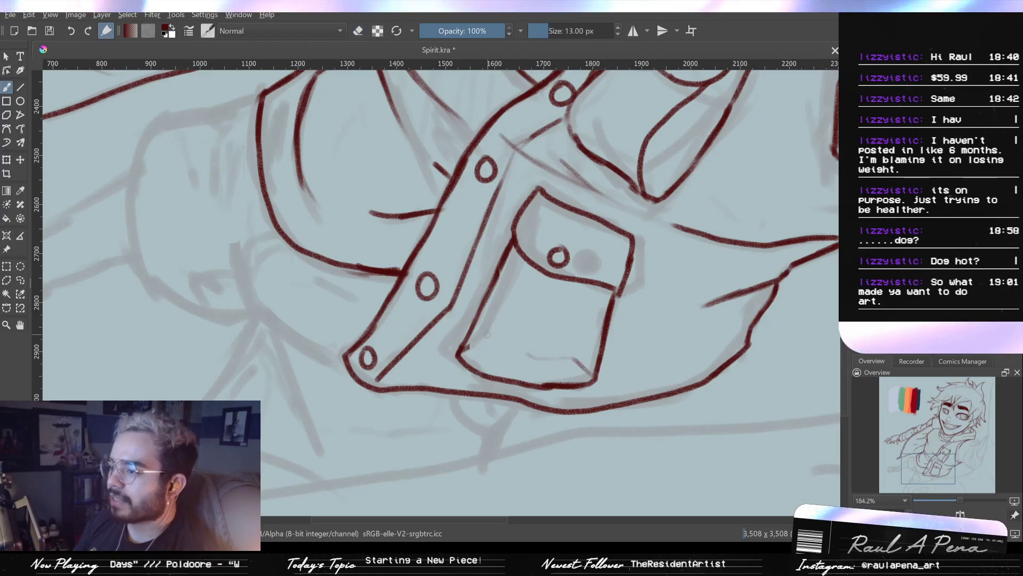
drag(528, 352, 582, 365)
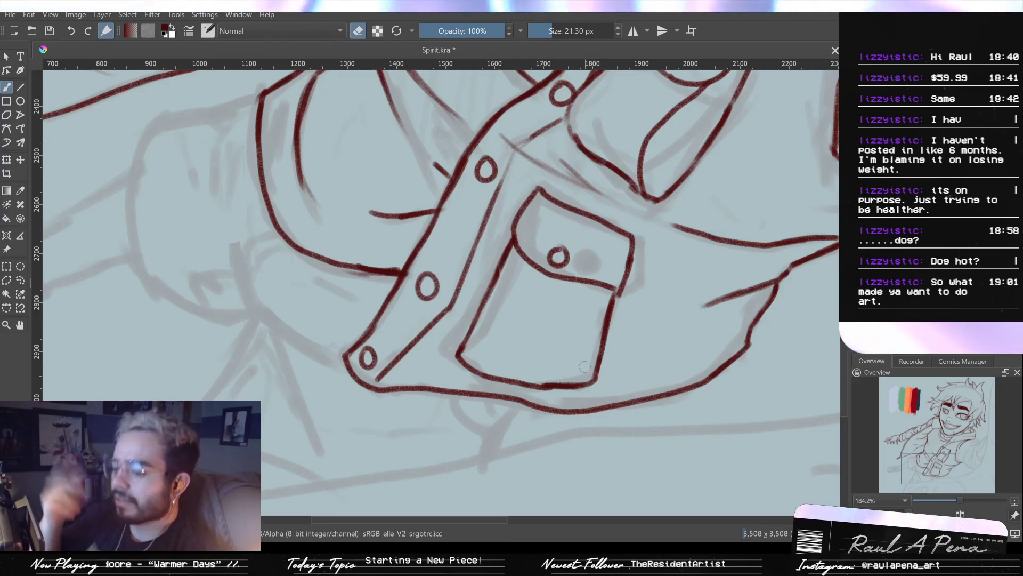
Clean up the flap's far lower corner where it overlaps the side of the lower pocket, using the eraser and brush
drag(577, 246, 543, 289)
drag(552, 288, 576, 273)
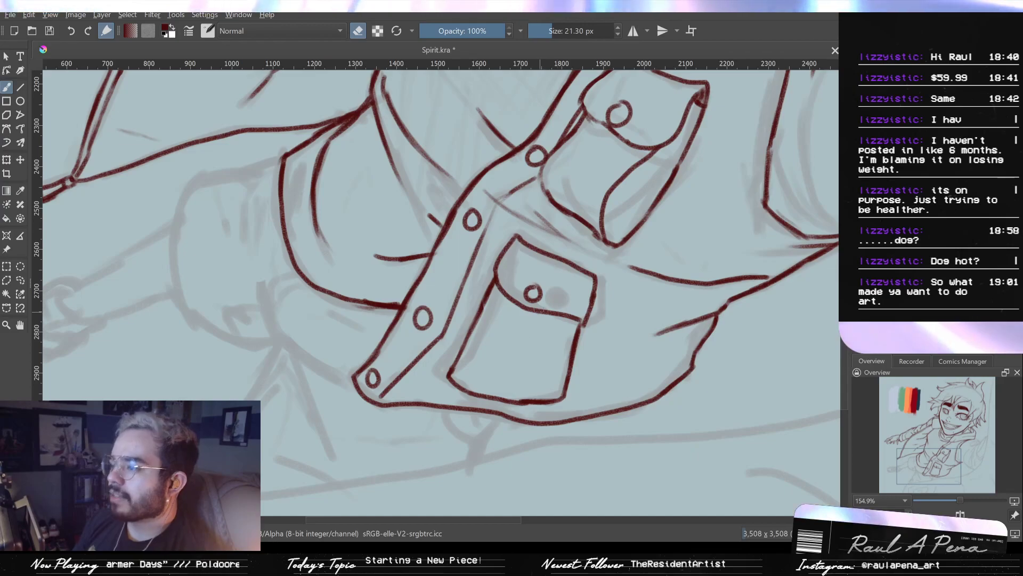
key(e)
drag(497, 301, 496, 257)
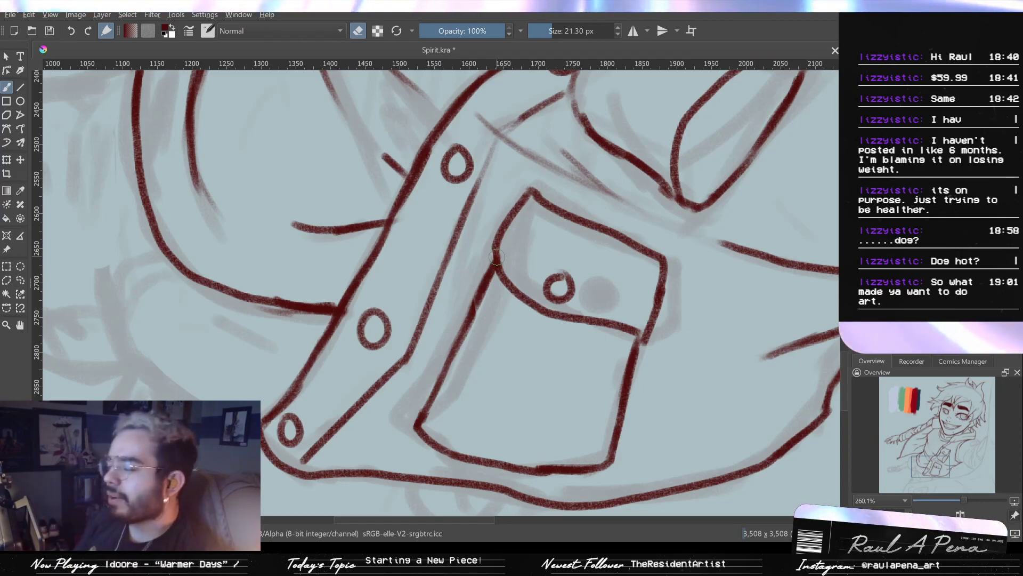
mouse_move(553, 356)
mouse_down()
mouse_move(544, 372)
mouse_move(551, 368)
mouse_up()
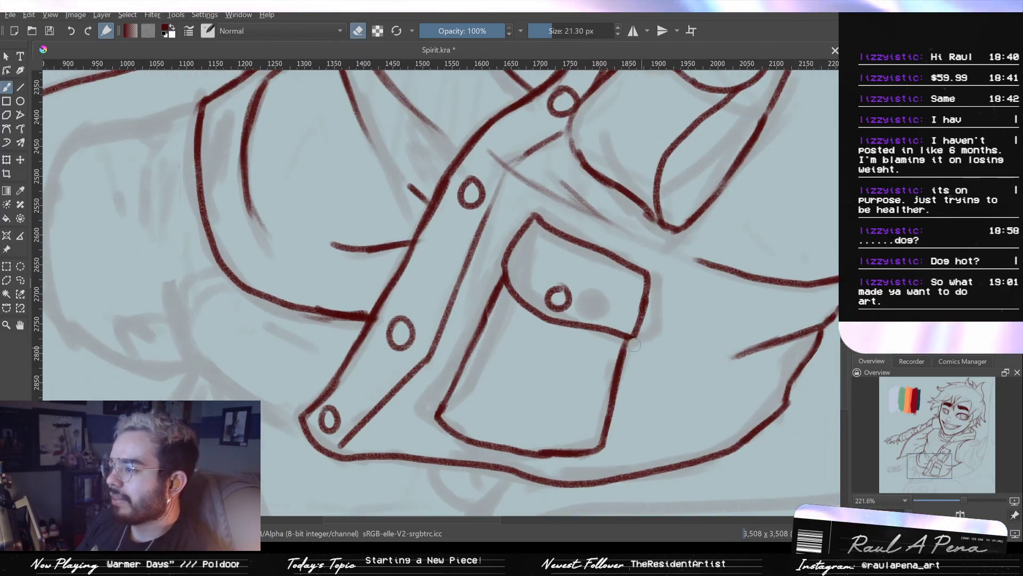
key(e)
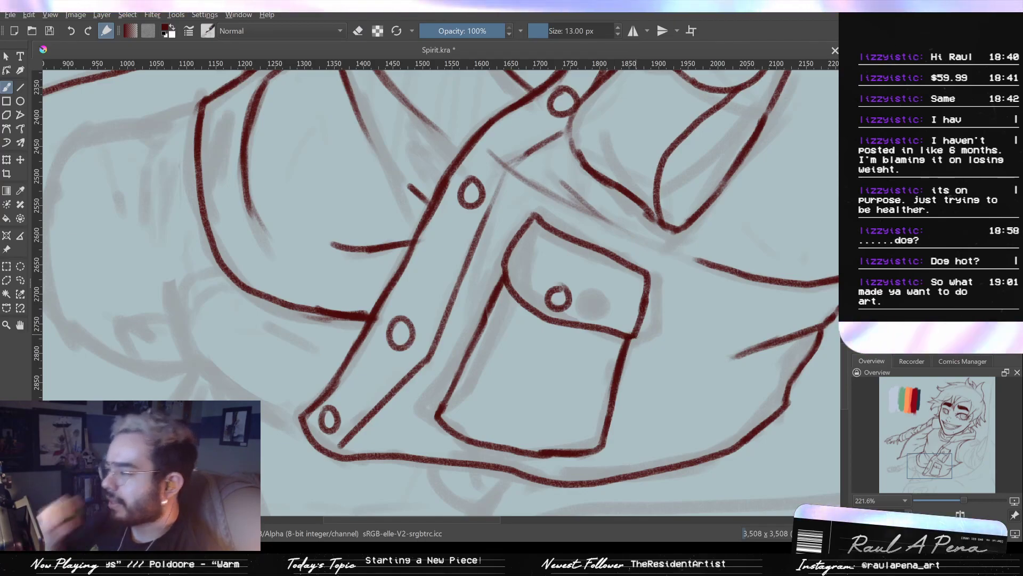
Try to ink two long fold lines running from beneath the lower pocket's flap down to its bottom edge
scroll(463, 384, down, 4)
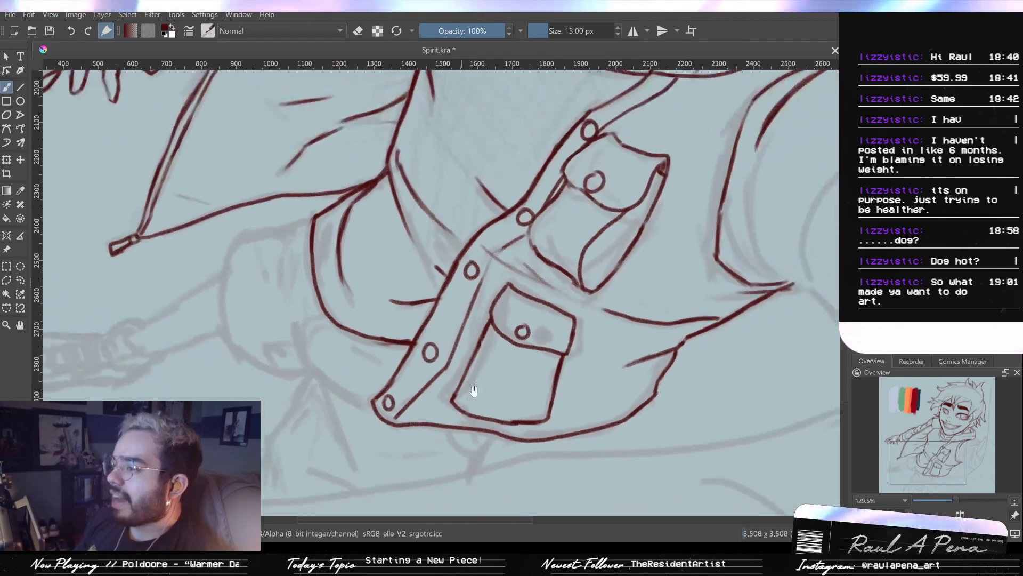
scroll(471, 398, up, 3)
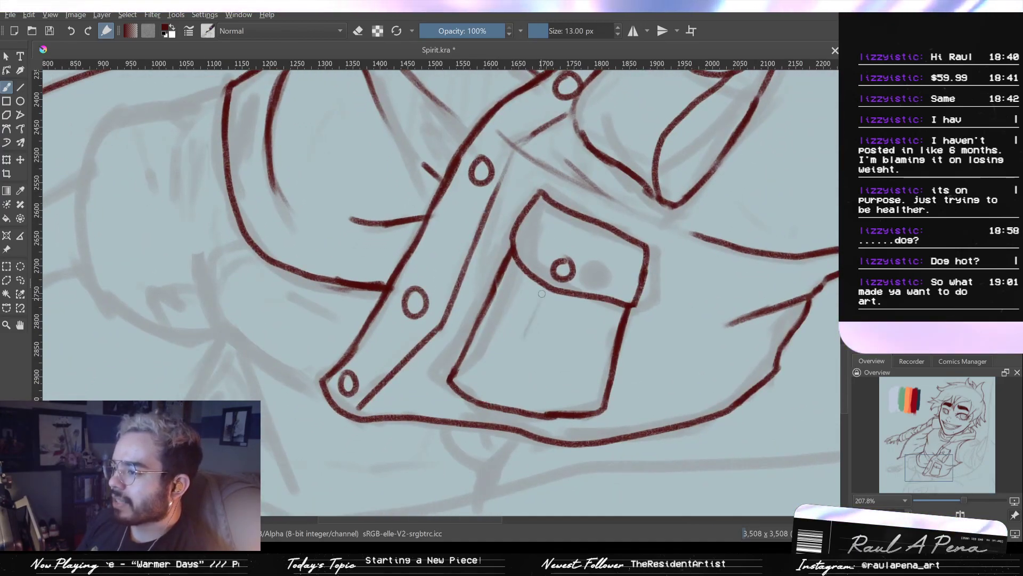
drag(536, 297, 513, 352)
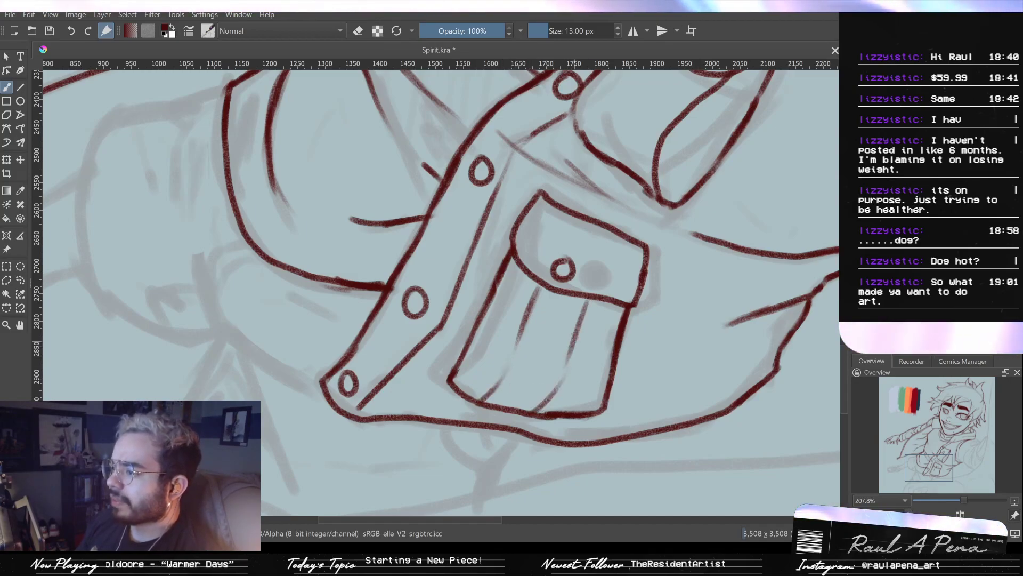
drag(576, 315, 562, 387)
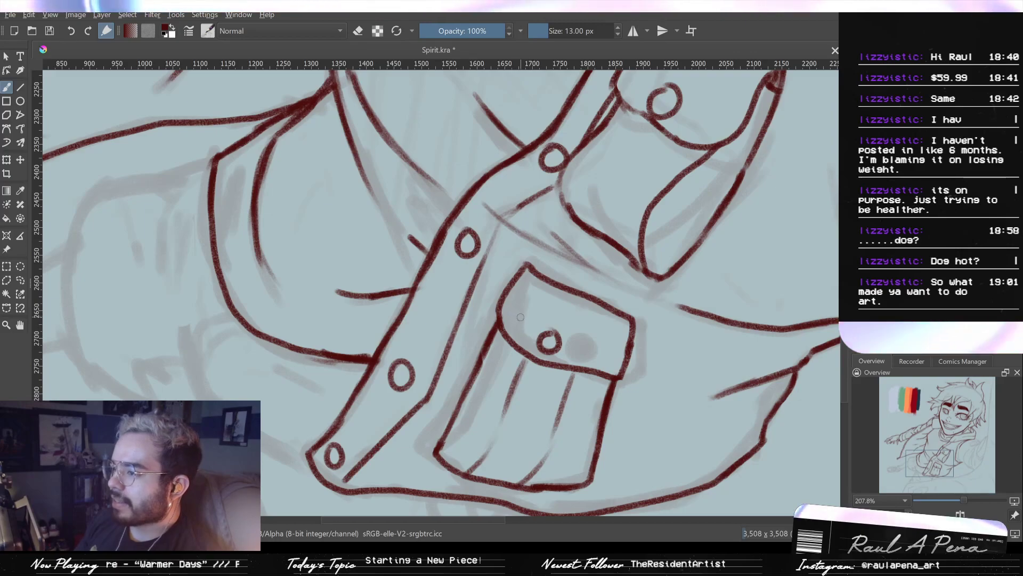
drag(527, 313, 527, 368)
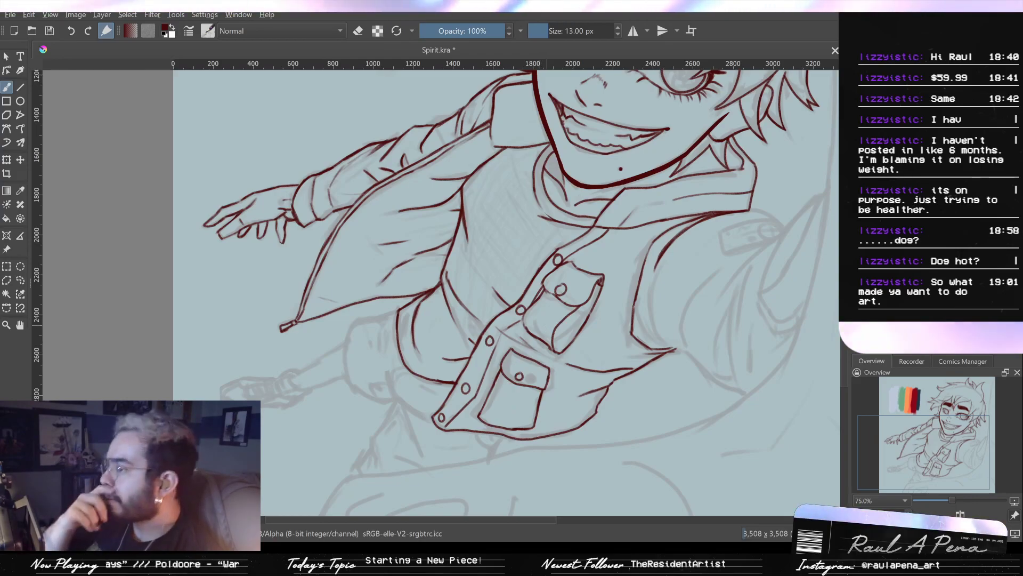
drag(509, 385, 541, 366)
drag(518, 413, 647, 332)
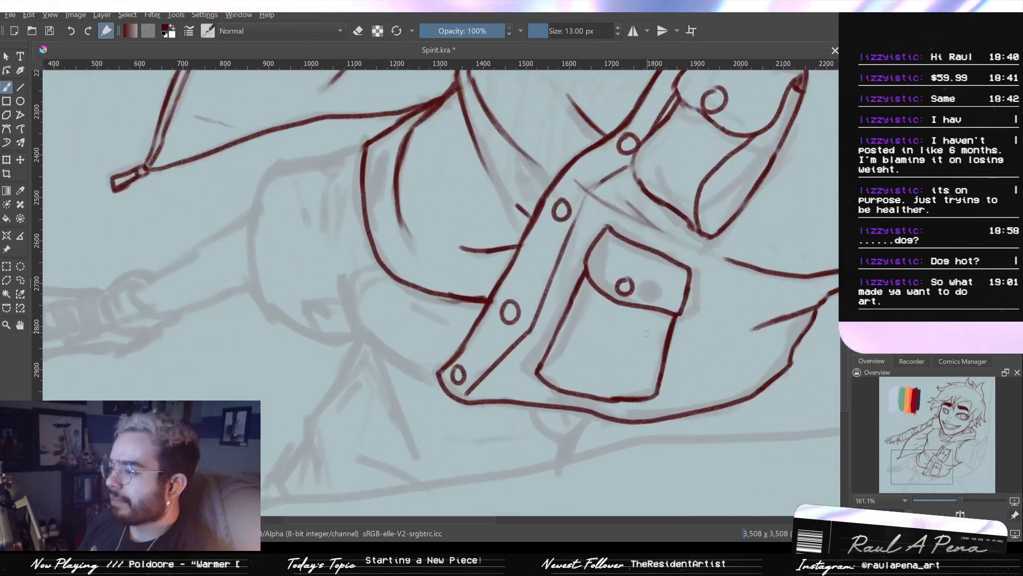
Try to ink the curved outer edge of the swirled ground shape beneath the figure
drag(606, 361, 519, 402)
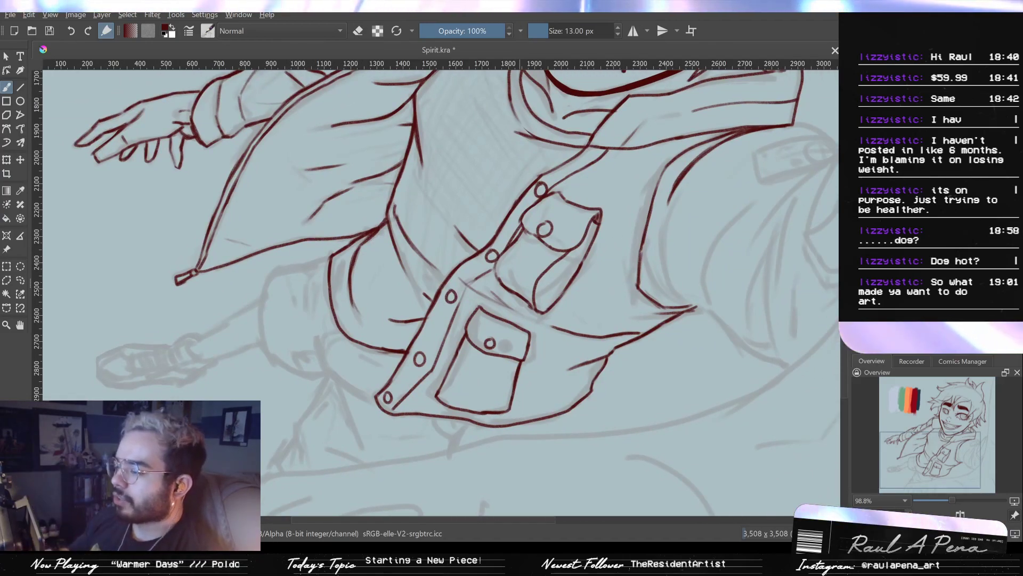
drag(574, 296, 545, 390)
mouse_move(467, 399)
mouse_down()
mouse_move(501, 351)
mouse_move(442, 378)
mouse_move(432, 342)
mouse_up()
drag(442, 307, 385, 394)
key(ctrl+z)
mouse_move(416, 345)
mouse_down()
mouse_move(421, 314)
mouse_move(385, 389)
mouse_up()
key(ctrl+z)
drag(450, 289, 390, 366)
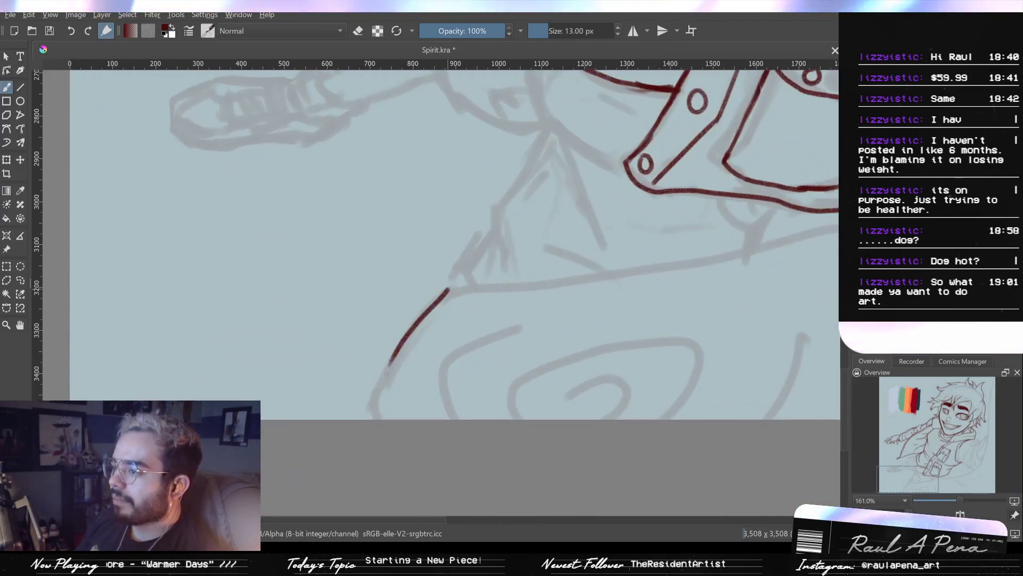
key(ctrl+z)
mouse_move(430, 323)
mouse_down()
mouse_move(414, 363)
mouse_move(366, 341)
mouse_up()
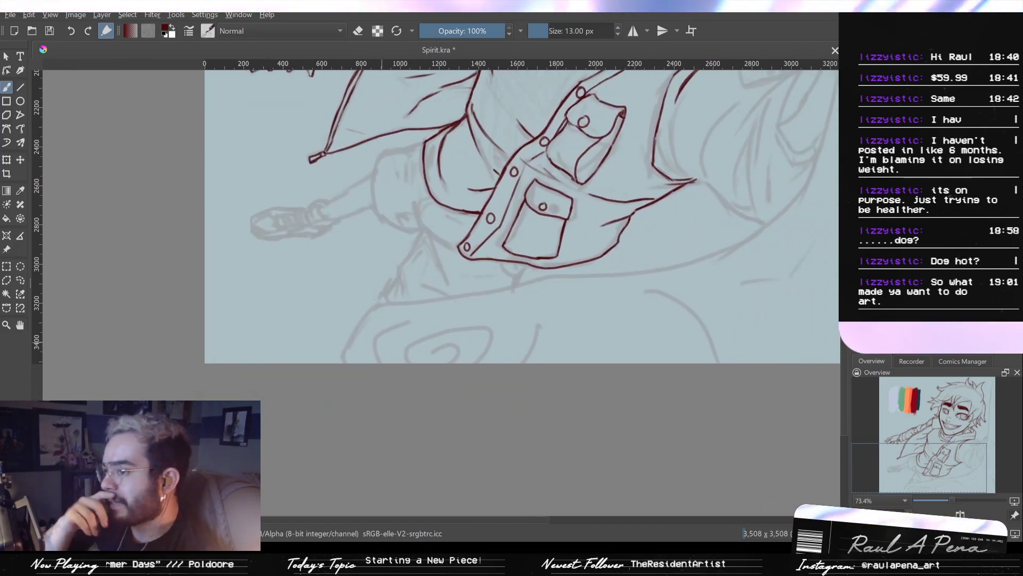
Ink the small pointed form peeking out below the jacket hem, under the lower pocket
mouse_move(494, 355)
mouse_down()
mouse_move(444, 346)
mouse_move(379, 433)
mouse_move(507, 366)
mouse_up()
mouse_move(417, 348)
mouse_down()
mouse_move(432, 322)
mouse_move(400, 361)
mouse_up()
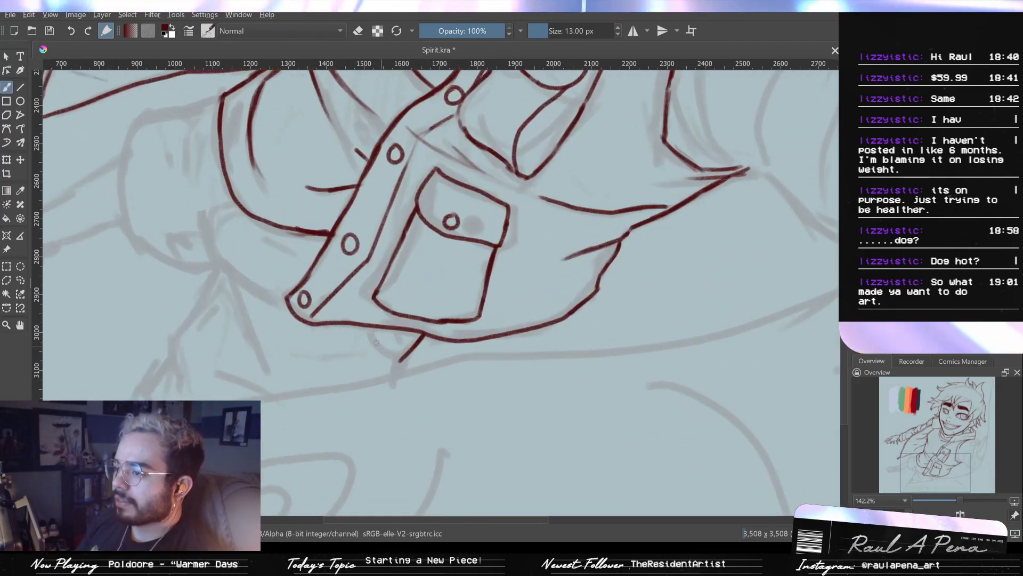
drag(372, 327, 377, 346)
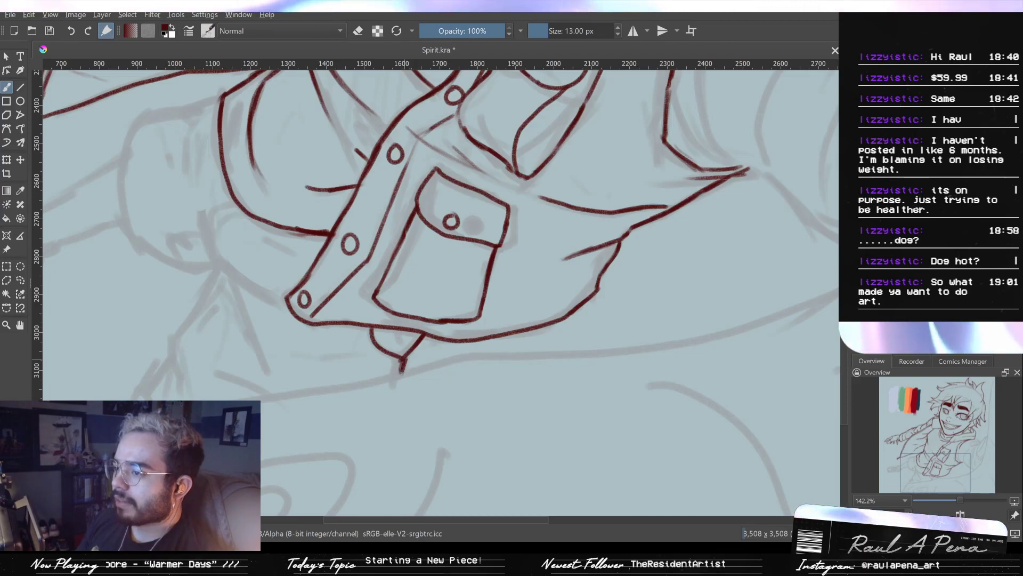
Ink the thigh line running under the jacket to its lower corner, plus two crease lines fanning downward from it
drag(291, 318, 447, 339)
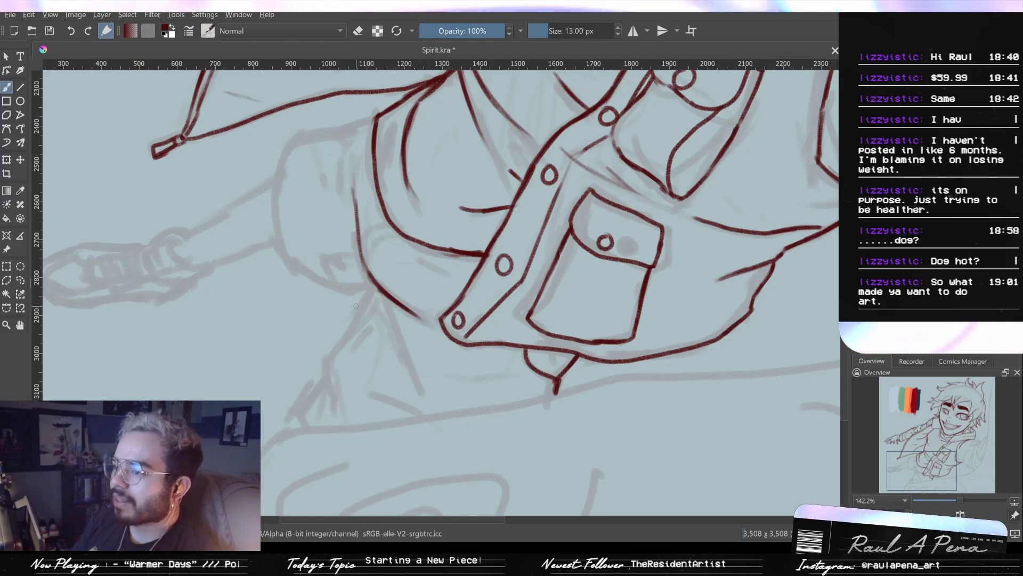
drag(382, 318, 369, 293)
drag(356, 242, 405, 363)
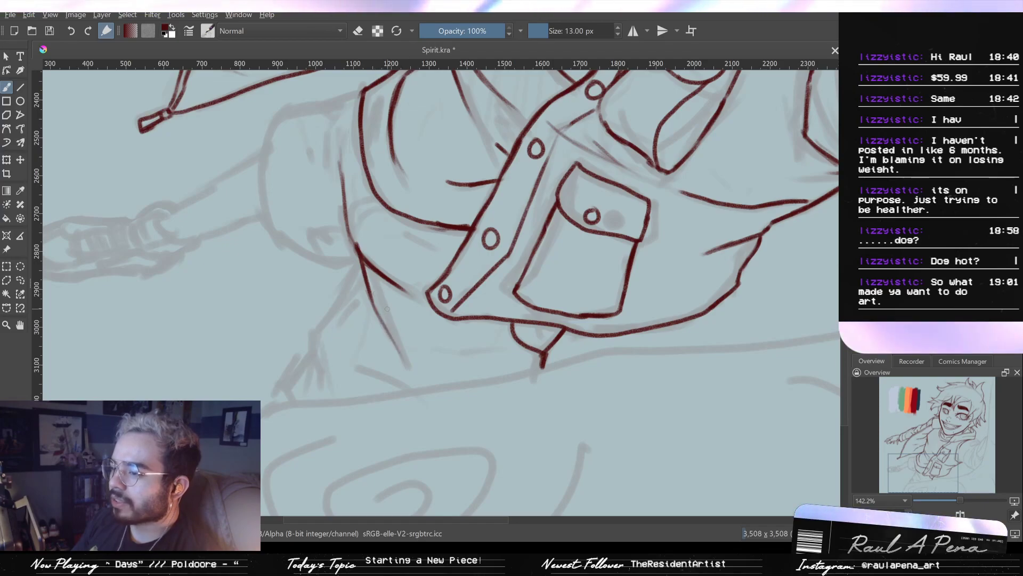
drag(377, 270, 405, 337)
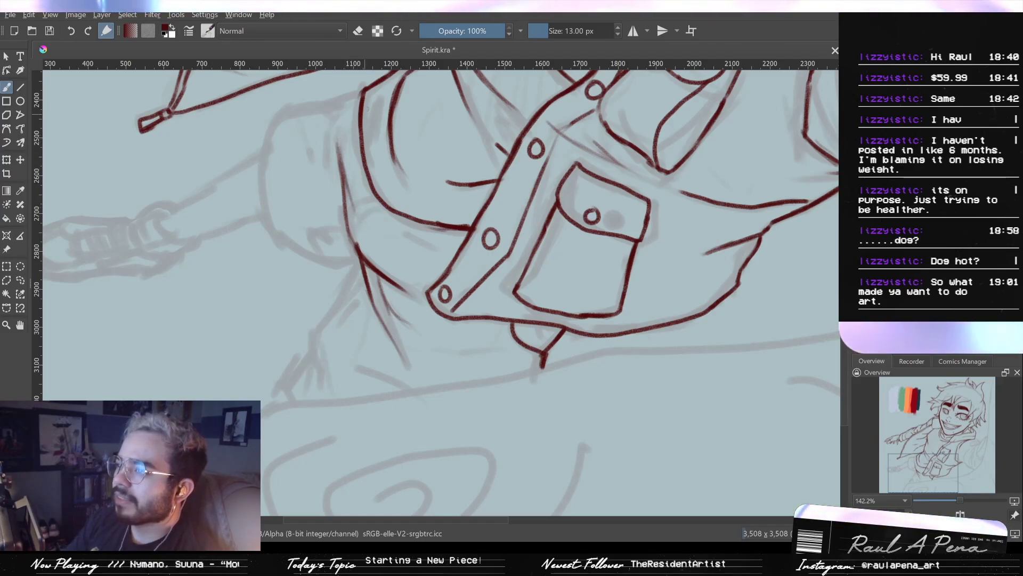
Ink the top edge and rounded outline of the bent knee with its inner creases, cleaning stray marks with the eraser
mouse_move(340, 94)
mouse_down()
mouse_move(390, 123)
mouse_move(365, 126)
mouse_move(354, 162)
mouse_up()
key(ctrl+z)
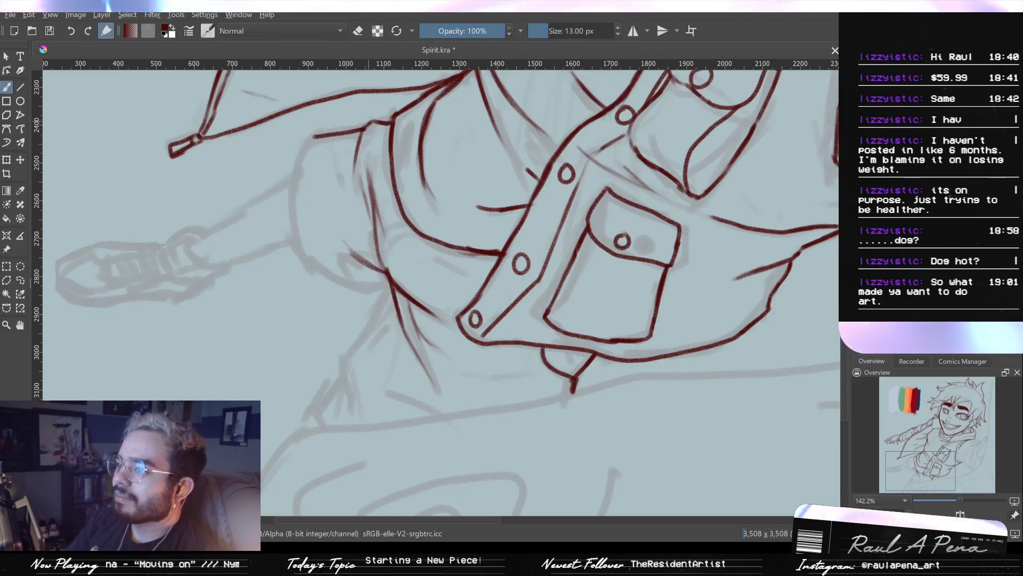
key(e)
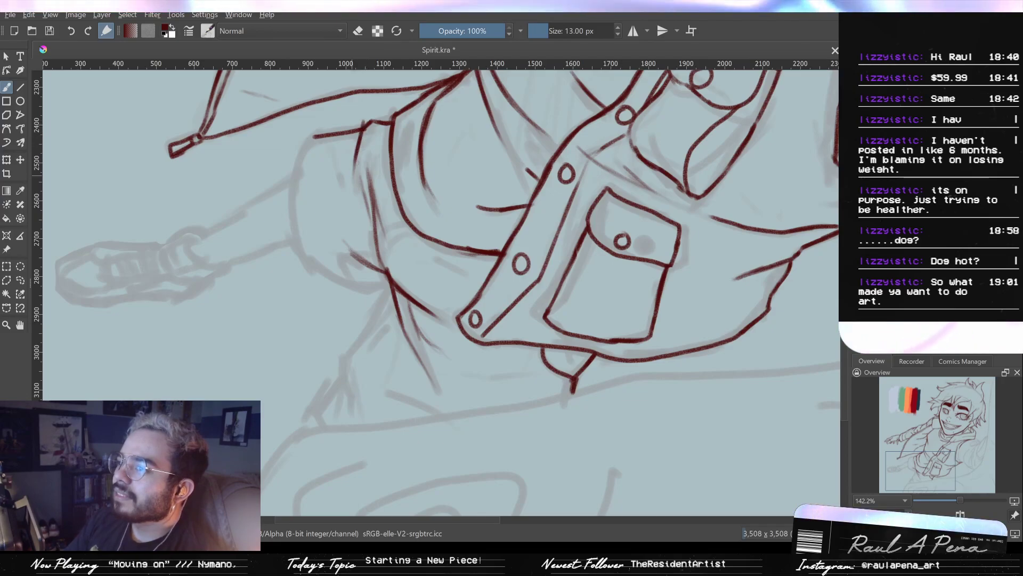
key(e)
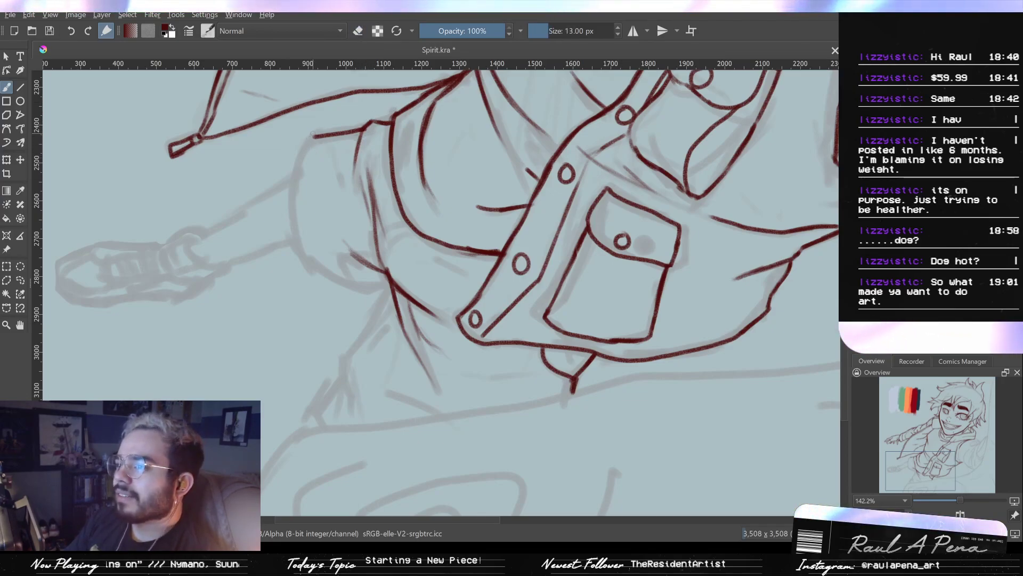
mouse_move(316, 136)
mouse_down()
mouse_move(293, 191)
mouse_move(305, 254)
mouse_move(320, 272)
mouse_move(349, 288)
mouse_move(487, 305)
mouse_move(512, 292)
mouse_up()
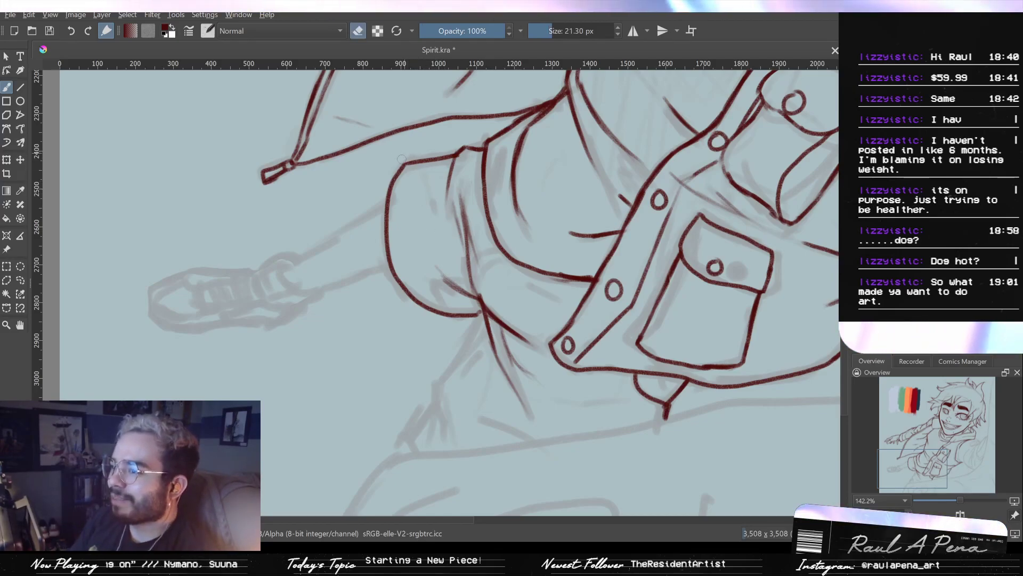
Ink the outer edge of the other leg from below the bent knee down to the ground, with a short fold near its lower end
drag(451, 260, 431, 193)
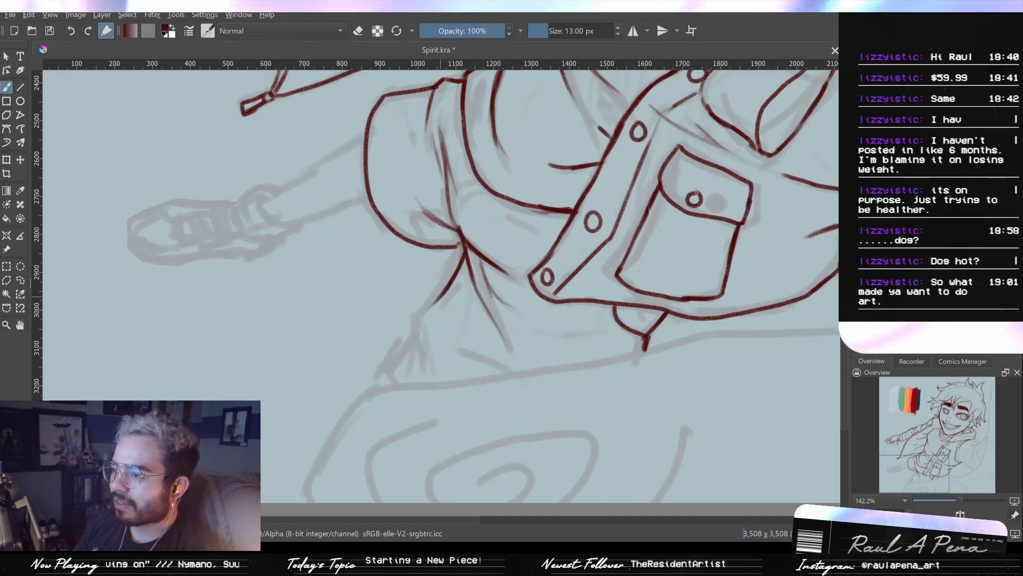
mouse_move(464, 254)
mouse_down()
mouse_move(415, 325)
mouse_move(415, 348)
mouse_up()
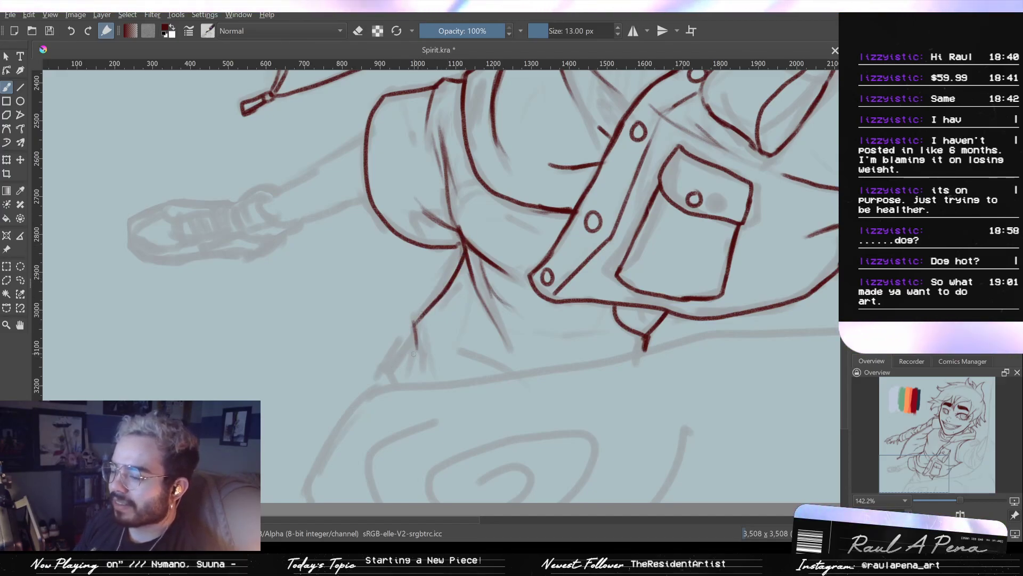
key(ctrl+z)
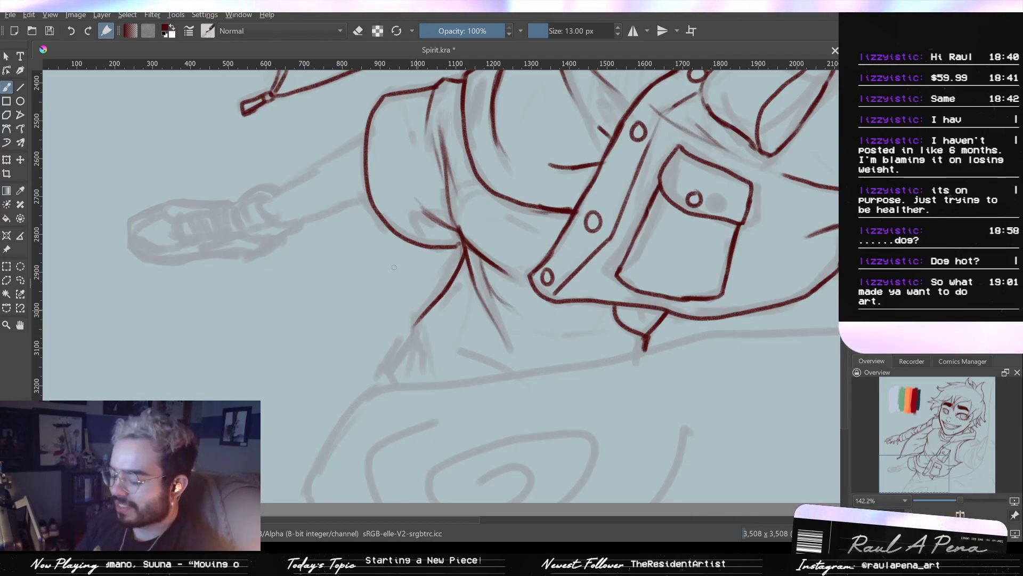
drag(414, 325, 412, 368)
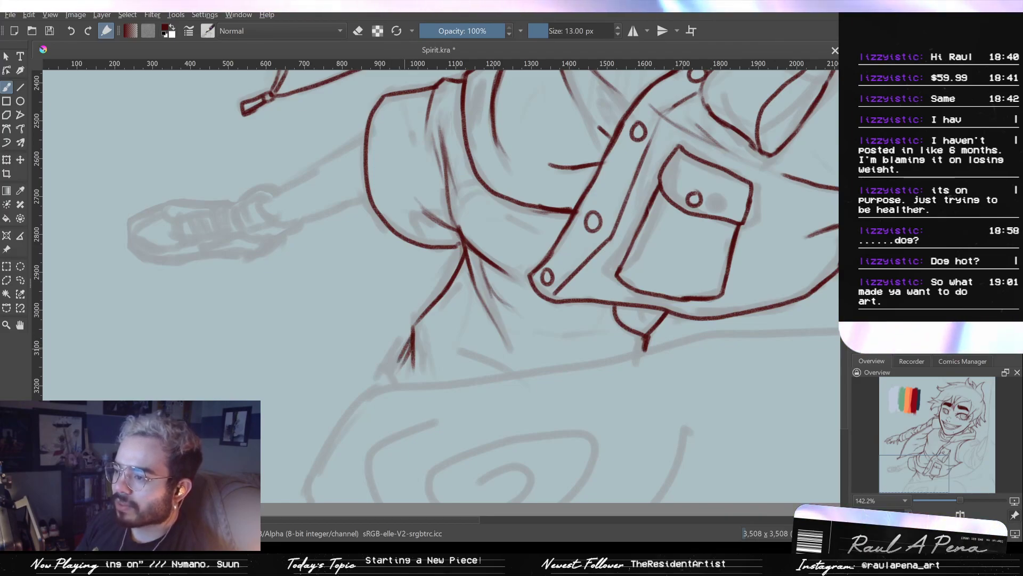
drag(394, 368, 390, 381)
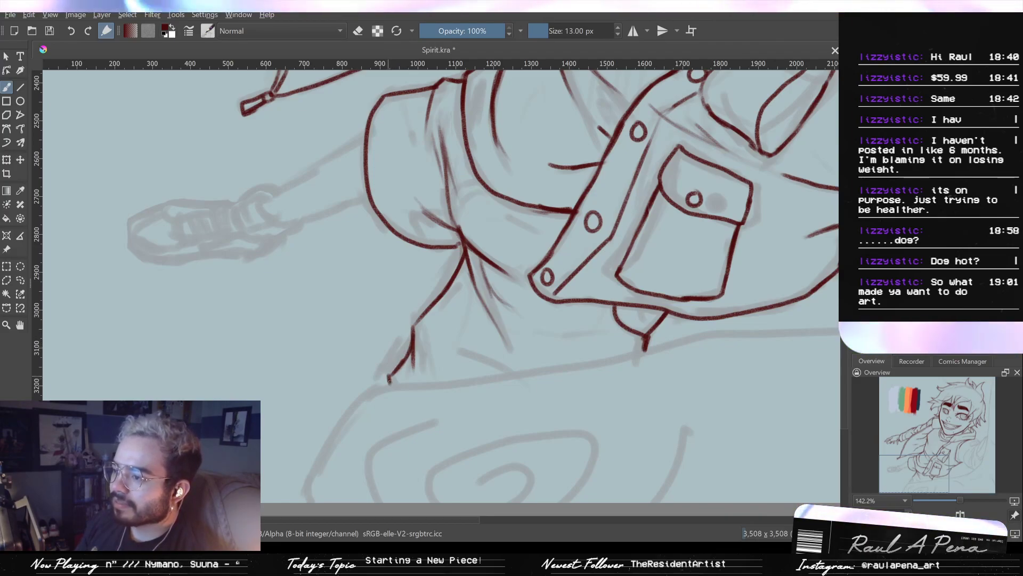
key(ctrl+z)
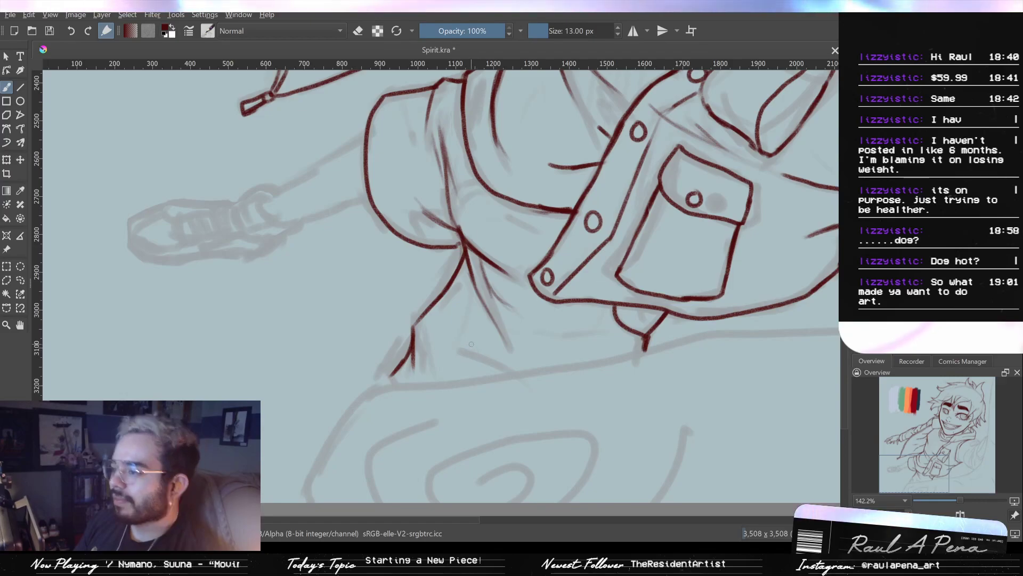
Ink a short crease inside the lower part of the leg, just above the ground line
drag(463, 341, 490, 366)
key(ctrl+z)
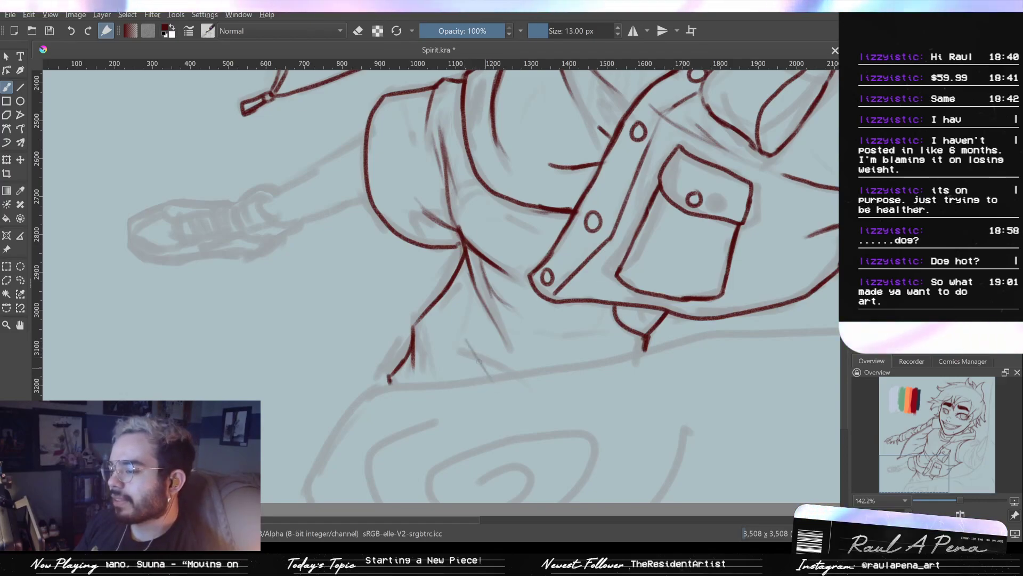
drag(459, 352, 498, 365)
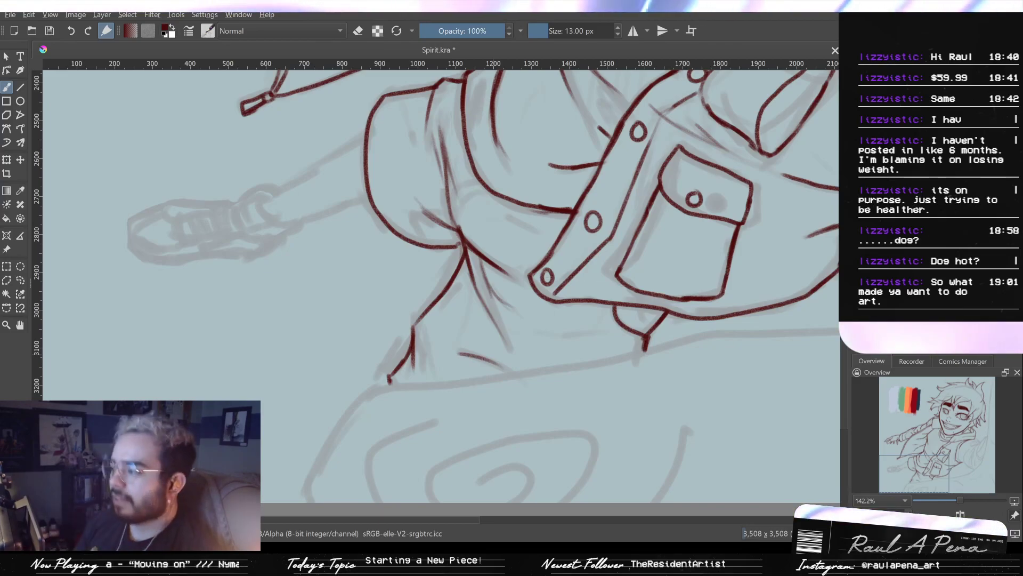
Try to ink the upper edge of the shin where it leaves the shoe
drag(339, 220, 403, 305)
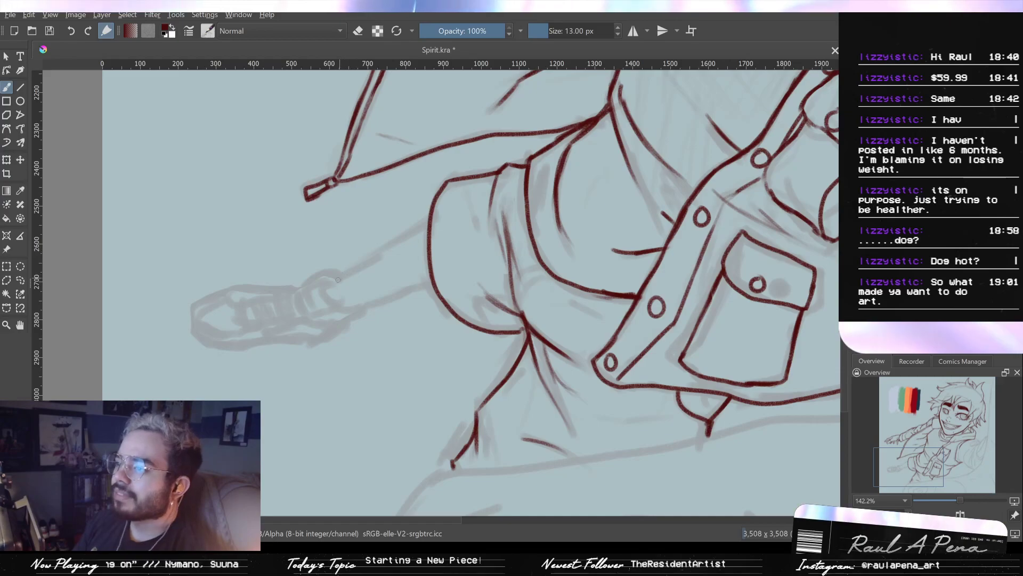
key(ctrl+z)
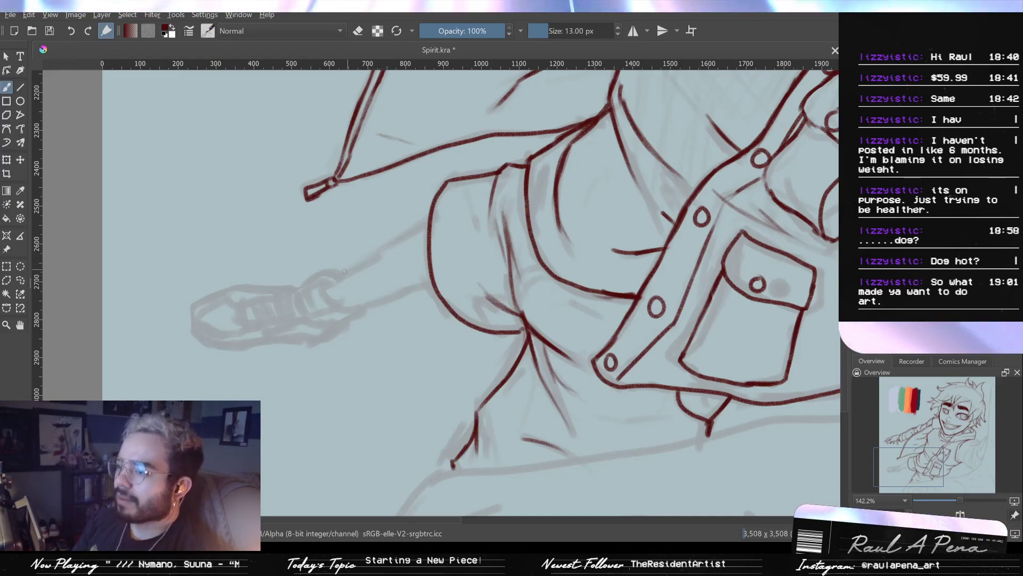
mouse_move(336, 281)
mouse_down()
mouse_move(395, 246)
mouse_move(384, 255)
mouse_up()
key(ctrl+z)
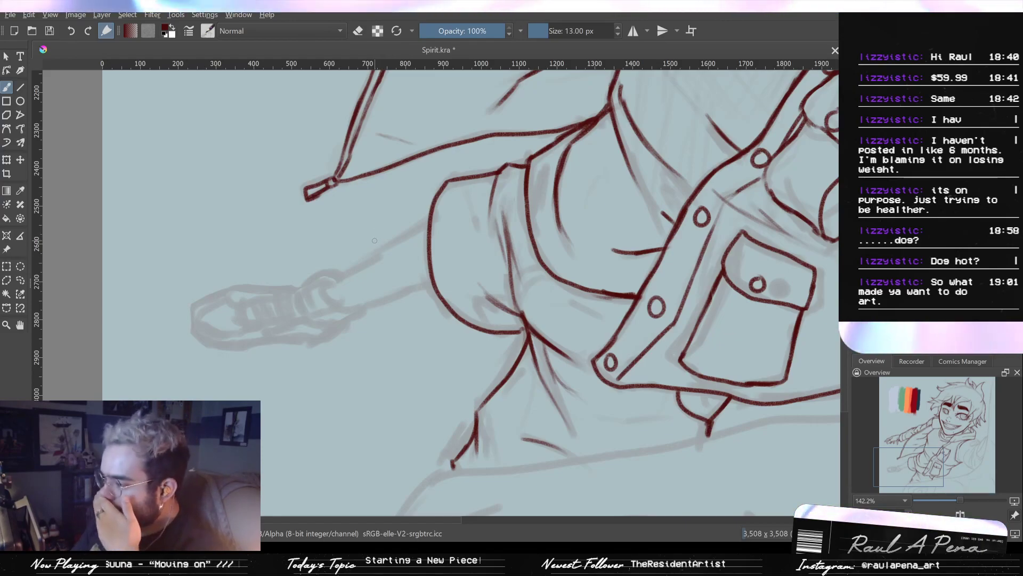
Ink the shoe's ankle opening with its double inner curve, outer collar and rounded upper rim
scroll(393, 254, up, 4)
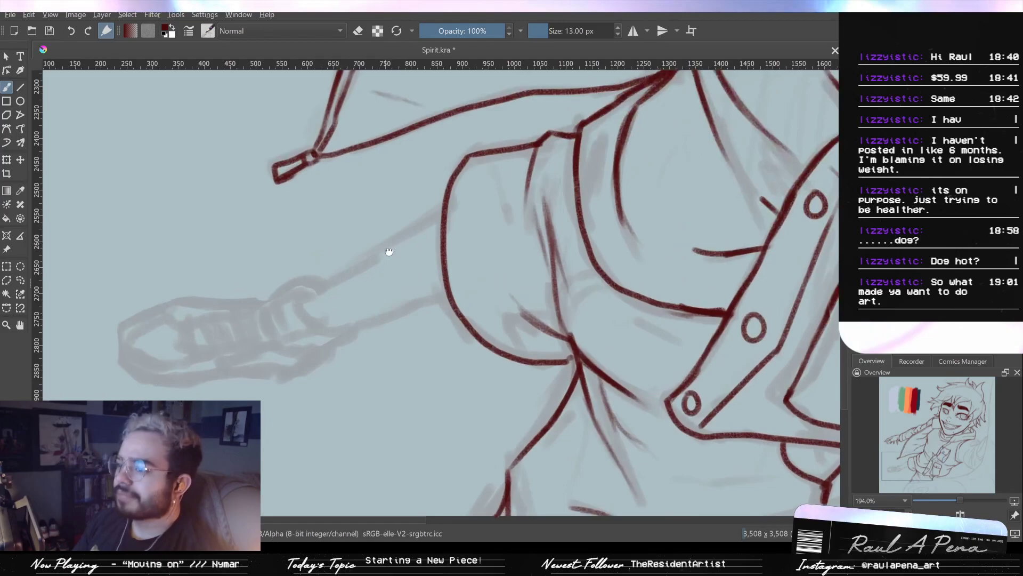
scroll(405, 289, down, 1)
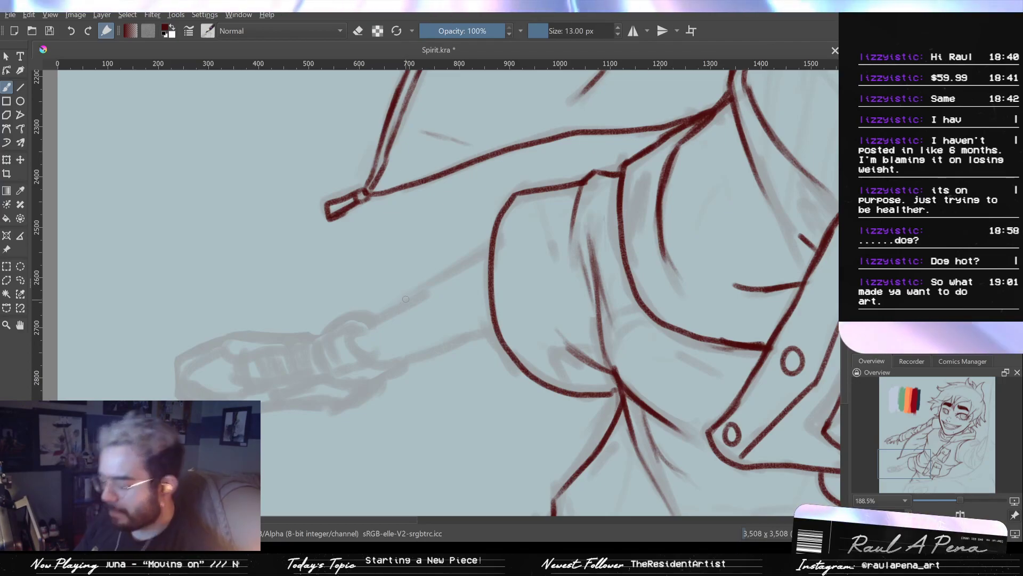
drag(418, 239, 379, 313)
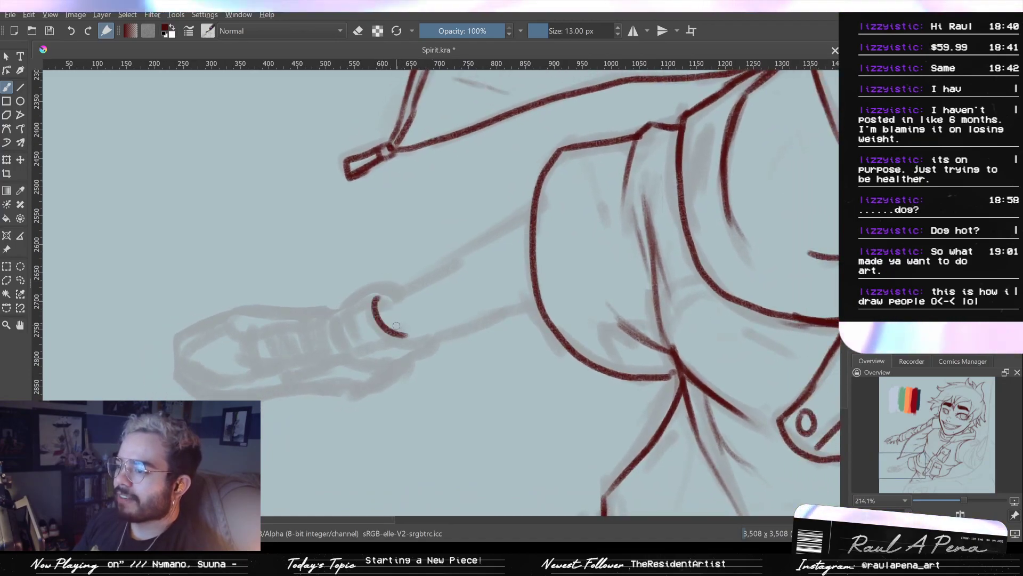
drag(381, 293, 402, 337)
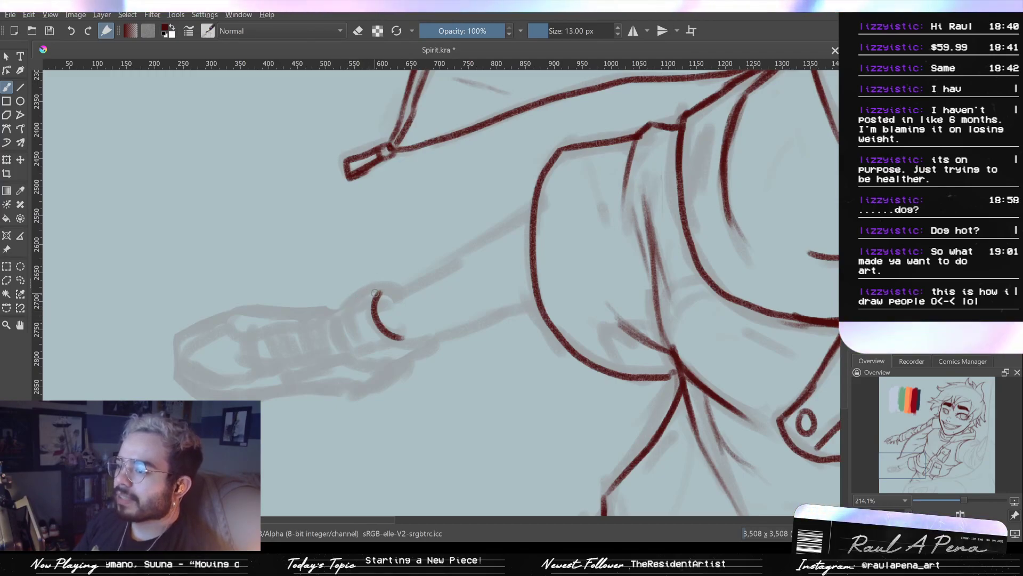
mouse_move(380, 292)
mouse_down()
mouse_move(332, 323)
mouse_move(370, 348)
mouse_move(399, 339)
mouse_up()
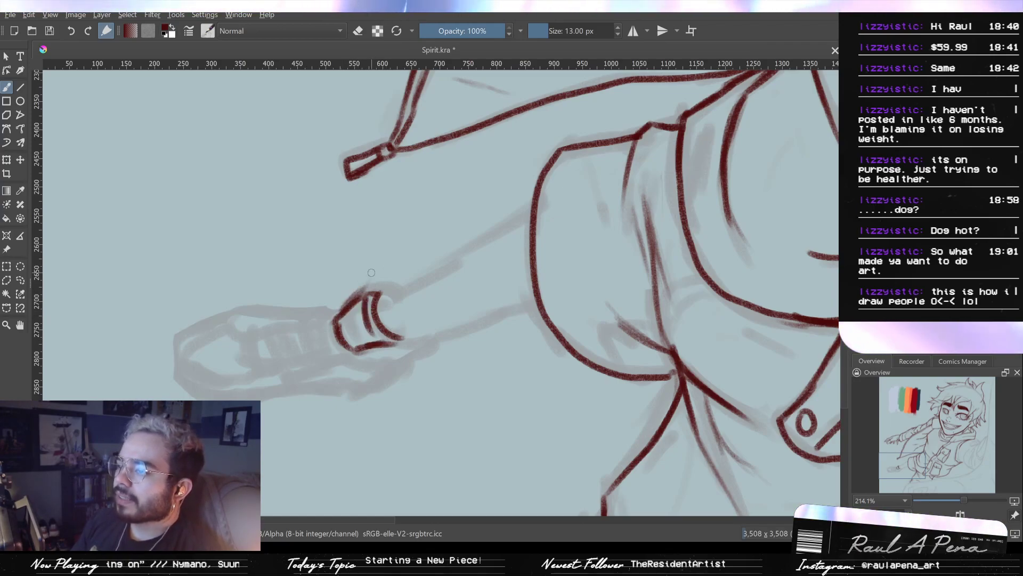
drag(365, 282, 394, 281)
mouse_move(367, 286)
mouse_down()
mouse_move(386, 275)
mouse_move(408, 281)
mouse_up()
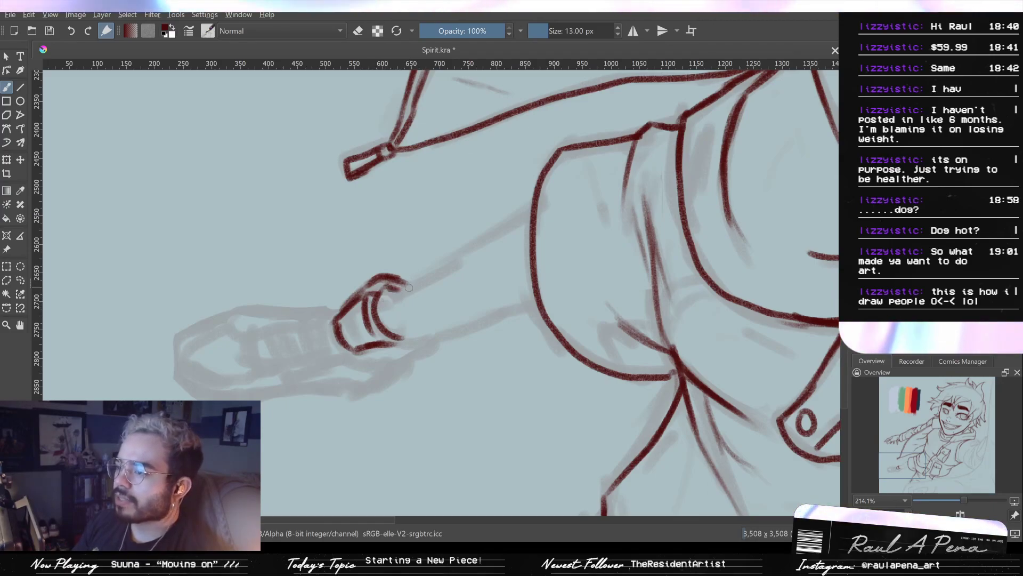
Ink the upper edge of the shin from the shoe opening up to the bent knee, redoing the stroke until it fits
key(ctrl+z)
drag(376, 301, 433, 270)
key(ctrl+z)
drag(376, 305, 441, 265)
key(ctrl+z)
drag(377, 305, 437, 262)
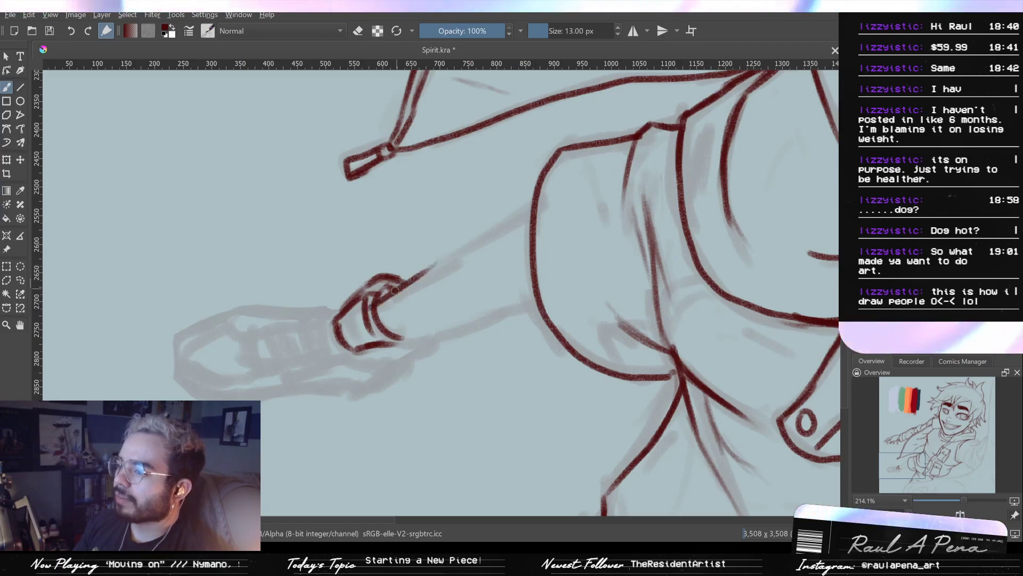
key(ctrl+z)
drag(377, 304, 531, 219)
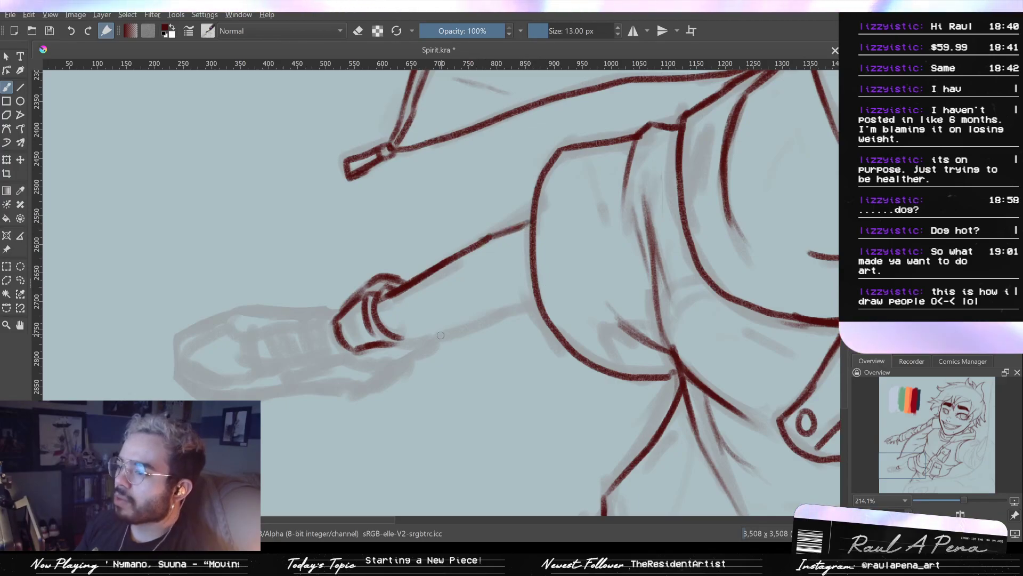
Ink the lower edge of the shin from the shoe collar to the bent knee
drag(432, 339, 471, 322)
key(ctrl+z)
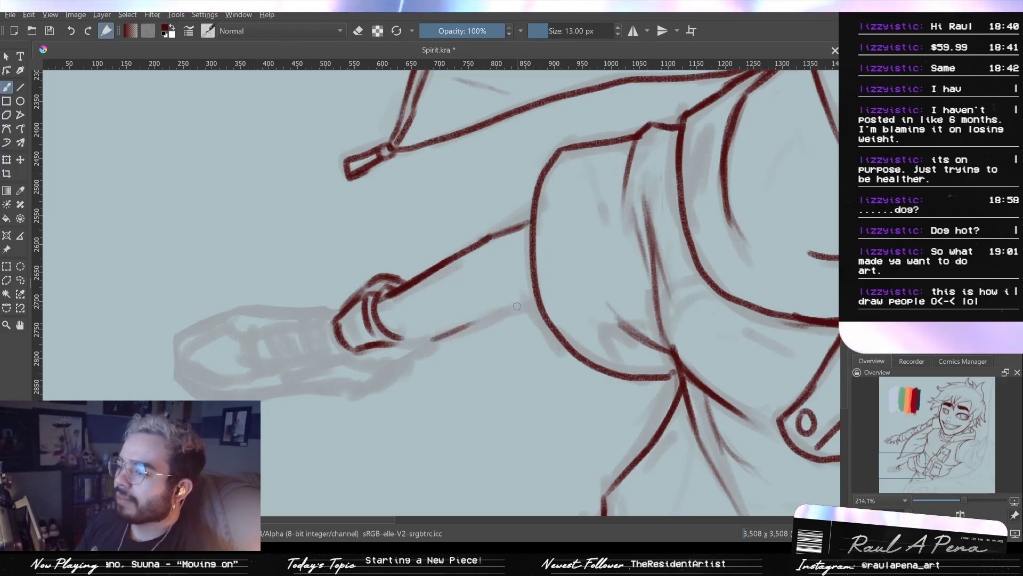
key(ctrl+z)
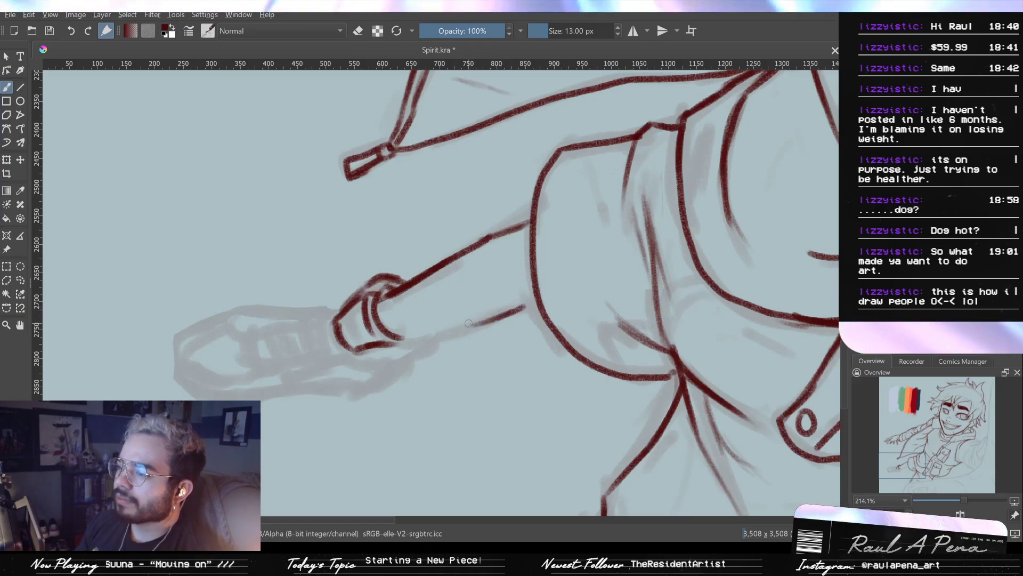
drag(421, 337, 504, 315)
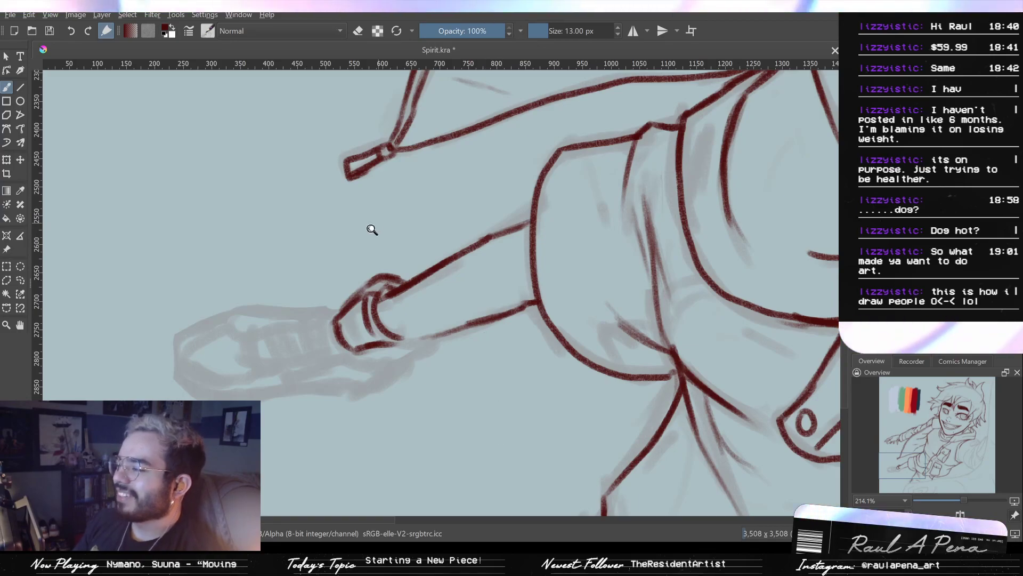
Doodle a stick figure with a round head, straight spine, arms and legs on the empty canvas beside the shoe sketch
scroll(371, 229, down, 3)
mouse_move(398, 199)
mouse_down()
mouse_move(390, 246)
mouse_move(405, 200)
mouse_up()
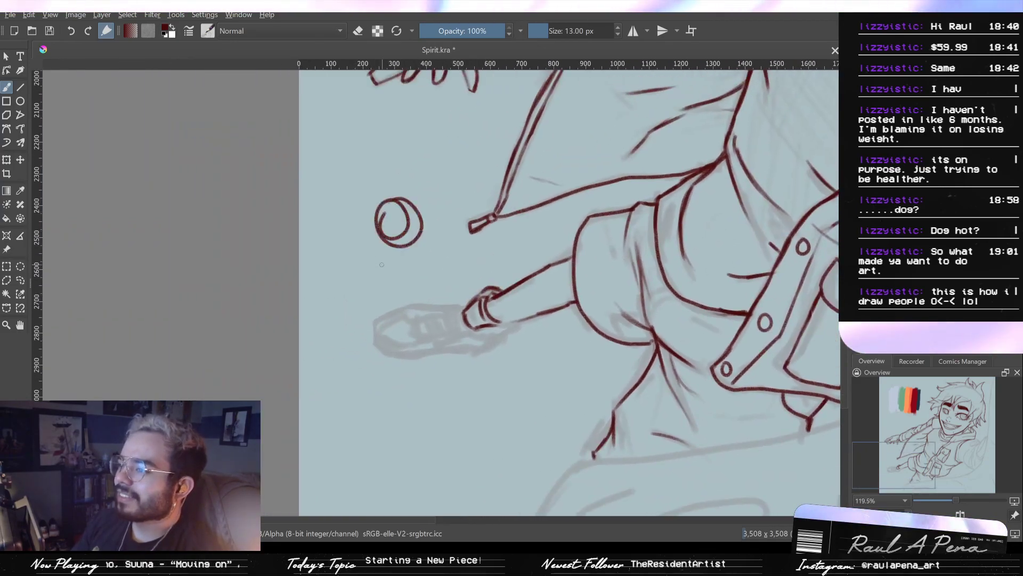
drag(387, 278, 356, 374)
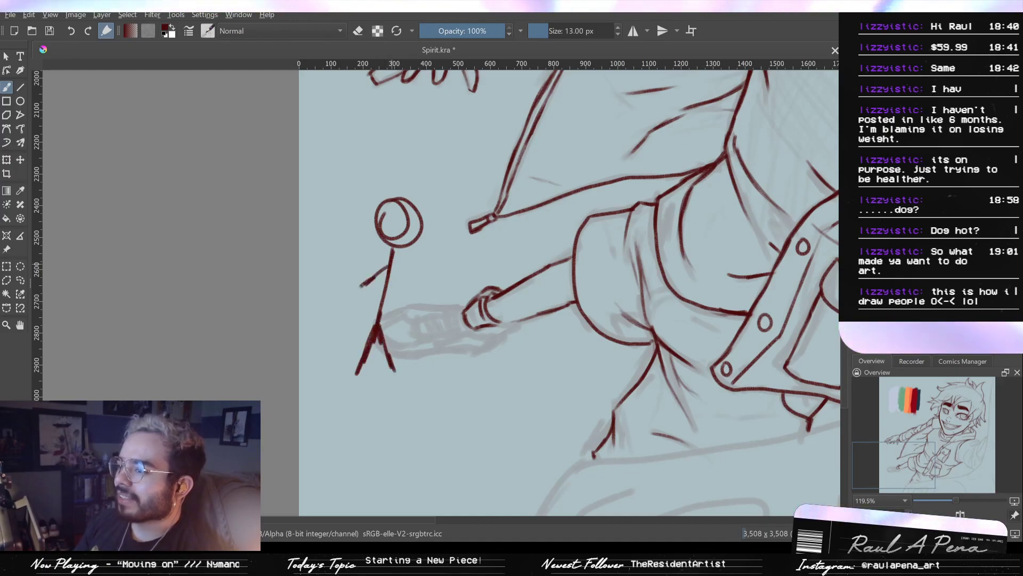
drag(386, 266, 350, 295)
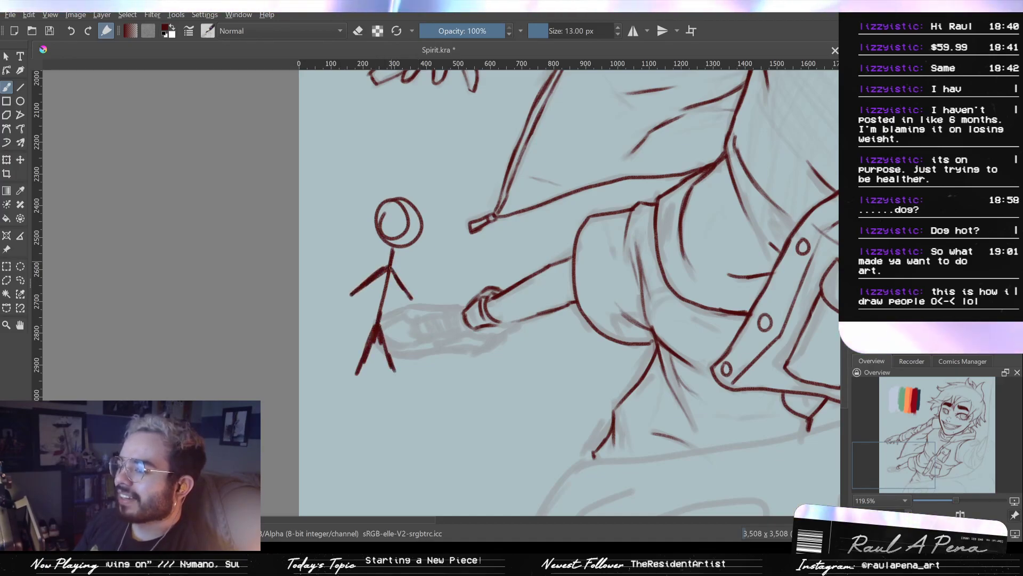
Doodle a second figure below the shoe sketch with a round head, shoulders, arms, tapered torso, angular pelvis and legs
drag(420, 266, 418, 235)
drag(404, 331, 406, 294)
drag(406, 293, 409, 255)
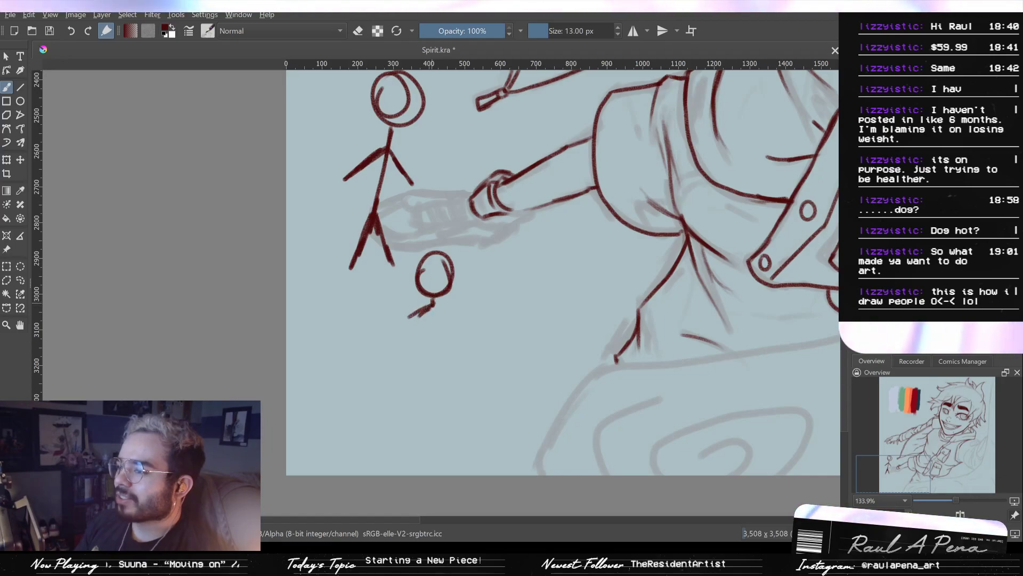
drag(424, 302, 394, 373)
mouse_move(413, 307)
mouse_down()
mouse_move(450, 308)
mouse_move(465, 390)
mouse_up()
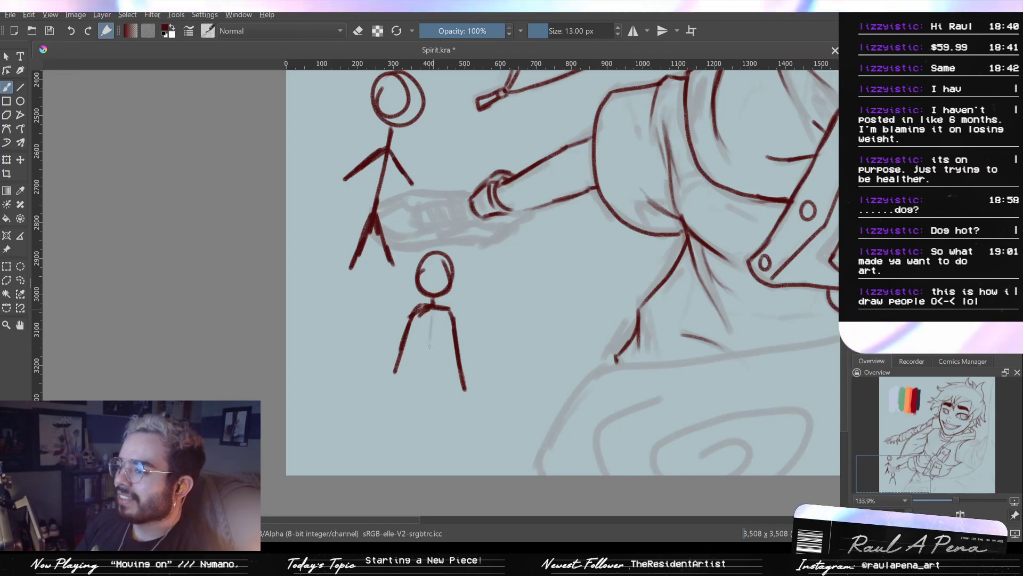
drag(425, 312, 418, 373)
drag(446, 313, 443, 443)
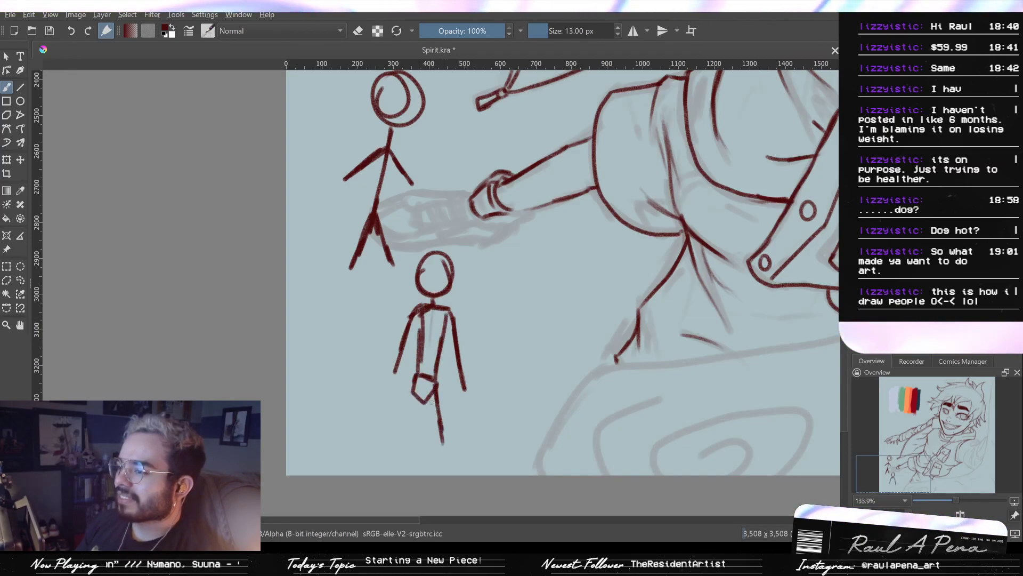
key(ctrl+z)
key(ctrl+shift+z)
drag(413, 393, 390, 464)
Bulk up the first stick figure's chest, torso and shoulder with heavy scribbled strokes
drag(386, 247, 395, 329)
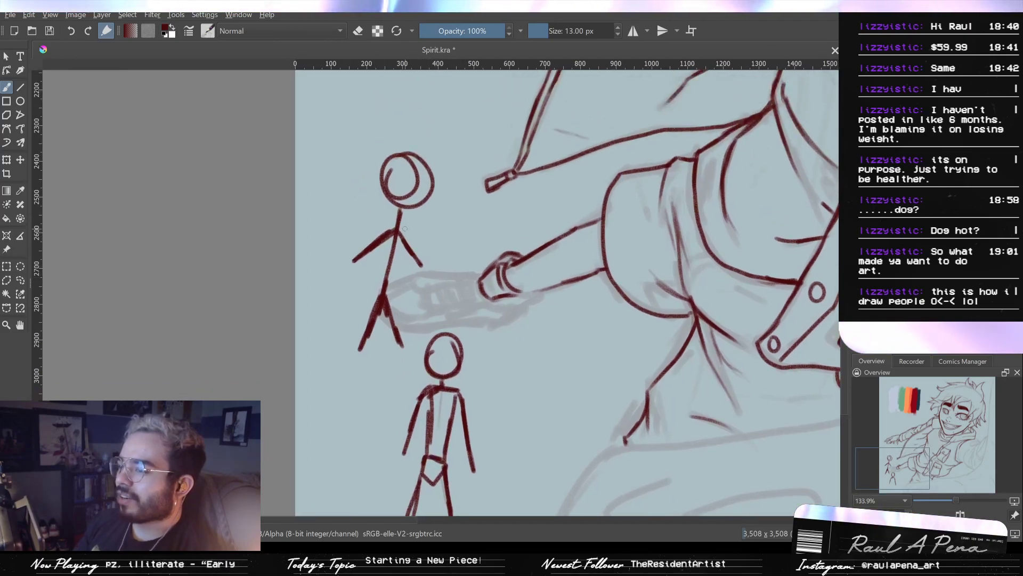
drag(382, 226, 397, 231)
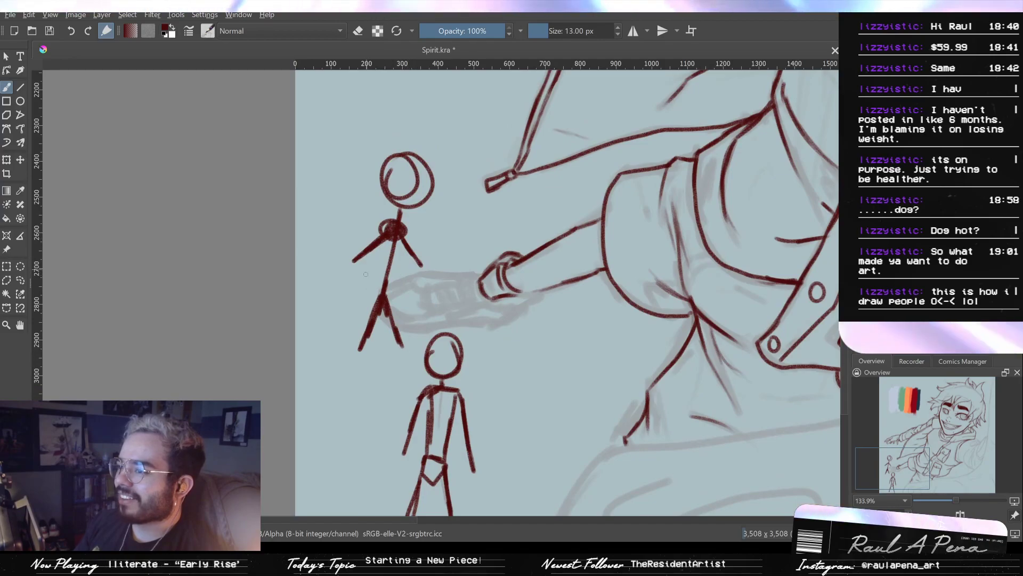
drag(376, 301, 392, 293)
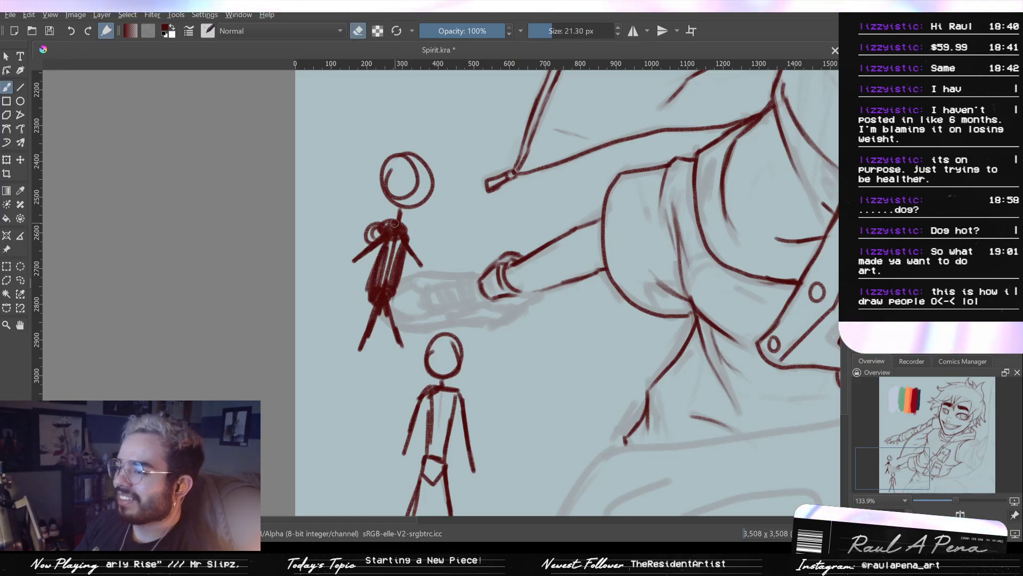
Erase both doodled figures around the shoe sketch with an eraser of about 62 px
mouse_move(383, 296)
mouse_down()
mouse_move(419, 170)
mouse_move(392, 197)
mouse_move(376, 254)
mouse_move(409, 385)
mouse_up()
drag(367, 329, 361, 351)
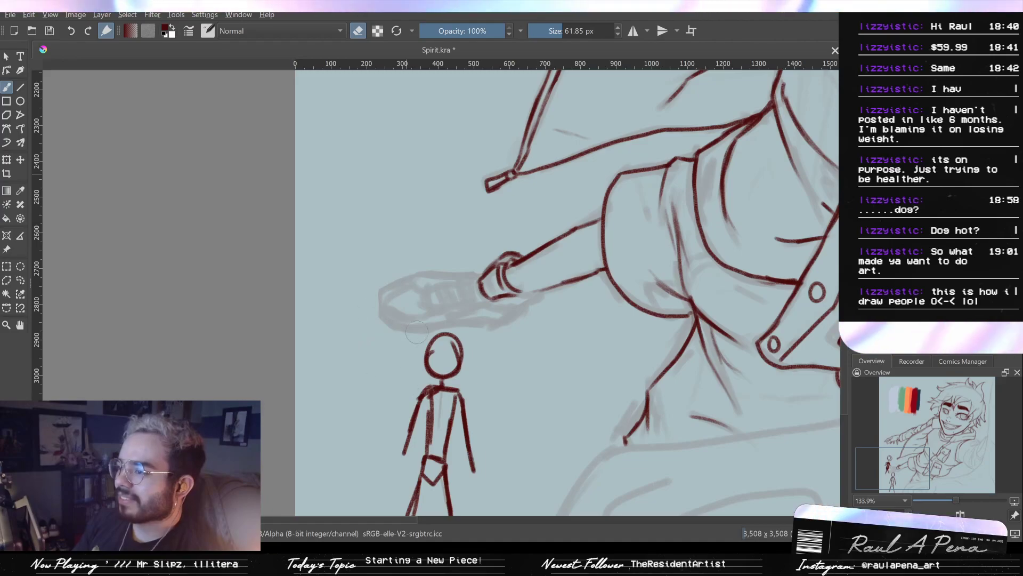
drag(437, 339, 454, 421)
drag(452, 362, 459, 286)
mouse_move(473, 341)
mouse_down()
mouse_move(466, 406)
mouse_move(435, 386)
mouse_move(410, 469)
mouse_up()
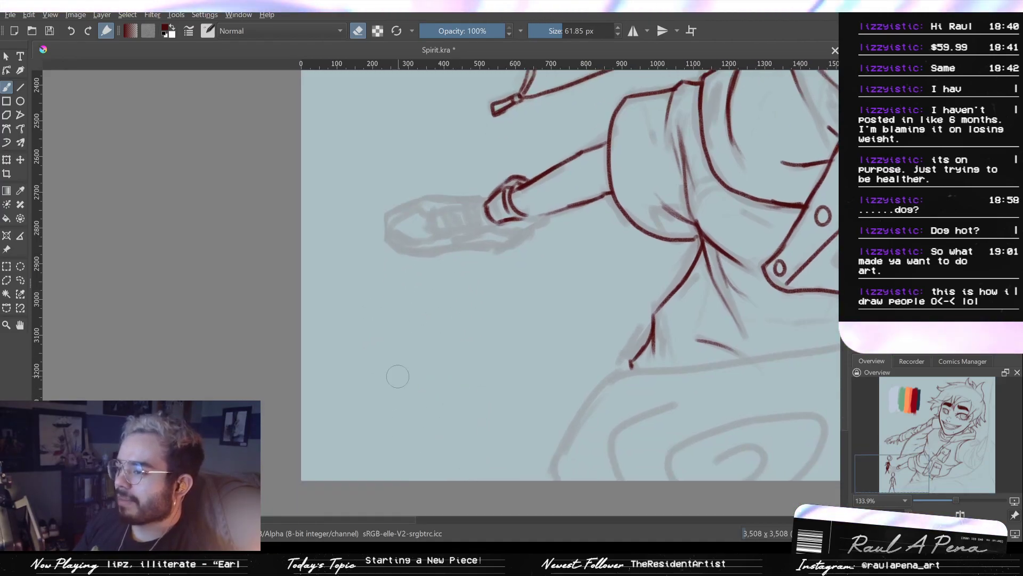
Doodle a head outline with a pointed chin beside the toe of the shoe sketch, redoing the strokes until the shape fits
drag(399, 404, 405, 252)
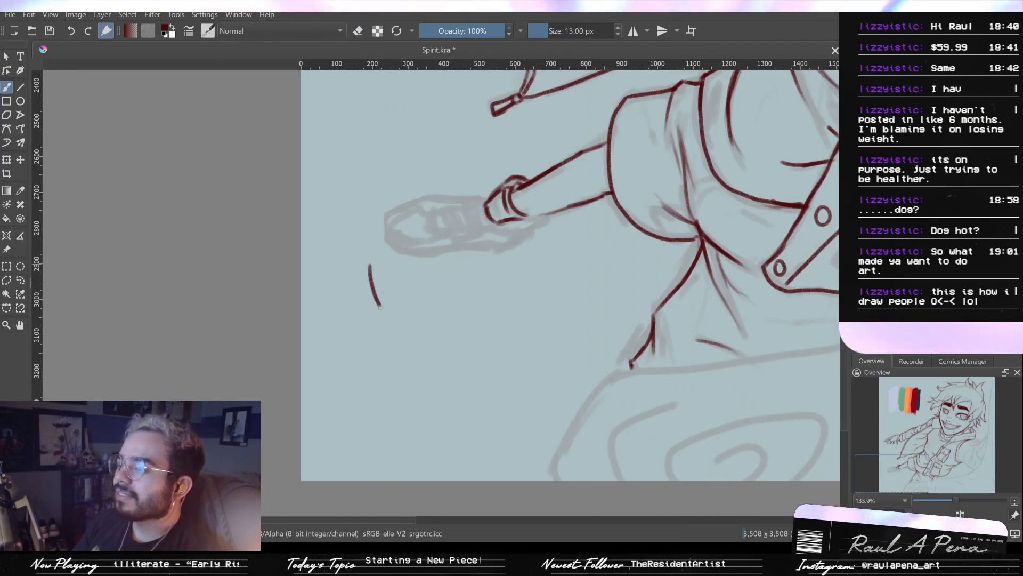
key(ctrl+z)
mouse_move(416, 254)
mouse_down()
mouse_move(402, 306)
mouse_move(424, 251)
mouse_move(383, 275)
mouse_move(388, 300)
mouse_up()
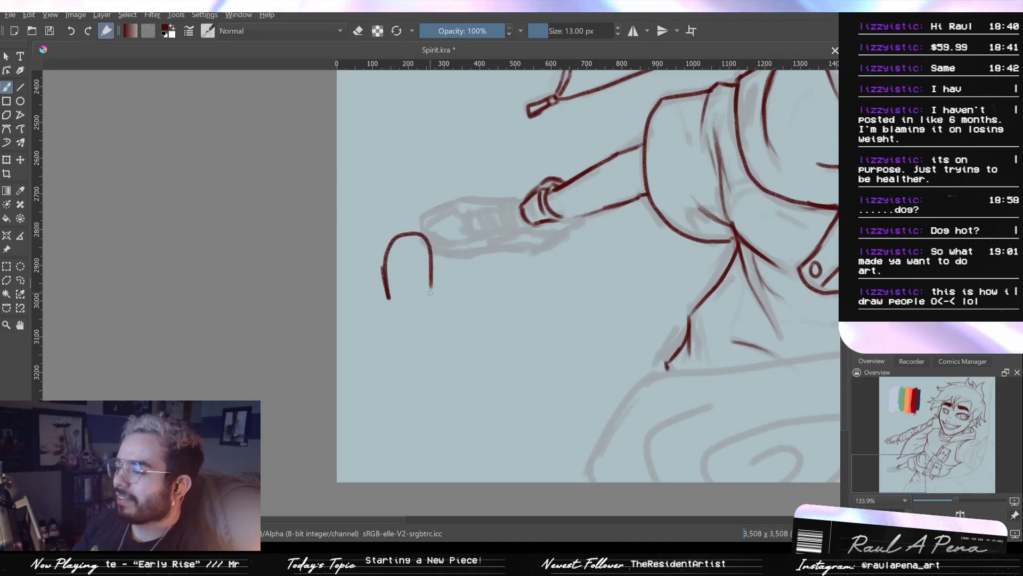
key(ctrl+z)
drag(382, 264, 412, 304)
key(ctrl+z)
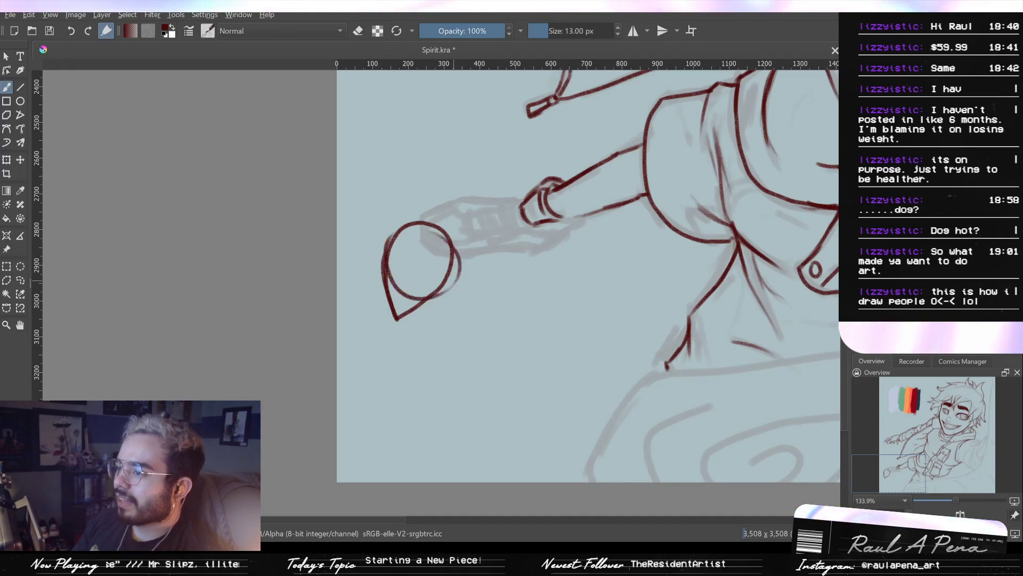
key(ctrl+z)
Doodle a second head below the shoe from a circle with an attached jaw, adding neck lines and shading strokes
drag(478, 279, 522, 314)
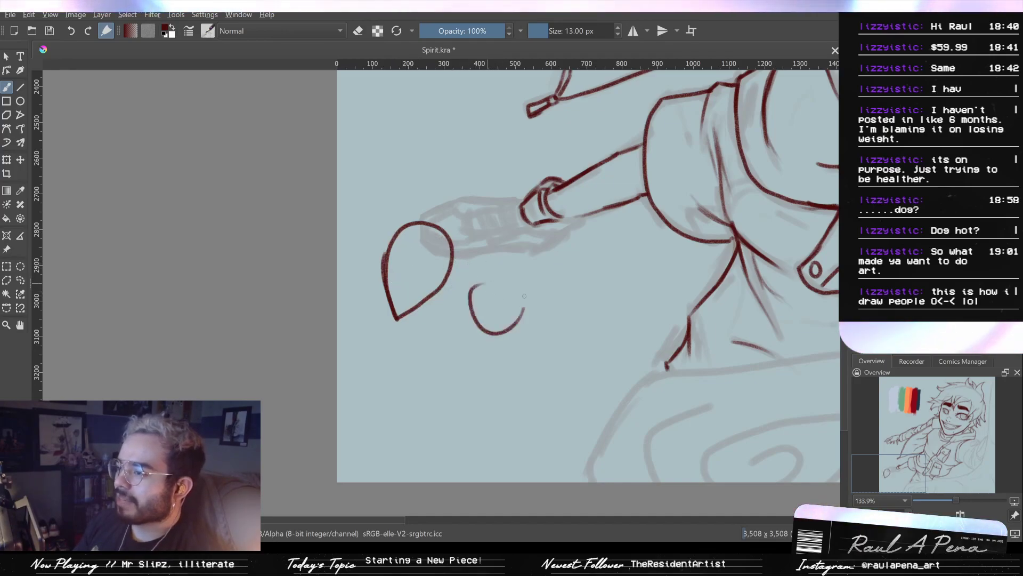
key(ctrl+z)
mouse_move(509, 271)
mouse_down()
mouse_move(535, 327)
mouse_move(479, 345)
mouse_move(484, 363)
mouse_move(519, 345)
mouse_move(487, 361)
mouse_move(474, 310)
mouse_up()
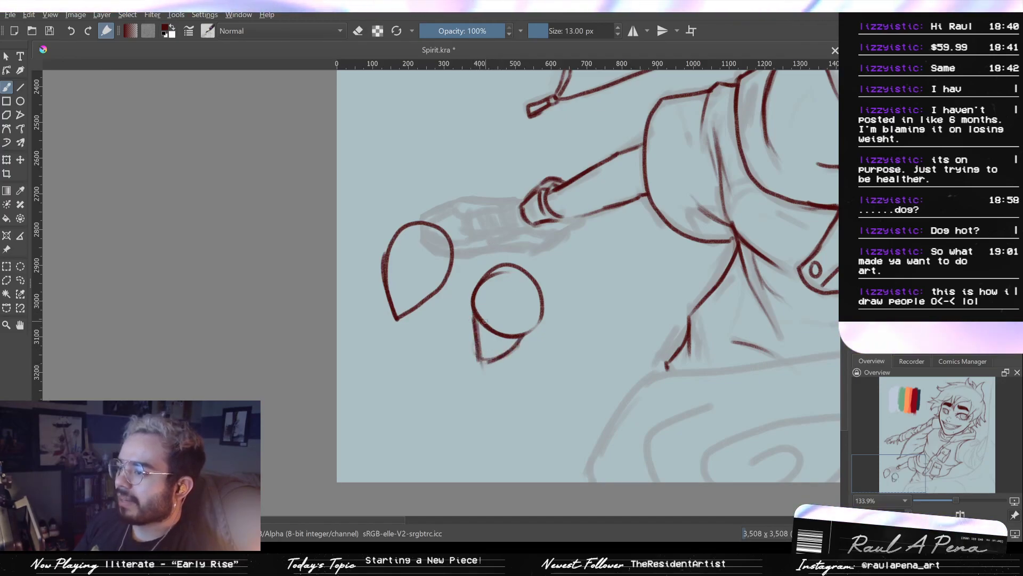
key(ctrl+z)
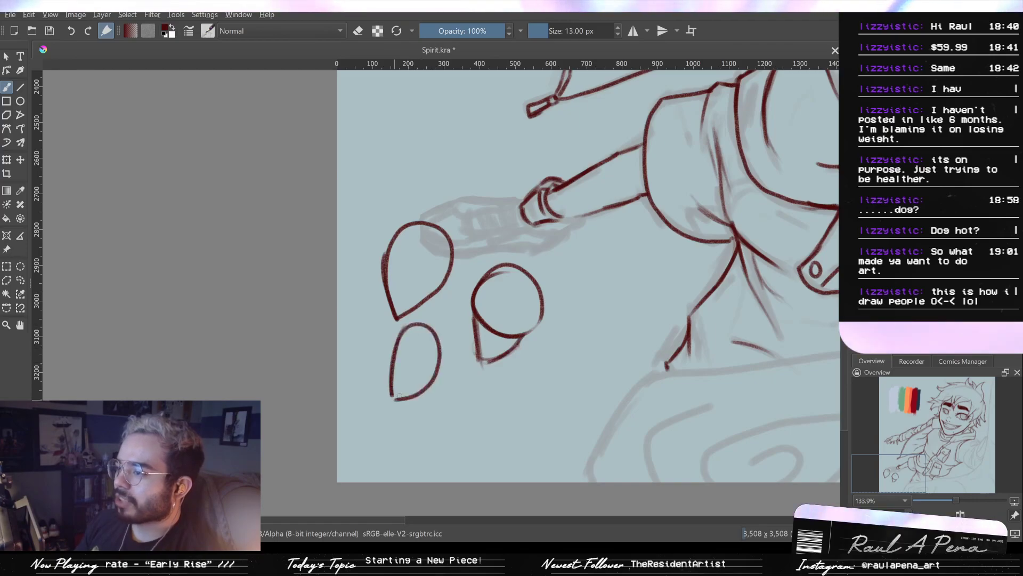
key(ctrl+z)
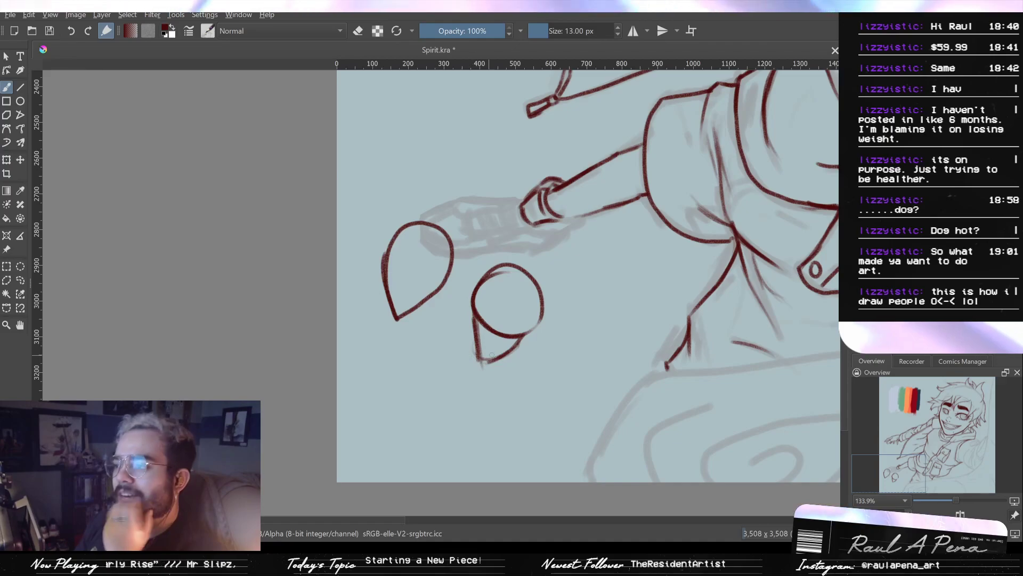
drag(530, 335, 542, 383)
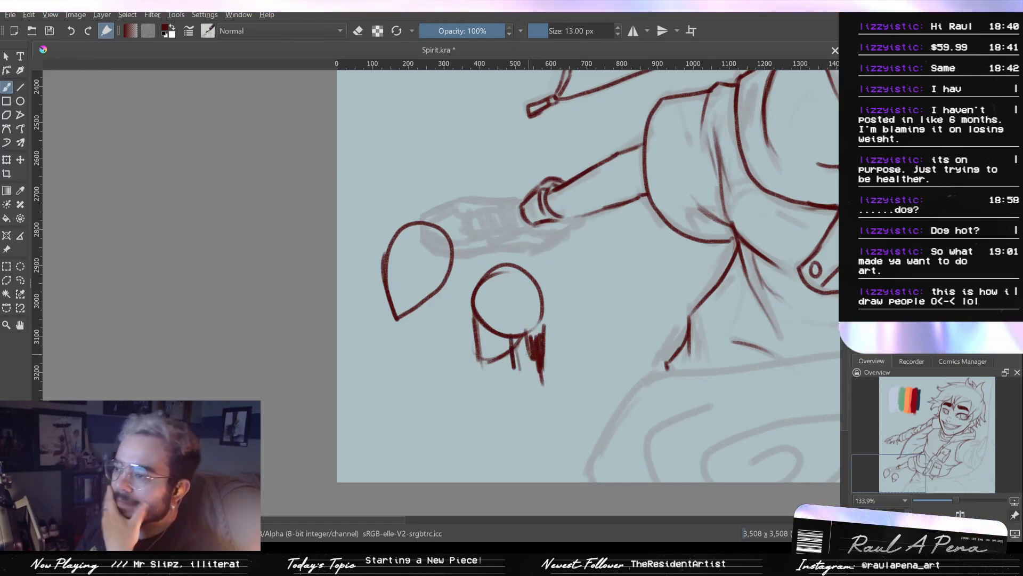
Doodle two more head outlines, one near the canvas's lower corner and one above the shoe sketch
mouse_move(356, 422)
mouse_down()
mouse_move(381, 360)
mouse_move(417, 364)
mouse_move(430, 409)
mouse_move(373, 459)
mouse_up()
drag(356, 400, 382, 469)
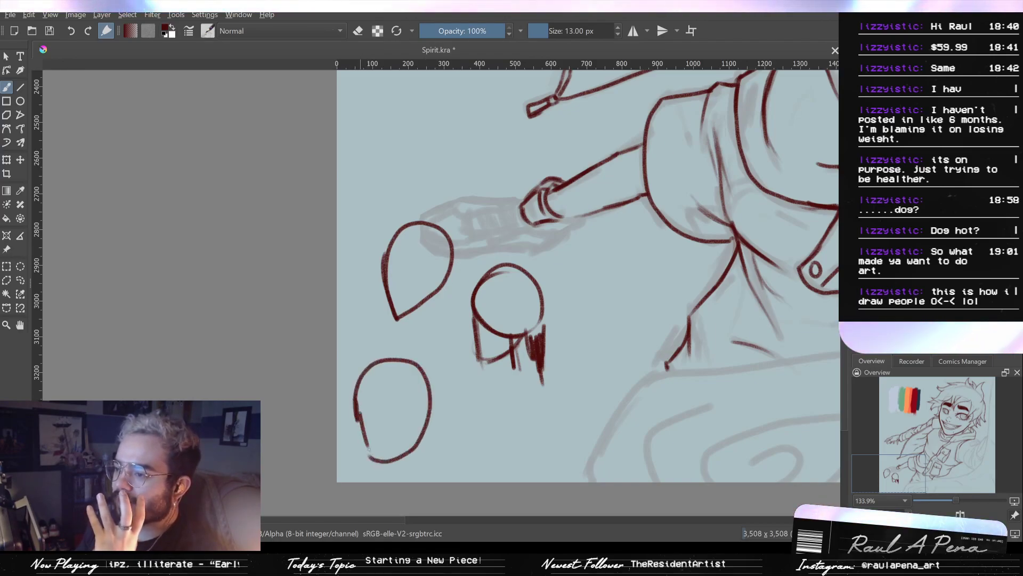
mouse_move(394, 170)
mouse_down()
mouse_move(446, 86)
mouse_move(457, 155)
mouse_move(434, 189)
mouse_up()
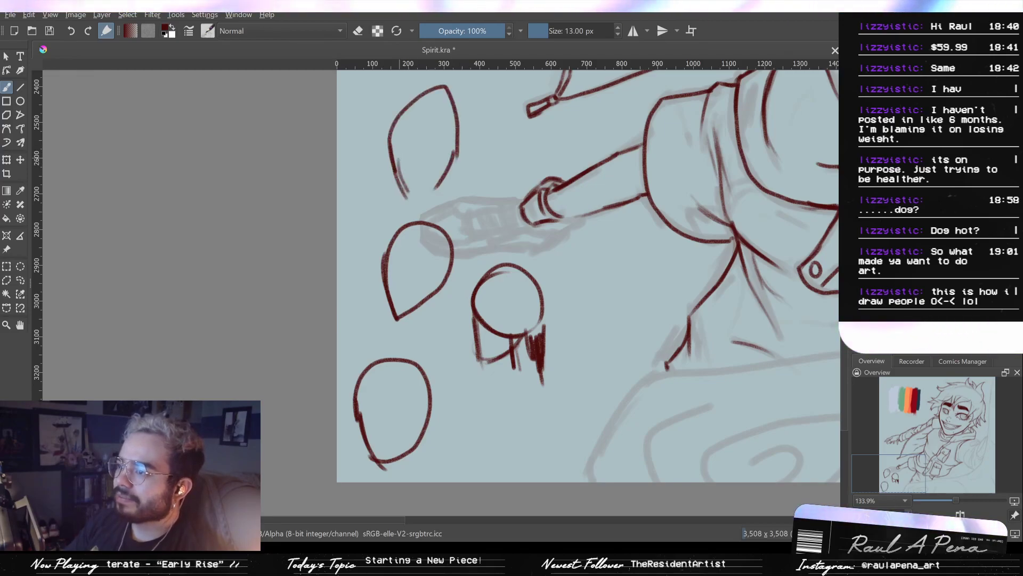
drag(394, 161, 439, 177)
Erase all the doodled heads around the shoe with an eraser of about 121 px, and return to the 13 px brush
drag(472, 298, 503, 299)
mouse_move(471, 308)
mouse_down()
mouse_move(493, 277)
mouse_move(481, 297)
mouse_move(505, 365)
mouse_move(393, 452)
mouse_move(406, 289)
mouse_up()
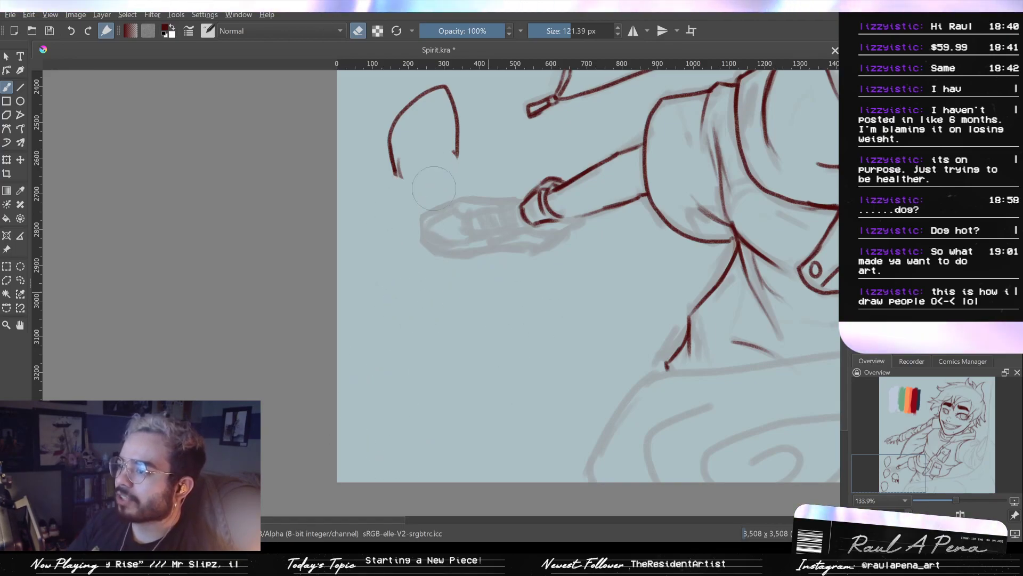
drag(440, 192, 437, 218)
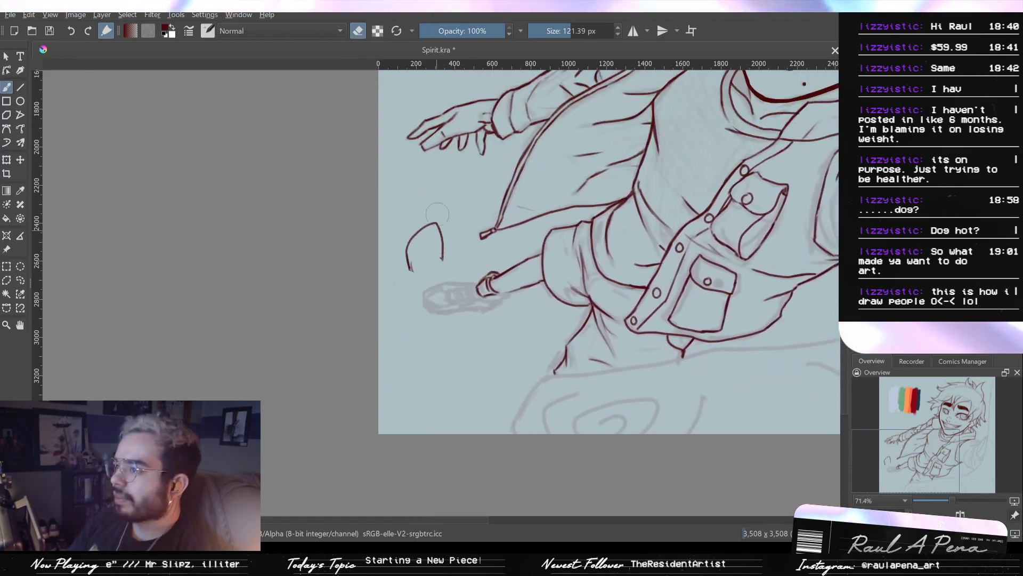
key(e)
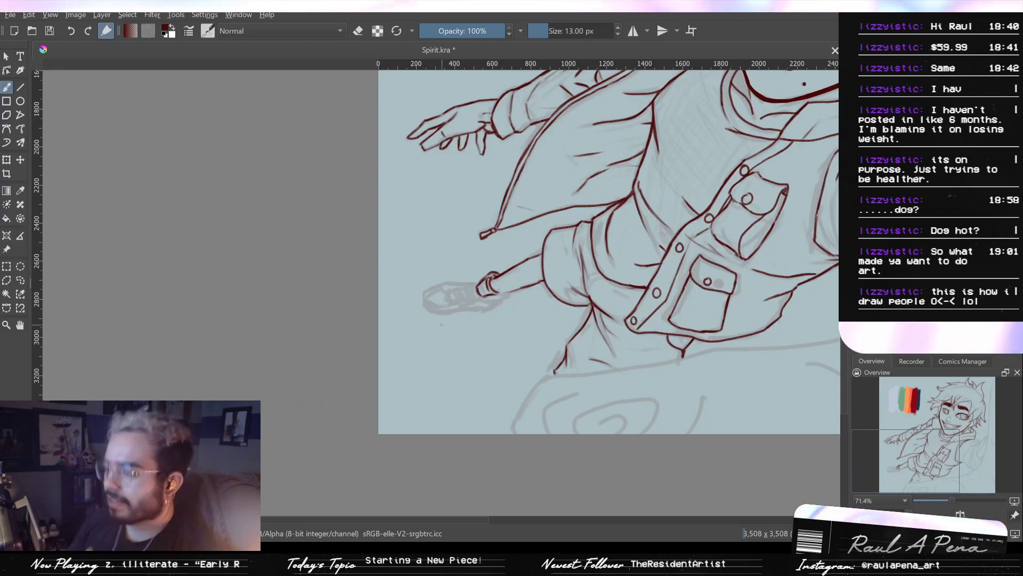
Ink the shoe's heel behind the ankle opening with a 13 px brush, from the collar around the pointed back edge
drag(428, 257, 434, 270)
mouse_move(457, 219)
mouse_down()
mouse_move(427, 313)
mouse_move(388, 350)
mouse_up()
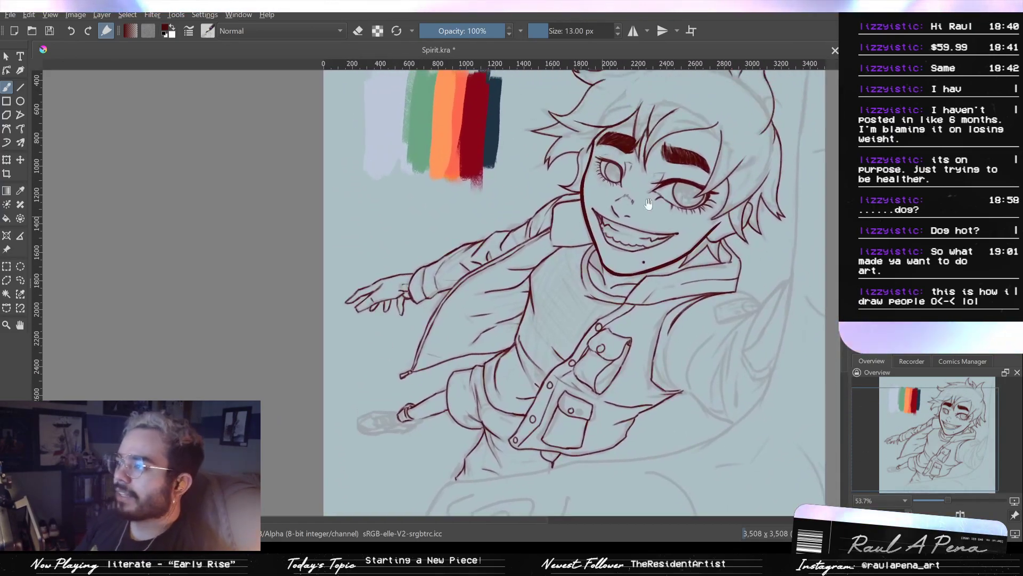
drag(648, 204, 616, 240)
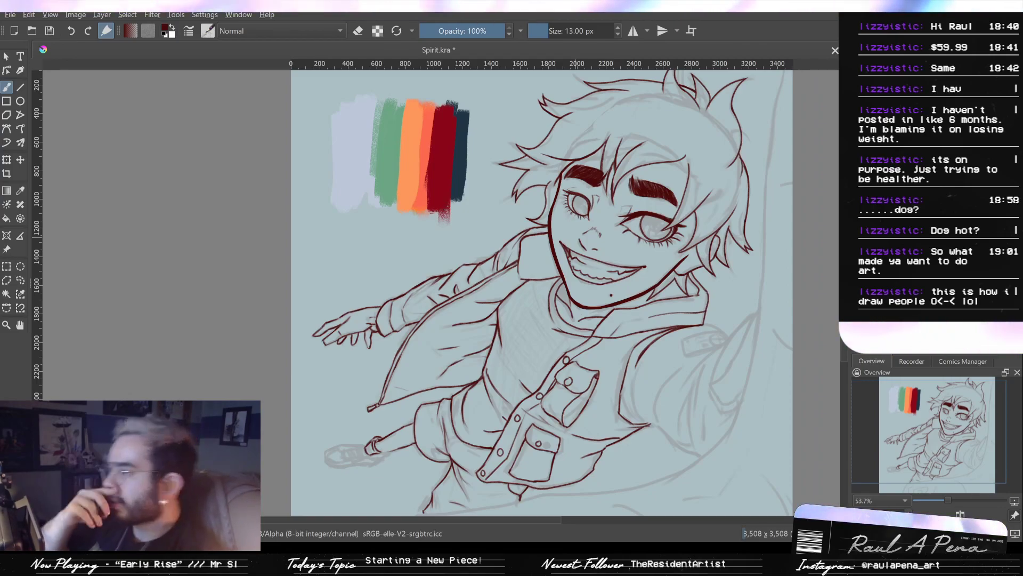
drag(317, 305, 341, 286)
drag(364, 342, 455, 144)
drag(435, 273, 448, 184)
drag(510, 327, 520, 277)
drag(514, 339, 488, 248)
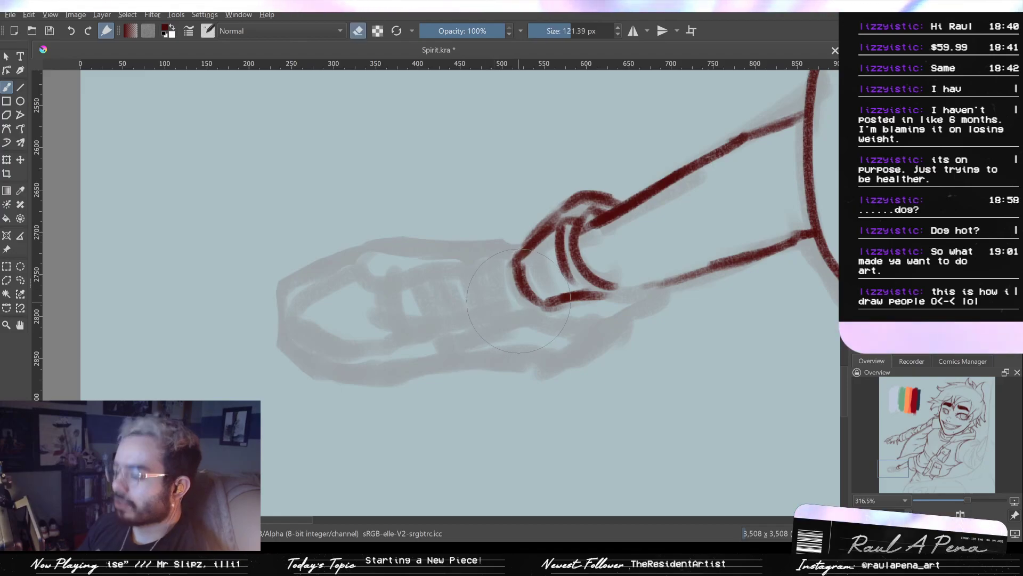
mouse_move(642, 295)
mouse_down()
mouse_move(669, 291)
mouse_move(669, 308)
mouse_move(629, 320)
mouse_move(642, 341)
mouse_move(561, 337)
mouse_up()
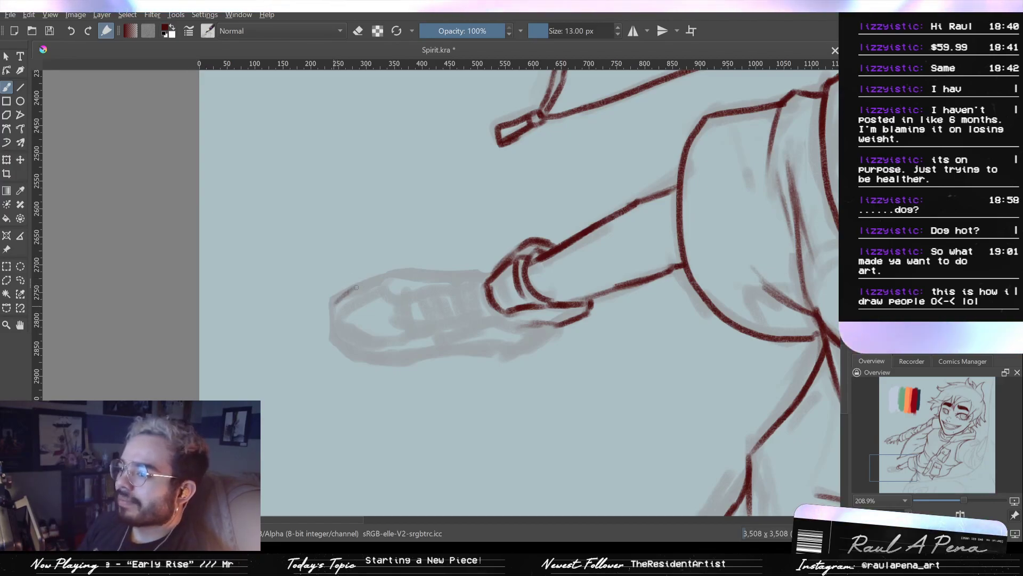
Ink the shoe's rounded toe and continue the outline along the underside of the sole to the heel
mouse_move(397, 273)
mouse_down()
mouse_move(326, 306)
mouse_move(321, 325)
mouse_move(330, 340)
mouse_move(390, 358)
mouse_up()
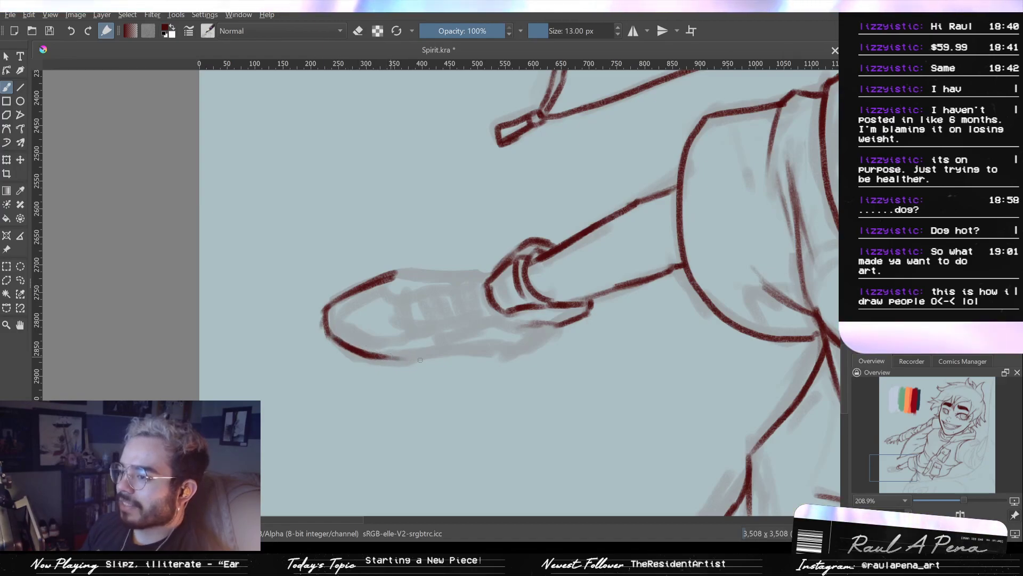
drag(381, 357, 426, 353)
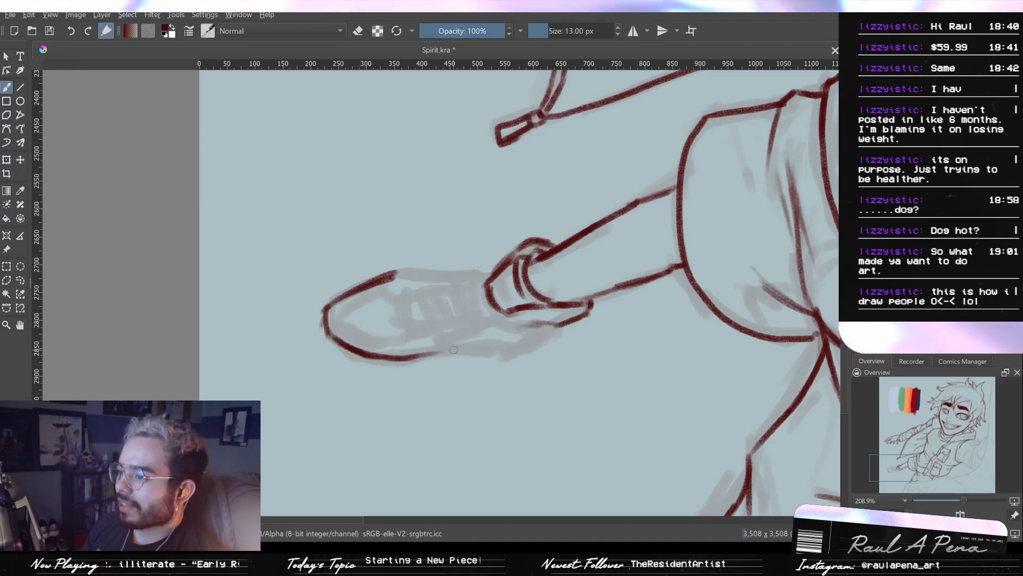
drag(413, 356, 472, 341)
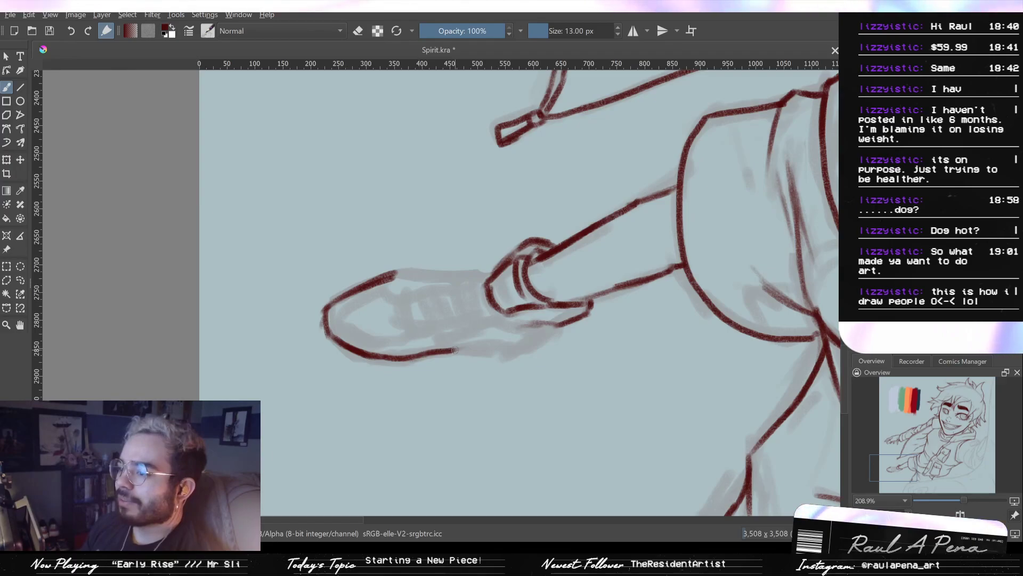
drag(445, 351, 512, 354)
drag(525, 356, 557, 330)
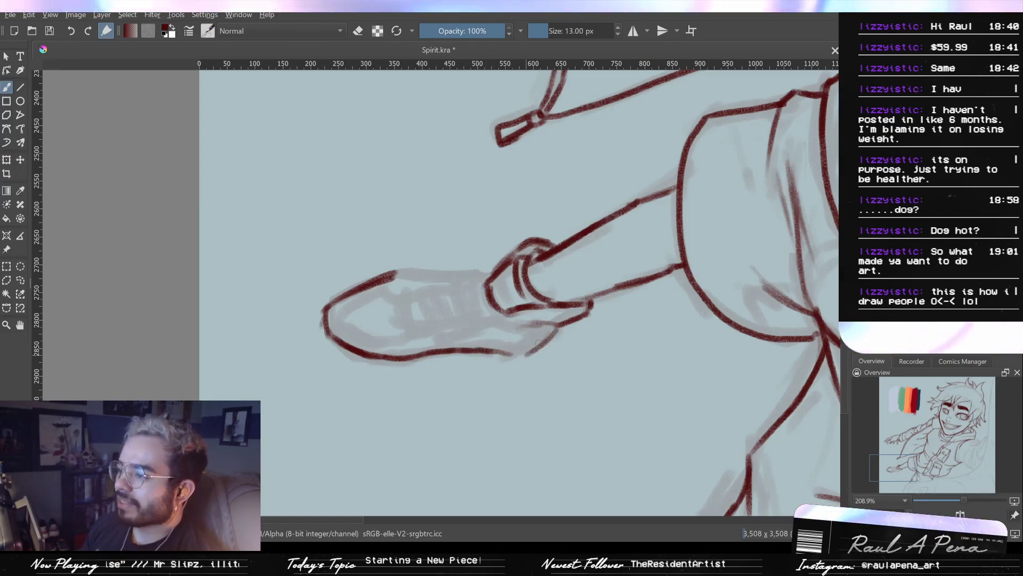
drag(520, 355, 556, 331)
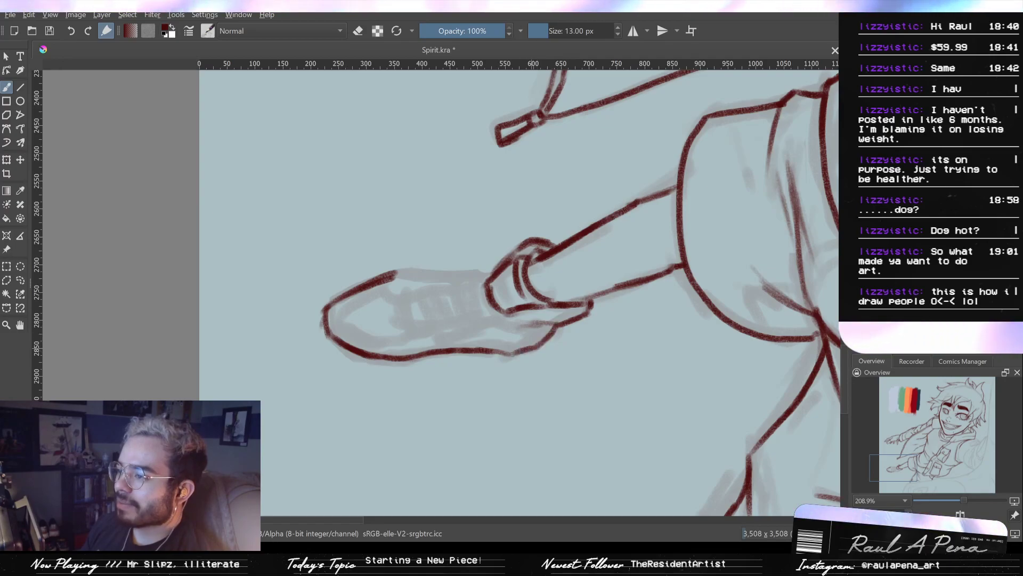
Ink the shoe's upper edge from the toe back to the ankle opening
drag(397, 274, 471, 277)
key(ctrl+z)
key(ctrl+z)
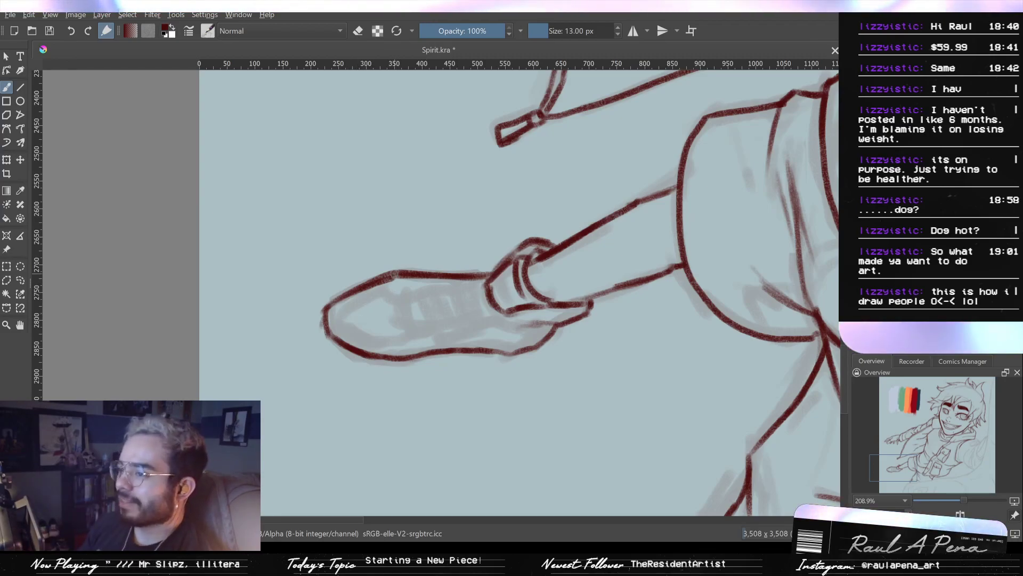
Try to ink the edge of the lace panel on top of the shoe
drag(390, 288, 406, 292)
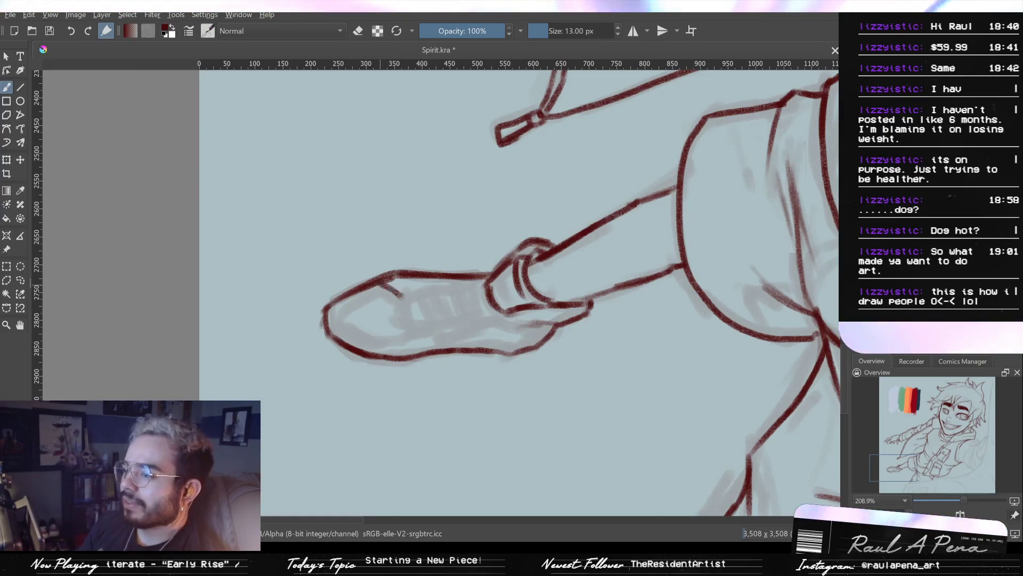
drag(429, 292, 487, 283)
key(ctrl+z)
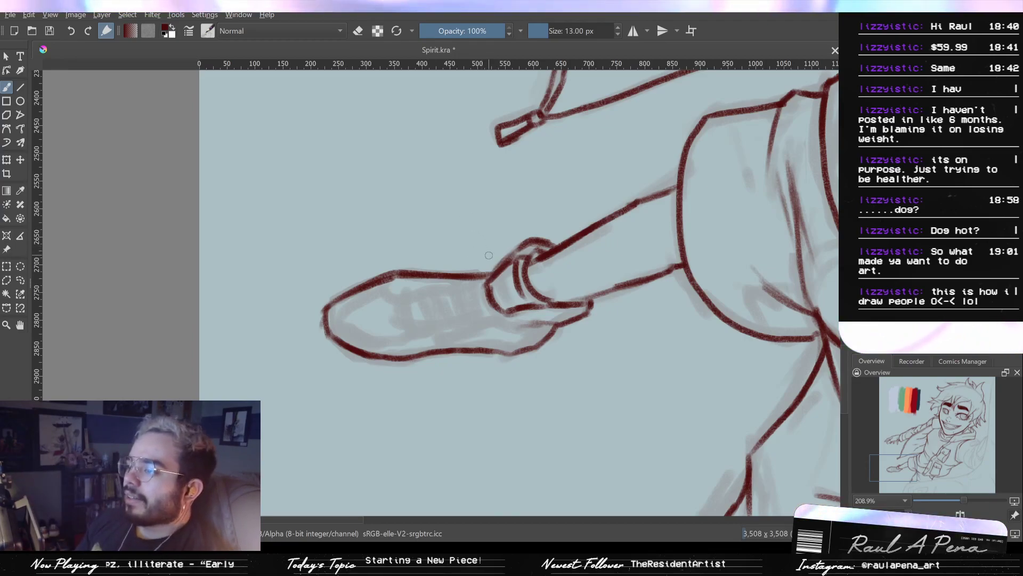
Examine the inked leg, trousers and jacket up close and within the whole figure
mouse_move(479, 283)
mouse_down()
mouse_move(496, 363)
mouse_move(404, 340)
mouse_up()
mouse_move(496, 292)
mouse_down()
mouse_move(477, 354)
mouse_move(564, 164)
mouse_up()
drag(523, 220, 510, 261)
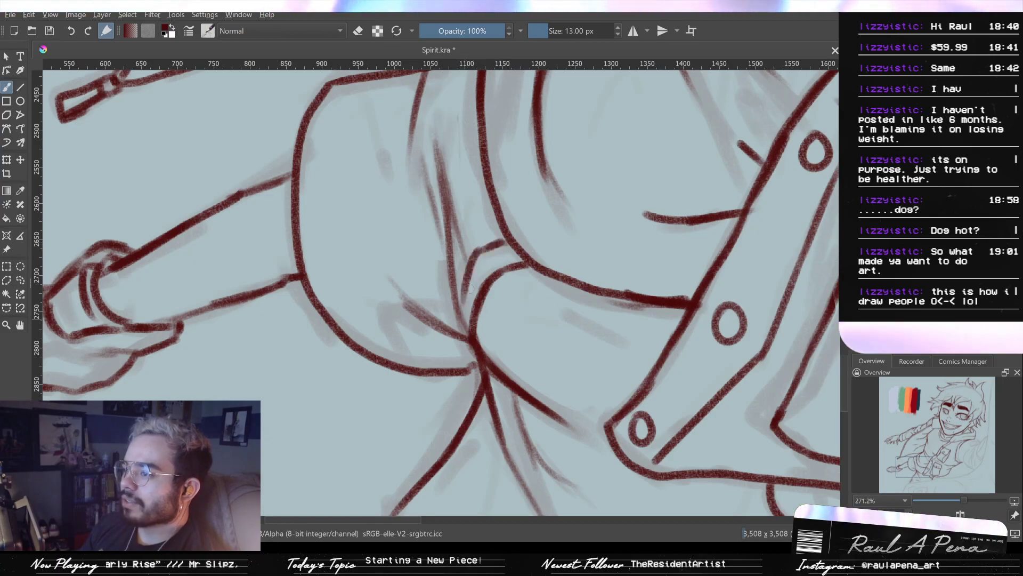
mouse_move(482, 356)
mouse_down()
mouse_move(517, 402)
mouse_move(494, 338)
mouse_up()
mouse_move(554, 327)
mouse_down()
mouse_move(575, 431)
mouse_move(571, 412)
mouse_up()
drag(573, 300, 550, 375)
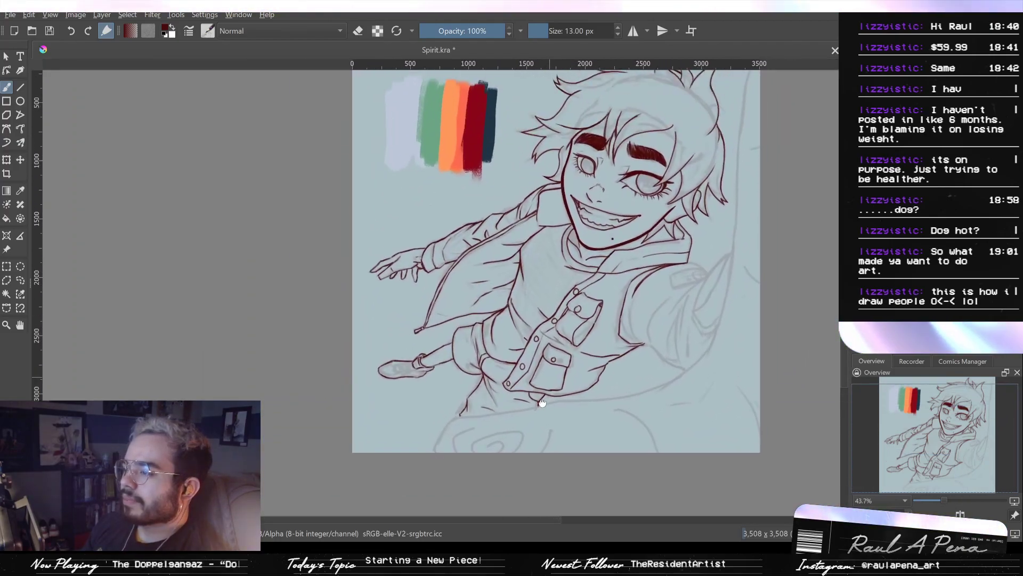
drag(504, 350, 482, 401)
mouse_move(514, 368)
mouse_down()
mouse_move(562, 314)
mouse_move(426, 368)
mouse_up()
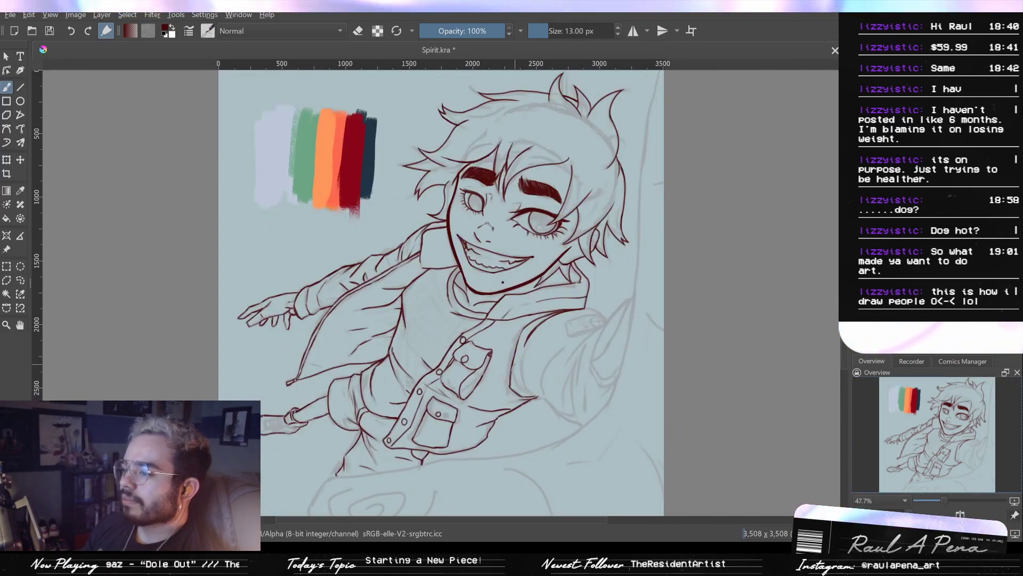
mouse_move(416, 393)
mouse_down()
mouse_move(515, 337)
mouse_move(538, 240)
mouse_up()
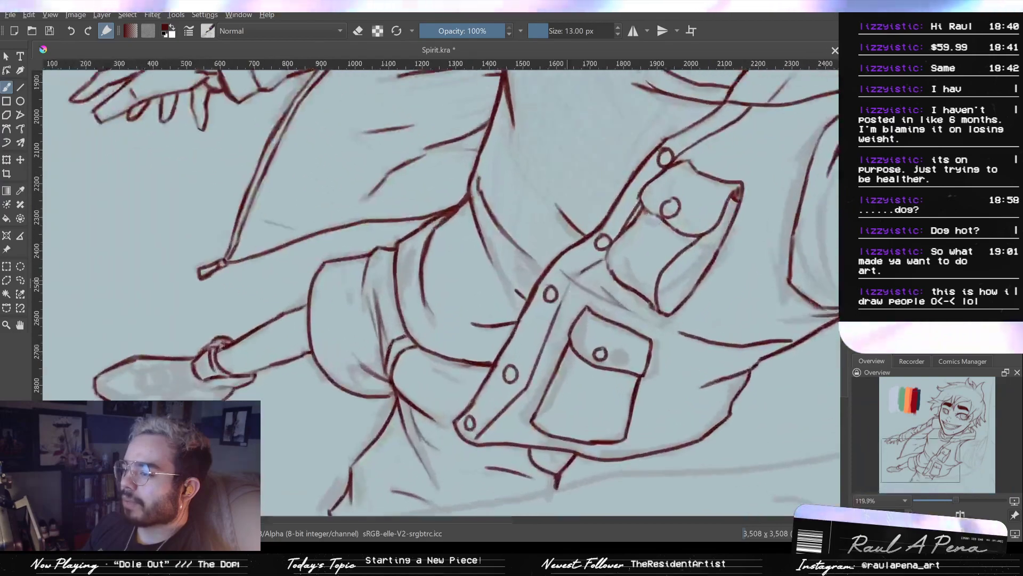
drag(373, 339, 515, 300)
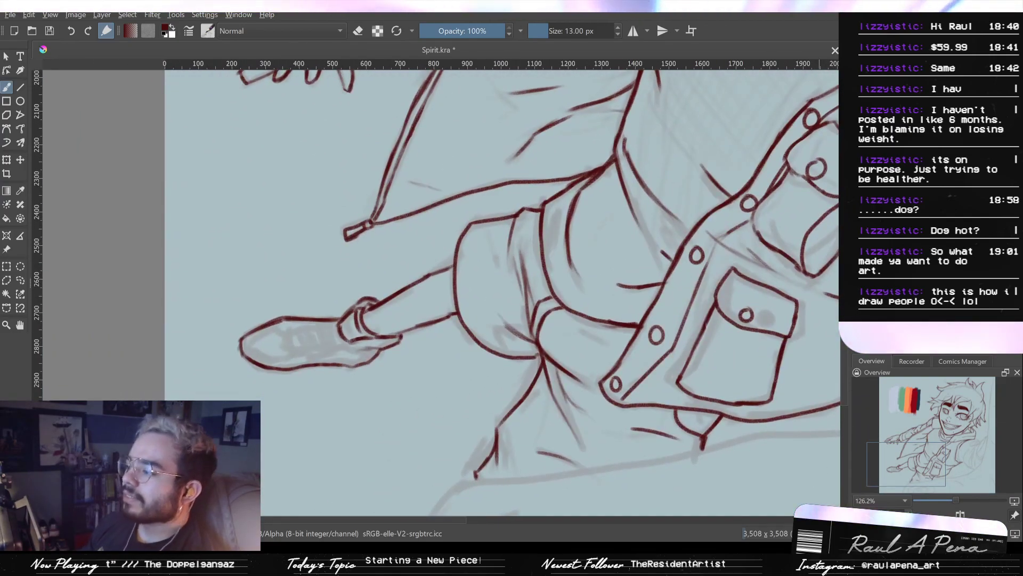
Rotate the canvas until the extended leg points straight down, and check the figure's proportions up close and as a whole
key(6)
key(6)
key(6)
key(6)
key(6)
key(6)
key(6)
key(6)
key(6)
key(6)
key(6)
key(6)
key(6)
key(6)
key(6)
key(6)
key(6)
key(6)
key(6)
key(6)
key(4)
key(4)
key(6)
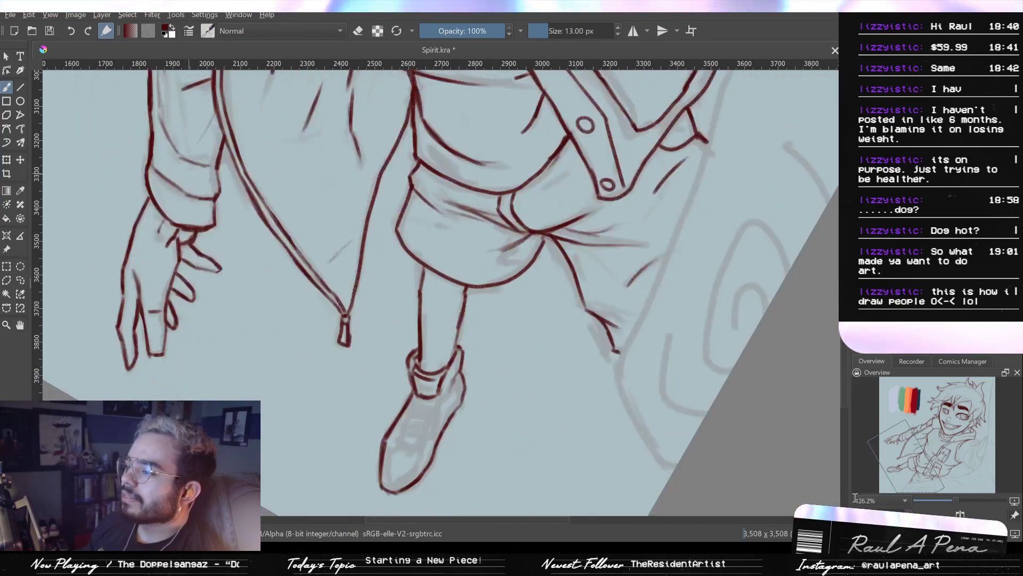
key(2)
drag(570, 297, 589, 258)
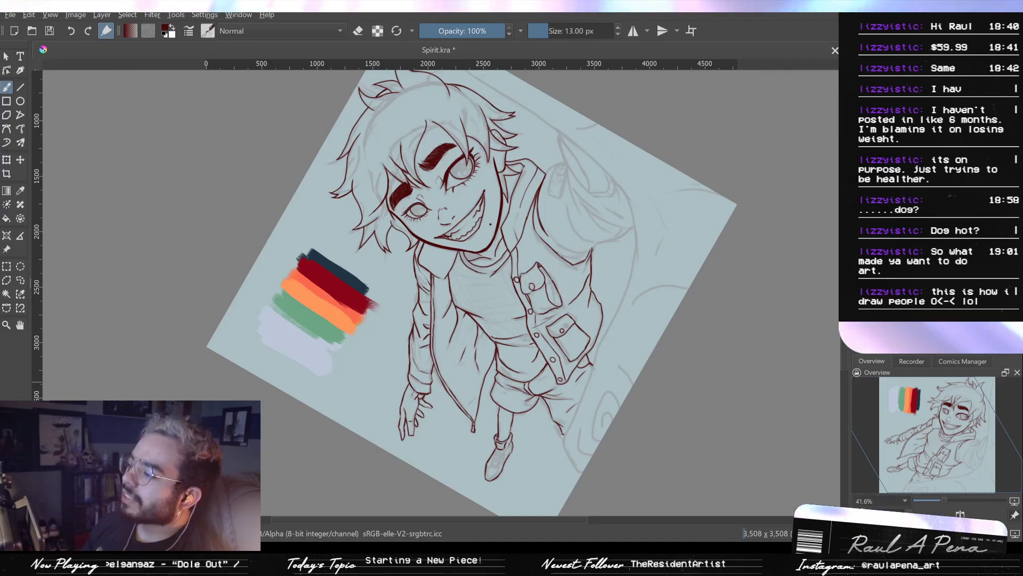
key(1)
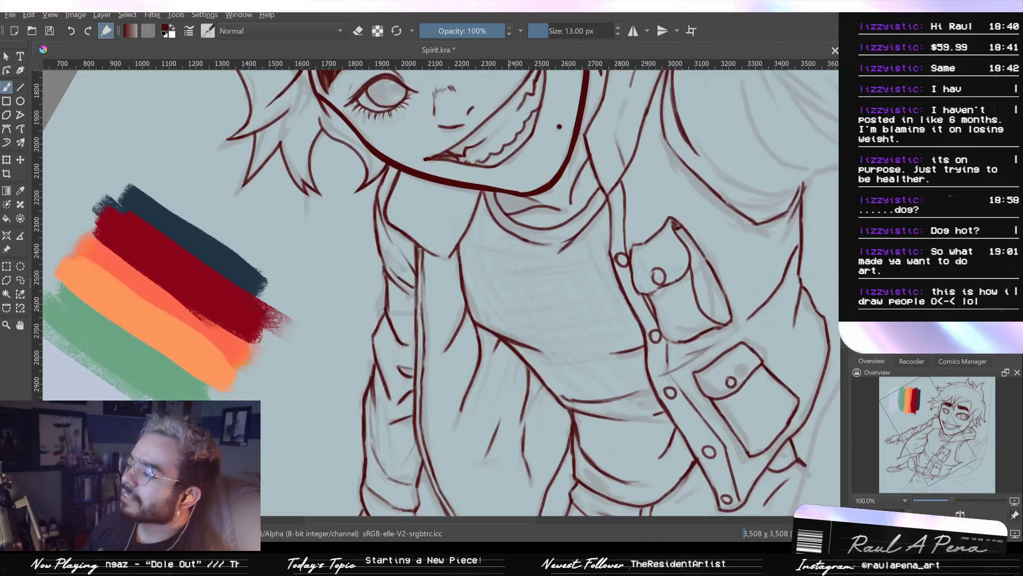
key(2)
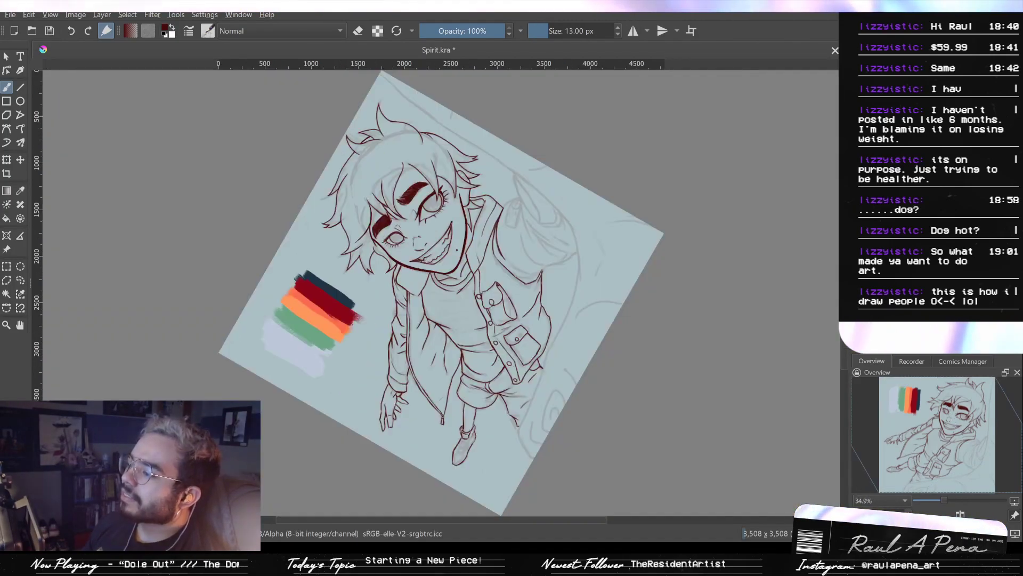
Reset the canvas rotation, tilt the canvas slightly counter-clockwise and compare the pose at full size and fitted to the window
key(4)
key(6)
key(6)
key(5)
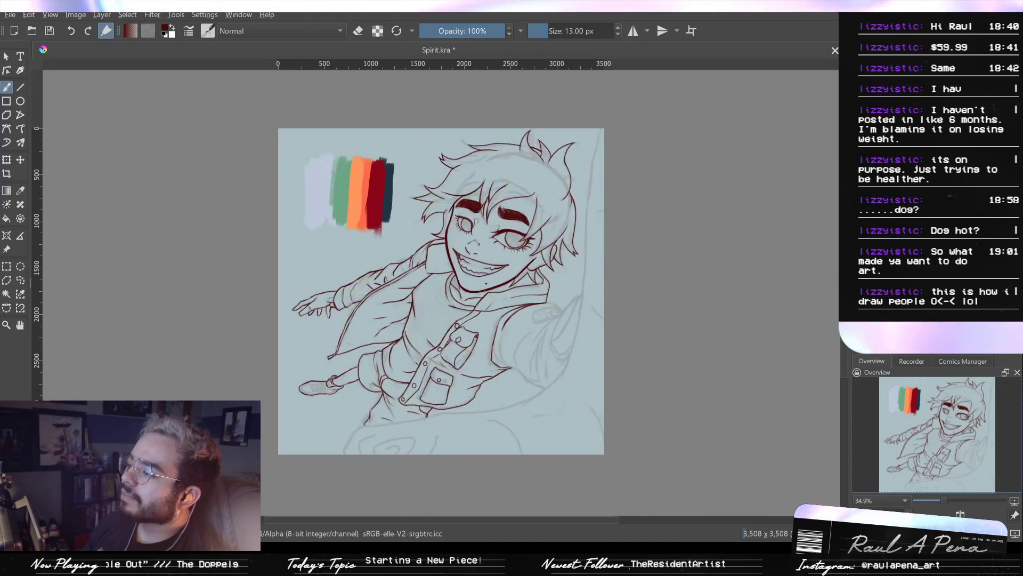
key(4)
key(4)
key(1)
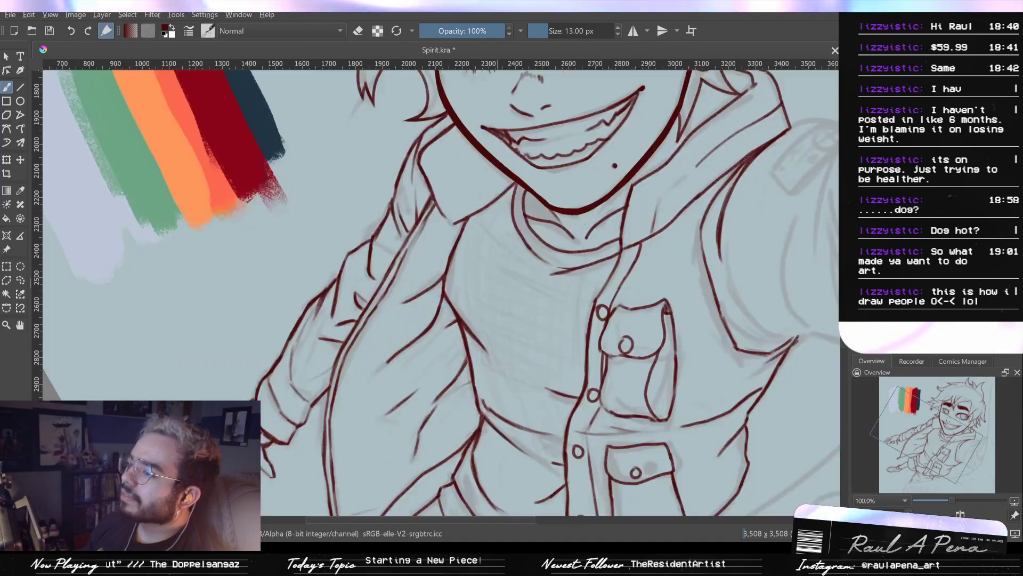
key(2)
Erase the two curved seam lines between the jacket hem and the trousers' crotch with an eraser of about 45 px
drag(447, 368, 450, 356)
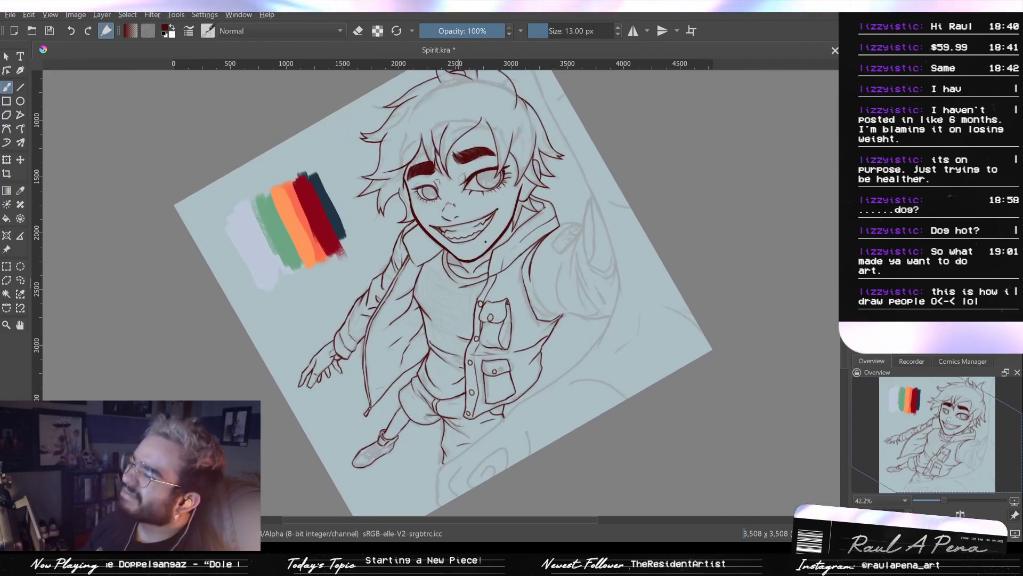
drag(461, 425, 467, 346)
drag(466, 345, 543, 345)
drag(538, 345, 532, 339)
drag(495, 337, 492, 319)
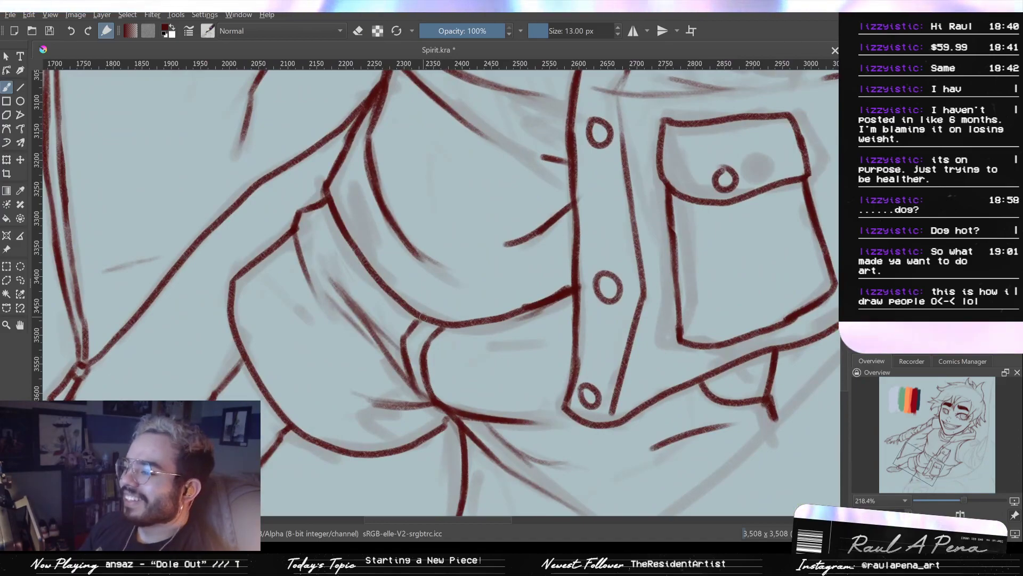
key(e)
key(m)
key(m)
mouse_move(402, 352)
mouse_down()
mouse_move(449, 359)
mouse_move(411, 358)
mouse_move(438, 369)
mouse_up()
key(ctrl+z)
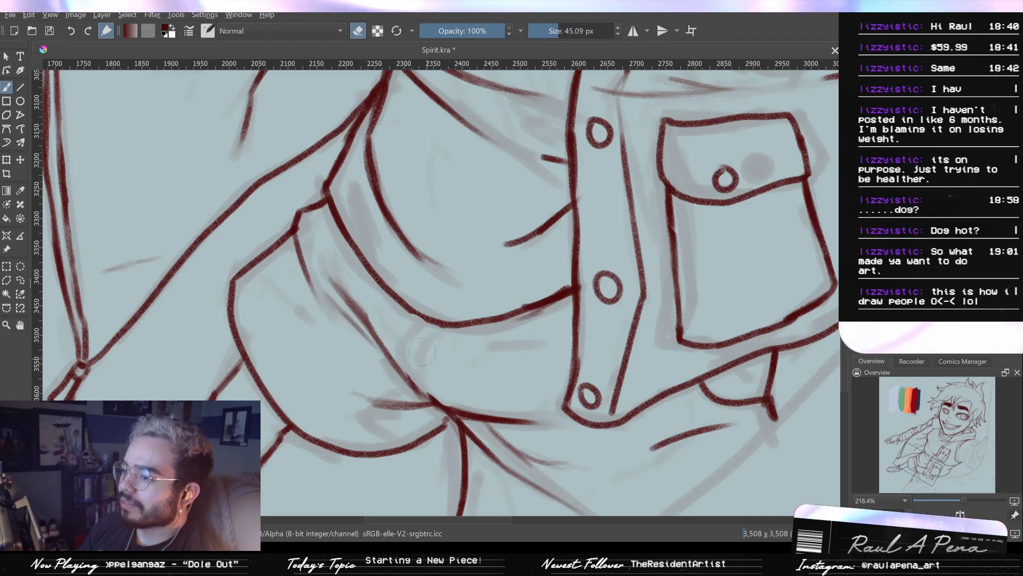
Re-ink the two short seam curves between the jacket hem and the crotch with the 13 px brush
key(m)
key(m)
key(e)
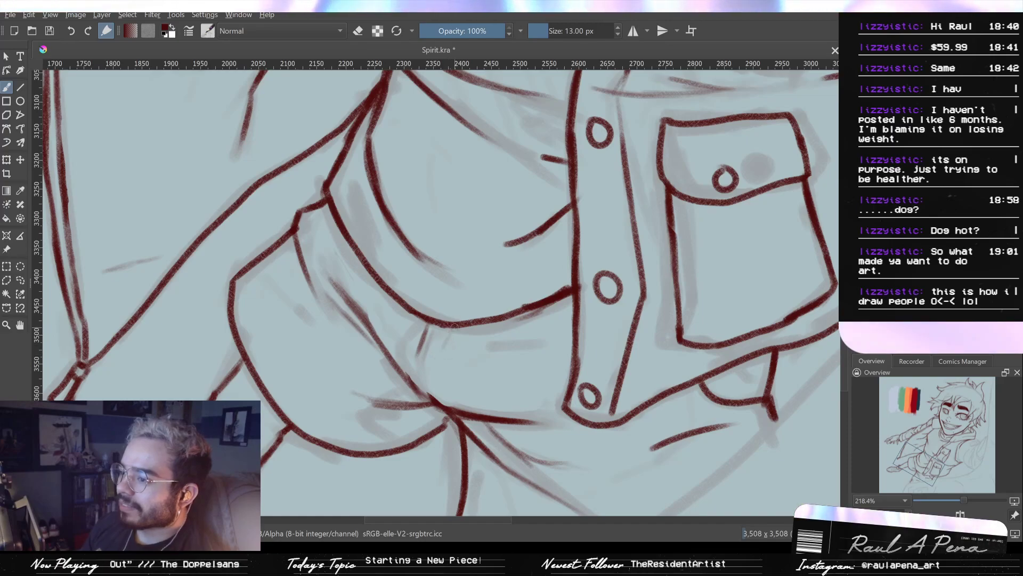
key(ctrl+z)
drag(442, 344, 442, 404)
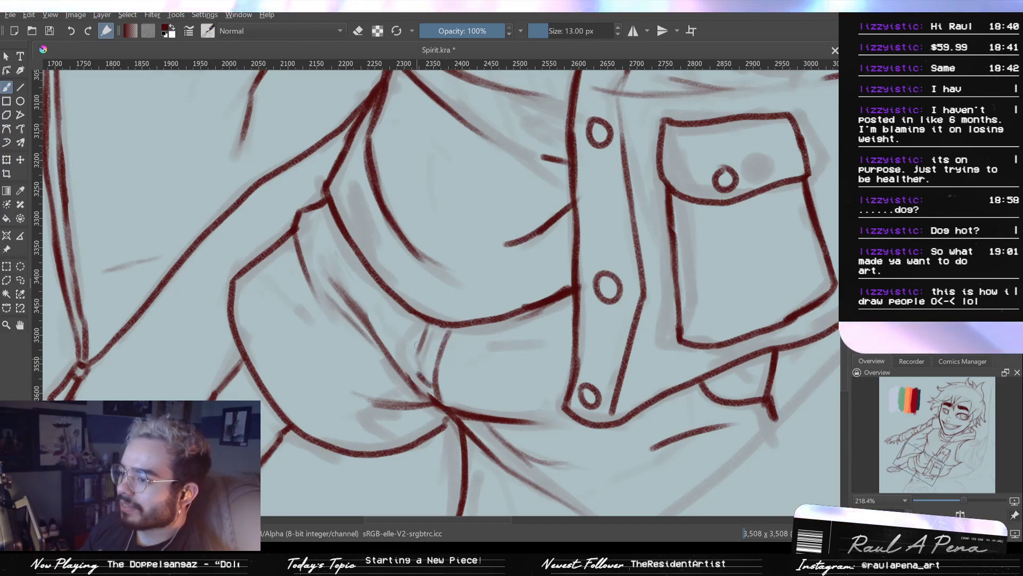
Erase the horizontal fold running from the crotch towards the jacket buttons and rework it as a shorter, lighter crease
drag(450, 326, 448, 288)
key(2)
drag(426, 364, 447, 302)
drag(437, 361, 442, 339)
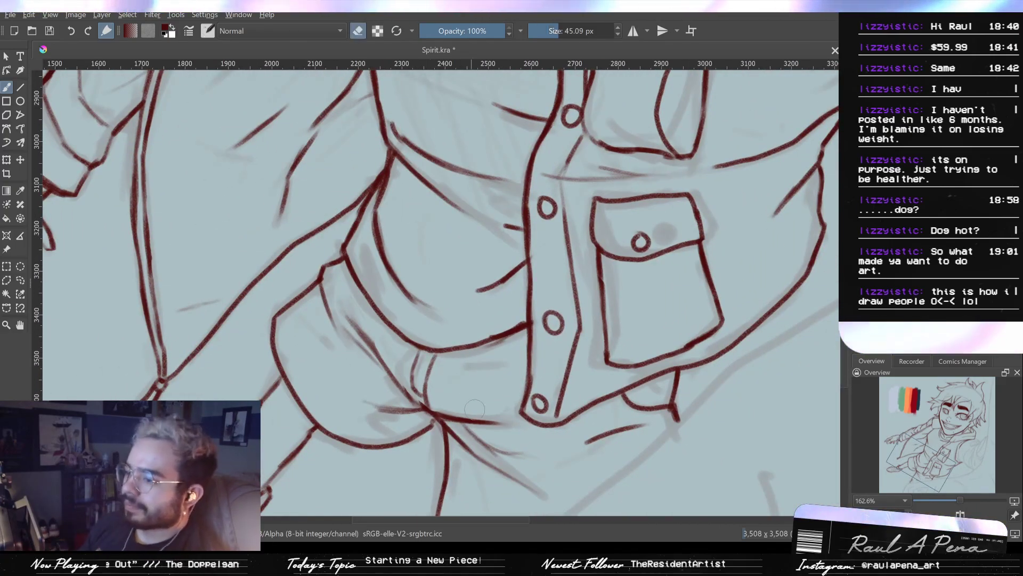
drag(498, 419, 476, 418)
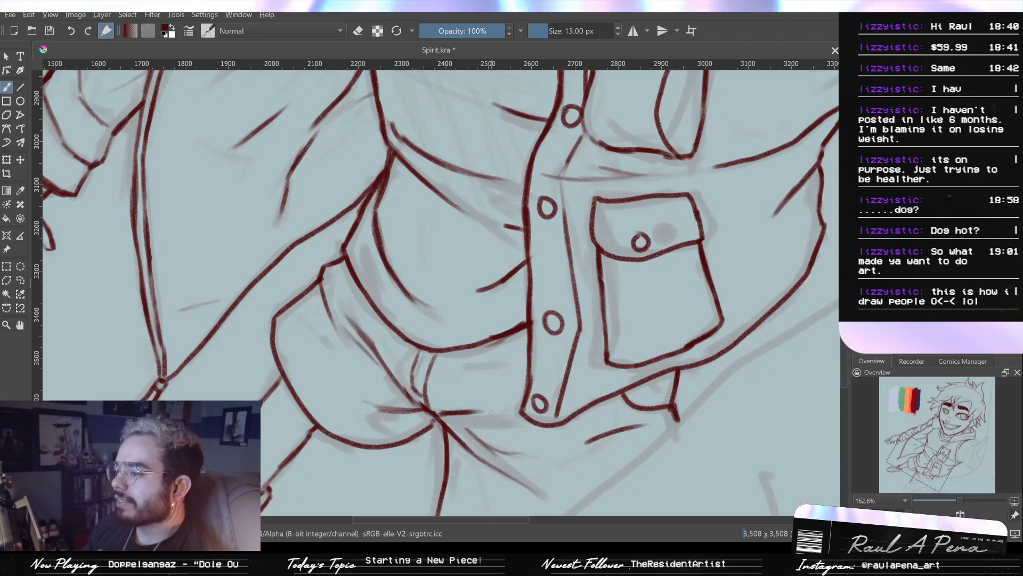
key(e)
mouse_move(493, 411)
mouse_down()
mouse_move(470, 404)
mouse_move(519, 497)
mouse_move(464, 421)
mouse_up()
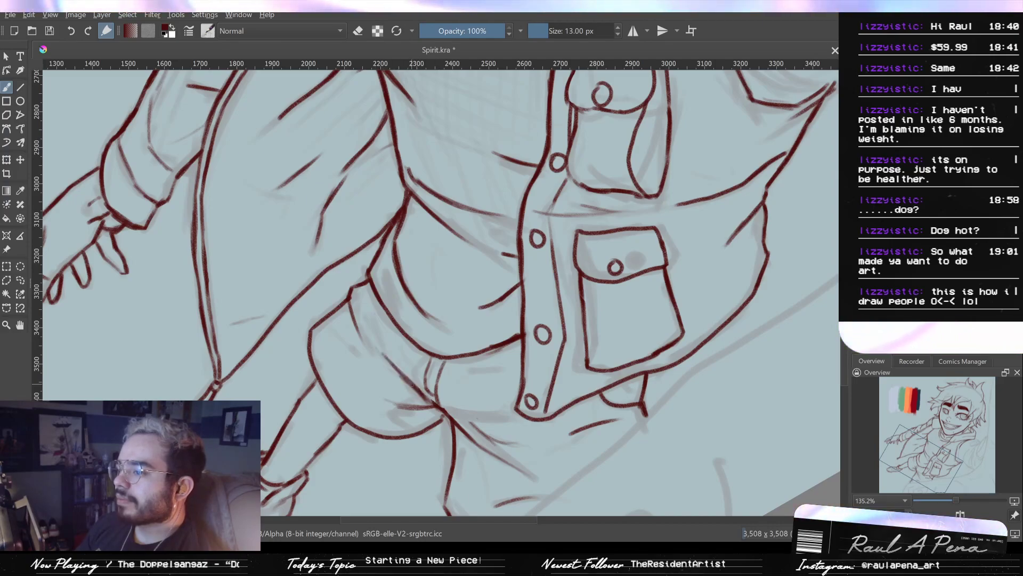
Clean up the fold lines around the trousers' crotch with an eraser of about 23 px
key(e)
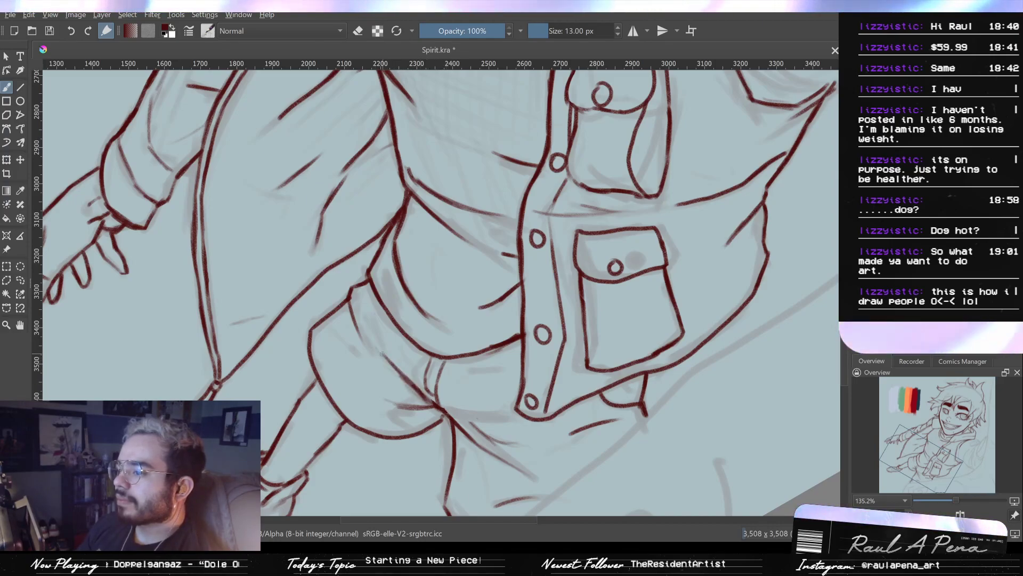
mouse_move(399, 385)
mouse_down()
mouse_move(390, 385)
mouse_move(424, 400)
mouse_up()
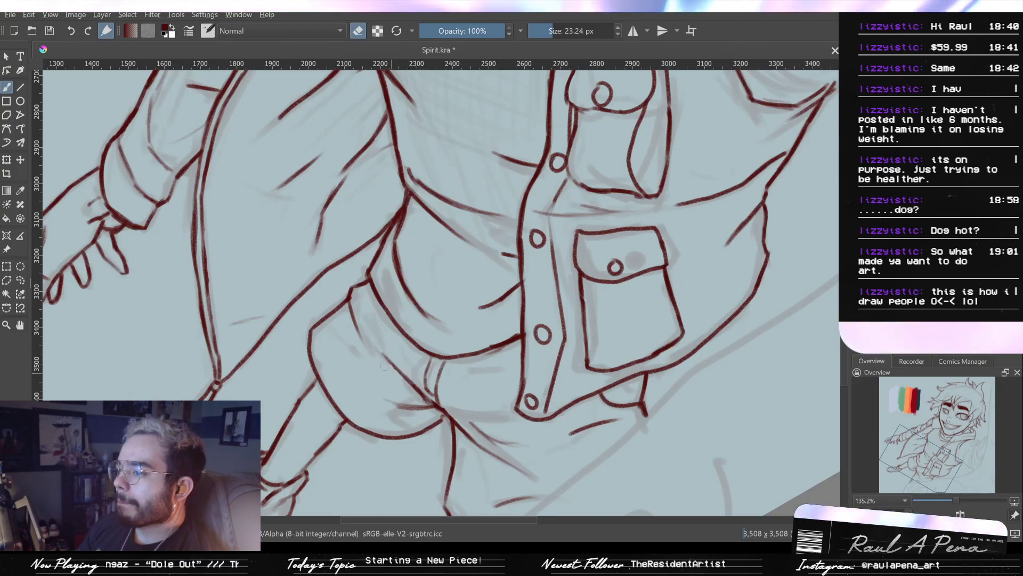
mouse_move(420, 347)
mouse_down()
mouse_move(469, 457)
mouse_move(464, 441)
mouse_up()
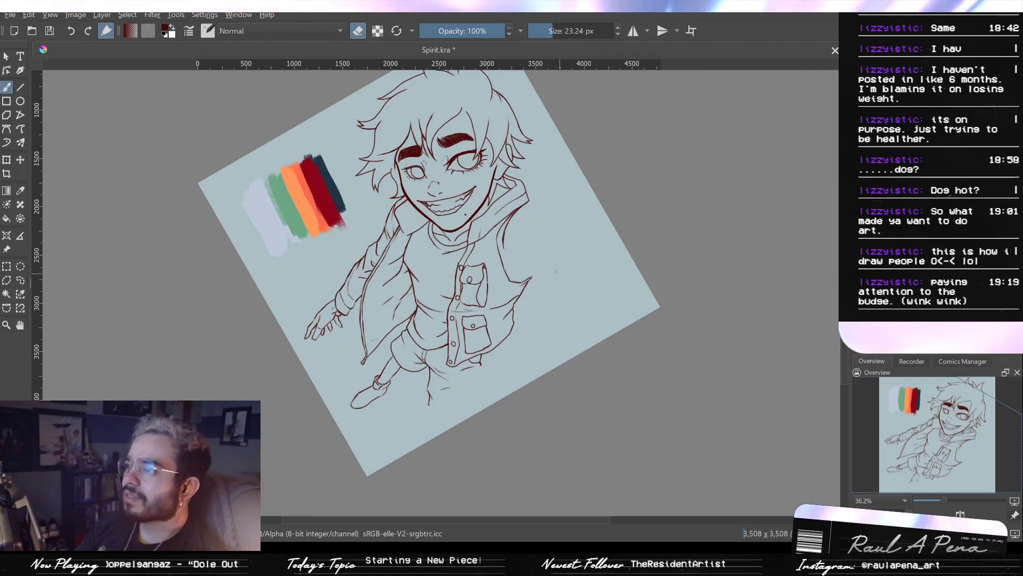
Doodle a pair of trousers in the empty area beside the jacket with the 13 px brush, including legs and crotch folds
drag(551, 262, 562, 233)
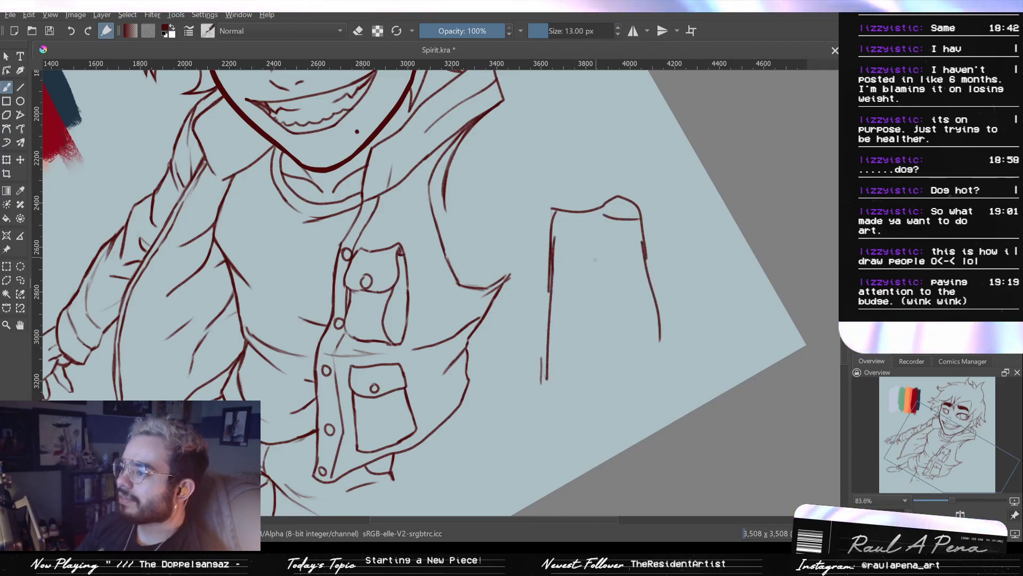
mouse_move(586, 272)
mouse_down()
mouse_move(581, 407)
mouse_move(573, 362)
mouse_up()
key(ctrl+z)
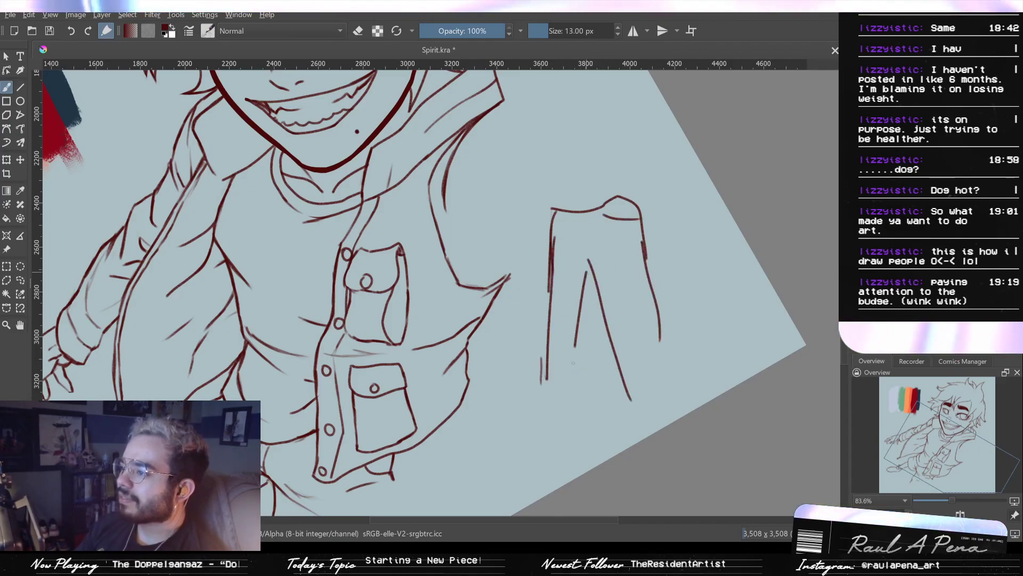
drag(557, 225, 585, 262)
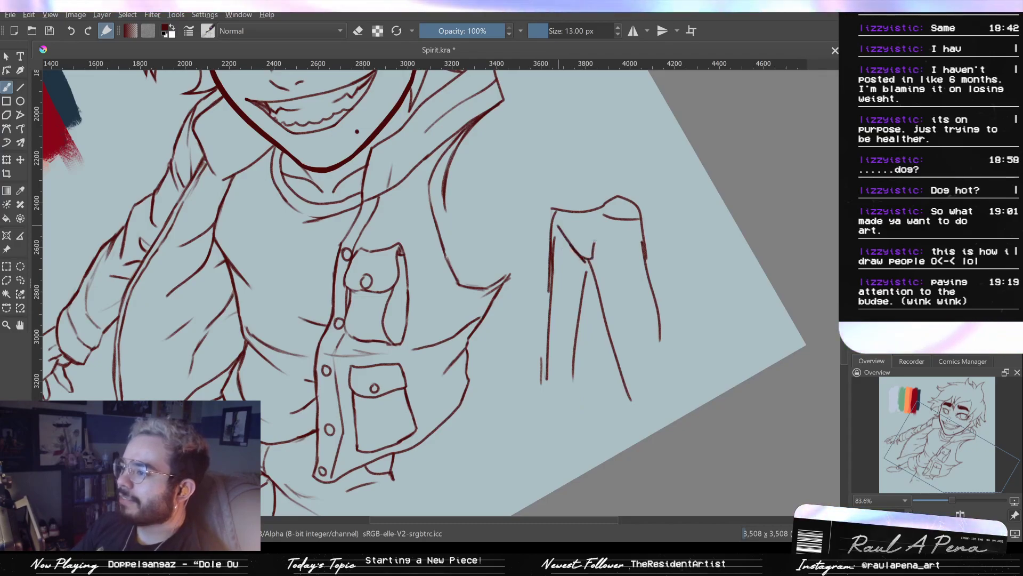
drag(603, 216, 594, 256)
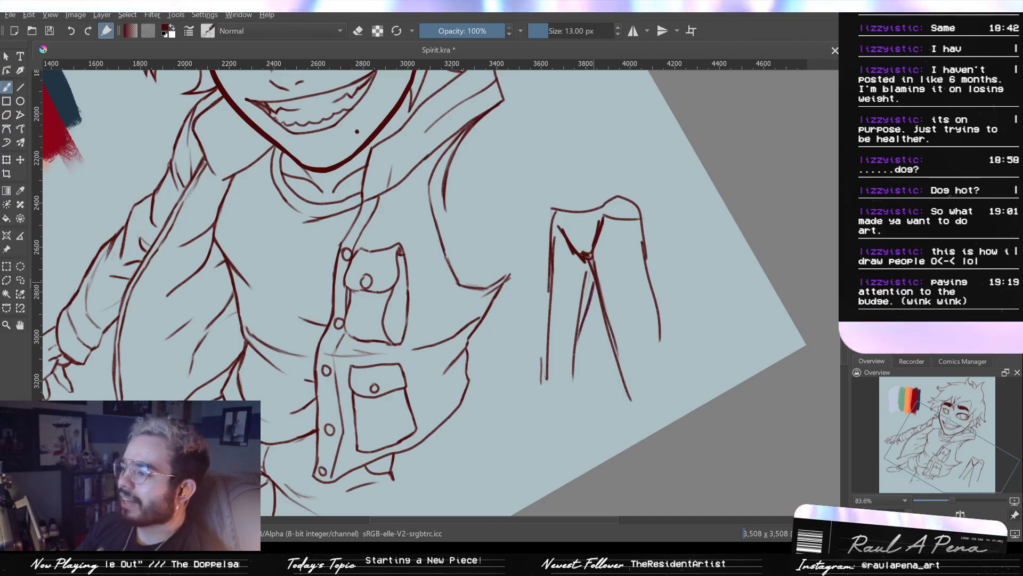
drag(549, 230, 545, 347)
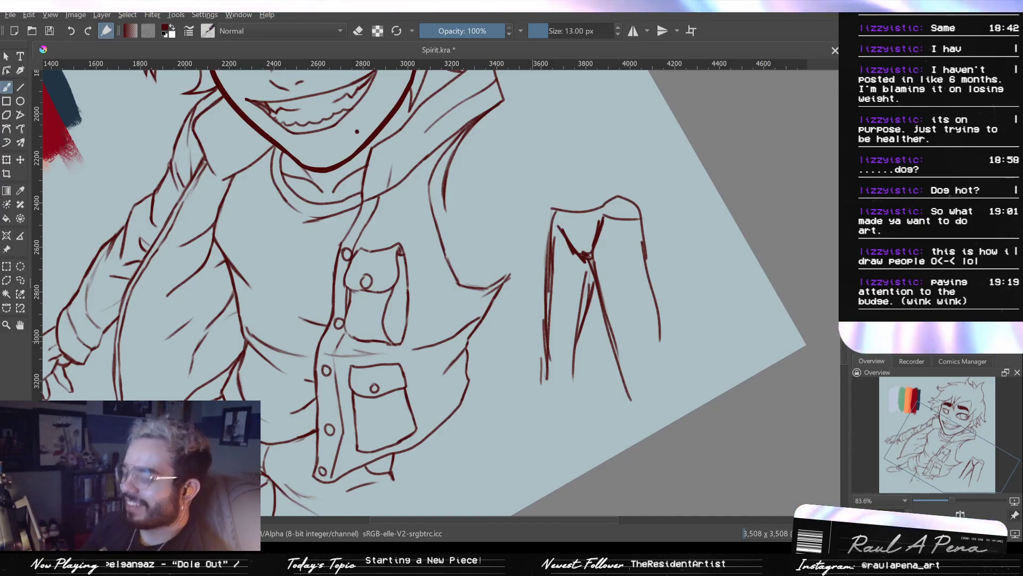
Erase the doodled trousers' upper crotch folds with an eraser of about 76 px and add a short crease with the 13 px brush
key(m)
key(m)
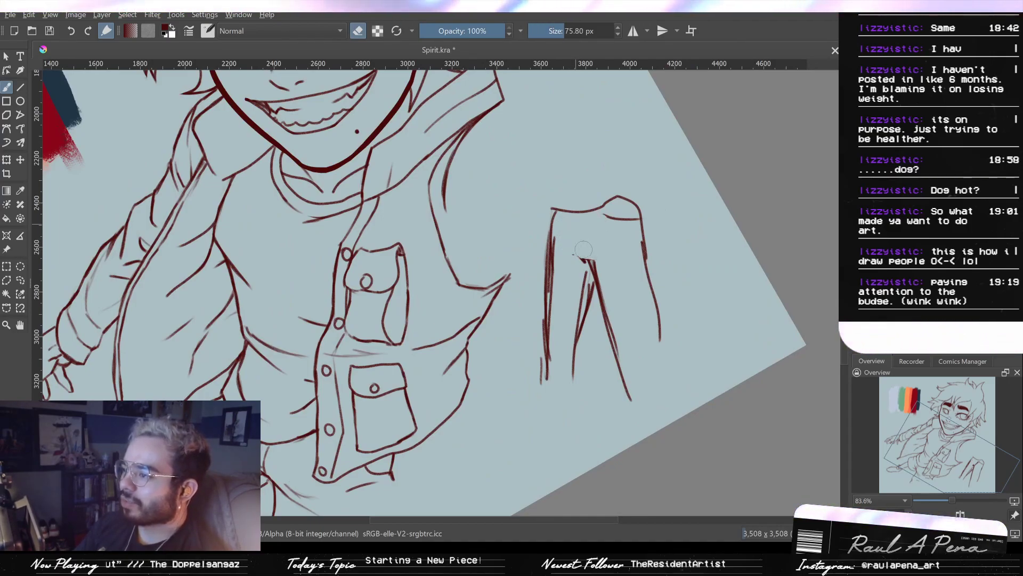
key(m)
key(m)
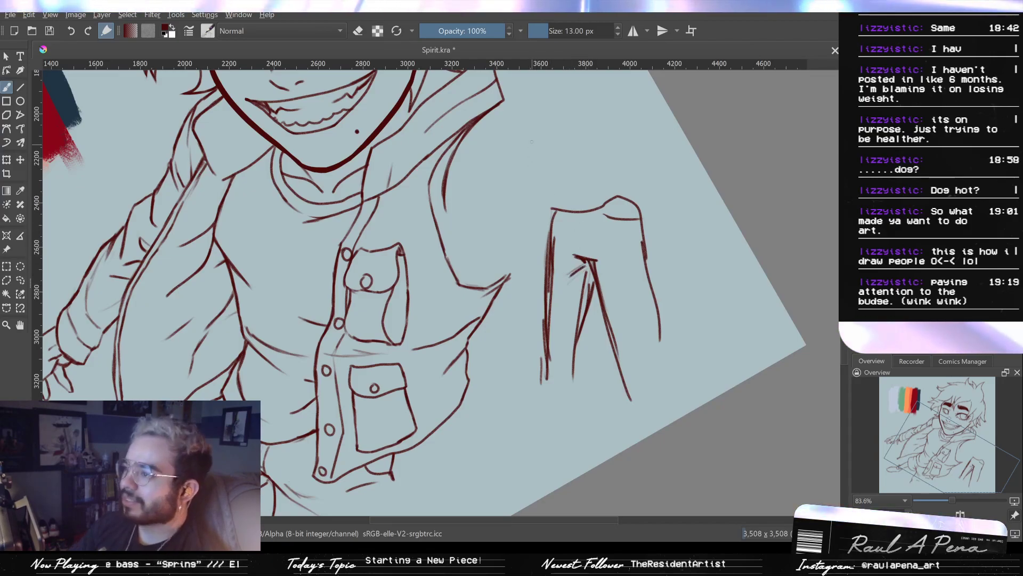
drag(534, 118, 537, 141)
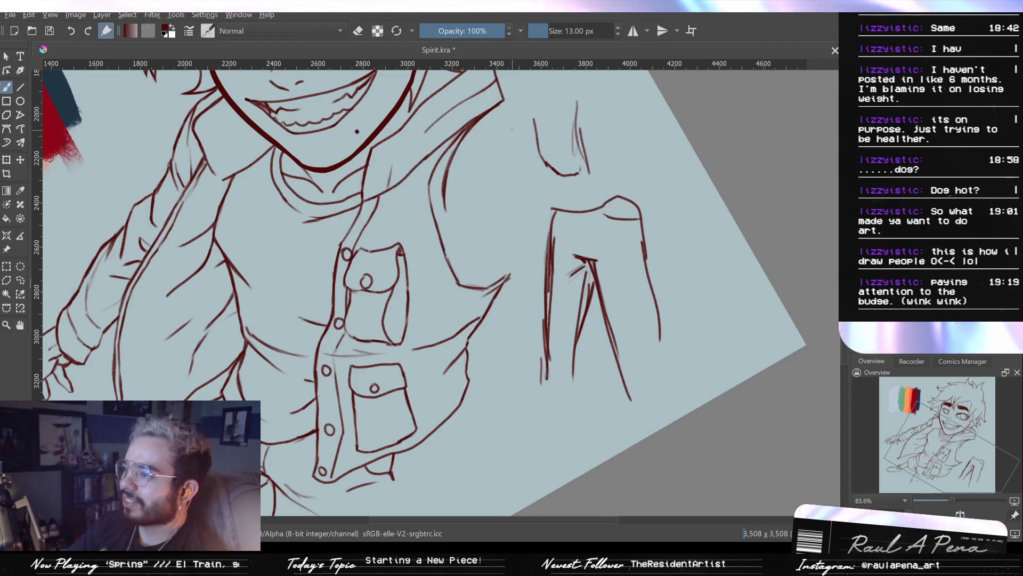
mouse_move(511, 132)
mouse_down()
mouse_move(505, 180)
mouse_move(516, 204)
mouse_up()
mouse_move(507, 185)
mouse_down()
mouse_move(499, 265)
mouse_move(504, 224)
mouse_up()
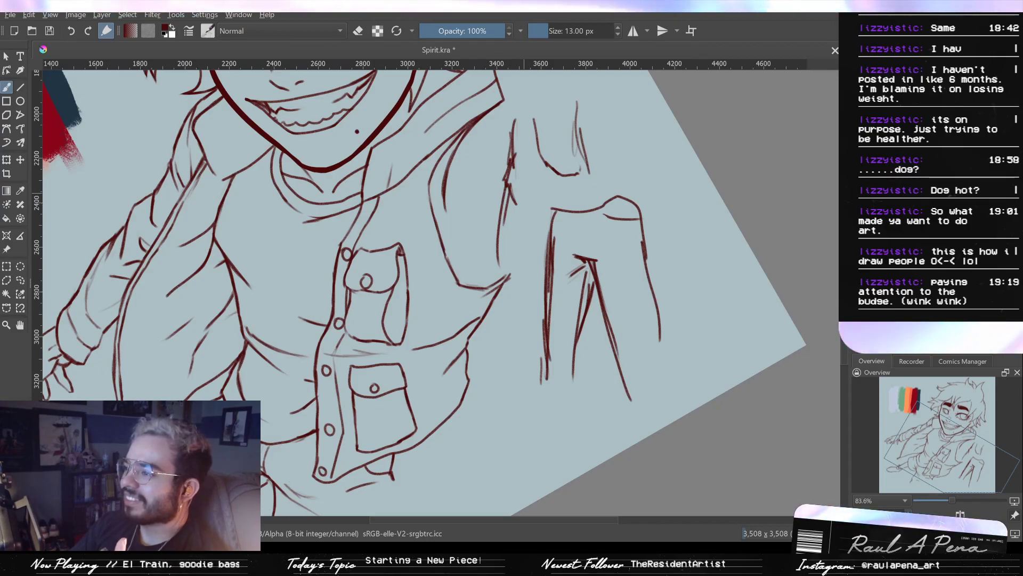
key(ctrl+z)
key(ctrl+z)
key(ctrl+z)
key(ctrl+z)
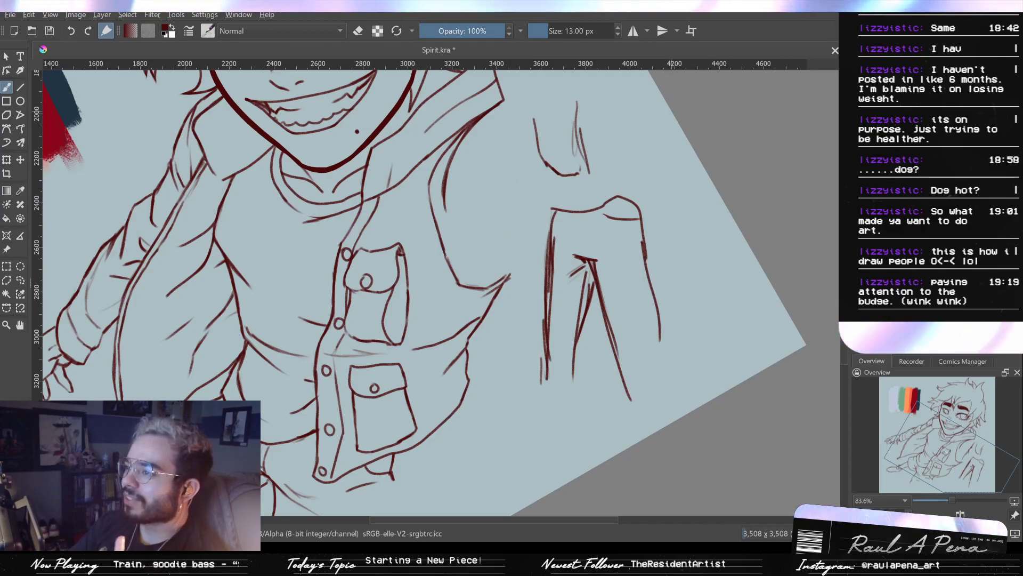
key(ctrl+z)
key(ctrl+z)
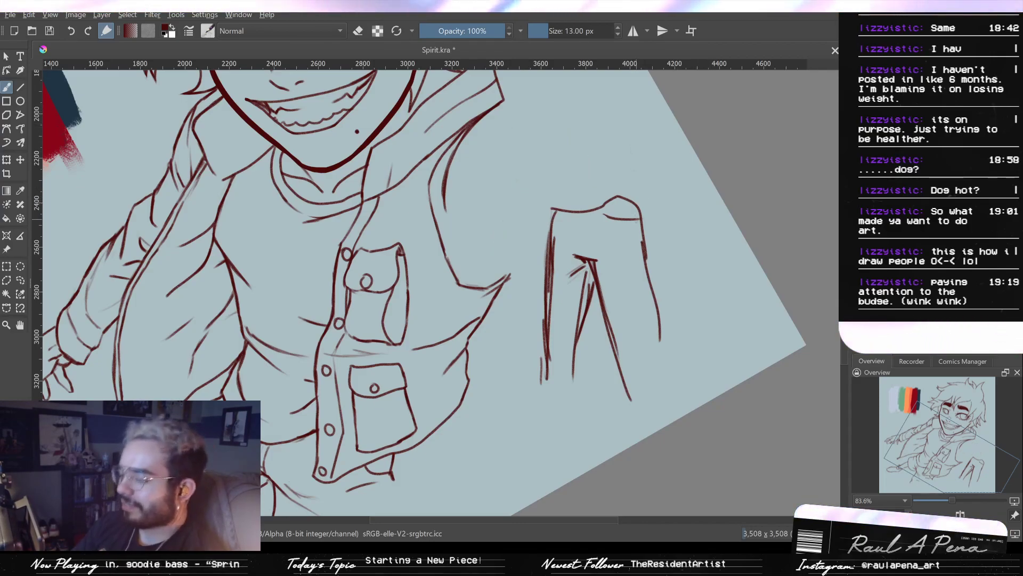
Sketch fold lines radiating from the crotch on the pants study beside the figure, clearing stray strokes around them
key(m)
key(m)
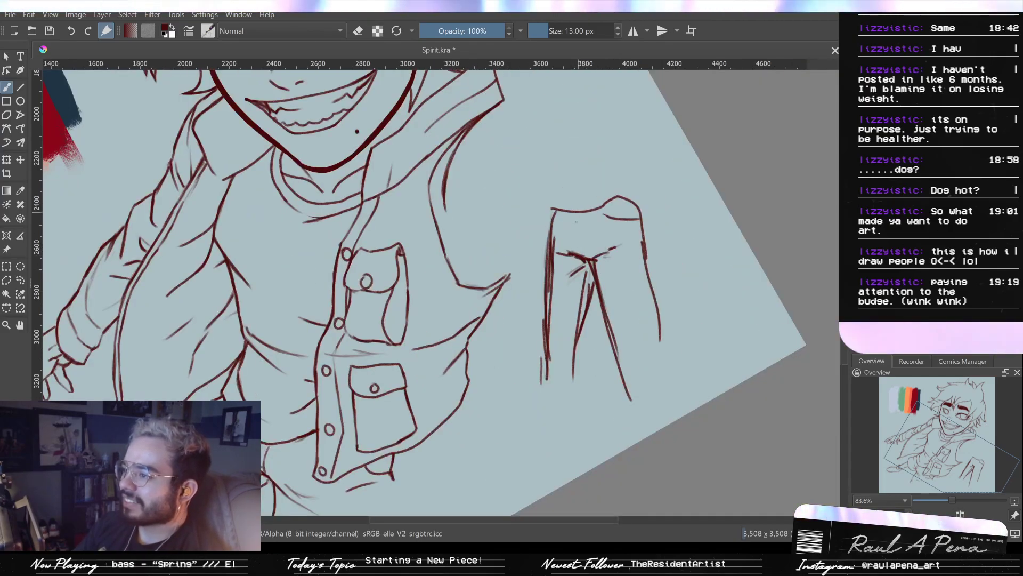
drag(585, 251, 590, 260)
drag(582, 214, 589, 259)
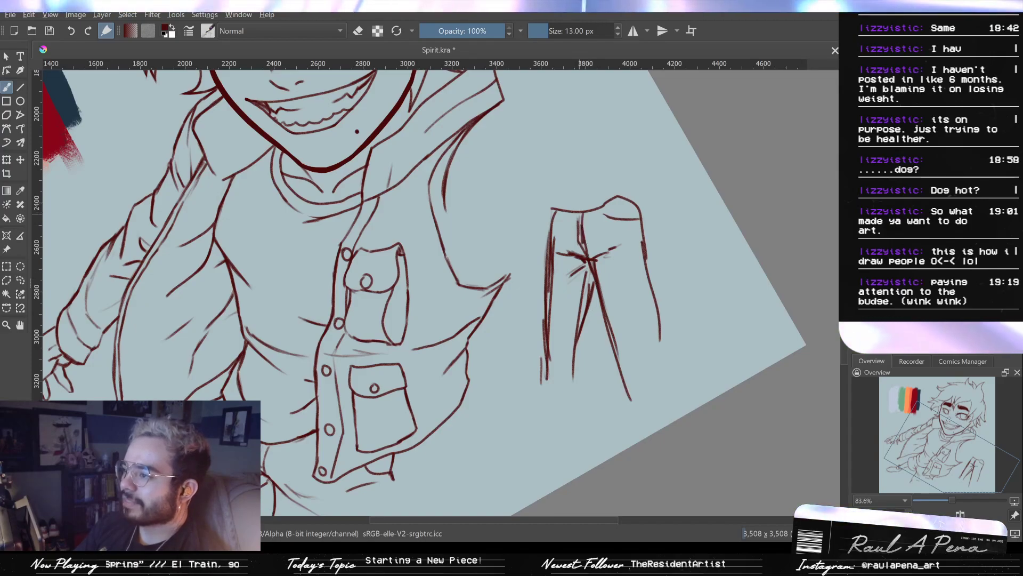
drag(602, 214, 592, 258)
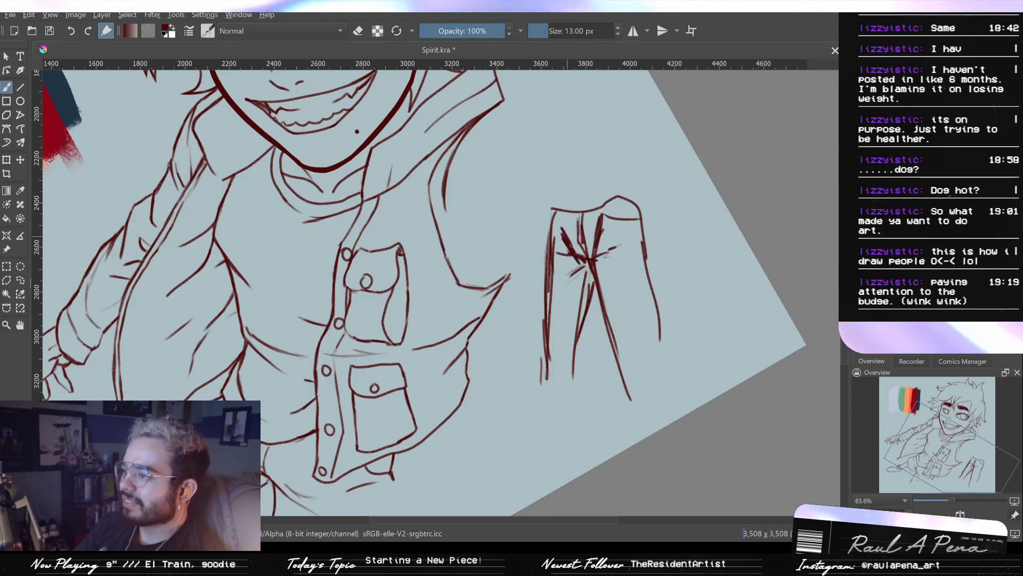
key(m)
key(m)
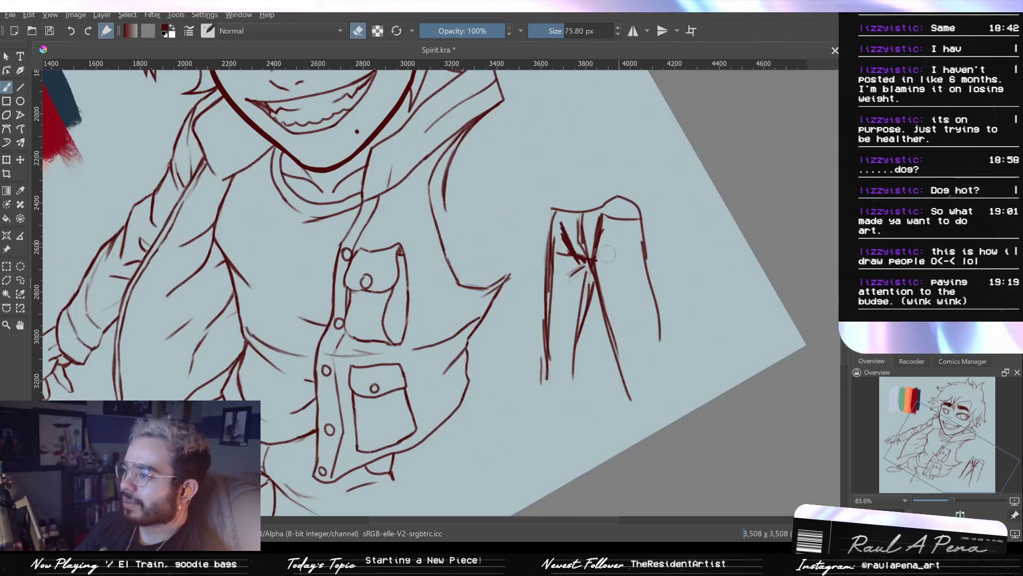
key(e)
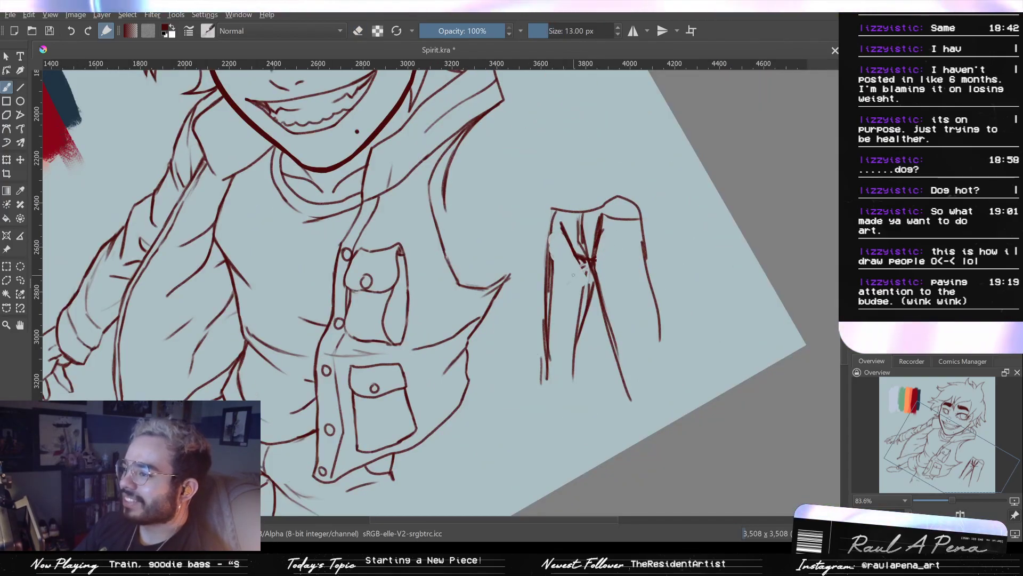
mouse_move(584, 257)
mouse_down()
mouse_move(557, 267)
mouse_move(554, 310)
mouse_move(565, 323)
mouse_up()
drag(602, 264, 631, 314)
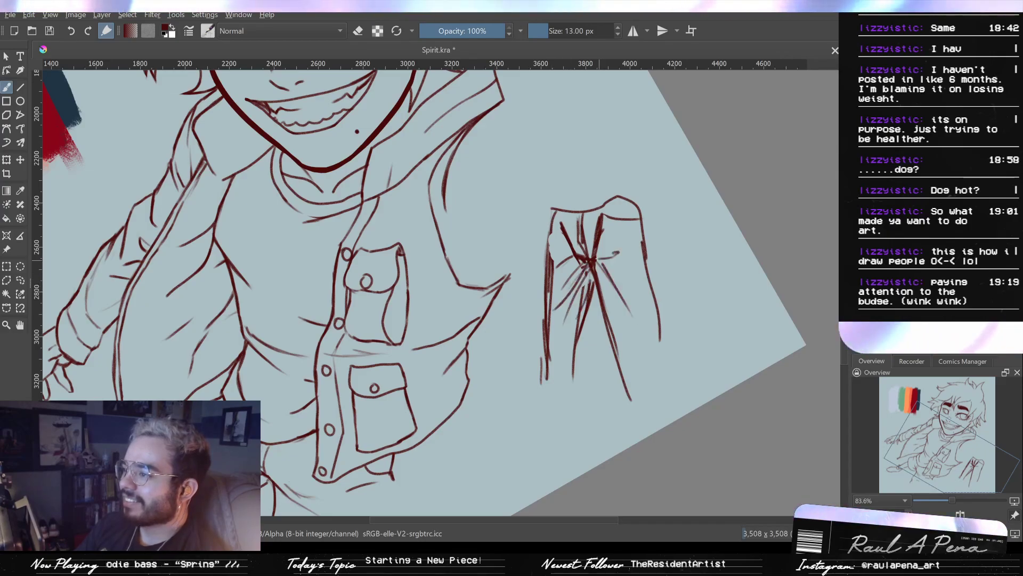
Erase the whole pants study beside the figure and check the canvas in mirrored view
mouse_move(589, 231)
mouse_down()
mouse_move(570, 215)
mouse_move(637, 219)
mouse_move(601, 247)
mouse_move(599, 277)
mouse_move(556, 307)
mouse_move(561, 347)
mouse_move(550, 359)
mouse_move(630, 407)
mouse_move(623, 220)
mouse_move(656, 261)
mouse_up()
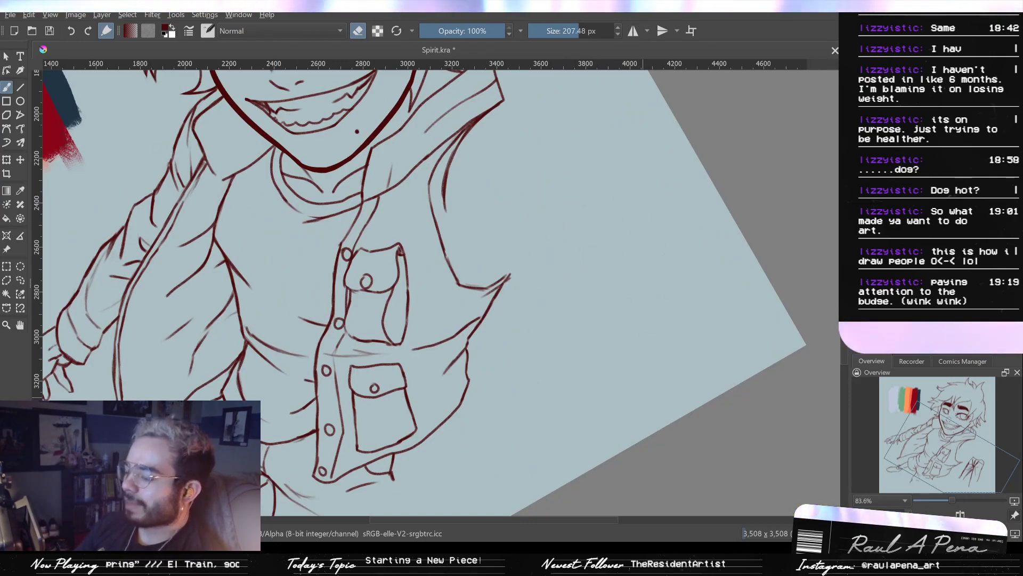
key(m)
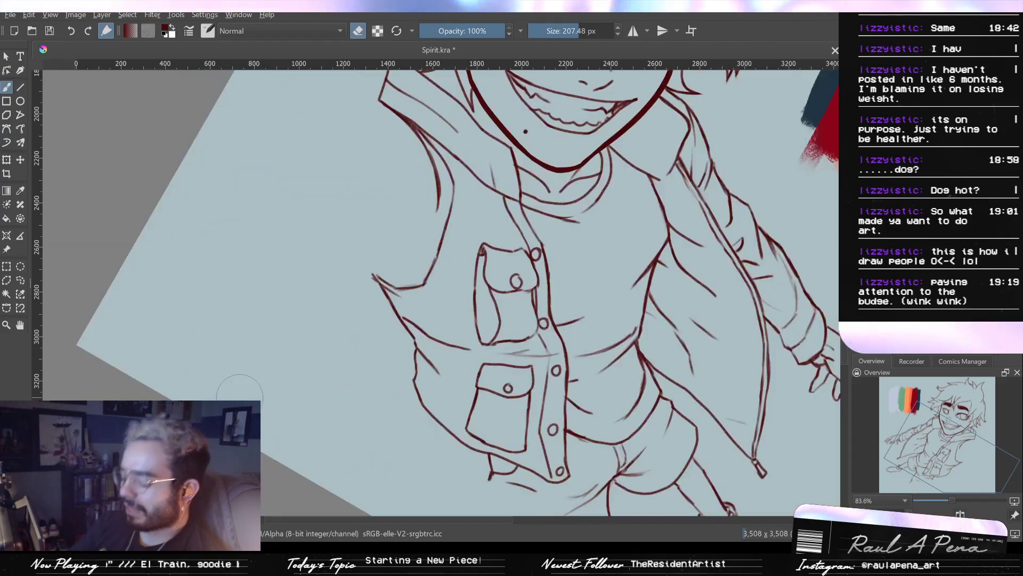
key(m)
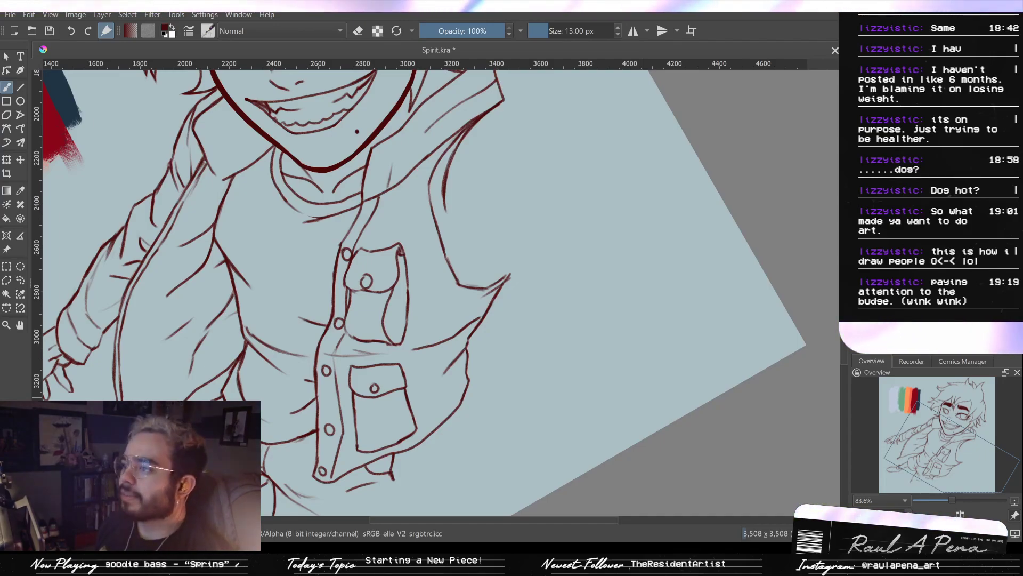
Paste the three-model clothing photo as a reference and examine the patchwork shorts up close
key(ctrl+v)
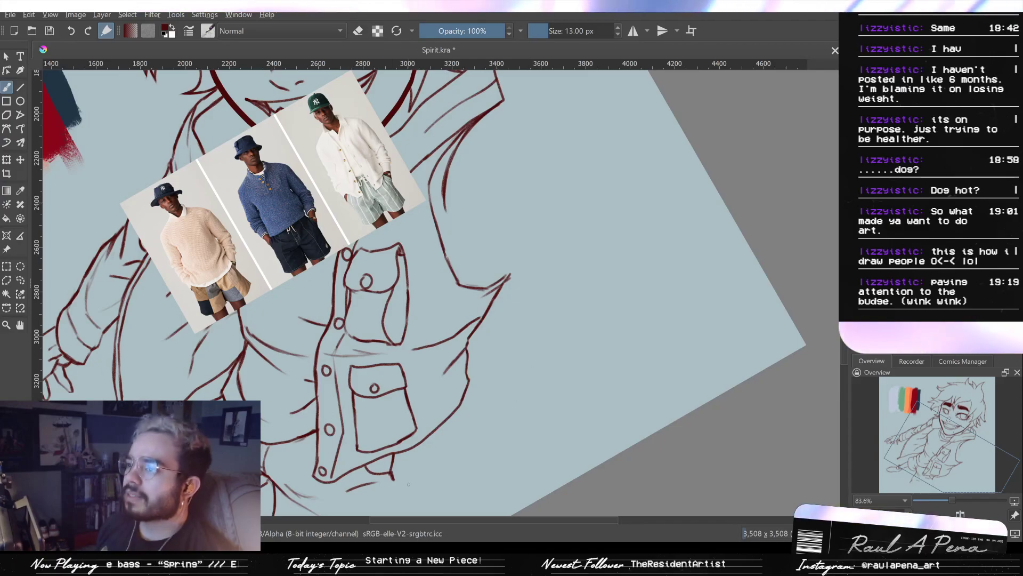
scroll(250, 273, up, 5)
drag(255, 244, 642, 136)
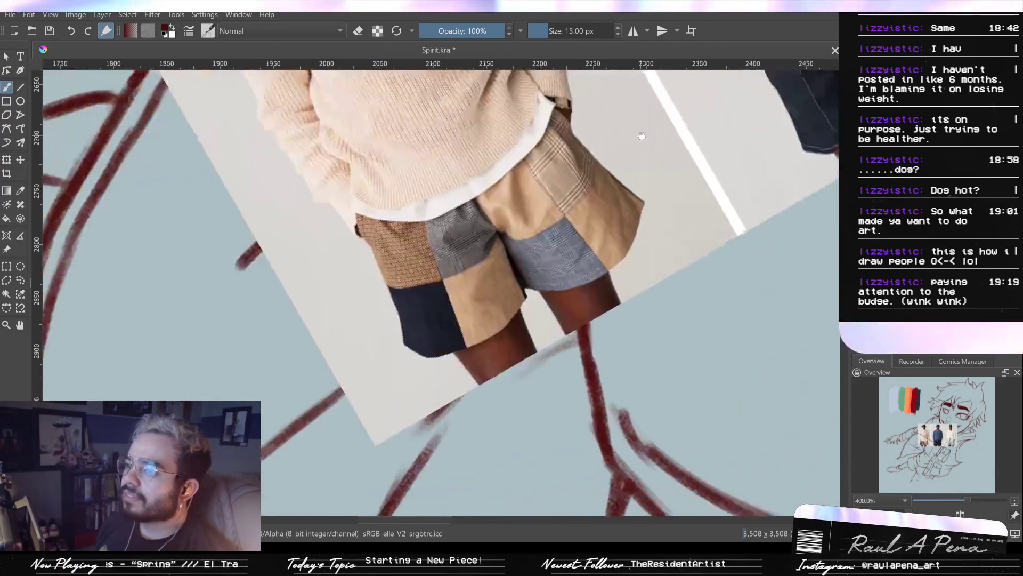
scroll(574, 186, up, 1)
scroll(516, 346, down, 3)
scroll(516, 347, up, 2)
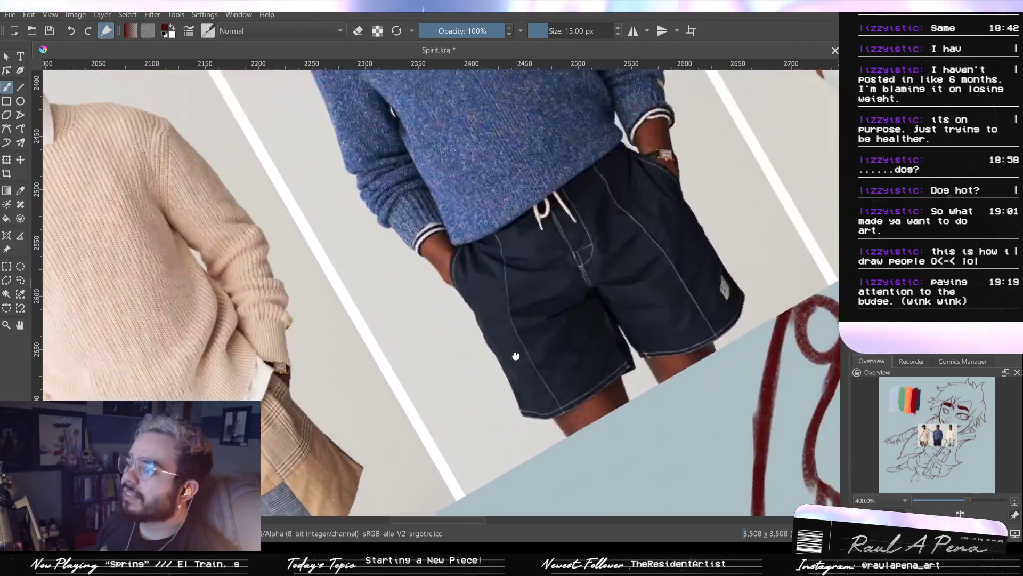
Examine the folds of the navy and striped shorts in the reference photo, and remove the photo from the canvas
drag(565, 317, 478, 359)
drag(624, 302, 434, 393)
mouse_move(533, 326)
mouse_down()
mouse_move(510, 372)
mouse_move(448, 368)
mouse_move(528, 333)
mouse_move(554, 298)
mouse_up()
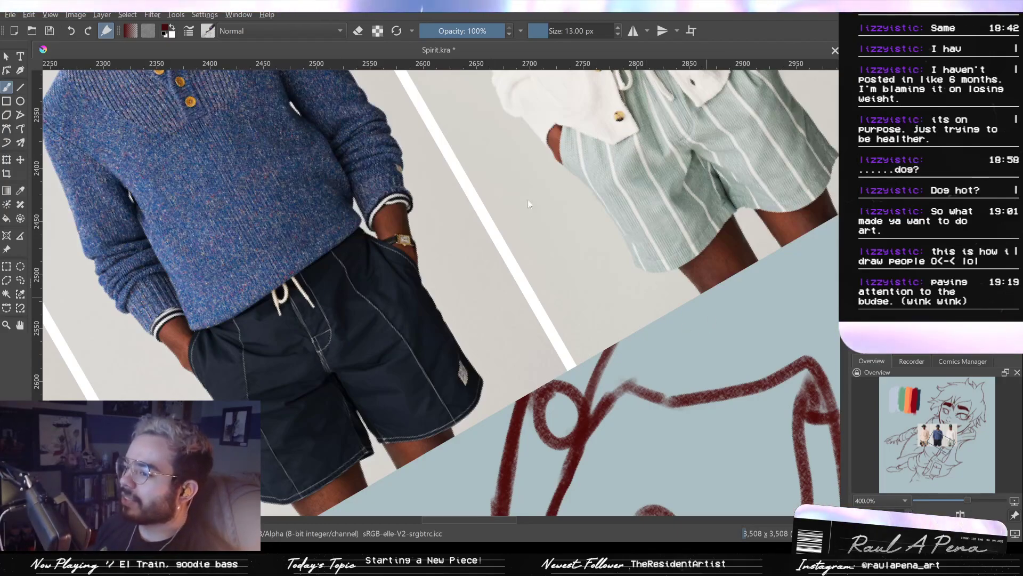
drag(333, 358, 625, 271)
scroll(664, 269, down, 1)
scroll(507, 332, up, 2)
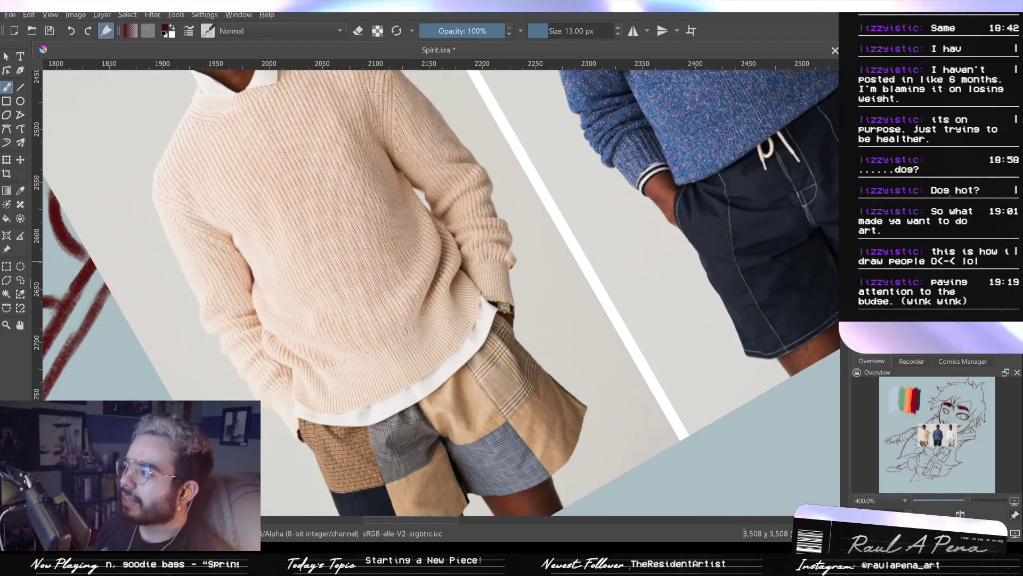
key(ctrl+z)
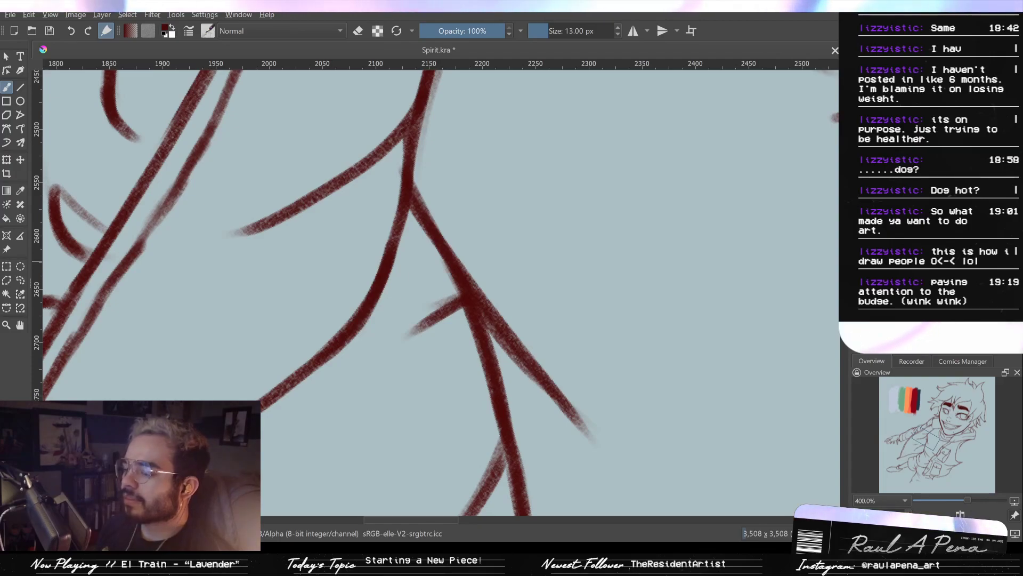
Paste the photo of two models in tan and blue shorts as a reference and view it up close
ctrl+click(434, 342)
key(ctrl+v)
scroll(450, 336, down, 3)
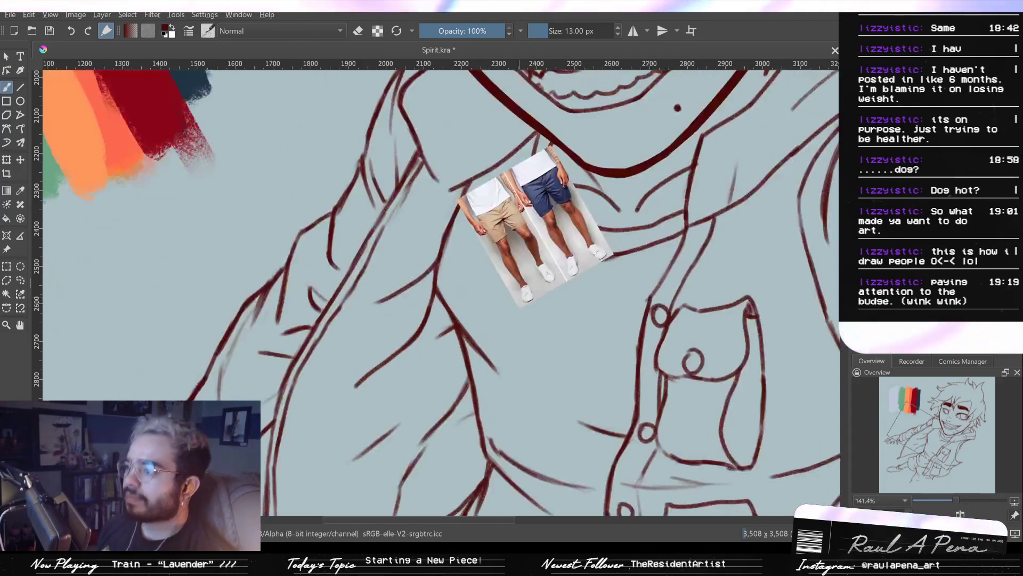
scroll(572, 235, up, 5)
scroll(538, 252, down, 4)
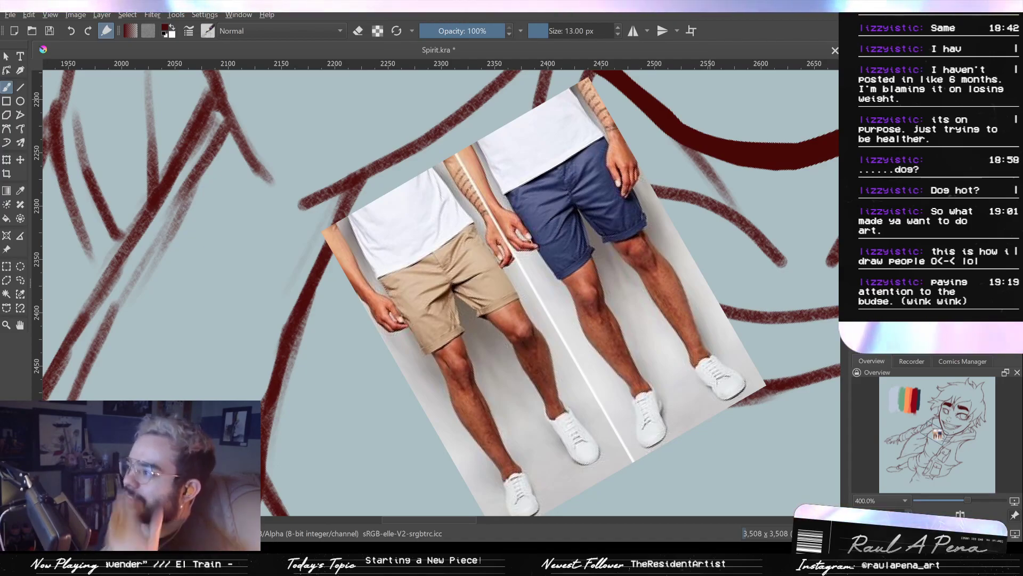
Try to clear the reference photo and erase the drawstring and crotch fold lines on the character's shorts
key(Delete)
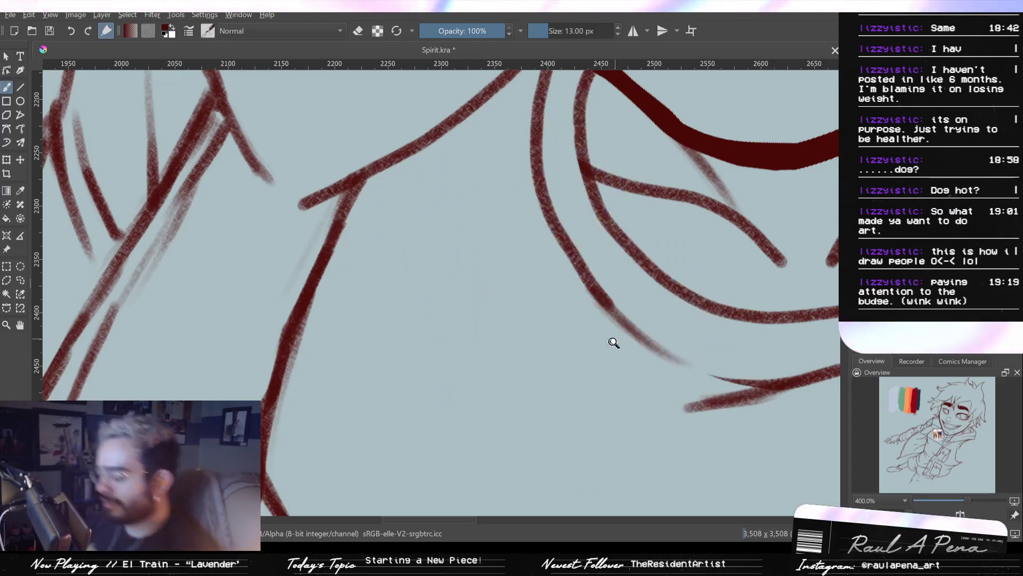
scroll(611, 338, down, 4)
drag(613, 440, 600, 290)
drag(585, 456, 592, 393)
scroll(592, 322, up, 2)
key(e)
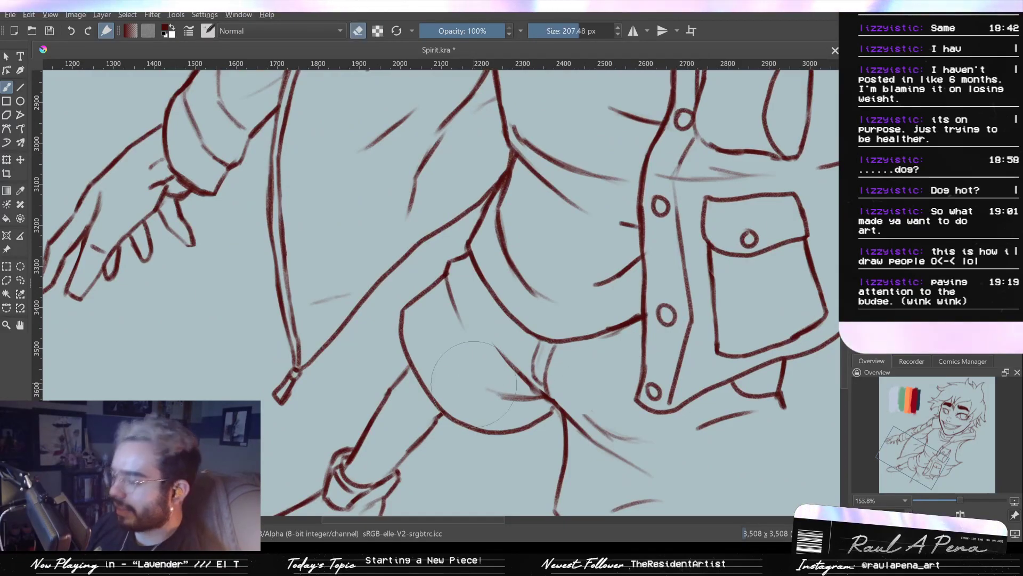
key(ctrl+z)
key(ctrl+z)
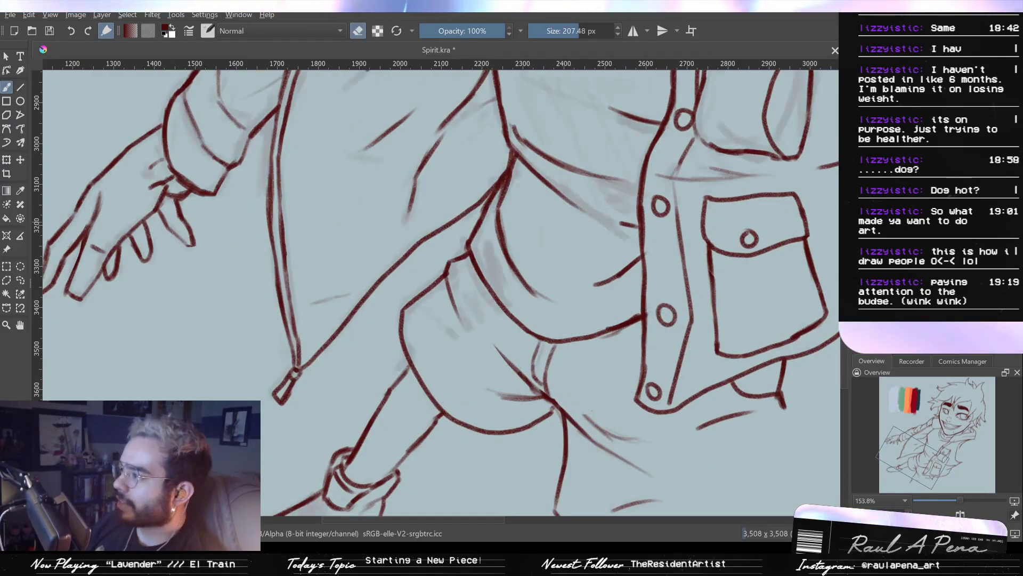
drag(536, 385, 492, 385)
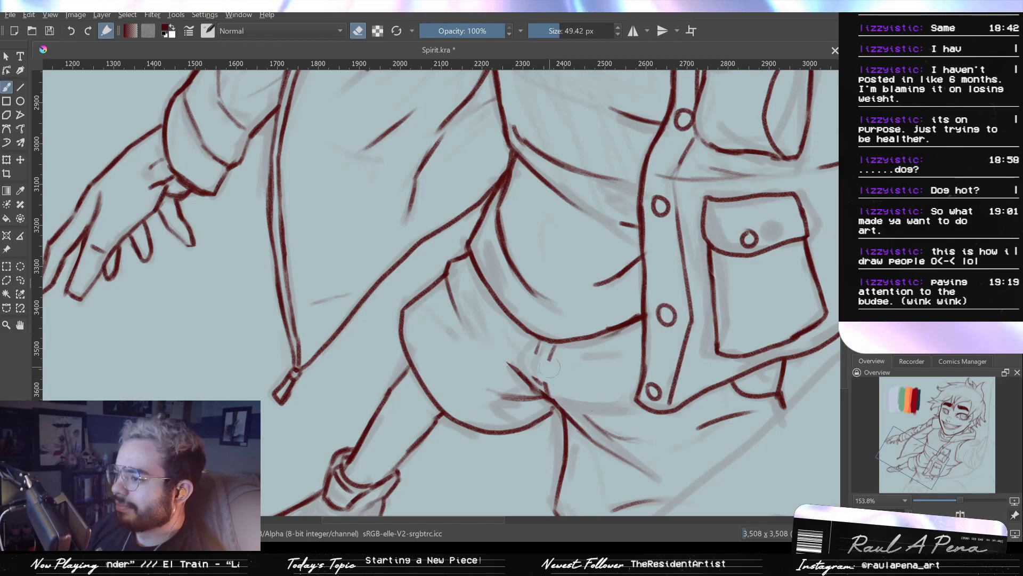
key(ctrl+z)
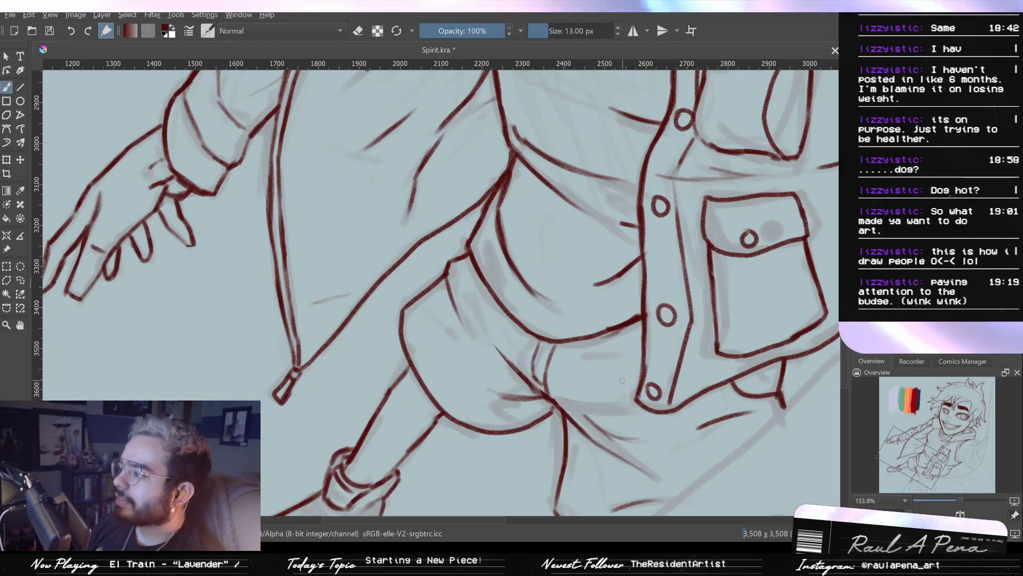
key(ctrl+z)
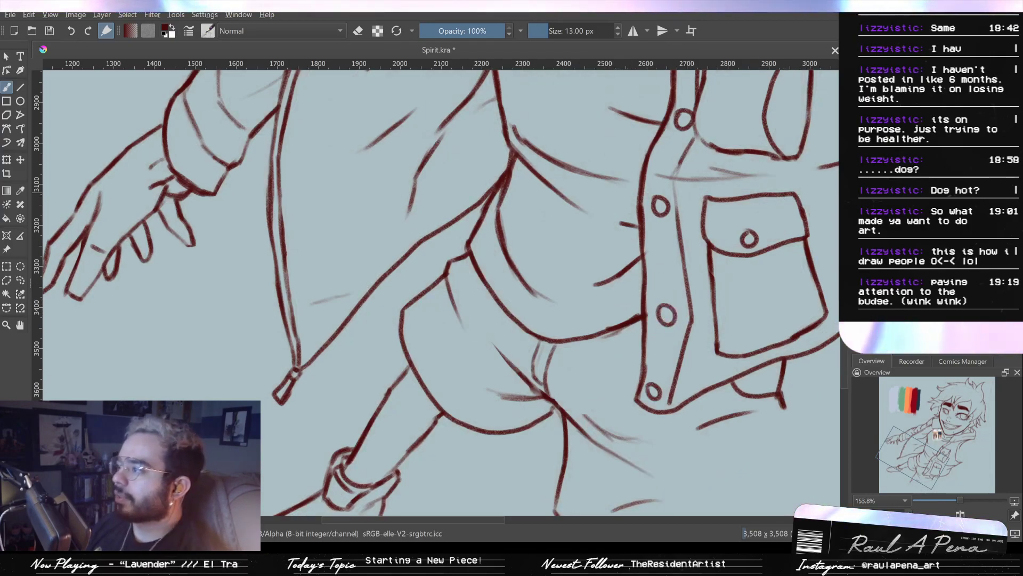
Show the rough sketch beneath the line art and examine the shorts in the two-model reference photo
click(857, 192)
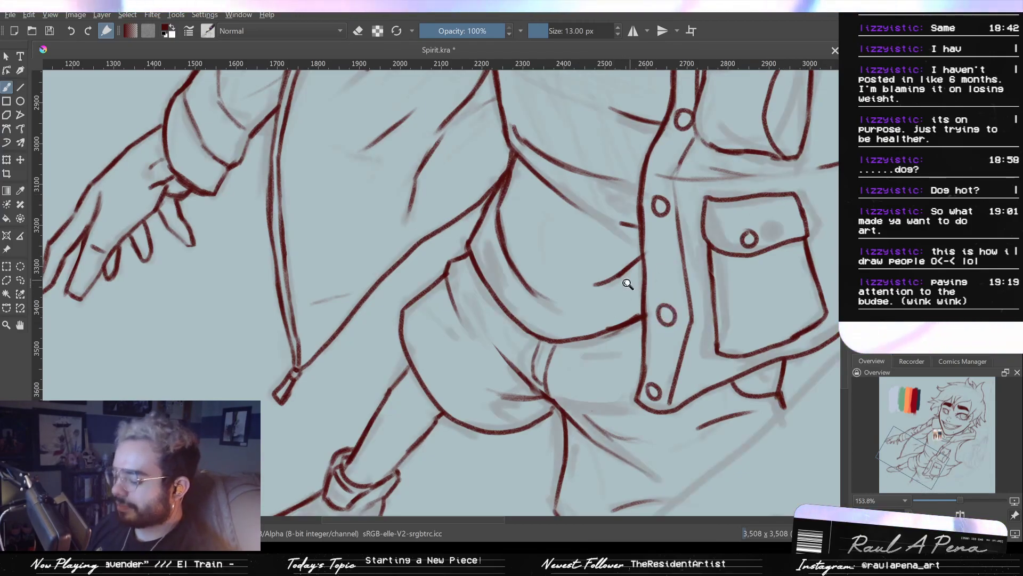
drag(629, 283, 629, 331)
drag(650, 242, 651, 424)
drag(493, 352, 484, 390)
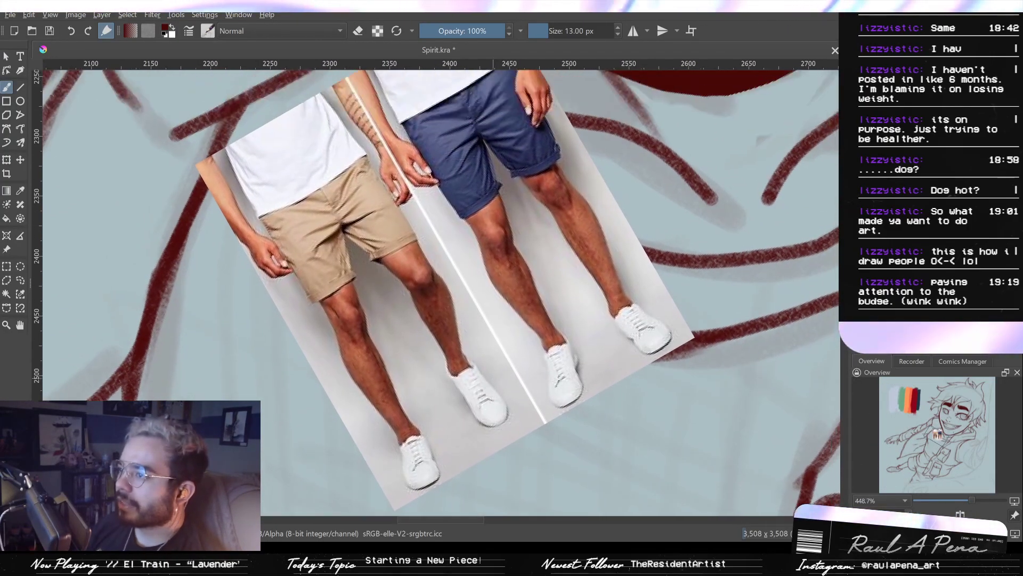
mouse_move(535, 353)
mouse_down()
mouse_move(555, 437)
mouse_move(565, 213)
mouse_up()
drag(527, 304, 559, 171)
Draw a diagonal fold line below the shorts' waistband and a long horizontal fold between the drawstring and the buttoned vest edge
mouse_move(453, 496)
mouse_down()
mouse_move(499, 411)
mouse_move(517, 285)
mouse_up()
drag(501, 399, 495, 318)
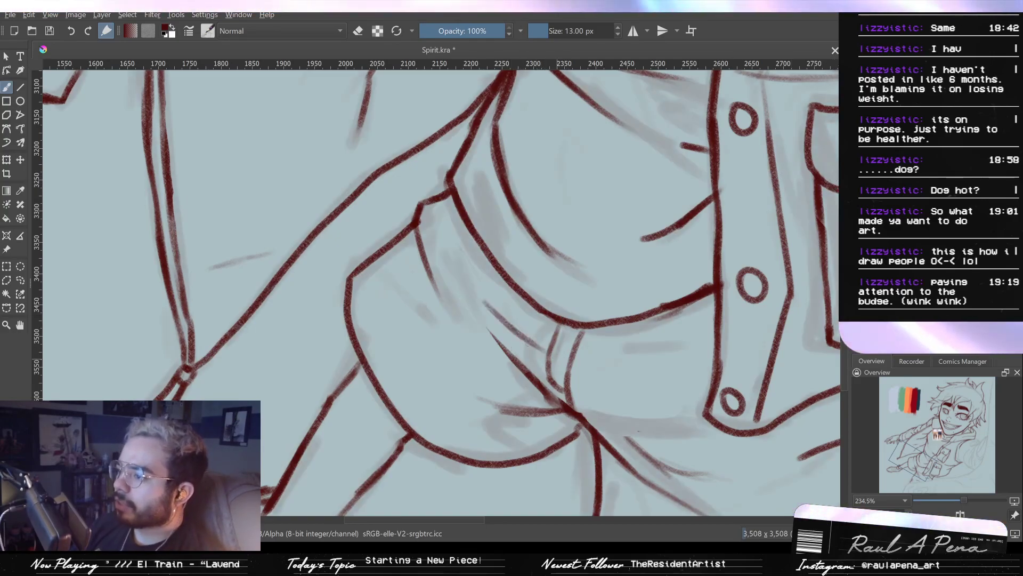
drag(473, 290, 532, 340)
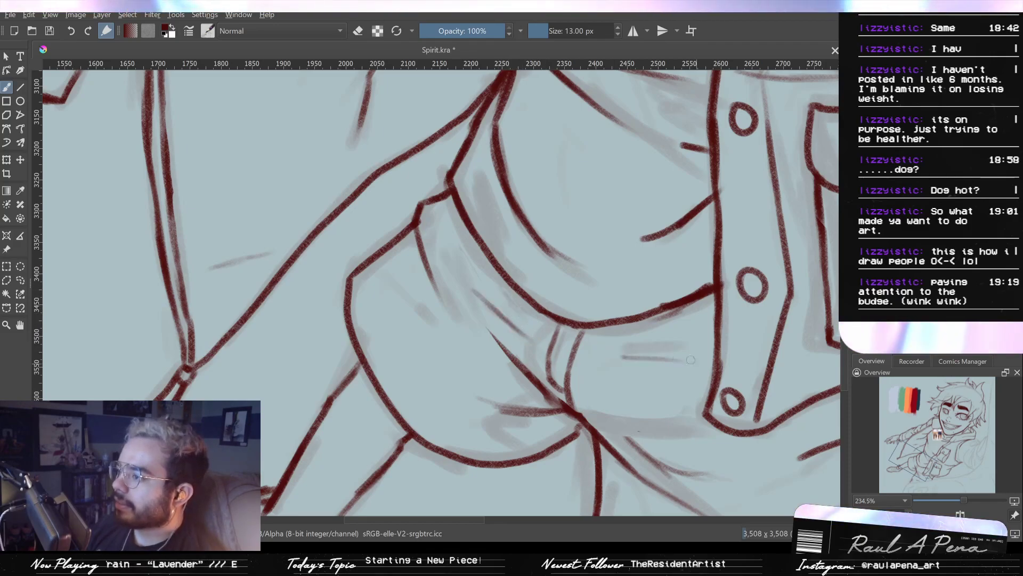
drag(607, 353, 675, 362)
key(ctrl+z)
key(ctrl+z)
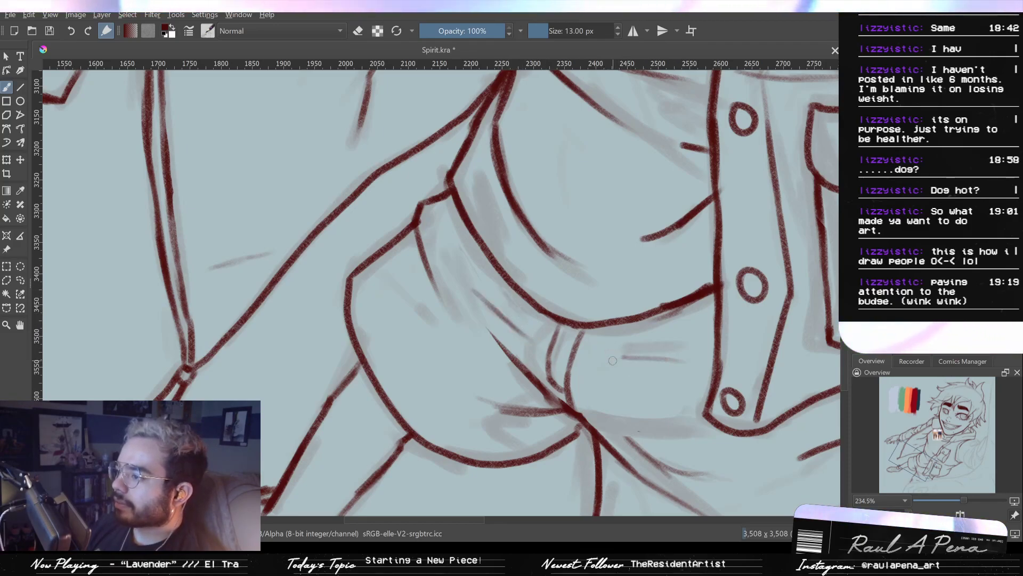
drag(597, 347, 709, 347)
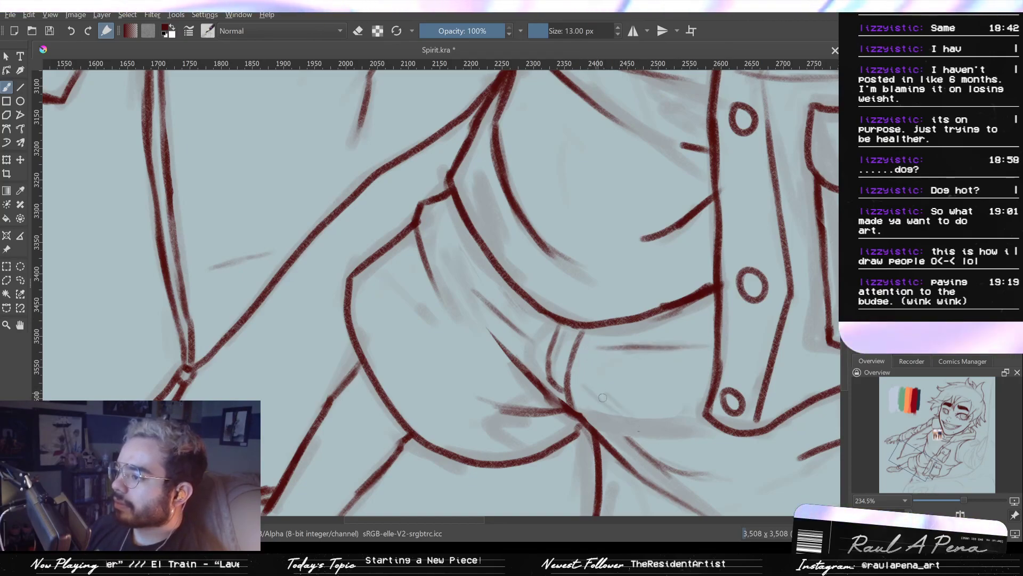
Try a short fold stroke just below the shorts' crotch and check the drawing in mirrored view
drag(620, 393, 650, 470)
drag(591, 348, 585, 319)
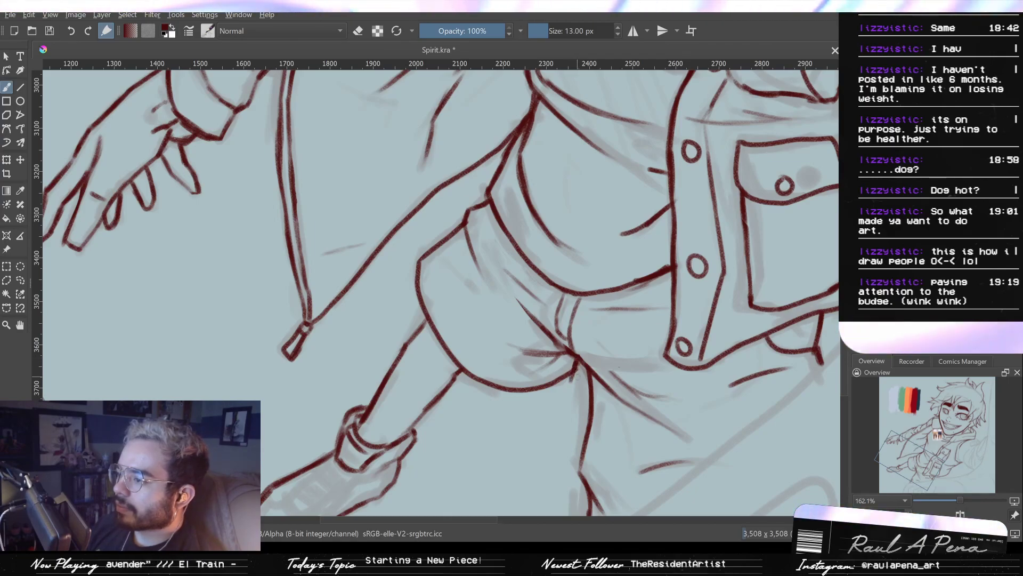
drag(577, 361, 573, 380)
key(m)
key(m)
key(bracketleft)
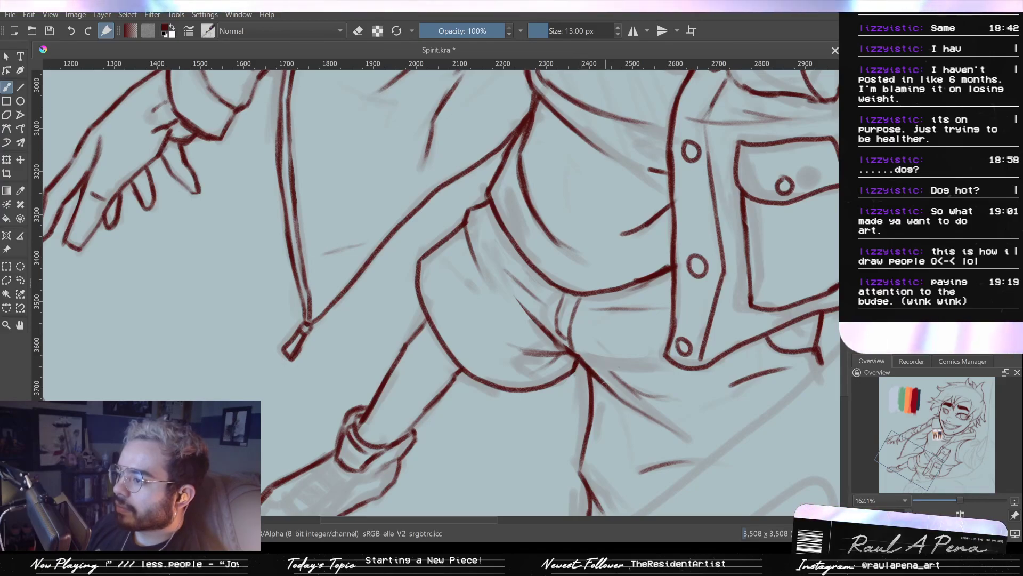
drag(601, 416, 573, 368)
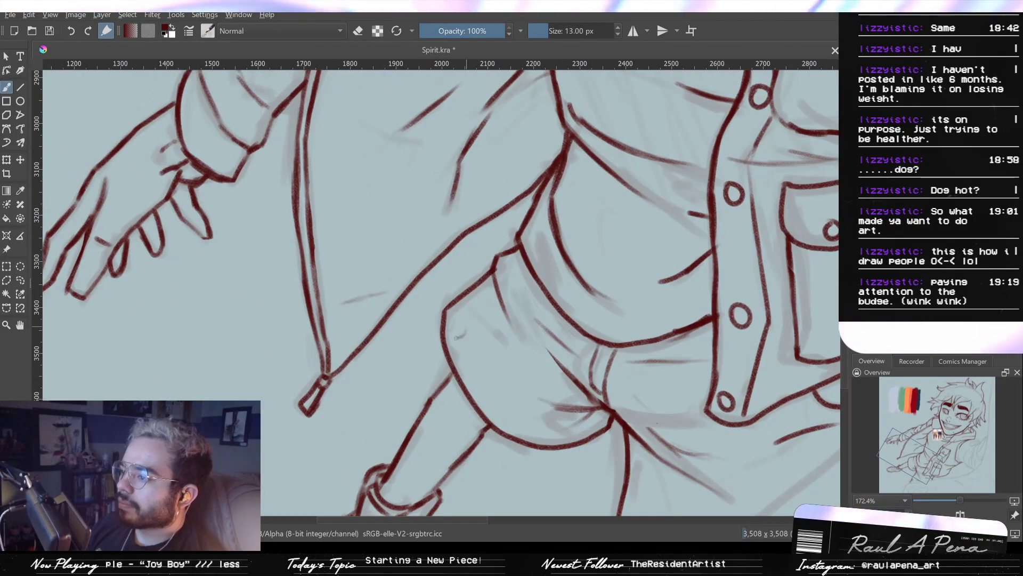
mouse_move(523, 336)
mouse_down()
mouse_move(549, 402)
mouse_move(530, 406)
mouse_move(535, 298)
mouse_move(506, 345)
mouse_up()
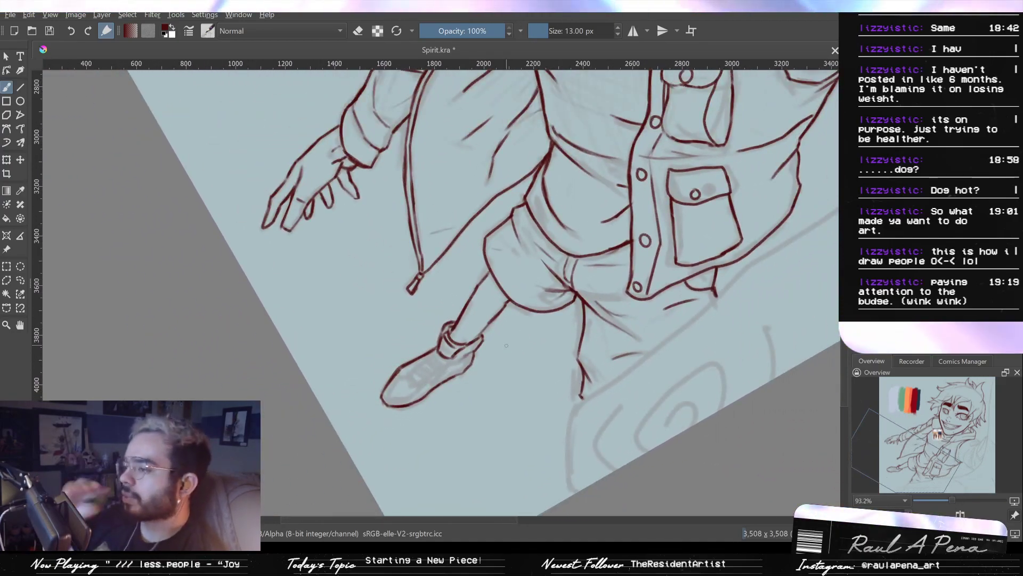
mouse_move(430, 345)
mouse_down()
mouse_move(456, 340)
mouse_move(442, 308)
mouse_up()
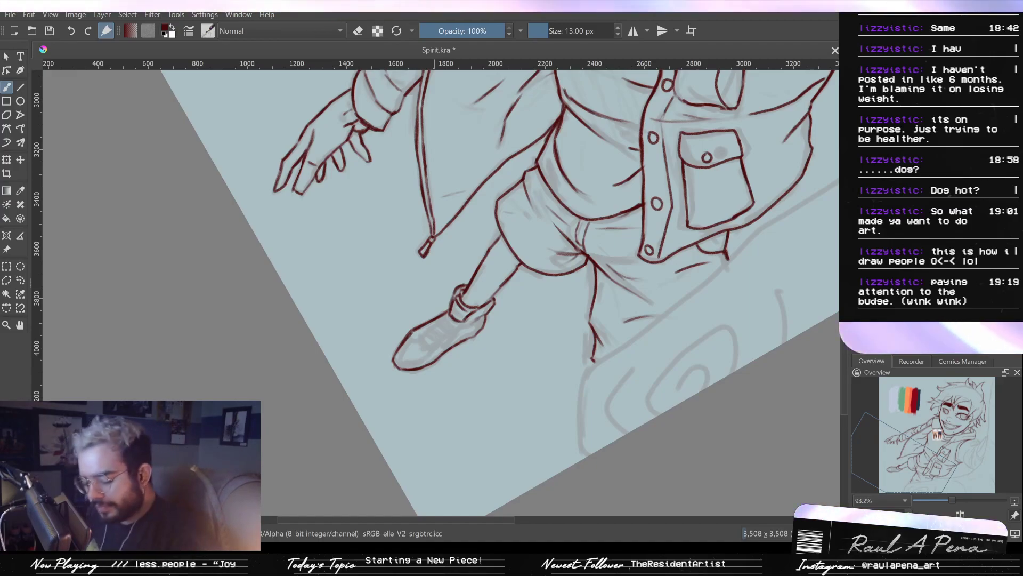
key(2)
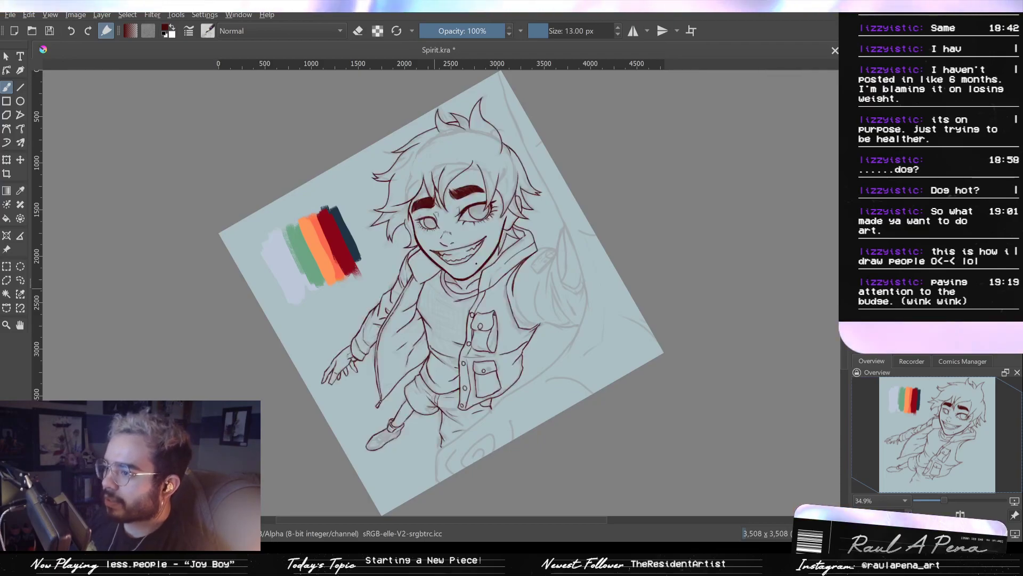
Redraw the button-side edge of the vest's lower pocket slightly farther out and draw a curved inner fold line below its flap
drag(581, 405, 526, 336)
mouse_move(315, 326)
mouse_down()
mouse_move(516, 336)
mouse_move(461, 309)
mouse_move(492, 402)
mouse_move(461, 324)
mouse_move(491, 366)
mouse_move(475, 341)
mouse_up()
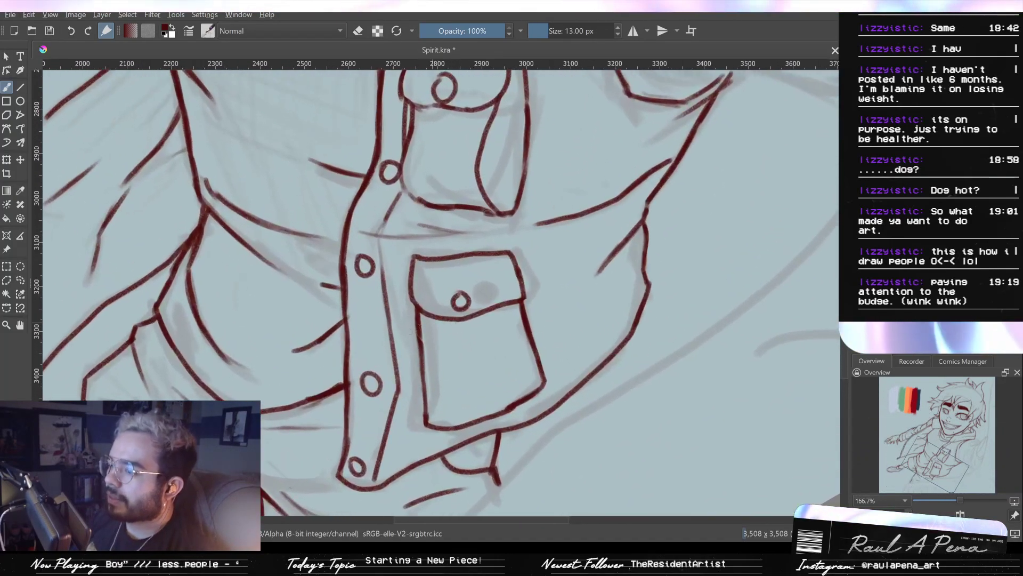
key(e)
mouse_move(405, 315)
mouse_down()
mouse_move(430, 330)
mouse_move(411, 318)
mouse_up()
key(e)
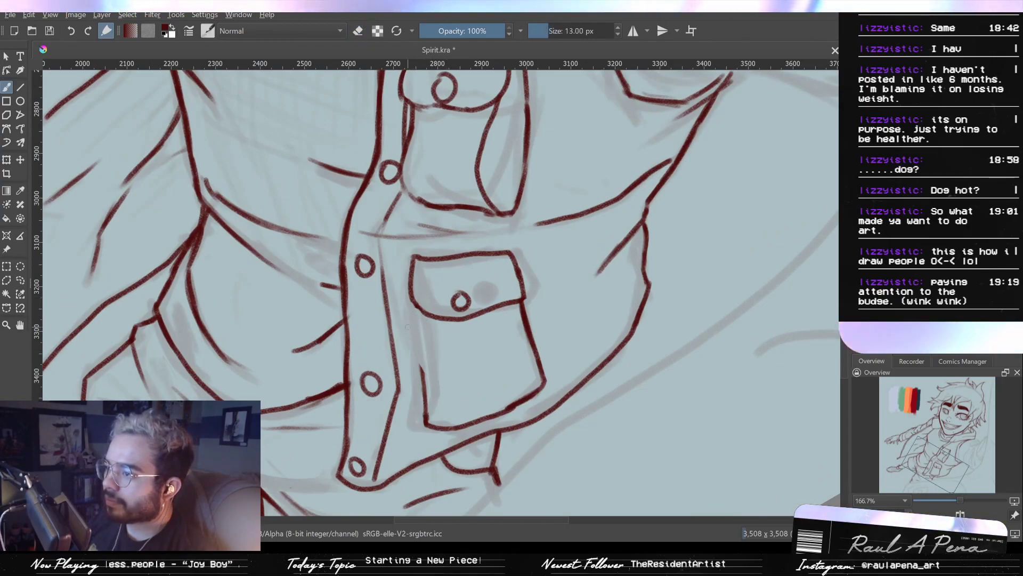
mouse_move(404, 274)
mouse_down()
mouse_move(410, 261)
mouse_move(403, 290)
mouse_move(418, 338)
mouse_up()
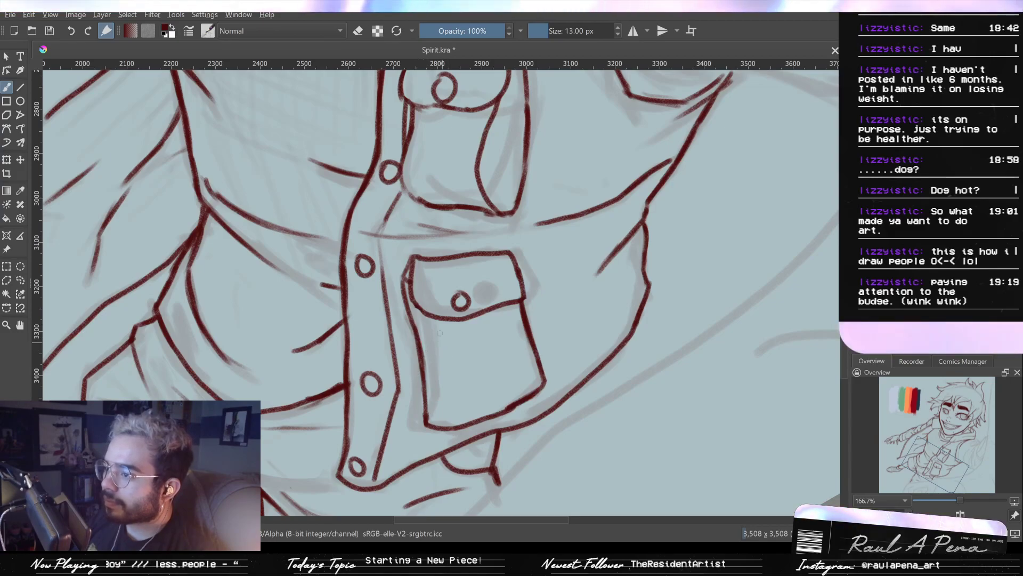
drag(446, 402, 443, 413)
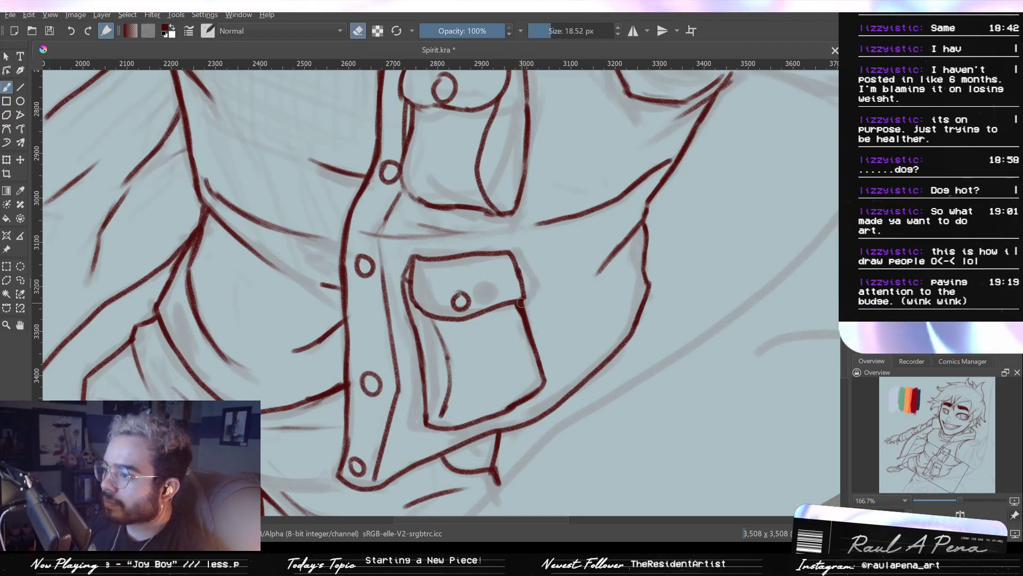
Erase the lower pocket's outer edge just below the flap and redraw it as a line that bulges outward
key(bracketright)
key(bracketleft)
key(bracketleft)
key(bracketleft)
key(bracketleft)
key(bracketleft)
key(bracketleft)
key(bracketleft)
key(bracketleft)
key(bracketleft)
key(bracketleft)
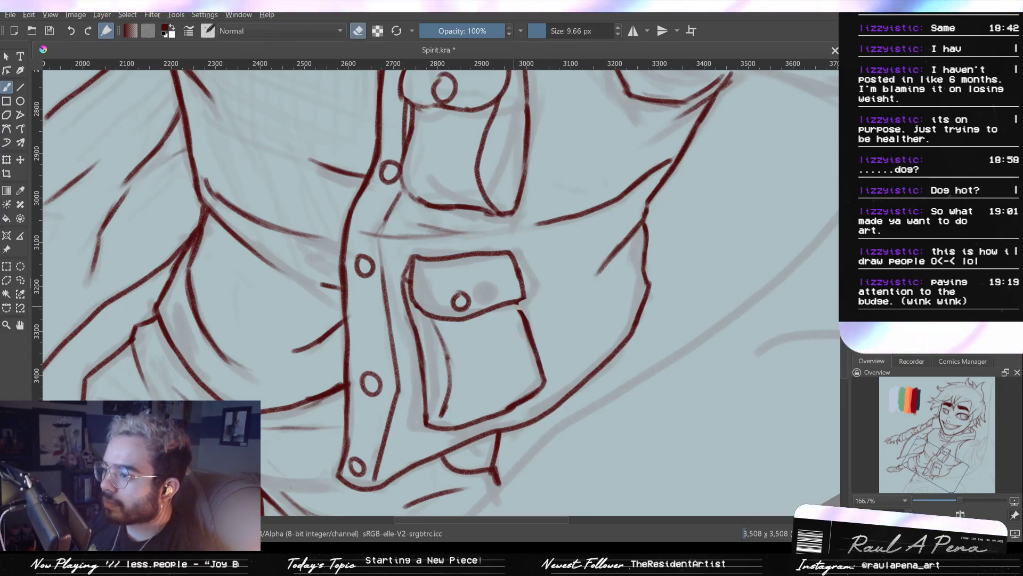
drag(522, 306, 523, 317)
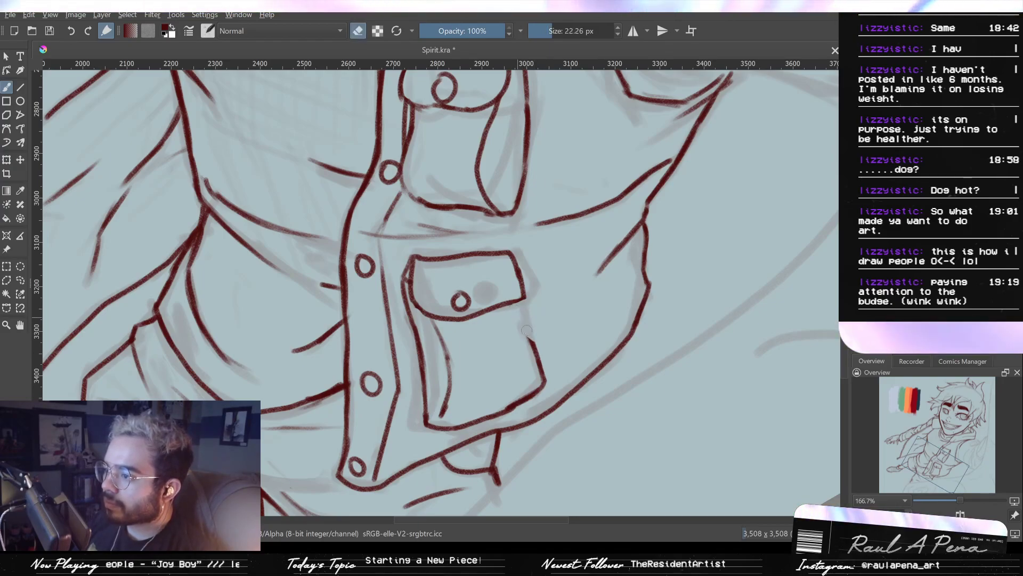
drag(527, 331, 533, 349)
key(e)
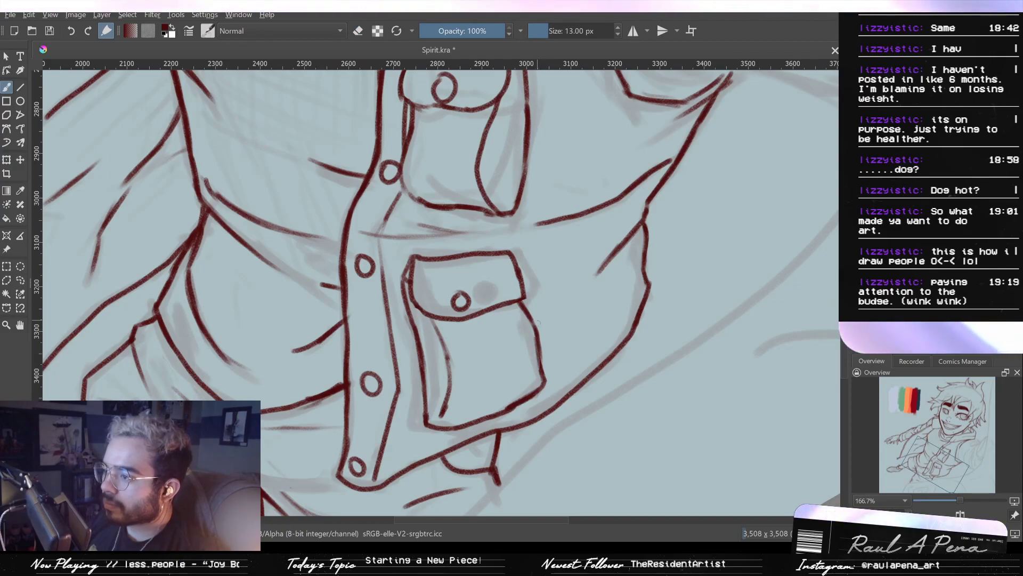
Erase the button on the lower pocket's flap and redraw it nearer the flap's centre
mouse_move(511, 335)
mouse_down()
mouse_move(539, 413)
mouse_move(527, 355)
mouse_up()
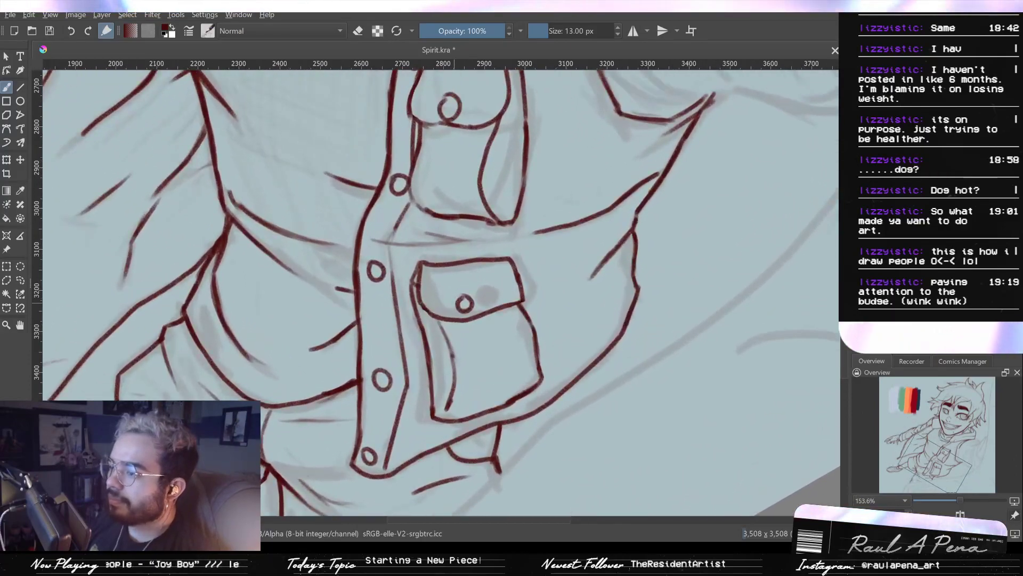
key(e)
drag(462, 292, 469, 296)
key(e)
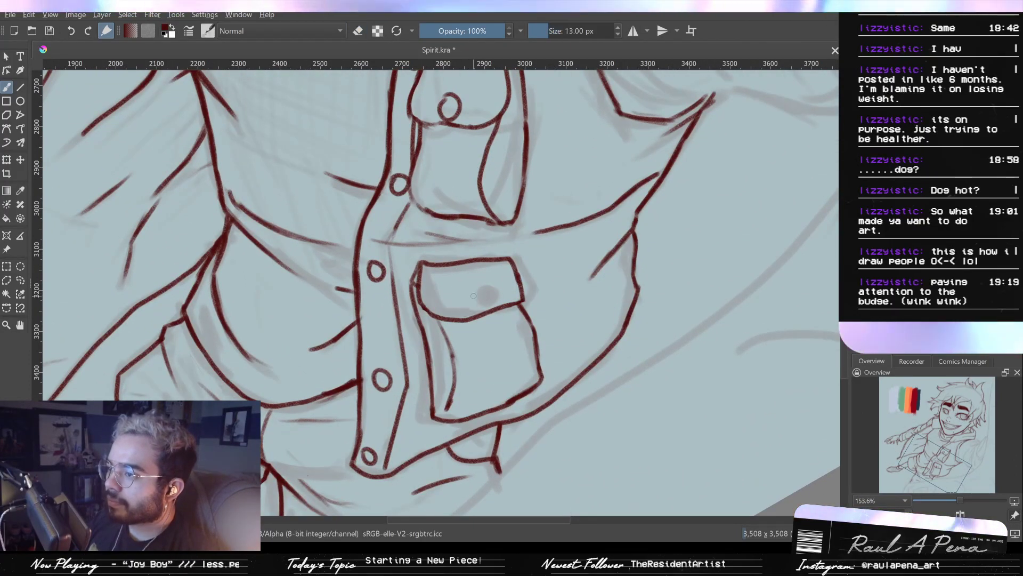
mouse_move(480, 293)
mouse_down()
mouse_move(487, 354)
mouse_move(473, 293)
mouse_move(469, 269)
mouse_up()
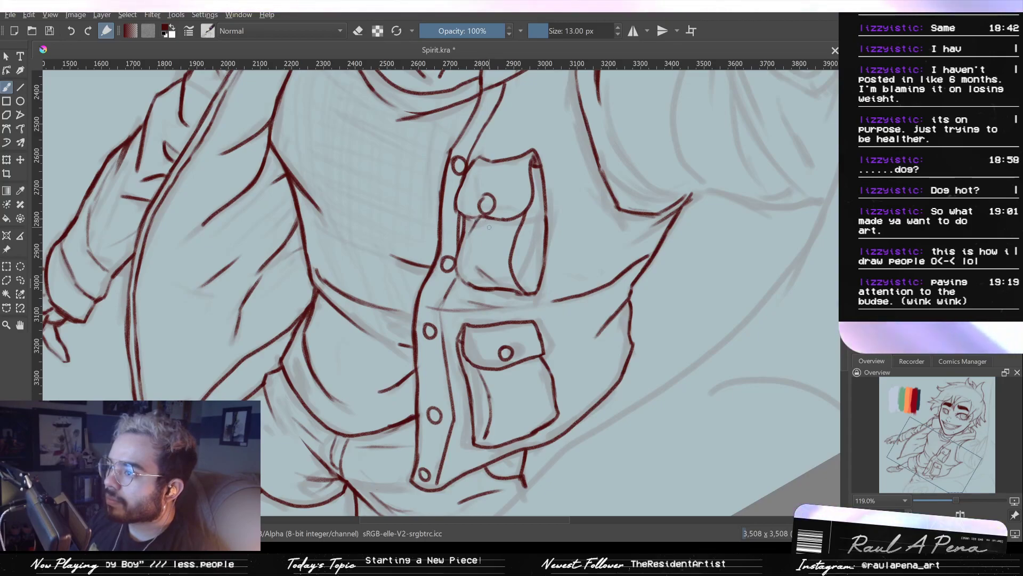
Examine the upper and lower vest pockets in normal and mirrored view
drag(522, 226, 511, 186)
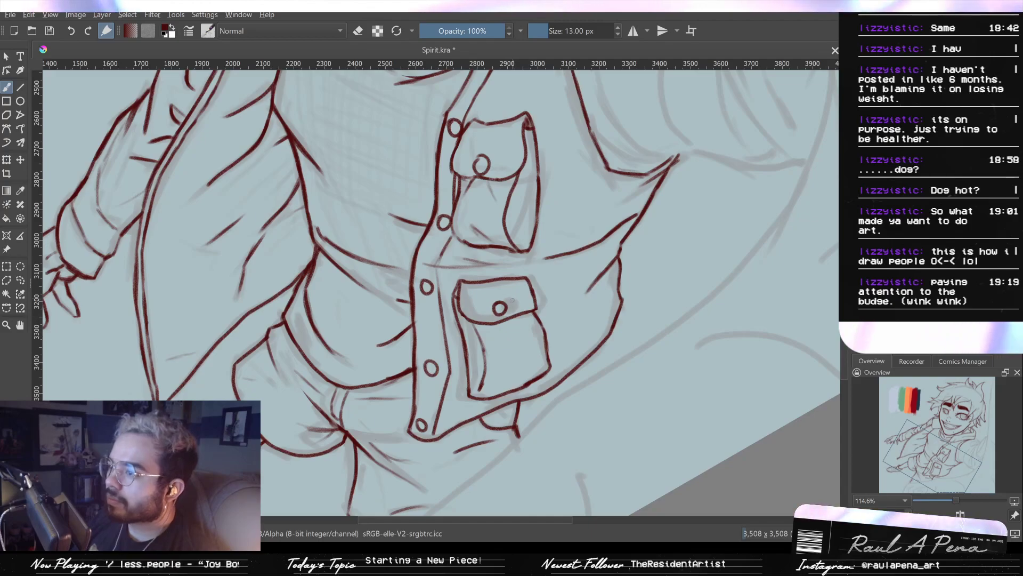
key(e)
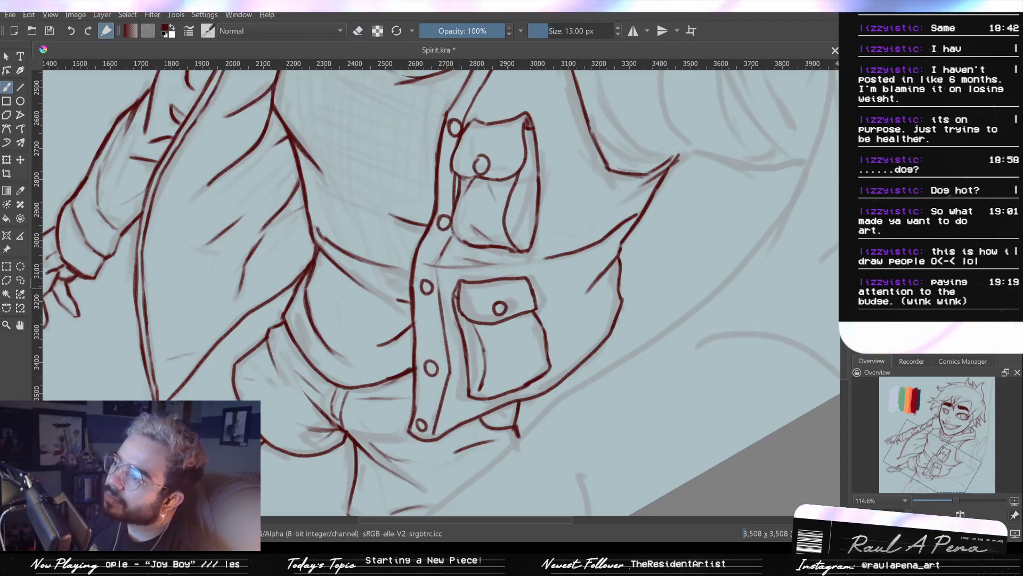
mouse_move(510, 266)
mouse_down()
mouse_move(499, 377)
mouse_move(519, 251)
mouse_up()
key(m)
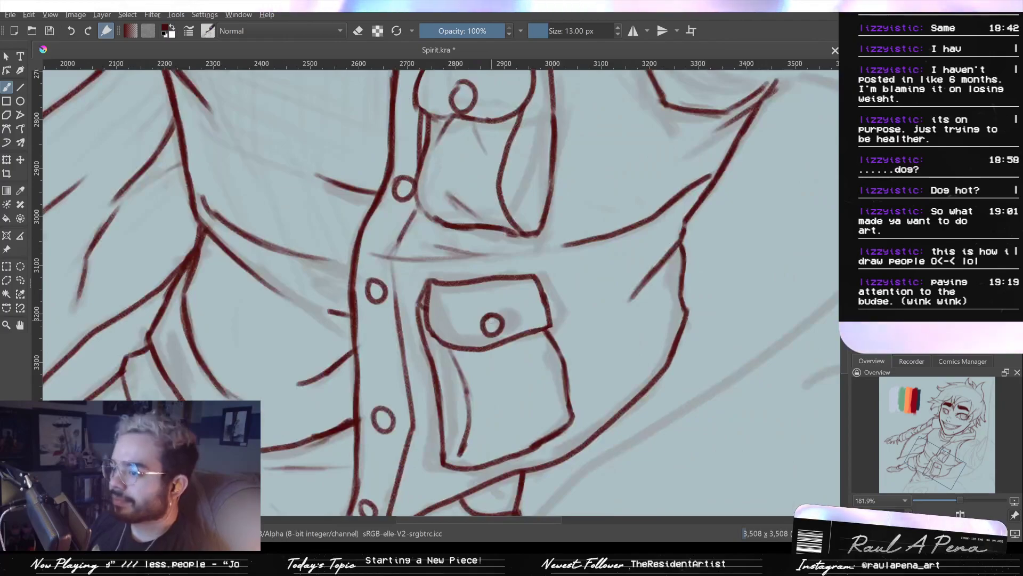
drag(475, 215, 515, 375)
key(m)
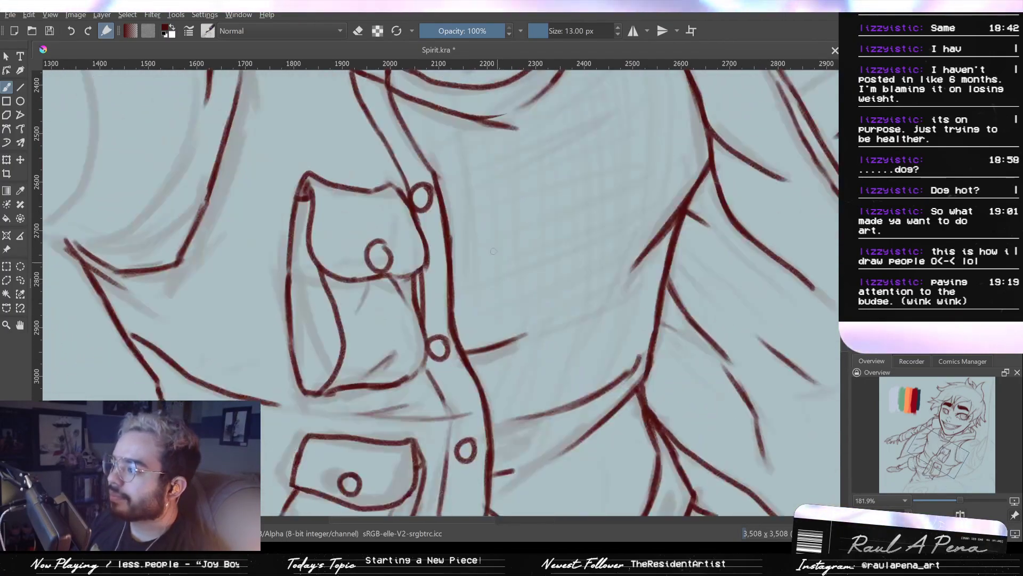
key(m)
click(502, 255)
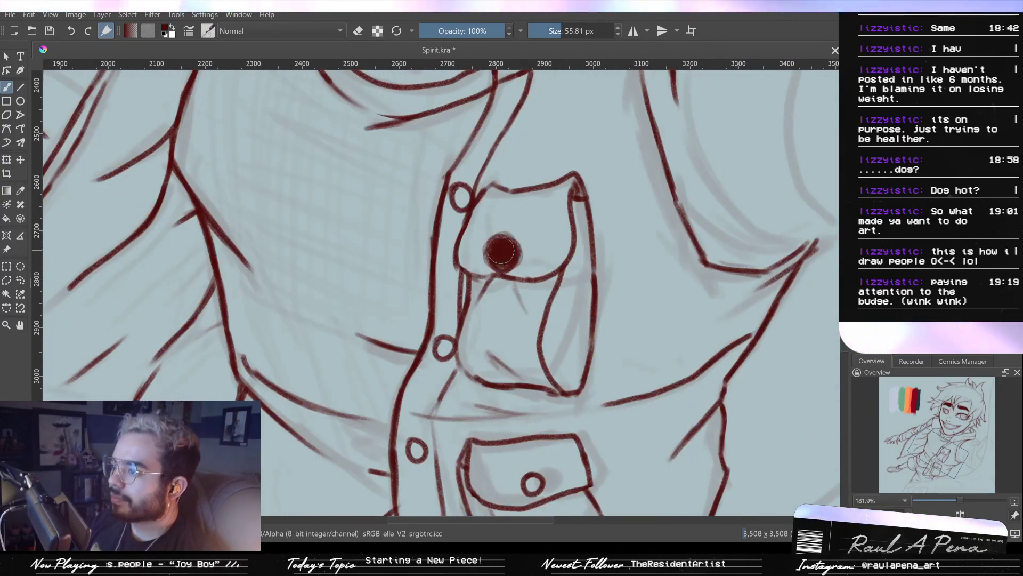
click(544, 34)
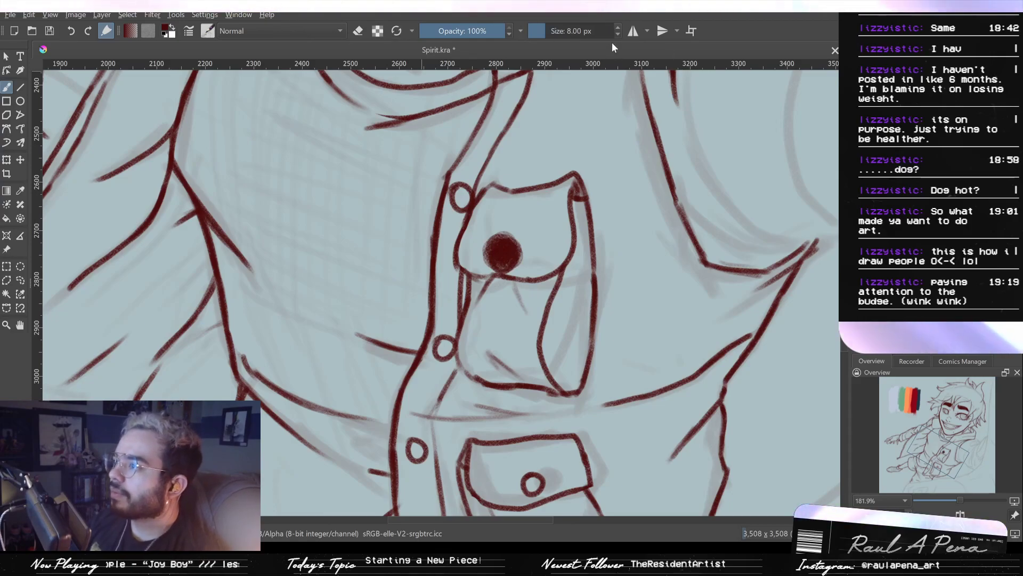
key(ctrl+z)
key(m)
key(m)
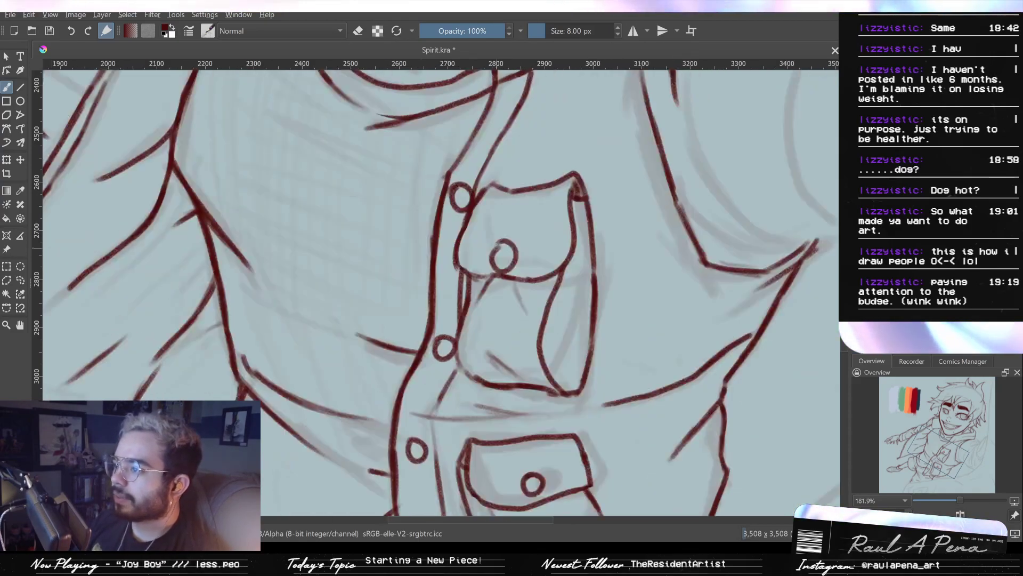
Erase the button on the upper vest pocket's flap and redraw it with a 12 px brush
key(e)
click(498, 256)
key(e)
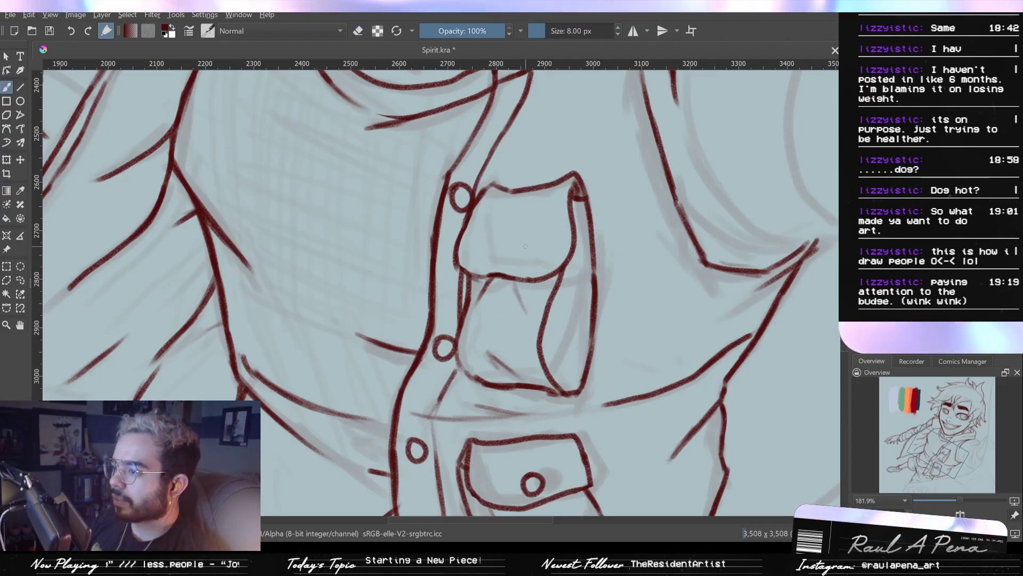
click(618, 28)
click(618, 28)
click(618, 28)
click(618, 28)
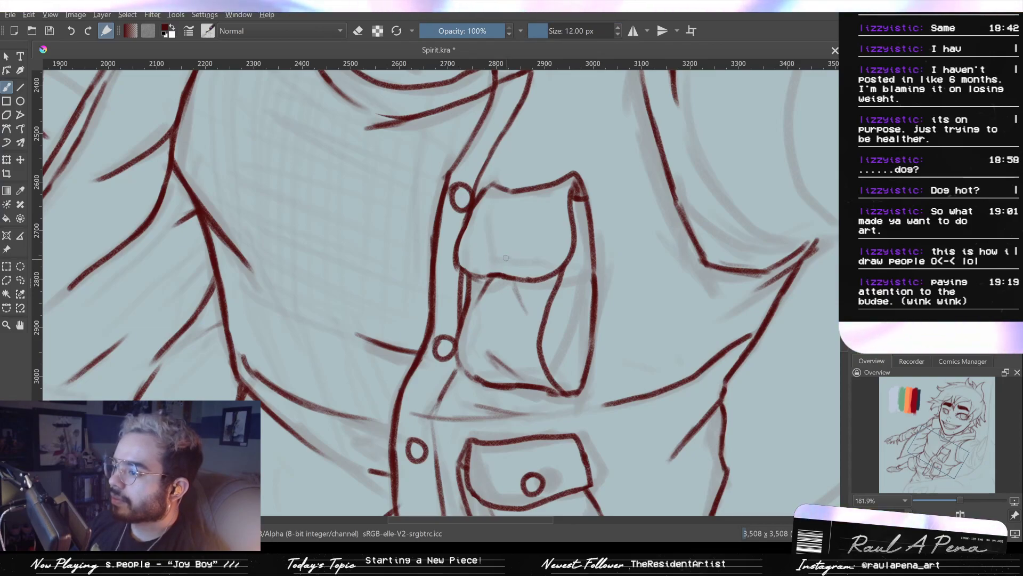
mouse_move(503, 244)
mouse_down()
mouse_move(497, 353)
mouse_move(505, 294)
mouse_up()
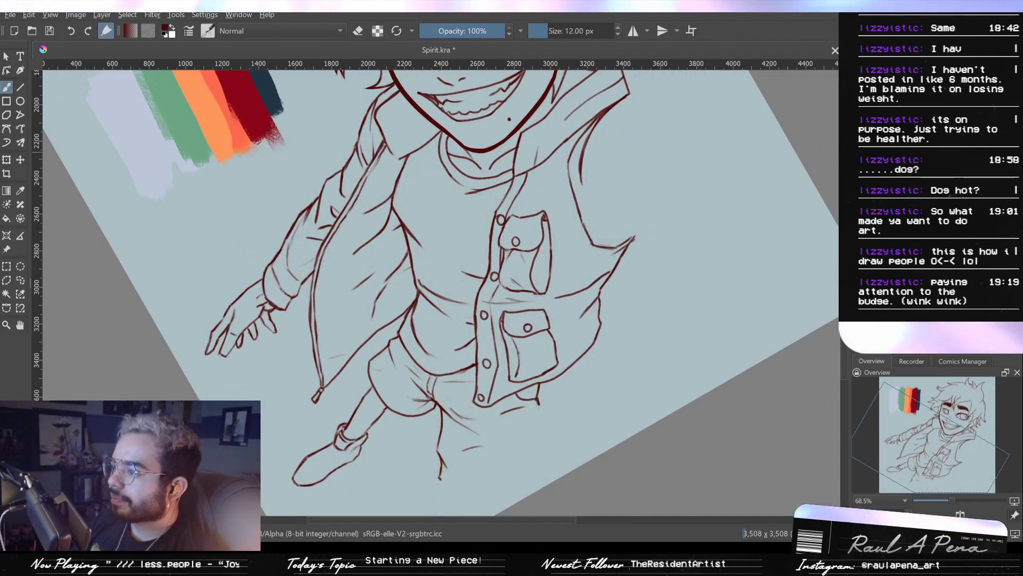
Review the vest pockets, the whole figure and the character's shoe, with and without the rough sketch showing
drag(562, 356, 560, 292)
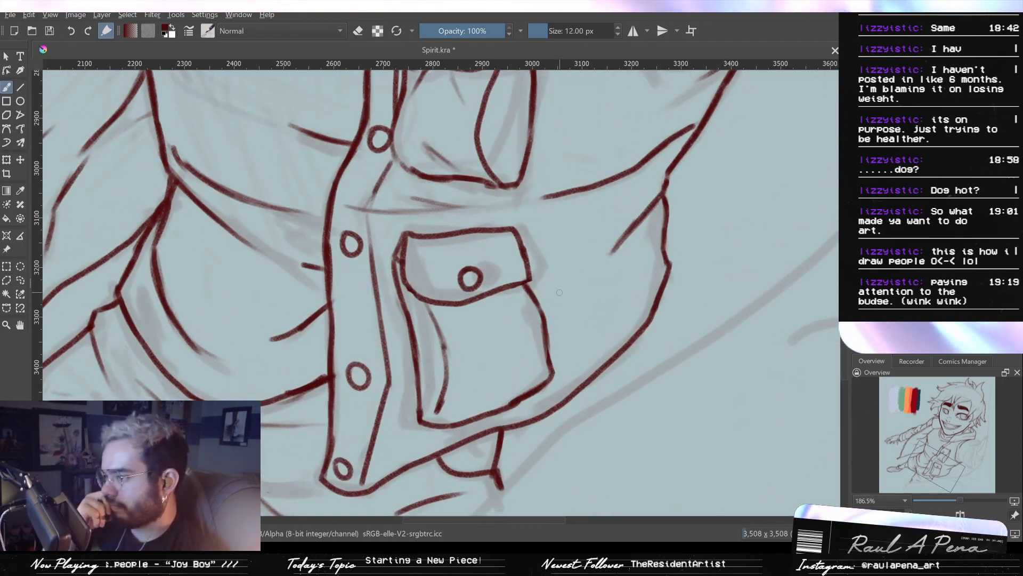
drag(518, 262, 522, 295)
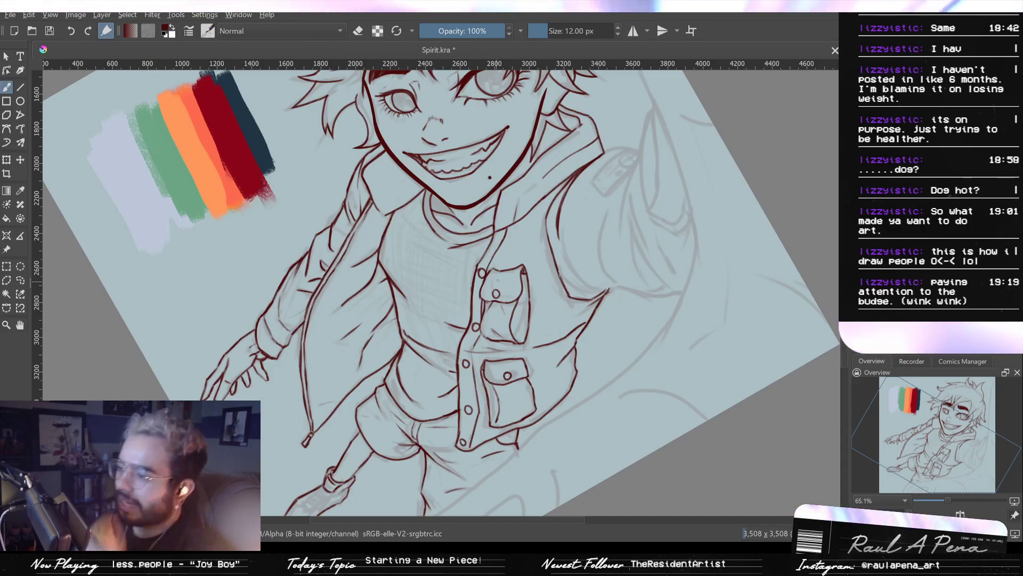
drag(508, 227, 509, 266)
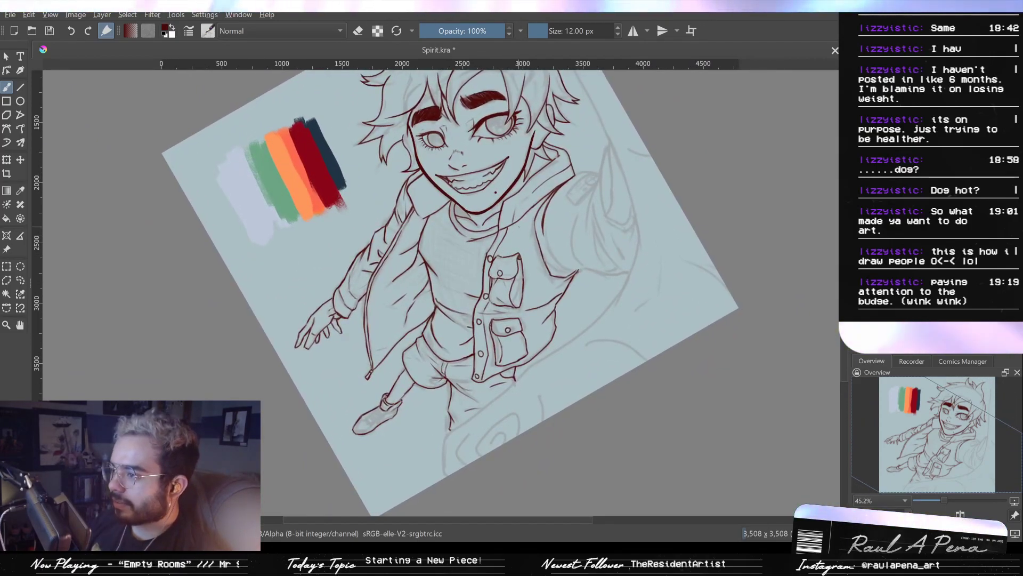
drag(447, 386, 441, 320)
drag(416, 368, 417, 312)
drag(421, 330, 602, 184)
drag(507, 293, 497, 212)
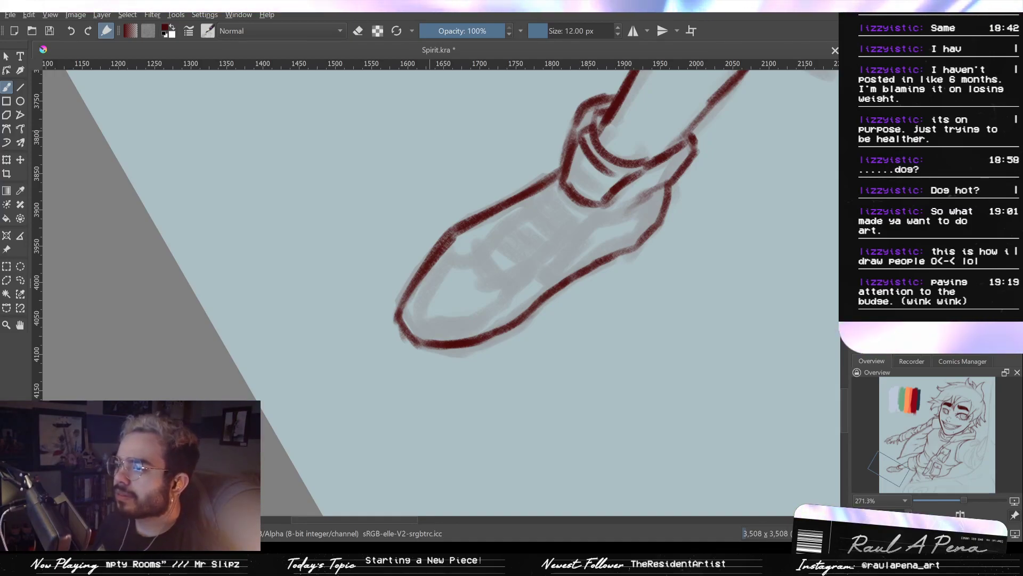
Add a reference photo of black-and-white Nike sneakers and move it to the canvas corner over the character's shoe
key(ctrl+j)
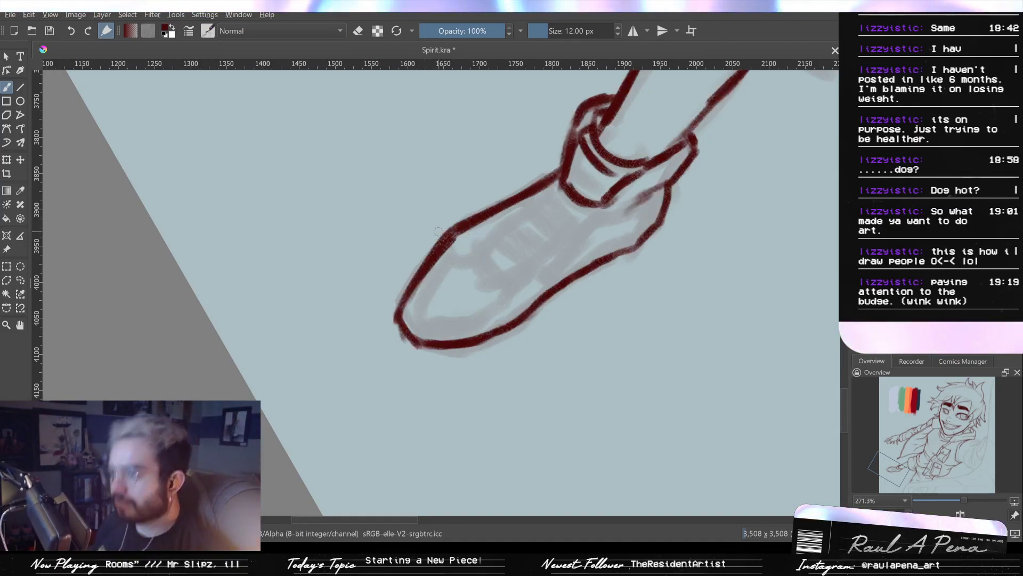
key(ctrl+z)
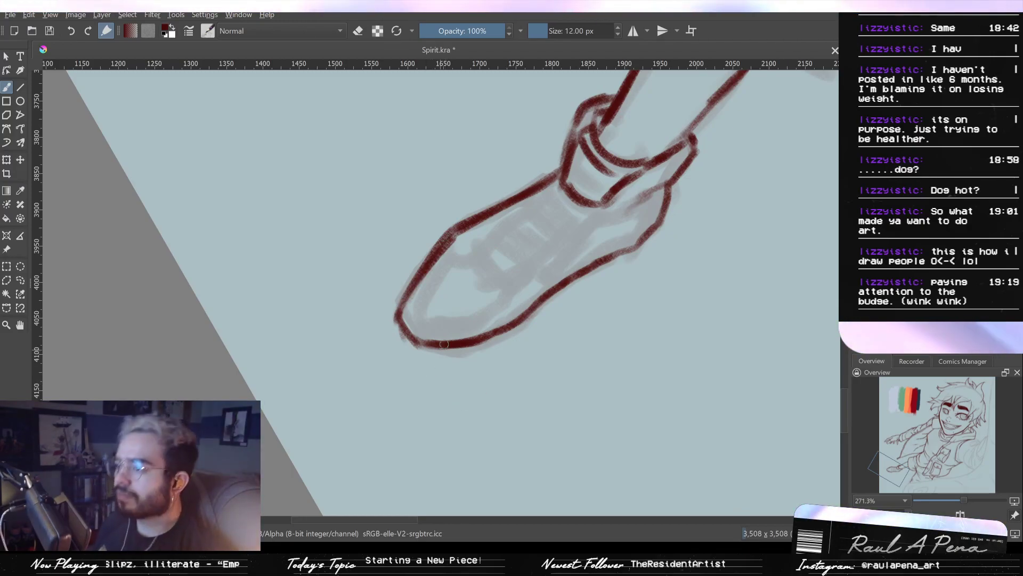
key(1)
scroll(477, 182, up, 1)
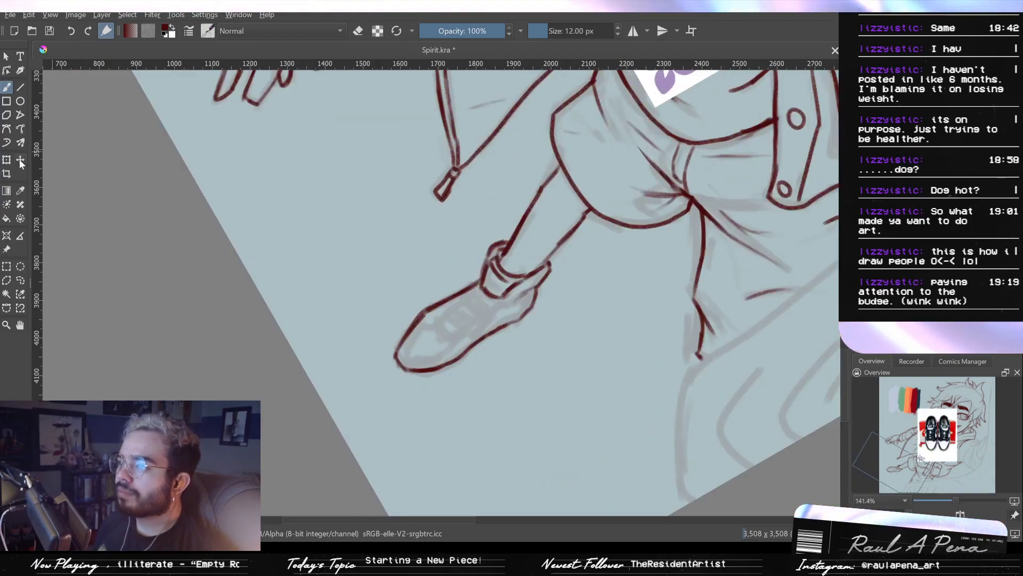
key(t)
drag(670, 89, 528, 495)
scroll(621, 384, down, 1)
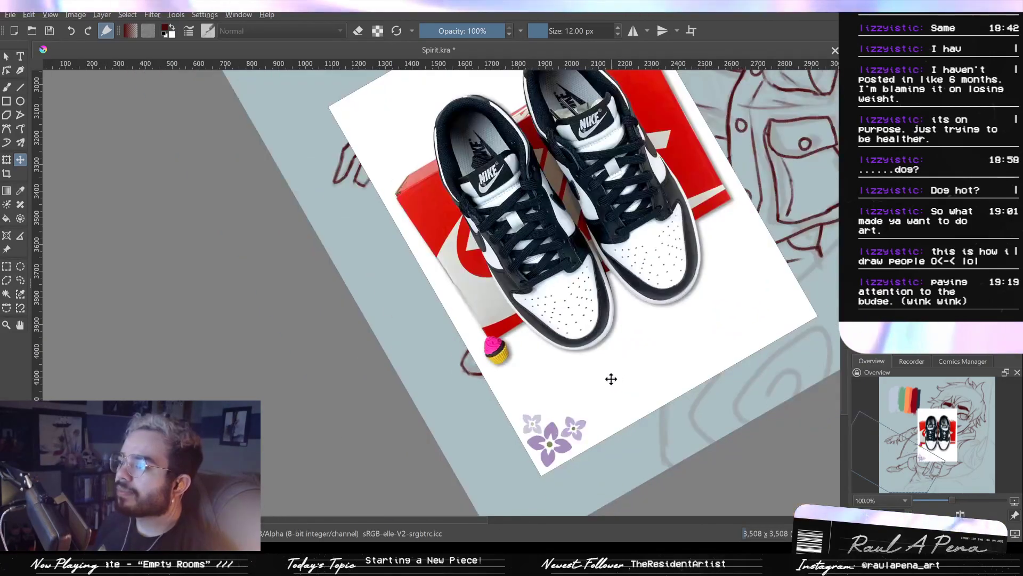
drag(611, 378, 591, 453)
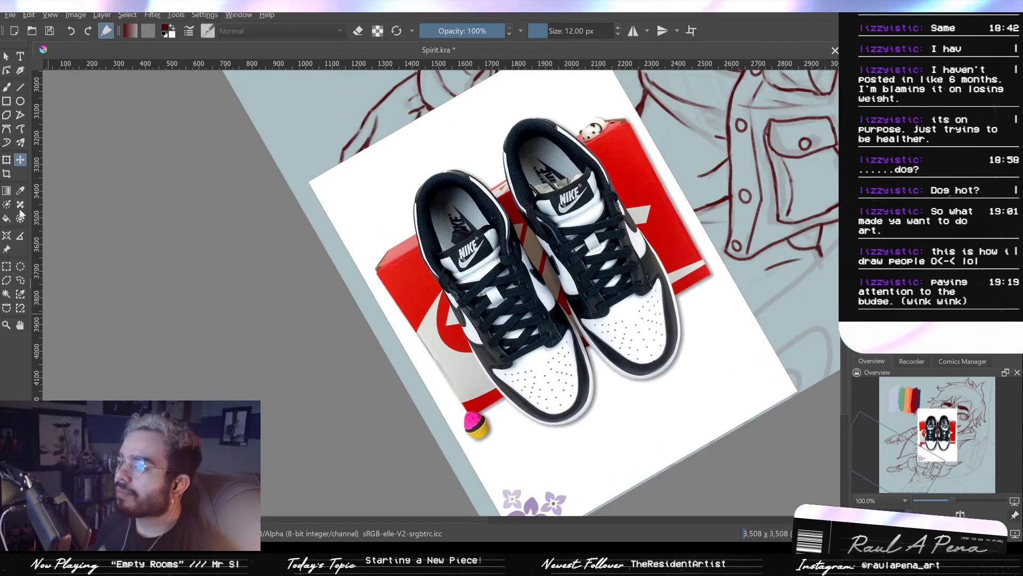
Try to crop the sneaker reference photo closely around the two shoes
click(7, 174)
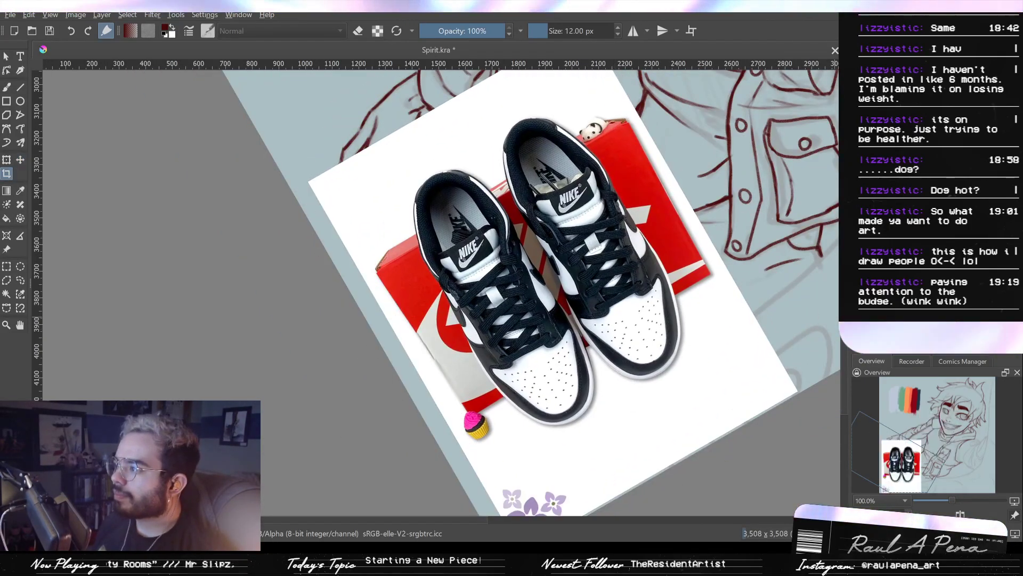
click(567, 287)
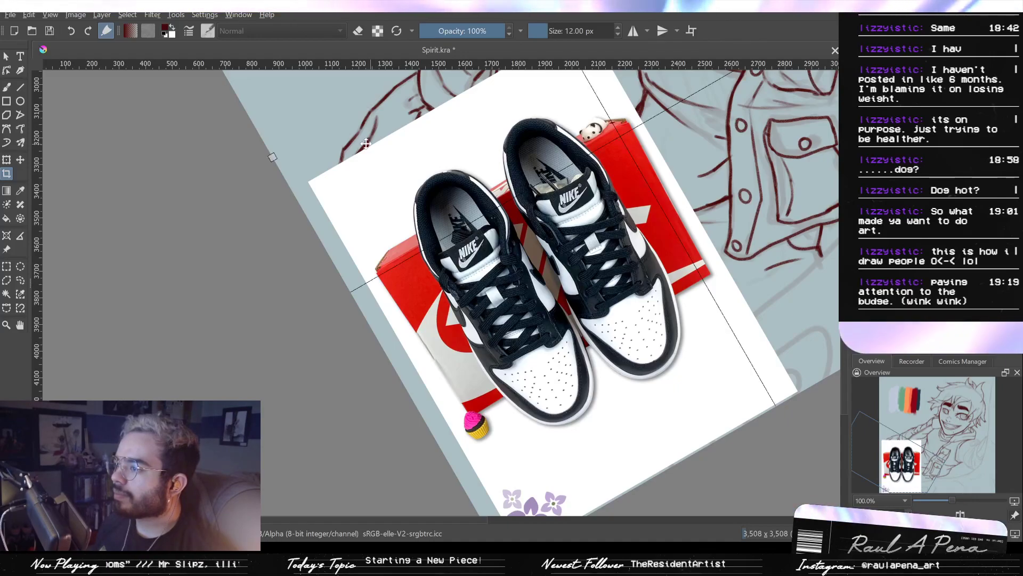
scroll(339, 188, up, 1)
scroll(368, 193, down, 7)
drag(433, 83, 394, 192)
drag(410, 144, 396, 193)
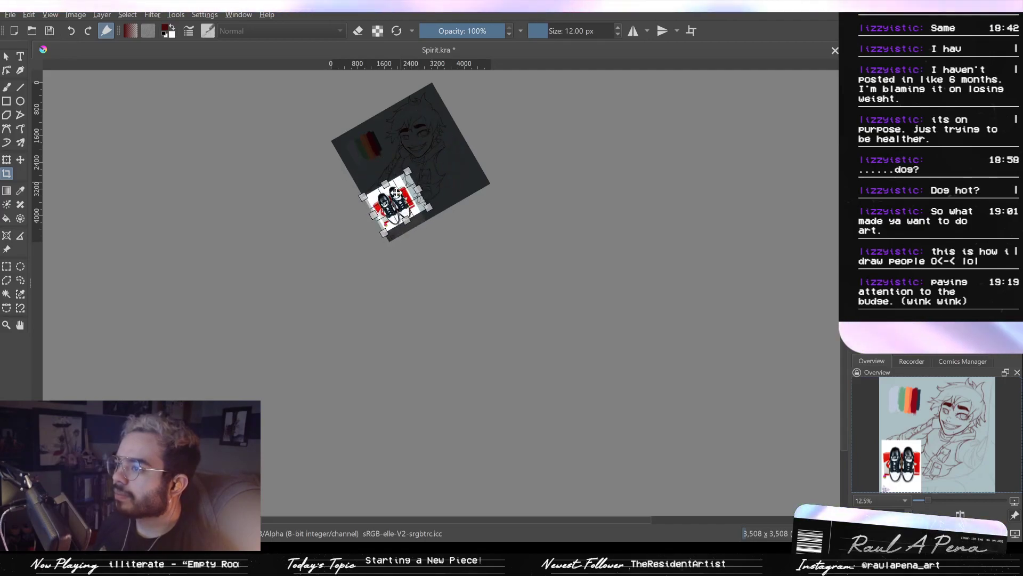
scroll(395, 195, up, 5)
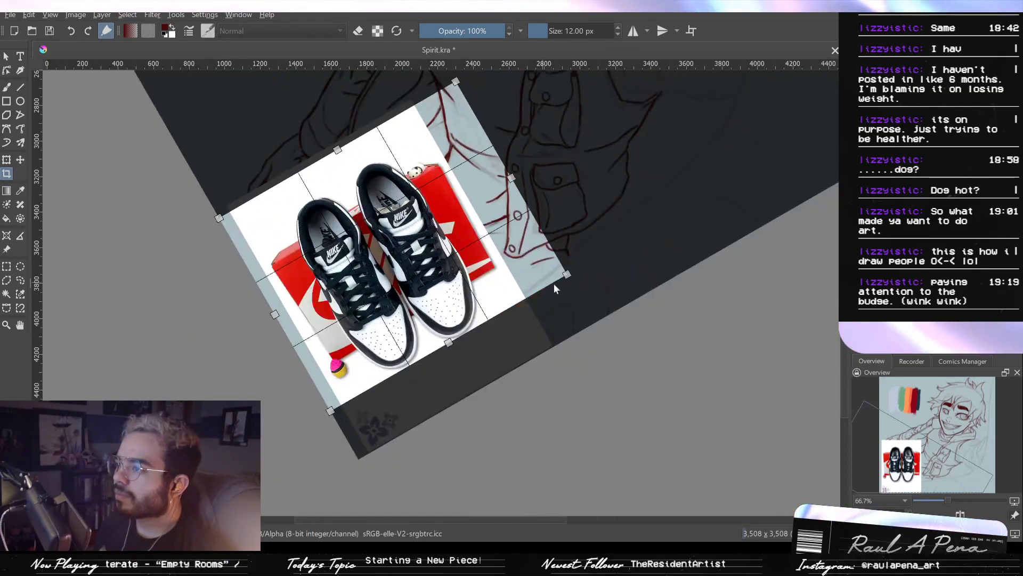
drag(511, 179, 478, 206)
drag(441, 340, 441, 309)
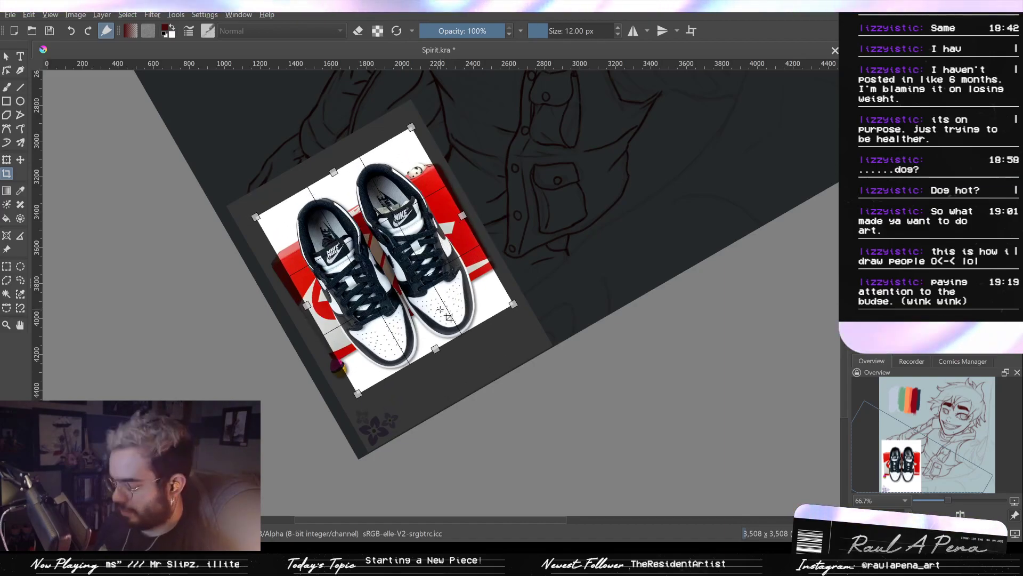
key(Return)
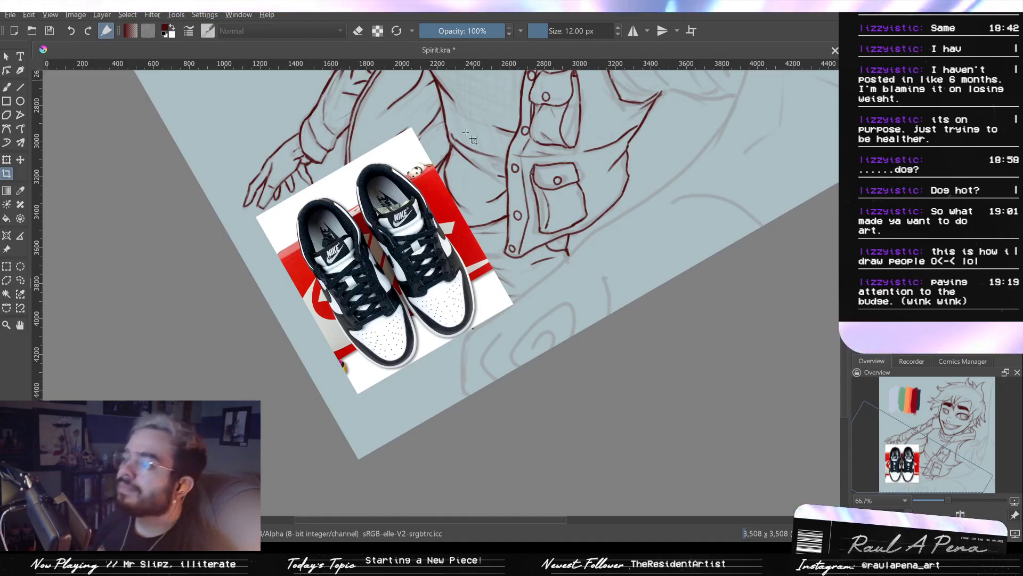
click(436, 303)
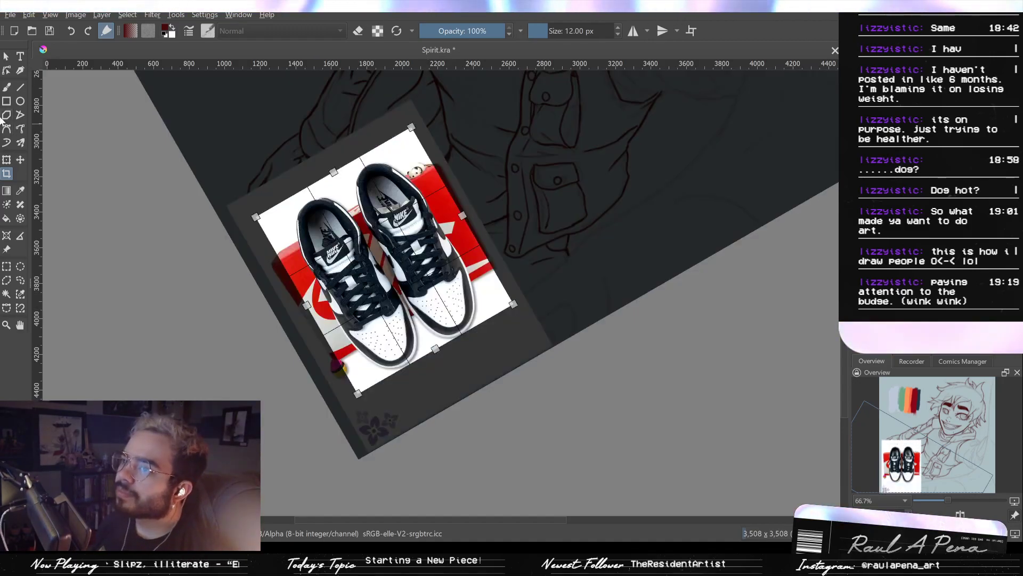
click(10, 162)
drag(421, 323, 478, 191)
key(ctrl+z)
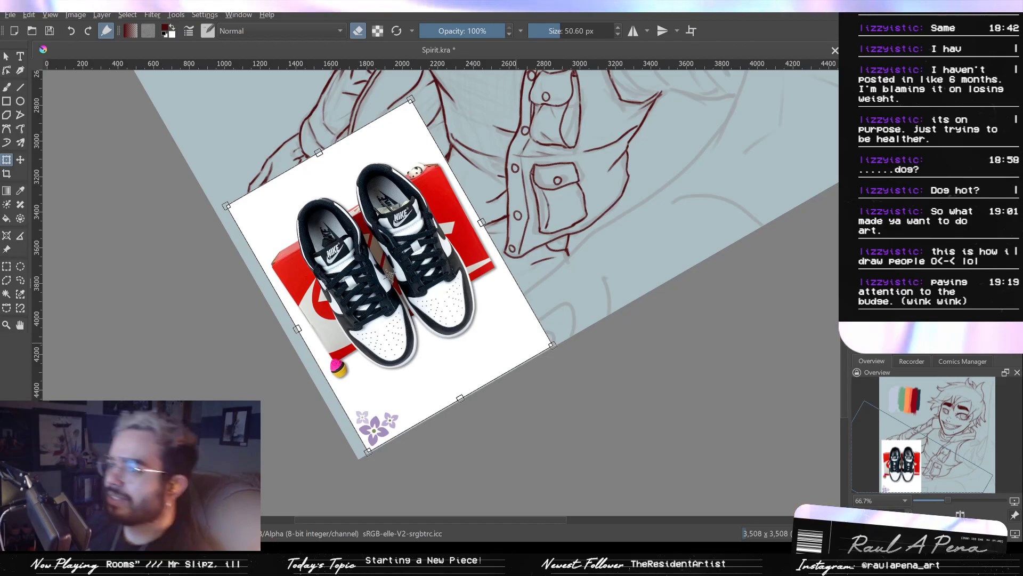
Erase the outer background of the reference photo around the sneakers with an eraser of about 274 px
click(8, 87)
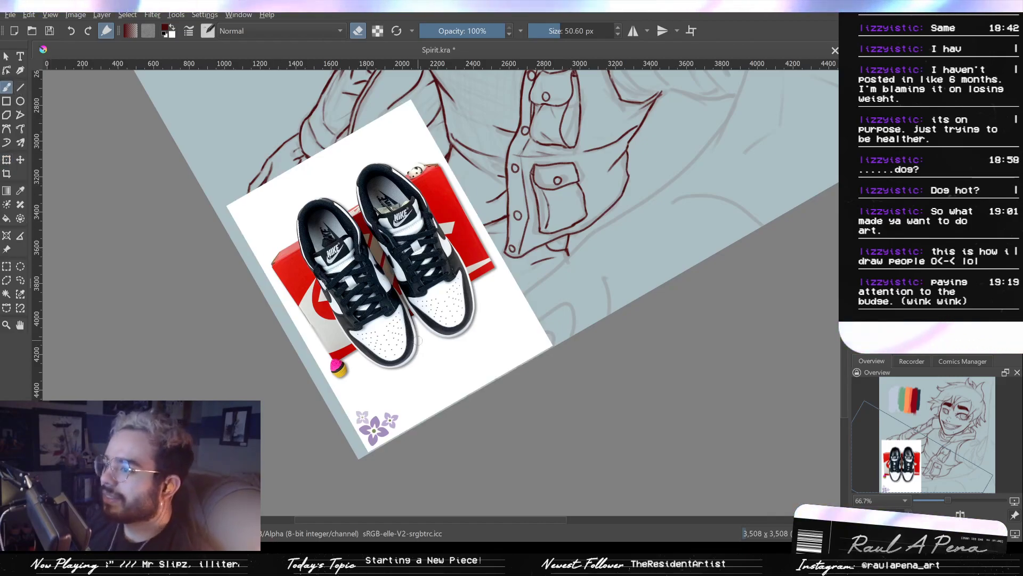
shift+drag(418, 340, 530, 336)
drag(491, 284, 518, 354)
key(ctrl+z)
mouse_move(513, 266)
mouse_down()
mouse_move(532, 331)
mouse_move(520, 321)
mouse_move(501, 362)
mouse_move(461, 387)
mouse_move(444, 374)
mouse_move(485, 355)
mouse_move(502, 332)
mouse_move(445, 404)
mouse_move(382, 439)
mouse_move(404, 412)
mouse_move(432, 403)
mouse_move(366, 410)
mouse_move(328, 388)
mouse_move(285, 323)
mouse_move(374, 397)
mouse_up()
drag(233, 199, 316, 329)
mouse_move(288, 176)
mouse_down()
mouse_move(384, 115)
mouse_move(405, 160)
mouse_move(421, 127)
mouse_move(390, 128)
mouse_move(458, 197)
mouse_move(513, 305)
mouse_up()
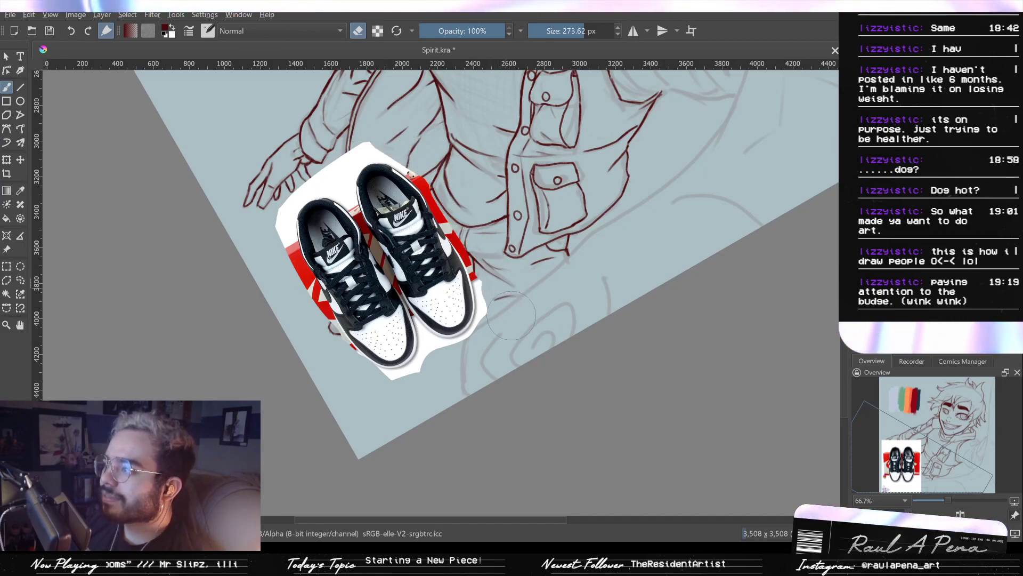
Trim the leftover background along the heels and outer sides of the sneakers with an eraser of about 249 px
drag(482, 235, 469, 232)
drag(428, 158, 465, 212)
drag(323, 143, 330, 171)
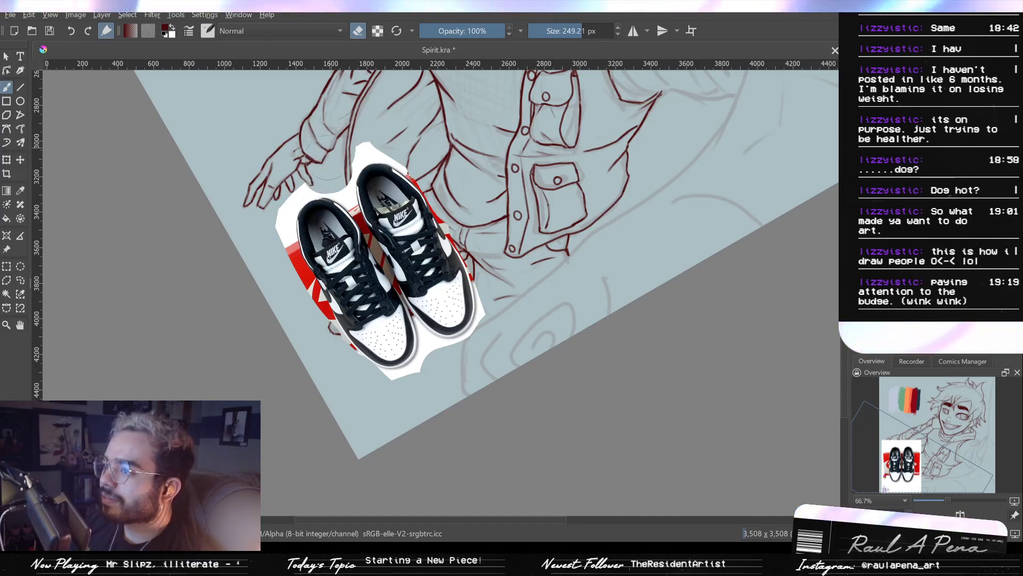
drag(362, 134, 369, 131)
mouse_move(263, 223)
mouse_down()
mouse_move(302, 286)
mouse_move(268, 196)
mouse_move(286, 252)
mouse_up()
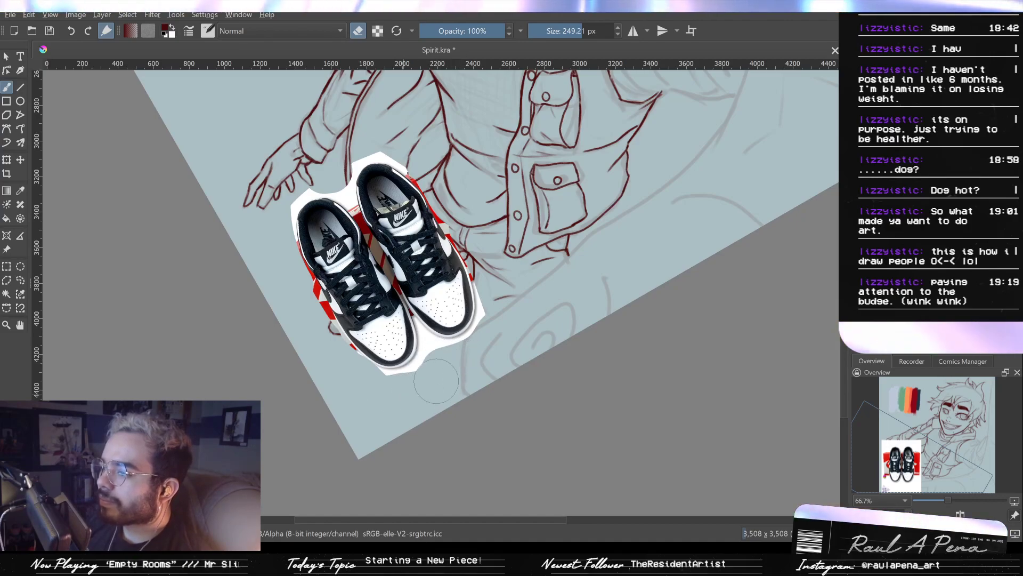
Rotate the sneaker cutout so the toes point down-left like the character's shoe
drag(357, 234, 409, 158)
drag(409, 158, 421, 207)
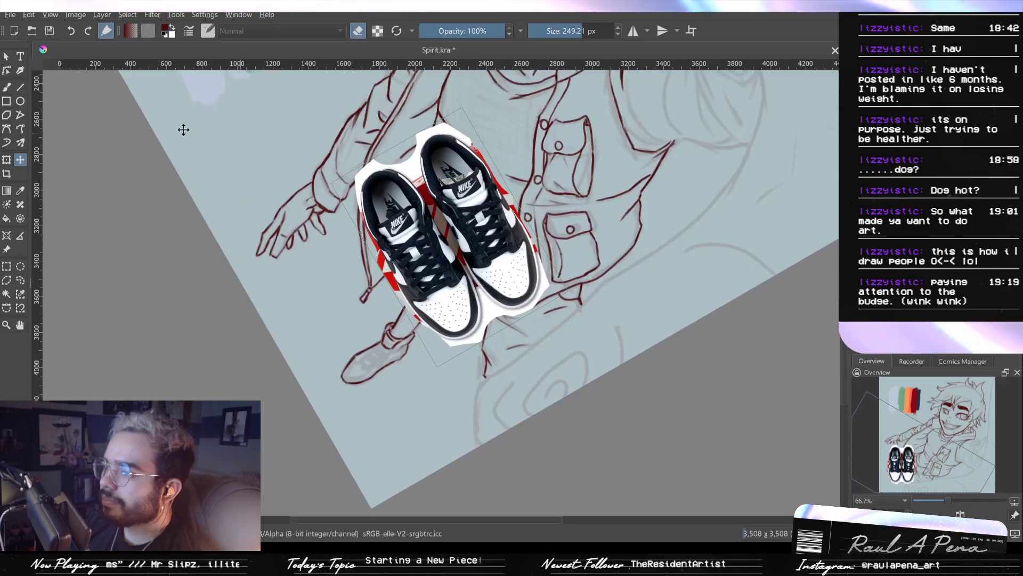
click(6, 161)
drag(422, 93, 565, 147)
drag(403, 297, 404, 299)
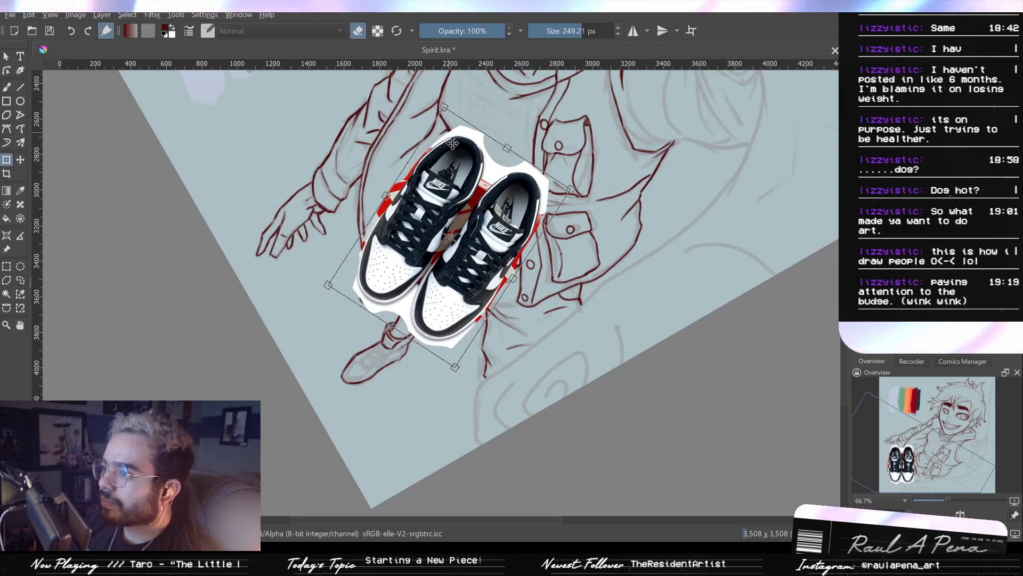
Try to scale down the rotated sneaker cutout and reposition it, undoing the changes to its size
drag(445, 108, 440, 250)
scroll(458, 266, up, 1)
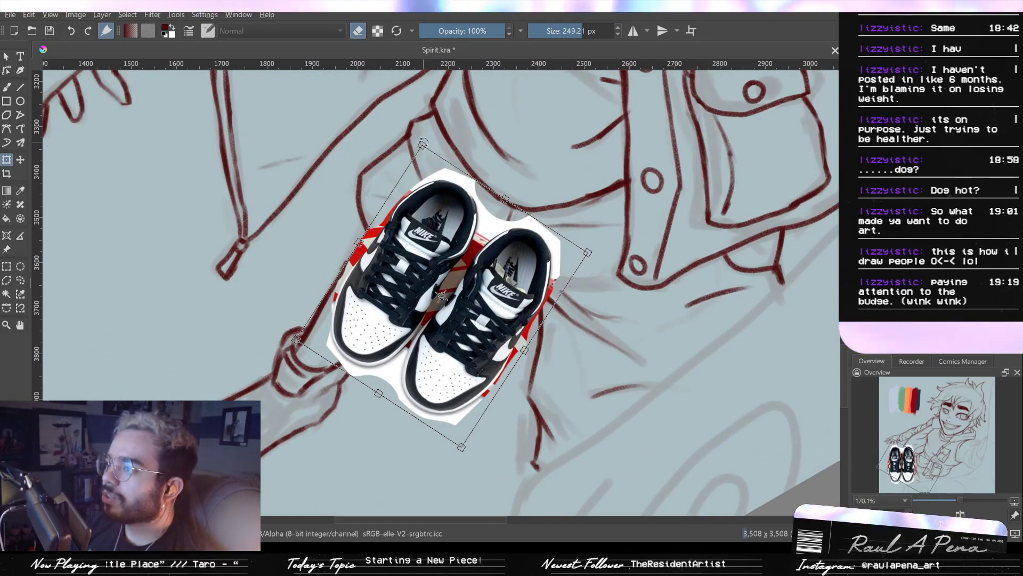
drag(422, 146, 418, 110)
key(ctrl+z)
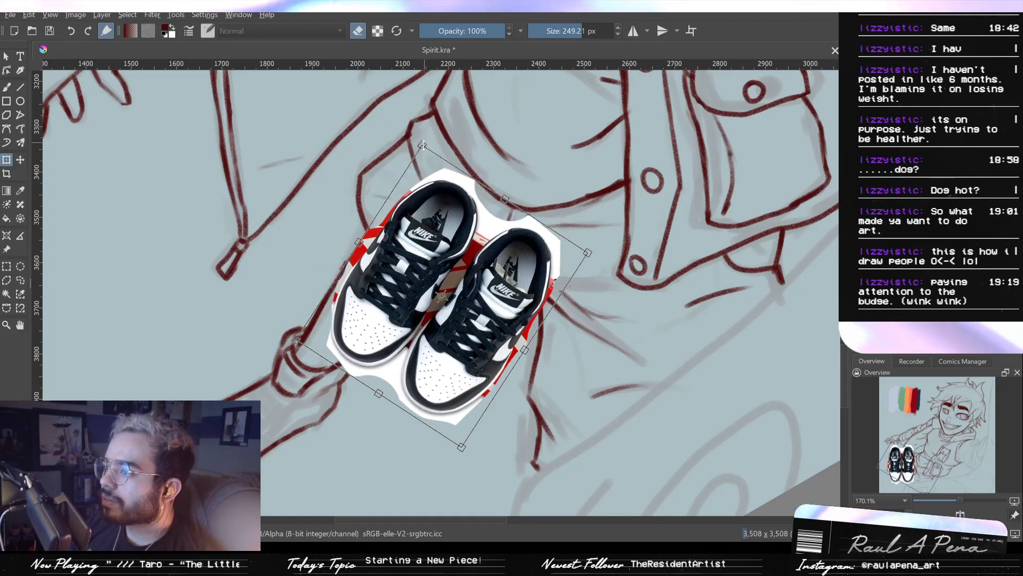
key(ctrl+z)
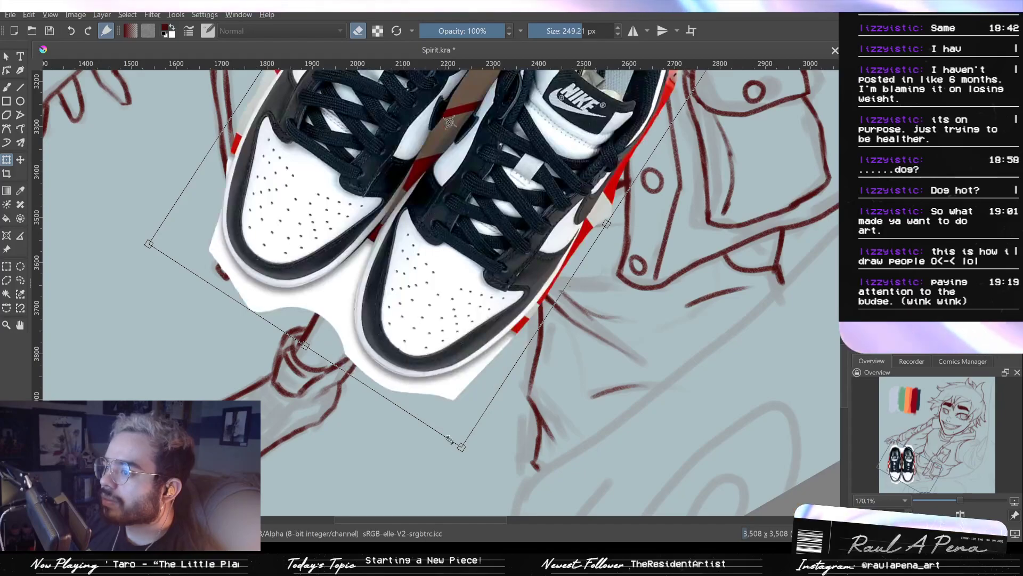
scroll(489, 281, down, 3)
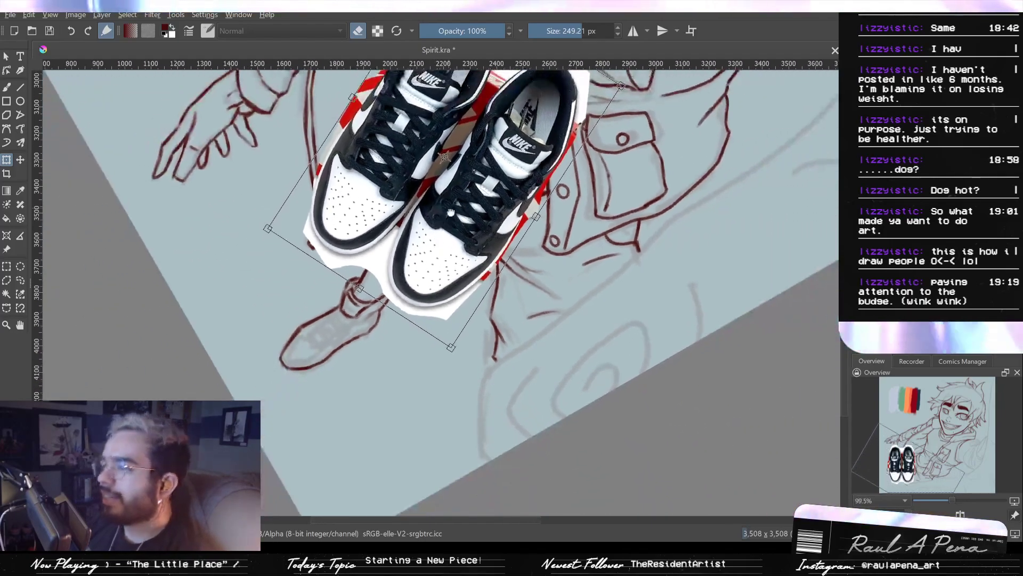
Shrink the sneaker cutout and place it over the shorts, next to the character's shoe and ankle
key(Return)
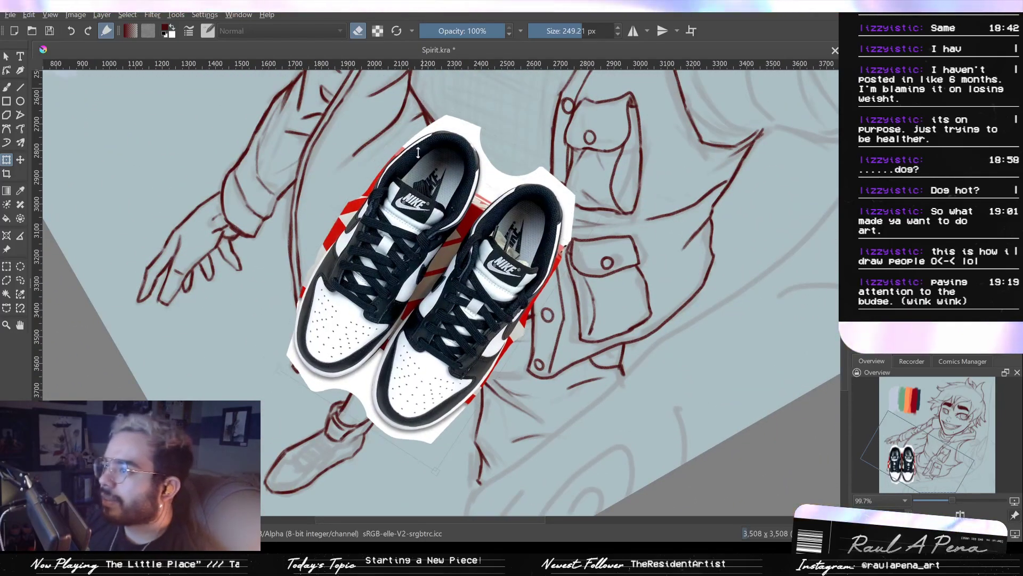
drag(418, 212, 423, 323)
key(Return)
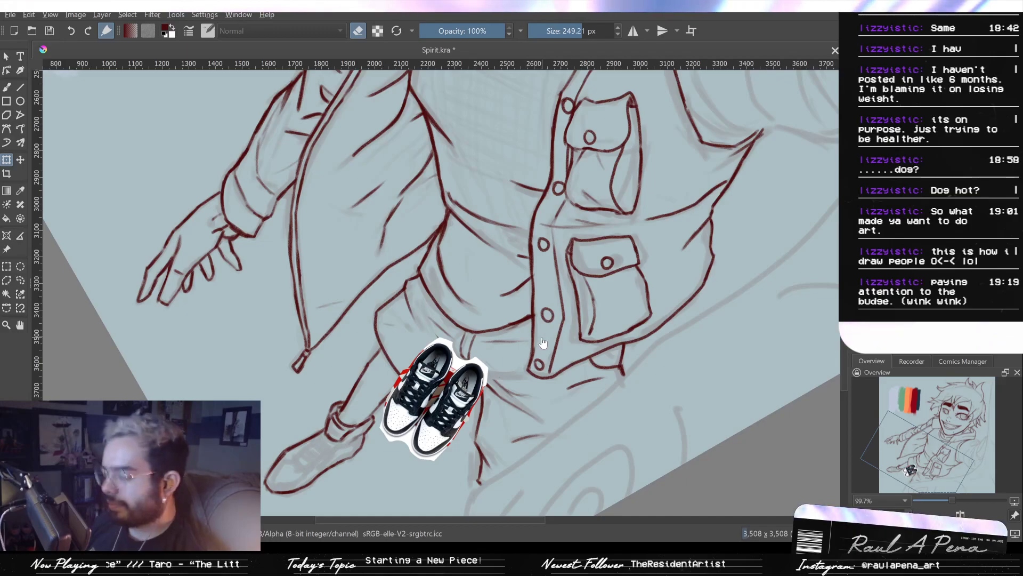
Erase the upper line of the sock cuff at the ankle with an eraser of about 49 px and redraw its corner at 12 px
drag(389, 434, 405, 368)
mouse_move(327, 480)
mouse_down()
mouse_move(538, 251)
mouse_move(552, 301)
mouse_up()
key(p)
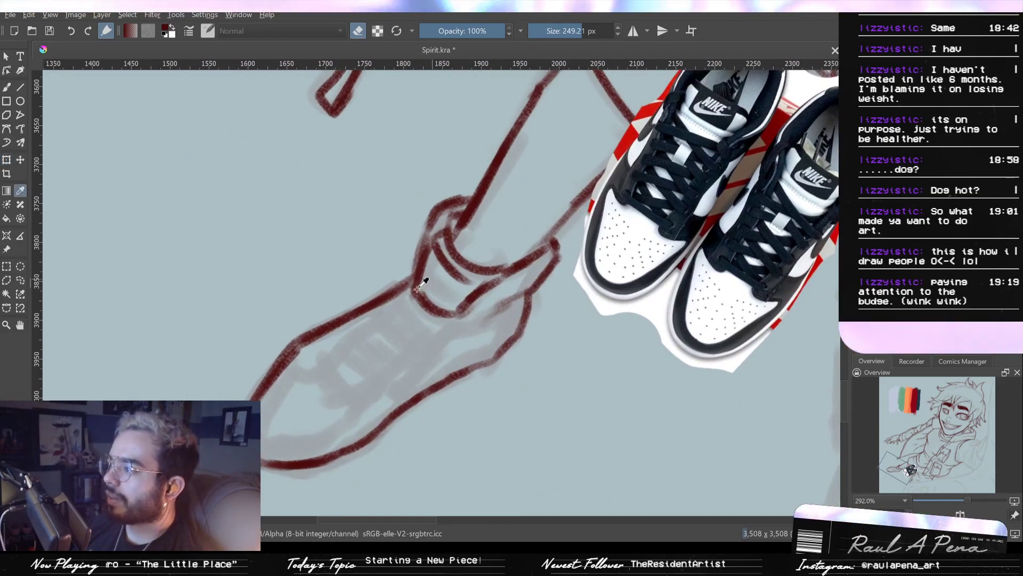
key(b)
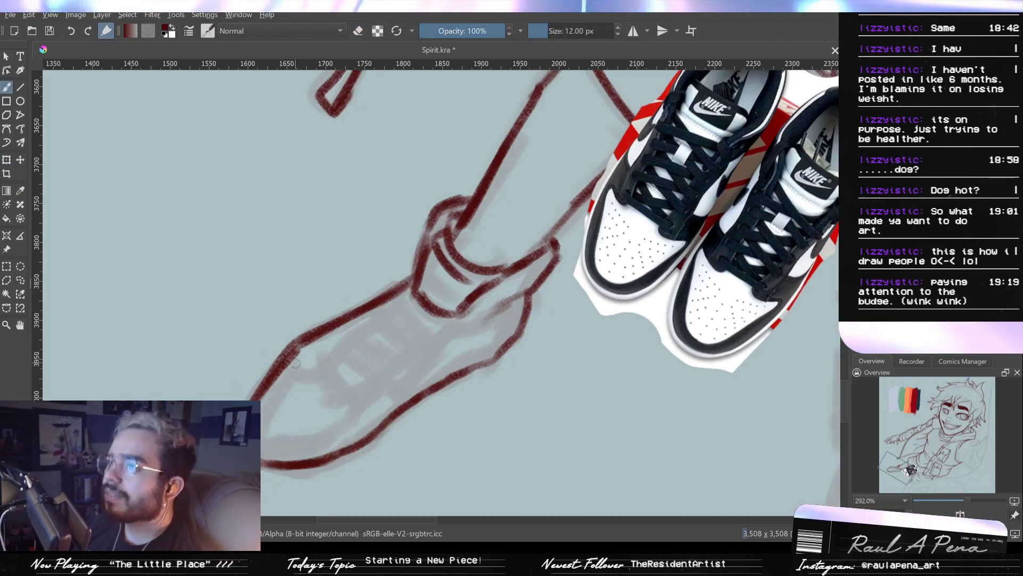
shift+drag(319, 334, 288, 336)
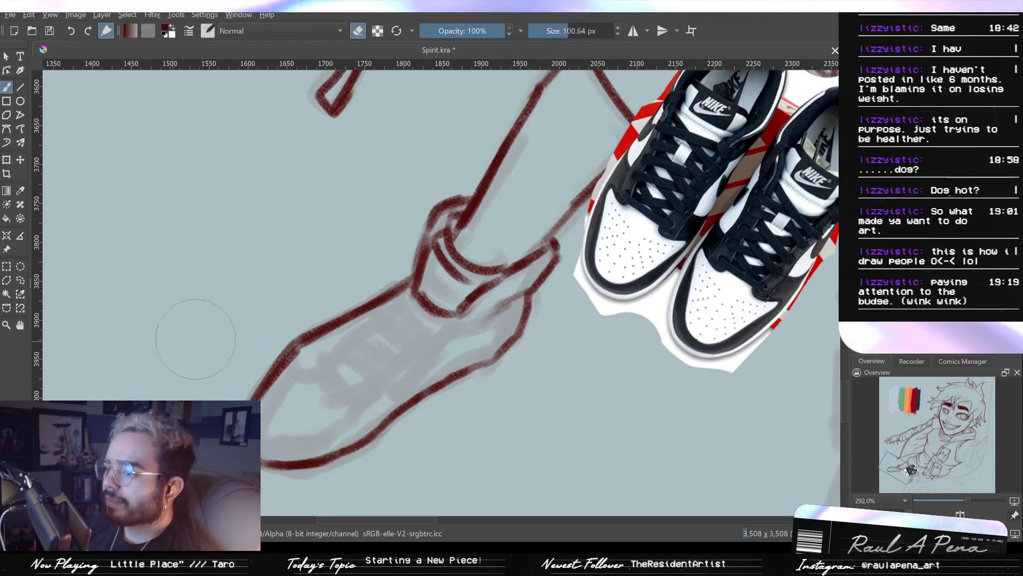
key(e)
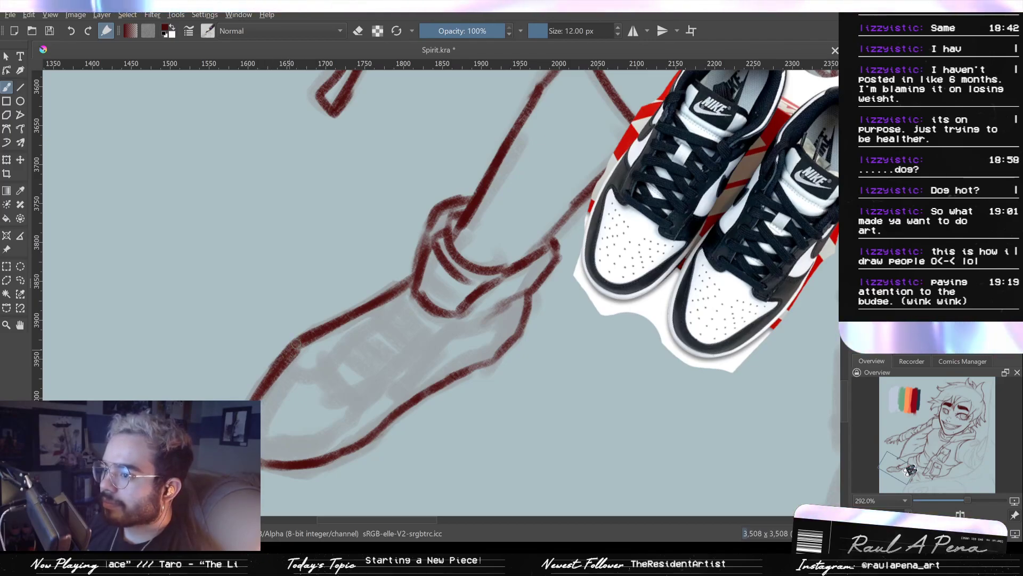
key(e)
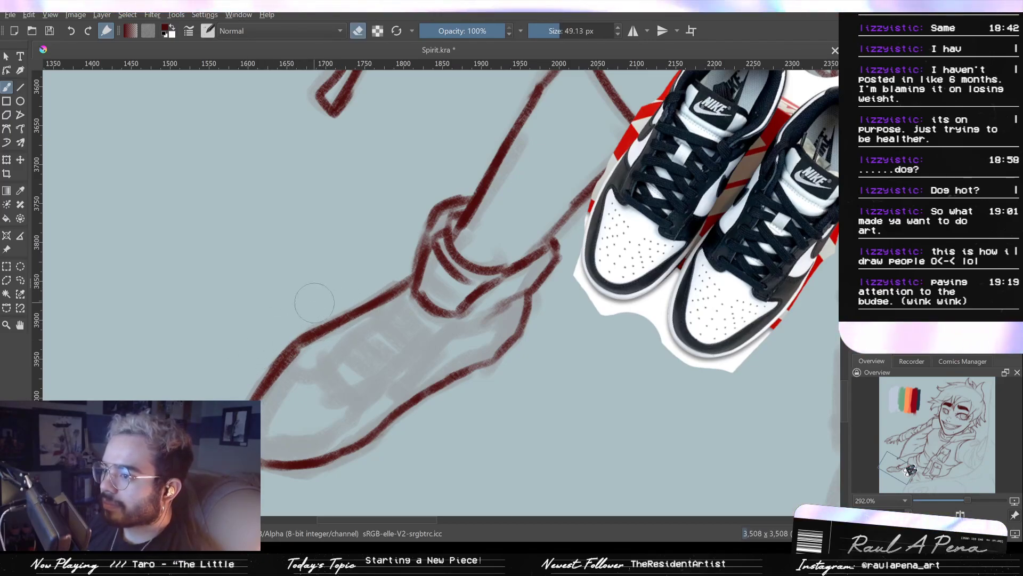
mouse_move(434, 277)
mouse_down()
mouse_move(434, 300)
mouse_move(438, 256)
mouse_move(491, 284)
mouse_up()
key(e)
drag(426, 257, 435, 257)
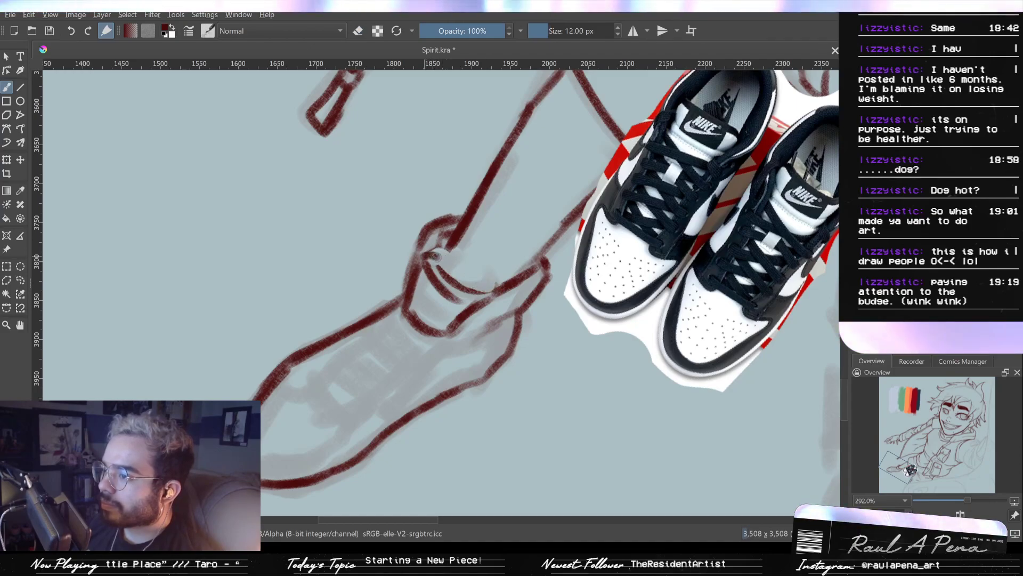
Set the brush size to 10 px and clean up and redraw the lines where the leg meets the cuff
click(616, 34)
click(616, 34)
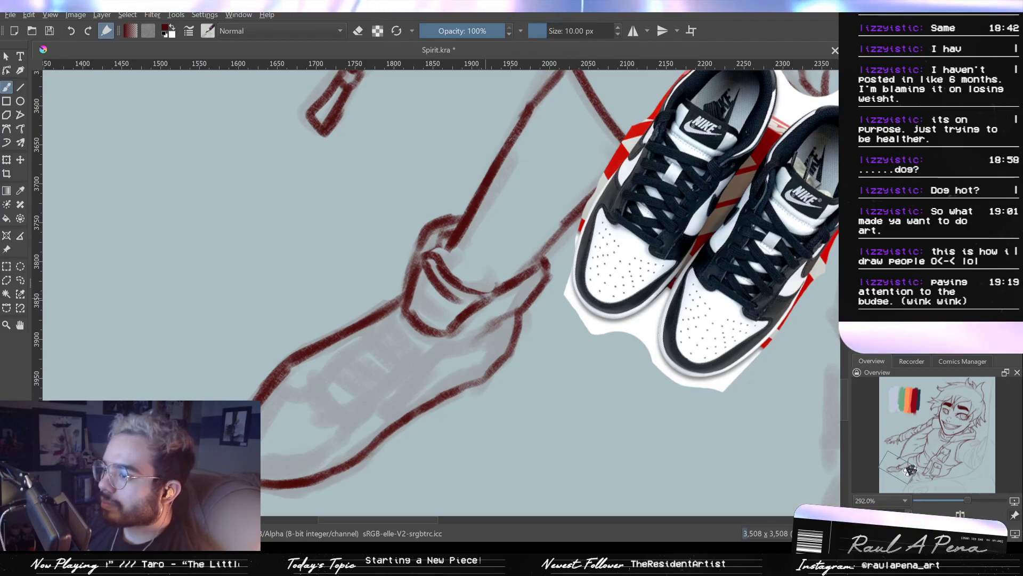
key(e)
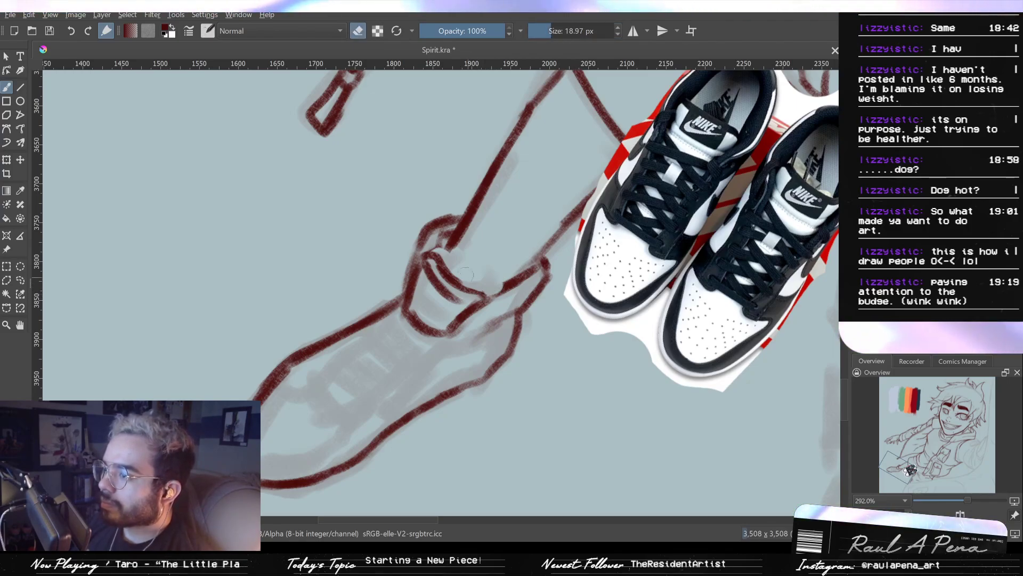
key(e)
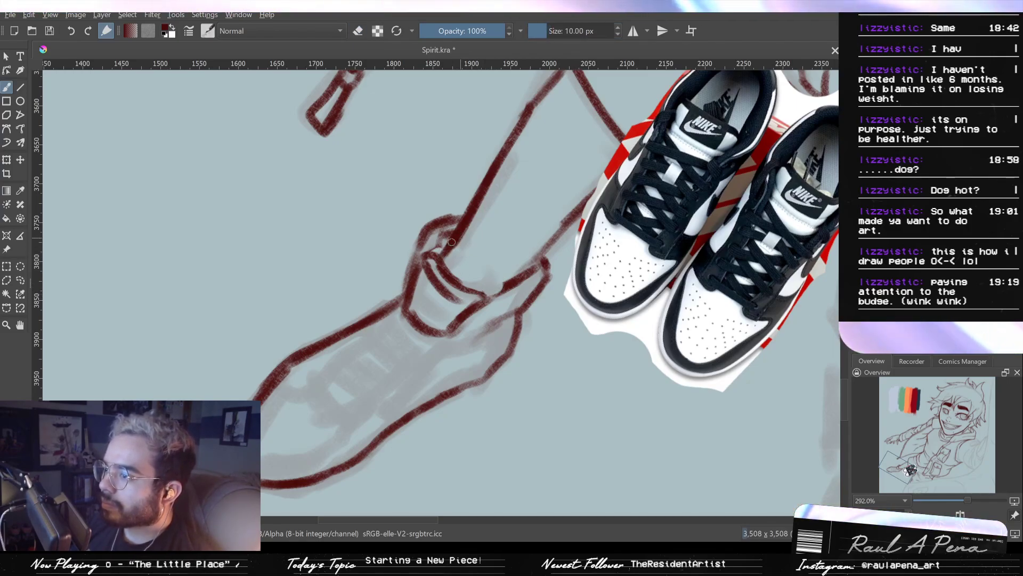
drag(434, 252, 447, 231)
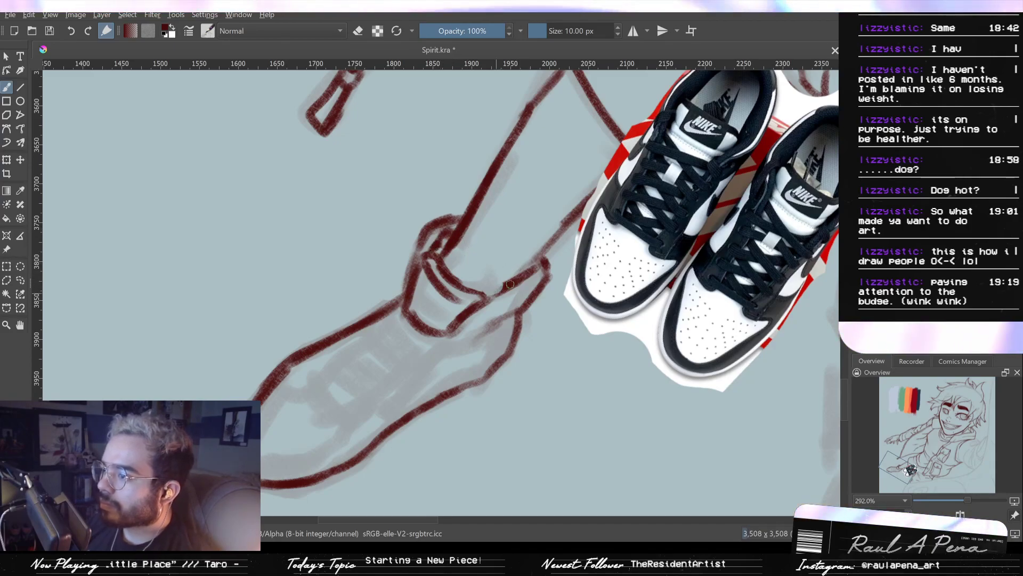
Thin the line running along the shoe's opening to the heel with an eraser of about 8 px
key(e)
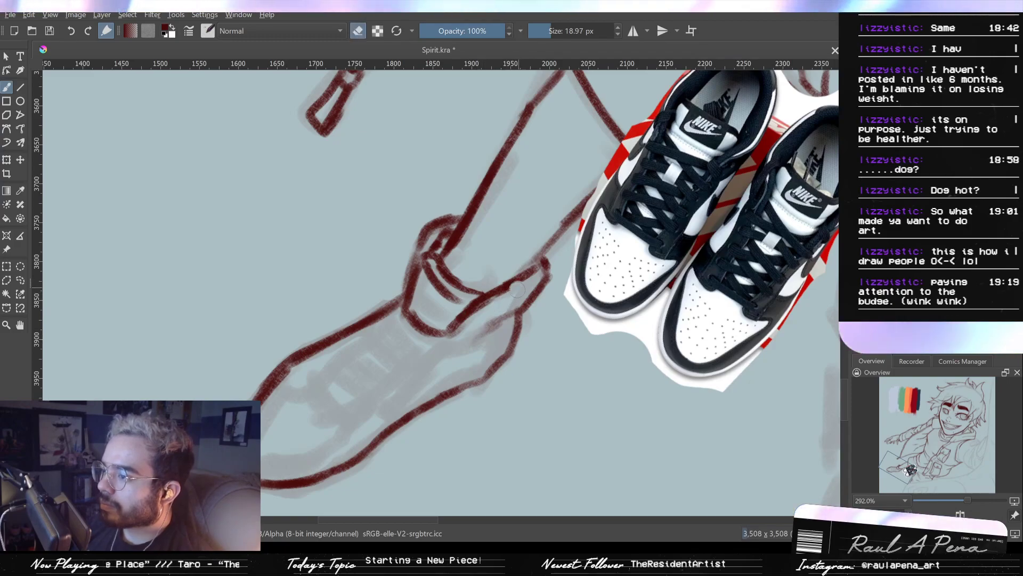
key(ctrl+z)
drag(522, 288, 505, 288)
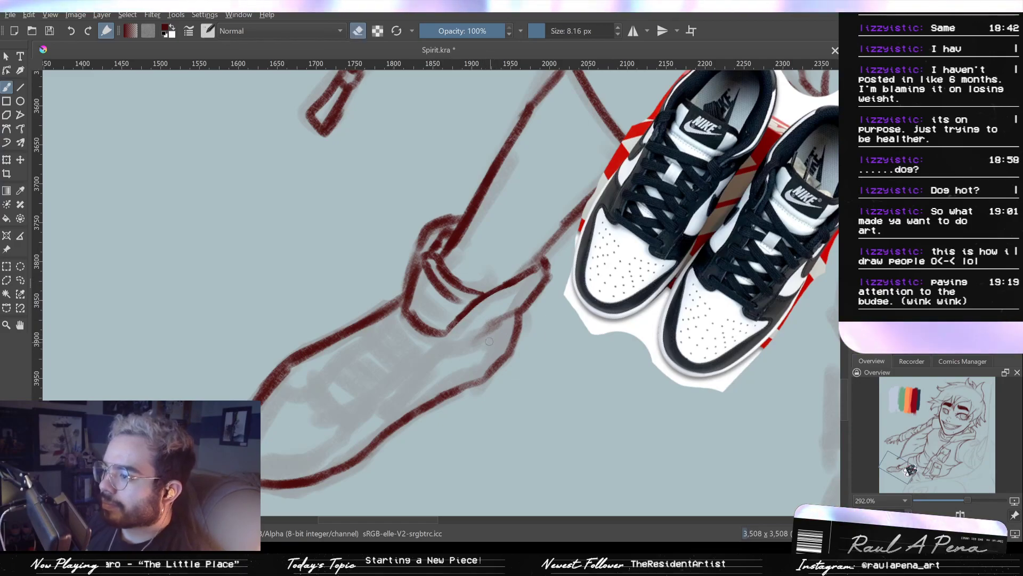
Draw the hooked upper seam of the toe cap and a sole line parallel to the shoe's lower outline at 10 px
mouse_move(406, 366)
mouse_down()
mouse_move(439, 347)
mouse_move(405, 355)
mouse_up()
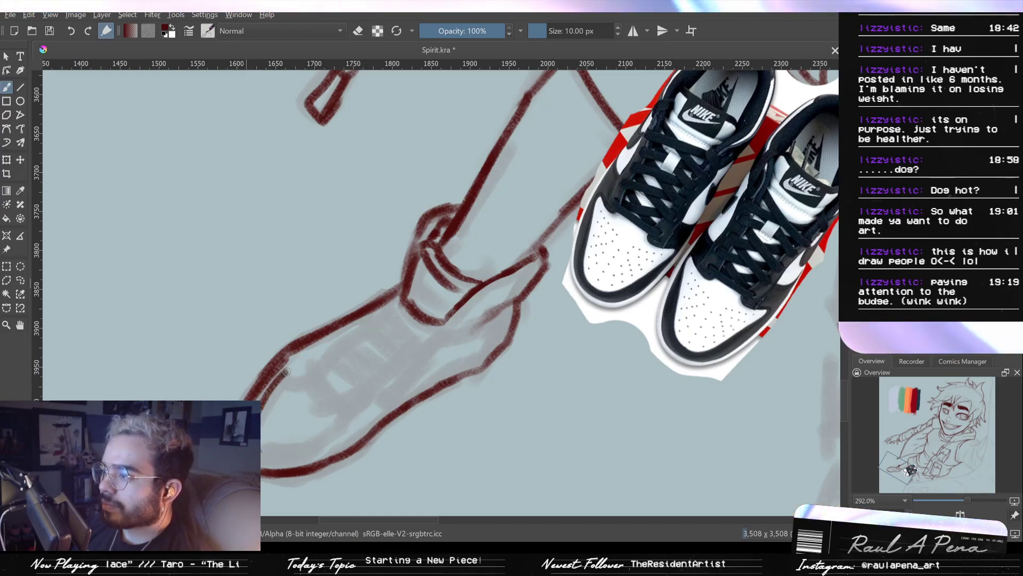
drag(291, 379, 307, 384)
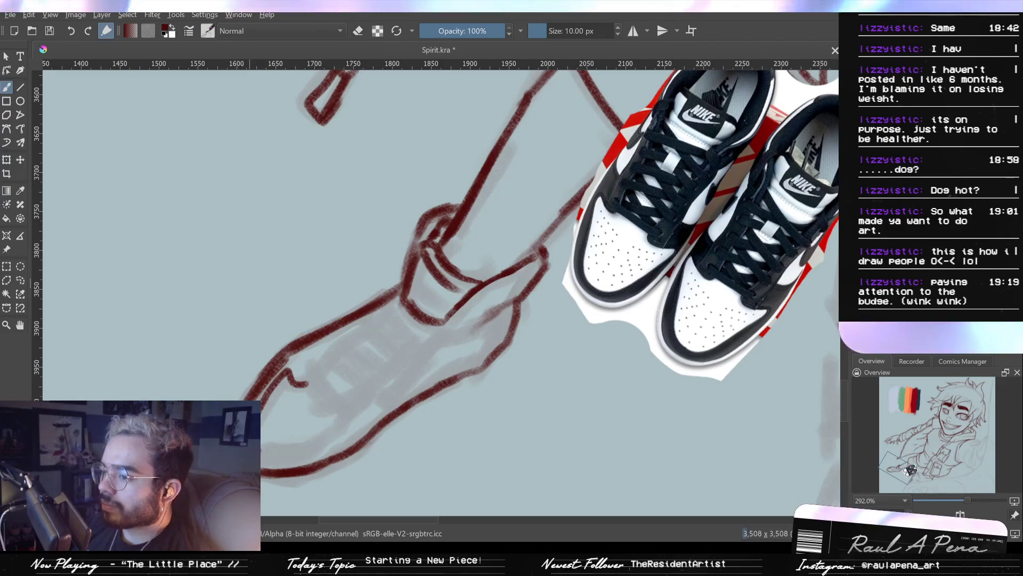
mouse_move(261, 460)
mouse_down()
mouse_move(336, 456)
mouse_move(322, 460)
mouse_move(271, 461)
mouse_move(330, 452)
mouse_move(313, 449)
mouse_move(361, 429)
mouse_up()
key(ctrl+z)
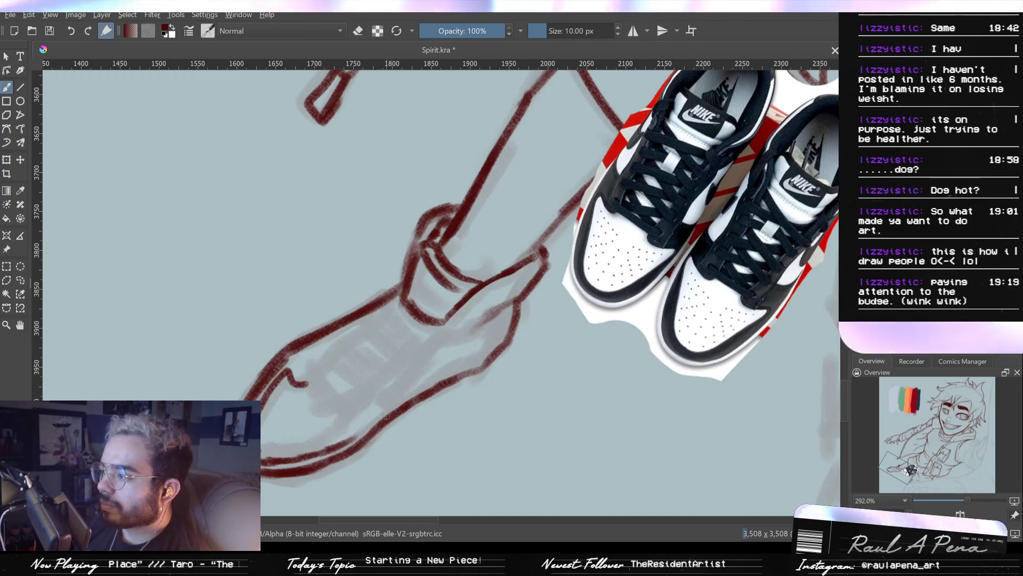
drag(357, 435, 445, 375)
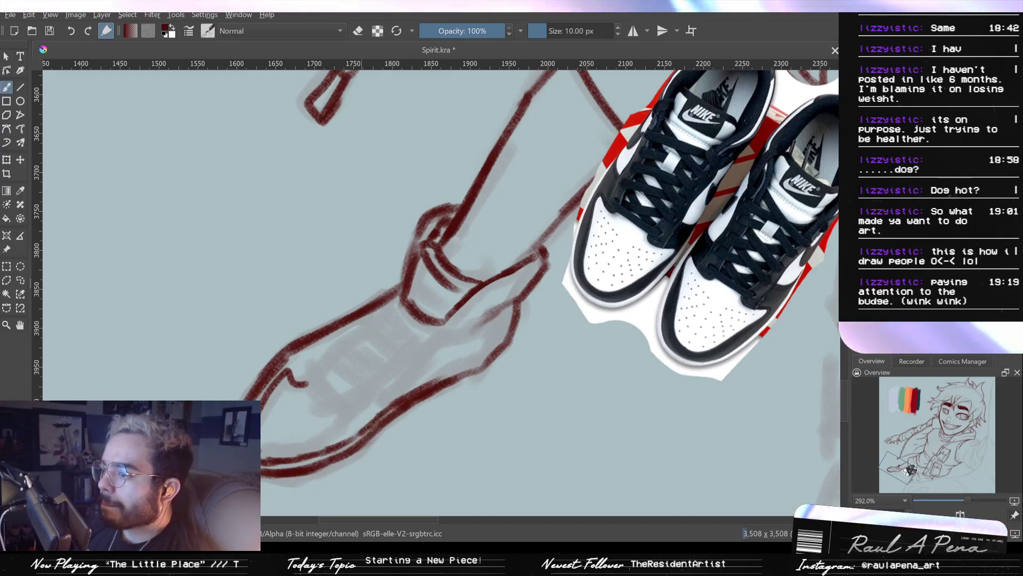
drag(359, 434, 416, 399)
Clean up the area just above the sole line at the middle of the shoe with an eraser of about 26 px
shift+drag(356, 409, 369, 408)
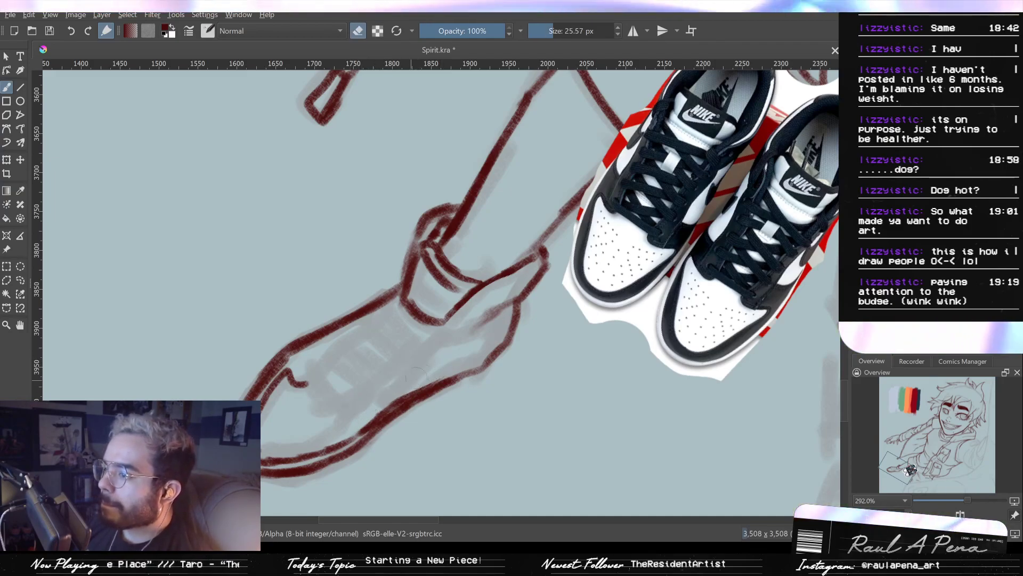
drag(377, 408, 431, 375)
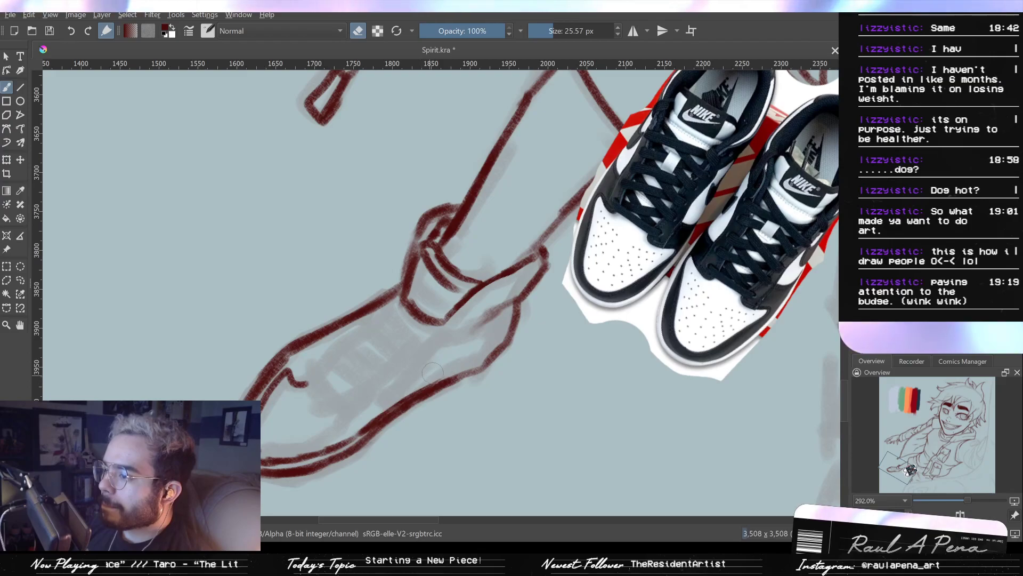
key(e)
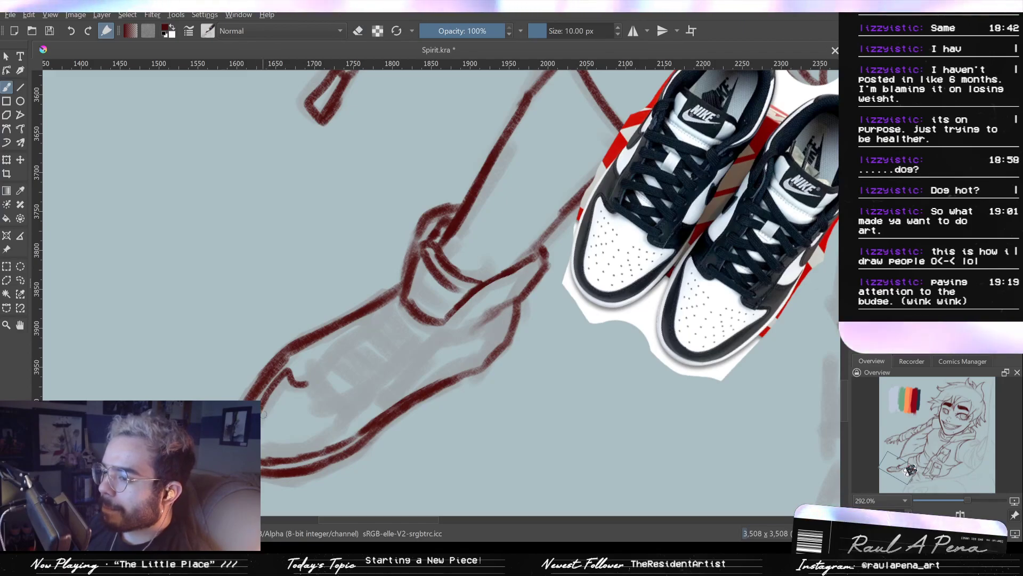
Draw the toe cap's lower seam and the near edge of the lacing area up to the cuff at 10 px
mouse_move(268, 432)
mouse_down()
mouse_move(319, 433)
mouse_move(343, 416)
mouse_up()
key(ctrl+z)
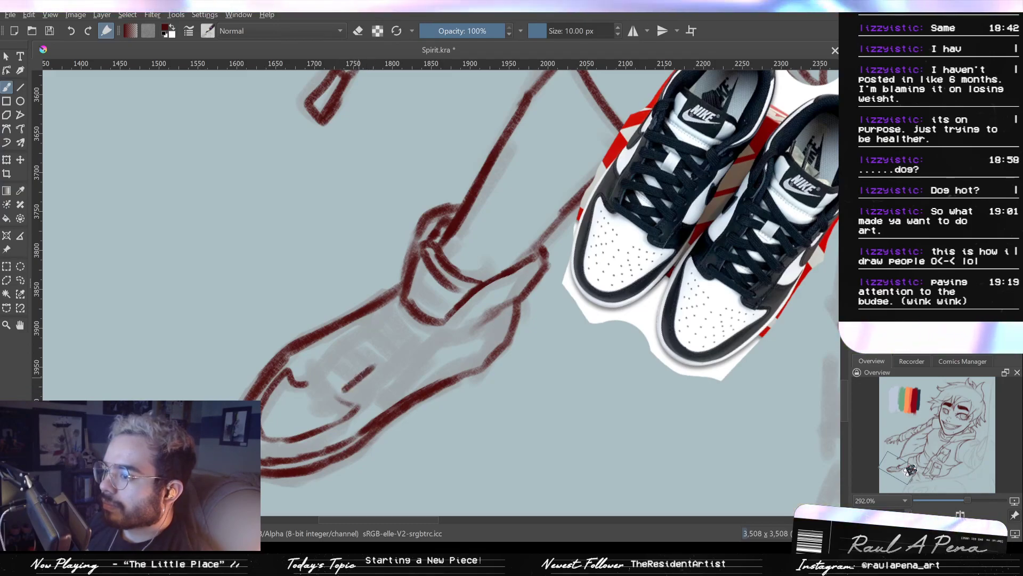
mouse_move(343, 395)
mouse_down()
mouse_move(366, 375)
mouse_move(358, 377)
mouse_up()
key(ctrl+z)
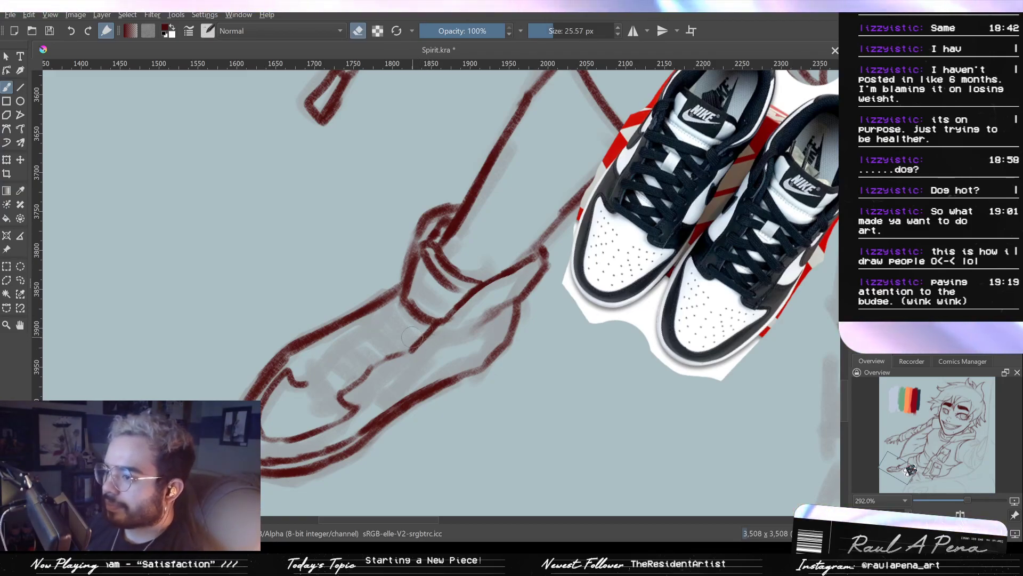
key(e)
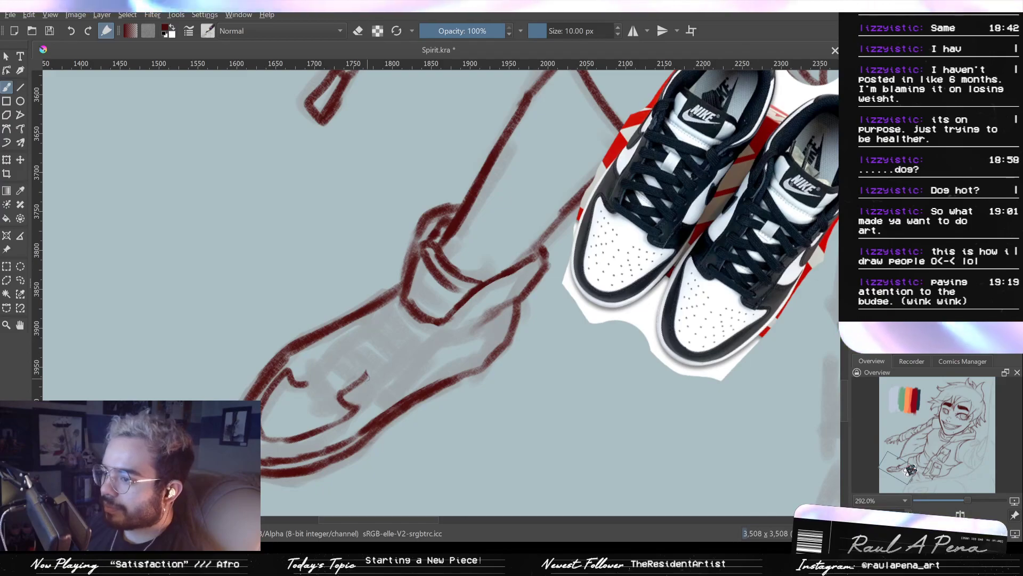
drag(392, 363, 441, 326)
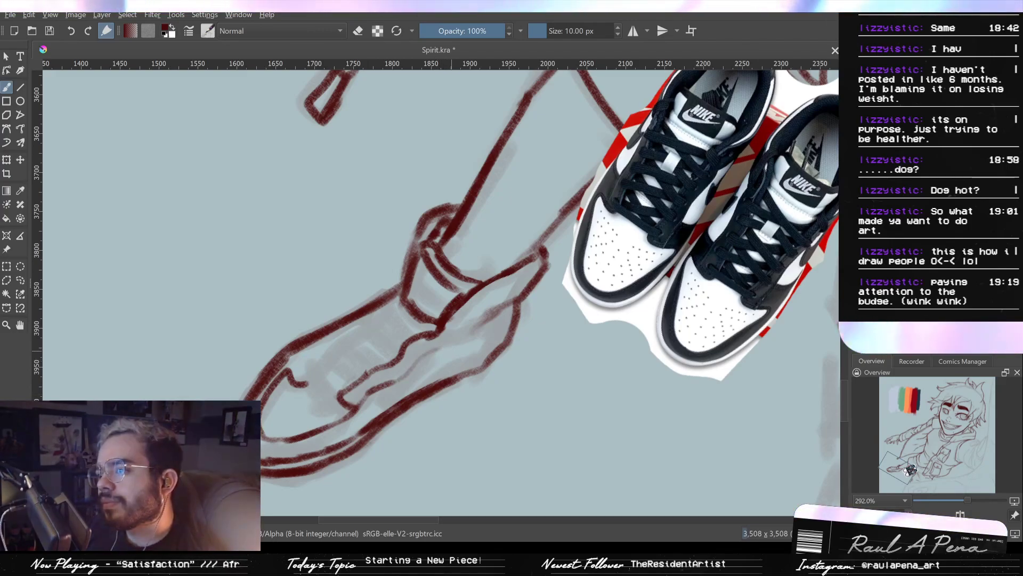
Draw the side panel seam below the ankle and the wavy far edge of the lacing area up to the cuff
drag(442, 340, 446, 376)
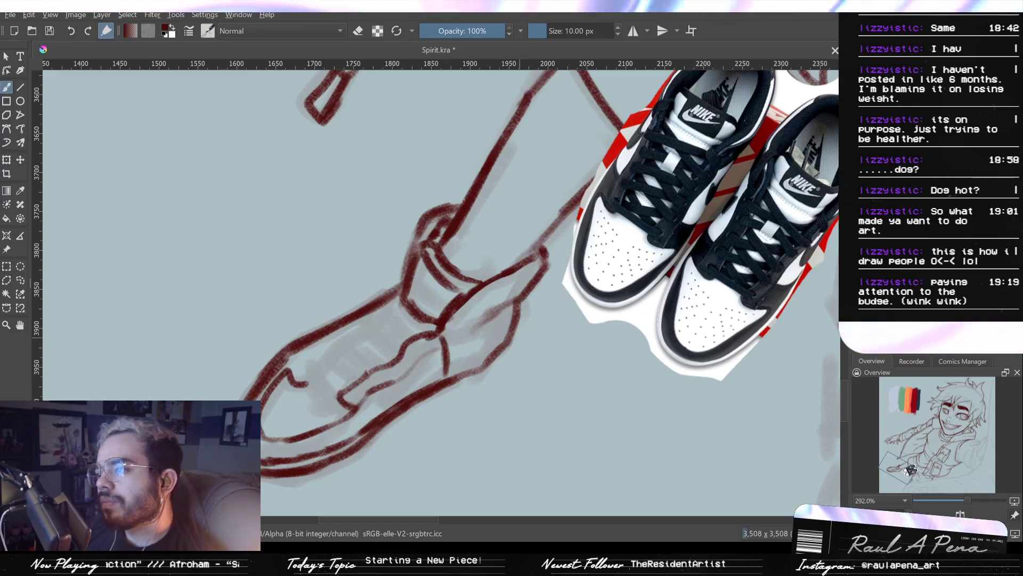
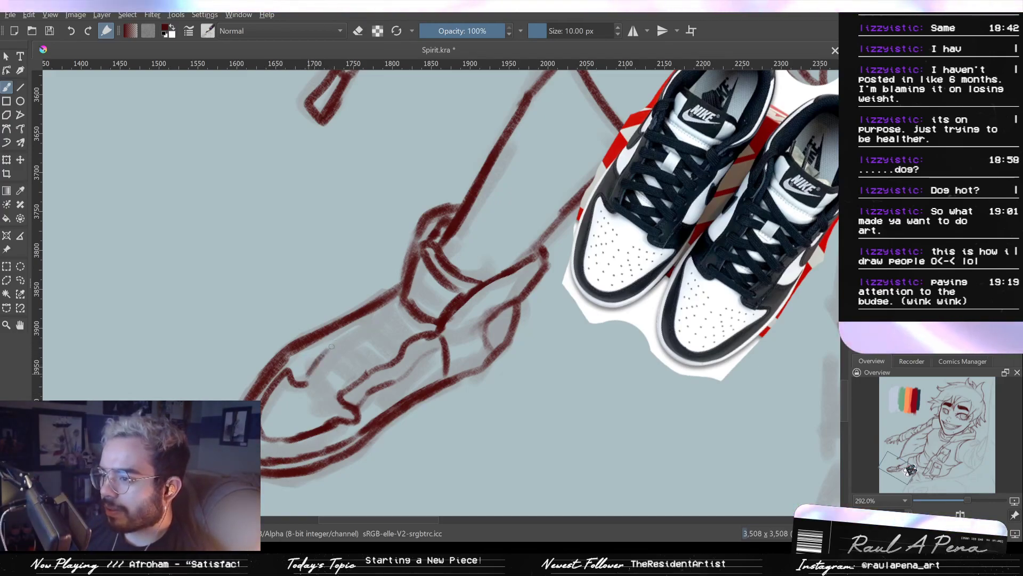
drag(310, 377, 331, 354)
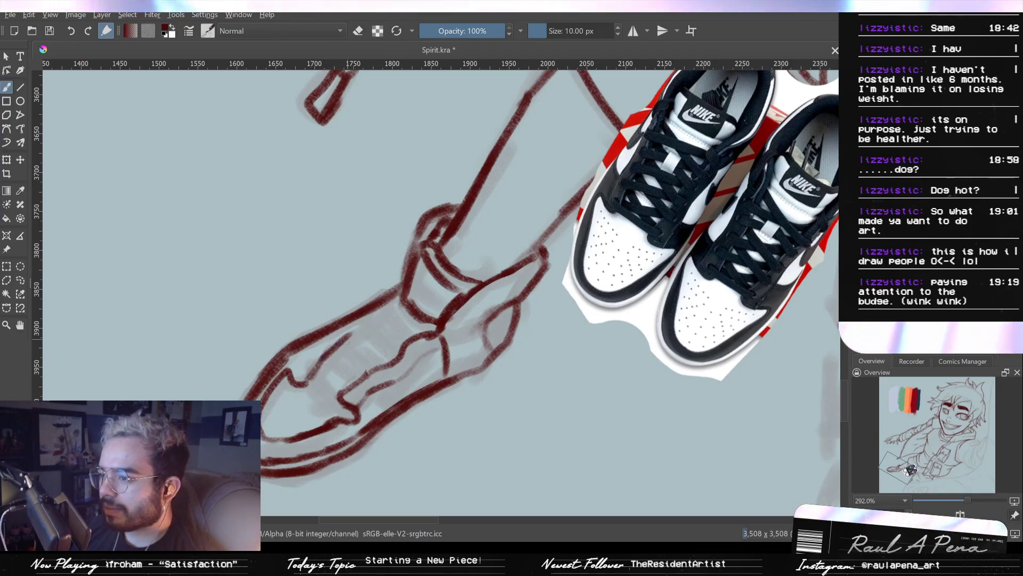
drag(327, 364, 403, 296)
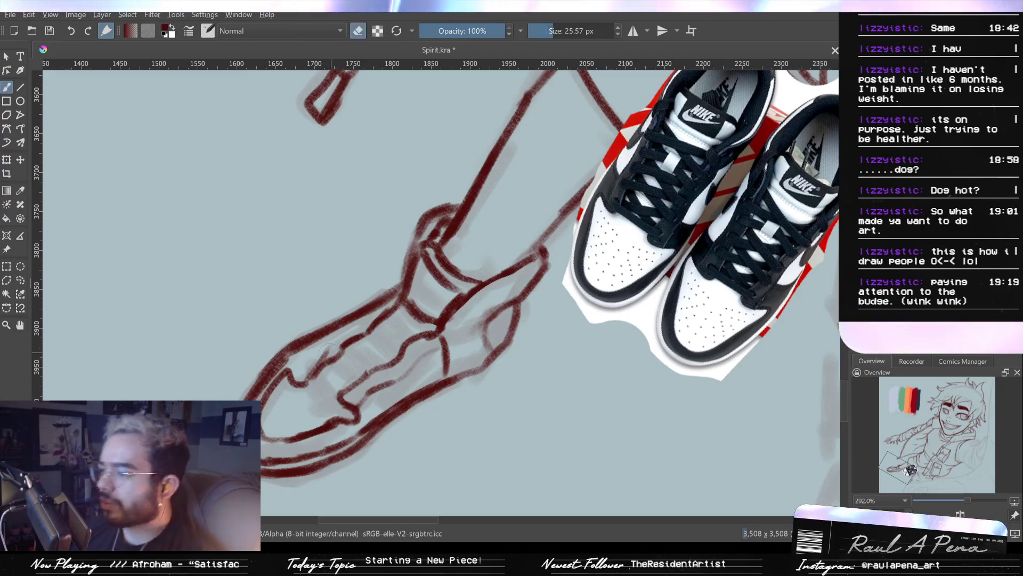
Clean up the corner where the toe cap meets the far lacing edge, using an eraser of about 16 px and a 10 px brush
shift+drag(327, 346, 312, 347)
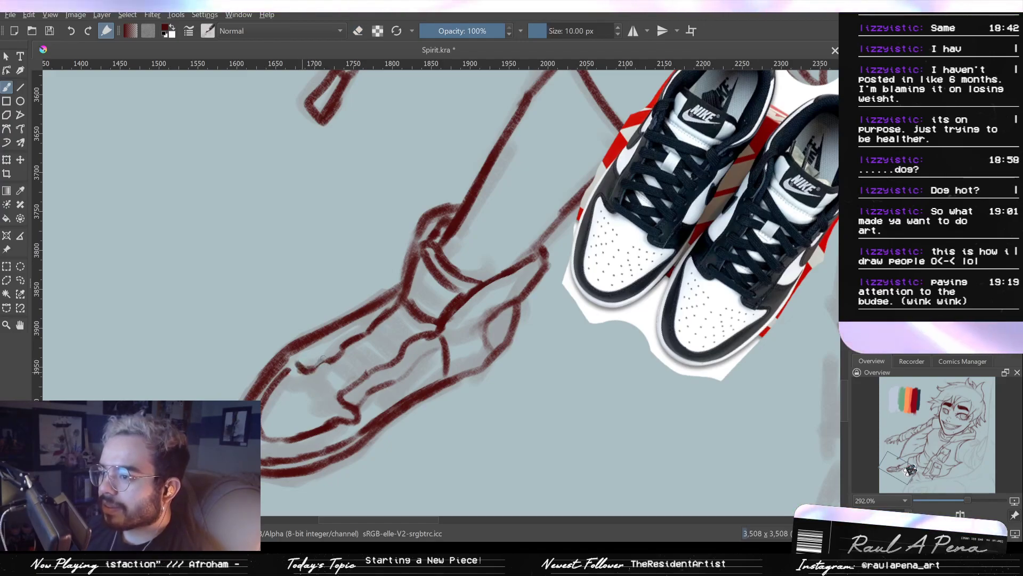
key(e)
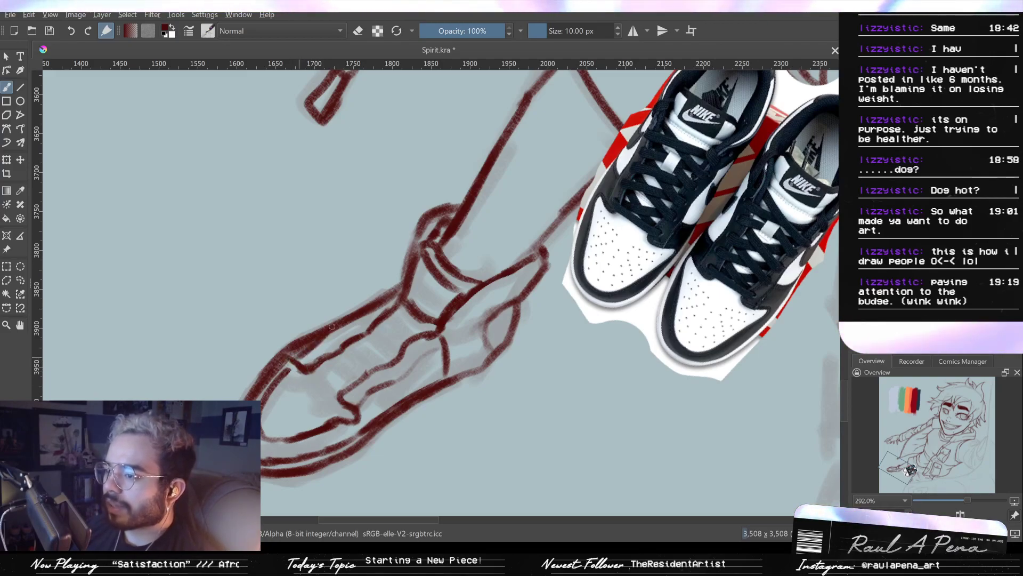
drag(337, 342, 335, 342)
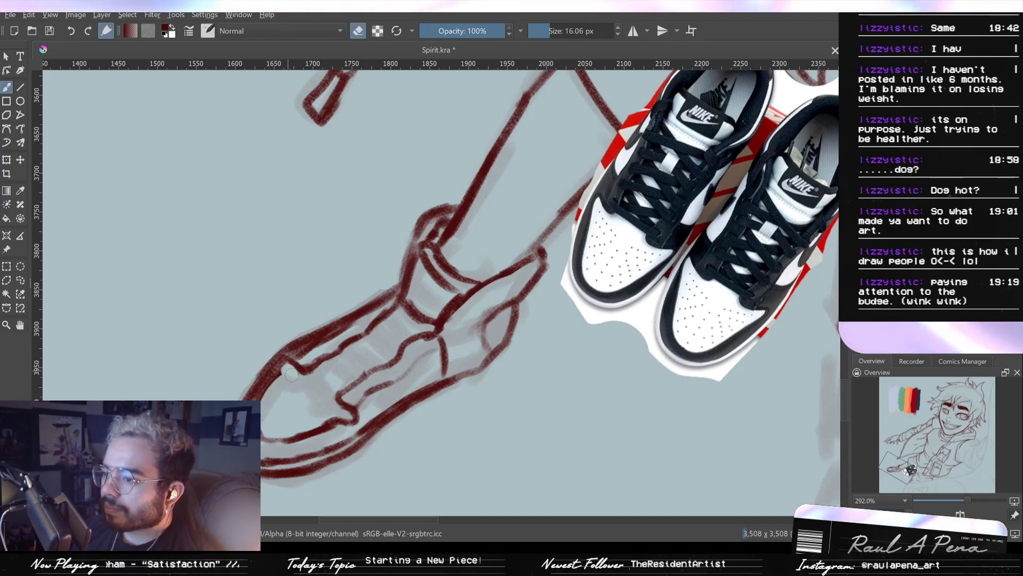
key(e)
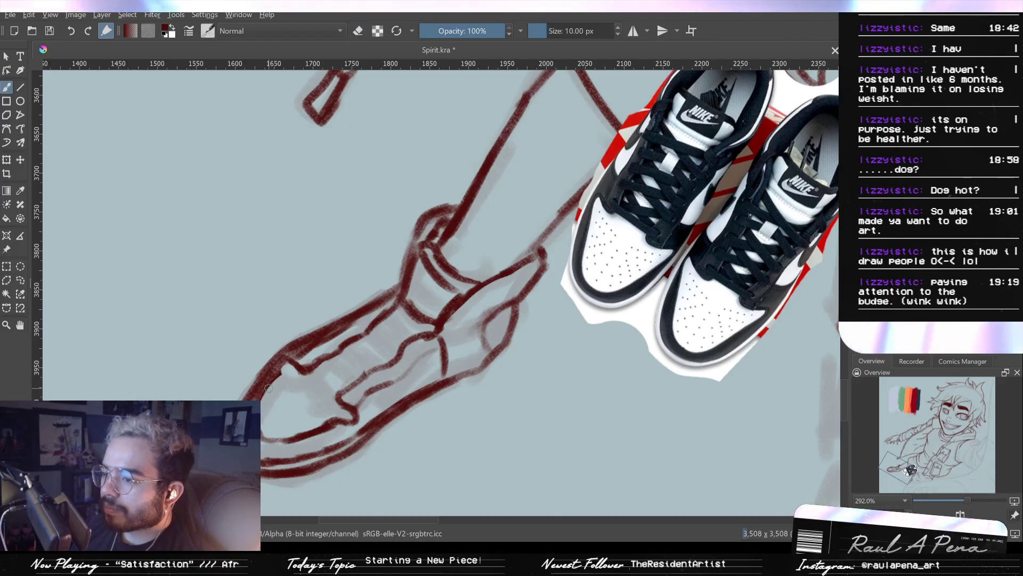
drag(313, 402, 296, 378)
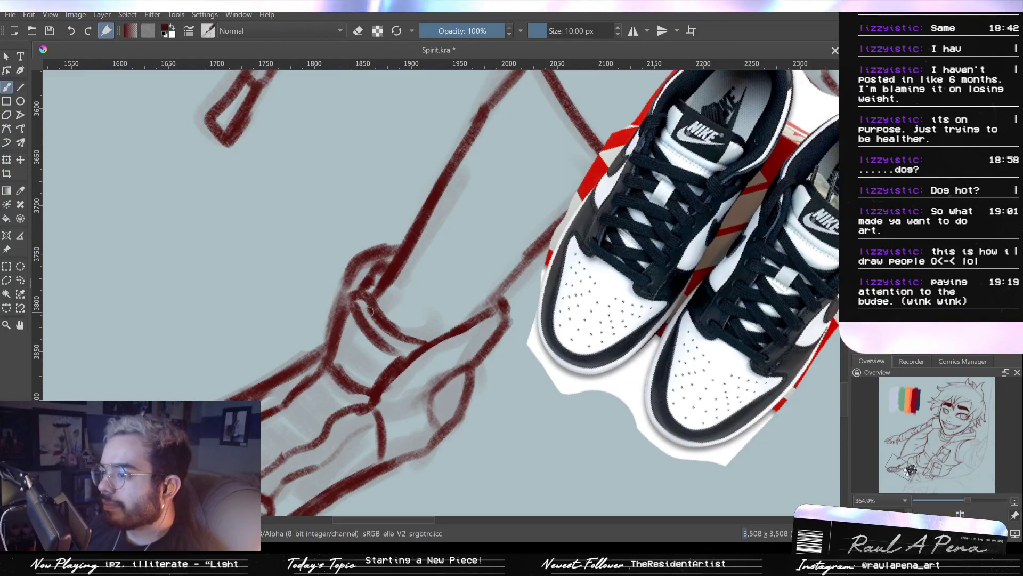
Erase the inner line of the sock cuff with an eraser of about 16 px and redraw it as a closed band at 10 px
key(e)
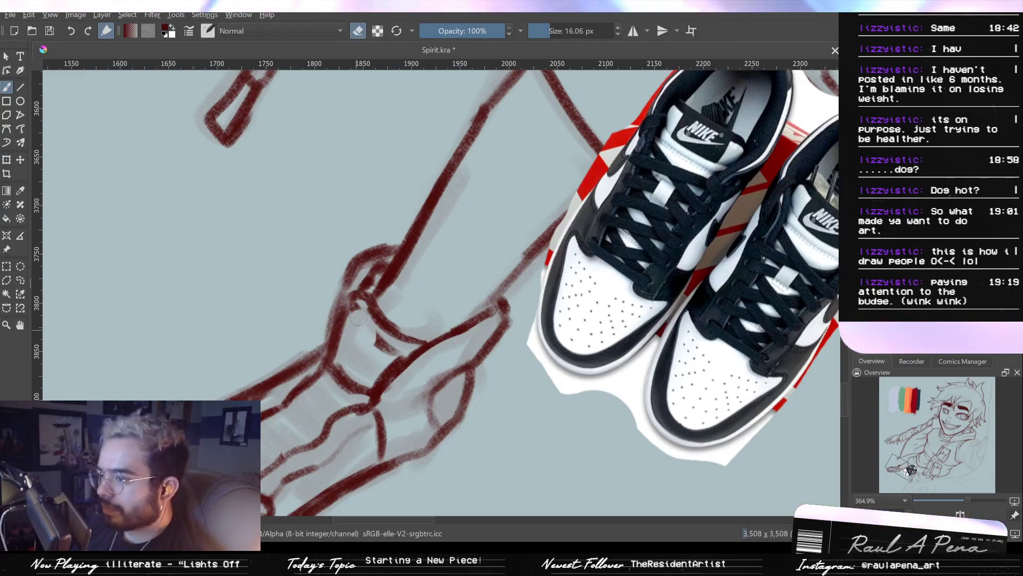
drag(373, 334, 384, 349)
key(e)
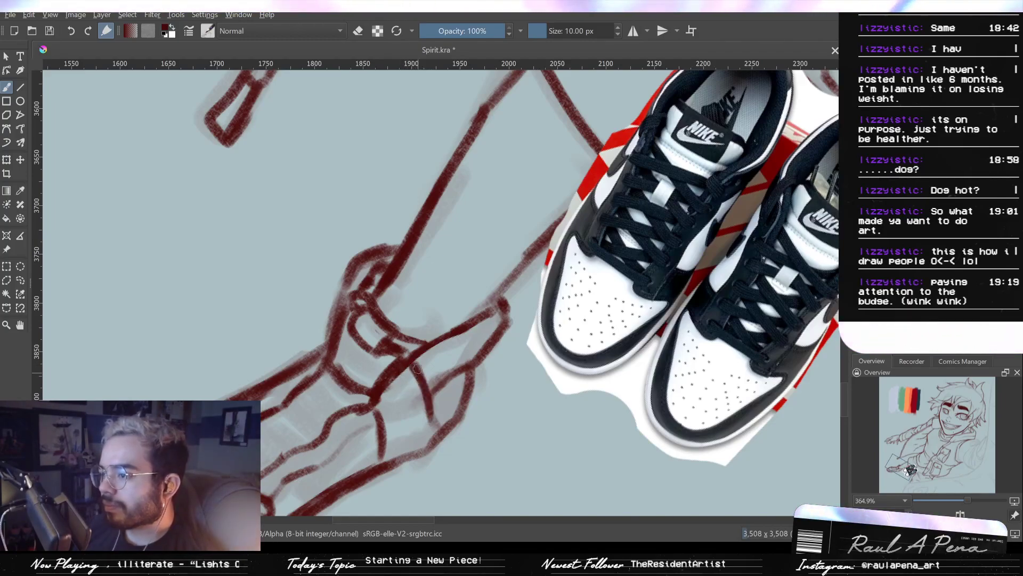
Draw the curved heel panel seam from the shoe opening down to the sole and trim the opening's line with an eraser of about 16 px
drag(417, 368, 424, 442)
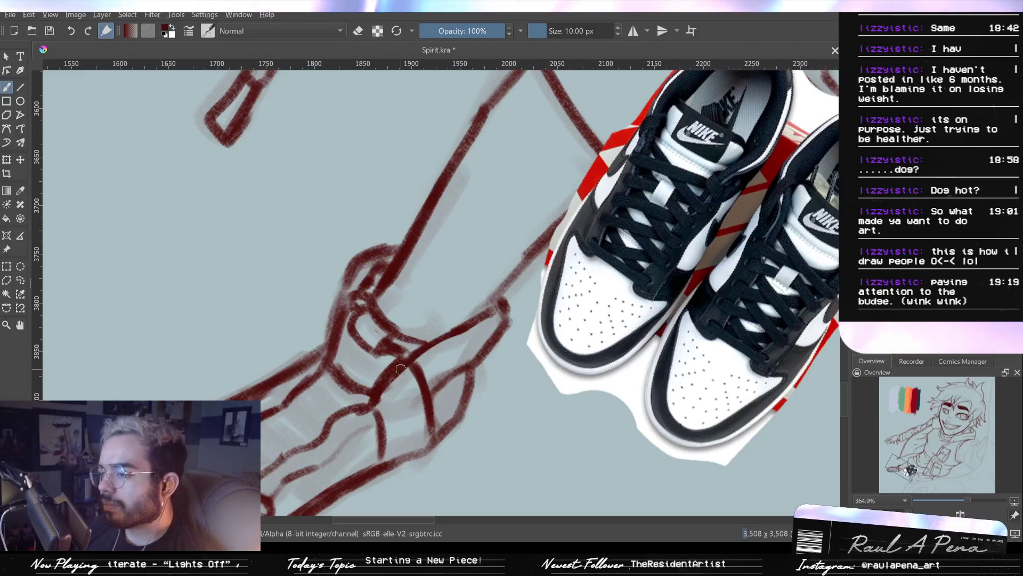
key(m)
key(m)
key(e)
mouse_move(393, 386)
mouse_down()
mouse_move(405, 372)
mouse_move(379, 404)
mouse_move(392, 459)
mouse_move(413, 454)
mouse_move(385, 454)
mouse_move(413, 344)
mouse_up()
key(e)
key(e)
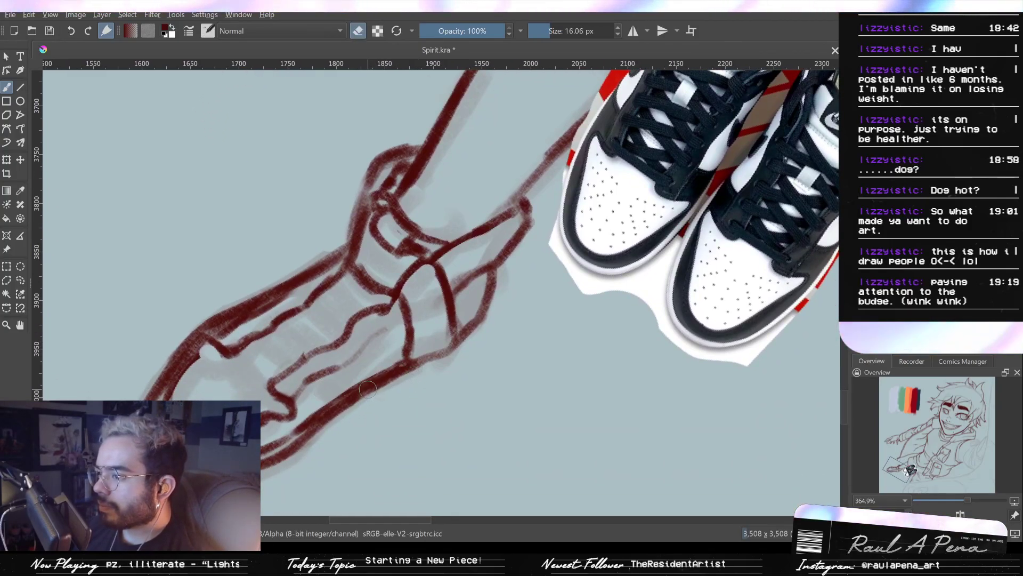
Set the brush size to 10 px and redraw the shoe's lower outline from mid-sole to the heel
key(e)
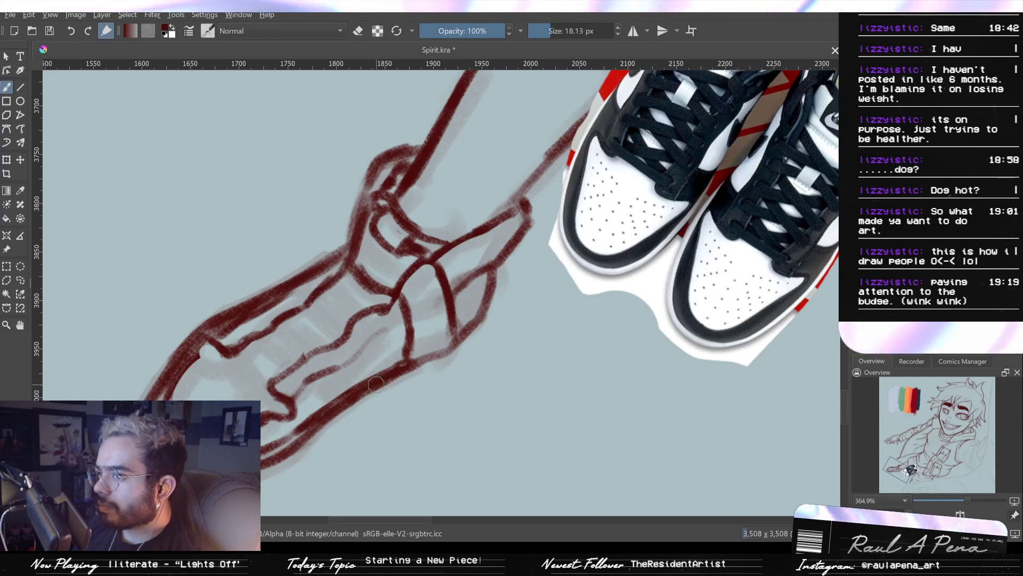
click(545, 31)
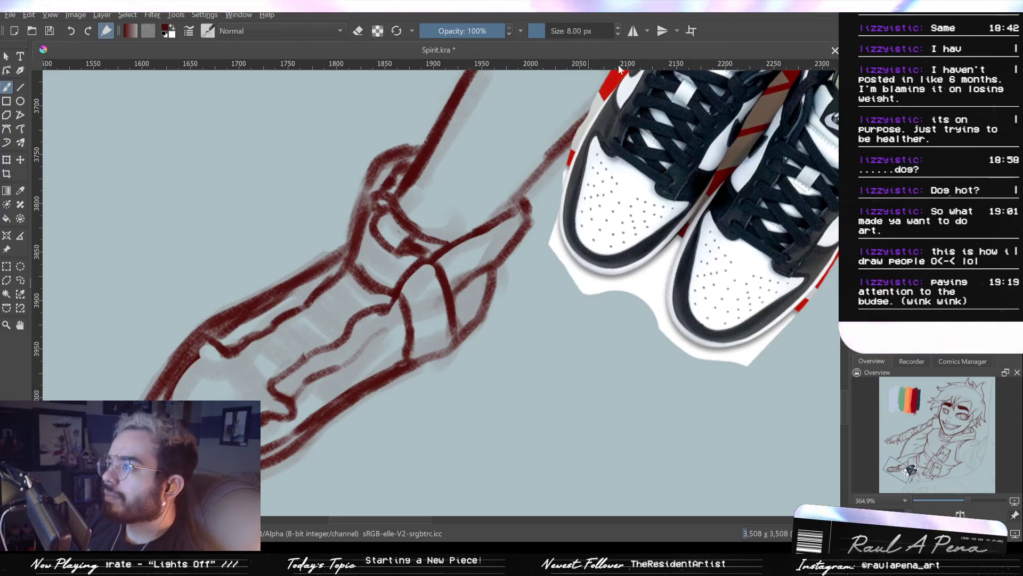
click(618, 28)
click(617, 27)
click(617, 28)
click(617, 27)
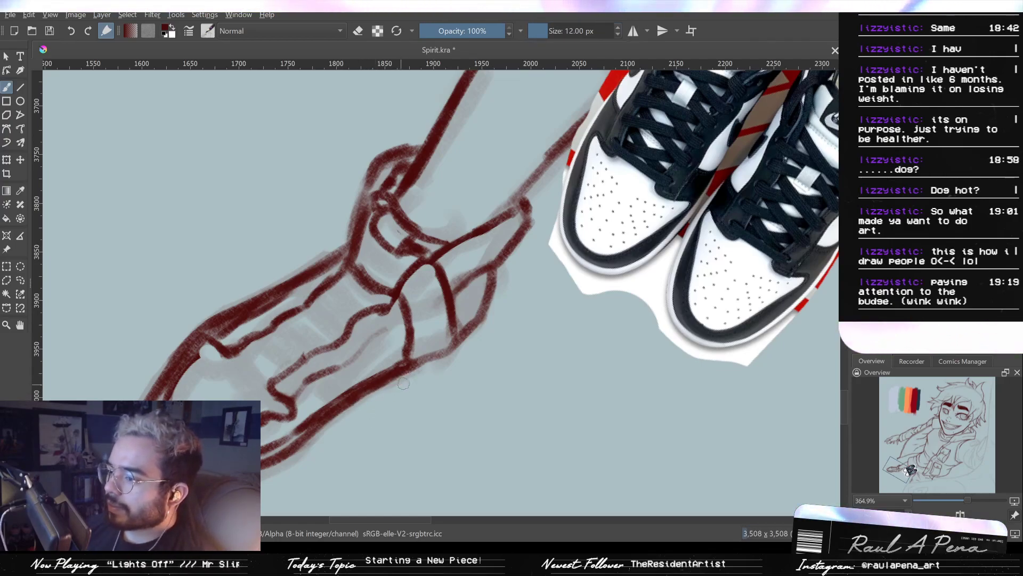
click(619, 35)
click(618, 34)
mouse_move(339, 411)
mouse_down()
mouse_move(440, 375)
mouse_move(428, 374)
mouse_move(465, 345)
mouse_move(450, 361)
mouse_up()
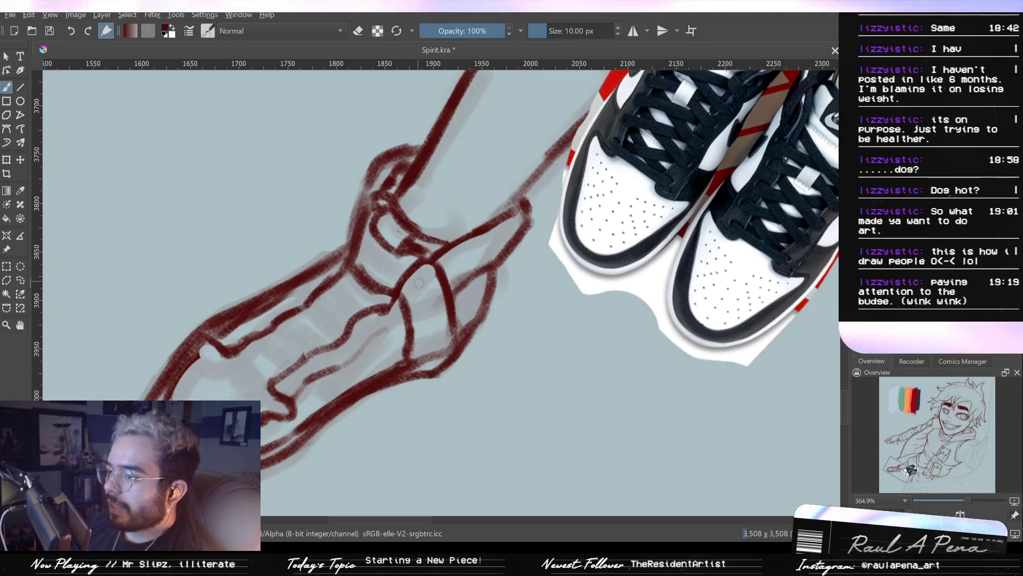
key(ctrl+z)
Thin the shoe opening's line with an eraser of about 11 px and draw the eyelet dots and tongue detail at about 5 px
shift+drag(427, 274, 414, 285)
key(e)
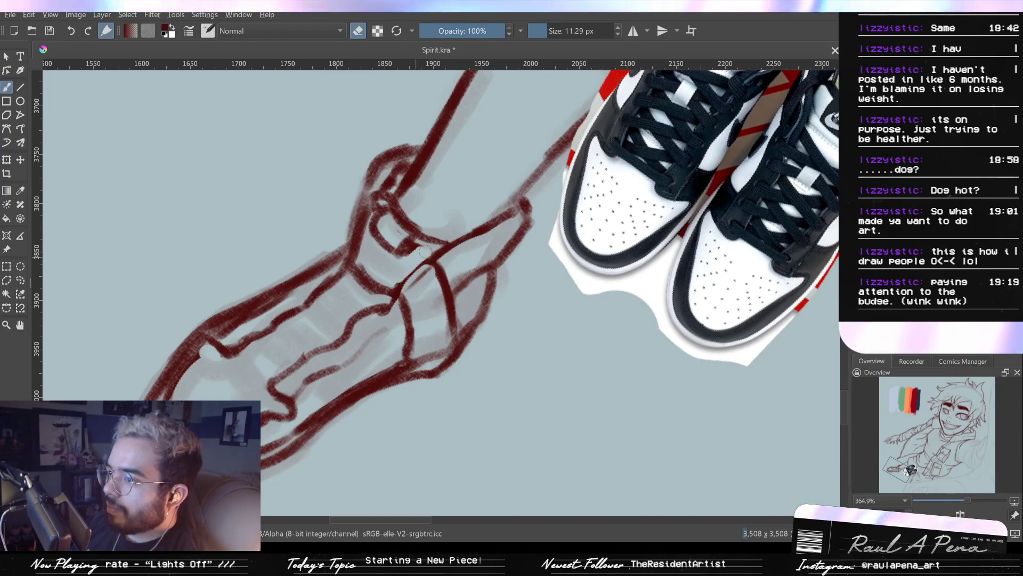
key(e)
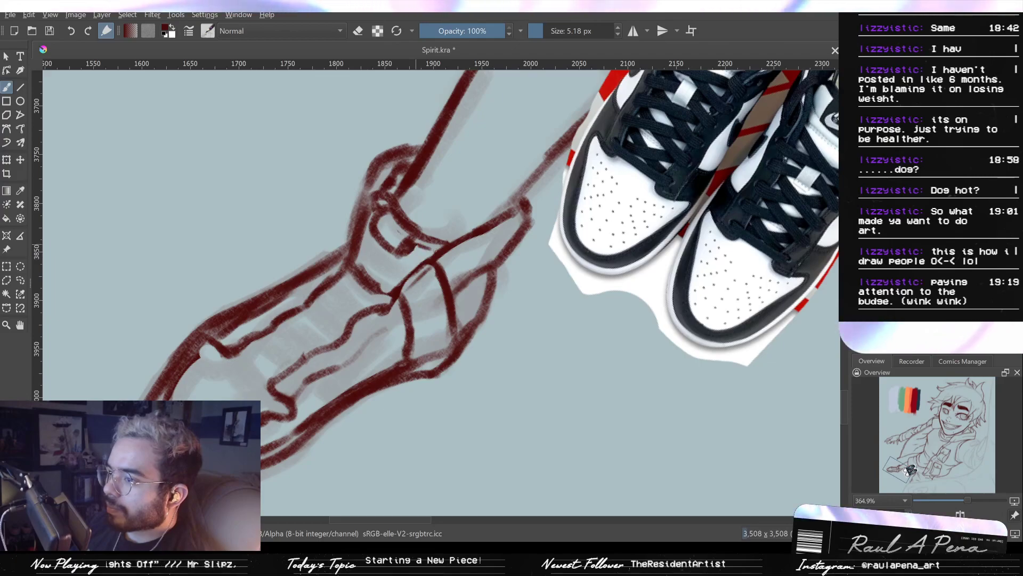
drag(431, 249, 440, 249)
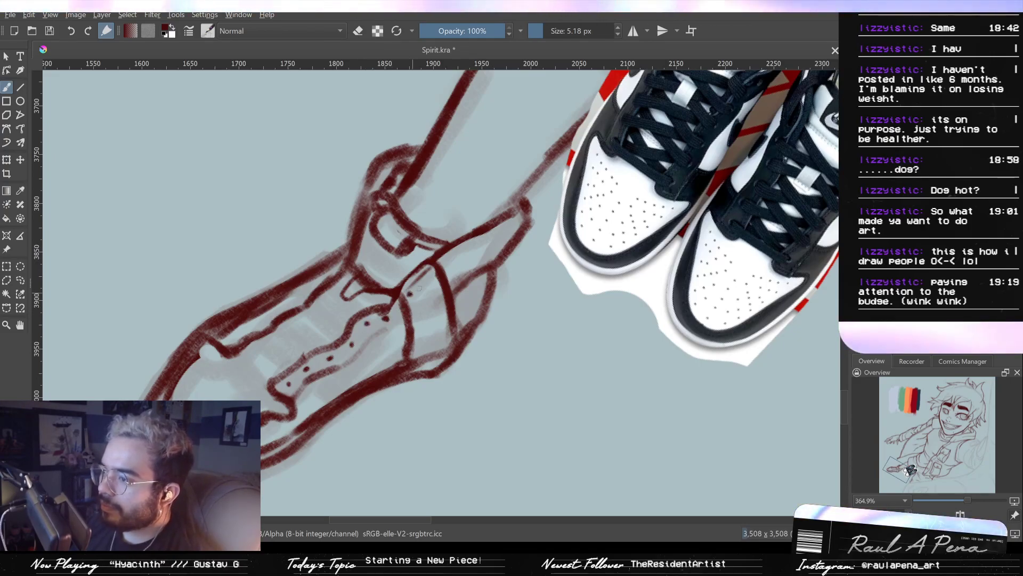
Try adding small perforation dots to the toe cap with the brush of about 5 px
mouse_move(260, 362)
mouse_down()
mouse_move(262, 375)
mouse_move(290, 374)
mouse_move(285, 394)
mouse_move(277, 381)
mouse_move(300, 314)
mouse_up()
click(316, 352)
click(320, 355)
click(324, 359)
click(301, 349)
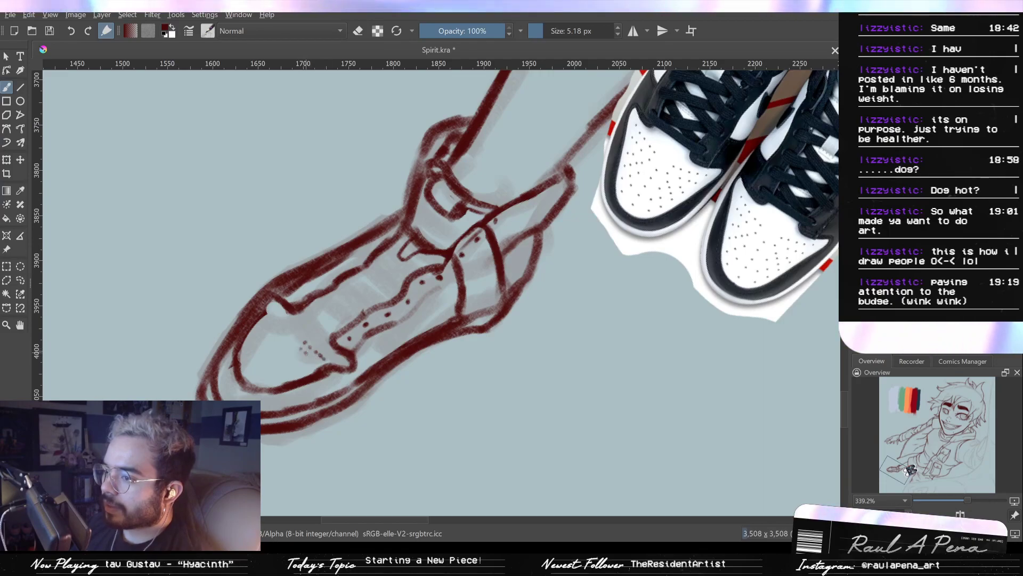
click(306, 353)
click(309, 356)
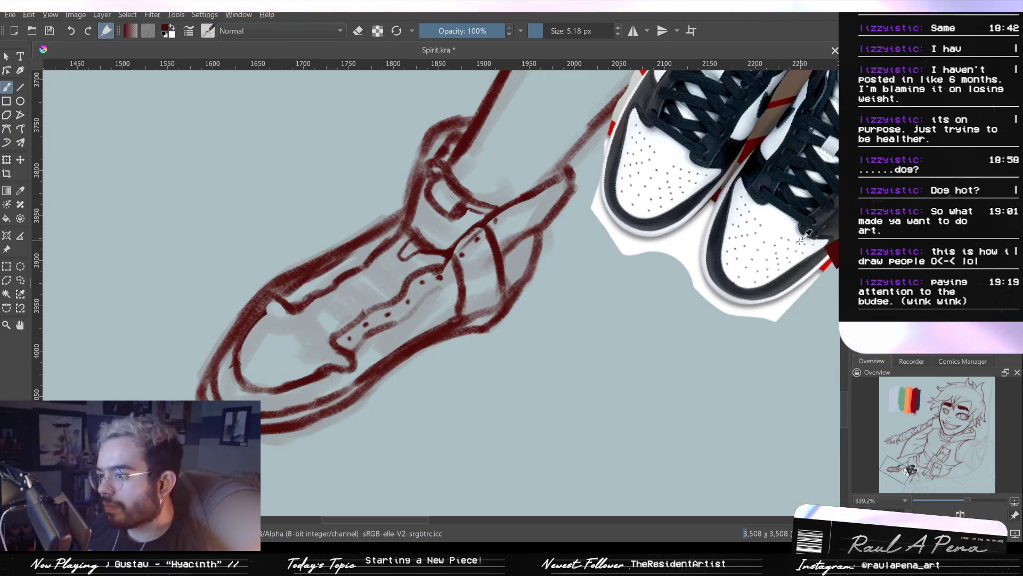
Save the drawing and switch to the previously used brush preset at 30 px
key(ctrl+s)
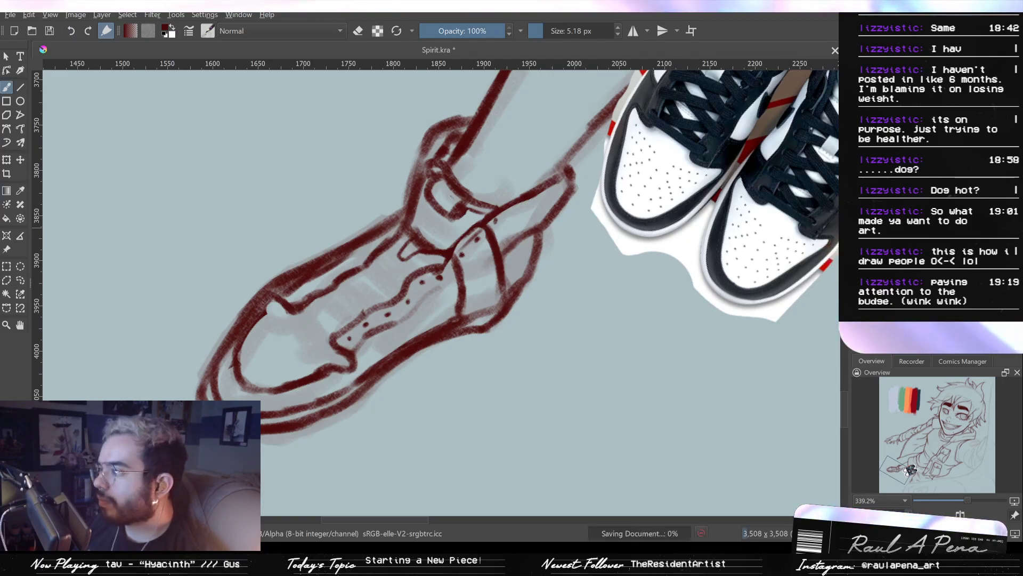
key(slash)
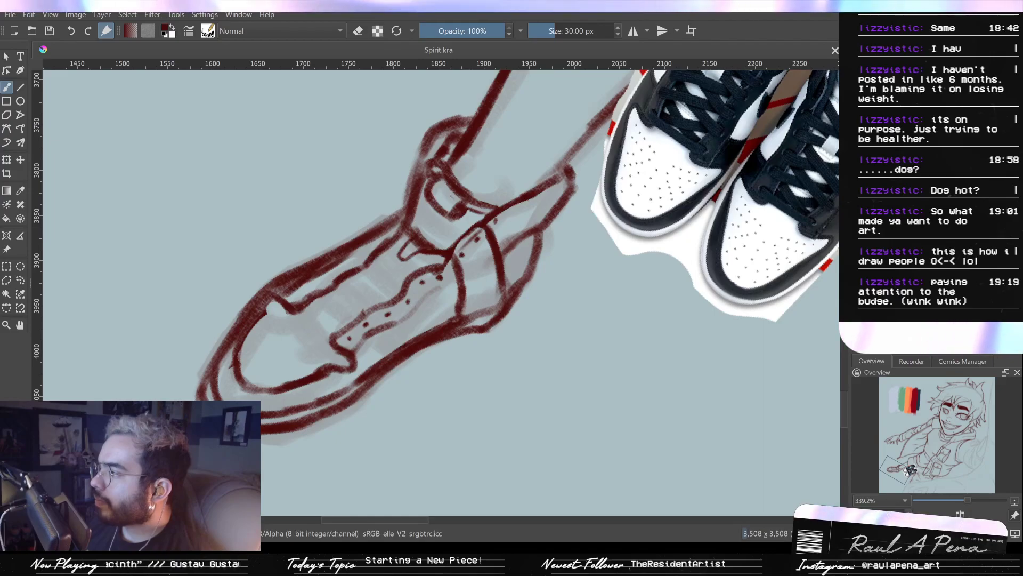
Switch to the previously used brush preset at 7 px and try a row of perforation dots on the toe cap
key(slash)
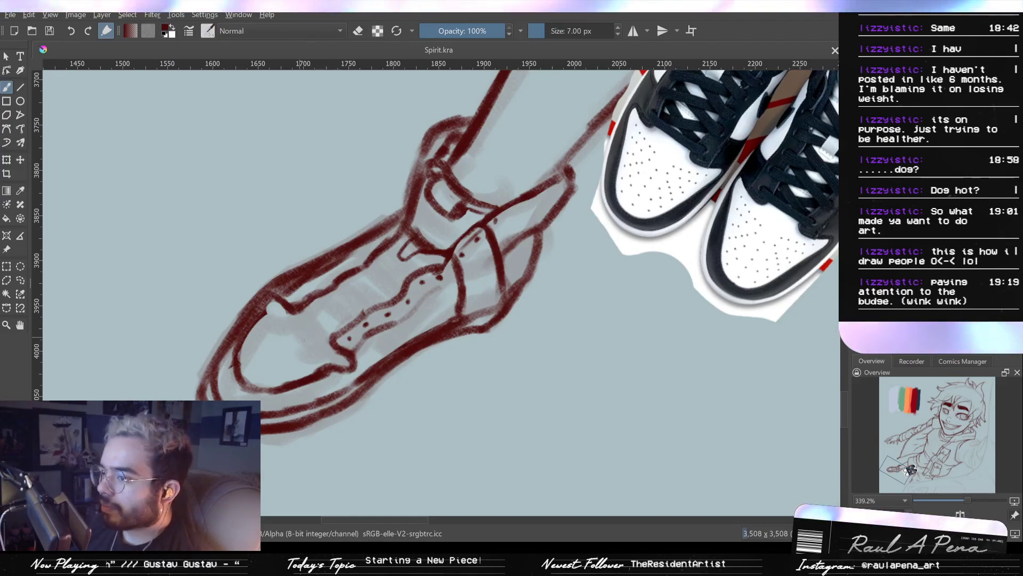
click(325, 361)
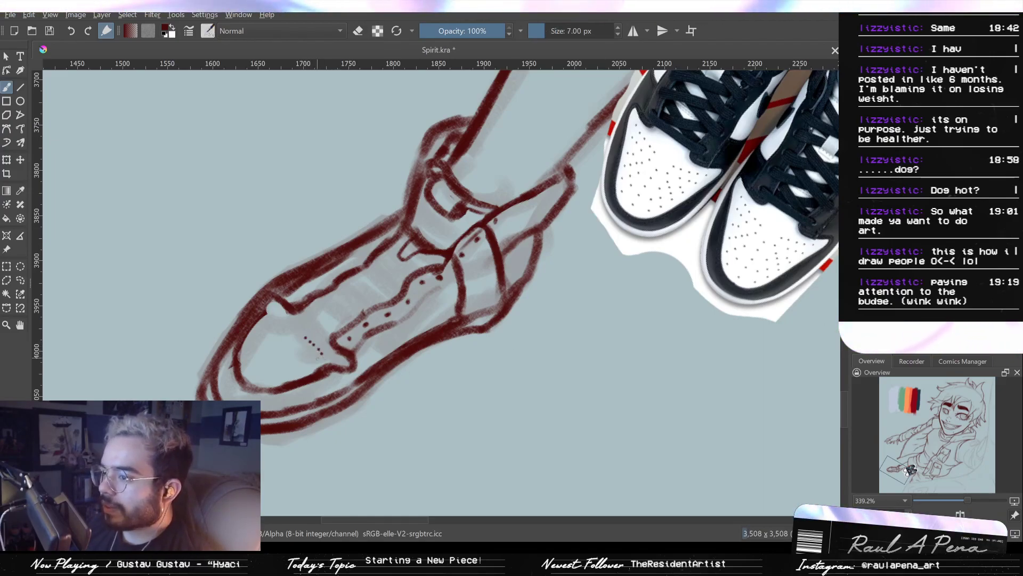
click(313, 343)
key(ctrl+z)
key(ctrl+z)
key(ctrl+z)
key(ctrl+z)
key(ctrl+z)
key(ctrl+z)
key(ctrl+z)
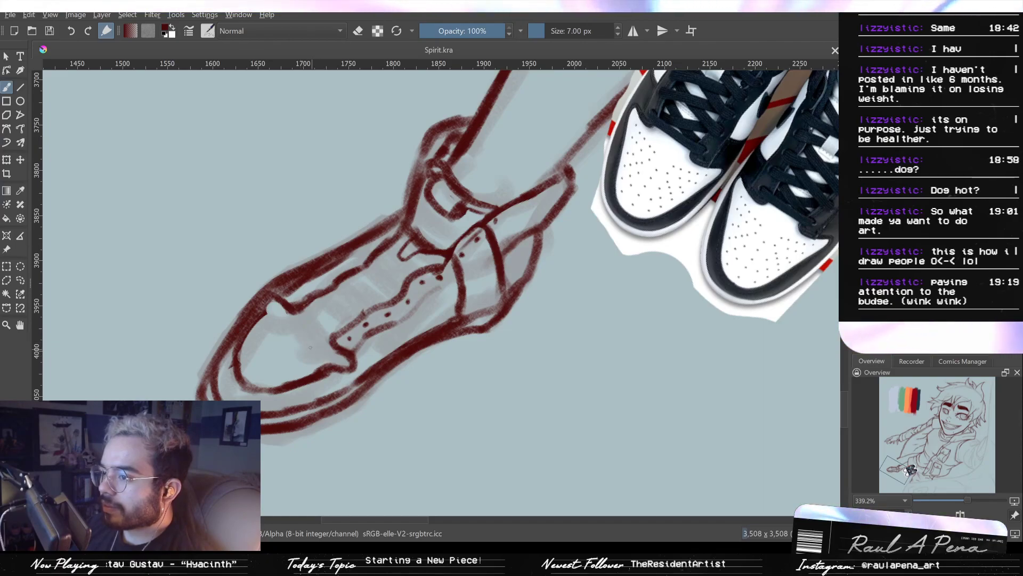
Place fanned rows of perforation dots on the middle of the toe cap, replacing a misplaced dot
click(309, 364)
click(307, 358)
click(305, 352)
click(303, 348)
click(300, 343)
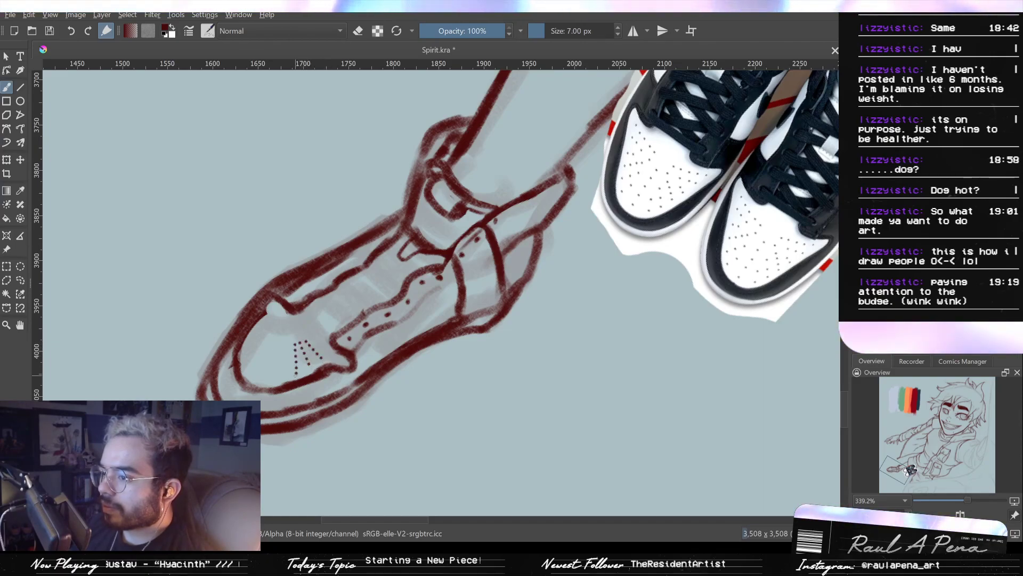
click(293, 342)
click(294, 349)
click(295, 356)
click(296, 364)
click(297, 371)
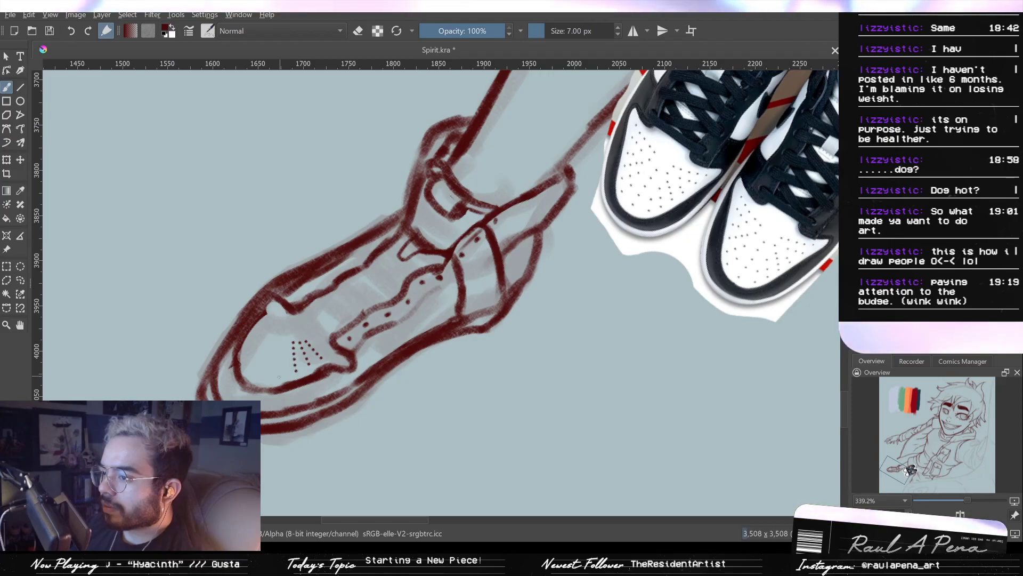
key(ctrl+z)
click(279, 374)
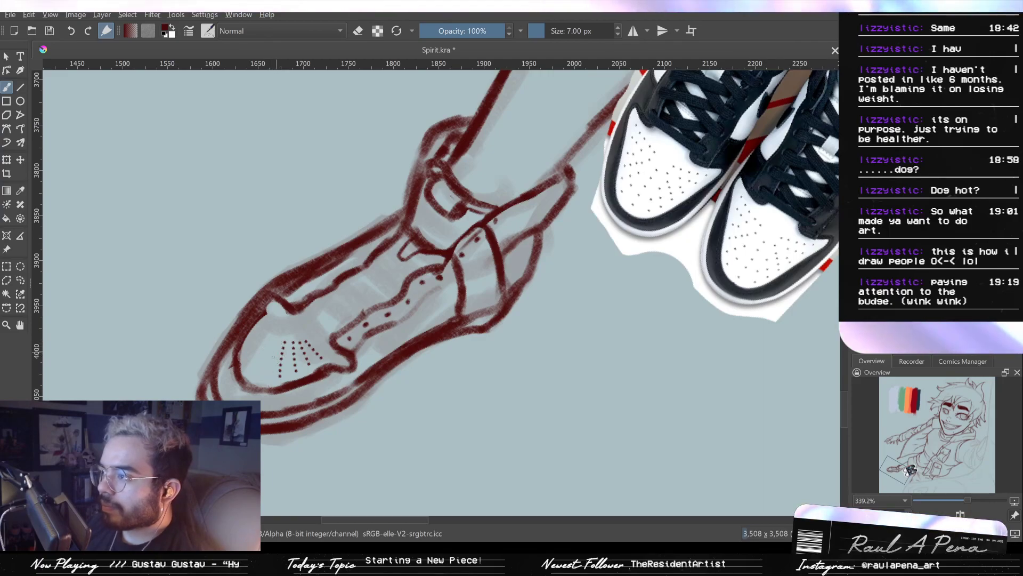
Continue the fan of perforation dots across the front and far side of the toe cap
click(265, 376)
click(267, 370)
click(269, 365)
click(271, 359)
click(275, 354)
click(277, 350)
click(279, 345)
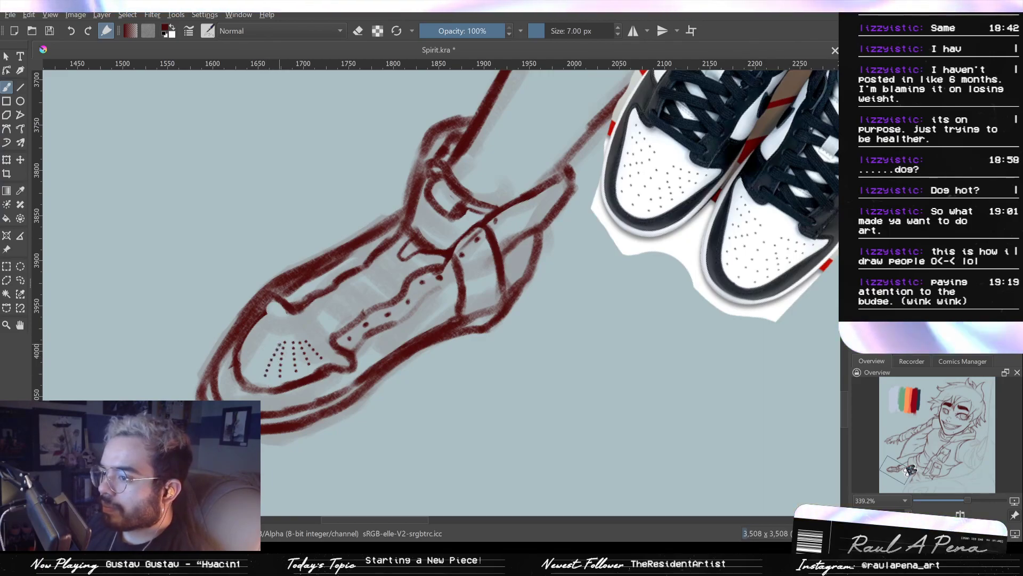
drag(250, 377, 283, 337)
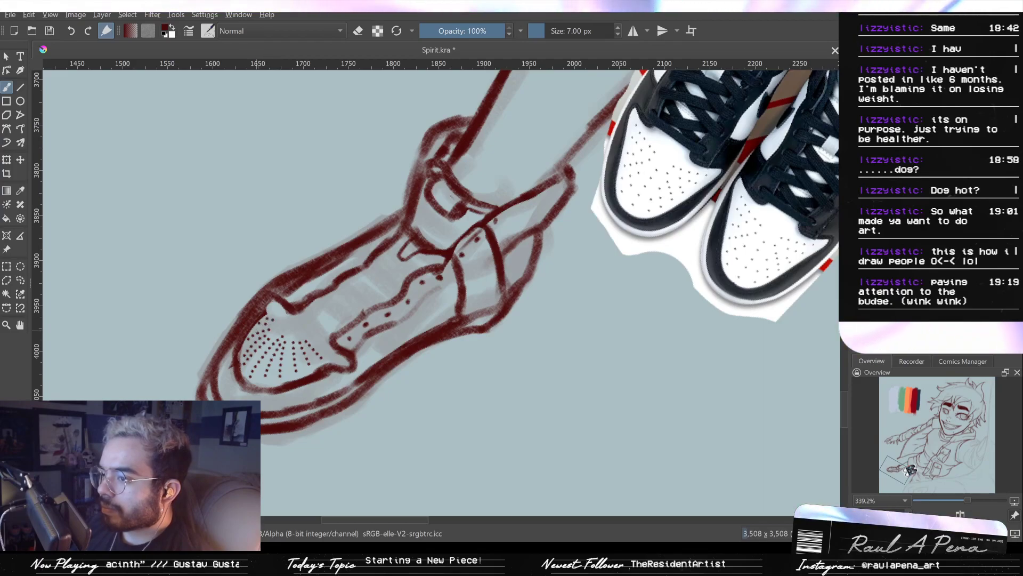
Reduce the brush to 5.18 px and place a row of eyelet dots along the far side of the shoe's lacing
mouse_move(299, 315)
mouse_down()
mouse_move(307, 396)
mouse_move(319, 315)
mouse_up()
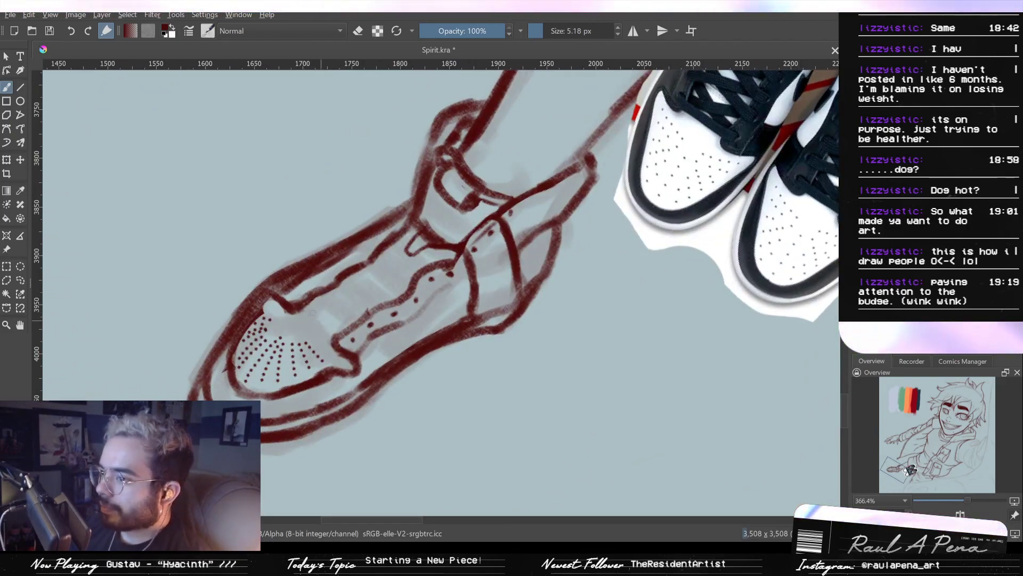
click(317, 279)
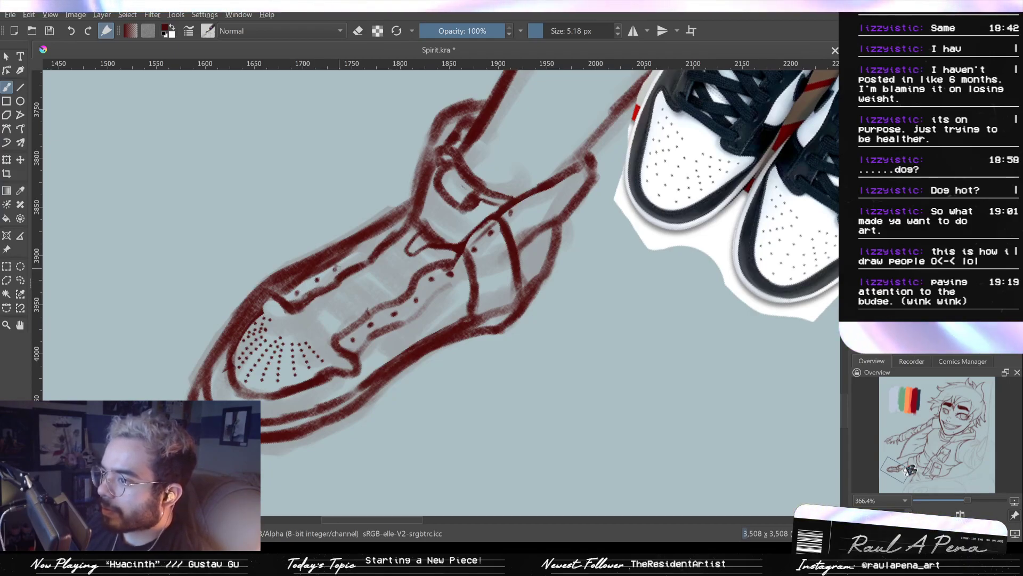
click(340, 262)
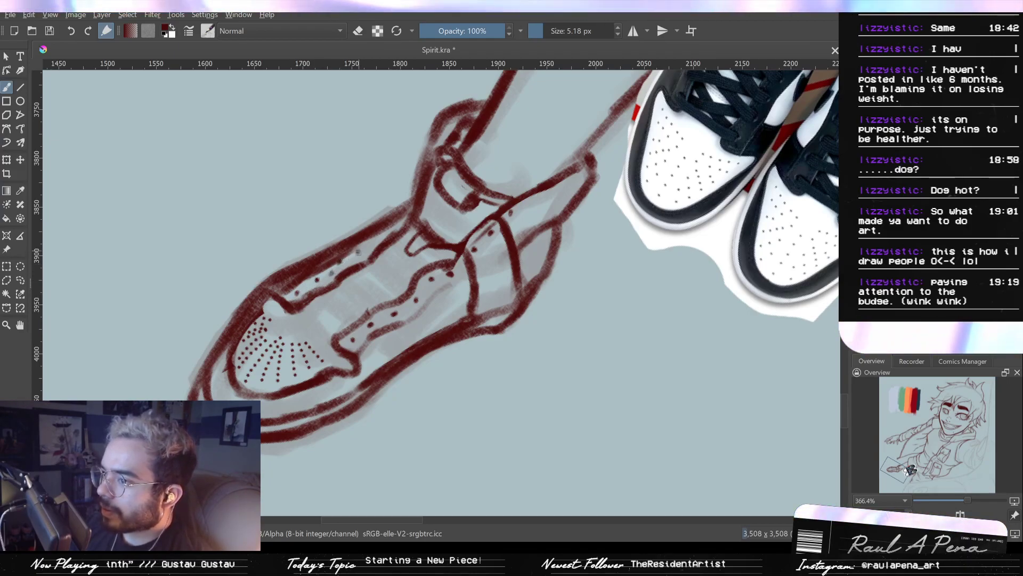
key(ctrl+z)
click(349, 261)
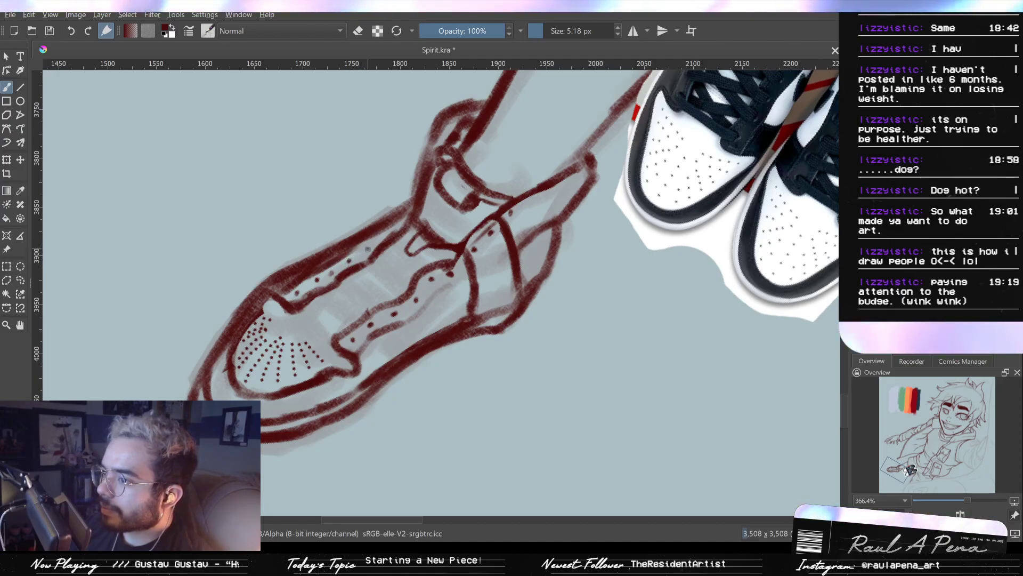
click(368, 248)
click(377, 236)
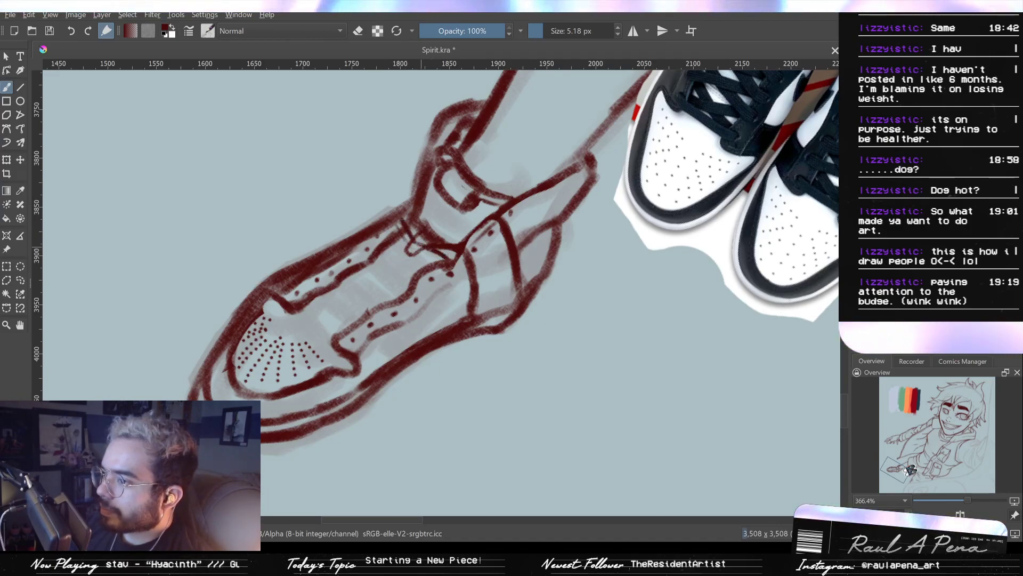
Draw the lace knot and its bow loops at the top of the shoe's lacing with the 5.18 px brush
drag(385, 247, 401, 251)
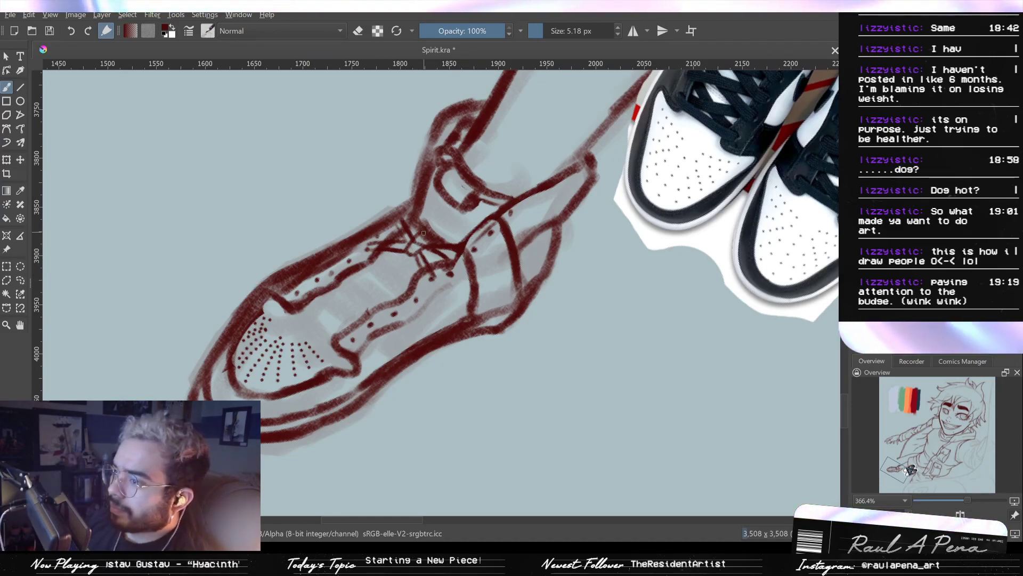
mouse_move(413, 245)
mouse_down()
mouse_move(474, 238)
mouse_move(429, 243)
mouse_up()
key(ctrl+z)
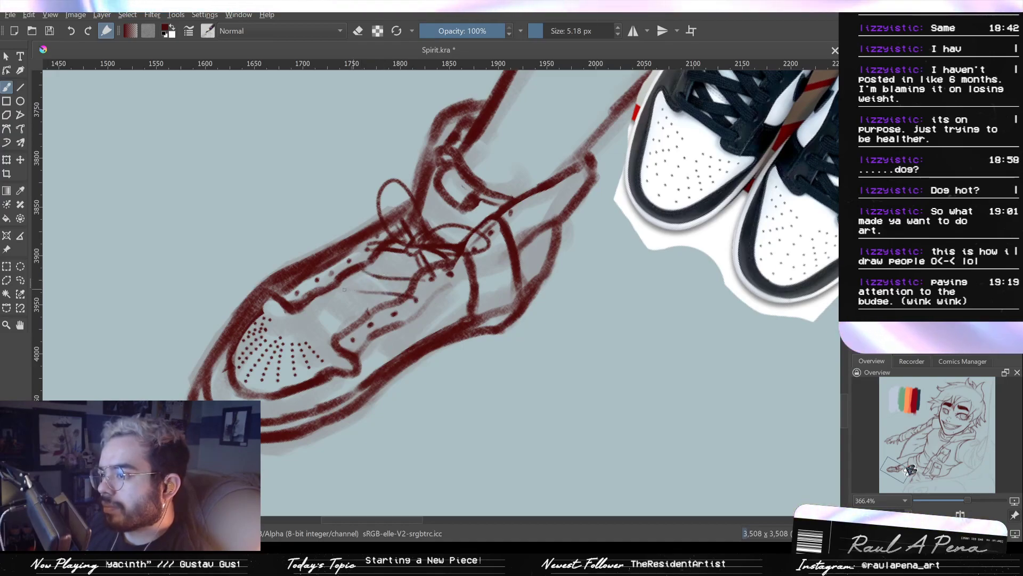
drag(346, 289, 400, 295)
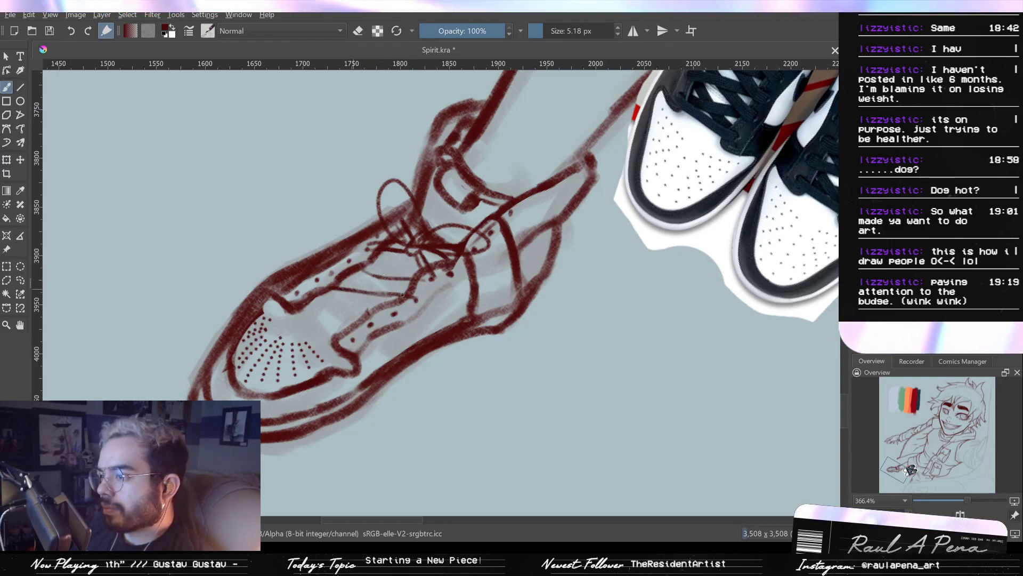
key(ctrl+z)
key(ctrl+z)
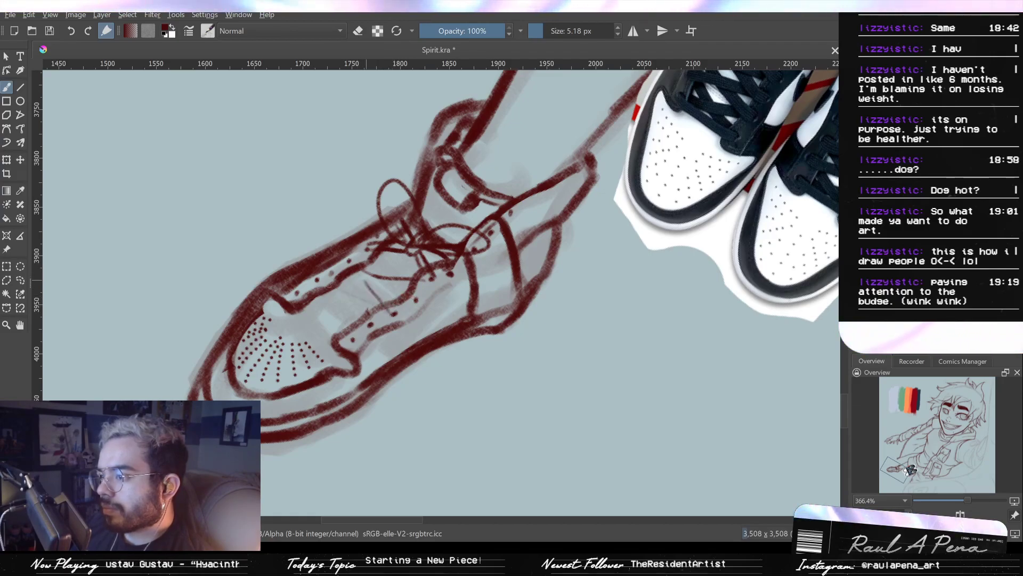
Draw the crisscrossing laces over the tongue between the two rows of eyelets
drag(337, 291, 360, 298)
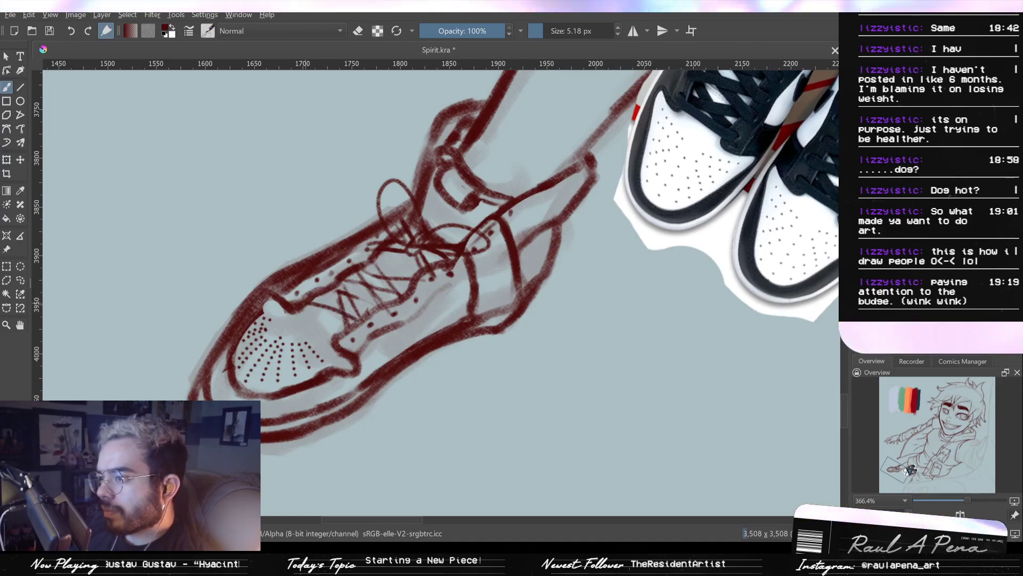
mouse_move(394, 302)
mouse_down()
mouse_move(392, 394)
mouse_move(397, 302)
mouse_up()
drag(428, 268, 398, 321)
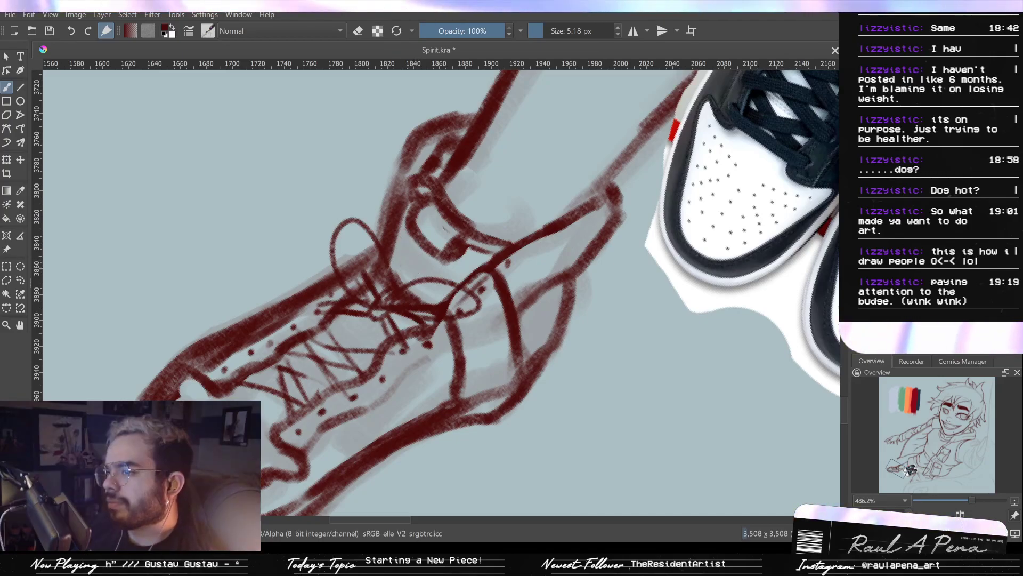
Add a small mark inside the tongue label and dashed stitching lines around it
drag(401, 239, 461, 276)
mouse_move(433, 210)
mouse_down()
mouse_move(421, 227)
mouse_move(447, 235)
mouse_up()
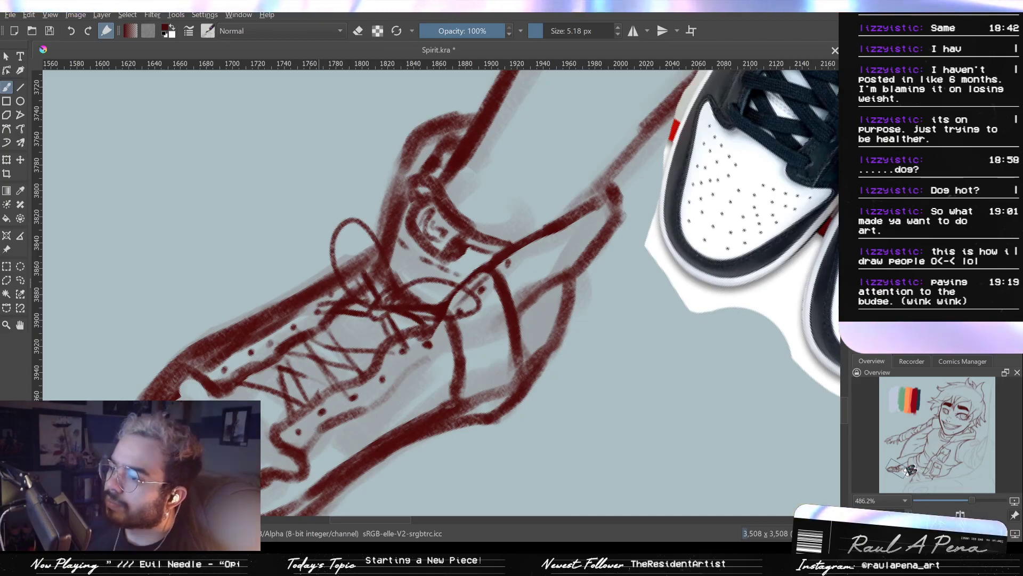
Draw a short seam between the eyelet panel and the sole, and a curved swoosh on the shoe's side
drag(331, 431, 339, 457)
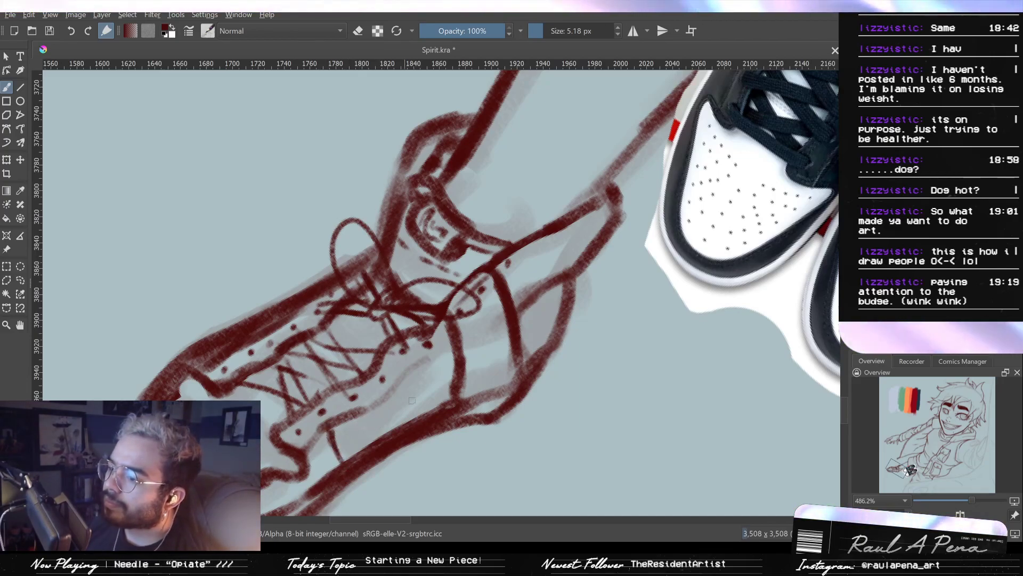
mouse_move(438, 382)
mouse_down()
mouse_move(376, 423)
mouse_move(424, 406)
mouse_move(440, 387)
mouse_up()
key(ctrl+z)
key(ctrl+z)
mouse_move(349, 427)
mouse_down()
mouse_move(427, 385)
mouse_move(363, 415)
mouse_move(368, 427)
mouse_move(414, 406)
mouse_move(433, 374)
mouse_up()
key(ctrl+z)
key(ctrl+z)
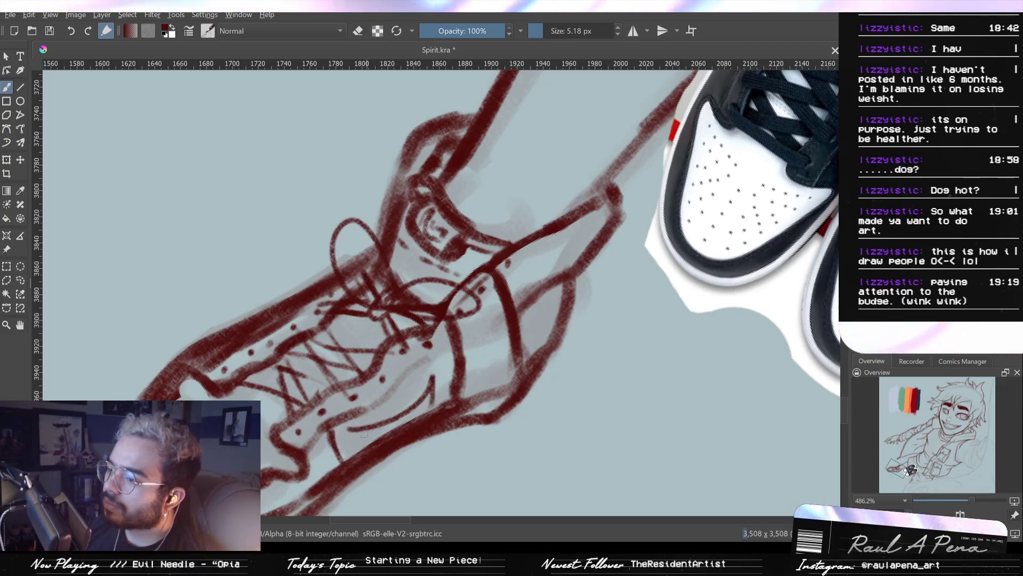
mouse_move(343, 428)
mouse_down()
mouse_move(376, 441)
mouse_move(436, 433)
mouse_up()
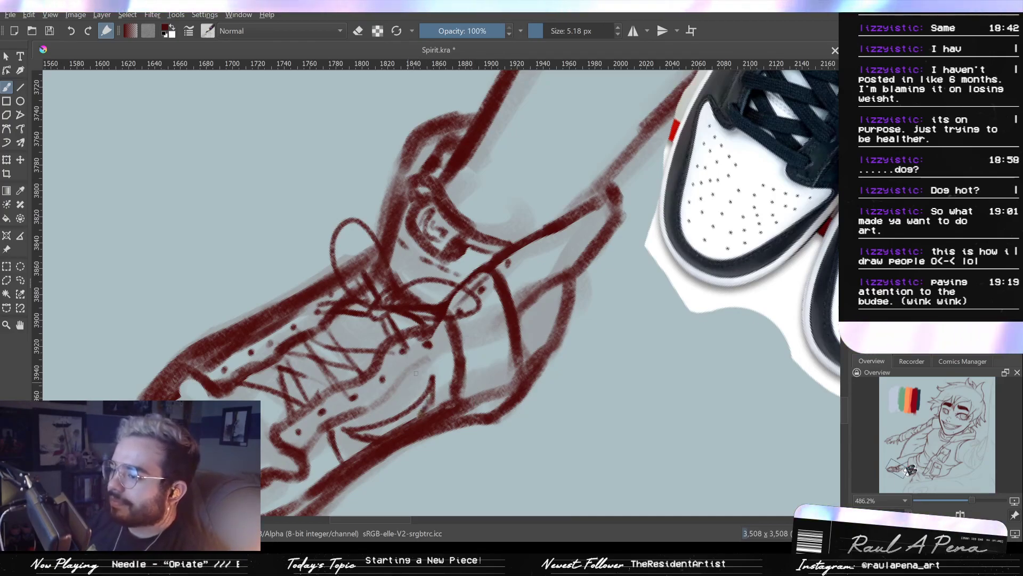
mouse_move(382, 397)
mouse_down()
mouse_move(365, 408)
mouse_move(393, 427)
mouse_move(392, 476)
mouse_move(421, 394)
mouse_up()
mouse_move(390, 365)
mouse_down()
mouse_move(311, 474)
mouse_move(343, 411)
mouse_move(379, 376)
mouse_move(365, 437)
mouse_up()
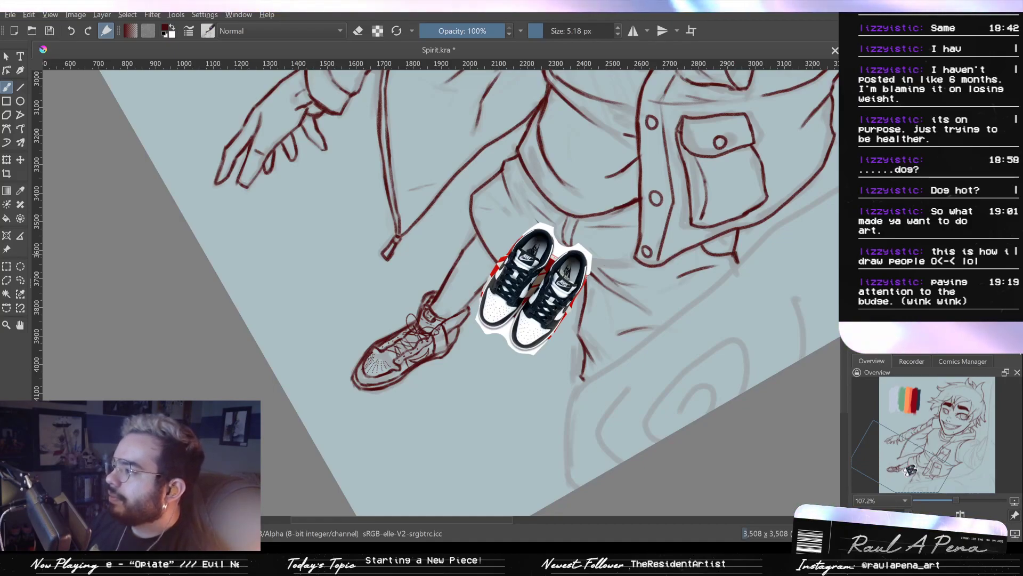
Switch to the previous Copy-mode brush preset, enlarge it to about 169 px and reshape the shoe's toe
key(slash)
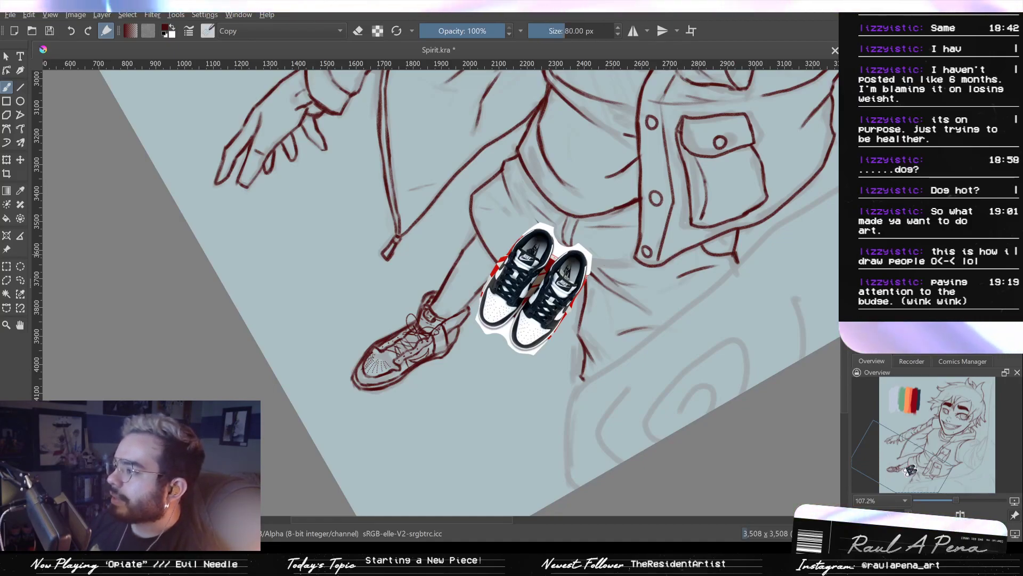
click(575, 31)
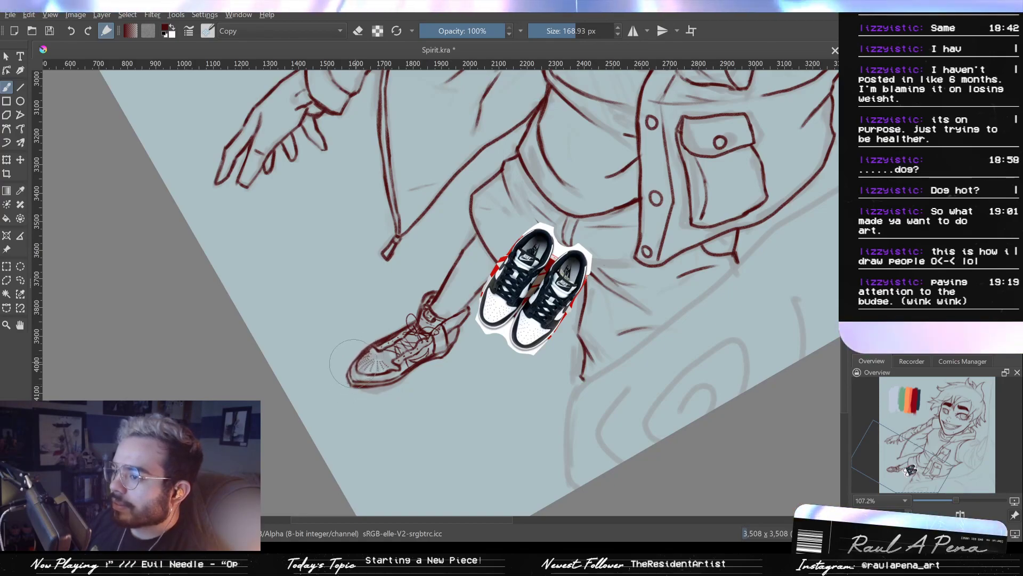
drag(460, 347, 443, 467)
Switch to the other Copy-mode brush preset, set its size to 392.68 px and hide the sneaker reference photo
key(2)
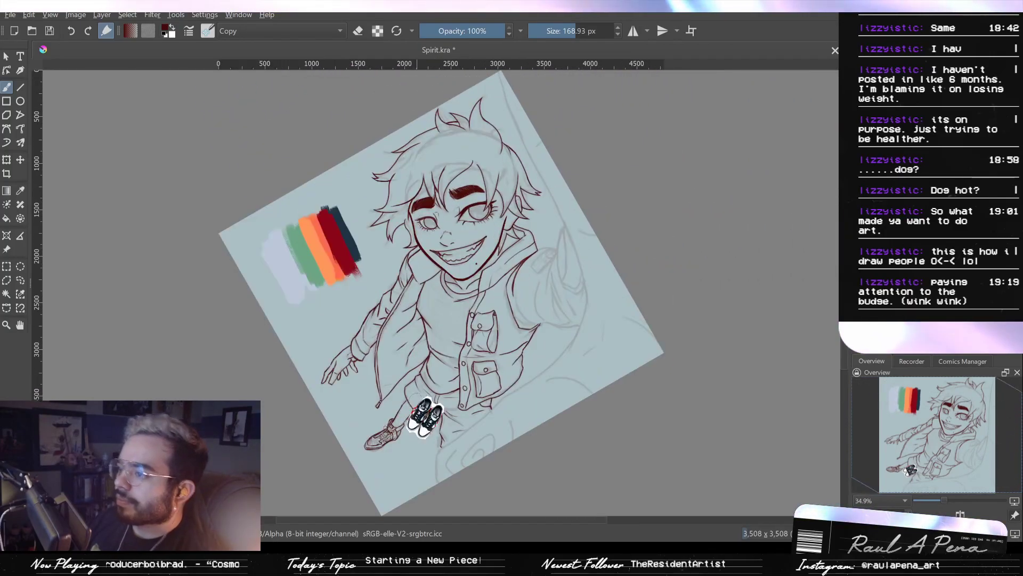
drag(413, 419, 409, 389)
drag(459, 315, 450, 349)
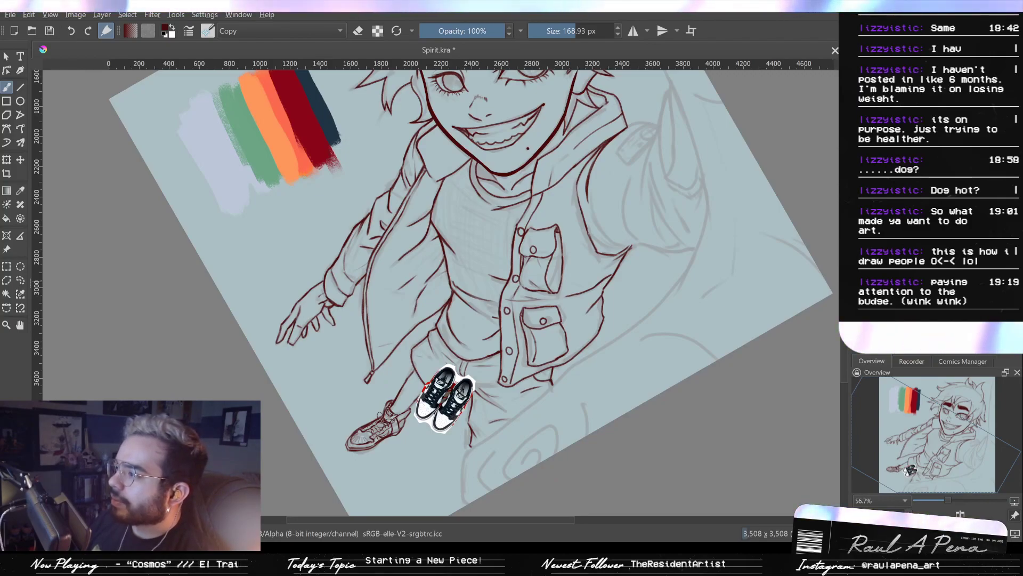
key(slash)
drag(566, 31, 591, 31)
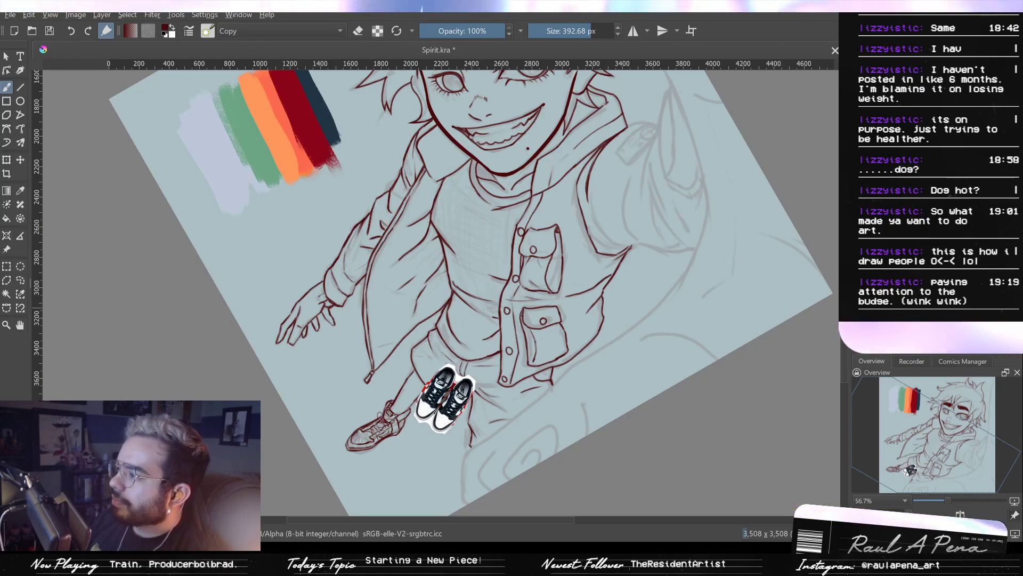
drag(557, 355, 575, 391)
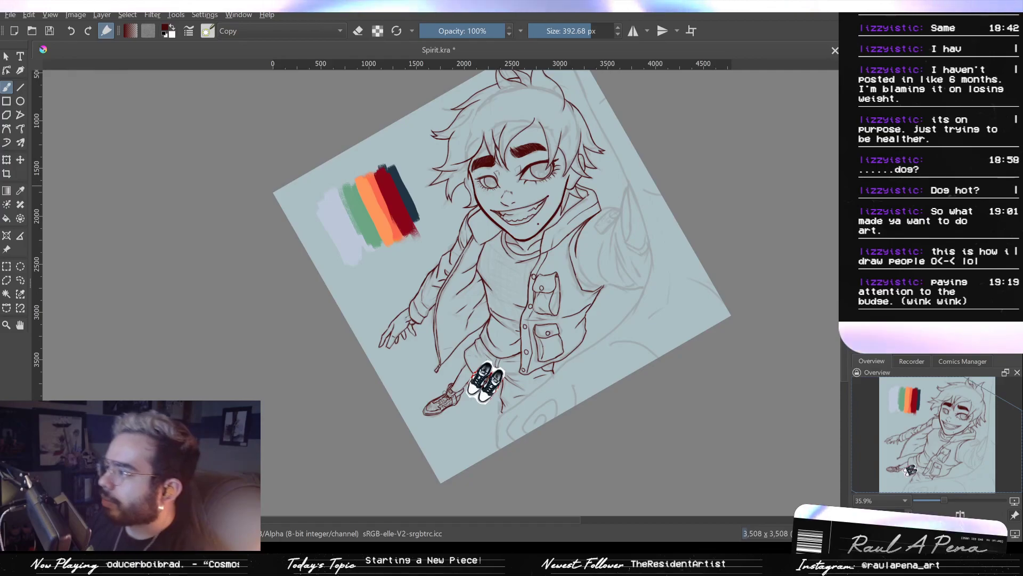
click(859, 256)
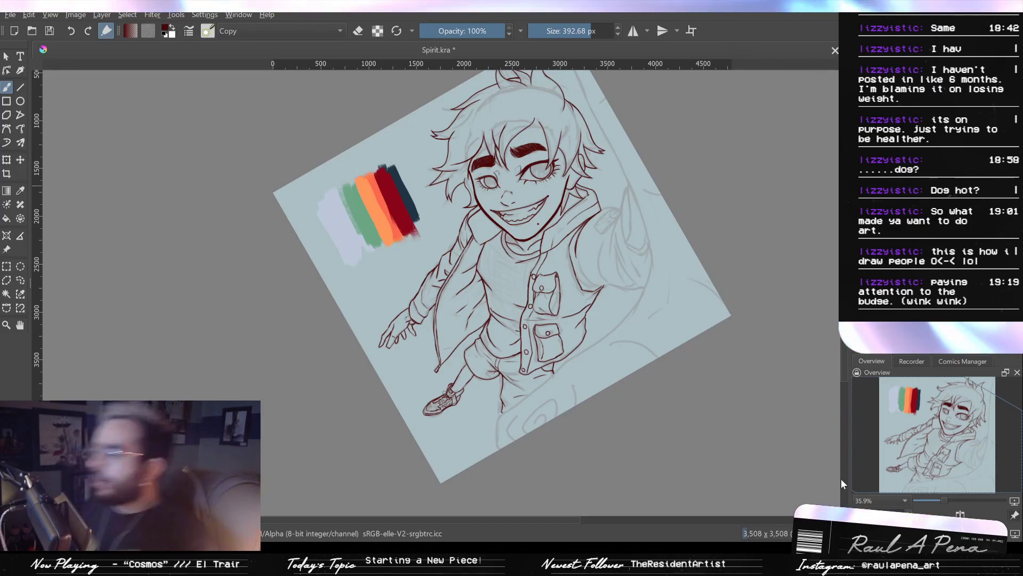
Switch to the previous Copy-mode brush preset, set its size to 292.25 px and adjust the shape of the shoe's heel and ankle
key(6)
key(6)
key(6)
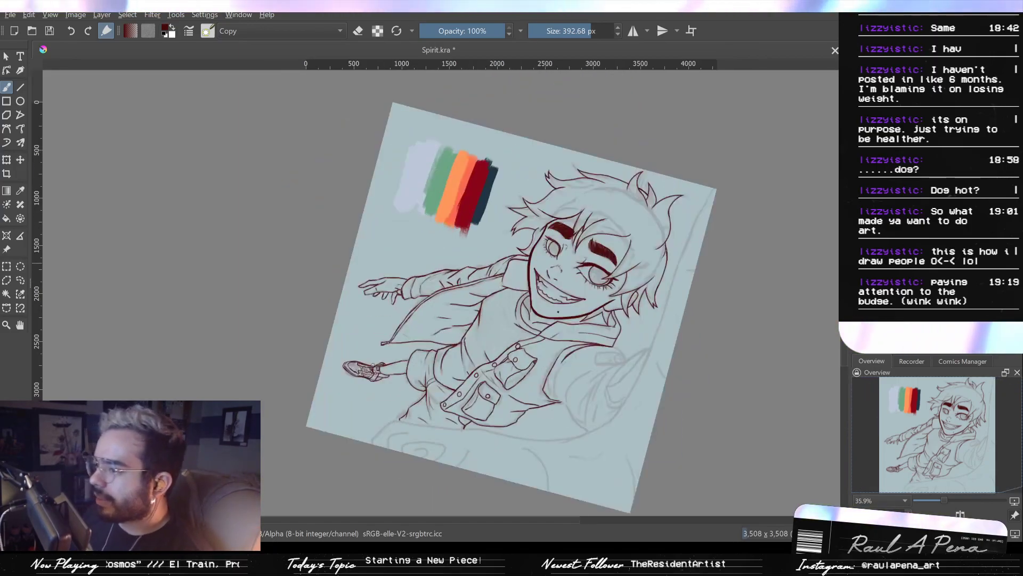
key(4)
key(2)
drag(467, 412, 469, 405)
drag(505, 435, 679, 390)
drag(584, 406, 581, 362)
drag(468, 350, 623, 366)
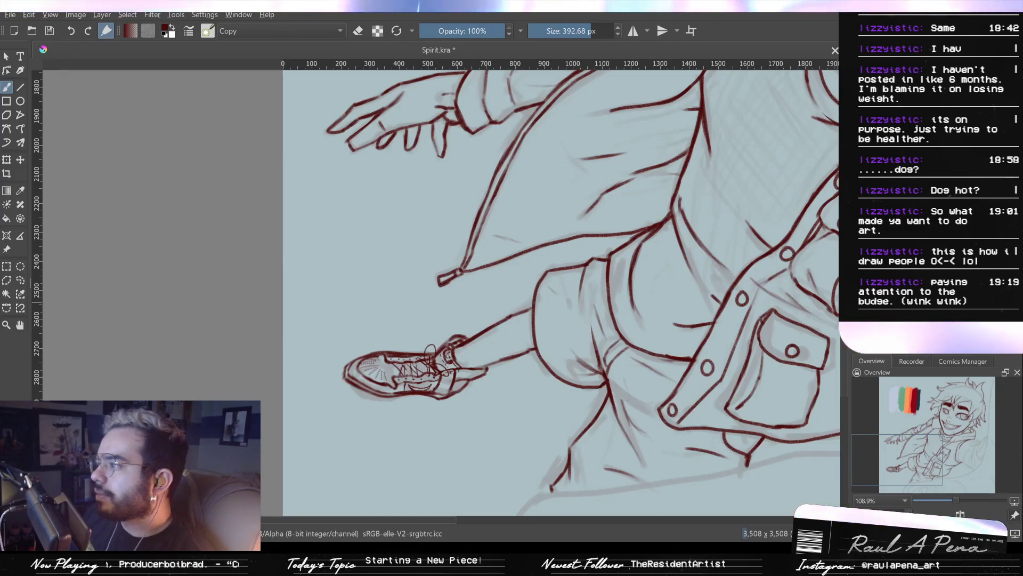
key(slash)
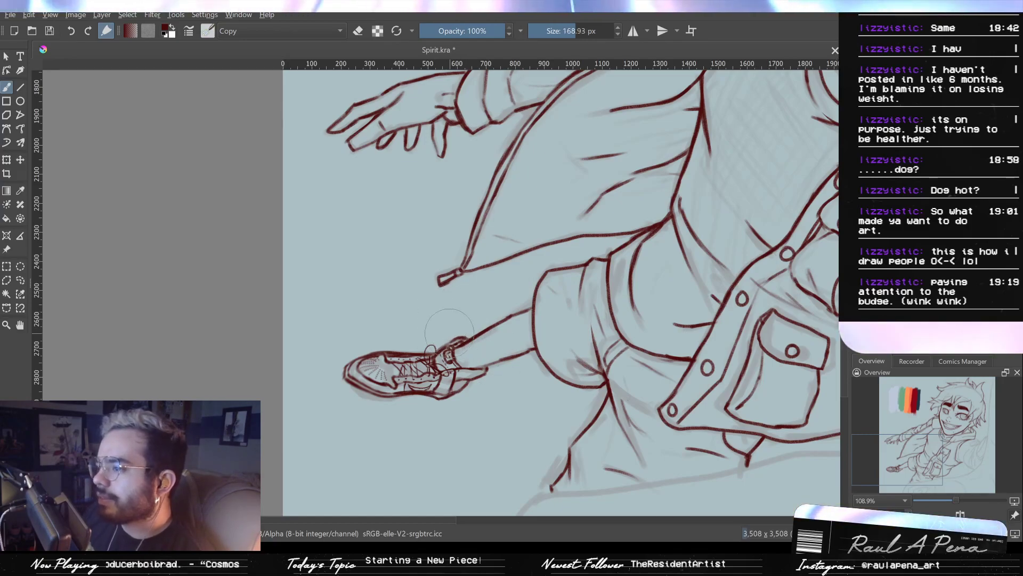
mouse_move(456, 345)
mouse_down()
mouse_move(490, 345)
mouse_move(479, 355)
mouse_up()
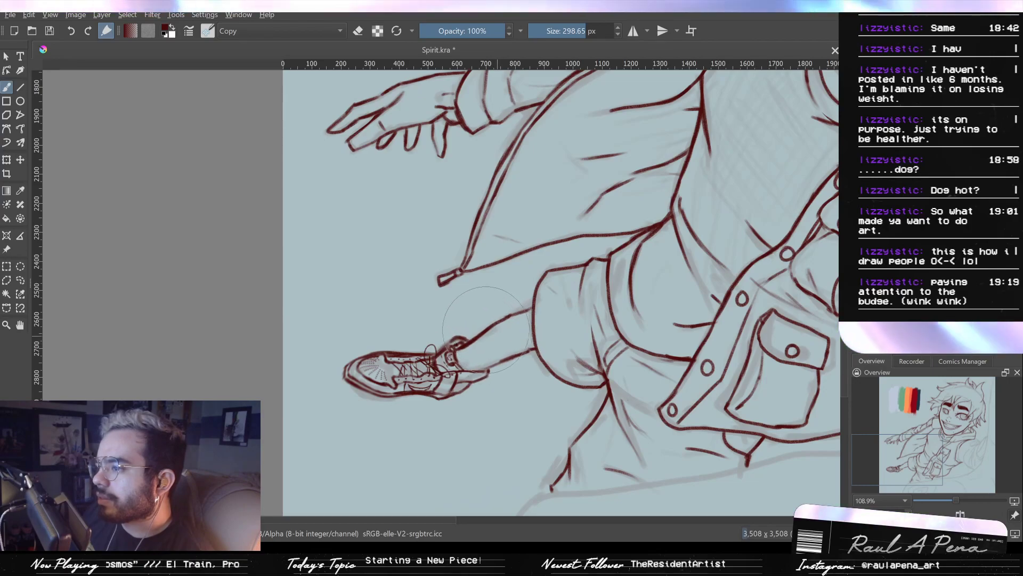
mouse_move(506, 354)
mouse_down()
mouse_move(503, 434)
mouse_move(504, 344)
mouse_up()
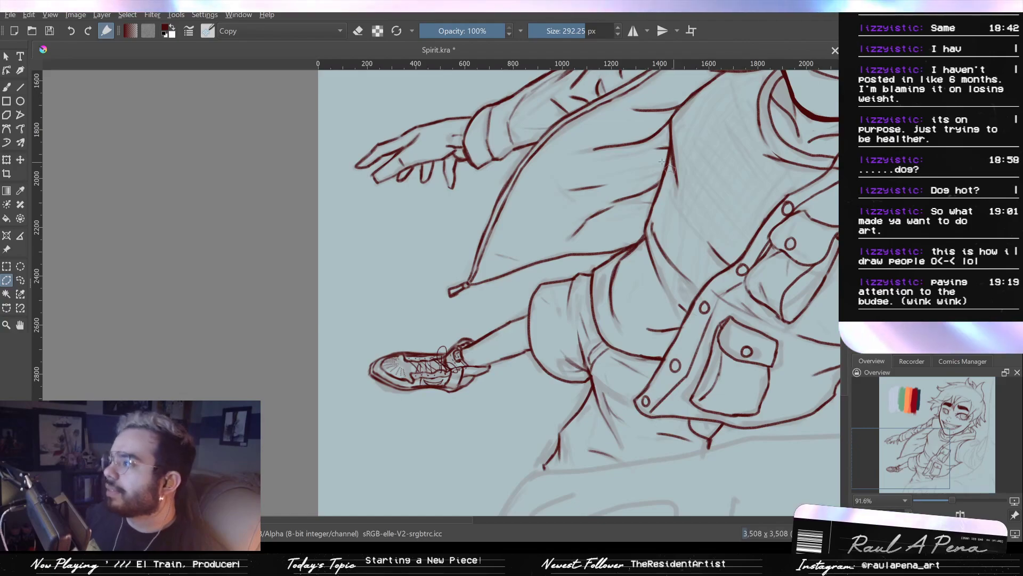
Outline the sneaker and lower leg up to the shorts' cuff with a polygonal selection, and cut and paste them as a separate piece
scroll(583, 245, up, 2)
scroll(576, 337, up, 2)
drag(510, 367, 725, 221)
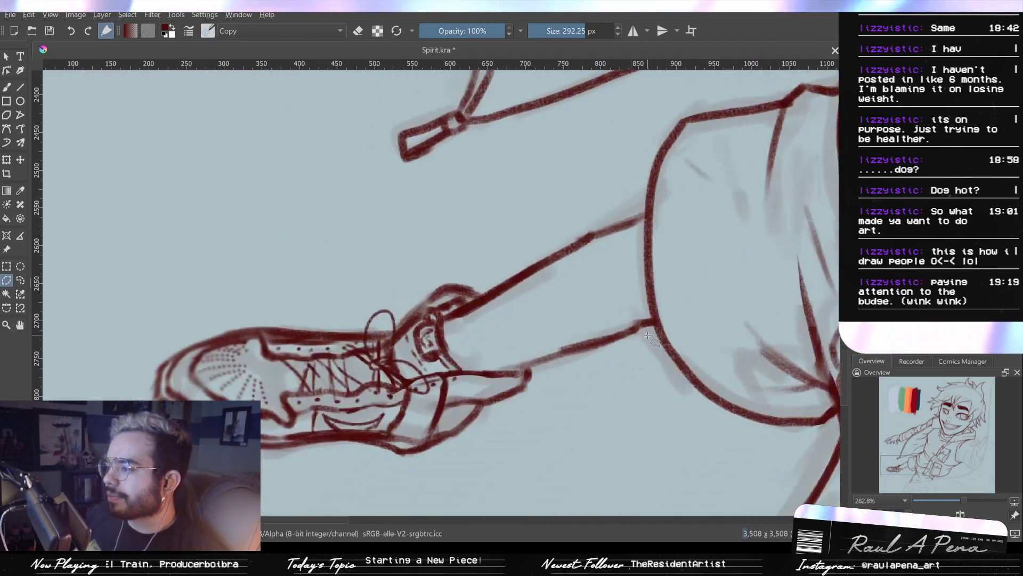
click(647, 291)
click(654, 360)
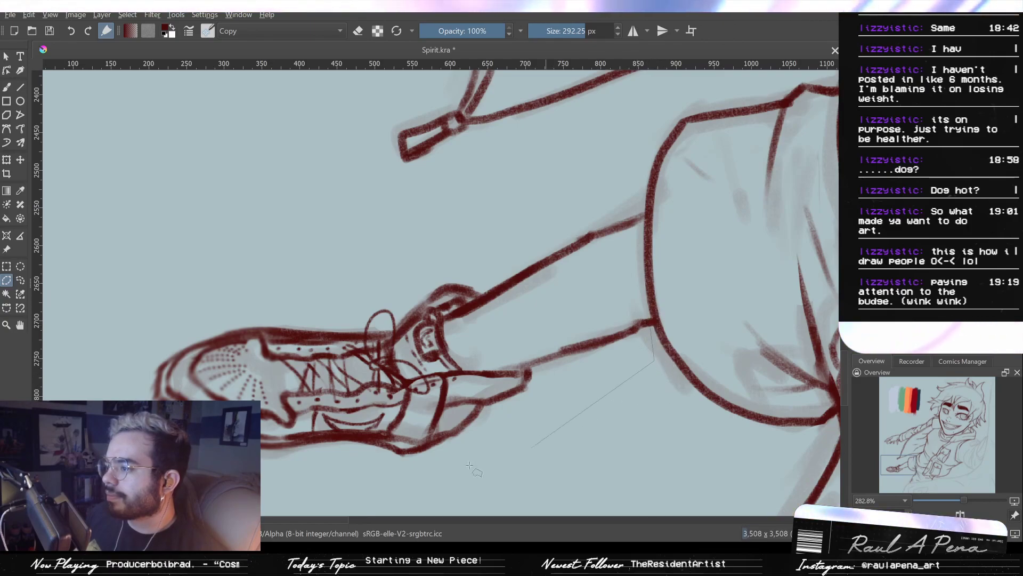
click(155, 259)
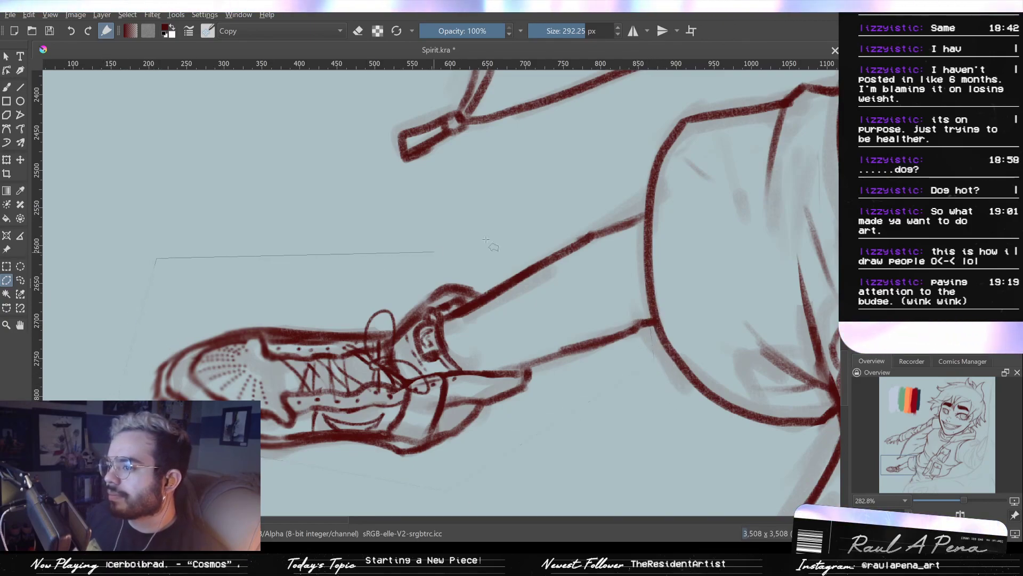
click(646, 214)
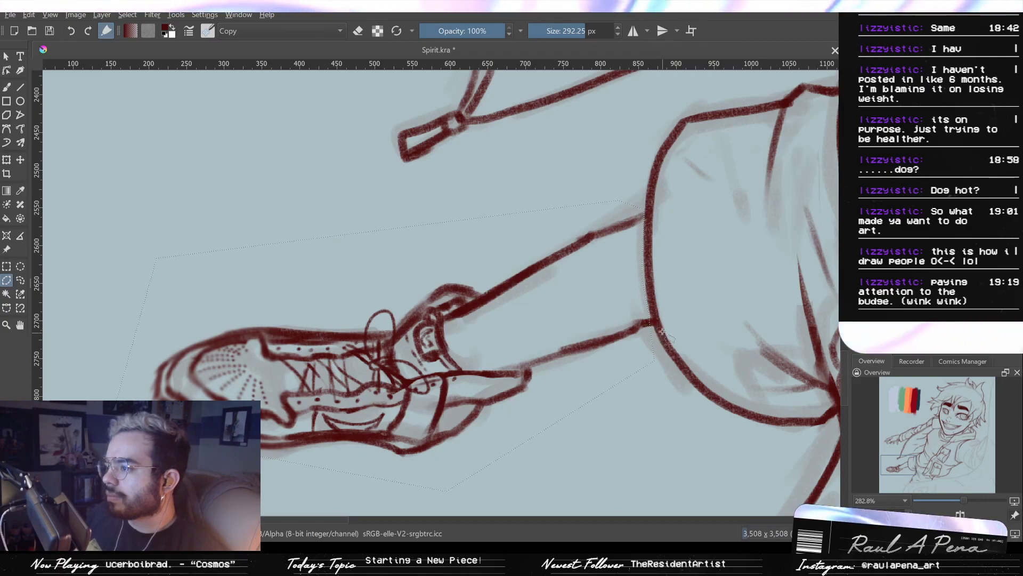
key(ctrl+x)
key(ctrl+v)
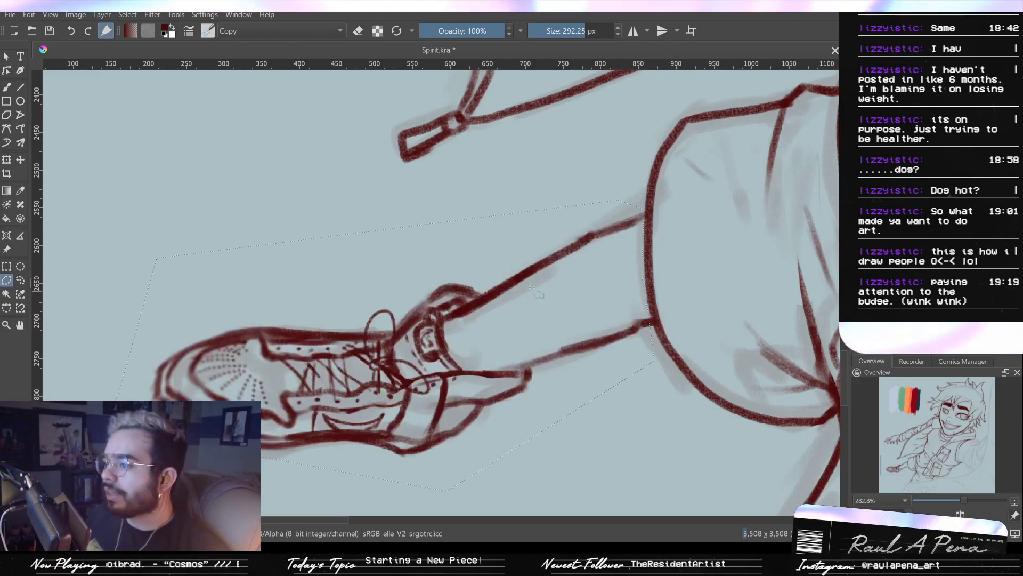
Put the cut-out sneaker and lower leg into a transform, clear the selection and shift them slightly down toward the shorts
scroll(530, 288, down, 6)
key(1)
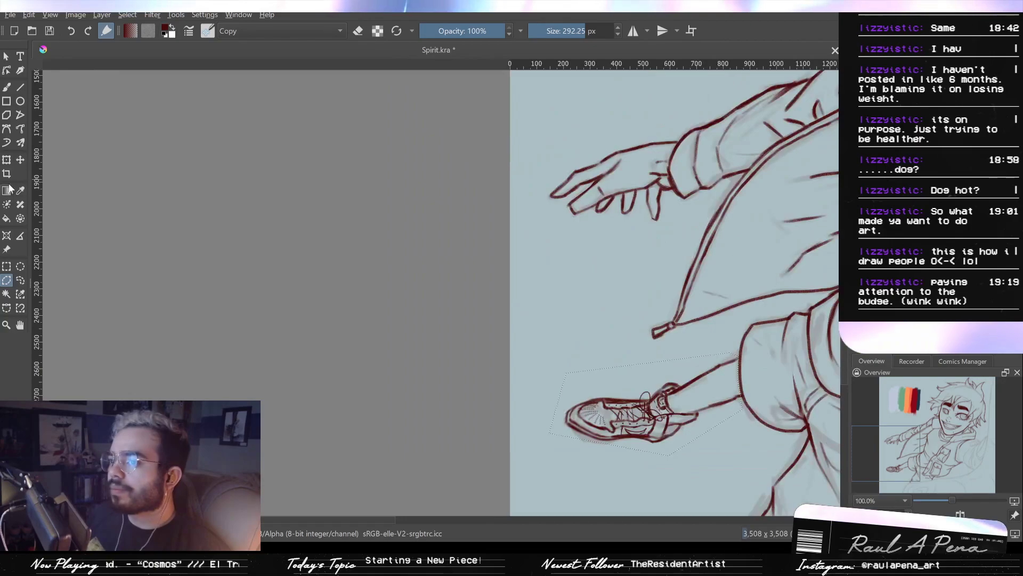
key(ctrl+t)
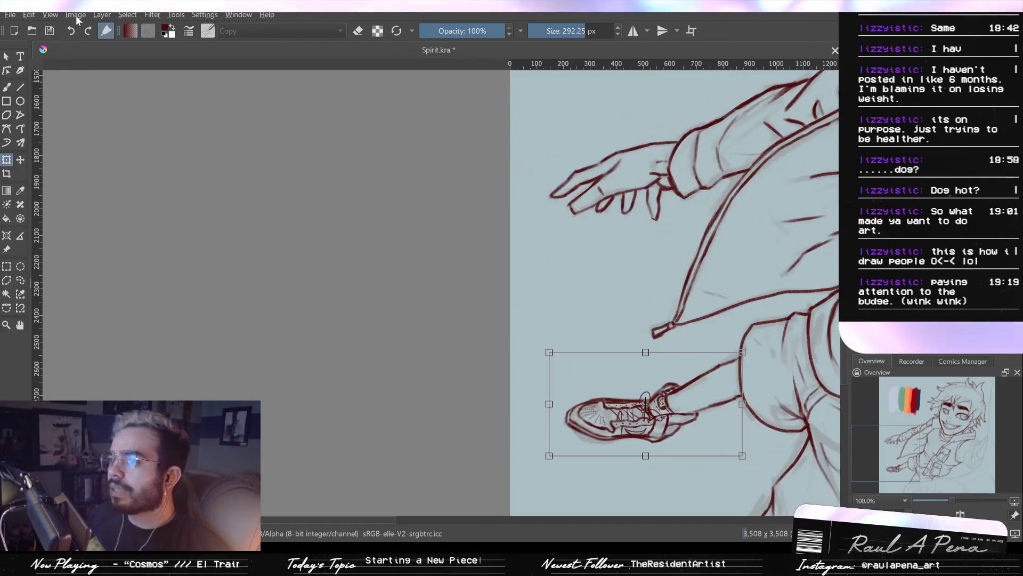
click(135, 41)
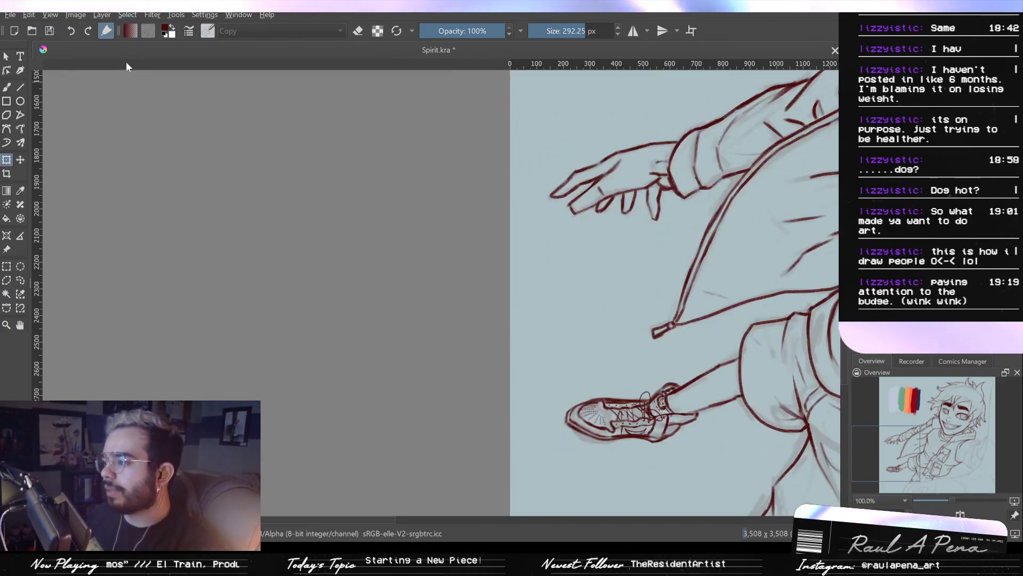
key(2)
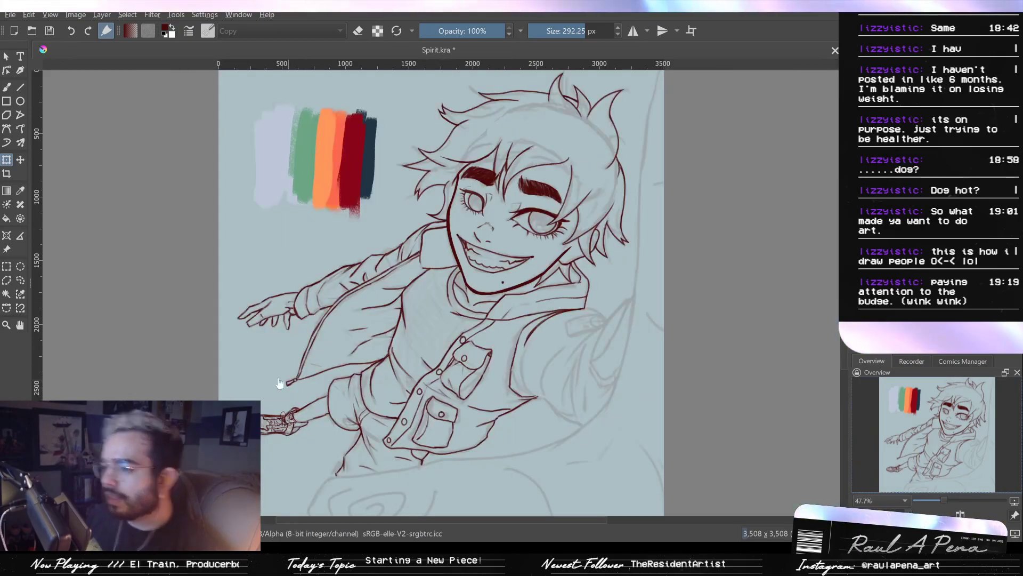
click(291, 428)
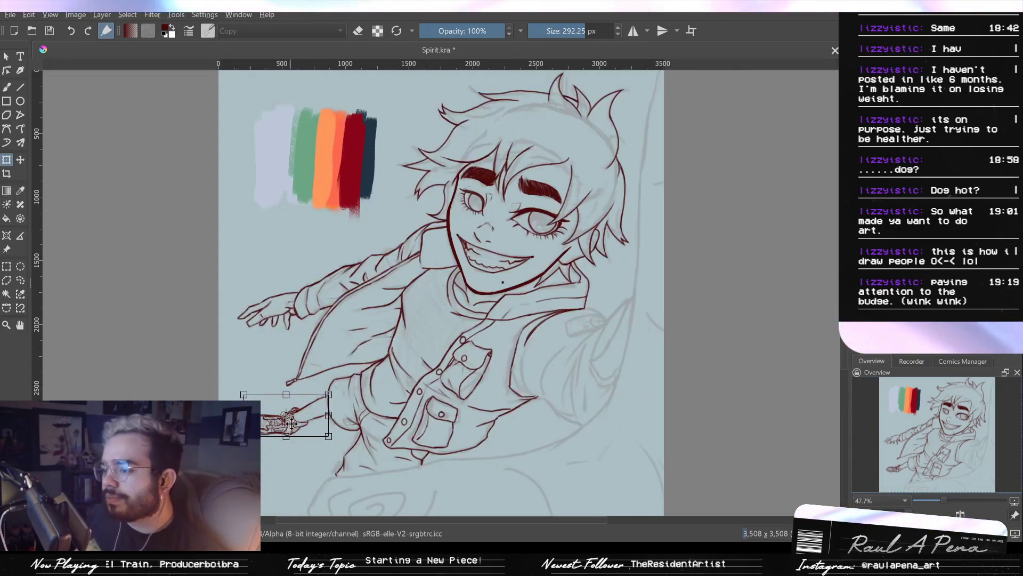
drag(314, 410, 319, 413)
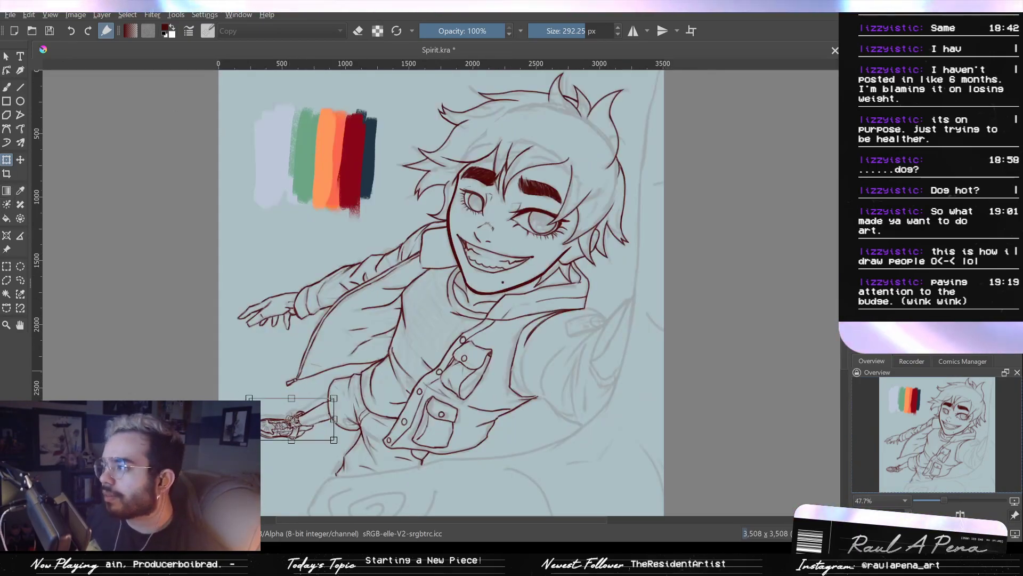
Hide the rough sketch, rotate the lower leg and sneaker clockwise so the toe lifts, reposition them higher against the shorts' cuff and apply the transform
click(859, 291)
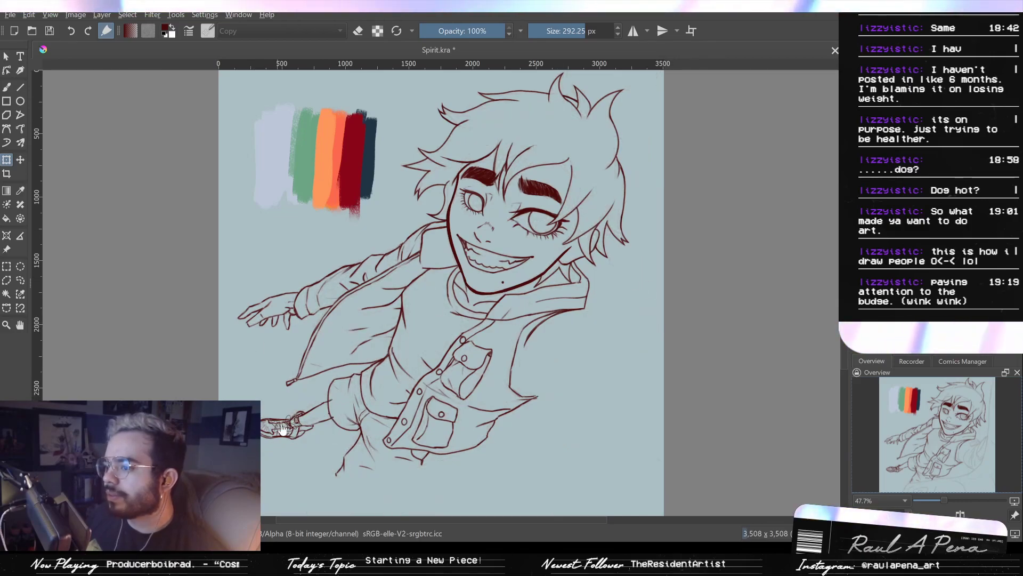
mouse_move(314, 419)
mouse_down()
mouse_move(294, 404)
mouse_move(309, 408)
mouse_up()
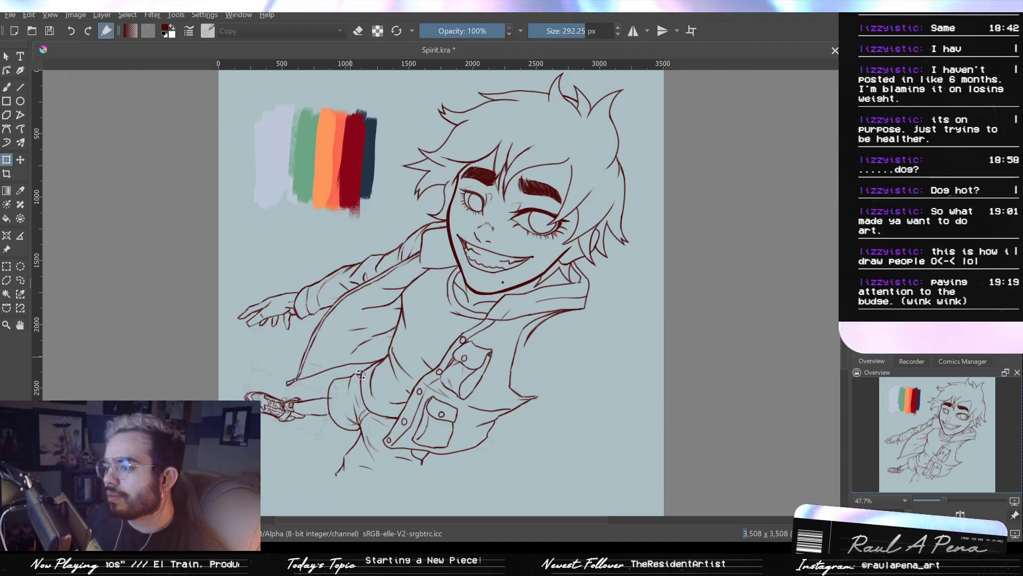
drag(321, 411, 318, 400)
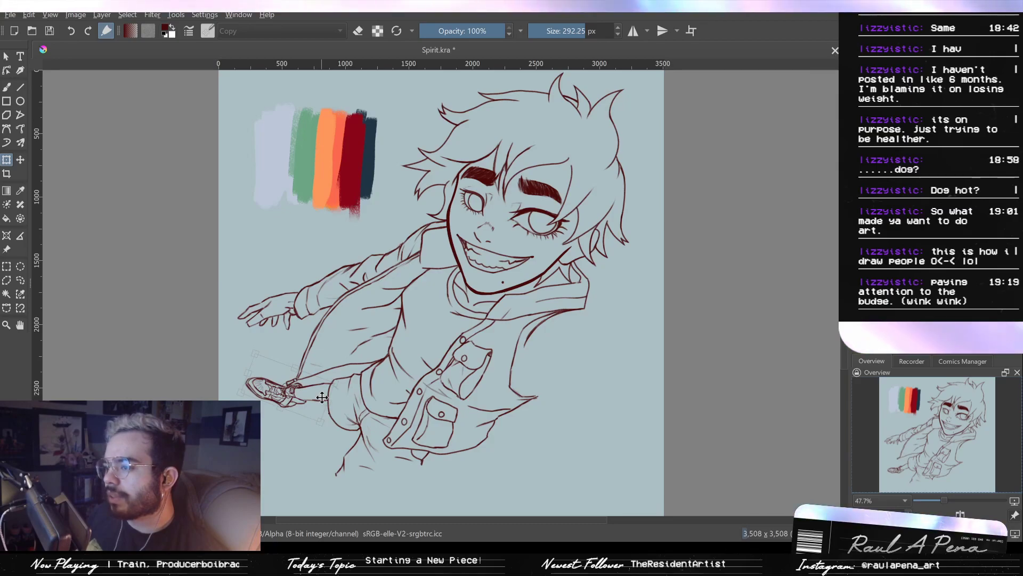
drag(367, 372, 367, 367)
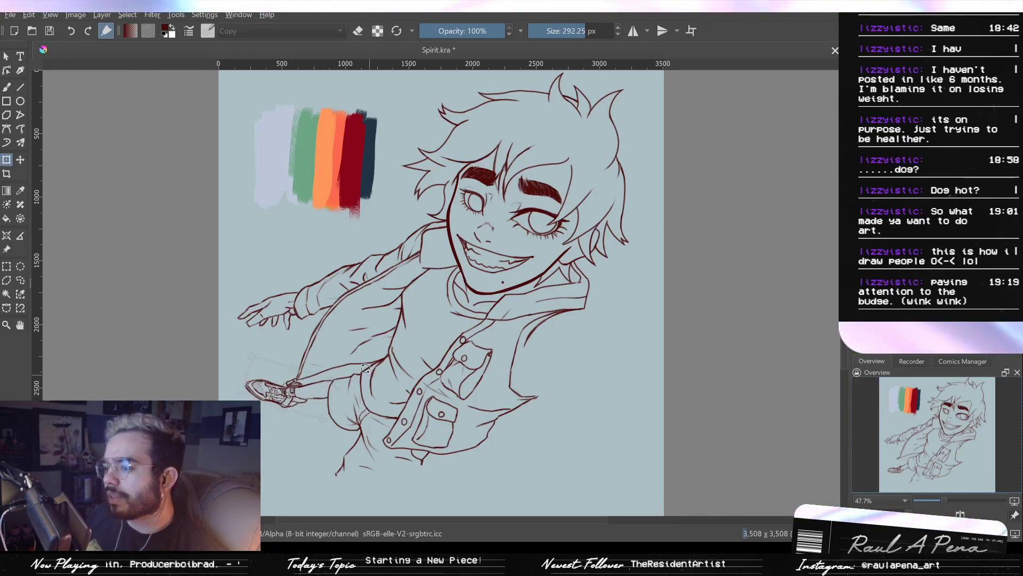
drag(310, 386, 310, 398)
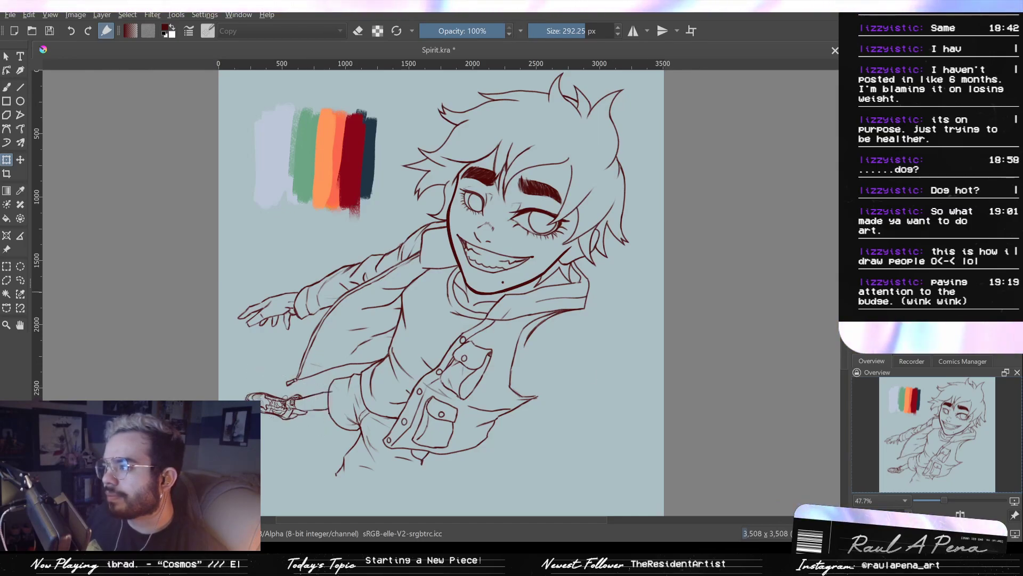
key(Return)
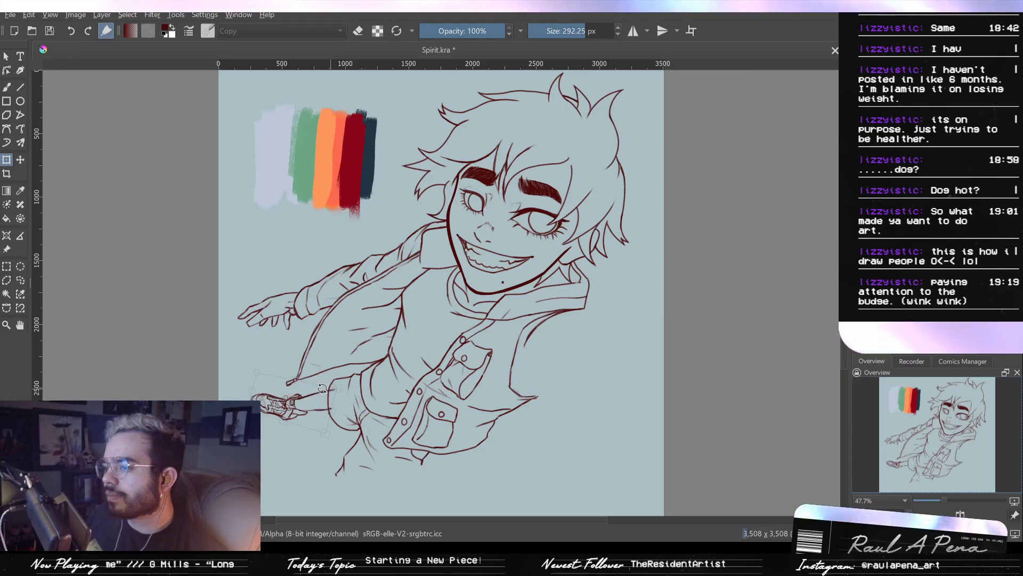
drag(315, 399, 311, 395)
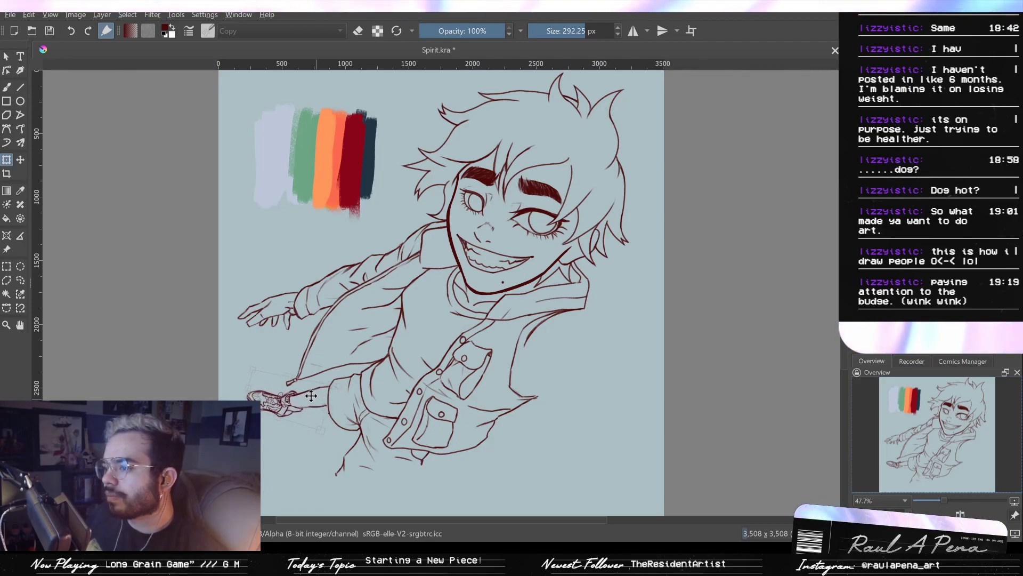
drag(312, 396, 311, 396)
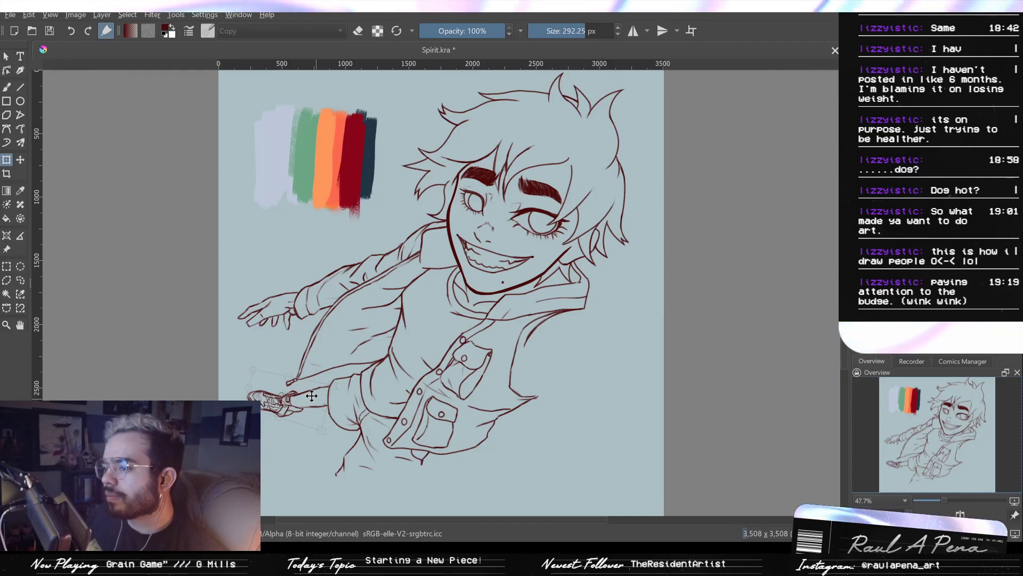
key(Return)
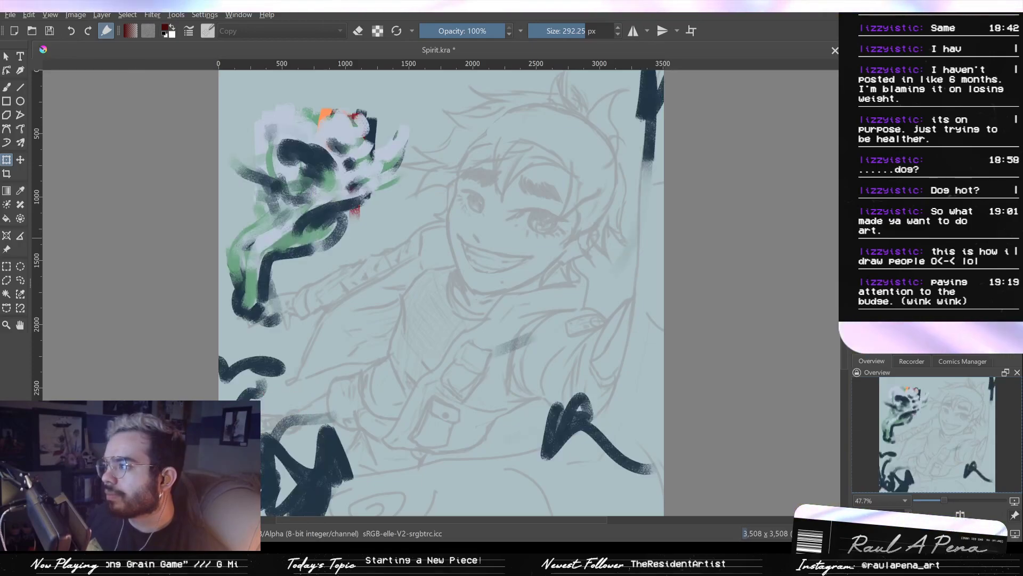
Toggle the visibility of the paint, sketch and line-art layers to compare the repositioned leg with the rough sketch
key(ctrl+z)
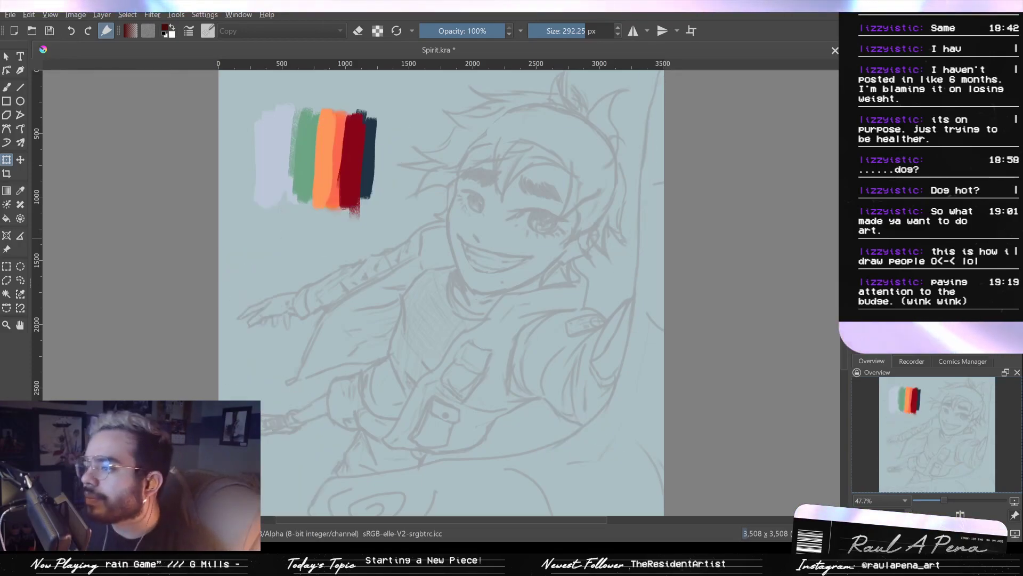
key(ctrl+shift+z)
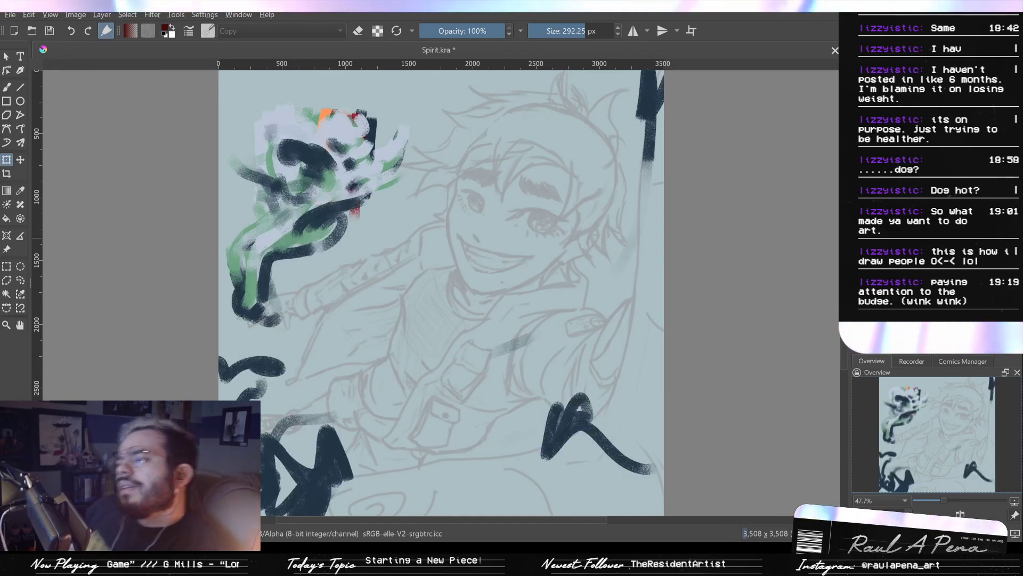
key(ctrl+z)
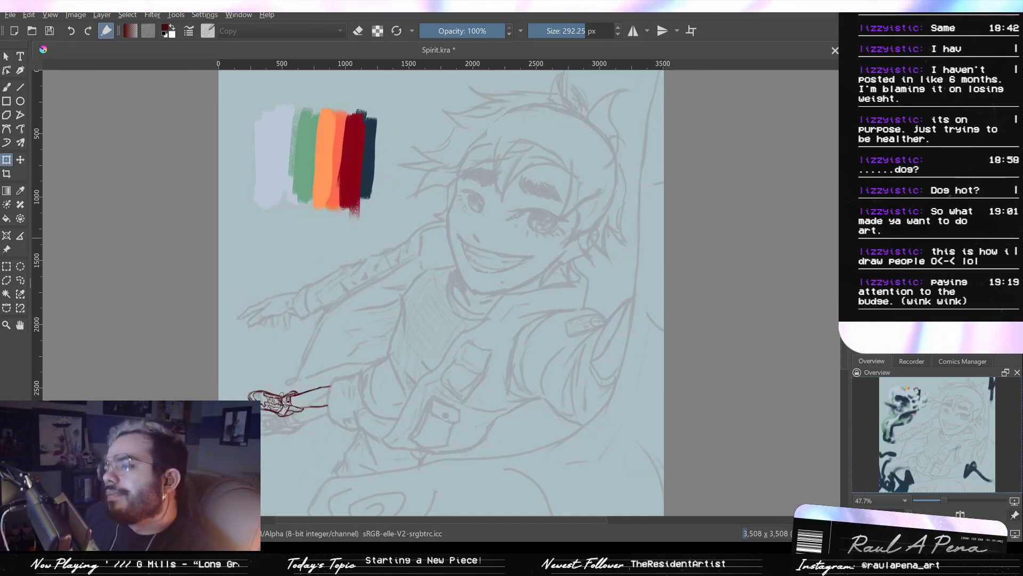
key(ctrl+z)
key(ctrl+z)
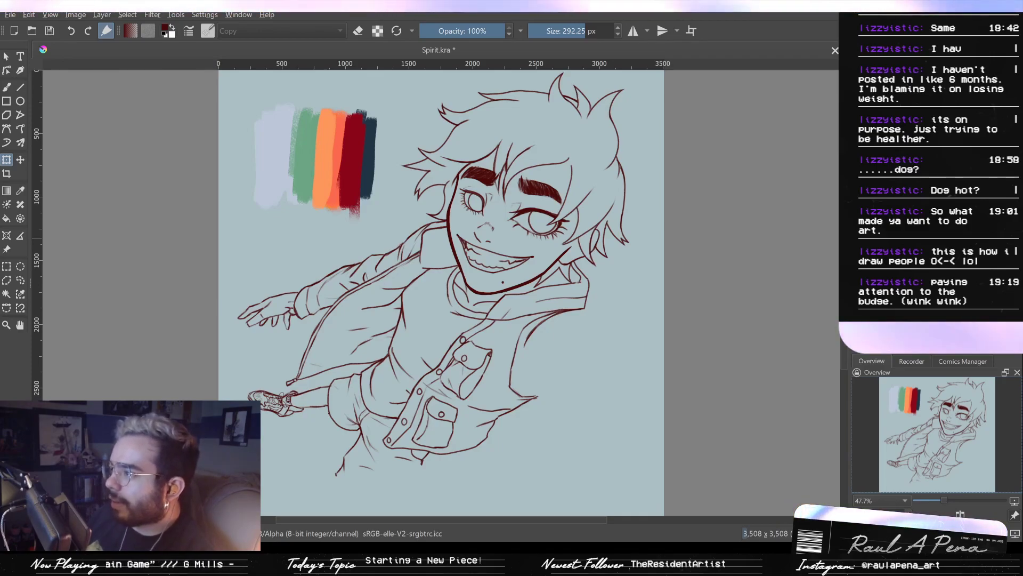
key(ctrl+z)
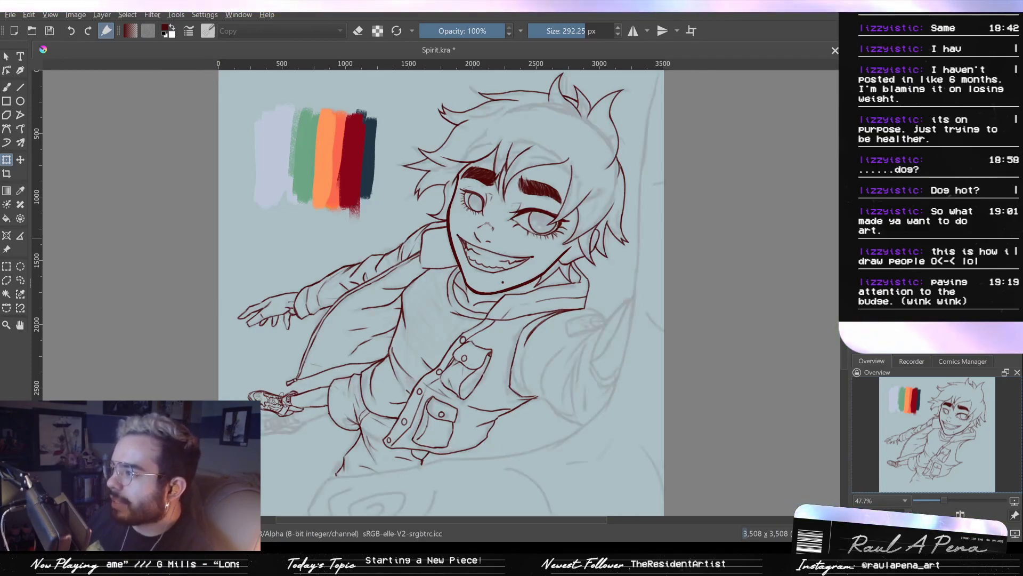
key(ctrl+z)
key(ctrl+shift+z)
key(ctrl+z)
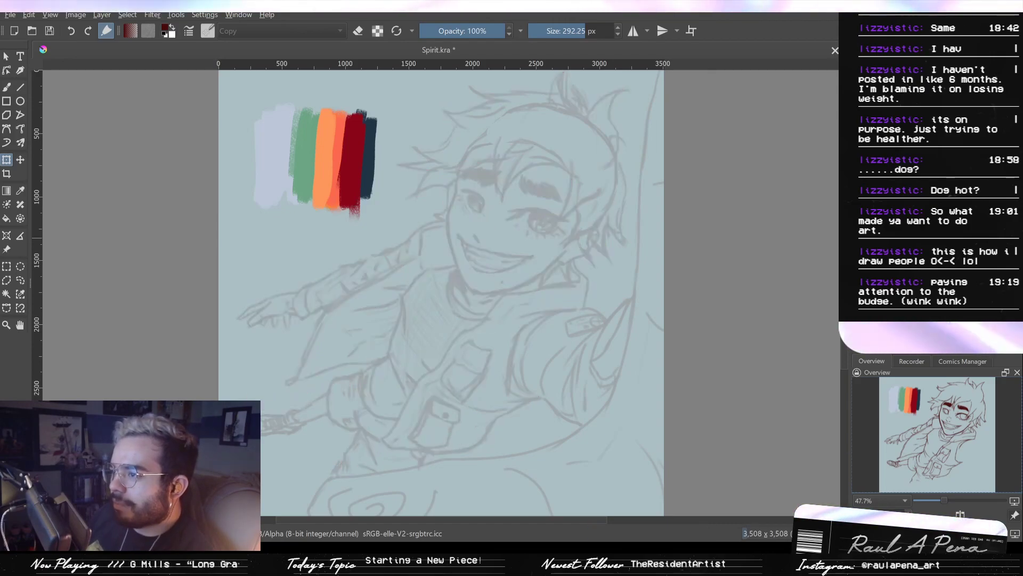
key(ctrl+shift+z)
key(ctrl+z)
key(ctrl+shift+z)
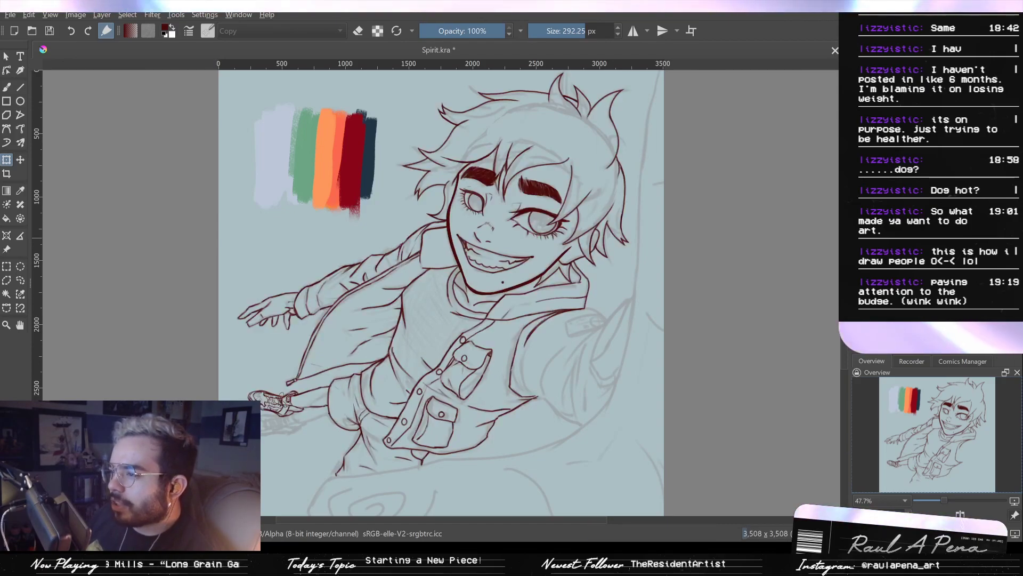
key(ctrl+z)
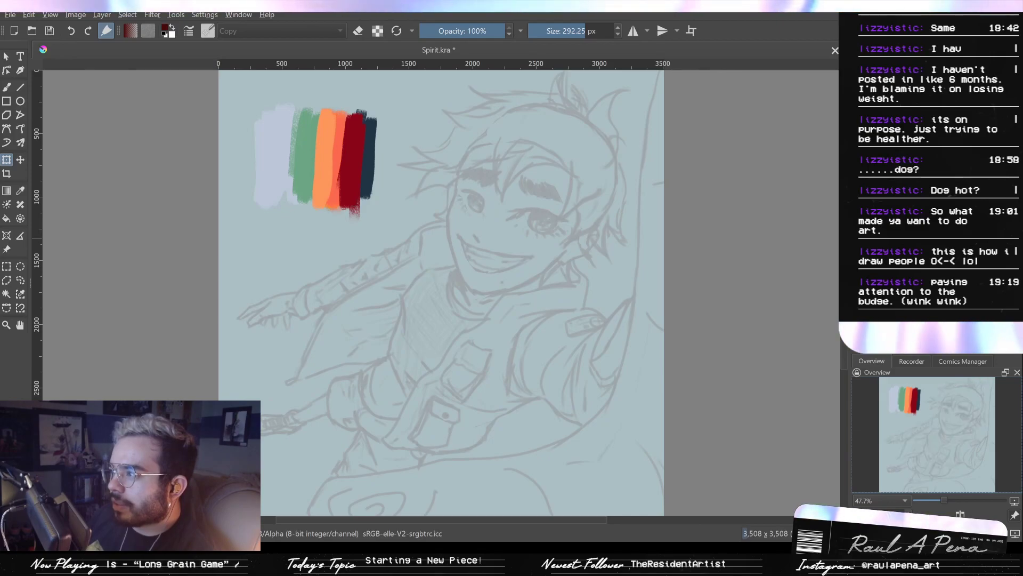
key(ctrl+shift+z)
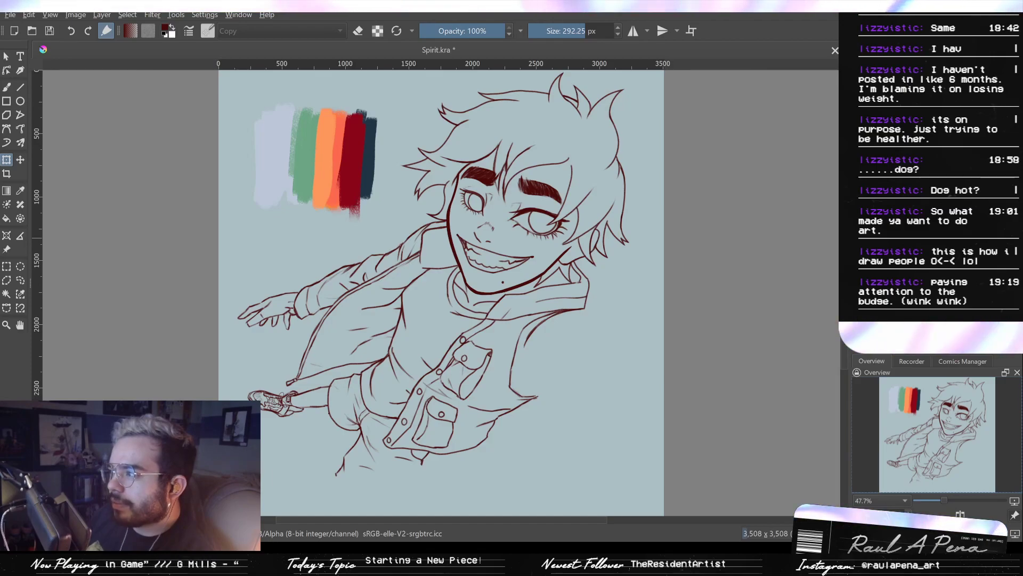
key(ctrl+z)
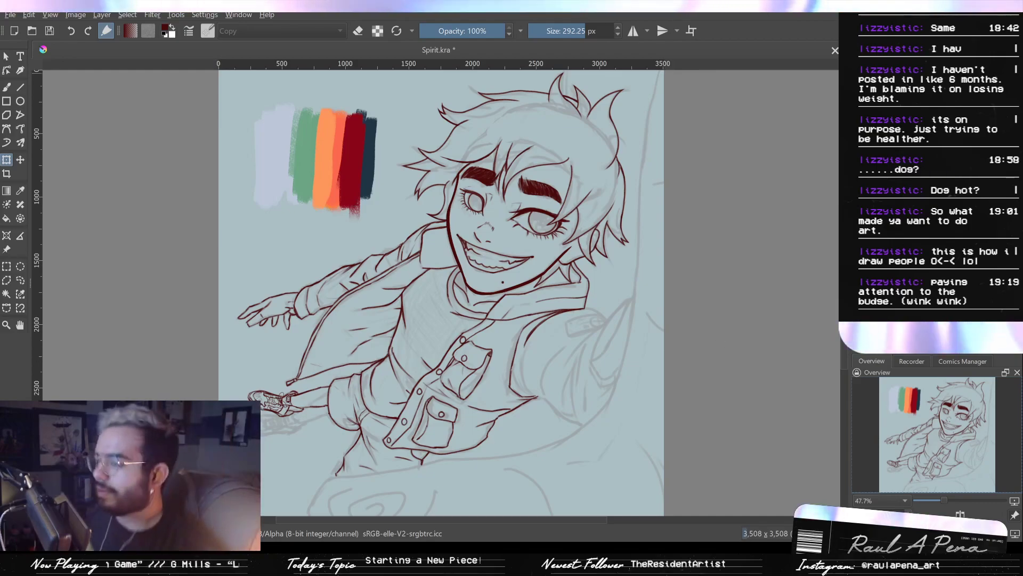
Paste the jacket reference photo over the colour swatches, and undo the paste
key(ctrl+v)
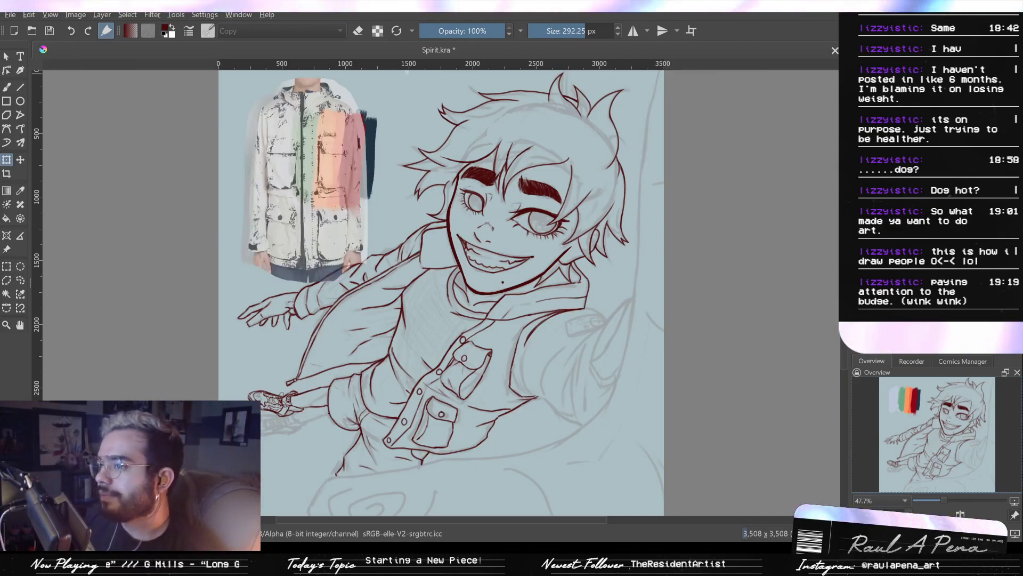
key(ctrl+z)
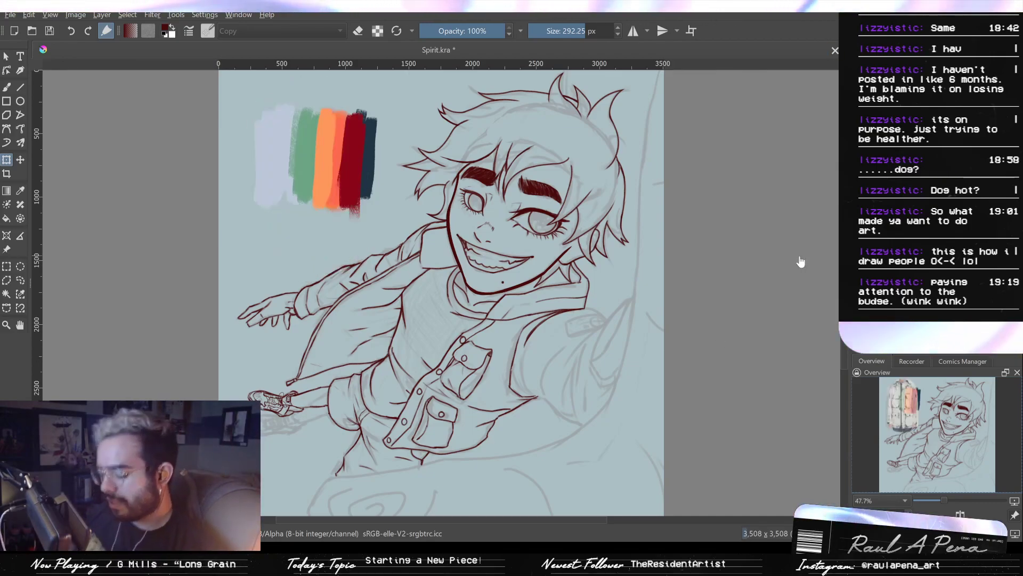
Erase the five round buttons along the vest's front placket with the inking brush in eraser mode
drag(492, 424, 471, 240)
drag(472, 240, 683, 342)
drag(683, 341, 663, 415)
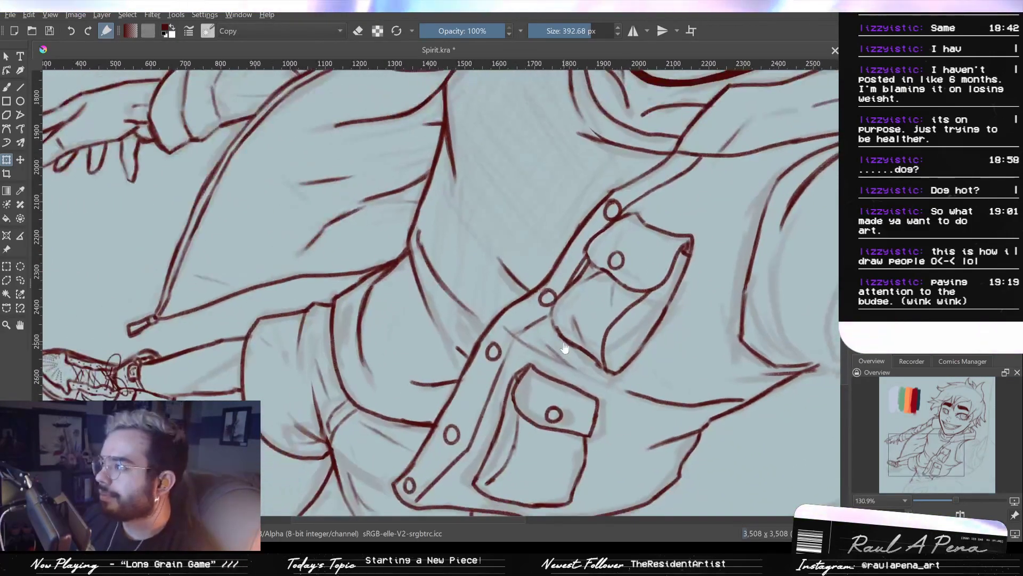
key(p)
key(b)
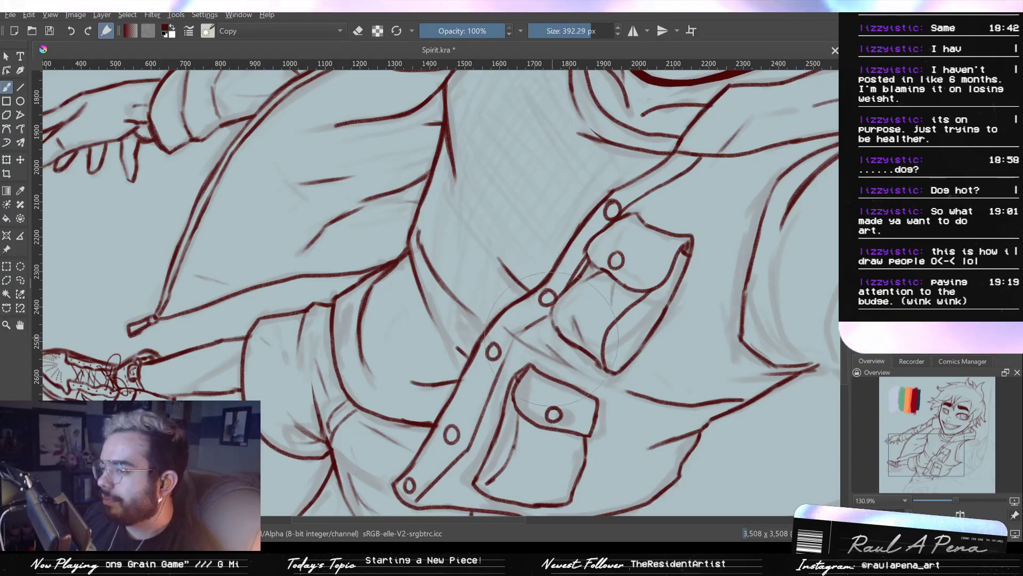
drag(548, 334, 454, 335)
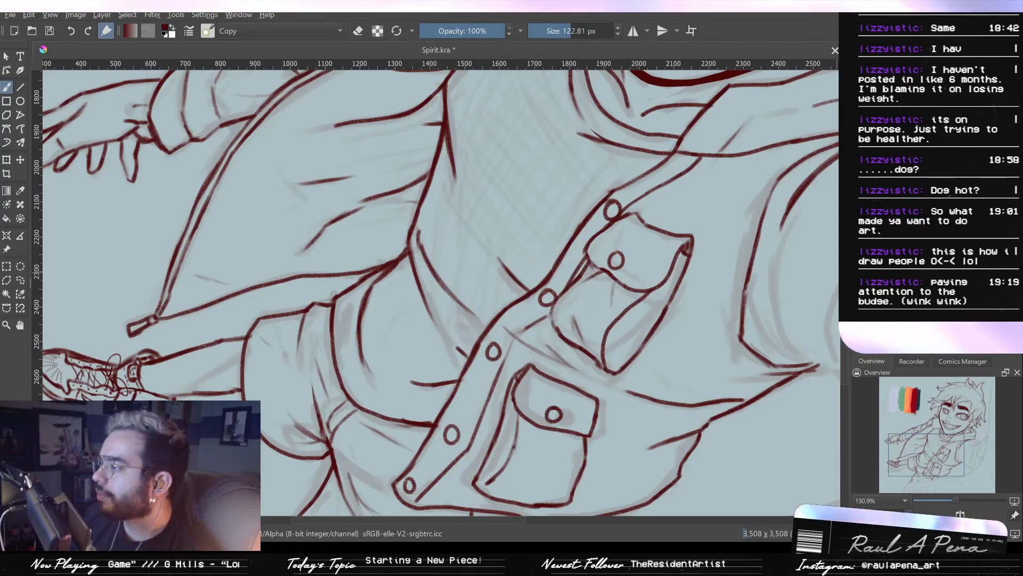
key(slash)
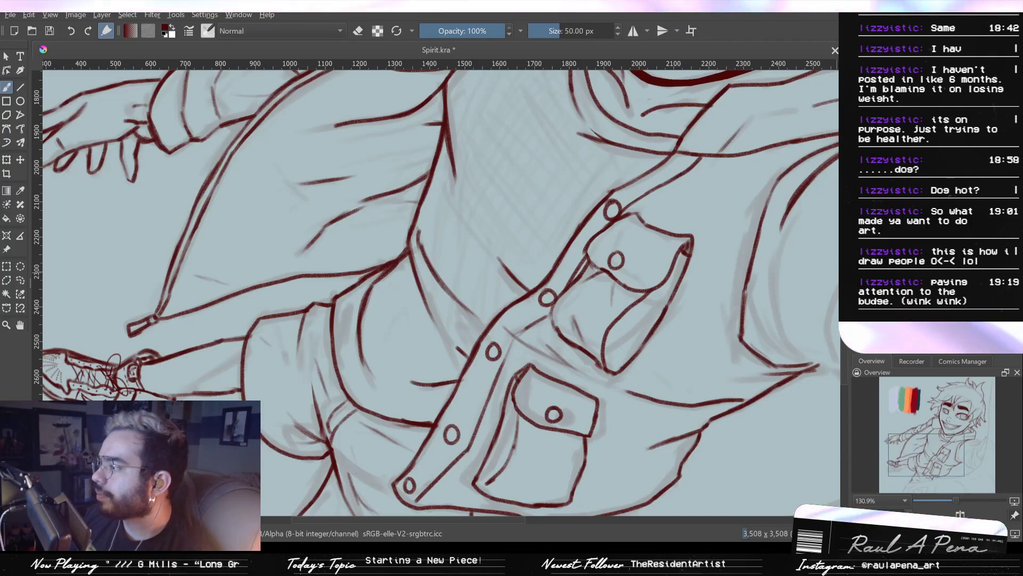
drag(533, 320, 517, 320)
key(e)
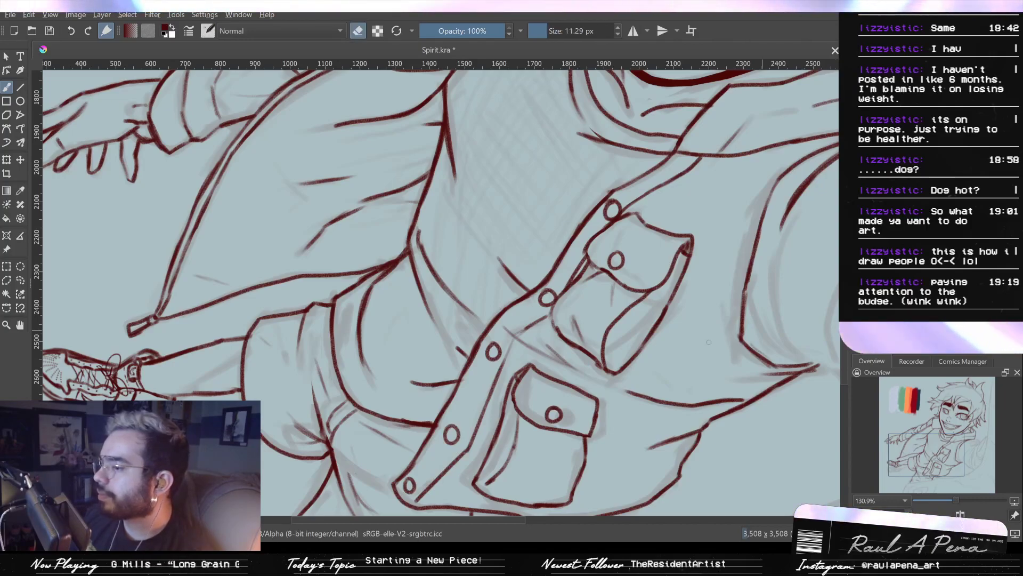
drag(493, 347, 487, 361)
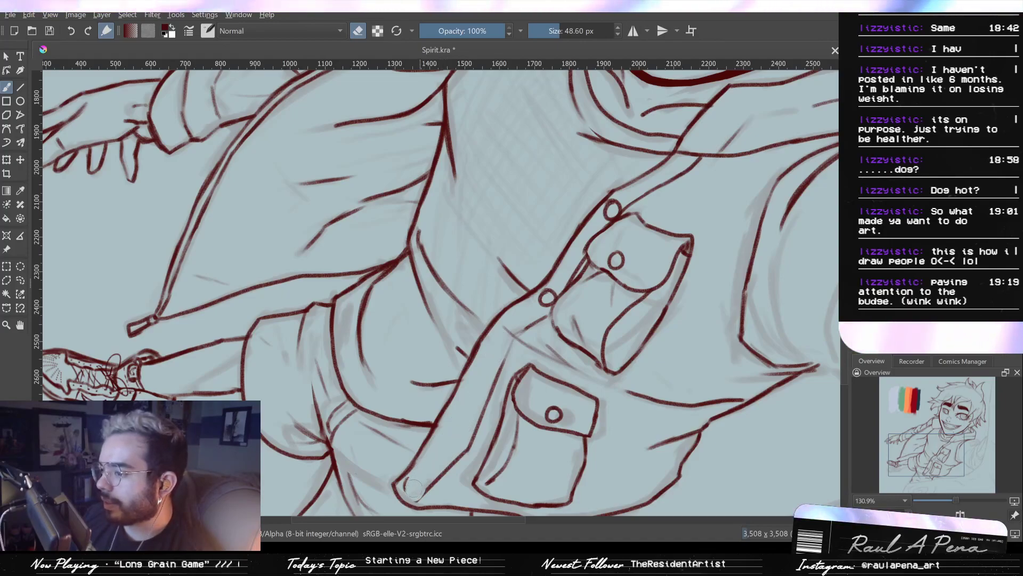
drag(412, 481, 408, 489)
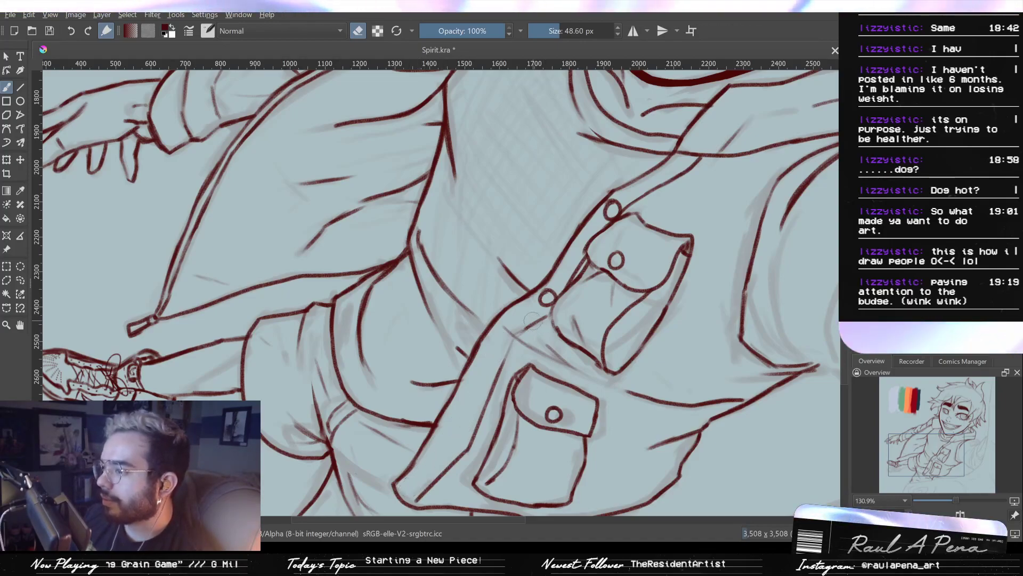
drag(555, 298, 552, 302)
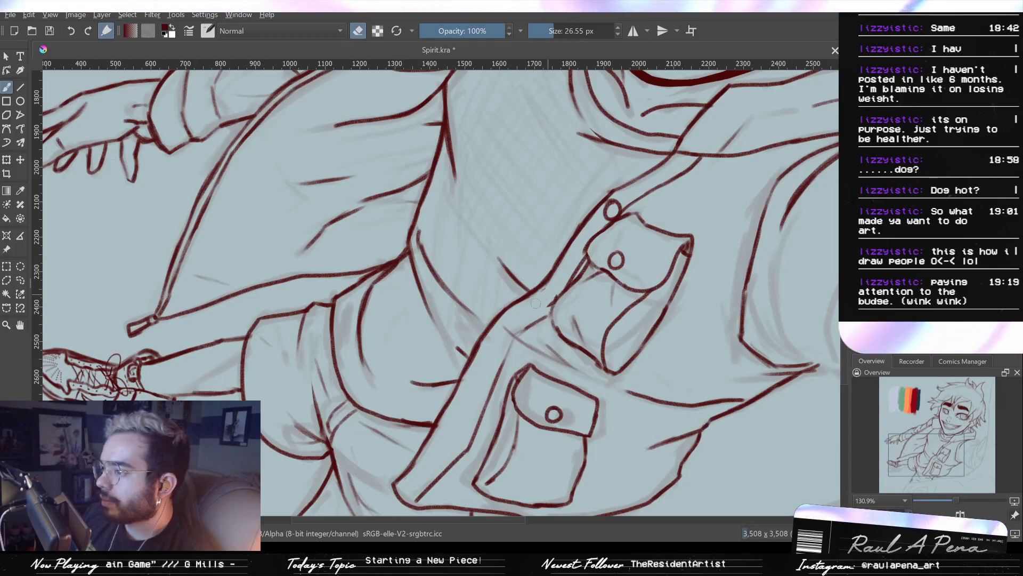
mouse_move(594, 242)
mouse_down()
mouse_move(567, 292)
mouse_move(586, 255)
mouse_up()
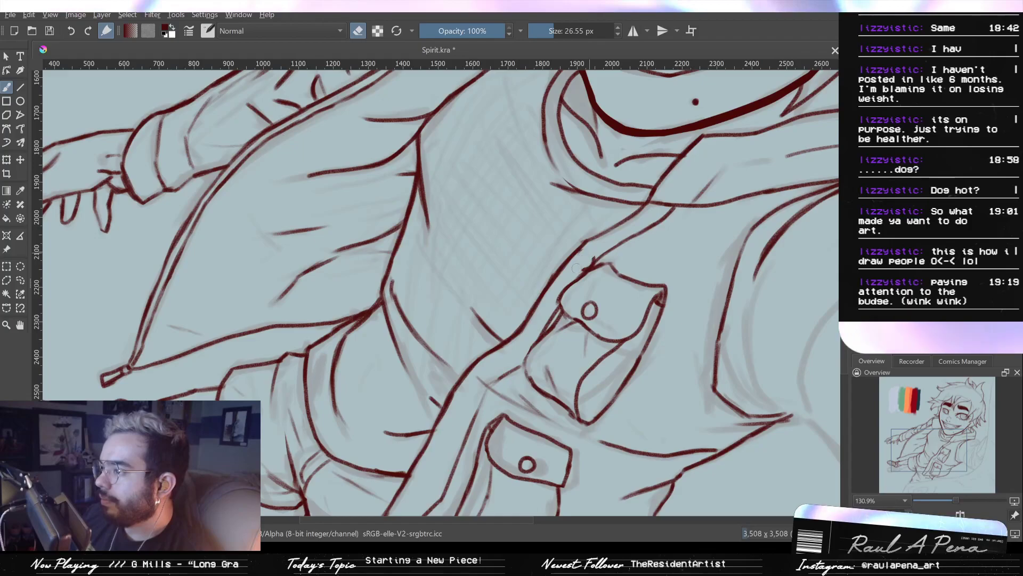
key(e)
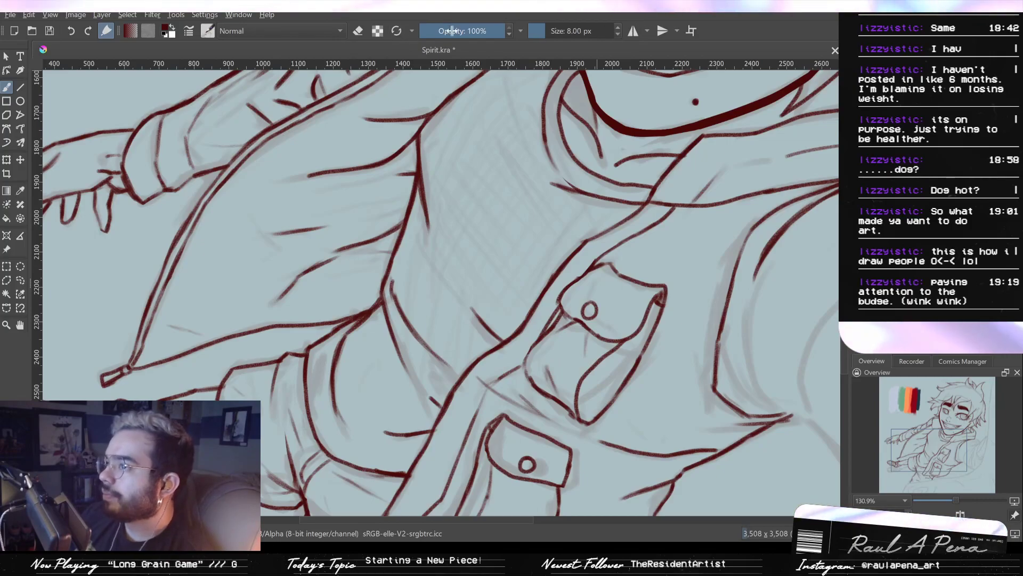
Set the brush size to 13 px and show the jacket reference photo to examine its lower flap pockets
click(618, 26)
click(618, 27)
click(618, 27)
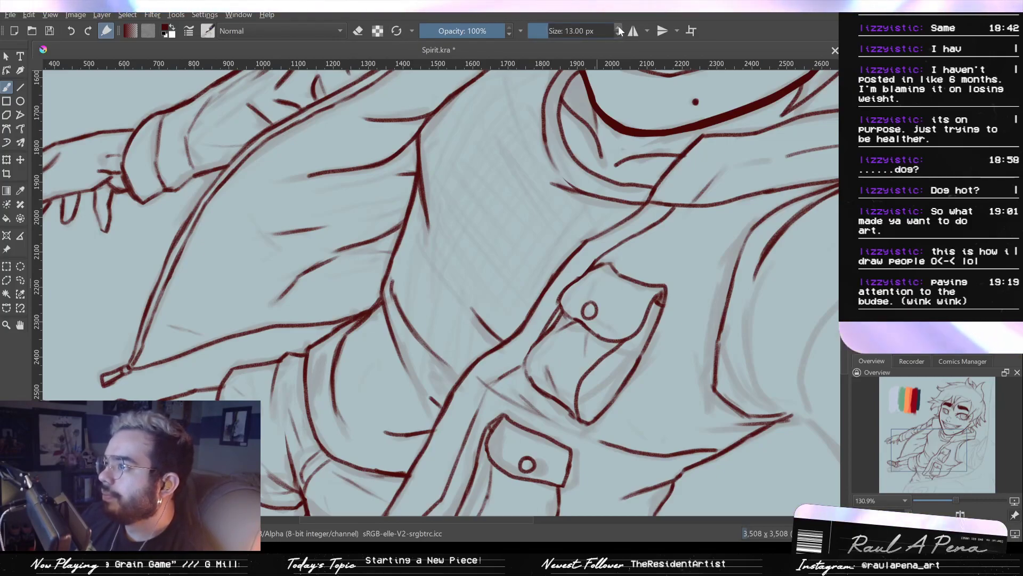
scroll(633, 160, down, 5)
drag(654, 171, 591, 326)
drag(598, 286, 598, 241)
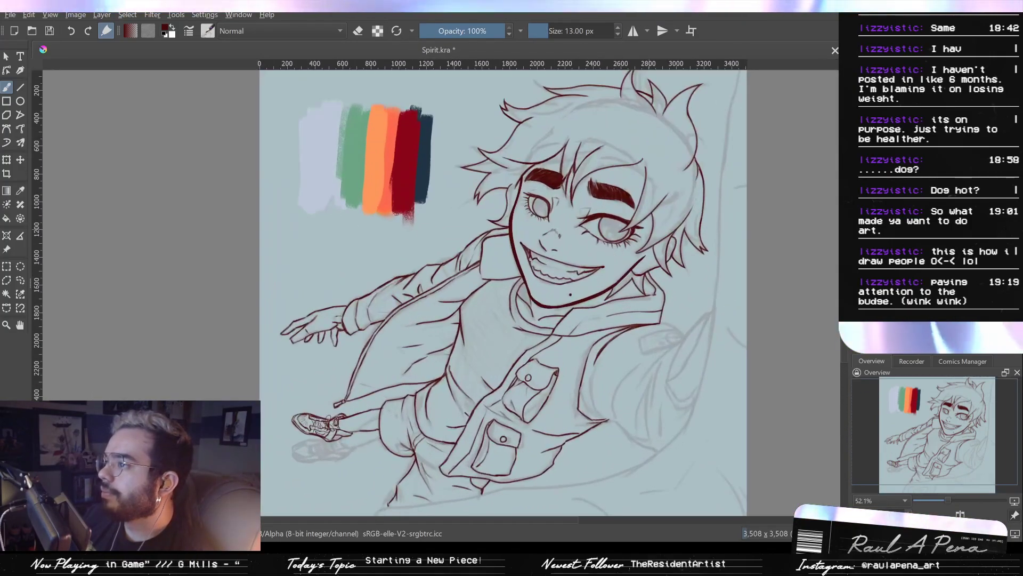
click(859, 213)
drag(428, 303, 488, 238)
drag(369, 212, 503, 294)
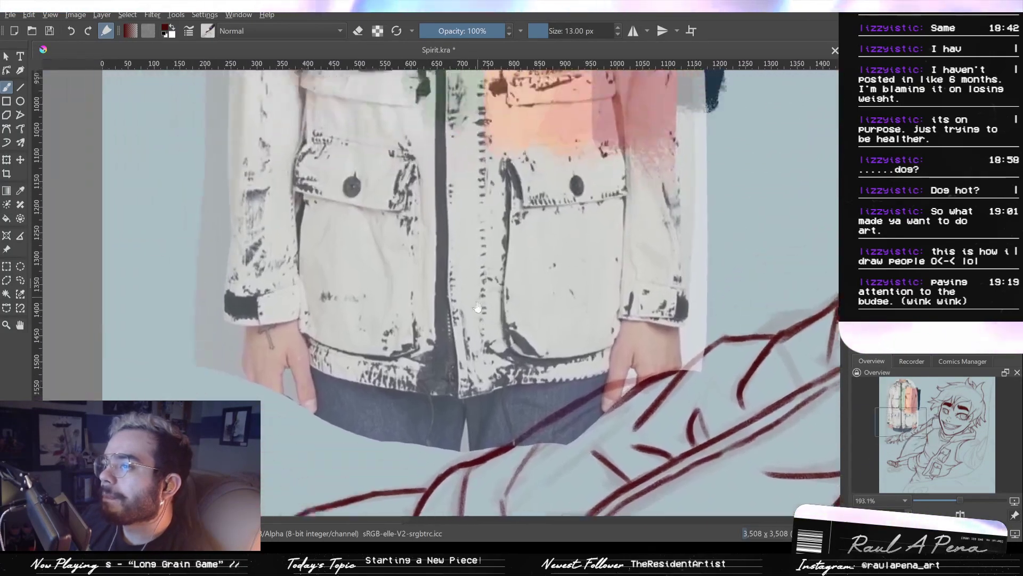
drag(419, 265, 420, 242)
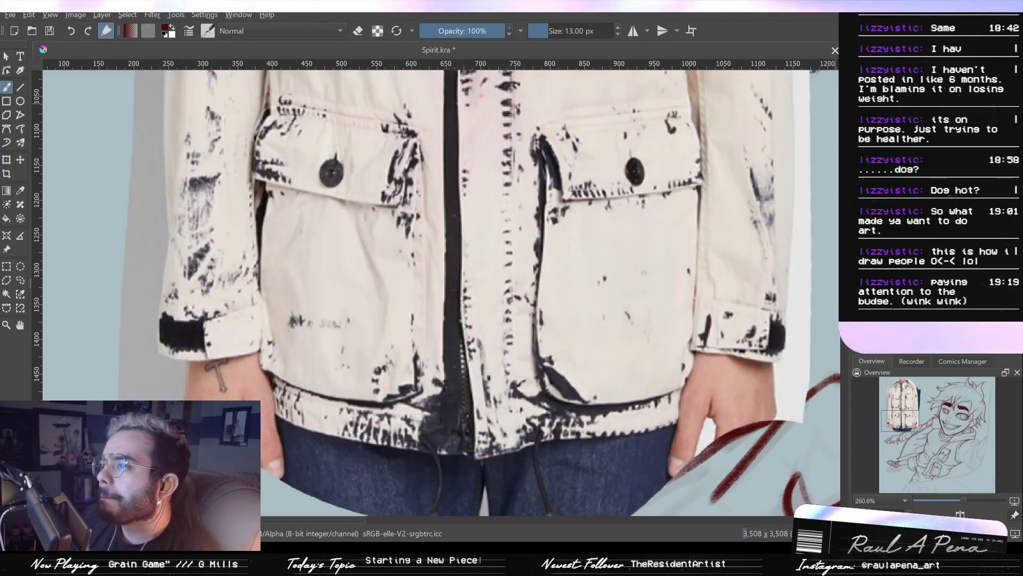
drag(765, 207, 765, 232)
drag(724, 281, 558, 32)
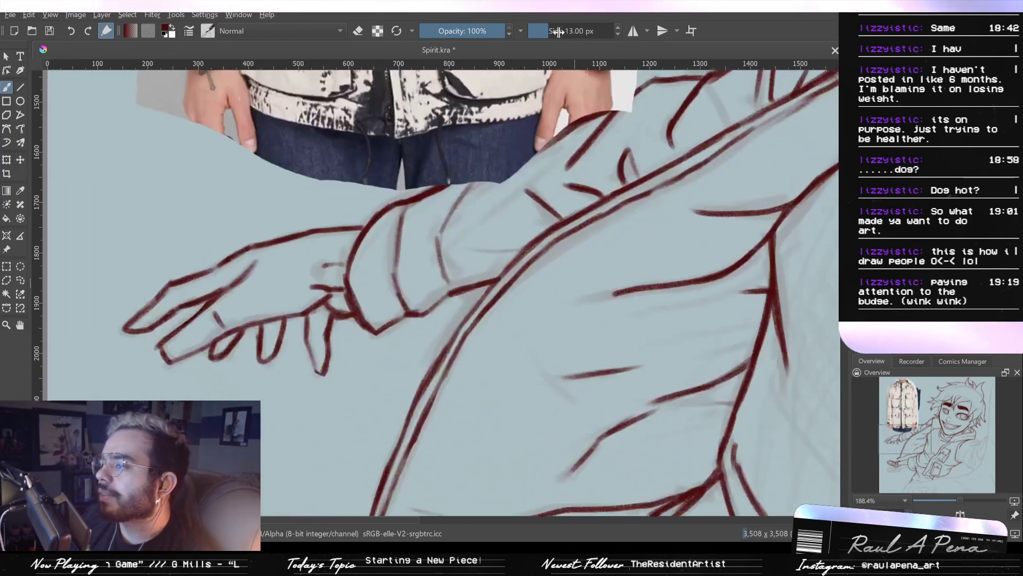
Erase the short inner fold line on the vest's lower pocket
drag(608, 205, 608, 239)
drag(831, 261, 670, 113)
drag(587, 311, 599, 231)
drag(608, 292, 608, 256)
key(e)
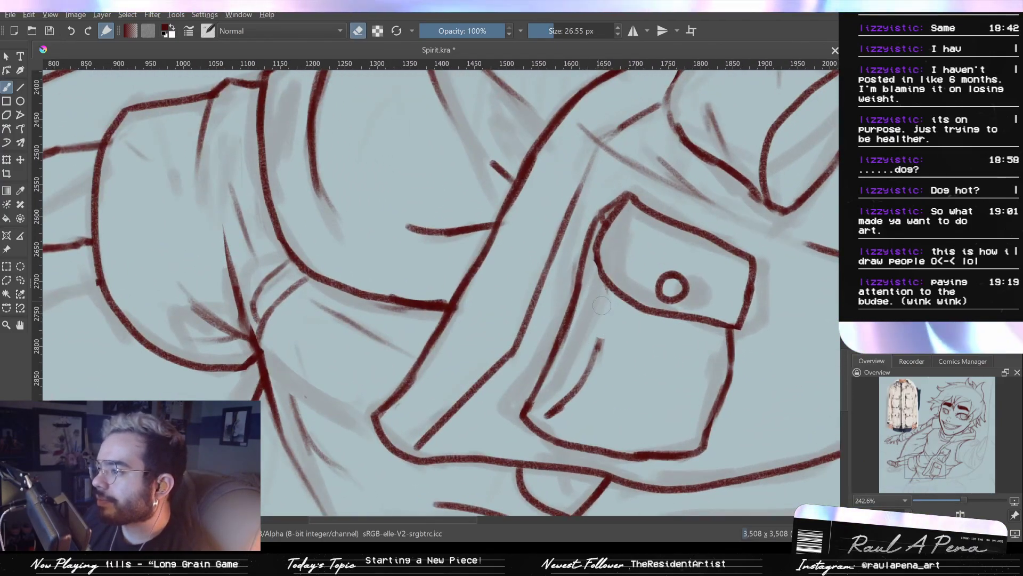
mouse_move(575, 392)
mouse_down()
mouse_move(542, 416)
mouse_move(564, 392)
mouse_up()
key(e)
key(ctrl+z)
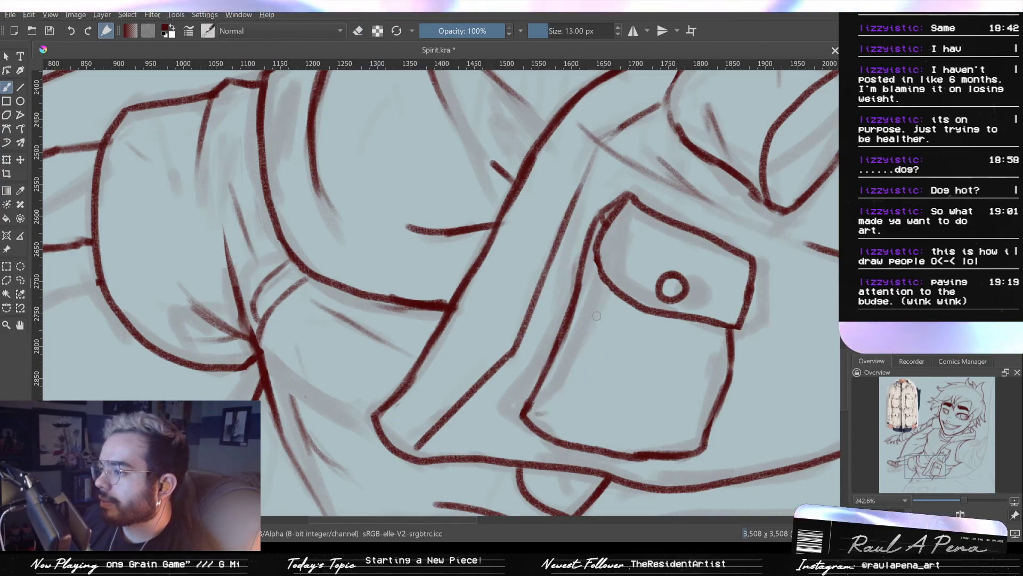
Set the brush size to about 10 px and ink an inner side edge with a curved base on the lower pocket to give it depth
shift+drag(596, 320, 589, 320)
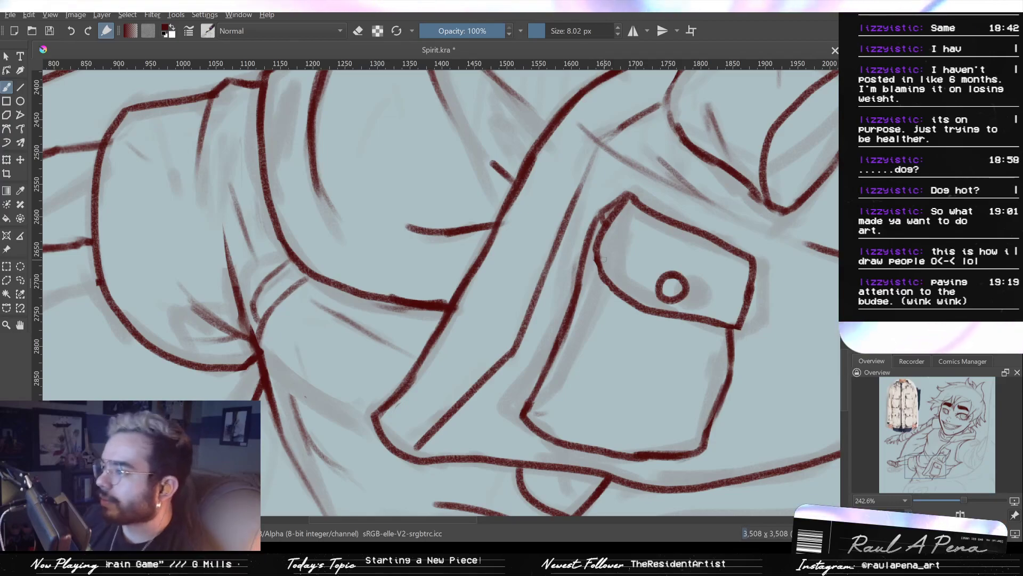
click(618, 26)
click(618, 27)
click(618, 26)
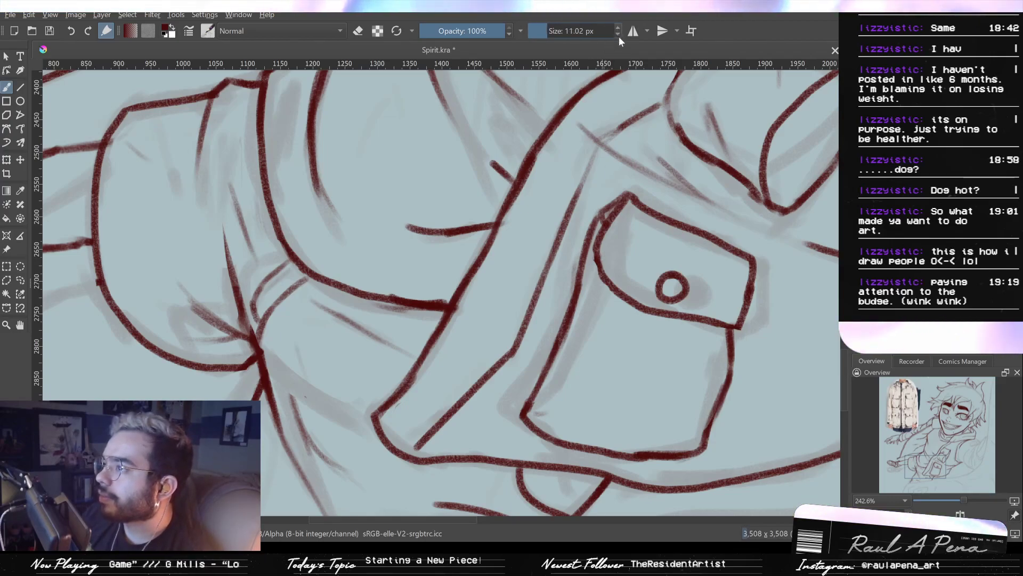
click(618, 34)
drag(598, 247, 586, 314)
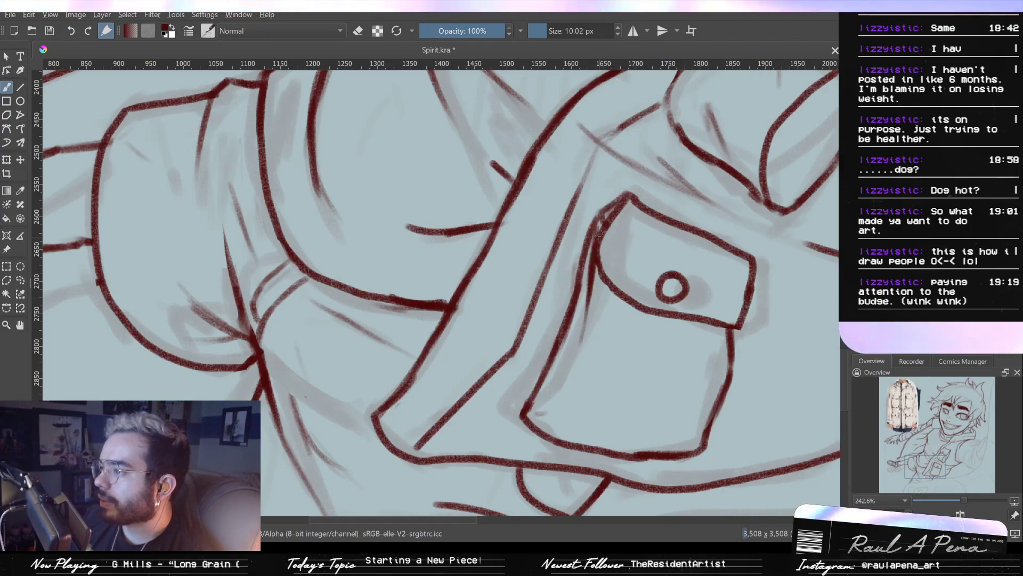
drag(585, 327, 575, 373)
key(ctrl+z)
mouse_move(585, 312)
mouse_down()
mouse_move(562, 420)
mouse_move(543, 419)
mouse_move(570, 410)
mouse_up()
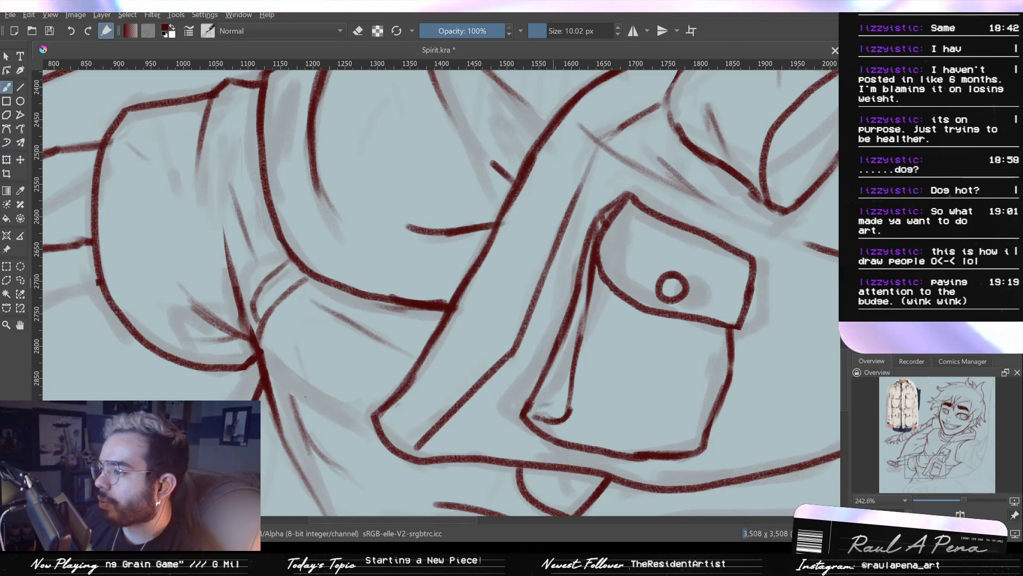
drag(572, 352, 559, 441)
Erase the curved inner fold line below the flap of the vest's upper pocket
drag(485, 172, 497, 159)
drag(647, 433, 650, 330)
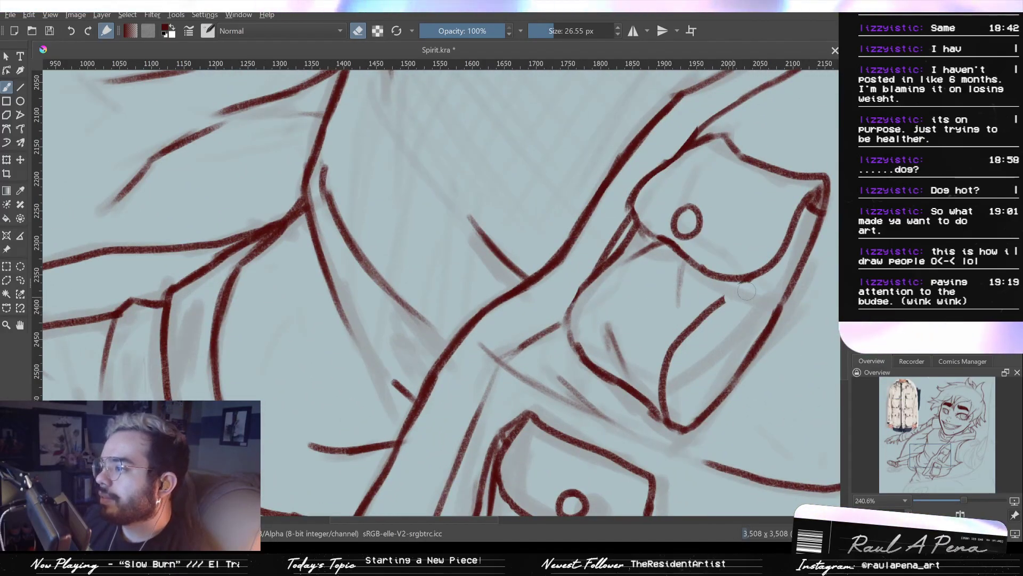
key(e)
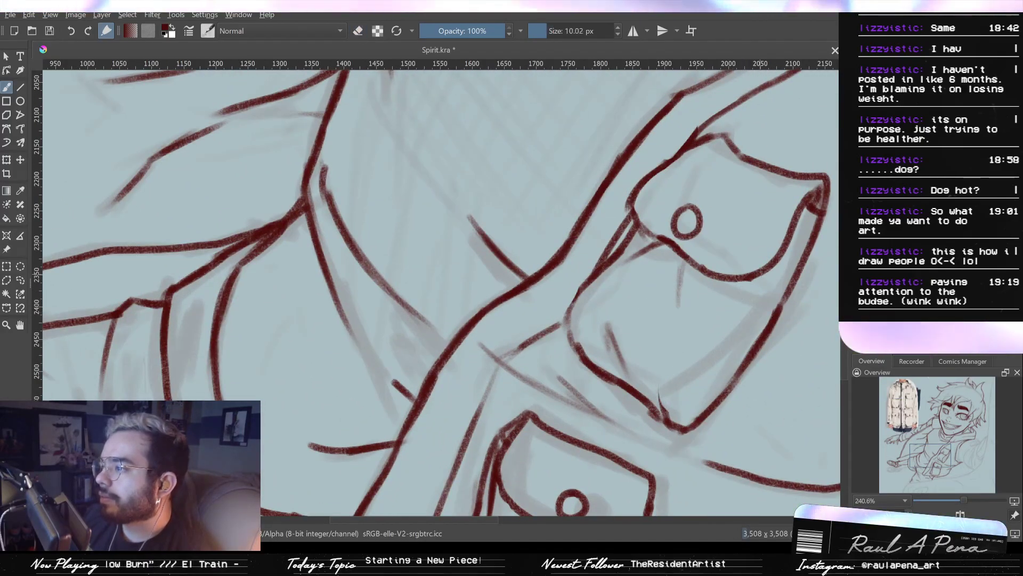
Ink an inner side edge from the flap down to the bottom corner of the upper pocket, redoing stray strokes
drag(807, 219, 792, 247)
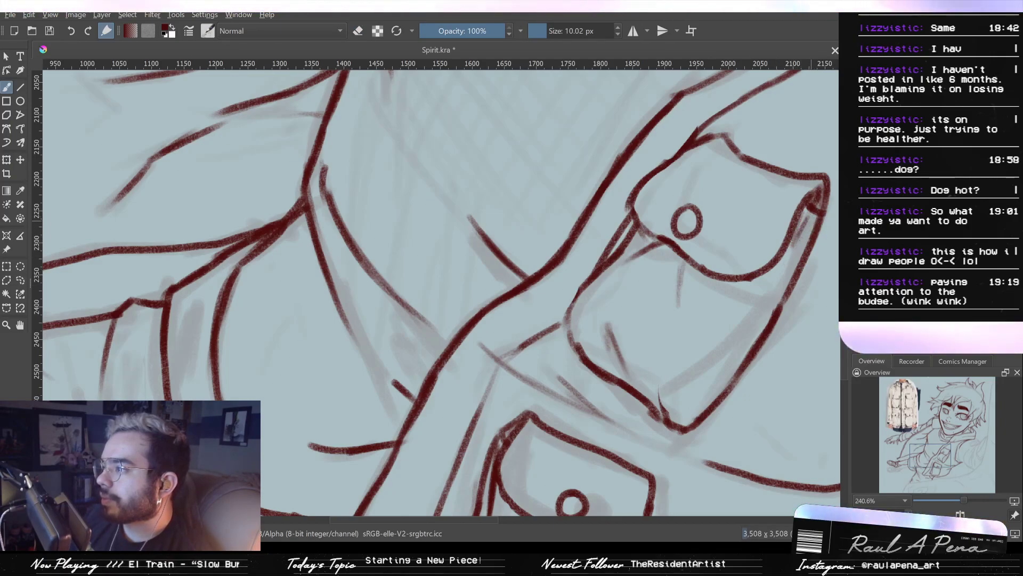
drag(777, 296, 729, 358)
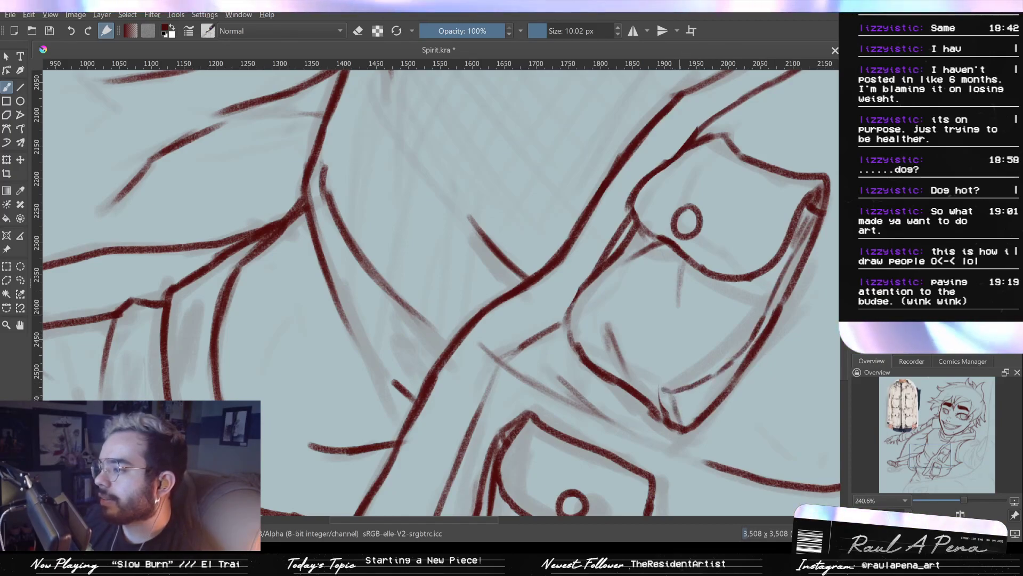
drag(665, 374, 678, 313)
key(ctrl+z)
key(ctrl+z)
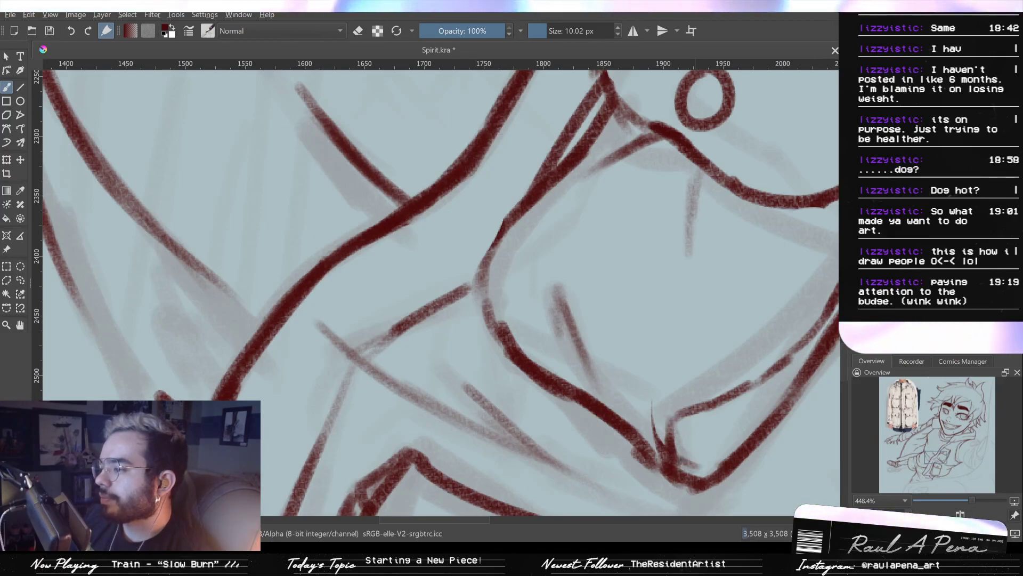
drag(646, 397, 690, 502)
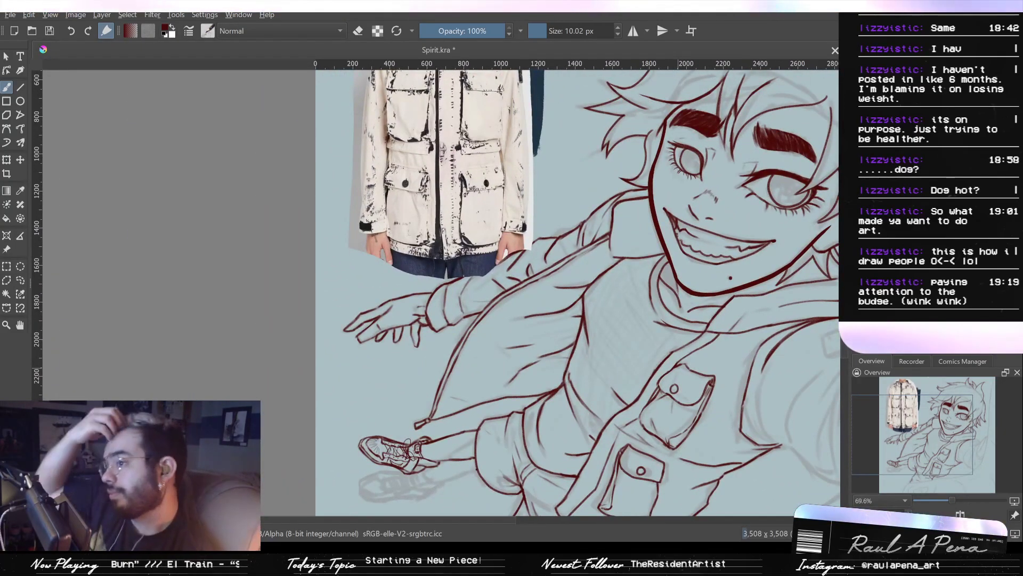
Erase the round button from the upper pocket's flap
drag(676, 369, 750, 221)
mouse_move(714, 320)
mouse_down()
mouse_move(717, 309)
mouse_move(702, 390)
mouse_move(719, 296)
mouse_move(704, 343)
mouse_up()
key(e)
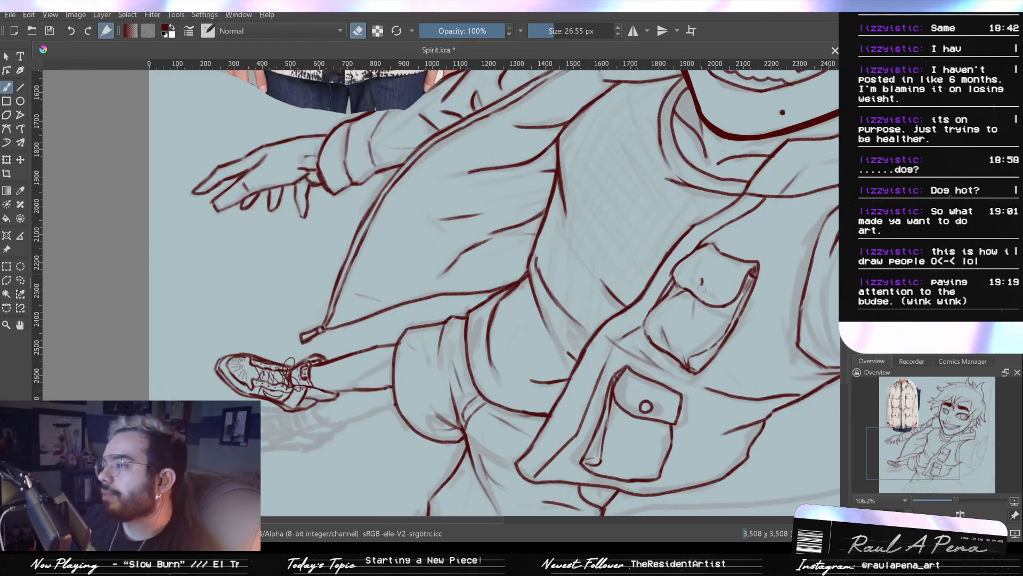
mouse_move(701, 288)
mouse_down()
mouse_move(712, 356)
mouse_move(714, 348)
mouse_up()
drag(725, 311, 733, 374)
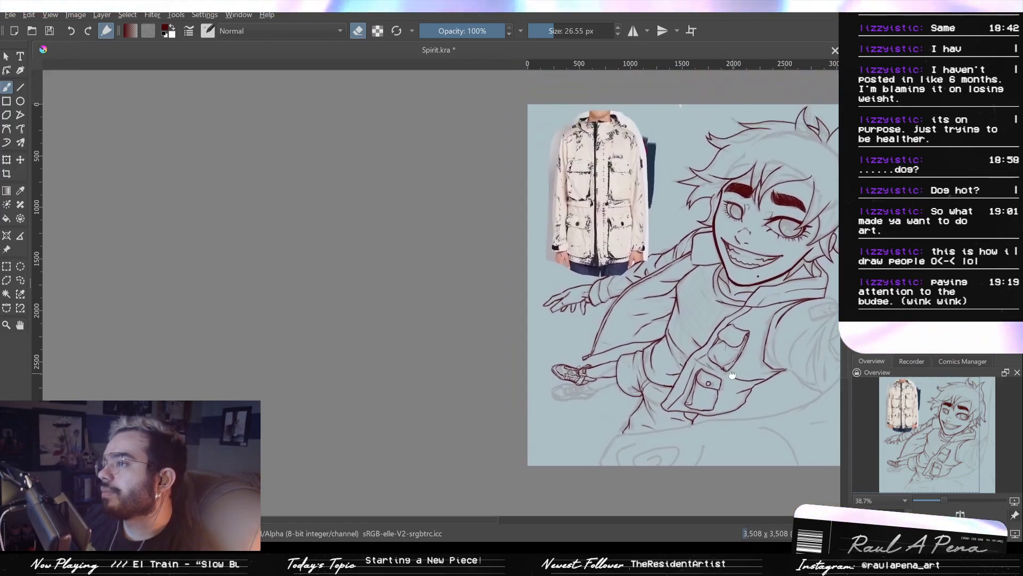
drag(724, 322, 731, 357)
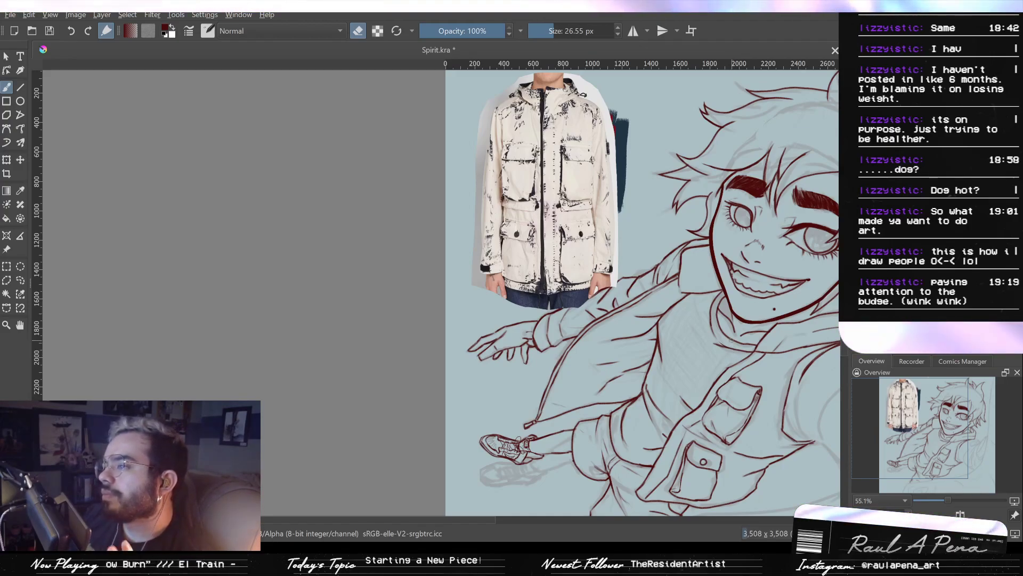
Erase the outer side edge of the lower pocket's flap and redraw it farther out at about 10 px
mouse_move(503, 265)
mouse_down()
mouse_move(590, 246)
mouse_move(600, 207)
mouse_move(574, 257)
mouse_move(569, 224)
mouse_move(540, 408)
mouse_up()
mouse_move(601, 285)
mouse_down()
mouse_move(537, 214)
mouse_move(541, 277)
mouse_up()
mouse_move(668, 373)
mouse_down()
mouse_move(598, 253)
mouse_move(593, 192)
mouse_up()
mouse_move(642, 301)
mouse_down()
mouse_move(642, 290)
mouse_move(642, 326)
mouse_move(616, 333)
mouse_move(663, 293)
mouse_move(658, 274)
mouse_up()
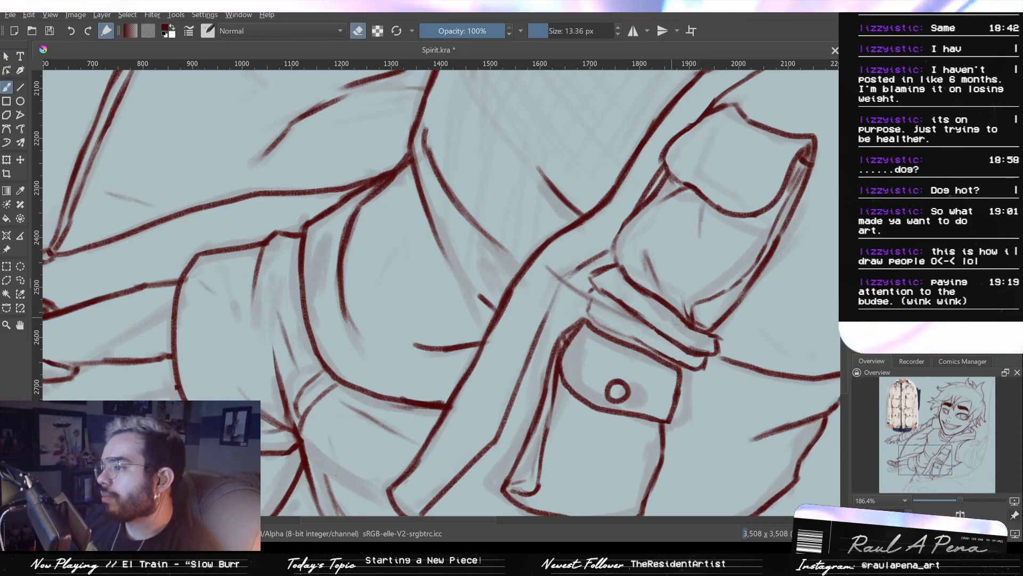
drag(648, 298, 652, 256)
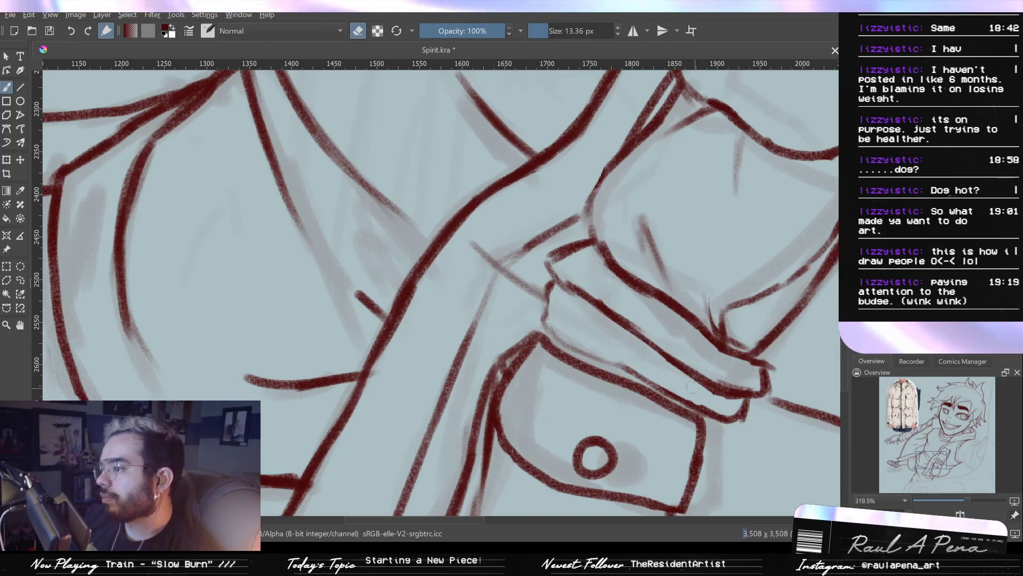
mouse_move(684, 380)
mouse_down()
mouse_move(716, 518)
mouse_move(703, 510)
mouse_move(708, 430)
mouse_move(671, 320)
mouse_move(645, 298)
mouse_move(622, 300)
mouse_move(617, 367)
mouse_move(607, 254)
mouse_up()
key(e)
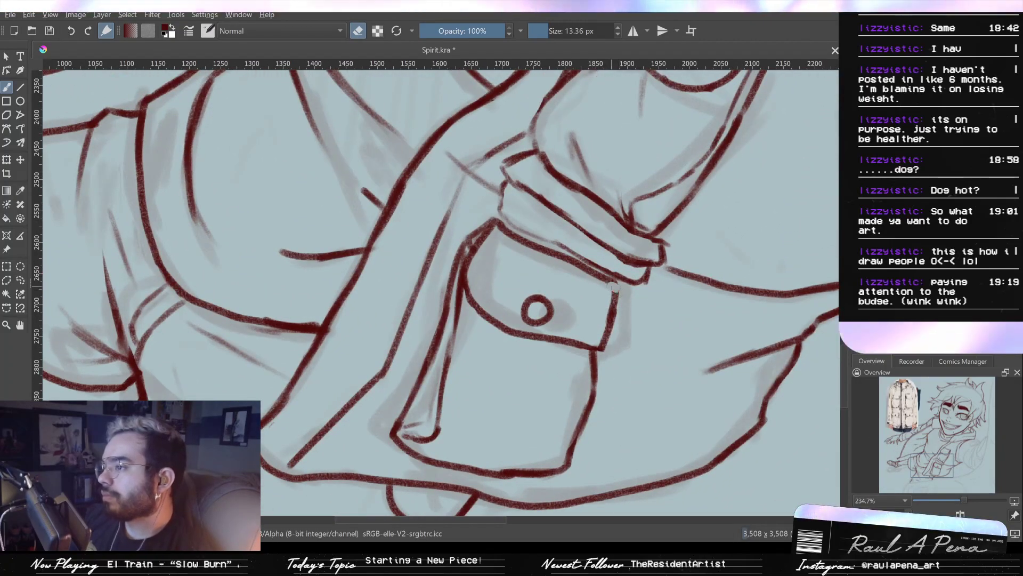
drag(617, 293, 604, 341)
key(e)
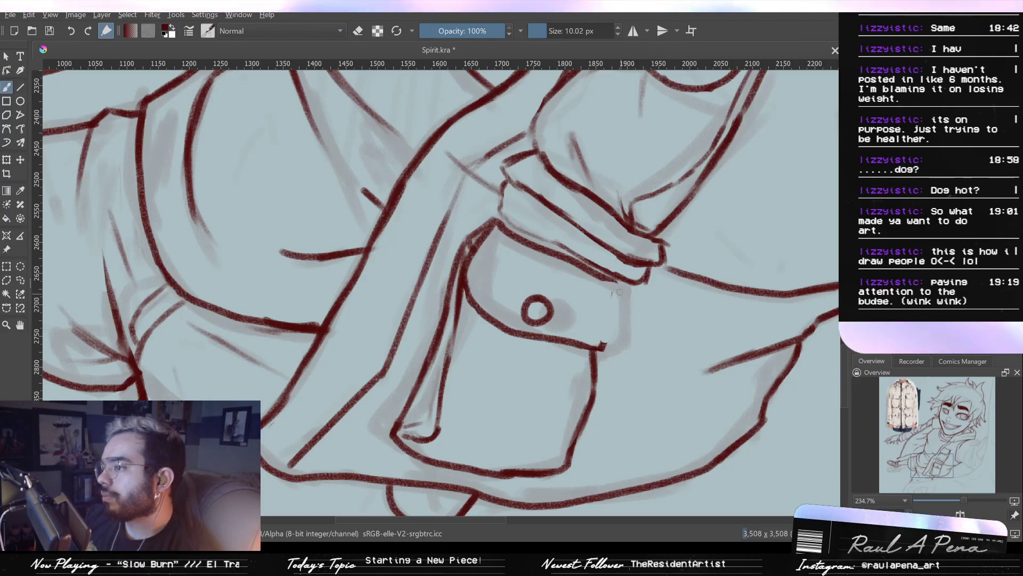
mouse_move(632, 289)
mouse_down()
mouse_move(624, 338)
mouse_move(612, 348)
mouse_up()
key(e)
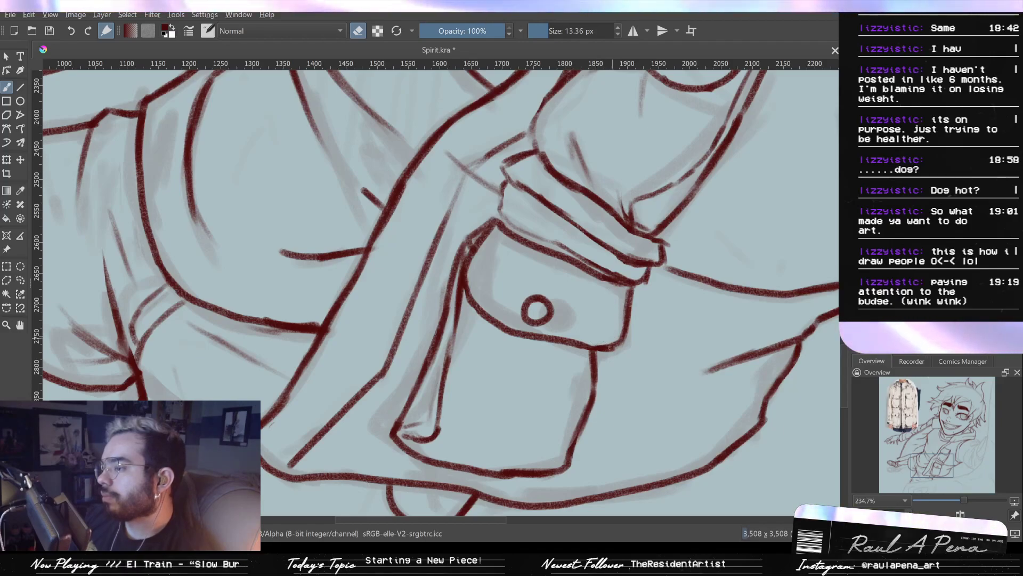
Set the ink brush size to 12 px
key(e)
drag(591, 356, 617, 355)
click(588, 359)
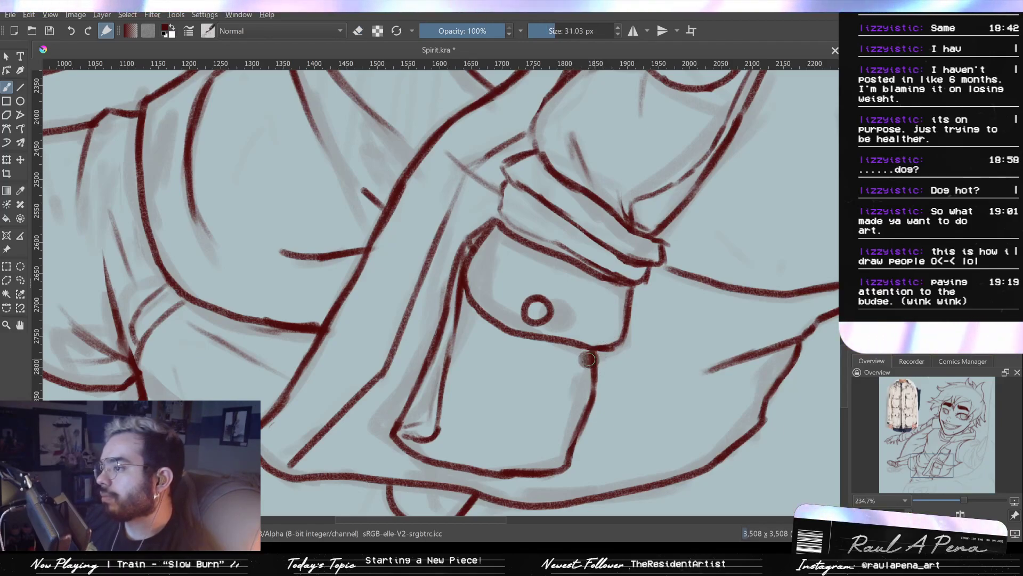
click(546, 30)
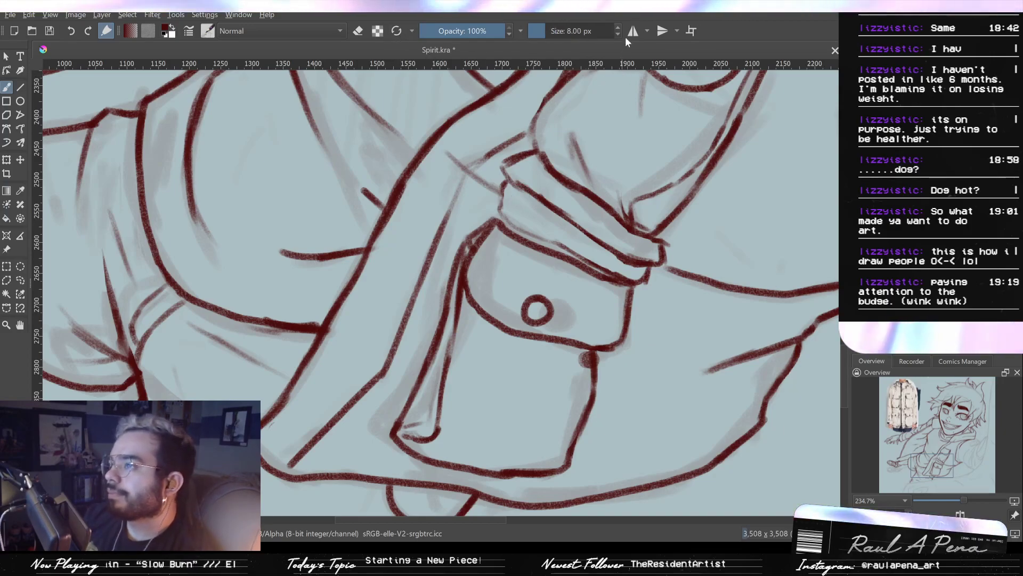
click(620, 28)
click(620, 27)
click(619, 27)
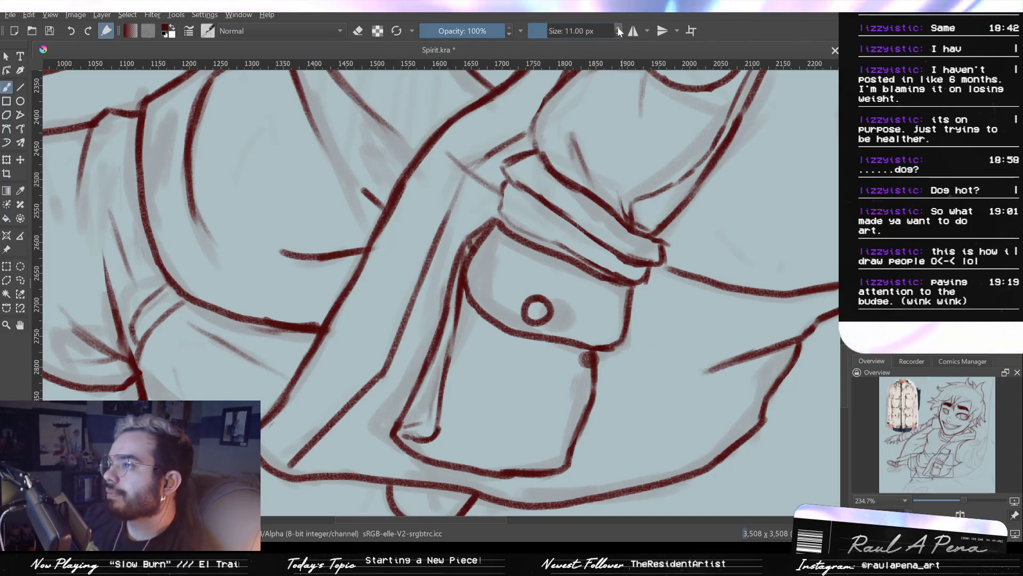
click(619, 28)
click(620, 27)
click(619, 34)
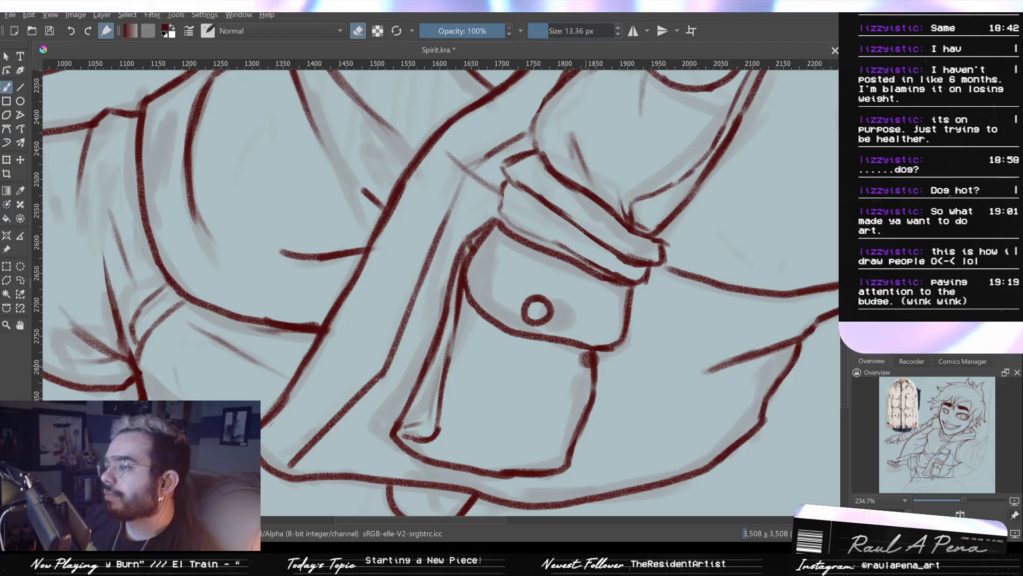
Erase the upper part of the lower pocket's outer side edge, including the blot, and re-ink it to meet the widened flap
key(e)
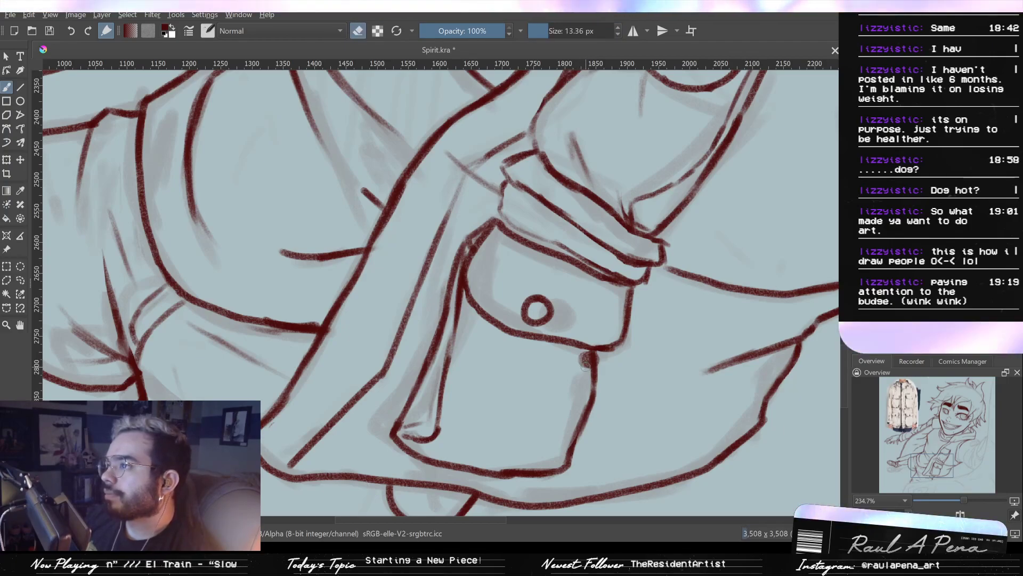
drag(605, 374, 592, 367)
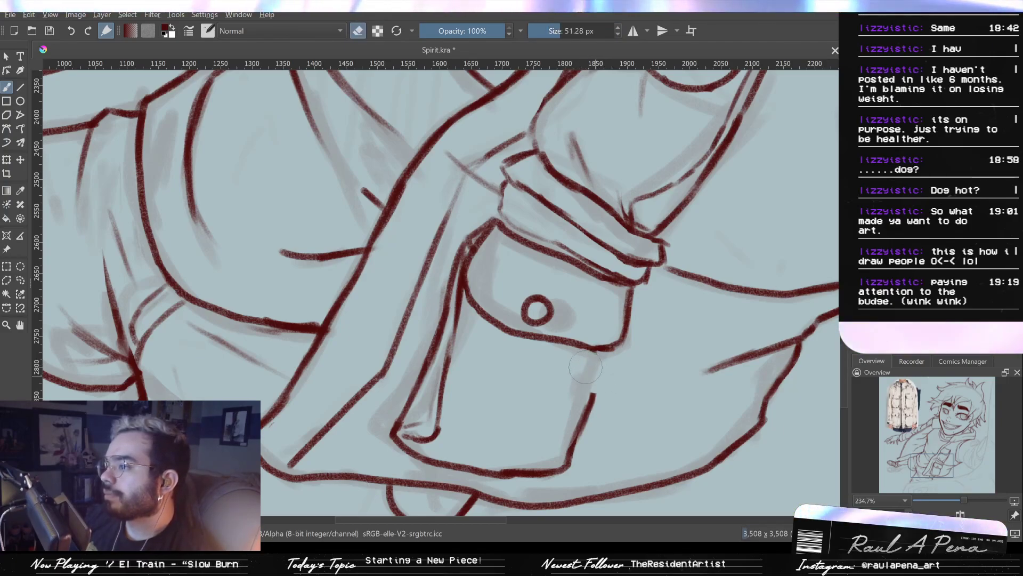
key(e)
drag(612, 349, 586, 424)
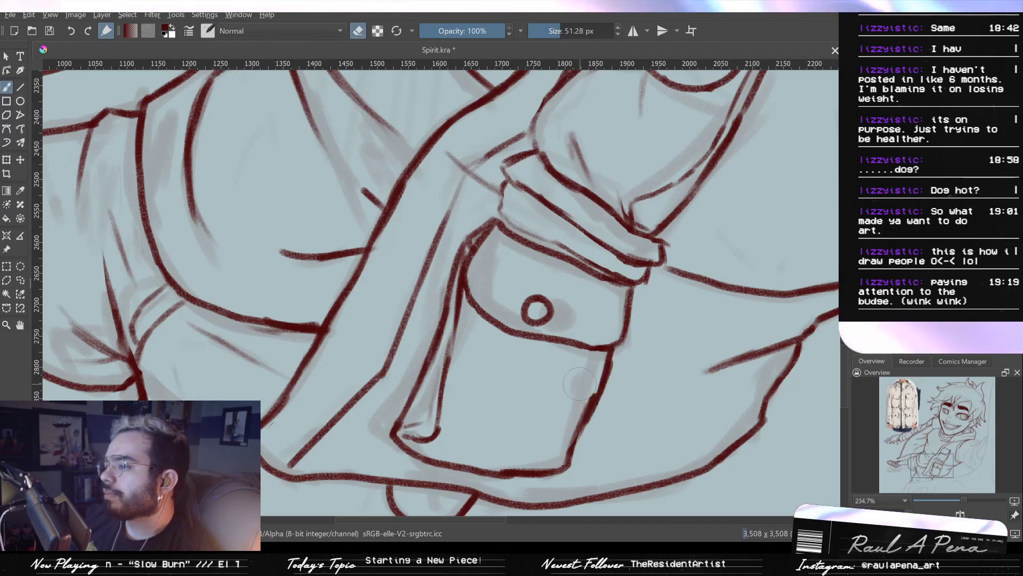
key(e)
mouse_move(576, 388)
mouse_down()
mouse_move(553, 479)
mouse_move(563, 368)
mouse_up()
key(e)
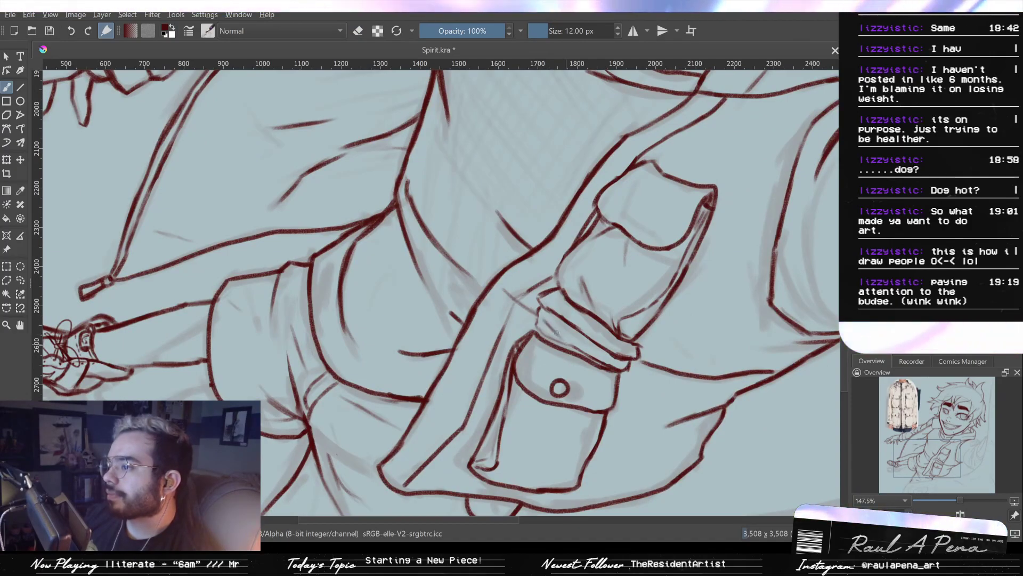
Examine the pockets and waist seams on the jacket reference photo and compare them with the drawn vest
drag(556, 333, 580, 375)
drag(559, 312, 560, 376)
drag(559, 319, 597, 420)
drag(528, 322, 552, 359)
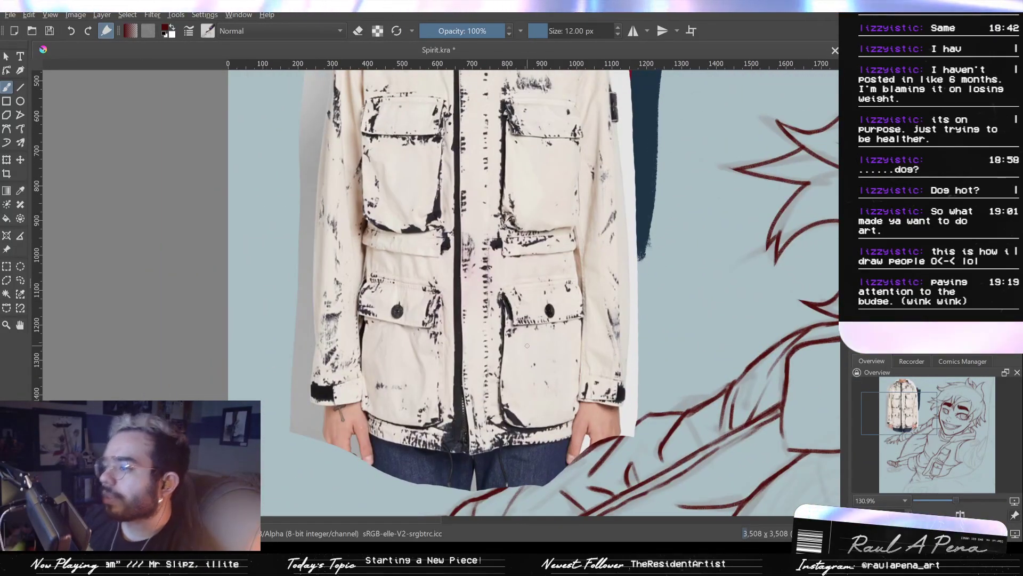
mouse_move(605, 256)
mouse_down()
mouse_move(573, 421)
mouse_move(510, 383)
mouse_up()
mouse_move(537, 328)
mouse_down()
mouse_move(572, 380)
mouse_move(594, 330)
mouse_up()
mouse_move(560, 360)
mouse_down()
mouse_move(555, 249)
mouse_move(570, 361)
mouse_move(426, 175)
mouse_up()
drag(631, 351, 569, 312)
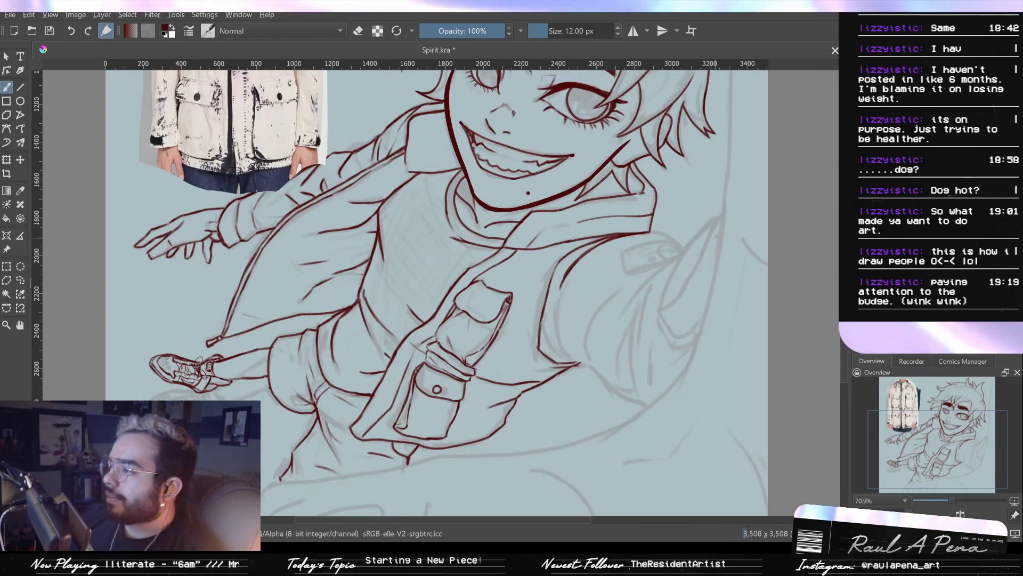
click(619, 28)
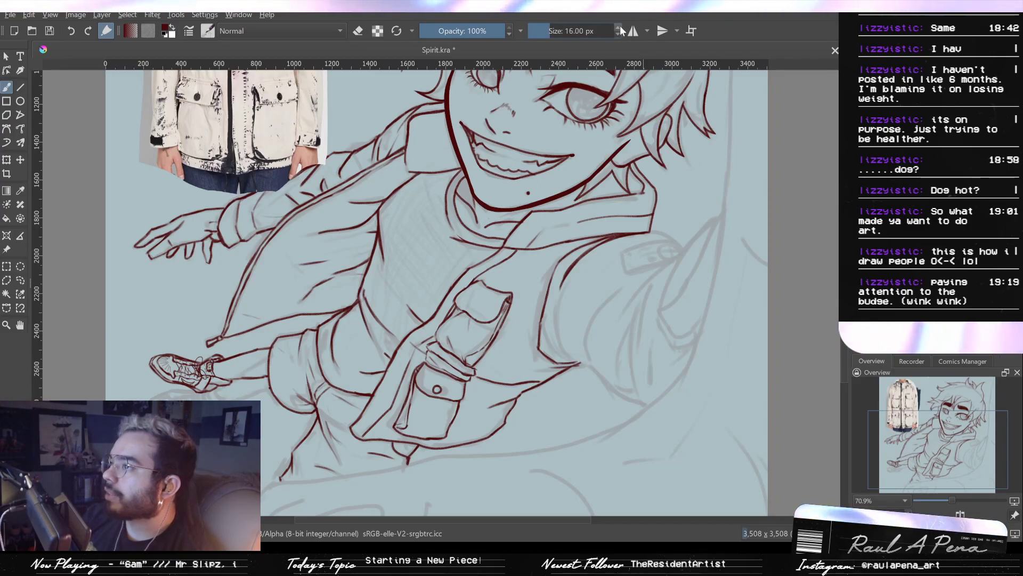
click(619, 27)
click(619, 27)
click(618, 27)
mouse_move(729, 219)
mouse_down()
mouse_move(706, 274)
mouse_move(710, 164)
mouse_move(705, 185)
mouse_up()
key(ctrl+z)
drag(713, 133, 689, 233)
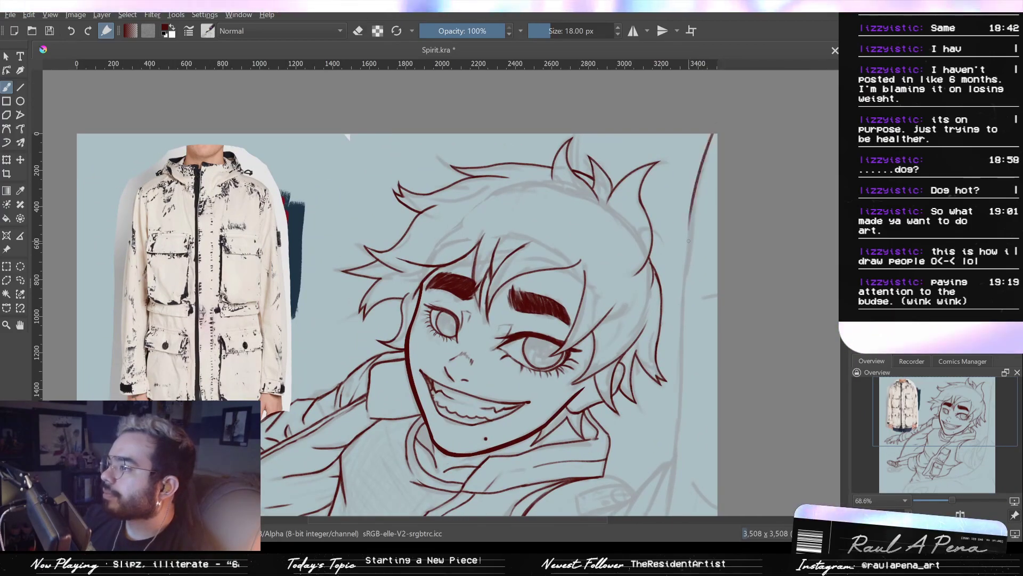
key(ctrl+z)
mouse_move(710, 133)
mouse_down()
mouse_move(687, 265)
mouse_move(685, 248)
mouse_up()
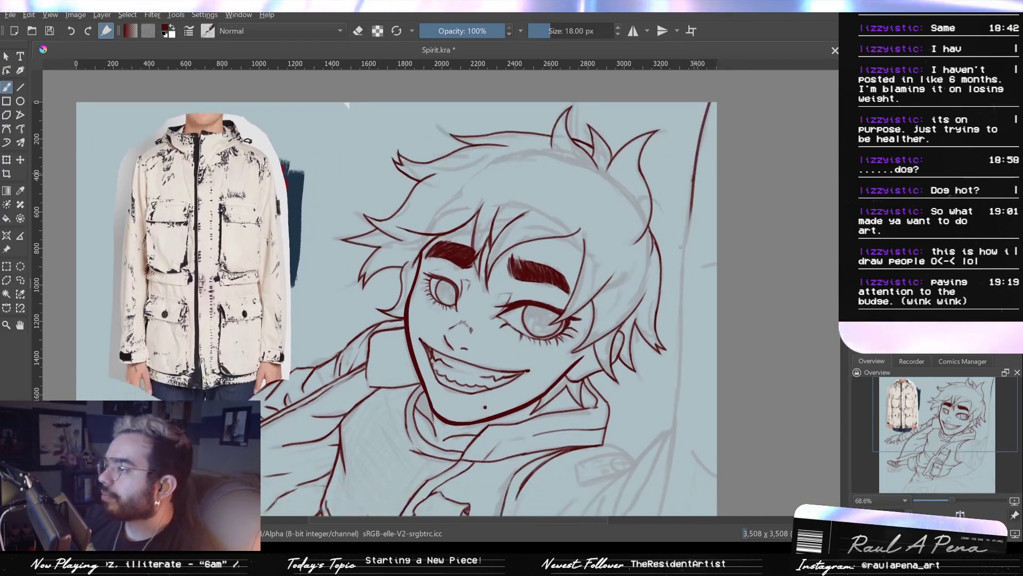
key(ctrl+z)
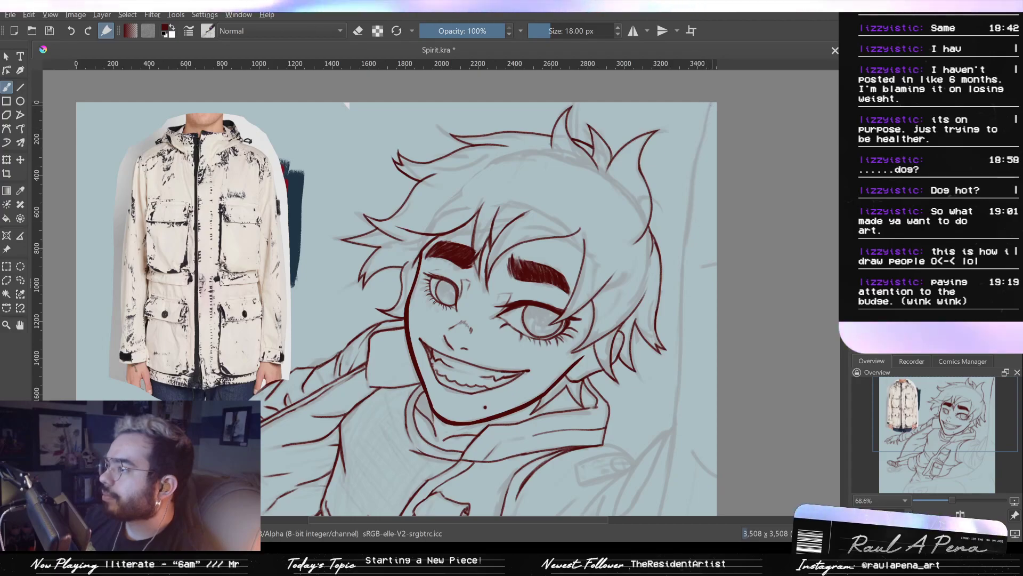
key(ctrl+z)
drag(712, 104, 689, 208)
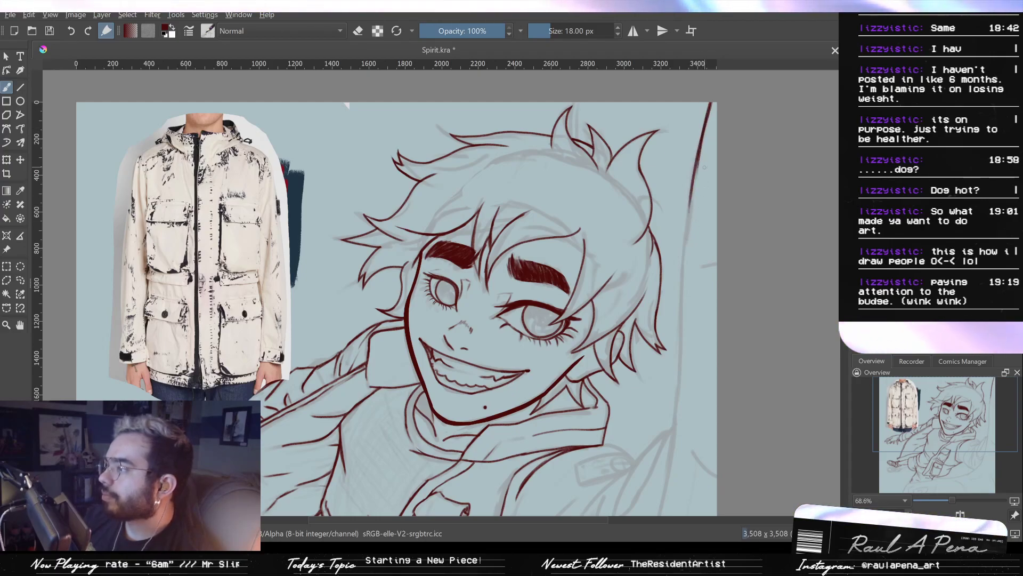
key(ctrl+z)
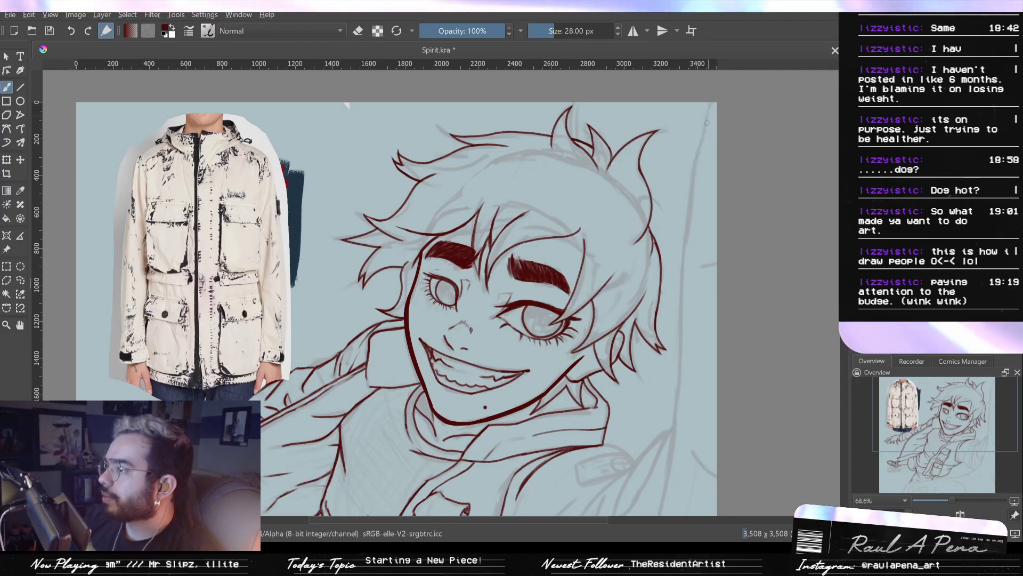
Ink the upper part of the long contour from the canvas's top right corner downward with a 28 px brush, redoing stray strokes
key(ctrl+z)
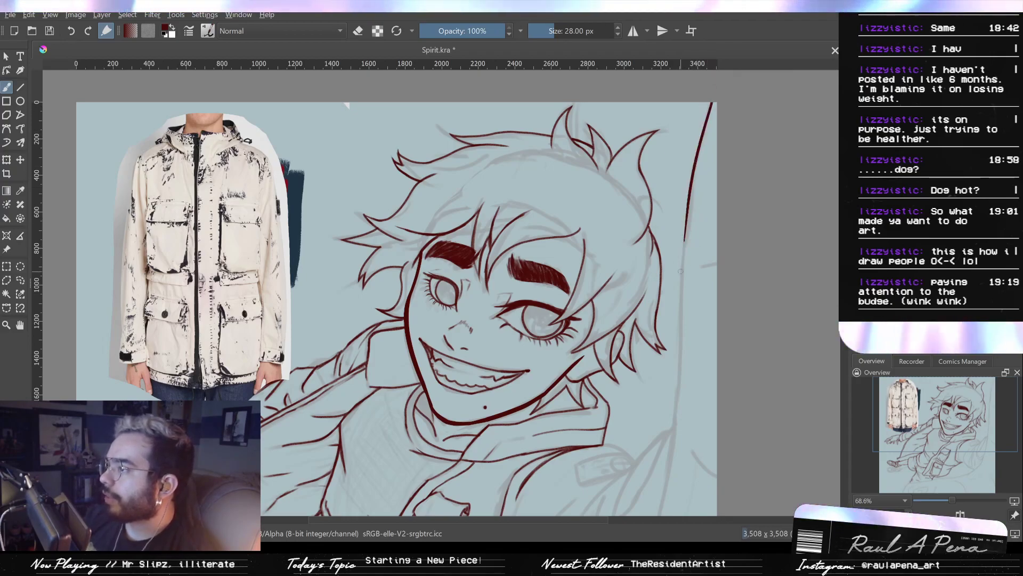
scroll(695, 255, down, 1)
key(ctrl+z)
drag(694, 126, 678, 275)
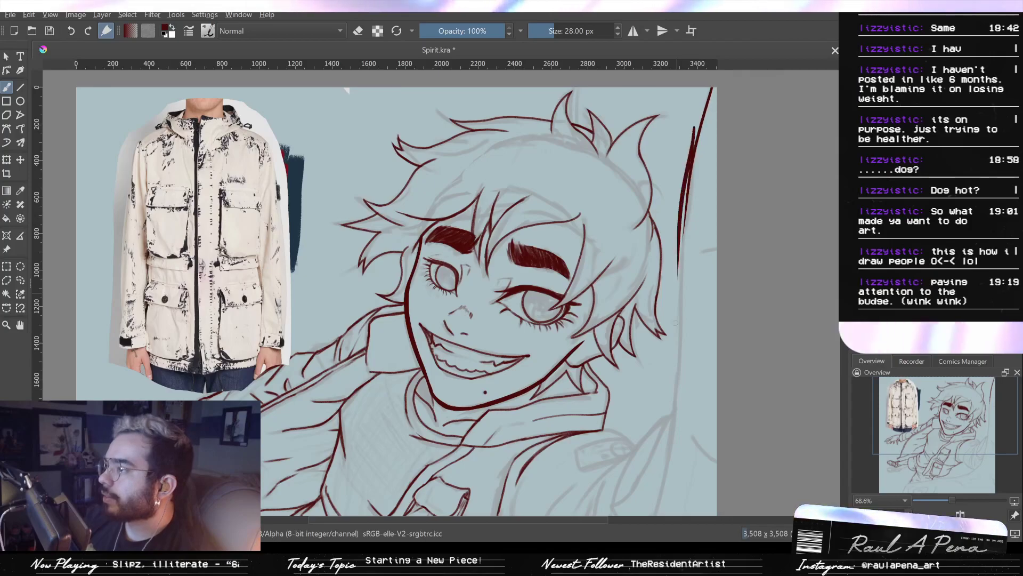
key(ctrl+z)
drag(696, 140, 683, 303)
Continue the long contour in a sweeping curve past the vest down to the canvas's bottom edge, redoing unsatisfactory strokes
mouse_move(682, 244)
mouse_down()
mouse_move(688, 186)
mouse_move(662, 445)
mouse_up()
drag(667, 349, 671, 262)
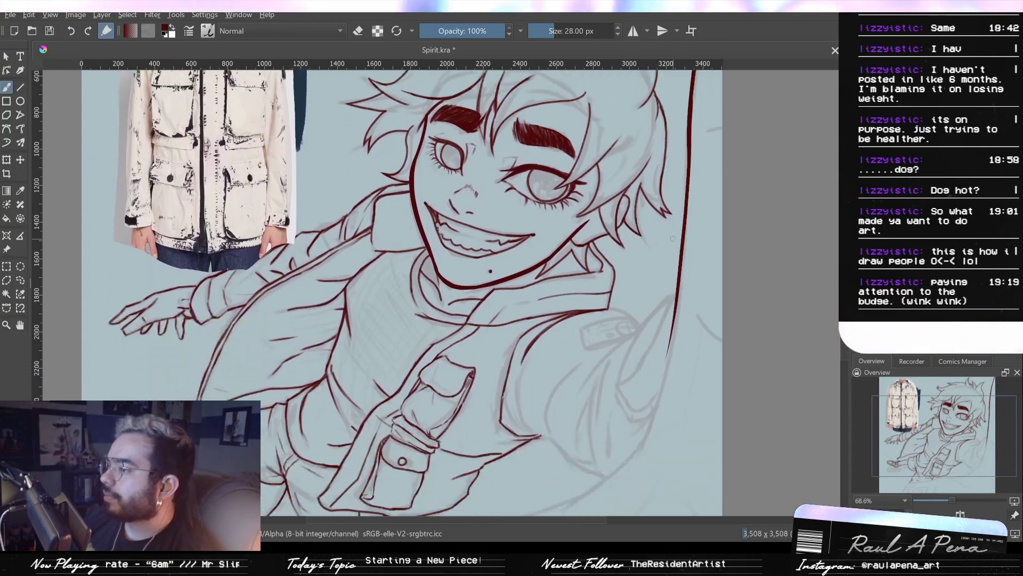
key(ctrl+z)
drag(687, 131, 689, 179)
drag(690, 179, 651, 435)
key(ctrl+z)
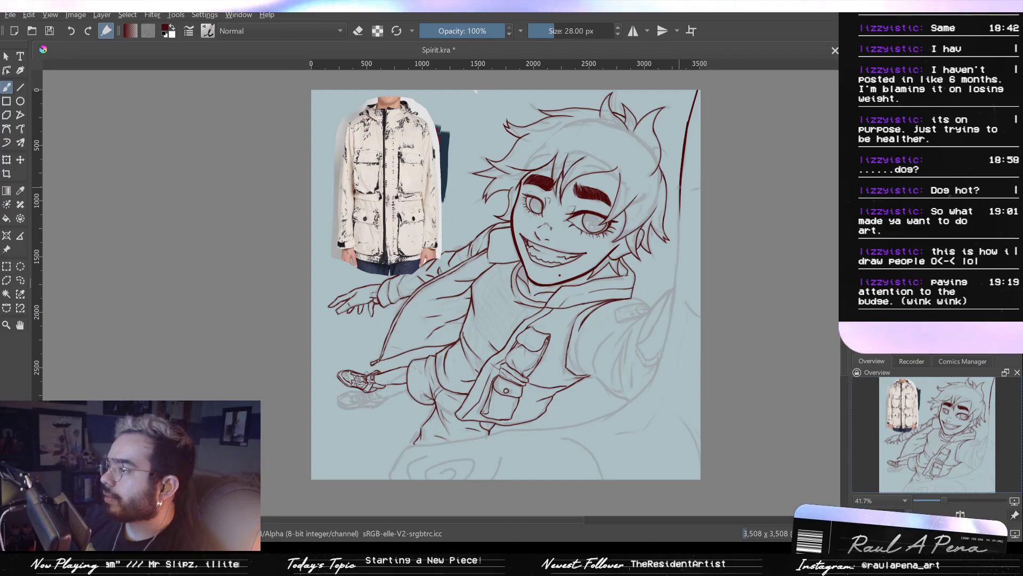
drag(680, 187, 621, 479)
Ink short curved lines at the canvas's right edge and one at the bottom edge on either side of the long contour
mouse_move(680, 306)
mouse_down()
mouse_move(690, 382)
mouse_move(671, 357)
mouse_move(696, 384)
mouse_up()
key(ctrl+z)
drag(701, 333, 721, 426)
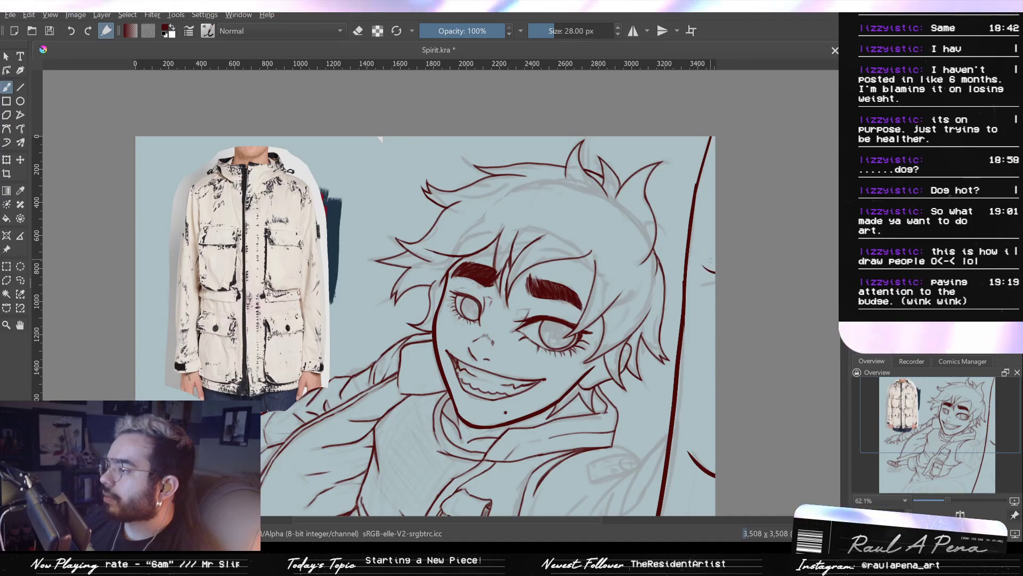
drag(710, 259, 701, 155)
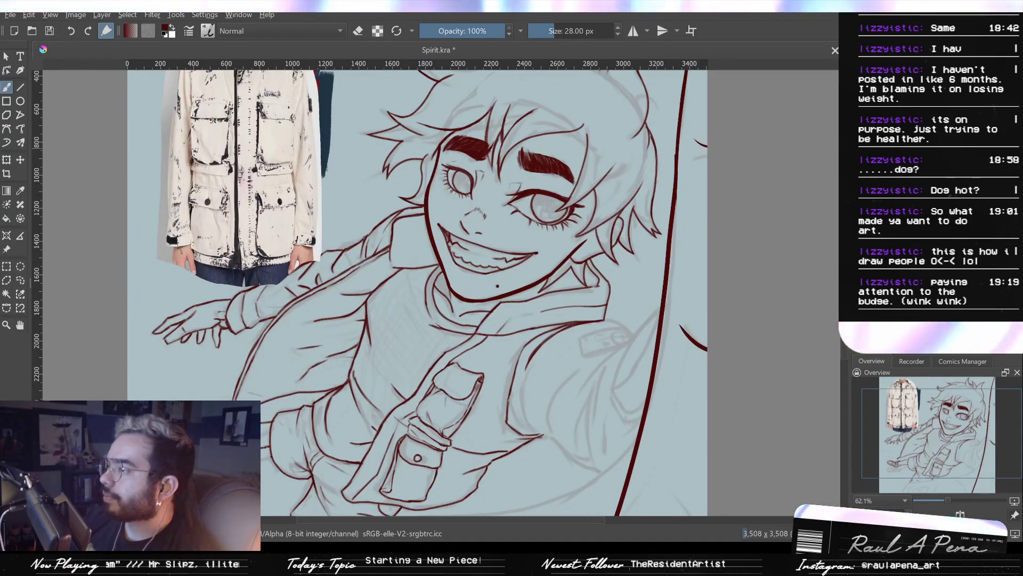
drag(725, 176, 716, 243)
drag(716, 291, 705, 229)
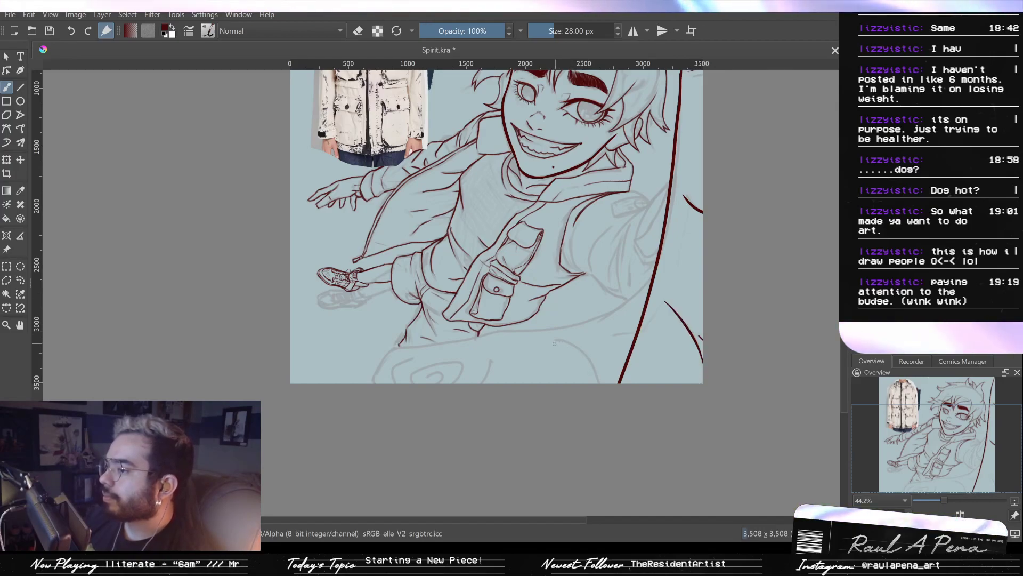
drag(600, 385, 569, 339)
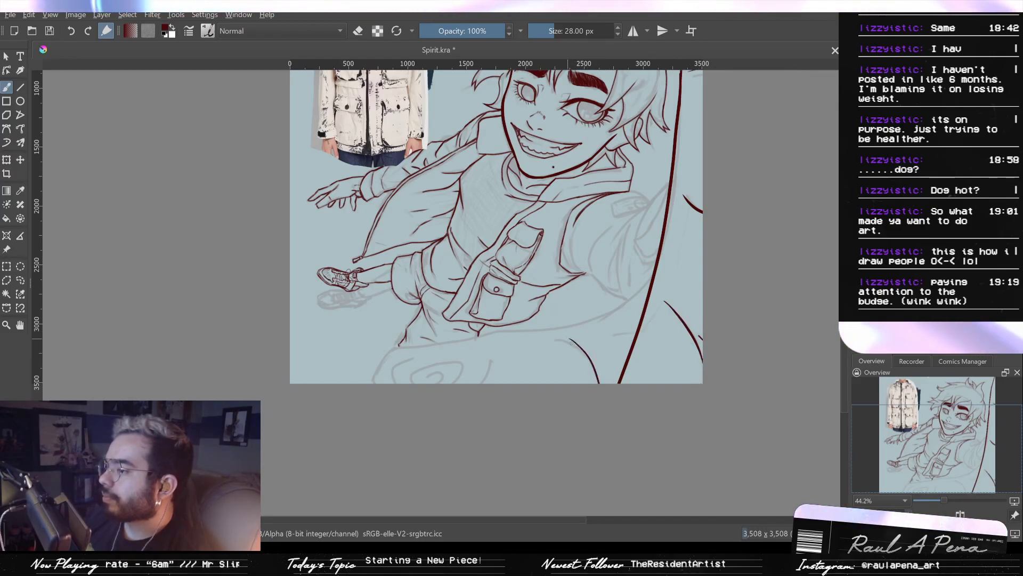
Ink a tapering curve branching from the long contour down toward the lower left below the vest, redoing it until it fits
key(e)
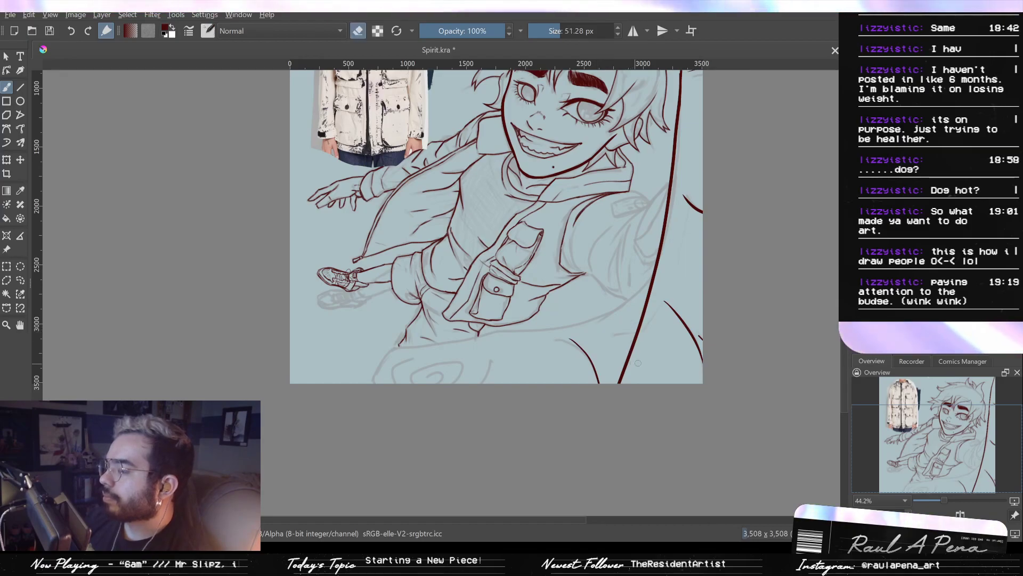
key(e)
drag(597, 331, 657, 268)
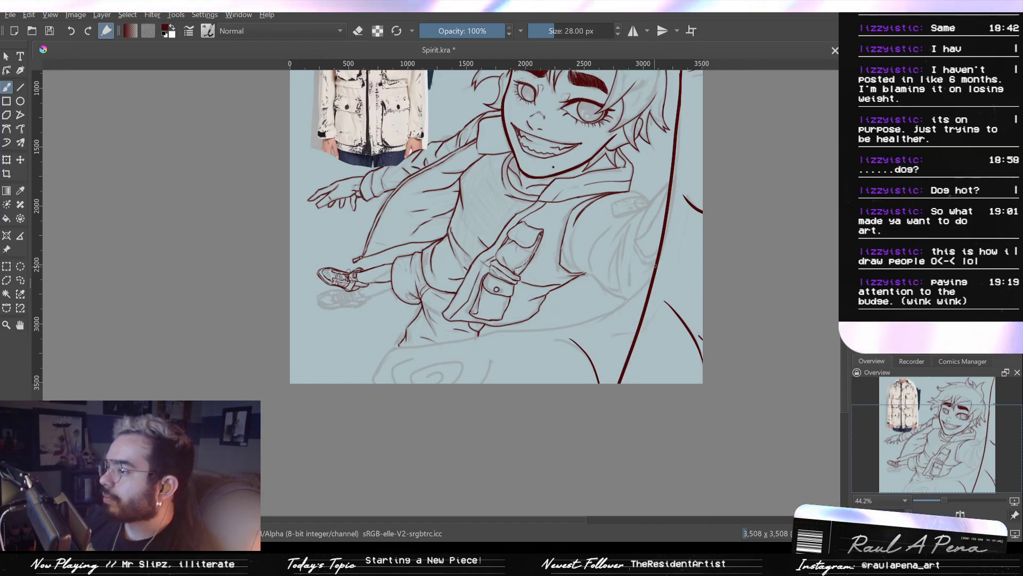
drag(657, 263, 599, 320)
key(ctrl+z)
drag(655, 268, 595, 330)
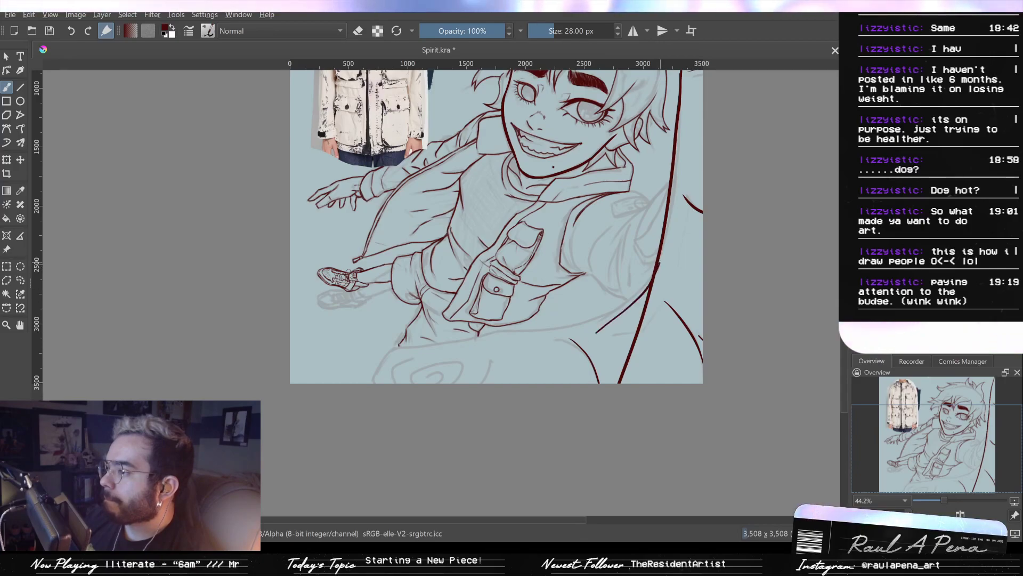
key(ctrl+z)
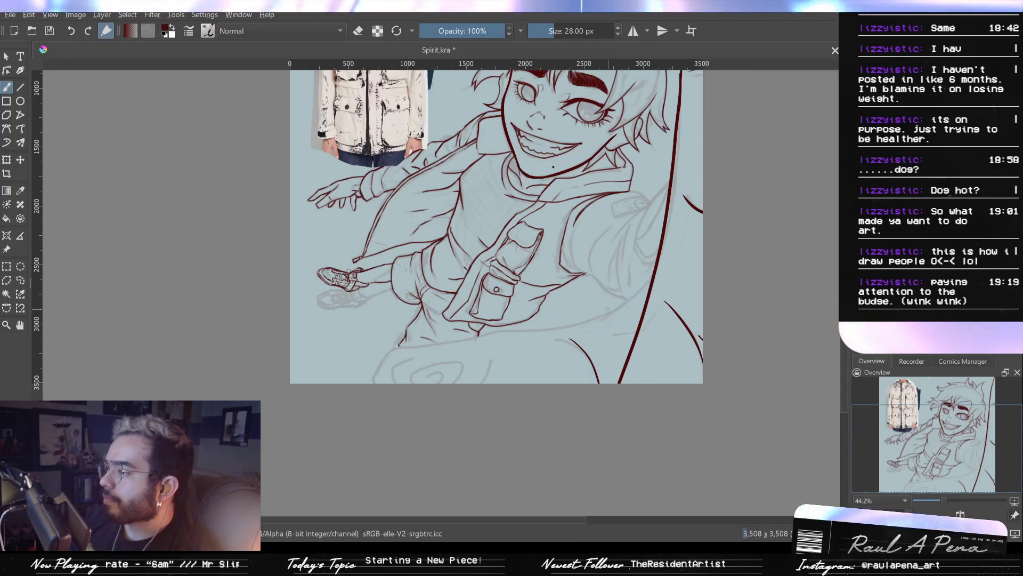
drag(670, 247, 581, 330)
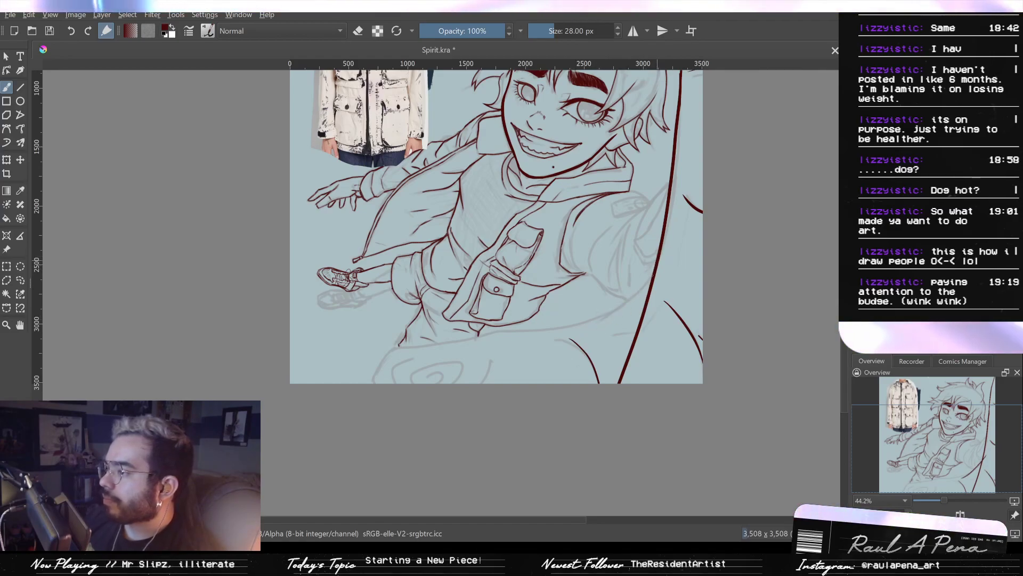
mouse_move(656, 268)
mouse_down()
mouse_move(586, 331)
mouse_move(603, 306)
mouse_move(656, 284)
mouse_up()
drag(545, 320, 558, 306)
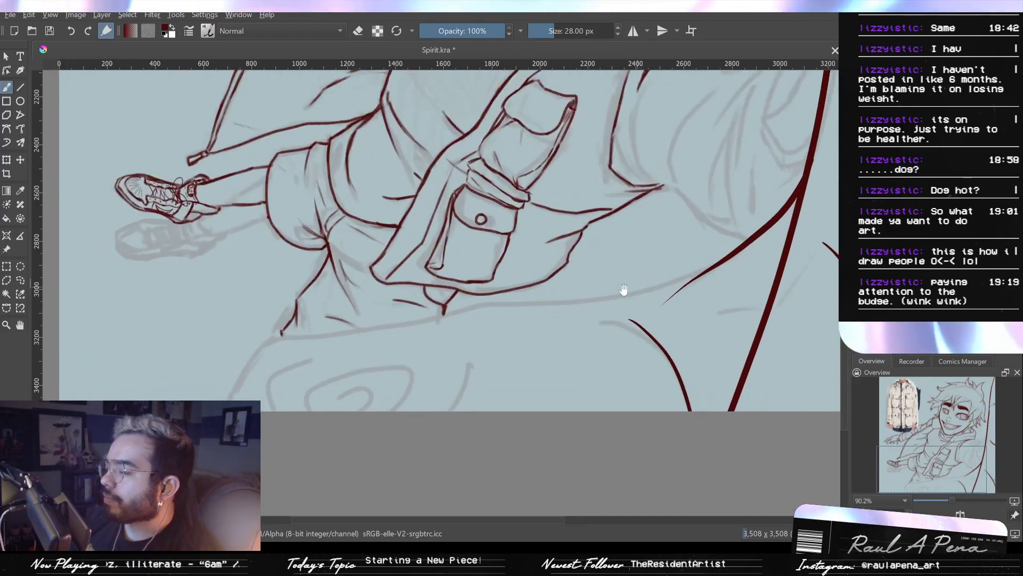
Ink a thick curve branching from the long contour leftward beneath the vest with the 28 px brush, undoing unsatisfactory strokes
drag(628, 290, 674, 298)
mouse_move(528, 314)
mouse_down()
mouse_move(749, 277)
mouse_move(493, 328)
mouse_move(769, 265)
mouse_move(642, 307)
mouse_move(496, 316)
mouse_up()
key(ctrl+z)
key(ctrl+z)
key(ctrl+z)
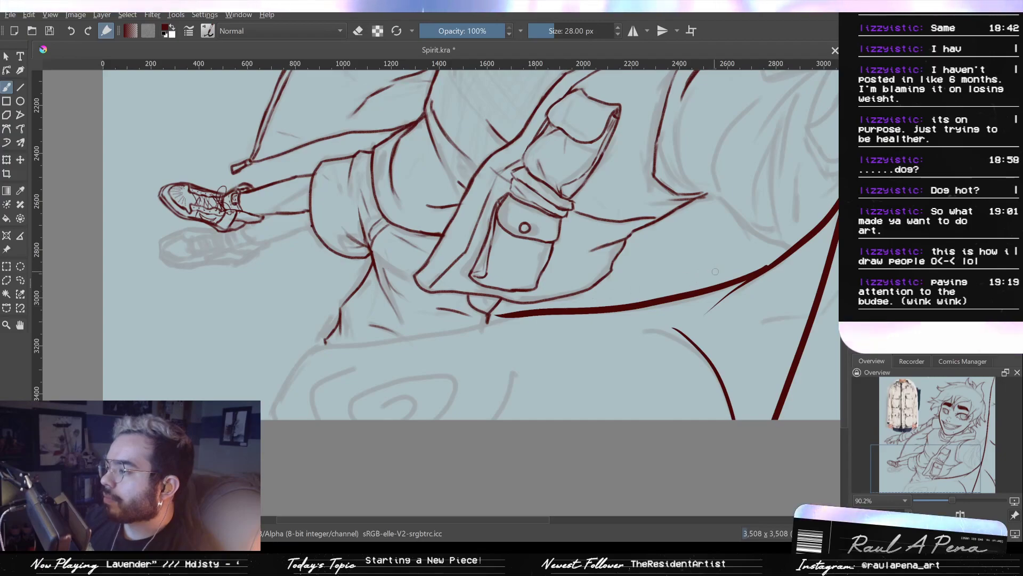
key(e)
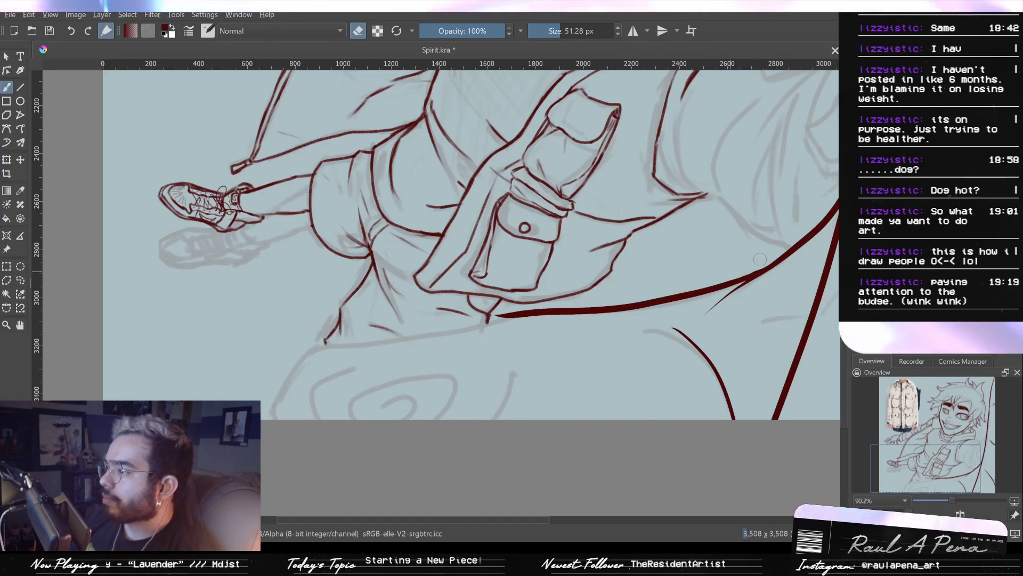
key(slash)
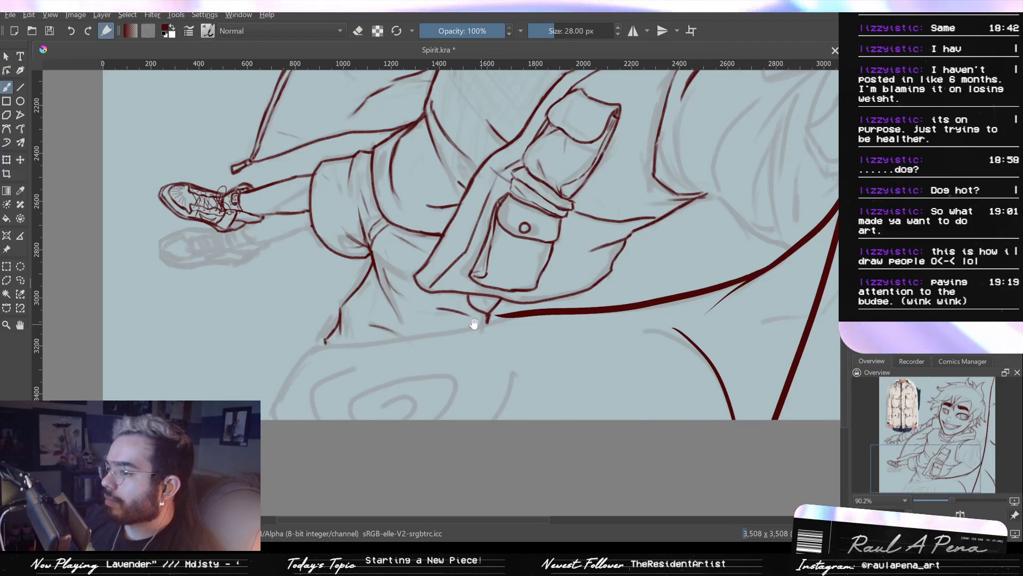
Extend the thick curve left below the trousers and bend it down to the canvas's bottom edge, redoing misplaced strokes
drag(476, 321, 563, 300)
drag(368, 344, 612, 296)
key(ctrl+z)
mouse_move(400, 323)
mouse_down()
mouse_move(625, 288)
mouse_move(408, 322)
mouse_up()
key(ctrl+z)
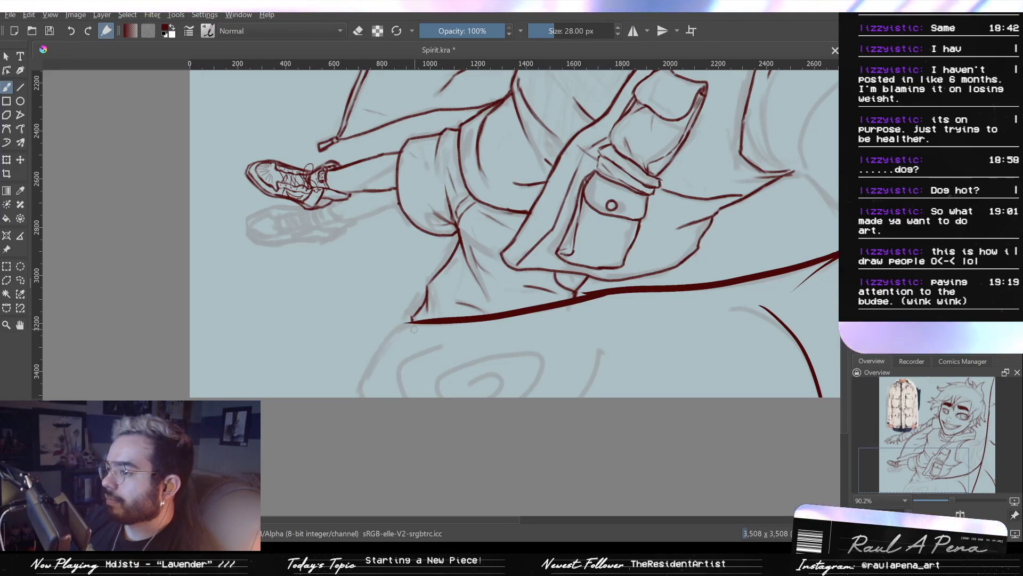
drag(357, 367, 364, 396)
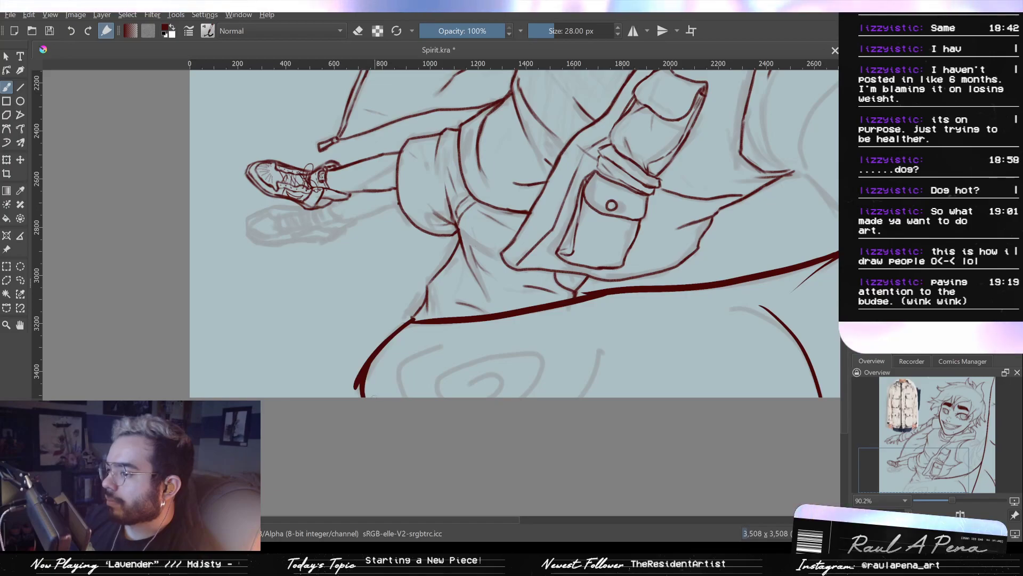
scroll(414, 321, up, 3)
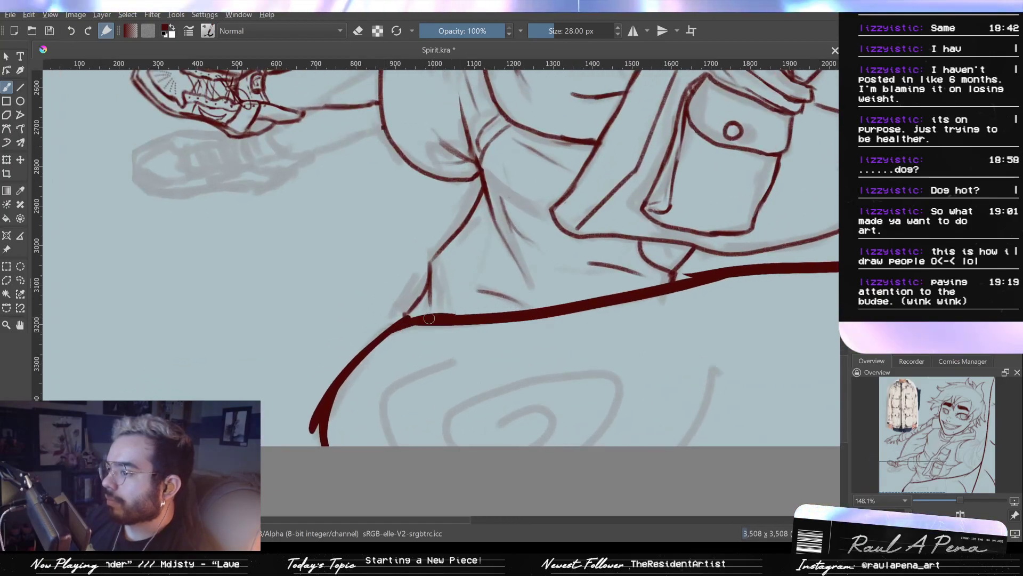
Clean up the bend below the trouser leg, trimming the trouser line above it and erasing the stray spur near the bottom edge
key(ctrl+z)
drag(385, 324, 422, 323)
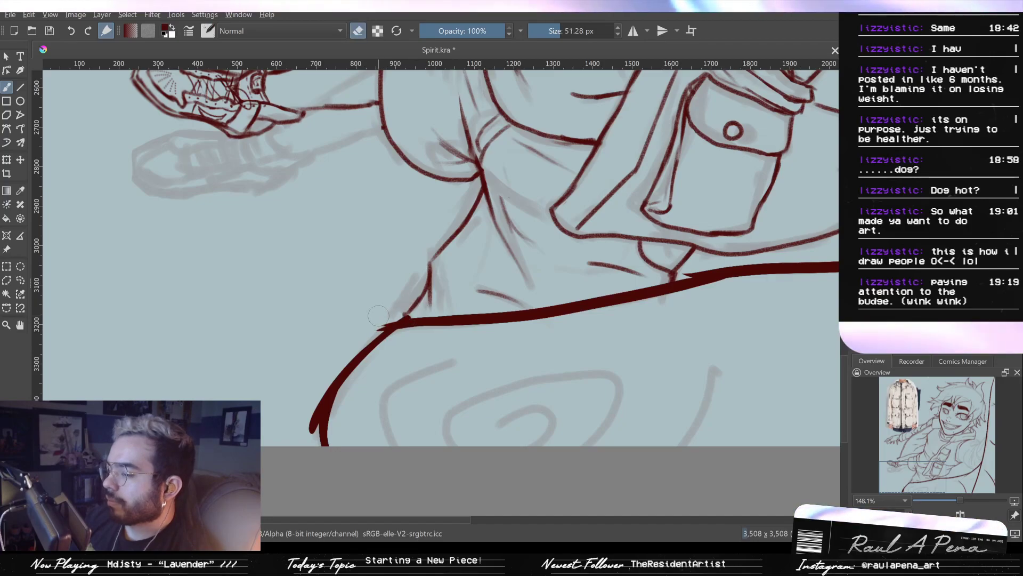
mouse_move(390, 315)
mouse_down()
mouse_move(375, 315)
mouse_move(443, 260)
mouse_move(453, 238)
mouse_up()
mouse_move(423, 304)
mouse_down()
mouse_move(384, 323)
mouse_move(390, 353)
mouse_up()
mouse_move(411, 315)
mouse_down()
mouse_move(379, 319)
mouse_move(433, 264)
mouse_up()
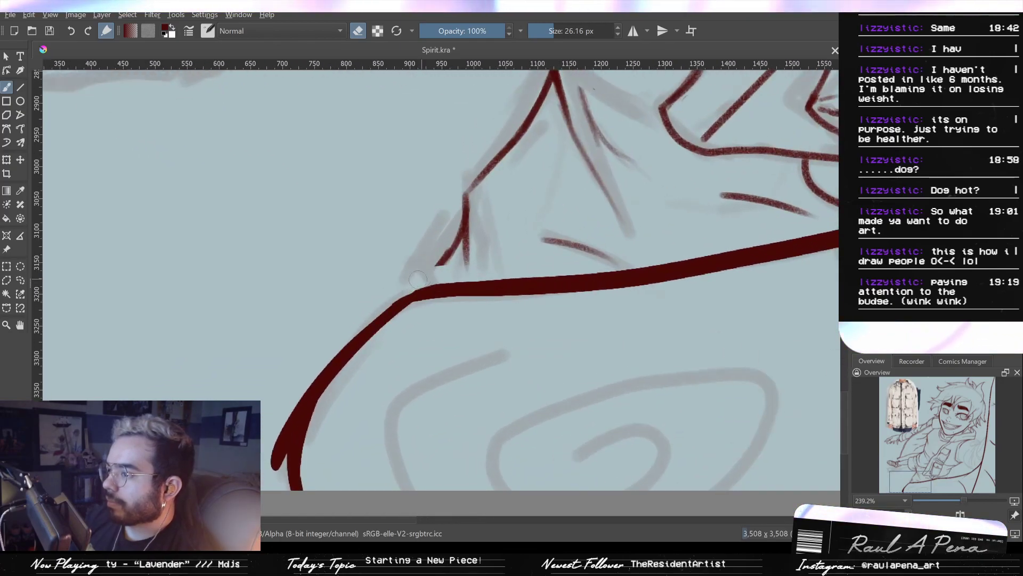
drag(291, 397, 275, 470)
key(ctrl+z)
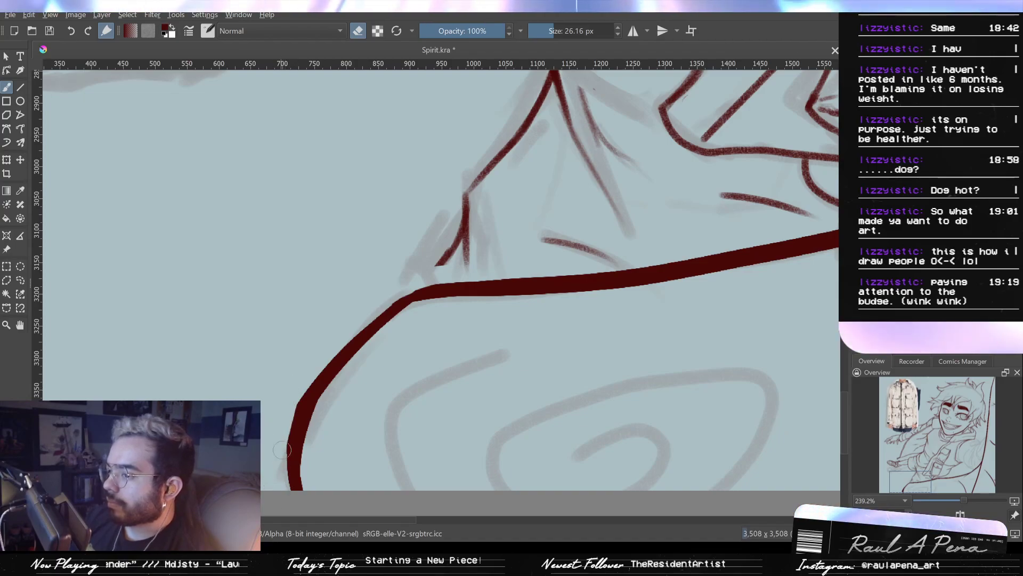
drag(302, 407, 319, 427)
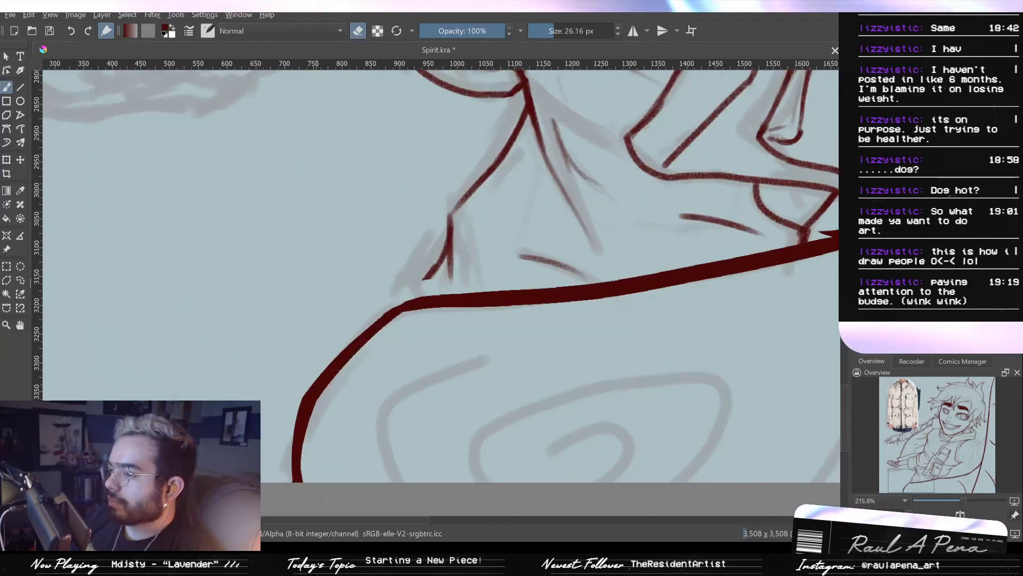
Smooth the joint in the thick curve below the vest's pocket with a small eraser of about 11 px
drag(632, 357, 405, 391)
mouse_move(565, 322)
mouse_down()
mouse_move(459, 383)
mouse_move(512, 280)
mouse_move(588, 265)
mouse_move(493, 291)
mouse_up()
key(ctrl+z)
ctrl+drag(503, 291, 546, 274)
mouse_move(469, 256)
ctrl+mouse_down()
mouse_move(489, 271)
mouse_move(492, 256)
ctrl+mouse_up()
drag(504, 280, 538, 337)
drag(467, 290, 525, 276)
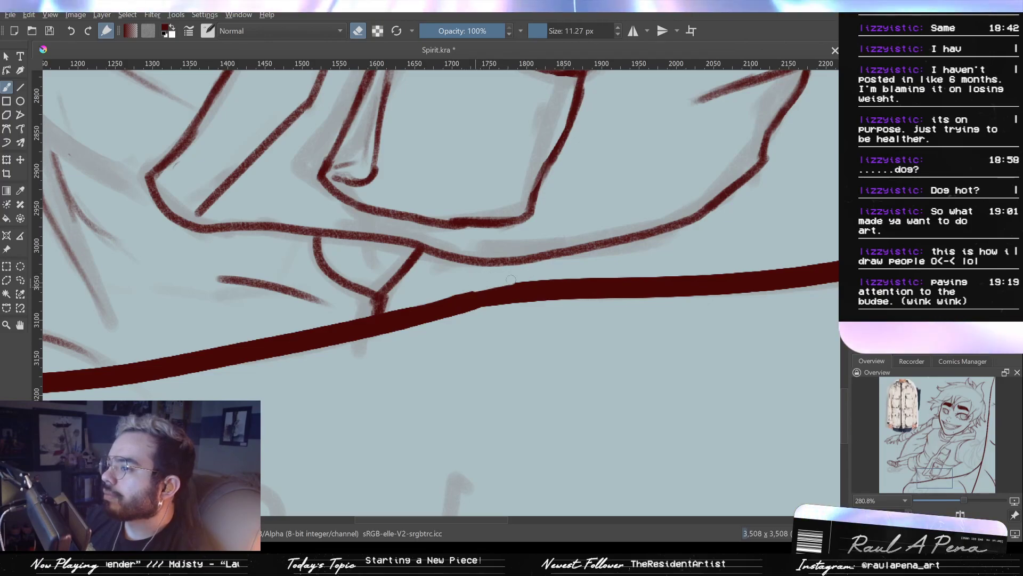
drag(605, 274, 613, 339)
drag(617, 340, 336, 373)
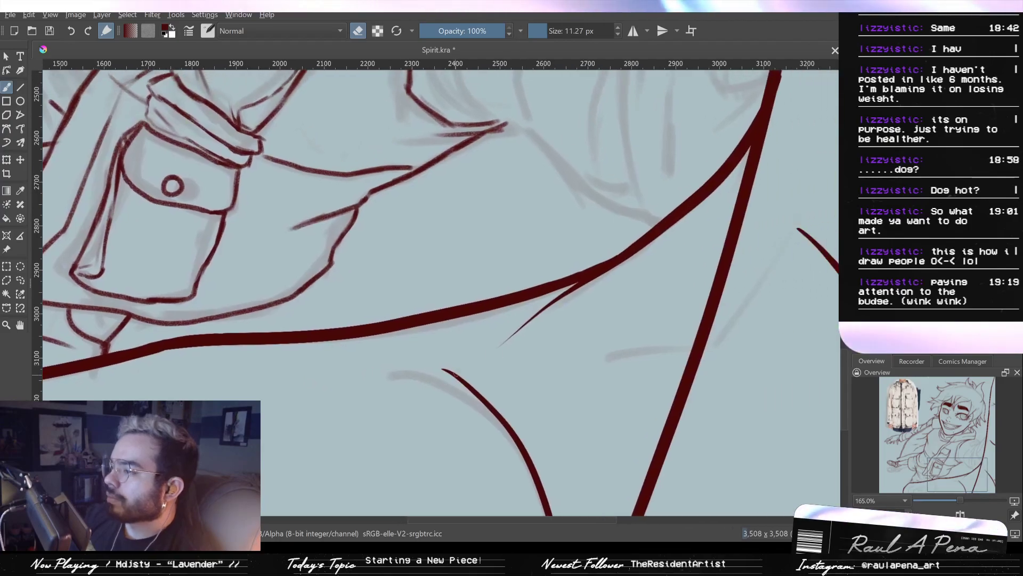
Erase the junction where the straight line descends from the thick curve, using an eraser of about 57 px
drag(498, 349, 667, 251)
drag(729, 222, 648, 362)
drag(681, 318, 633, 325)
mouse_move(692, 183)
mouse_down()
mouse_move(706, 183)
mouse_move(711, 159)
mouse_move(665, 237)
mouse_up()
key(ctrl+z)
drag(650, 231, 638, 276)
key(ctrl+z)
drag(652, 229, 638, 276)
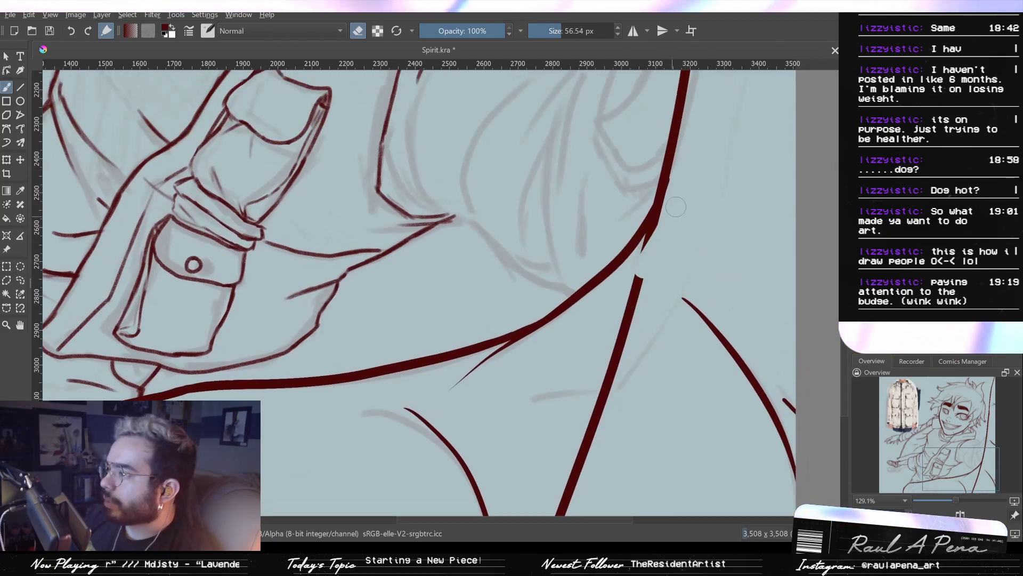
drag(664, 214, 638, 256)
key(ctrl+z)
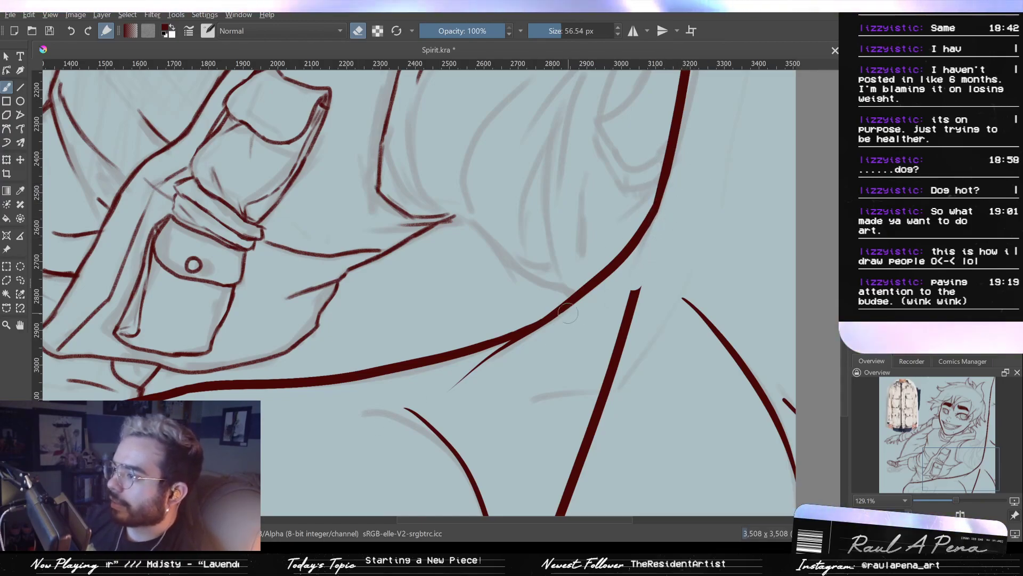
Erase the rest of the detached straight line down to the canvas's bottom edge, enlarging the eraser to about 98 px
drag(663, 216, 524, 376)
key(ctrl+z)
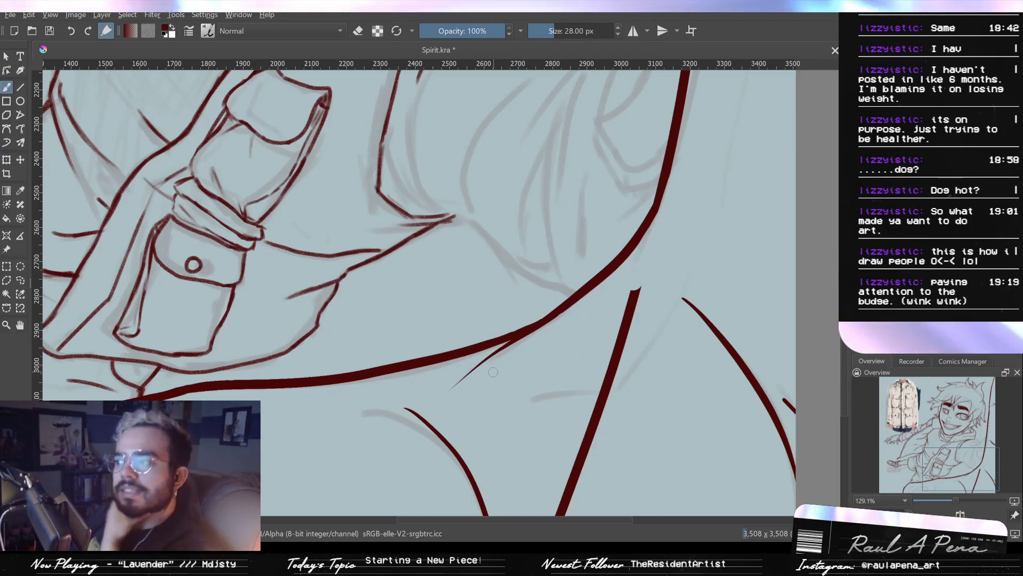
key(slash)
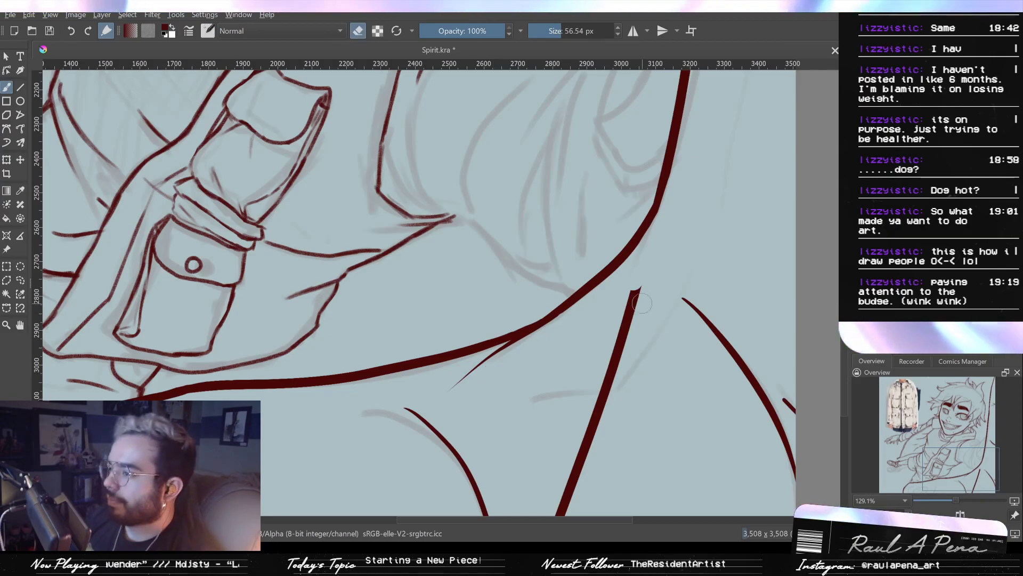
drag(637, 288, 612, 365)
mouse_move(593, 413)
mouse_down()
mouse_move(606, 366)
mouse_move(613, 392)
mouse_up()
drag(625, 344, 635, 344)
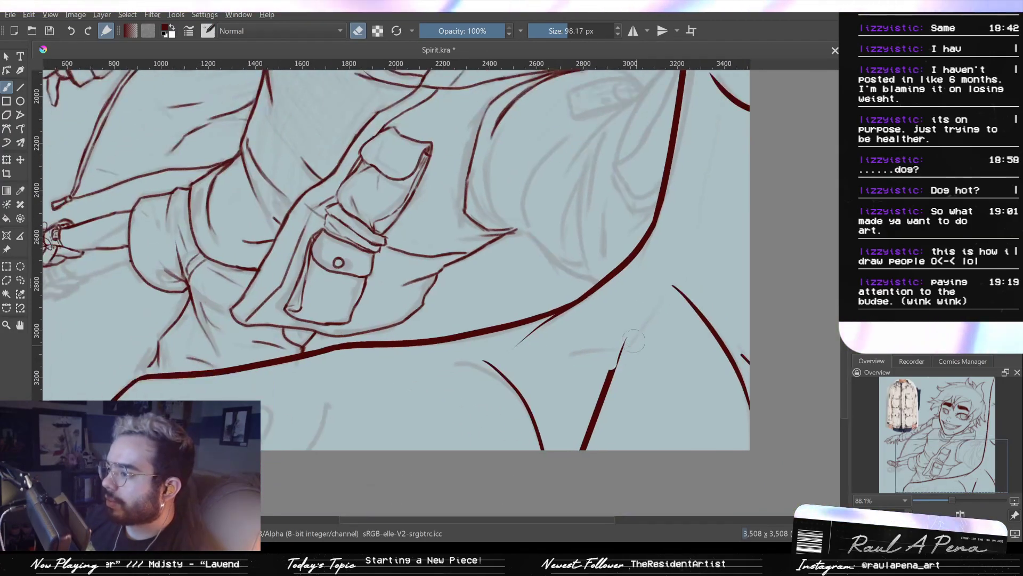
drag(594, 451, 580, 440)
mouse_move(606, 377)
mouse_down()
mouse_move(601, 454)
mouse_move(618, 323)
mouse_move(648, 286)
mouse_up()
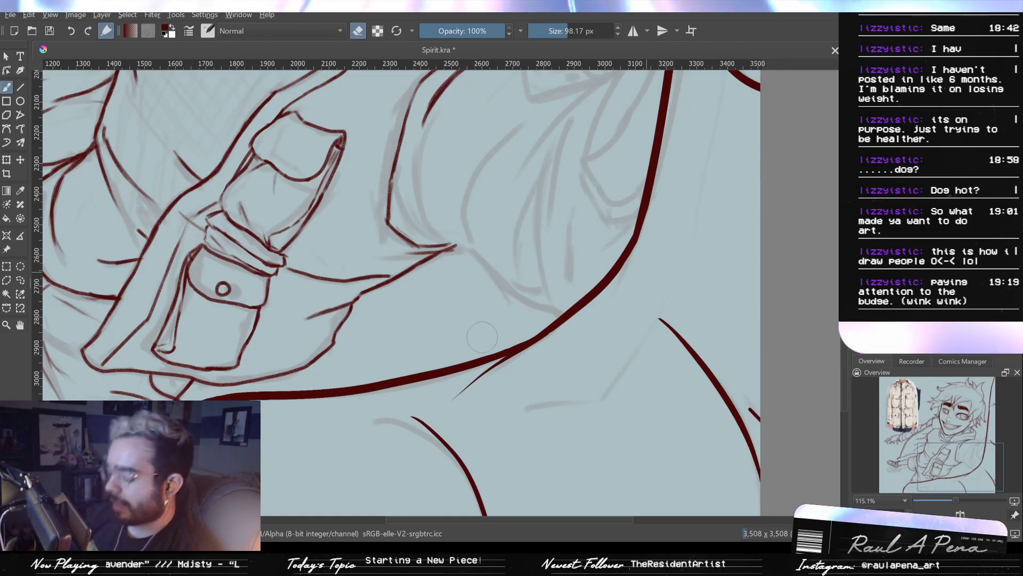
Erase the thin tapering stroke that branches off the underside of the thick curve
key(e)
scroll(480, 384, up, 2)
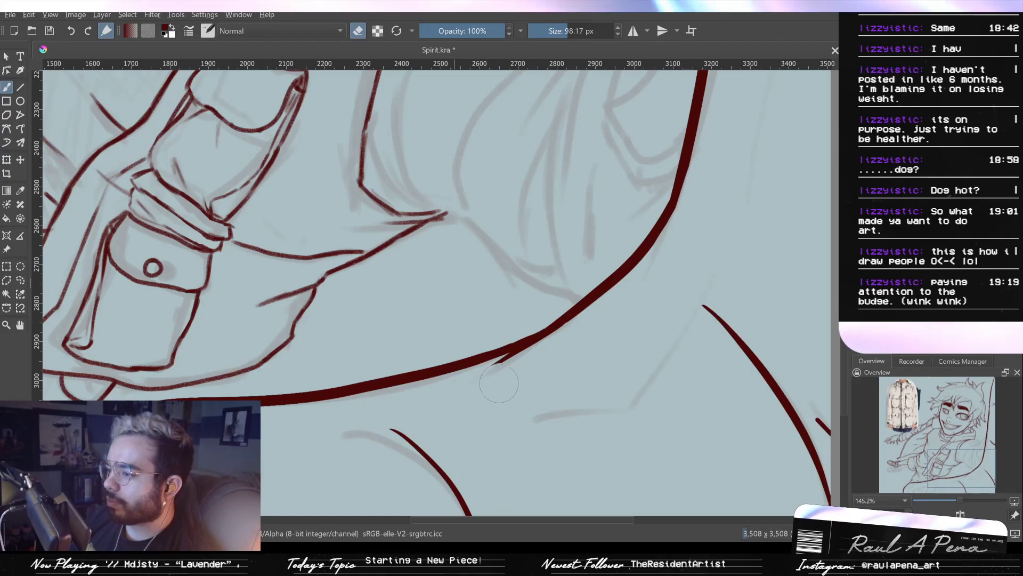
scroll(506, 381, up, 1)
drag(522, 373, 510, 374)
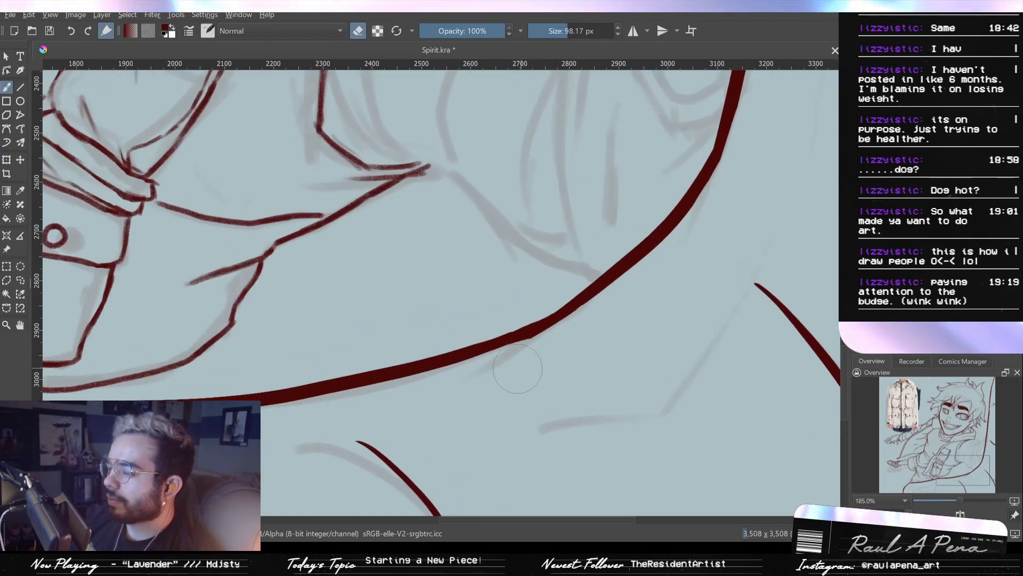
Ink an angular pair of tapering lines below the thick curve, one nearly horizontal and one rising steeply, and clean their corner
key(slash)
mouse_move(489, 434)
mouse_down()
mouse_move(671, 419)
mouse_move(722, 292)
mouse_up()
key(ctrl+z)
key(ctrl+z)
drag(663, 421, 690, 377)
drag(712, 342, 741, 278)
key(ctrl+z)
drag(751, 196, 697, 359)
key(ctrl+z)
mouse_move(738, 233)
mouse_down()
mouse_move(632, 459)
mouse_move(656, 453)
mouse_up()
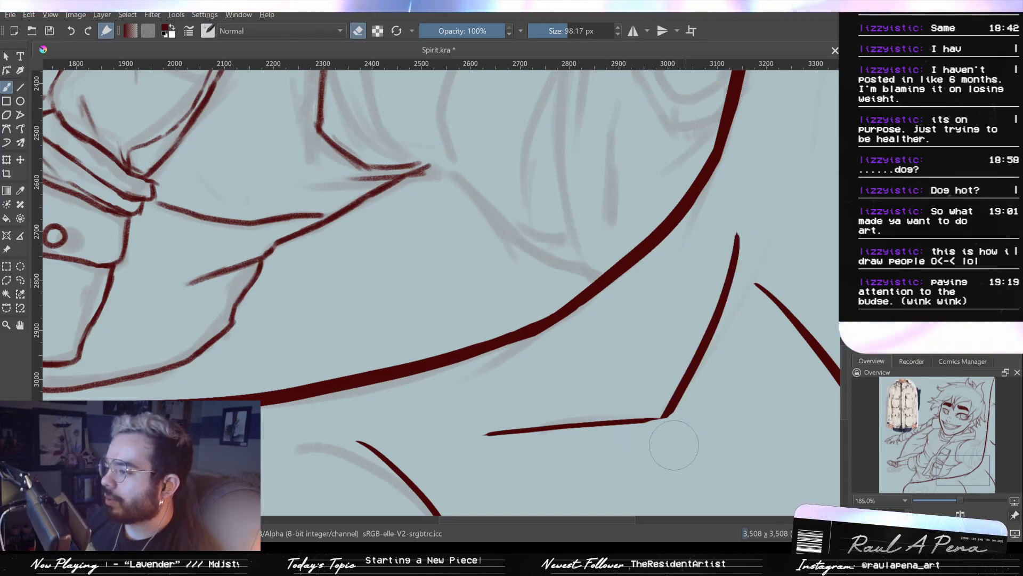
key(ctrl+z)
key(ctrl+z)
drag(666, 463, 656, 465)
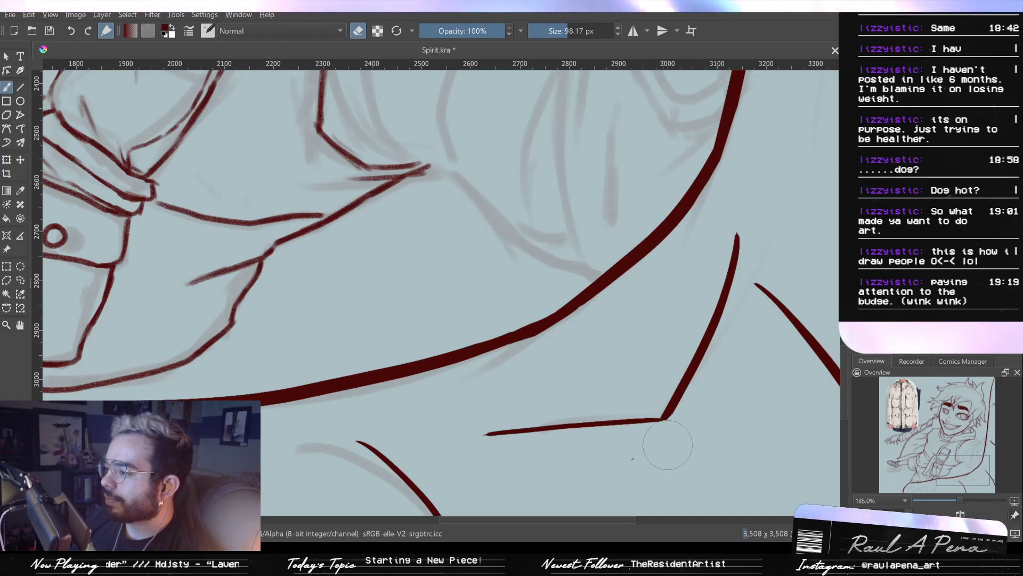
Remove and redraw the curved lines running off the canvas's lower right edge with the 28 px brush
drag(546, 475, 553, 557)
drag(658, 468, 643, 416)
mouse_move(574, 377)
mouse_down()
mouse_move(647, 501)
mouse_move(620, 417)
mouse_up()
key(ctrl+z)
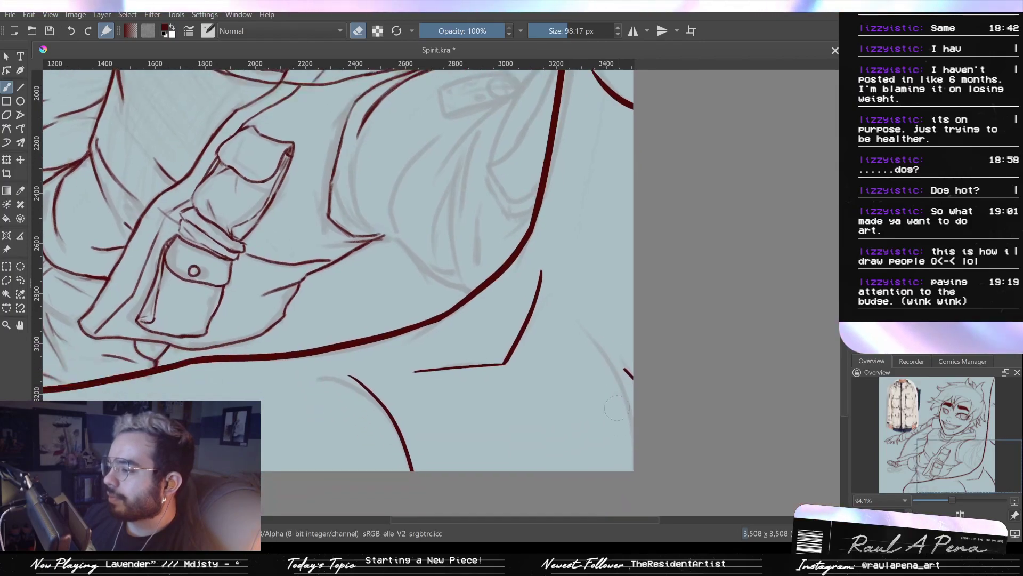
key(ctrl+z)
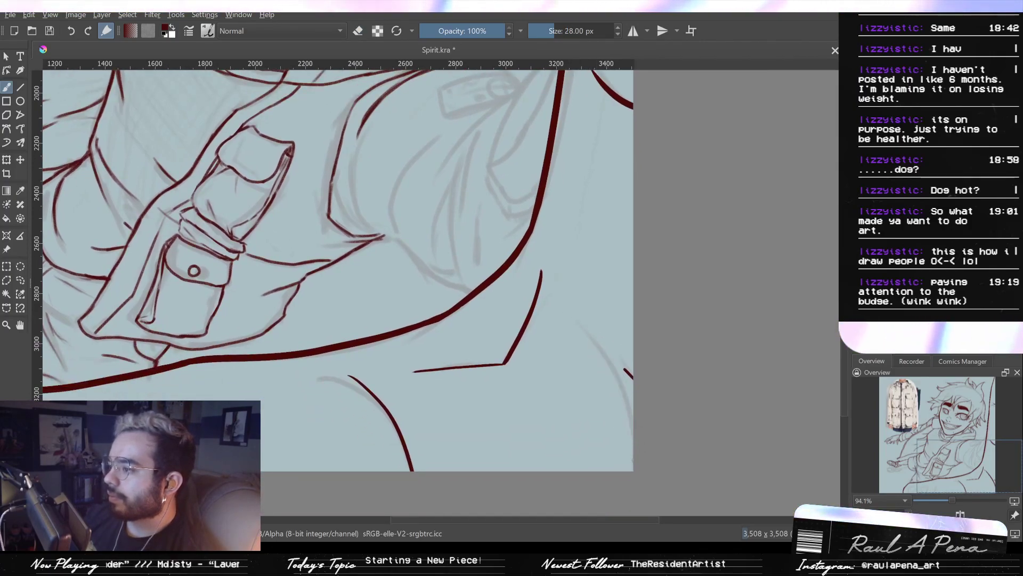
key(ctrl+z)
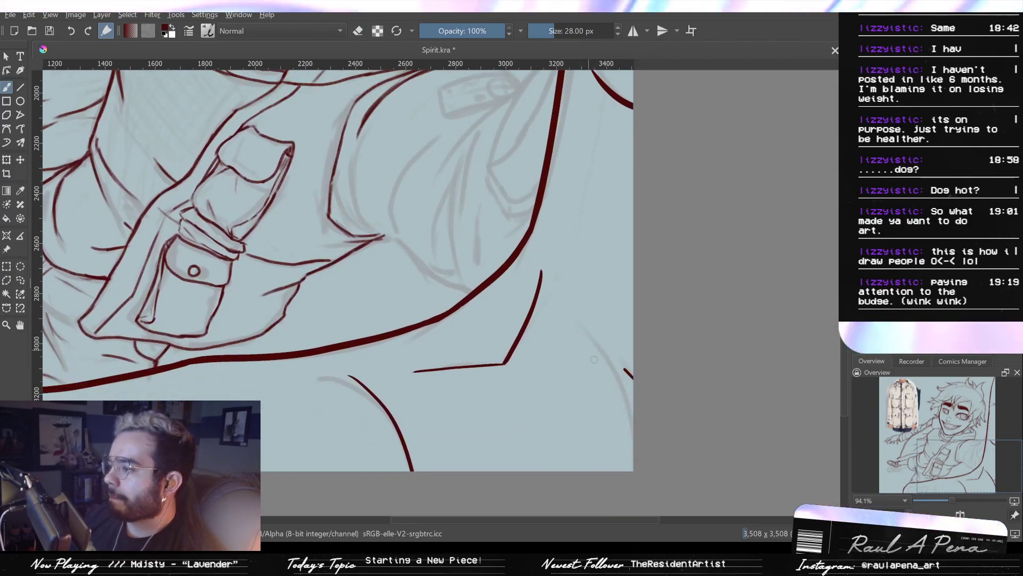
drag(577, 321, 633, 432)
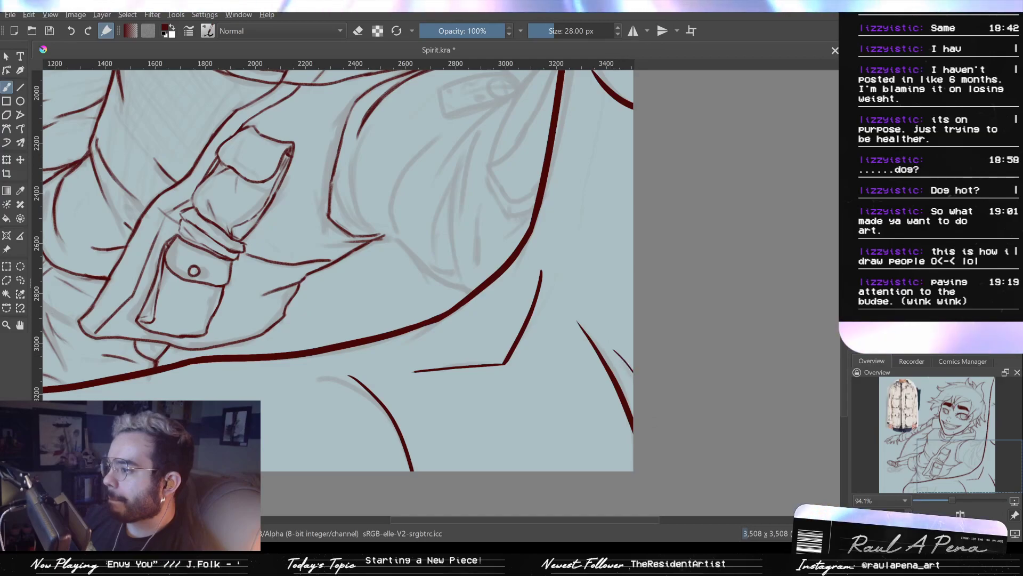
scroll(622, 338, down, 6)
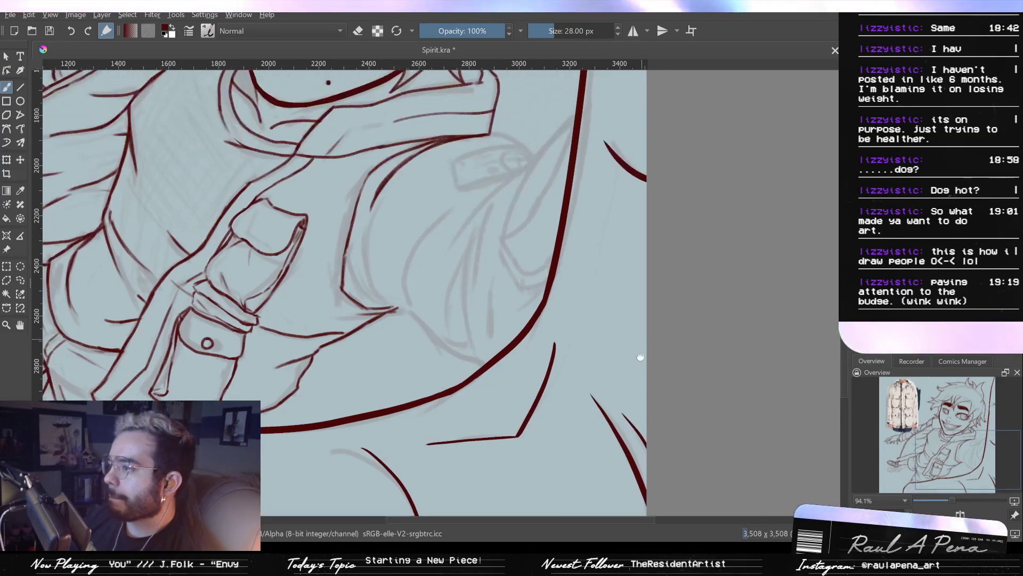
scroll(634, 402, up, 4)
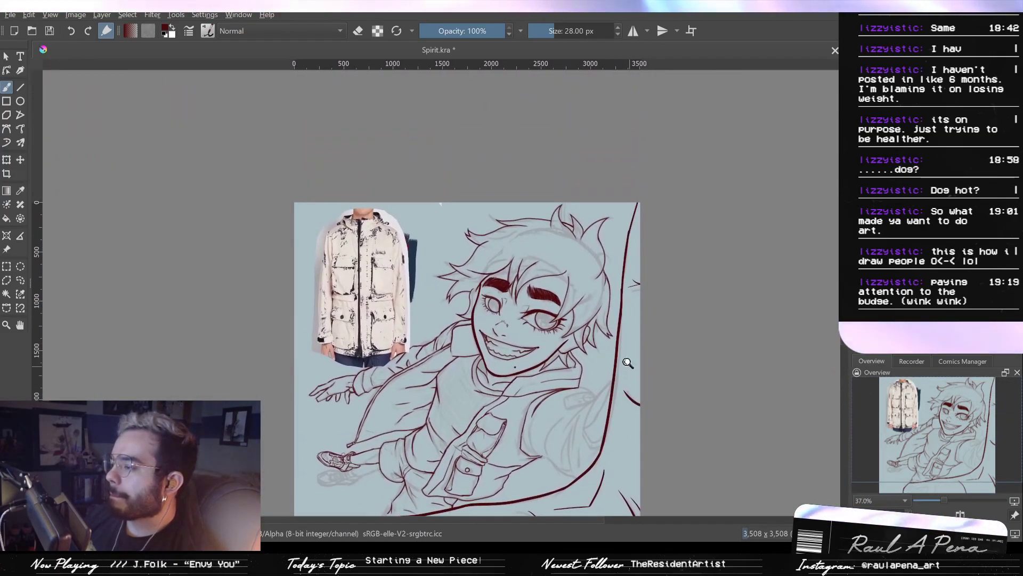
Even out the long contour beside the hair, filling the uneven joint and erasing the bump with an eraser of about 56 px
key(e)
scroll(612, 388, up, 6)
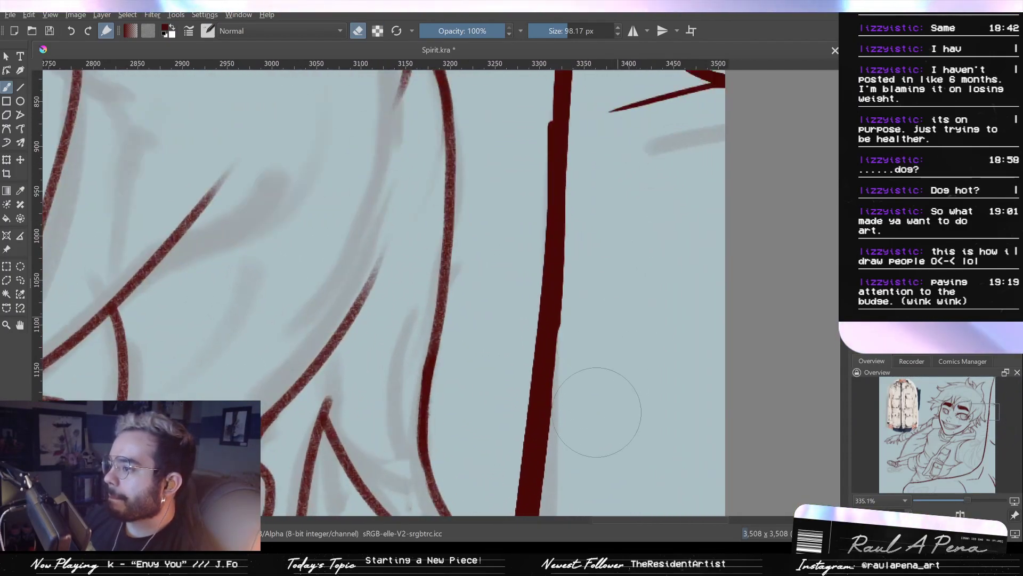
key(e)
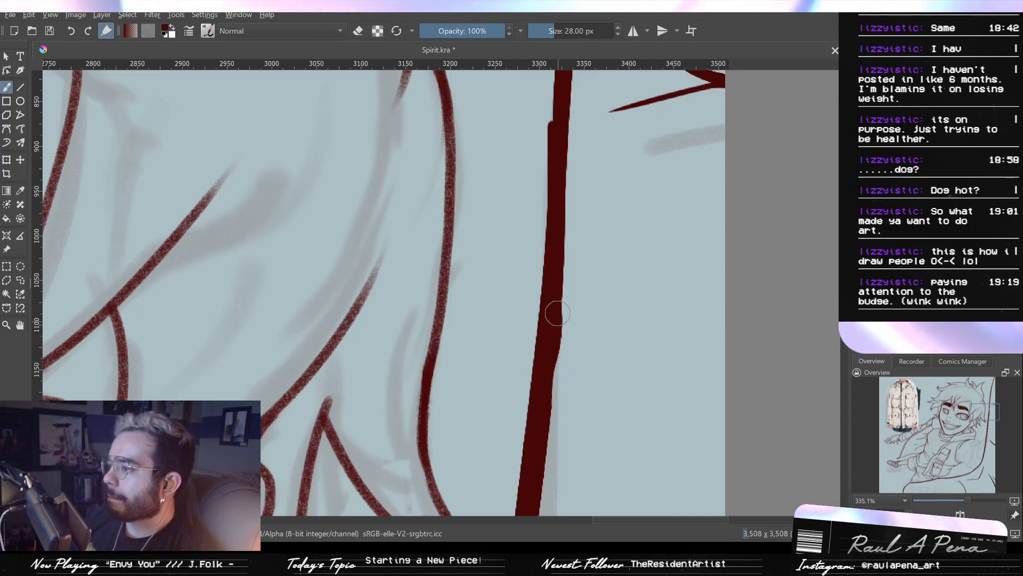
drag(556, 303, 546, 401)
scroll(546, 401, down, 2)
key(e)
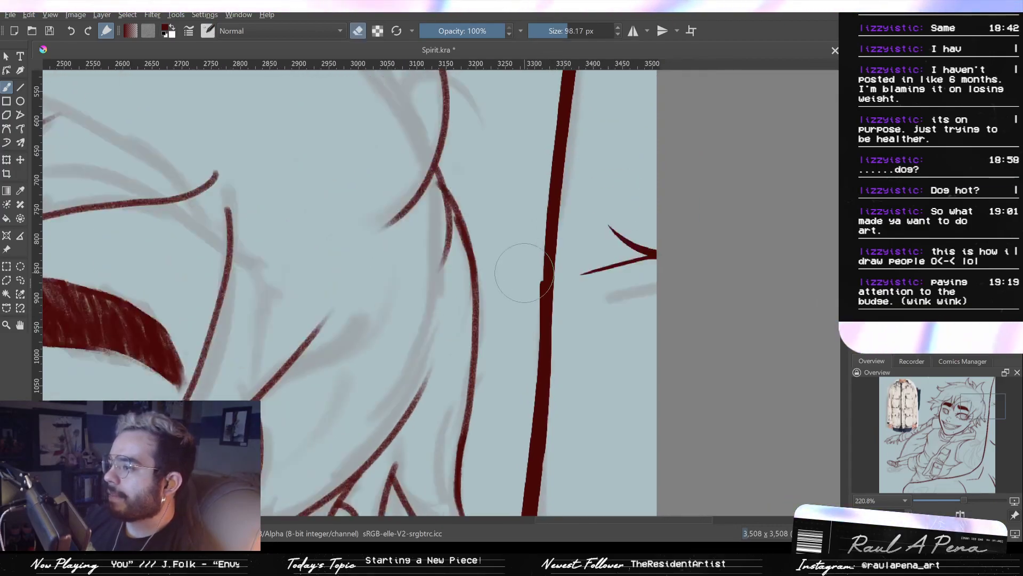
drag(519, 273, 501, 273)
drag(519, 309, 526, 291)
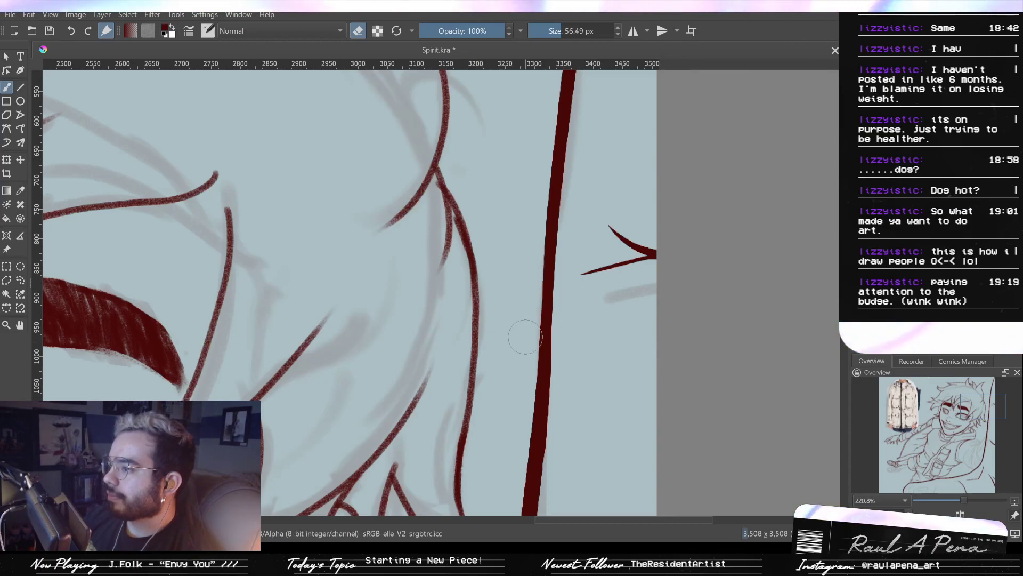
drag(529, 291, 520, 443)
Re-ink the upper part of the long contour to the canvas's top edge with the 28 px brush, redoing it until smooth
scroll(522, 334, down, 2)
key(e)
drag(512, 392, 526, 152)
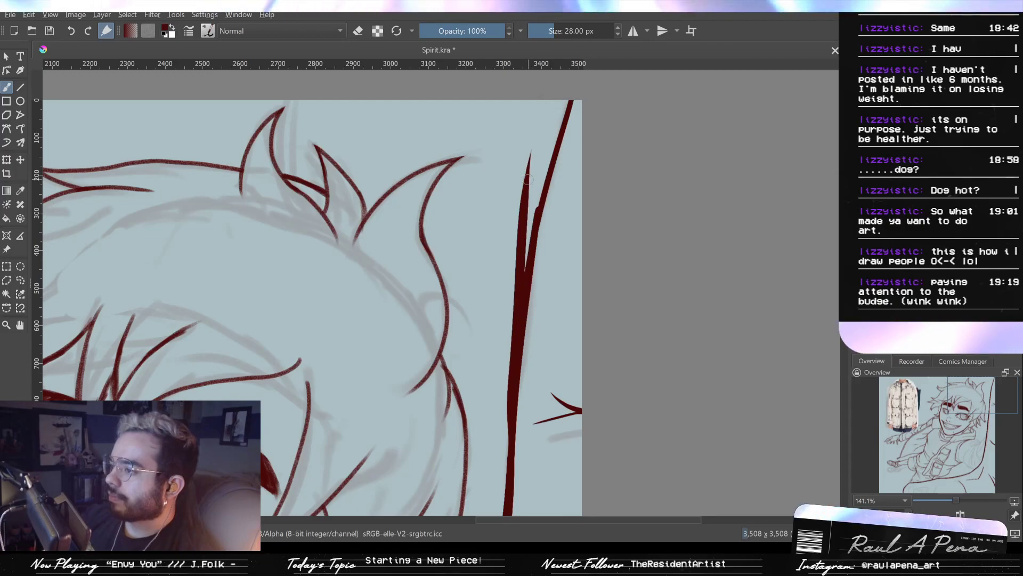
key(ctrl+z)
drag(511, 433, 567, 103)
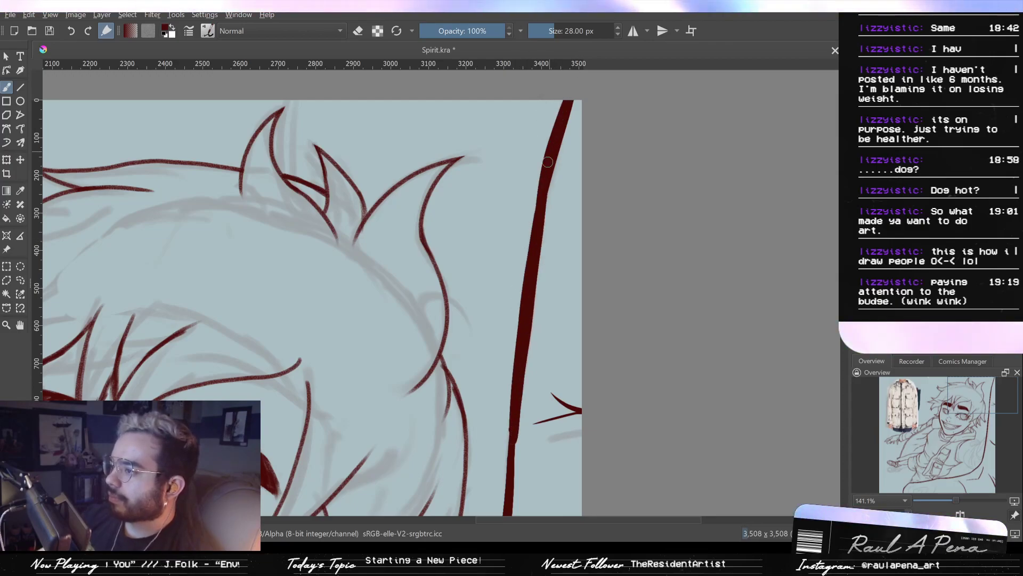
key(ctrl+z)
drag(513, 414, 568, 101)
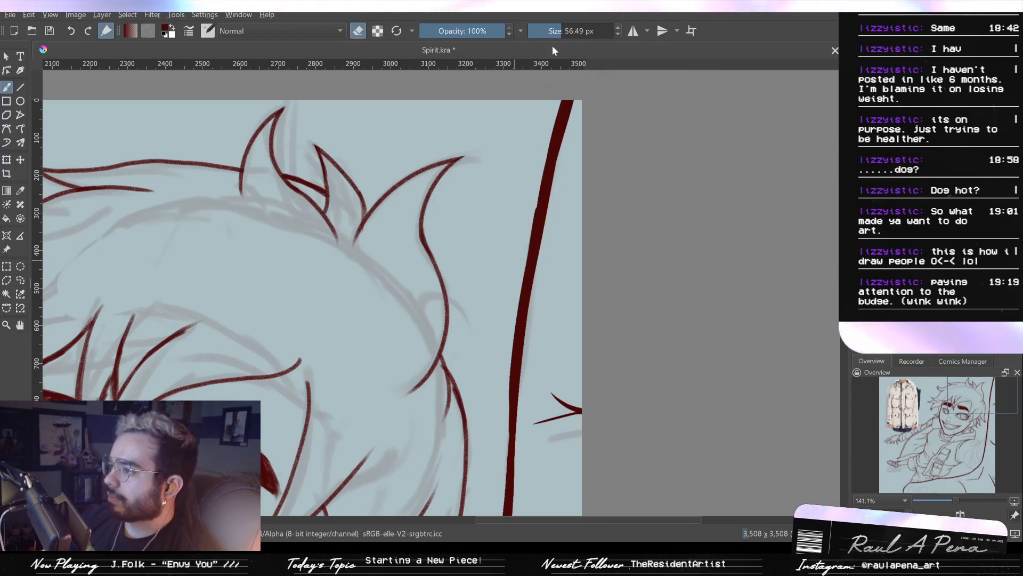
Trim the edges of the long contour's upper part with the 56 px eraser, redoing strokes until the line narrows smoothly toward the canvas's top edge
mouse_move(513, 275)
mouse_down()
mouse_move(558, 95)
mouse_move(532, 161)
mouse_move(514, 279)
mouse_move(559, 97)
mouse_up()
key(ctrl+z)
key(ctrl+z)
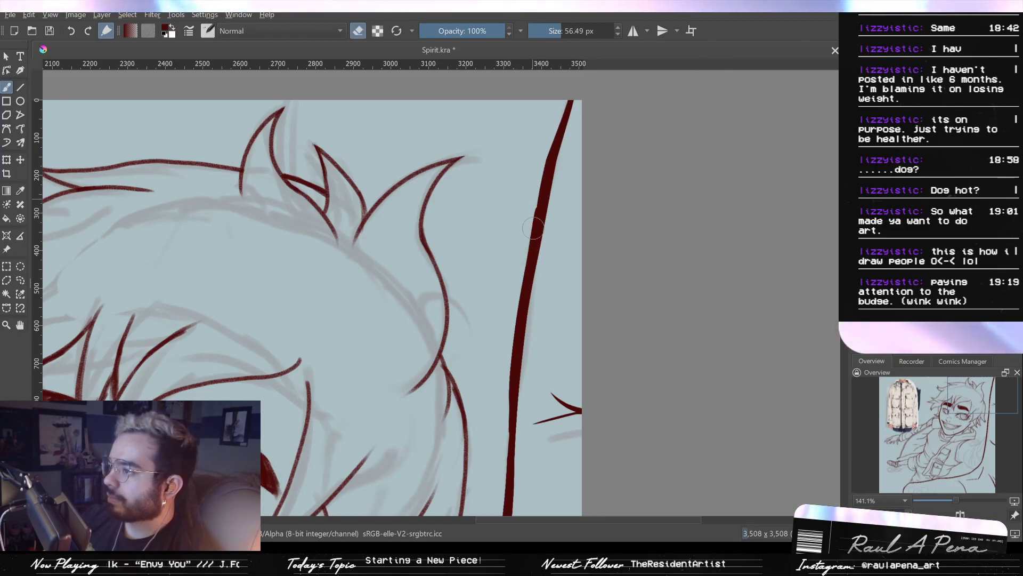
drag(520, 239, 556, 100)
key(ctrl+z)
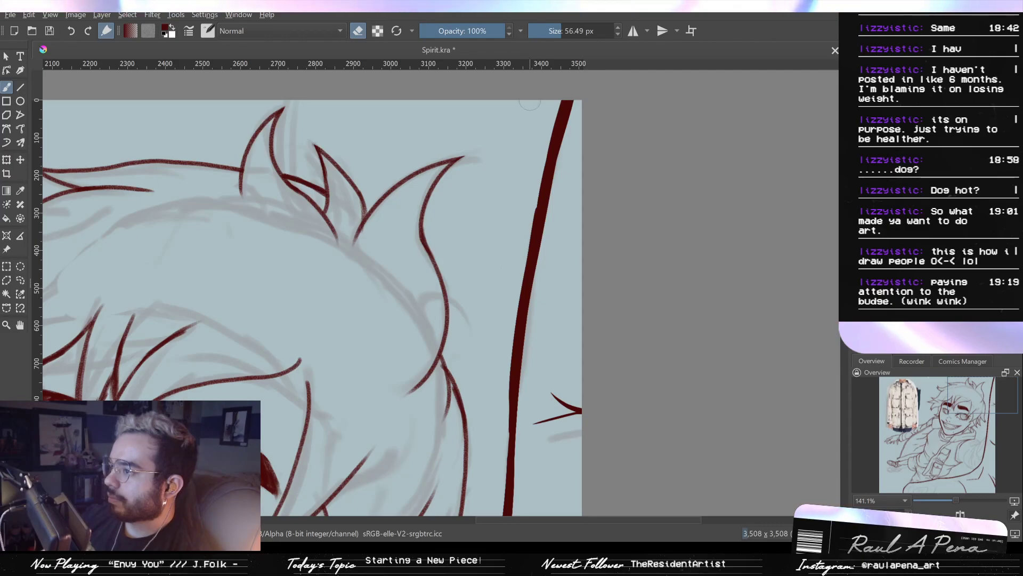
mouse_move(530, 255)
mouse_down()
mouse_move(545, 110)
mouse_move(538, 154)
mouse_up()
drag(515, 305, 543, 142)
key(ctrl+z)
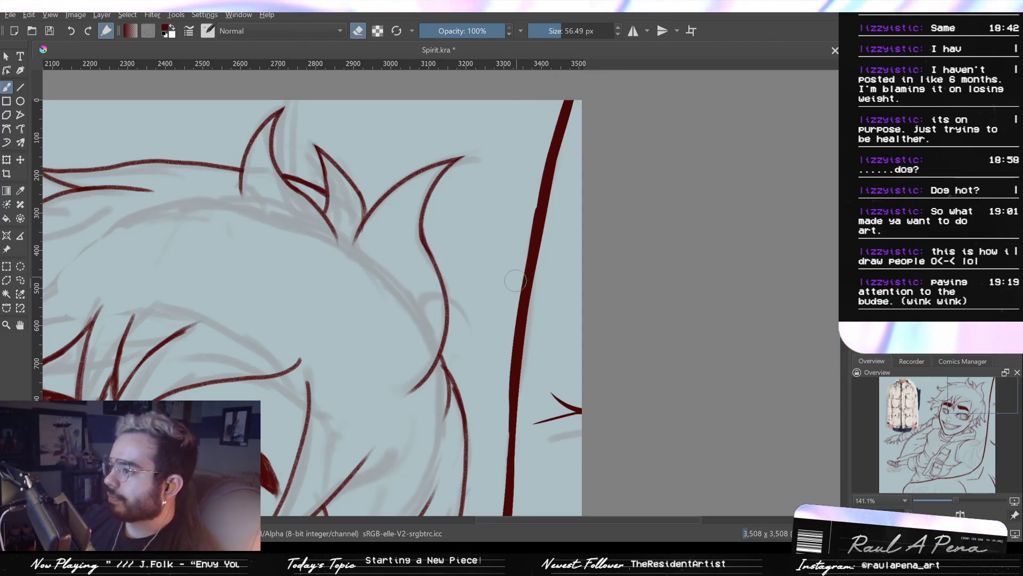
mouse_move(556, 158)
mouse_down()
mouse_move(538, 290)
mouse_move(539, 271)
mouse_up()
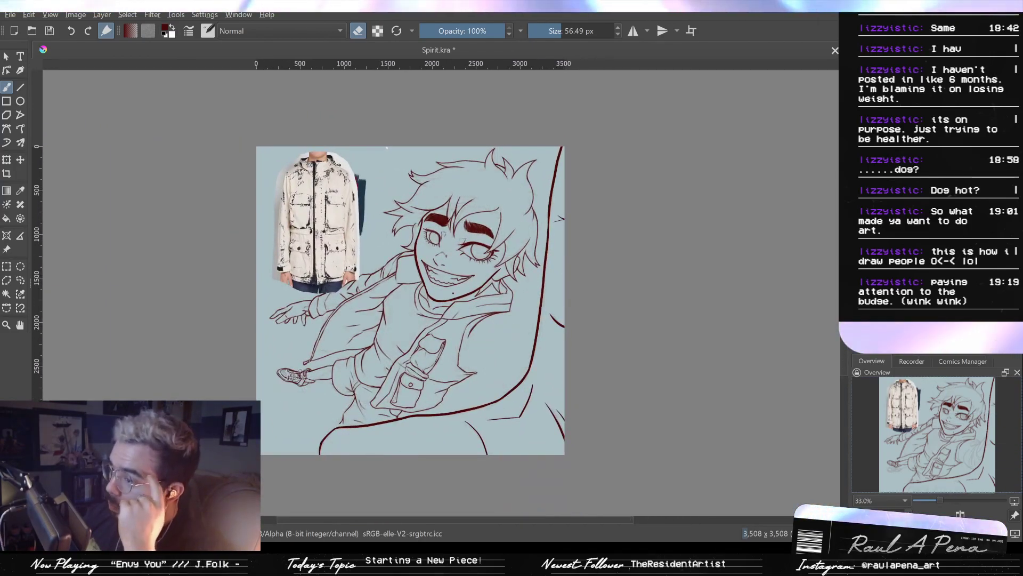
Toggle the grey sketch's visibility to check the line art on the whole canvas
click(859, 267)
click(859, 267)
click(859, 266)
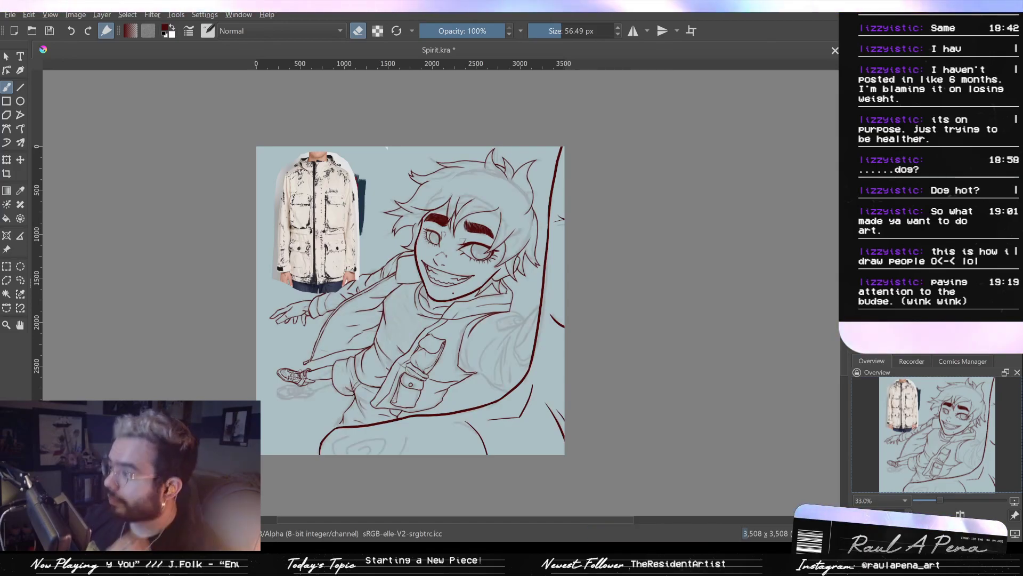
Ink the tapering curve and the bent line on either side of the sketched spiral at the canvas's bottom edge with the 28 px brush
key(1)
drag(590, 400, 240, 165)
drag(461, 368, 589, 310)
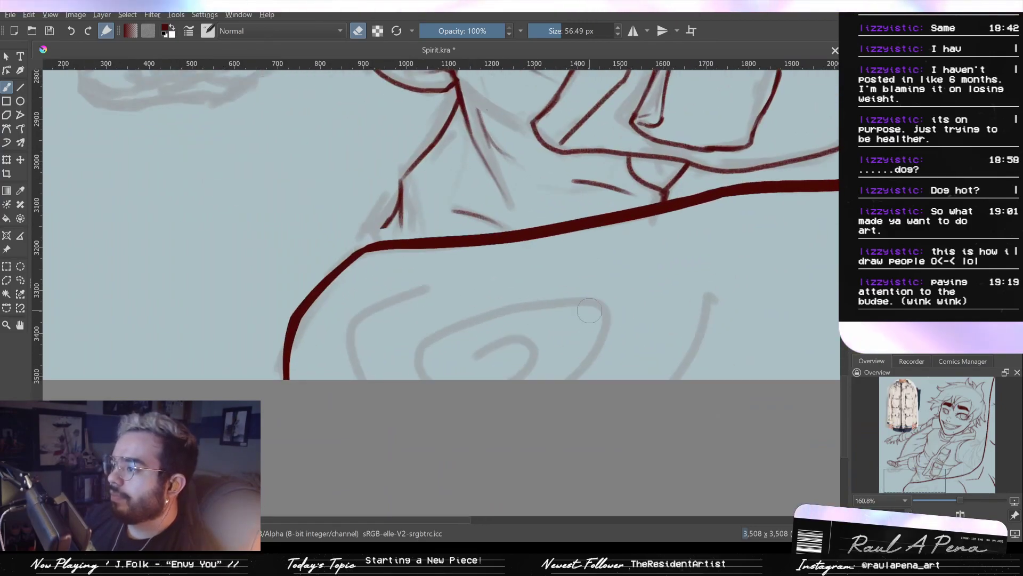
key(e)
key(e)
mouse_move(432, 285)
mouse_down()
mouse_move(359, 315)
mouse_move(367, 379)
mouse_up()
key(ctrl+z)
drag(654, 331, 547, 327)
drag(620, 250, 615, 375)
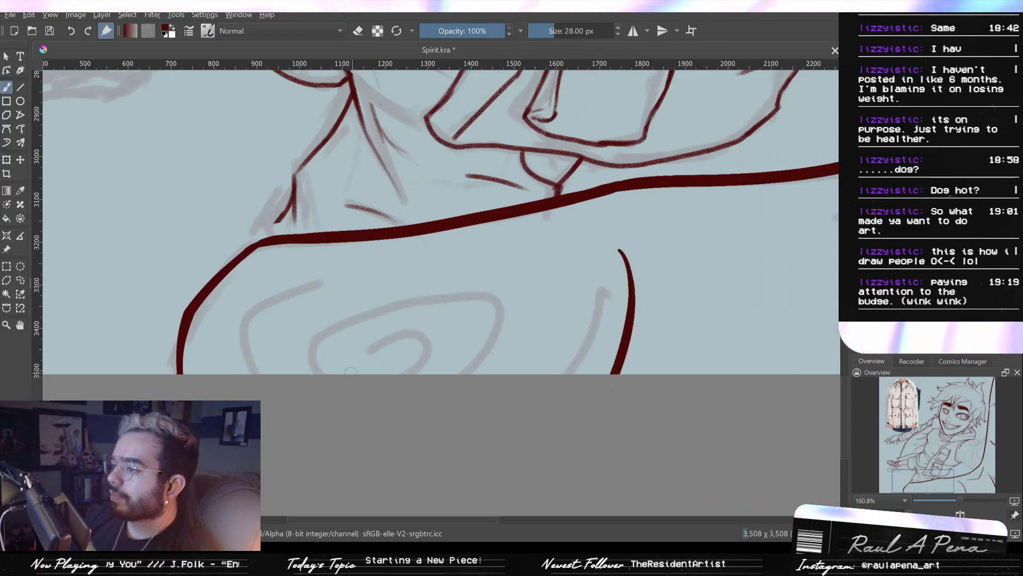
drag(321, 279, 259, 309)
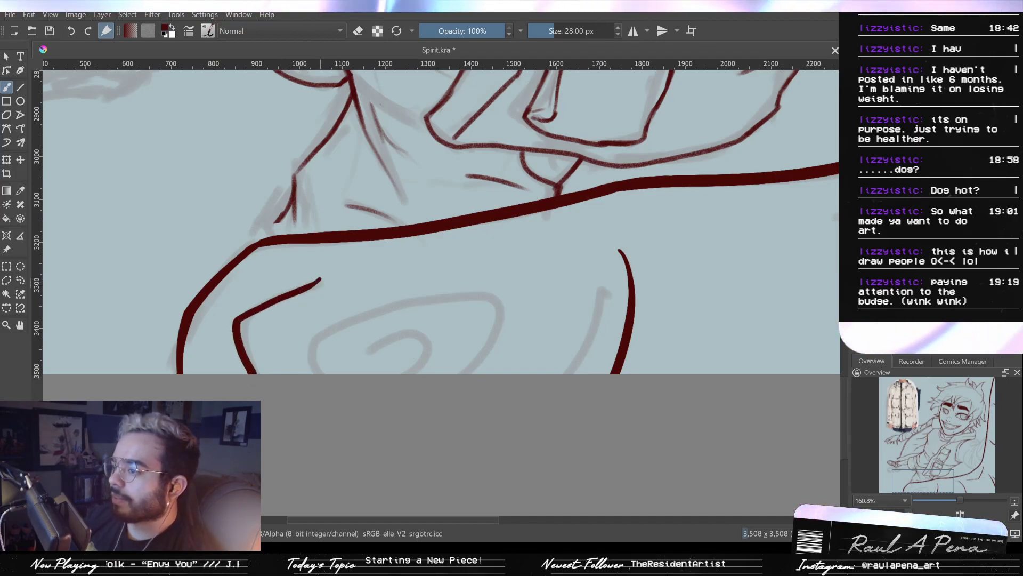
Try to ink the rounded inner hook of the spiral at the bottom edge with the 28 px brush
drag(367, 353, 407, 335)
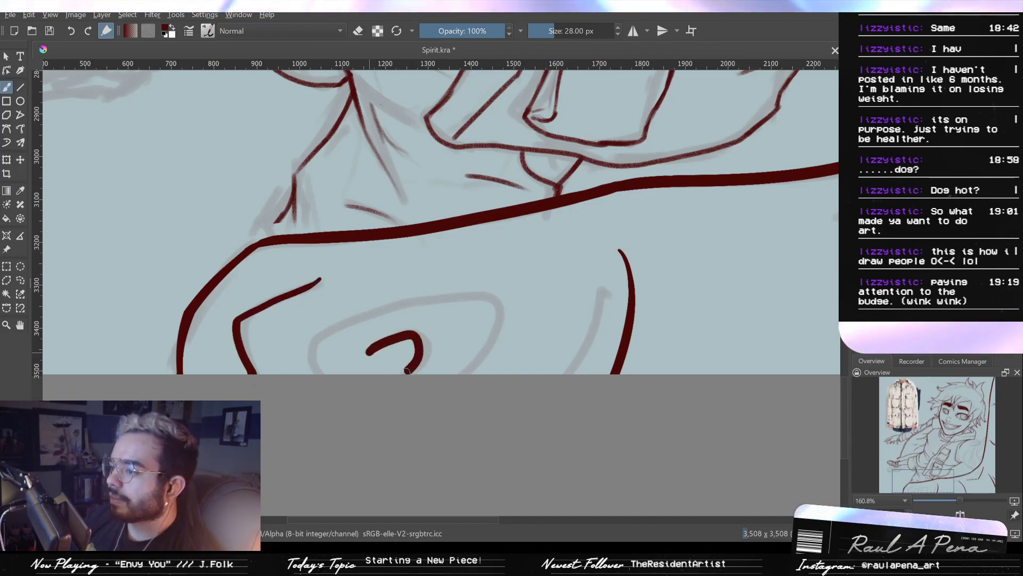
key(ctrl+z)
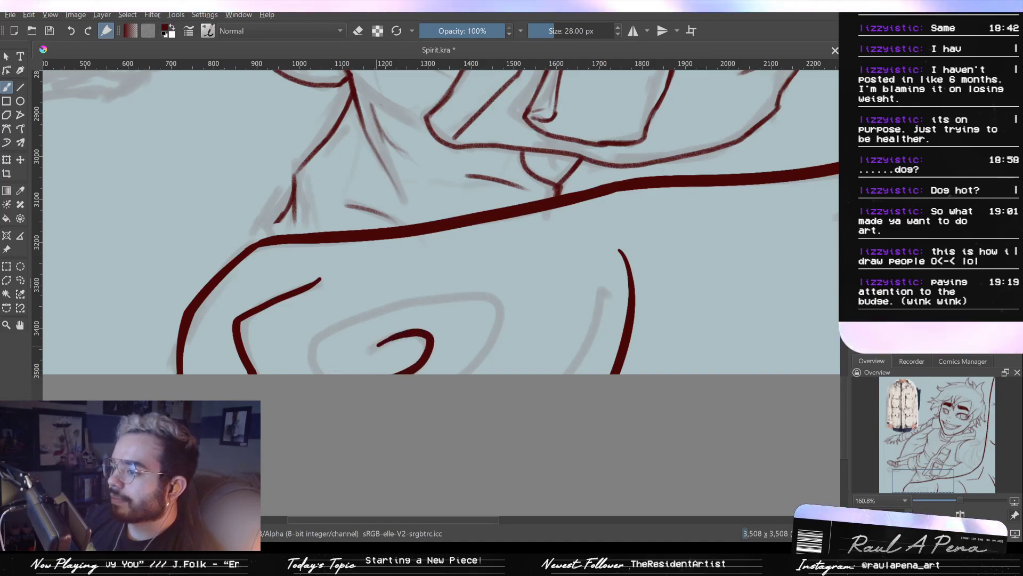
mouse_move(319, 343)
mouse_down()
mouse_move(365, 323)
mouse_move(473, 321)
mouse_up()
key(ctrl+z)
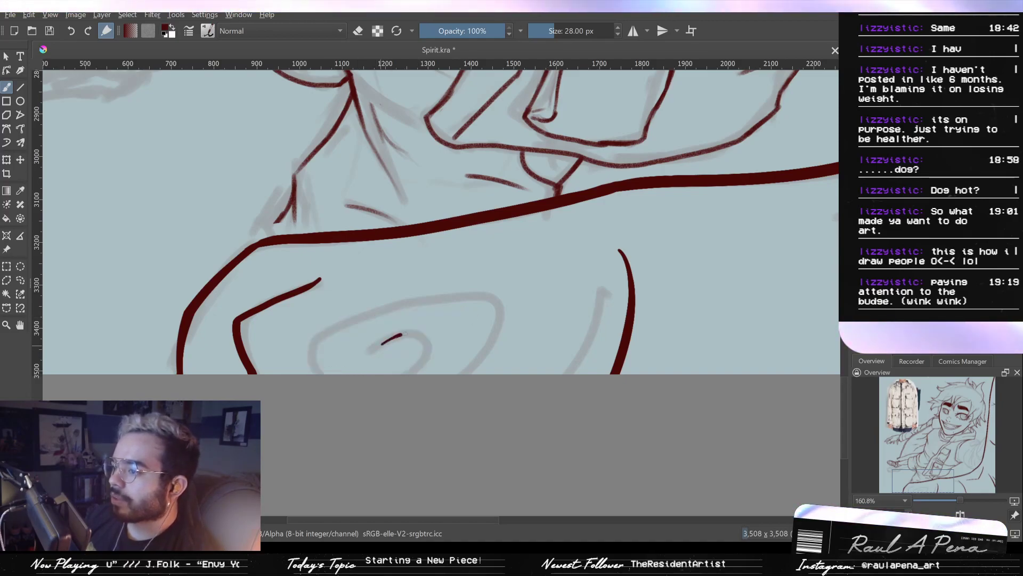
key(ctrl+z)
mouse_move(365, 351)
mouse_down()
mouse_move(352, 373)
mouse_move(458, 304)
mouse_up()
key(ctrl+z)
mouse_move(371, 347)
mouse_down()
mouse_move(407, 336)
mouse_move(381, 385)
mouse_move(314, 339)
mouse_move(390, 296)
mouse_up()
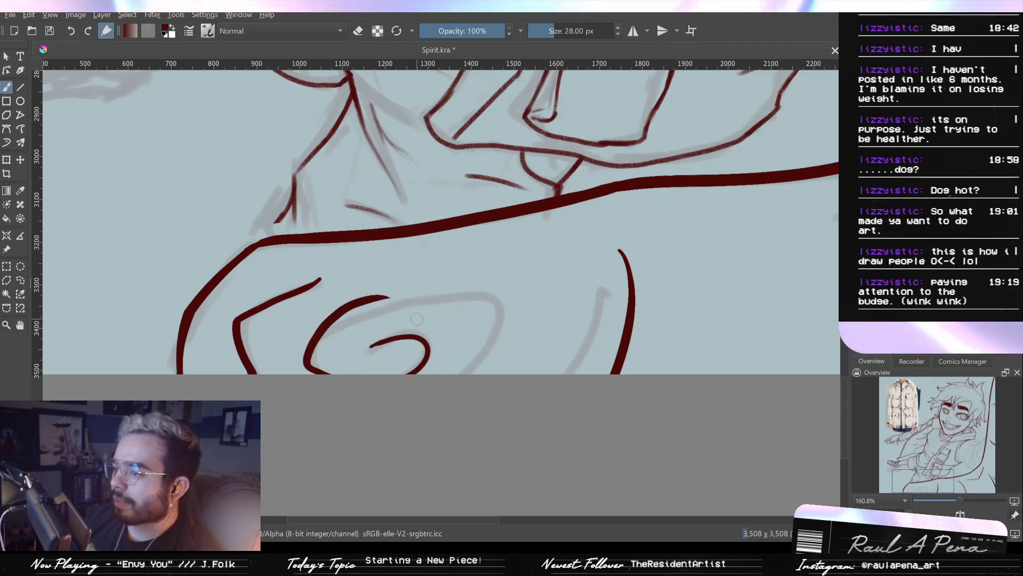
key(ctrl+z)
drag(371, 351, 384, 373)
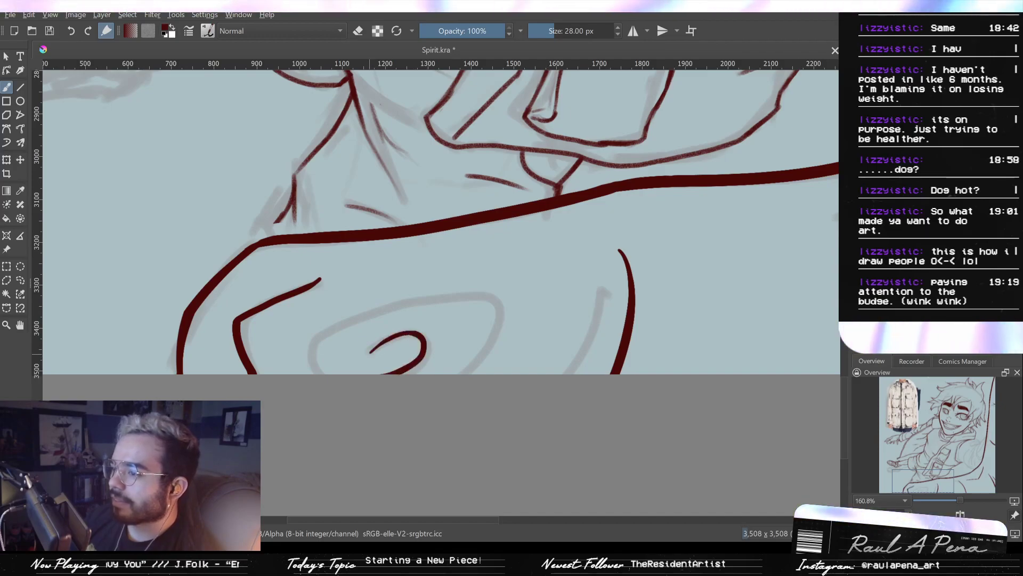
Try to ink the rounded outer loop around the spiral's inner hook
mouse_move(350, 313)
mouse_down()
mouse_move(496, 332)
mouse_move(445, 376)
mouse_move(457, 382)
mouse_move(415, 440)
mouse_move(435, 341)
mouse_up()
mouse_move(469, 298)
mouse_down()
mouse_move(453, 408)
mouse_move(520, 306)
mouse_move(556, 308)
mouse_up()
key(ctrl+z)
key(ctrl+z)
mouse_move(425, 365)
mouse_down()
mouse_move(453, 351)
mouse_move(504, 366)
mouse_up()
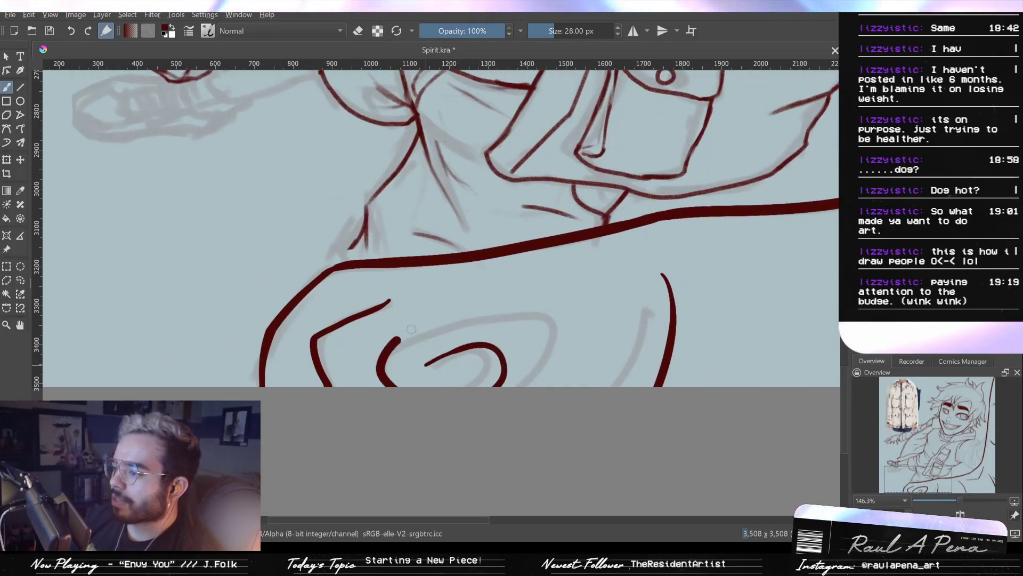
mouse_move(406, 333)
mouse_down()
mouse_move(513, 303)
mouse_move(561, 385)
mouse_up()
drag(471, 397, 441, 465)
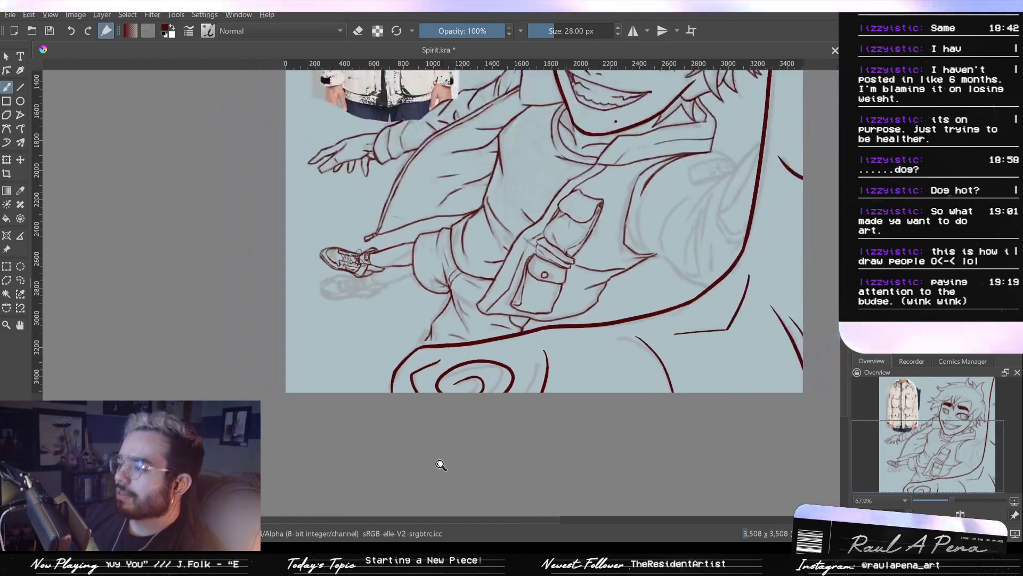
Remove the rounded spiral and ink it as two nested angular, triangle-like shapes running off the bottom edge with the 28 px brush
drag(455, 412, 469, 344)
key(ctrl+z)
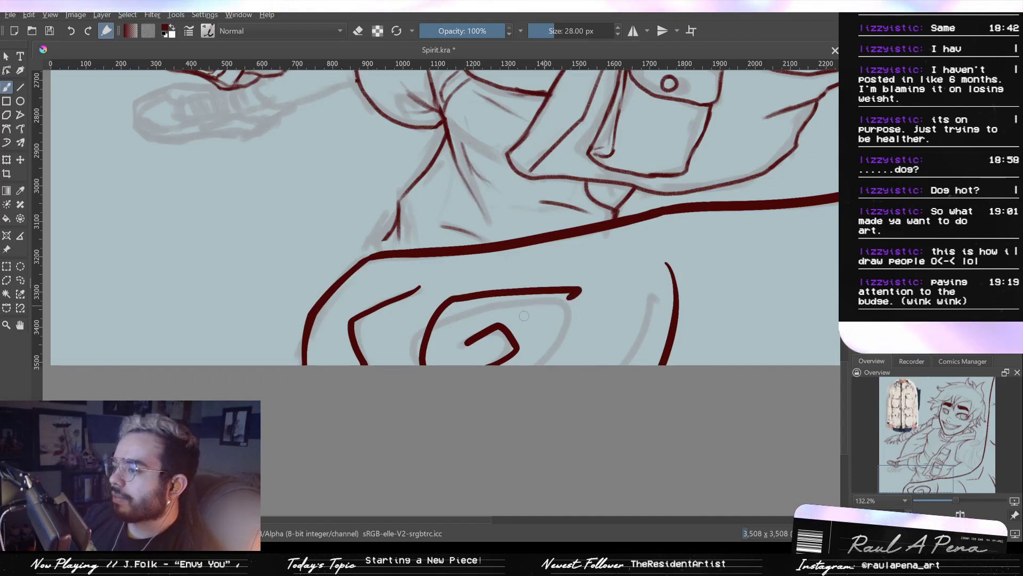
key(ctrl+z)
key(ctrl+z)
drag(454, 341, 505, 330)
mouse_move(476, 365)
mouse_down()
mouse_move(415, 343)
mouse_move(554, 301)
mouse_up()
key(ctrl+z)
mouse_move(435, 323)
mouse_down()
mouse_move(408, 352)
mouse_move(583, 308)
mouse_move(530, 365)
mouse_up()
mouse_move(457, 345)
mouse_down()
mouse_move(512, 333)
mouse_move(490, 365)
mouse_up()
mouse_move(516, 352)
mouse_down()
mouse_move(466, 409)
mouse_move(453, 346)
mouse_up()
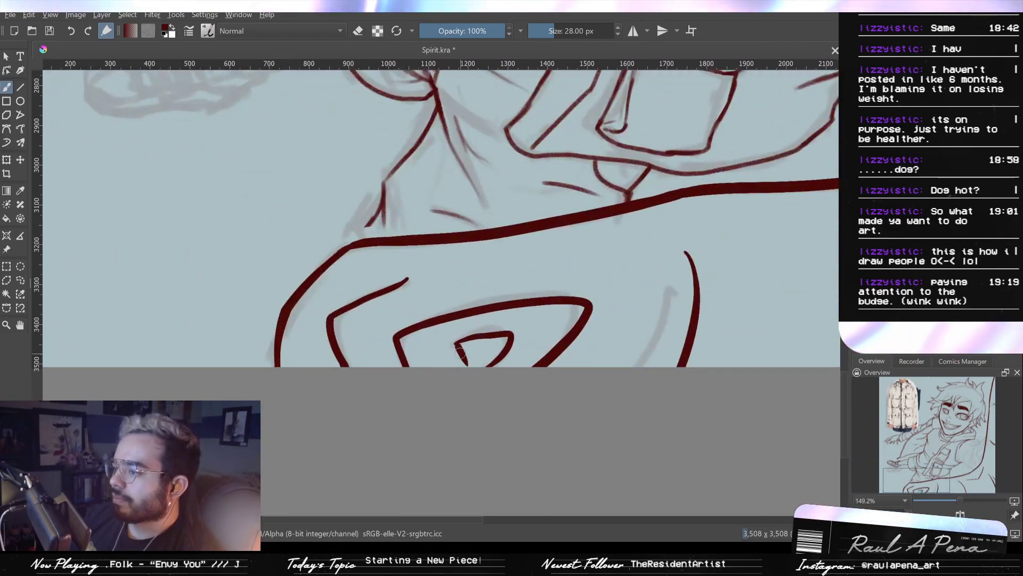
key(ctrl+z)
mouse_move(455, 340)
mouse_down()
mouse_move(463, 413)
mouse_move(518, 497)
mouse_move(477, 408)
mouse_up()
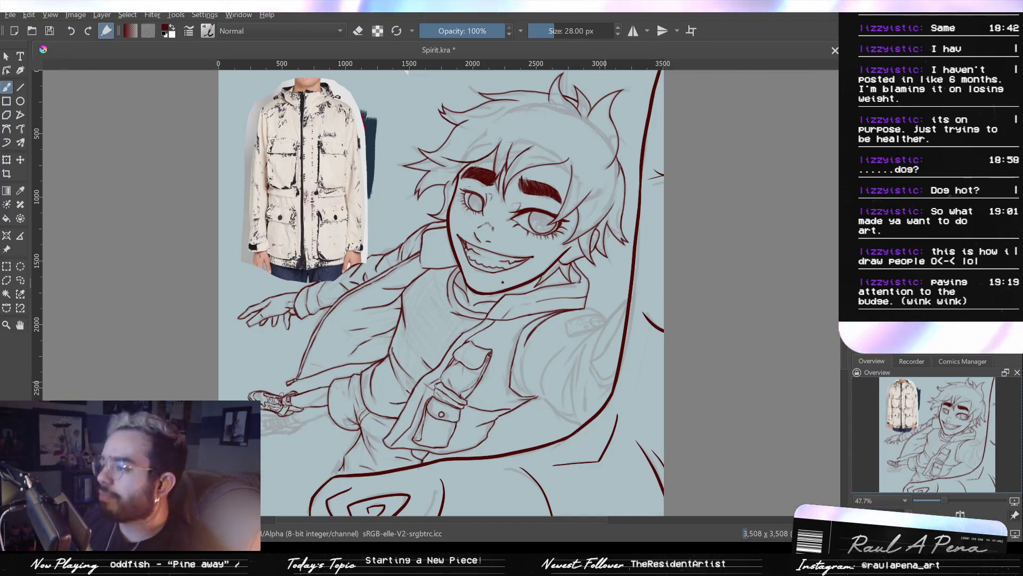
Switch to the 18 px line brush and hide the grey sketch around the shoe
drag(520, 379, 535, 376)
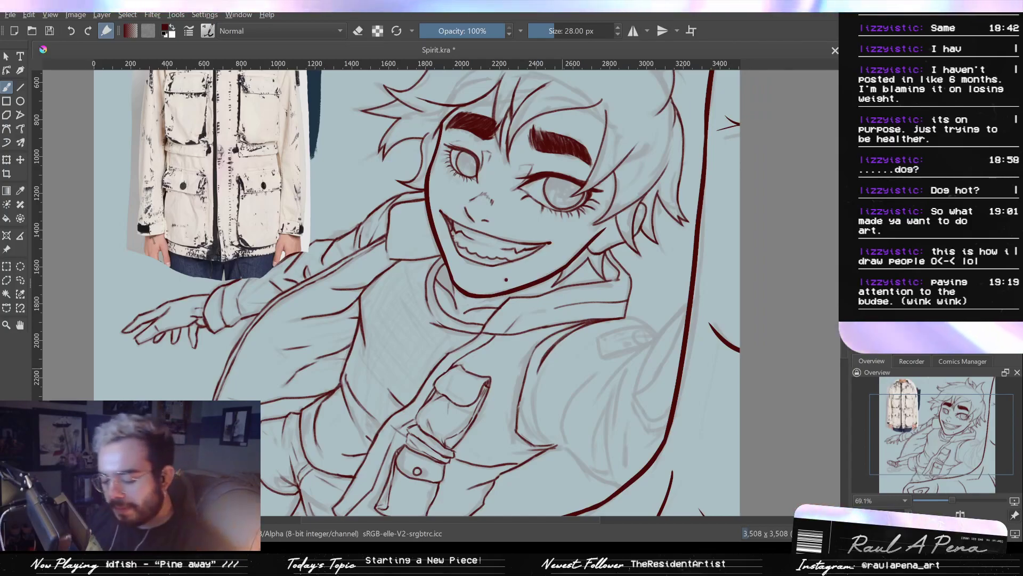
mouse_move(549, 339)
mouse_down()
mouse_move(557, 386)
mouse_move(530, 343)
mouse_move(540, 328)
mouse_up()
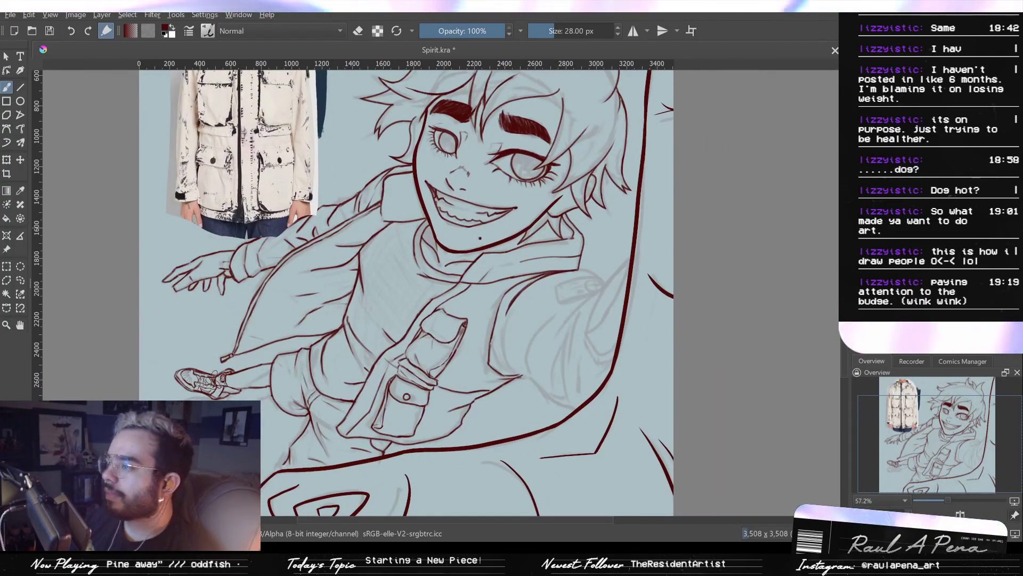
key(slash)
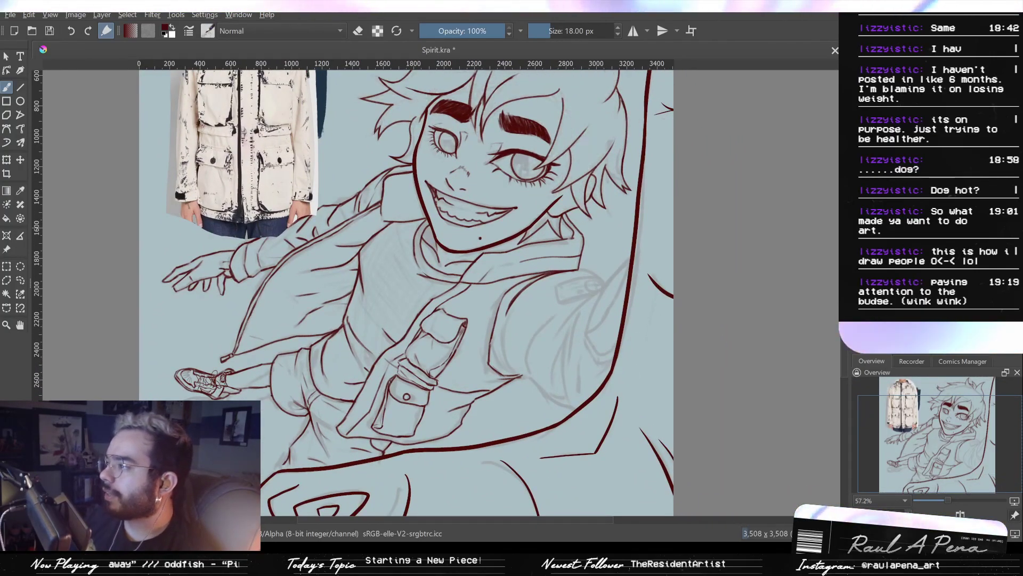
click(859, 205)
click(859, 206)
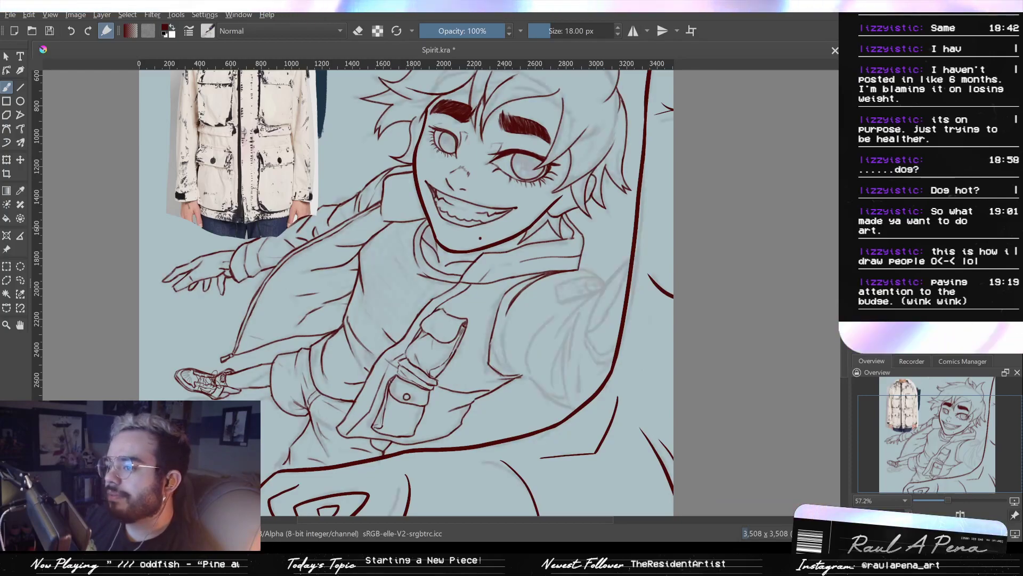
click(858, 205)
drag(388, 355, 411, 292)
drag(160, 368, 556, 253)
drag(403, 320, 399, 264)
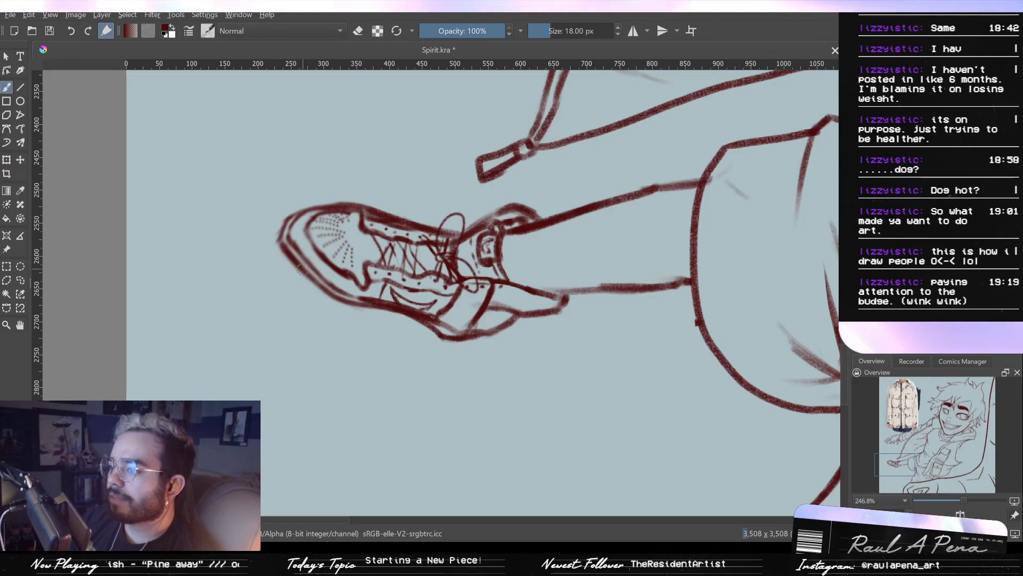
drag(289, 240, 300, 180)
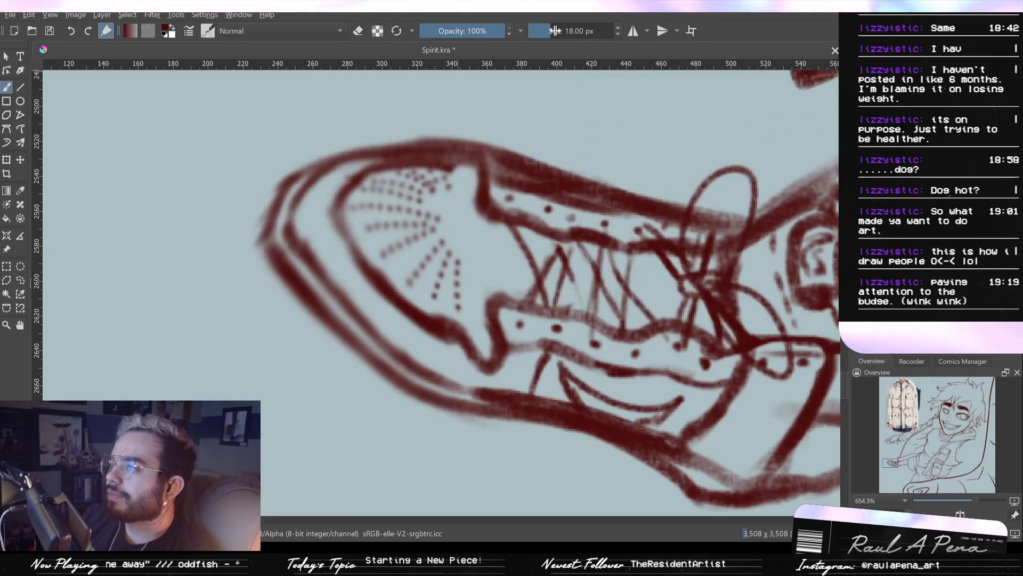
Set the line brush size to 10 px for reworking the shoe
click(619, 34)
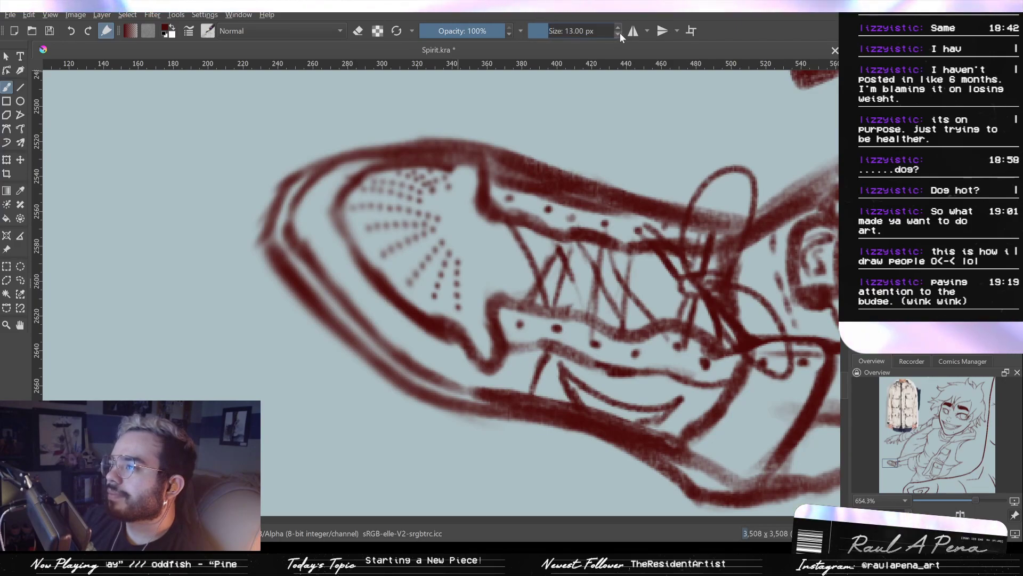
click(619, 29)
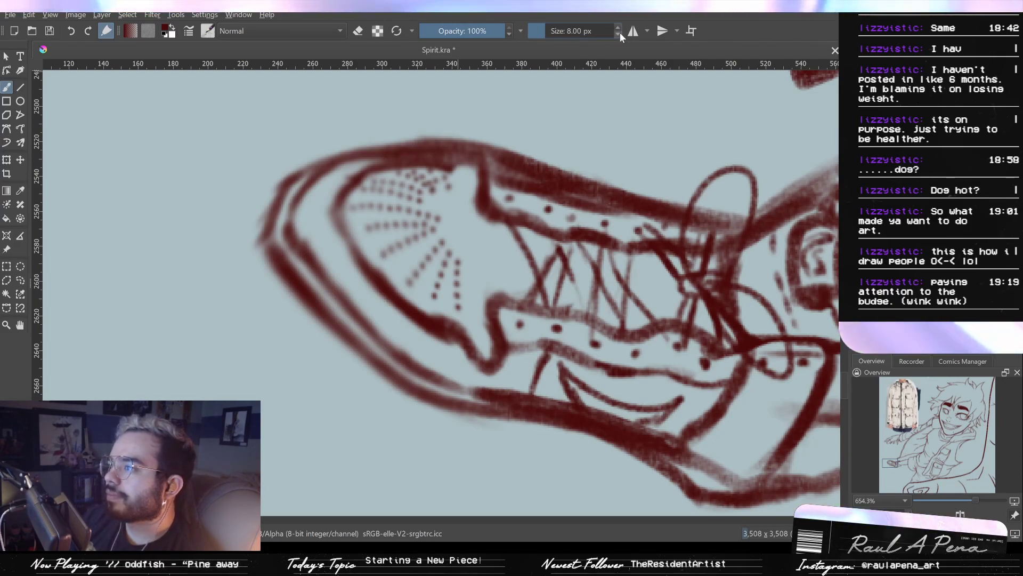
key(slash)
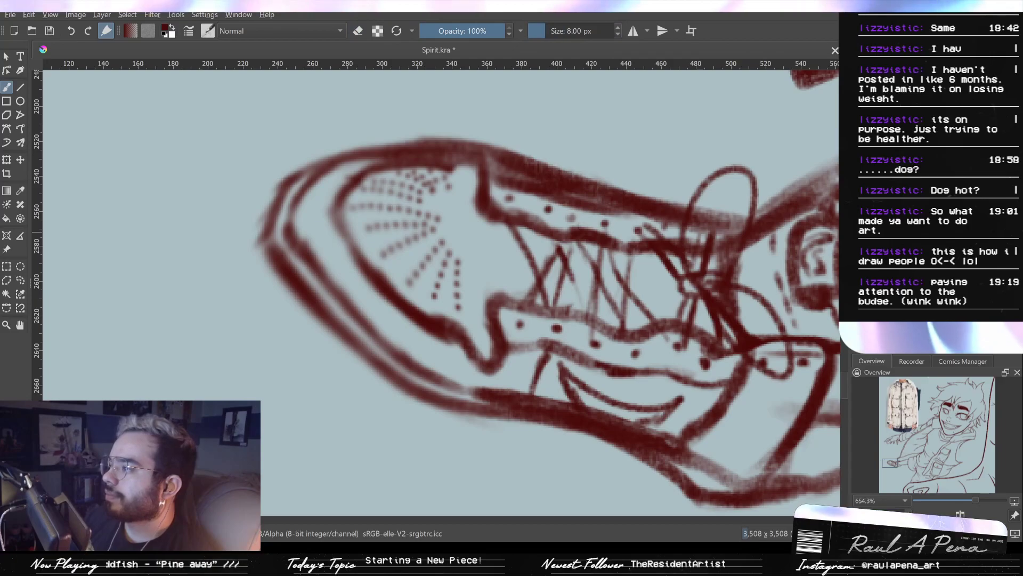
drag(300, 177, 347, 177)
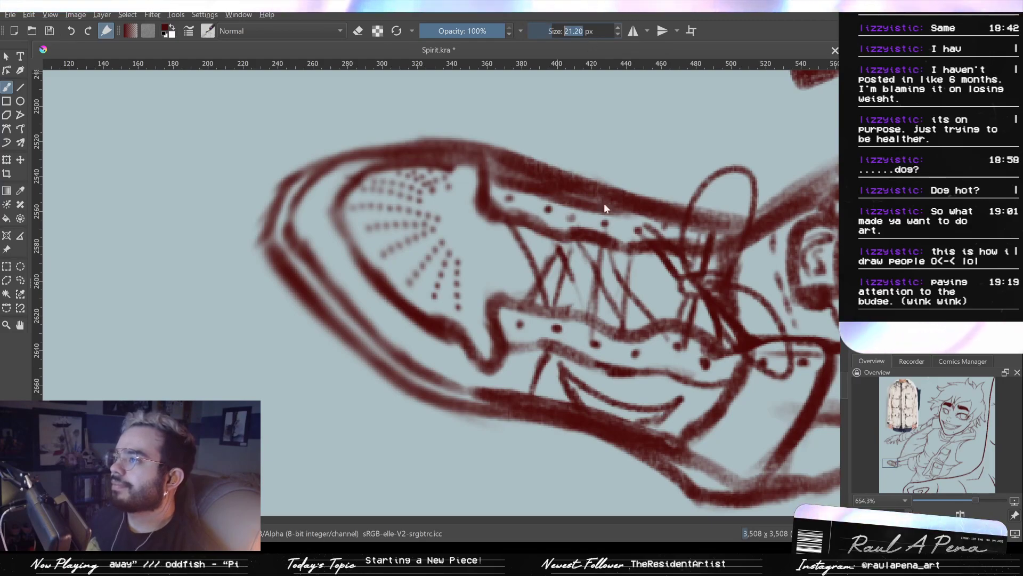
click(616, 33)
click(397, 31)
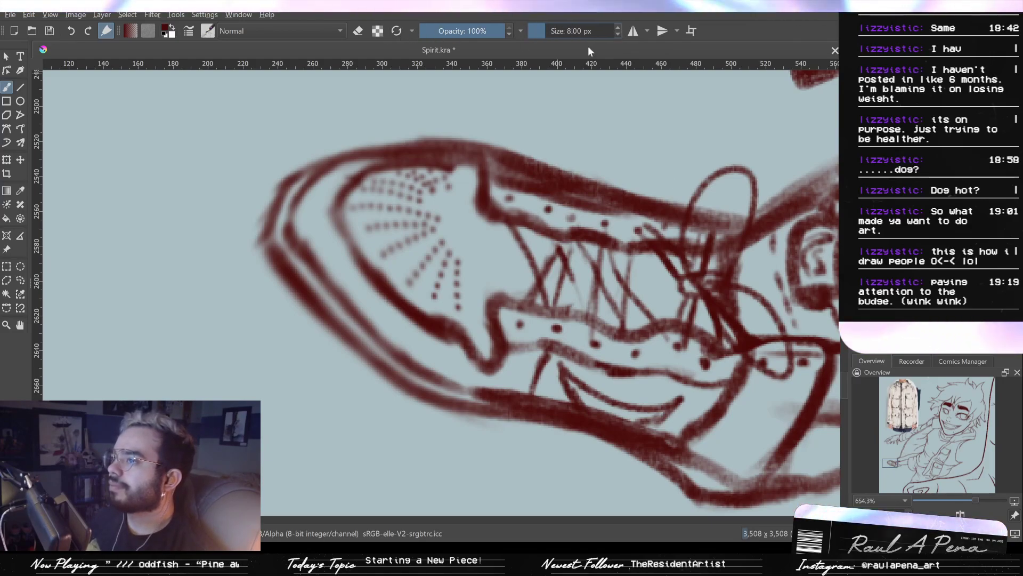
click(618, 28)
click(618, 27)
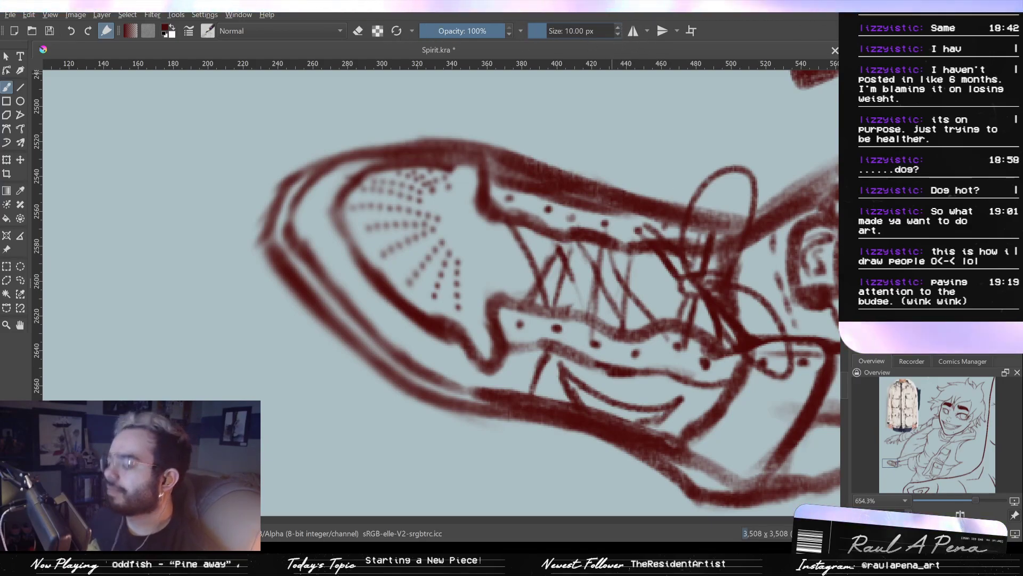
Erase the outline at the shoe's toe with the 56 px eraser and redraw its upper outer curve with the 10 px brush
key(e)
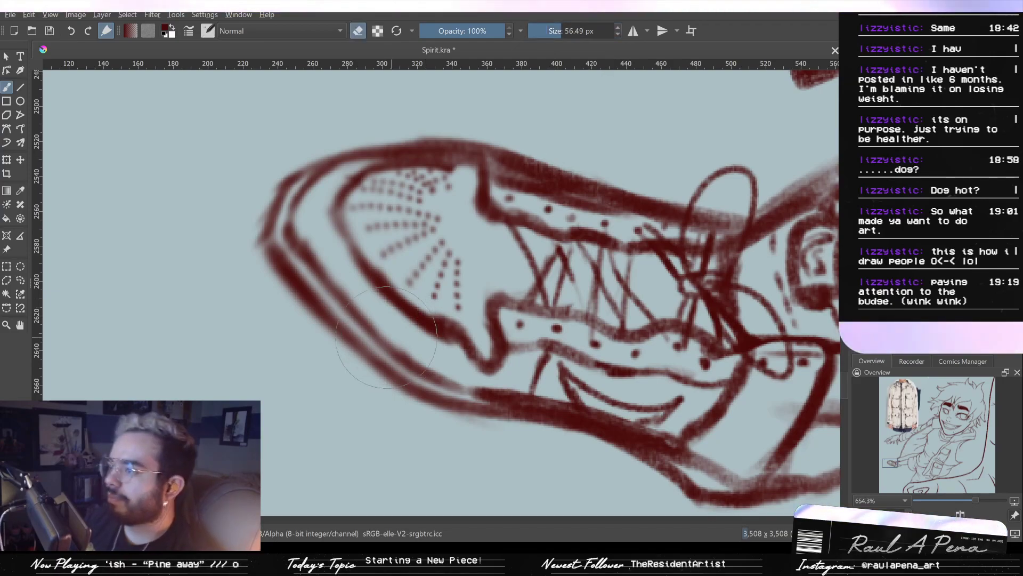
drag(276, 162, 267, 200)
key(e)
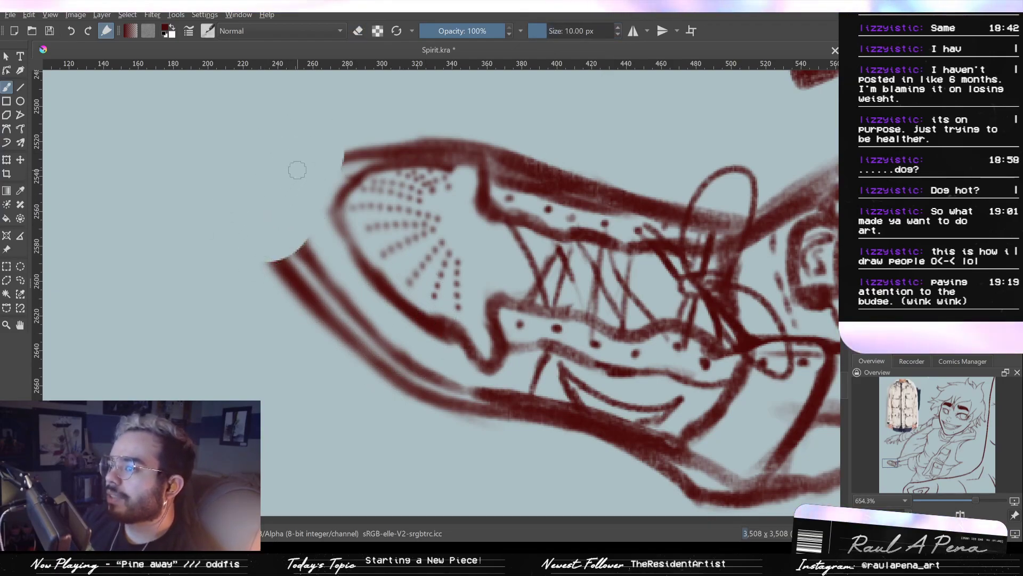
mouse_move(268, 236)
mouse_down()
mouse_move(305, 151)
mouse_move(304, 160)
mouse_move(373, 150)
mouse_move(283, 174)
mouse_move(368, 148)
mouse_up()
key(ctrl+z)
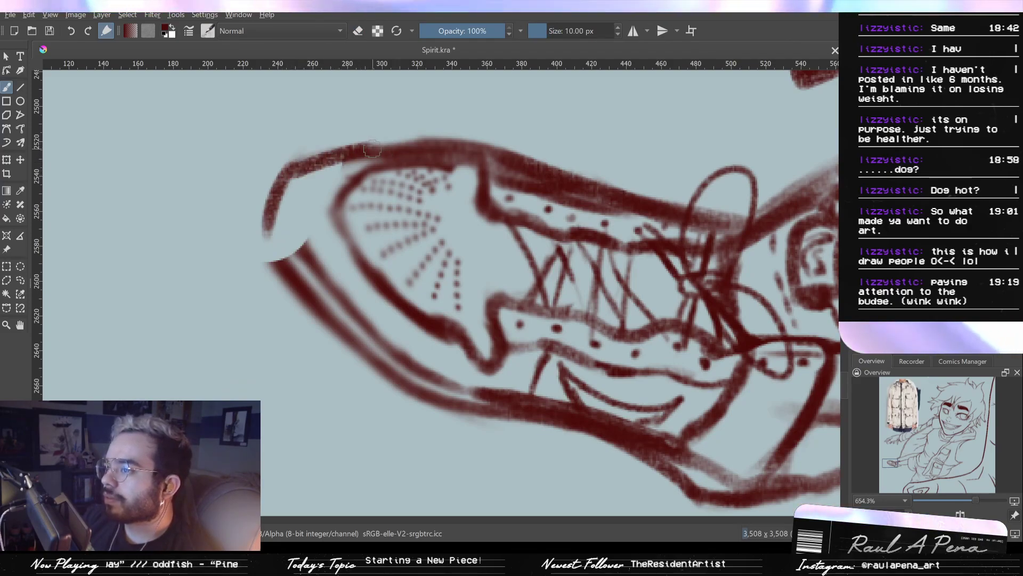
drag(279, 195, 333, 160)
drag(284, 196, 276, 239)
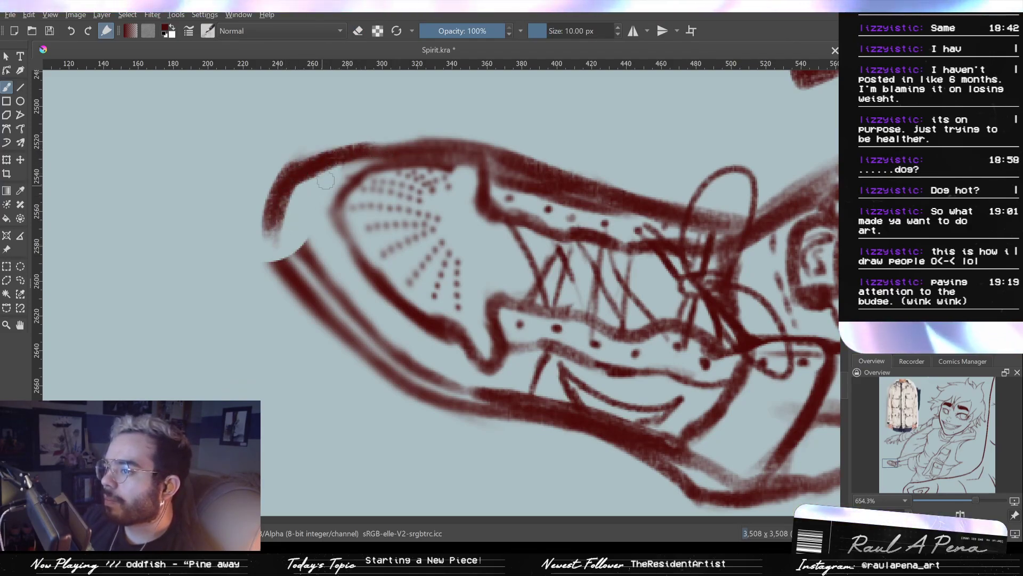
Thin the front edge of the toe cap's curved outline with a small eraser of about 6 px
key(e)
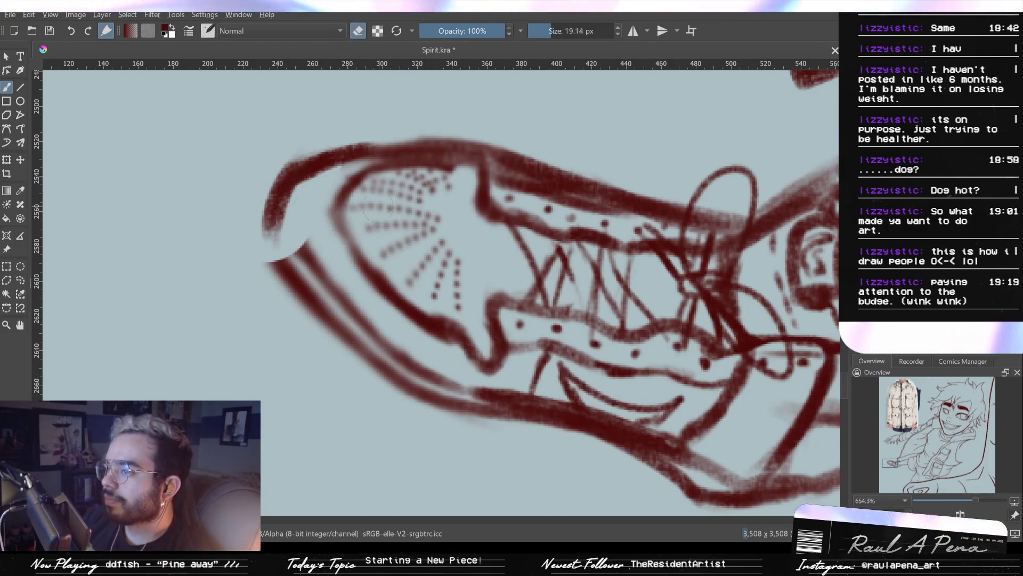
click(364, 172)
key(ctrl+z)
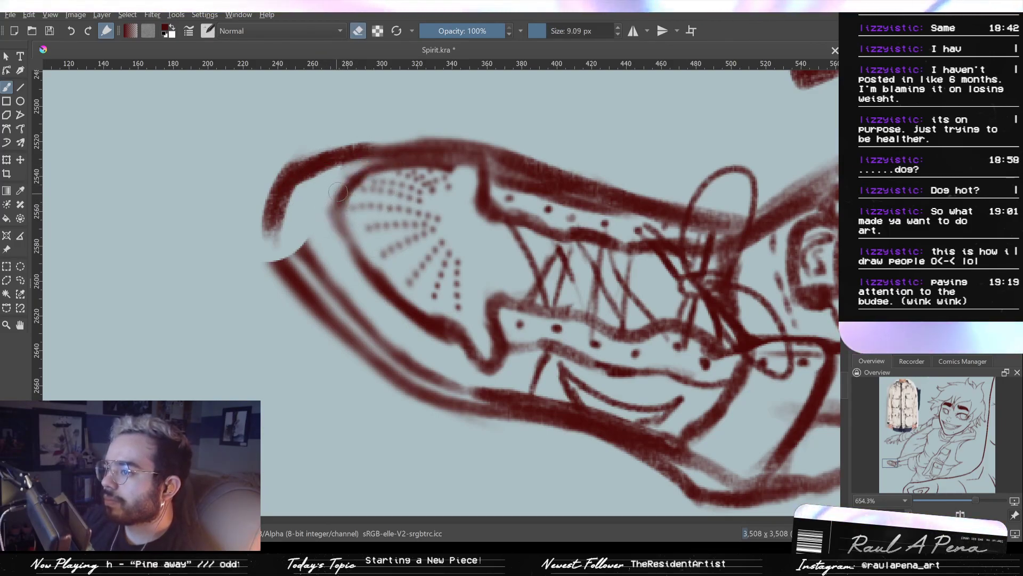
mouse_move(345, 180)
mouse_down()
mouse_move(359, 171)
mouse_move(342, 171)
mouse_move(366, 165)
mouse_move(332, 219)
mouse_up()
key(ctrl+z)
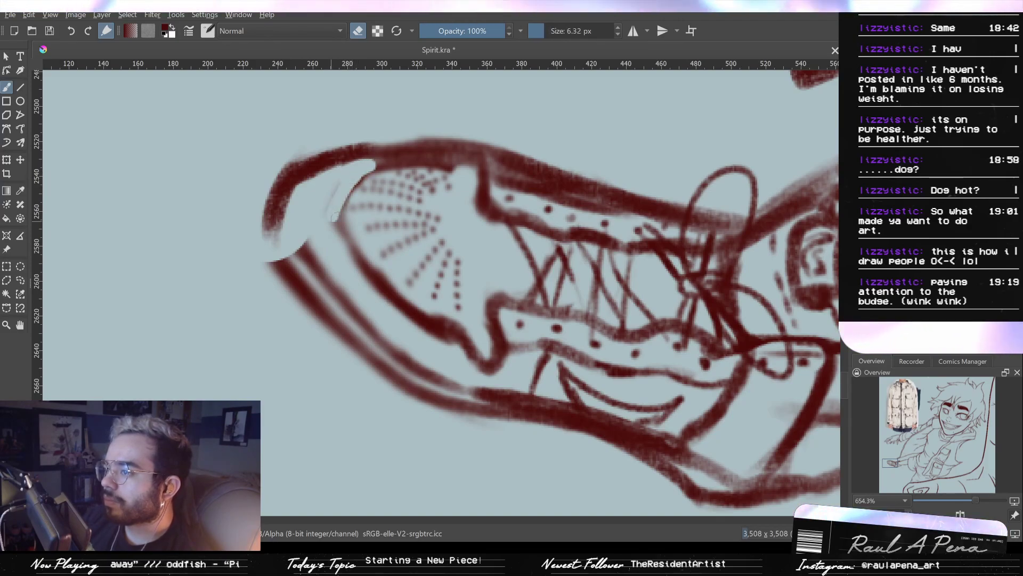
drag(360, 267, 347, 205)
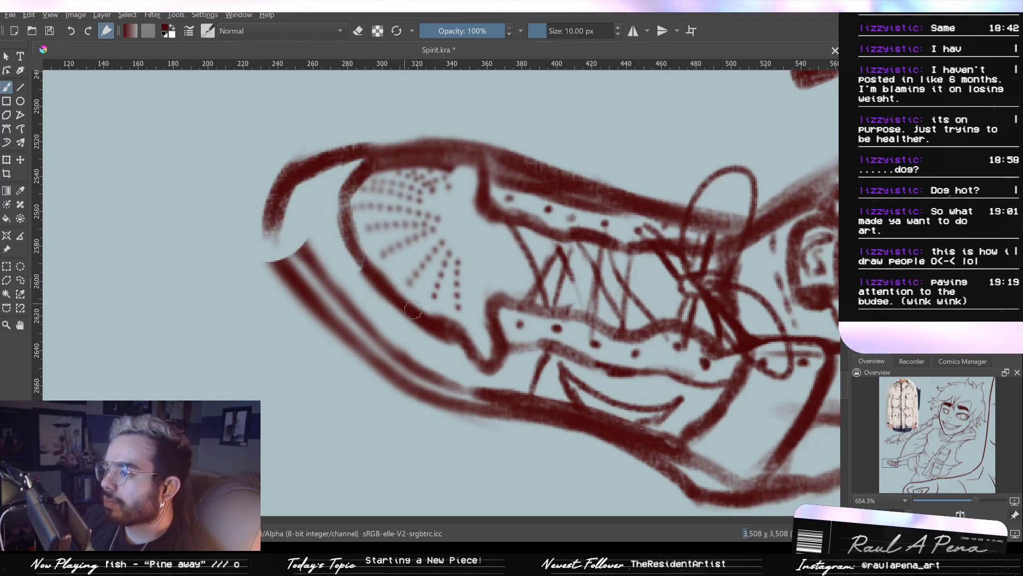
Erase the old double sole lines from the toe tip to the mid-foot, using an eraser of about 22.58 px
key(e)
mouse_move(355, 317)
mouse_down()
mouse_move(301, 245)
mouse_move(330, 245)
mouse_move(361, 324)
mouse_move(415, 352)
mouse_up()
mouse_move(343, 286)
mouse_down()
mouse_move(393, 333)
mouse_move(327, 283)
mouse_move(435, 367)
mouse_up()
mouse_move(293, 264)
mouse_down()
mouse_move(336, 328)
mouse_move(270, 260)
mouse_up()
drag(331, 314, 444, 392)
drag(372, 350, 508, 411)
key(e)
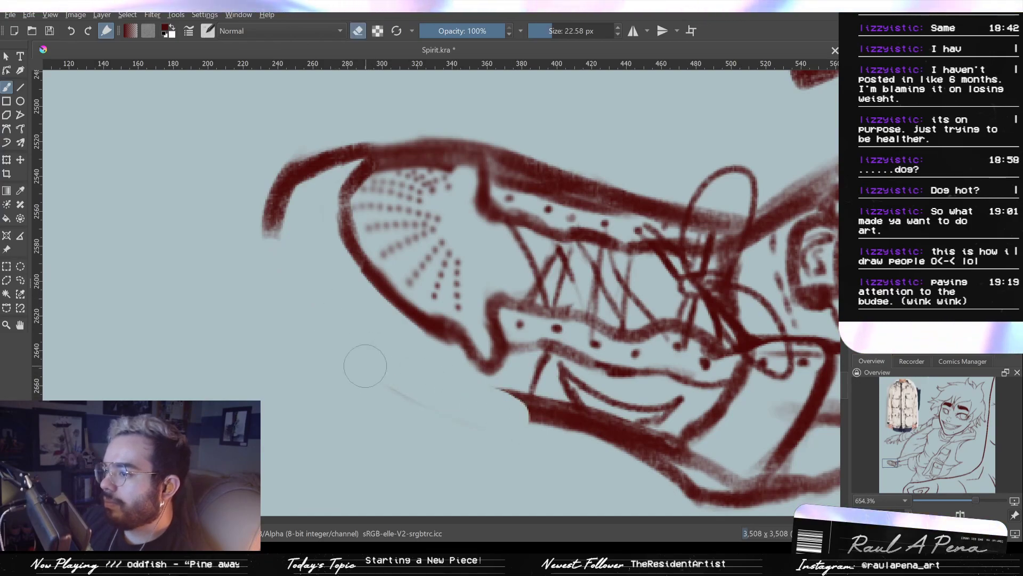
Redraw the inner sole line with the 10 px brush, curving from the toe tip to the remaining mid-foot sole
drag(291, 191, 290, 264)
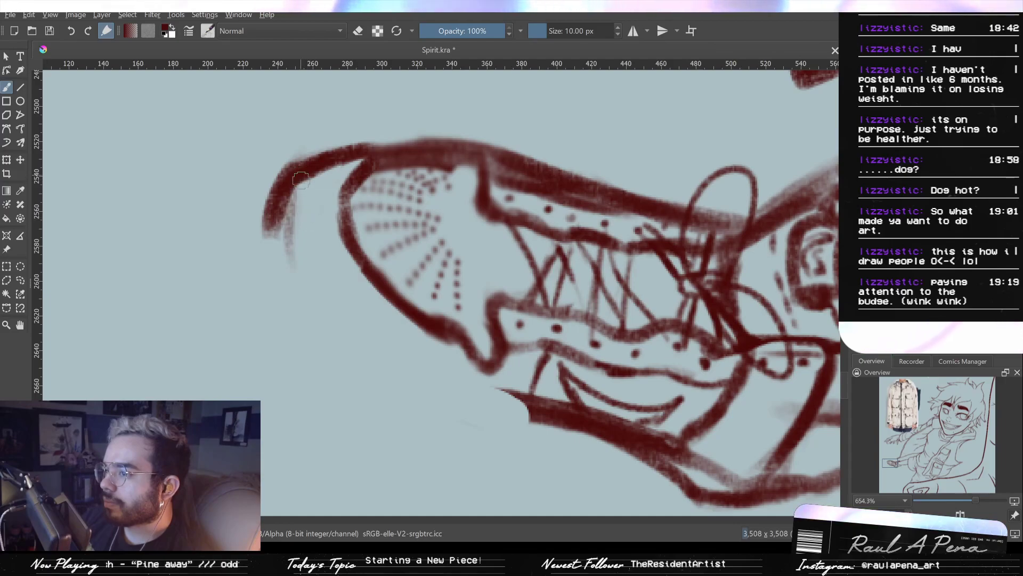
mouse_move(289, 212)
mouse_down()
mouse_move(323, 301)
mouse_move(389, 355)
mouse_move(453, 381)
mouse_up()
drag(384, 354, 512, 408)
drag(426, 376, 535, 402)
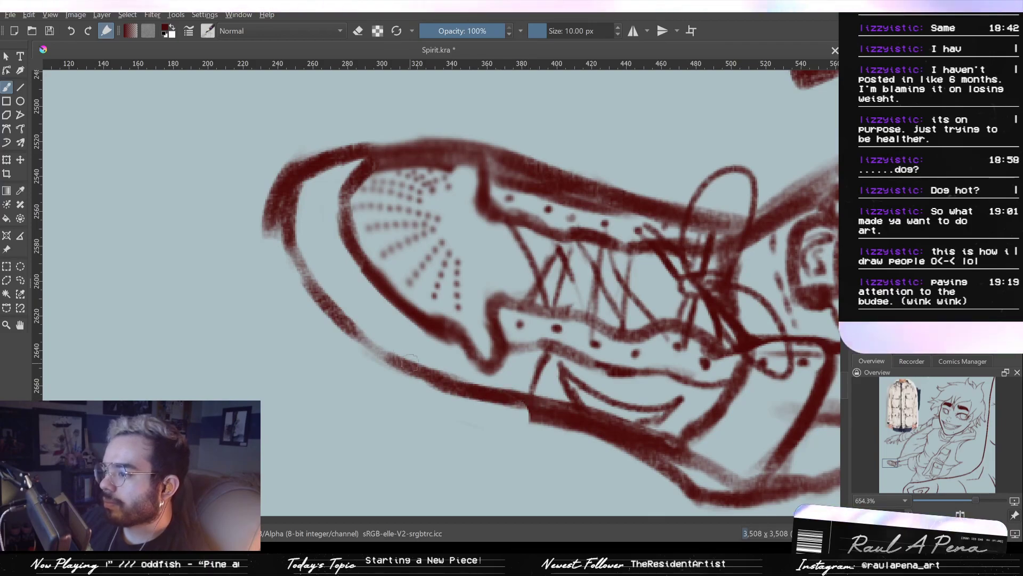
drag(372, 342, 441, 379)
mouse_move(428, 307)
mouse_down()
mouse_move(446, 477)
mouse_move(365, 257)
mouse_up()
Draw the outer sole edge around the toe with the 10 px brush, following the inner sole line down to the forefoot
drag(247, 187, 245, 268)
mouse_move(243, 229)
mouse_down()
mouse_move(257, 306)
mouse_move(310, 360)
mouse_up()
drag(247, 282, 349, 400)
drag(269, 314, 378, 424)
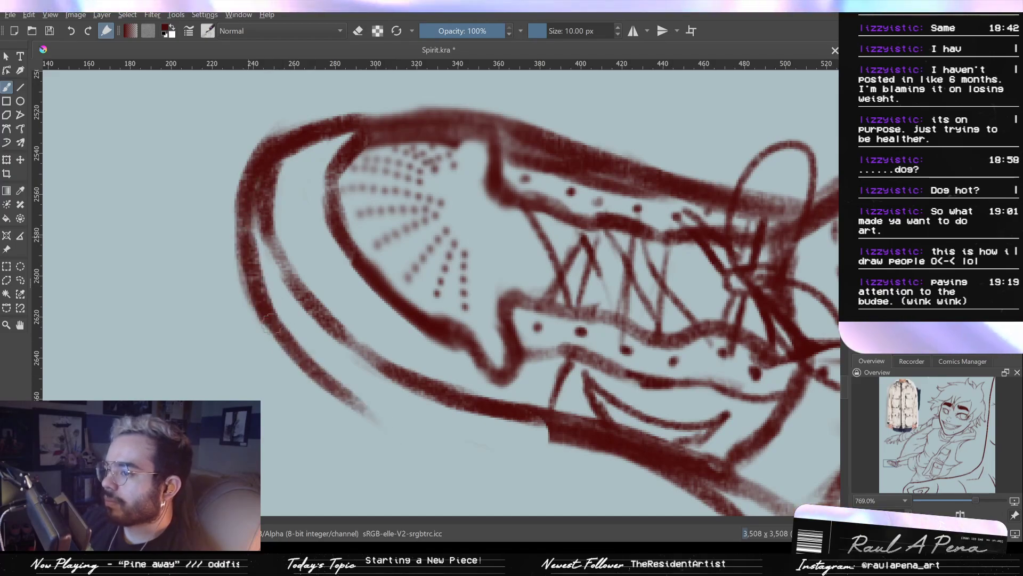
drag(240, 232, 303, 368)
key(ctrl+z)
drag(238, 253, 271, 341)
drag(245, 279, 344, 395)
drag(422, 441, 406, 404)
mouse_move(331, 355)
mouse_down()
mouse_move(380, 377)
mouse_move(323, 365)
mouse_move(421, 385)
mouse_up()
key(ctrl+z)
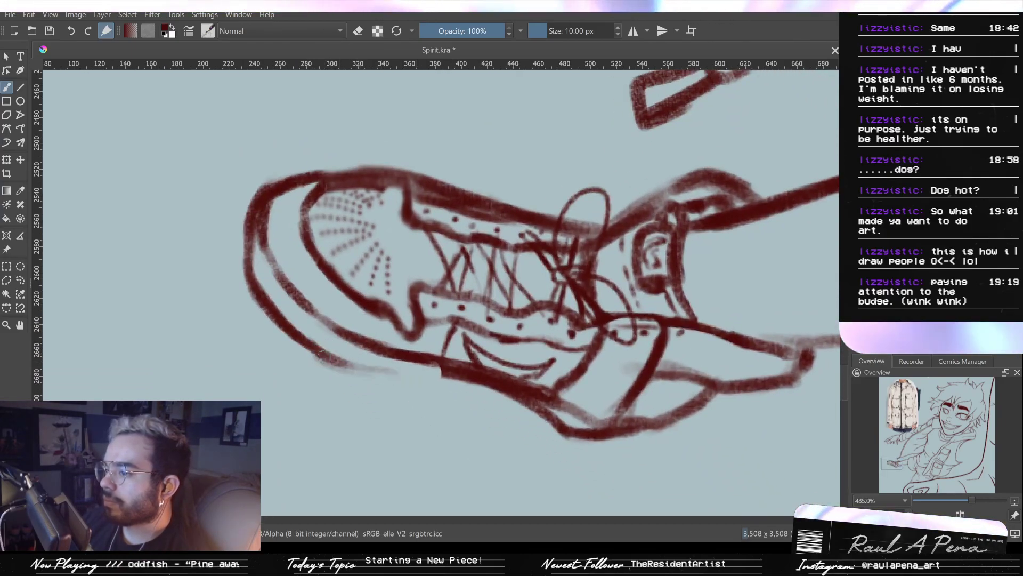
Extend the outer sole edge from the forefoot along the underside to the heel with the 10 px brush
drag(387, 372, 409, 376)
drag(361, 368, 487, 406)
key(ctrl+z)
key(ctrl+z)
key(ctrl+z)
drag(399, 373, 465, 401)
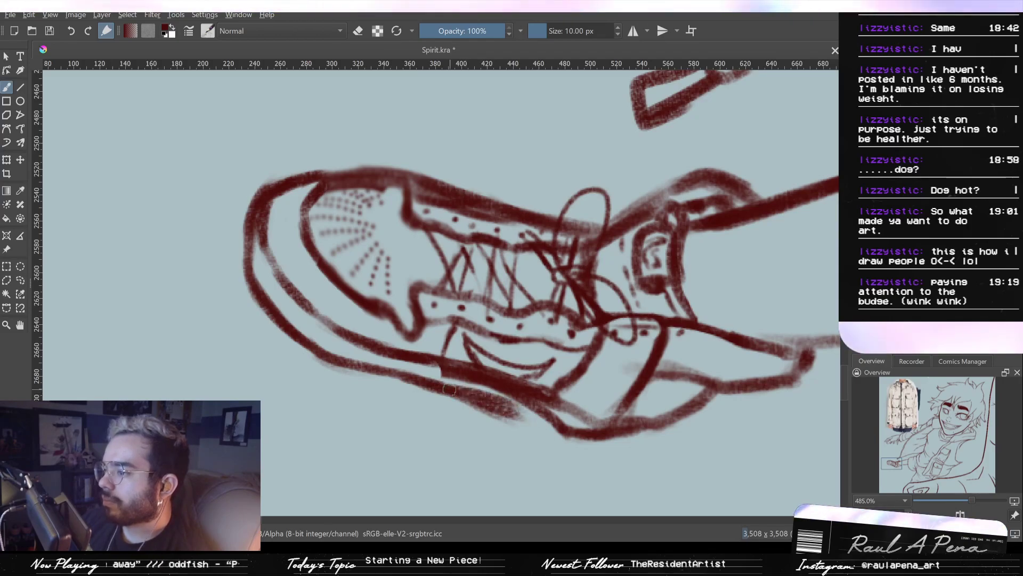
mouse_move(412, 377)
mouse_down()
mouse_move(544, 431)
mouse_move(515, 406)
mouse_move(570, 445)
mouse_move(559, 437)
mouse_move(592, 447)
mouse_up()
Trim the underside of the sole with a 22.58 px eraser and clear the gap between its two lines with a smaller one
key(e)
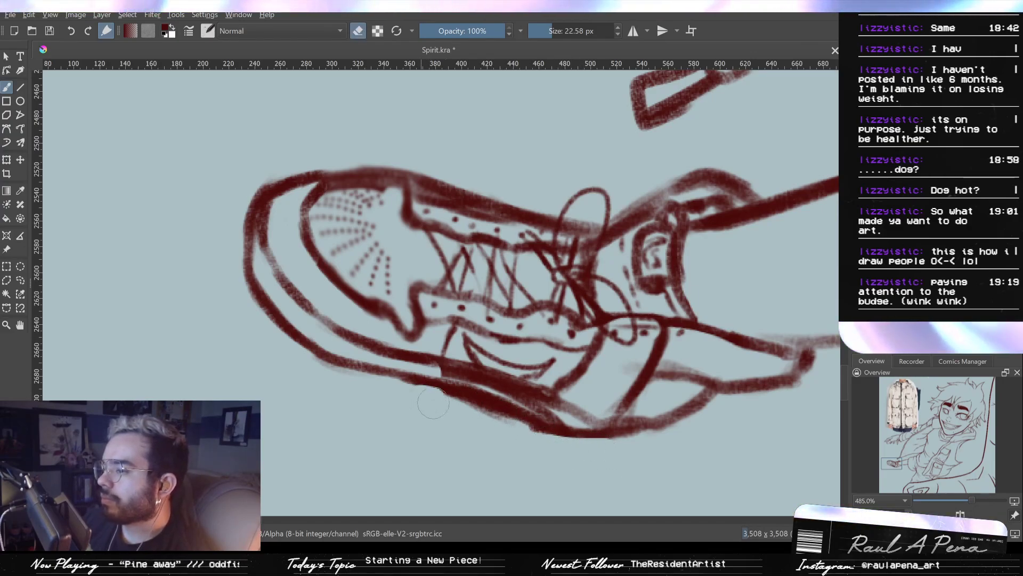
drag(418, 401, 500, 421)
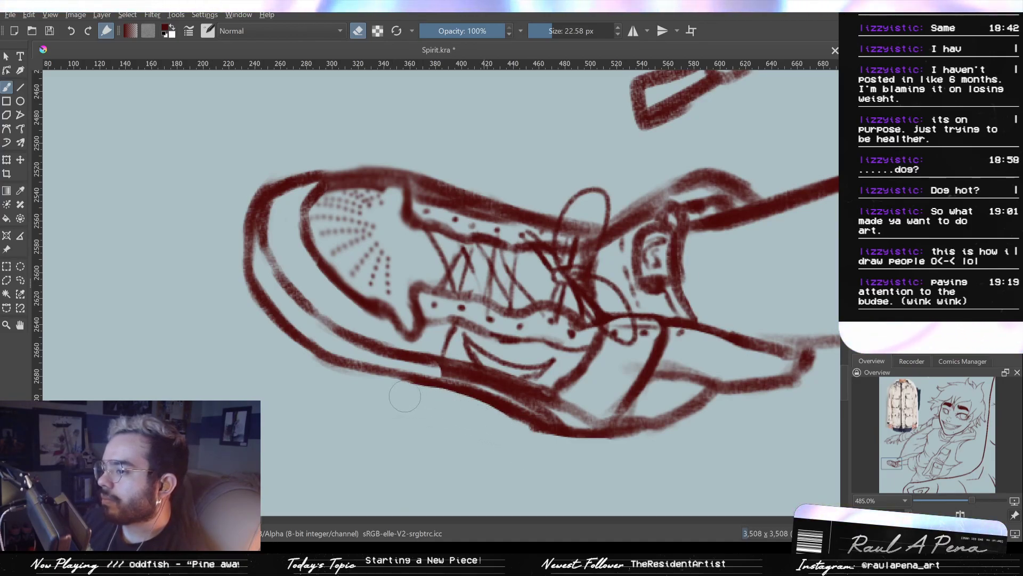
mouse_move(484, 386)
mouse_down()
mouse_move(510, 491)
mouse_move(450, 402)
mouse_move(463, 363)
mouse_move(419, 377)
mouse_move(450, 374)
mouse_move(535, 409)
mouse_up()
key(e)
key(e)
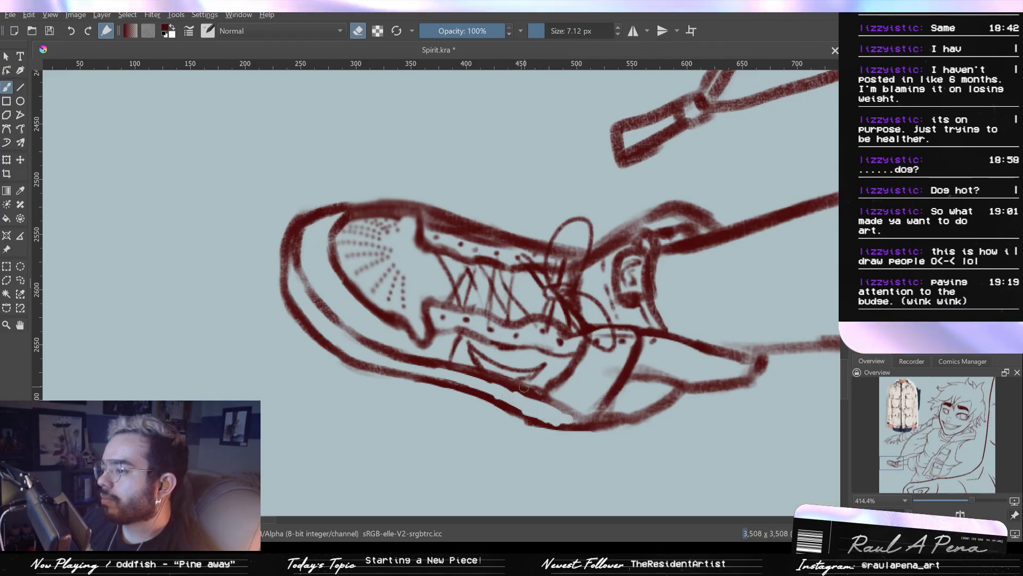
key(e)
mouse_move(421, 397)
mouse_down()
mouse_move(487, 399)
mouse_move(544, 430)
mouse_up()
key(bracketleft)
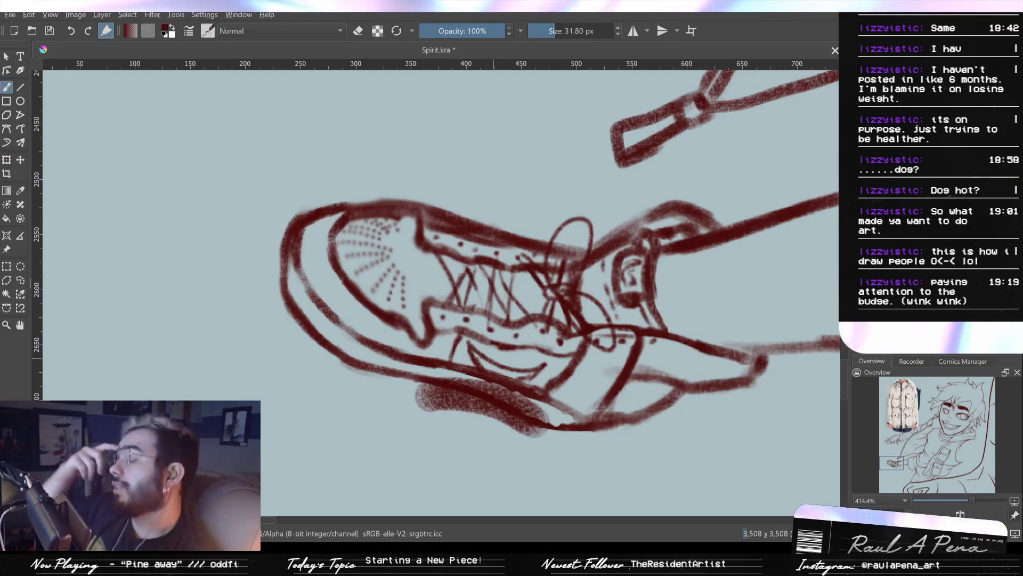
click(396, 32)
key(ctrl+z)
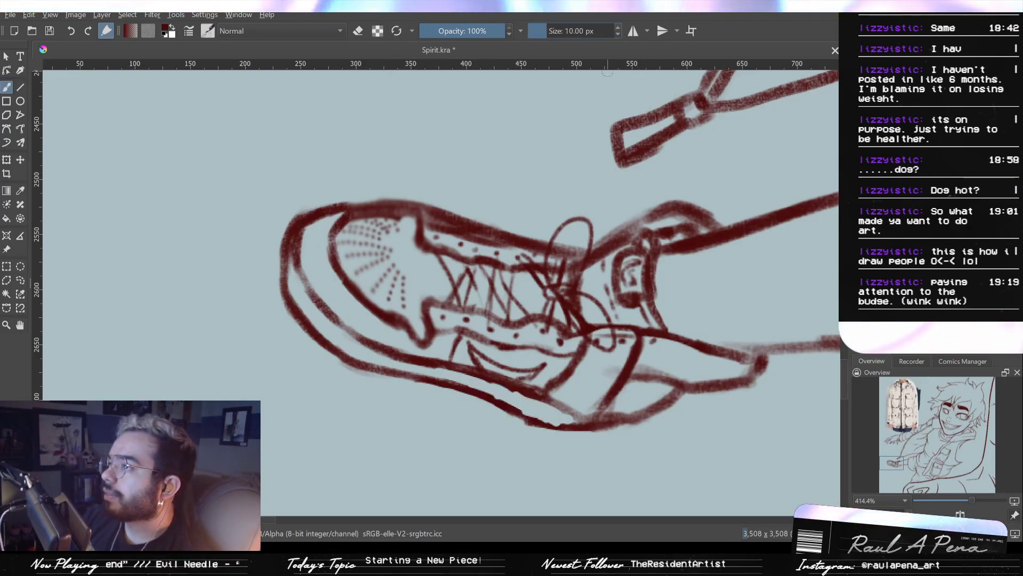
Erase the lower sole edge from the mid-foot to the heel with an eraser of about 41.51 px
drag(505, 336, 543, 335)
mouse_move(463, 402)
mouse_down()
mouse_move(442, 385)
mouse_move(512, 421)
mouse_up()
key(ctrl+z)
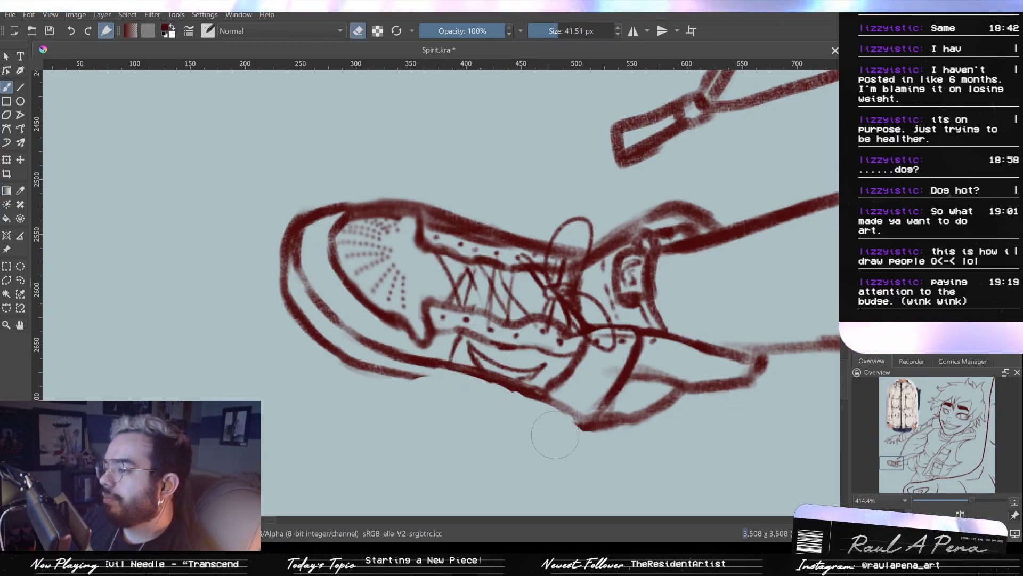
drag(573, 440, 587, 449)
Redraw the lower sole edge from the forefoot to the heel as one continuous line with the 10 px brush
key(e)
drag(384, 375, 451, 393)
key(ctrl+z)
mouse_move(367, 374)
mouse_down()
mouse_move(439, 391)
mouse_move(372, 371)
mouse_move(479, 386)
mouse_up()
key(ctrl+z)
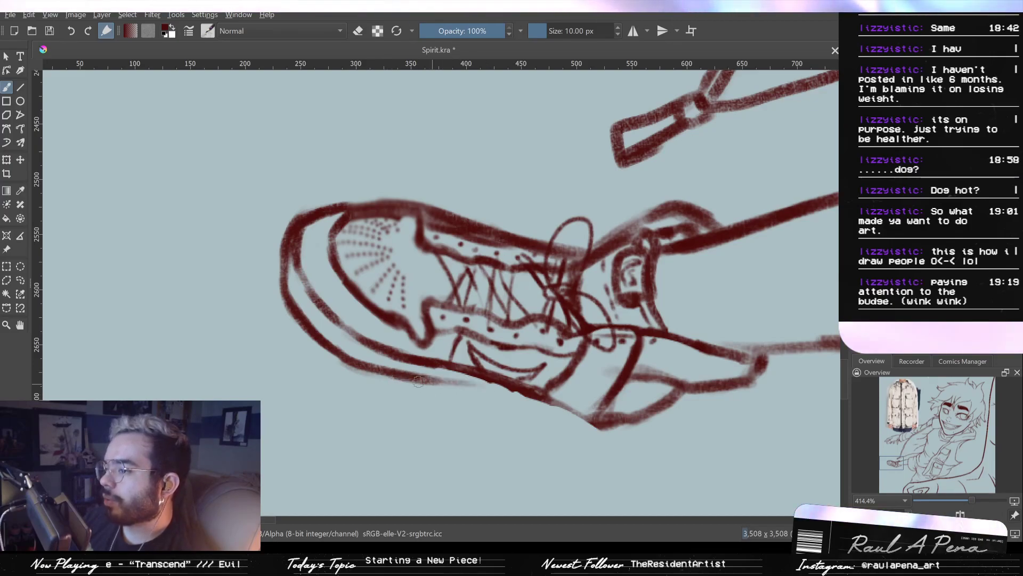
drag(414, 379, 533, 400)
key(ctrl+z)
mouse_move(462, 386)
mouse_down()
mouse_move(529, 402)
mouse_move(569, 429)
mouse_up()
mouse_move(513, 394)
mouse_down()
mouse_move(586, 441)
mouse_move(647, 419)
mouse_move(599, 436)
mouse_move(622, 428)
mouse_move(604, 419)
mouse_move(569, 474)
mouse_move(509, 493)
mouse_move(525, 511)
mouse_move(589, 428)
mouse_move(604, 334)
mouse_move(647, 366)
mouse_move(606, 353)
mouse_up()
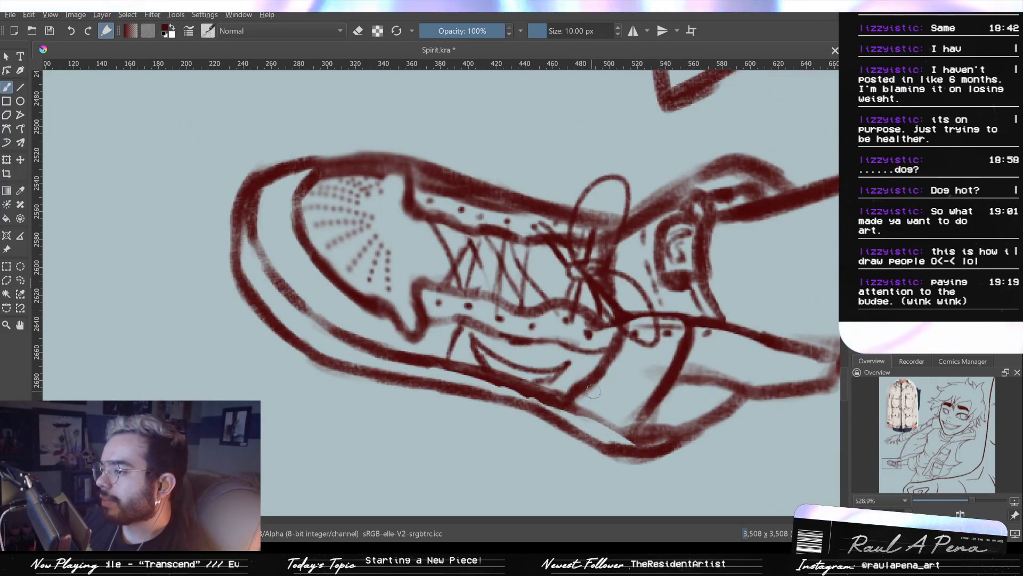
Erase the upper sole line behind the forefoot and the lower ends of the side panel lines with a 12.53 px eraser
key(bracketleft)
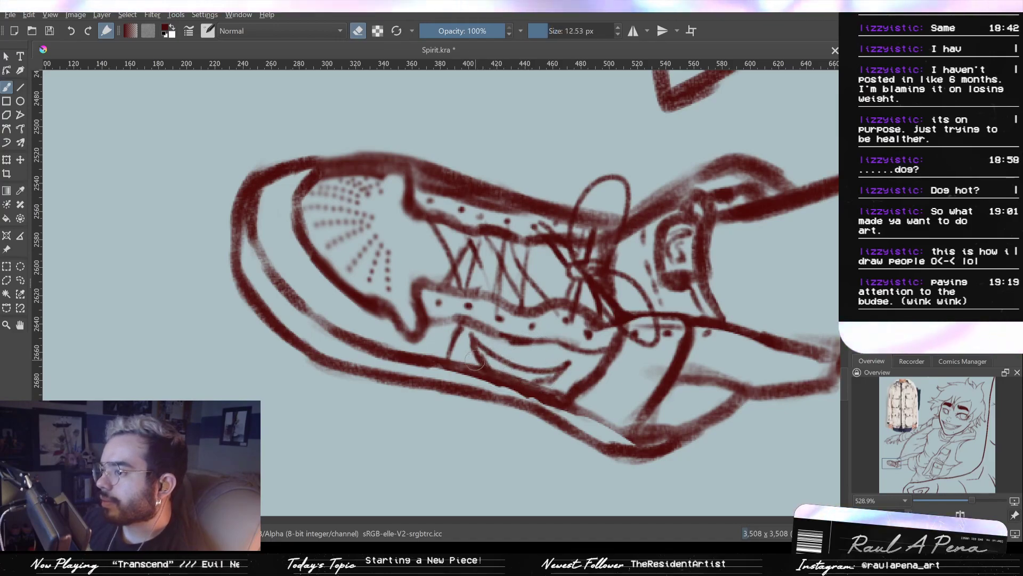
drag(459, 368, 544, 396)
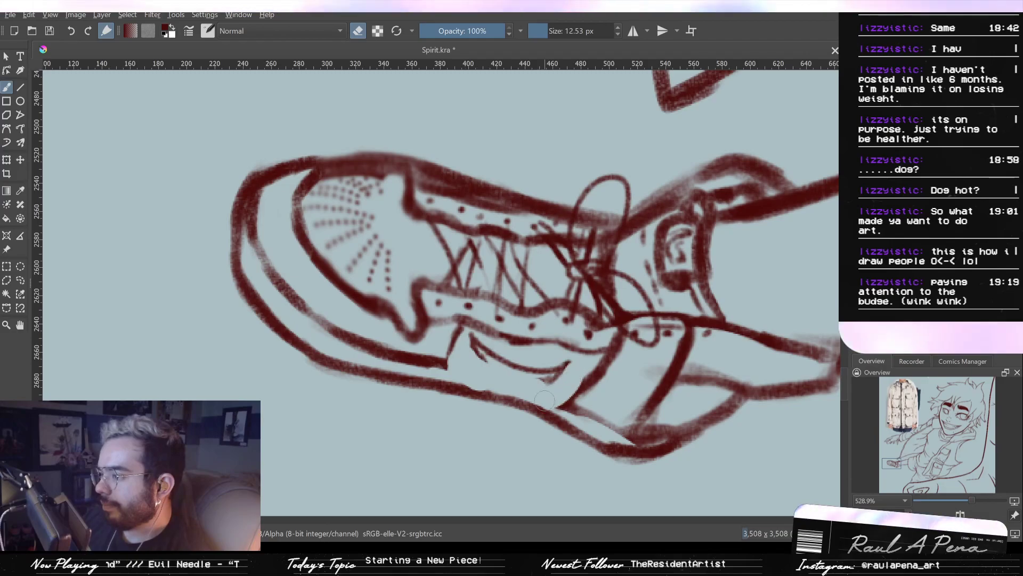
drag(584, 360, 573, 381)
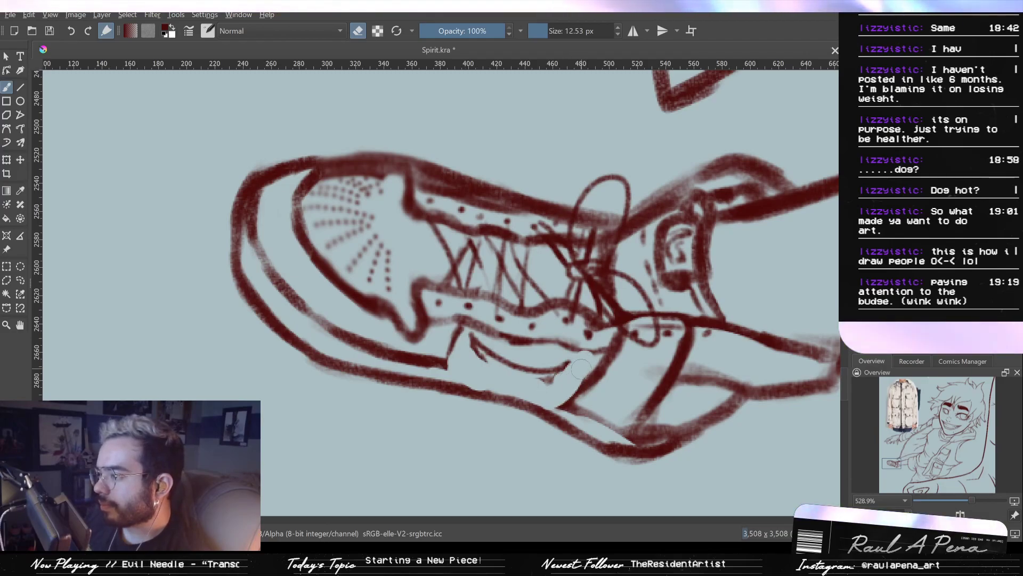
mouse_move(599, 417)
mouse_down()
mouse_move(567, 405)
mouse_move(590, 413)
mouse_move(582, 403)
mouse_move(594, 390)
mouse_move(627, 437)
mouse_up()
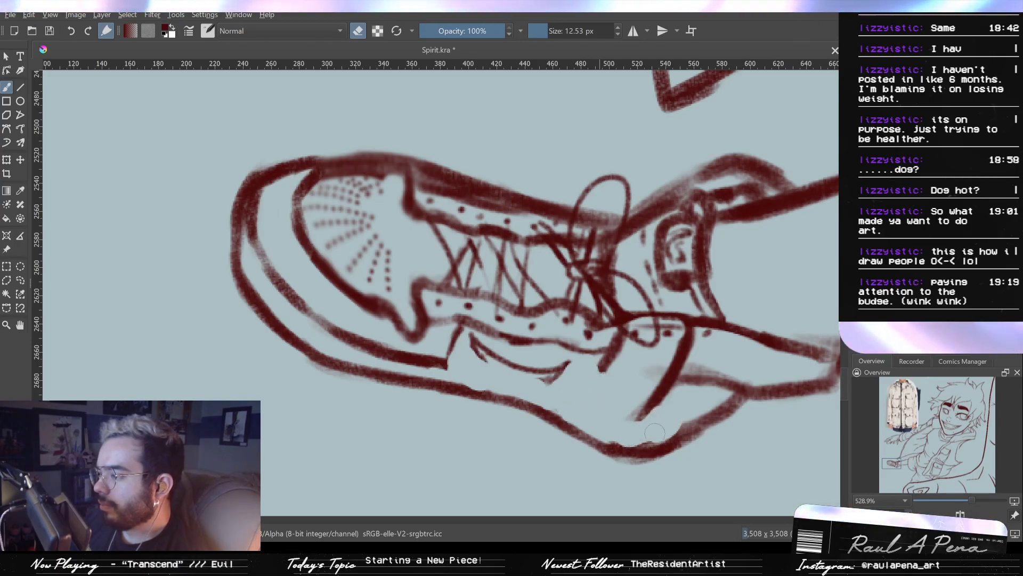
drag(684, 390, 654, 416)
key(ctrl+z)
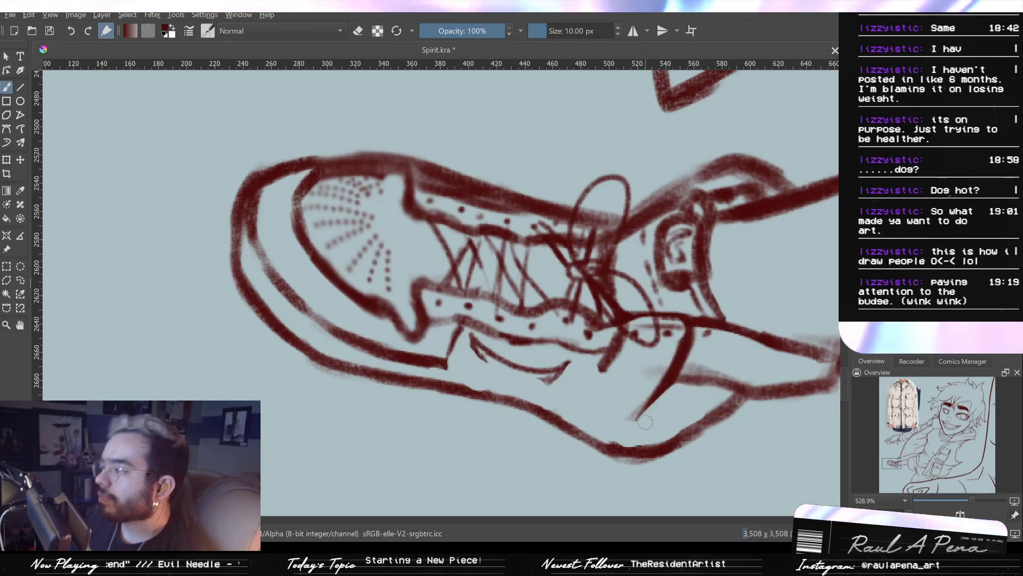
Redraw the upper sole line from below the side logo to the heel with the 10 px brush
key(e)
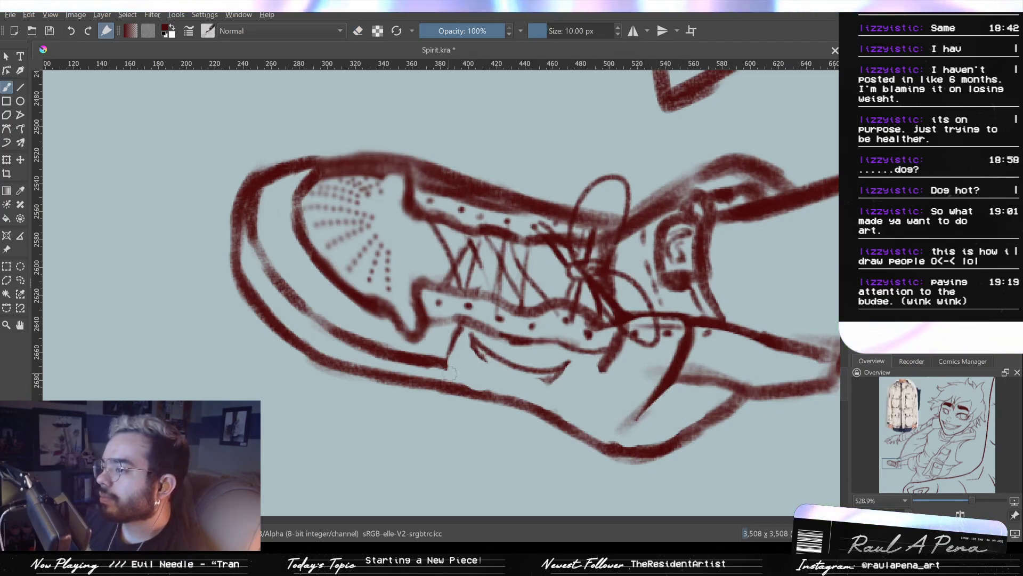
drag(469, 376, 616, 436)
drag(543, 391, 637, 449)
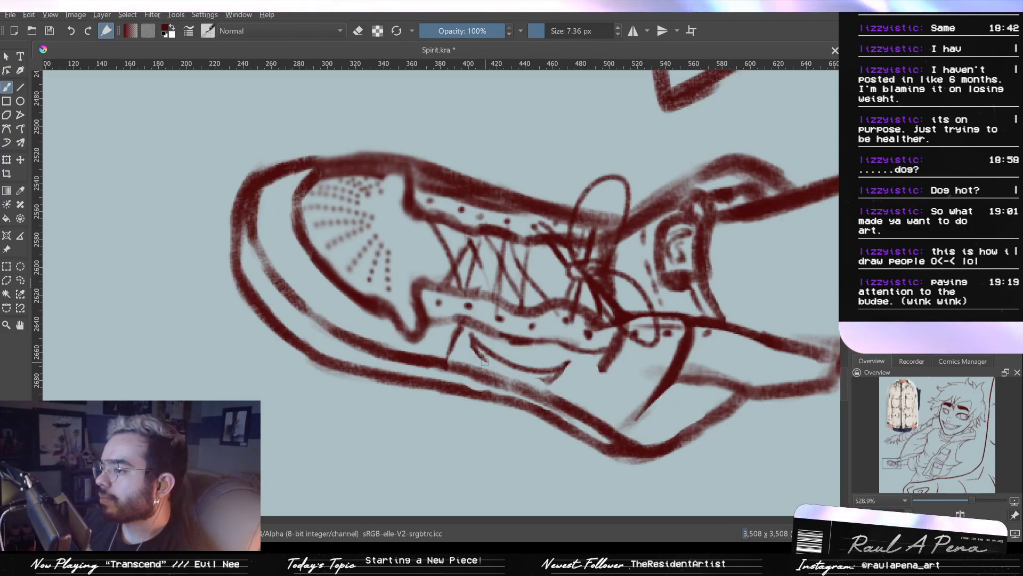
Redraw the lower curve of the side logo and reconnect the panel line behind it to the sole with a 5.07 px brush
drag(480, 356, 540, 386)
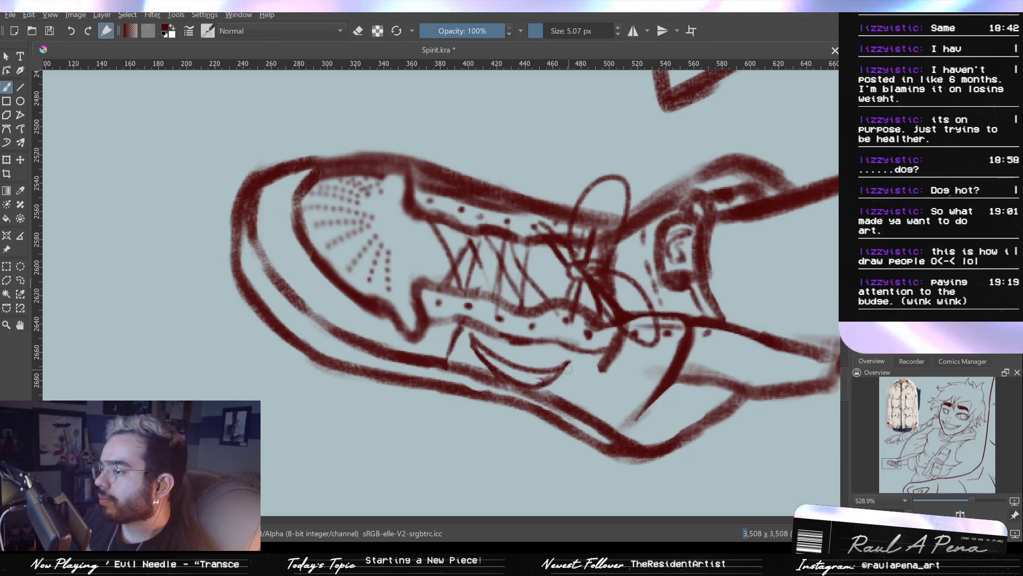
drag(579, 397, 596, 384)
key(e)
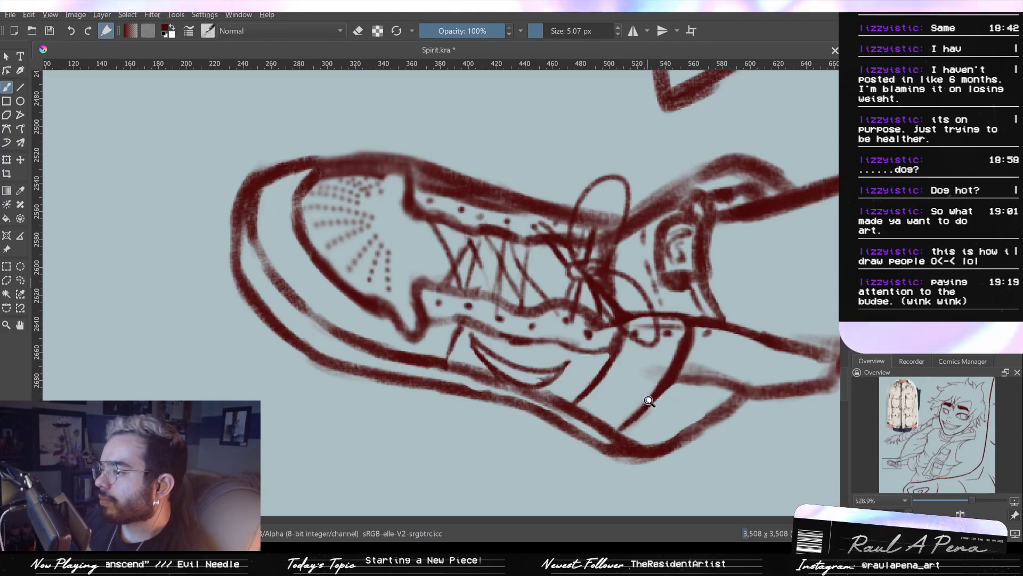
Replace the straight rear panel line with a curve from the ankle collar to the back of the heel, using the 5.07 px brush
scroll(596, 457, down, 5)
scroll(592, 455, up, 4)
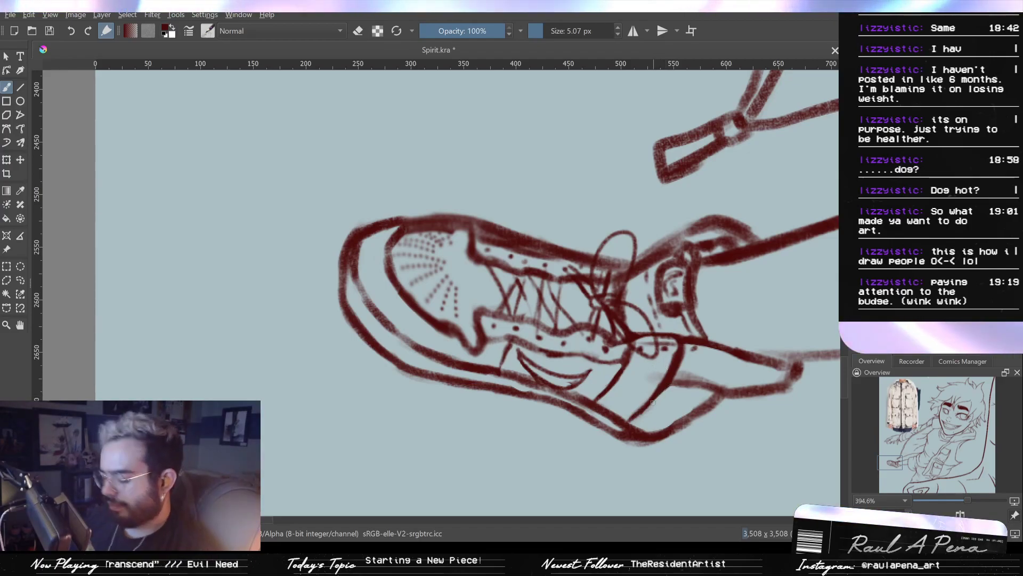
key(m)
key(m)
mouse_move(652, 390)
mouse_down()
mouse_move(662, 390)
mouse_move(639, 408)
mouse_up()
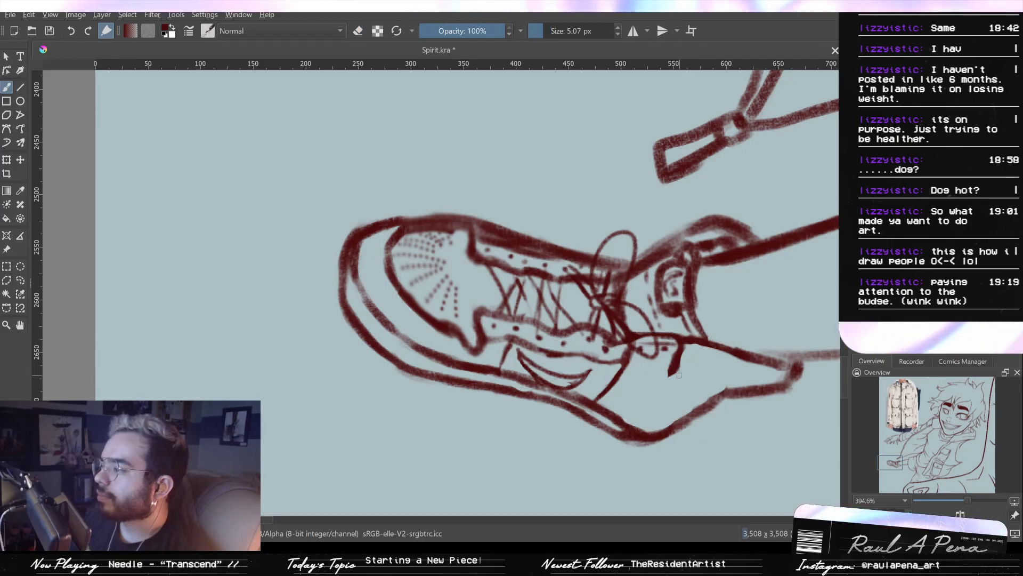
drag(679, 376, 677, 360)
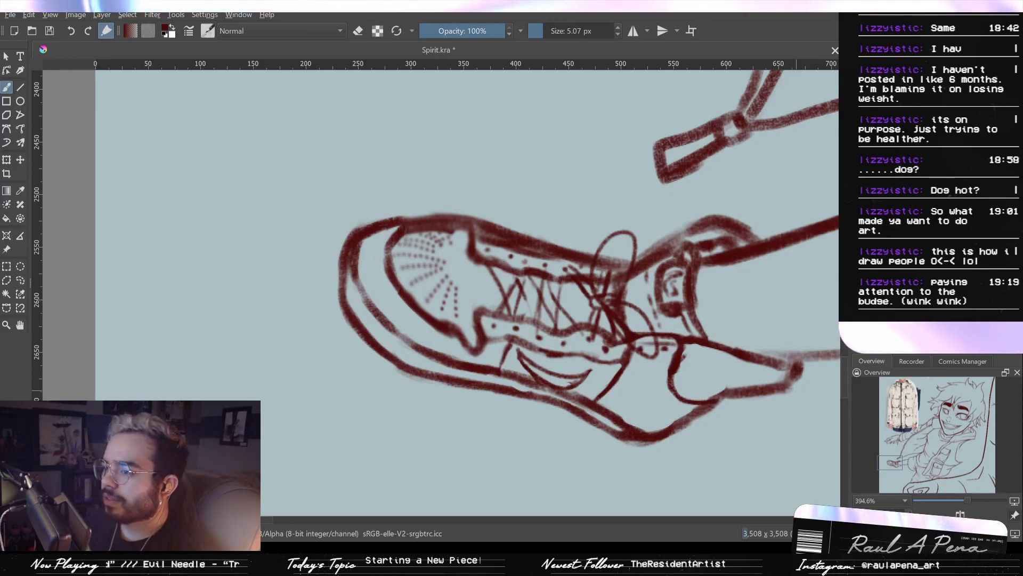
Erase the thick heel tab outline with a 13.30 px eraser and redraw it as a thinner curve with the 5.07 px brush
key(e)
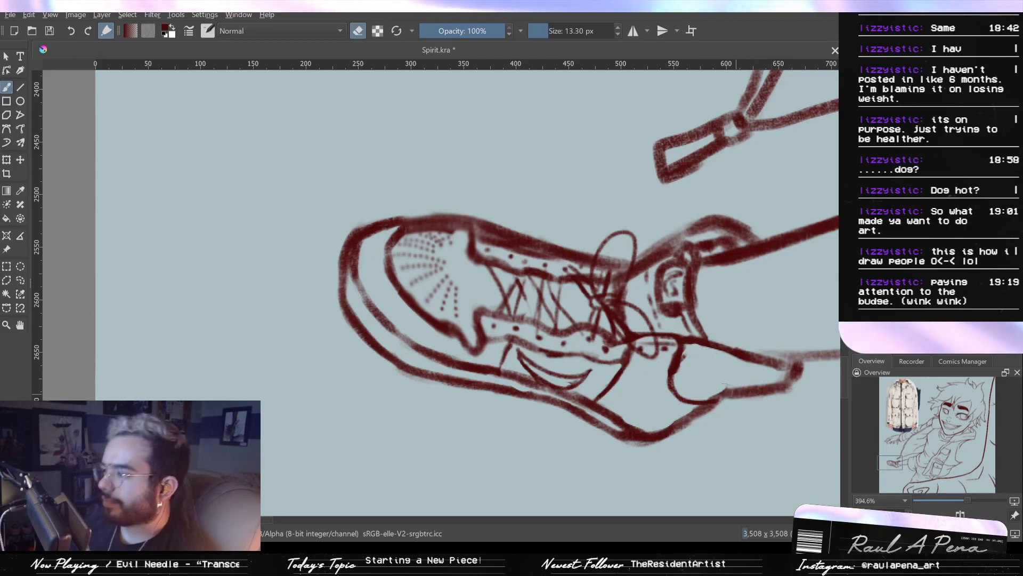
mouse_move(716, 390)
mouse_down()
mouse_move(793, 386)
mouse_move(796, 374)
mouse_up()
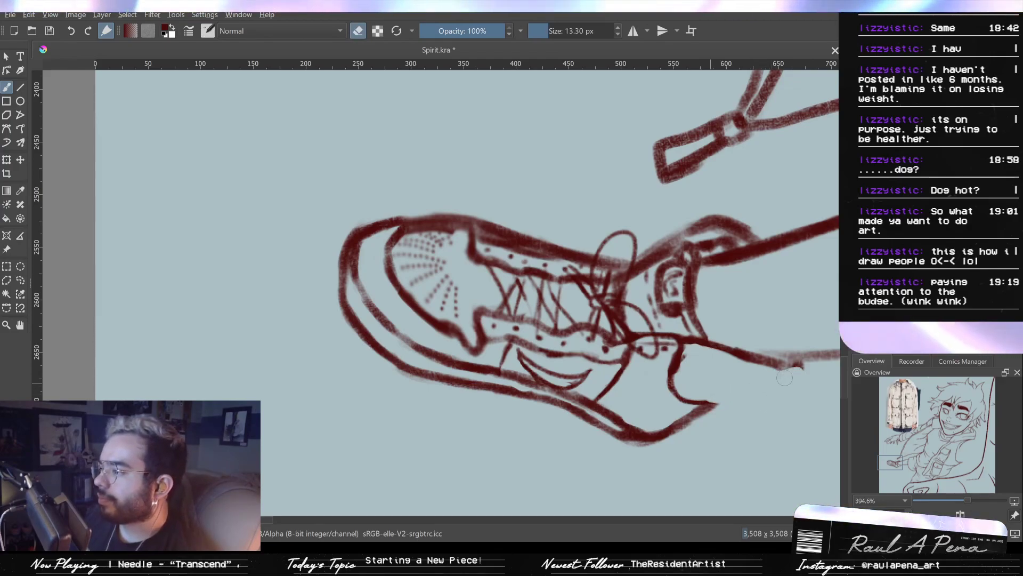
key(e)
mouse_move(801, 365)
mouse_down()
mouse_move(789, 380)
mouse_move(713, 404)
mouse_up()
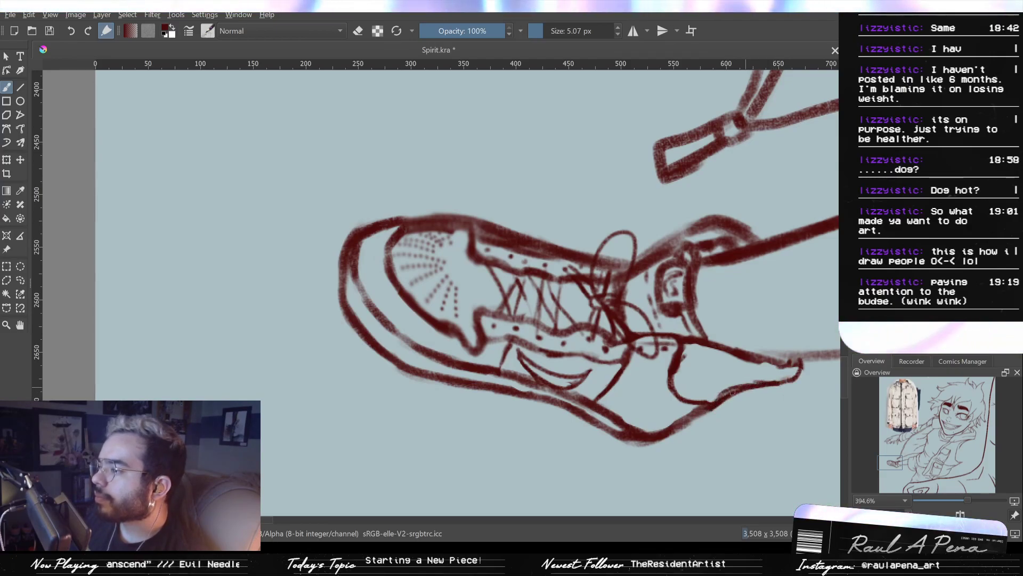
key(e)
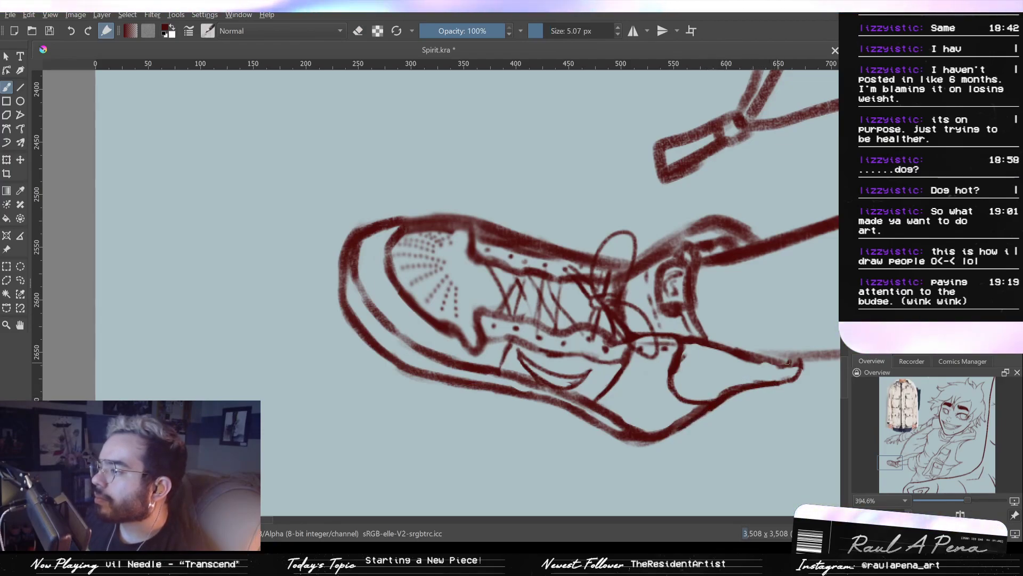
drag(792, 371, 726, 408)
Strengthen the leg's lower outline where it meets the shoe's heel with the 5.07 px brush
drag(724, 309, 496, 283)
drag(495, 329, 632, 331)
key(ctrl+z)
mouse_move(505, 335)
mouse_down()
mouse_move(720, 323)
mouse_move(532, 337)
mouse_up()
key(ctrl+z)
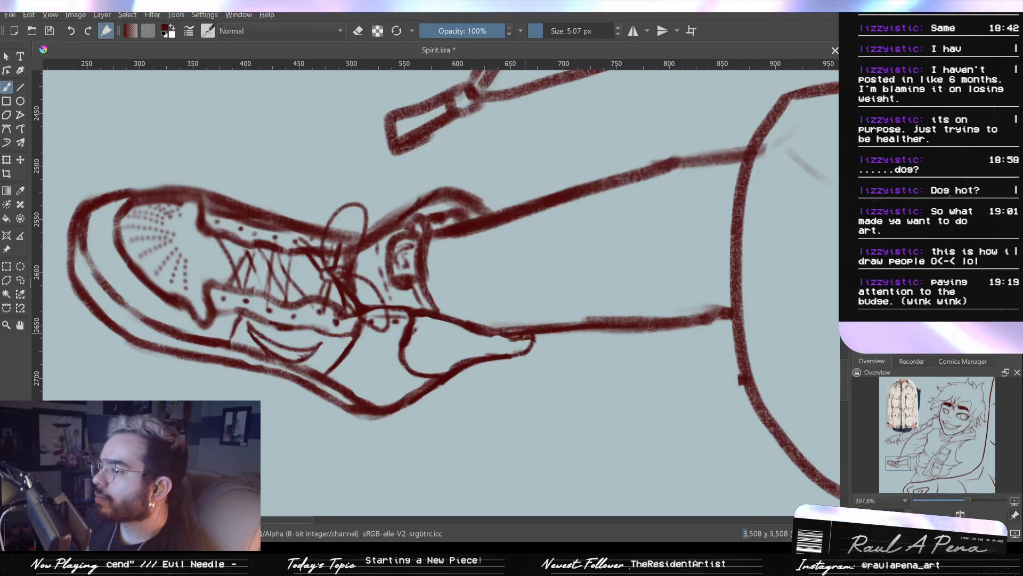
Set the brush size to 20 px for inking the faint sleeve sketch beside the thick frame curve
scroll(659, 175, down, 10)
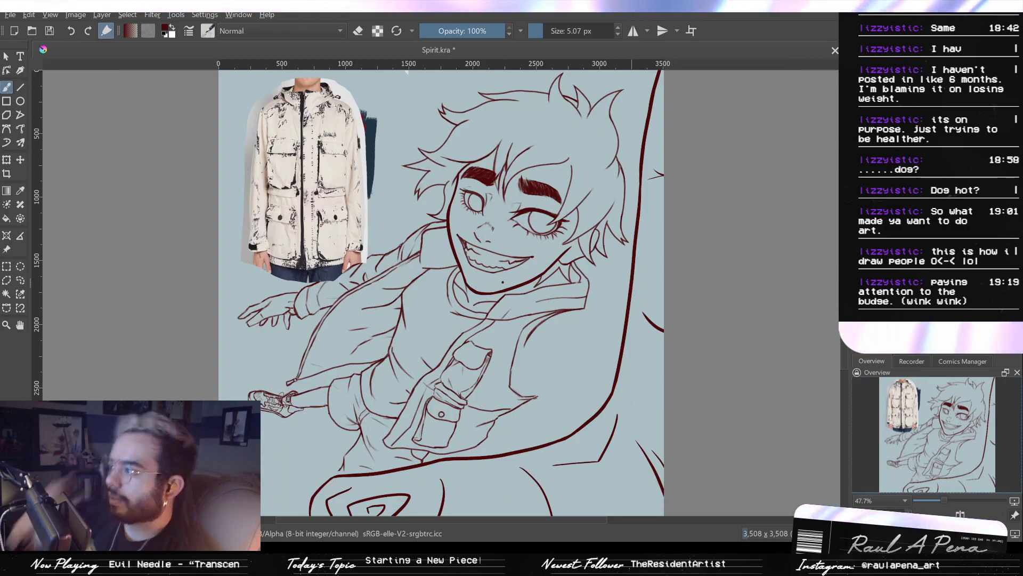
scroll(772, 347, up, 2)
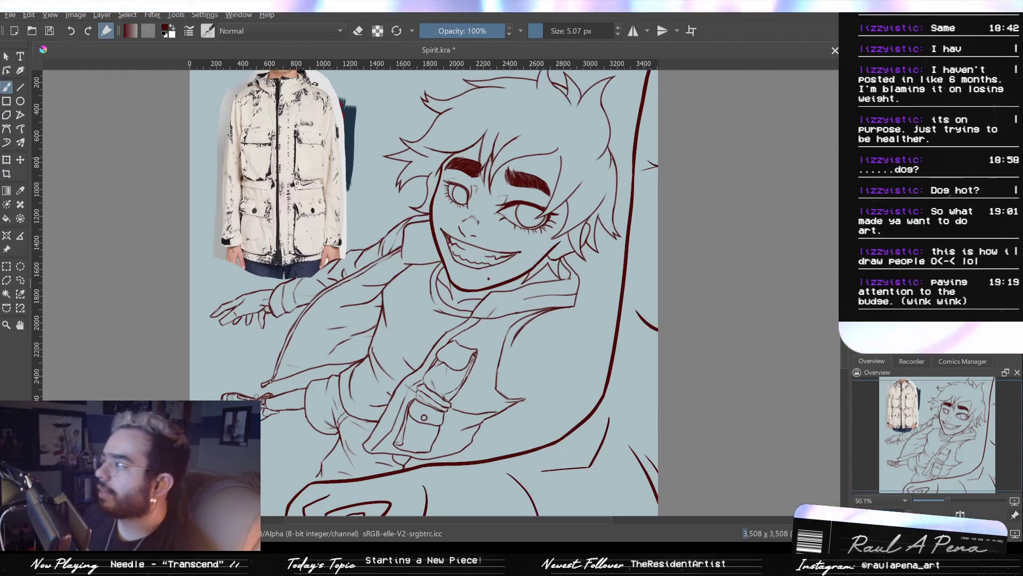
drag(634, 336, 628, 308)
drag(471, 416, 517, 329)
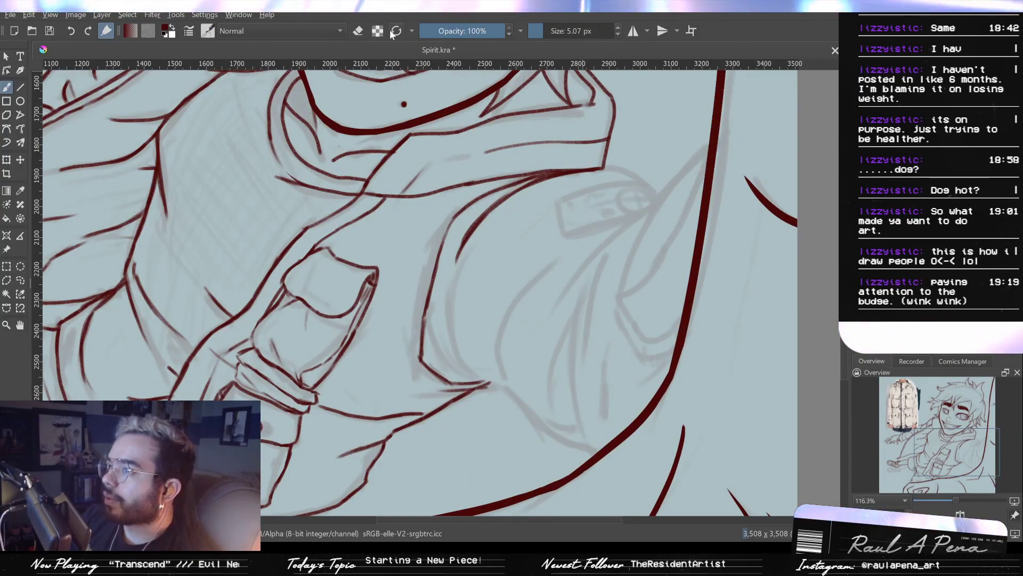
click(619, 27)
click(618, 27)
click(619, 27)
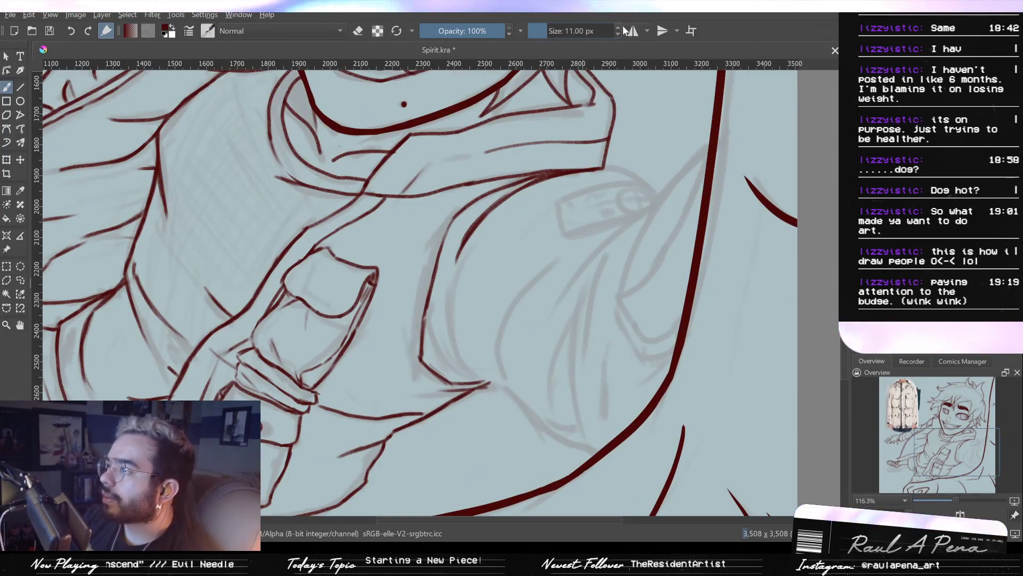
click(619, 28)
click(619, 26)
click(618, 27)
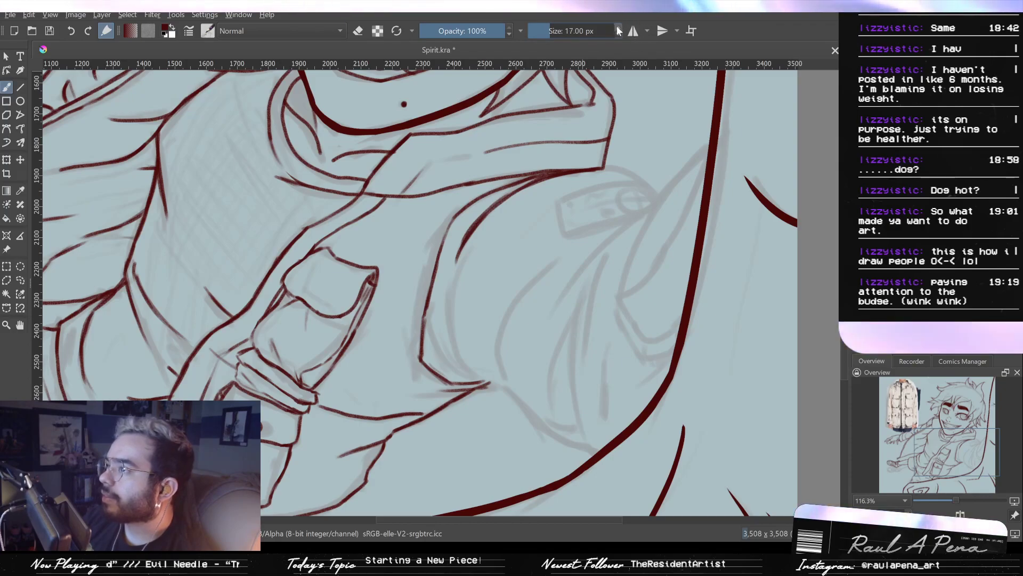
click(617, 27)
click(618, 26)
click(617, 26)
click(617, 27)
Try to ink the sleeve's long outer curve from the thick frame line down toward the flap with the 20 px brush
drag(709, 141, 649, 234)
key(ctrl+z)
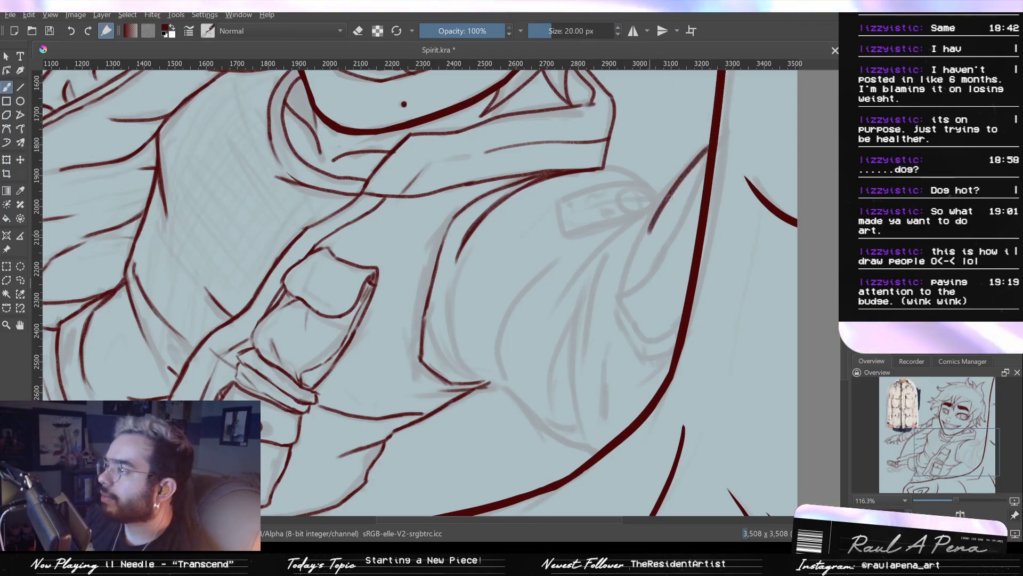
key(ctrl+z)
mouse_move(709, 148)
mouse_down()
mouse_move(624, 282)
mouse_move(643, 283)
mouse_move(695, 187)
mouse_up()
key(ctrl+z)
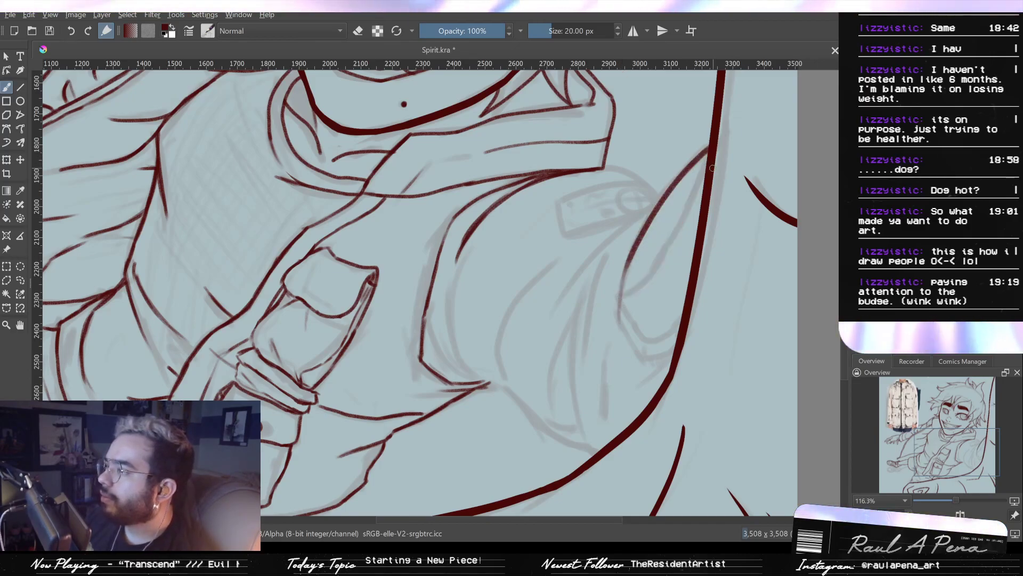
drag(707, 150, 655, 243)
key(ctrl+z)
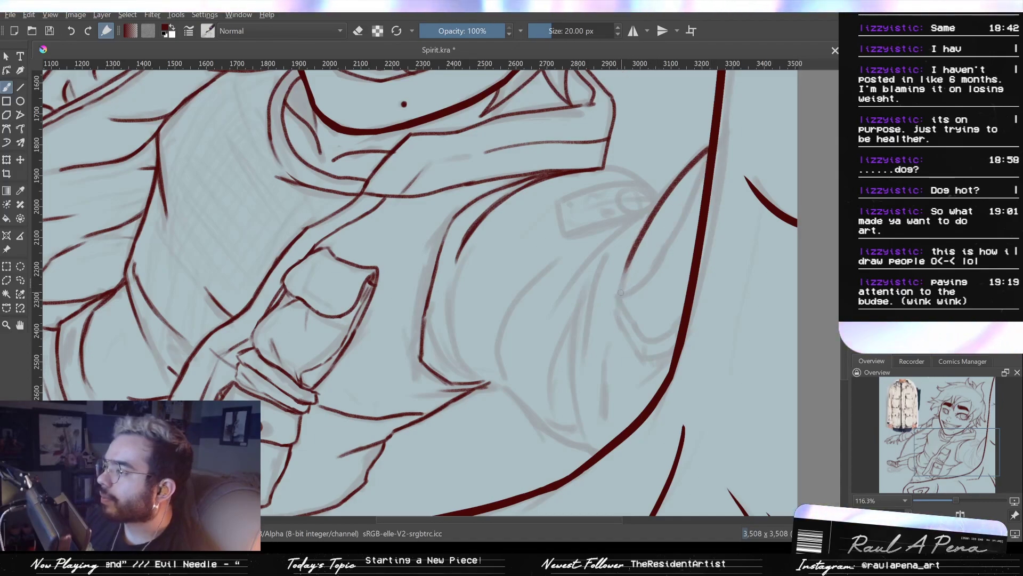
key(ctrl+z)
Ink the flap's upper edge from its pointed corner up to the thick frame line with the 20 px brush
mouse_move(620, 295)
mouse_down()
mouse_move(650, 272)
mouse_move(700, 184)
mouse_move(670, 235)
mouse_up()
key(ctrl+z)
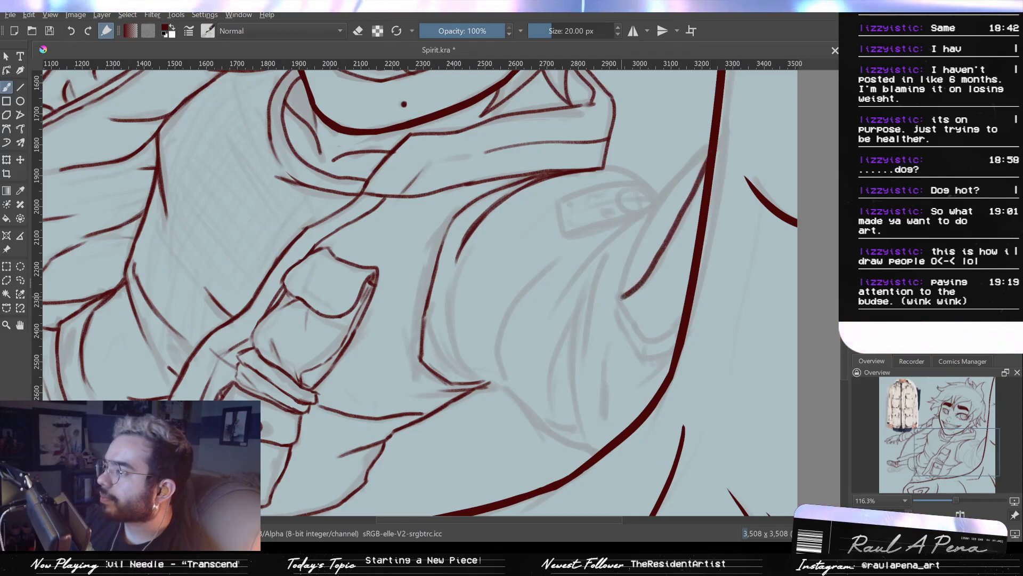
key(ctrl+z)
key(ctrl+z)
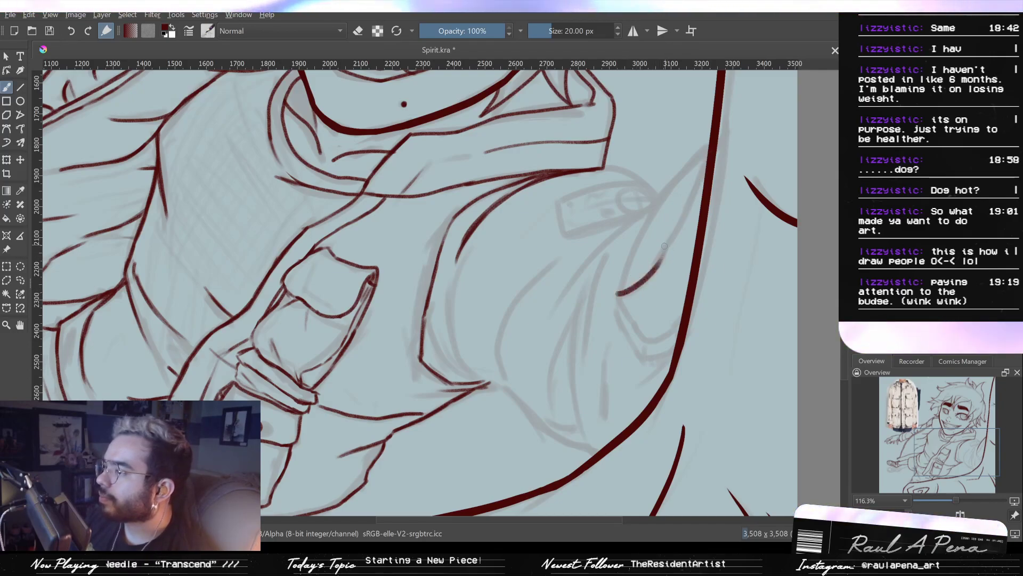
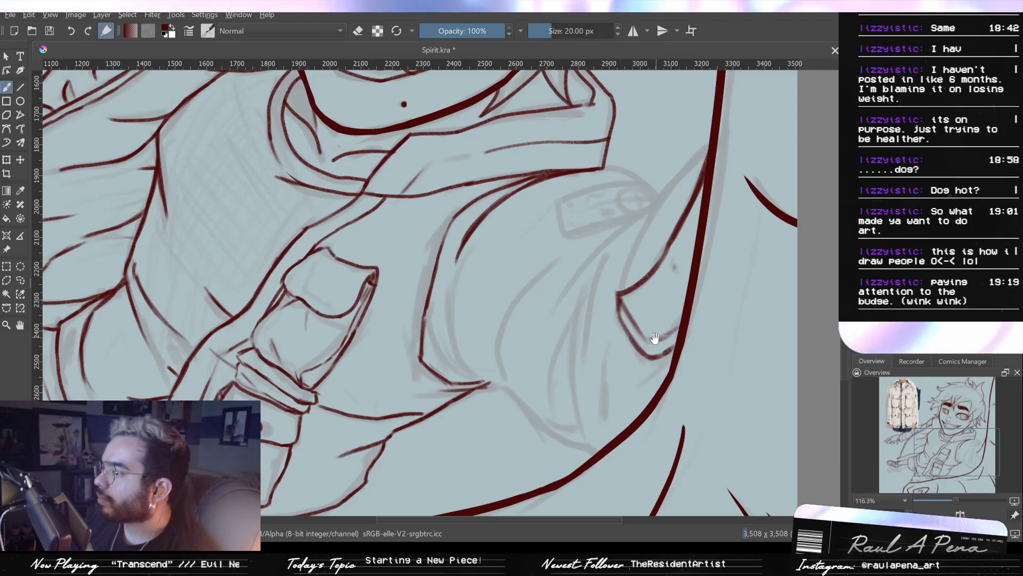
Add dashed stitching inside the flap with a 12.91 px brush and clean its thick lower outline into a thinner line using the eraser
drag(655, 338, 630, 279)
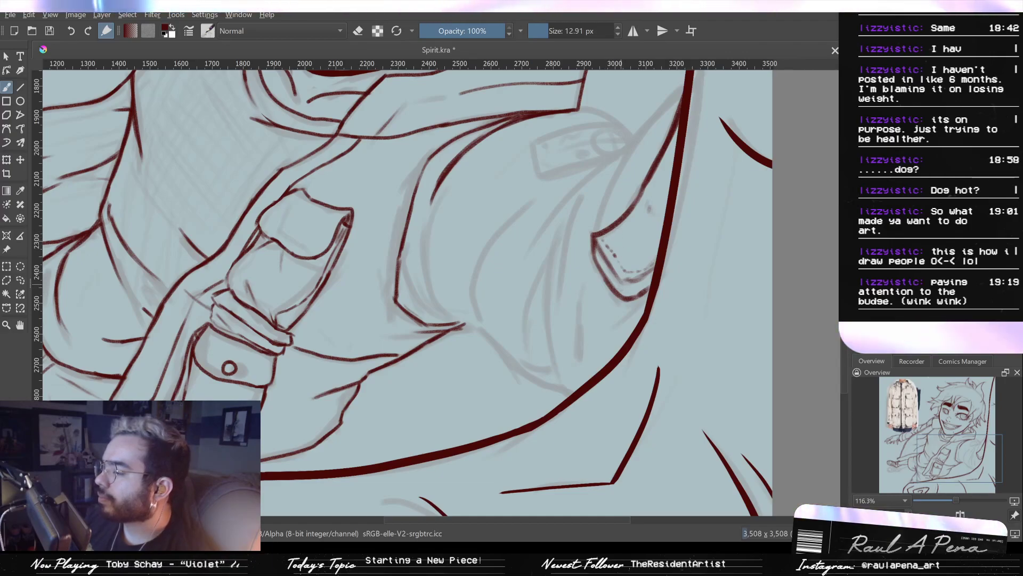
key(e)
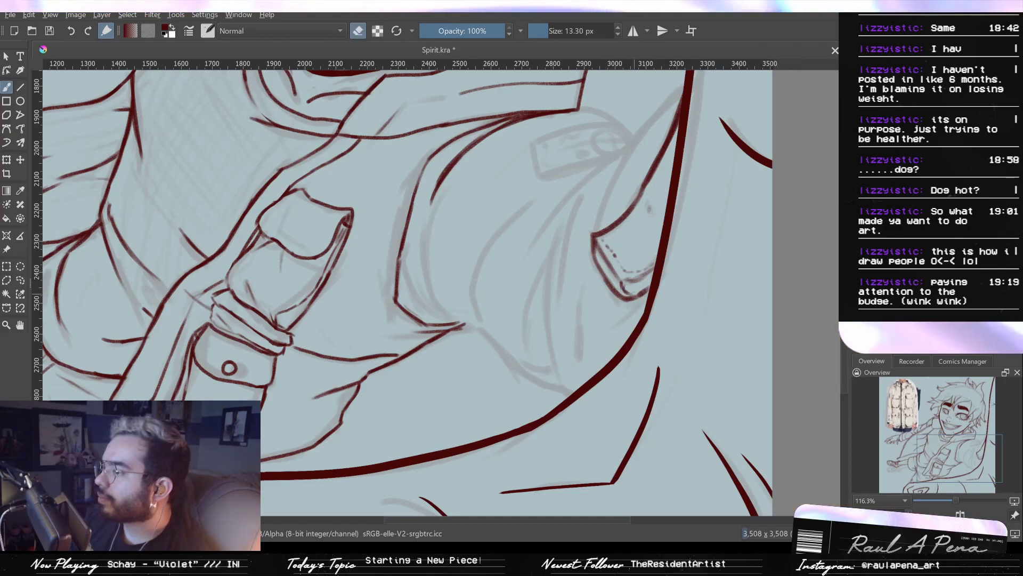
drag(625, 297, 614, 291)
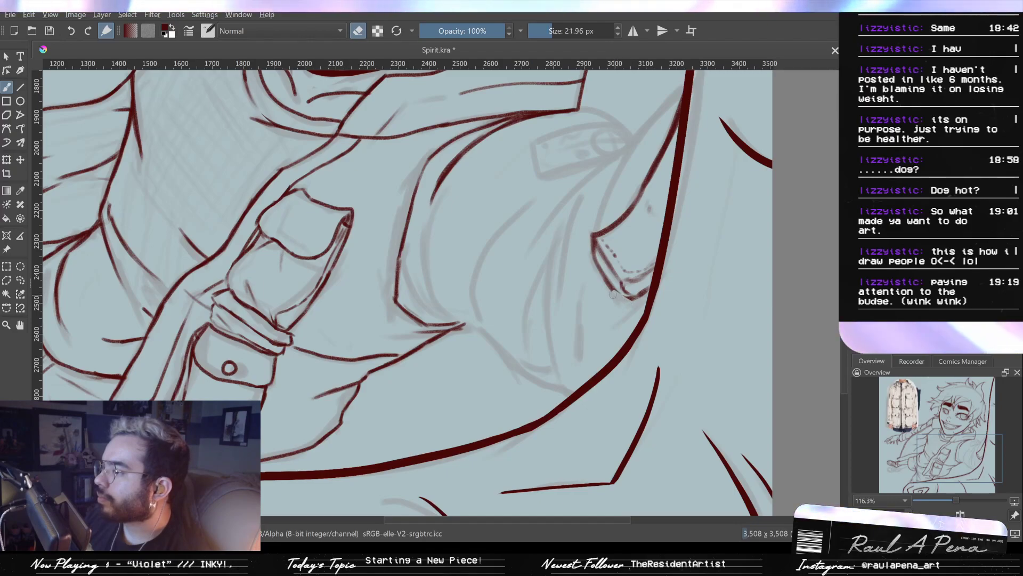
key(bracketright)
key(bracketright)
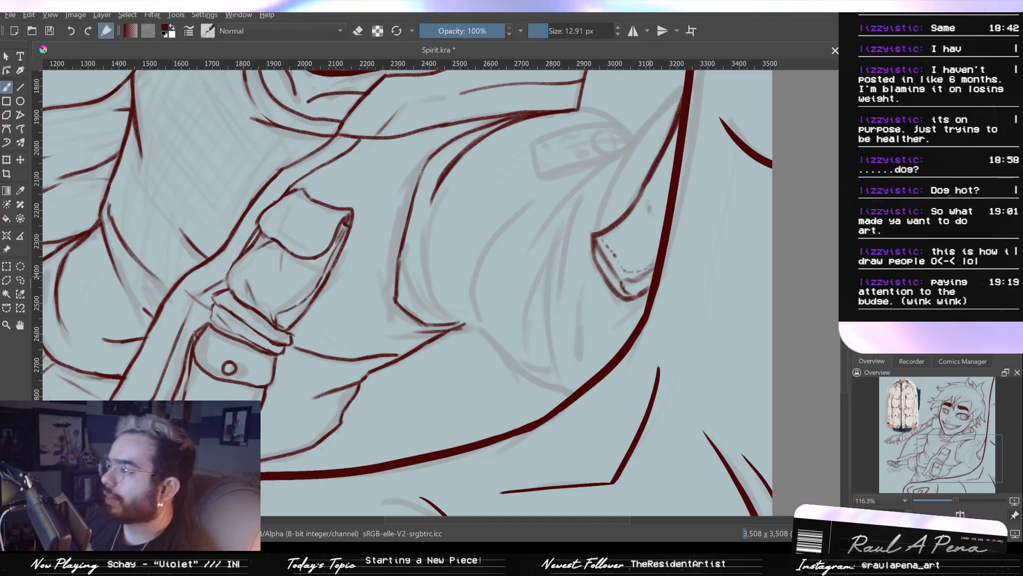
key(e)
key(e)
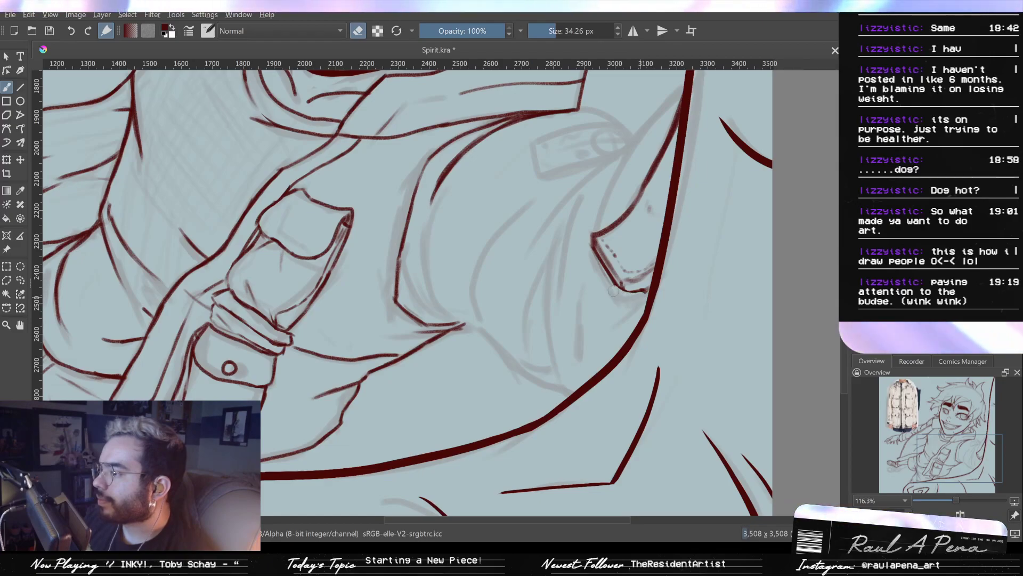
key(e)
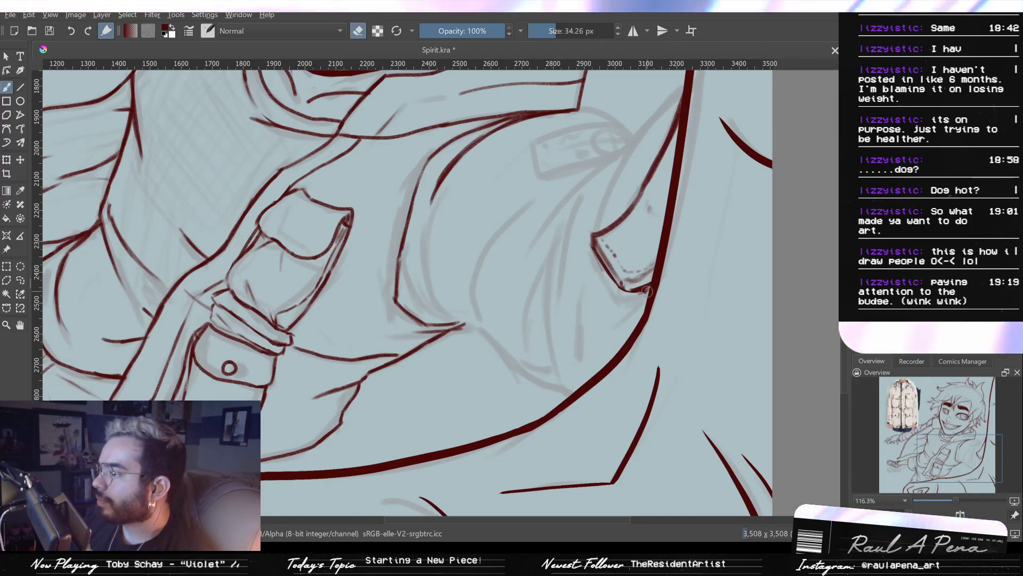
Clean up the flap's lower edge where it meets the thick frame line, using an 8.38 px eraser
drag(643, 294, 656, 283)
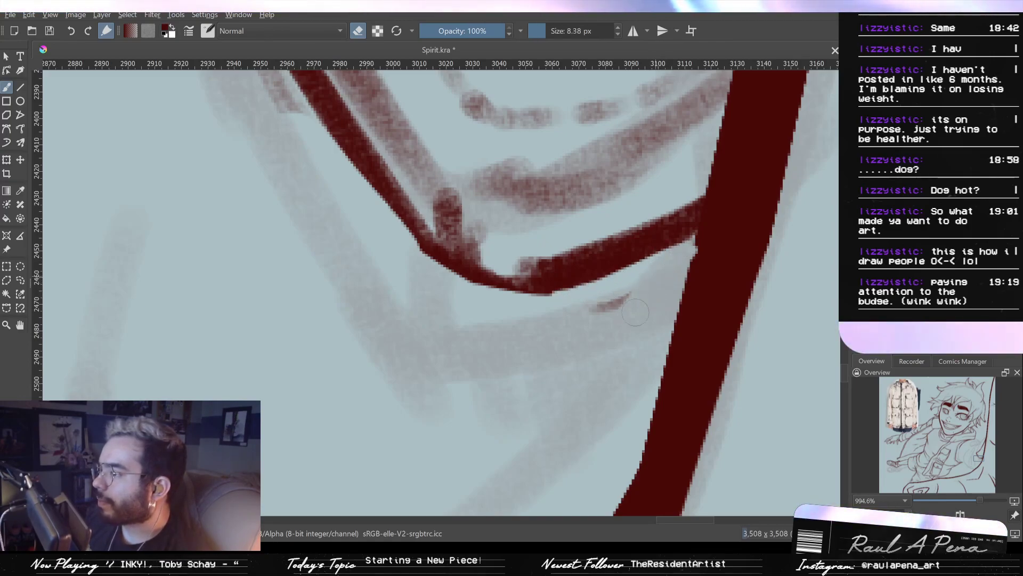
mouse_move(593, 315)
mouse_down()
mouse_move(576, 453)
mouse_move(624, 252)
mouse_move(624, 209)
mouse_up()
key(e)
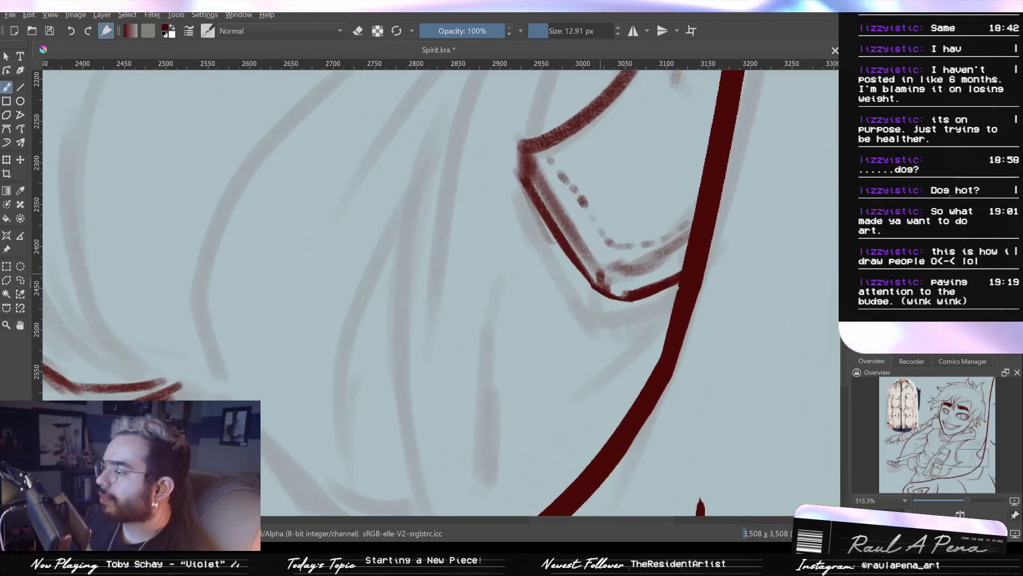
Erase the rough corner of the flap's inner seam and redraw both sides of the seam with the 12.91 px brush
key(e)
mouse_move(609, 278)
mouse_down()
mouse_move(600, 278)
mouse_move(644, 263)
mouse_up()
key(e)
drag(568, 224, 612, 281)
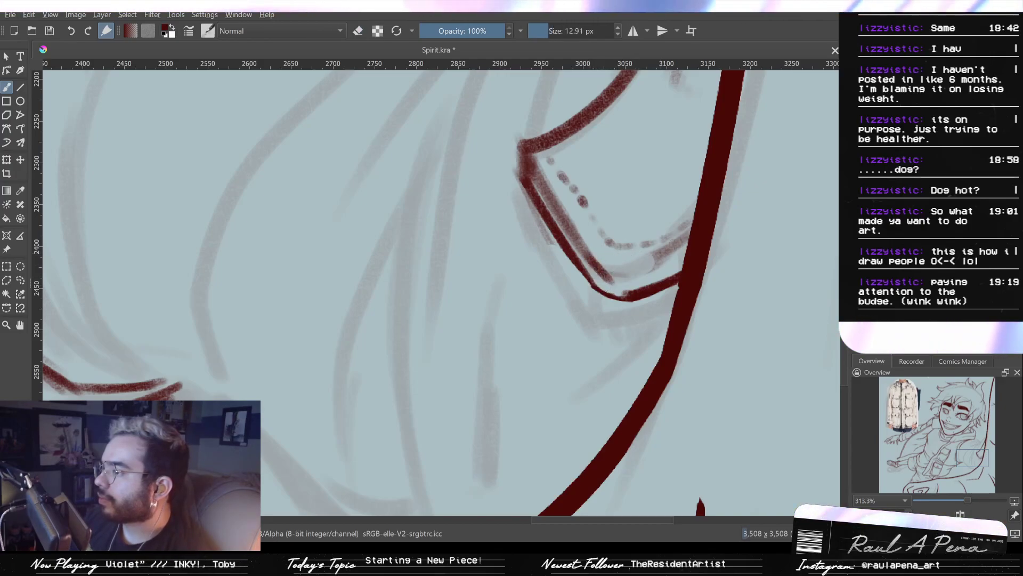
mouse_move(694, 225)
mouse_down()
mouse_move(611, 282)
mouse_move(676, 230)
mouse_move(634, 269)
mouse_up()
key(ctrl+z)
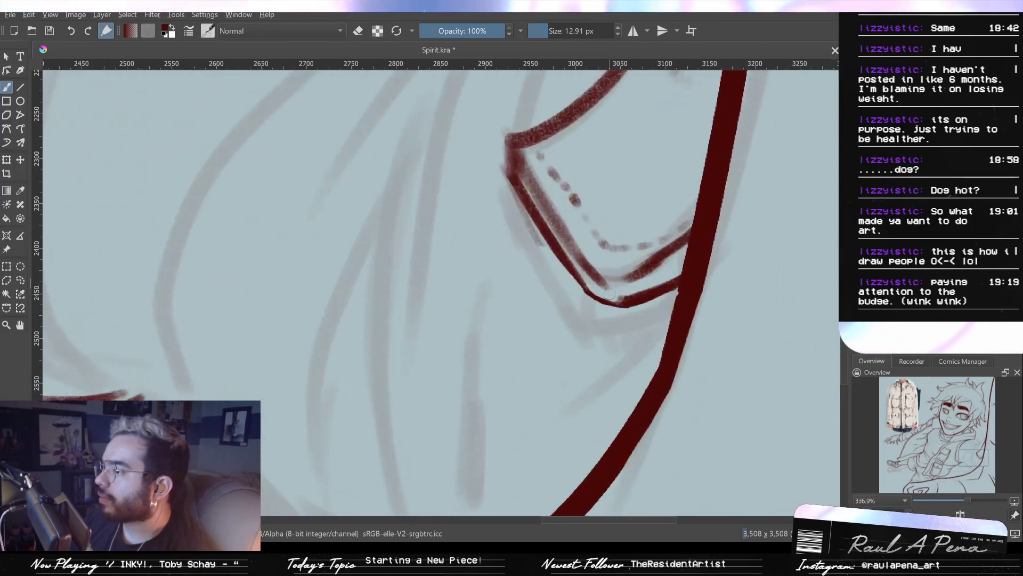
Thin the flap's outer lower outline along its inner side with a 16.21 px eraser
key(e)
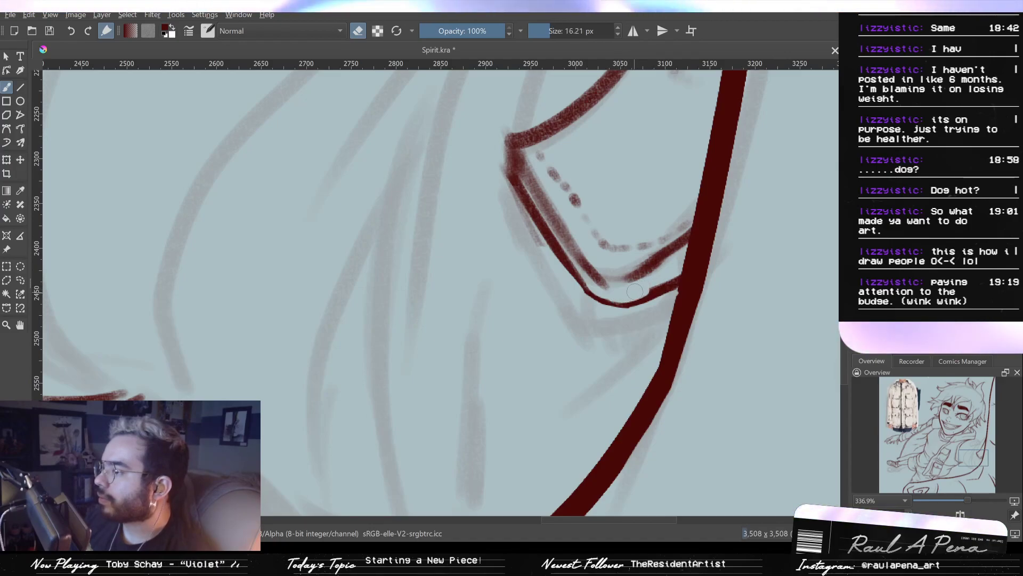
mouse_move(669, 217)
mouse_down()
mouse_move(586, 345)
mouse_move(610, 294)
mouse_move(611, 304)
mouse_up()
key(e)
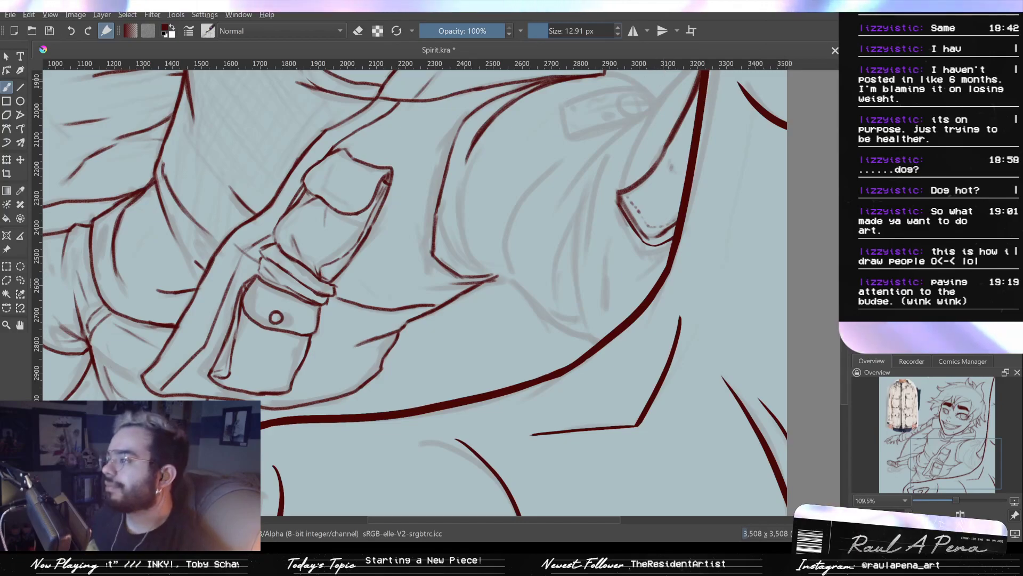
right_click(575, 30)
text(2)
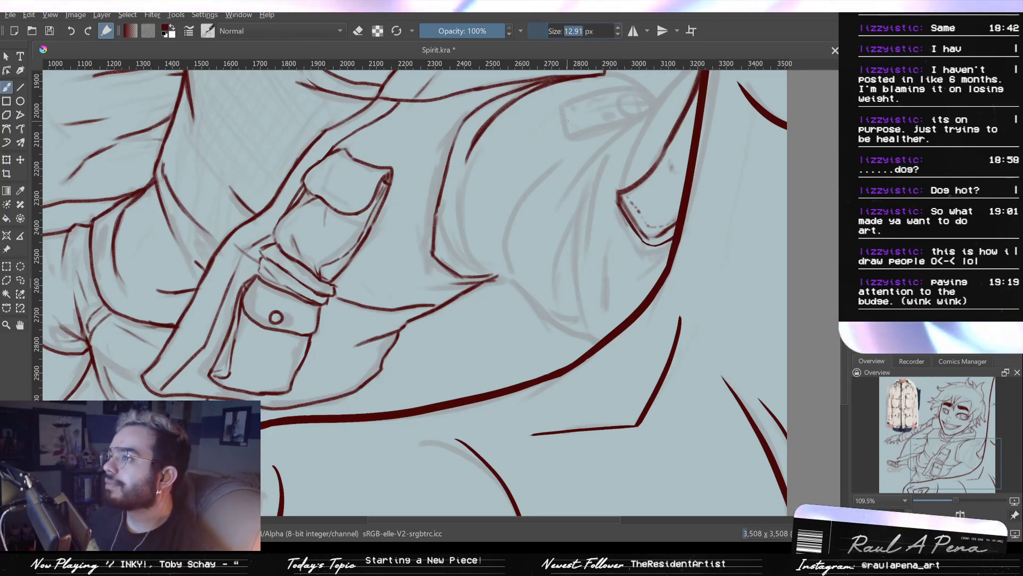
key(Return)
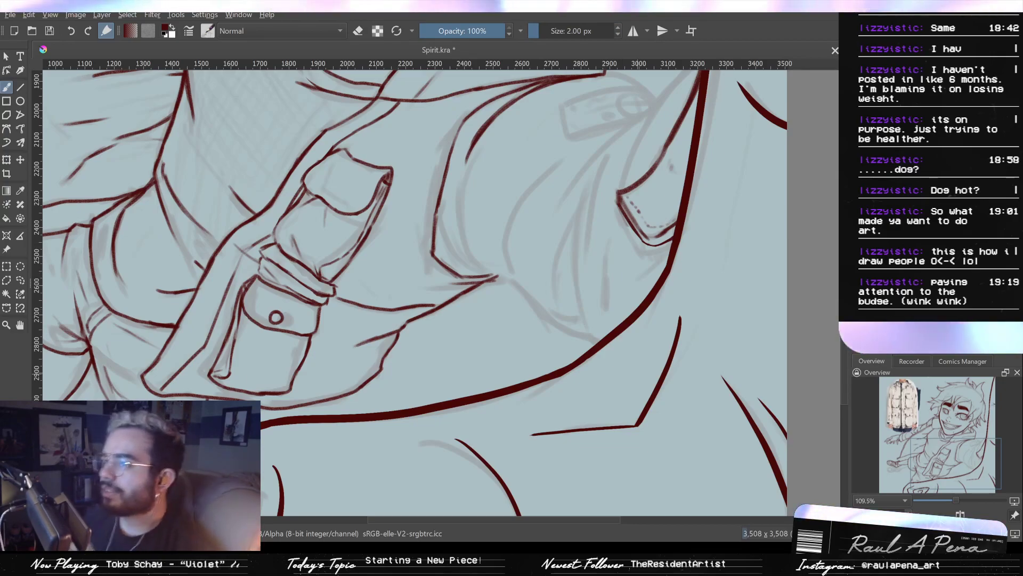
drag(534, 24, 594, 30)
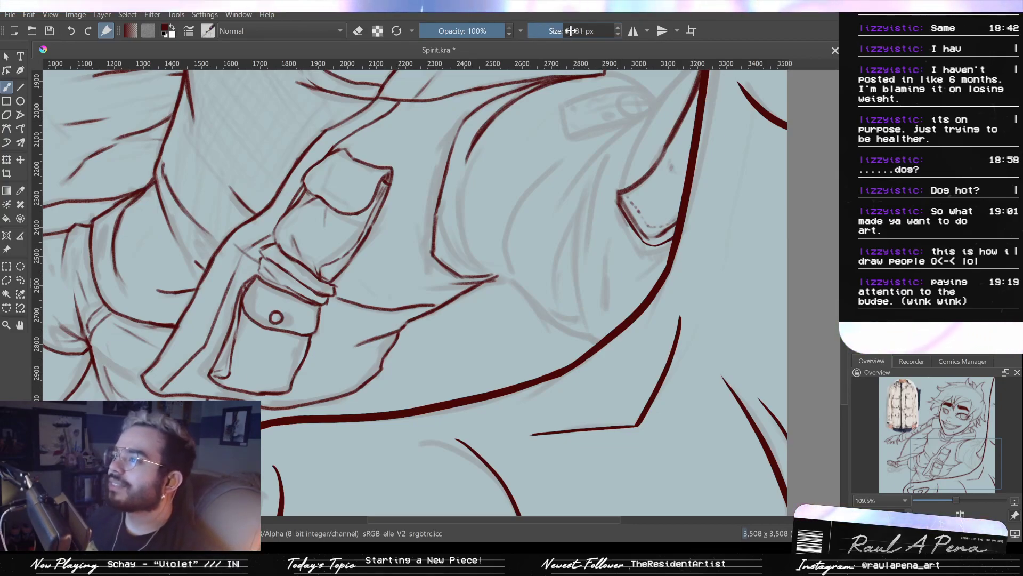
right_click(594, 29)
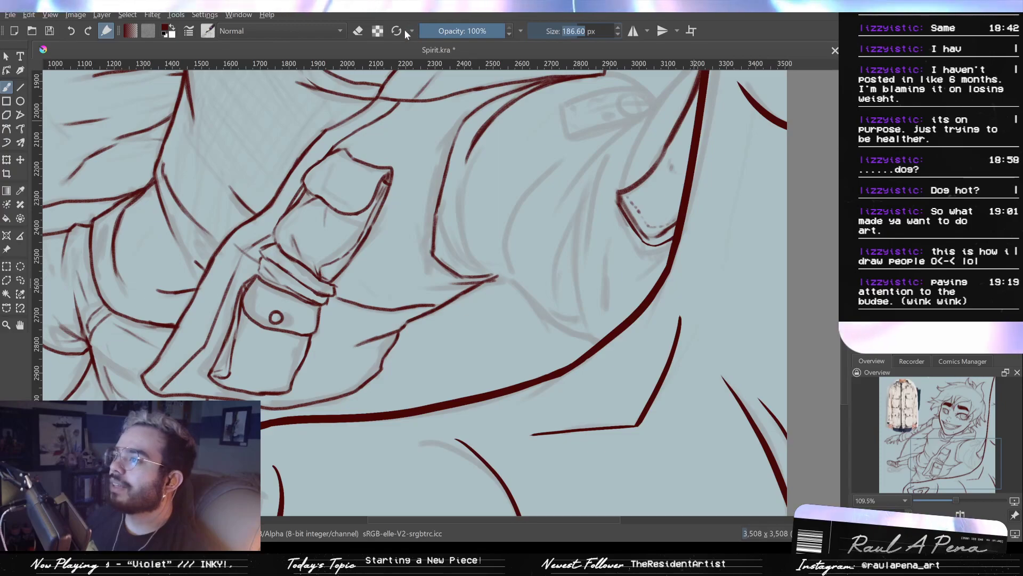
Reload the original brush preset and raise the brush size to 20 px
click(398, 31)
click(618, 28)
click(618, 28)
click(618, 28)
click(617, 28)
click(618, 29)
click(618, 29)
click(618, 28)
click(618, 28)
click(618, 28)
click(618, 28)
click(617, 28)
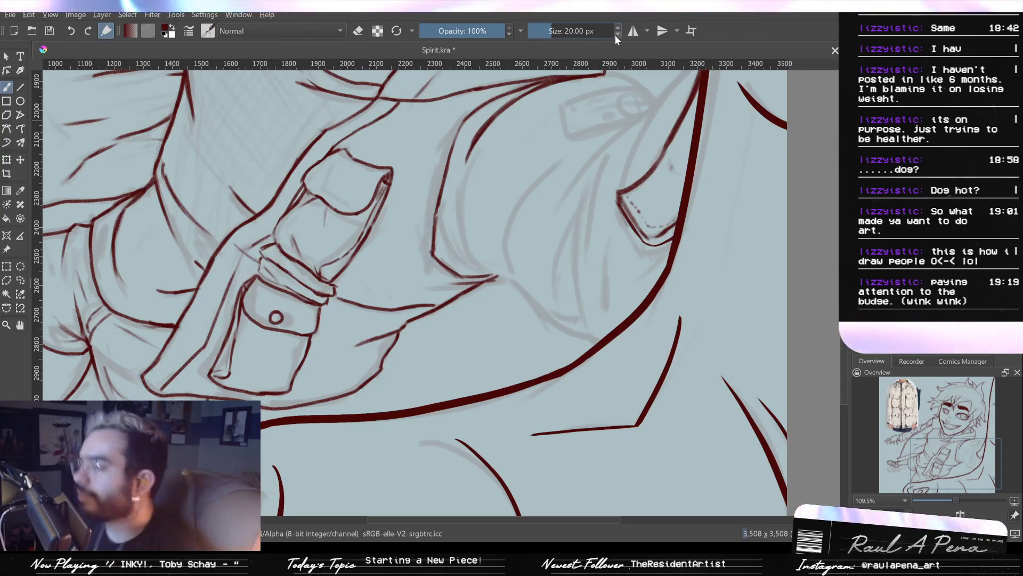
Ink the sleeve's long curve from the frame line to the flap's corner and a vertical fold running down to the frame below
drag(645, 160, 597, 259)
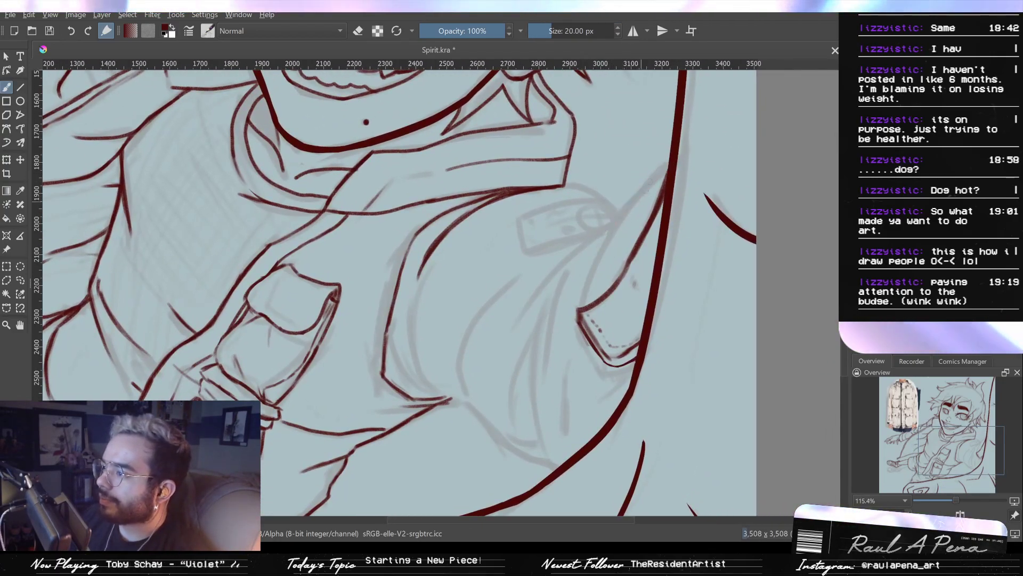
mouse_move(668, 159)
mouse_down()
mouse_move(604, 245)
mouse_move(590, 295)
mouse_up()
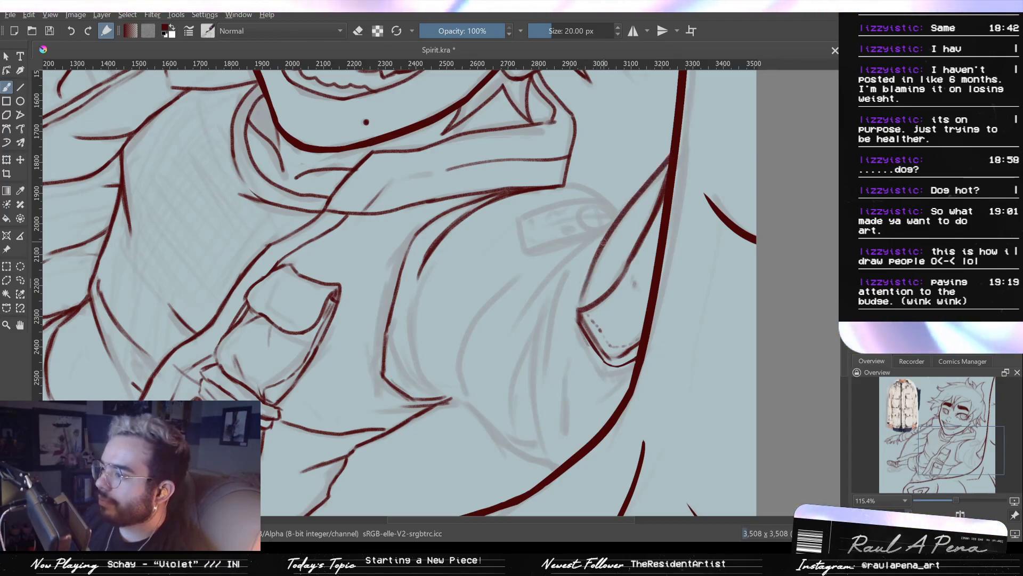
scroll(590, 294, down, 2)
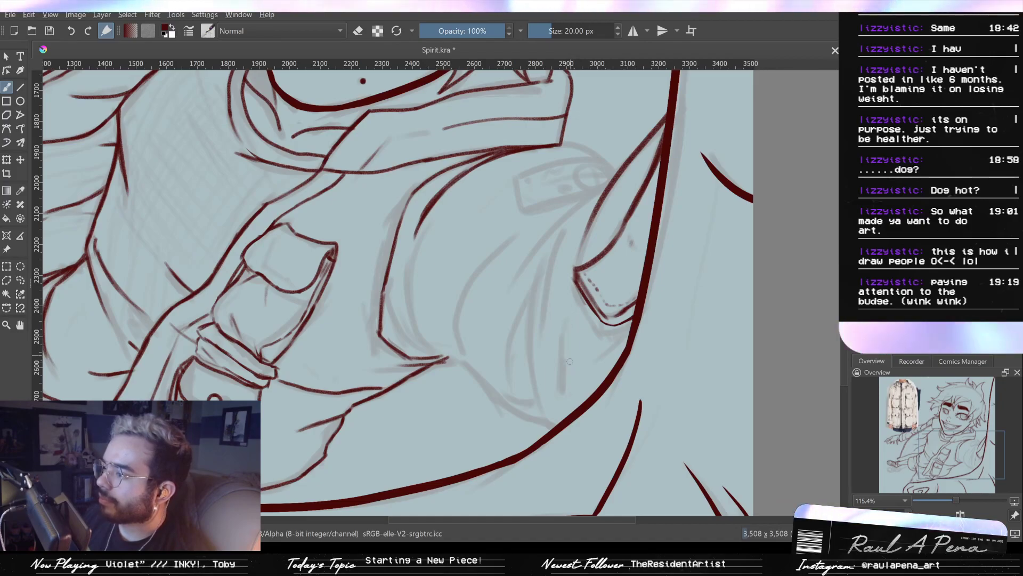
drag(565, 327, 561, 419)
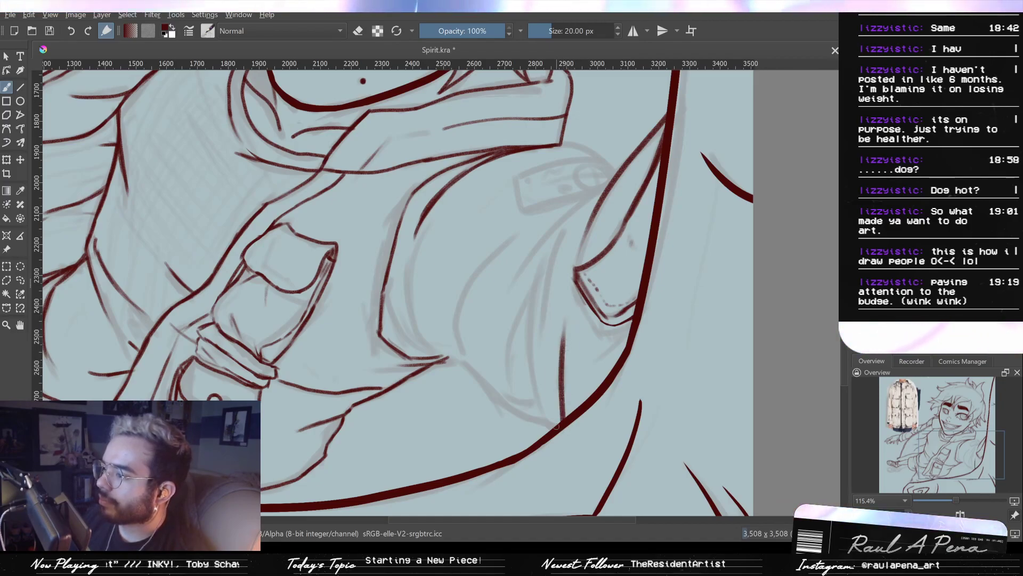
drag(556, 228, 538, 405)
key(ctrl+z)
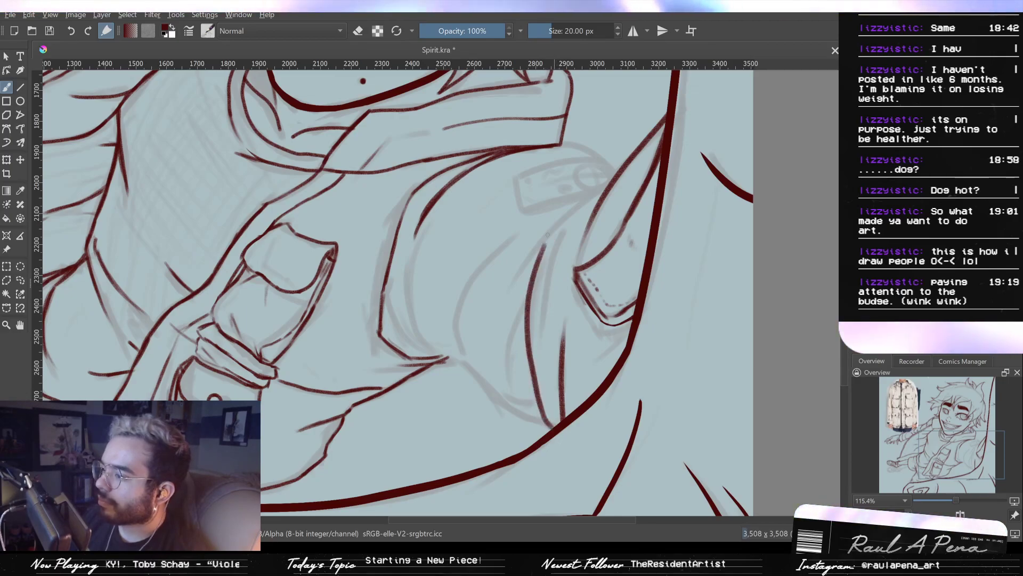
key(ctrl+z)
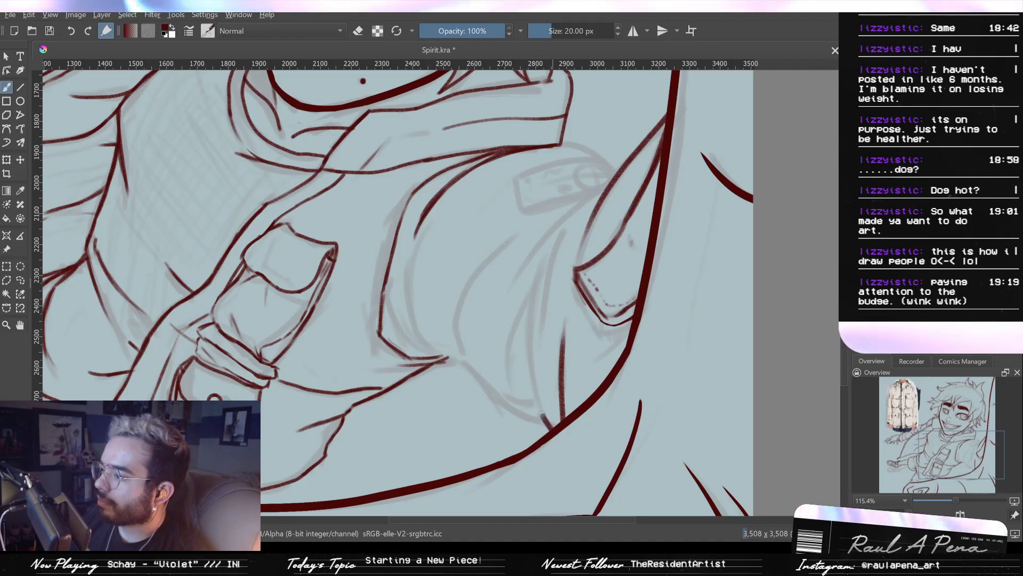
drag(539, 269, 552, 427)
key(ctrl+z)
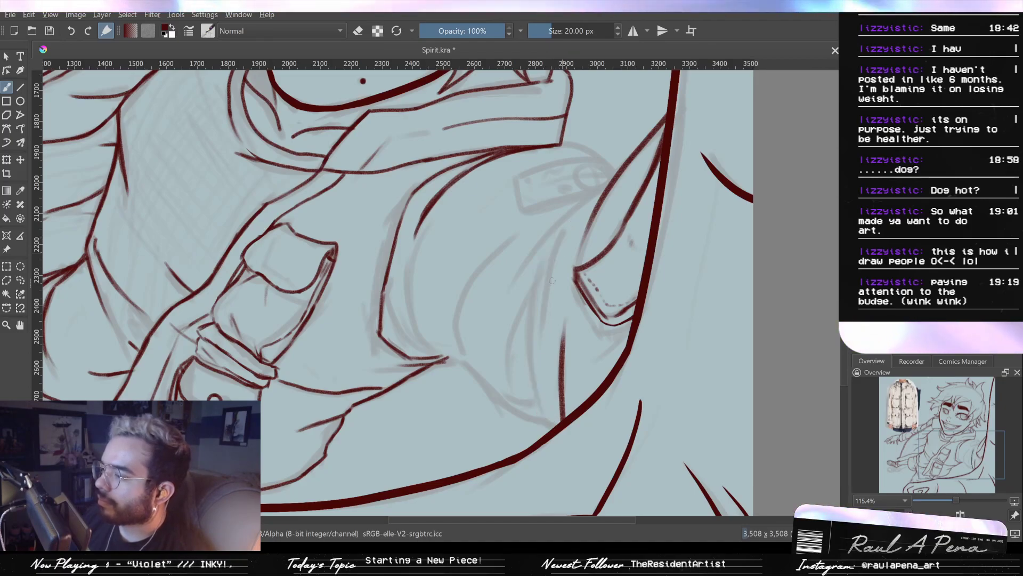
Ink the narrow curved folds beside the sleeve's vertical fold, from the frame line up, plus the long crease reaching the flap's curve
mouse_move(548, 428)
mouse_down()
mouse_move(527, 353)
mouse_move(565, 223)
mouse_move(537, 410)
mouse_up()
key(ctrl+z)
key(ctrl+z)
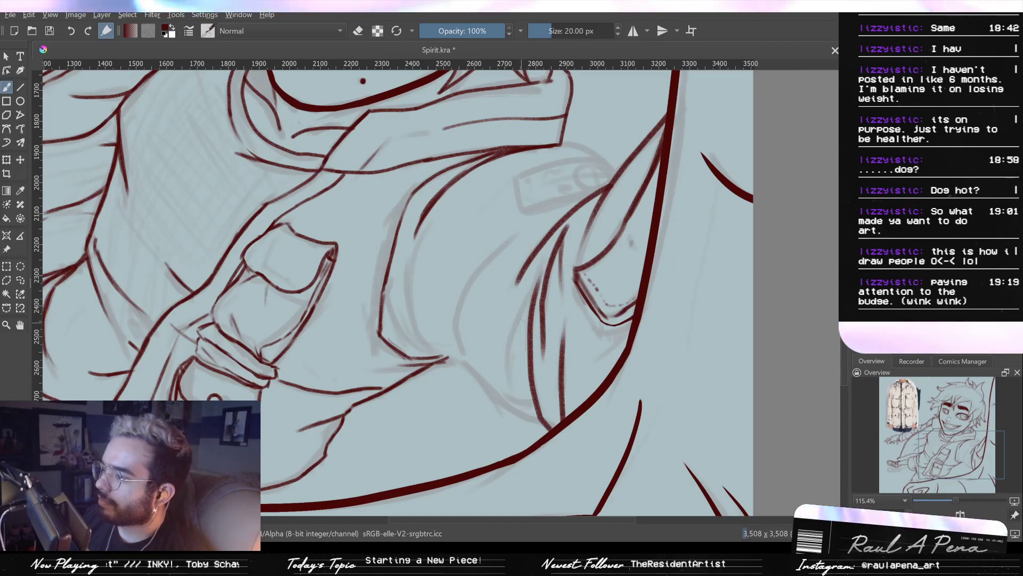
key(ctrl+z)
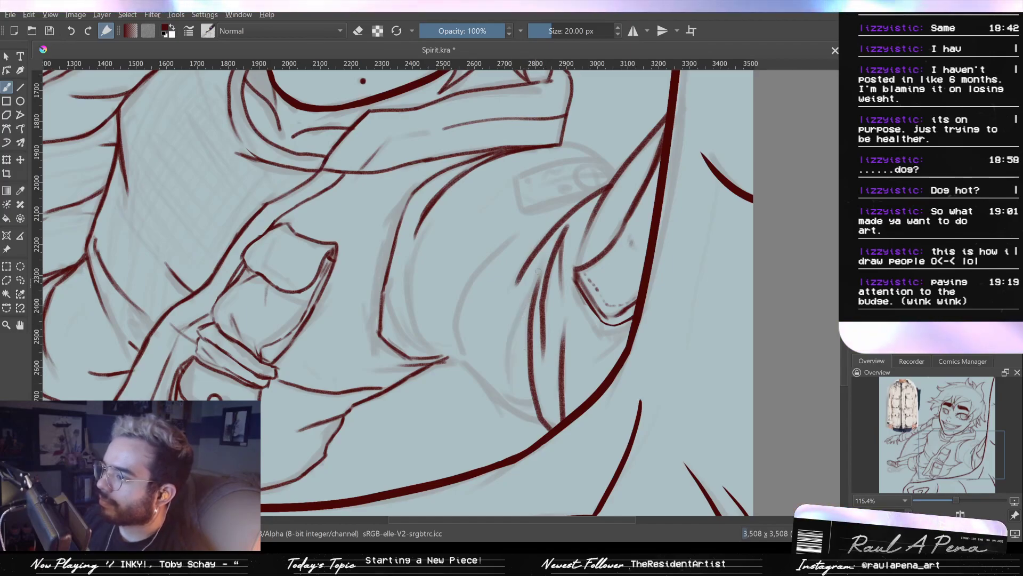
Continue the long sleeve crease down to its angular bend and ink the sleeve's lower edge down to the frame line
drag(536, 282, 510, 347)
key(ctrl+z)
drag(521, 311, 506, 359)
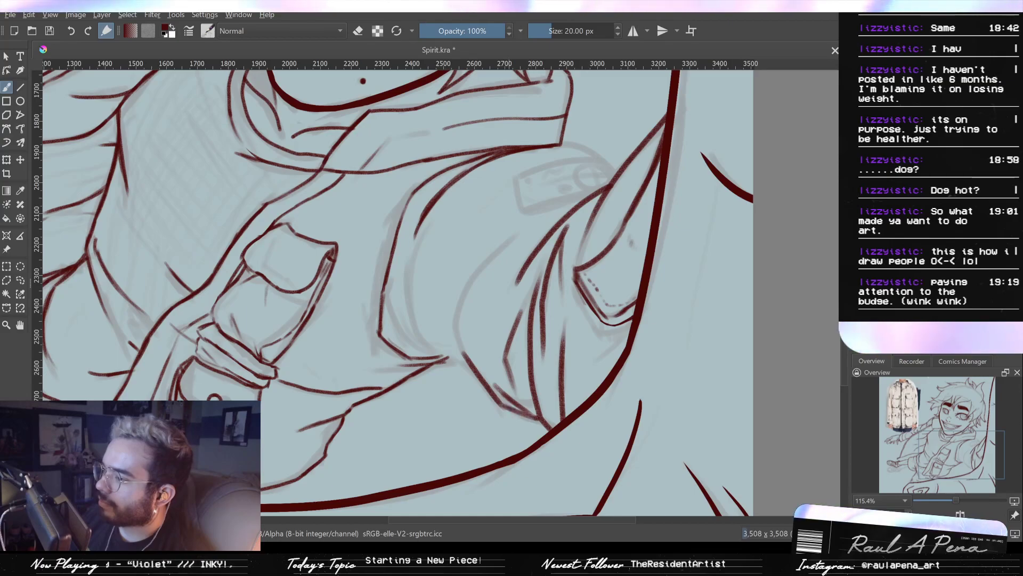
drag(503, 388, 559, 420)
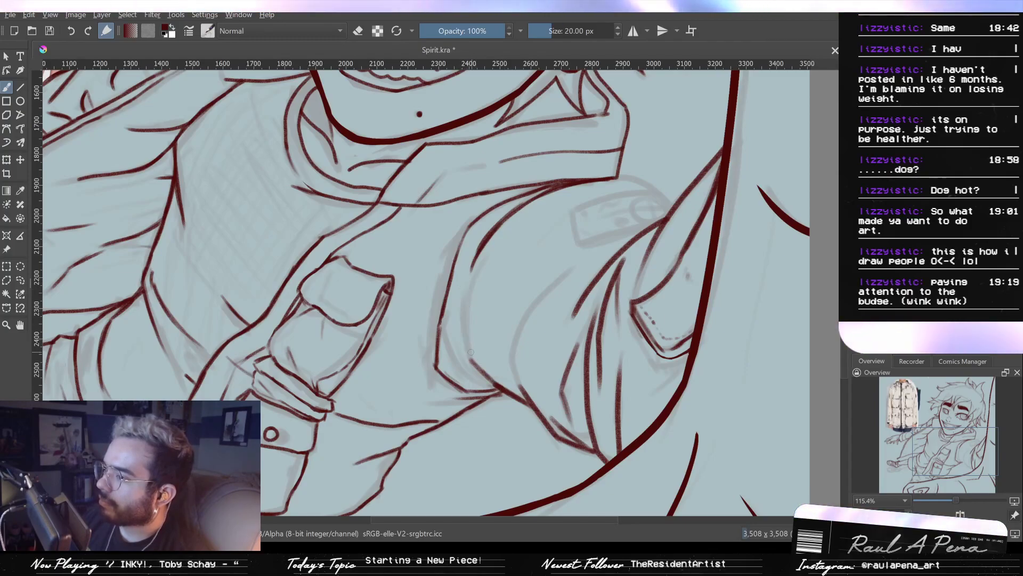
Ink the sleeve's inner seam line and the curved fold across its middle, and extend the shoulder's top line above the sketched patch
drag(492, 253, 474, 291)
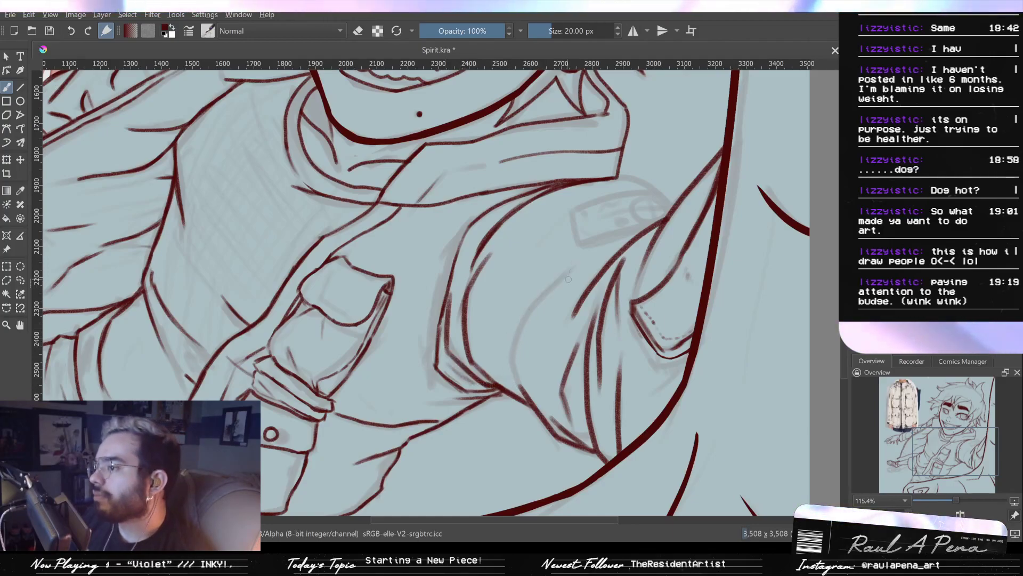
drag(553, 289, 513, 351)
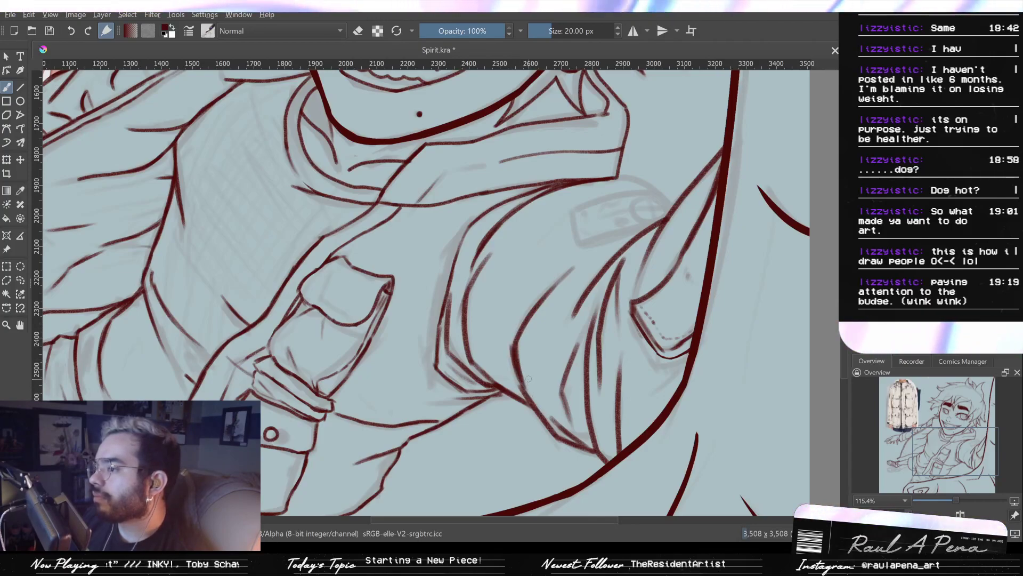
drag(599, 268, 548, 332)
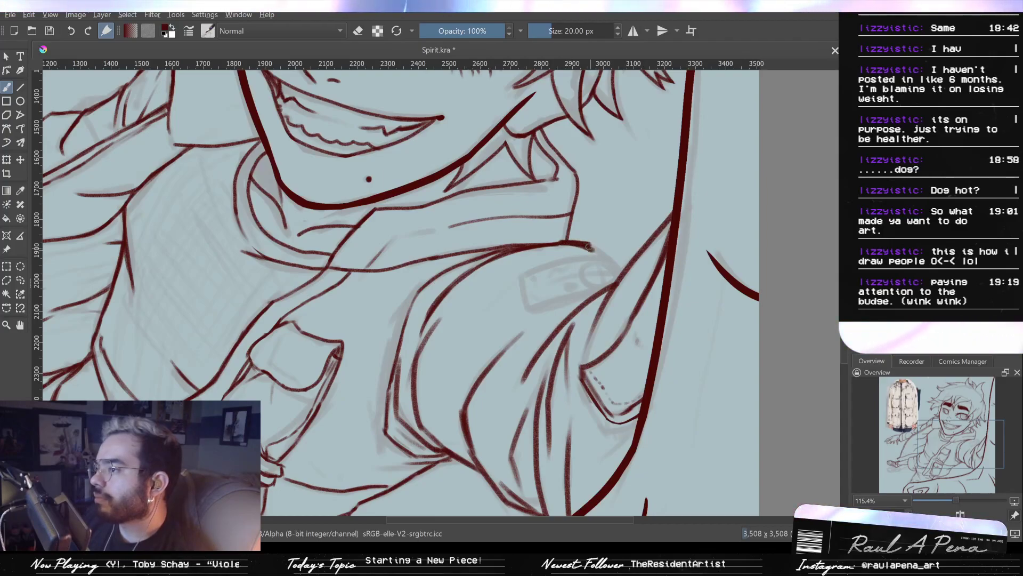
drag(594, 249, 604, 256)
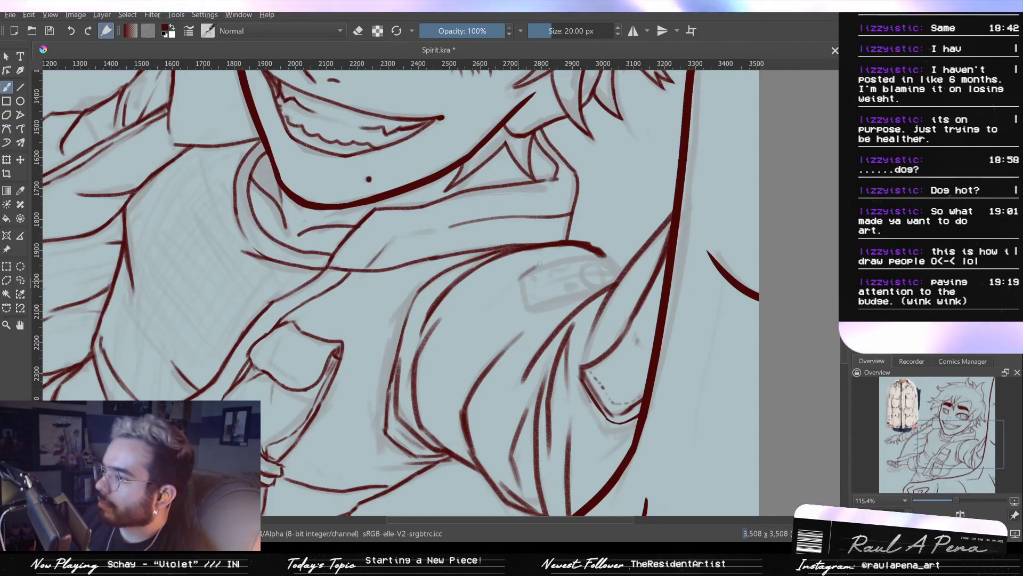
Set the brush size to 14 px and ink the upper edge of the shoulder patch to just below the shoulder line's end
scroll(579, 261, up, 4)
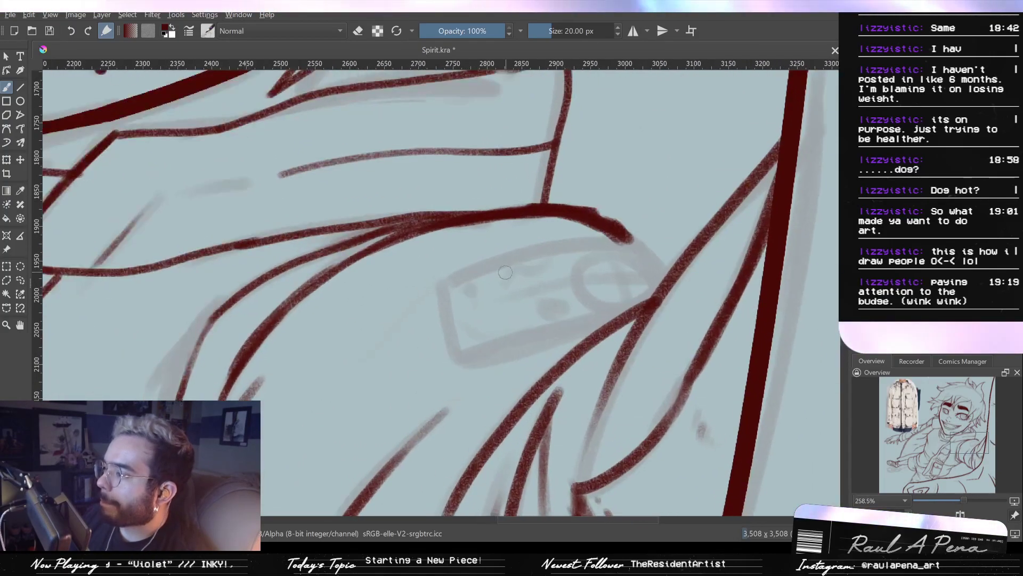
click(618, 34)
click(618, 34)
click(618, 34)
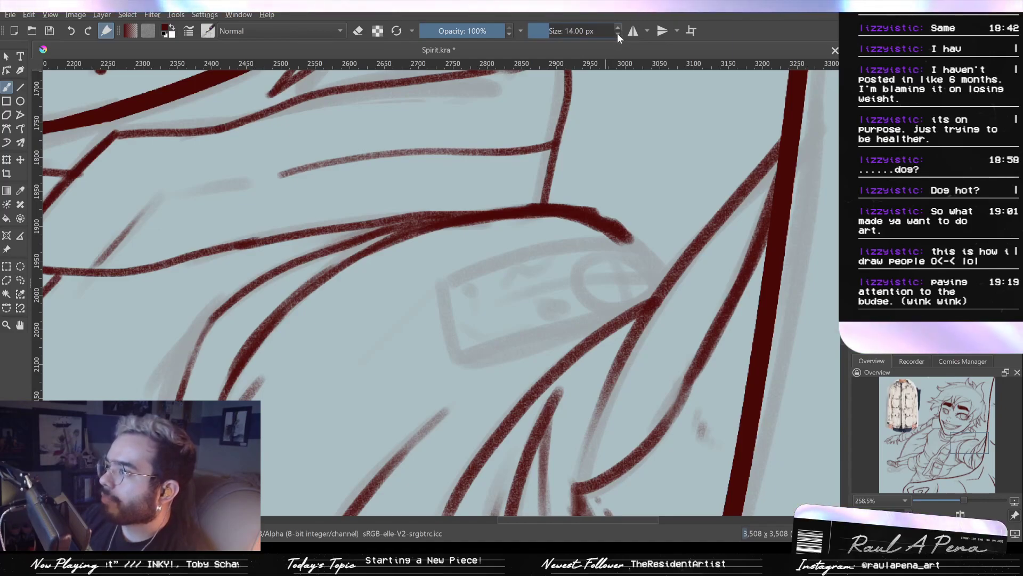
drag(447, 277, 593, 243)
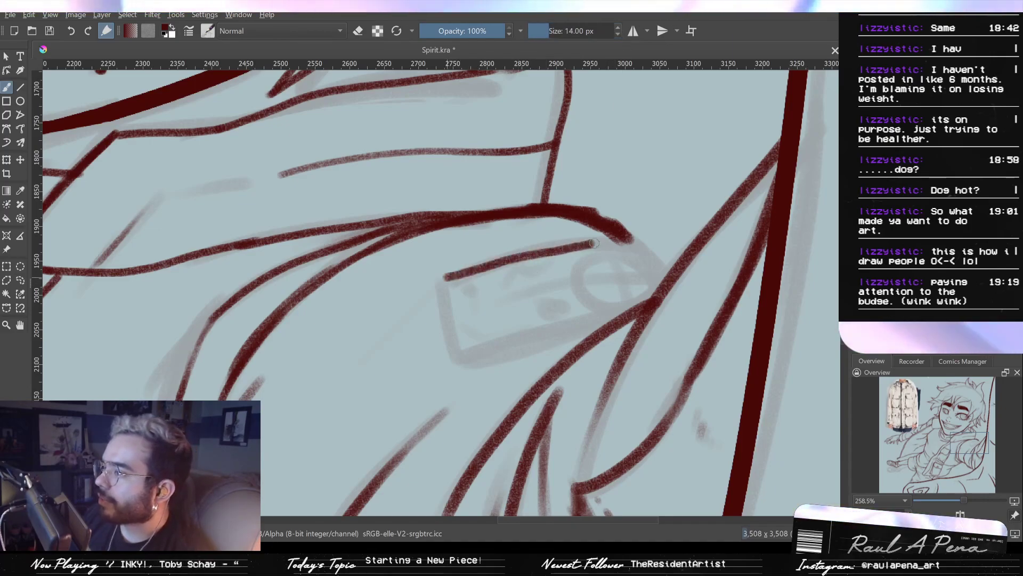
key(ctrl+z)
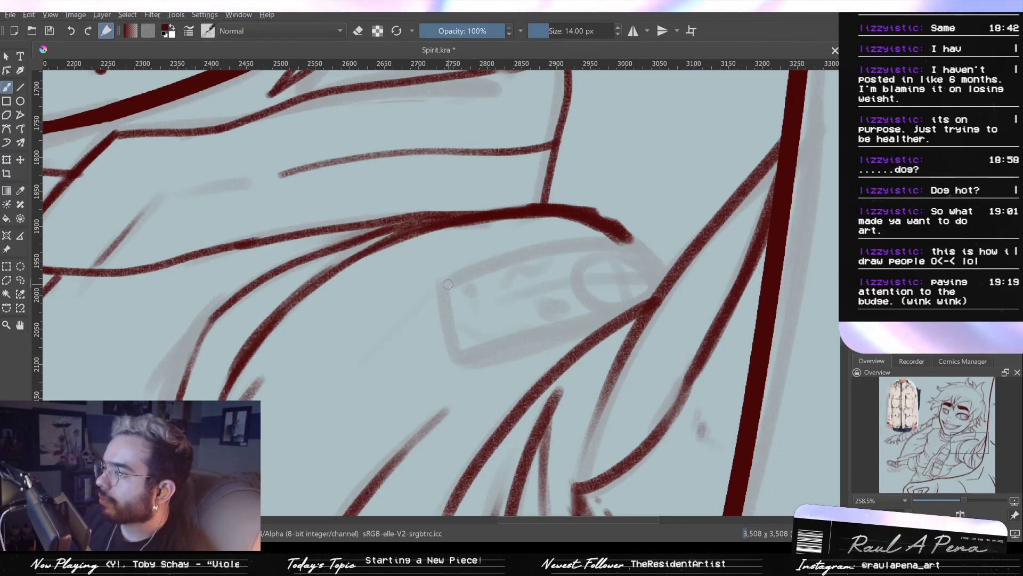
drag(489, 267, 642, 245)
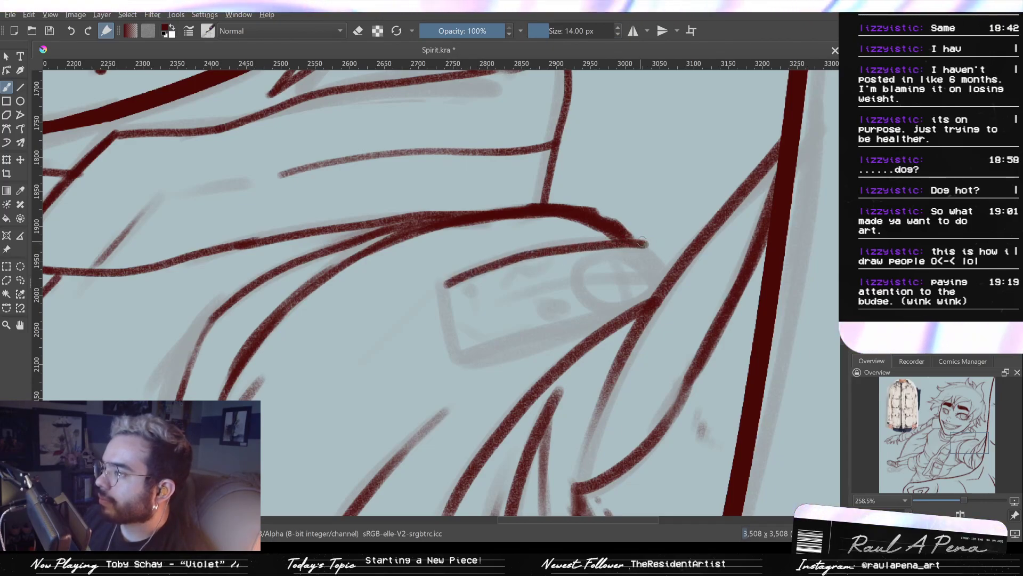
key(ctrl+z)
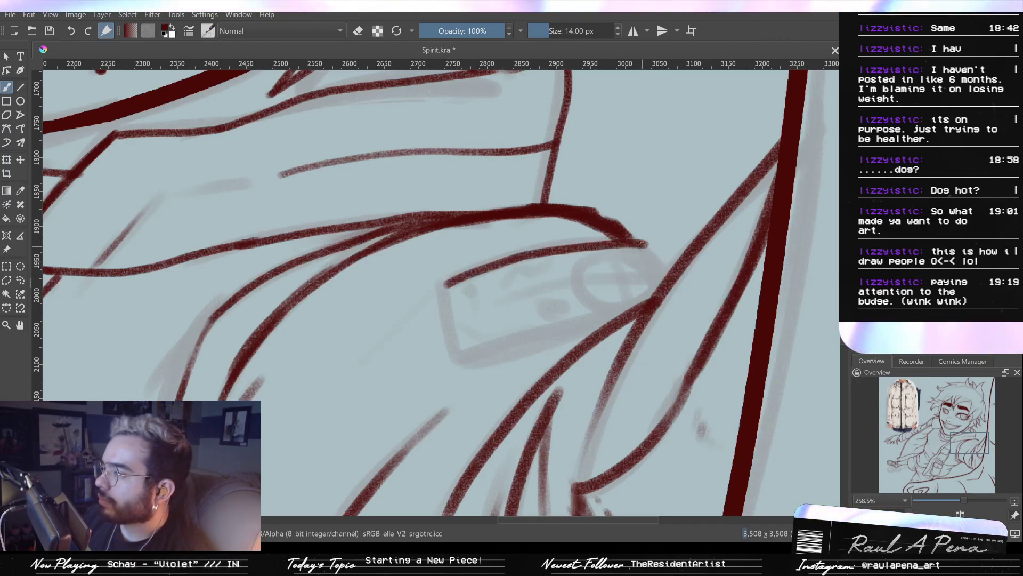
Ink the shoulder patch's short ends and lower edge, adding a thick darkened rim beneath it
drag(645, 244, 672, 271)
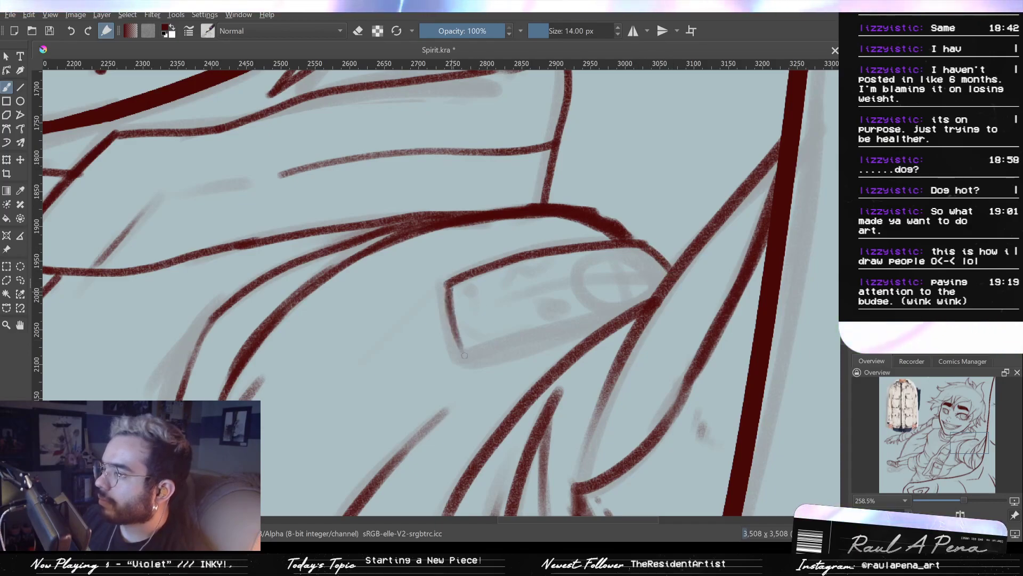
drag(463, 352, 640, 307)
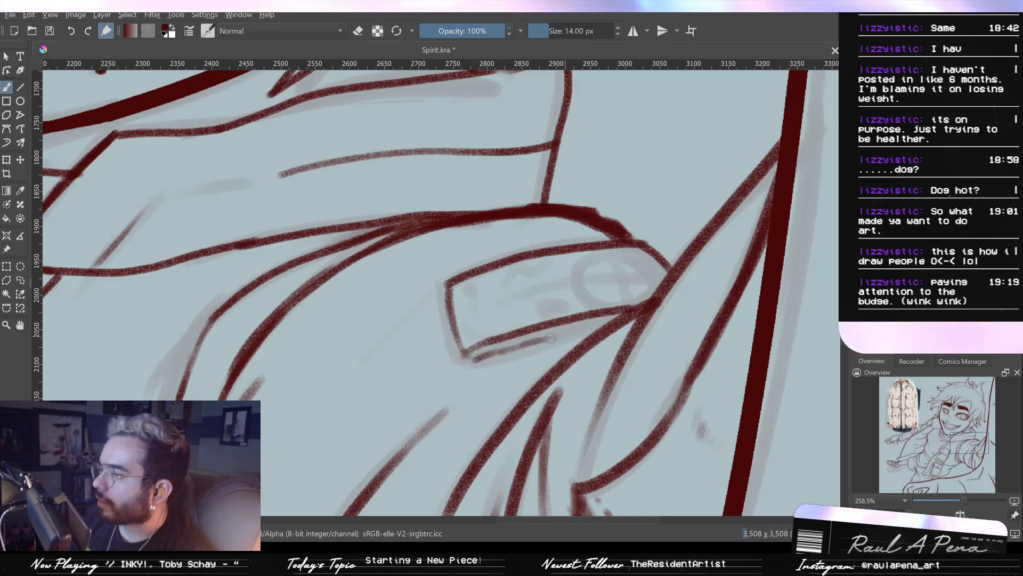
mouse_move(533, 340)
mouse_down()
mouse_move(458, 352)
mouse_move(442, 288)
mouse_move(477, 367)
mouse_up()
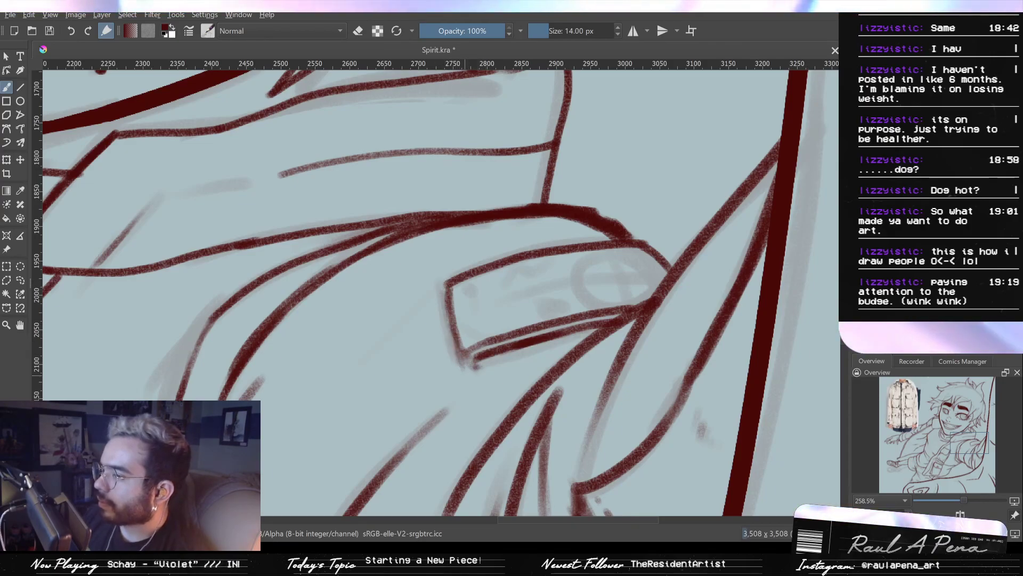
mouse_move(473, 374)
mouse_down()
mouse_move(606, 328)
mouse_move(464, 374)
mouse_up()
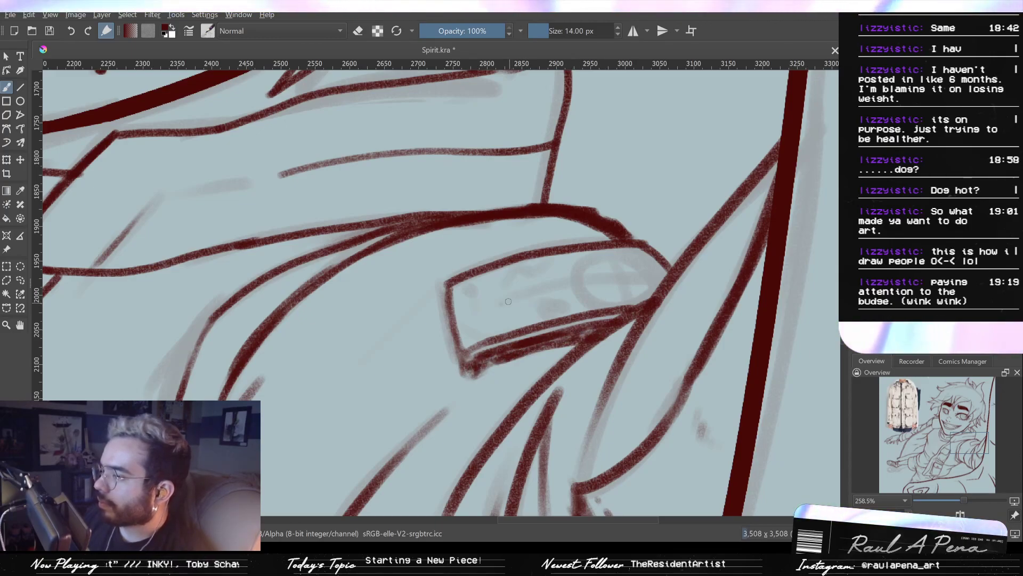
Ink the patch's emblem with a centre line, a circle divided by a cross, and small N and W letters
mouse_move(526, 291)
mouse_down()
mouse_move(653, 275)
mouse_move(577, 291)
mouse_move(618, 308)
mouse_up()
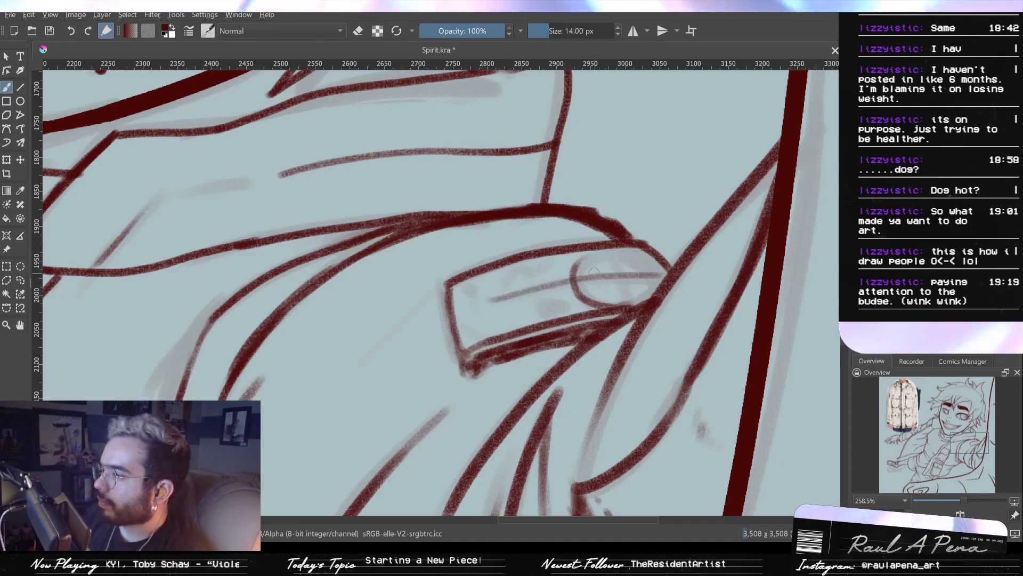
mouse_move(597, 257)
mouse_down()
mouse_move(621, 252)
mouse_move(650, 268)
mouse_up()
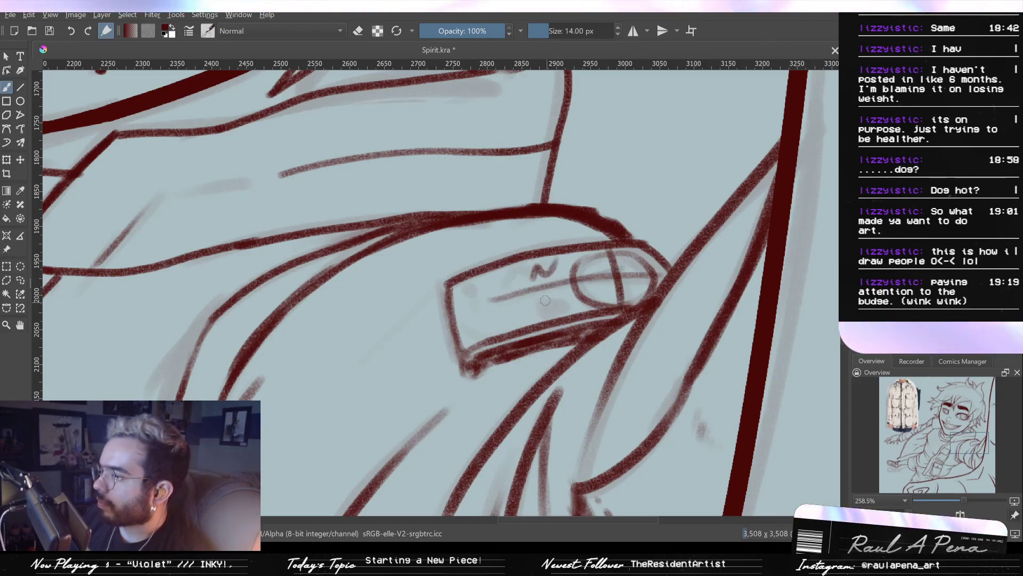
drag(542, 311, 566, 302)
key(ctrl+z)
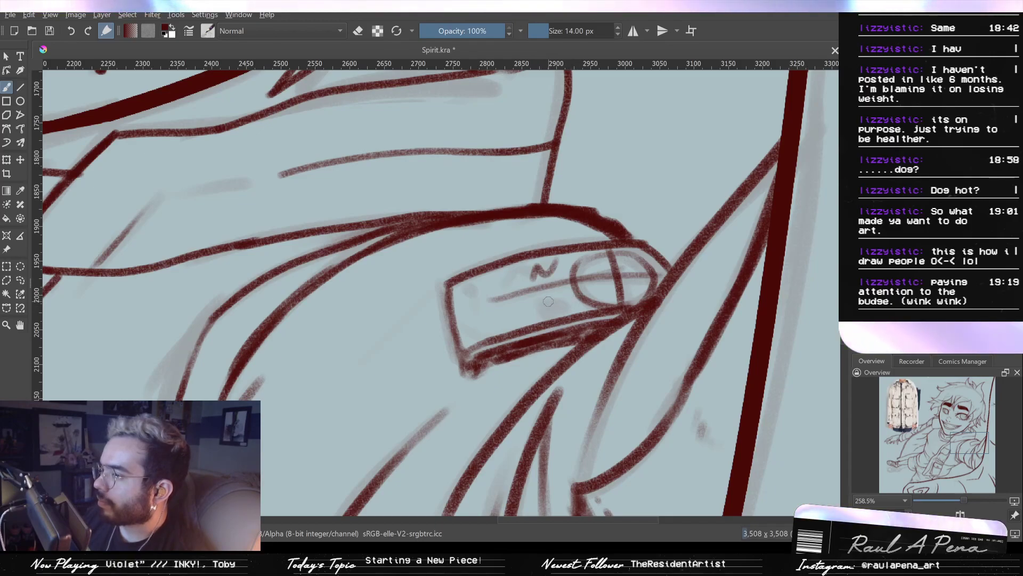
mouse_move(538, 303)
mouse_down()
mouse_move(565, 305)
mouse_move(544, 311)
mouse_move(563, 375)
mouse_move(555, 315)
mouse_up()
key(ctrl+z)
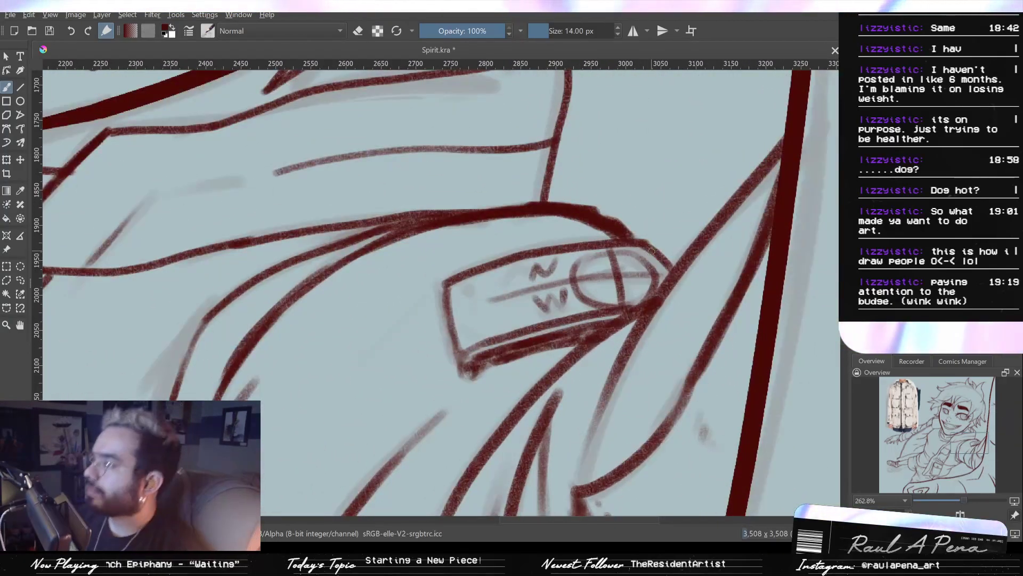
Ink the angular outer edge of the front trouser leg from the end of the thigh line down to the thick frame curve
drag(668, 285, 646, 281)
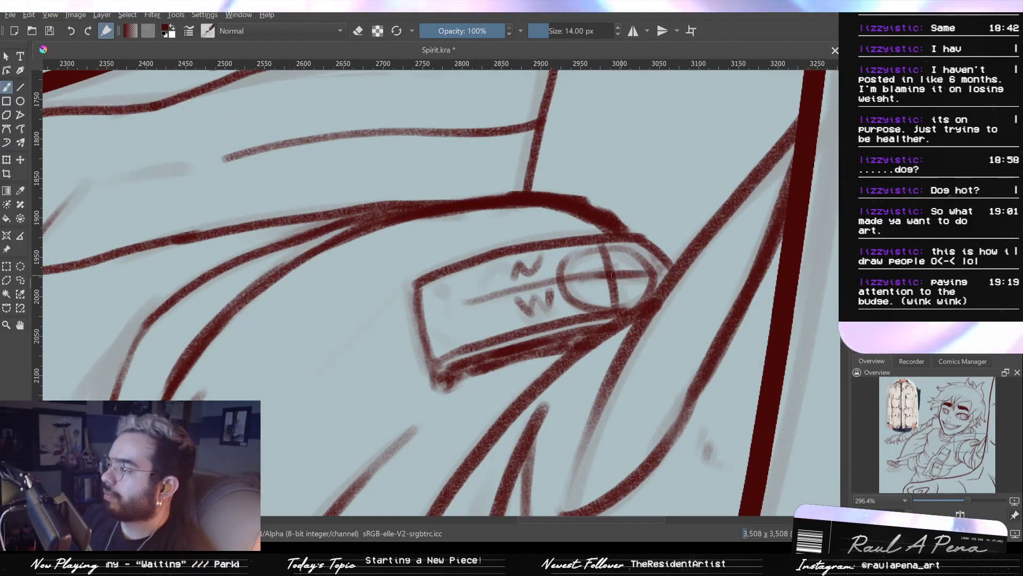
drag(605, 274, 577, 353)
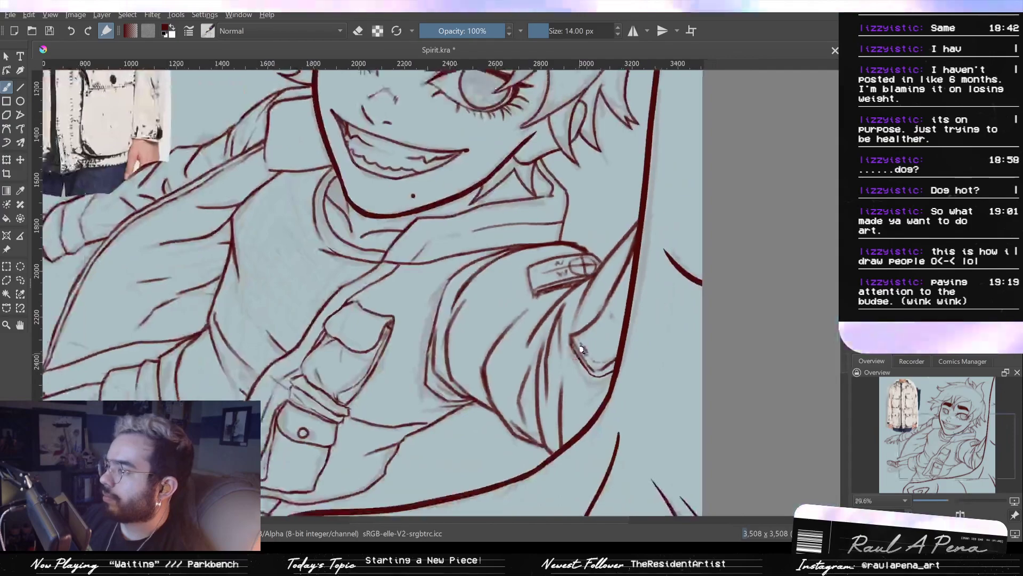
key(2)
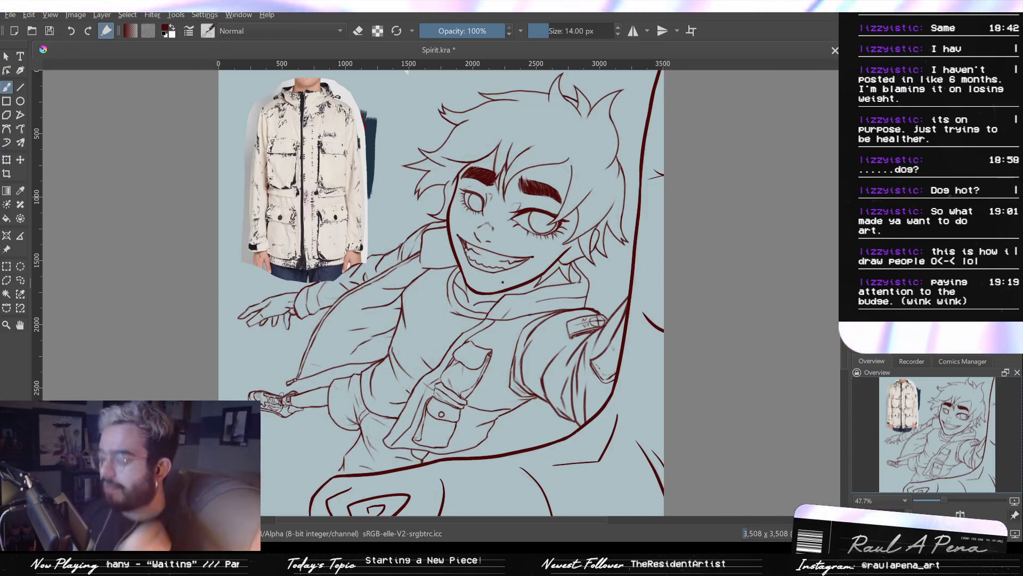
drag(343, 463, 476, 317)
scroll(476, 316, up, 6)
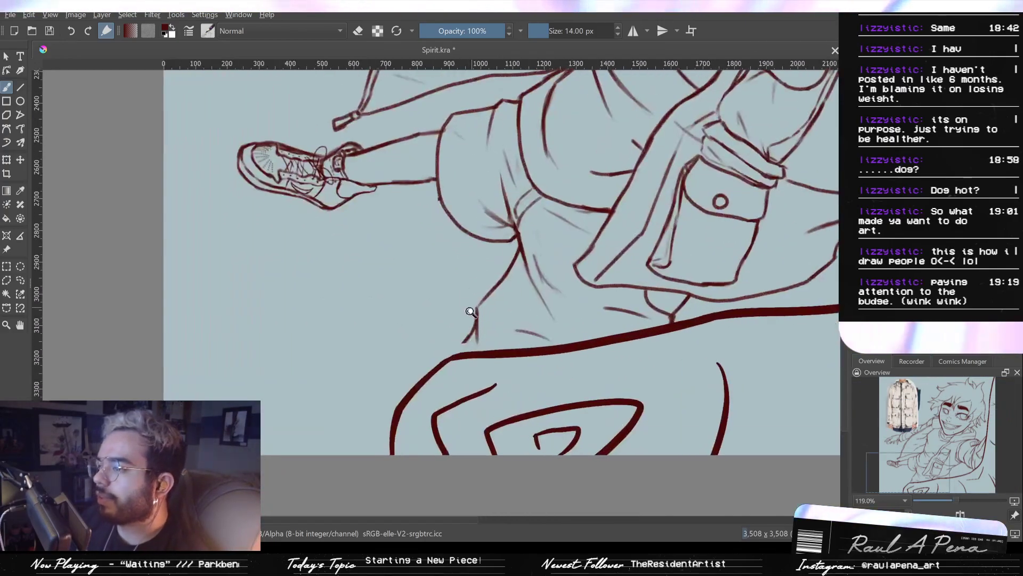
key(b)
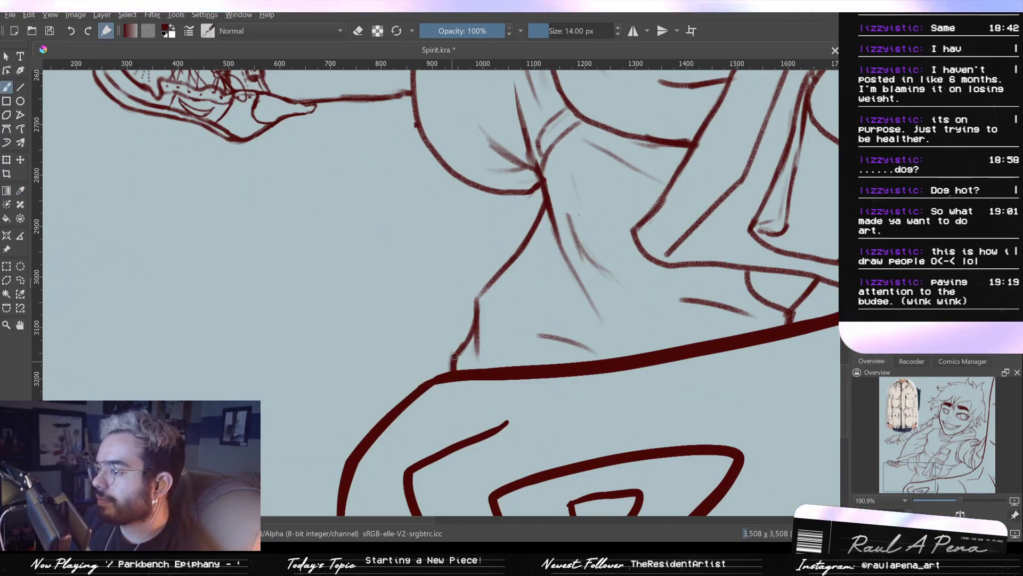
scroll(459, 349, down, 6)
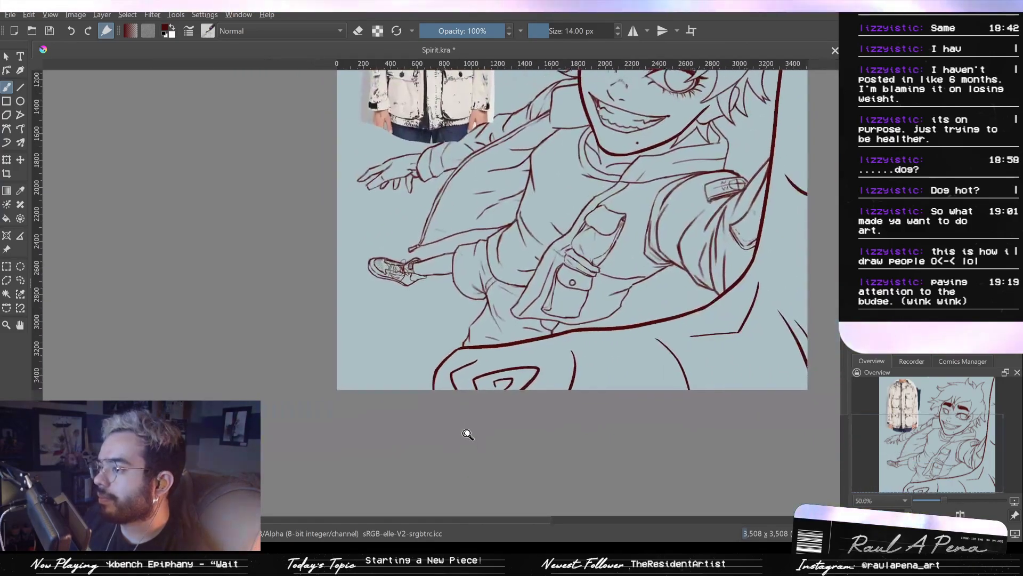
scroll(468, 439, up, 6)
key(ctrl+z)
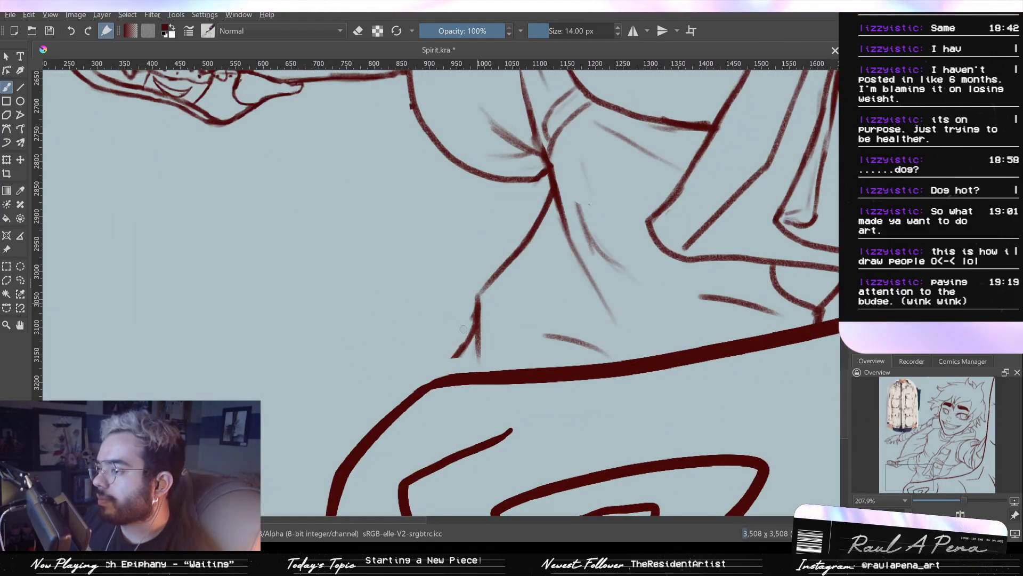
drag(476, 316, 438, 345)
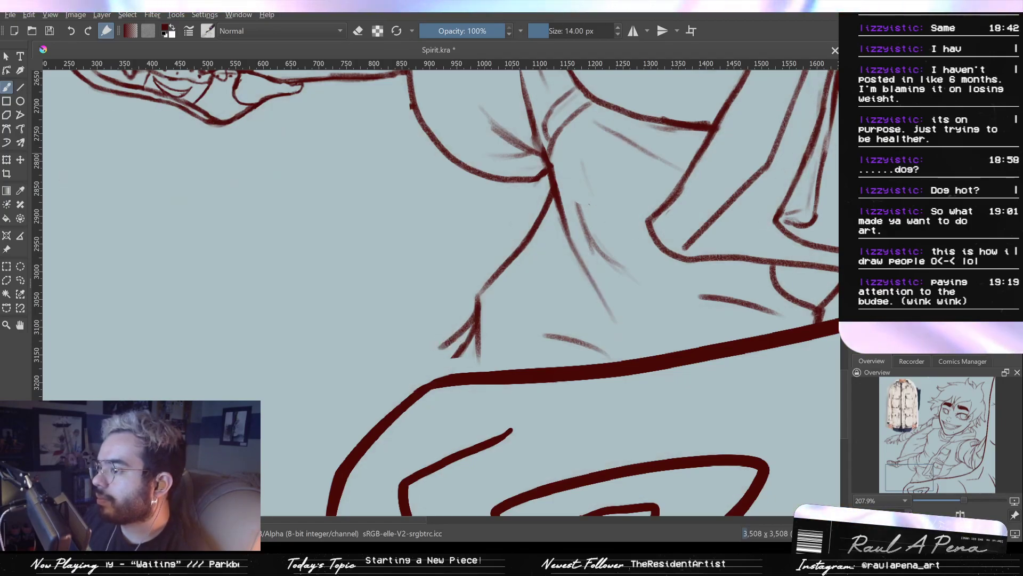
key(ctrl+z)
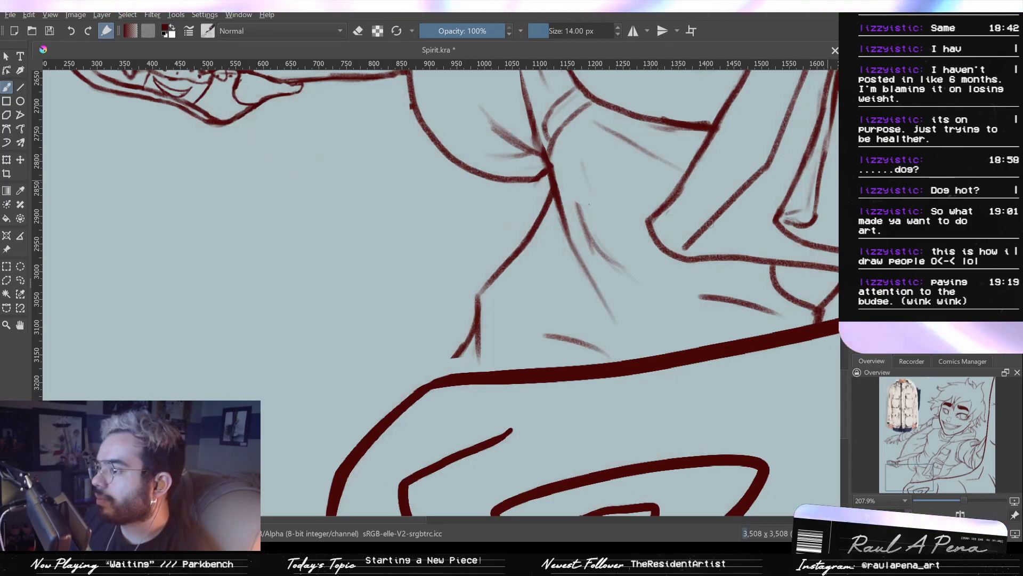
mouse_move(477, 308)
mouse_down()
mouse_move(441, 342)
mouse_move(448, 372)
mouse_move(443, 346)
mouse_move(448, 374)
mouse_up()
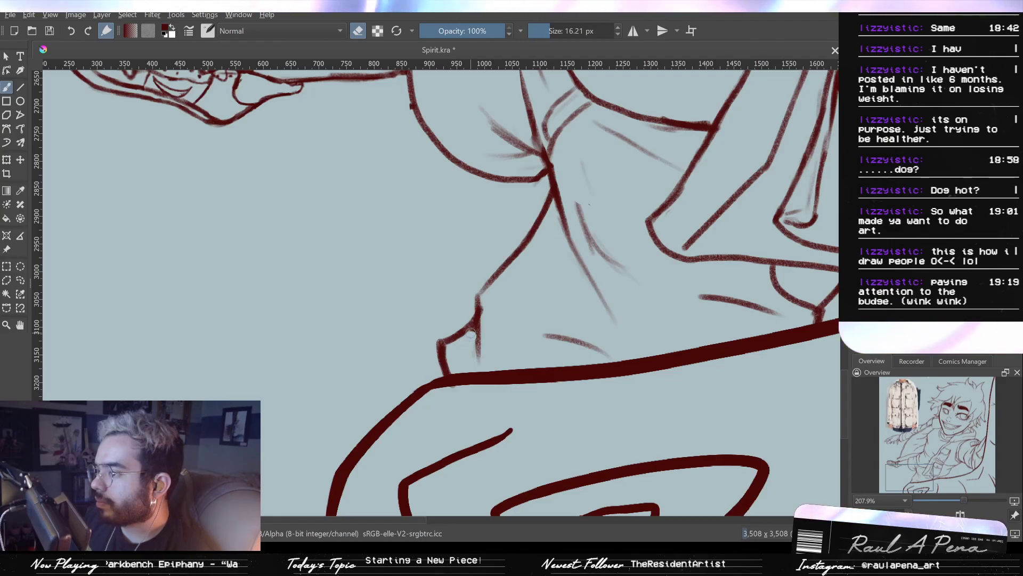
Thin the short vertical line inside the front trouser leg's angular edge with the eraser
key(e)
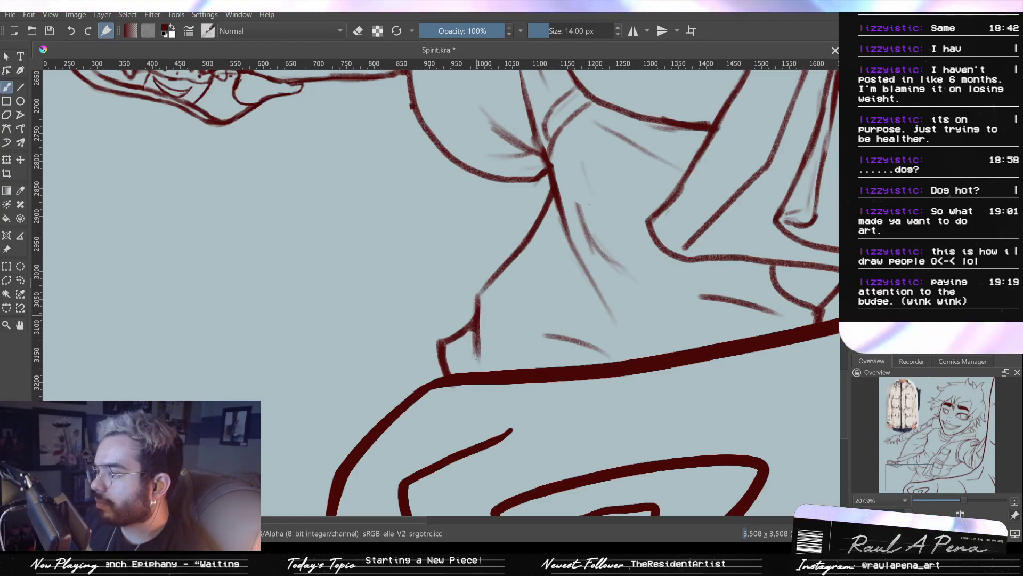
key(e)
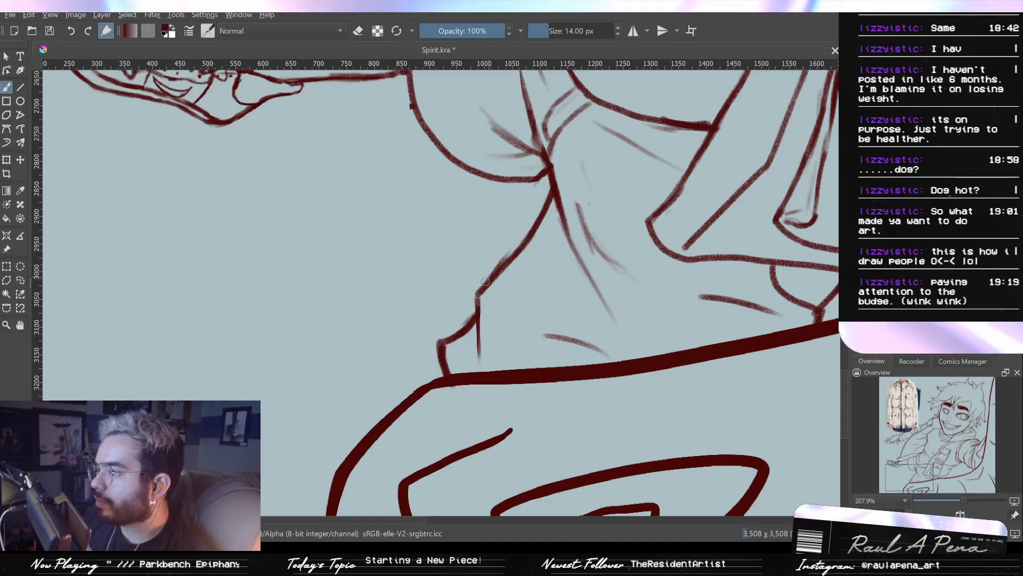
Ink short light fold lines on the shirt's chest beside the outer curve of the collar
drag(509, 258, 493, 342)
drag(593, 346, 583, 373)
mouse_move(594, 345)
mouse_down()
mouse_move(572, 378)
mouse_move(635, 221)
mouse_up()
mouse_move(639, 213)
mouse_down()
mouse_move(607, 253)
mouse_move(635, 236)
mouse_move(618, 288)
mouse_move(622, 368)
mouse_move(575, 229)
mouse_up()
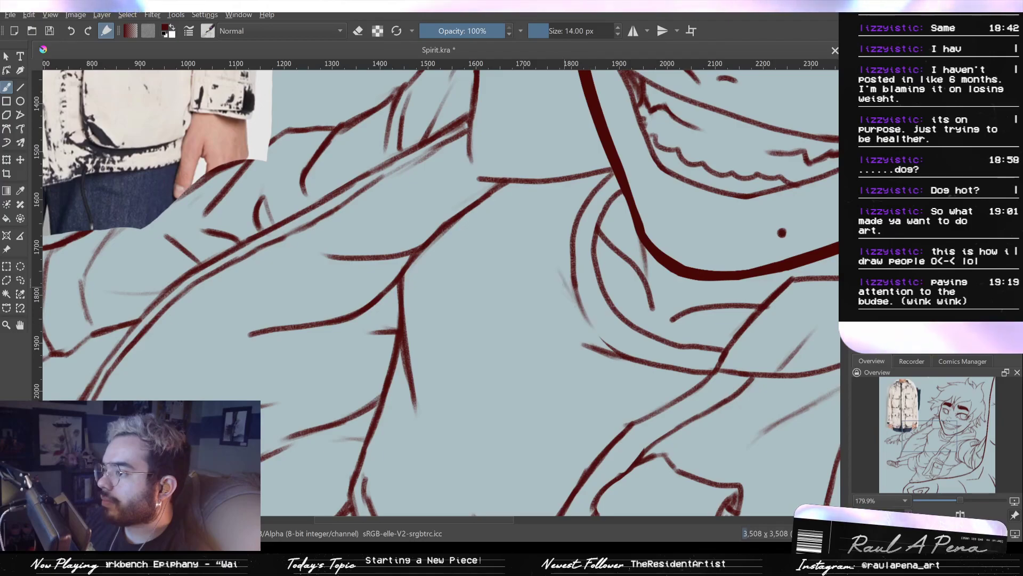
drag(551, 248, 575, 303)
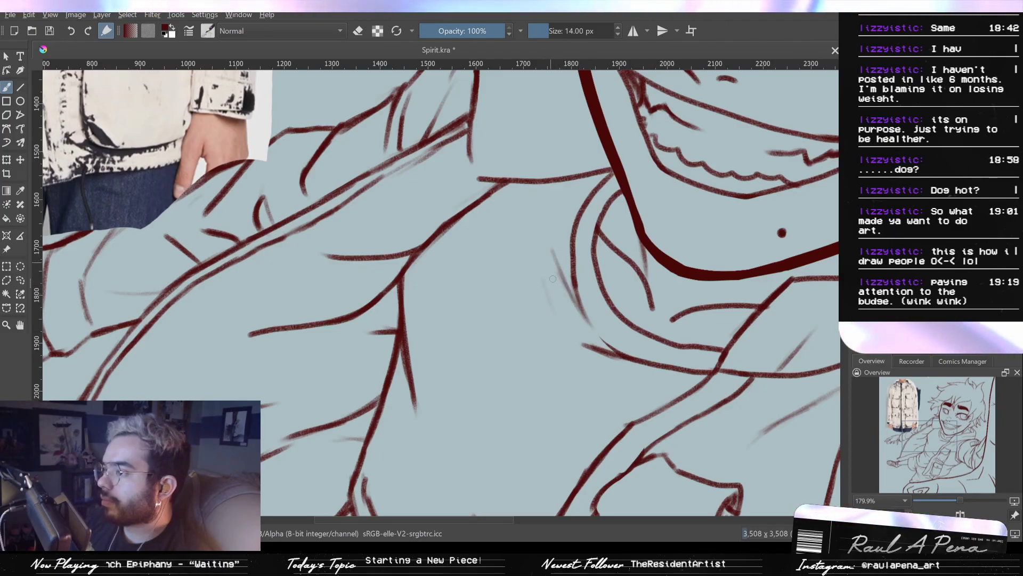
mouse_move(531, 275)
mouse_down()
mouse_move(533, 196)
mouse_move(565, 310)
mouse_move(565, 257)
mouse_move(567, 336)
mouse_move(549, 386)
mouse_up()
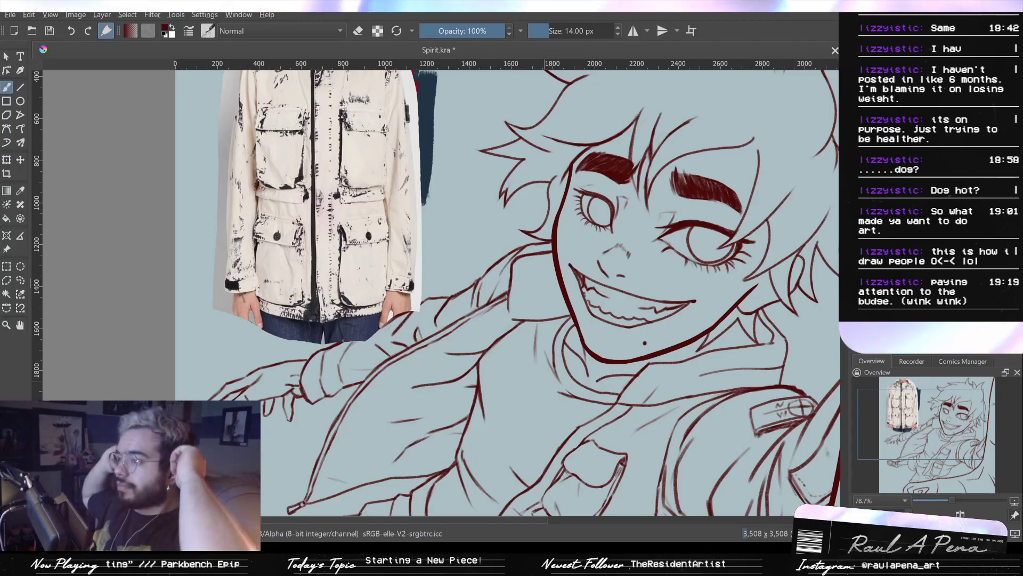
Delete the jacket reference image covering the colour swatches
drag(649, 269, 627, 309)
key(Delete)
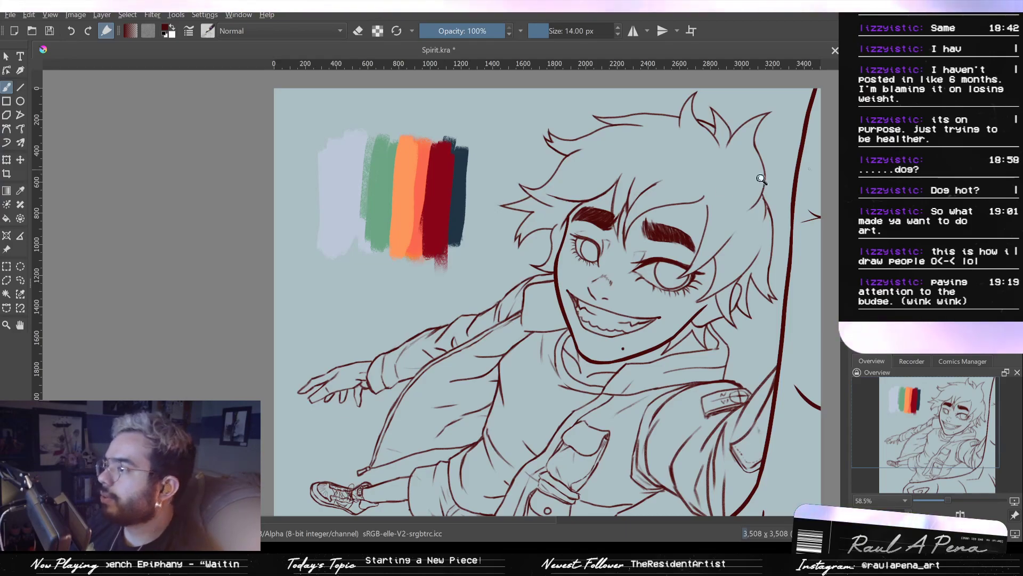
Mark the hair's crown with a small blue ring, try strands rising from it, and undo those strands
drag(761, 179, 712, 217)
drag(712, 217, 677, 224)
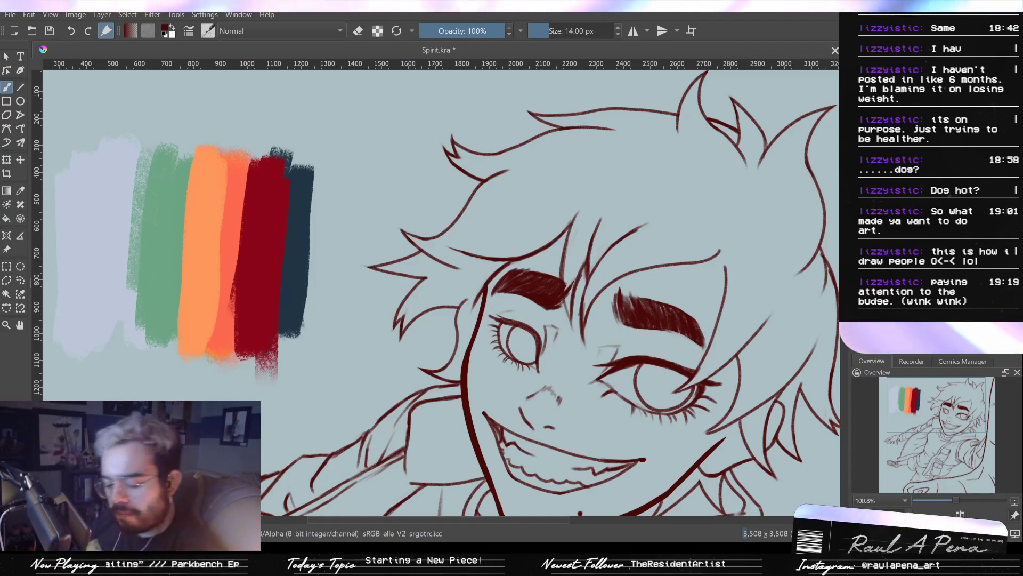
drag(669, 242, 694, 289)
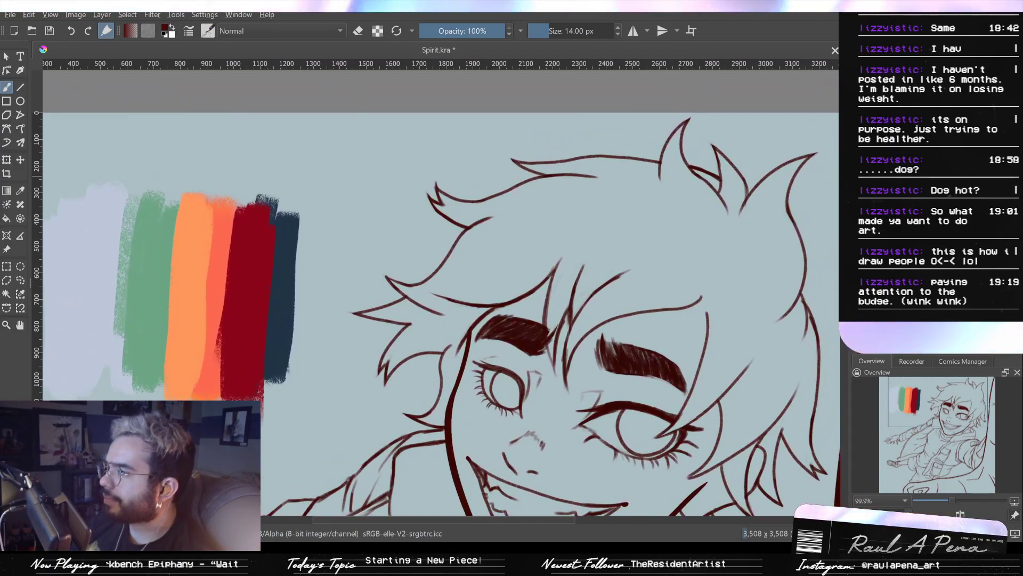
mouse_move(623, 255)
mouse_down()
mouse_move(635, 248)
mouse_move(689, 288)
mouse_move(690, 332)
mouse_move(689, 308)
mouse_move(672, 289)
mouse_up()
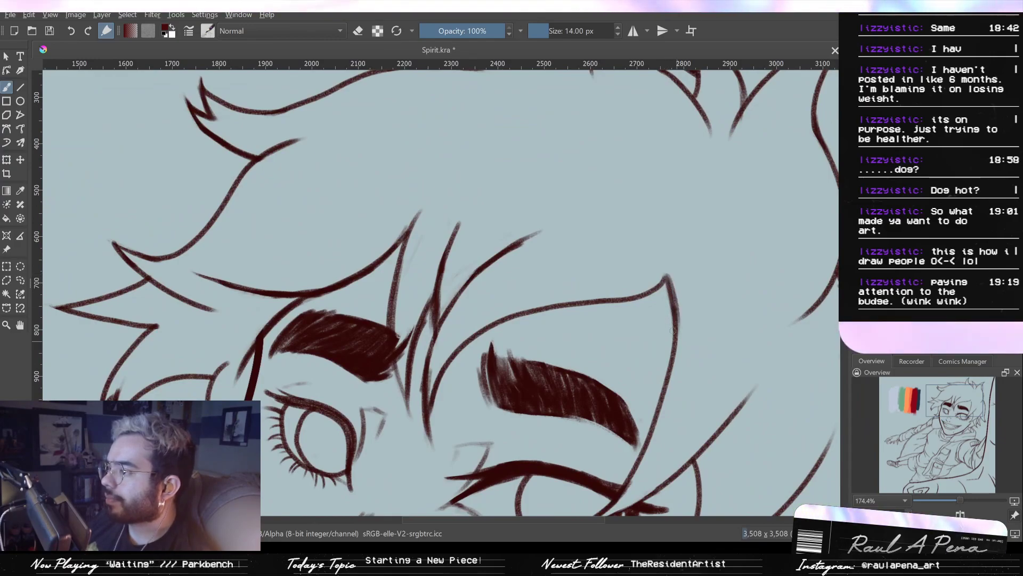
mouse_move(692, 277)
mouse_down()
mouse_move(691, 373)
mouse_move(694, 272)
mouse_up()
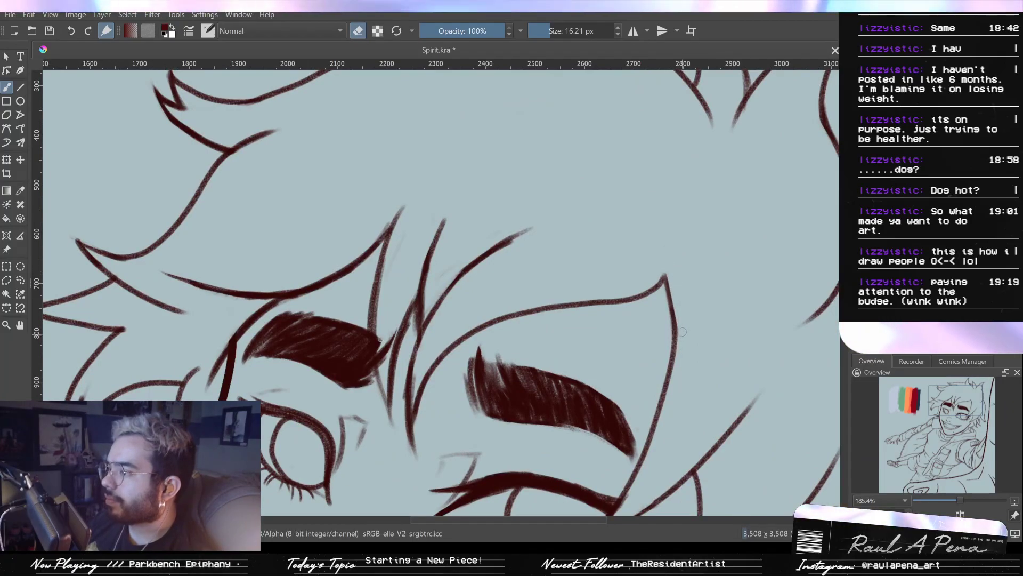
mouse_move(686, 293)
mouse_down()
mouse_move(686, 304)
mouse_move(696, 219)
mouse_move(655, 174)
mouse_move(661, 295)
mouse_move(709, 201)
mouse_move(696, 263)
mouse_move(696, 223)
mouse_move(696, 244)
mouse_move(672, 265)
mouse_move(640, 264)
mouse_up()
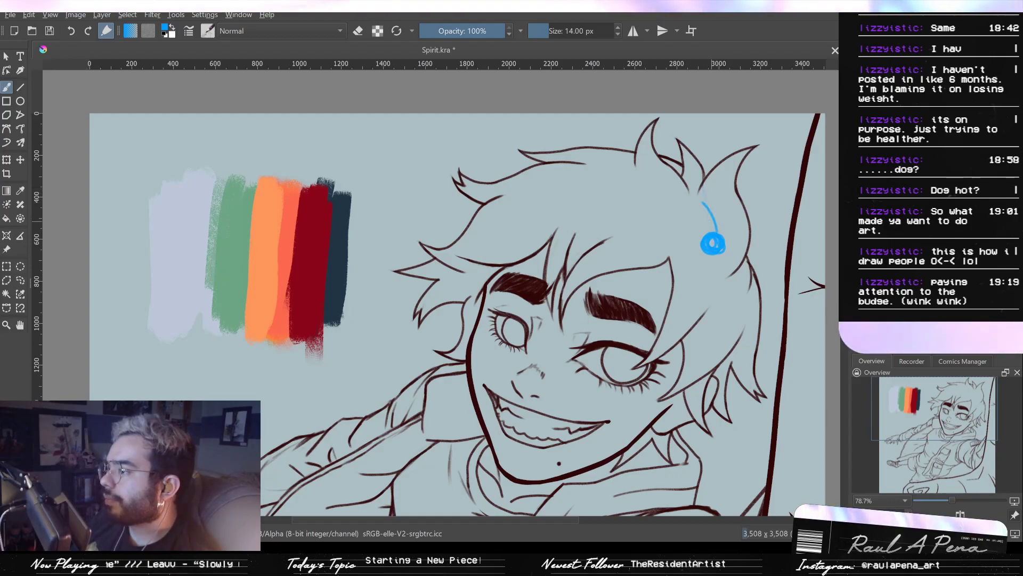
drag(721, 241, 750, 202)
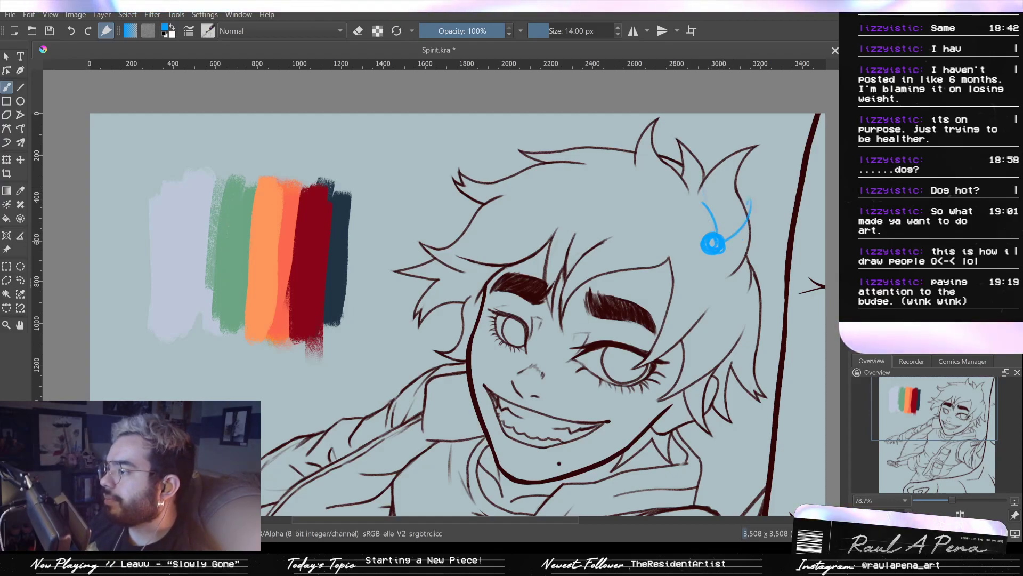
key(ctrl+z)
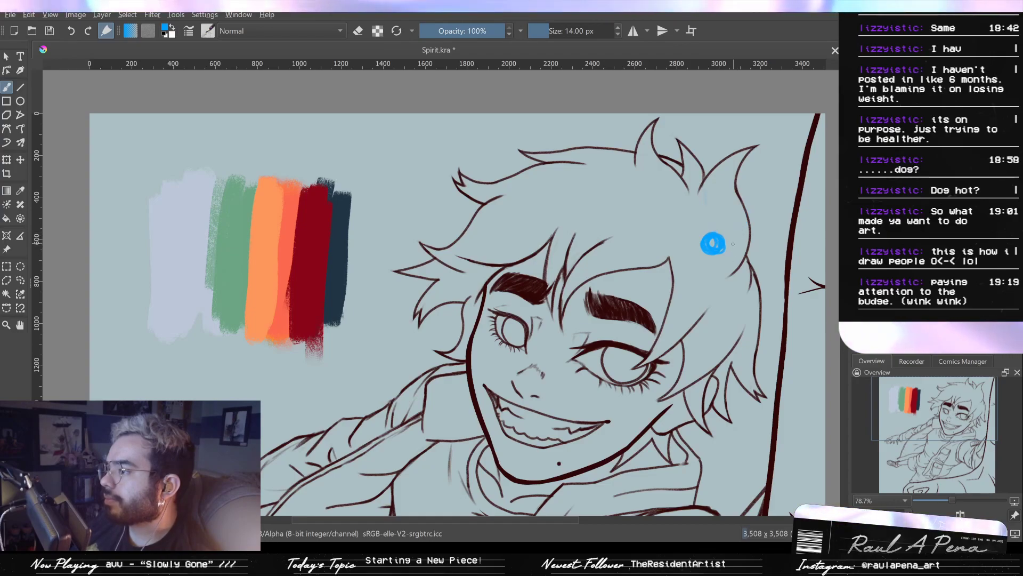
key(ctrl+z)
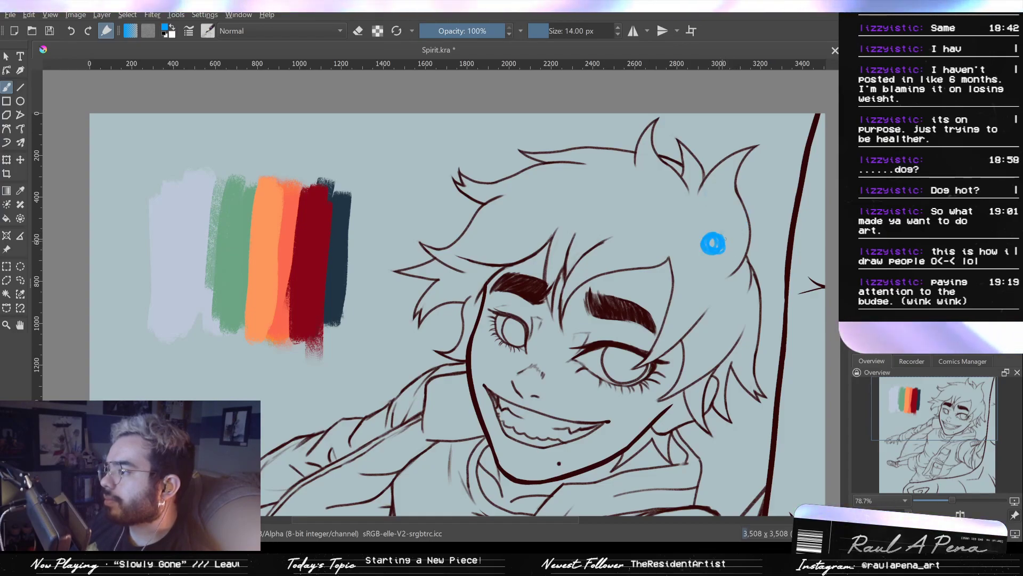
Sketch blue guide strands from the crown ring to the outer back hair edge and forward over the top of the head
drag(723, 238, 749, 263)
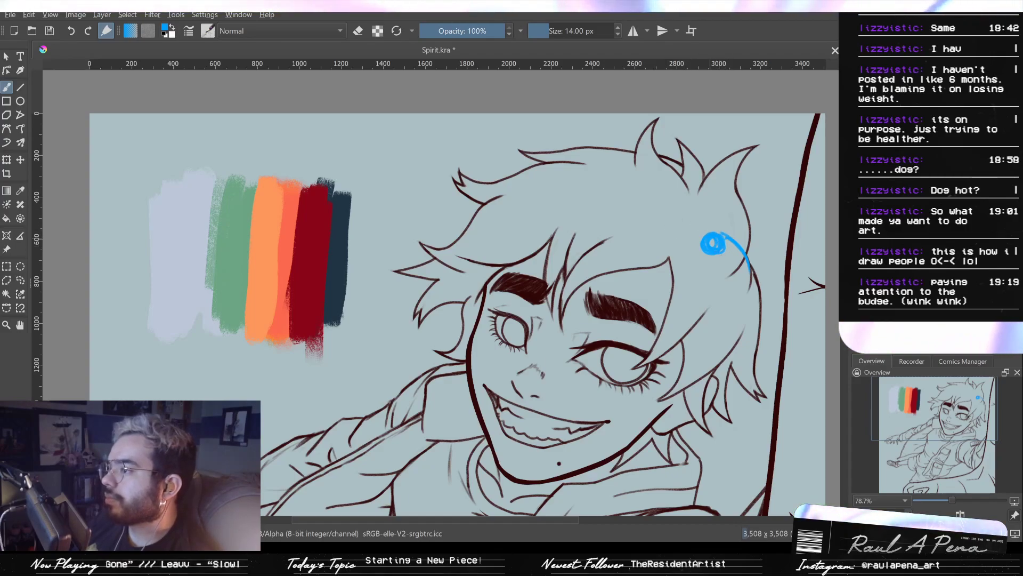
mouse_move(698, 227)
mouse_down()
mouse_move(584, 181)
mouse_move(489, 234)
mouse_up()
key(ctrl+z)
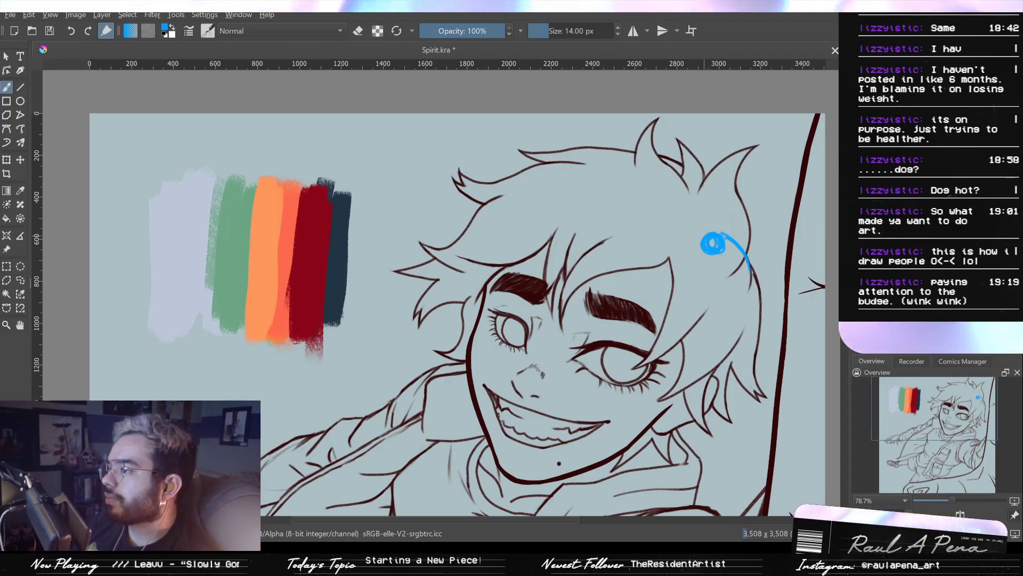
drag(710, 232, 470, 241)
key(ctrl+z)
drag(711, 233, 586, 167)
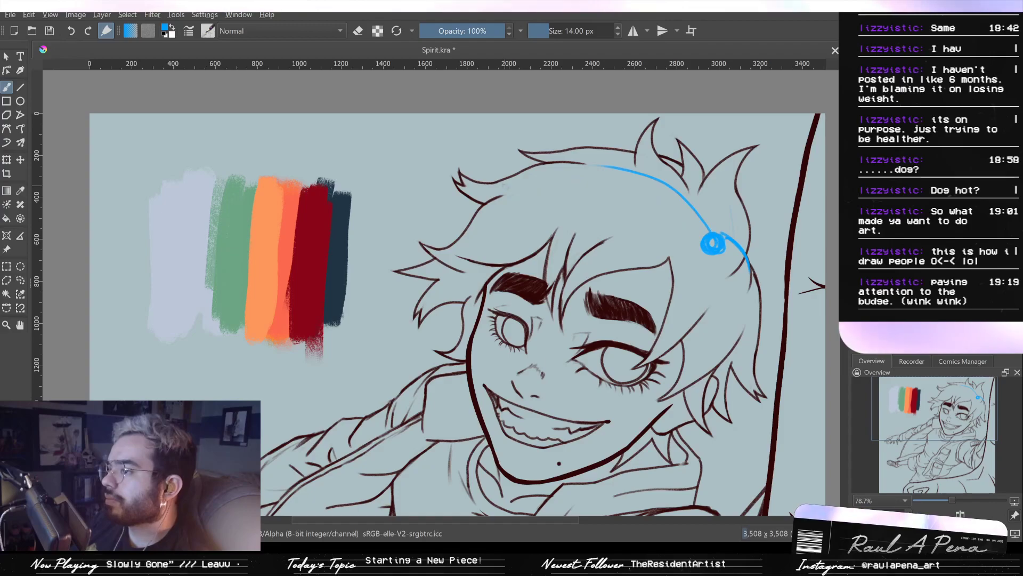
mouse_move(516, 185)
mouse_down()
mouse_move(659, 200)
mouse_move(703, 236)
mouse_up()
key(ctrl+z)
drag(506, 191, 626, 187)
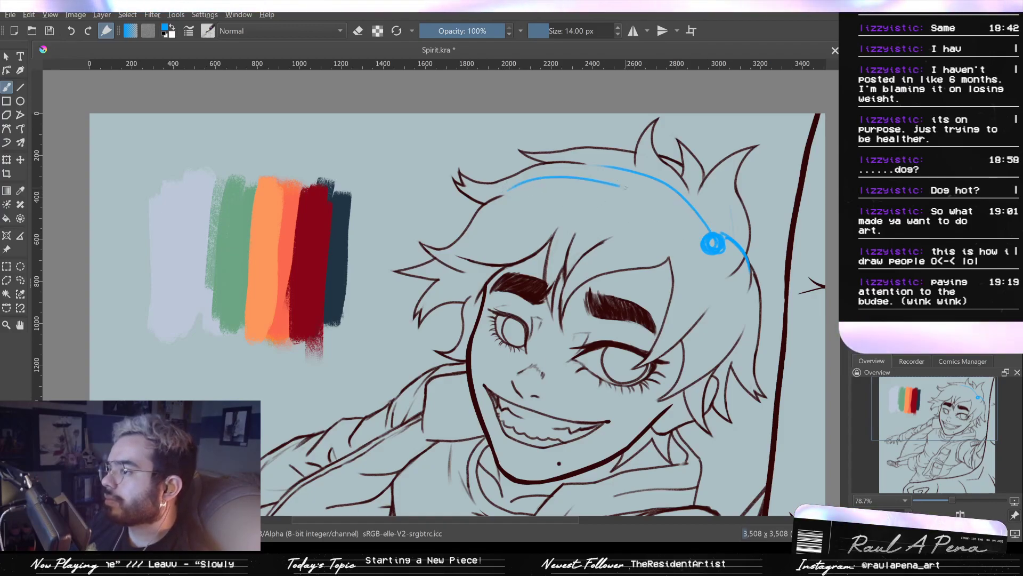
key(ctrl+z)
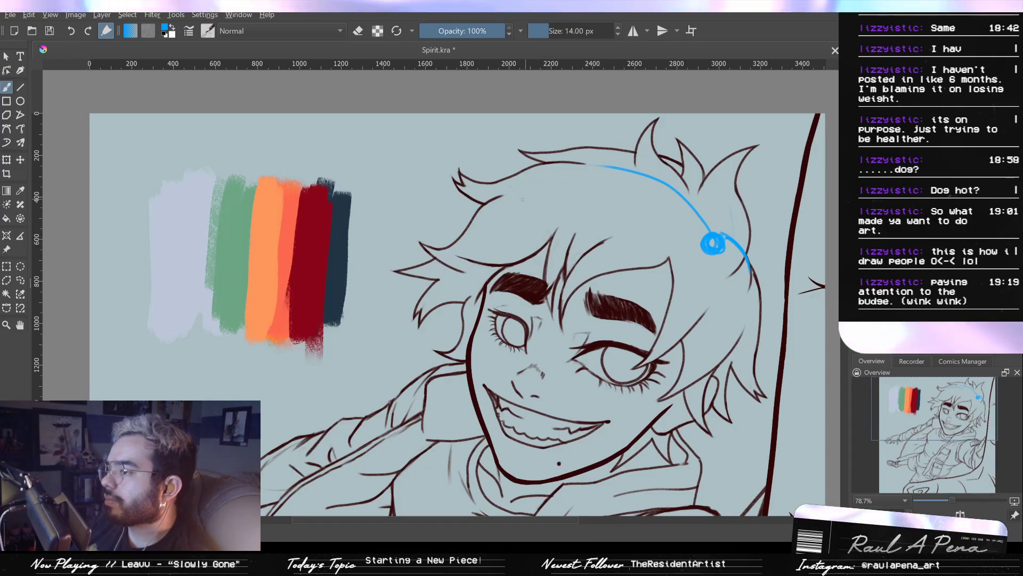
drag(498, 195, 551, 188)
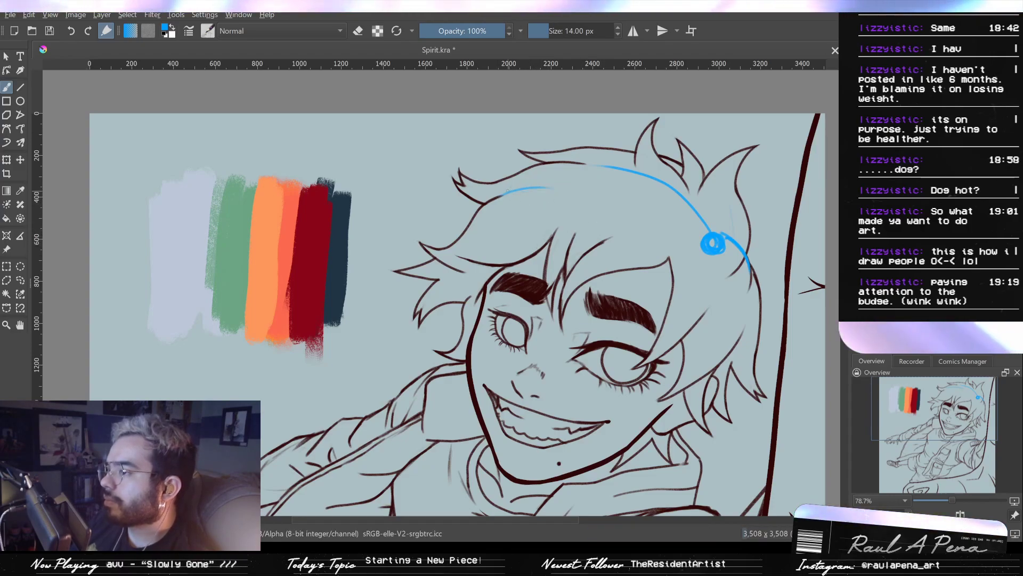
key(ctrl+z)
key(ctrl+z)
Sketch a long blue guide arc from the side of the fringe over the head towards the crown ring
drag(482, 205, 669, 211)
key(ctrl+z)
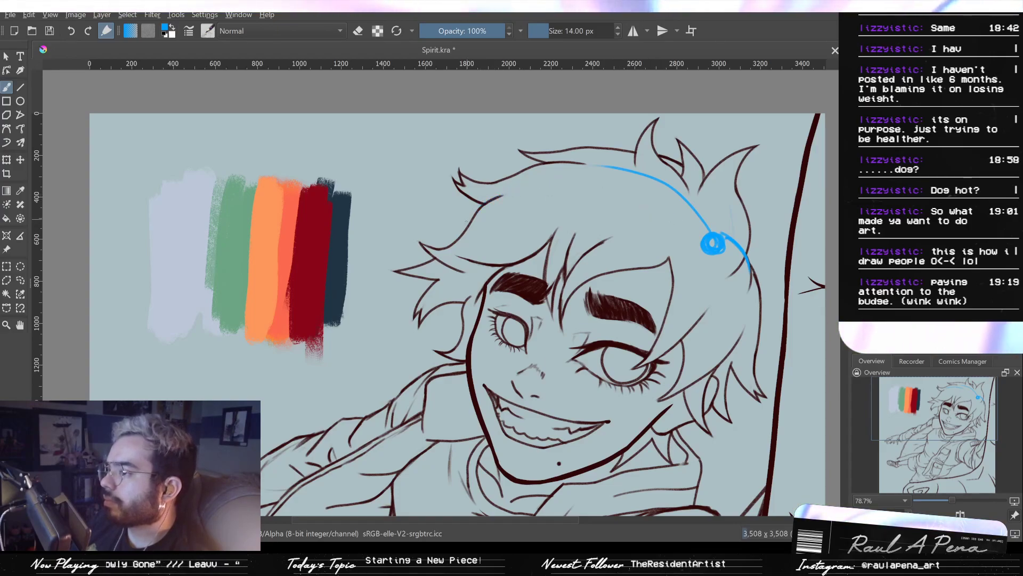
drag(576, 181, 661, 189)
key(ctrl+z)
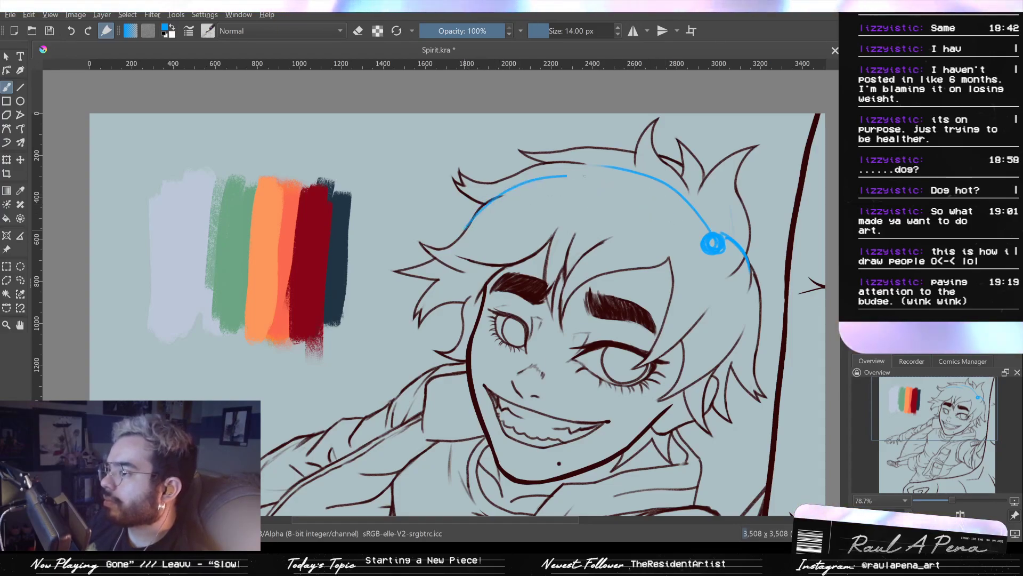
drag(621, 181, 667, 203)
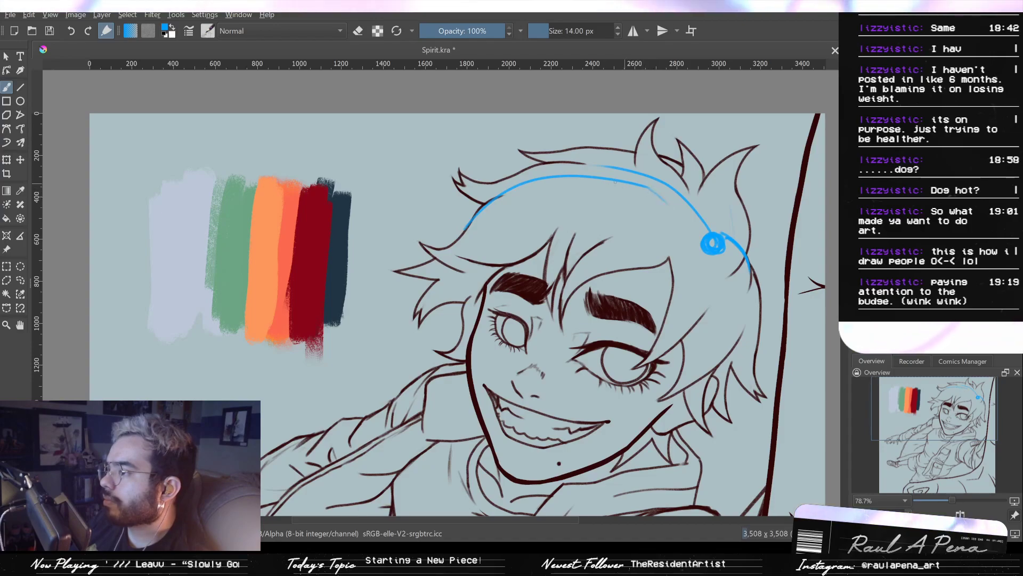
key(ctrl+z)
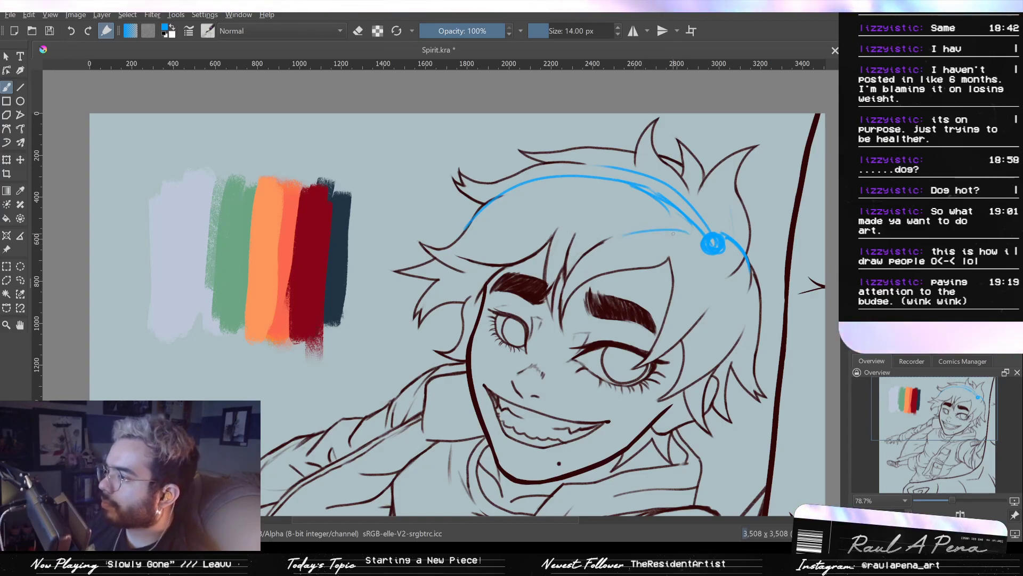
Sketch blue guide strands fanning from the crown ring towards the parted fringe and the side tufts
drag(706, 244, 642, 263)
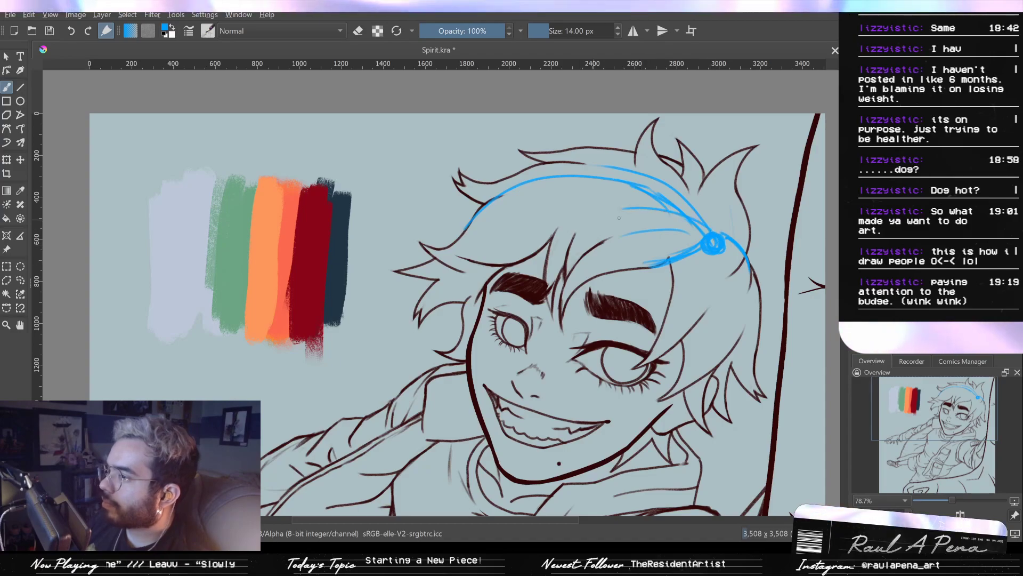
drag(577, 219, 629, 202)
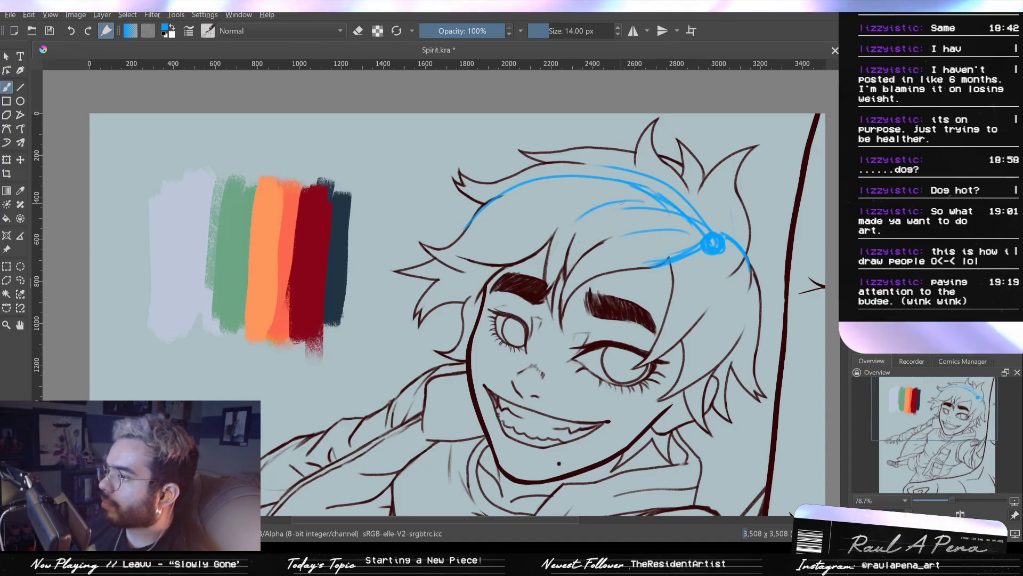
drag(557, 236, 638, 205)
mouse_move(555, 261)
mouse_down()
mouse_move(593, 213)
mouse_move(625, 207)
mouse_up()
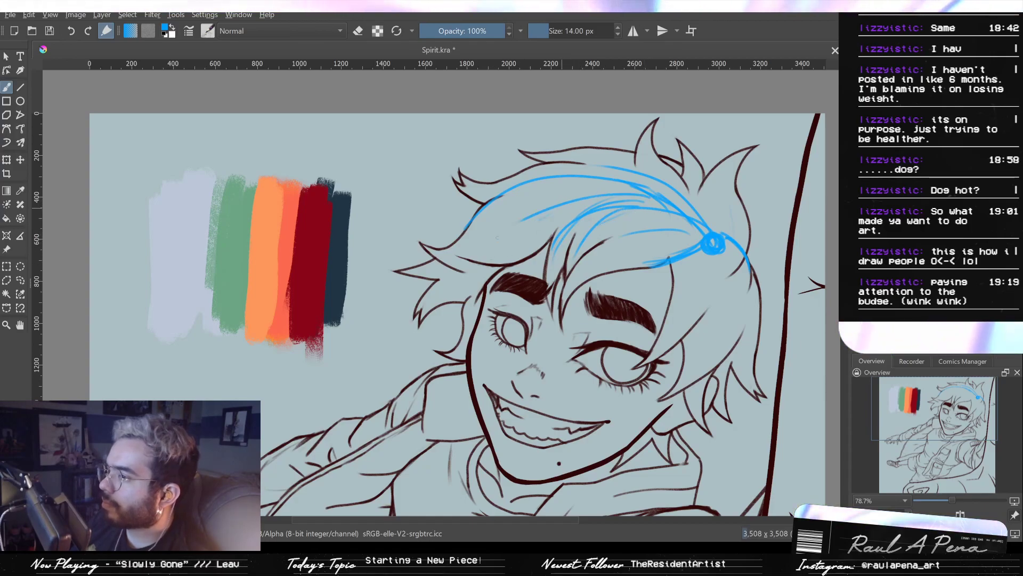
drag(491, 227, 557, 200)
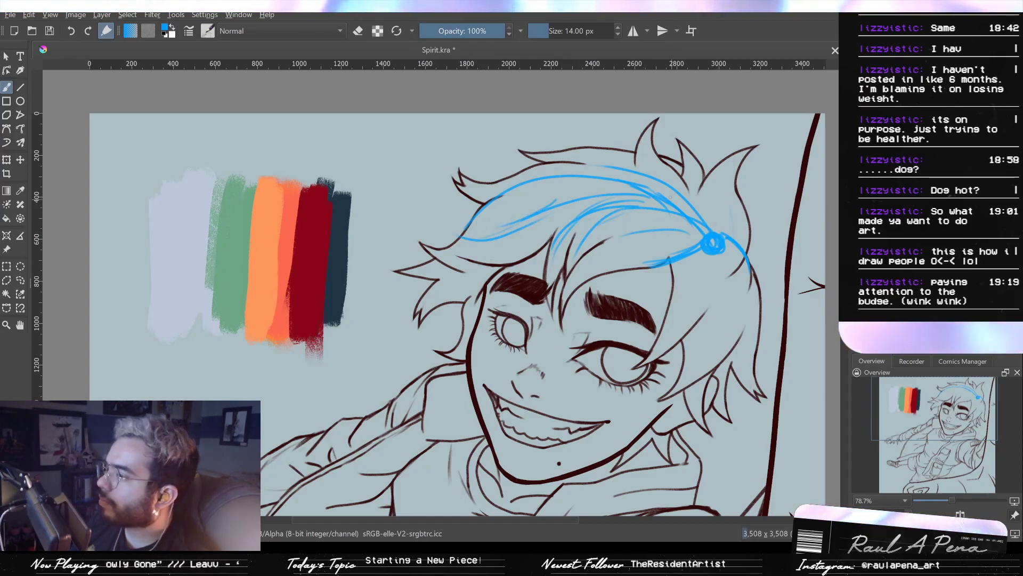
Sketch short blue guide strands from the crown ring up into the rear hair spike and around the back edge
drag(715, 217, 718, 200)
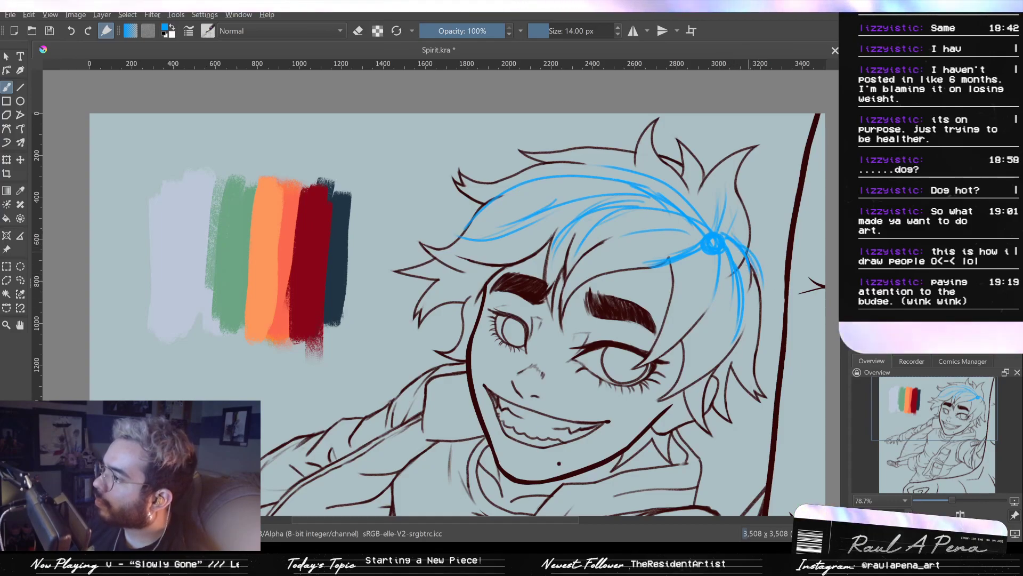
drag(729, 230, 738, 170)
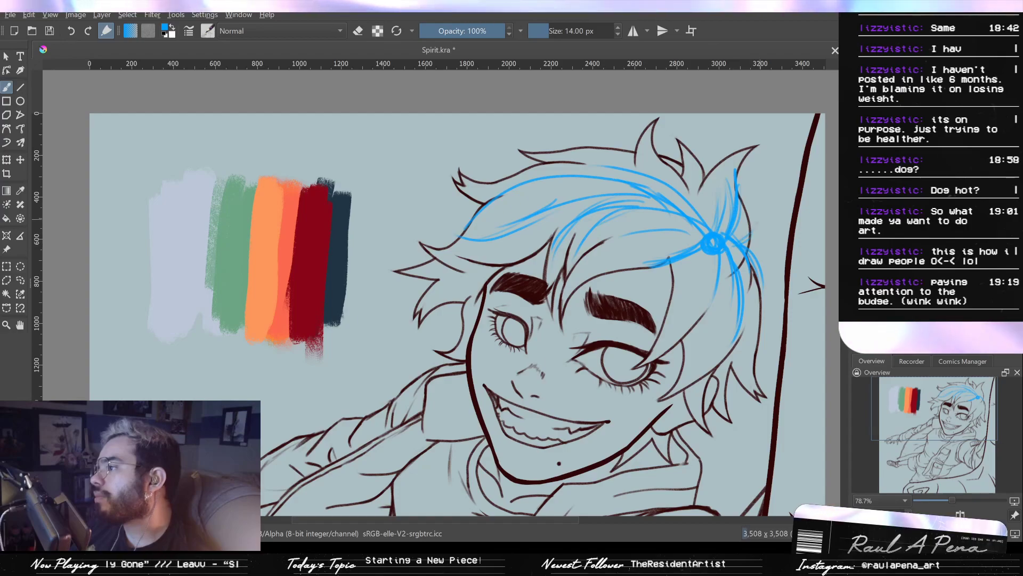
mouse_move(738, 228)
mouse_down()
mouse_move(772, 212)
mouse_move(751, 238)
mouse_up()
key(ctrl+z)
key(ctrl+z)
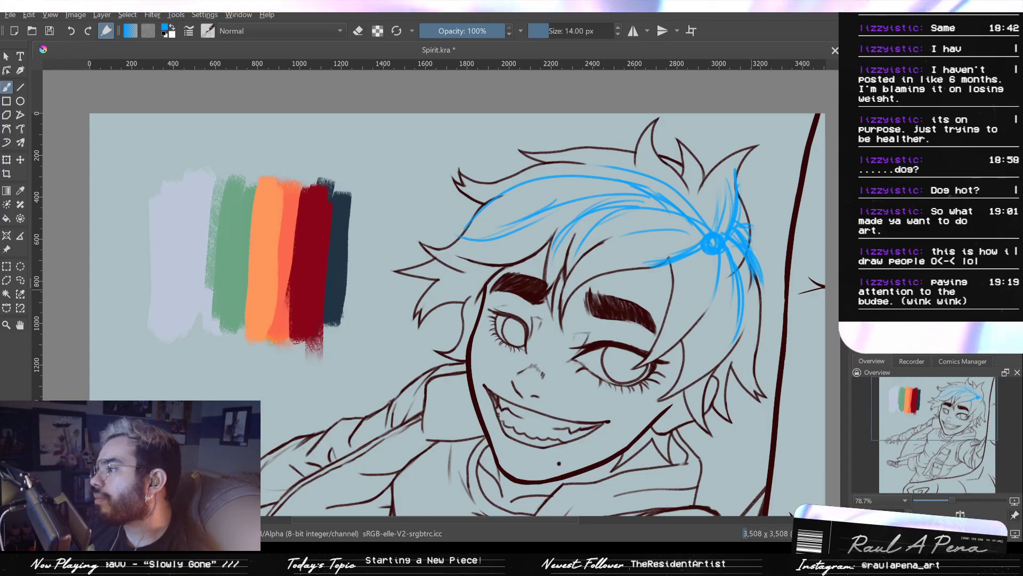
drag(748, 240, 736, 190)
mouse_move(740, 232)
mouse_down()
mouse_move(733, 271)
mouse_move(738, 247)
mouse_up()
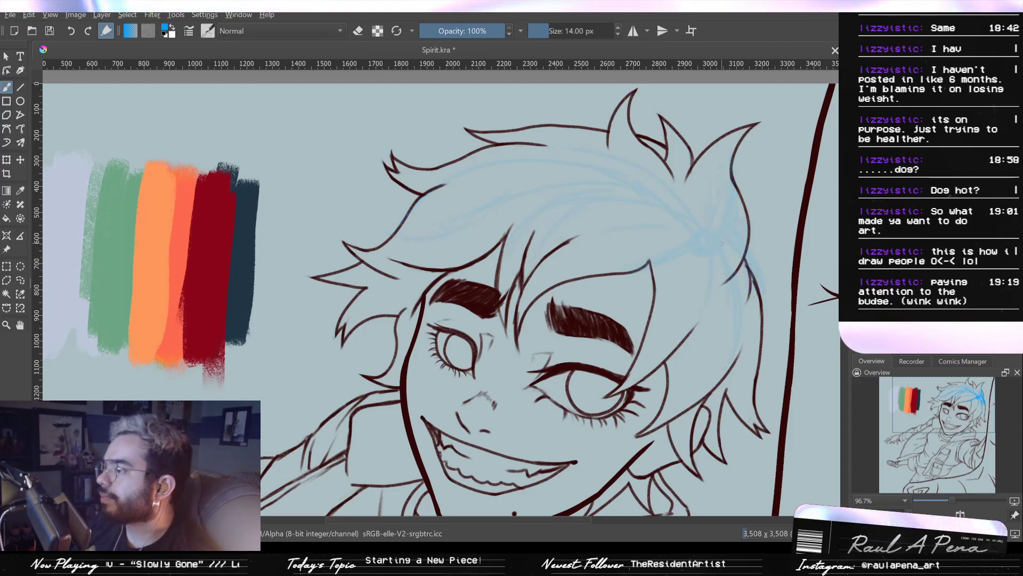
Undo the trial blue stroke, sample the dark red line colour, and ink a strand from the rear hair spike towards the crown
drag(716, 245, 725, 194)
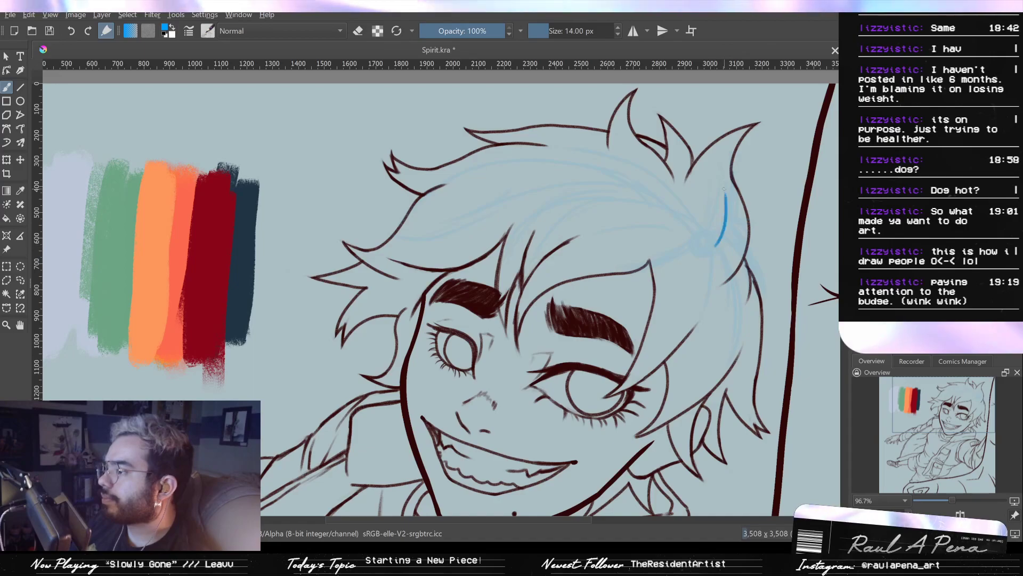
key(ctrl+z)
ctrl+click(732, 175)
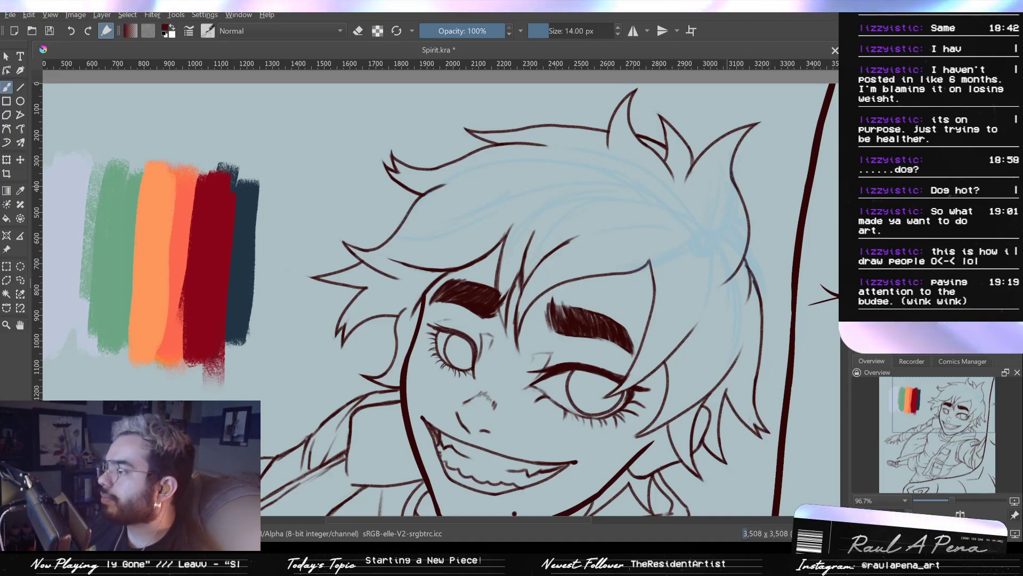
mouse_move(730, 178)
mouse_down()
mouse_move(726, 220)
mouse_move(738, 165)
mouse_up()
key(ctrl+z)
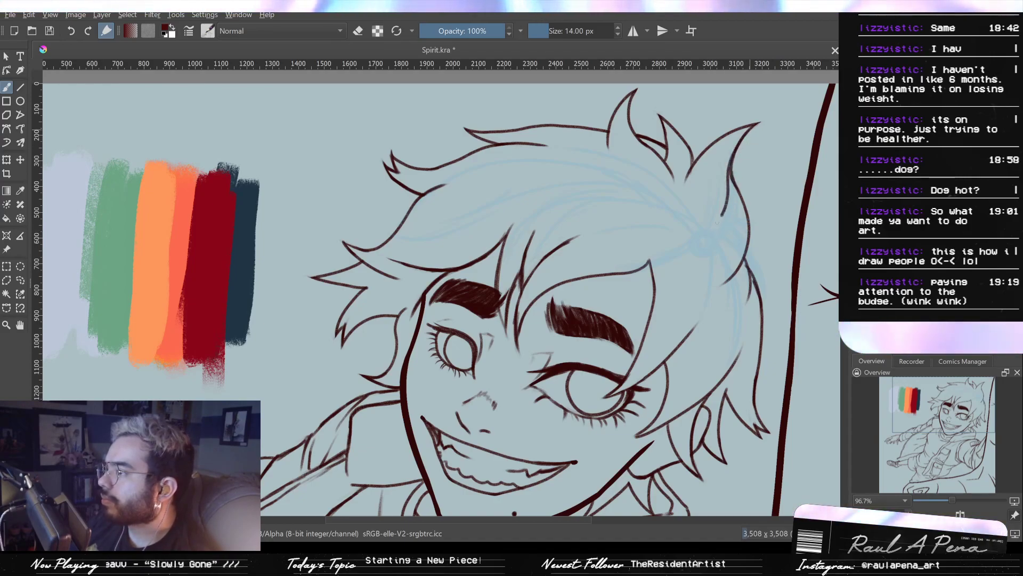
Redo the dark red strand running from the rear hair spike down to the crown ring until its curve is clean
key(ctrl+z)
drag(710, 244, 751, 129)
key(ctrl+z)
drag(727, 174, 711, 236)
key(ctrl+z)
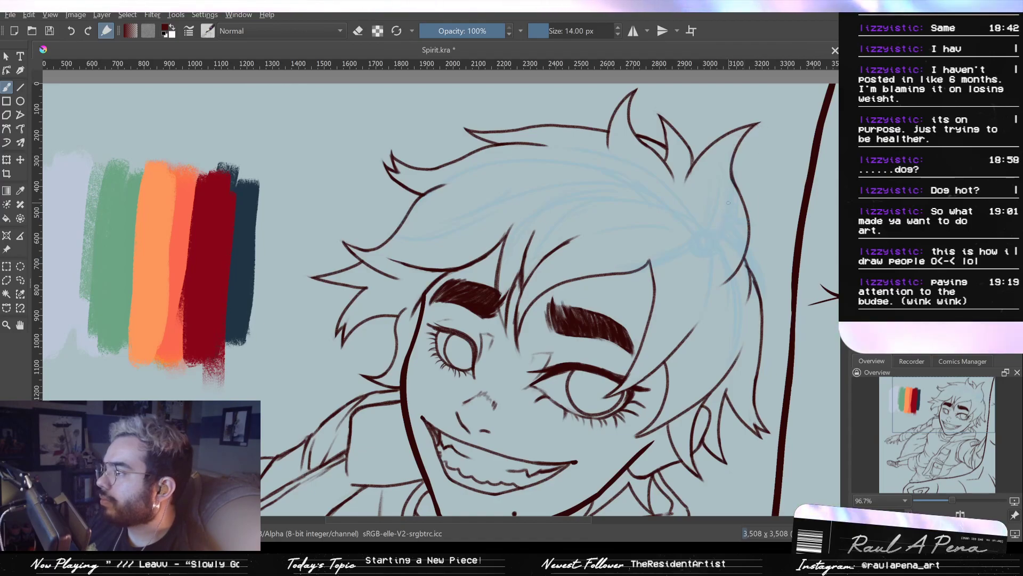
drag(733, 165, 713, 242)
key(ctrl+z)
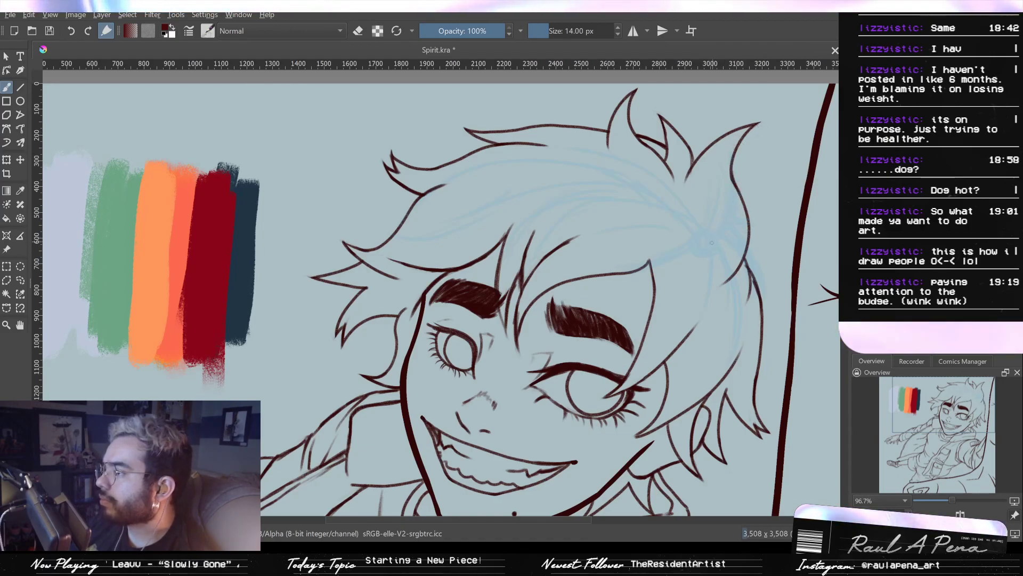
drag(733, 172, 713, 243)
Erase the old outline beside the rear hair spike so the new inner strand replaces it
key(e)
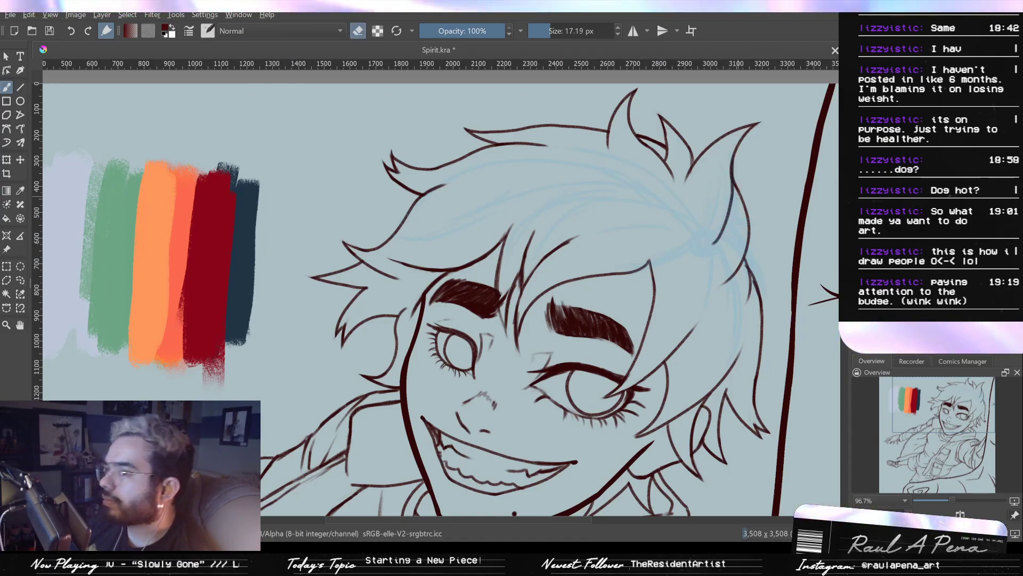
scroll(748, 171, up, 2)
mouse_move(748, 171)
mouse_down()
mouse_move(735, 222)
mouse_move(738, 153)
mouse_move(744, 254)
mouse_move(740, 224)
mouse_move(736, 301)
mouse_up()
key(e)
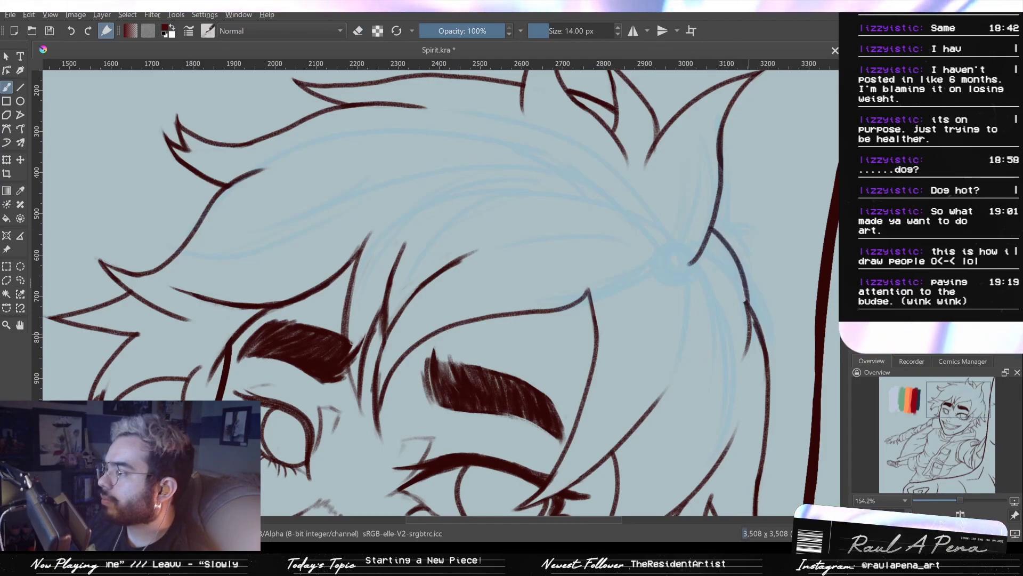
Try to ink a continuous back-of-head outline from the rear strand into the back lock, erasing the old line end inside it
mouse_move(713, 223)
mouse_down()
mouse_move(758, 346)
mouse_move(714, 220)
mouse_up()
key(ctrl+z)
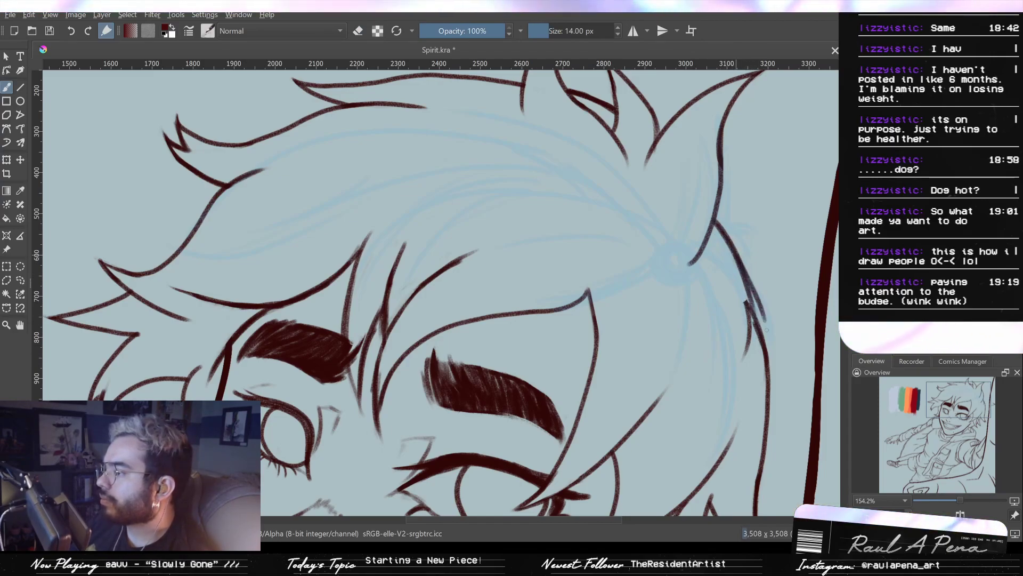
mouse_move(723, 227)
mouse_down()
mouse_move(767, 375)
mouse_move(744, 338)
mouse_up()
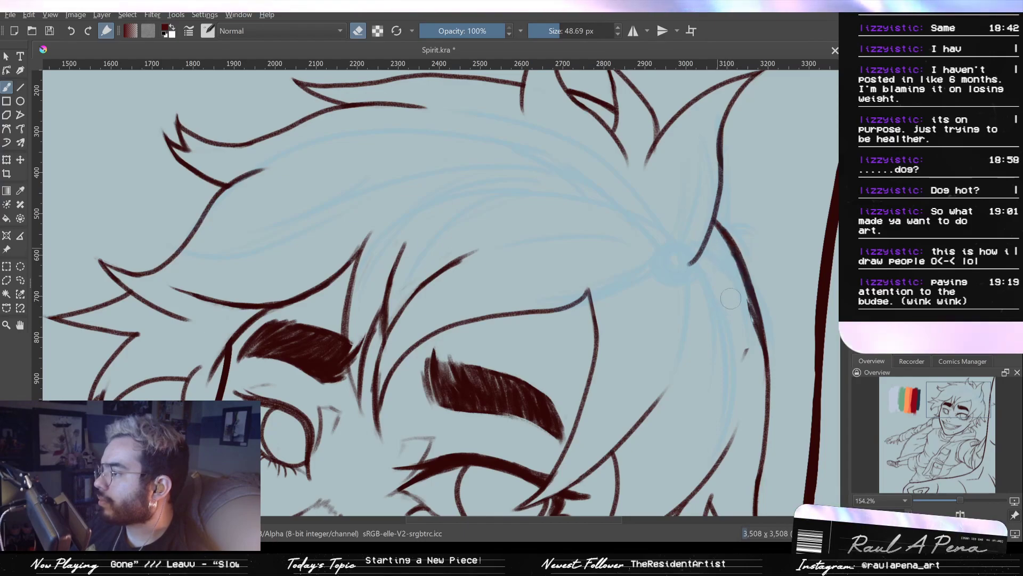
mouse_move(726, 261)
mouse_down()
mouse_move(751, 335)
mouse_move(745, 355)
mouse_up()
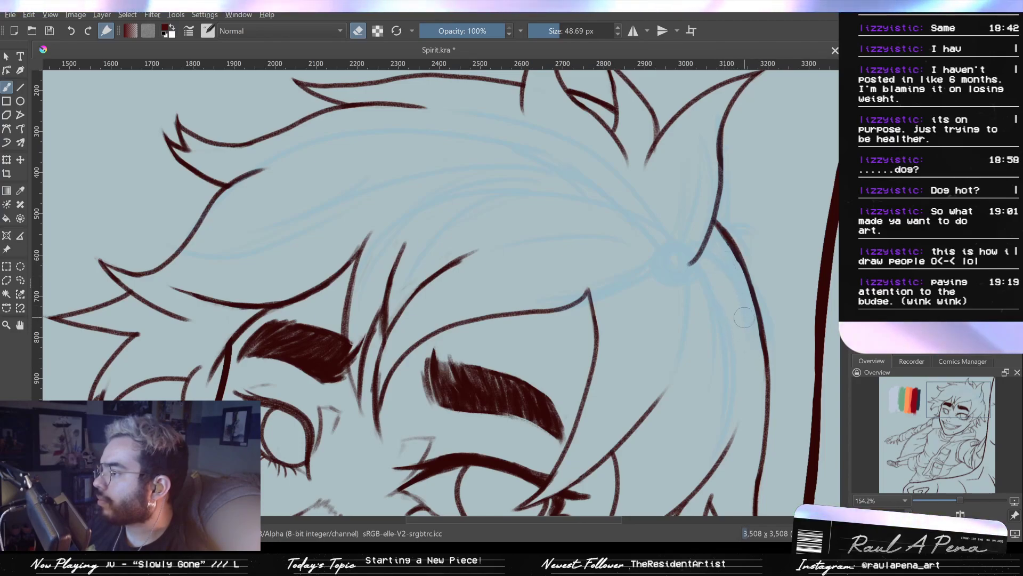
key(bracketleft)
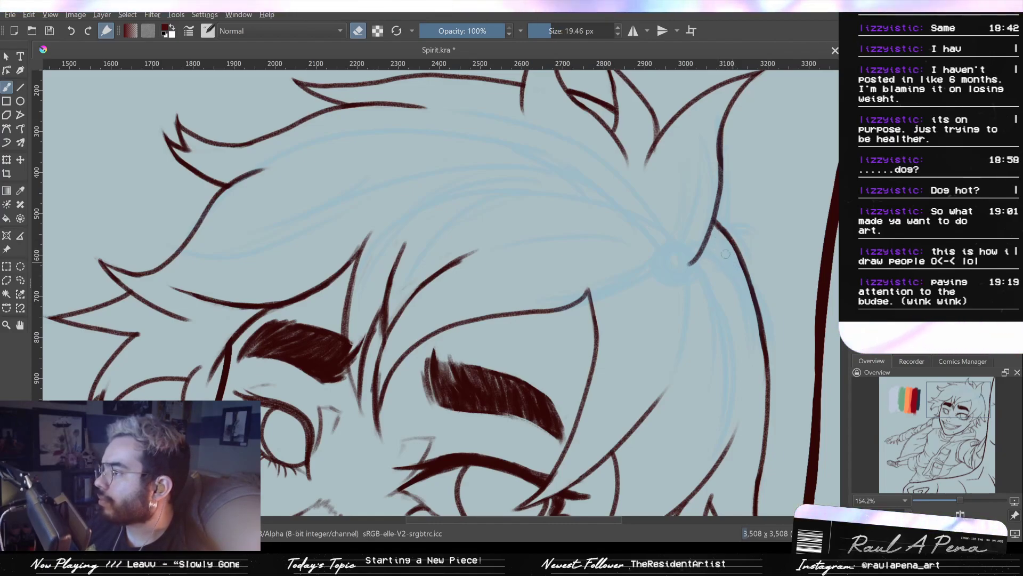
Undo the joined back-of-head outline between the rear strand and the back lock
scroll(718, 239, down, 4)
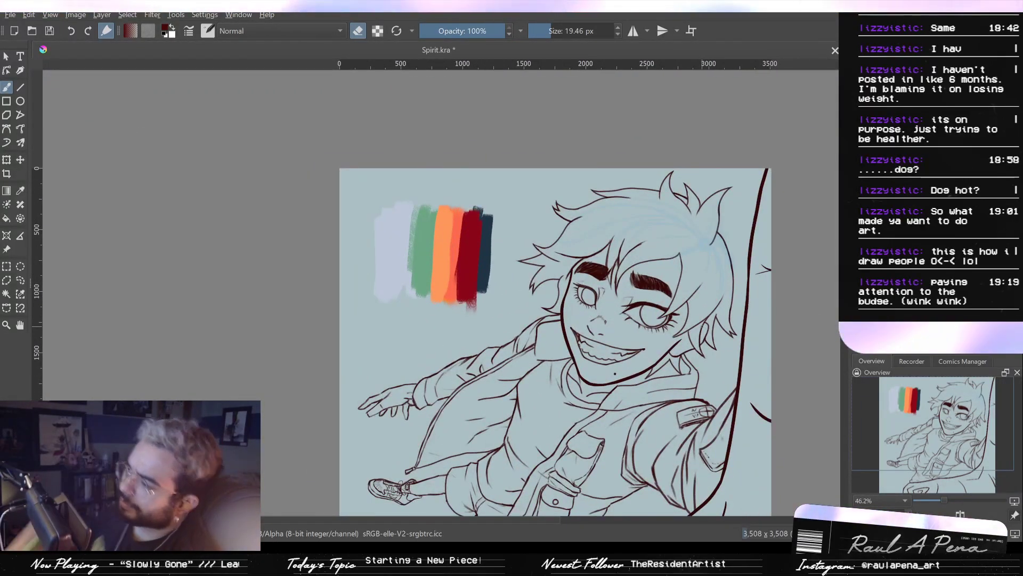
scroll(740, 223, up, 5)
scroll(581, 220, down, 2)
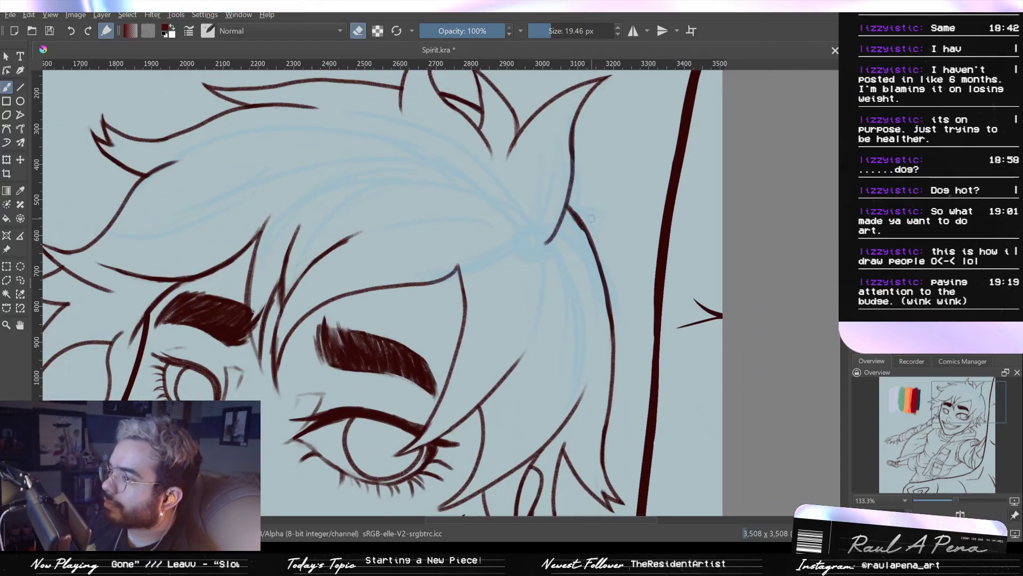
scroll(594, 221, down, 3)
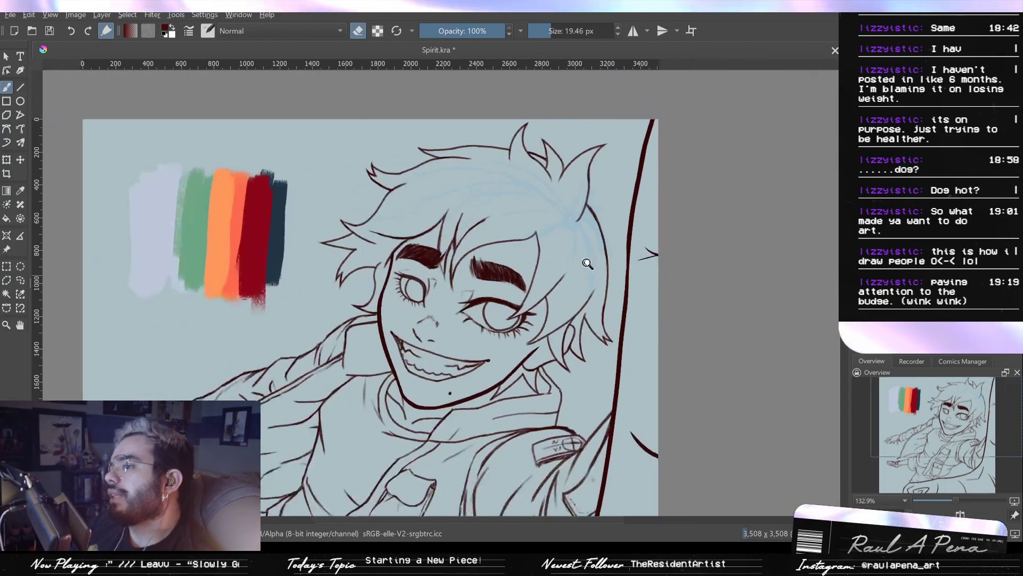
scroll(594, 234, up, 2)
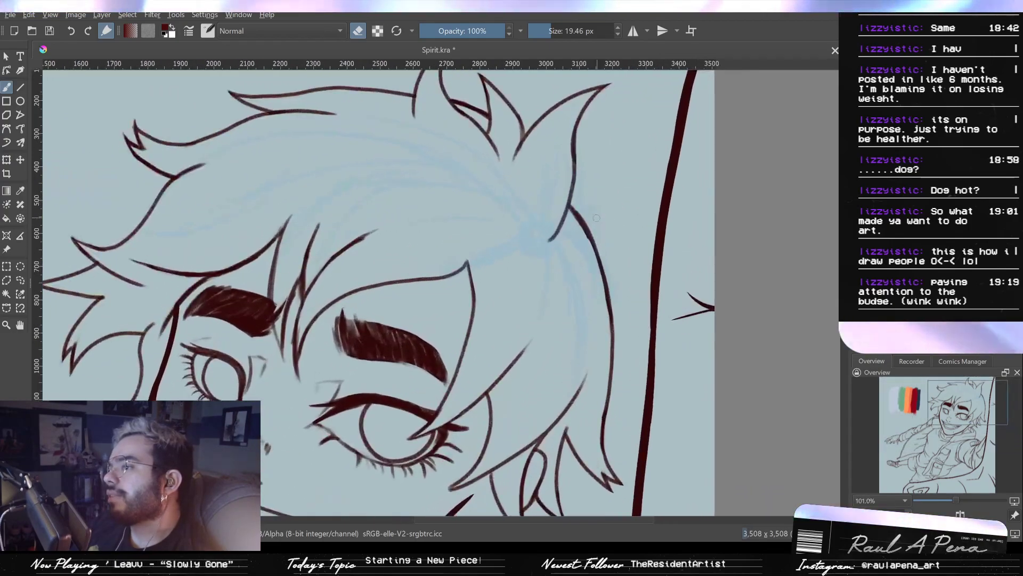
mouse_move(594, 256)
mouse_down()
mouse_move(604, 299)
mouse_move(596, 311)
mouse_up()
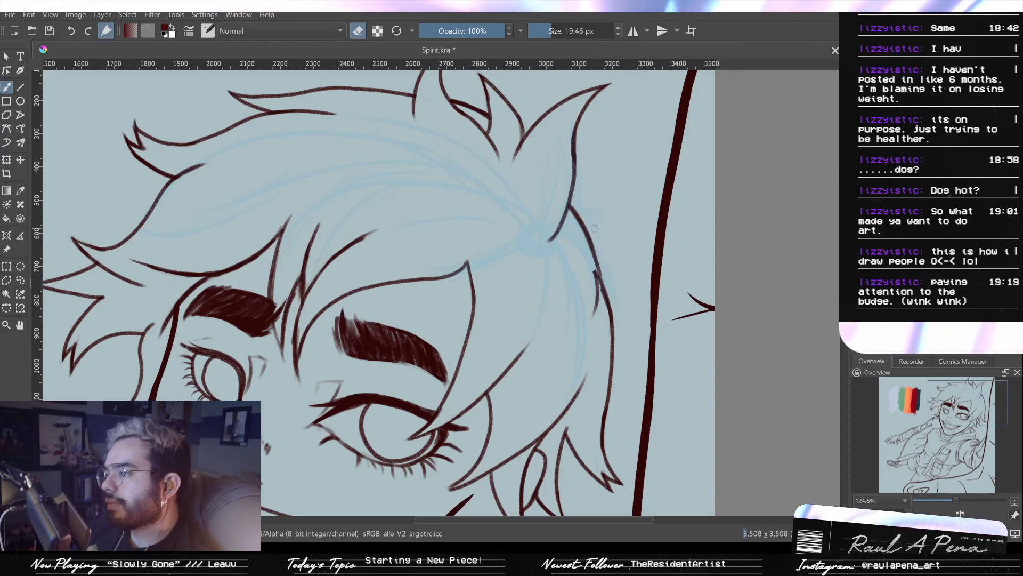
key(ctrl+z)
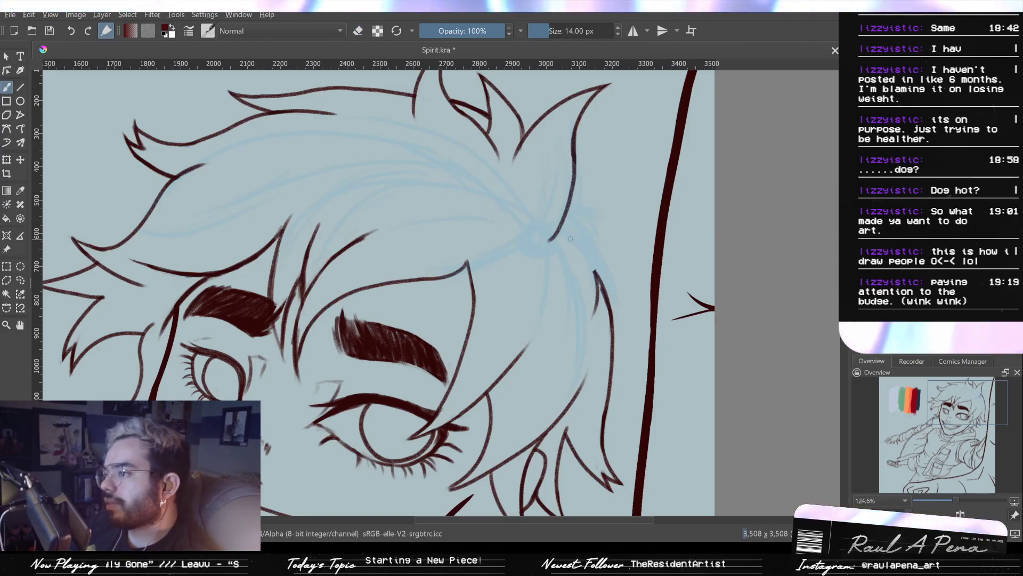
Ink a new curved back-of-head outline from the rear strand down to the top of the back lock
drag(587, 239, 598, 253)
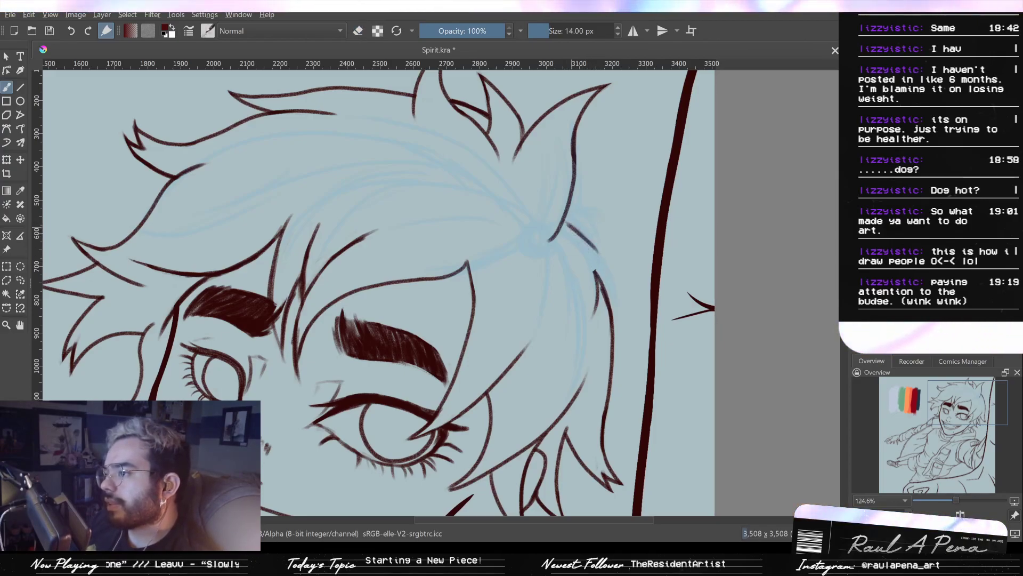
key(ctrl+z)
drag(564, 218, 593, 250)
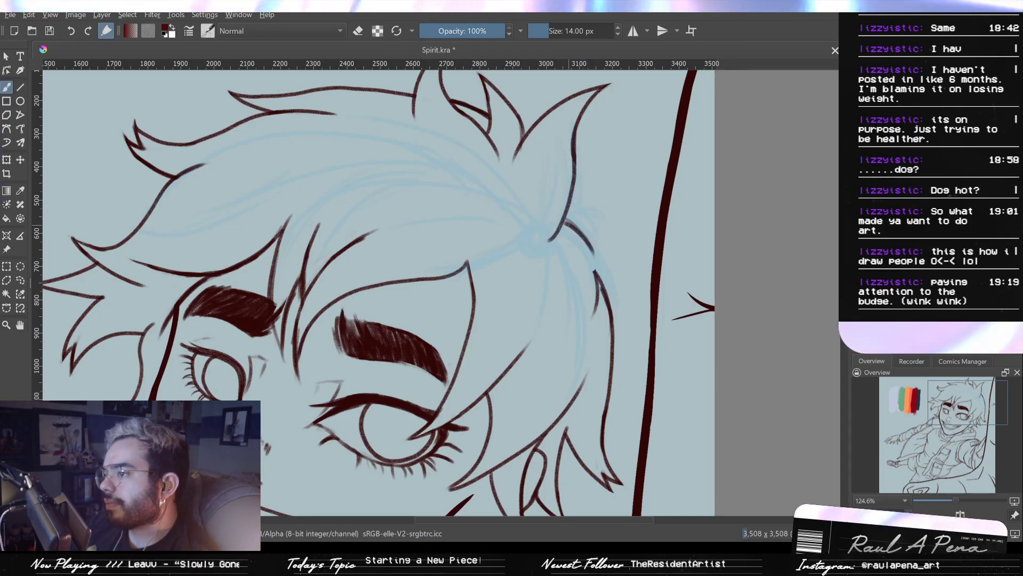
drag(566, 221, 597, 272)
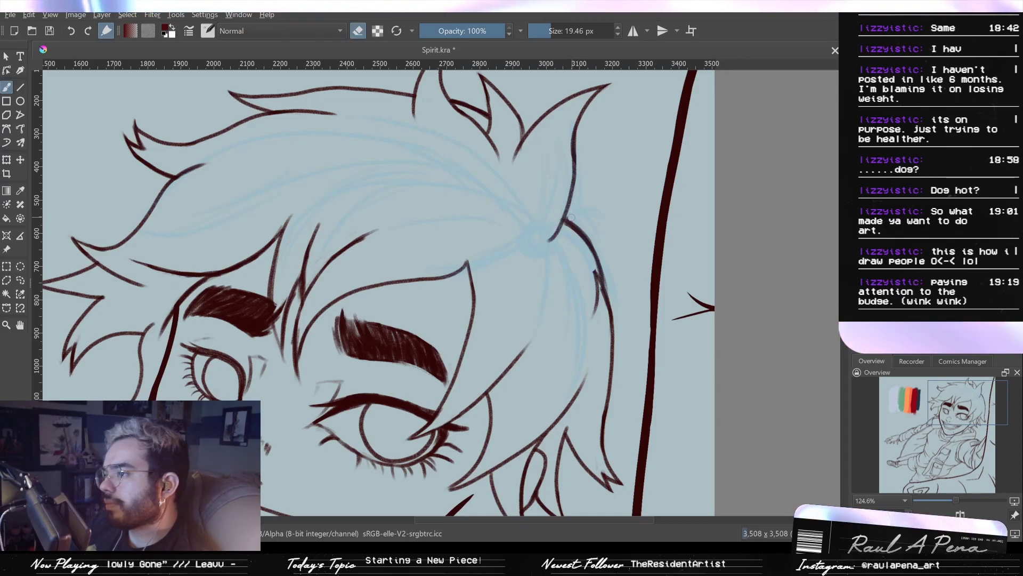
Erase the overlapping line ends where the new back outline meets the back lock
mouse_move(596, 205)
mouse_down()
mouse_move(590, 319)
mouse_move(594, 167)
mouse_up()
key(e)
mouse_move(583, 269)
mouse_down()
mouse_move(599, 309)
mouse_move(598, 344)
mouse_move(598, 278)
mouse_up()
key(ctrl+z)
drag(588, 279, 593, 353)
key(e)
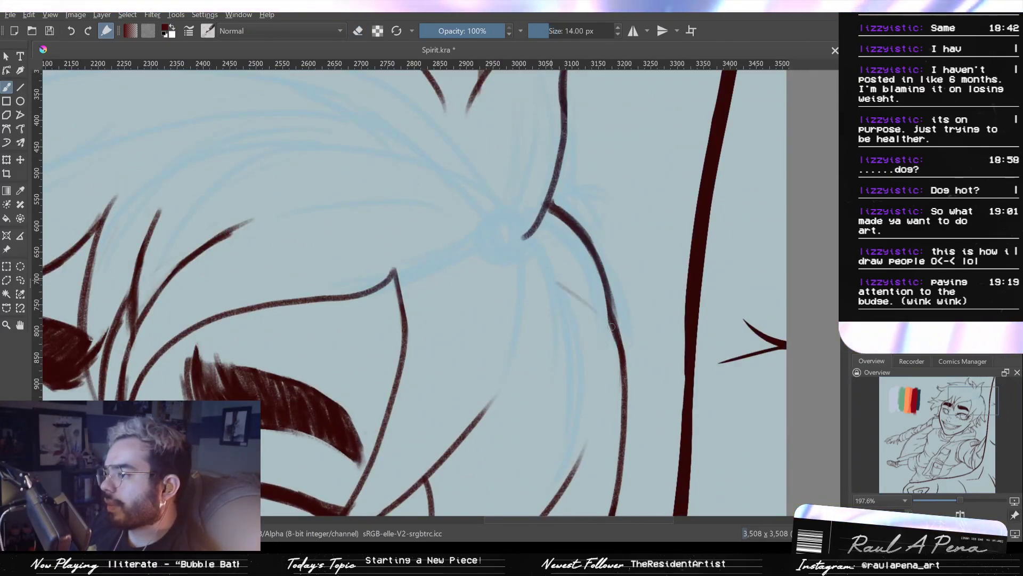
Ink a short curved strand from below the crown ring to the inner edge of the back outline
drag(550, 279, 597, 309)
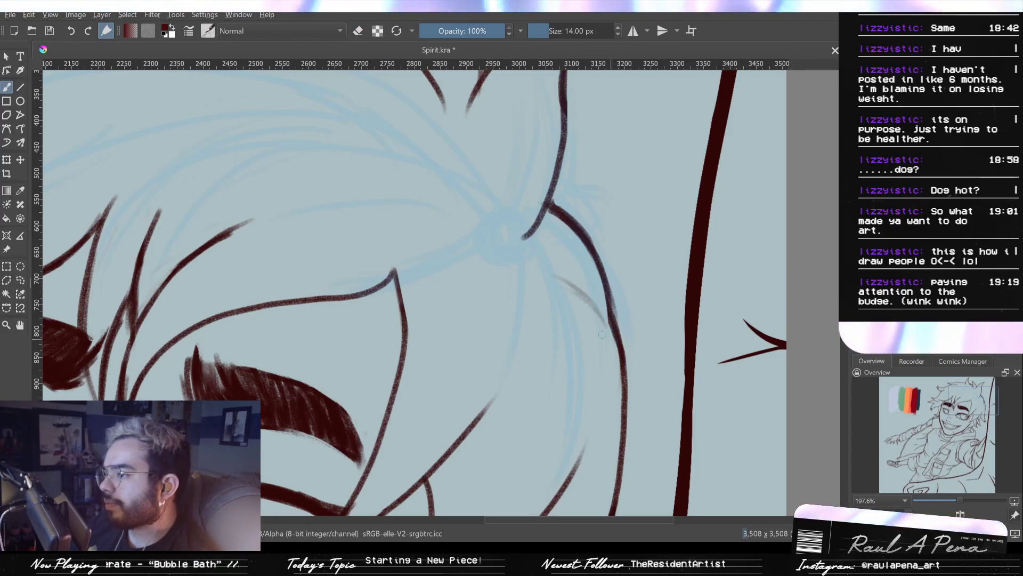
mouse_move(553, 280)
mouse_down()
mouse_move(586, 315)
mouse_move(561, 375)
mouse_move(569, 320)
mouse_move(602, 296)
mouse_move(617, 259)
mouse_up()
key(e)
Extend the side lock's line upward along the blue guide with tapering dark red strokes beside the eye
drag(623, 280, 603, 329)
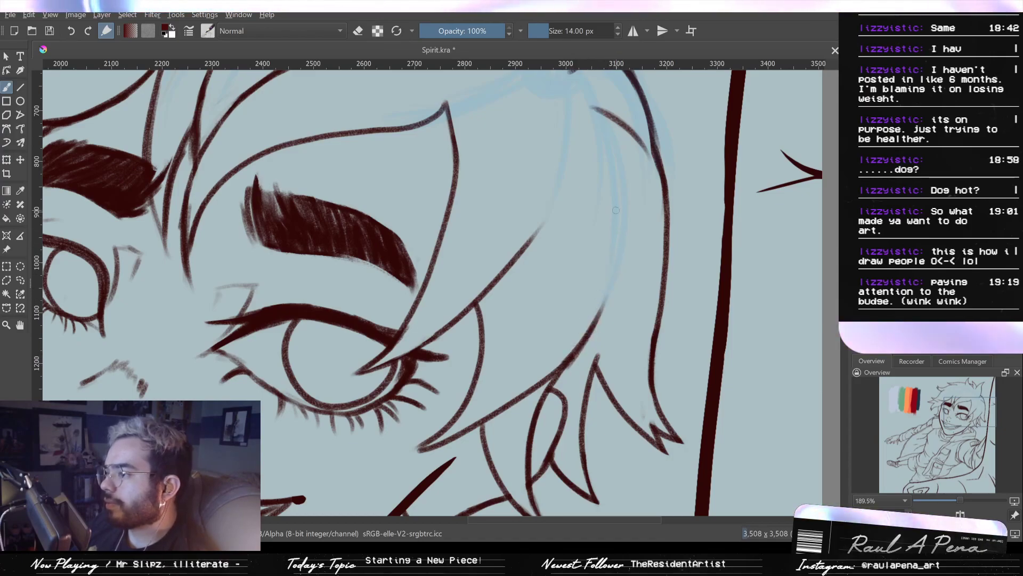
drag(618, 215, 602, 293)
drag(620, 240, 601, 318)
drag(619, 217, 599, 335)
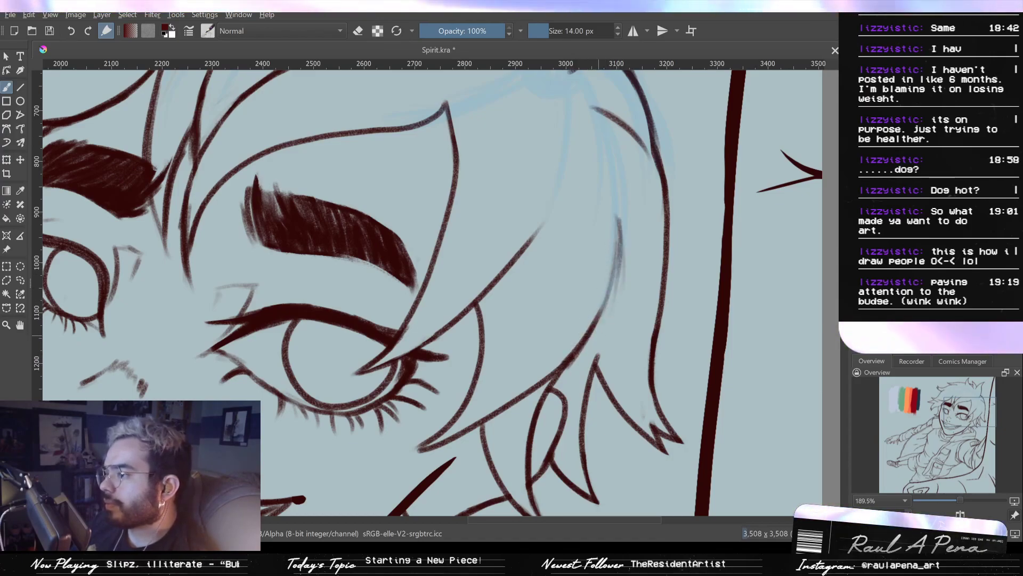
key(ctrl+z)
drag(618, 223, 618, 292)
drag(617, 227, 596, 329)
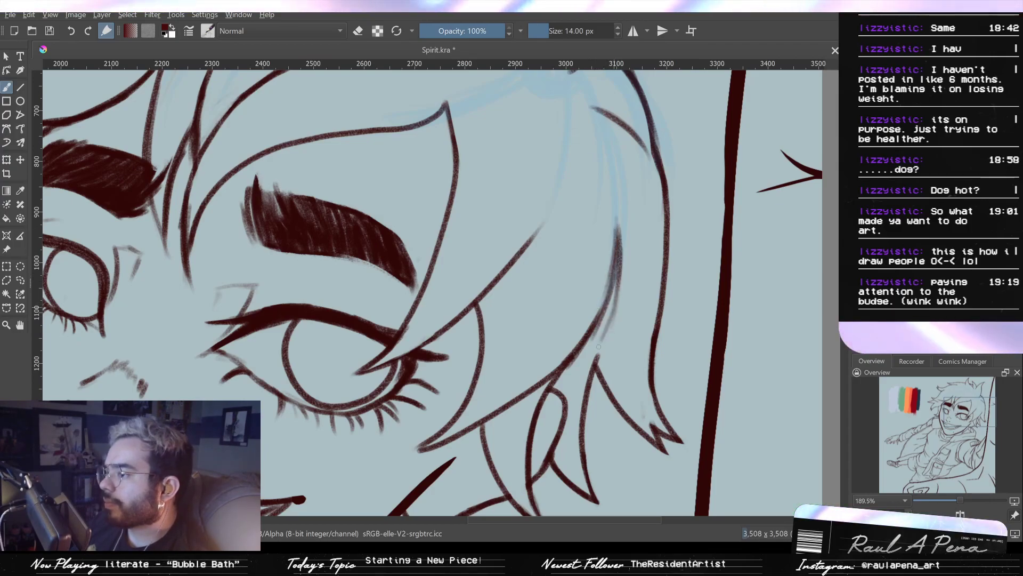
drag(618, 282, 605, 330)
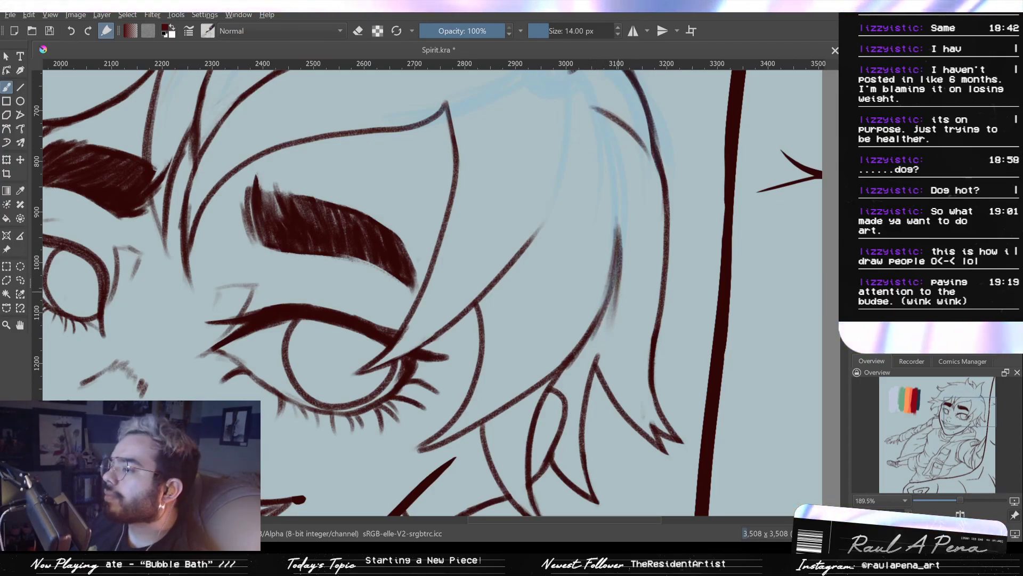
Ink short tapering strands fanning down from the crown ring along the blue guides
mouse_move(633, 258)
mouse_down()
mouse_move(646, 189)
mouse_move(617, 272)
mouse_up()
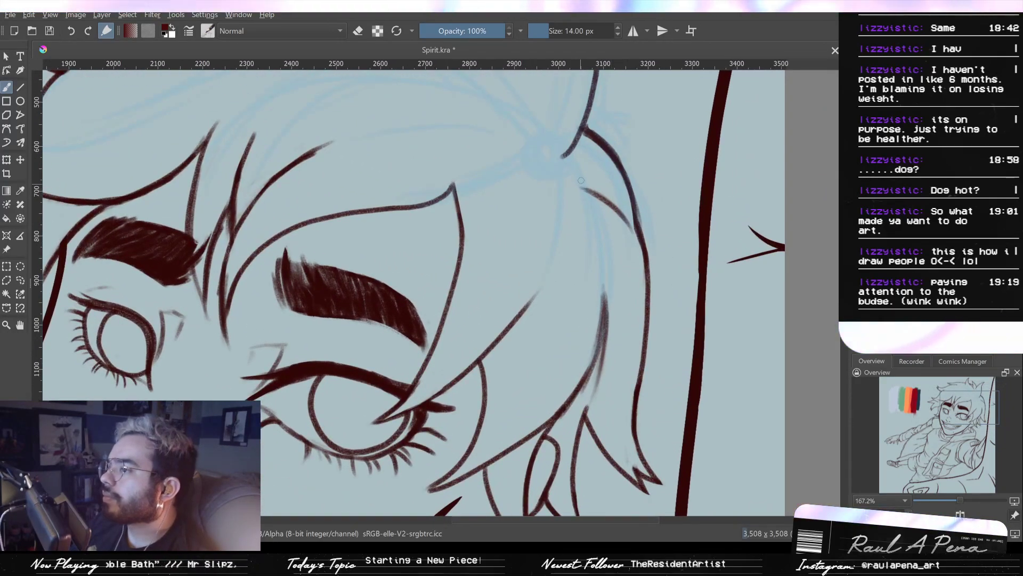
drag(582, 187, 601, 243)
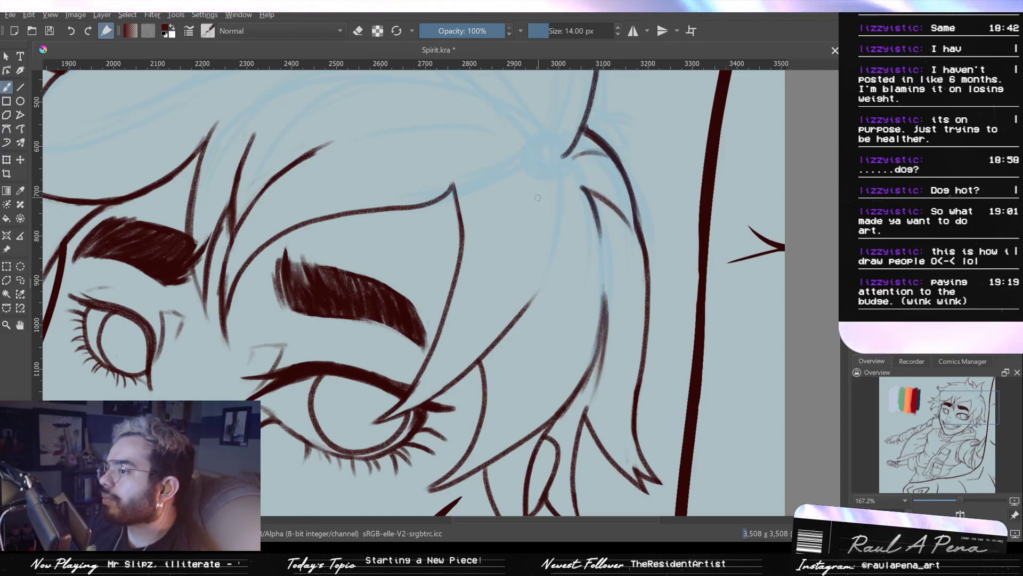
key(ctrl+z)
drag(553, 162, 552, 236)
scroll(561, 199, up, 1)
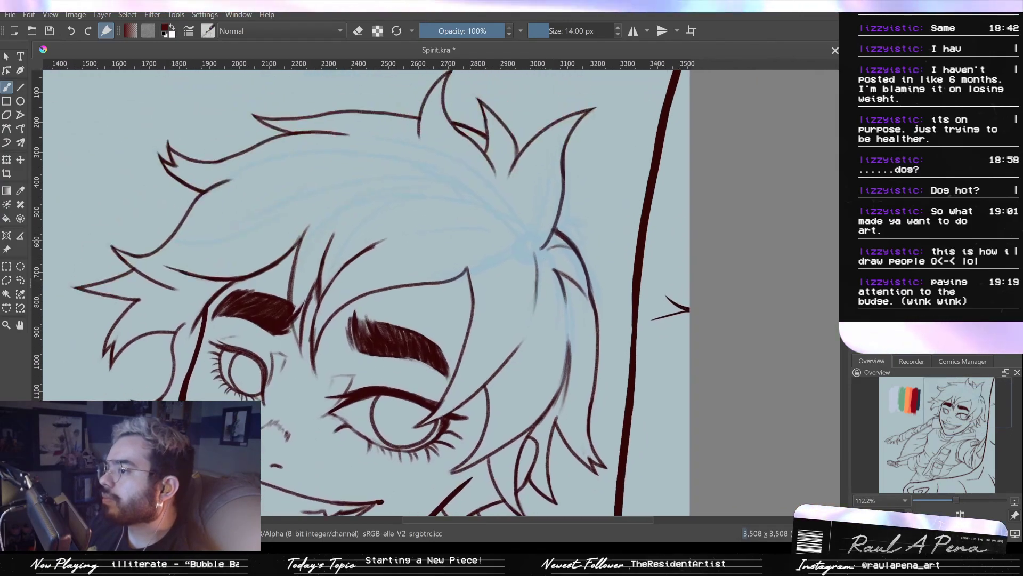
Ink the fringe's outer edge upward in a curve from beside the eyebrow to the crown ring
scroll(513, 244, up, 1)
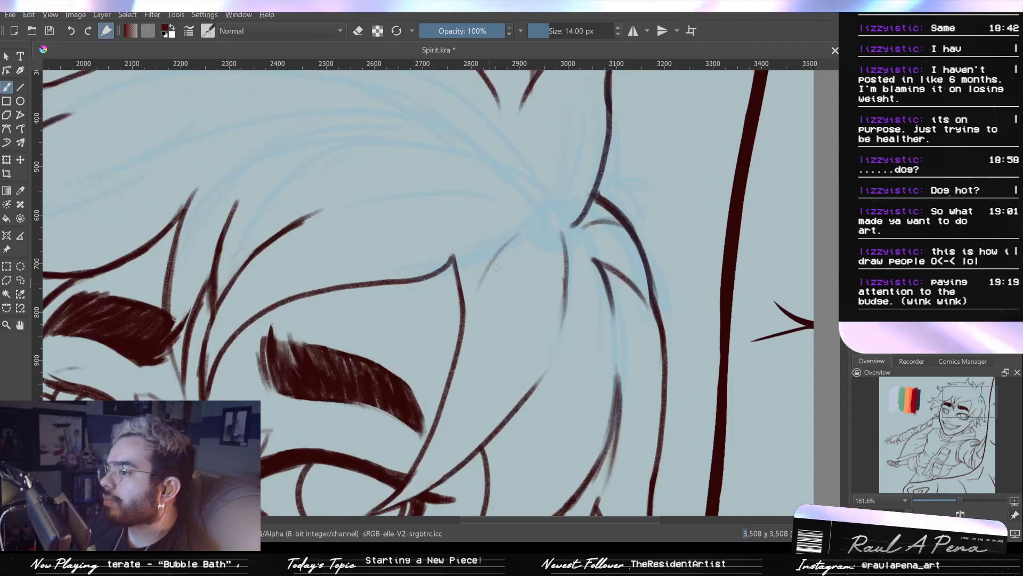
drag(494, 259, 467, 314)
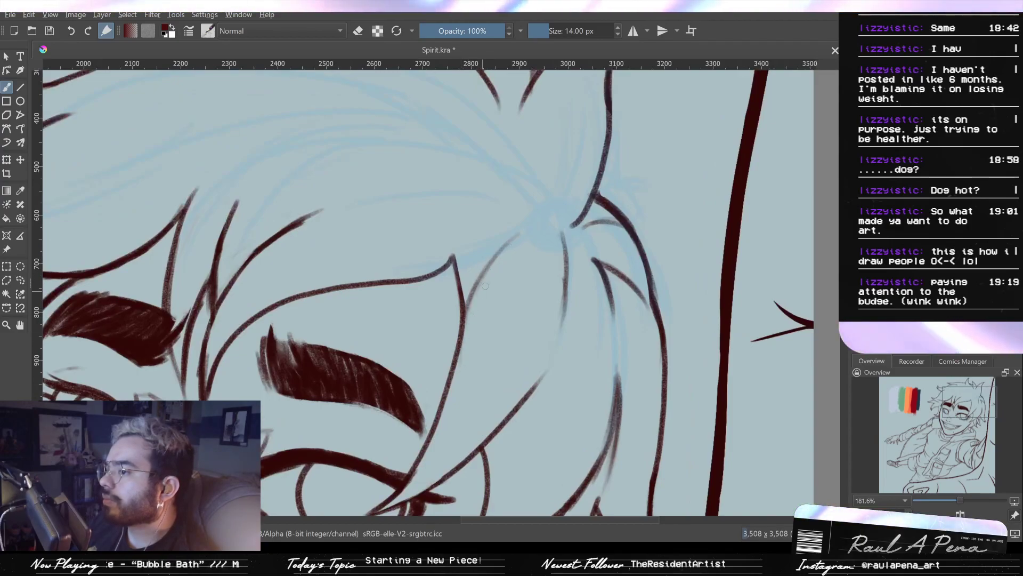
drag(493, 259, 469, 302)
drag(516, 238, 476, 287)
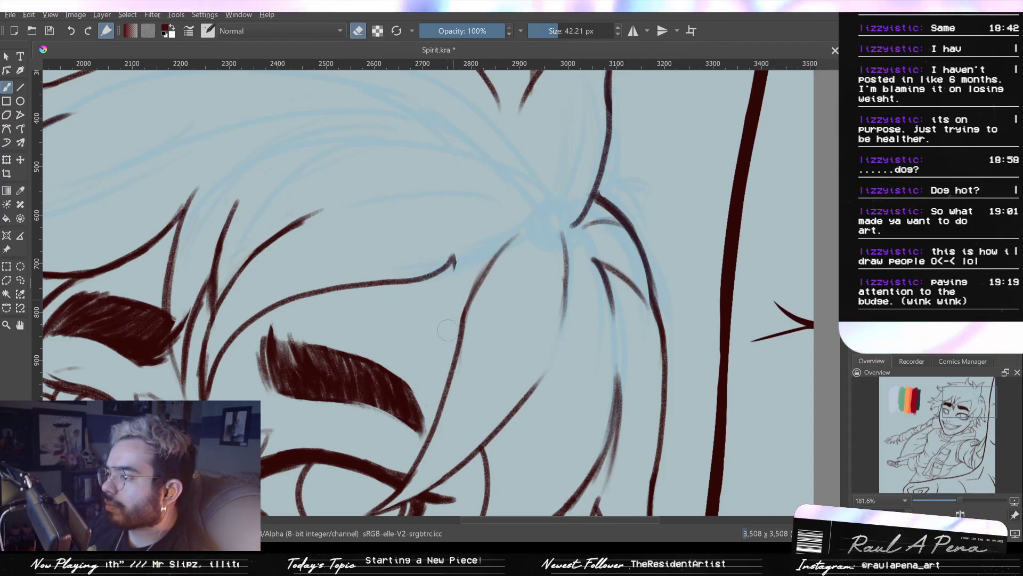
Clear the fringe's old pointed tip and extend its upper line towards the new outer edge
scroll(456, 291, down, 4)
scroll(488, 267, up, 3)
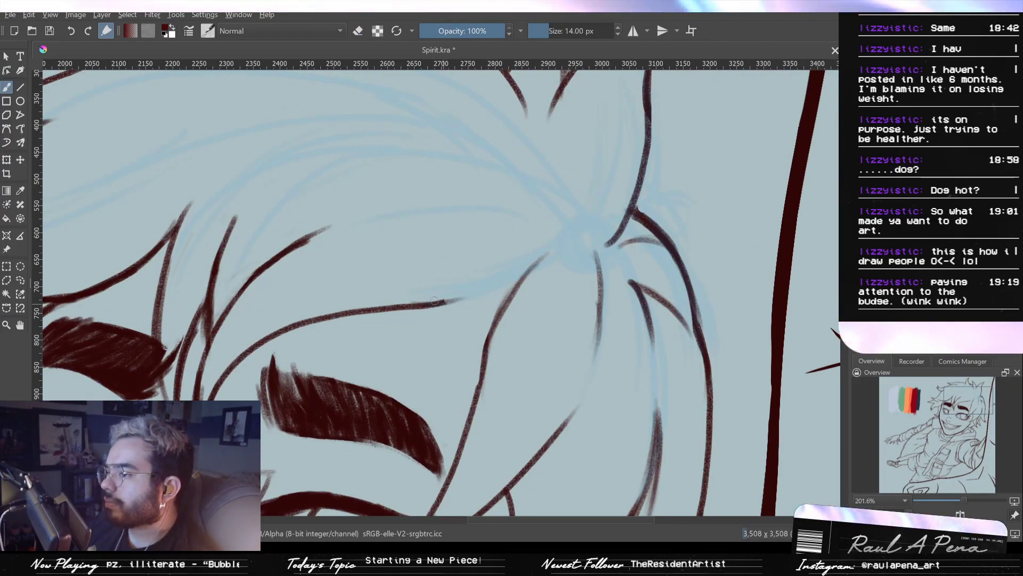
key(ctrl+z)
drag(427, 303, 500, 288)
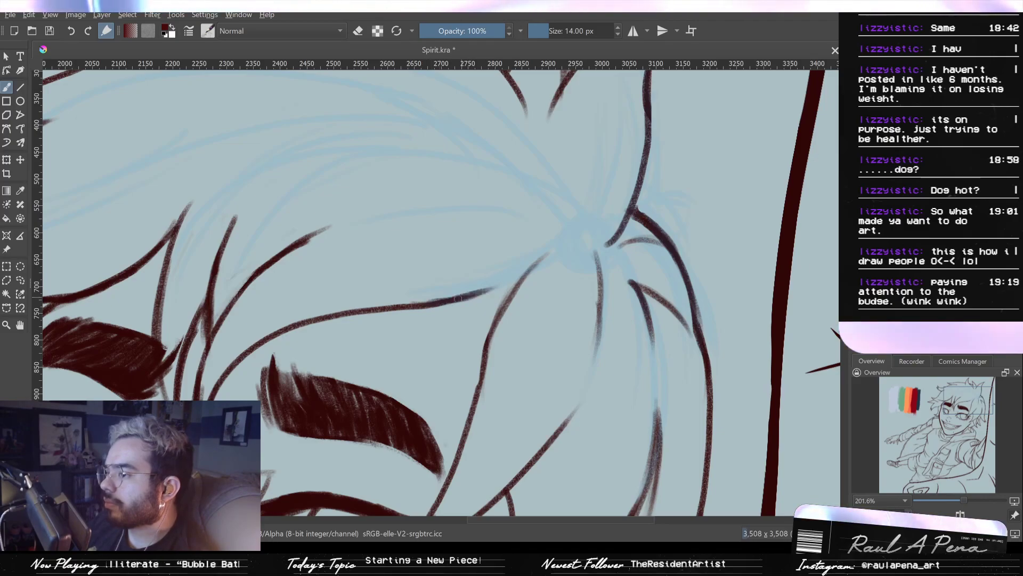
Rework the junction of the fringe's upper line and outer edge with short strokes converging towards the crown ring
scroll(509, 277, down, 5)
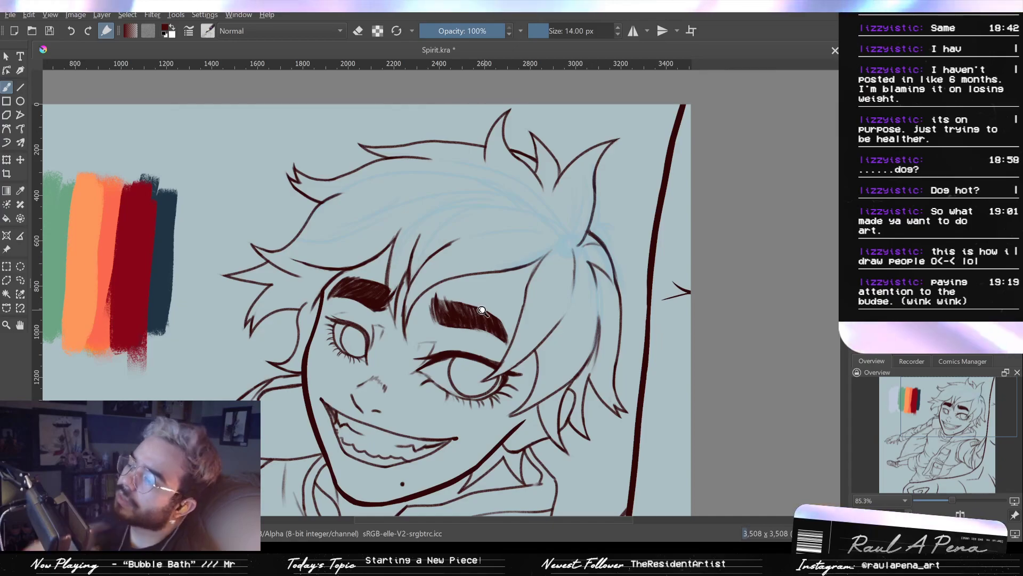
scroll(367, 235, up, 5)
scroll(502, 253, up, 3)
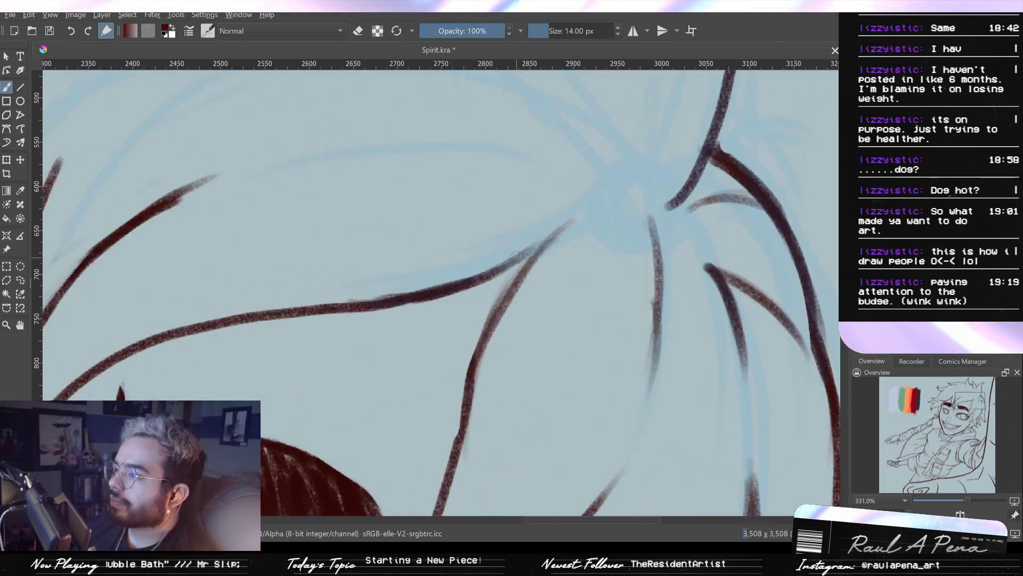
drag(566, 221, 486, 300)
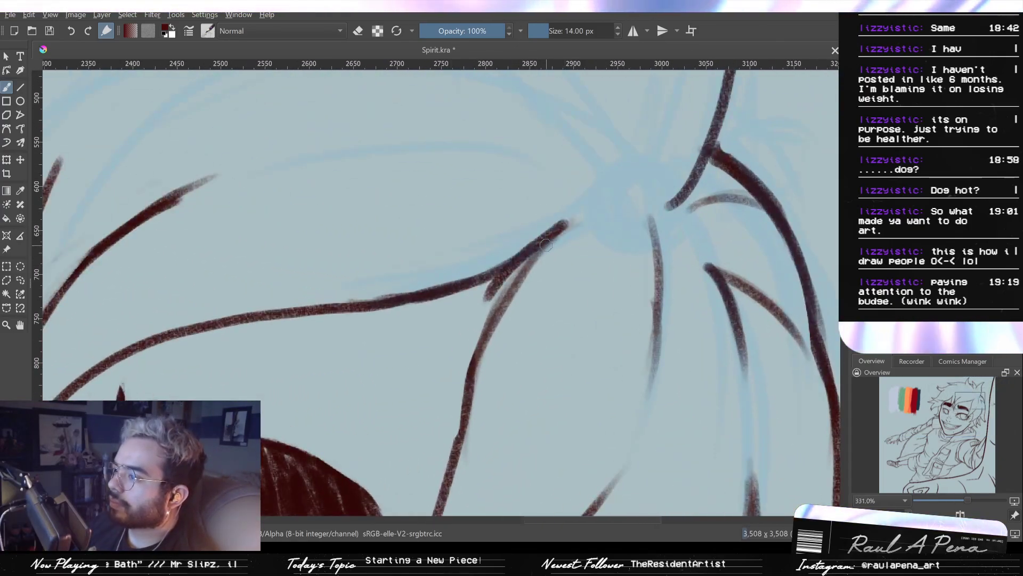
key(ctrl+z)
mouse_move(585, 210)
mouse_down()
mouse_move(482, 313)
mouse_move(520, 254)
mouse_move(468, 347)
mouse_up()
key(ctrl+z)
key(ctrl+z)
mouse_move(491, 287)
mouse_down()
mouse_move(477, 401)
mouse_move(475, 338)
mouse_move(502, 269)
mouse_move(537, 226)
mouse_up()
key(ctrl+z)
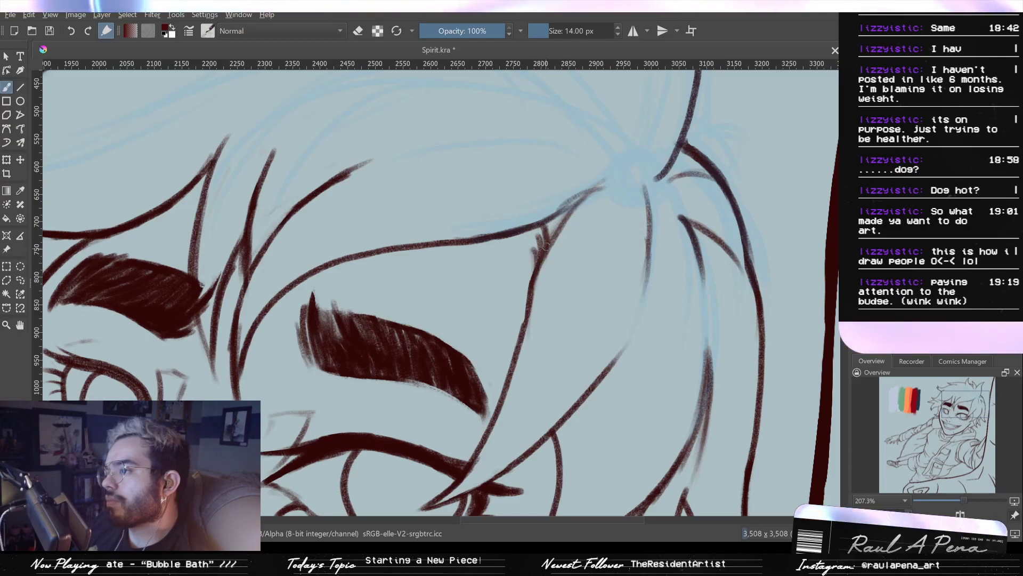
Try erasing the upper end of the jaw line beside the cheek's hair tip
key(e)
mouse_move(580, 214)
mouse_down()
mouse_move(559, 325)
mouse_move(558, 247)
mouse_up()
drag(562, 340, 586, 312)
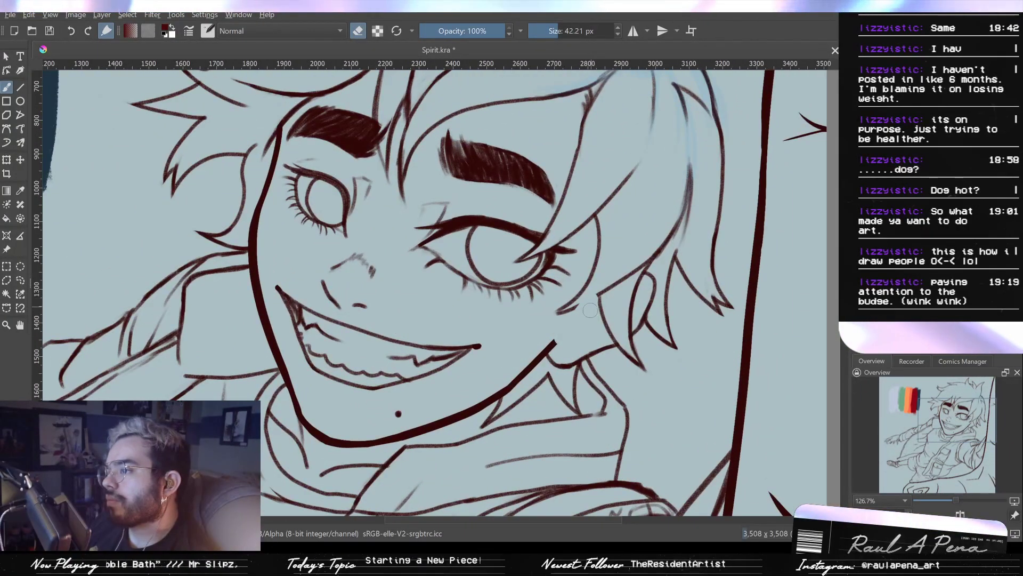
key(ctrl+z)
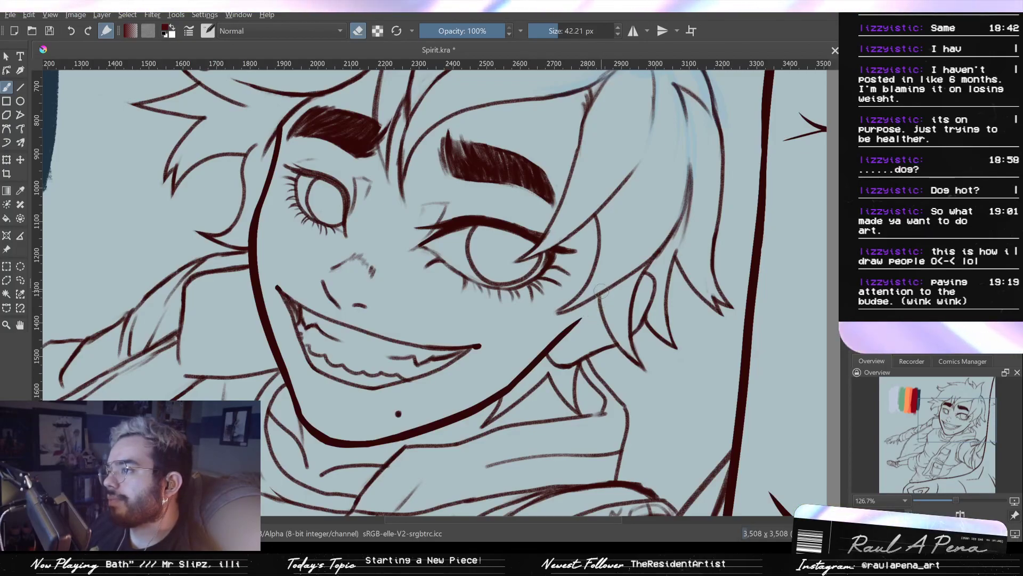
key(e)
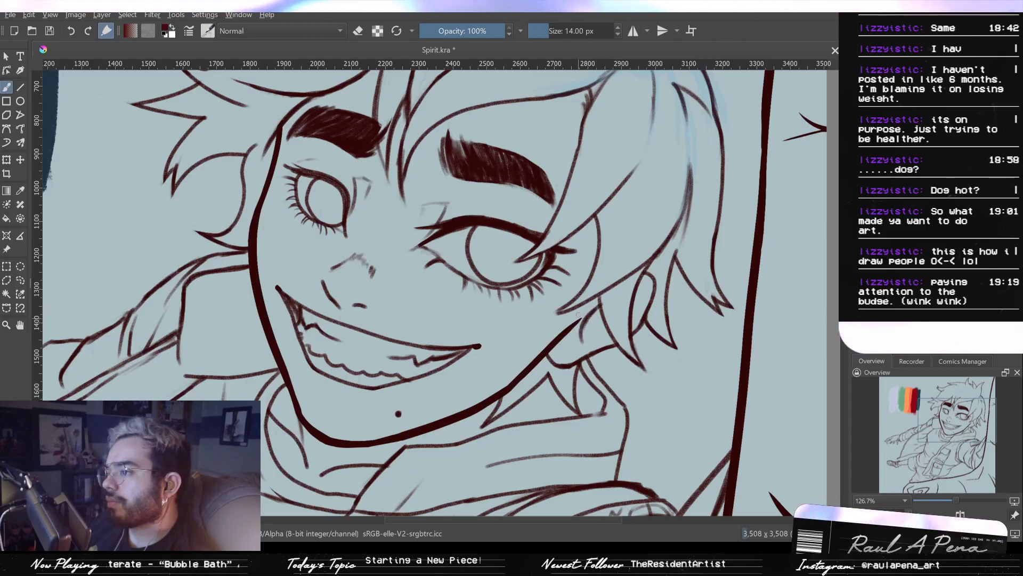
Trim the jaw line's upper tip with a fine eraser where it meets the small strand near the ear
scroll(583, 340, up, 3)
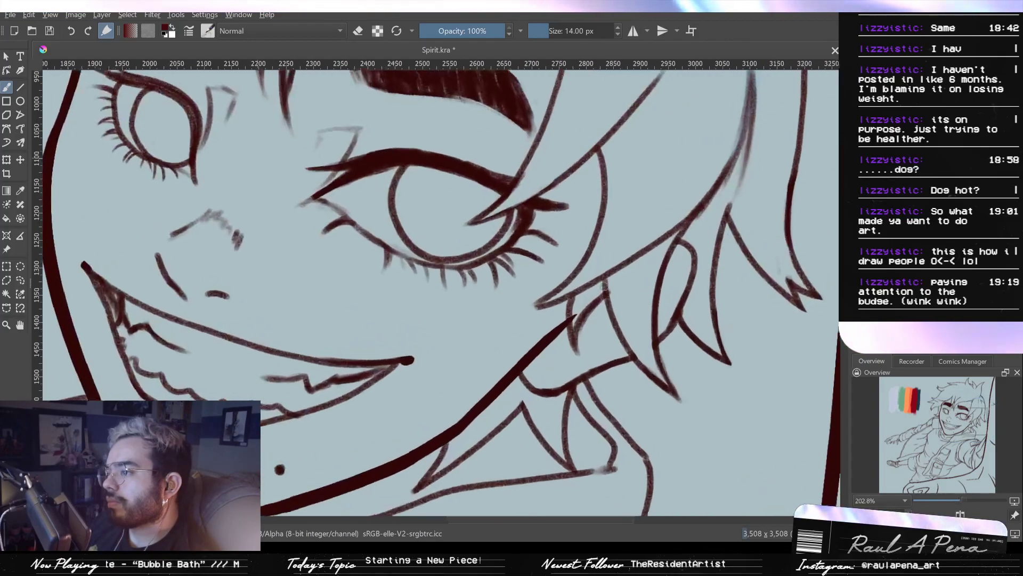
scroll(570, 303, up, 1)
key(e)
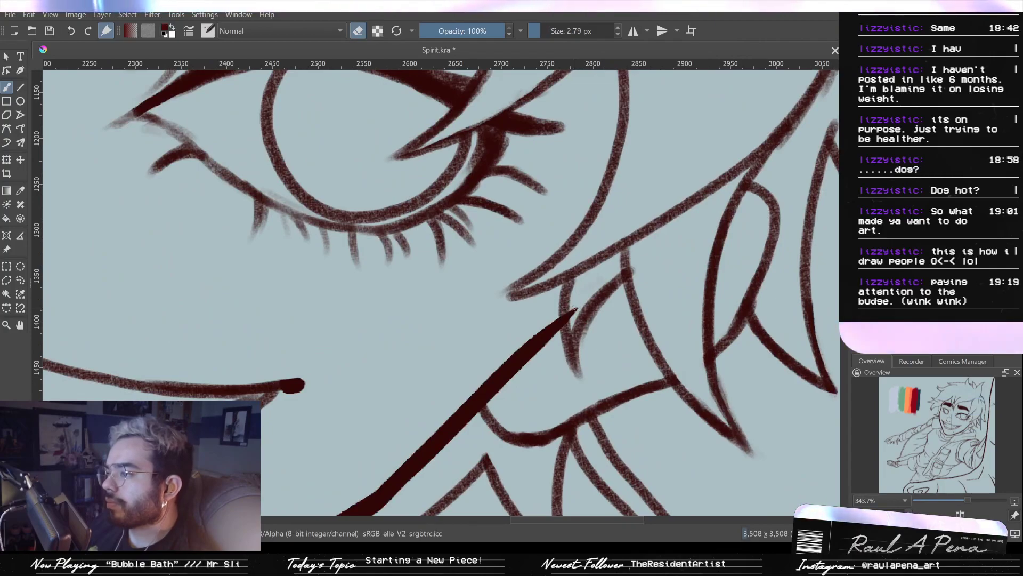
drag(573, 320, 575, 316)
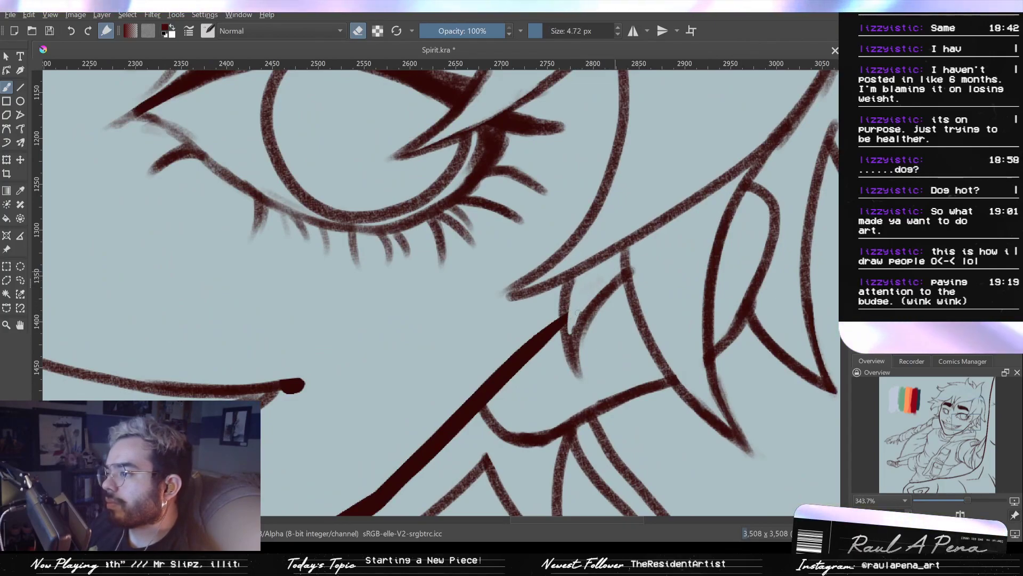
mouse_move(592, 296)
mouse_down()
mouse_move(573, 351)
mouse_move(550, 332)
mouse_up()
key(e)
Set the brush size to 12 px and test a strand stroke above the fringe towards the crown ring
mouse_move(579, 259)
mouse_down()
mouse_move(615, 208)
mouse_move(613, 237)
mouse_up()
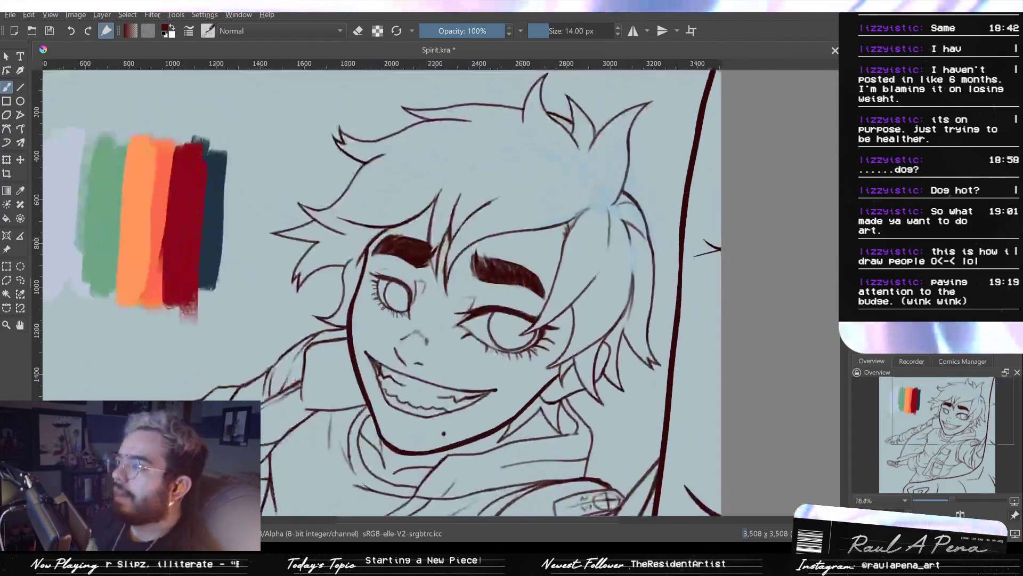
double_click(619, 35)
mouse_move(628, 237)
mouse_down()
mouse_move(624, 262)
mouse_move(647, 178)
mouse_move(632, 279)
mouse_move(633, 230)
mouse_move(637, 295)
mouse_move(634, 261)
mouse_up()
drag(524, 273, 609, 281)
key(ctrl+z)
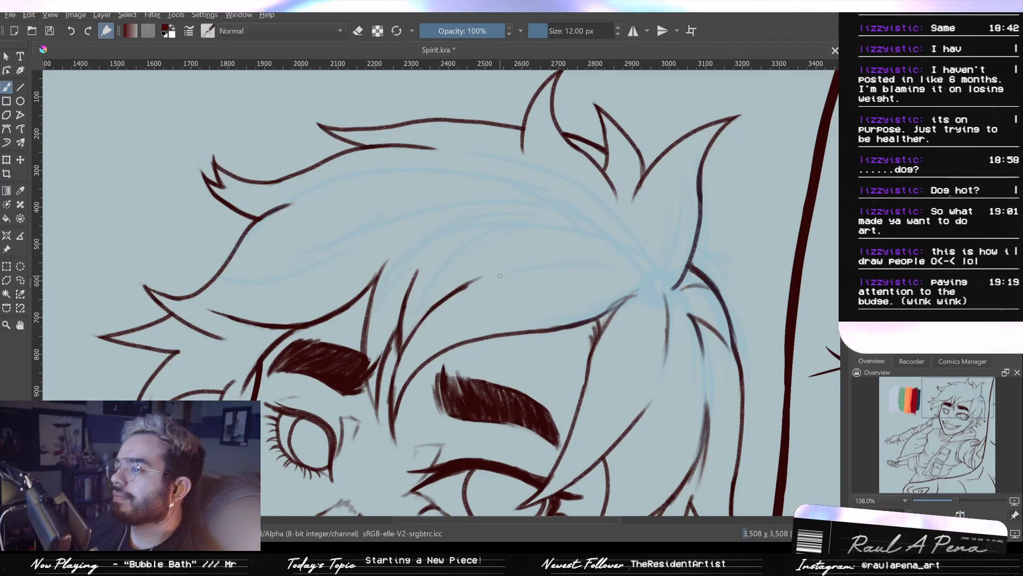
Try long arcs sweeping from above the fringe strands over the forehead to the crown ring
drag(500, 274, 613, 286)
drag(438, 253, 627, 244)
key(ctrl+z)
mouse_move(397, 264)
mouse_down()
mouse_move(420, 240)
mouse_move(608, 240)
mouse_up()
key(ctrl+z)
mouse_move(646, 280)
mouse_down()
mouse_move(400, 305)
mouse_move(605, 233)
mouse_up()
key(ctrl+z)
key(ctrl+z)
mouse_move(641, 270)
mouse_down()
mouse_move(514, 223)
mouse_move(436, 243)
mouse_move(487, 228)
mouse_move(634, 299)
mouse_up()
key(ctrl+z)
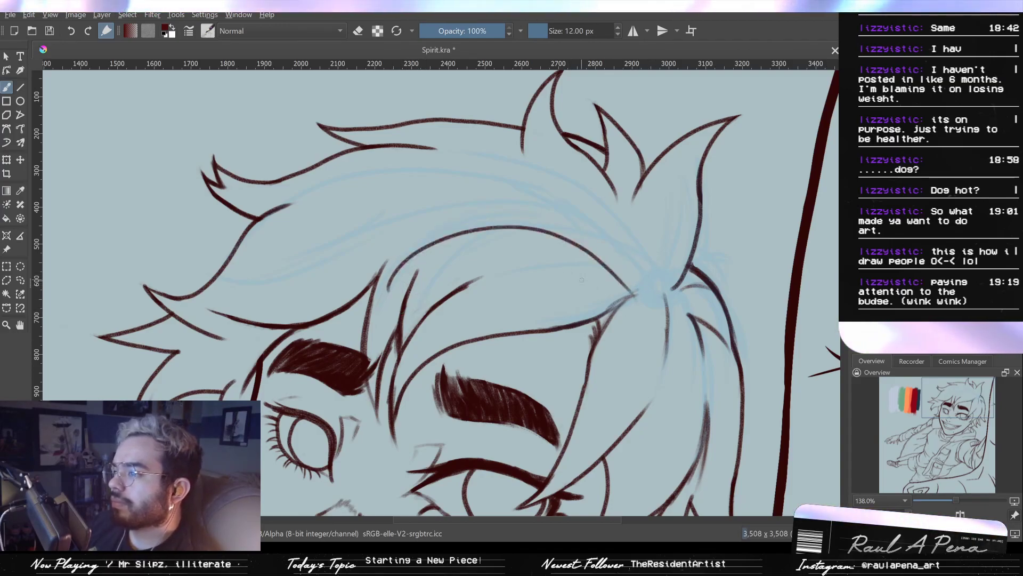
key(ctrl+z)
mouse_move(386, 291)
mouse_down()
mouse_move(453, 231)
mouse_move(649, 282)
mouse_up()
key(ctrl+z)
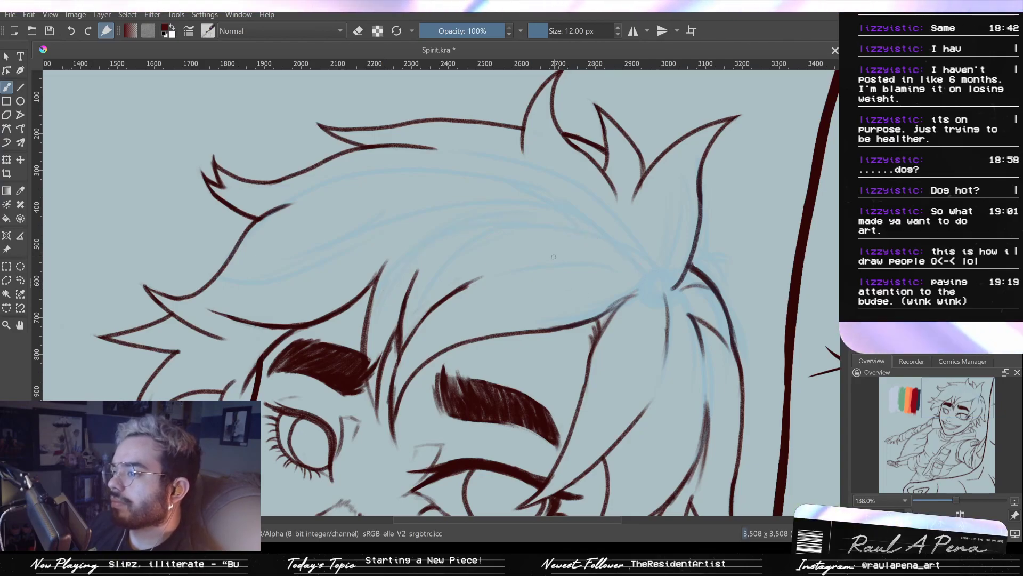
drag(387, 290, 651, 283)
key(ctrl+z)
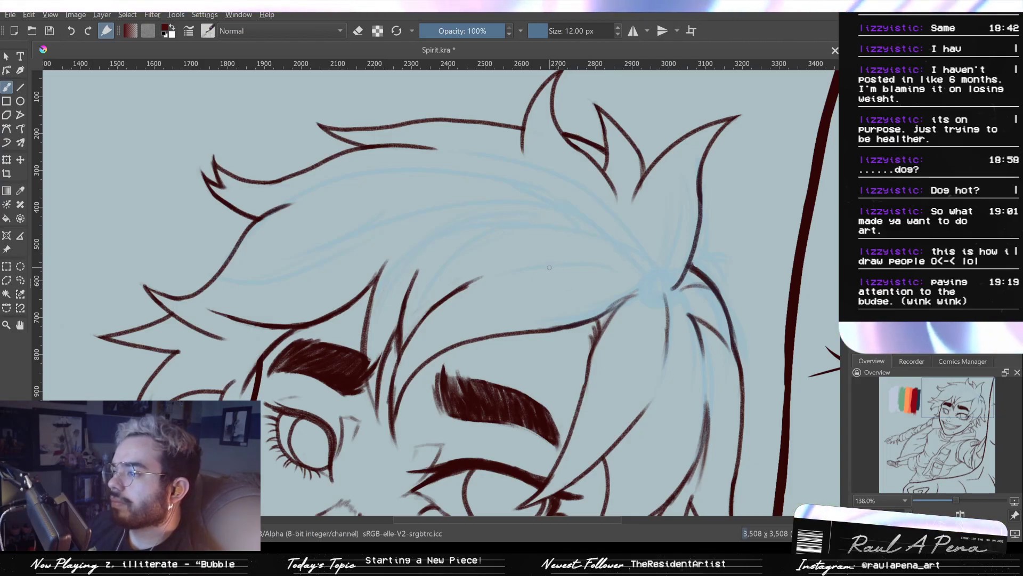
drag(361, 315, 441, 250)
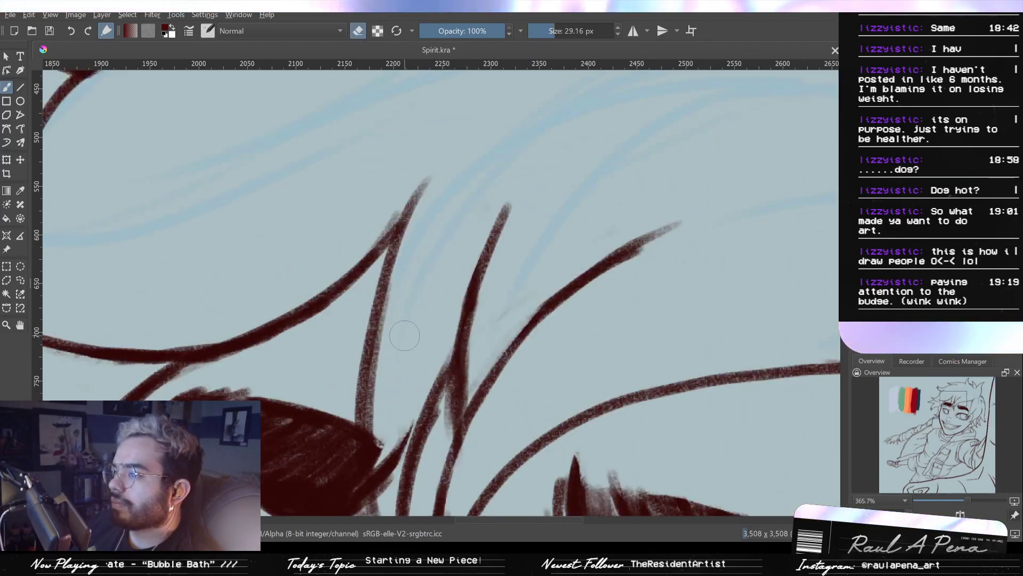
key(e)
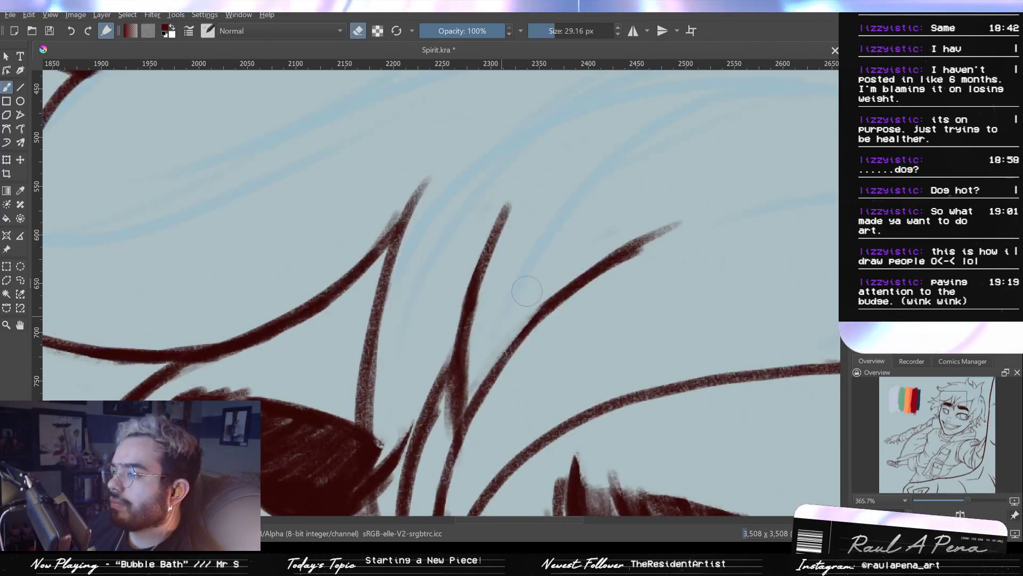
scroll(555, 239, down, 4)
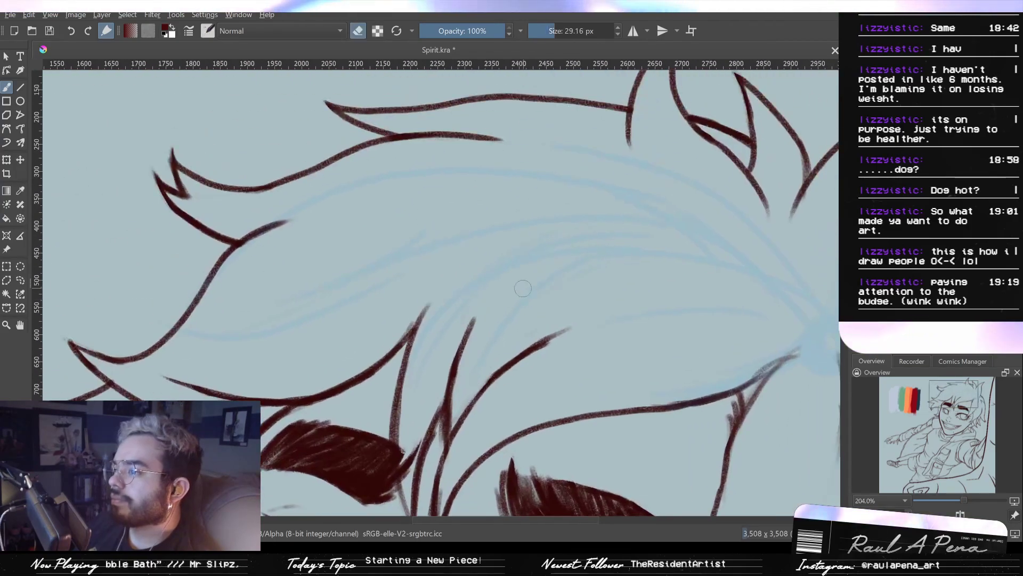
drag(429, 338, 647, 248)
key(ctrl+z)
scroll(514, 300, down, 2)
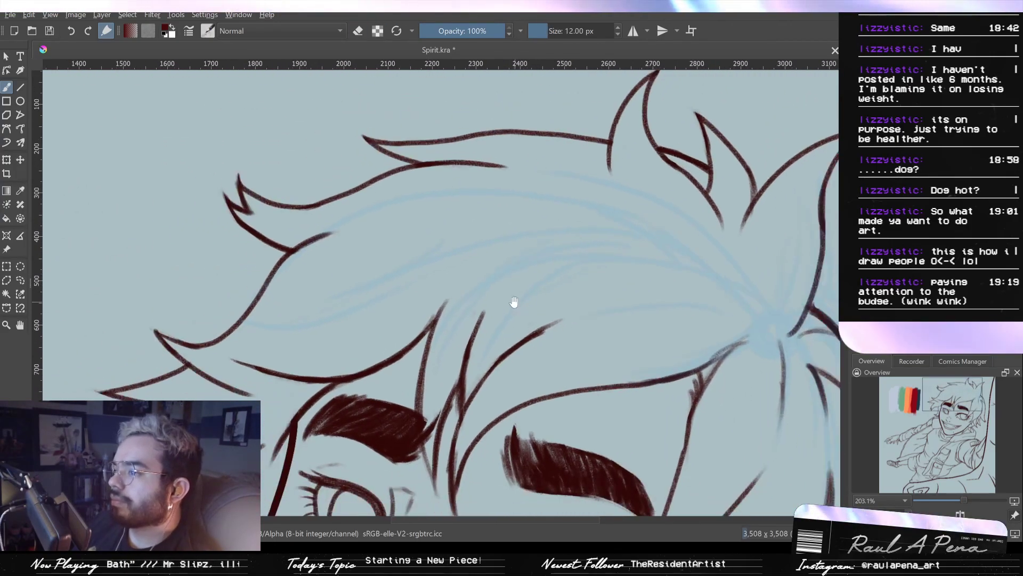
Ink one long smooth arc from the tip of the strand above the inner brow over the forehead hair to the crown ring
mouse_move(411, 317)
mouse_down()
mouse_move(648, 289)
mouse_move(698, 324)
mouse_up()
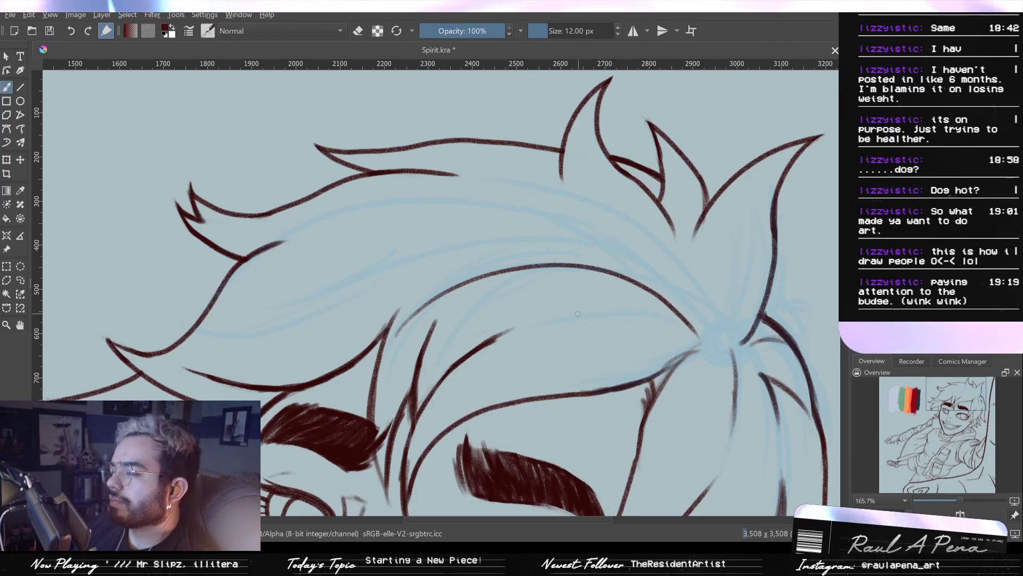
key(ctrl+z)
mouse_move(401, 330)
mouse_down()
mouse_move(464, 285)
mouse_move(688, 314)
mouse_move(470, 274)
mouse_move(396, 356)
mouse_move(640, 277)
mouse_move(714, 325)
mouse_up()
key(ctrl+z)
key(ctrl+z)
key(ctrl+z)
drag(411, 324, 707, 335)
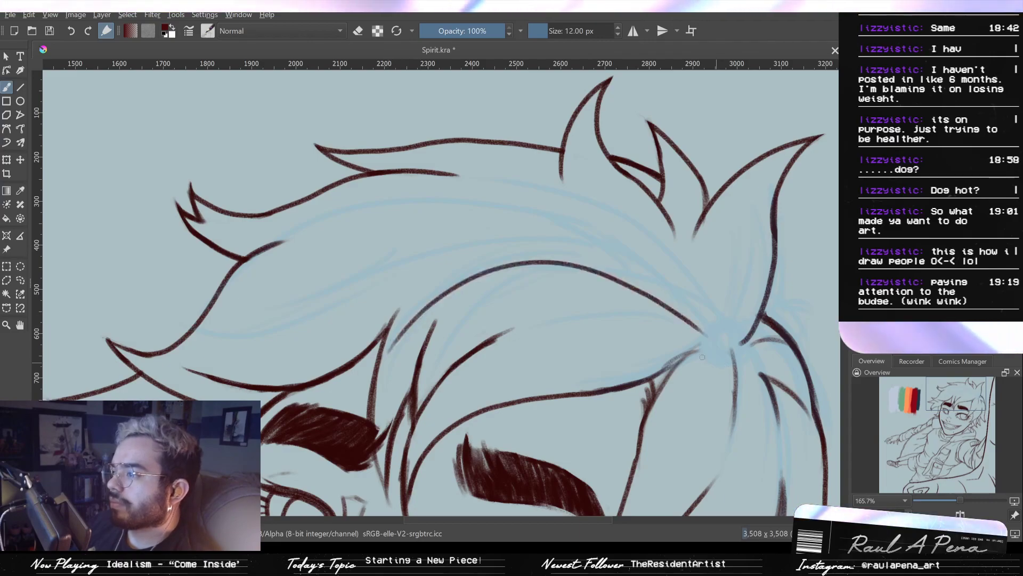
key(ctrl+z)
mouse_move(395, 344)
mouse_down()
mouse_move(629, 268)
mouse_move(719, 333)
mouse_up()
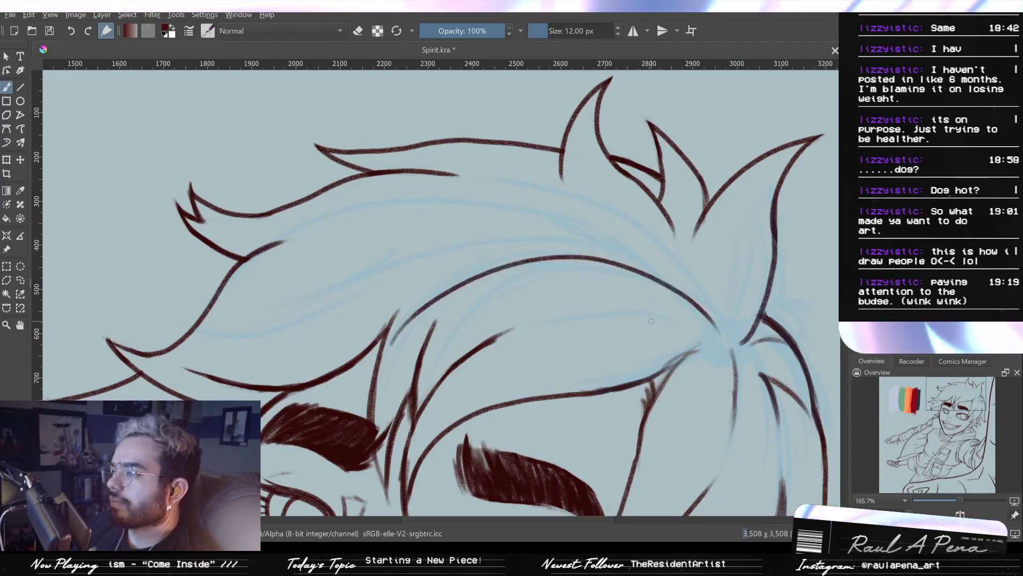
Try a second arc just above the long forehead arc, running from its lower end towards the crown ring
mouse_move(635, 247)
mouse_down()
mouse_move(392, 332)
mouse_move(566, 238)
mouse_move(721, 302)
mouse_up()
key(ctrl+z)
key(ctrl+z)
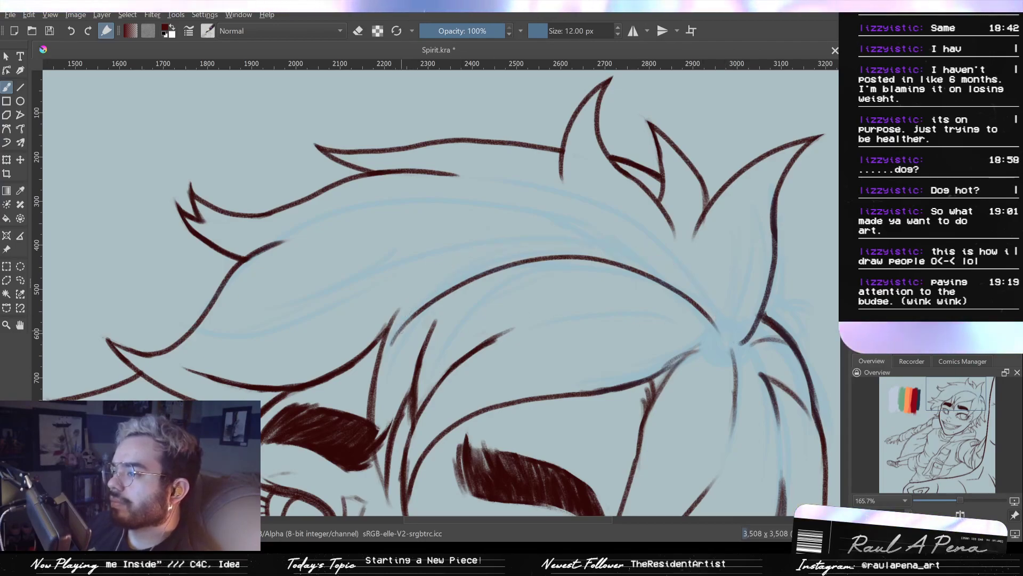
mouse_move(391, 341)
mouse_down()
mouse_move(510, 226)
mouse_move(735, 307)
mouse_move(724, 342)
mouse_move(743, 333)
mouse_up()
key(ctrl+z)
mouse_move(391, 342)
mouse_down()
mouse_move(438, 276)
mouse_move(649, 246)
mouse_move(737, 361)
mouse_up()
key(ctrl+z)
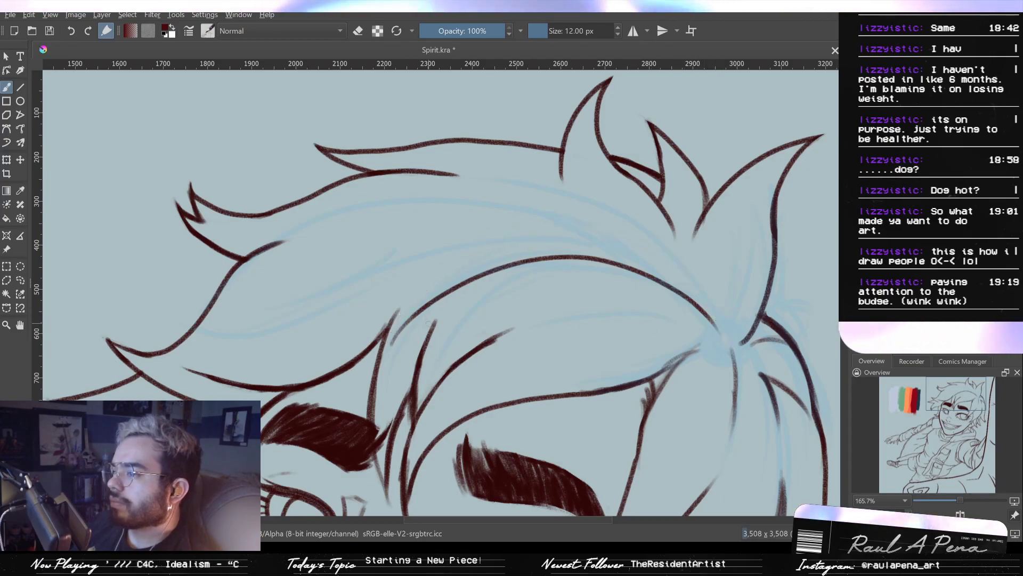
drag(390, 339, 618, 245)
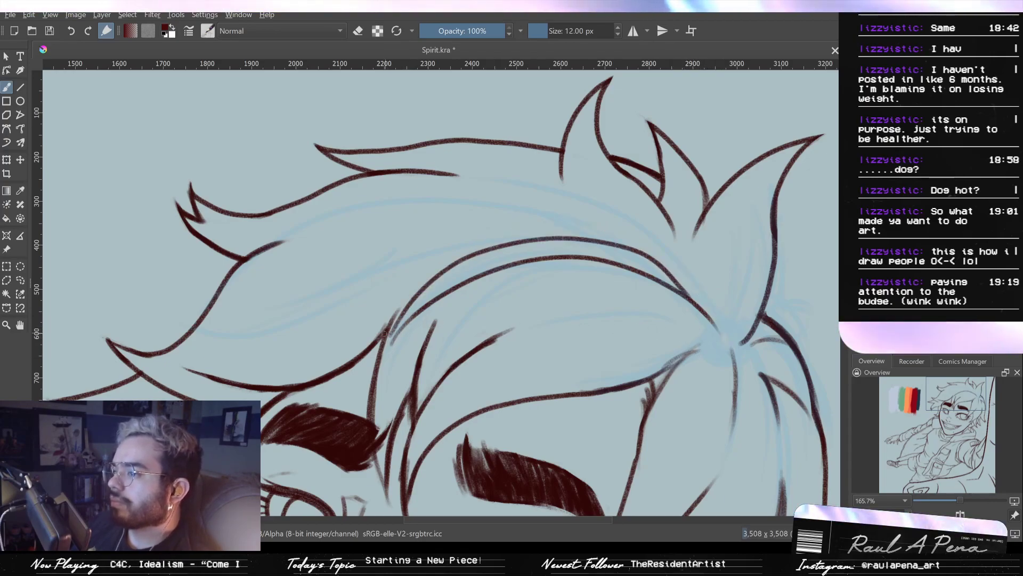
key(ctrl+z)
mouse_move(391, 344)
mouse_down()
mouse_move(561, 244)
mouse_move(786, 318)
mouse_up()
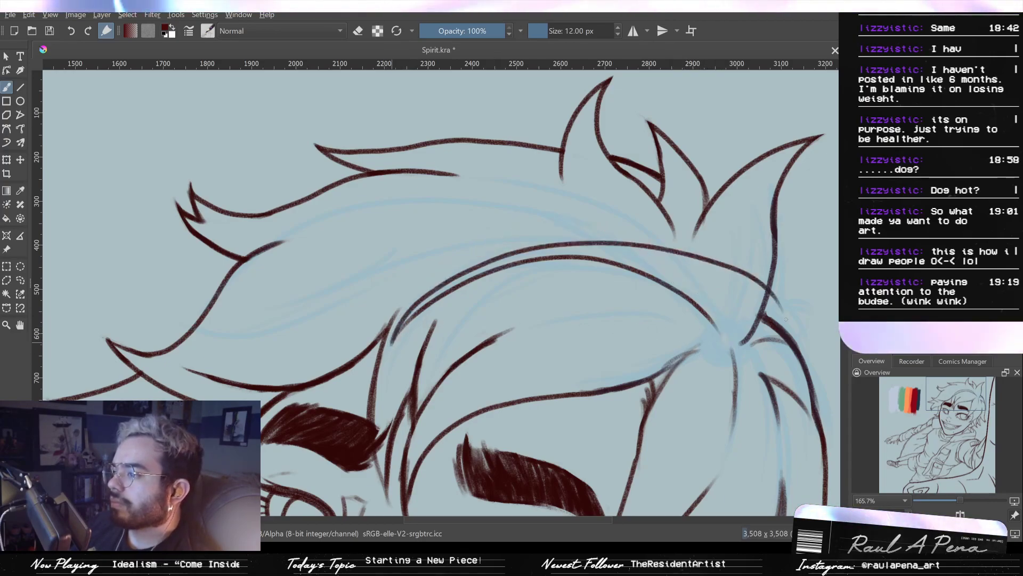
key(ctrl+z)
mouse_move(392, 341)
mouse_down()
mouse_move(592, 243)
mouse_move(732, 338)
mouse_move(698, 288)
mouse_move(405, 319)
mouse_move(593, 247)
mouse_move(726, 319)
mouse_up()
key(ctrl+z)
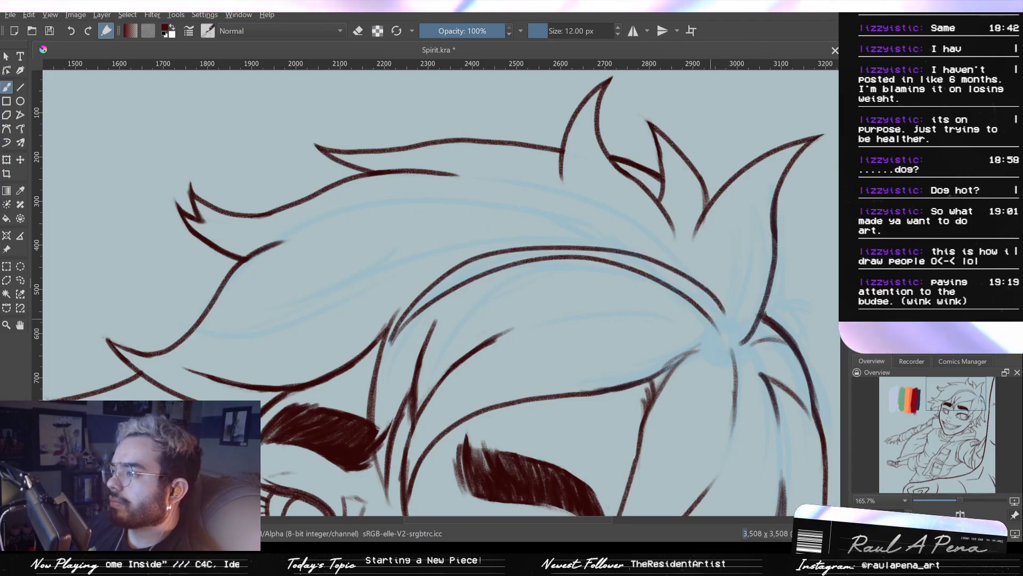
key(ctrl+z)
mouse_move(392, 346)
mouse_down()
mouse_move(422, 297)
mouse_move(563, 251)
mouse_move(751, 282)
mouse_up()
key(ctrl+z)
mouse_move(412, 301)
mouse_down()
mouse_move(550, 240)
mouse_move(637, 265)
mouse_up()
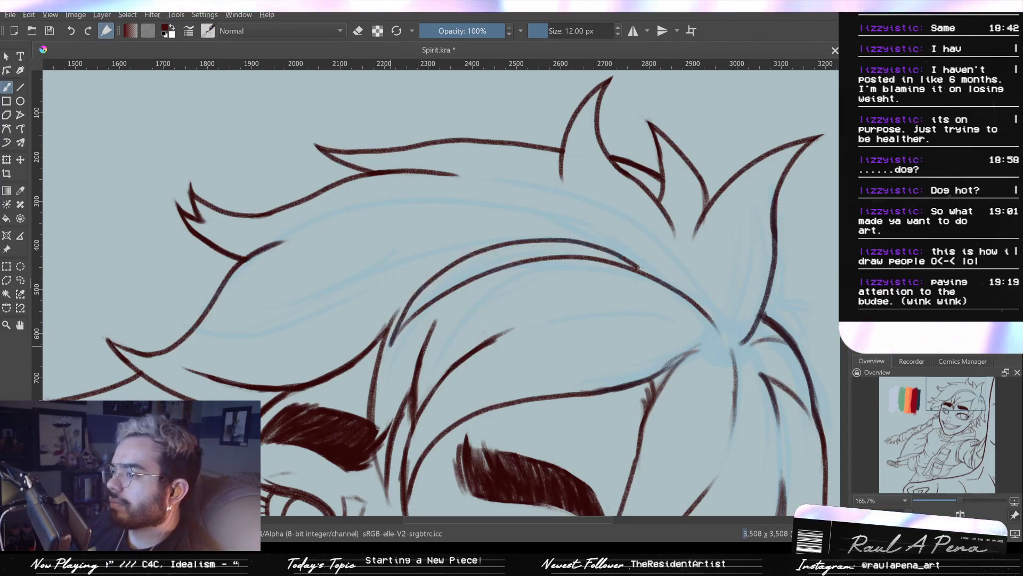
key(ctrl+z)
Try an inner strand below the long arc, rising from the fringe strands towards the crown ring
mouse_move(514, 317)
mouse_down()
mouse_move(517, 386)
mouse_move(540, 306)
mouse_up()
drag(459, 339, 594, 263)
key(ctrl+z)
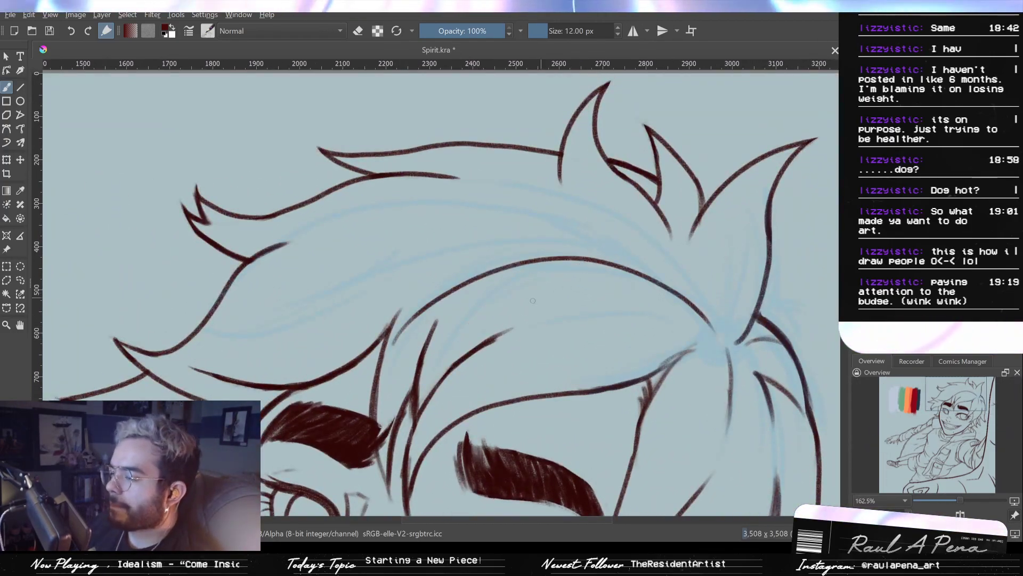
mouse_move(450, 341)
mouse_down()
mouse_move(565, 280)
mouse_move(628, 284)
mouse_up()
key(ctrl+z)
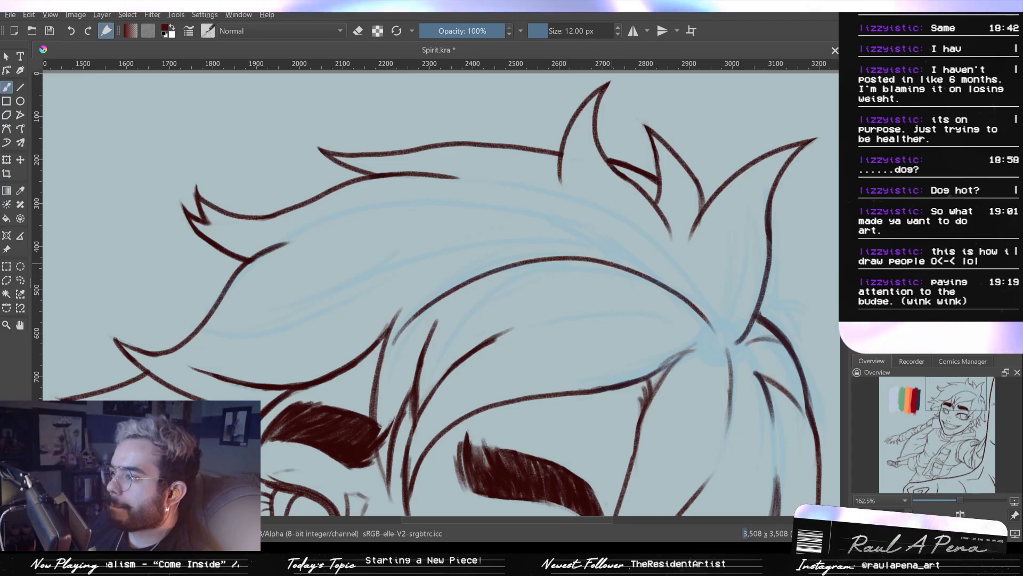
mouse_move(446, 355)
mouse_down()
mouse_move(619, 272)
mouse_move(662, 297)
mouse_move(478, 315)
mouse_move(667, 281)
mouse_up()
key(ctrl+z)
key(ctrl+z)
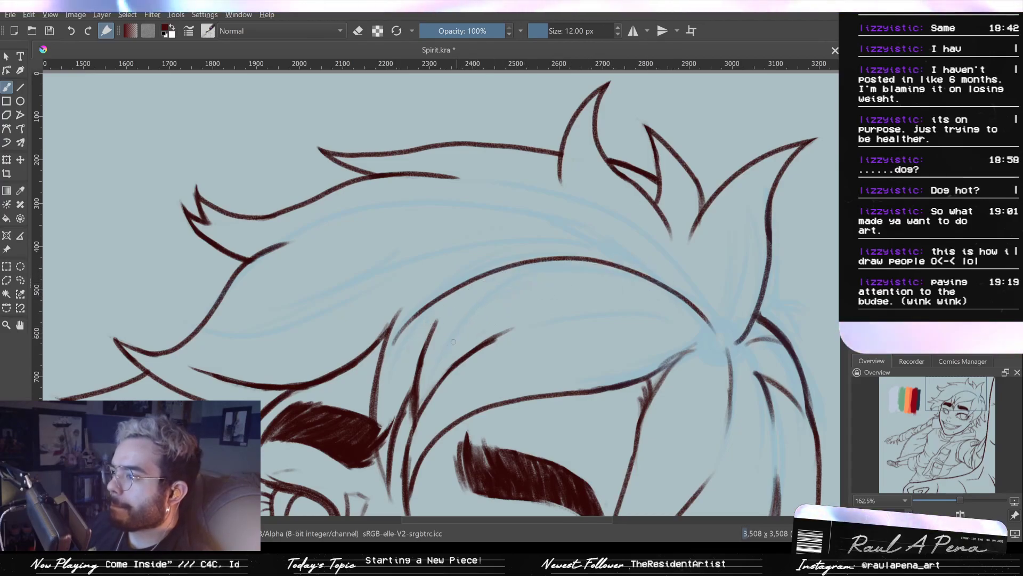
drag(458, 330, 648, 282)
key(ctrl+z)
drag(445, 346, 592, 269)
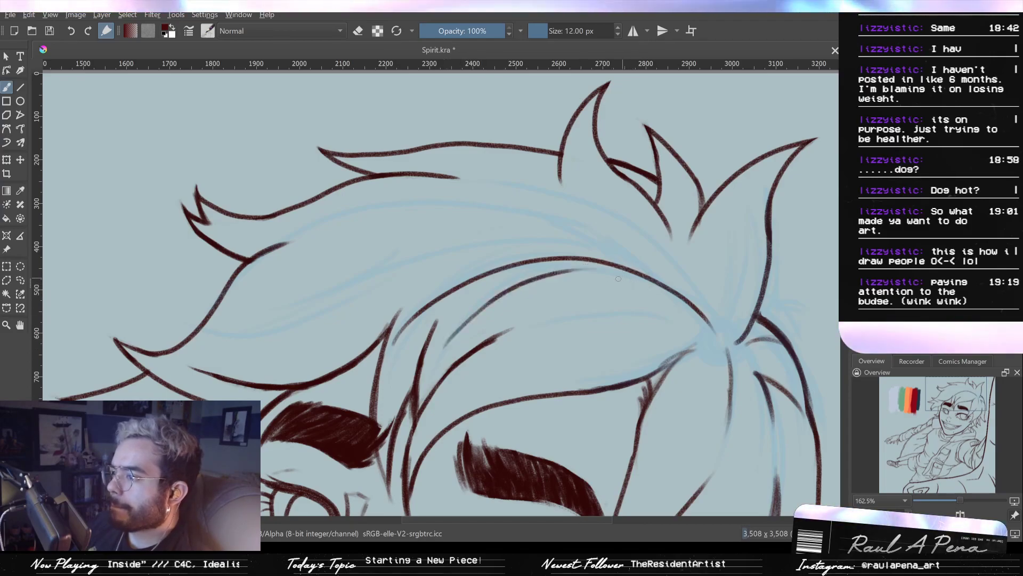
key(ctrl+z)
drag(444, 345, 635, 272)
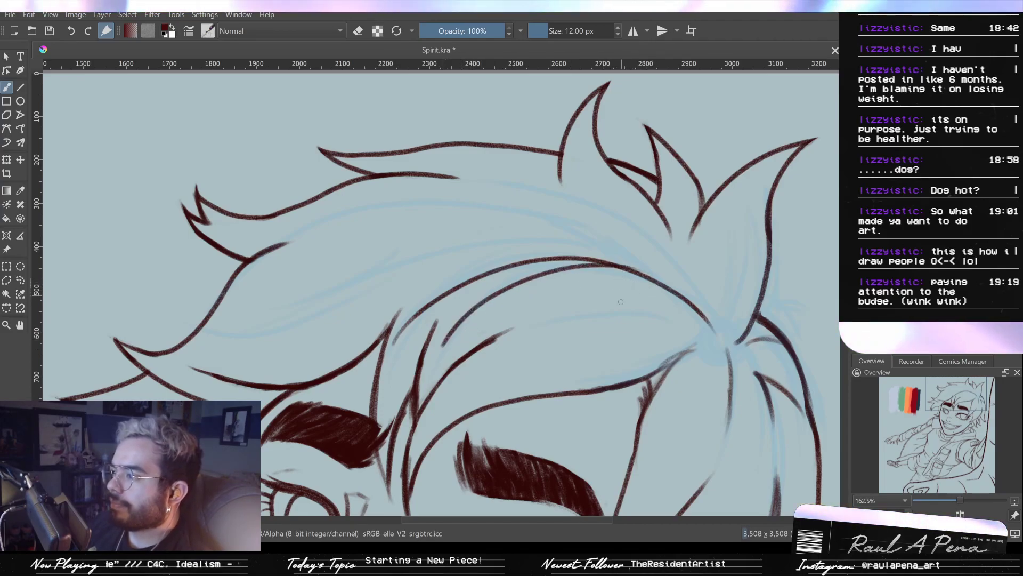
key(ctrl+z)
scroll(581, 293, up, 1)
drag(399, 347, 605, 252)
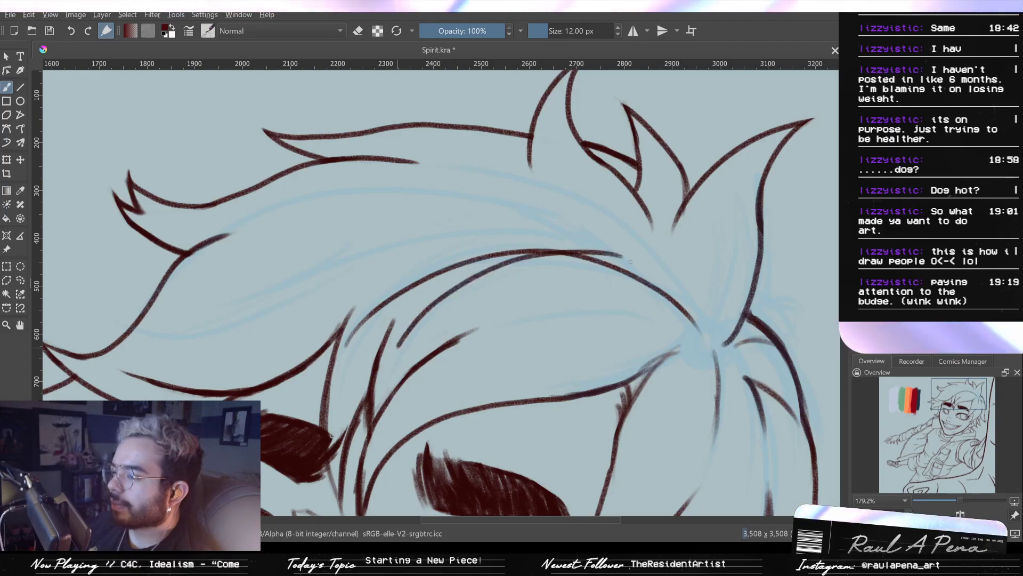
key(ctrl+z)
mouse_move(399, 355)
mouse_down()
mouse_move(423, 324)
mouse_move(632, 266)
mouse_up()
key(ctrl+z)
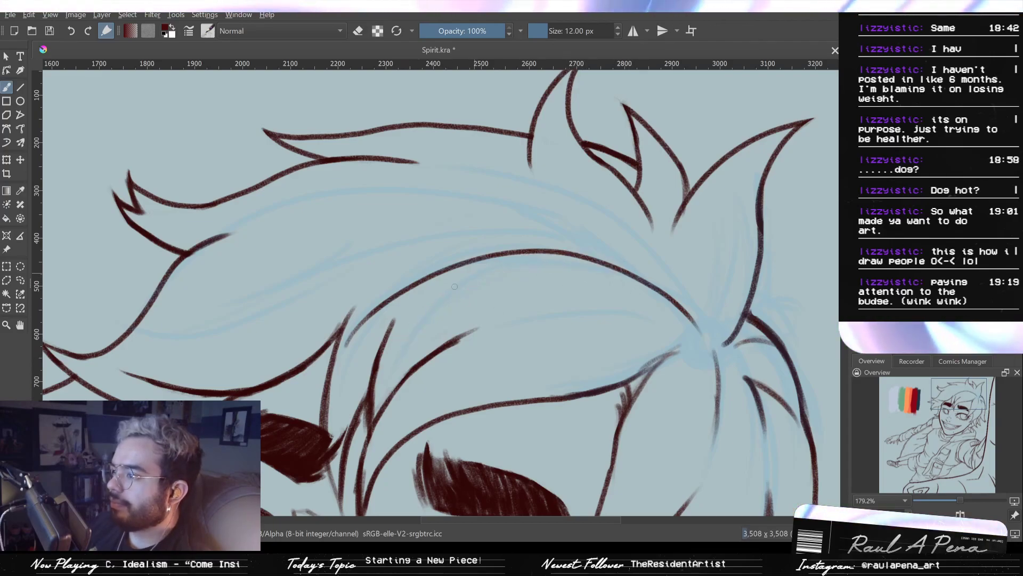
drag(431, 315, 649, 300)
key(ctrl+z)
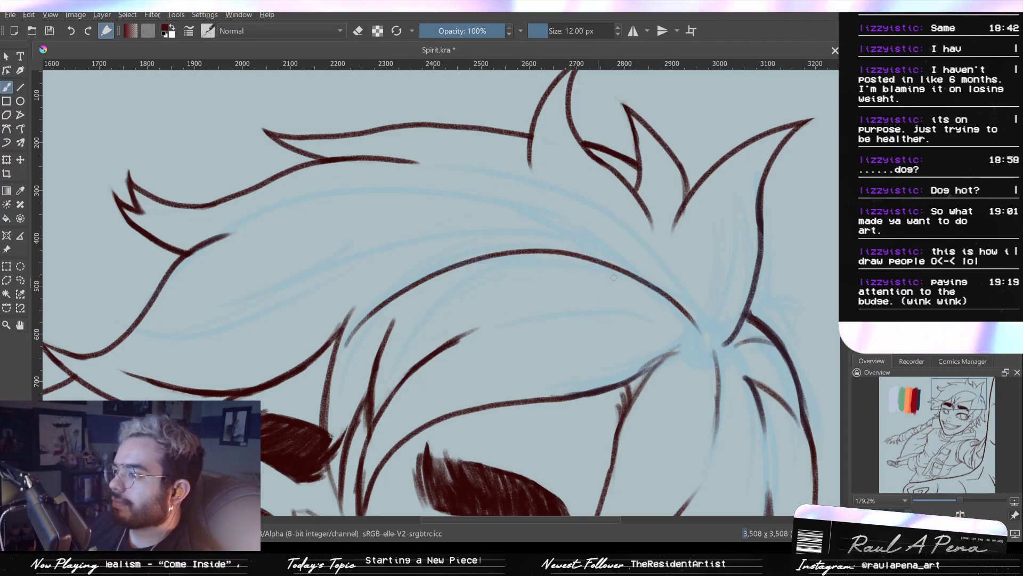
drag(403, 344, 609, 261)
key(ctrl+z)
Ink a shorter curve below the long arc, rising from the fringe strands and merging into it near the crown ring
drag(396, 354, 656, 282)
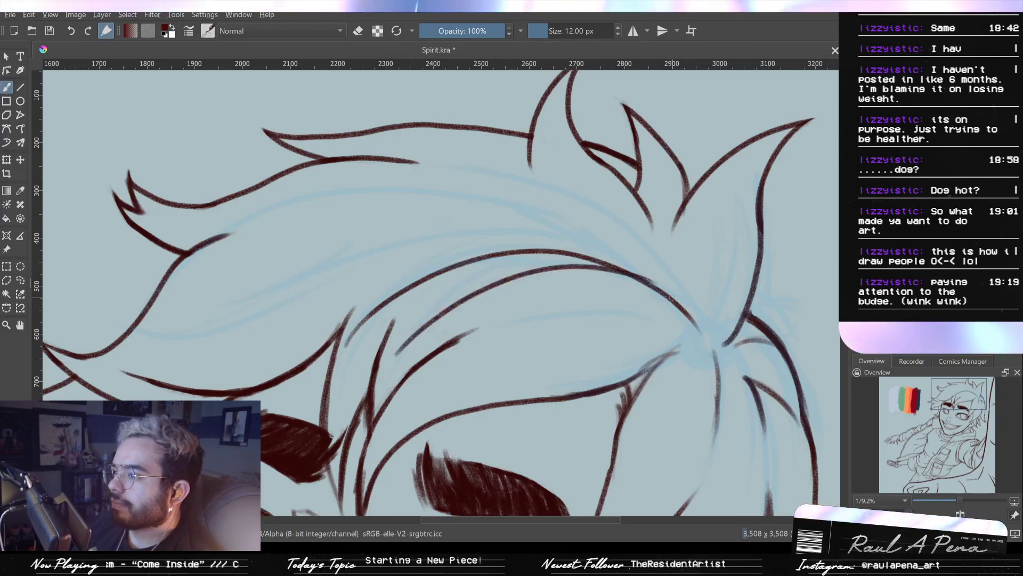
key(e)
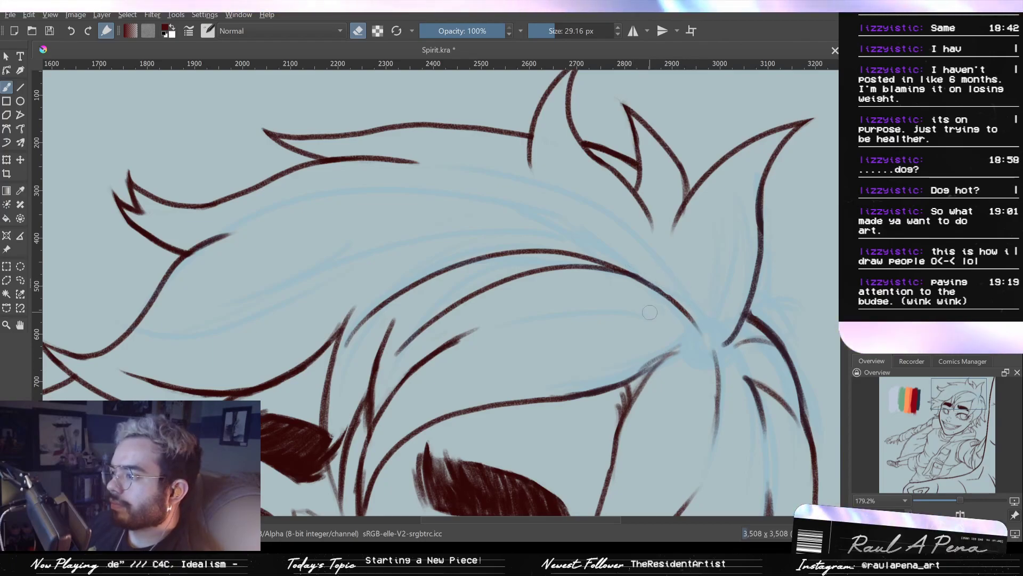
key(e)
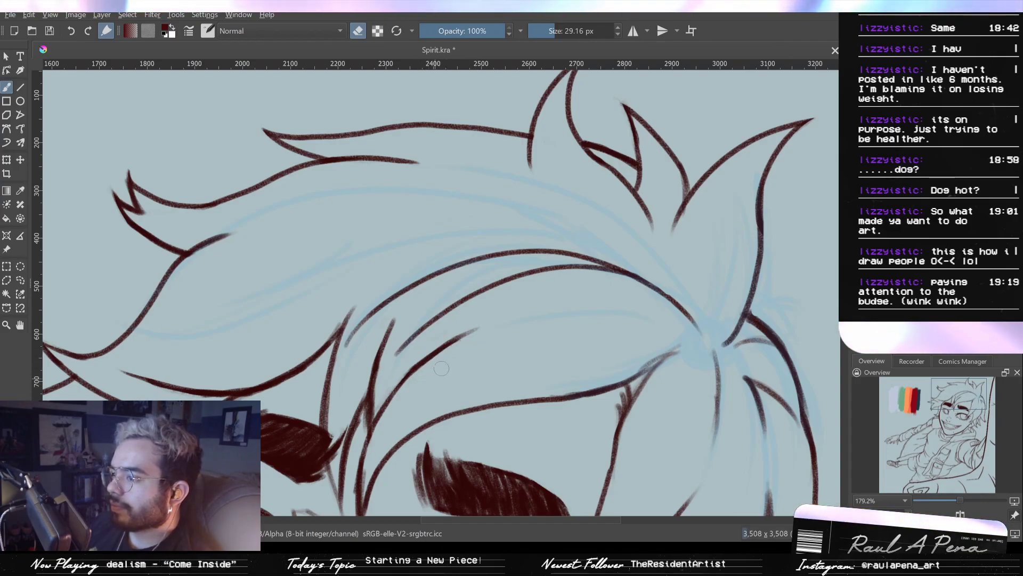
Ink a short curve inside the forehead hair, below the two long arcs, running into the crown ring
key(e)
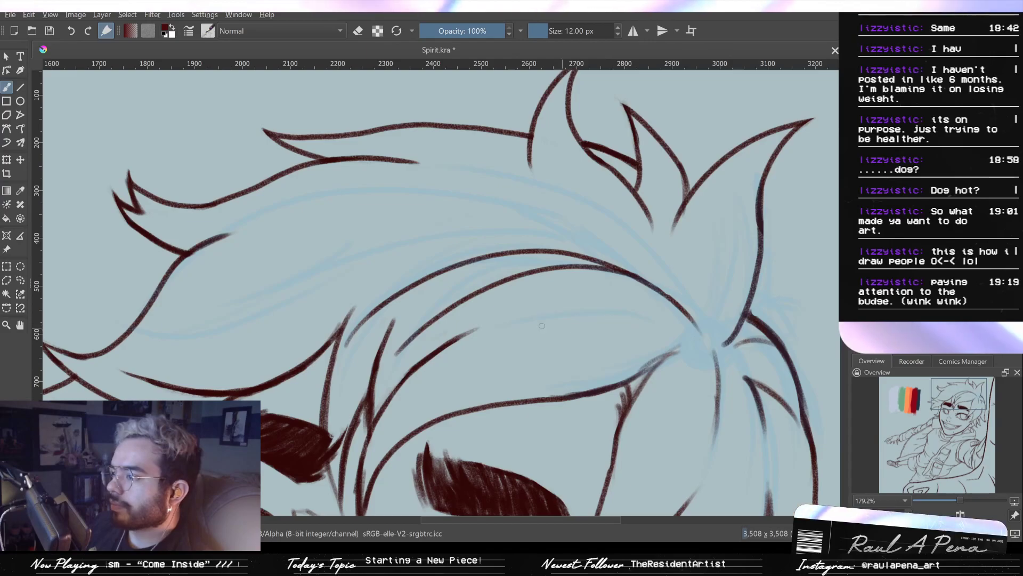
key(ctrl+z)
mouse_move(648, 324)
mouse_down()
mouse_move(504, 339)
mouse_move(514, 320)
mouse_up()
key(ctrl+z)
mouse_move(615, 314)
mouse_down()
mouse_move(525, 330)
mouse_move(631, 375)
mouse_move(651, 302)
mouse_move(672, 340)
mouse_move(680, 314)
mouse_up()
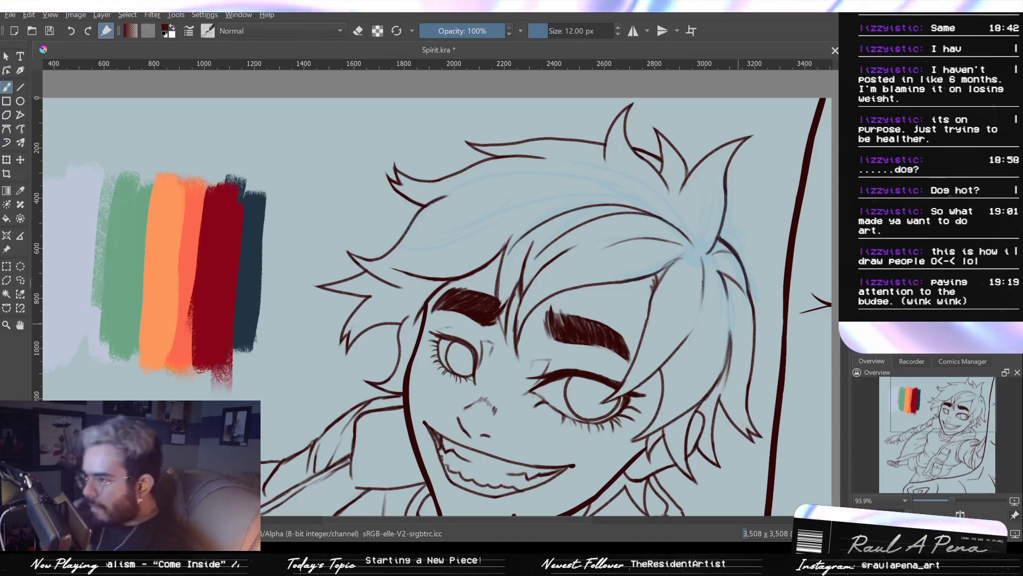
Erase the stray line ends around the fringe strand tips between the eyebrows
mouse_move(519, 328)
mouse_down()
mouse_move(533, 288)
mouse_move(503, 298)
mouse_move(507, 342)
mouse_up()
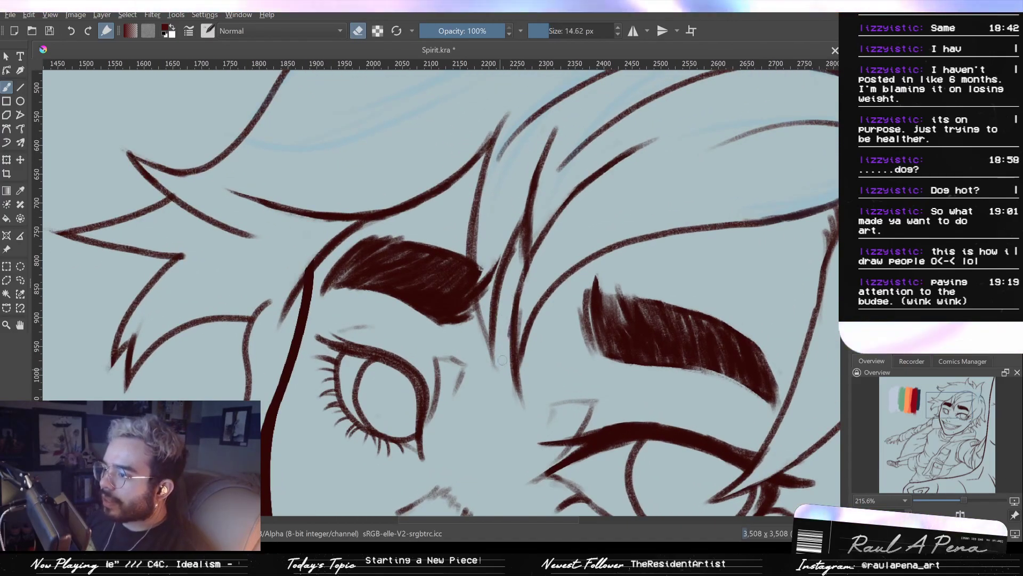
drag(539, 280, 540, 297)
mouse_move(570, 265)
mouse_down()
mouse_move(500, 360)
mouse_move(521, 335)
mouse_up()
key(e)
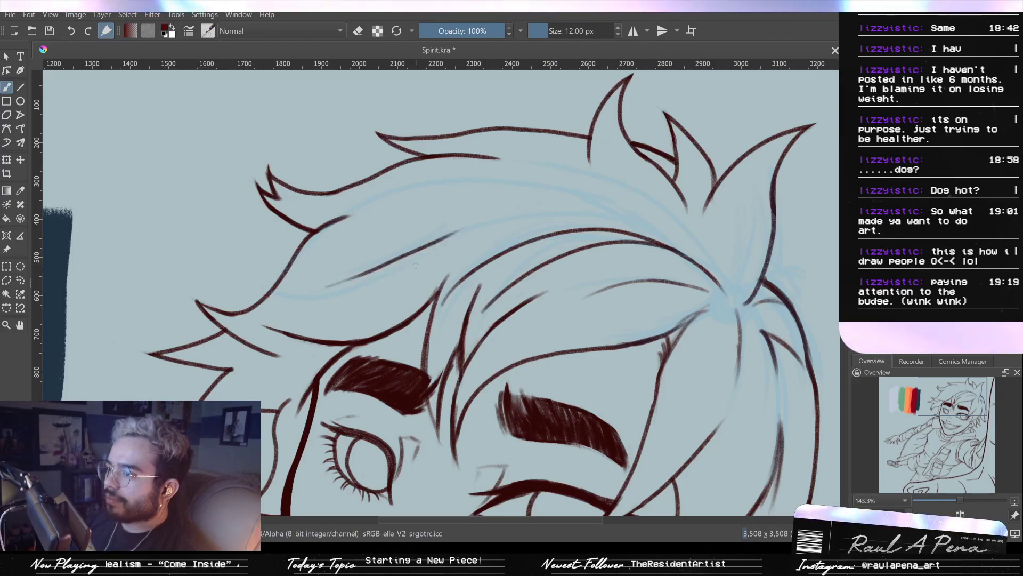
Try a long arc along the blue guide above the forehead arcs, sweeping from the side hair towards the crown ring
mouse_move(364, 264)
mouse_down()
mouse_move(467, 227)
mouse_move(544, 227)
mouse_move(430, 238)
mouse_move(603, 219)
mouse_up()
key(ctrl+z)
key(ctrl+z)
drag(362, 267, 649, 230)
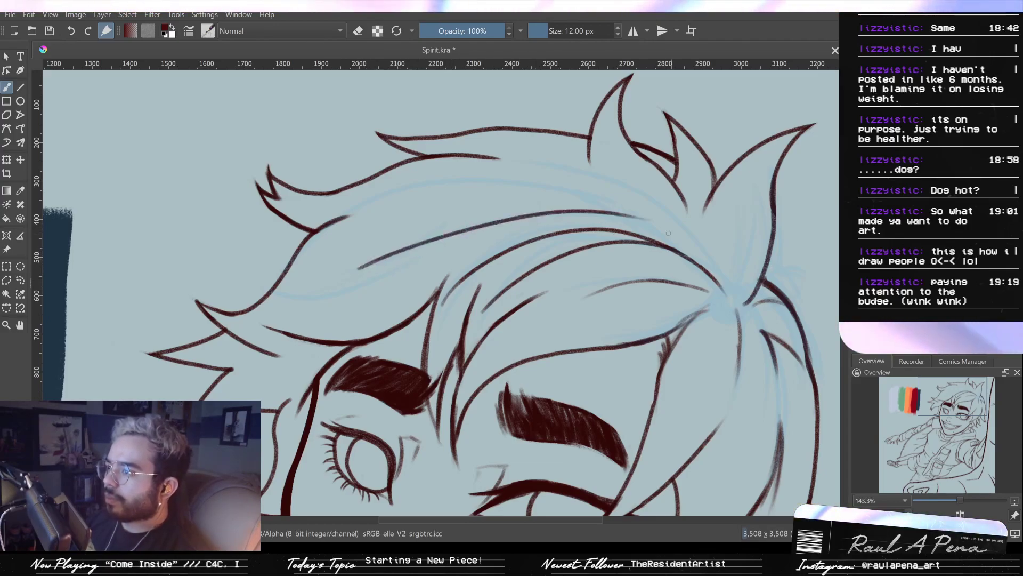
key(ctrl+z)
mouse_move(365, 273)
mouse_down()
mouse_move(594, 221)
mouse_move(633, 226)
mouse_up()
key(ctrl+z)
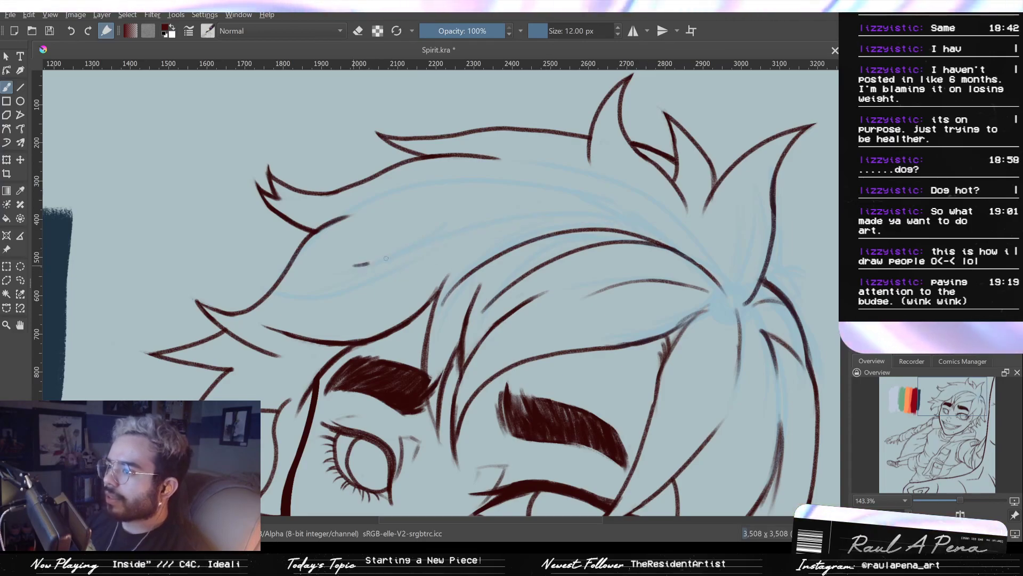
drag(365, 266, 622, 219)
key(ctrl+z)
mouse_move(364, 266)
mouse_down()
mouse_move(505, 223)
mouse_move(634, 210)
mouse_up()
key(ctrl+z)
drag(445, 233, 626, 209)
key(ctrl+z)
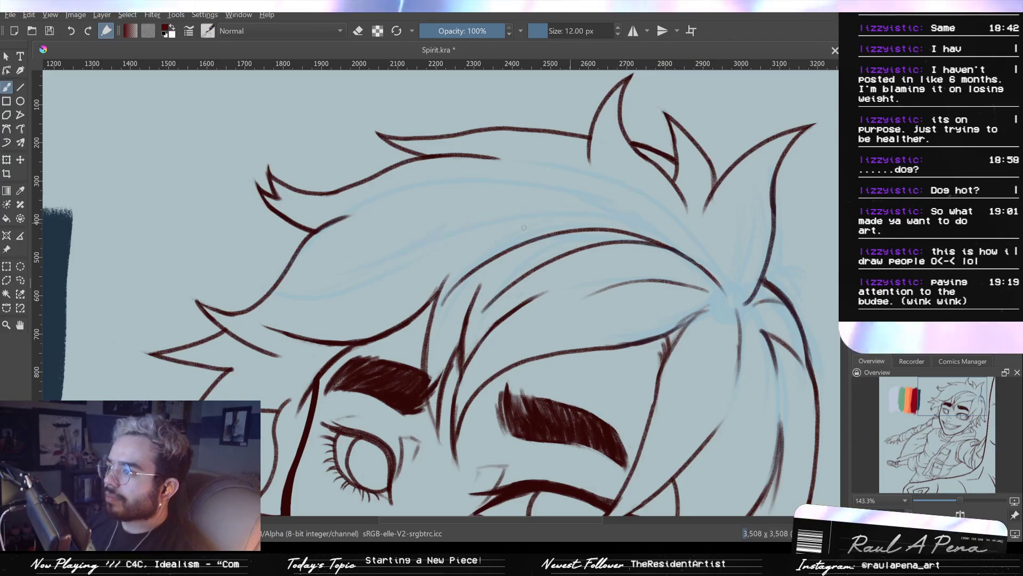
drag(360, 257, 584, 219)
key(ctrl+z)
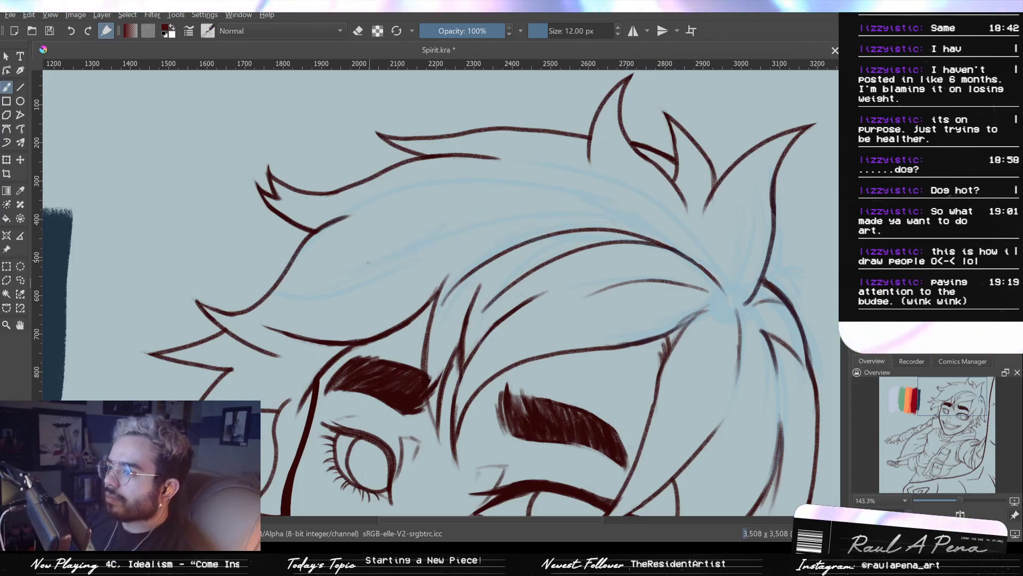
mouse_move(368, 263)
mouse_down()
mouse_move(457, 235)
mouse_move(592, 215)
mouse_up()
key(ctrl+z)
Try starting the arc lower down, beside the side hair outline, and sweeping it up along the blue guide
mouse_move(447, 267)
mouse_down()
mouse_move(469, 314)
mouse_move(541, 265)
mouse_move(515, 243)
mouse_up()
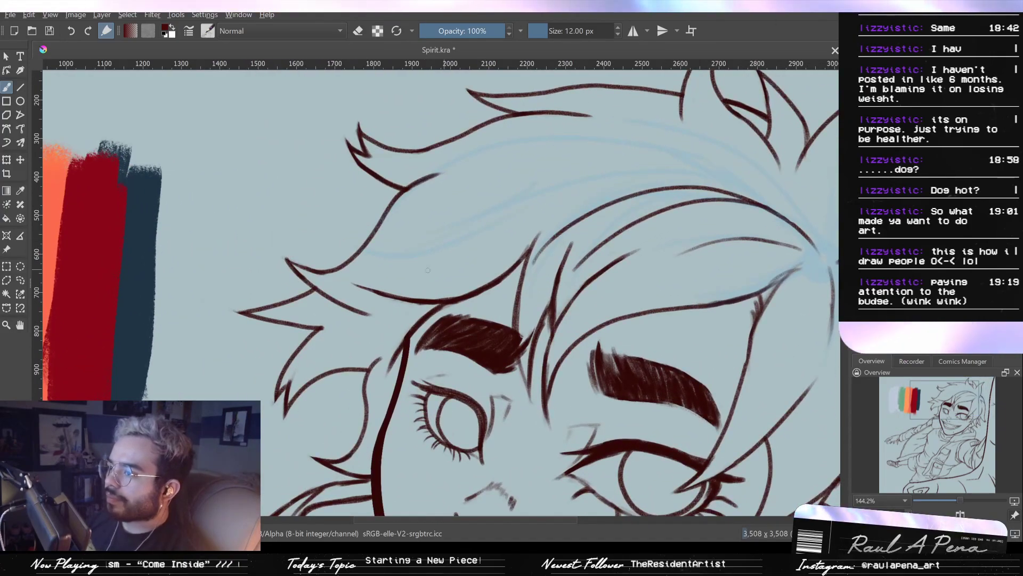
drag(395, 255, 566, 205)
key(ctrl+z)
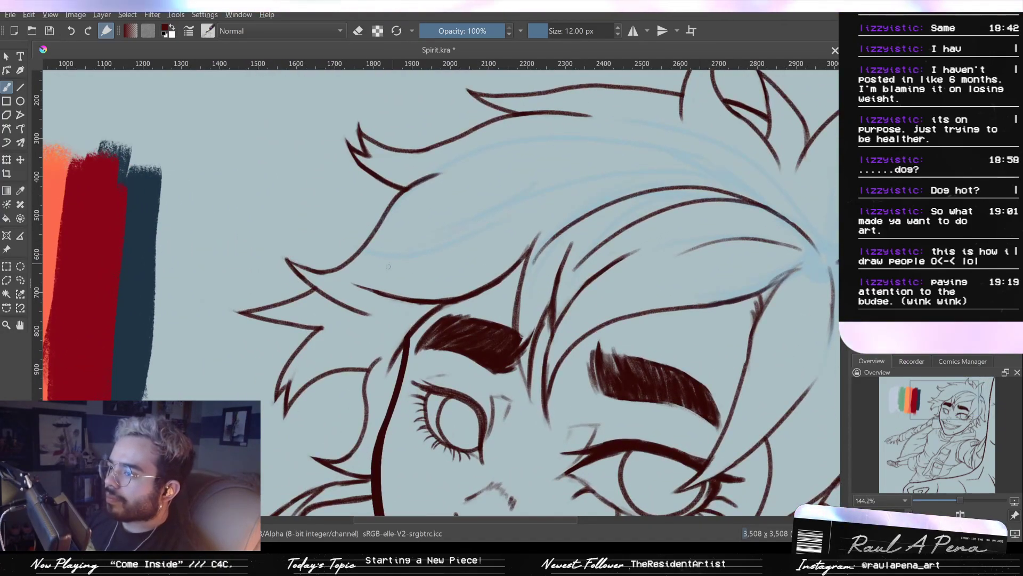
drag(392, 258, 510, 221)
key(ctrl+z)
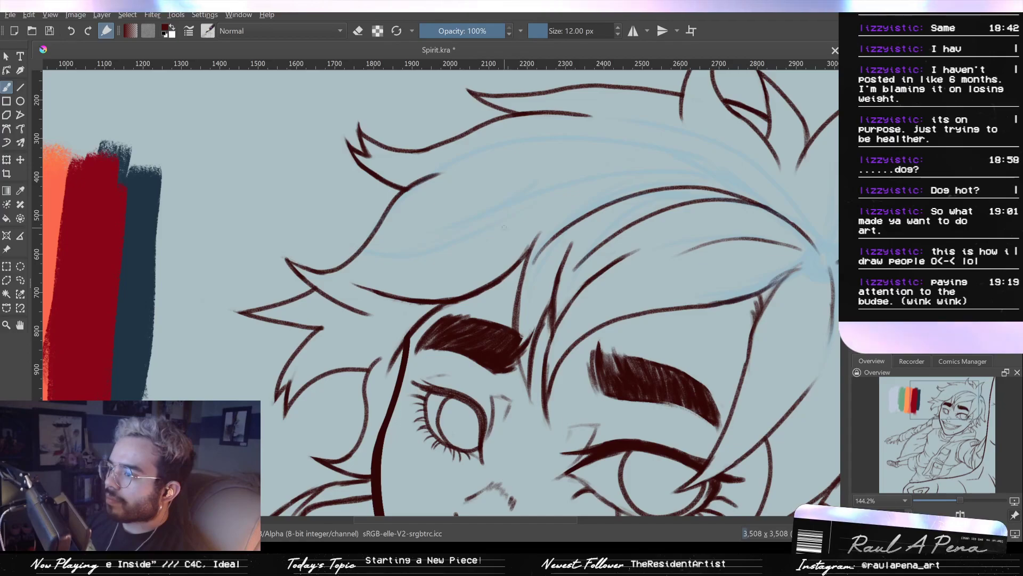
Ink a long arc above the forehead arcs, from near the crown ring down to the side hair
mouse_move(699, 178)
mouse_down()
mouse_move(657, 174)
mouse_move(412, 242)
mouse_up()
key(ctrl+z)
drag(727, 183, 412, 255)
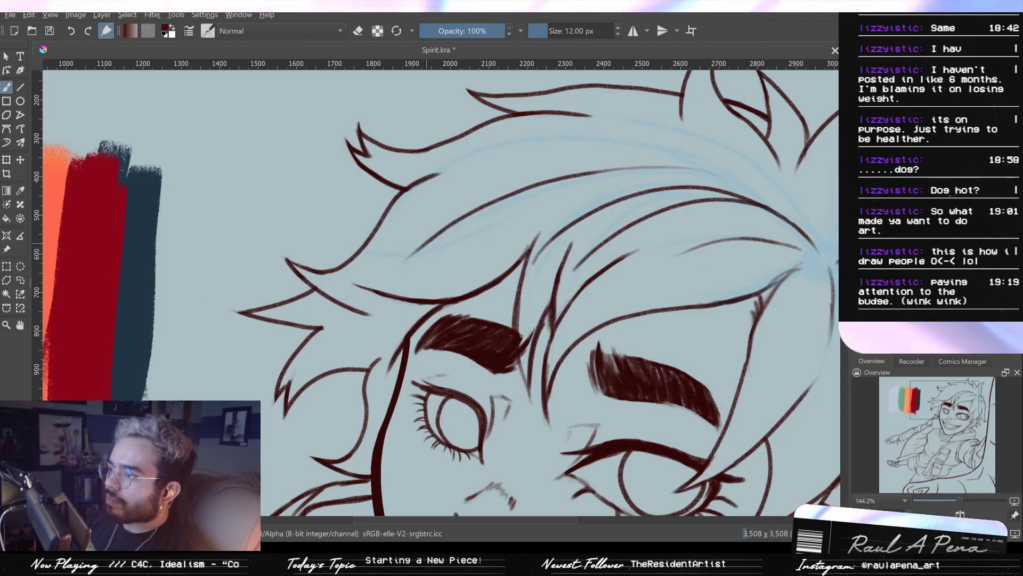
drag(474, 193, 540, 175)
key(ctrl+z)
Form a notched strand tip at the arc's lower end with a short spike stroke and a curve down to the side outline
mouse_move(409, 259)
mouse_down()
mouse_move(488, 188)
mouse_move(377, 243)
mouse_up()
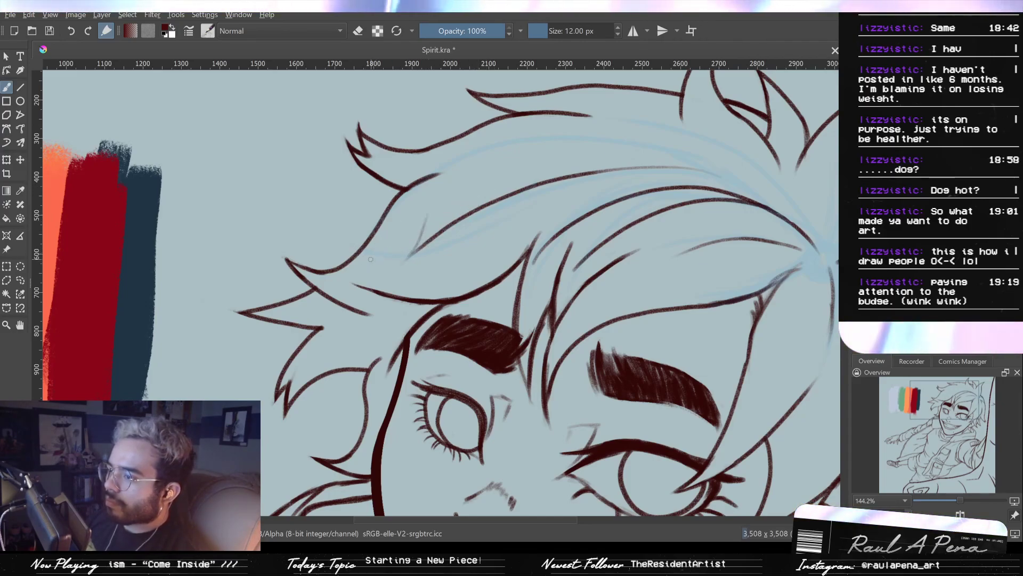
key(ctrl+z)
drag(411, 215, 360, 264)
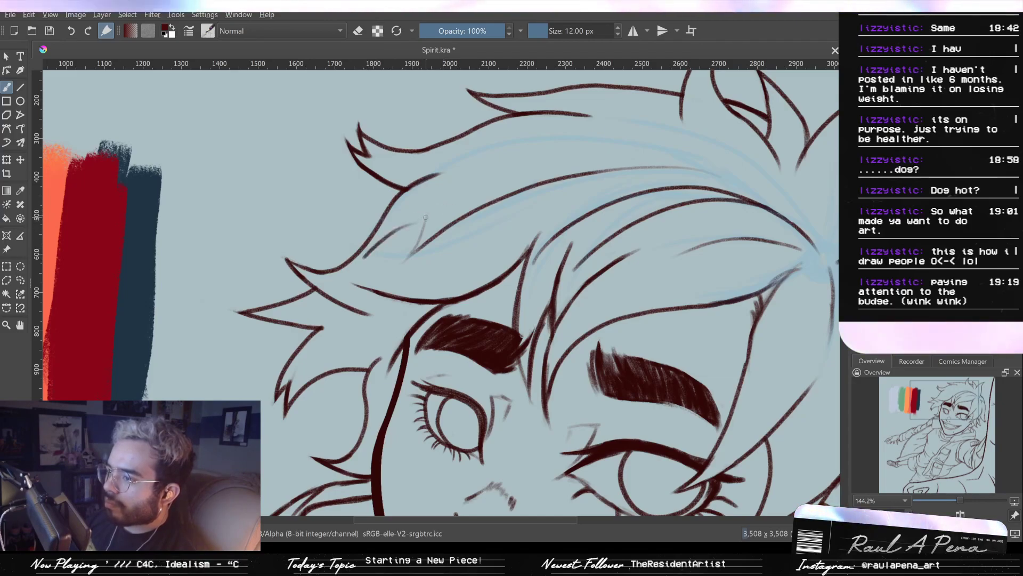
drag(426, 216, 430, 200)
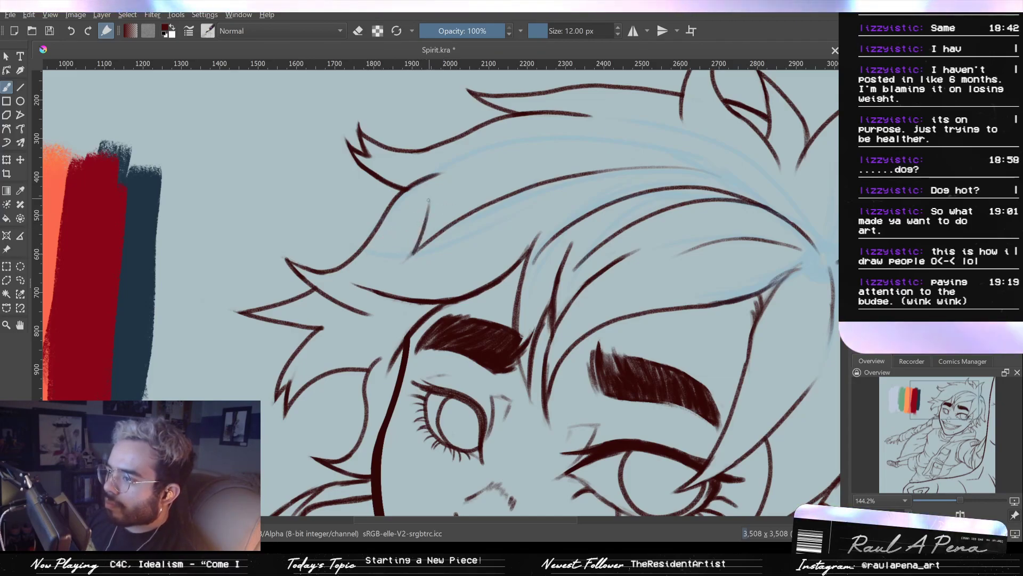
drag(363, 256, 467, 203)
Erase the part of the curve that overshoots the notched tip so its corner ends in a clean point
key(e)
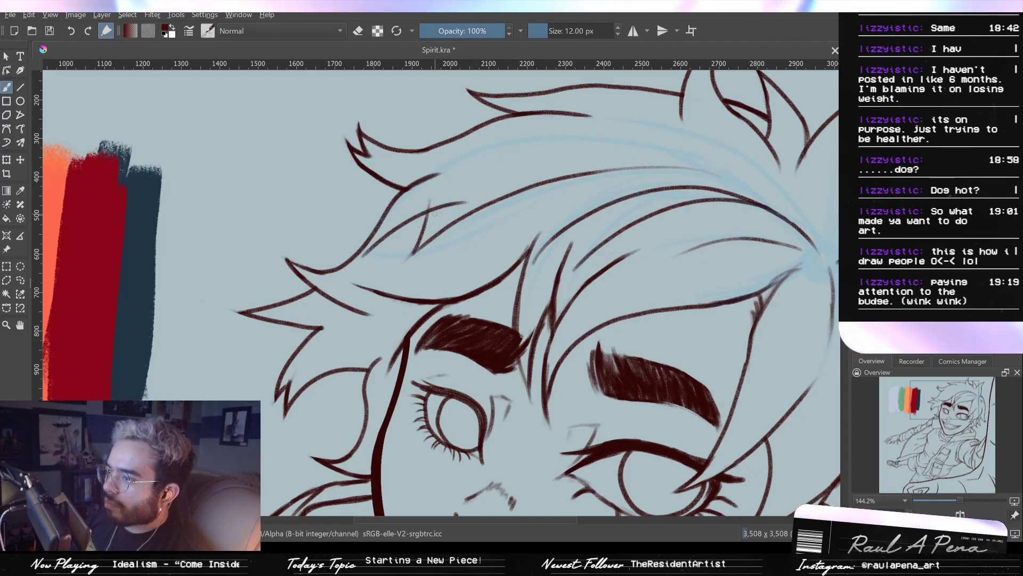
scroll(431, 194, up, 5)
mouse_move(422, 173)
mouse_down()
mouse_move(414, 211)
mouse_move(416, 202)
mouse_up()
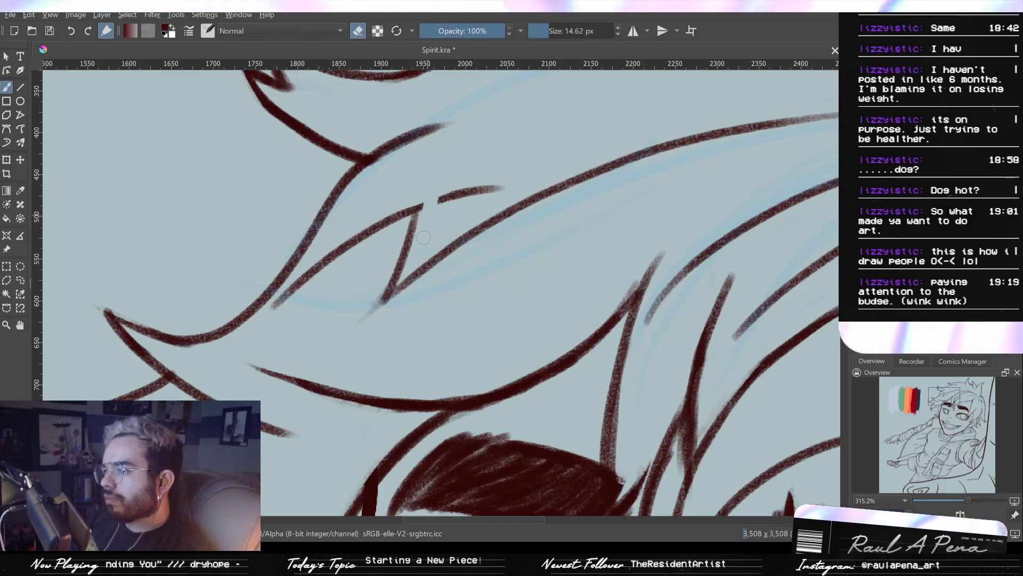
mouse_move(490, 199)
mouse_down()
mouse_move(515, 181)
mouse_move(446, 252)
mouse_move(495, 227)
mouse_move(405, 295)
mouse_move(508, 225)
mouse_move(635, 225)
mouse_up()
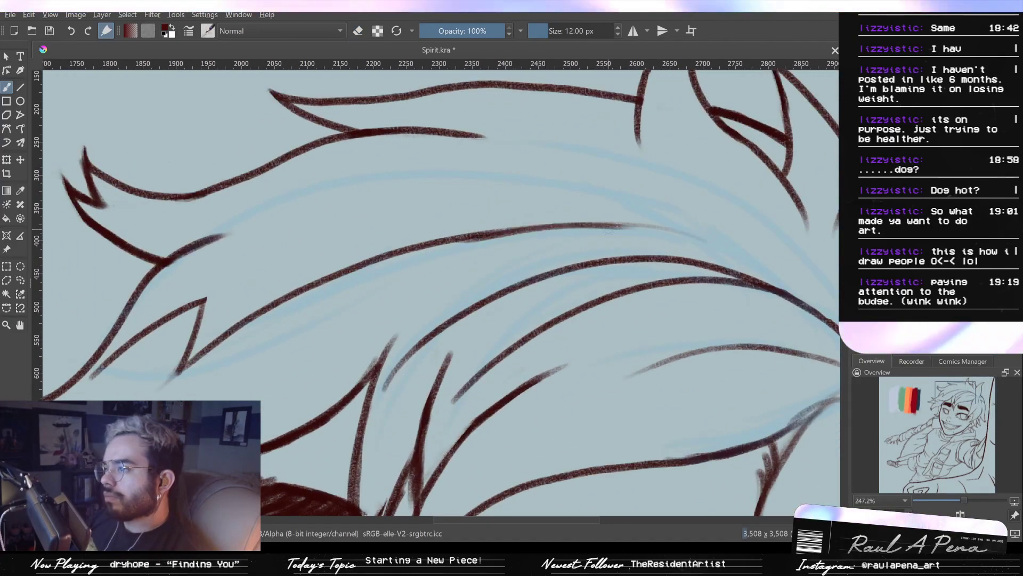
Try to strengthen the faint crown-side end of the long arc with a smooth tapering stroke
key(ctrl+z)
drag(464, 235, 678, 233)
key(ctrl+z)
drag(532, 223, 693, 230)
key(ctrl+z)
drag(464, 236, 620, 229)
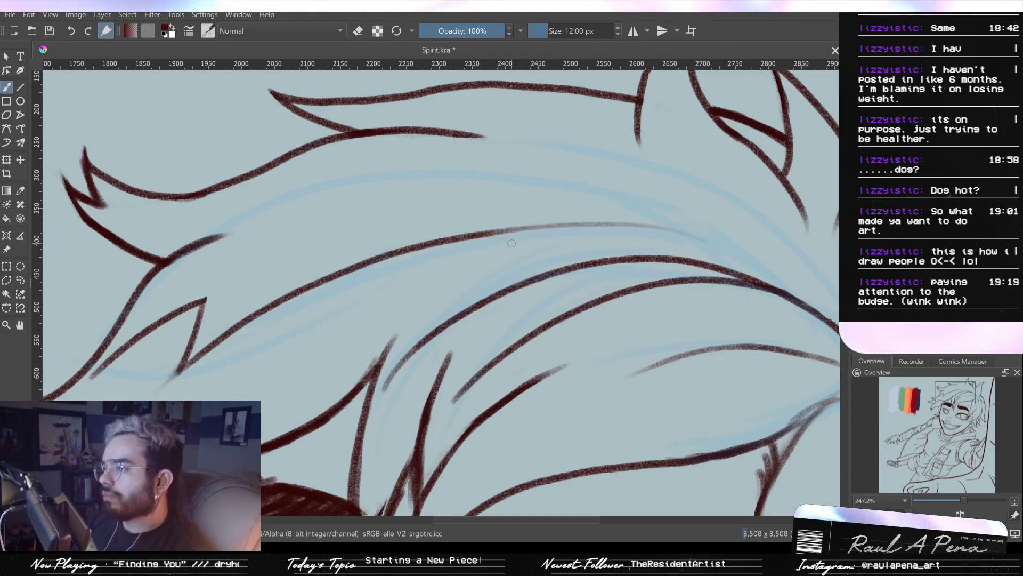
key(ctrl+z)
mouse_move(460, 238)
mouse_down()
mouse_move(552, 227)
mouse_move(681, 228)
mouse_up()
key(ctrl+z)
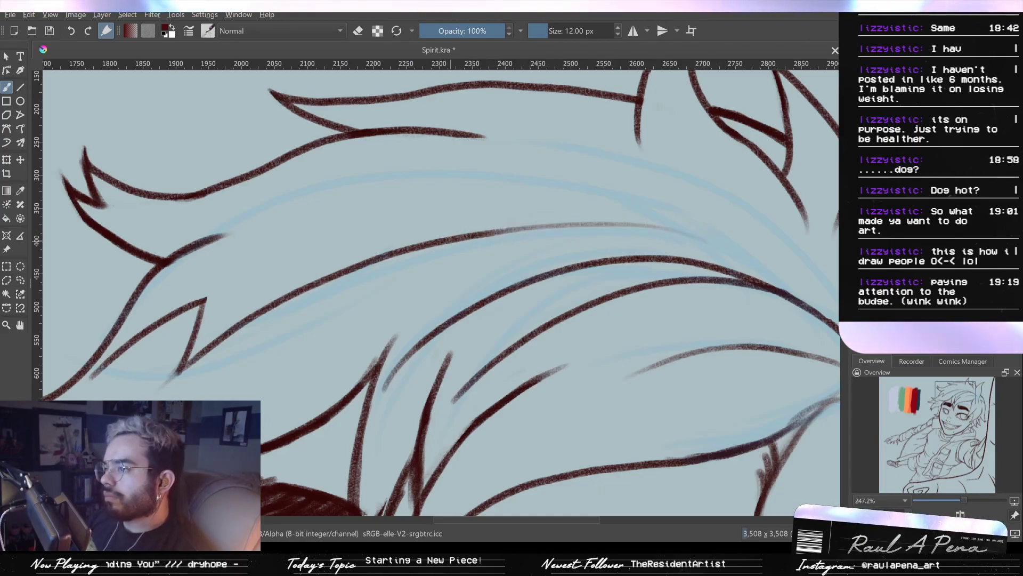
drag(456, 238, 693, 229)
key(ctrl+z)
mouse_move(430, 238)
mouse_down()
mouse_move(519, 224)
mouse_move(688, 228)
mouse_up()
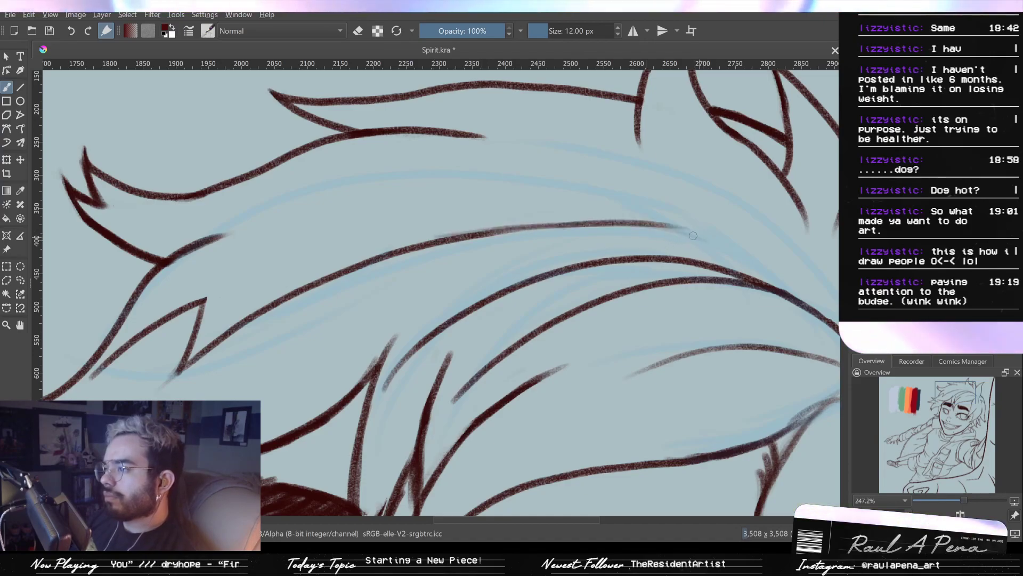
key(ctrl+z)
Ink over the faint crown-side end of the long arc so it tapers towards the crown ring
mouse_move(455, 237)
mouse_down()
mouse_move(622, 227)
mouse_move(732, 243)
mouse_move(547, 232)
mouse_move(600, 209)
mouse_move(739, 242)
mouse_move(710, 235)
mouse_up()
key(e)
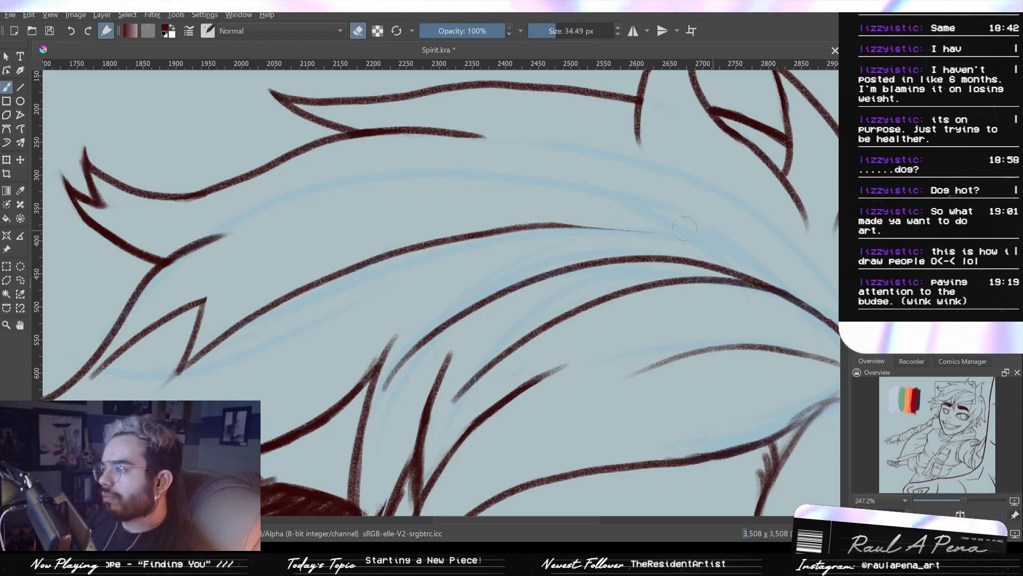
key(ctrl+z)
ctrl+drag(729, 227, 687, 280)
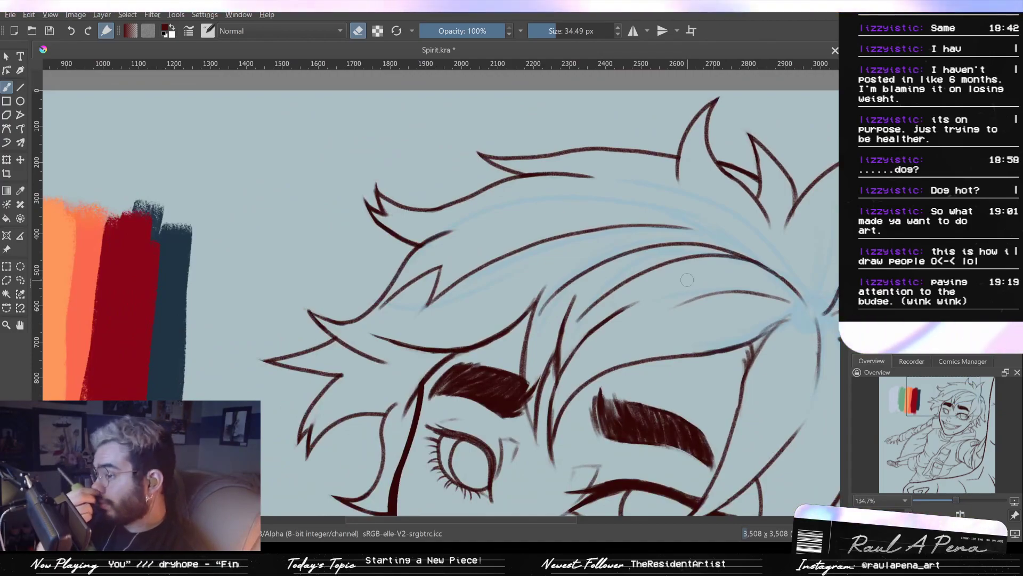
Ink a short line under the crown tufts leading into the crown ring, leaving a gap beneath the tufts' base
mouse_move(444, 305)
ctrl+mouse_down()
mouse_move(446, 317)
mouse_move(455, 302)
ctrl+mouse_up()
mouse_move(433, 348)
ctrl+mouse_down()
mouse_move(446, 324)
mouse_move(448, 402)
mouse_move(427, 343)
mouse_move(477, 274)
mouse_move(436, 407)
mouse_move(490, 294)
ctrl+mouse_up()
key(e)
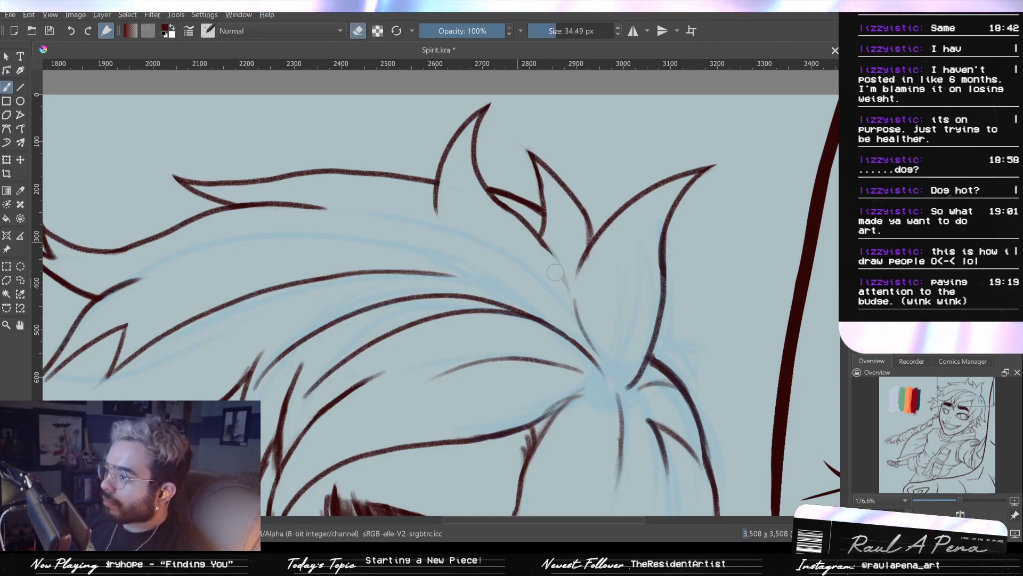
key(ctrl+z)
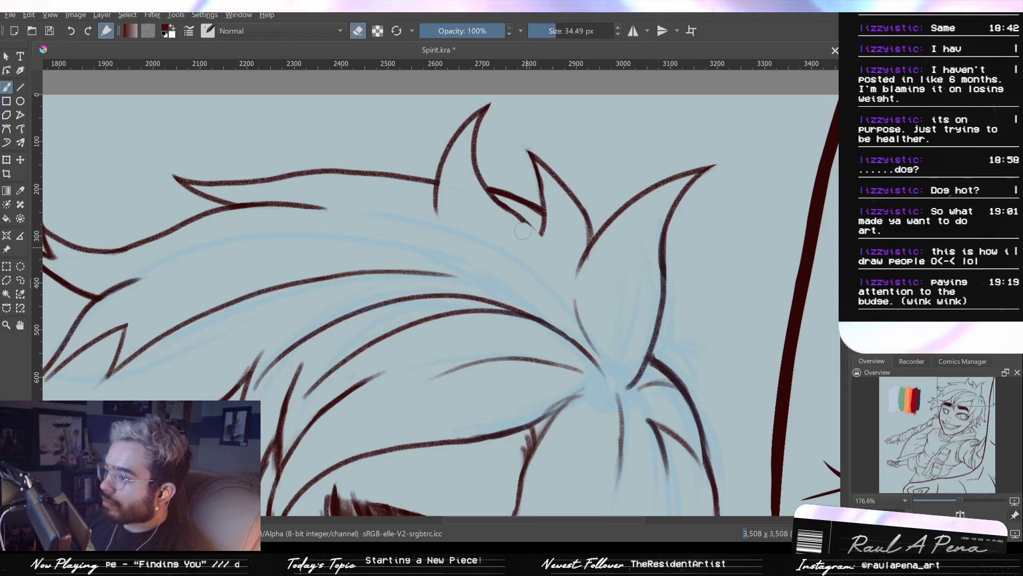
key(e)
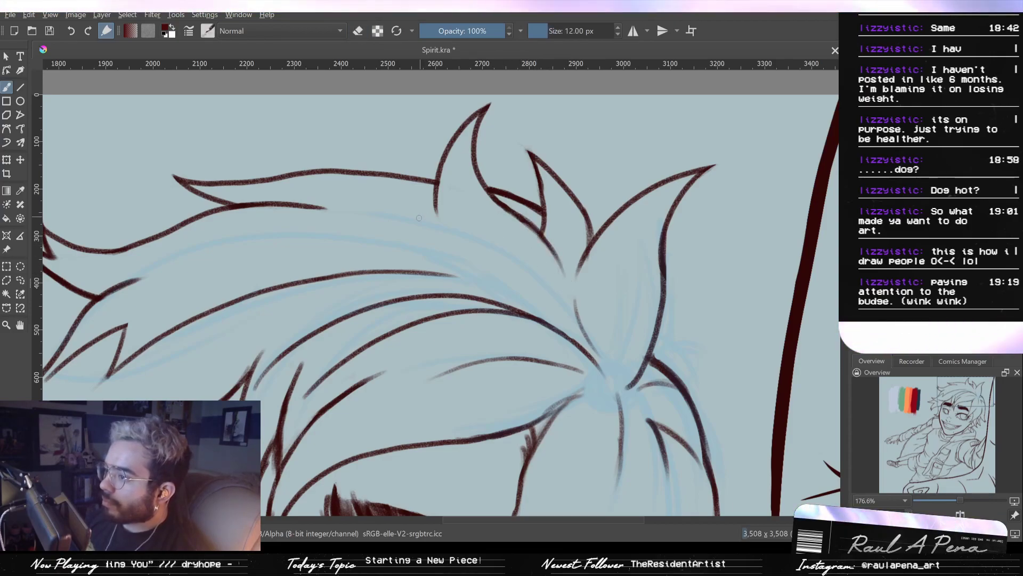
Rotate the canvas and try a long strand along the upper blue guide between the crown ring and the side hair
drag(597, 308, 634, 289)
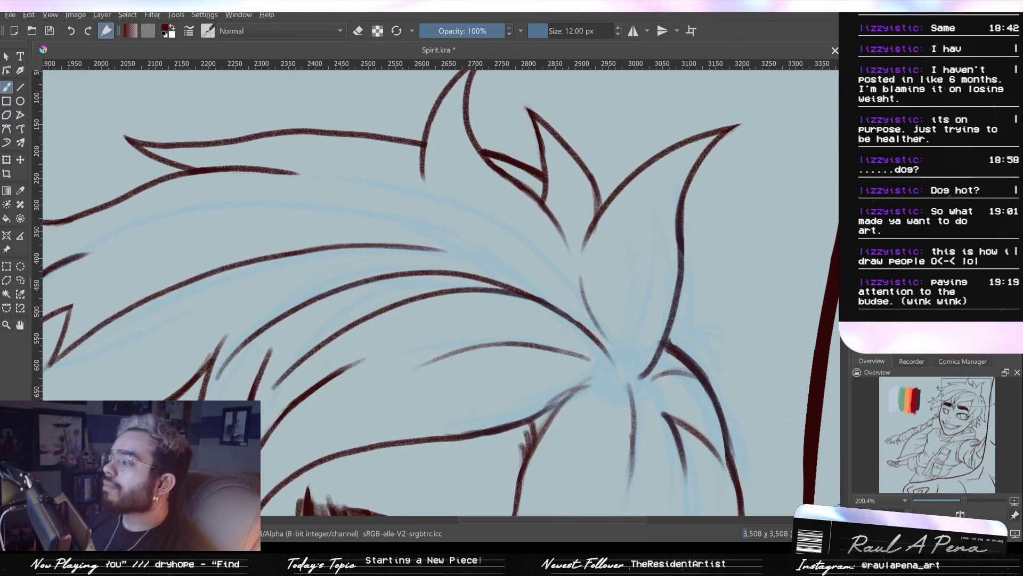
key(6)
key(6)
key(4)
key(4)
key(4)
key(4)
key(4)
key(4)
key(4)
key(6)
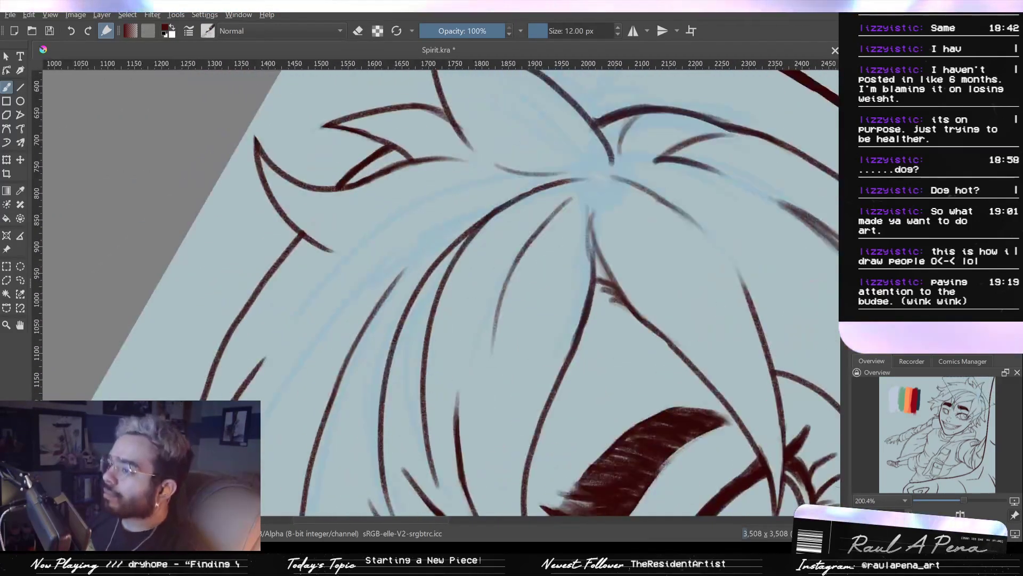
mouse_move(513, 190)
mouse_down()
mouse_move(315, 302)
mouse_move(278, 344)
mouse_up()
key(ctrl+z)
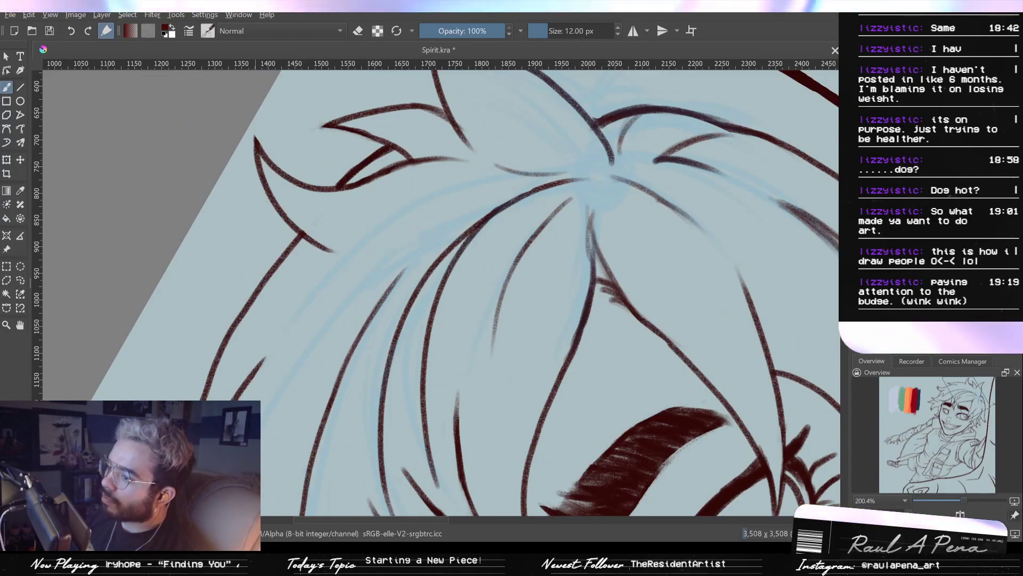
drag(262, 414, 537, 215)
key(ctrl+z)
Ink a long curved strand between the hair outline and the notched arc, from near the crown ring down the side hair
mouse_move(374, 281)
mouse_down()
mouse_move(427, 229)
mouse_move(413, 249)
mouse_up()
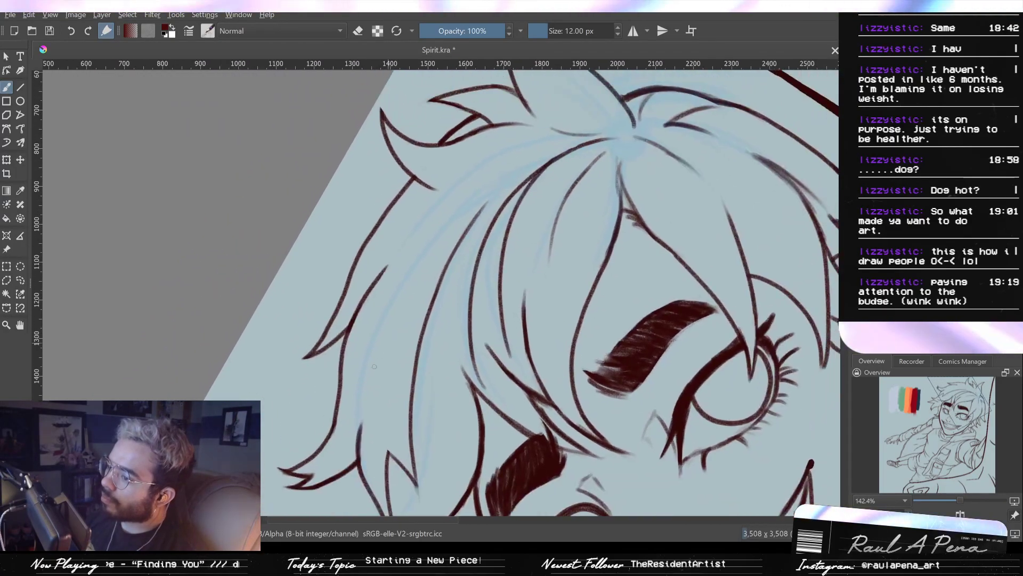
drag(361, 392, 544, 164)
key(ctrl+z)
mouse_move(360, 373)
mouse_down()
mouse_move(536, 163)
mouse_move(374, 374)
mouse_up()
key(ctrl+z)
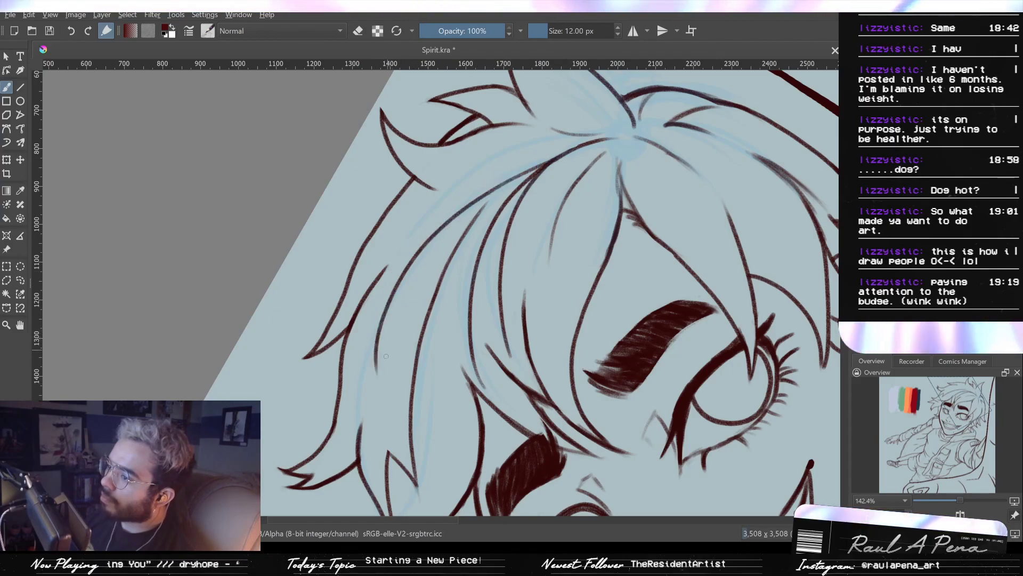
key(ctrl+z)
mouse_move(551, 157)
mouse_down()
mouse_move(503, 179)
mouse_move(373, 381)
mouse_up()
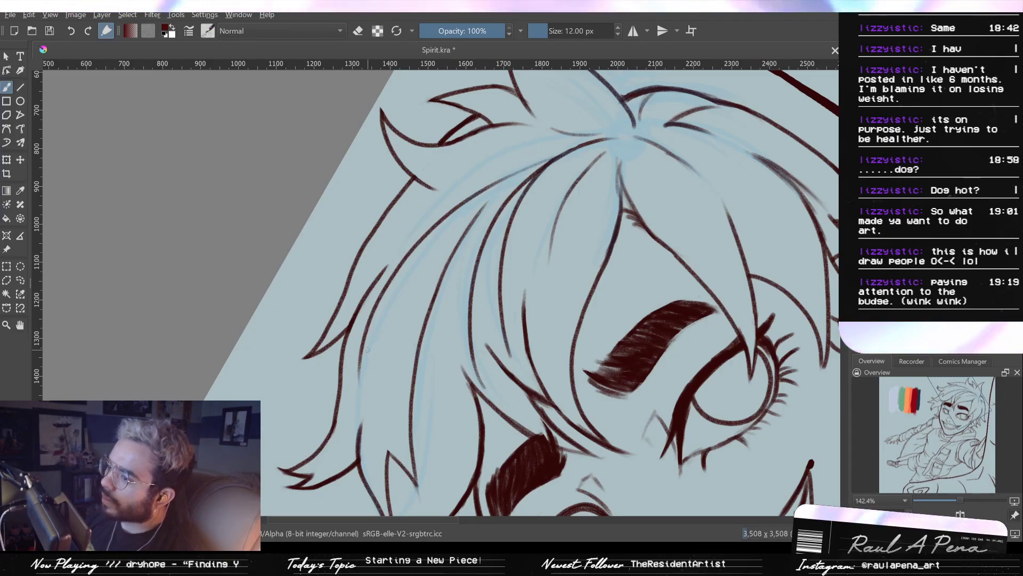
Add a short branching curve on the outer side of the new strand, merging into the hair lines near the crown ring
drag(395, 277, 520, 182)
key(ctrl+z)
key(ctrl+z)
mouse_move(454, 212)
mouse_down()
mouse_move(547, 160)
mouse_move(462, 206)
mouse_up()
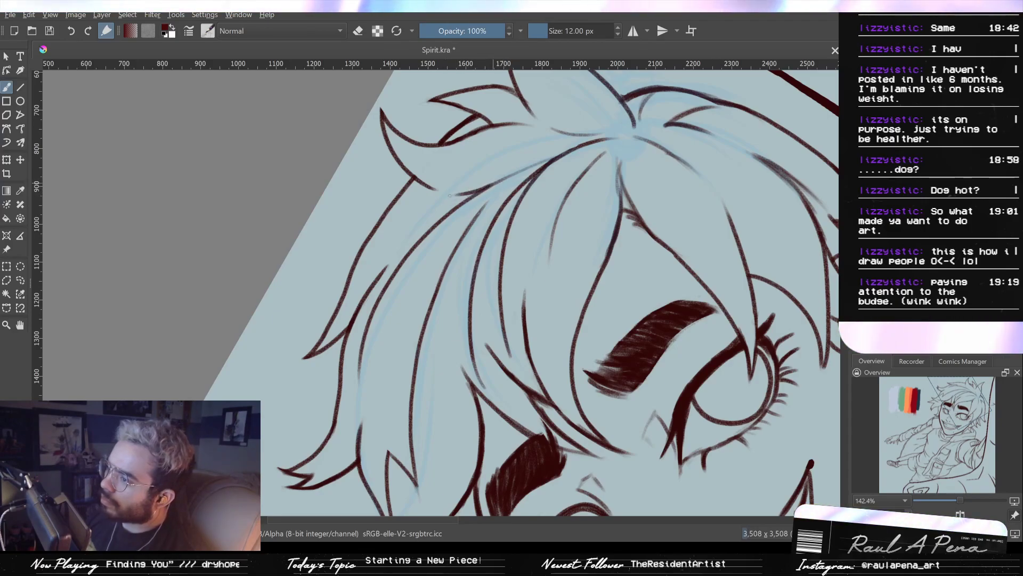
scroll(505, 171, up, 2)
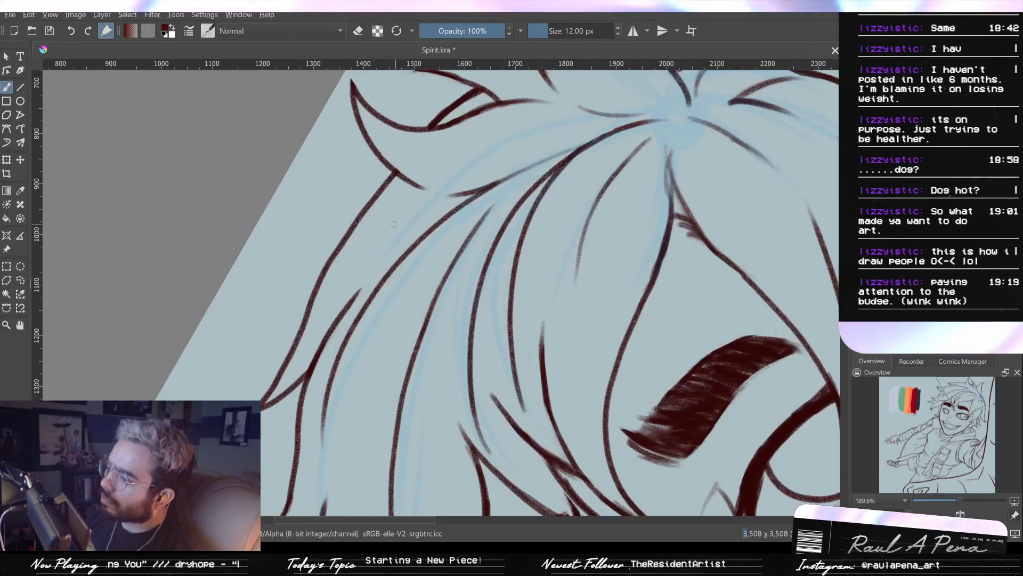
scroll(395, 224, down, 5)
scroll(422, 247, up, 1)
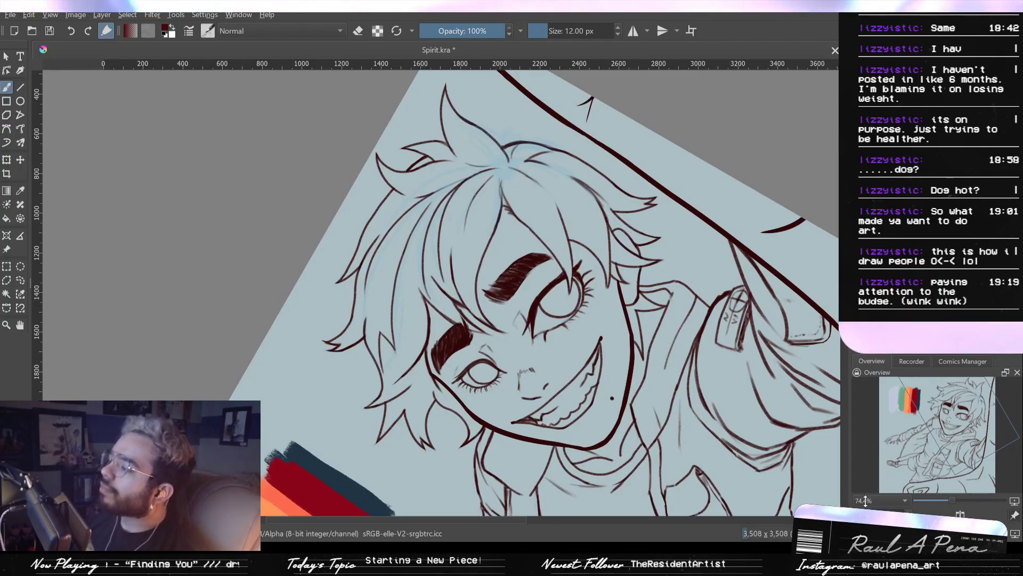
Reset the canvas rotation and ink a short line down from the notch tip of the front lock beside the large eye
key(6)
key(6)
key(6)
key(6)
key(6)
key(4)
key(4)
key(5)
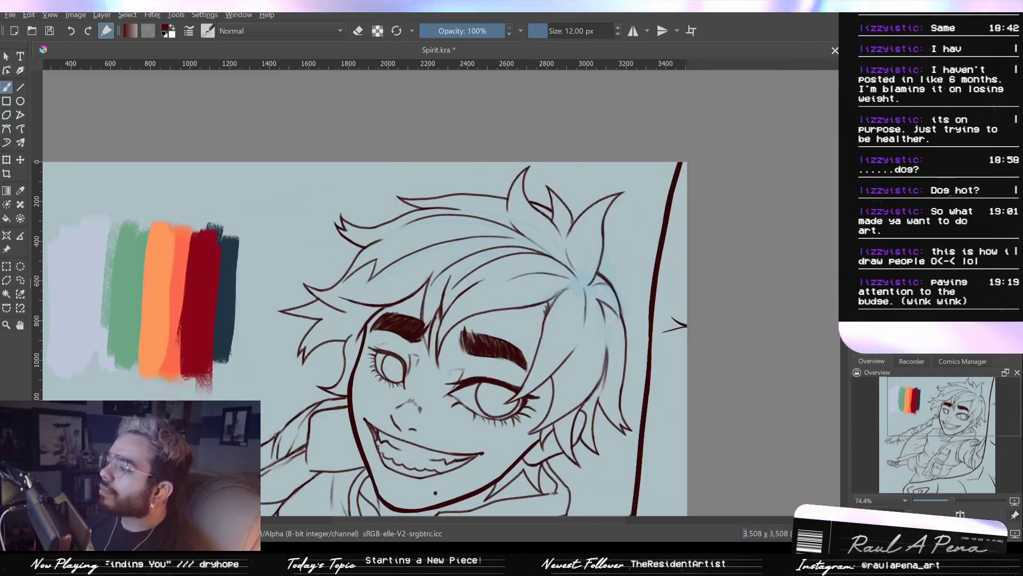
drag(590, 346, 586, 270)
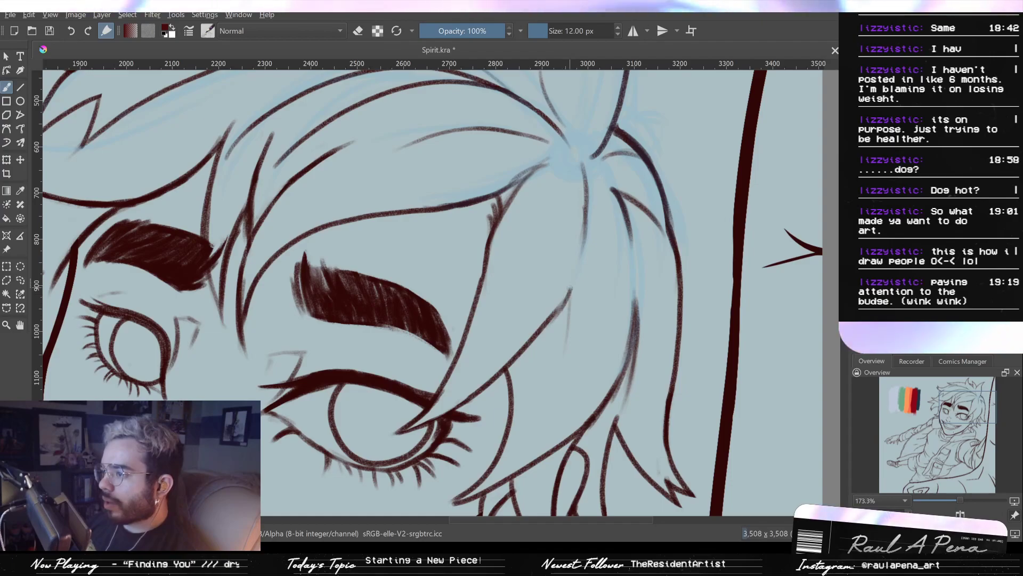
drag(571, 297, 556, 374)
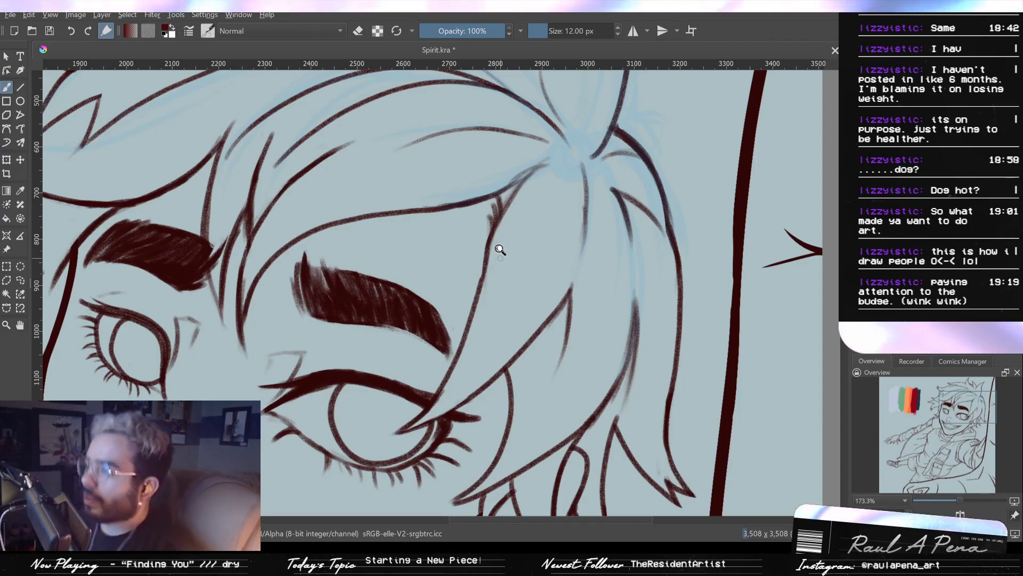
Ink a long curved strand just above the arched front strands, following the blue guide toward the crown ring
scroll(500, 249, up, 2)
scroll(521, 205, down, 4)
drag(521, 206, 515, 289)
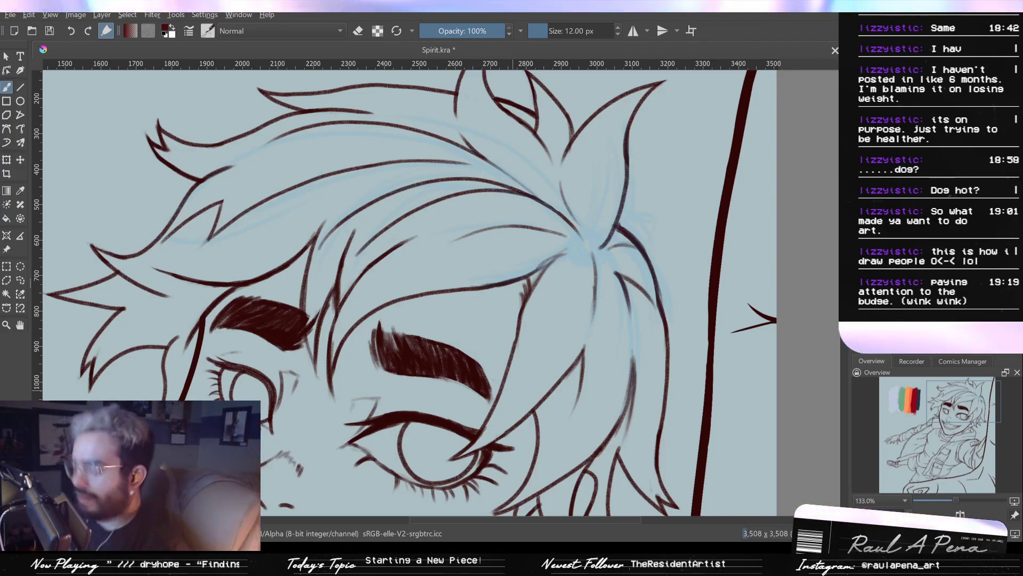
mouse_move(397, 320)
mouse_down()
mouse_move(420, 268)
mouse_move(530, 401)
mouse_move(550, 453)
mouse_up()
key(e)
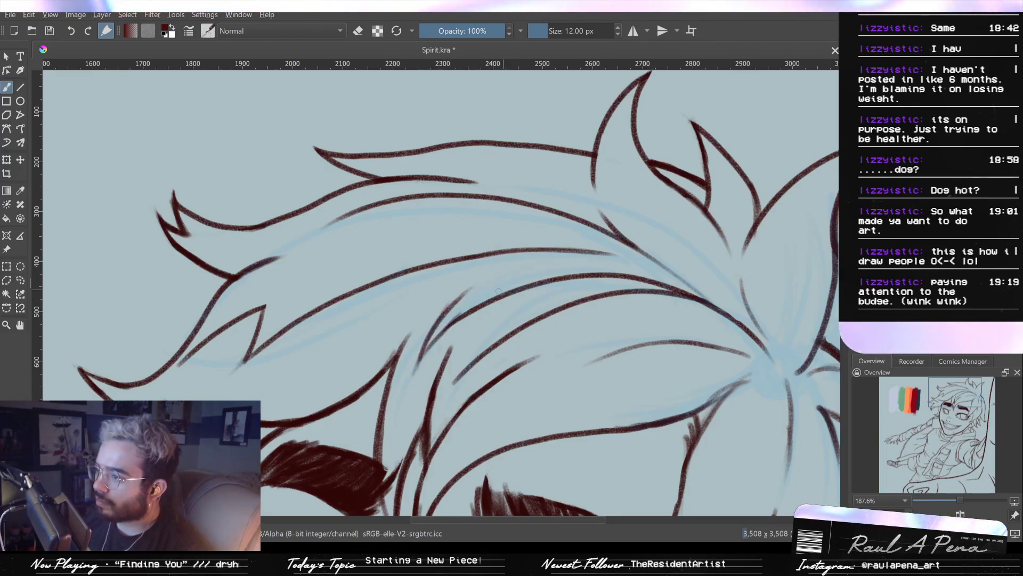
mouse_move(464, 293)
mouse_down()
mouse_move(600, 261)
mouse_move(675, 280)
mouse_up()
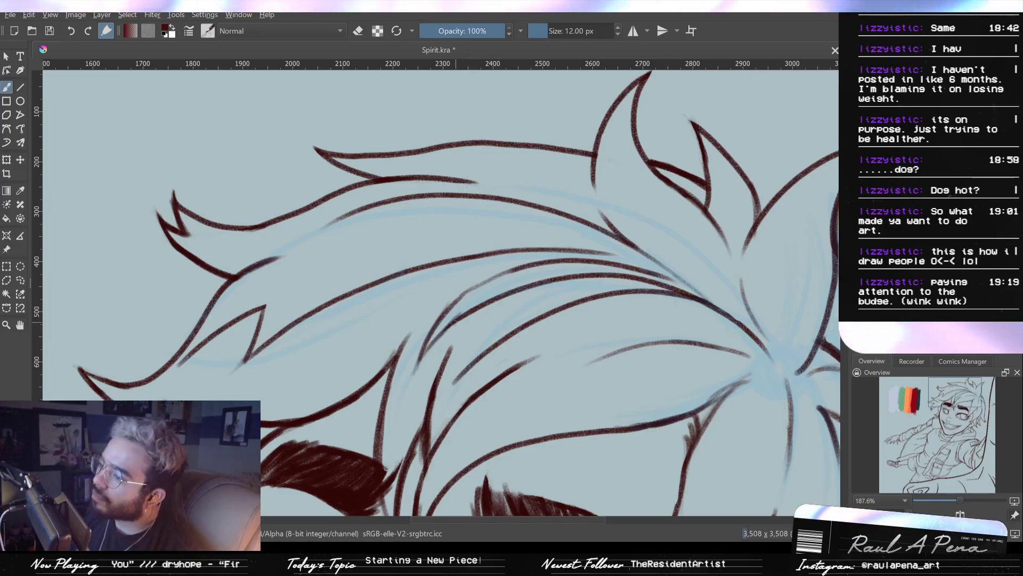
key(ctrl+z)
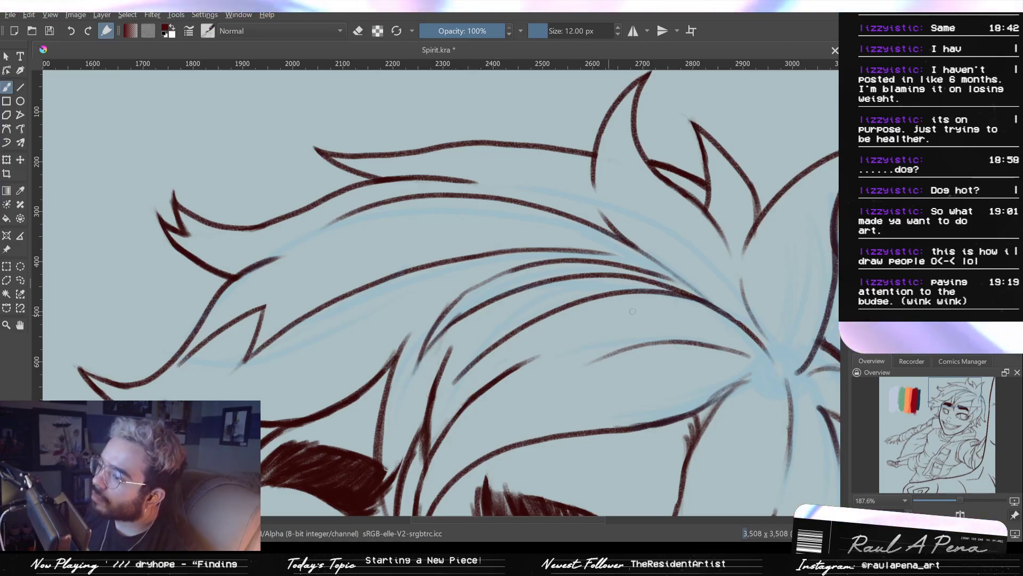
Ink two short strands from a shared tip beneath the crown tufts down to the crown ring, redoing strokes until they form a narrow lock
scroll(658, 336, down, 3)
scroll(631, 323, up, 4)
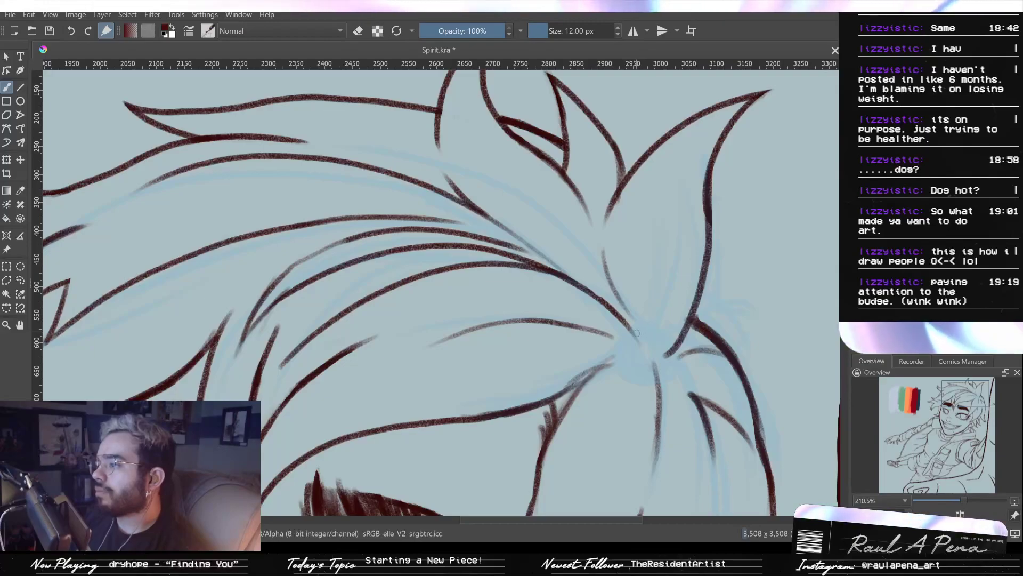
drag(622, 233, 638, 344)
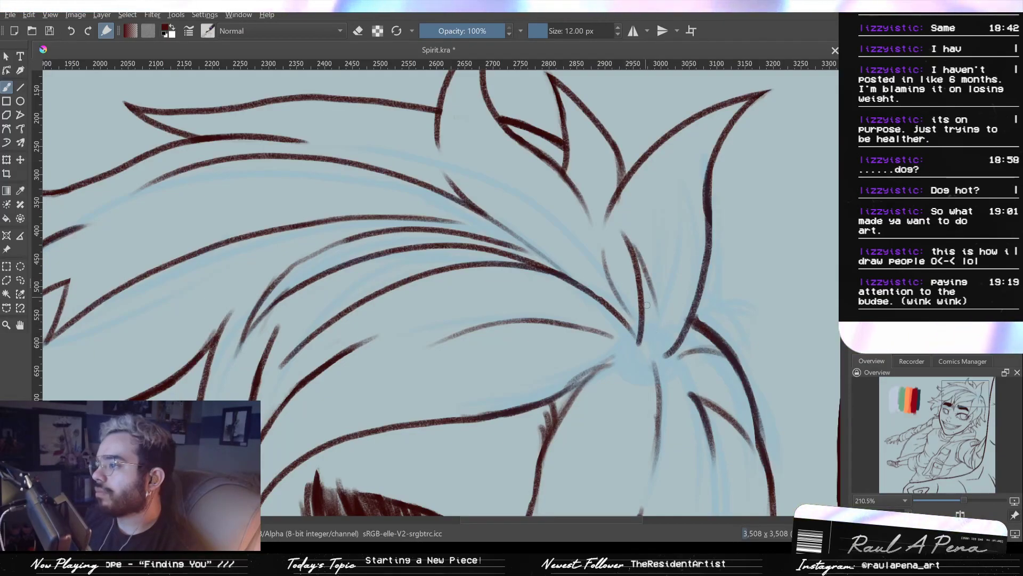
mouse_move(627, 234)
mouse_down()
mouse_move(662, 305)
mouse_move(652, 343)
mouse_up()
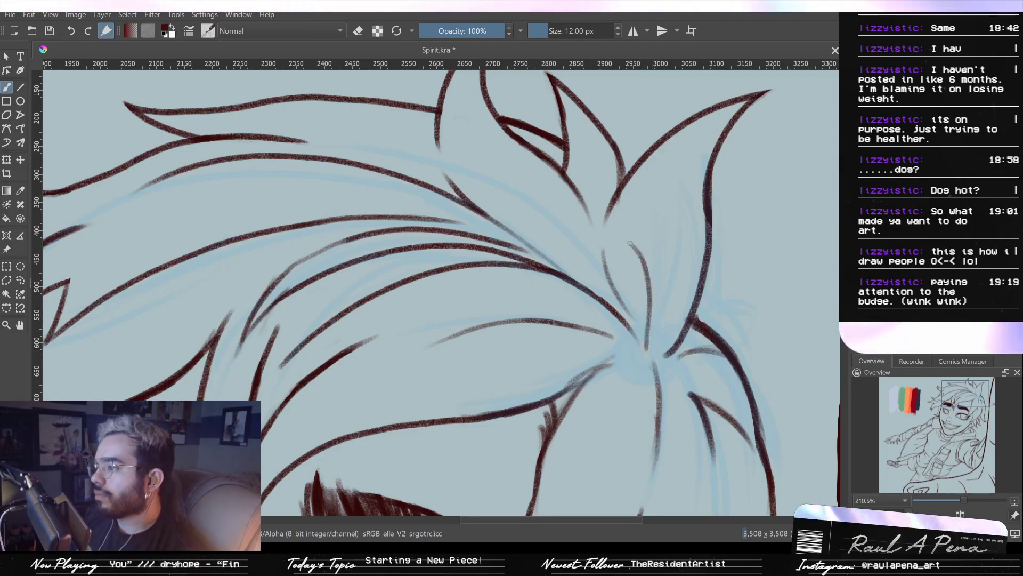
key(ctrl+z)
drag(622, 225, 642, 356)
key(ctrl+z)
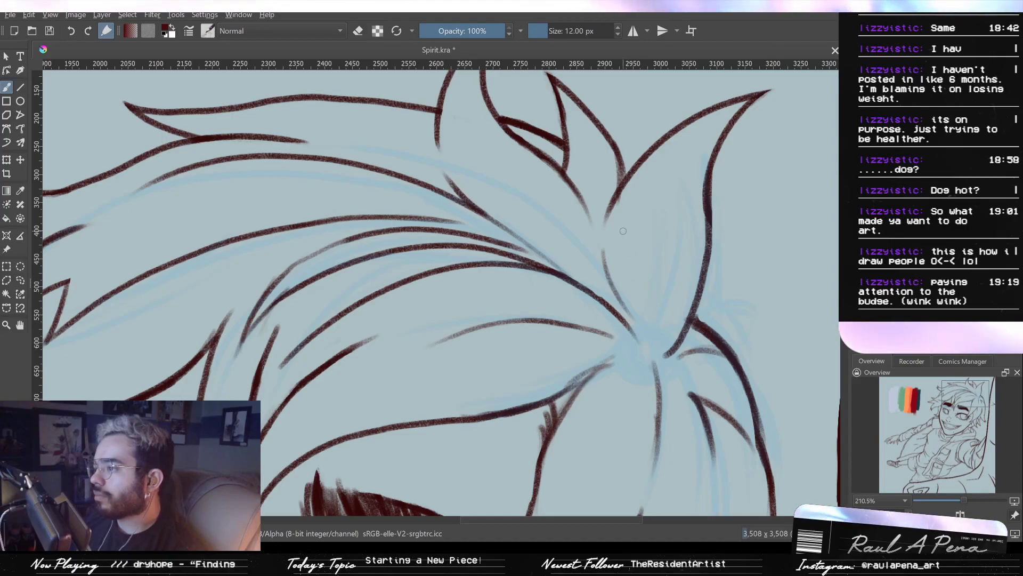
drag(620, 226, 638, 344)
key(ctrl+z)
drag(617, 232, 630, 341)
mouse_move(617, 232)
mouse_down()
mouse_move(649, 330)
mouse_move(646, 354)
mouse_up()
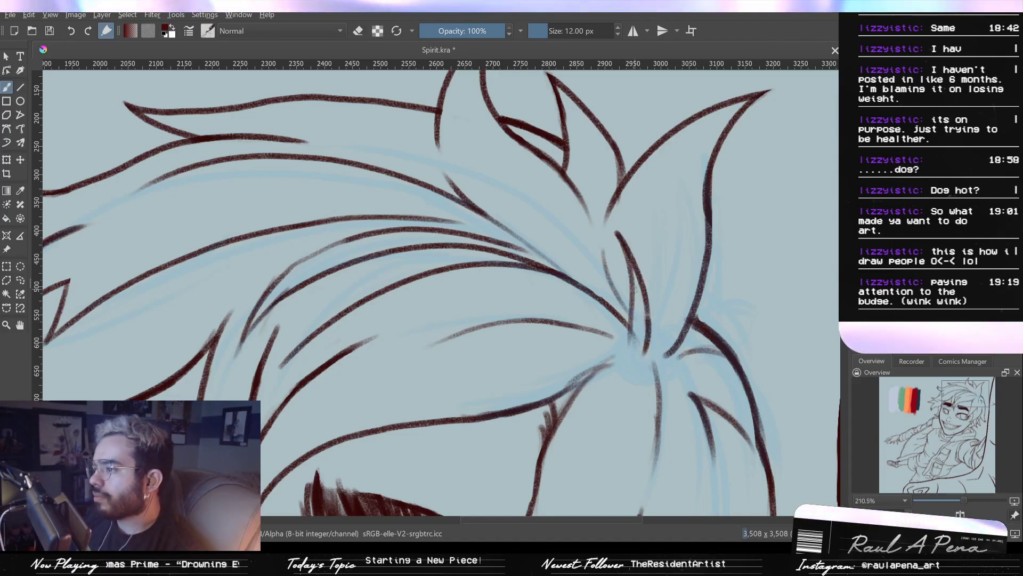
Clean up the strand ends meeting at the crown ring, reducing the eraser size to 14.47 px
key(e)
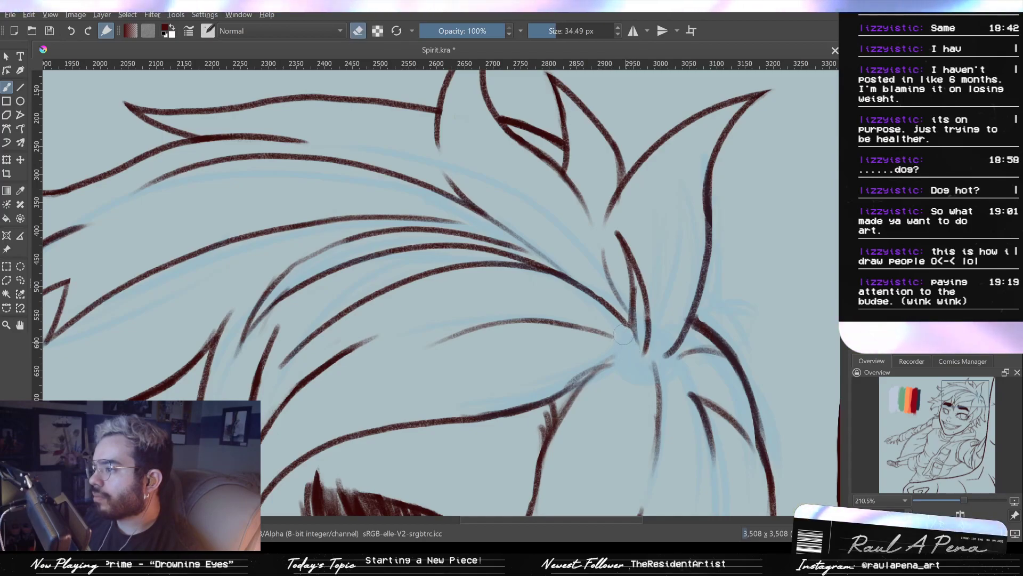
drag(620, 318, 633, 340)
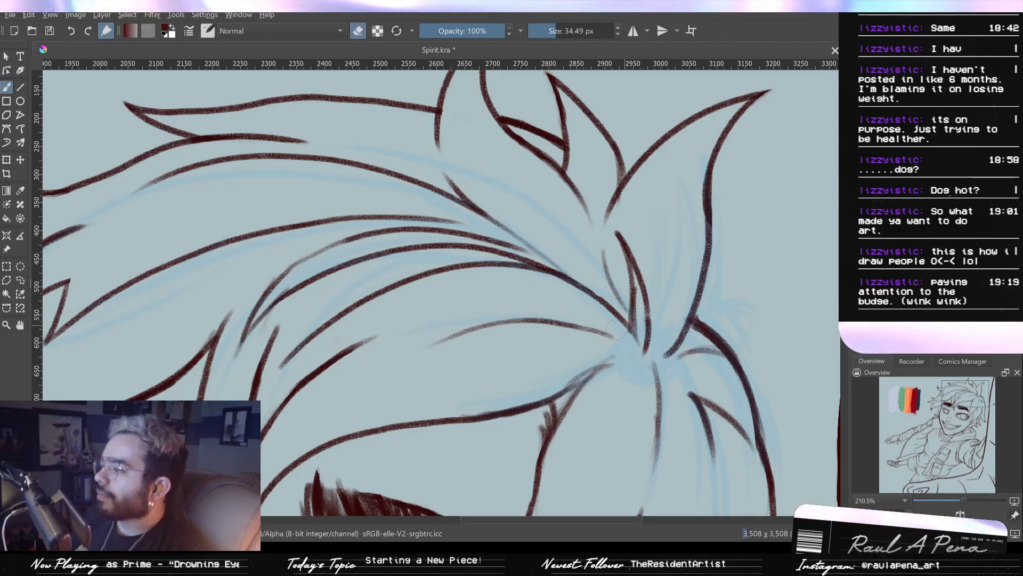
key(bracketleft)
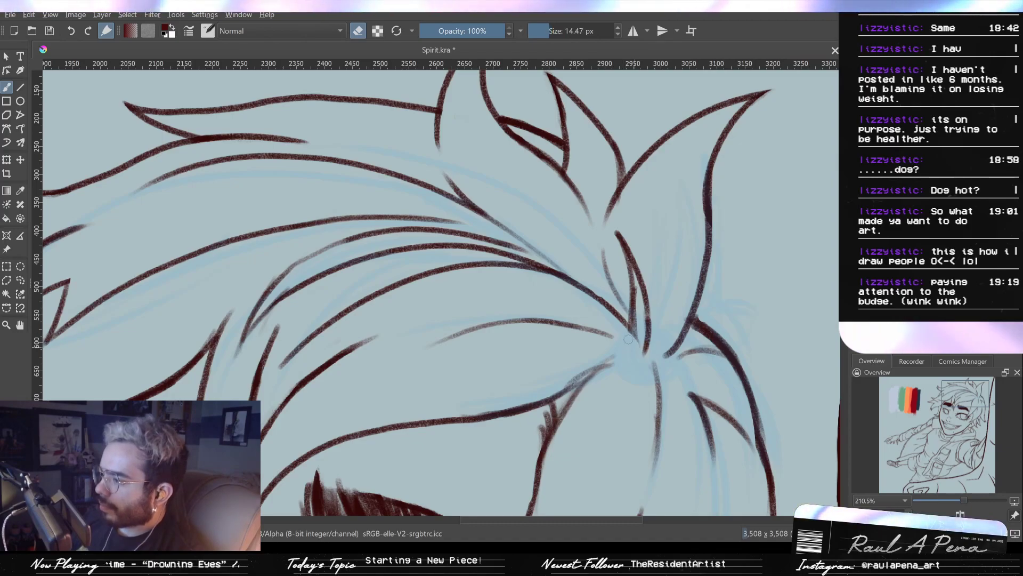
key(bracketleft)
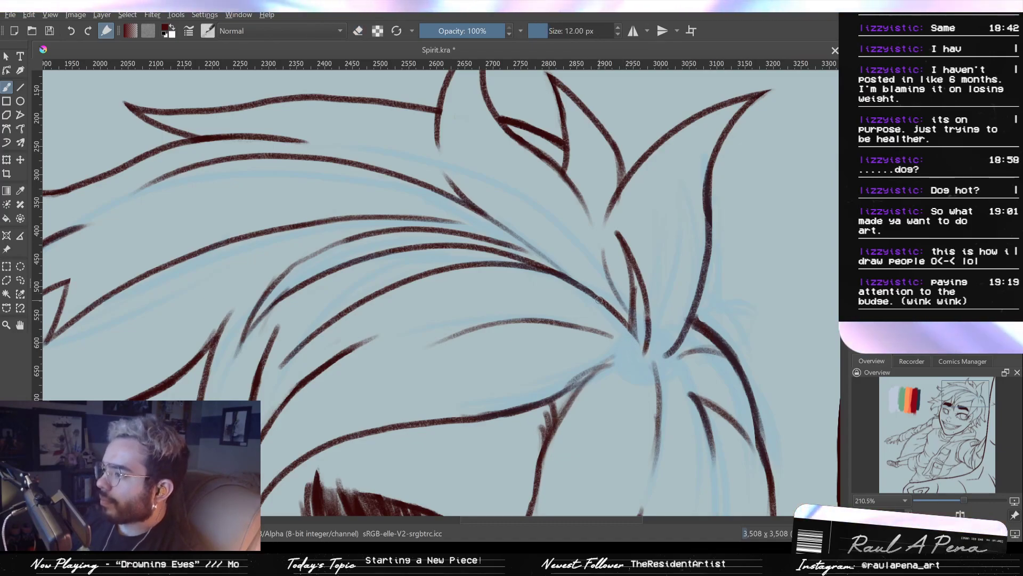
drag(614, 299, 607, 361)
Ink a short hair line beside the face outline at the temple and tidy the upper end of the side hair curve
drag(433, 340, 465, 282)
key(e)
key(e)
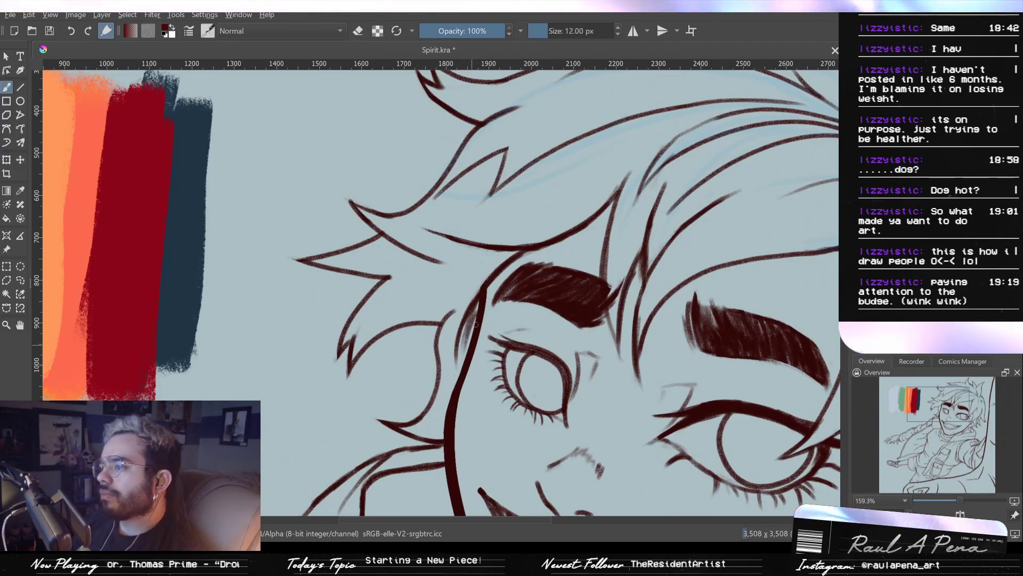
mouse_move(477, 318)
mouse_down()
mouse_move(477, 376)
mouse_move(477, 348)
mouse_move(461, 337)
mouse_up()
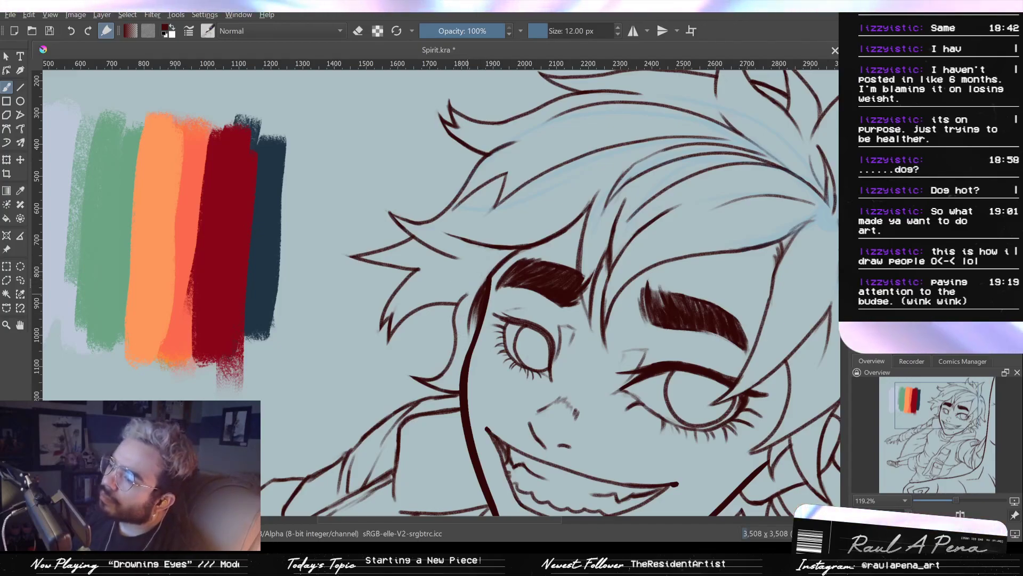
key(e)
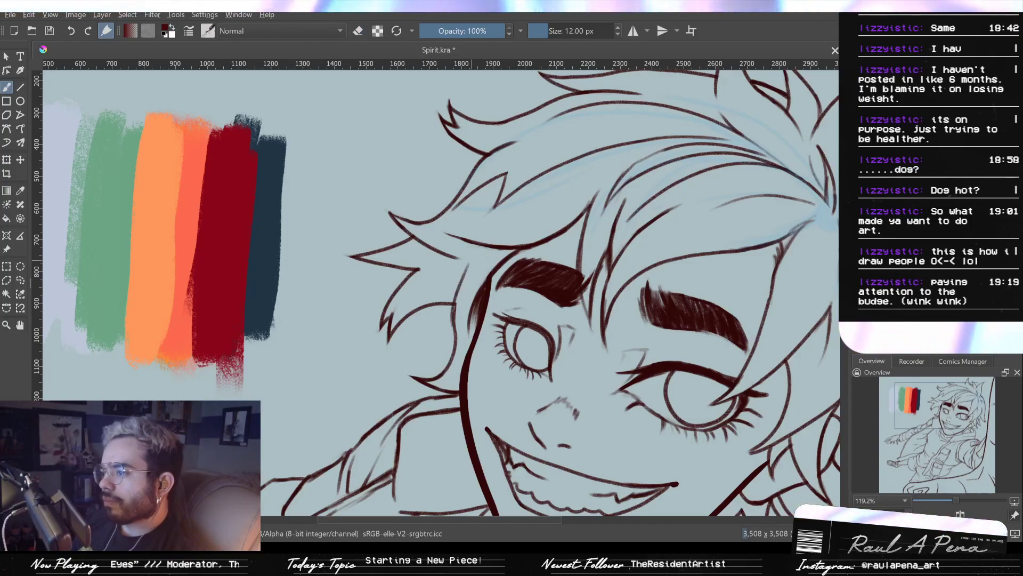
drag(472, 271, 493, 269)
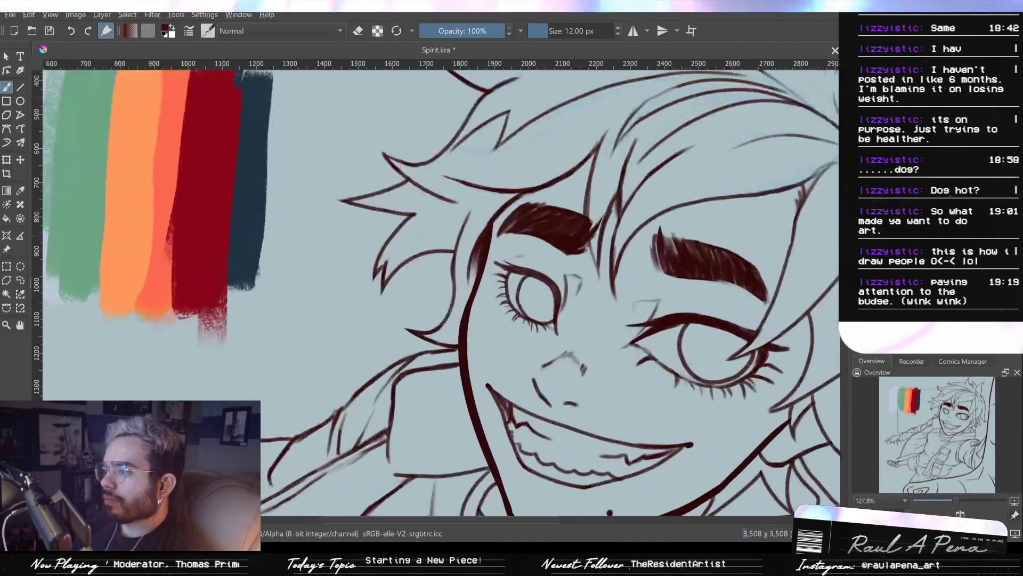
Ink over the pointed tip of the hair lock just below the large eye's outer lashes
drag(616, 239, 434, 352)
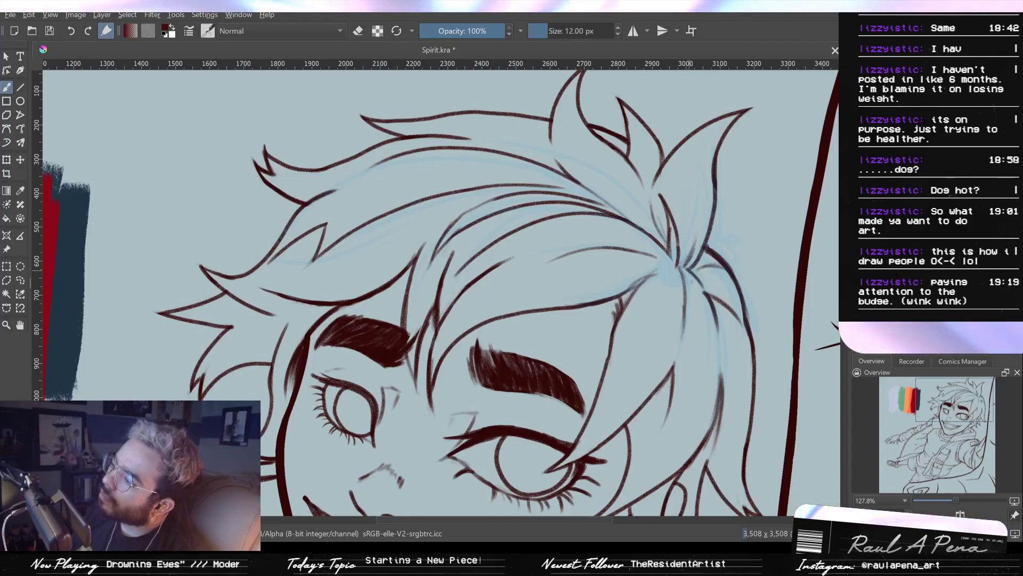
drag(678, 357, 714, 238)
mouse_move(685, 269)
mouse_down()
mouse_move(689, 324)
mouse_move(686, 258)
mouse_up()
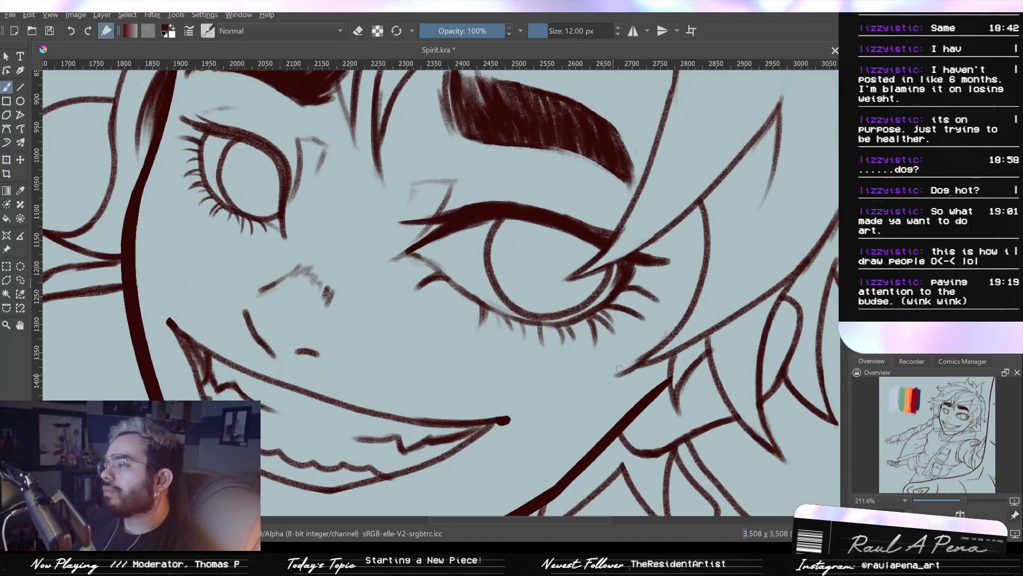
drag(651, 354, 618, 369)
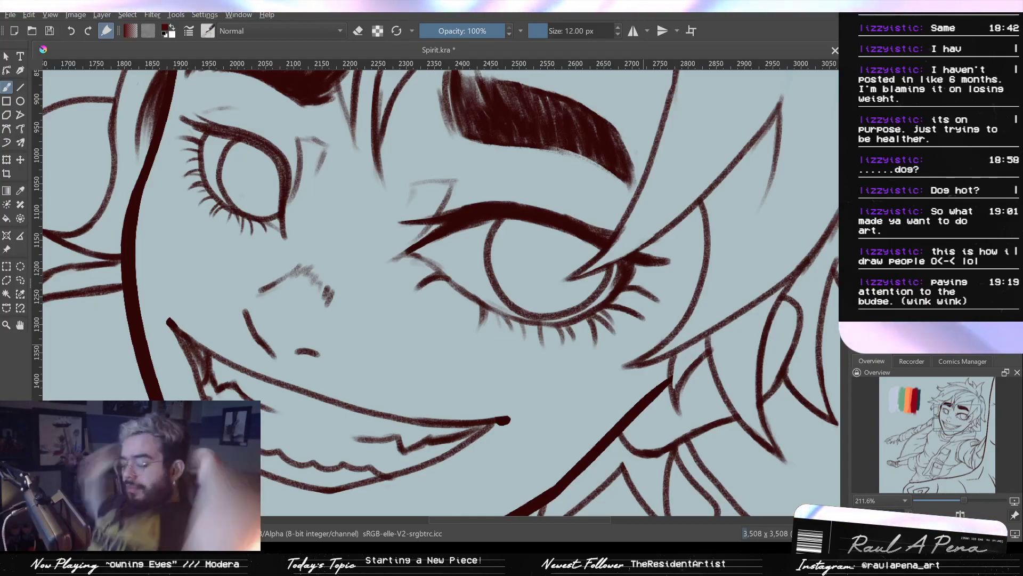
Extend the hair line inward from the base of the notched back tuft along the blue guide
scroll(520, 312, down, 7)
scroll(521, 312, up, 1)
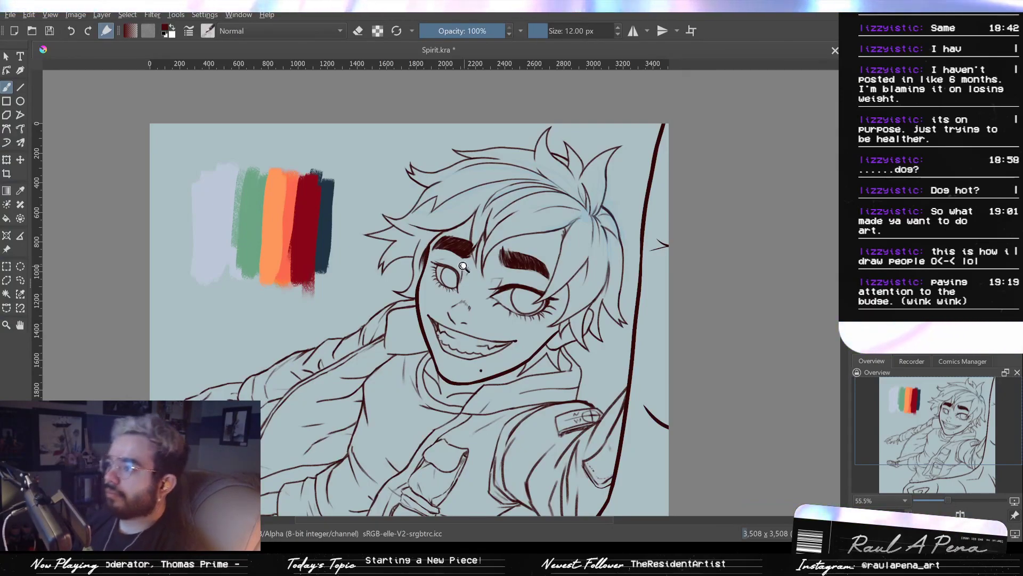
scroll(463, 267, up, 7)
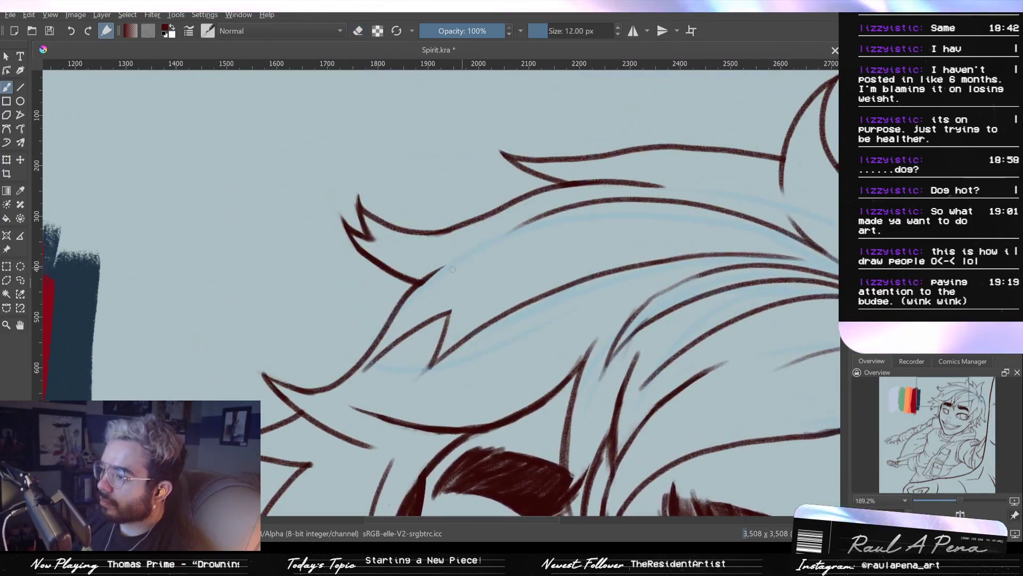
mouse_move(435, 269)
mouse_down()
mouse_move(419, 279)
mouse_move(466, 254)
mouse_up()
key(e)
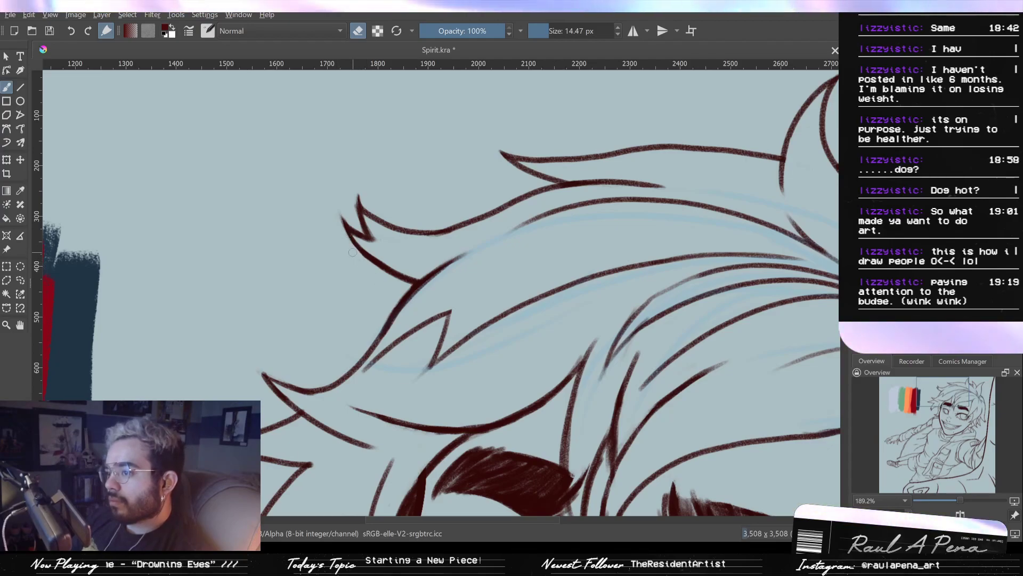
Erase the overshooting lower end of the arched front strand so that it narrows to a point with the strand below
drag(586, 190, 501, 207)
drag(501, 208, 580, 249)
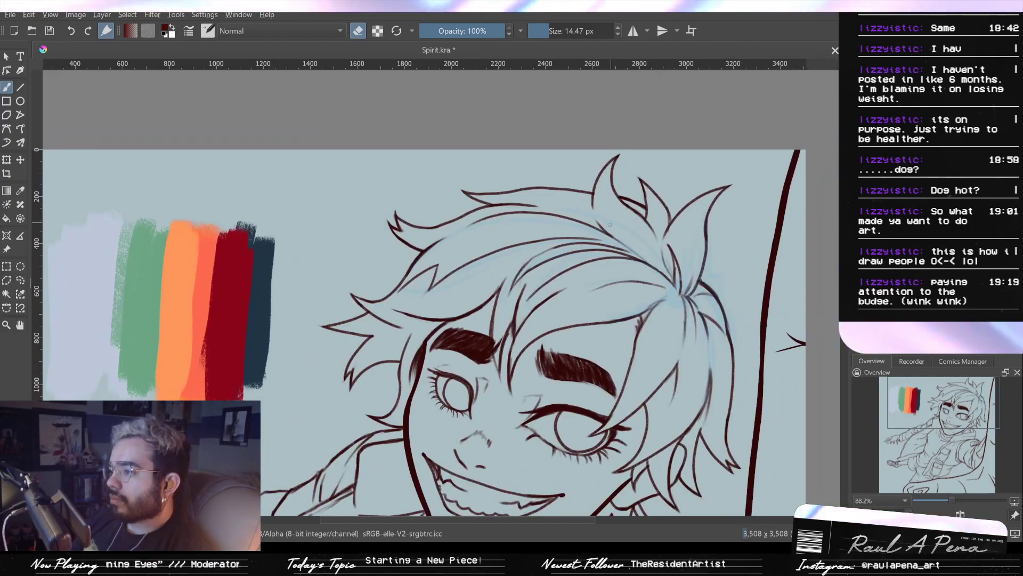
scroll(609, 224, up, 5)
mouse_move(411, 311)
mouse_down()
mouse_move(443, 274)
mouse_move(525, 243)
mouse_move(382, 326)
mouse_move(575, 221)
mouse_up()
key(ctrl+z)
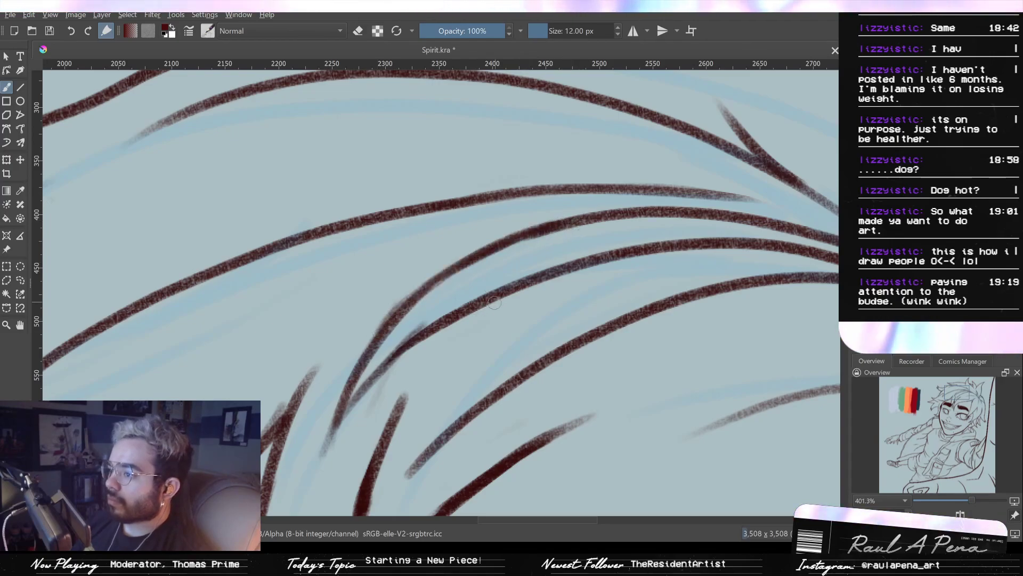
key(e)
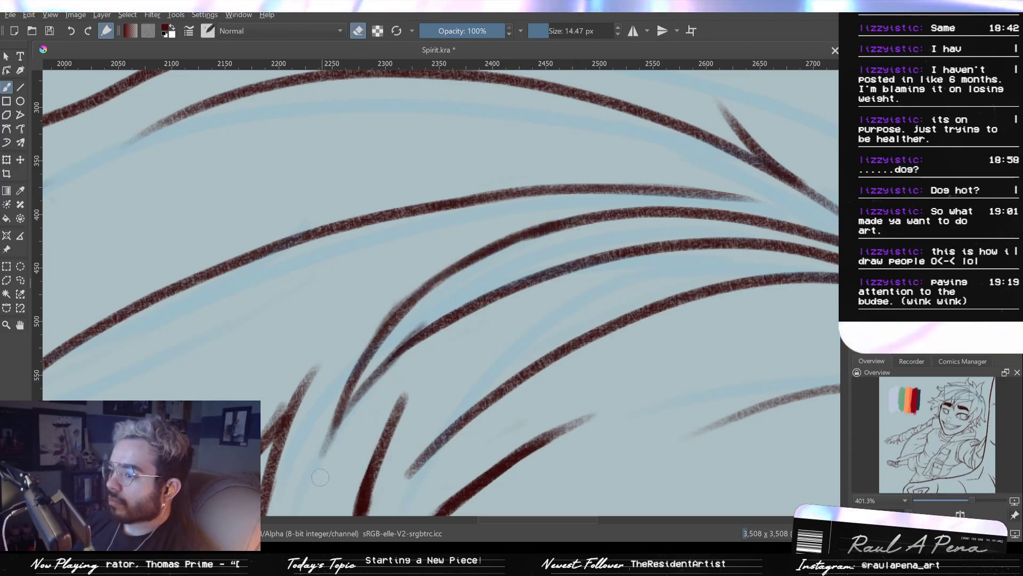
drag(331, 445, 346, 379)
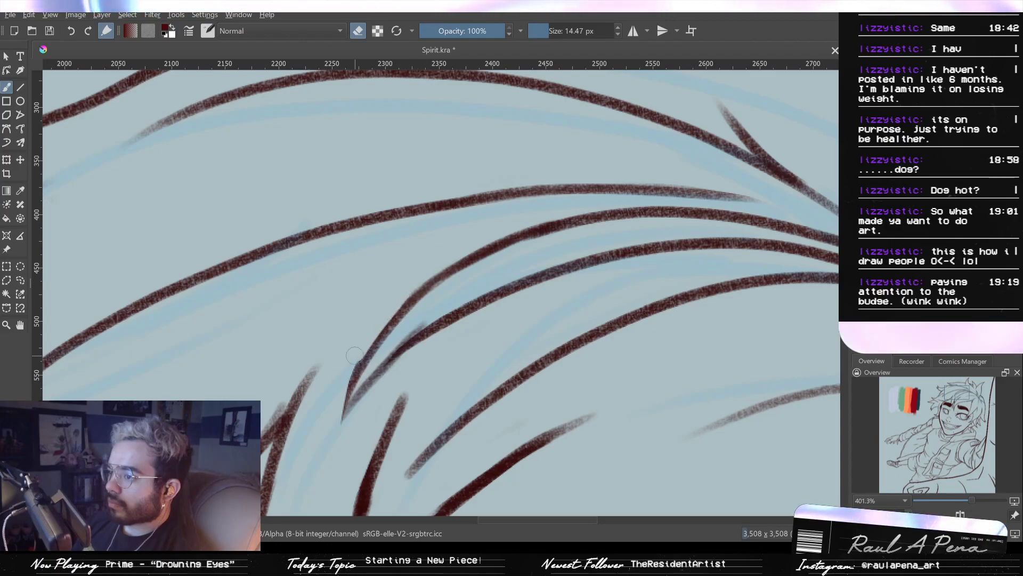
Retouch the lower curve of the arched front strand down to its tip, reducing the brush size to 6.77 px
key(e)
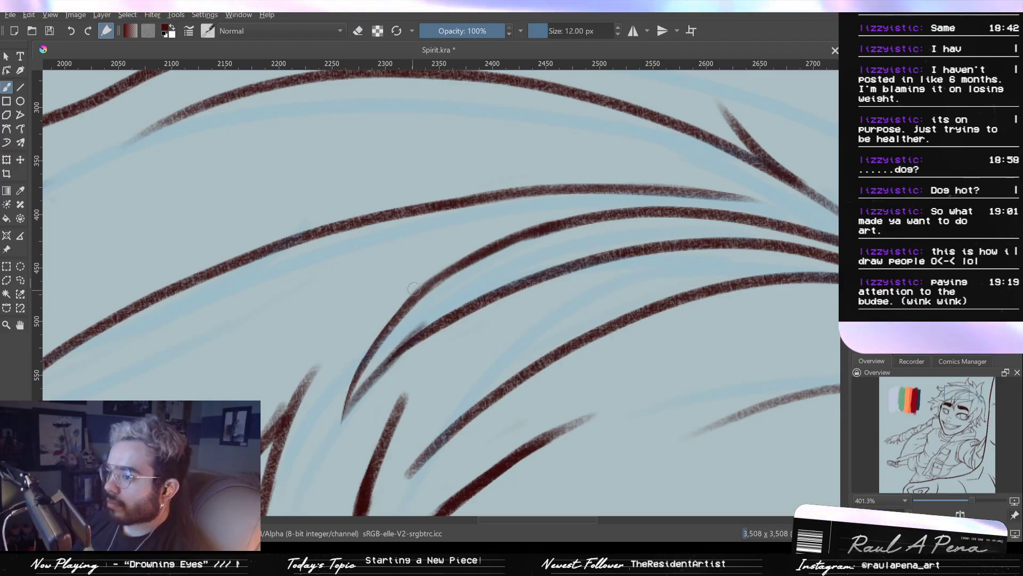
drag(422, 283, 344, 409)
drag(414, 303, 352, 397)
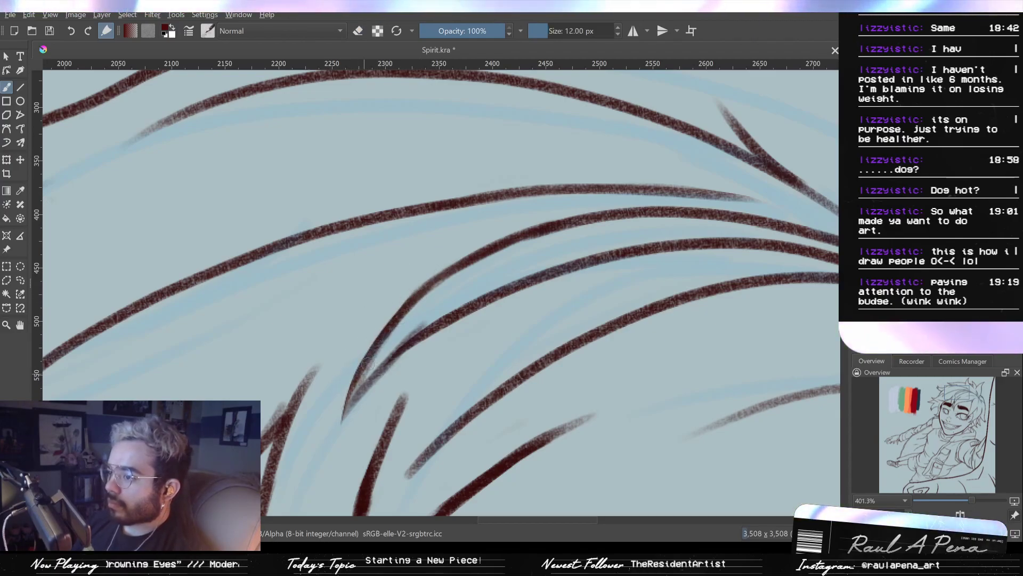
key(ctrl+z)
key(bracketleft)
key(bracketleft)
drag(390, 322, 342, 428)
key(ctrl+z)
drag(438, 317, 388, 406)
mouse_move(416, 354)
mouse_down()
mouse_move(417, 410)
mouse_move(469, 224)
mouse_move(505, 204)
mouse_move(505, 227)
mouse_up()
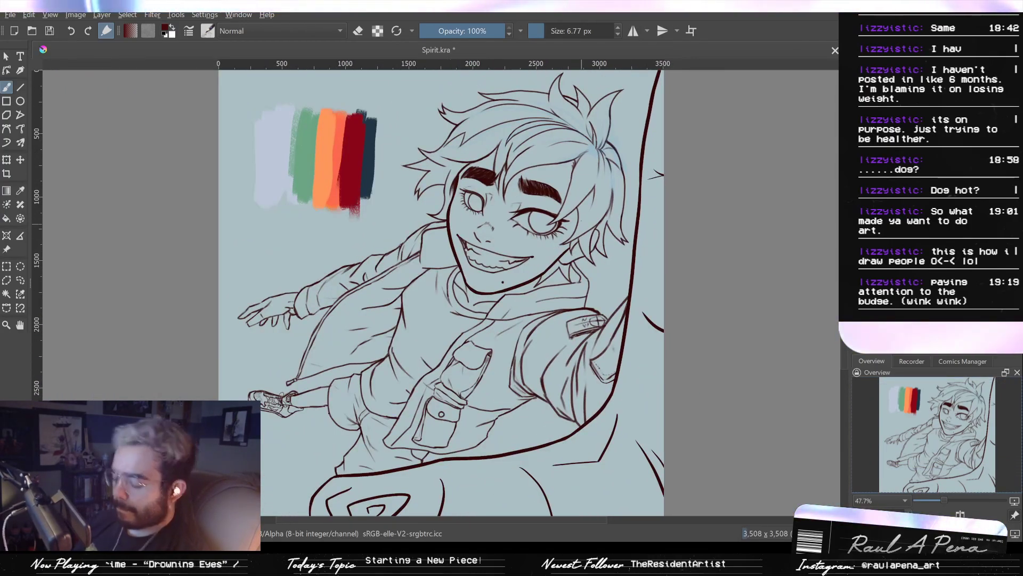
Ink a loose curved double strand at 6.77 px from the front fringe line down to the larger eyebrow
scroll(557, 231, up, 6)
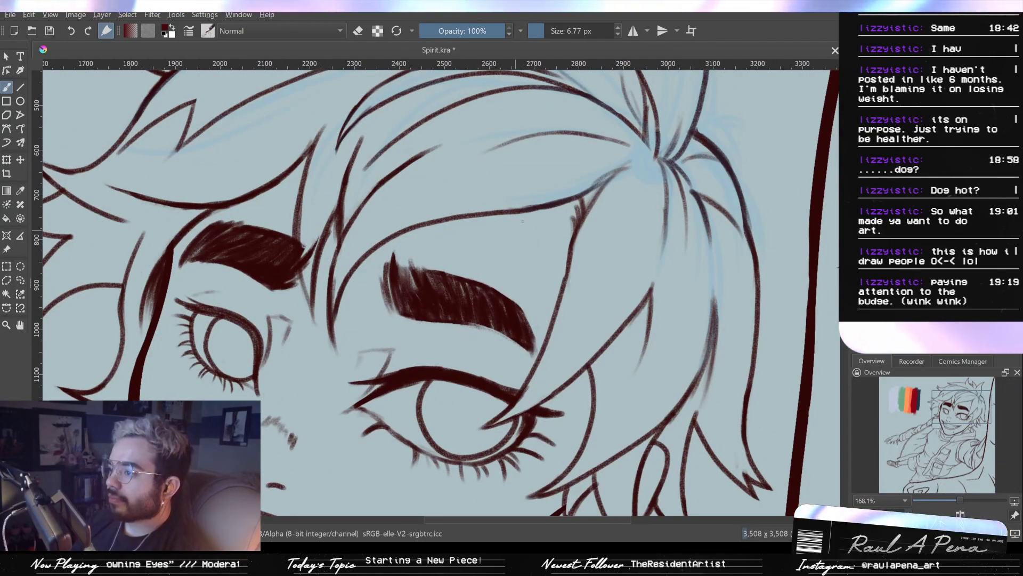
scroll(543, 191, up, 6)
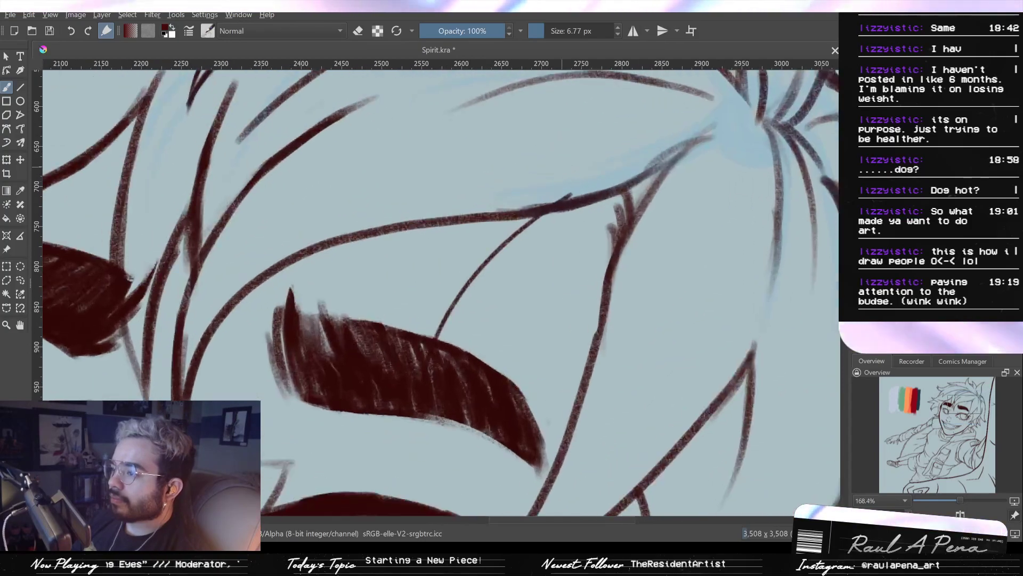
drag(521, 218, 459, 290)
key(ctrl+z)
drag(534, 216, 449, 300)
mouse_move(519, 216)
mouse_down()
mouse_move(449, 298)
mouse_move(433, 334)
mouse_up()
key(ctrl+z)
drag(447, 294, 422, 370)
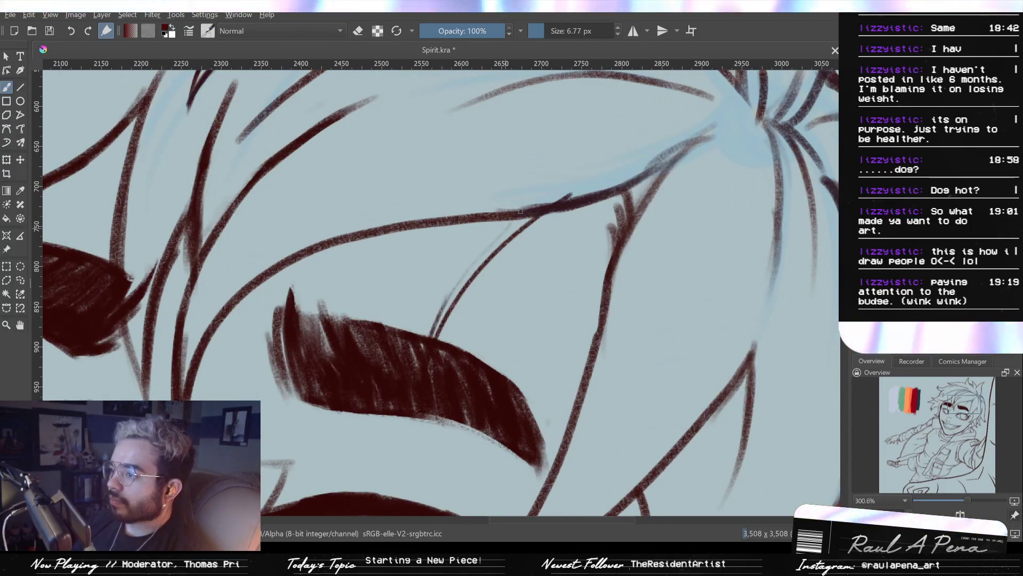
Erase a thin sliver through the larger eyebrow that continues the loose double strand downward to a point
key(e)
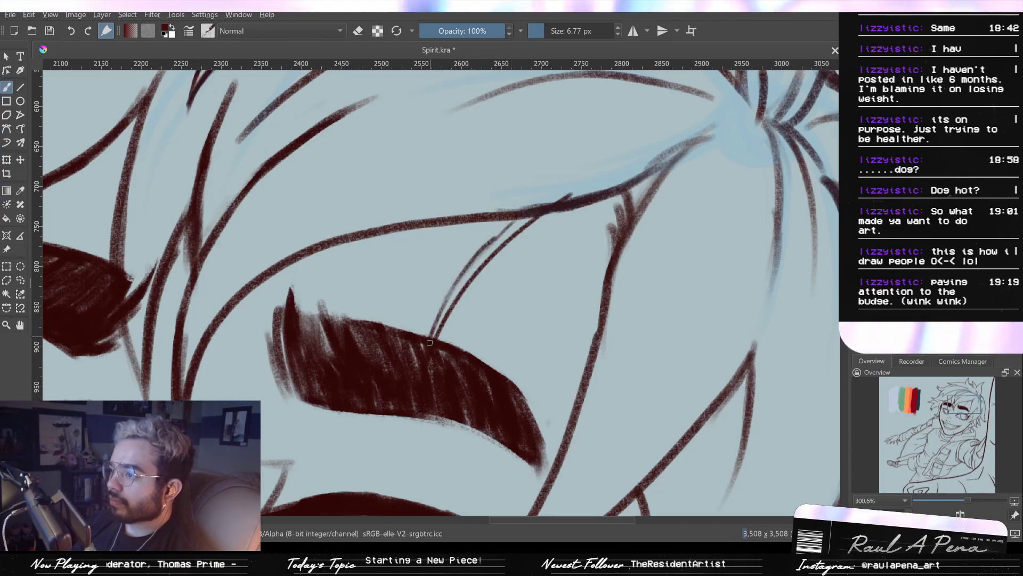
drag(490, 251, 422, 362)
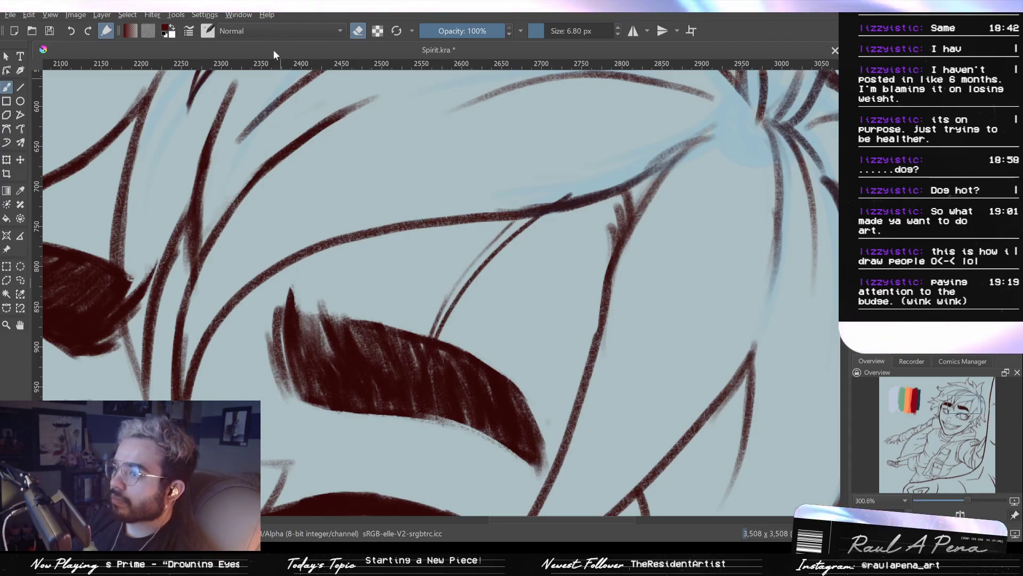
click(360, 34)
click(357, 30)
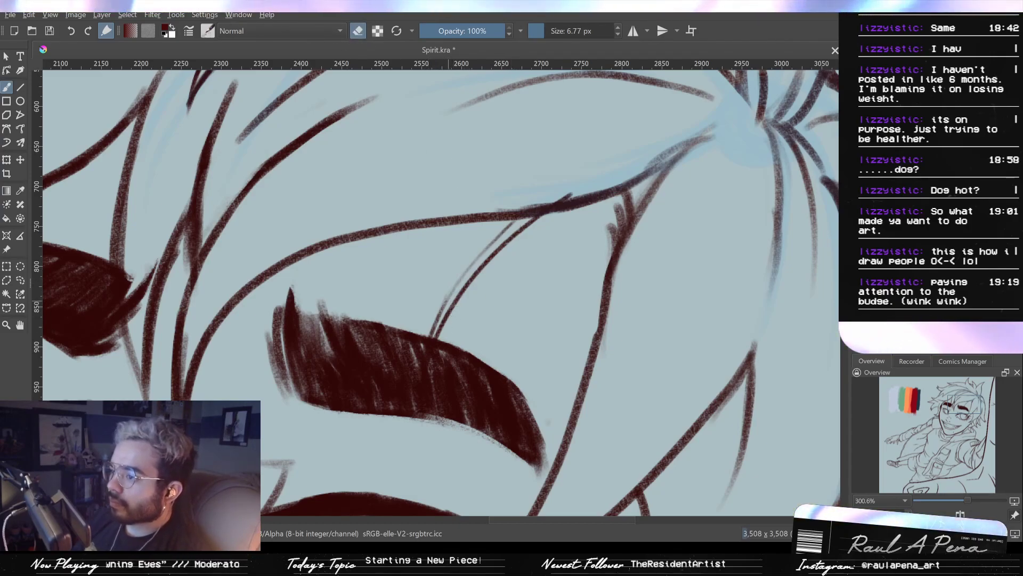
drag(447, 306, 423, 374)
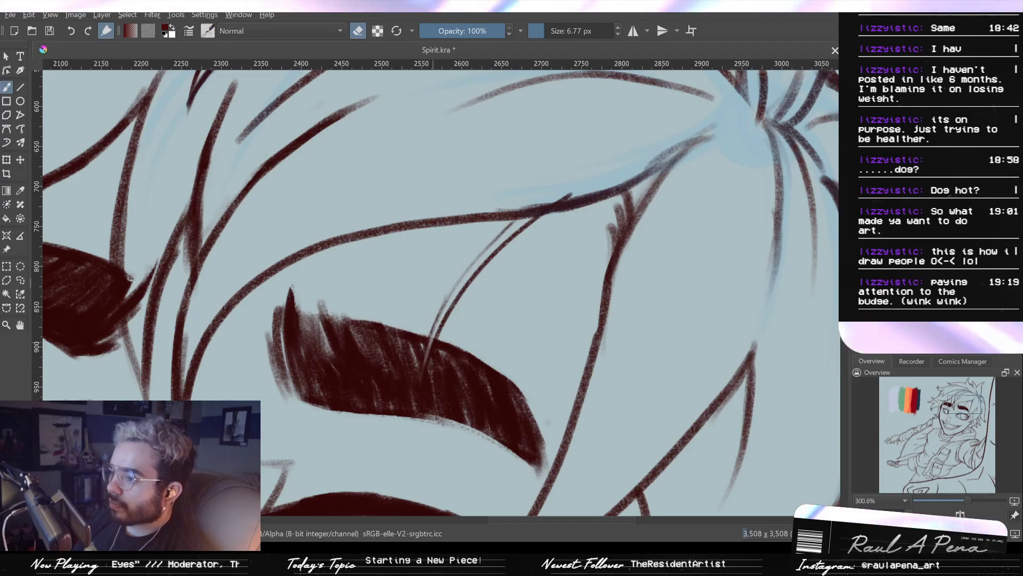
drag(434, 338, 422, 395)
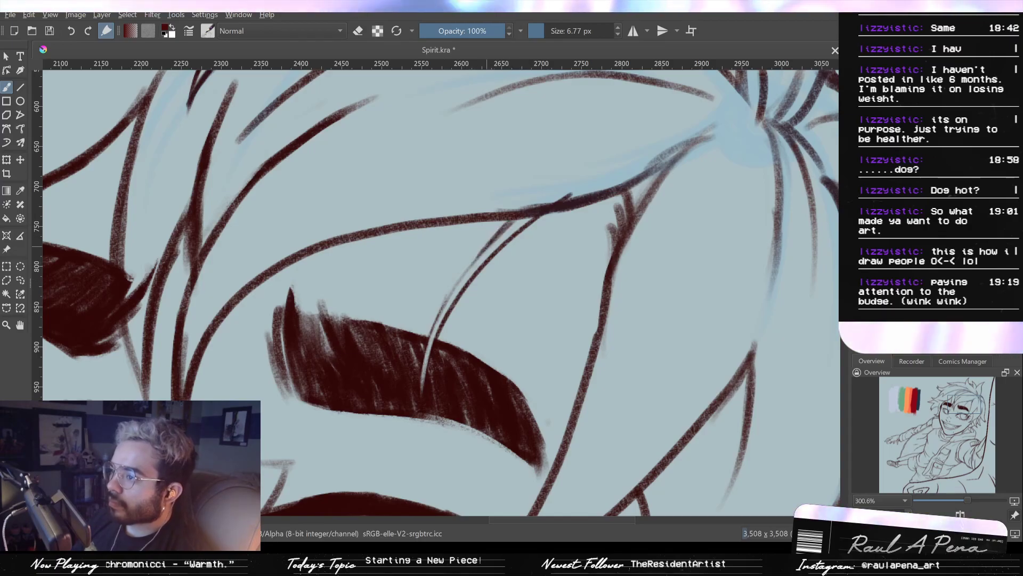
Separate the loose double strand from the fringe line at its upper end and ink a thin flow line above it
scroll(546, 200, down, 4)
scroll(543, 199, up, 4)
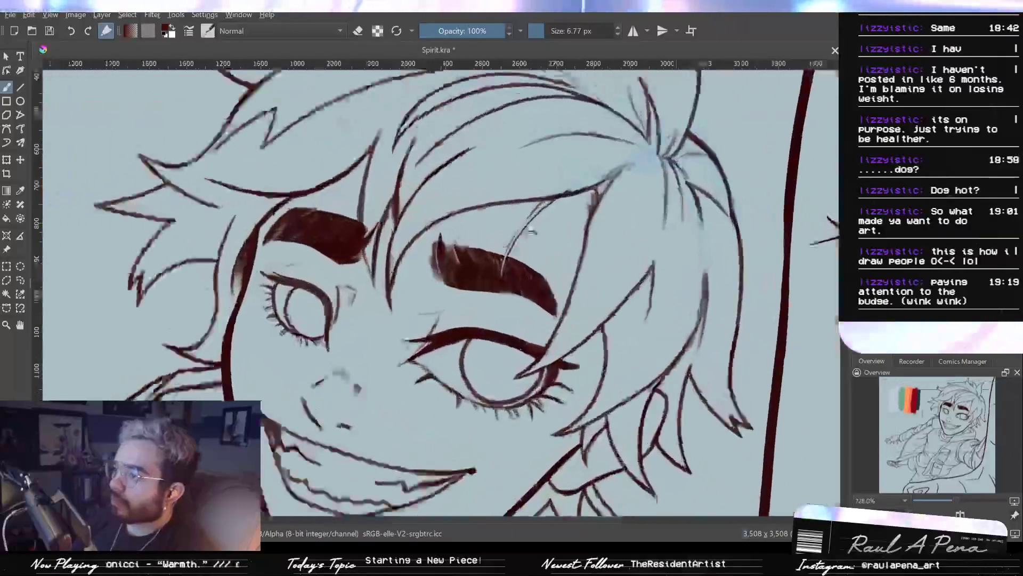
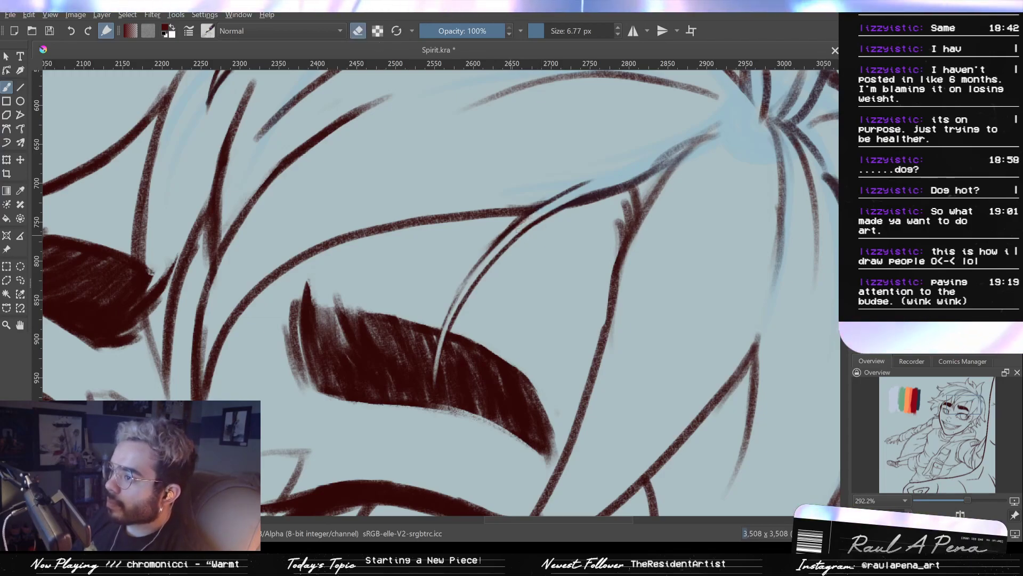
mouse_move(578, 193)
mouse_down()
mouse_move(502, 258)
mouse_move(546, 213)
mouse_move(541, 193)
mouse_up()
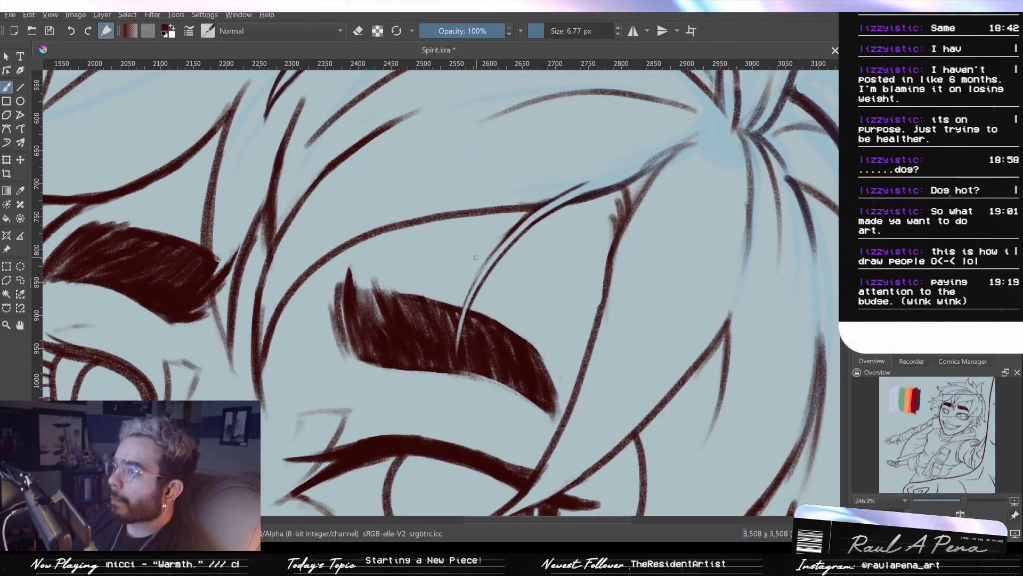
mouse_move(496, 250)
mouse_down()
mouse_move(469, 345)
mouse_move(487, 217)
mouse_move(450, 210)
mouse_up()
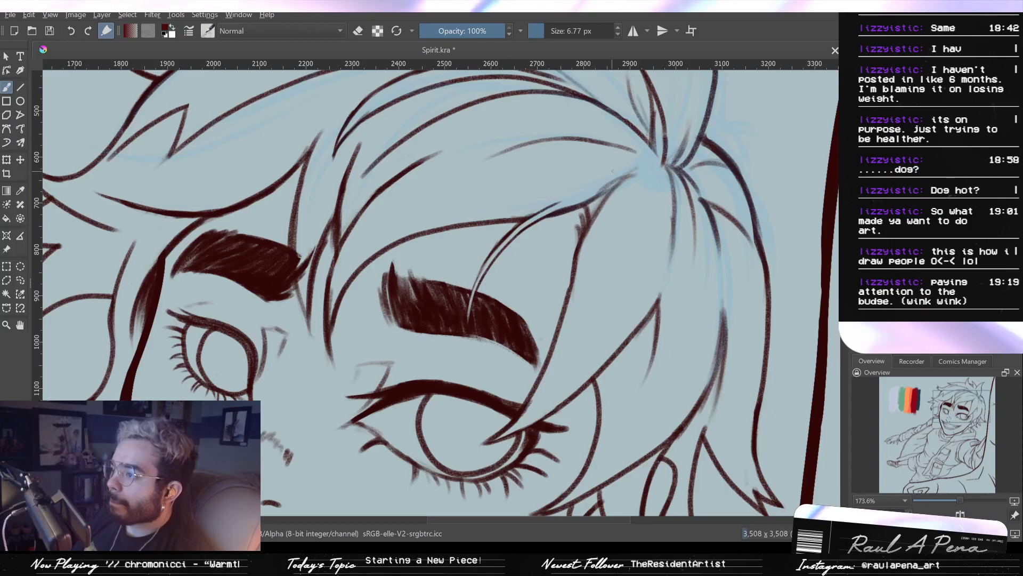
drag(597, 174, 458, 210)
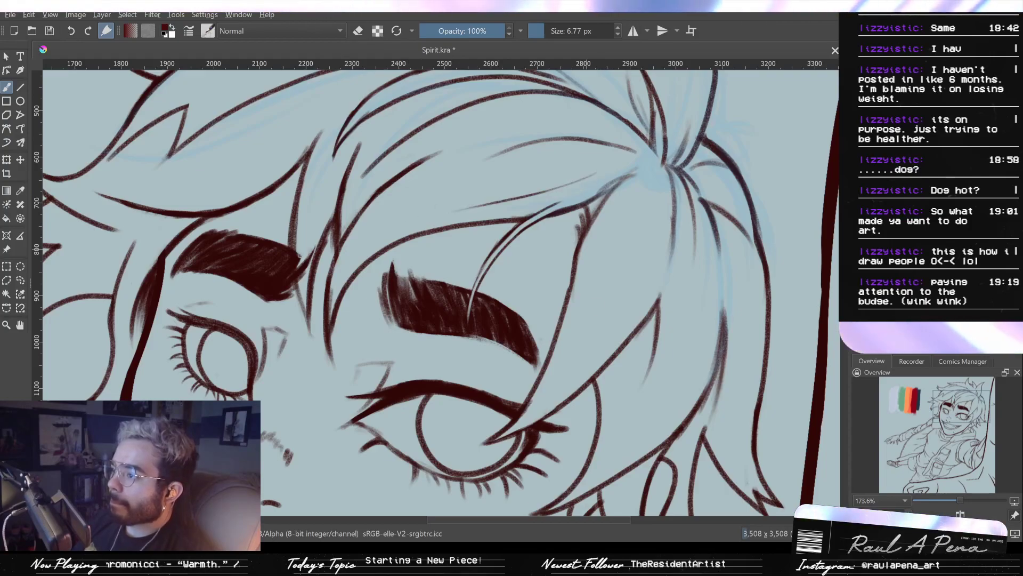
Add a small pointed split to the lower edge of the hair lock beside the large eye's outer lashes
drag(574, 392, 613, 335)
mouse_move(600, 372)
mouse_down()
mouse_move(640, 299)
mouse_move(601, 381)
mouse_up()
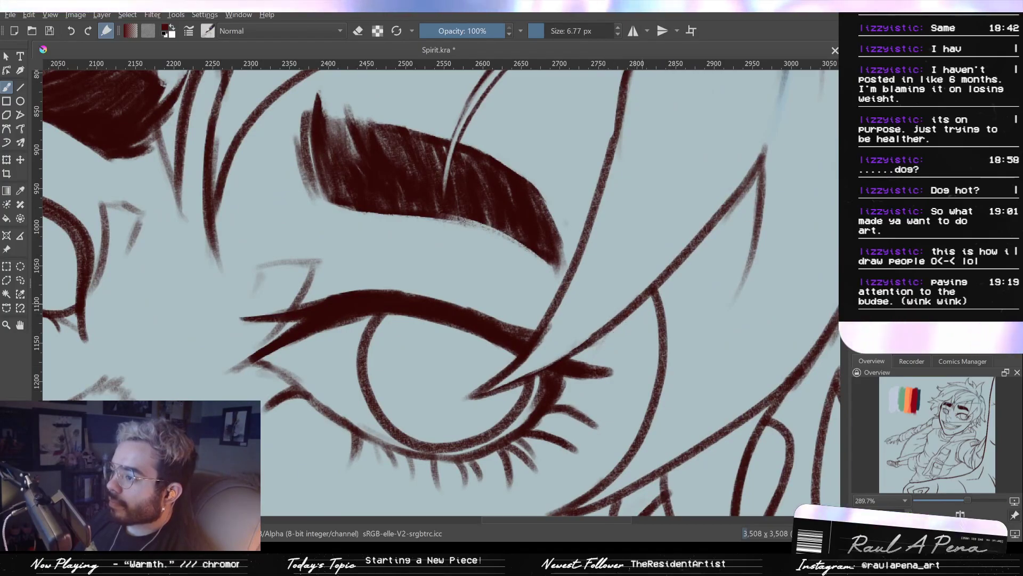
key(ctrl+z)
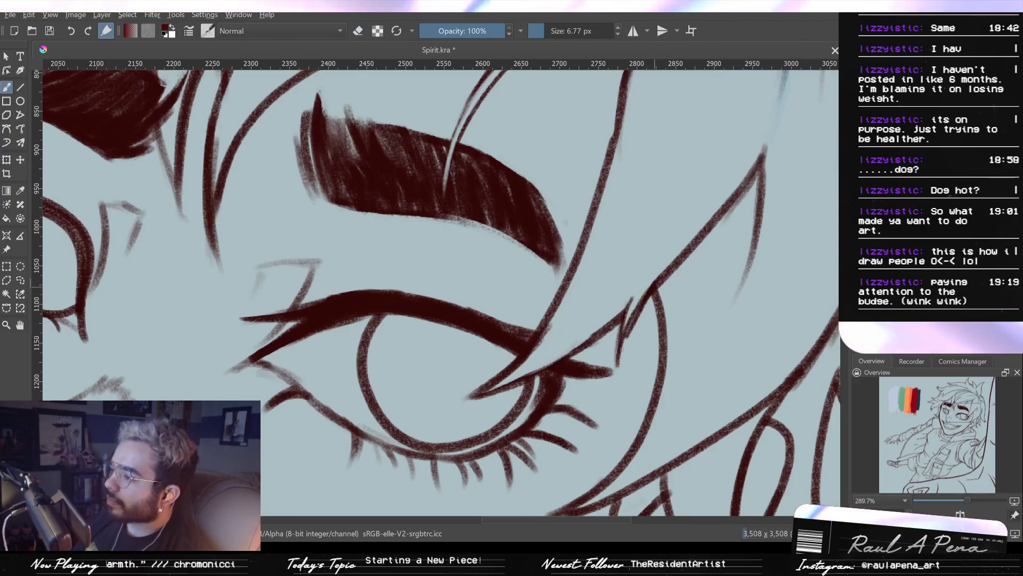
scroll(612, 373, down, 6)
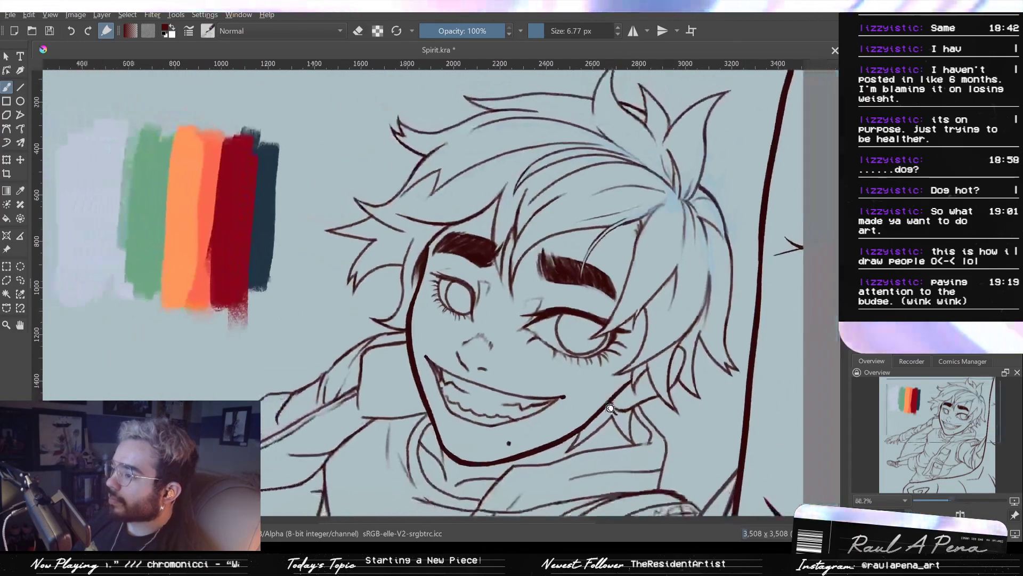
scroll(610, 408, down, 1)
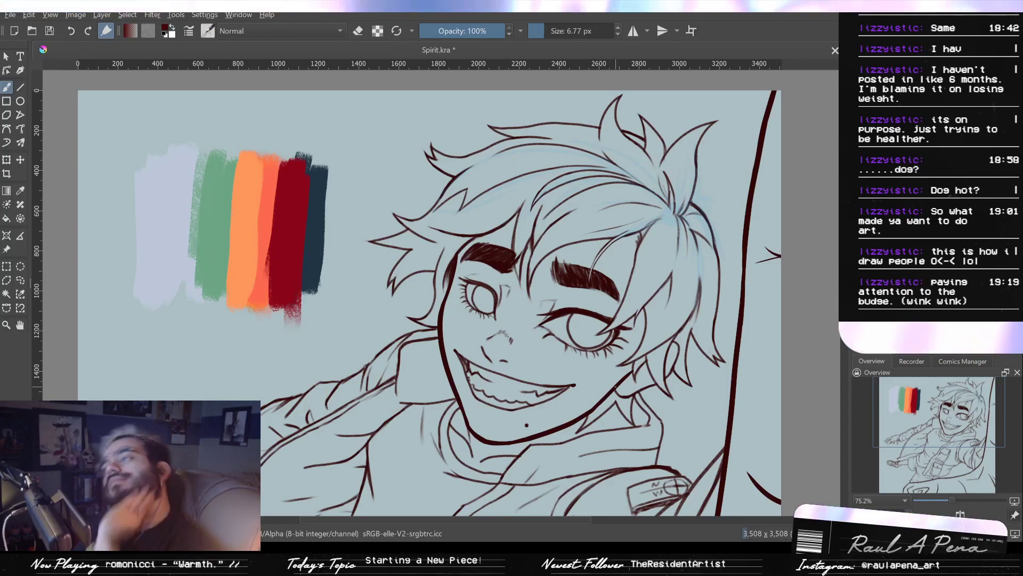
Ink a thin stray strand beneath the front fringe curve, sweeping over the smaller eyebrow and across the face outline
scroll(497, 245, up, 6)
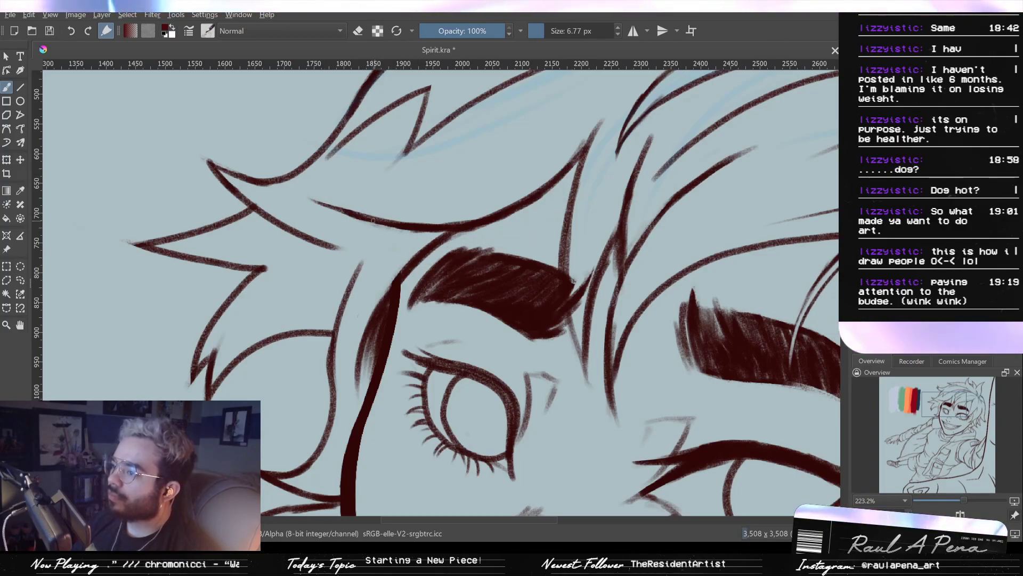
key(ctrl+z)
mouse_move(555, 209)
mouse_down()
mouse_move(567, 191)
mouse_move(530, 225)
mouse_move(292, 299)
mouse_up()
key(ctrl+z)
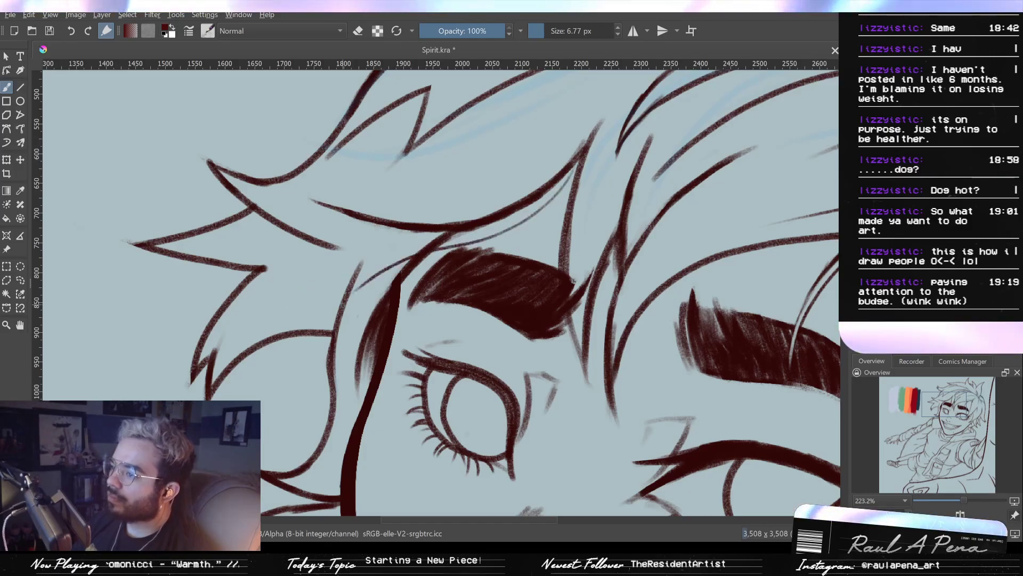
mouse_move(469, 243)
mouse_down()
mouse_move(463, 318)
mouse_move(453, 303)
mouse_move(470, 238)
mouse_up()
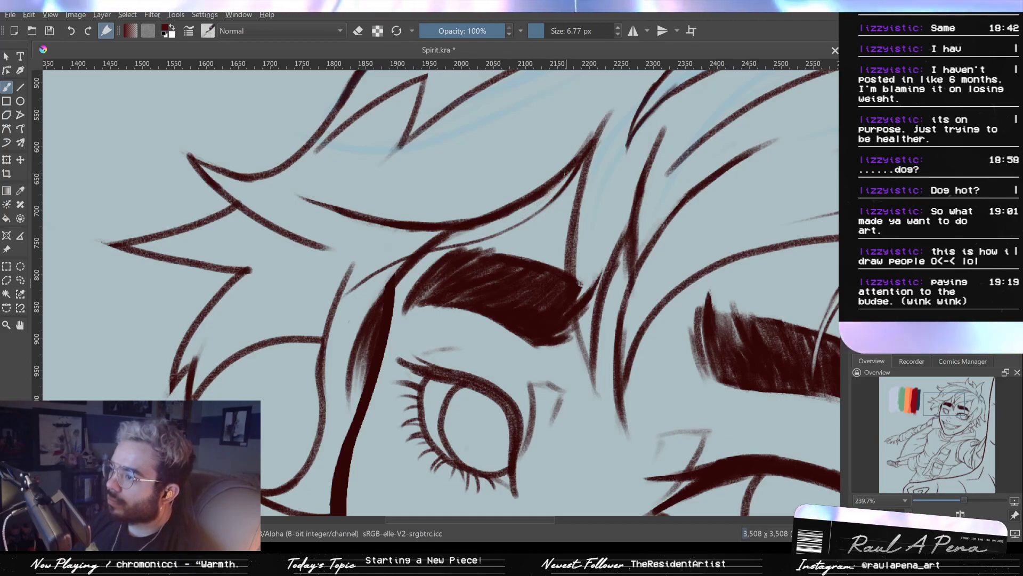
drag(568, 167, 530, 212)
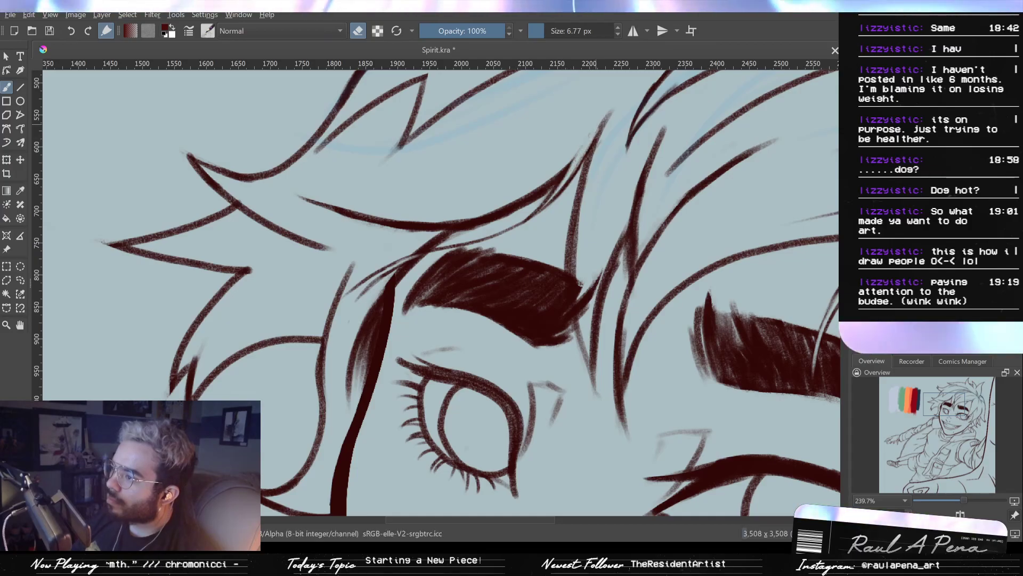
Erase the inner end of the smaller eyebrow where it overlaps the hanging hair strands
mouse_move(587, 150)
mouse_down()
mouse_move(579, 240)
mouse_move(572, 187)
mouse_move(585, 189)
mouse_up()
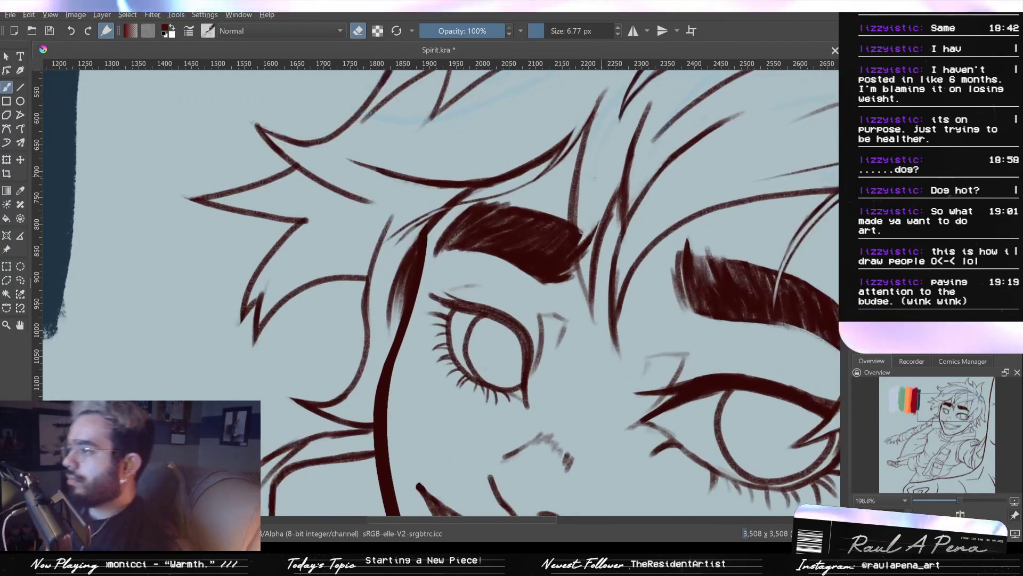
drag(586, 239, 582, 257)
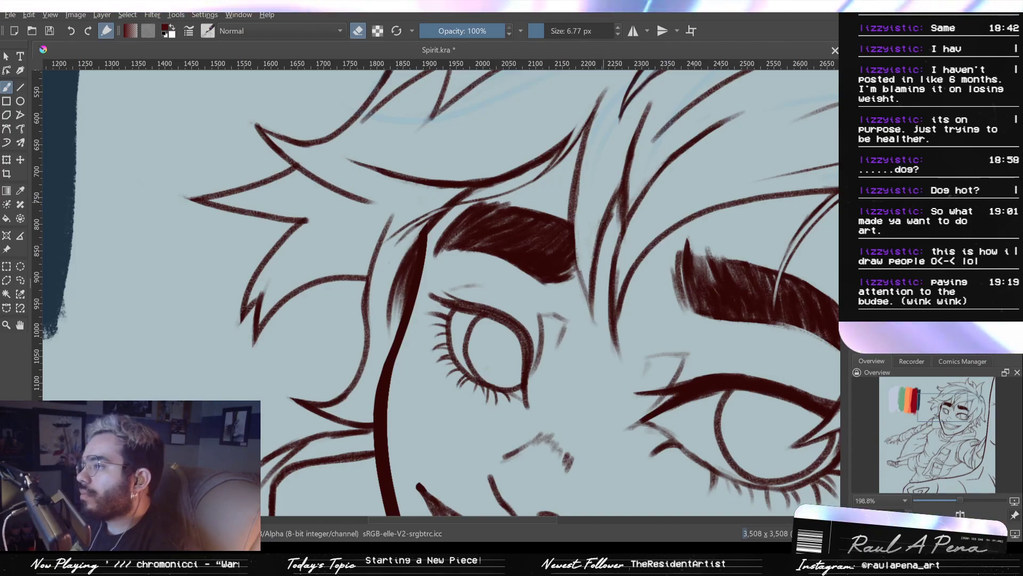
drag(595, 216, 603, 253)
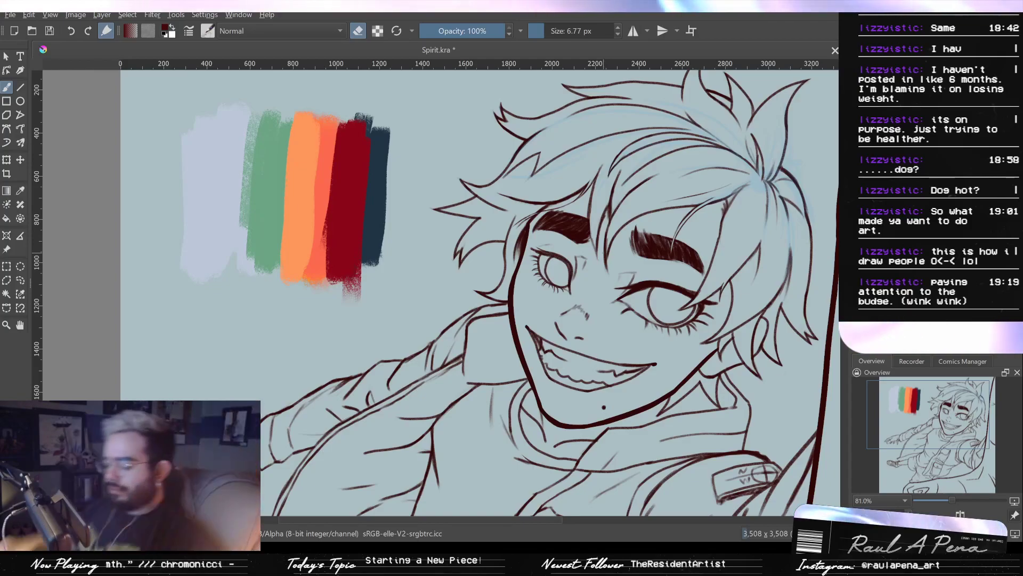
Erase the overlapping line ends between the front lock and the crown ring with a 14.45 px eraser
scroll(723, 266, up, 5)
scroll(715, 218, up, 3)
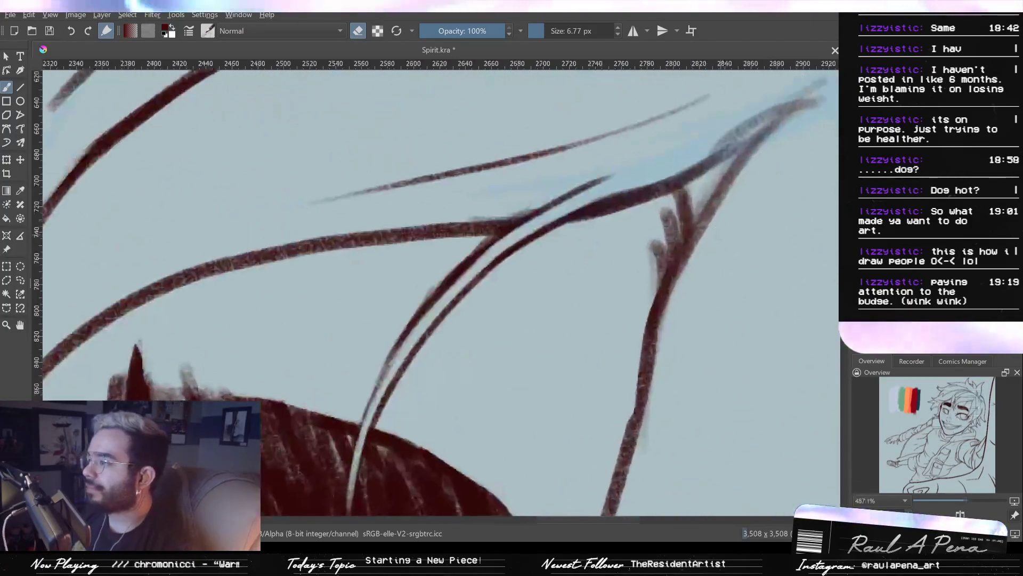
scroll(729, 208, down, 3)
scroll(725, 223, up, 2)
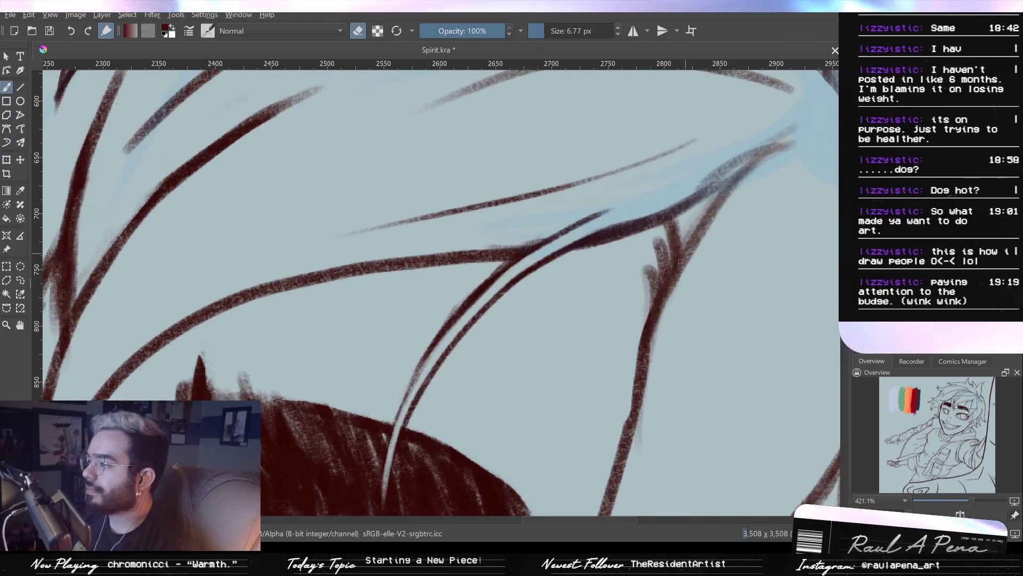
scroll(716, 222, down, 3)
scroll(716, 223, up, 1)
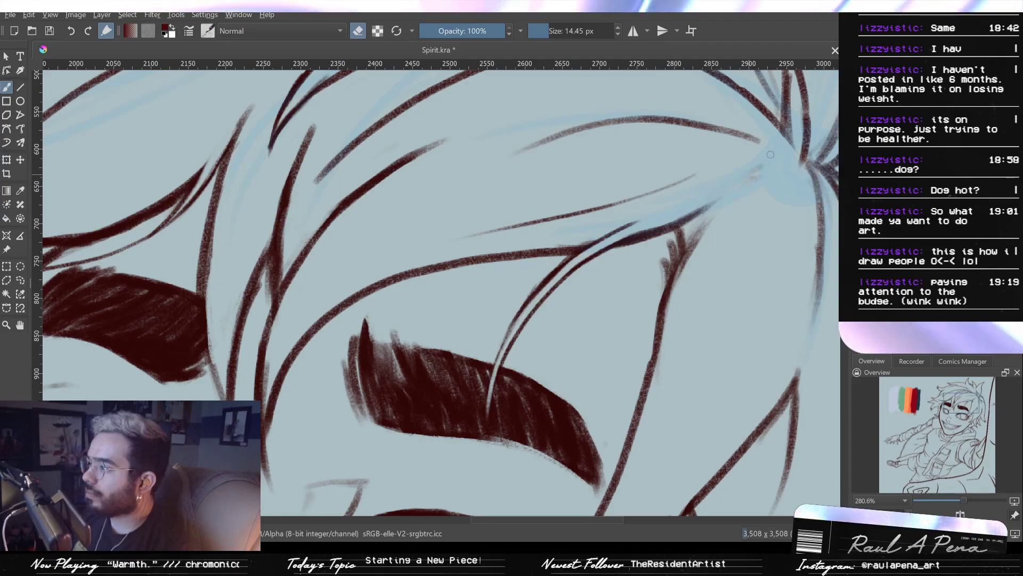
drag(712, 225, 687, 270)
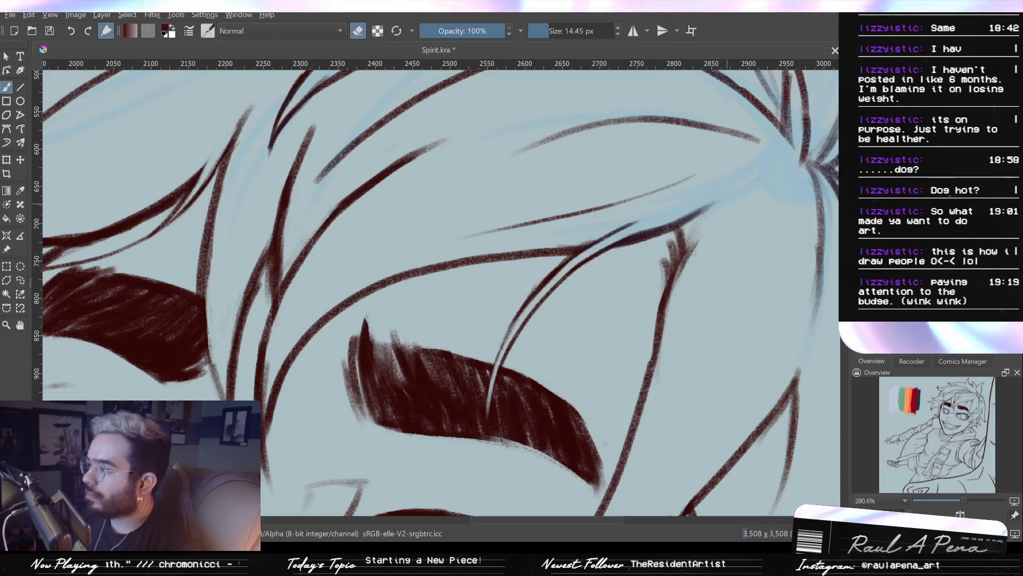
drag(682, 216, 674, 215)
Set the brush size to 12 px and re-ink the upper end of the long lock line below the fringe line
key(e)
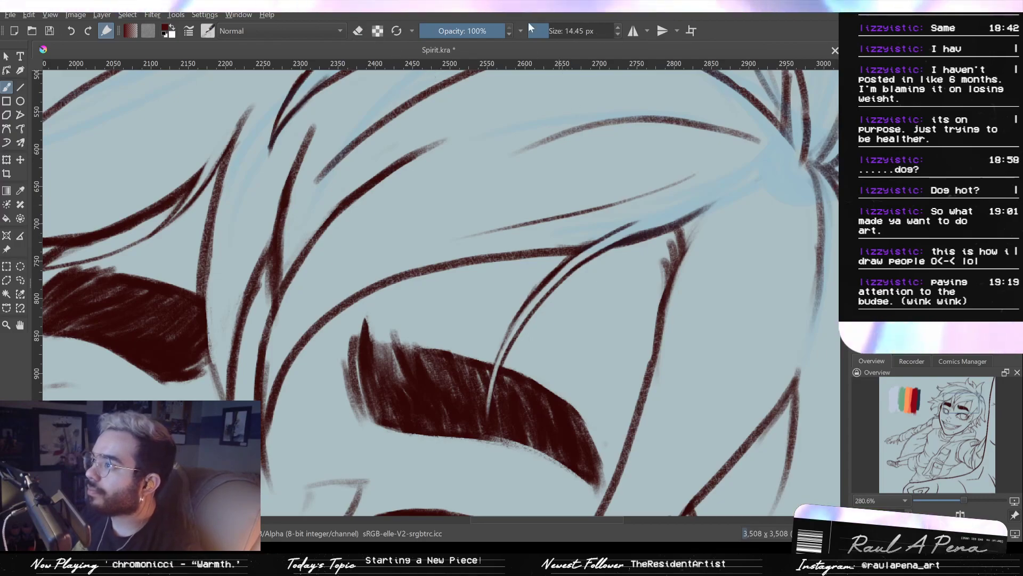
click(397, 31)
click(628, 30)
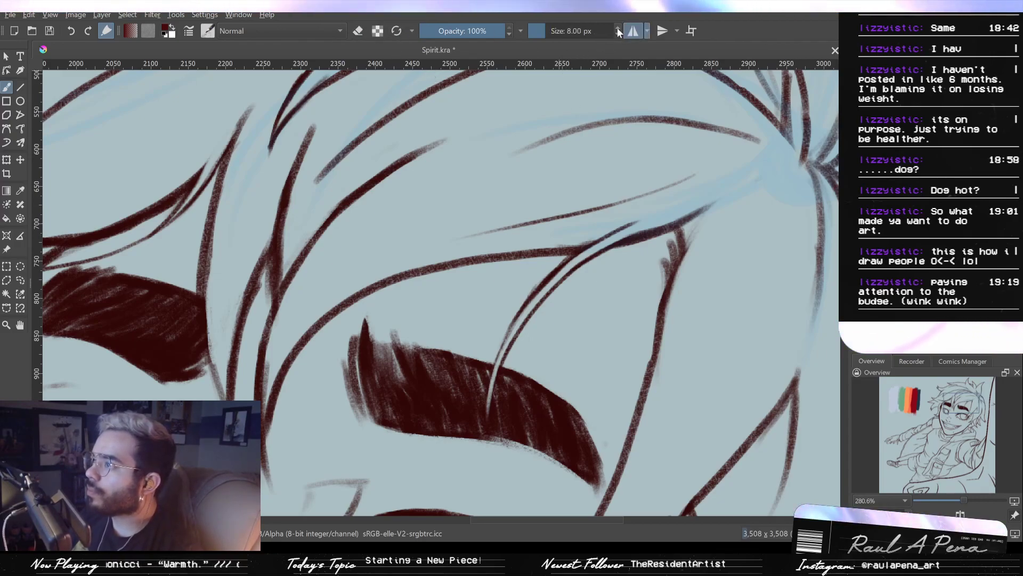
click(618, 27)
click(618, 28)
click(618, 28)
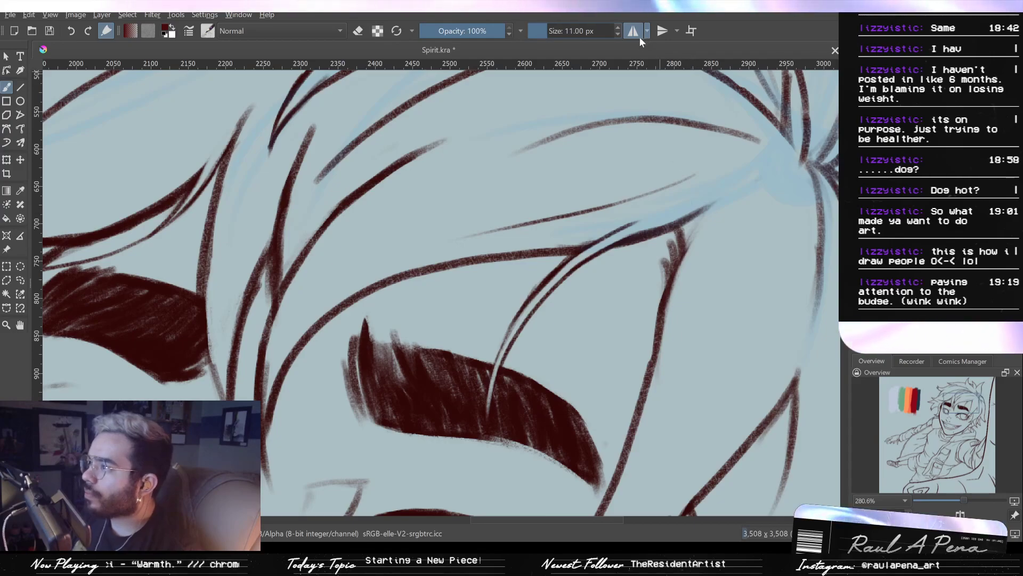
click(618, 27)
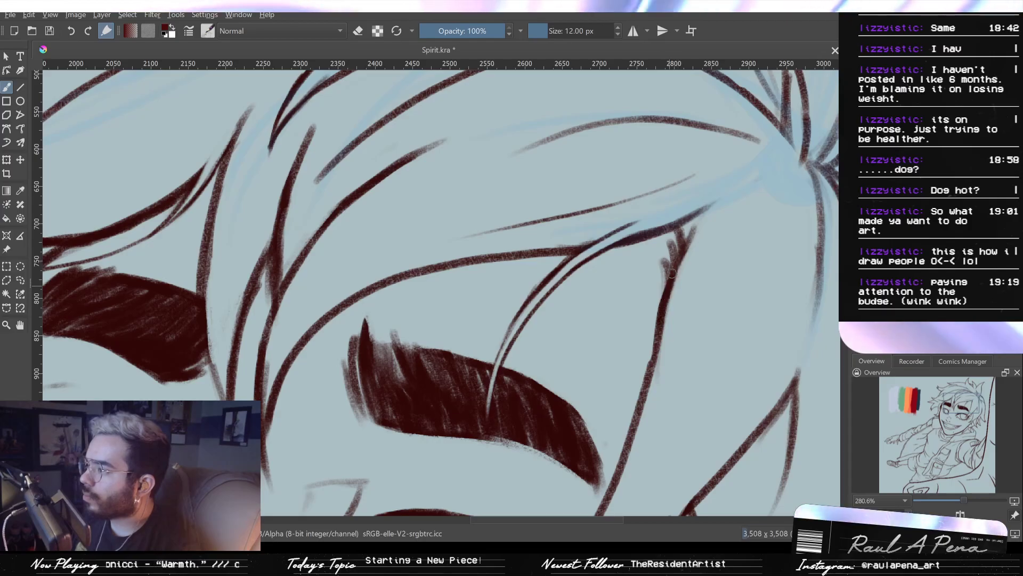
mouse_move(674, 321)
mouse_down()
mouse_move(642, 429)
mouse_move(719, 202)
mouse_up()
Erase the outer prong of the forked upper end of the long lock line with a 10.90 px eraser
key(e)
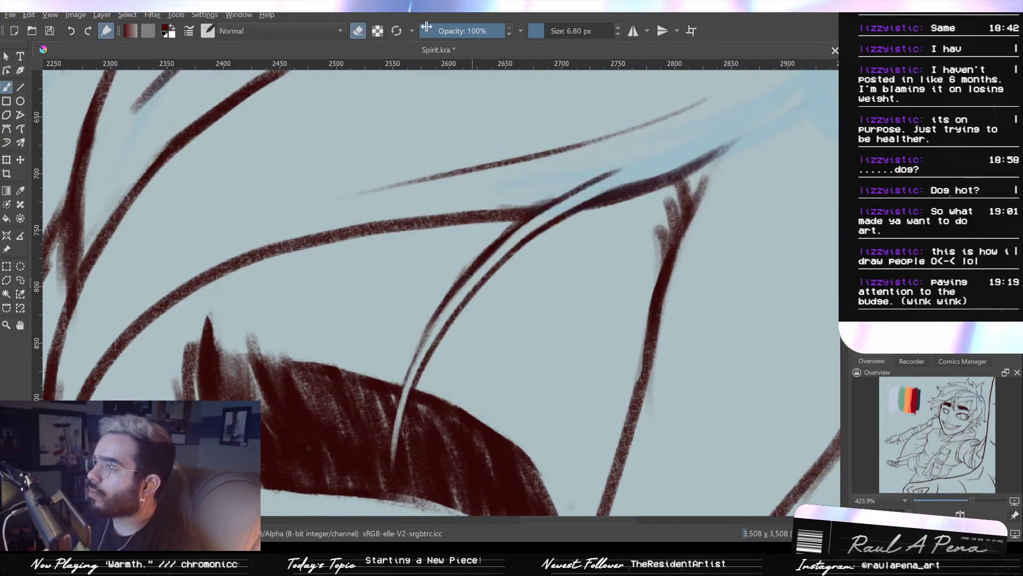
mouse_move(720, 194)
mouse_down()
mouse_move(730, 194)
mouse_move(701, 191)
mouse_up()
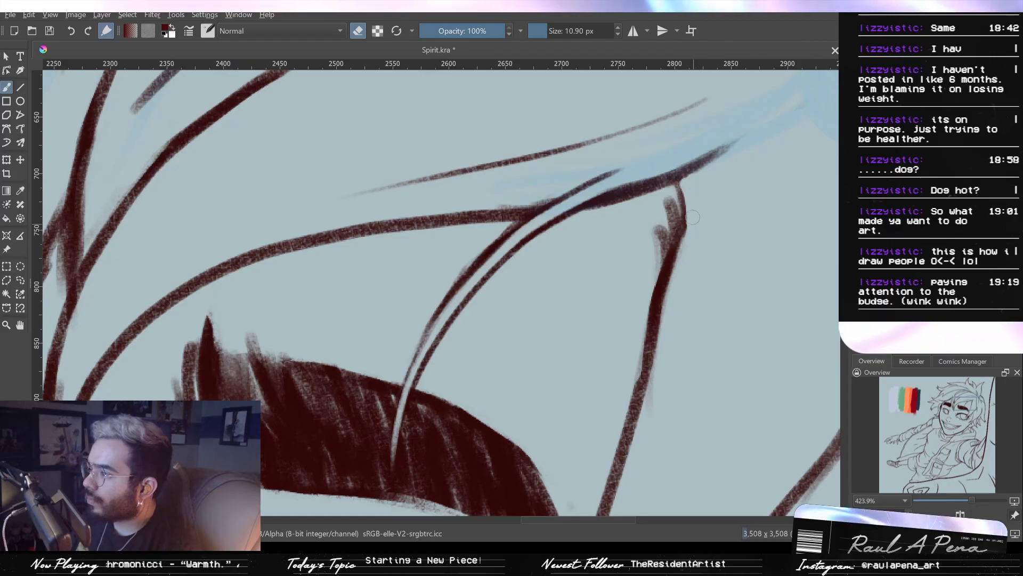
drag(709, 192, 700, 212)
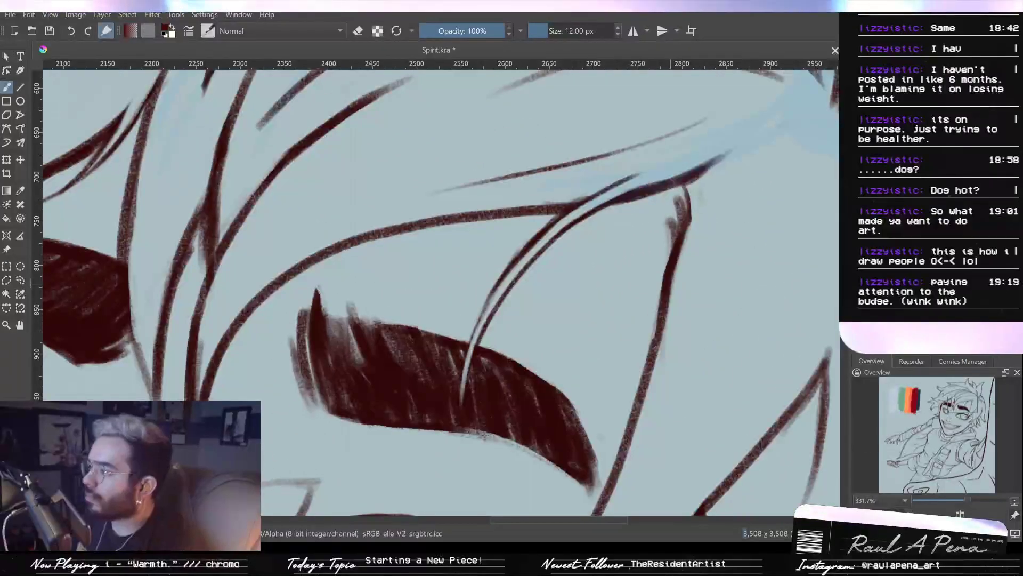
Ink thin loose hair strands running down from the crown ring beside the long lock line, using the 12 px brush
drag(669, 347, 587, 436)
drag(693, 387, 692, 273)
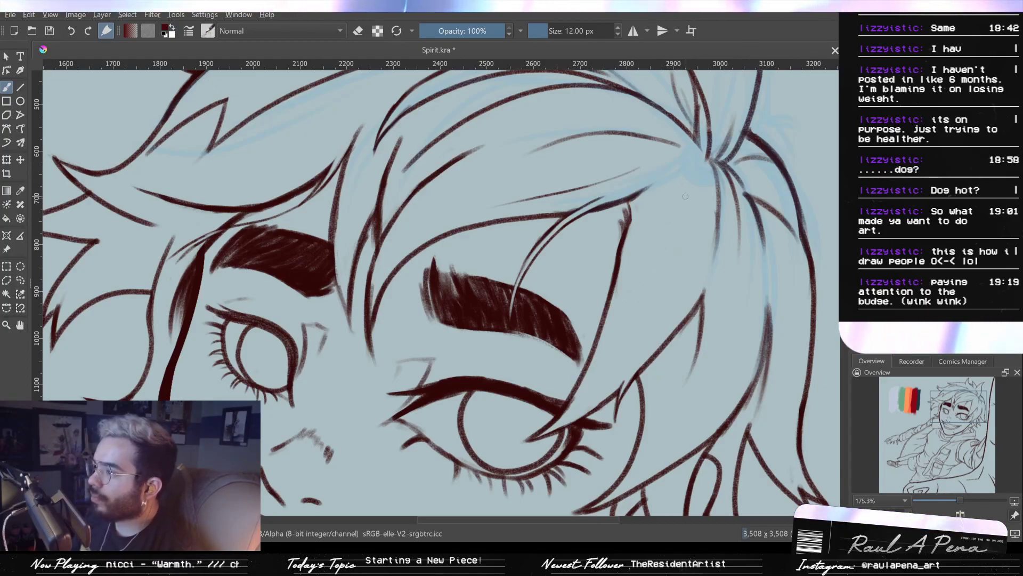
key(ctrl+z)
drag(655, 235, 633, 309)
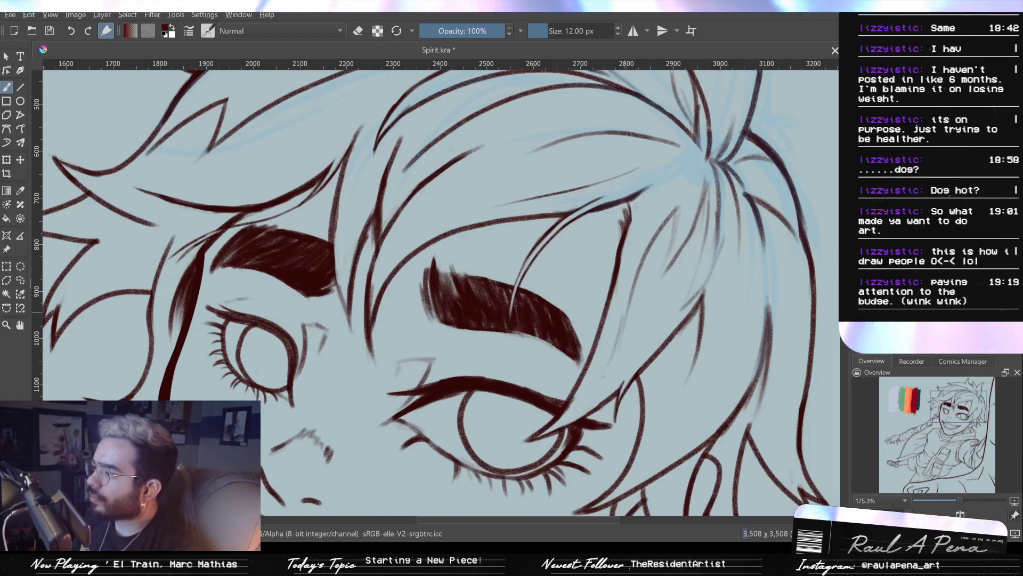
Try to ink a strand inside the upper hair outline, between the swept-back lock and the curved top tuft
scroll(613, 344, down, 5)
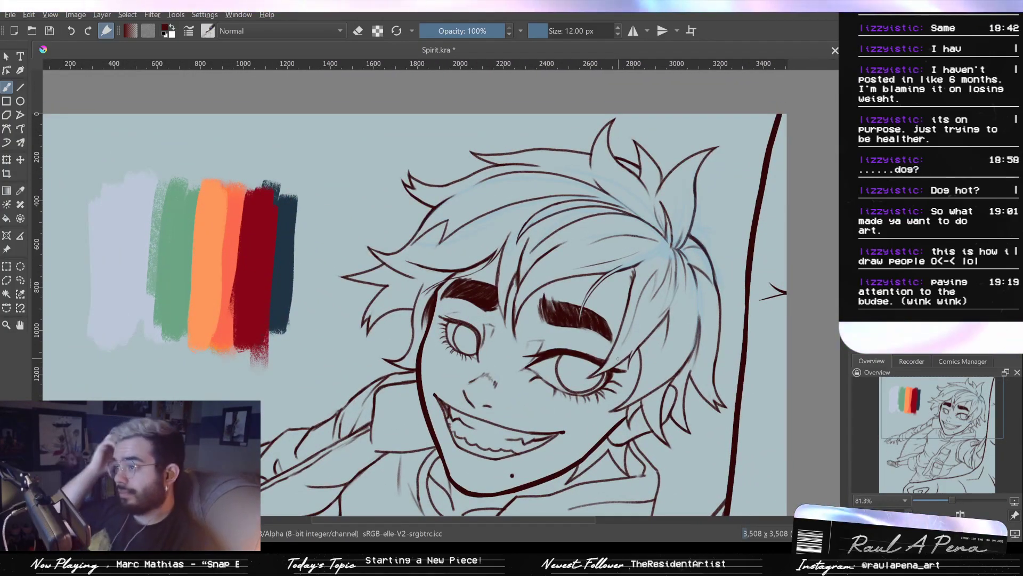
scroll(564, 297, up, 5)
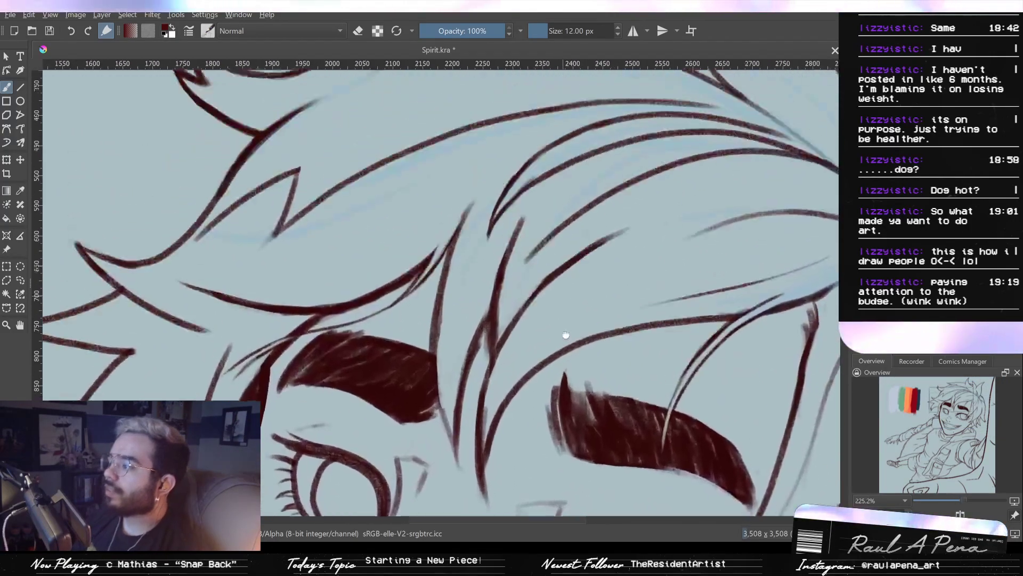
drag(543, 210, 537, 303)
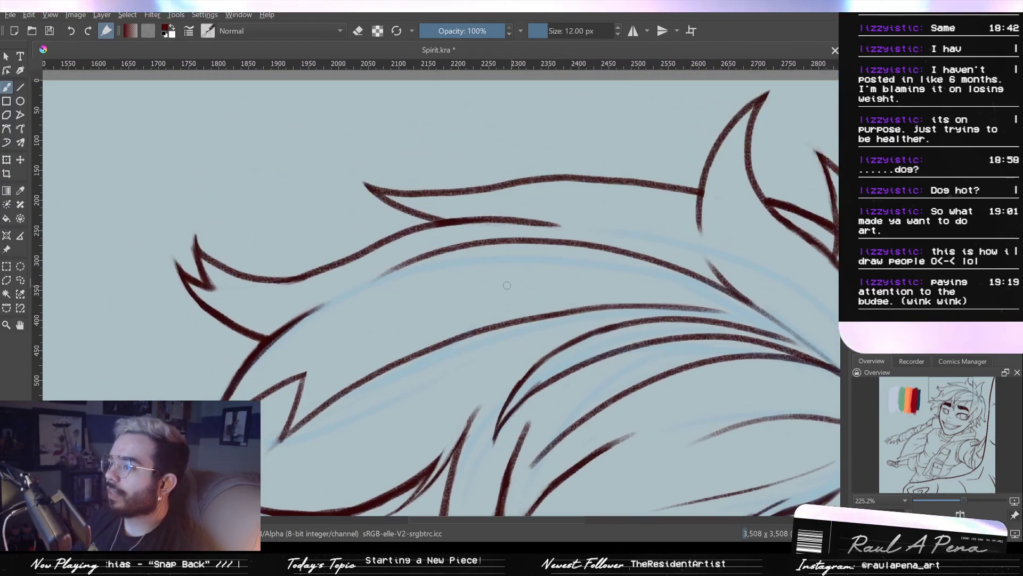
drag(688, 223, 592, 212)
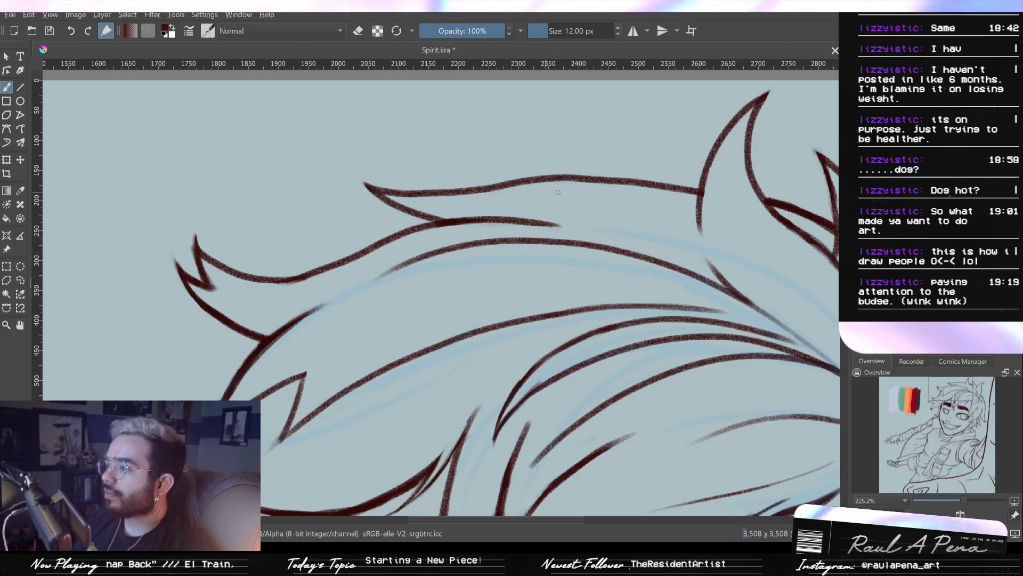
drag(532, 202, 586, 238)
key(ctrl+z)
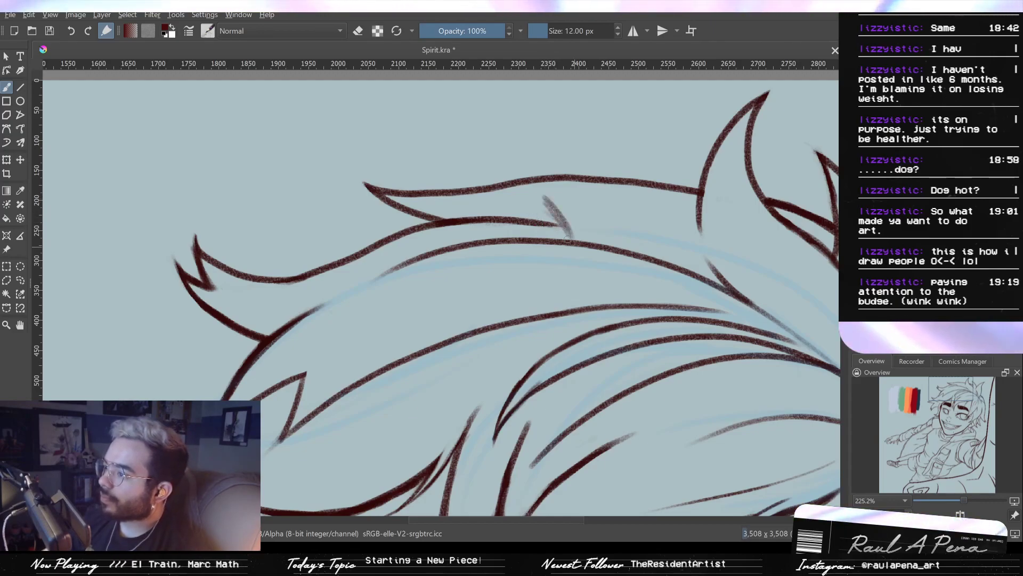
key(ctrl+z)
drag(540, 196, 641, 239)
key(ctrl+z)
drag(539, 199, 687, 263)
key(ctrl+z)
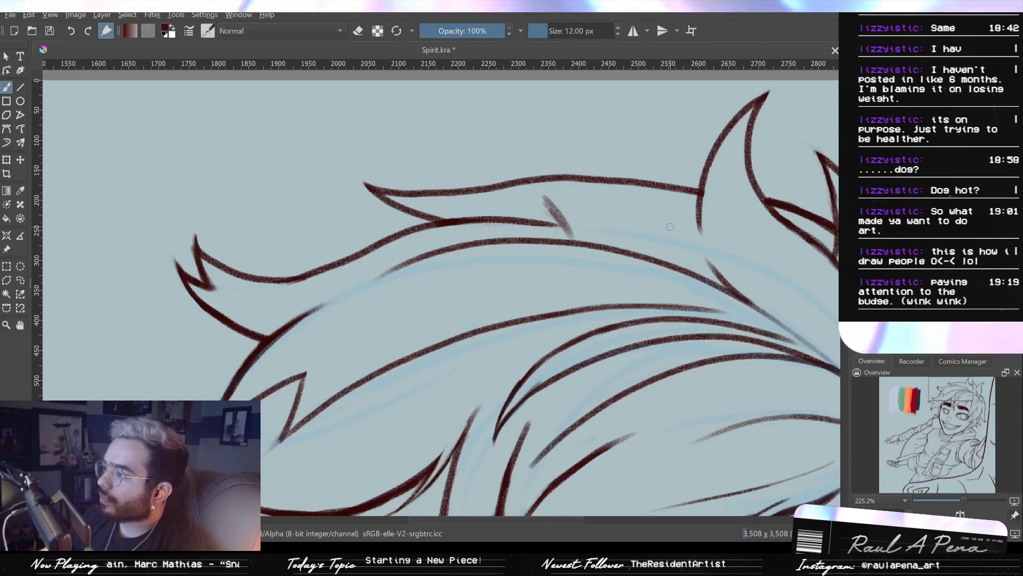
mouse_move(594, 208)
mouse_down()
mouse_move(681, 245)
mouse_move(673, 214)
mouse_move(496, 200)
mouse_up()
key(ctrl+z)
key(ctrl+z)
drag(697, 208, 535, 189)
key(ctrl+z)
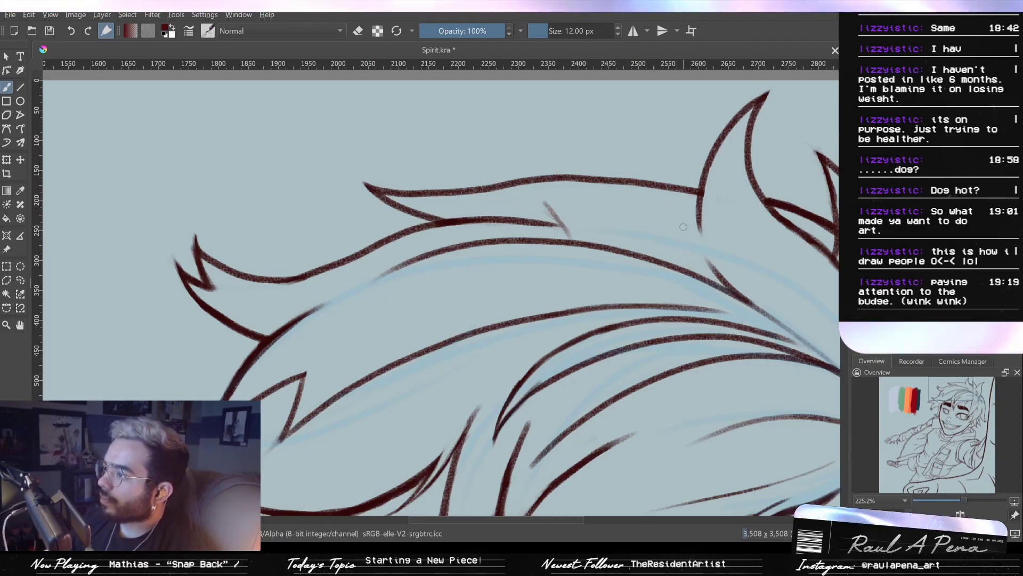
Rotate the canvas to about 30 degrees counter-clockwise for inking the upper hair outline
drag(692, 296, 714, 469)
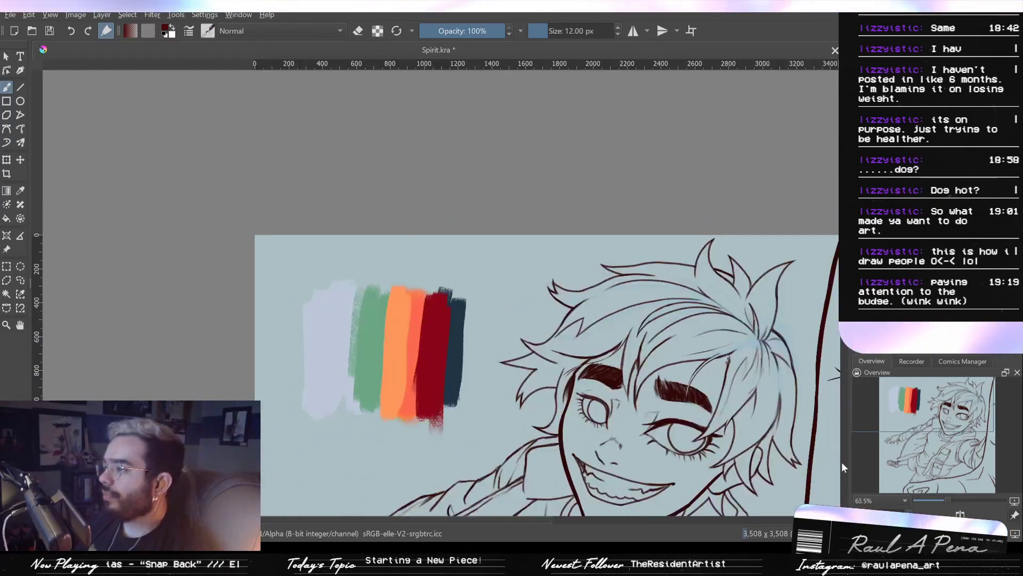
key(4)
key(4)
key(4)
key(6)
key(6)
key(6)
key(6)
key(6)
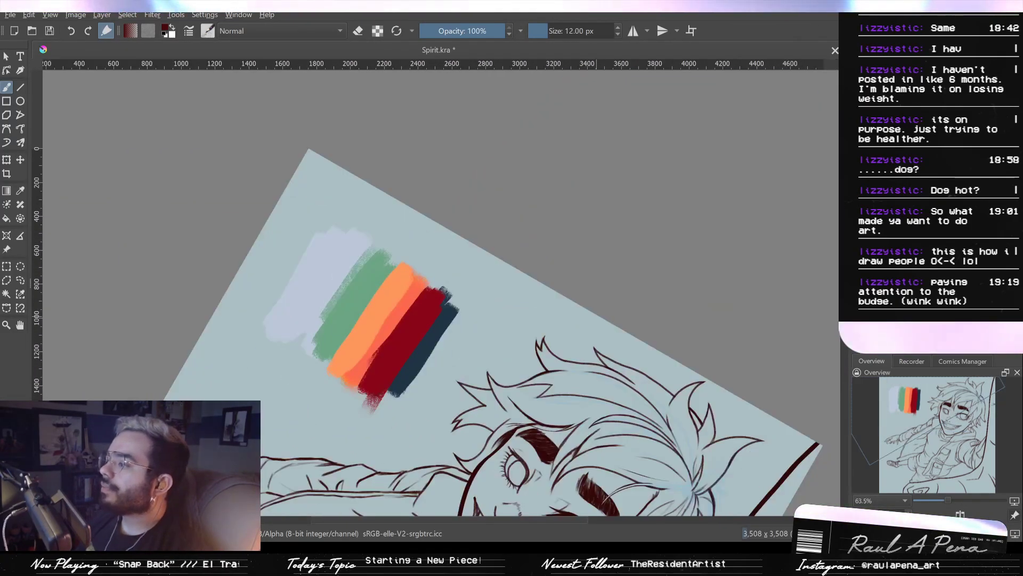
key(4)
key(4)
key(4)
key(4)
key(4)
key(6)
key(6)
key(6)
key(6)
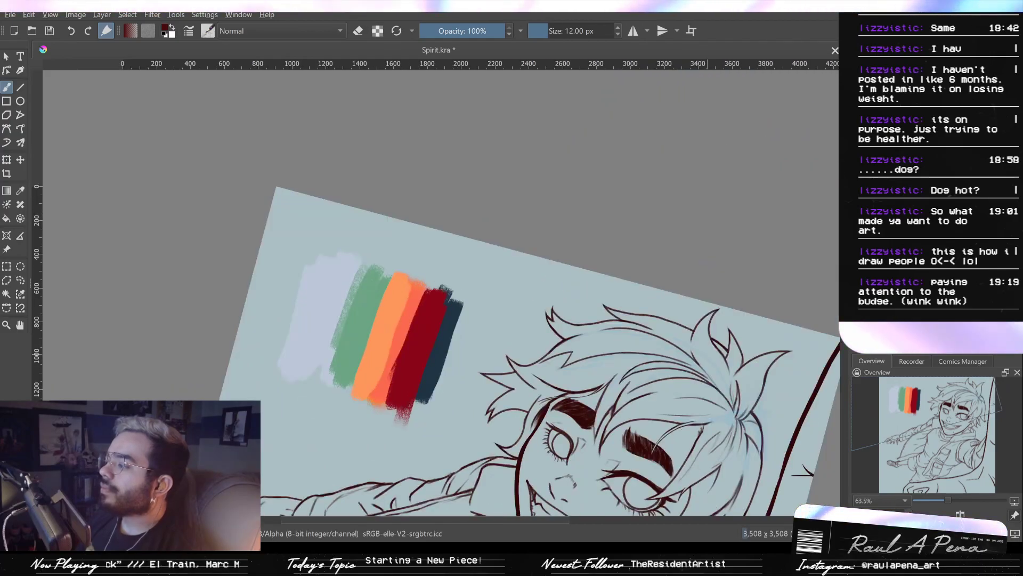
key(4)
key(4)
key(4)
Erase the short stray stroke crossing the small middle tuft with a 10.90 px eraser
drag(724, 375, 637, 386)
mouse_move(637, 385)
mouse_down()
mouse_move(617, 286)
mouse_move(605, 381)
mouse_move(590, 302)
mouse_move(608, 288)
mouse_move(621, 388)
mouse_move(599, 196)
mouse_move(561, 197)
mouse_move(580, 212)
mouse_move(556, 204)
mouse_up()
key(e)
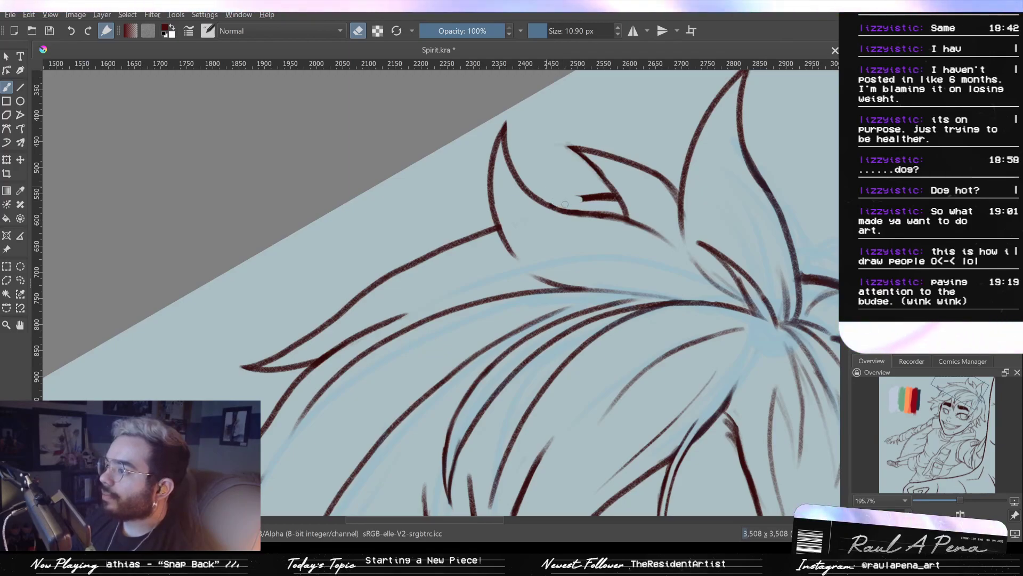
drag(578, 198, 617, 197)
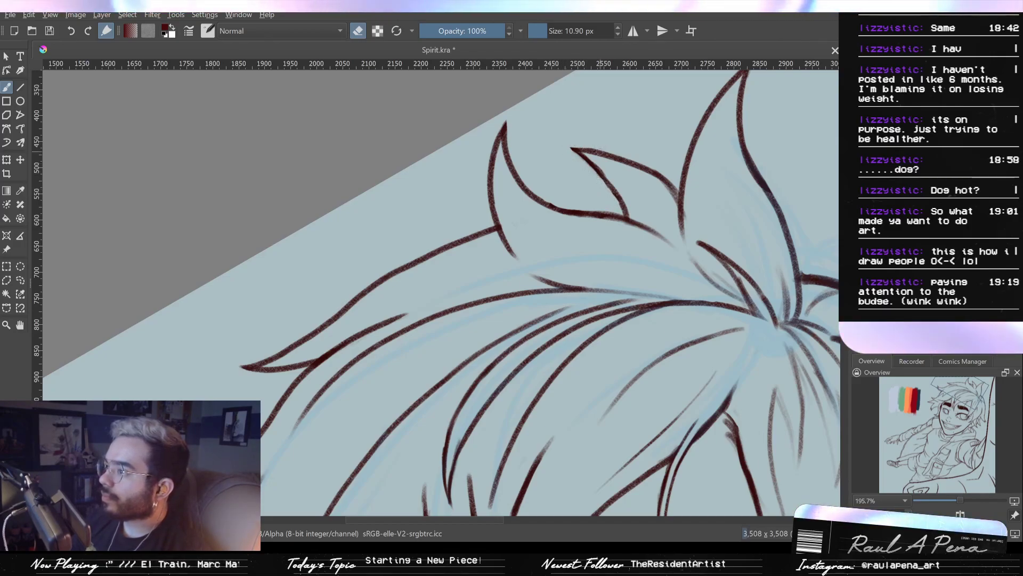
Set the brush size to 13 px and erase the smudge and the hair outline section leading into the leftmost top tuft
mouse_move(441, 251)
mouse_down()
mouse_move(484, 280)
mouse_move(469, 240)
mouse_up()
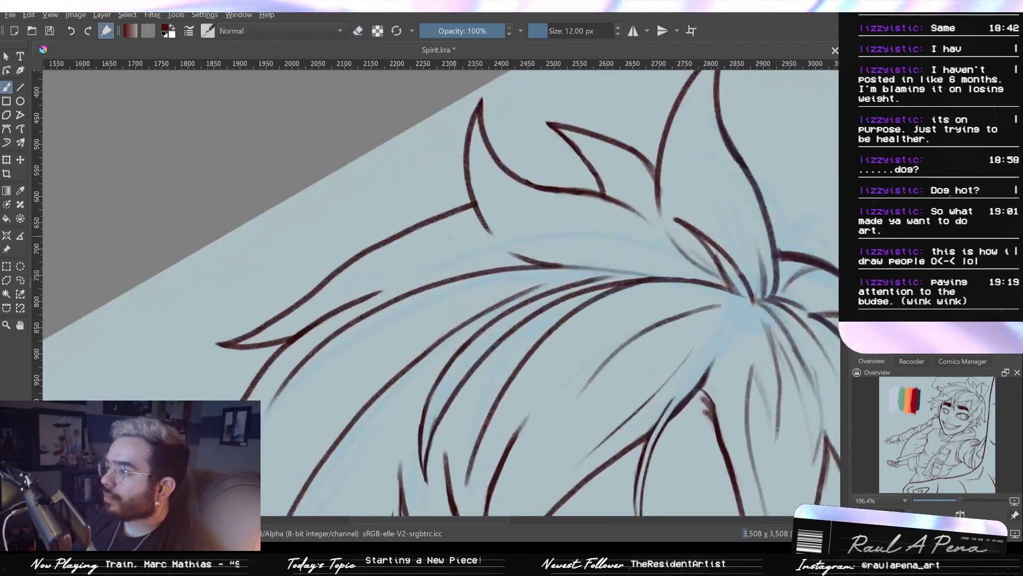
key(e)
drag(454, 187, 470, 235)
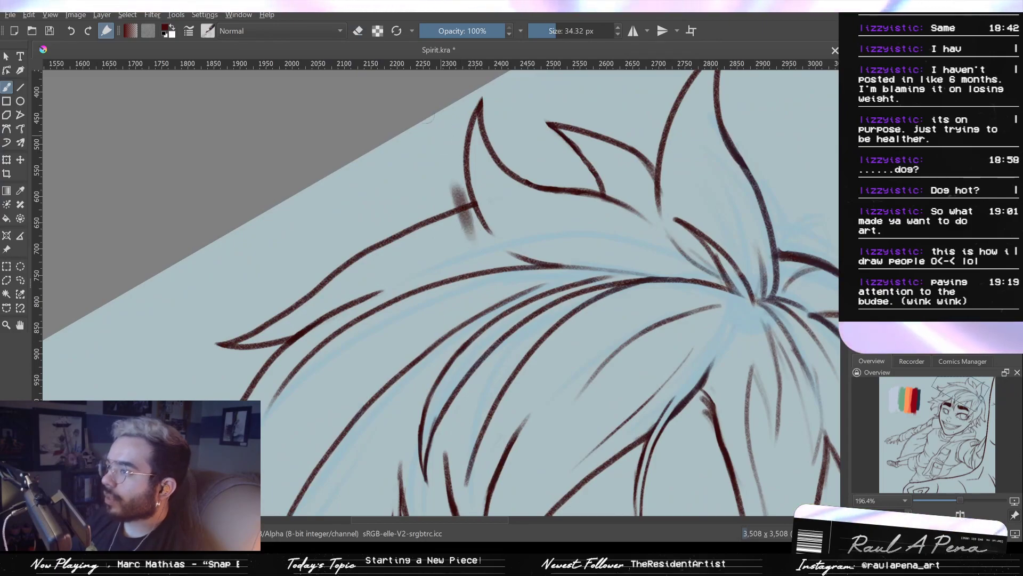
click(546, 33)
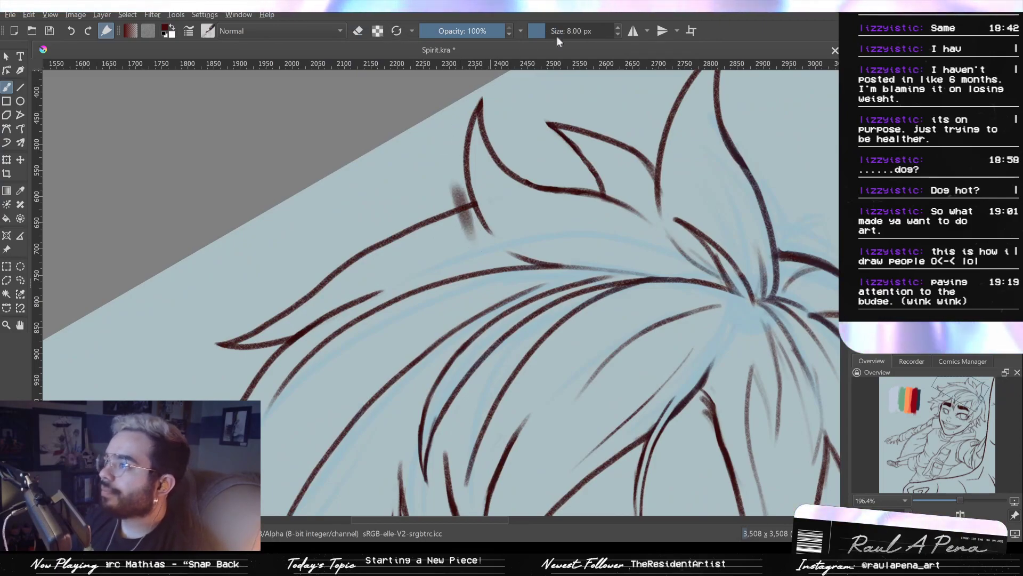
click(617, 29)
click(617, 28)
click(617, 28)
click(616, 28)
click(617, 28)
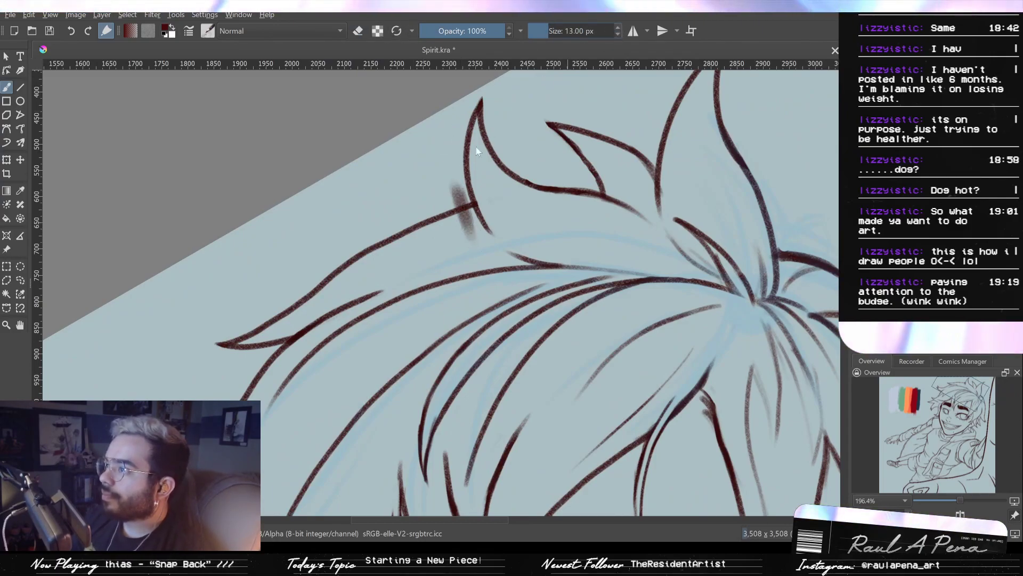
key(e)
mouse_move(457, 187)
mouse_down()
mouse_move(475, 232)
mouse_move(457, 203)
mouse_move(461, 218)
mouse_move(443, 212)
mouse_move(362, 256)
mouse_up()
key(e)
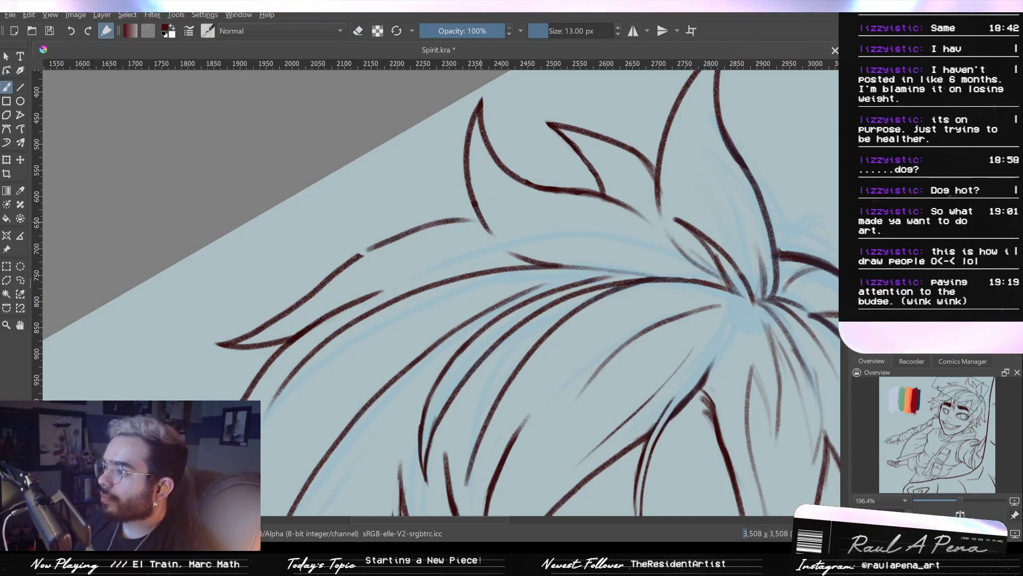
Re-ink the erased hair outline as one smooth curve running into the base of the leftmost top tuft
drag(477, 216, 354, 261)
key(ctrl+z)
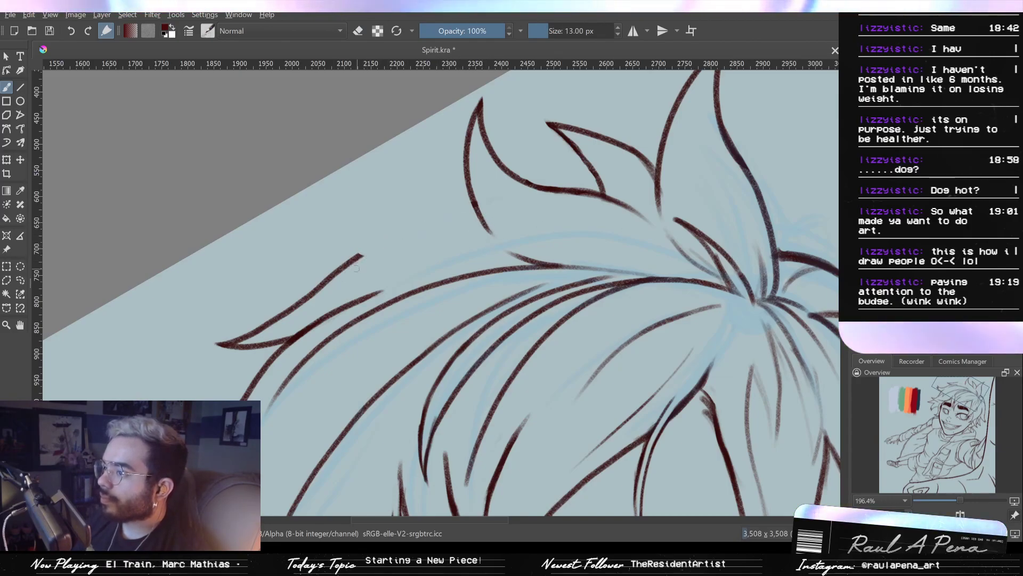
key(ctrl+shift+z)
key(ctrl+z)
drag(349, 264, 531, 222)
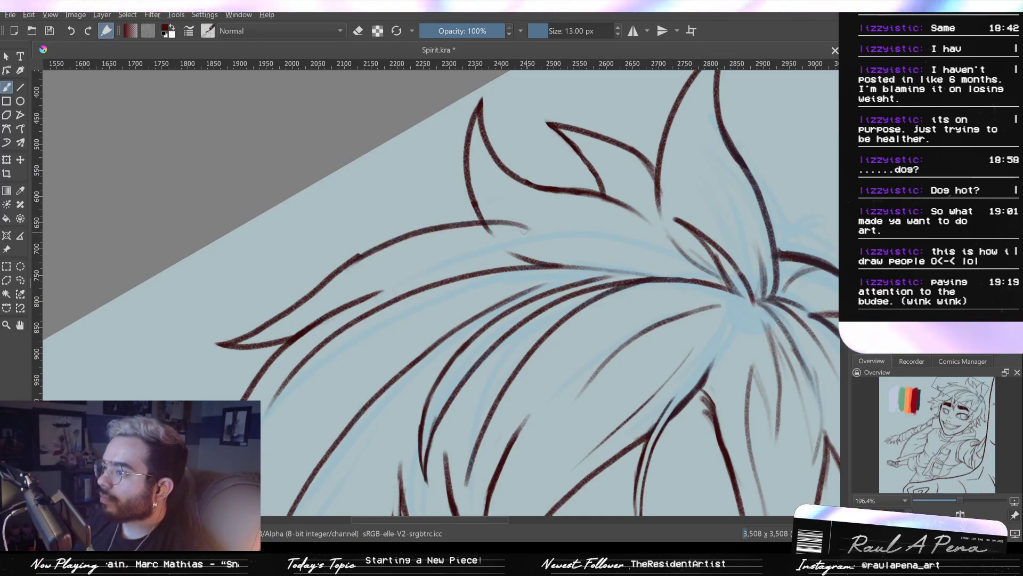
key(ctrl+z)
drag(346, 264, 536, 220)
key(ctrl+z)
mouse_move(315, 293)
mouse_down()
mouse_move(498, 208)
mouse_move(585, 205)
mouse_up()
key(ctrl+z)
drag(431, 225, 577, 235)
key(ctrl+z)
drag(341, 271, 520, 217)
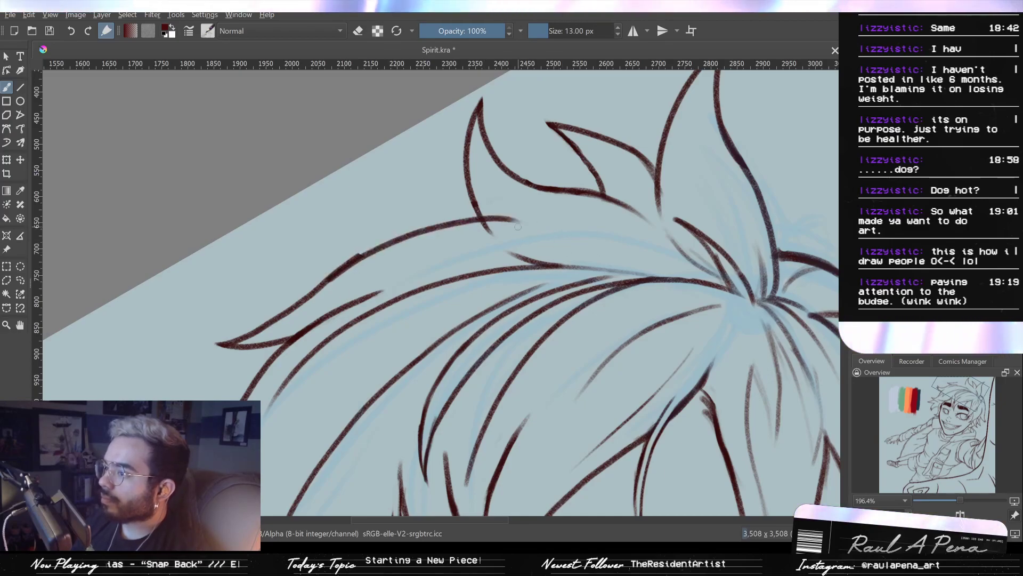
key(ctrl+z)
drag(328, 280, 517, 225)
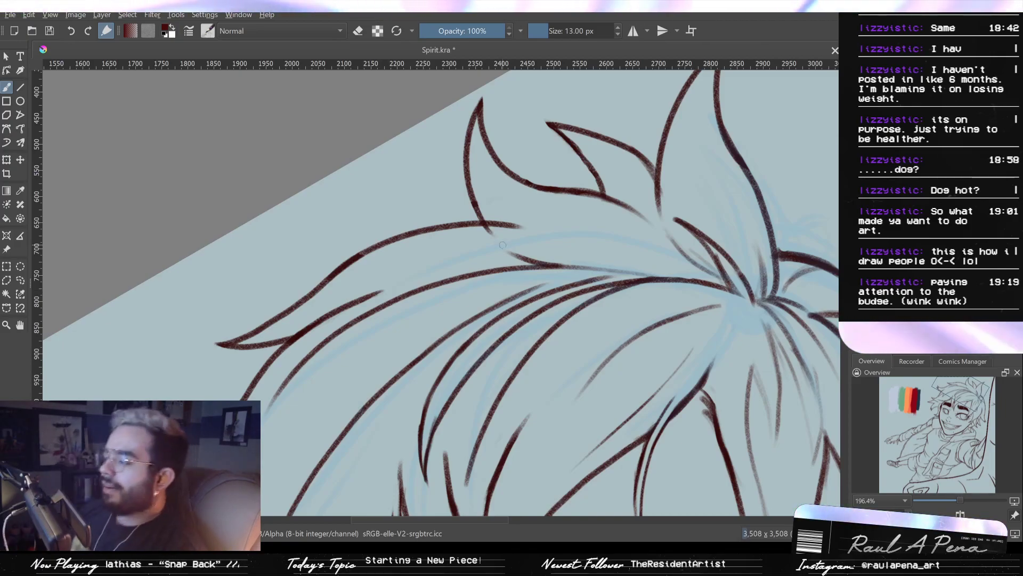
Erase the outline's overshooting end past the base of the leftmost top tuft with a 40.24 px eraser
scroll(527, 255, up, 2)
key(e)
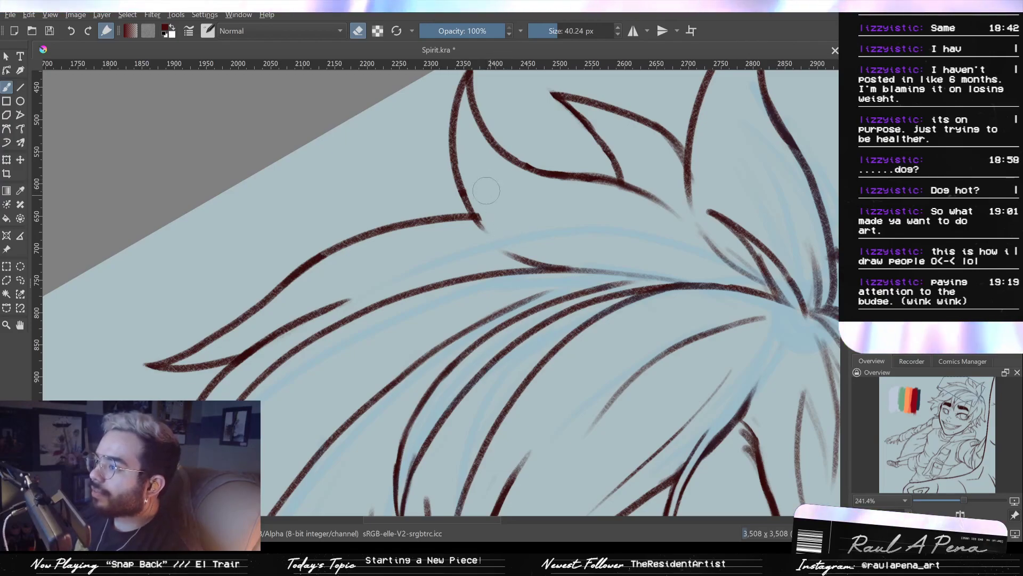
Examine the revised hair outline against the whole figure and close up around the top tufts
scroll(510, 219, down, 5)
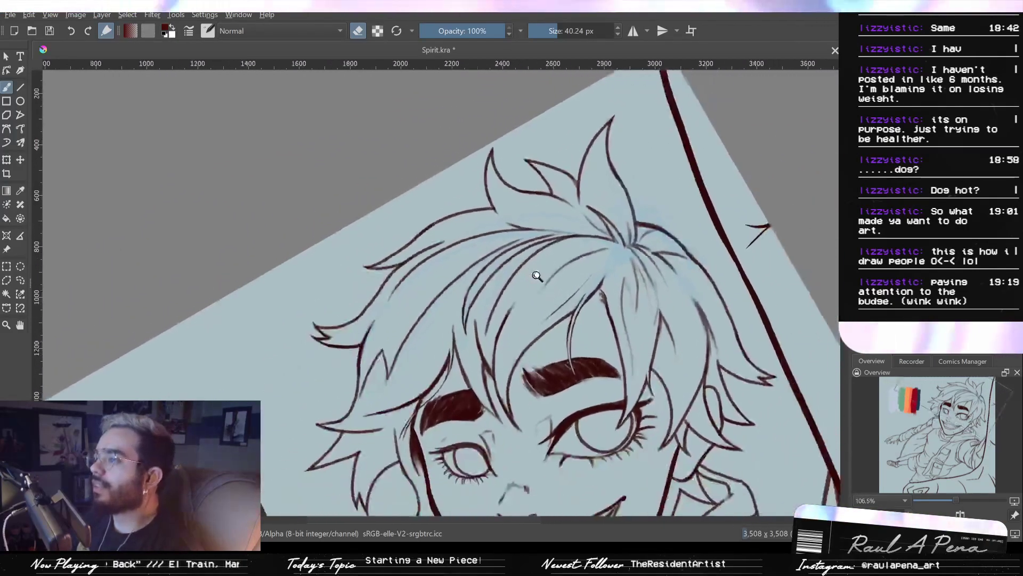
scroll(465, 193, down, 1)
scroll(464, 193, up, 5)
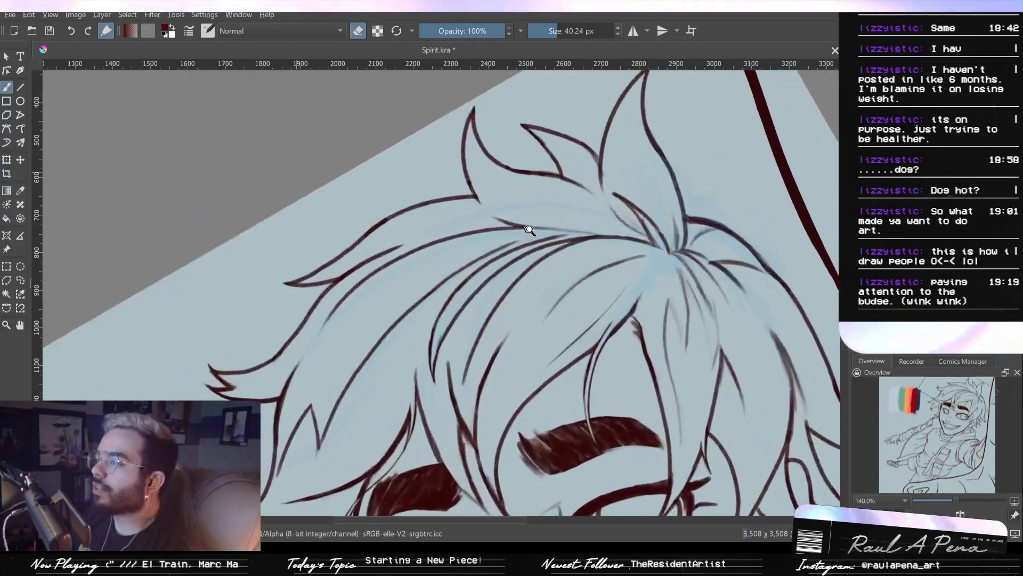
scroll(679, 299, down, 4)
key(2)
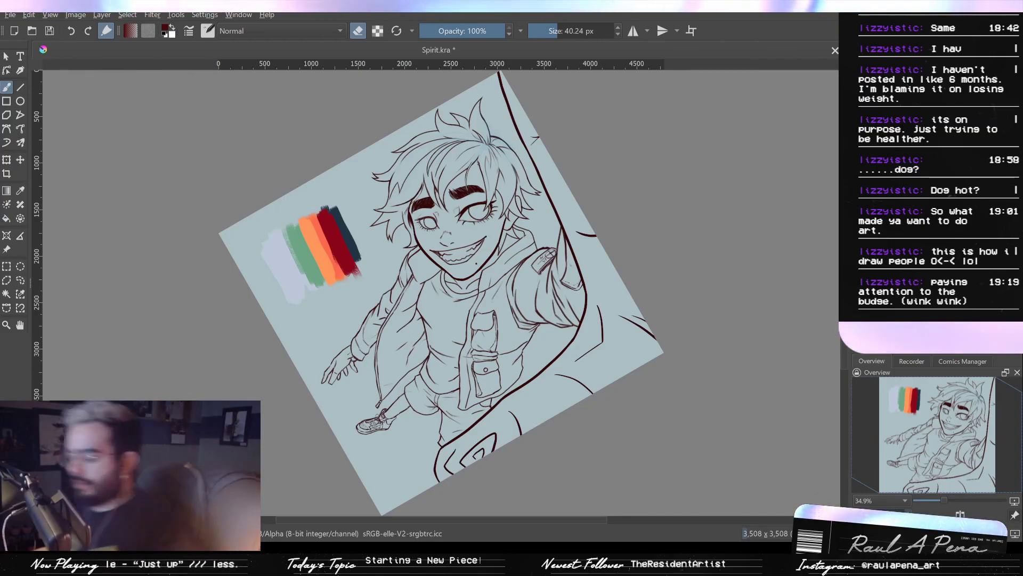
scroll(469, 192, up, 5)
mouse_move(469, 192)
mouse_down()
mouse_move(582, 383)
mouse_move(634, 437)
mouse_up()
scroll(603, 304, up, 3)
scroll(546, 215, up, 1)
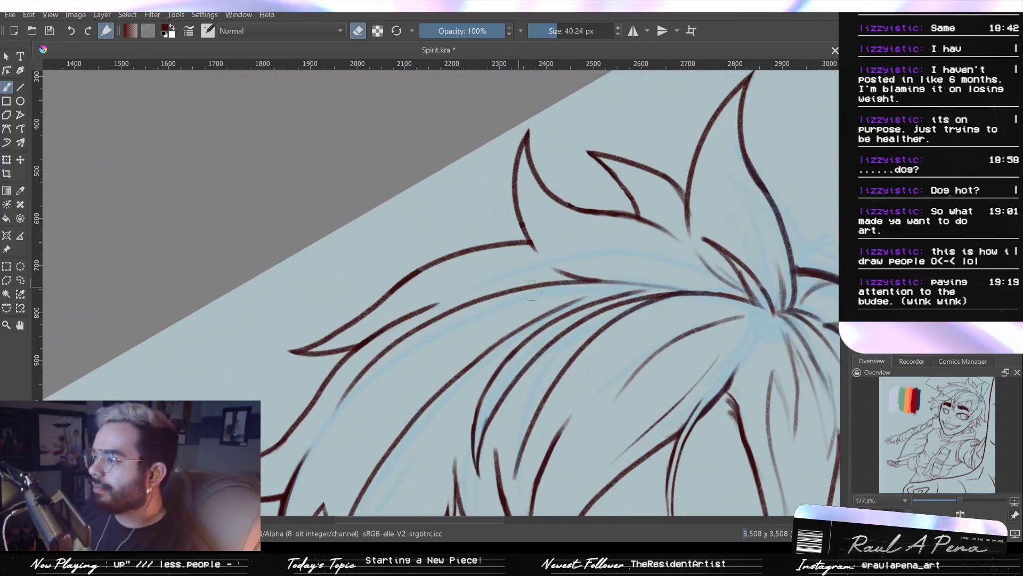
Try to ink a thin 13 px hair strand curving from the inner crown line out toward the upper-left hair edge
key(e)
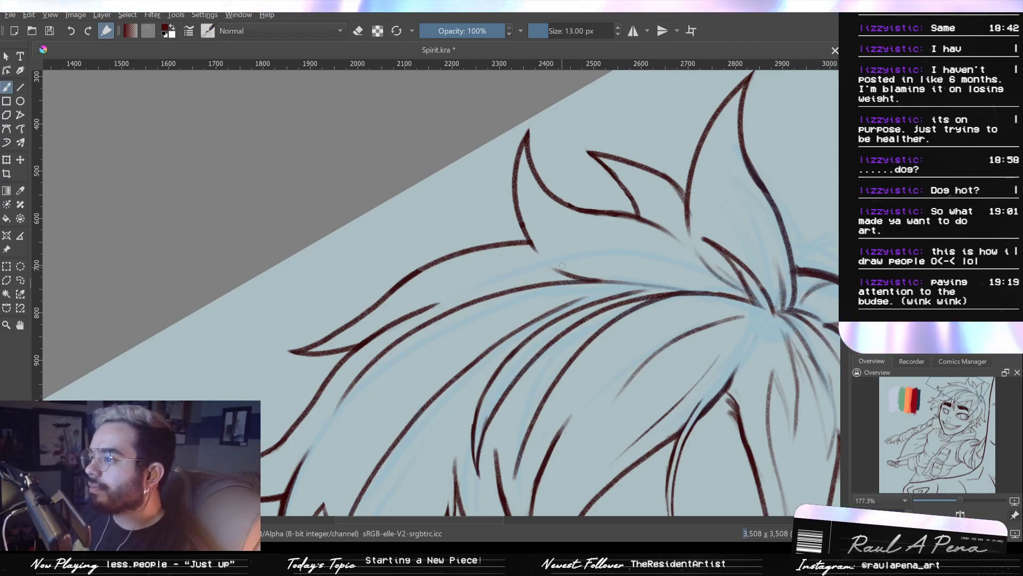
key(ctrl+z)
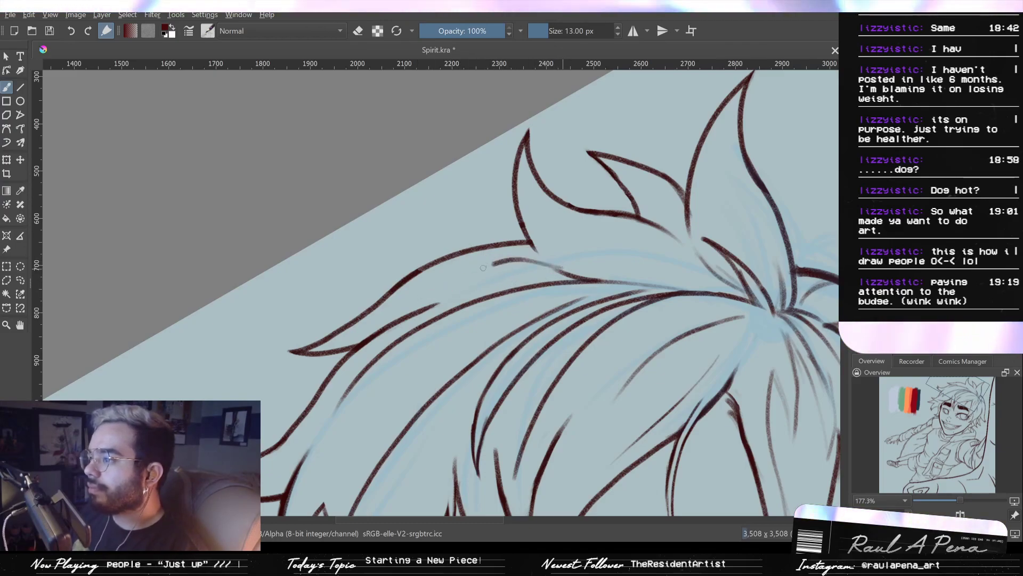
drag(571, 276, 433, 267)
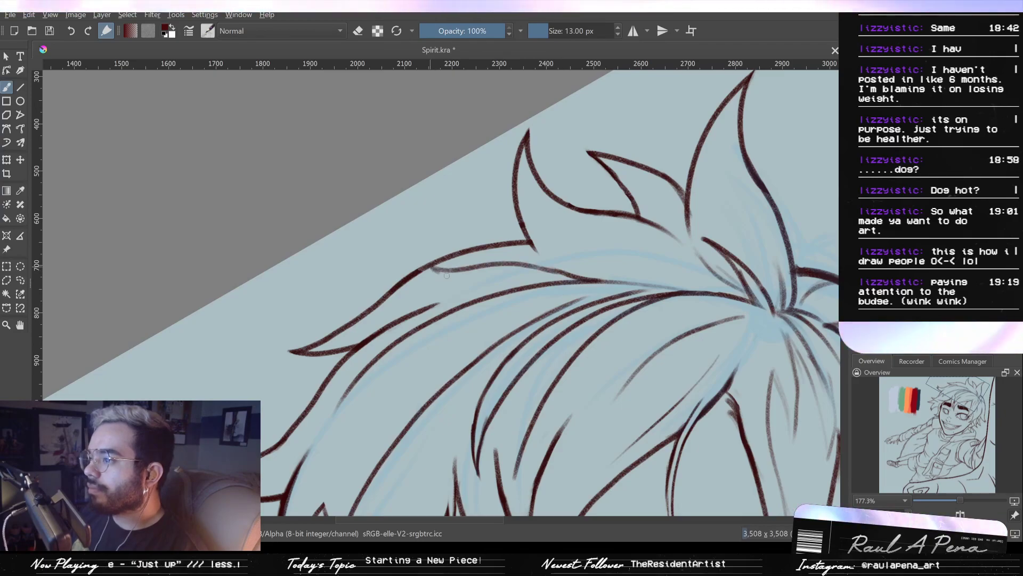
mouse_move(520, 296)
mouse_down()
mouse_move(515, 341)
mouse_move(494, 306)
mouse_move(505, 283)
mouse_up()
key(ctrl+z)
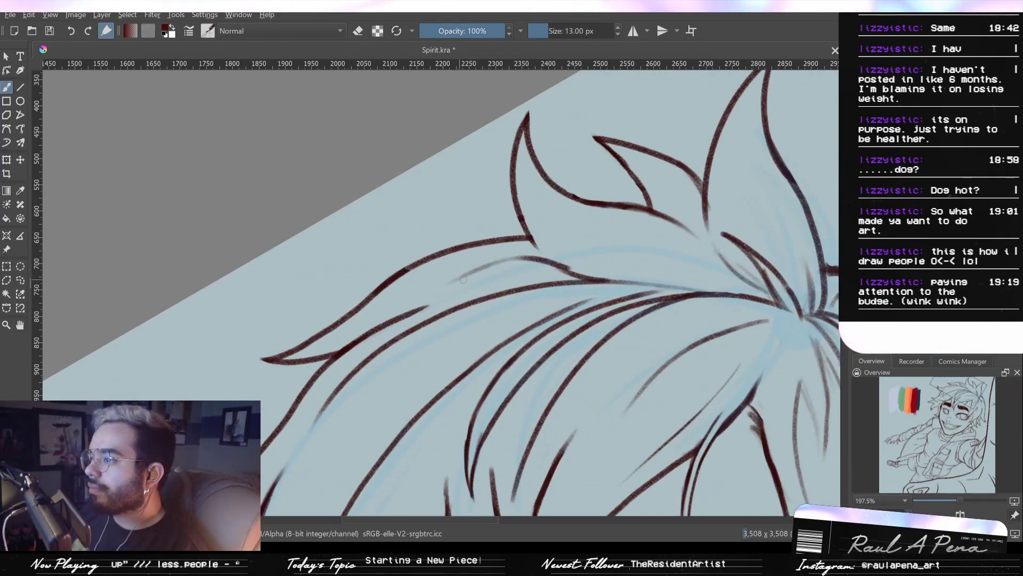
key(ctrl+z)
mouse_move(479, 263)
mouse_down()
mouse_move(412, 332)
mouse_move(471, 271)
mouse_up()
key(ctrl+z)
key(ctrl+z)
Try to ink an arched strand rising from the upper-left lock's inner edge toward the base of the left spike
drag(409, 334, 470, 269)
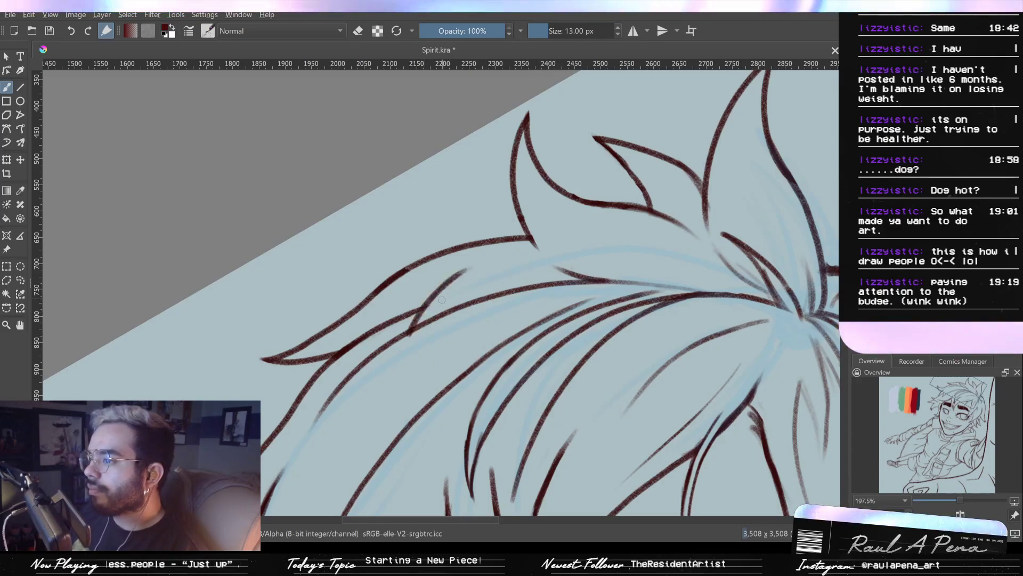
key(ctrl+z)
mouse_move(409, 332)
mouse_down()
mouse_move(442, 293)
mouse_move(502, 254)
mouse_up()
key(ctrl+z)
drag(395, 337, 530, 257)
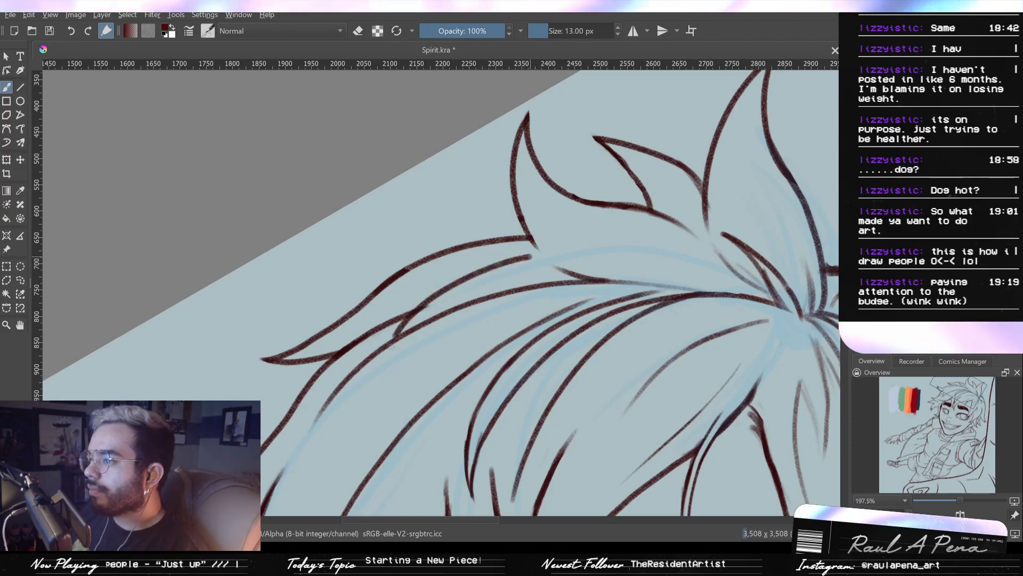
key(ctrl+z)
key(ctrl+z)
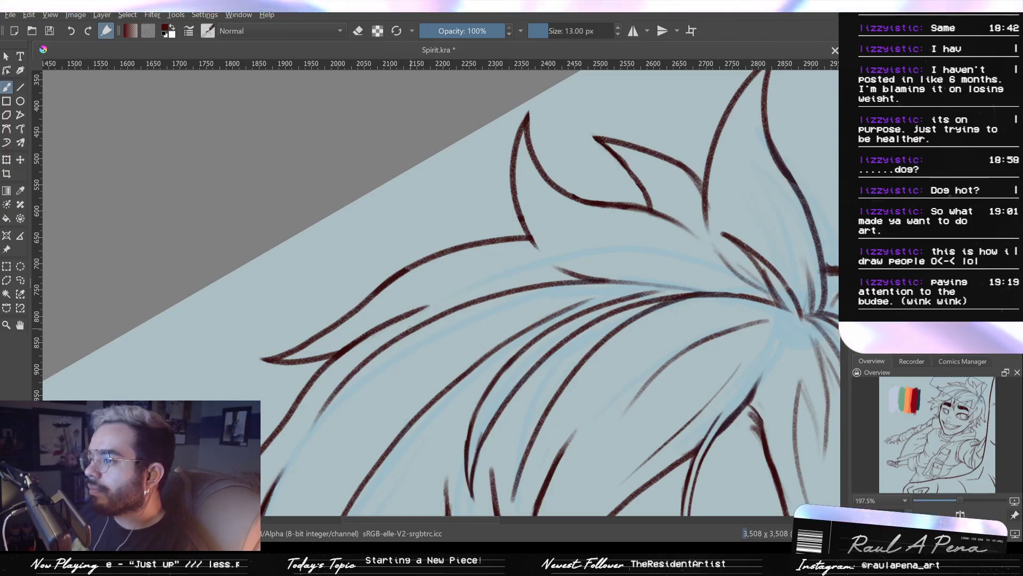
drag(410, 329, 522, 257)
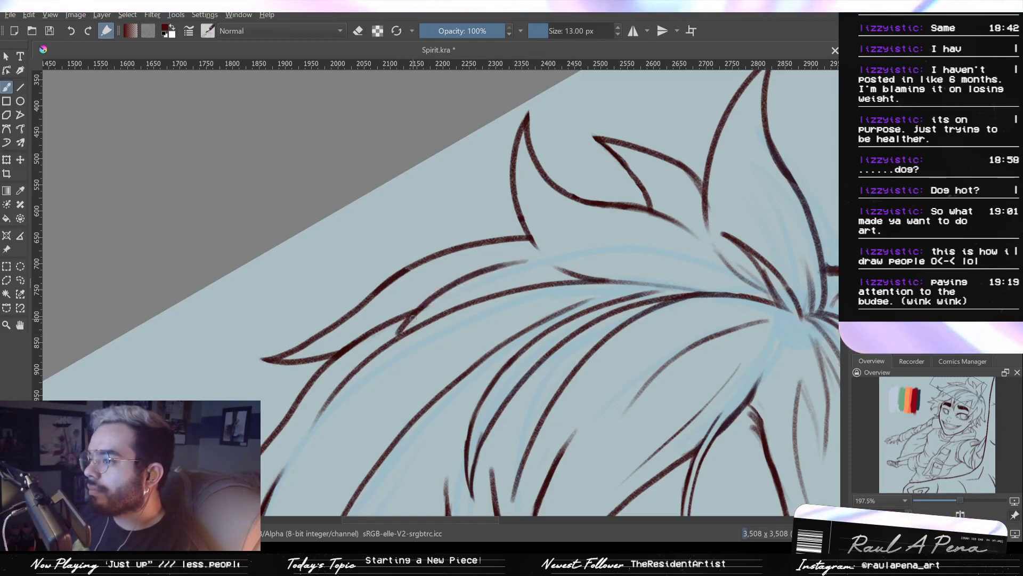
key(ctrl+z)
key(ctrl+z)
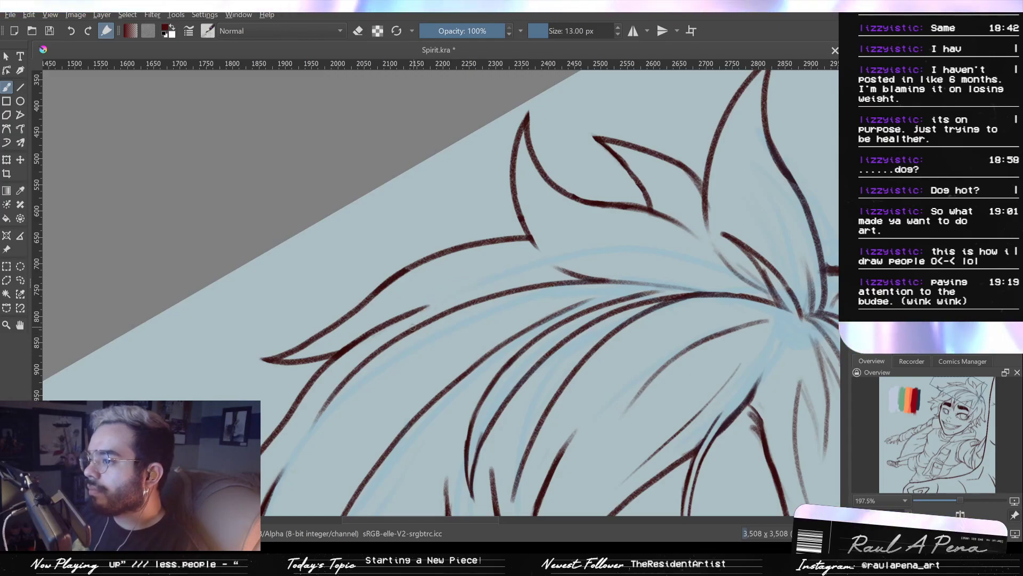
mouse_move(413, 327)
mouse_down()
mouse_move(530, 258)
mouse_move(486, 347)
mouse_move(510, 299)
mouse_move(504, 282)
mouse_up()
key(ctrl+z)
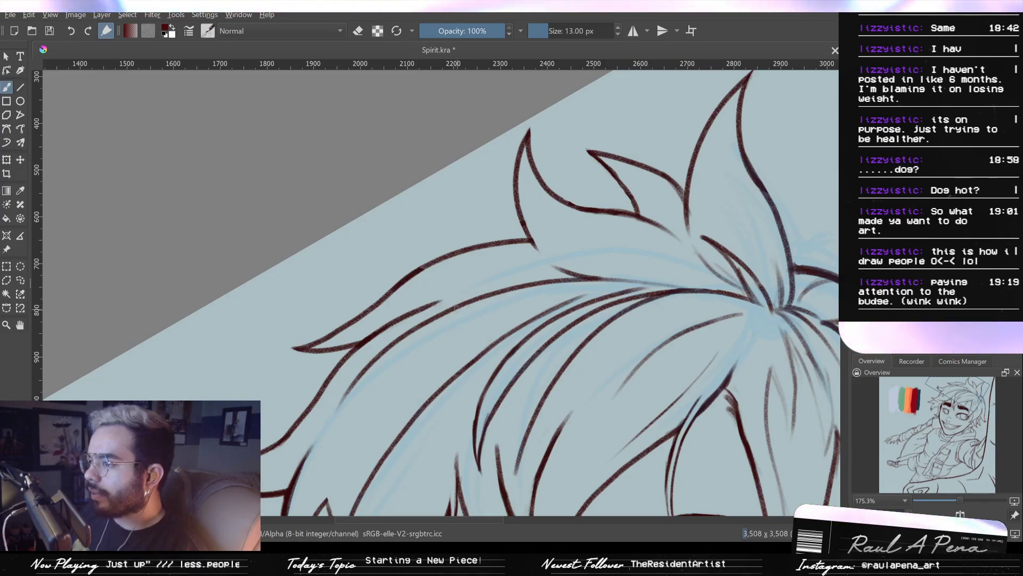
Ink a small hooked tip where the upper-left lock's inner edge meets the long crown strand
key(ctrl+z)
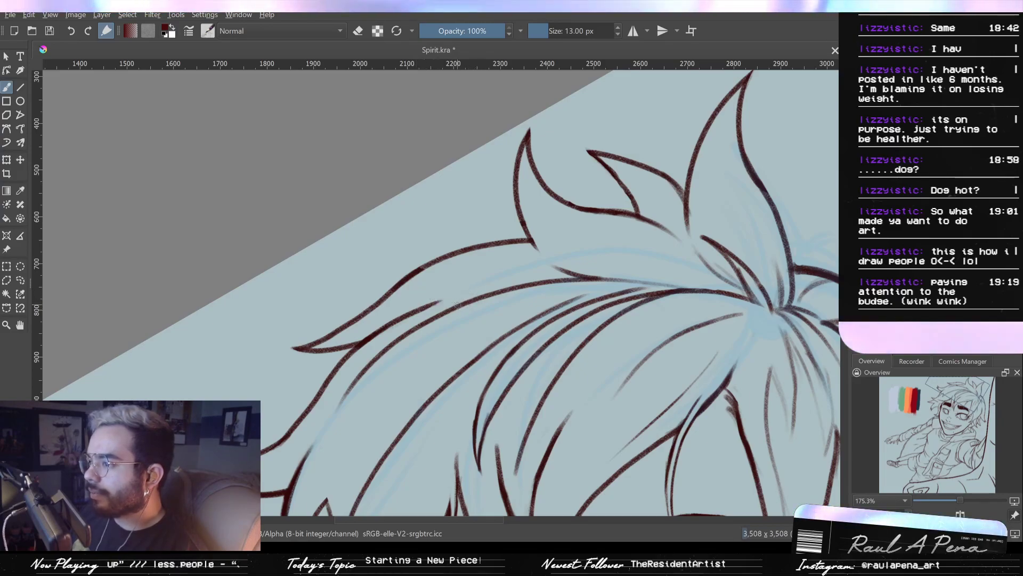
drag(459, 307, 419, 302)
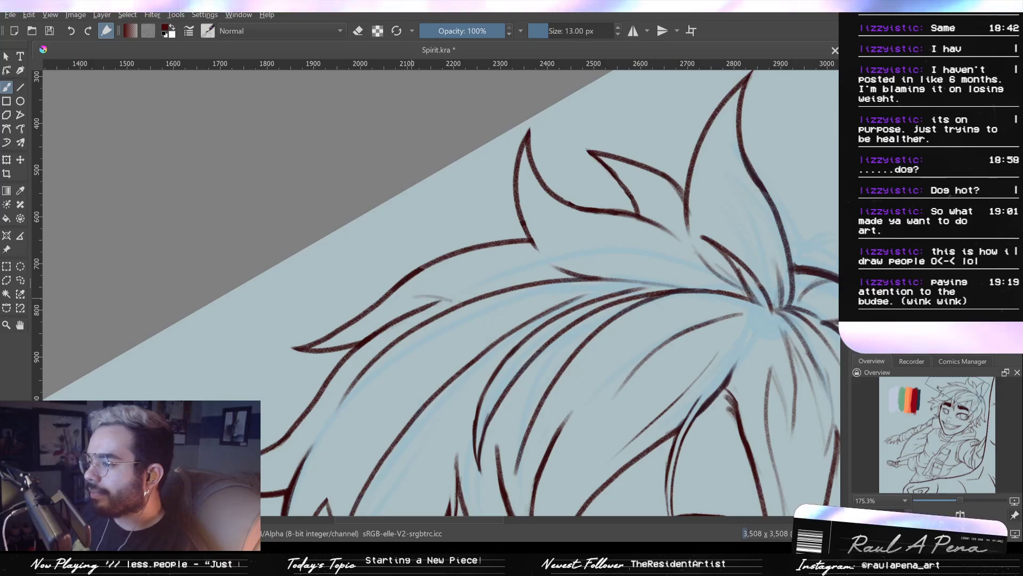
drag(419, 292, 461, 296)
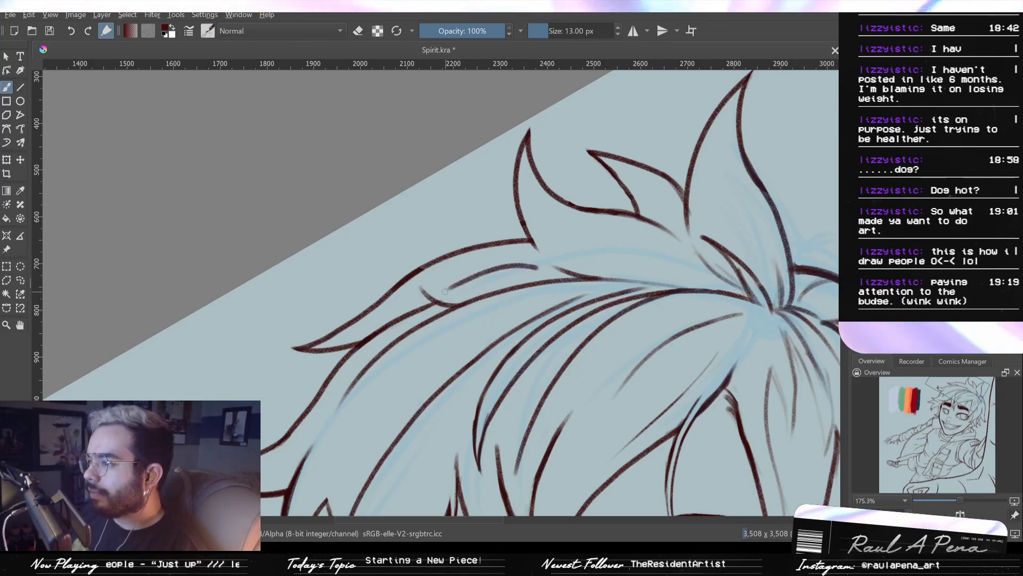
Try to ink a second small lock between the hooked tip and the base of the left hair spike
key(ctrl+z)
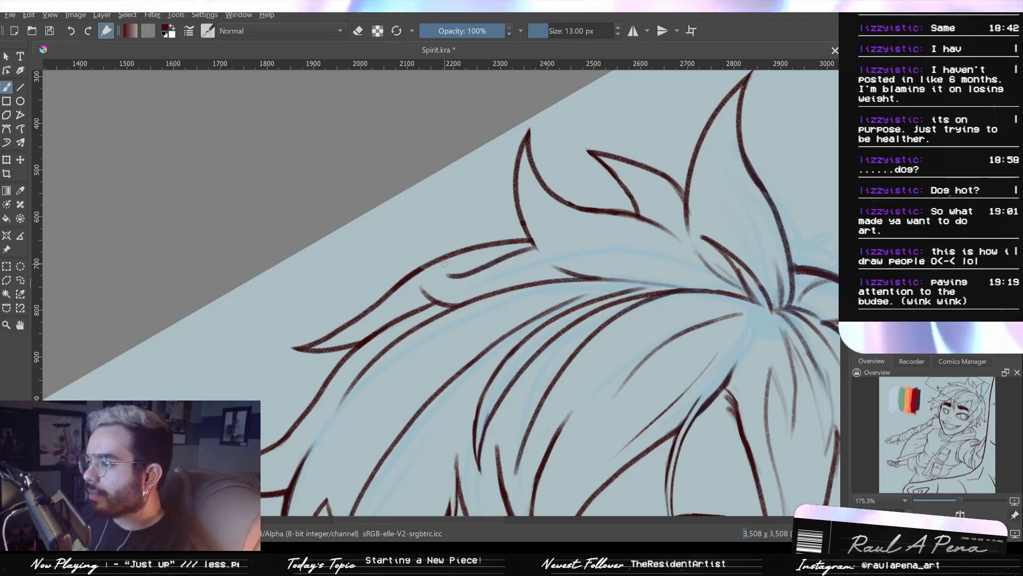
drag(419, 281, 533, 259)
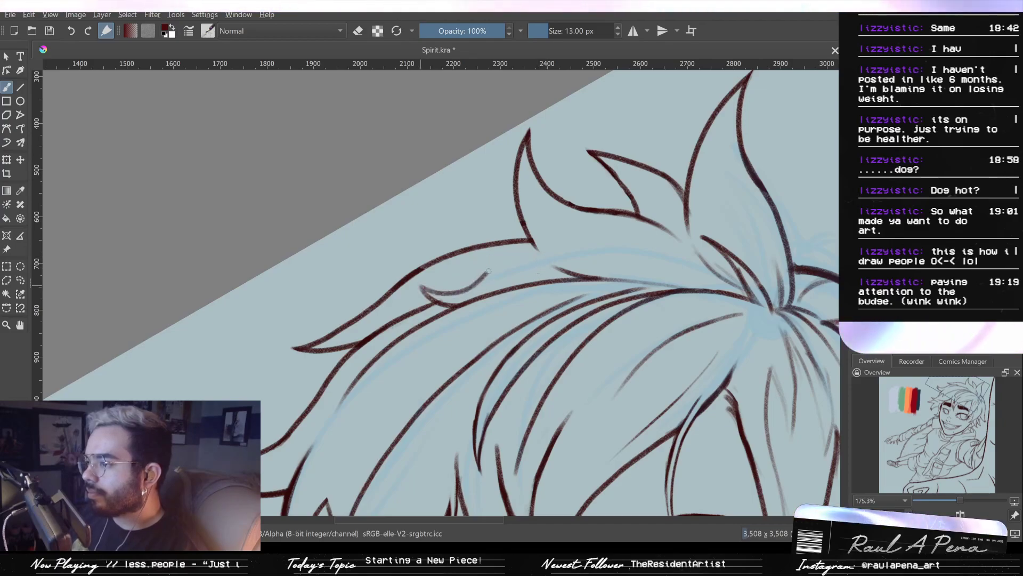
key(ctrl+z)
mouse_move(475, 281)
mouse_down()
mouse_move(437, 269)
mouse_move(476, 285)
mouse_move(462, 294)
mouse_move(437, 274)
mouse_move(490, 280)
mouse_move(465, 287)
mouse_up()
key(ctrl+z)
key(ctrl+z)
key(ctrl+z)
key(ctrl+z)
key(ctrl+z)
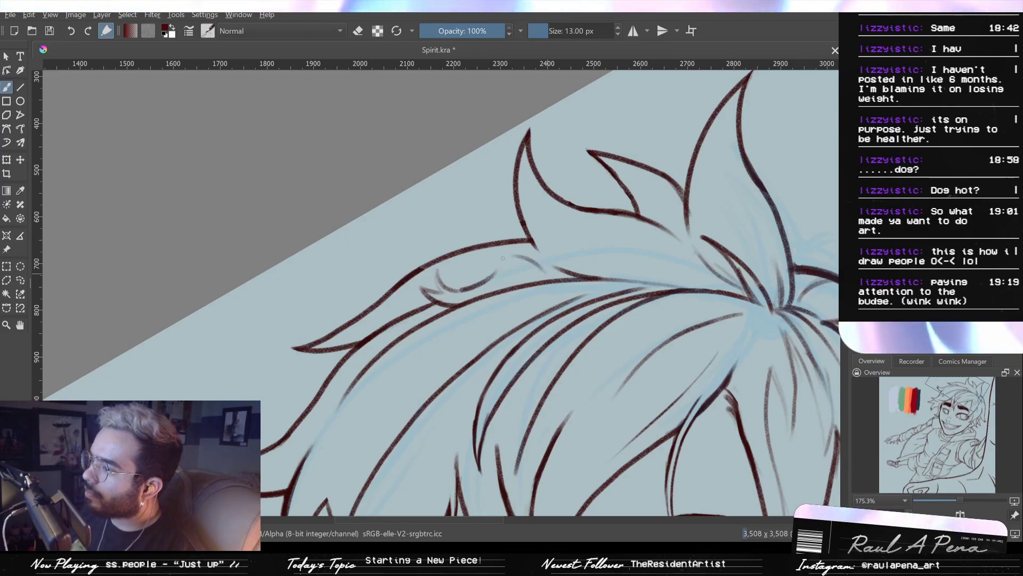
drag(520, 259, 525, 256)
key(ctrl+z)
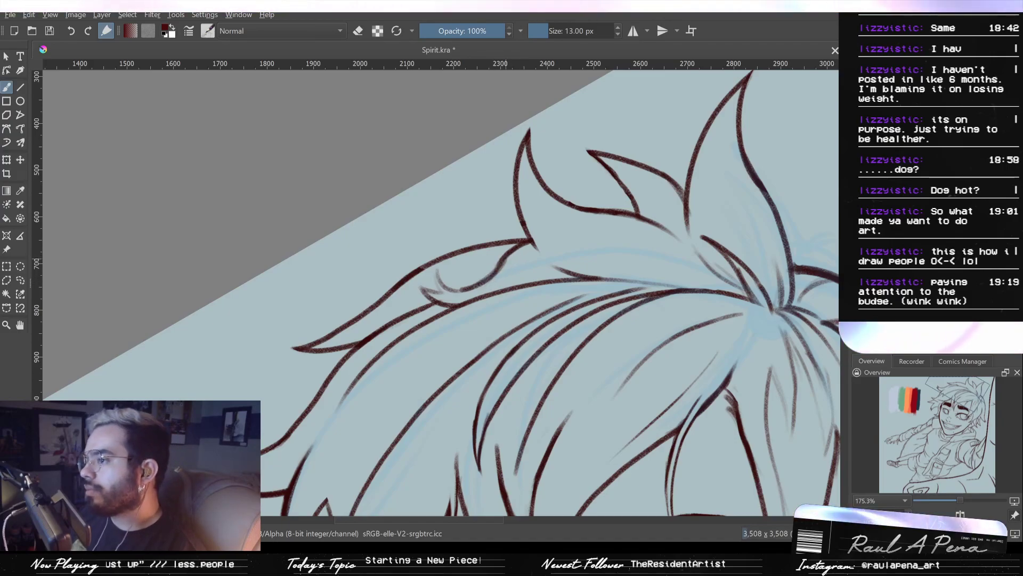
Check the whole figure and undo the strokes of the second small lock
drag(502, 265, 773, 474)
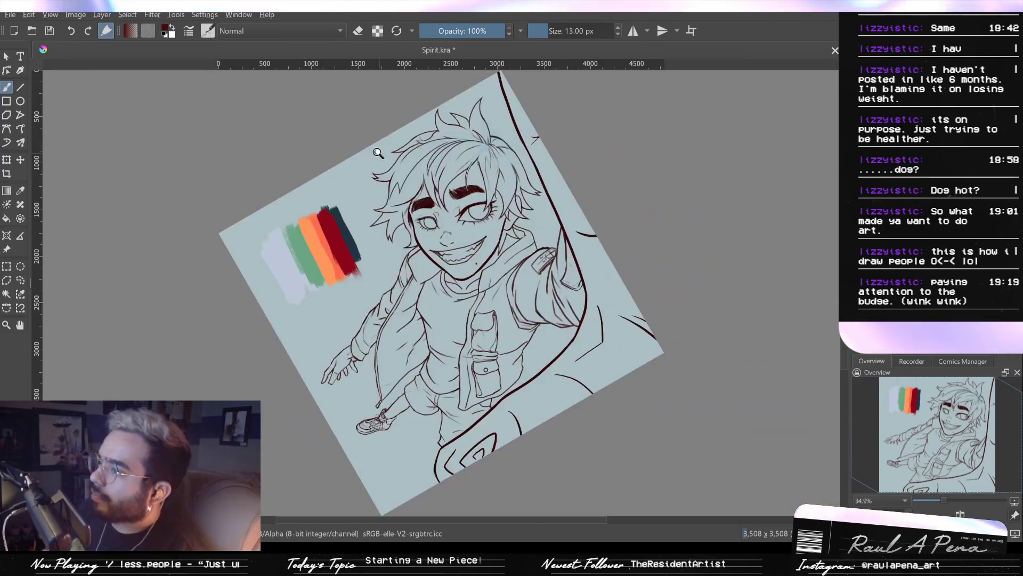
drag(384, 169, 393, 203)
key(ctrl+z)
key(ctrl+z)
key(ctrl+z)
key(ctrl+z)
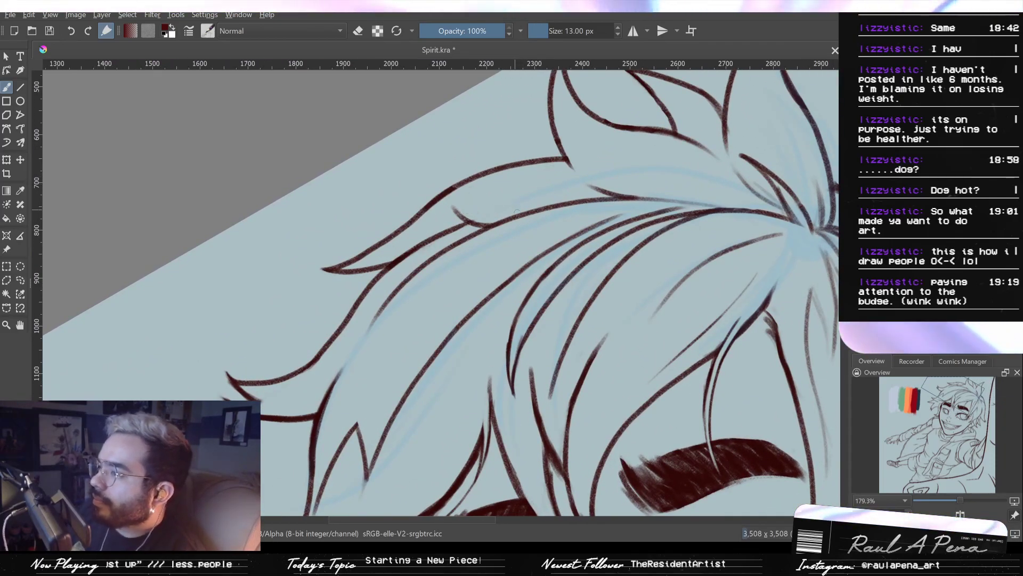
Try to ink a short curve beside the hooked tip inside the upper-left lock
mouse_move(453, 206)
mouse_down()
mouse_move(488, 226)
mouse_move(482, 214)
mouse_move(497, 202)
mouse_up()
key(ctrl+z)
key(ctrl+z)
key(ctrl+z)
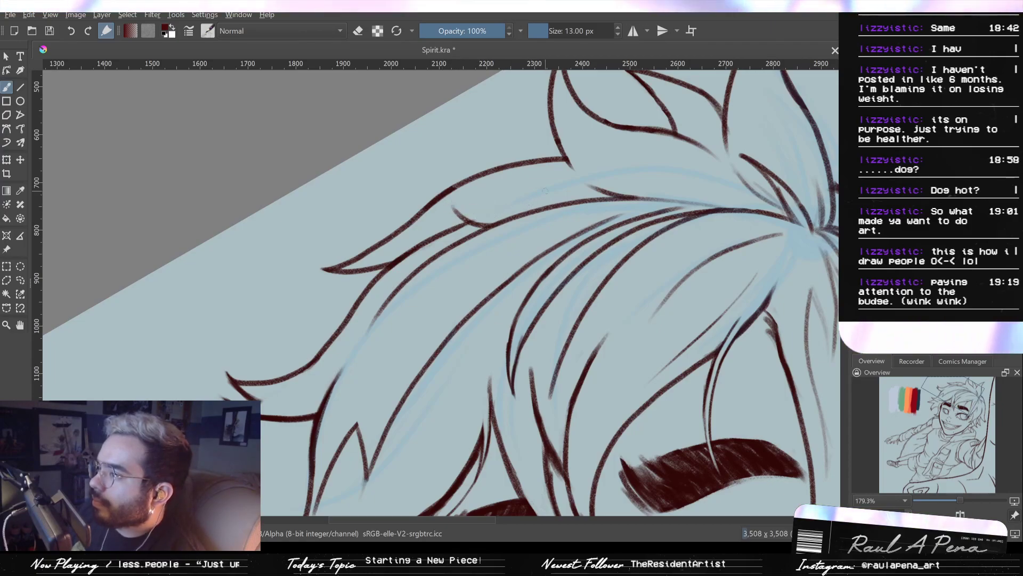
Ink a small pointed lock sweeping down from the left spike's base beneath the outer hair outline
key(ctrl+z)
drag(563, 169, 494, 205)
key(ctrl+z)
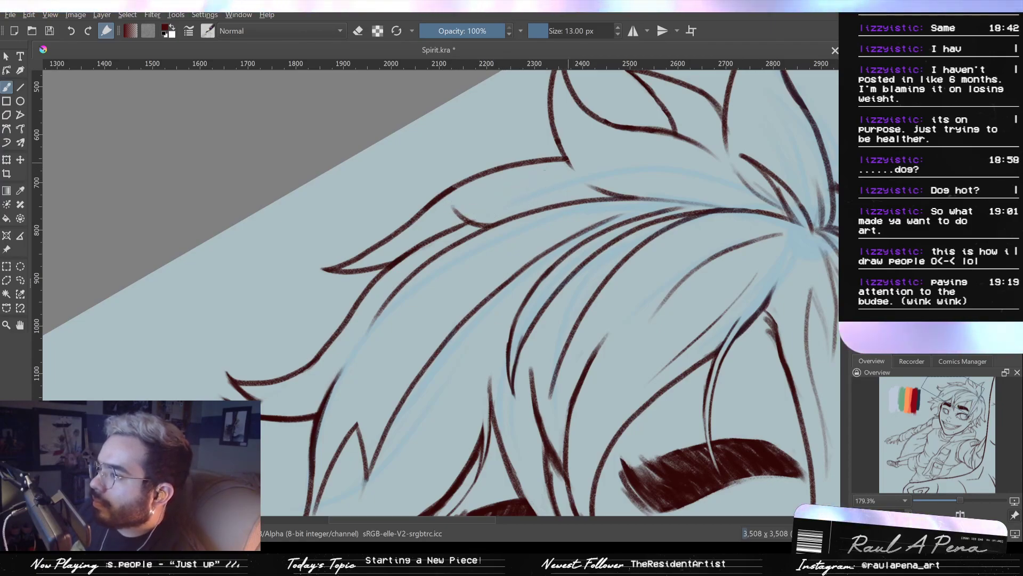
drag(562, 162, 487, 204)
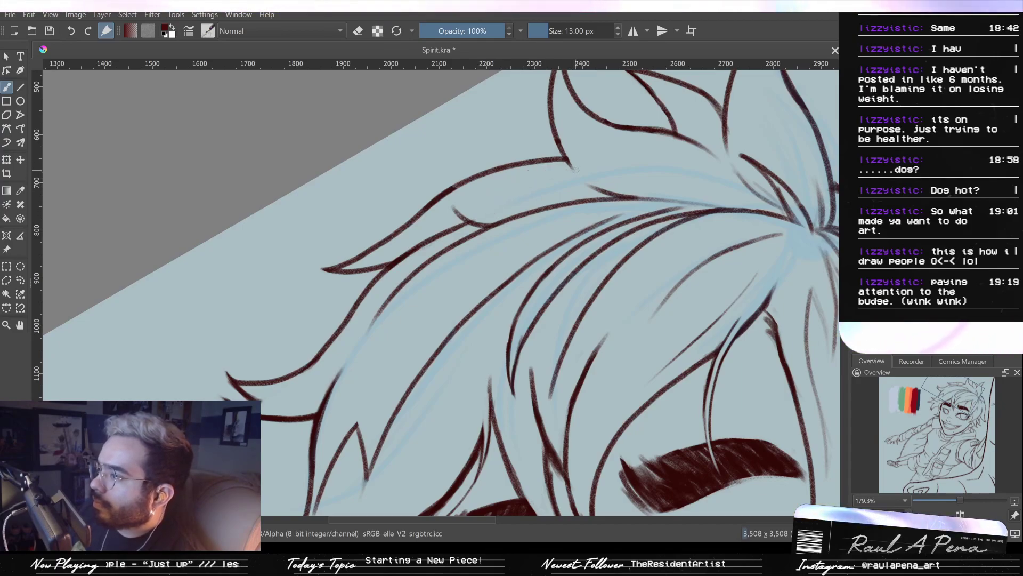
drag(567, 163, 507, 191)
key(ctrl+z)
mouse_move(566, 163)
mouse_down()
mouse_move(496, 192)
mouse_move(478, 203)
mouse_move(522, 207)
mouse_move(485, 226)
mouse_move(515, 205)
mouse_move(481, 220)
mouse_up()
key(ctrl+z)
key(ctrl+z)
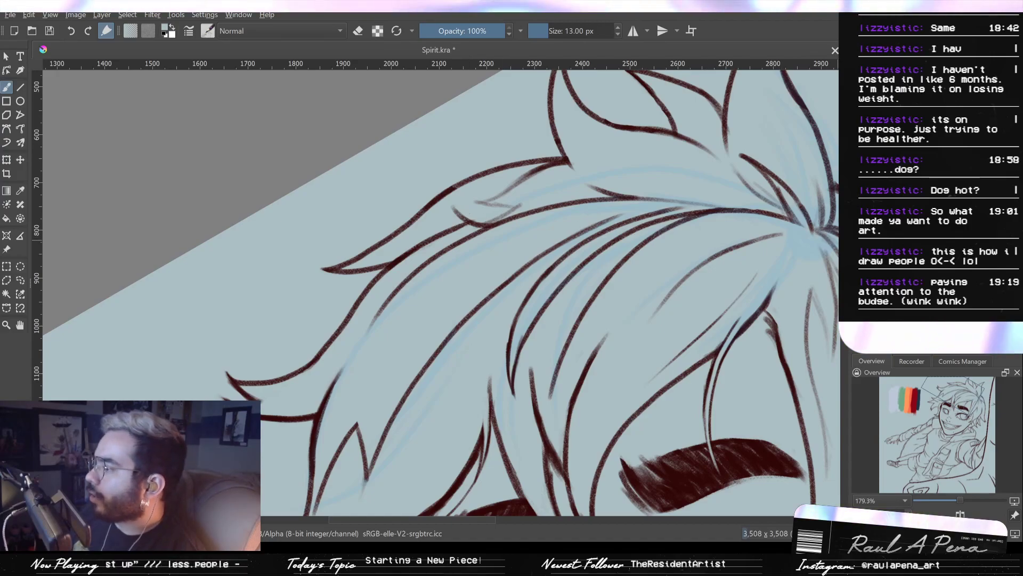
Sample the dark red line colour and erase the hooked tip on the strand below the small pointed lock
ctrl+click(458, 214)
key(e)
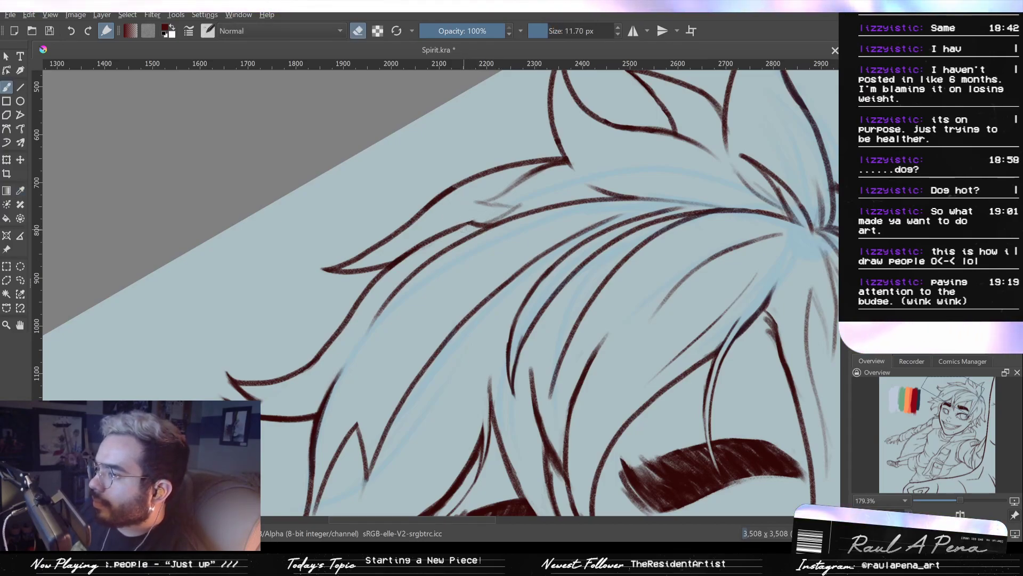
drag(478, 221, 466, 230)
Try to ink a line with the 13 px brush from the small lock's underside down to the crown strand
key(e)
drag(520, 204, 463, 232)
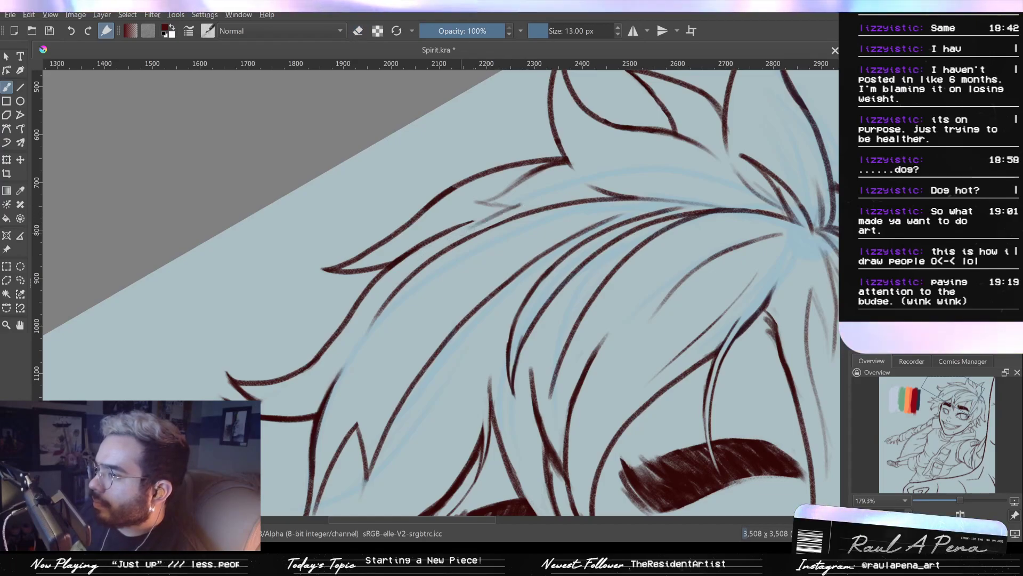
key(ctrl+z)
drag(520, 205, 459, 225)
key(ctrl+z)
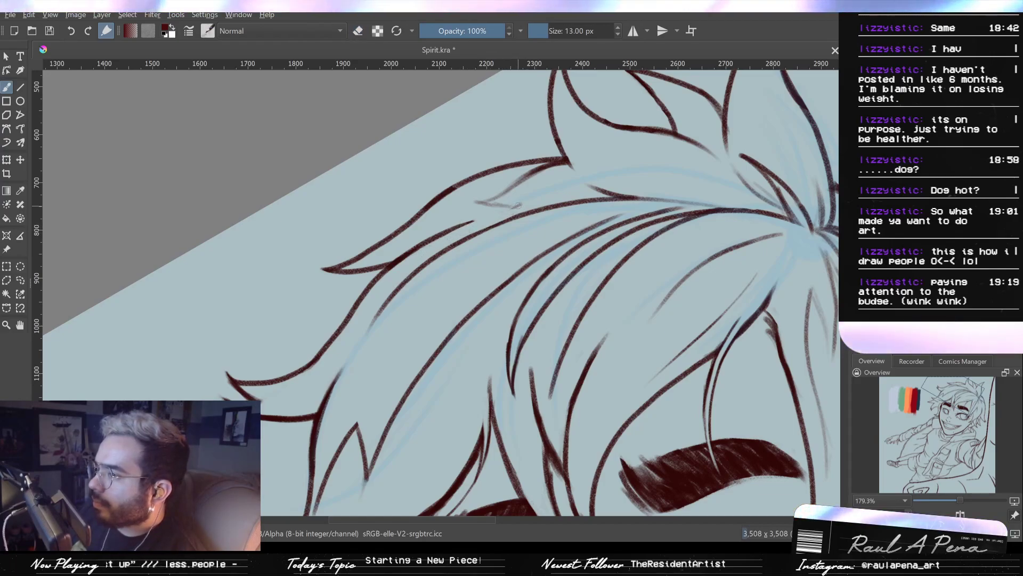
key(ctrl+z)
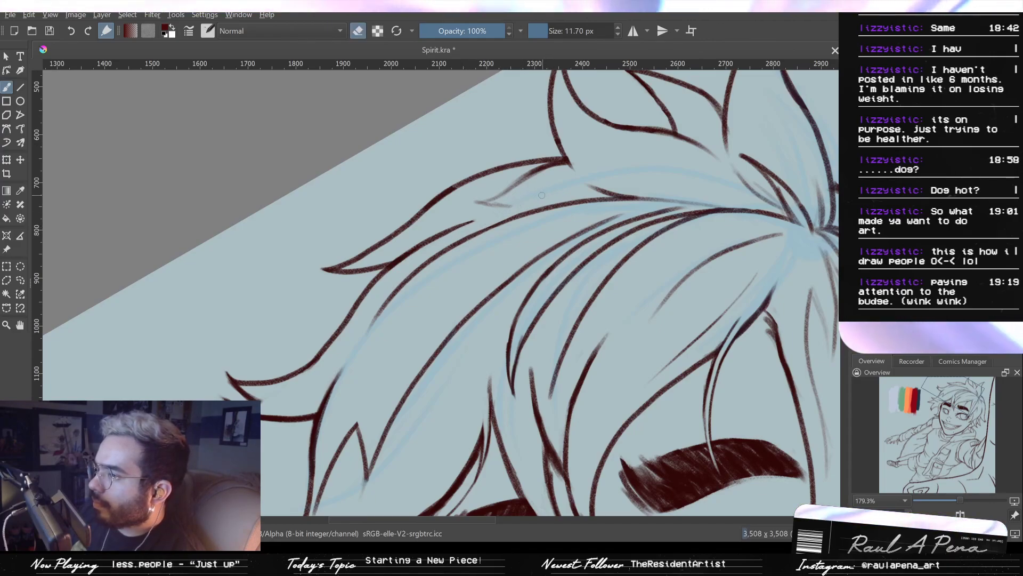
Ink the small lock's lower edge down to the crown strand and darken its upper edge and pointed tip
drag(527, 197, 473, 228)
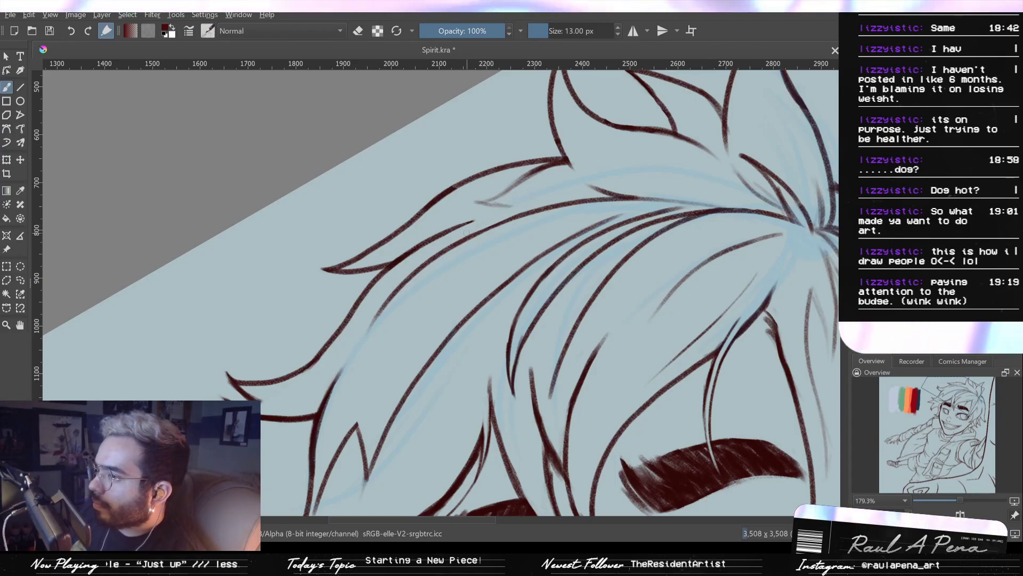
mouse_move(548, 194)
mouse_down()
mouse_move(477, 249)
mouse_move(544, 206)
mouse_move(548, 187)
mouse_up()
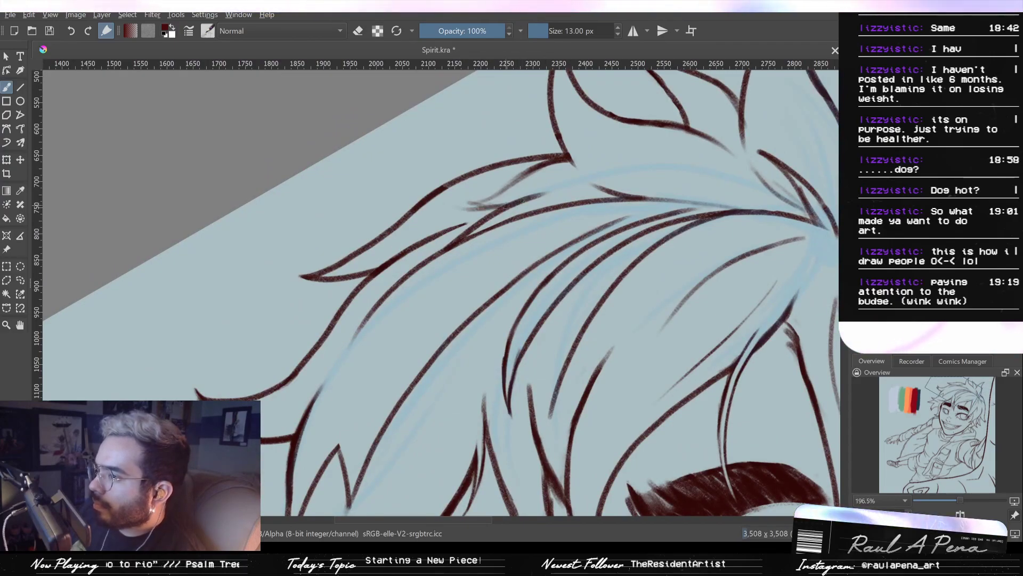
mouse_move(459, 201)
mouse_down()
mouse_move(517, 206)
mouse_move(497, 206)
mouse_up()
key(ctrl+z)
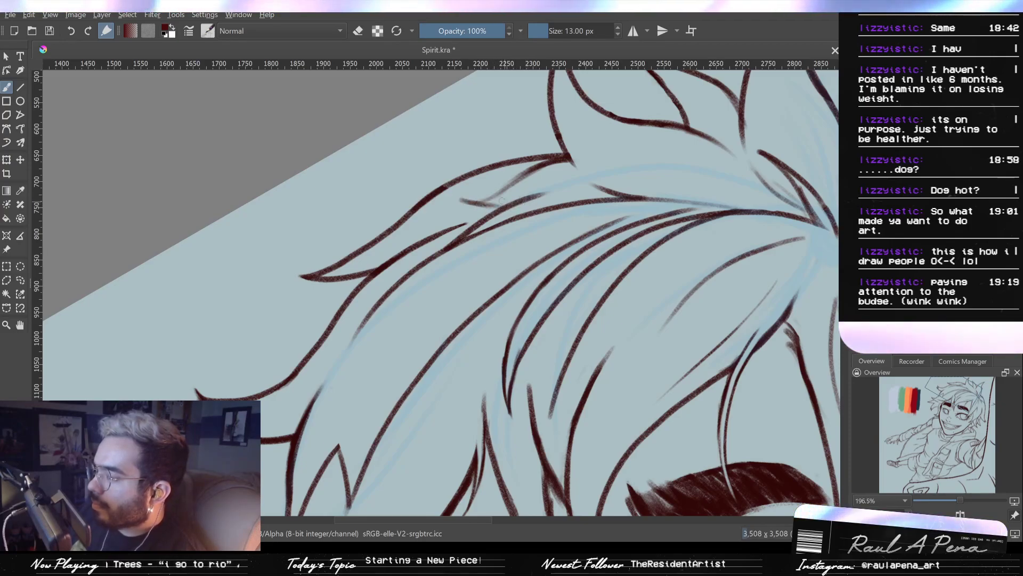
mouse_move(482, 203)
mouse_down()
mouse_move(525, 199)
mouse_move(461, 199)
mouse_up()
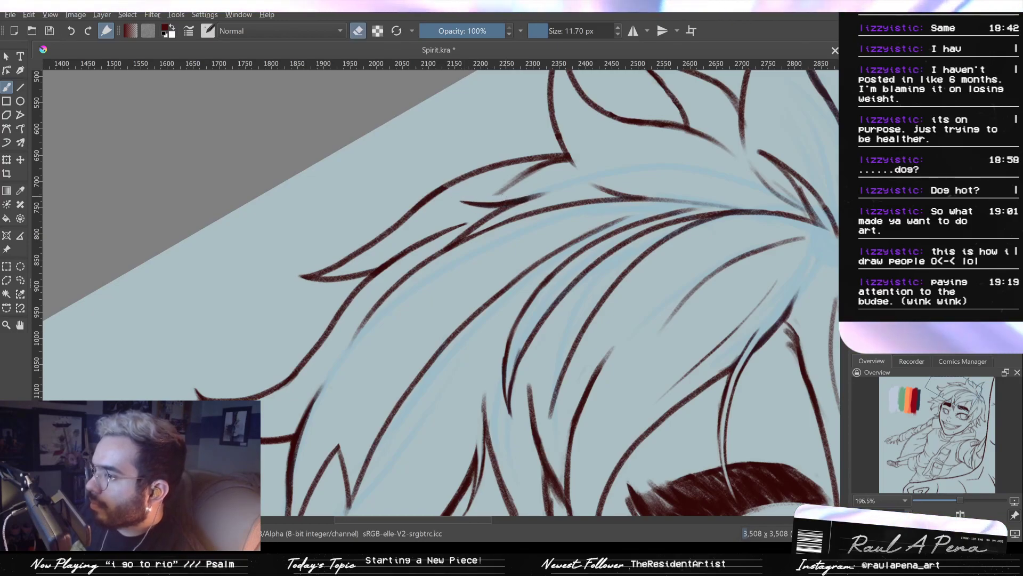
key(e)
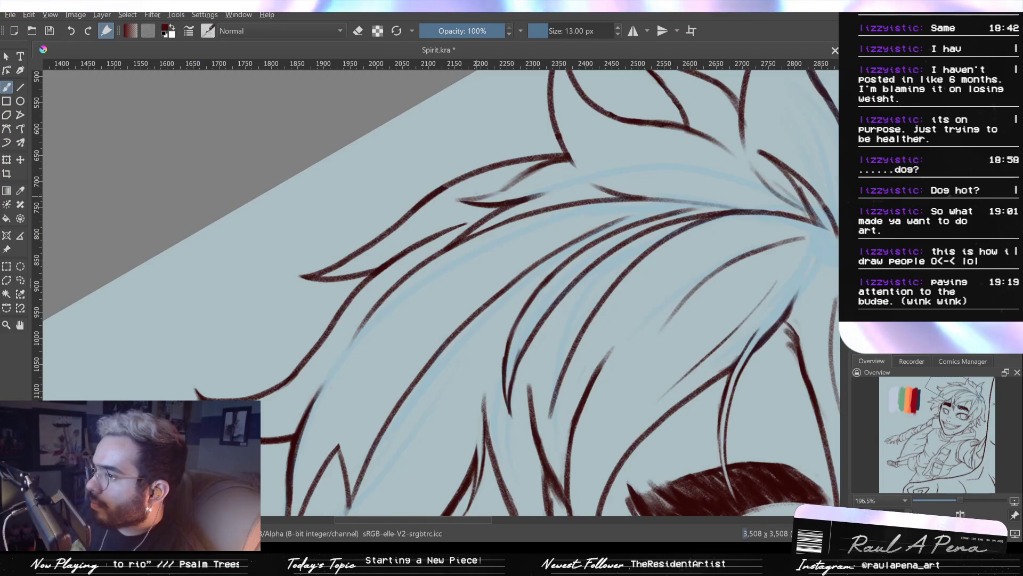
mouse_move(463, 200)
mouse_down()
mouse_move(514, 177)
mouse_move(453, 199)
mouse_up()
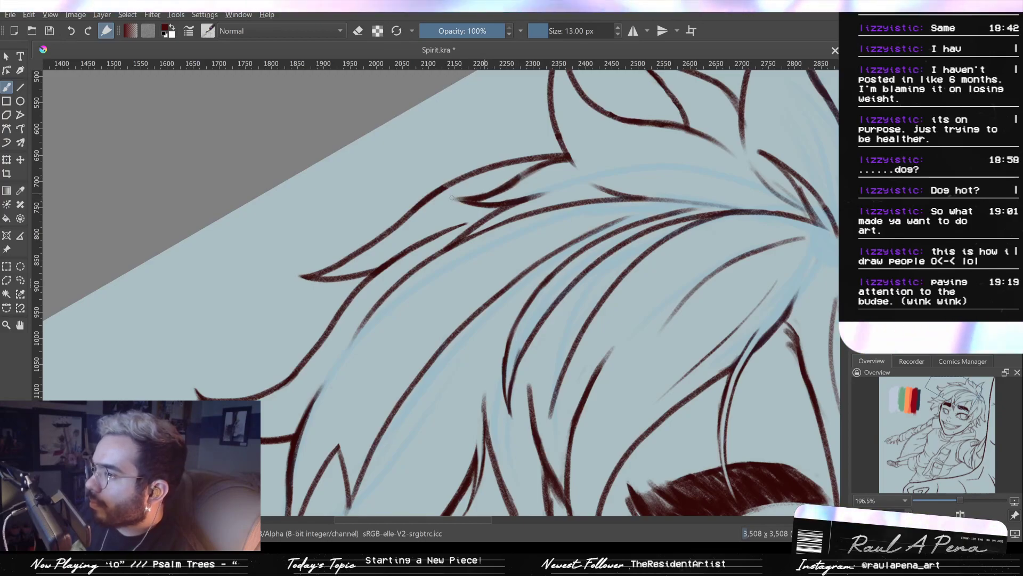
mouse_move(607, 175)
mouse_down()
mouse_move(561, 233)
mouse_move(549, 229)
mouse_up()
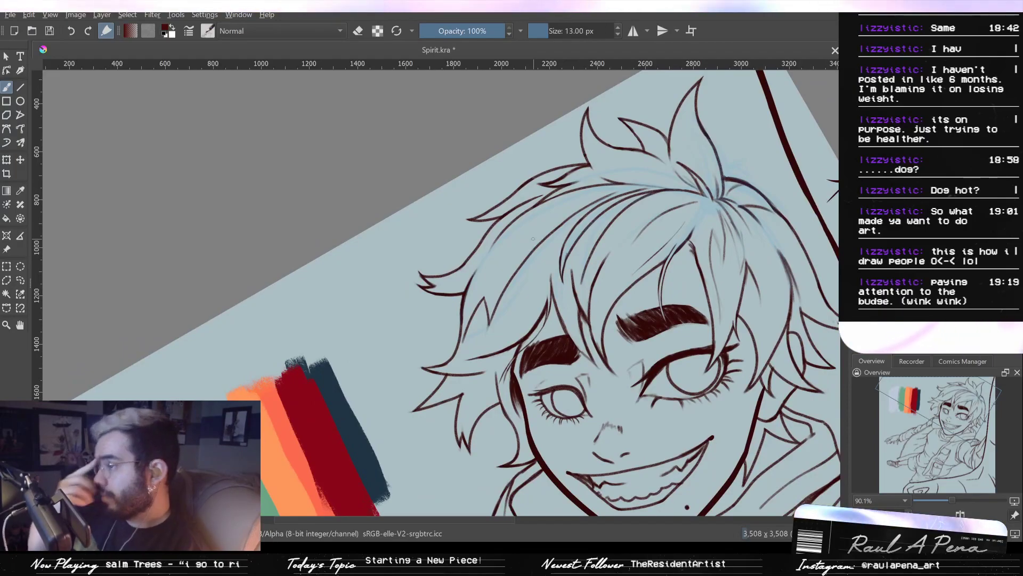
mouse_move(533, 239)
mouse_down()
mouse_move(554, 374)
mouse_move(562, 213)
mouse_up()
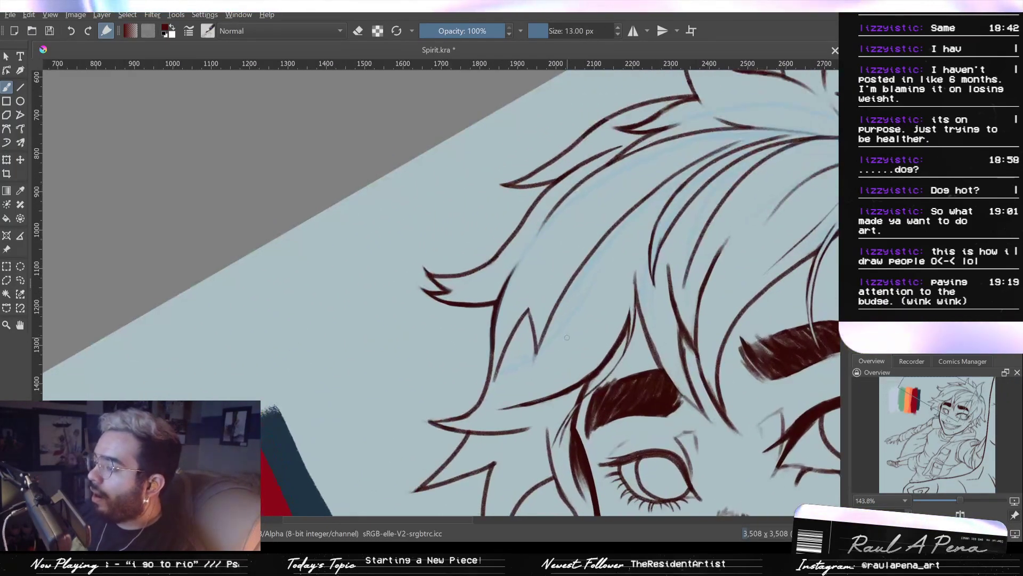
Try to ink a curved strand between the small pointed lock and the long lock above the eyebrow
mouse_move(577, 308)
mouse_down()
mouse_move(572, 347)
mouse_move(516, 402)
mouse_up()
key(ctrl+z)
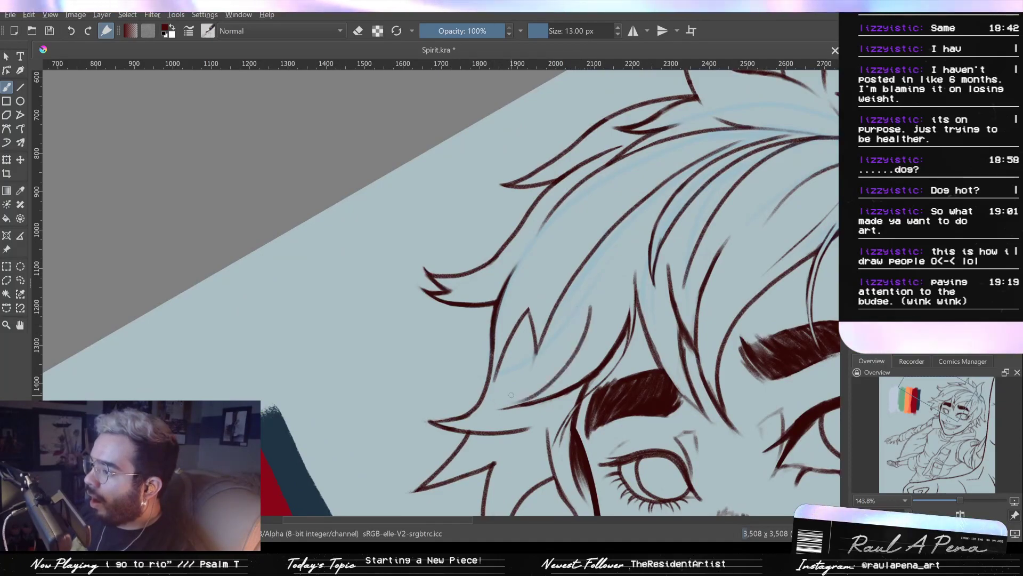
key(ctrl+z)
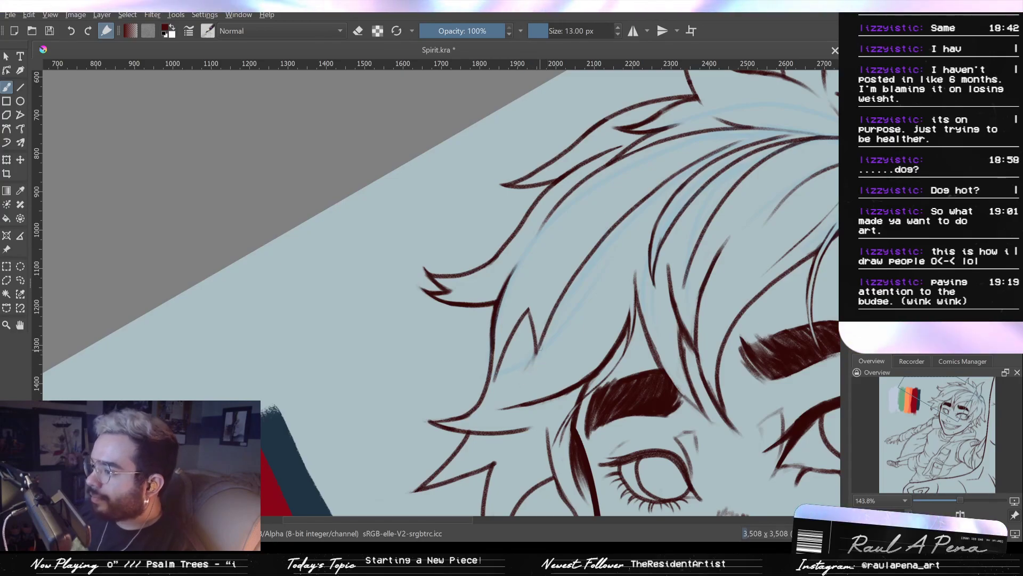
Extend the crown strand past the small pointed lock into a tapered tip, refining it with the 11.70 px eraser
scroll(534, 354, up, 2)
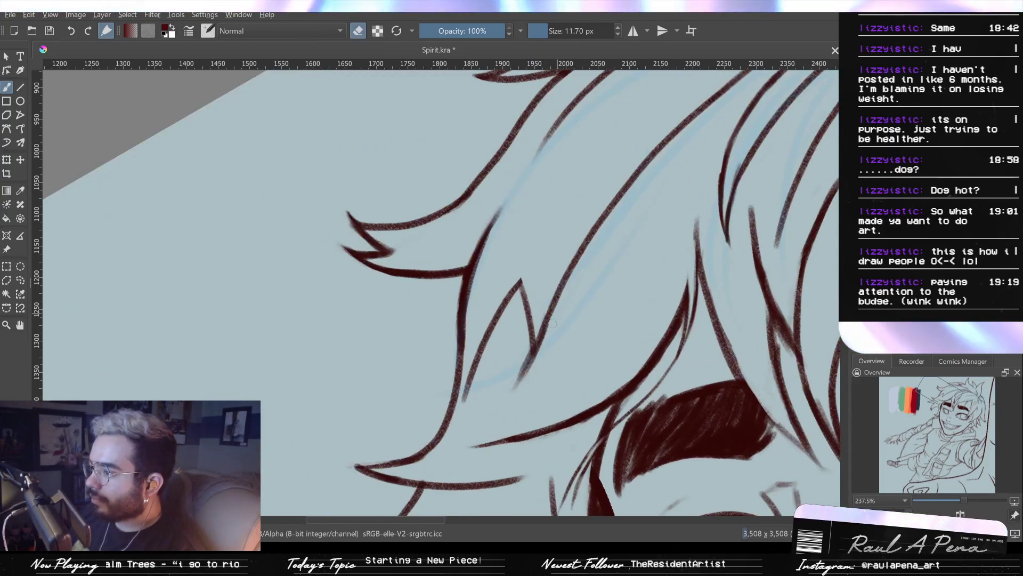
scroll(545, 351, down, 1)
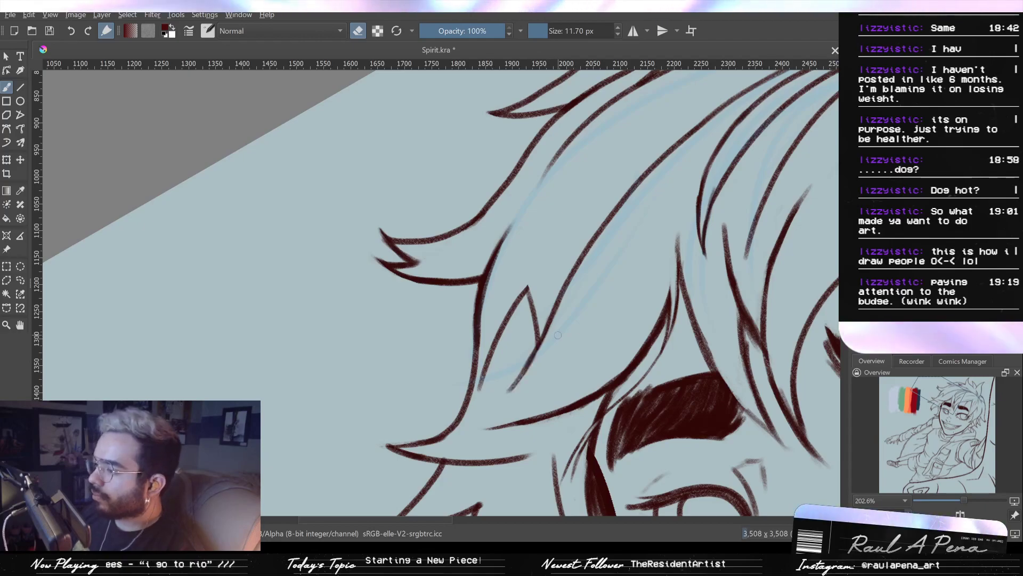
scroll(535, 366, up, 2)
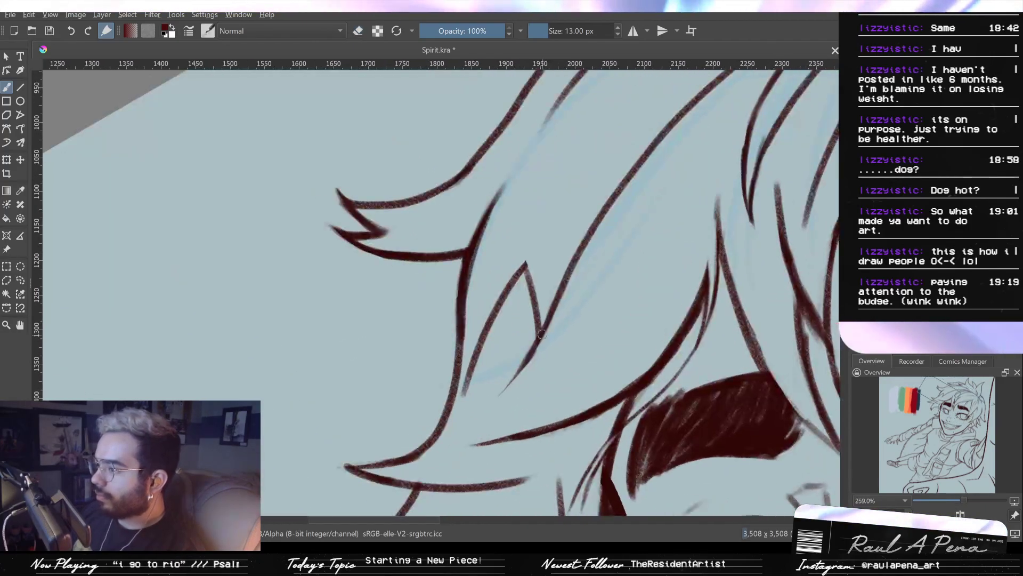
mouse_move(534, 350)
mouse_down()
mouse_move(475, 410)
mouse_move(518, 366)
mouse_up()
key(ctrl+z)
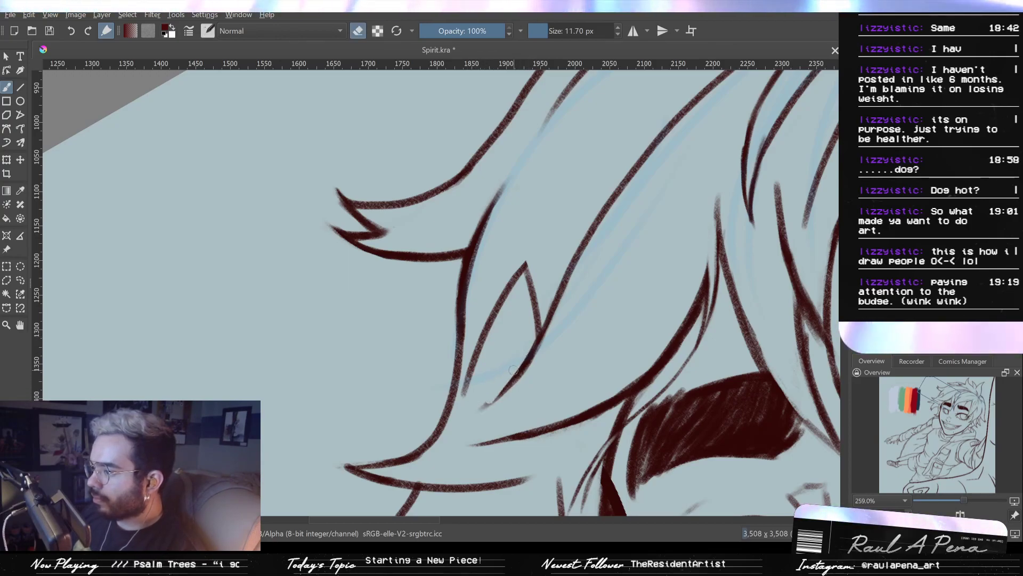
key(ctrl+z)
drag(515, 366, 484, 400)
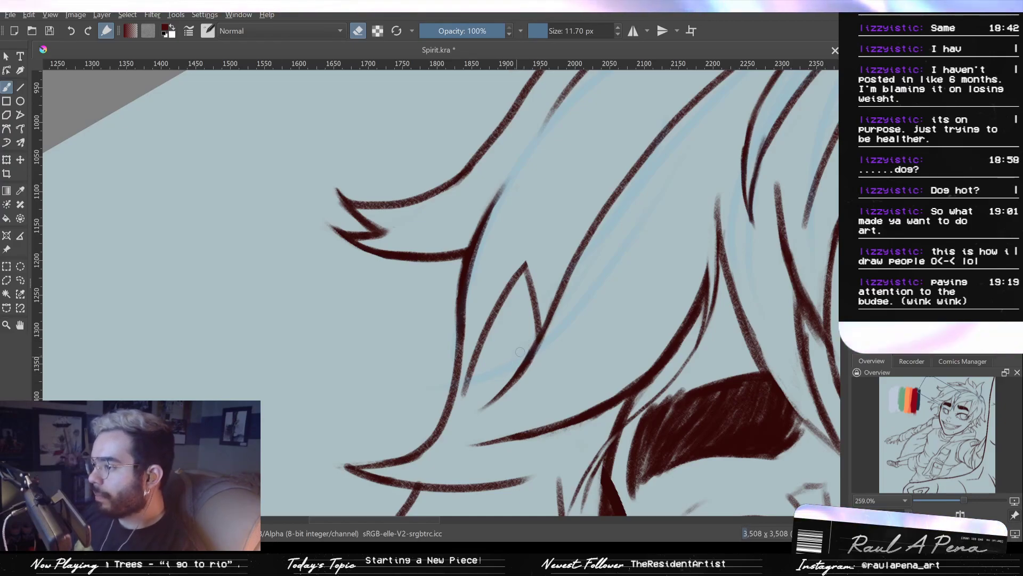
drag(527, 348, 463, 448)
key(2)
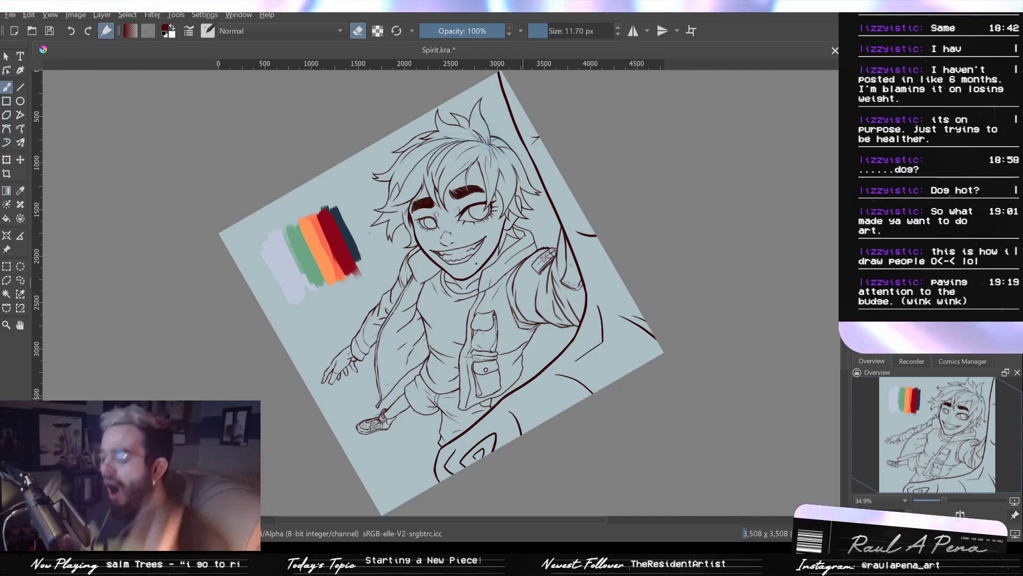
scroll(576, 330, up, 4)
drag(594, 328, 619, 405)
drag(511, 240, 688, 482)
drag(540, 343, 622, 425)
scroll(622, 426, down, 4)
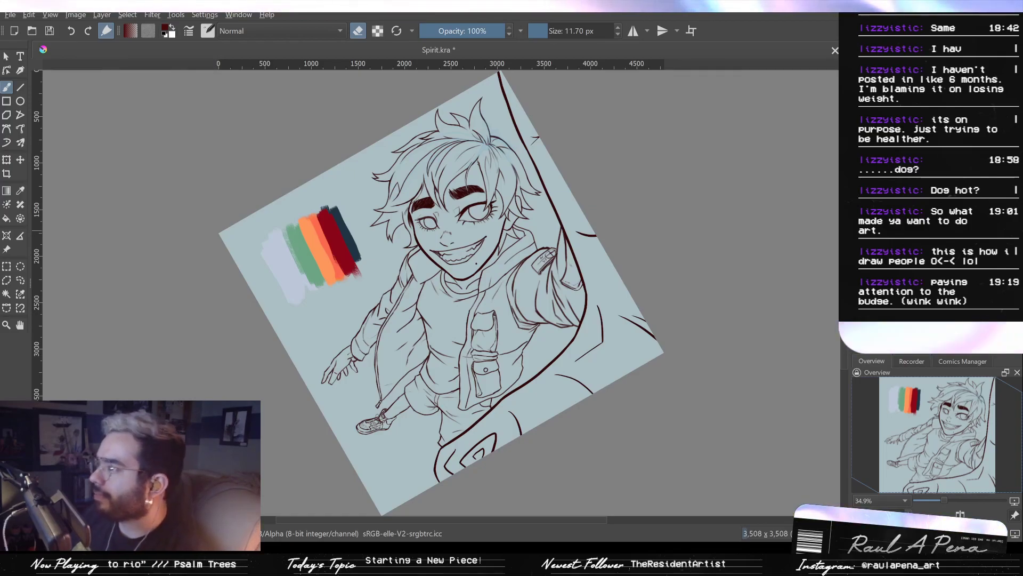
Ink the inner contours of the ear beside the large eye with the 13 px brush, adding a small mark on the lobe
scroll(580, 319, up, 4)
drag(421, 128, 536, 301)
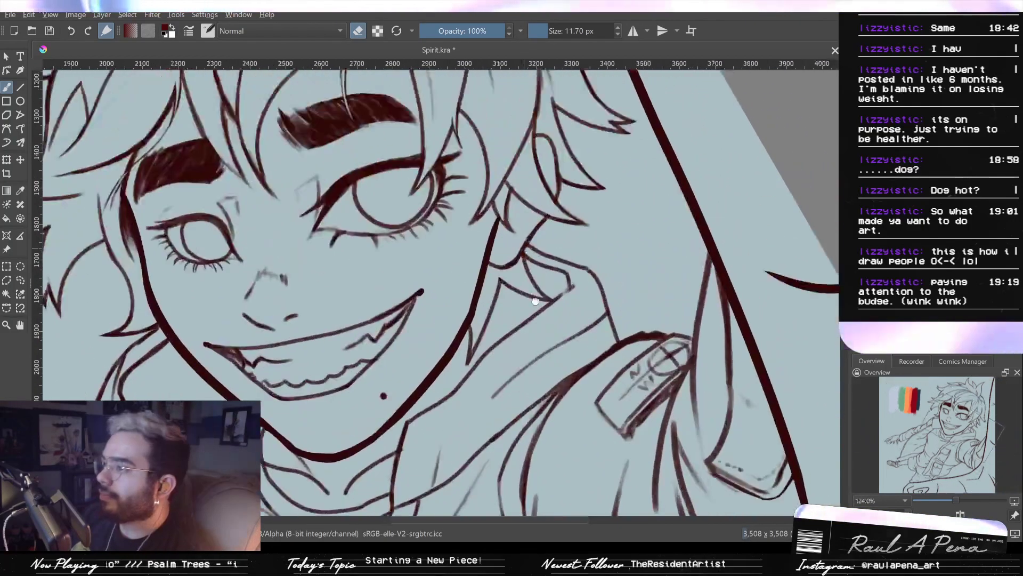
scroll(535, 301, up, 2)
key(e)
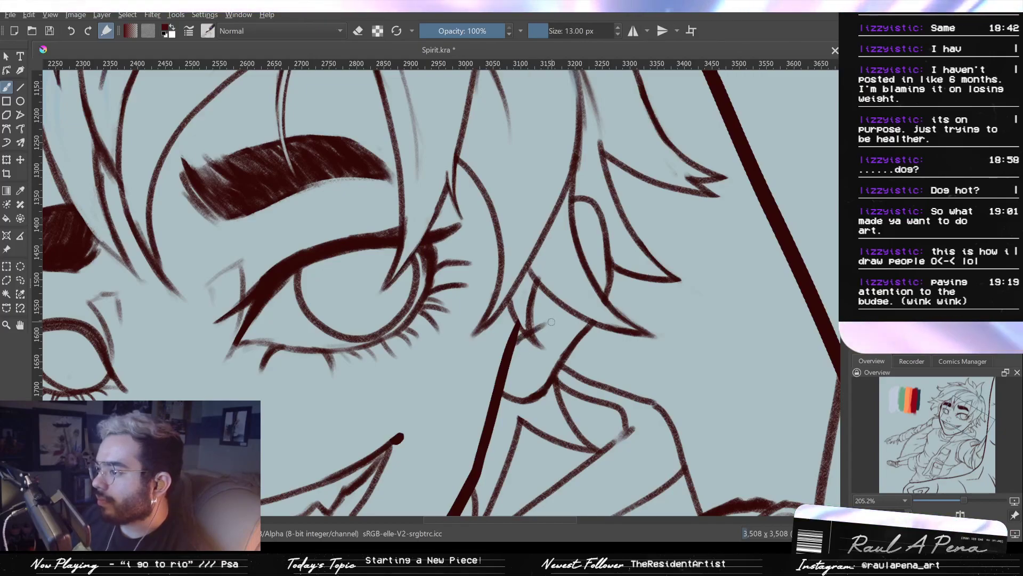
drag(542, 305, 545, 323)
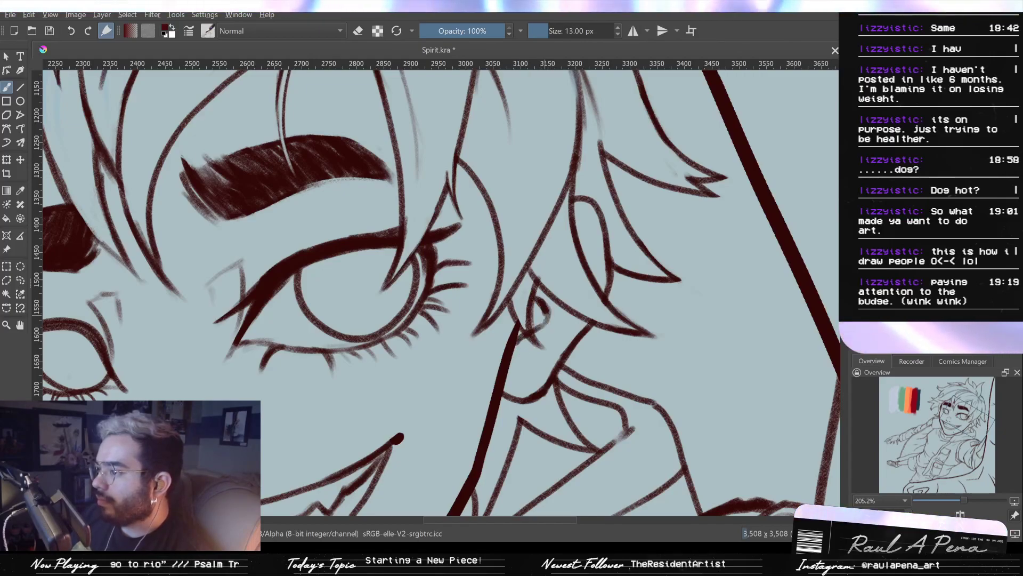
drag(571, 221, 589, 221)
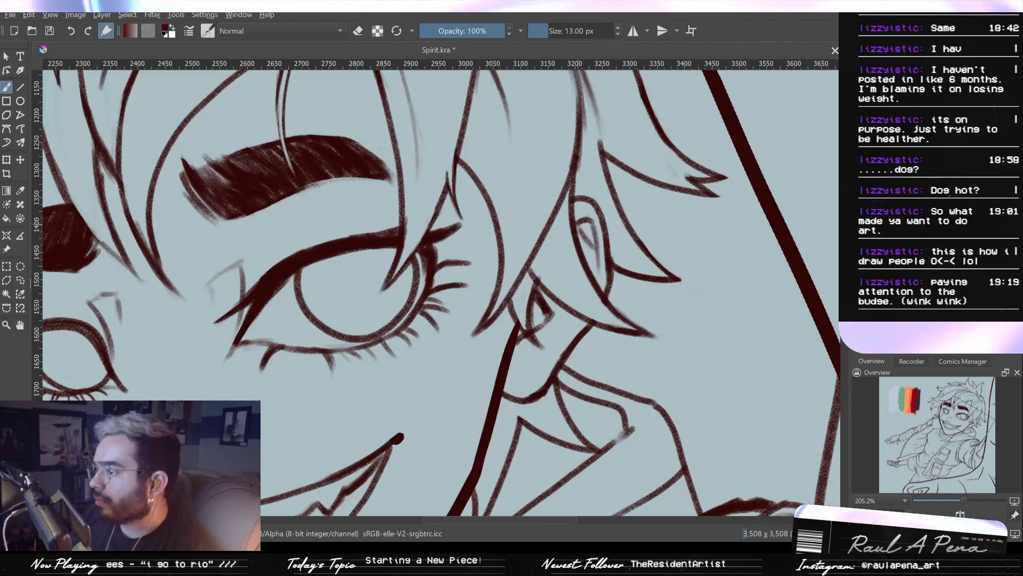
drag(583, 230, 595, 255)
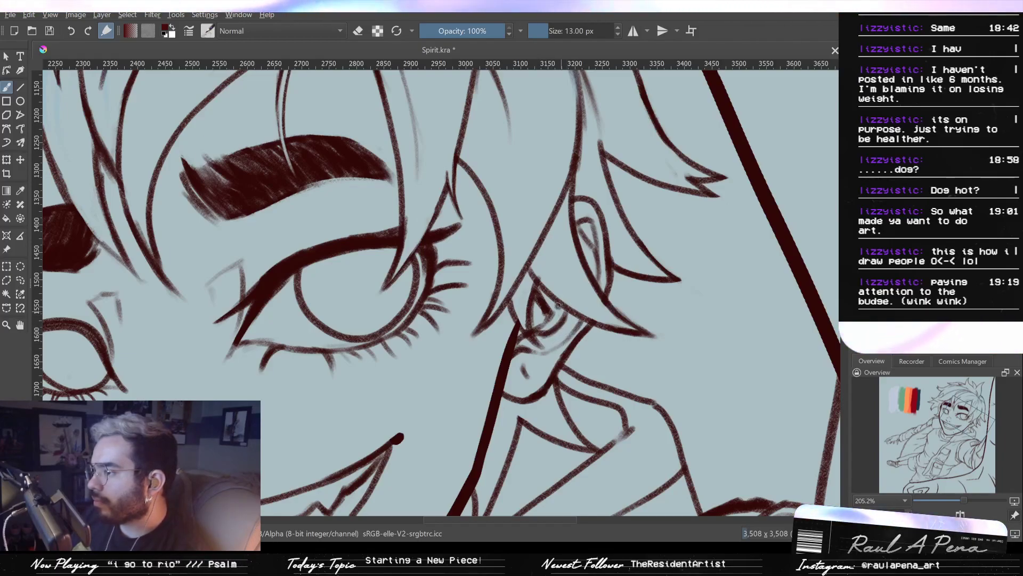
mouse_move(540, 370)
mouse_down()
mouse_move(538, 416)
mouse_move(533, 367)
mouse_move(605, 334)
mouse_move(594, 357)
mouse_up()
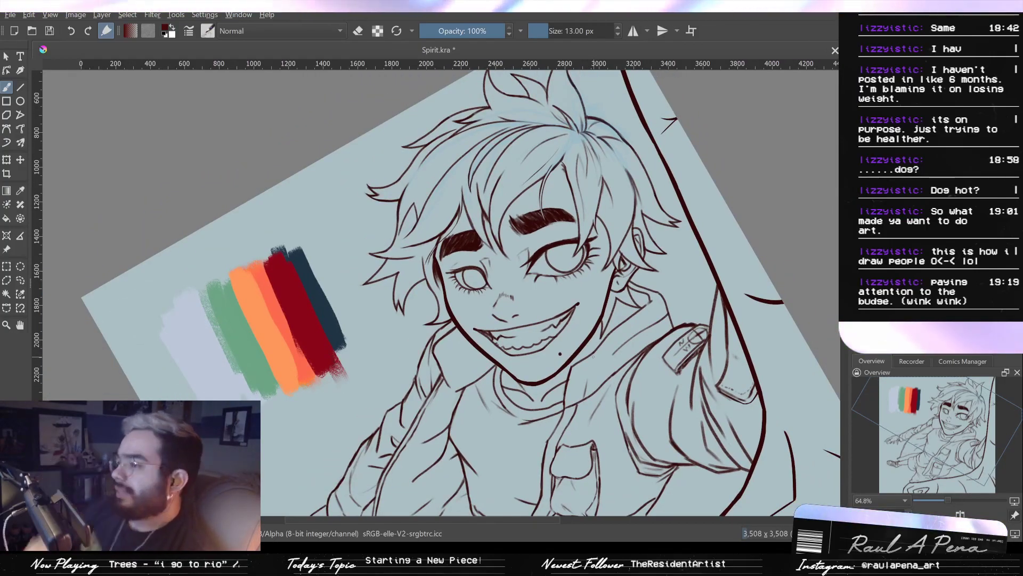
Ink short fold lines on the hood at both sides of the character's face
mouse_move(594, 357)
mouse_down()
mouse_move(622, 364)
mouse_move(438, 319)
mouse_move(454, 337)
mouse_up()
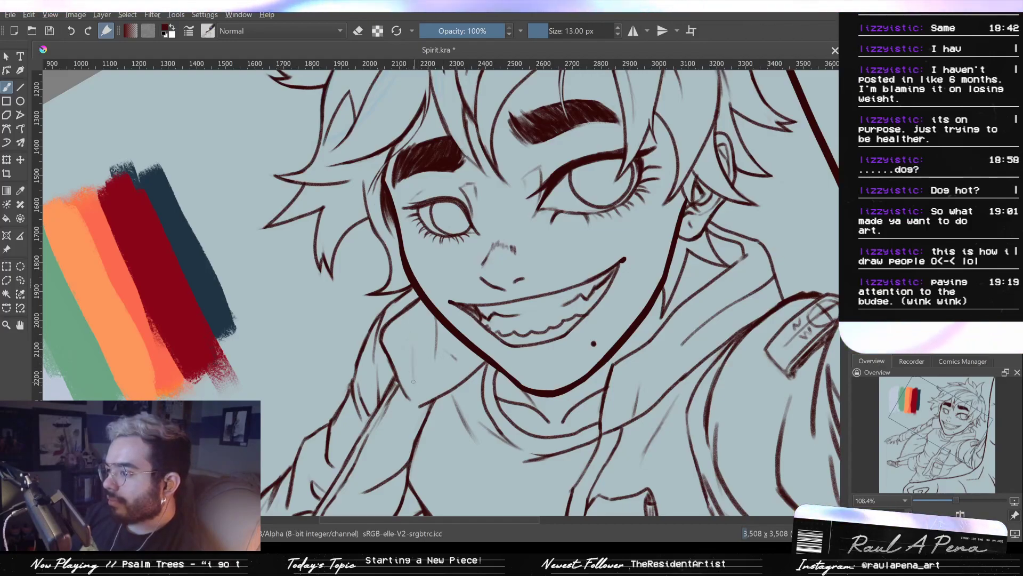
drag(417, 338, 402, 373)
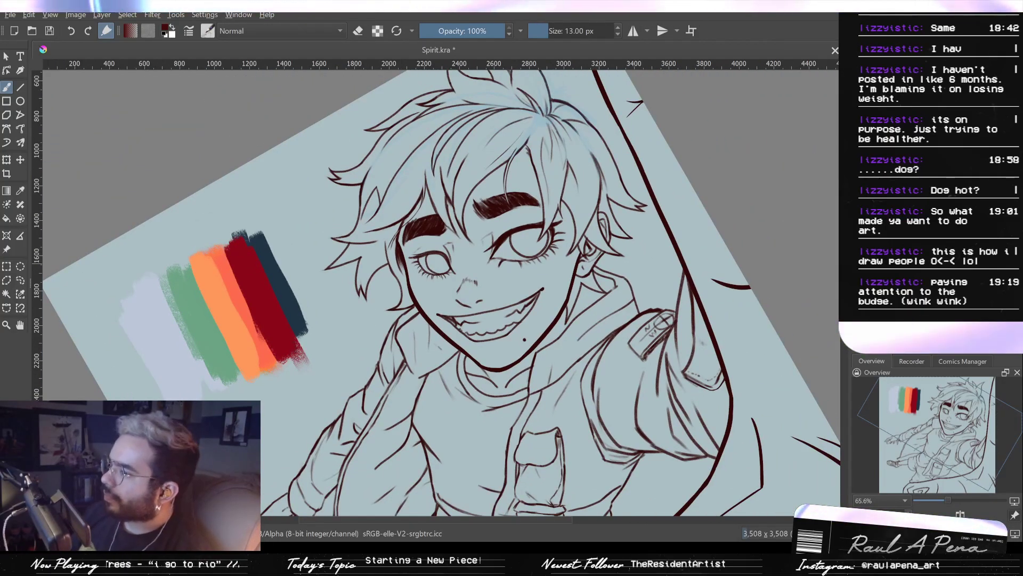
drag(572, 330, 572, 296)
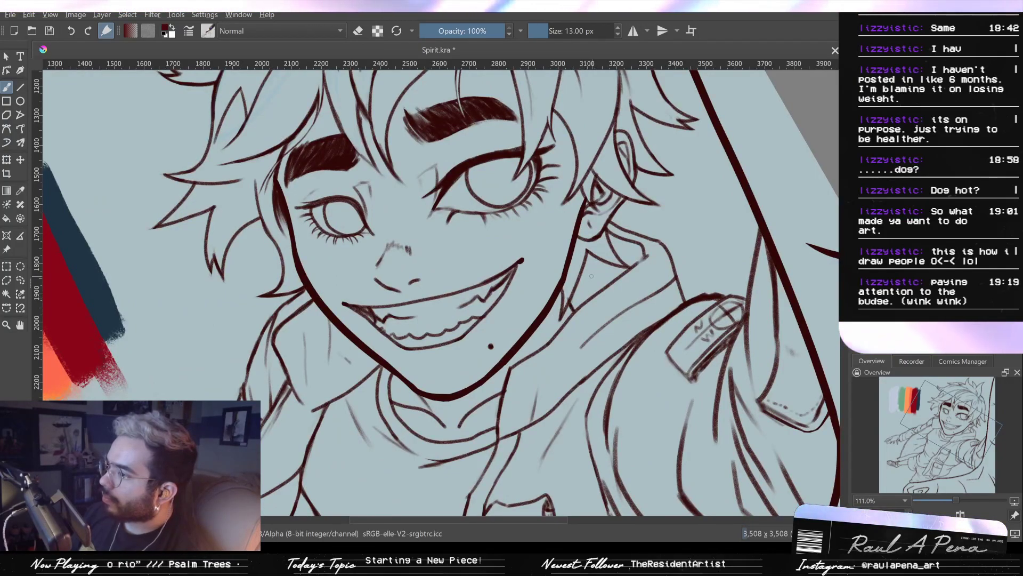
drag(585, 275, 595, 292)
mouse_move(596, 255)
mouse_down()
mouse_move(607, 274)
mouse_move(586, 286)
mouse_move(579, 362)
mouse_up()
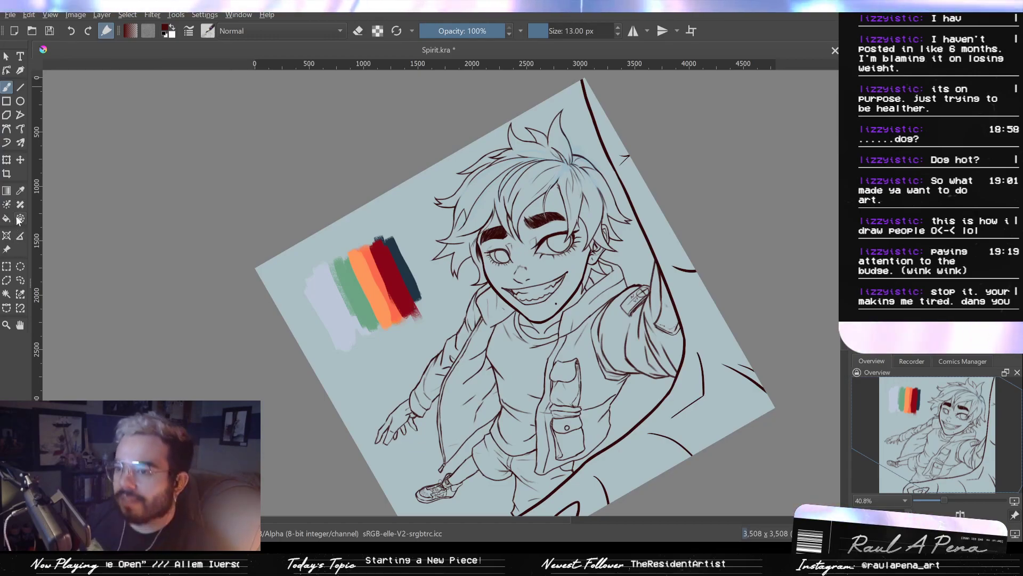
click(7, 191)
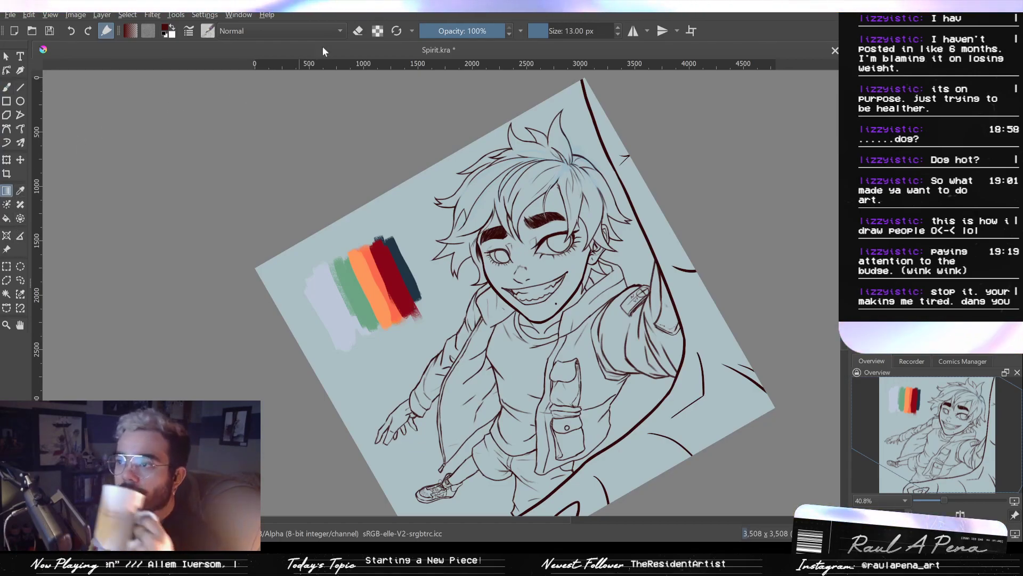
key(alt+shift+c)
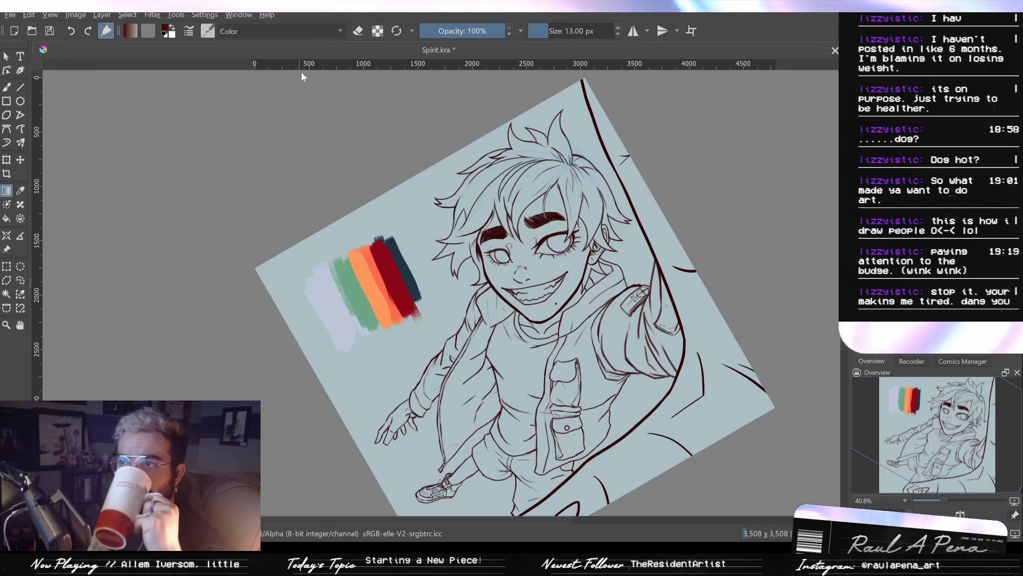
key(alt+shift+n)
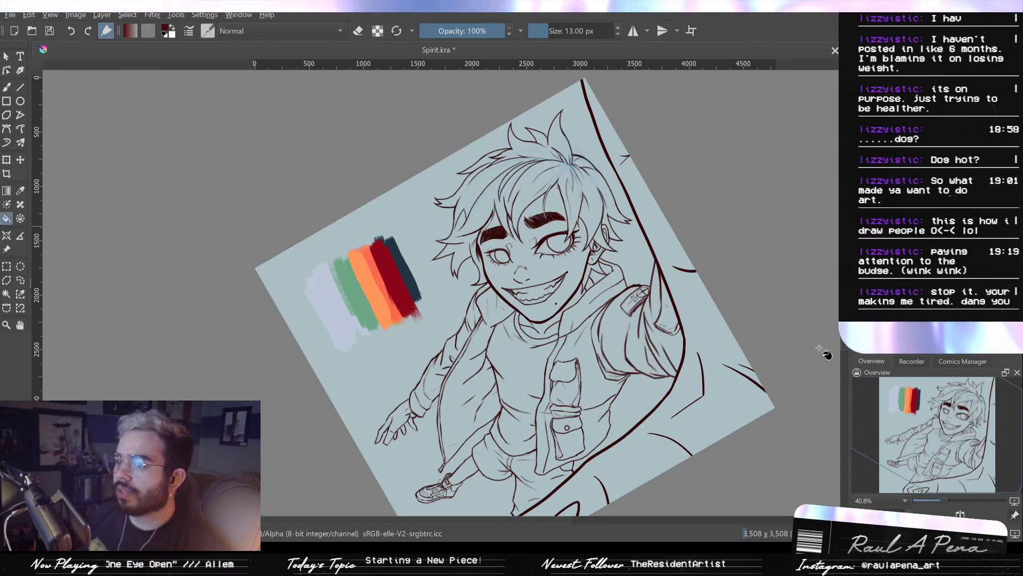
Flood-fill the whole canvas with the woven fabric pattern
click(7, 219)
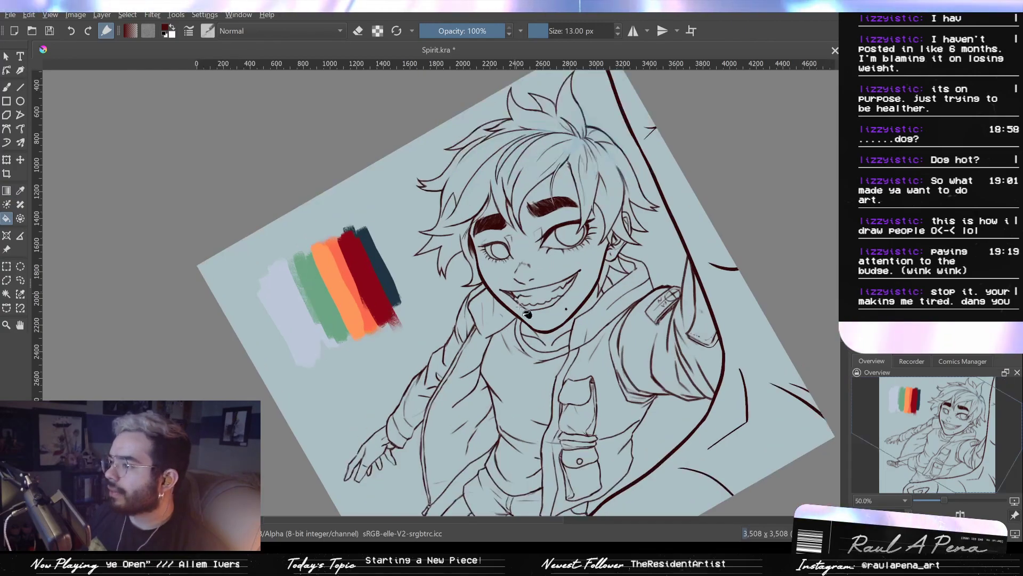
scroll(516, 283, up, 1)
click(661, 318)
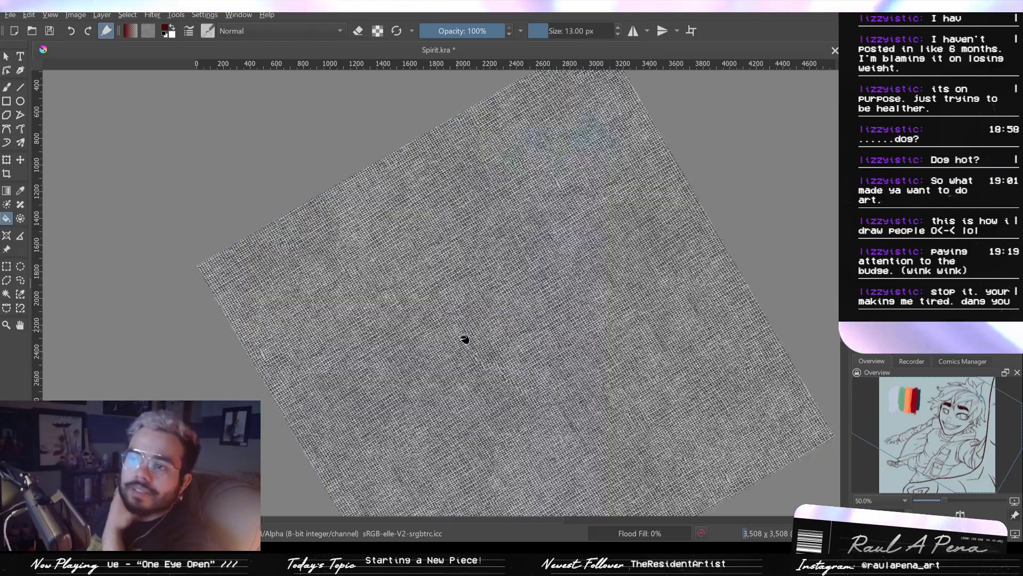
click(466, 324)
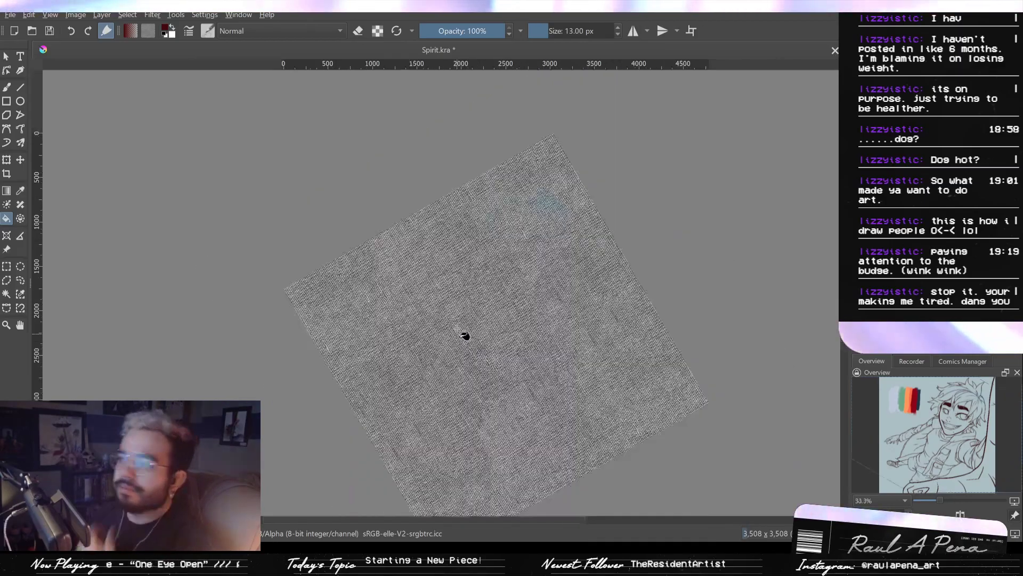
Try the fabric texture as a translucent overlay across the line art and colour swatches
scroll(458, 327, up, 1)
drag(458, 327, 312, 170)
scroll(312, 170, down, 1)
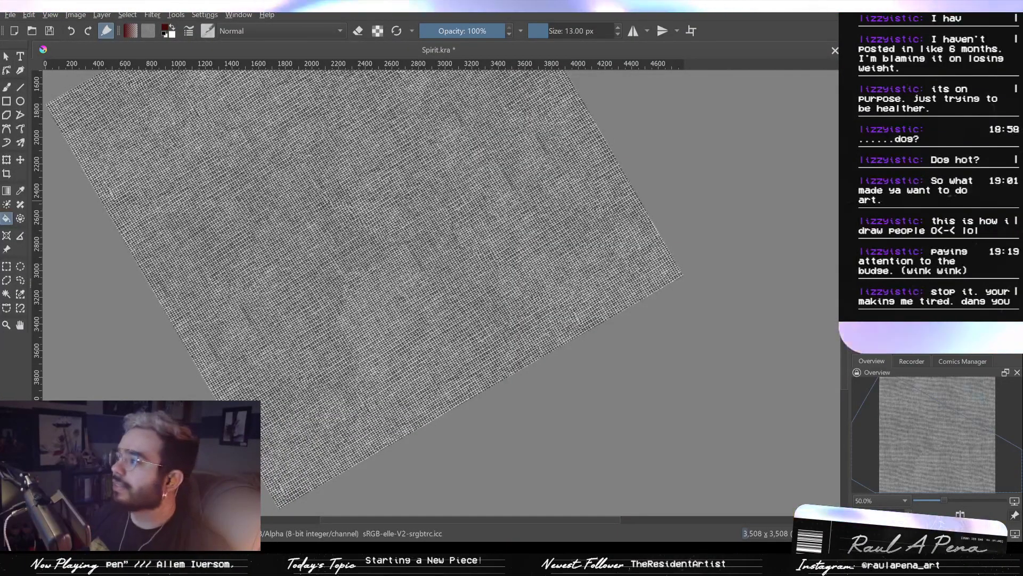
drag(464, 235, 628, 306)
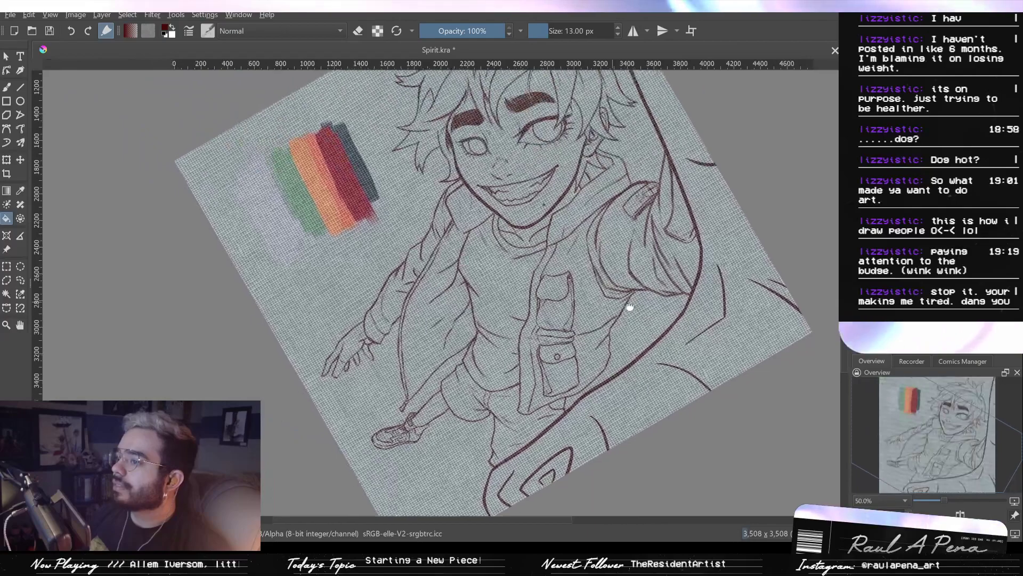
drag(609, 261, 631, 304)
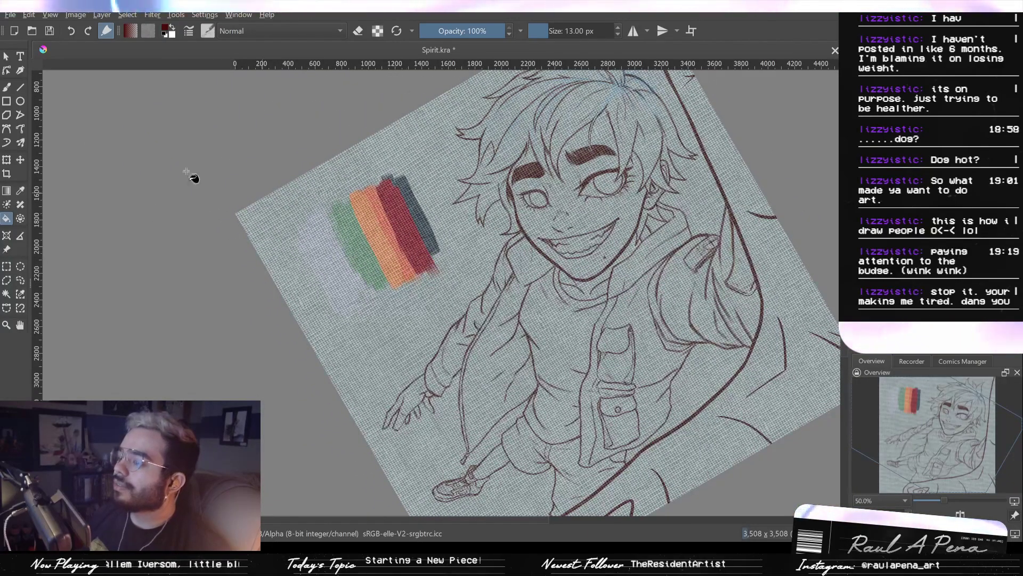
click(6, 160)
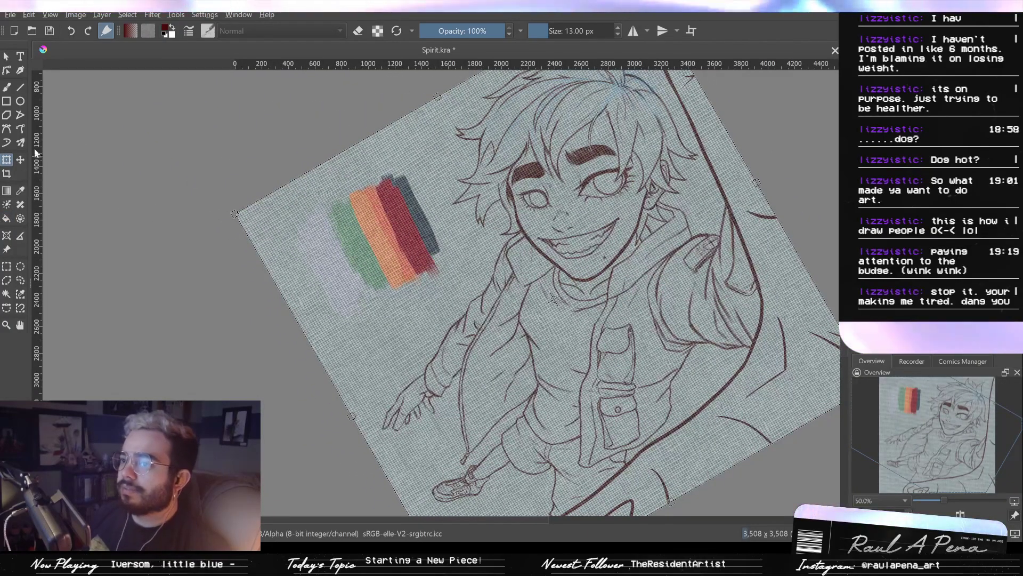
key(Escape)
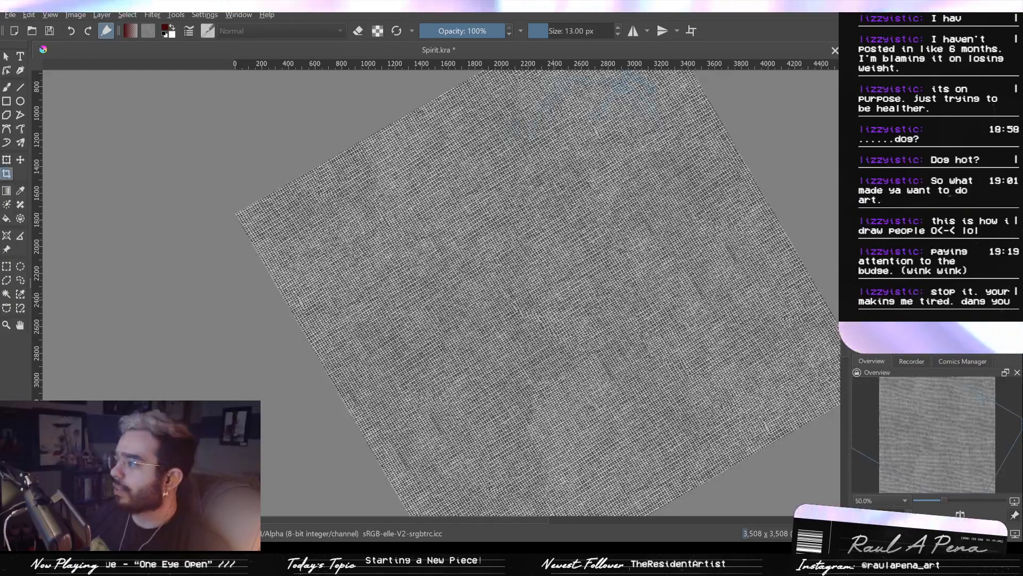
Crop the fabric texture layer to a large rectangle anchored at the canvas's upper-left corner
click(376, 213)
drag(703, 256, 285, 231)
drag(457, 357, 191, 258)
mouse_move(305, 293)
mouse_down()
mouse_move(828, 377)
mouse_move(755, 331)
mouse_up()
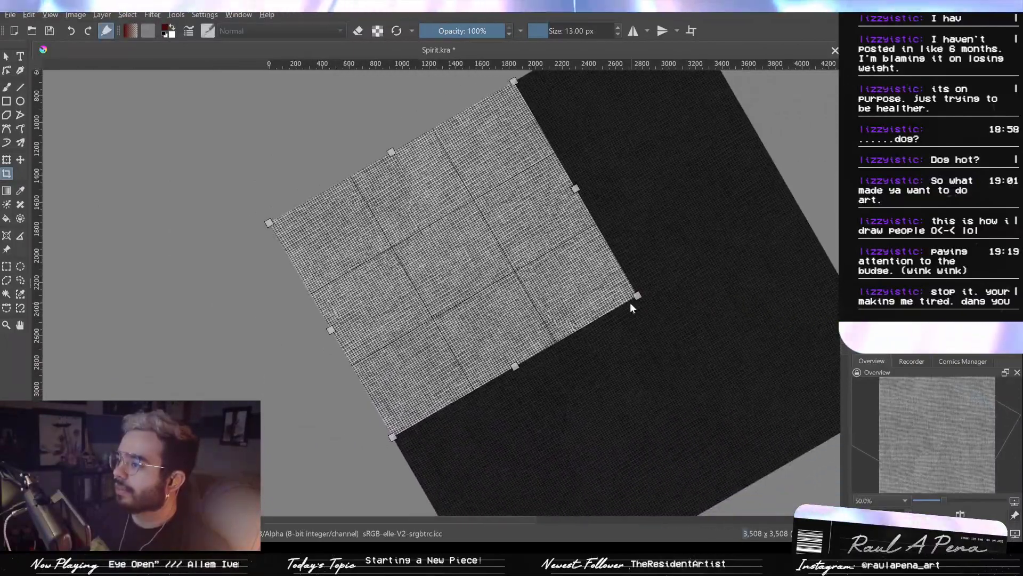
key(Return)
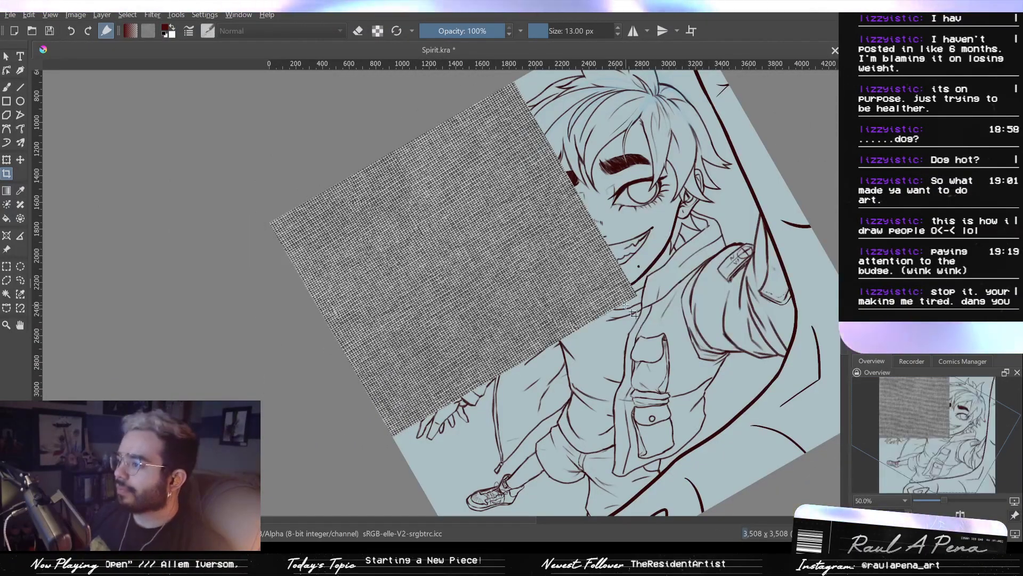
Try to move, rotate and greatly enlarge the fabric texture over the character
key(ctrl+t)
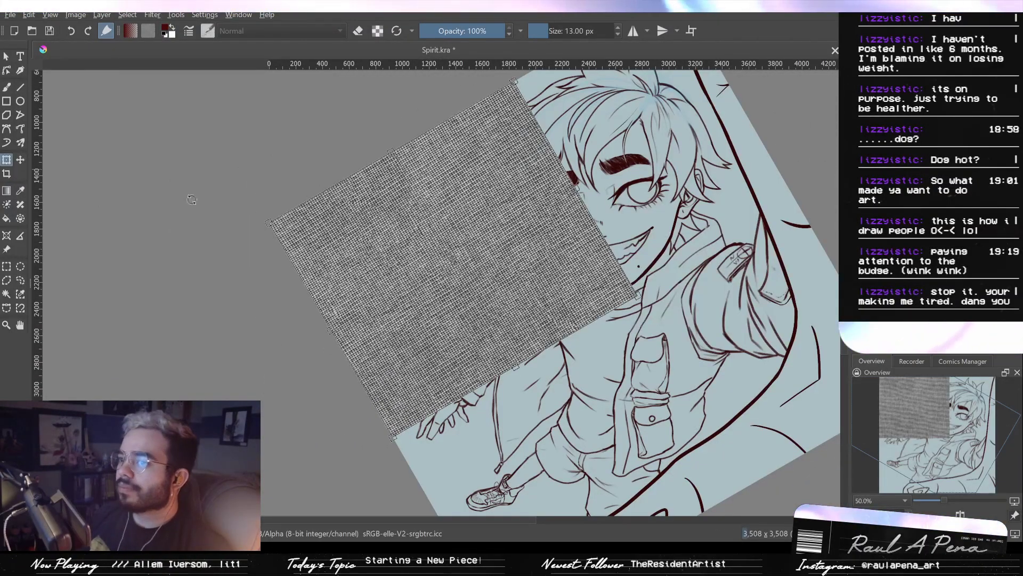
drag(531, 236, 682, 292)
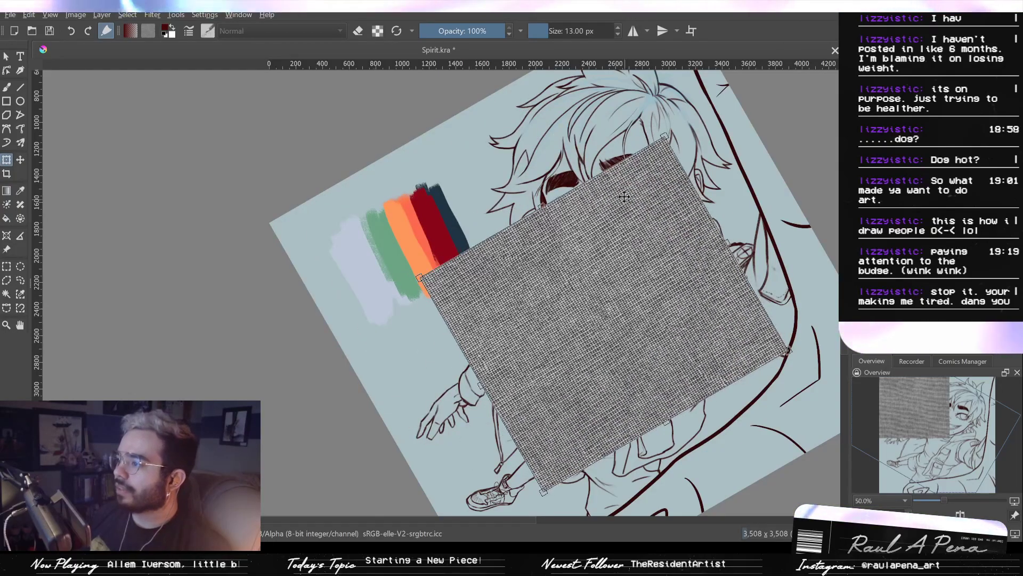
drag(710, 109, 714, 189)
drag(678, 262, 535, 244)
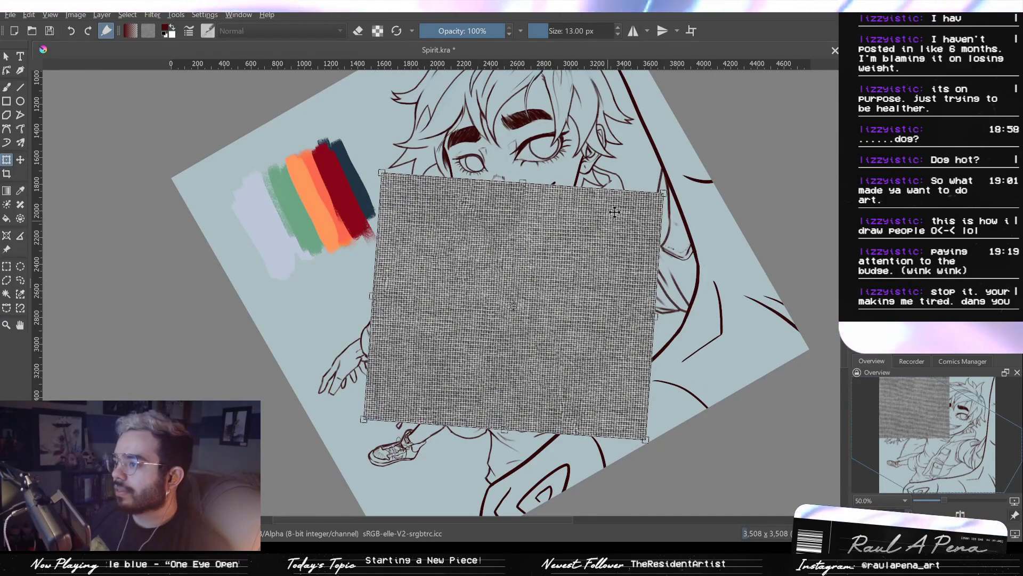
drag(666, 193, 674, 184)
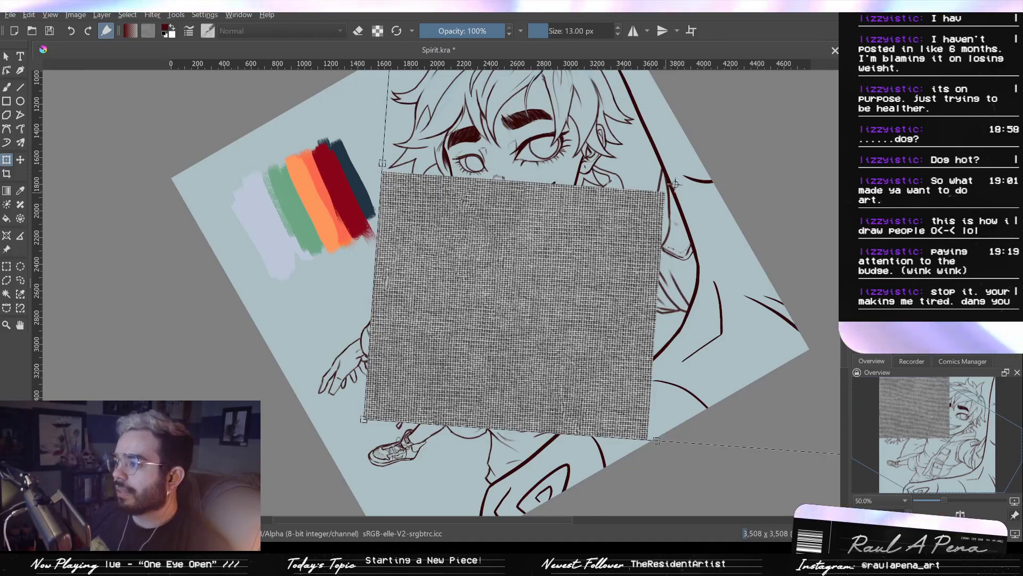
scroll(562, 260, down, 2)
scroll(553, 260, up, 2)
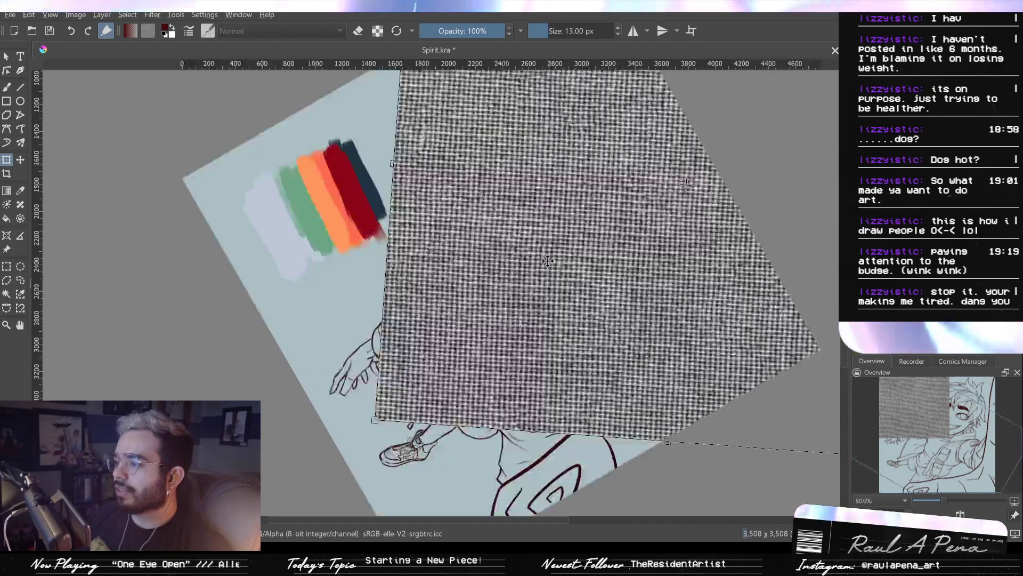
scroll(540, 263, down, 1)
scroll(531, 263, up, 2)
scroll(527, 262, down, 1)
scroll(524, 262, down, 1)
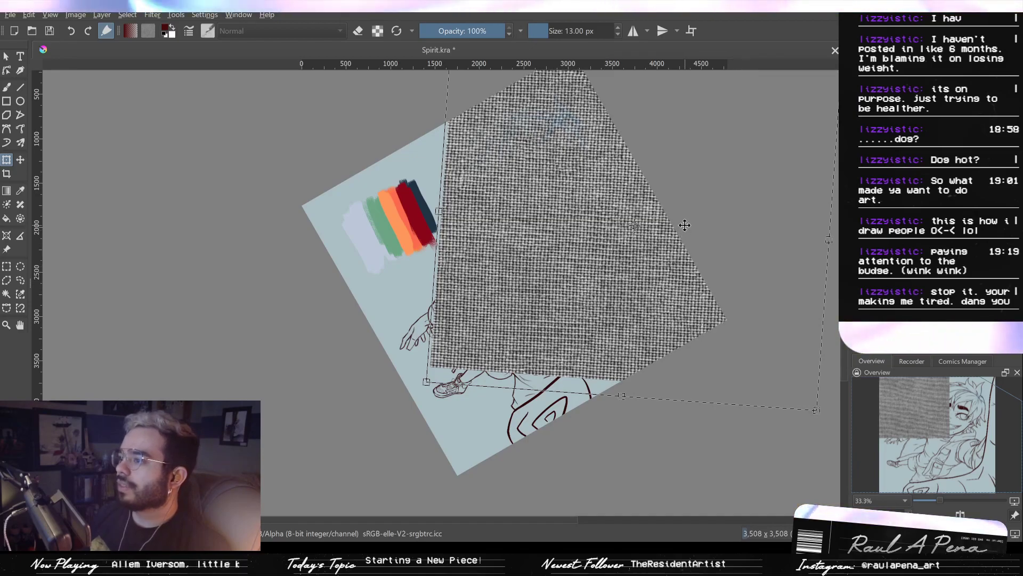
key(Return)
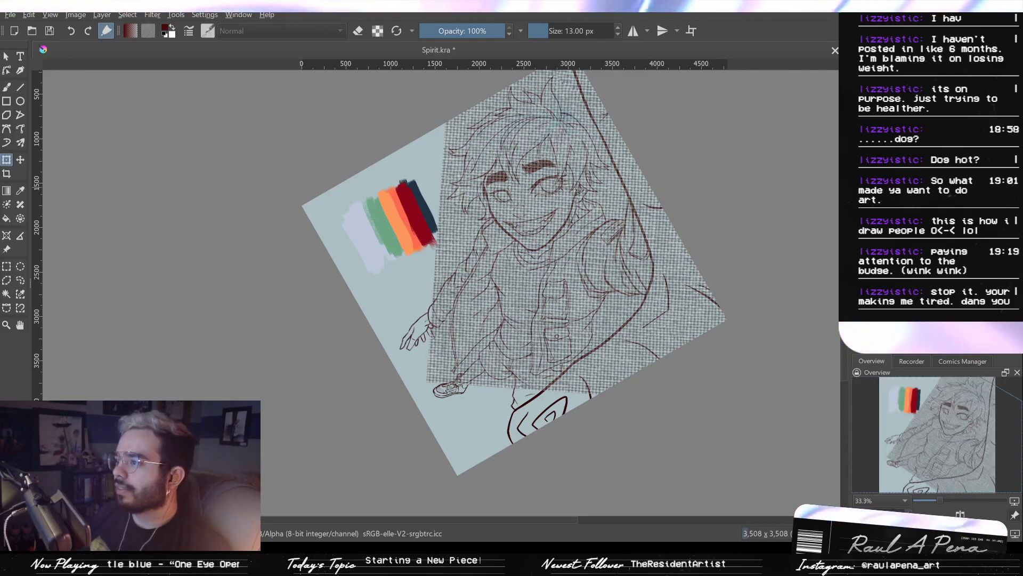
key(ctrl+z)
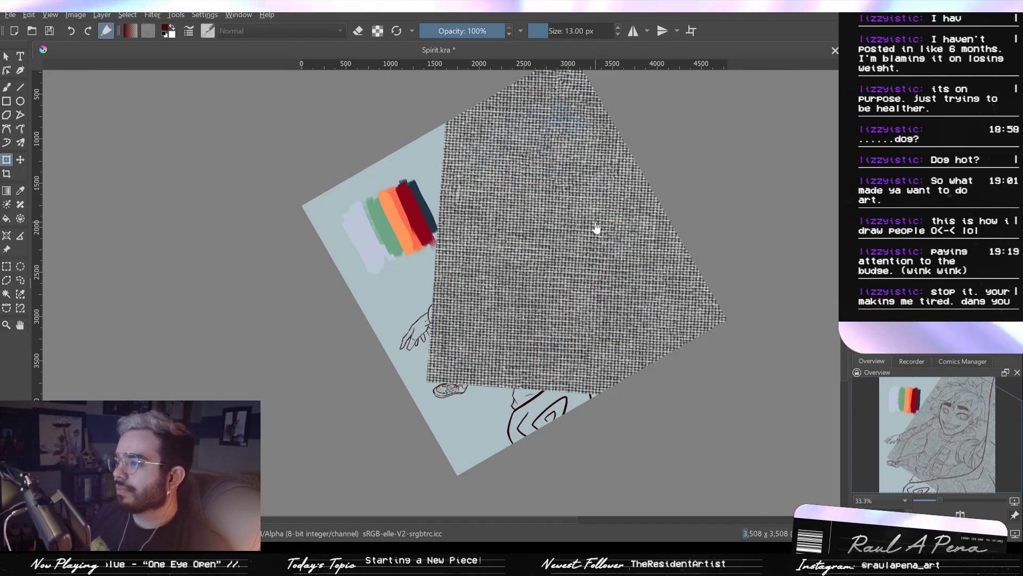
key(ctrl+z)
Move, enlarge and rotate the fabric texture to cover the character's torso, and place its layer below the line art
drag(344, 256, 454, 275)
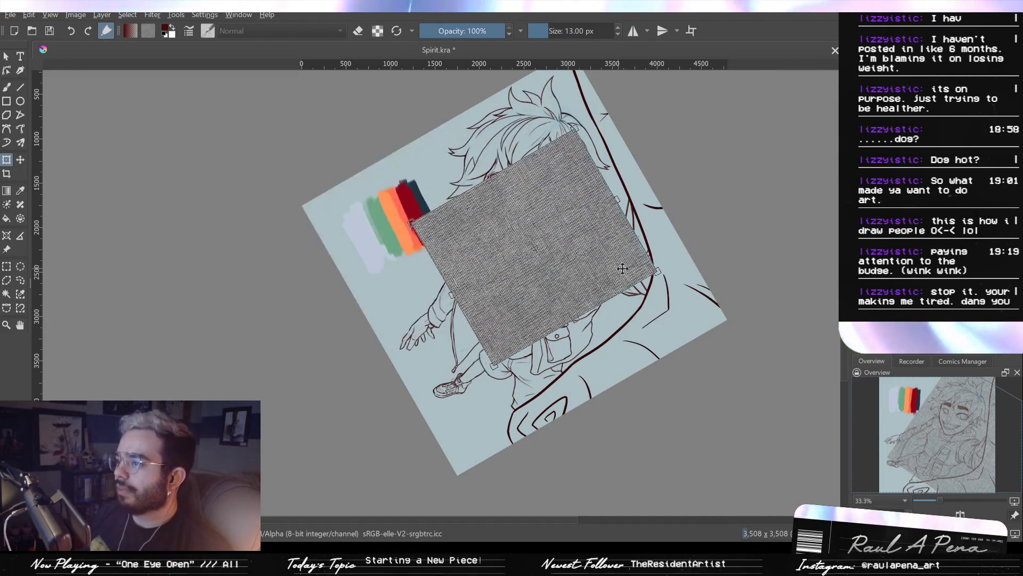
drag(747, 290, 750, 293)
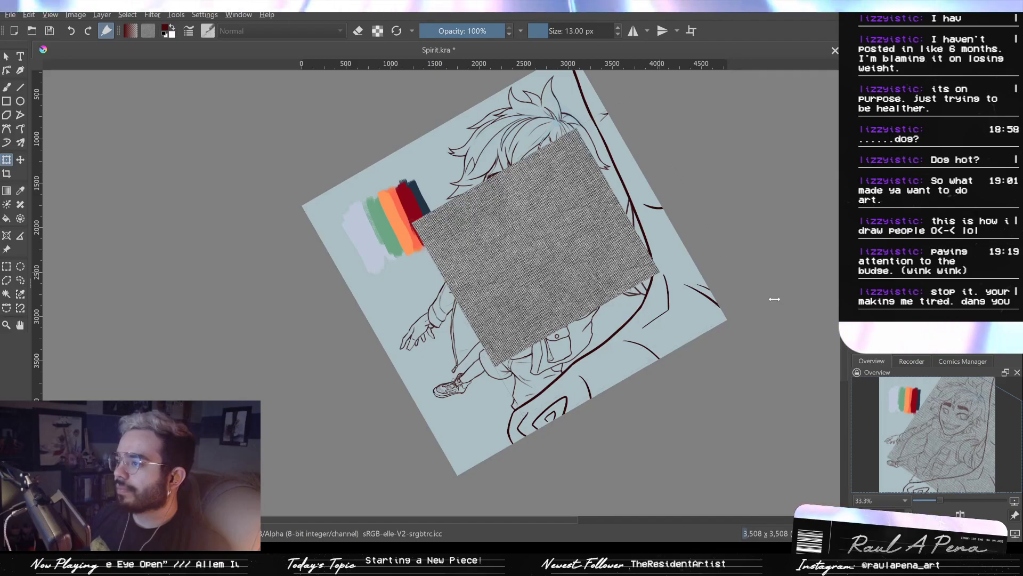
click(738, 280)
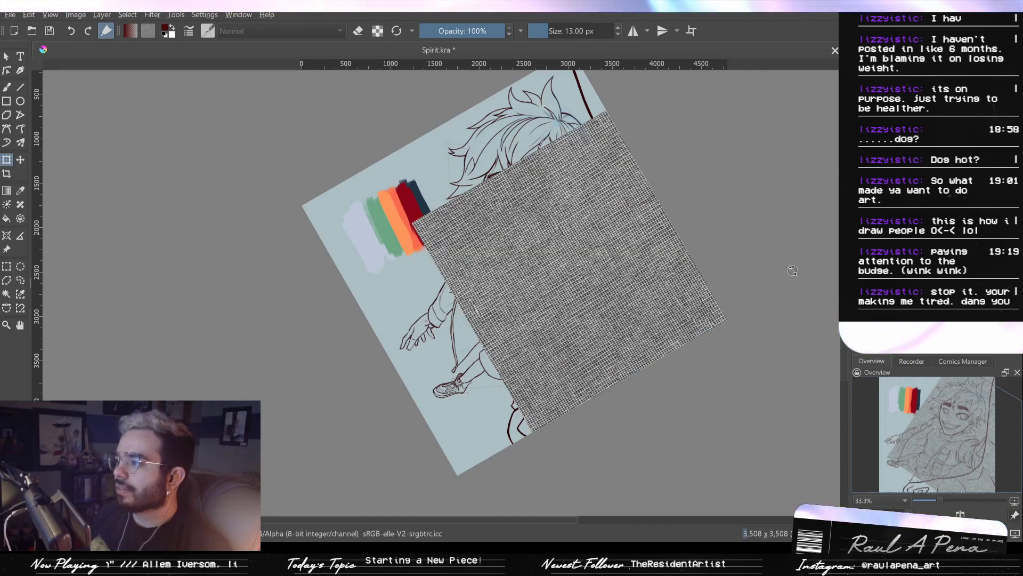
drag(793, 268, 794, 278)
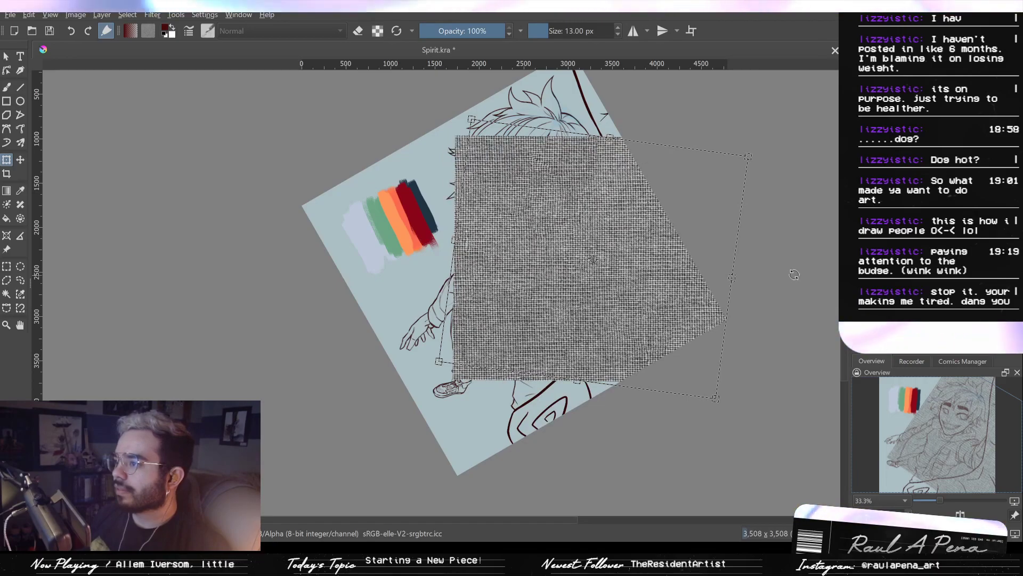
key(Return)
click(602, 258)
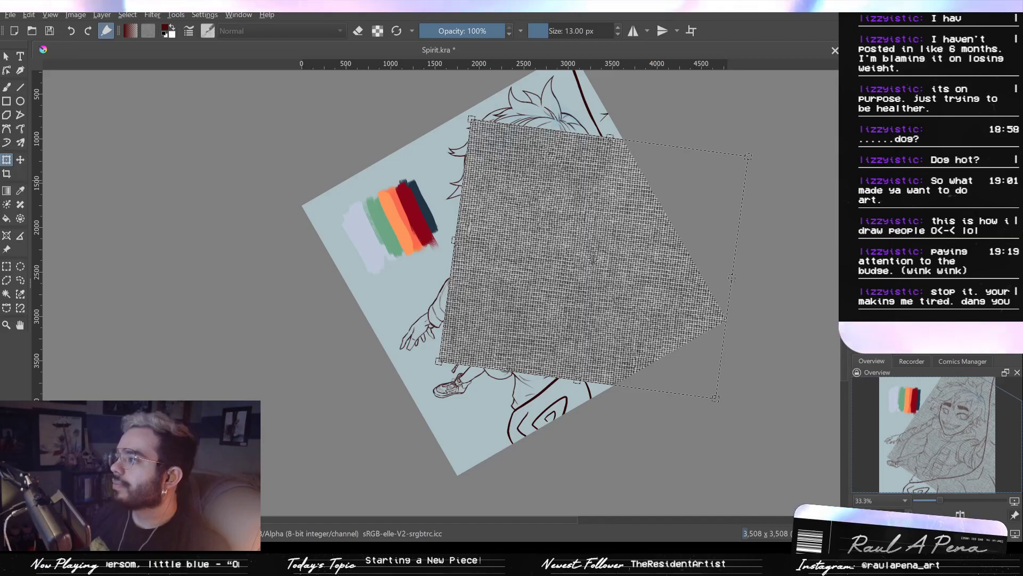
key(Return)
key(ctrl+Page_Down)
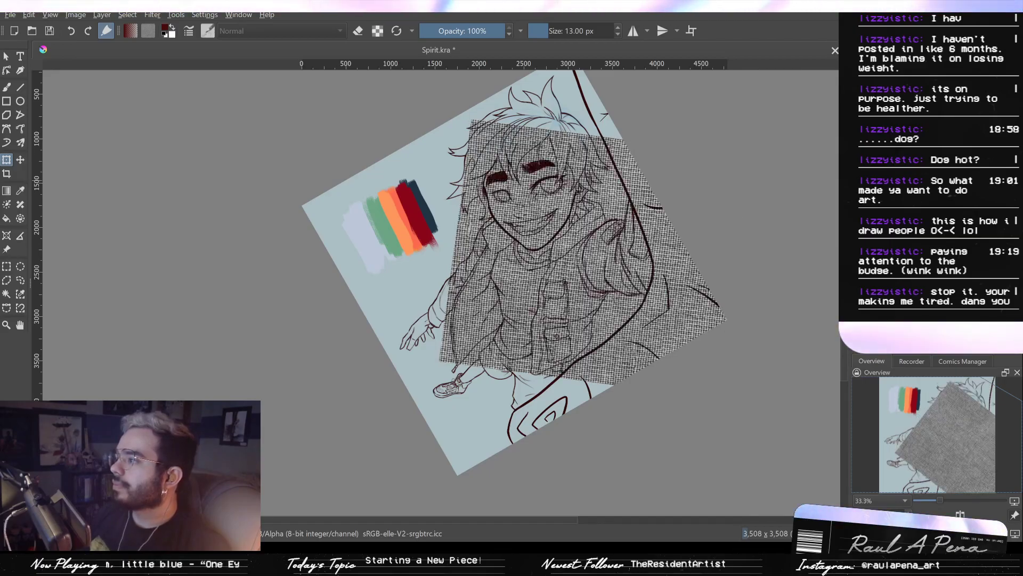
Erase the fabric texture from the character's hair and upper face with an eraser about 702 px wide
scroll(589, 182, up, 3)
scroll(597, 171, down, 2)
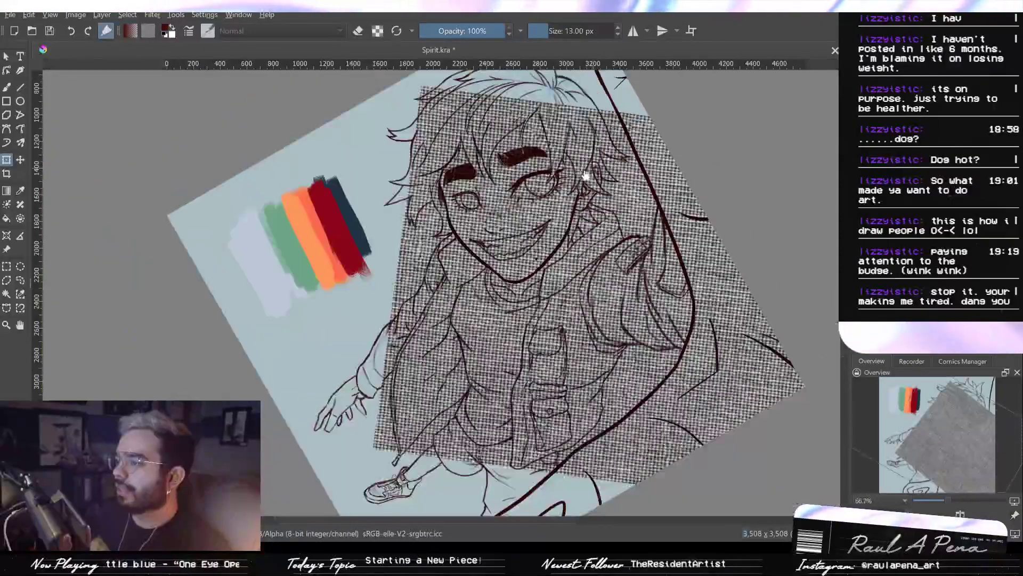
drag(555, 224, 567, 176)
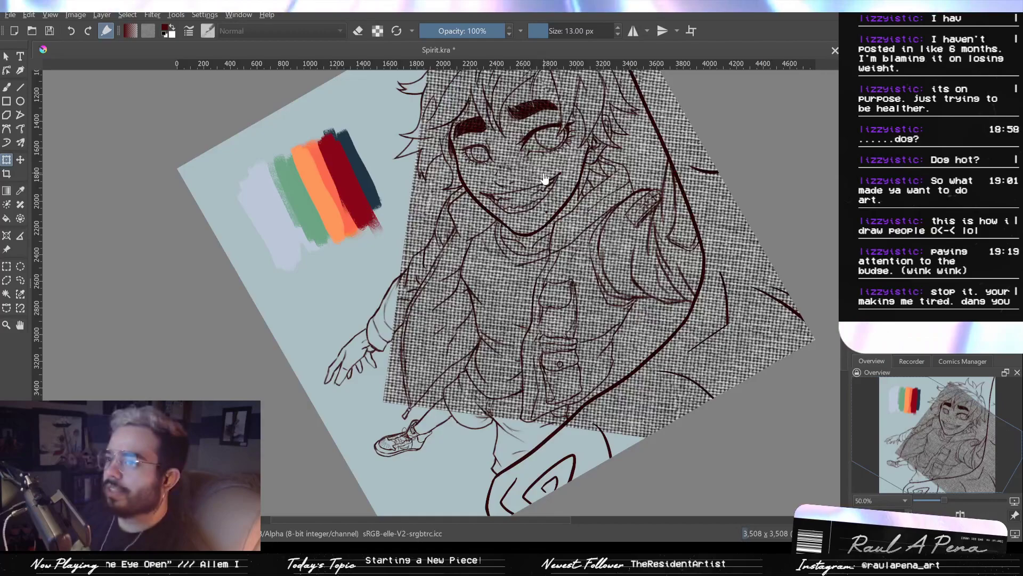
key(b)
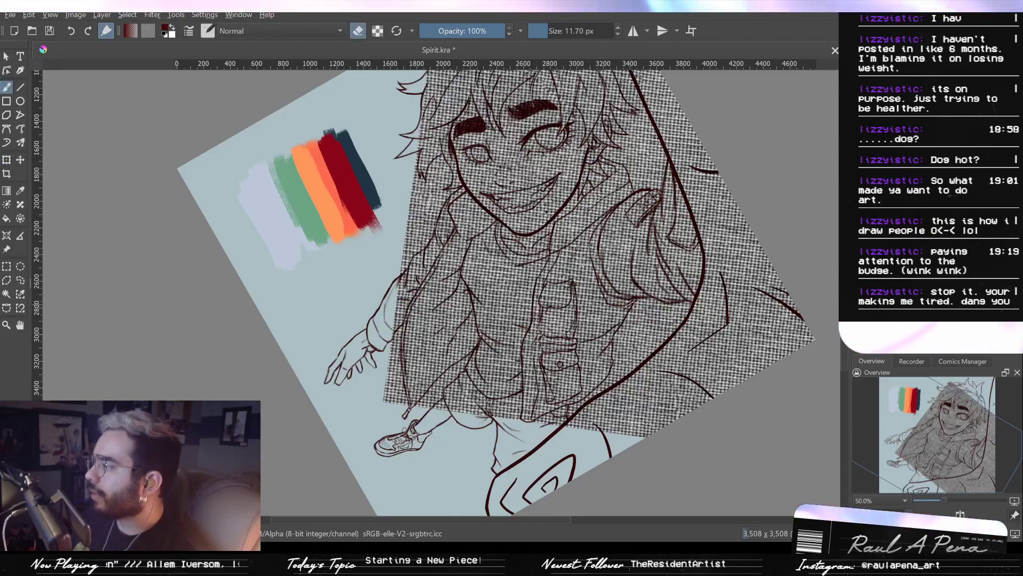
mouse_move(458, 202)
mouse_down()
mouse_move(477, 203)
mouse_move(396, 288)
mouse_up()
key(ctrl+z)
mouse_move(440, 180)
mouse_down()
mouse_move(440, 234)
mouse_move(477, 154)
mouse_up()
drag(472, 179, 443, 294)
mouse_move(408, 267)
mouse_down()
mouse_move(482, 184)
mouse_move(397, 285)
mouse_up()
mouse_move(496, 197)
mouse_down()
mouse_move(512, 229)
mouse_move(587, 240)
mouse_move(544, 279)
mouse_move(627, 259)
mouse_up()
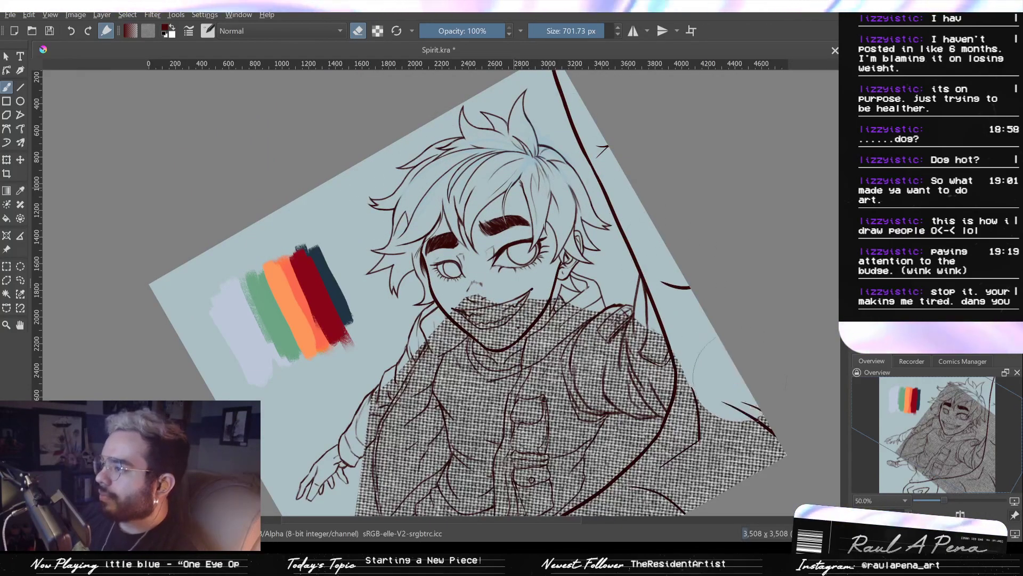
Erase the texture from the lower face, sleeves, jacket sides and background, keeping a rough patch over the shirt
drag(712, 373, 697, 229)
mouse_move(659, 355)
mouse_down()
mouse_move(599, 393)
mouse_move(549, 388)
mouse_move(637, 213)
mouse_move(574, 307)
mouse_move(535, 400)
mouse_up()
mouse_move(341, 408)
mouse_down()
mouse_move(388, 429)
mouse_move(352, 359)
mouse_move(373, 250)
mouse_move(402, 299)
mouse_move(417, 145)
mouse_move(480, 136)
mouse_up()
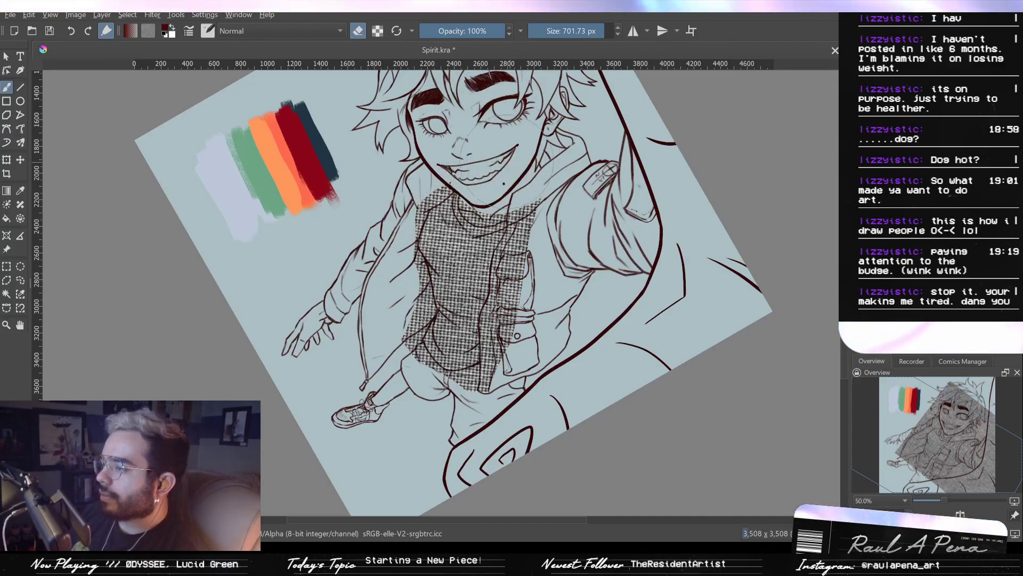
Warp the weave across the shirt's chest and waist with a 362.13 px deform brush to follow the body's curves
drag(535, 218, 555, 176)
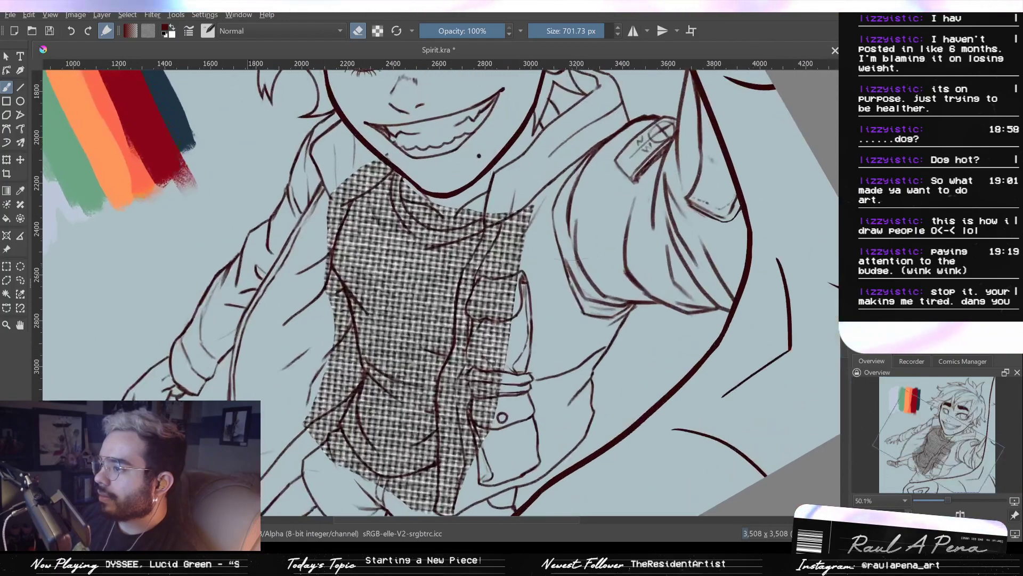
drag(533, 240, 626, 171)
drag(627, 213, 747, 179)
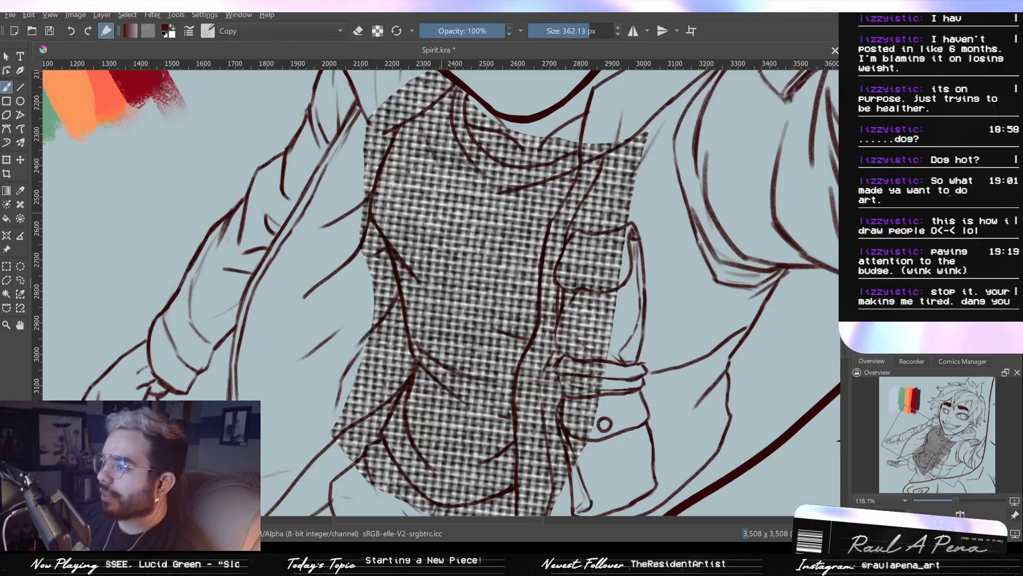
drag(428, 208, 449, 254)
drag(513, 245, 508, 275)
mouse_move(492, 255)
mouse_down()
mouse_move(486, 265)
mouse_move(530, 290)
mouse_up()
drag(535, 234, 539, 256)
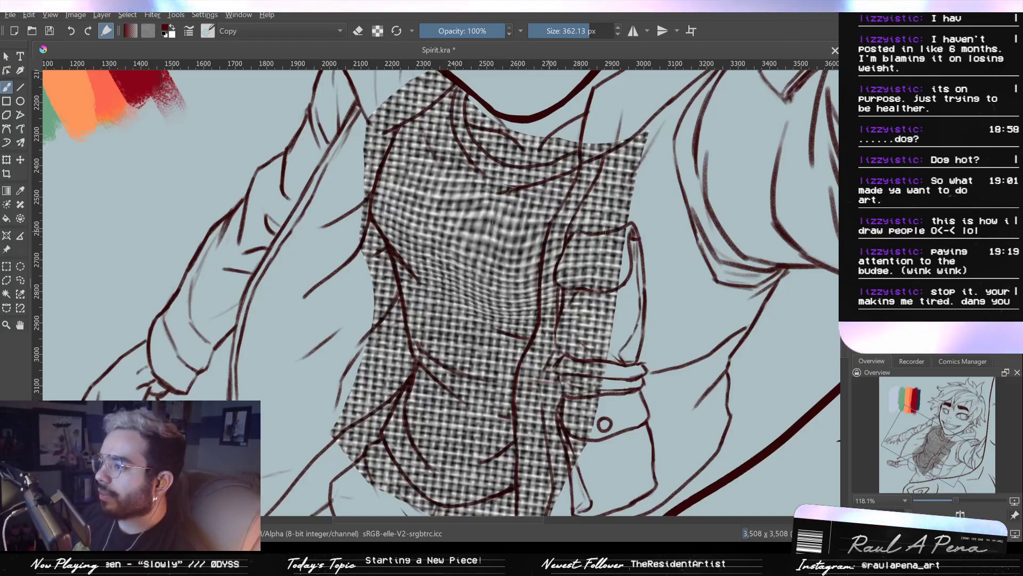
drag(533, 205, 536, 224)
drag(442, 189, 453, 212)
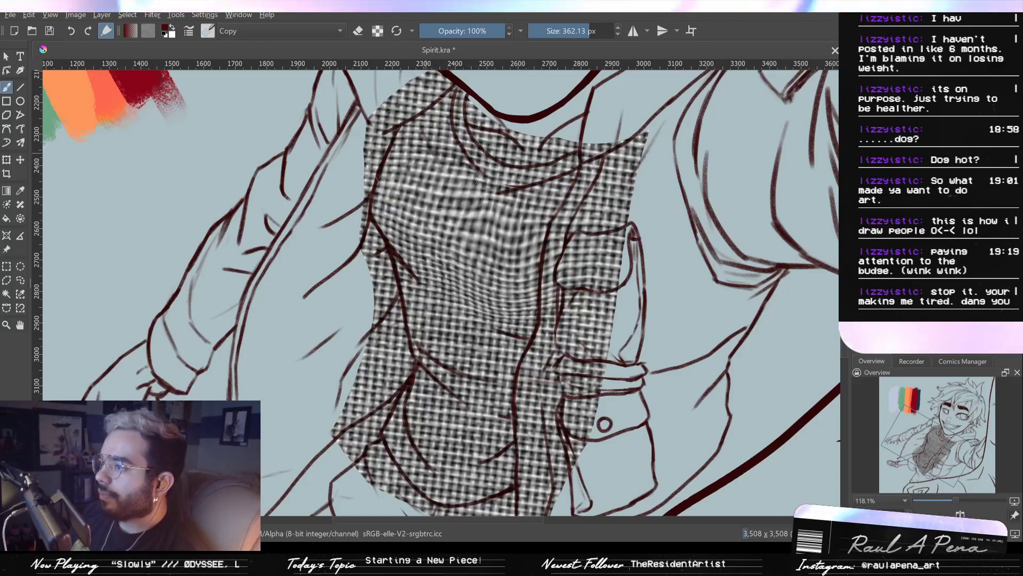
mouse_move(385, 325)
mouse_down()
mouse_move(452, 364)
mouse_move(457, 353)
mouse_move(465, 375)
mouse_move(472, 364)
mouse_move(406, 365)
mouse_up()
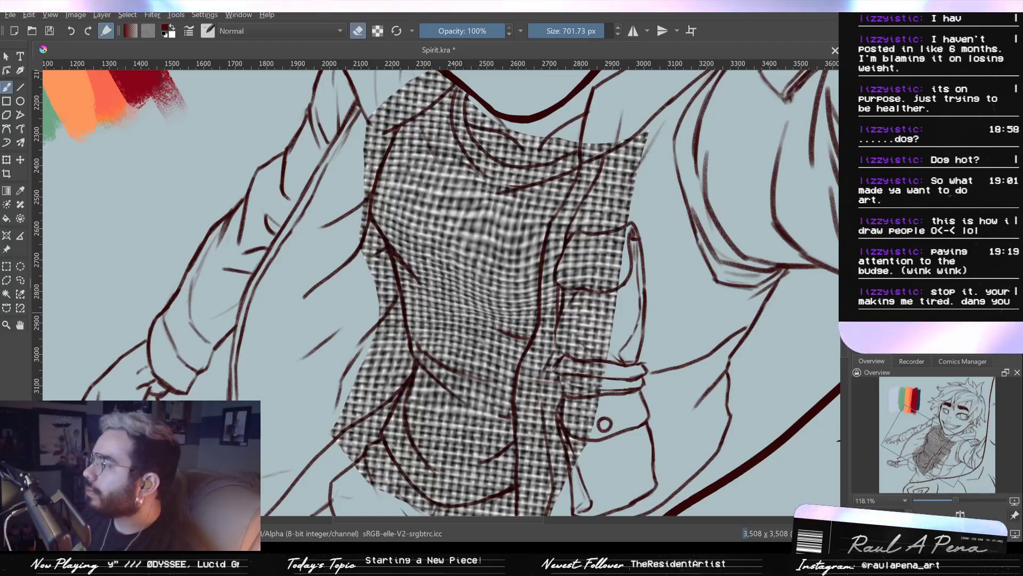
Erase the texture covering the pocketed side of the open jacket, up to the shirt's edge, with a 304.65 px eraser
key(slash)
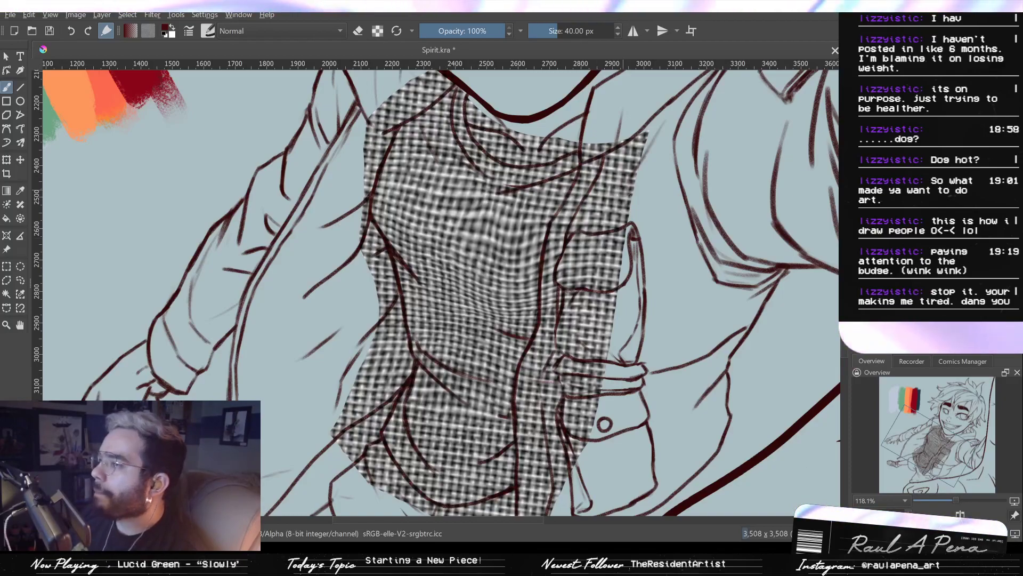
drag(610, 161, 586, 275)
drag(699, 241, 743, 242)
mouse_move(640, 163)
mouse_down()
mouse_move(629, 204)
mouse_move(628, 187)
mouse_move(615, 233)
mouse_move(627, 186)
mouse_move(598, 245)
mouse_move(587, 443)
mouse_up()
drag(582, 371, 586, 294)
mouse_move(601, 258)
mouse_down()
mouse_move(573, 320)
mouse_move(580, 429)
mouse_up()
mouse_move(539, 467)
mouse_down()
mouse_move(503, 453)
mouse_move(531, 468)
mouse_up()
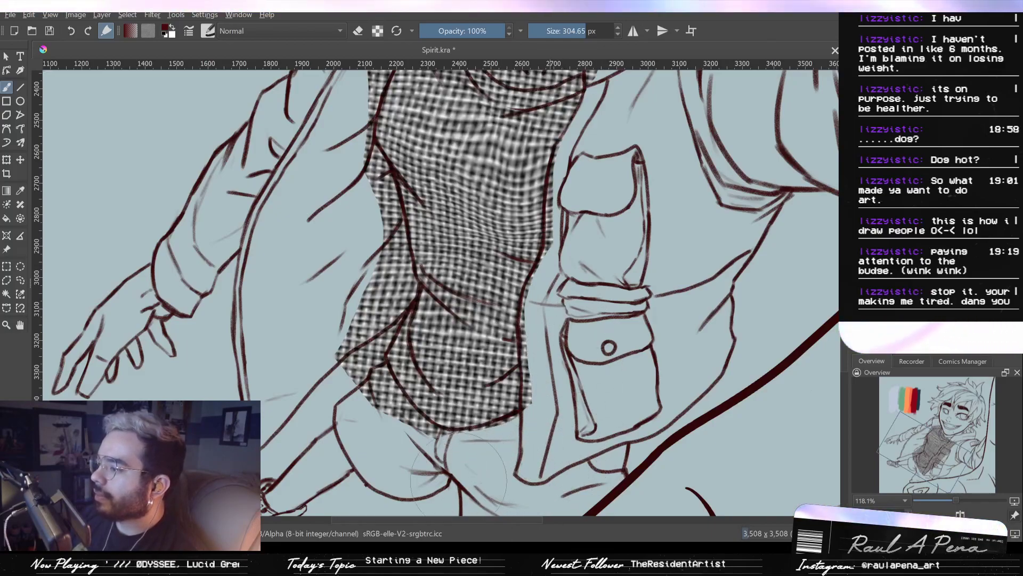
Erase the excess texture below the shirt's hem, along its other side and around the neck and collar
drag(364, 441, 322, 366)
mouse_move(330, 299)
mouse_down()
mouse_move(356, 277)
mouse_move(355, 328)
mouse_move(343, 276)
mouse_up()
drag(341, 208, 367, 331)
mouse_move(347, 291)
mouse_down()
mouse_move(381, 212)
mouse_move(384, 223)
mouse_move(419, 180)
mouse_move(389, 210)
mouse_move(454, 164)
mouse_up()
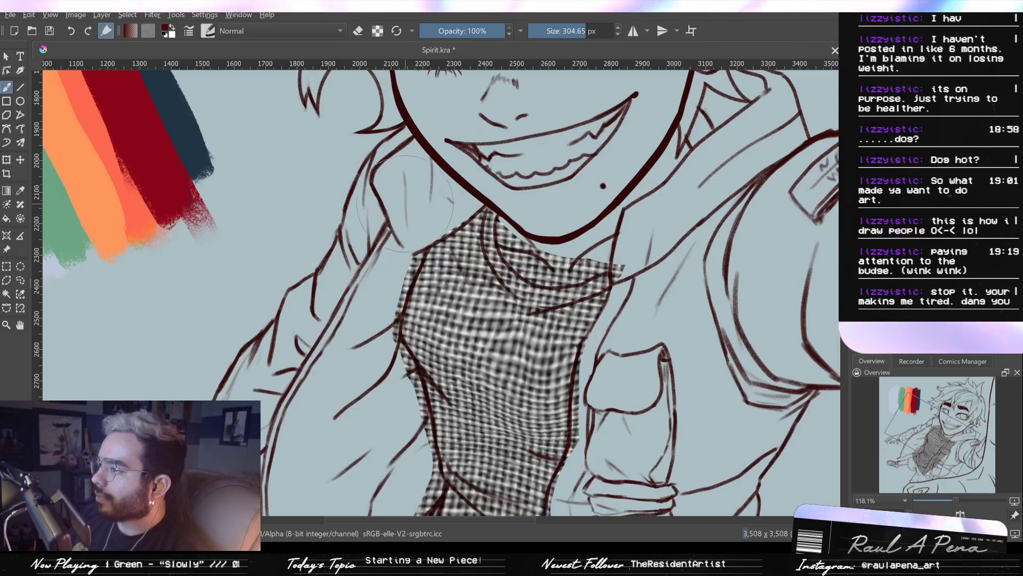
key(ctrl+z)
mouse_move(528, 208)
mouse_down()
mouse_move(529, 228)
mouse_move(544, 238)
mouse_up()
key(ctrl+z)
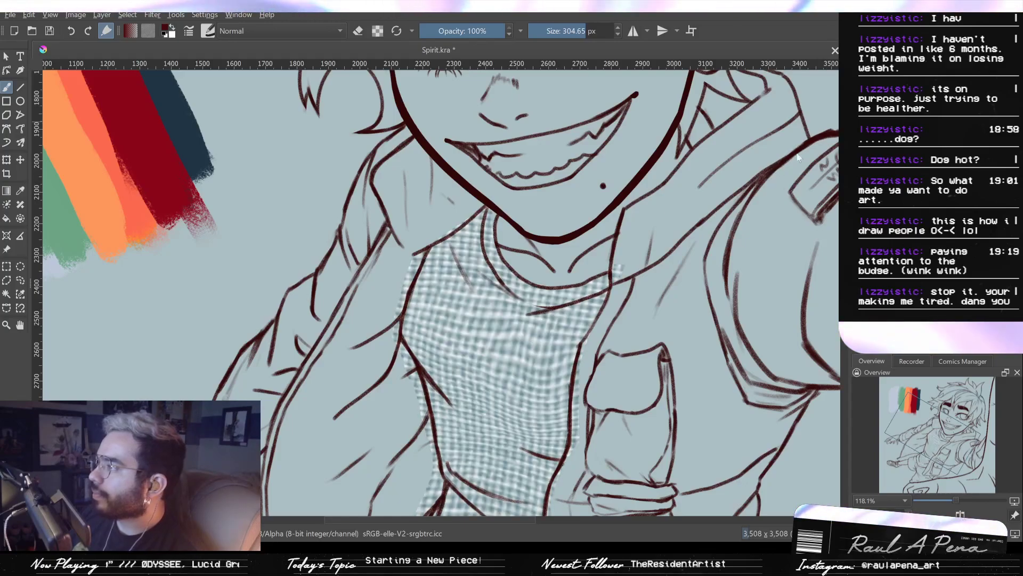
Trim the leftover texture along the shirt's edge beside the jacket pockets and along the hem with a 95.71 px eraser
drag(741, 206, 740, 293)
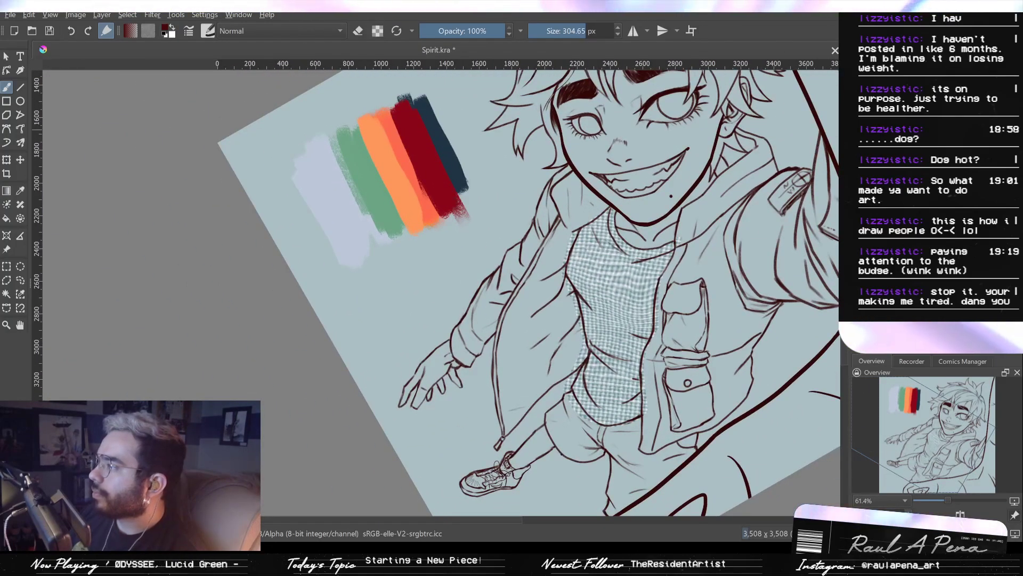
drag(687, 256, 734, 149)
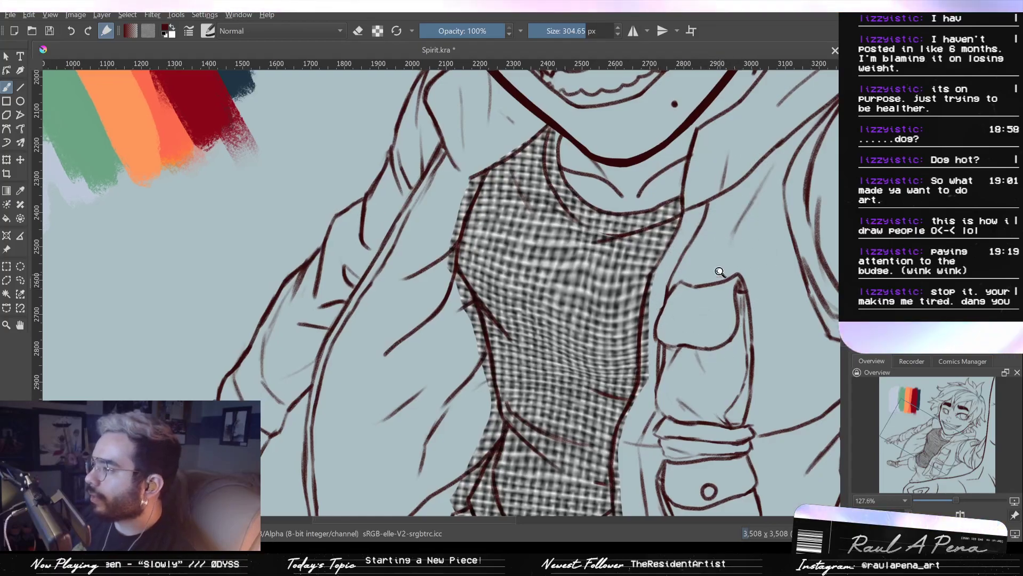
scroll(711, 282, up, 1)
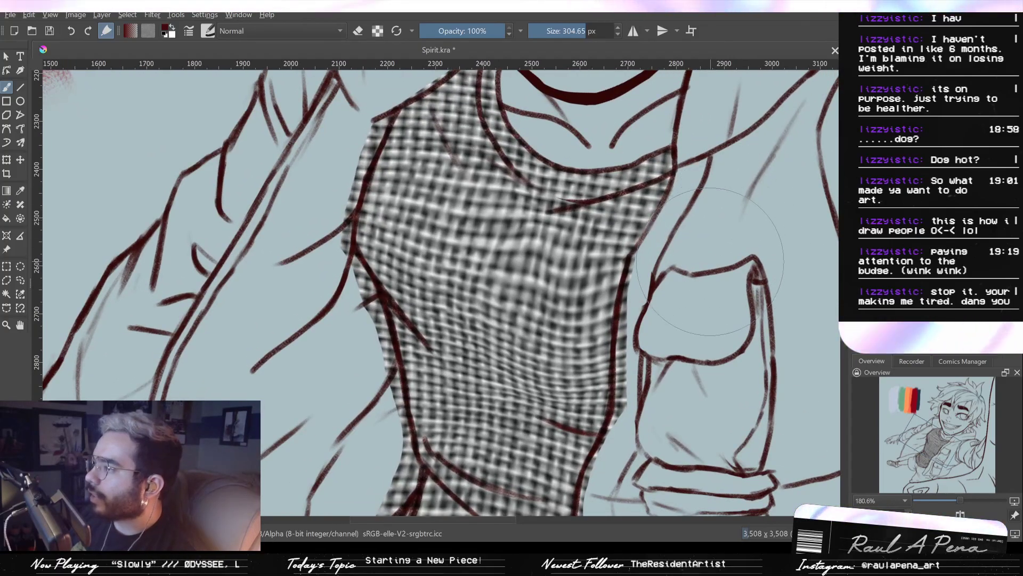
shift+drag(695, 287, 639, 331)
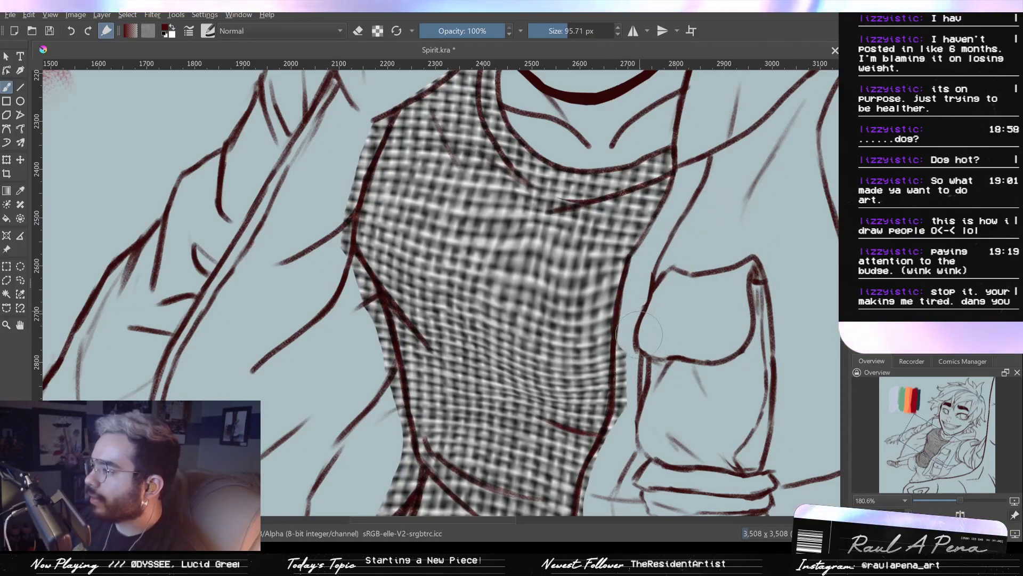
scroll(636, 397, down, 3)
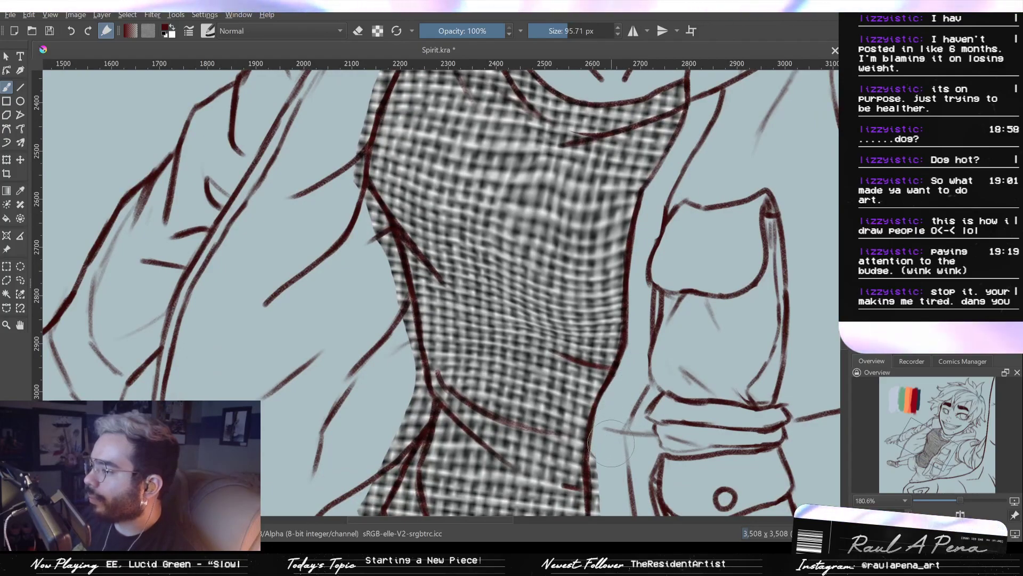
scroll(624, 400, down, 3)
scroll(624, 415, down, 4)
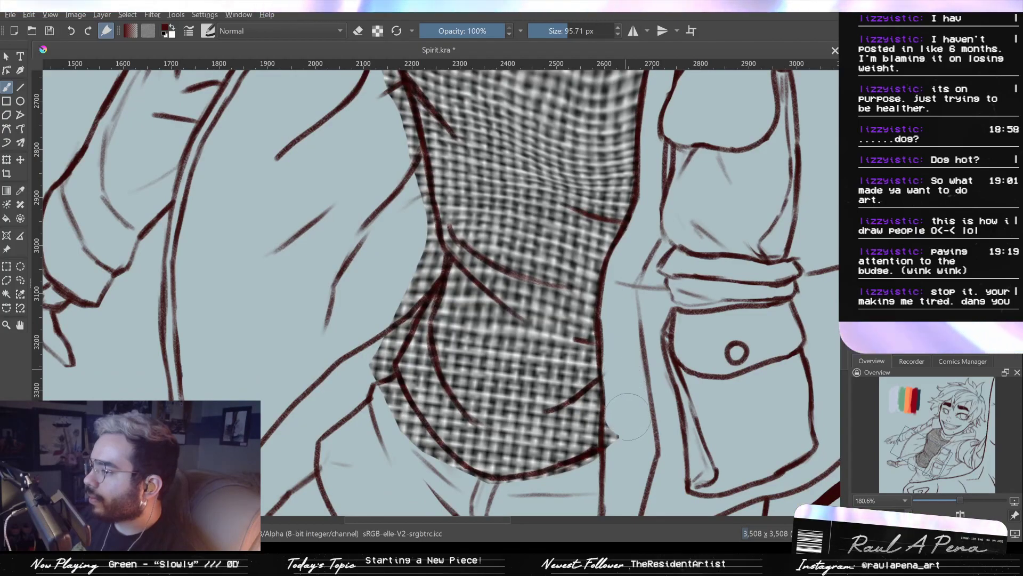
scroll(622, 427, down, 2)
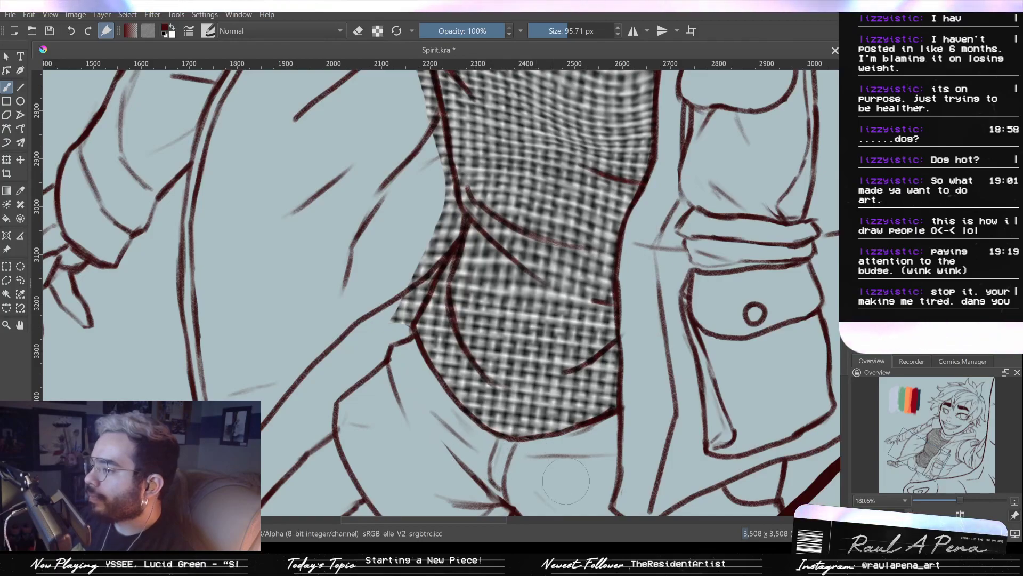
Erase the leftover texture outside the shirt's edge on the open jacket side, from the hem up to the shoulder, with the 95.71 px eraser
scroll(392, 371, up, 2)
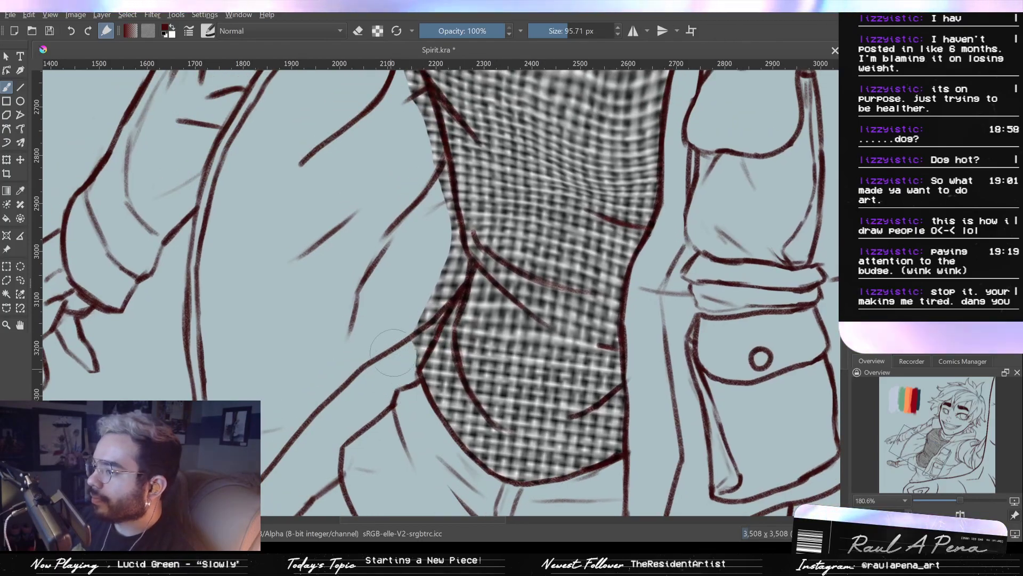
drag(397, 365, 431, 280)
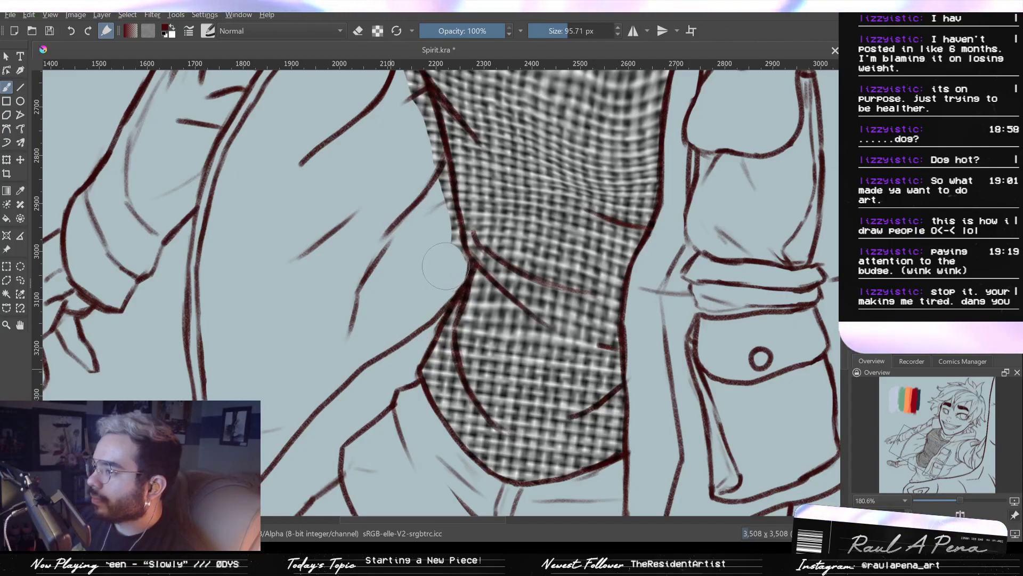
drag(437, 241, 442, 299)
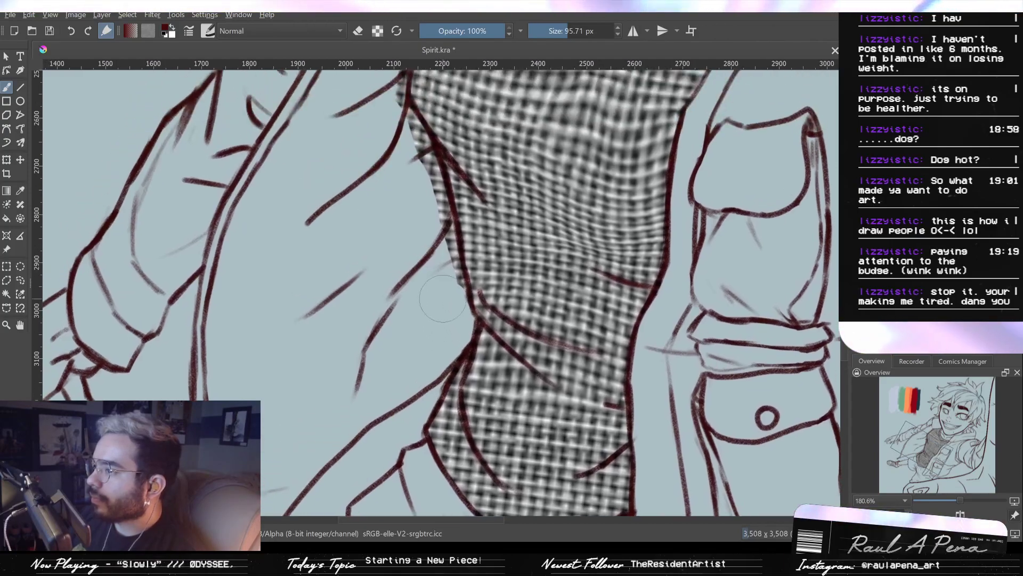
drag(420, 241, 428, 286)
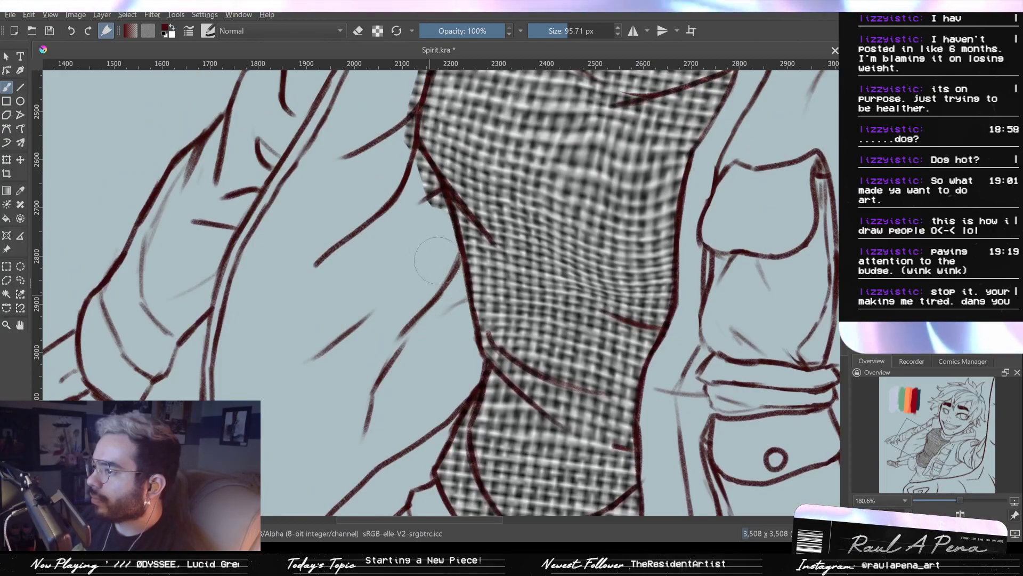
drag(435, 242, 443, 282)
drag(424, 228, 456, 313)
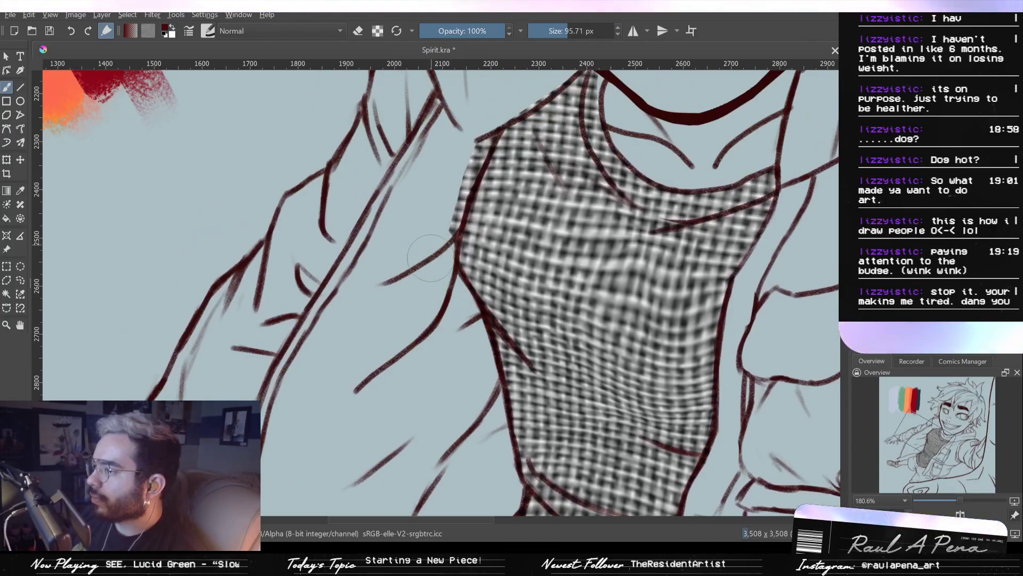
drag(446, 172, 430, 220)
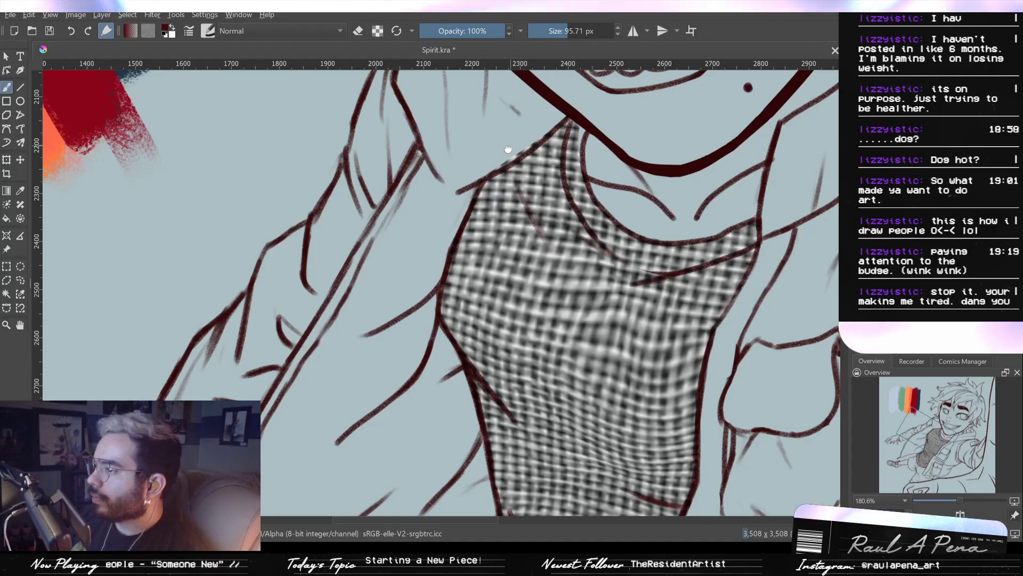
Erase the weave from the shirt's collar band, following the neckline from the shoulder to the opposite jacket edge
drag(510, 145, 466, 182)
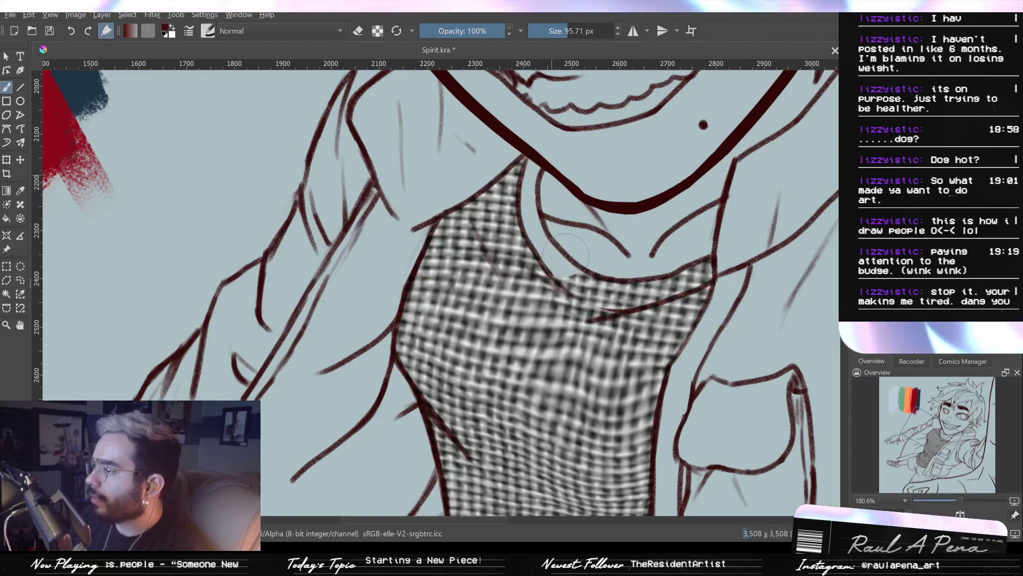
drag(579, 280, 681, 270)
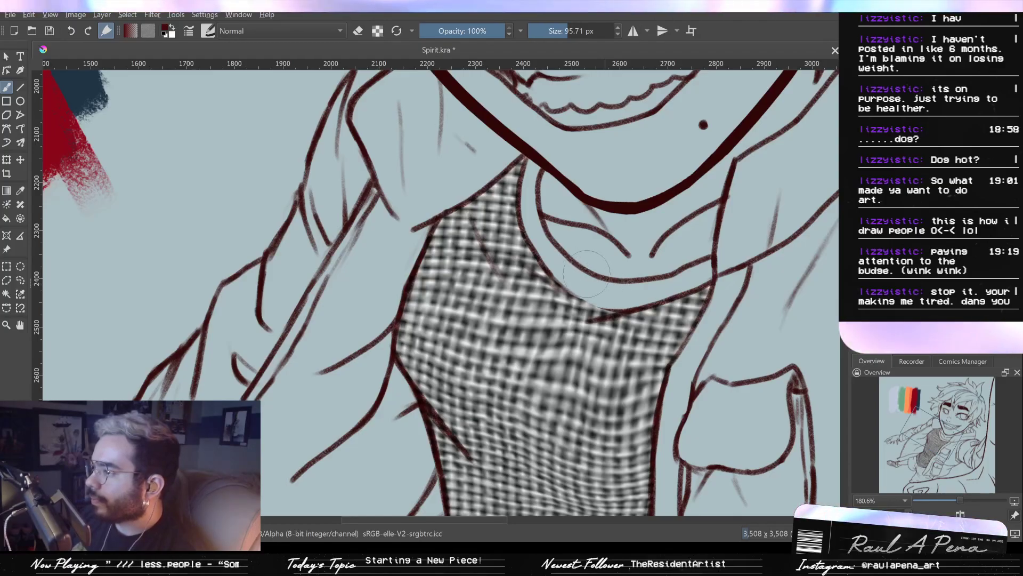
drag(630, 260, 622, 320)
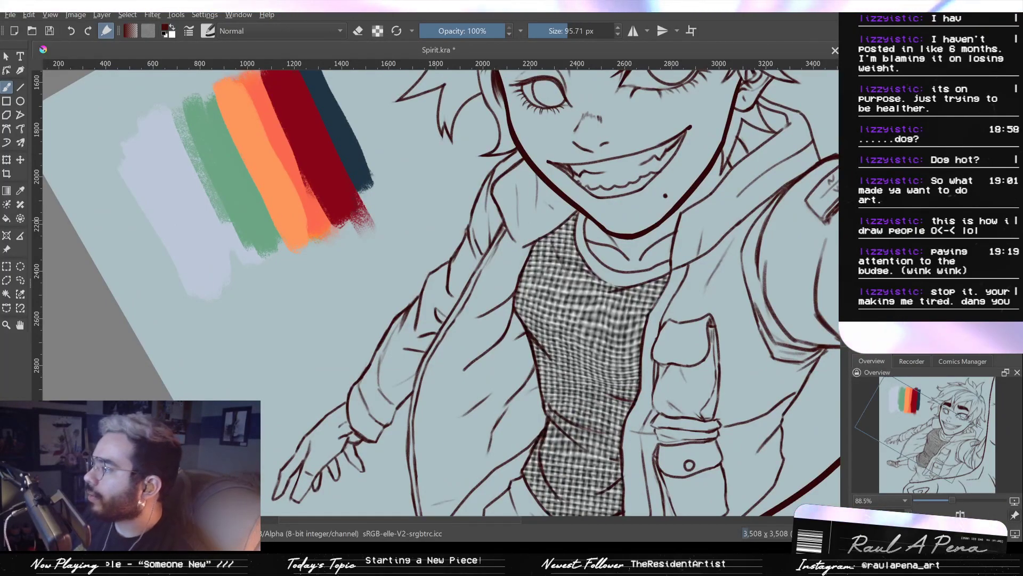
Warp the weave across the chest and along the shirt's edge, reducing the deform brush from 210.70 to 191.71 px
drag(598, 327, 568, 290)
drag(676, 235, 661, 288)
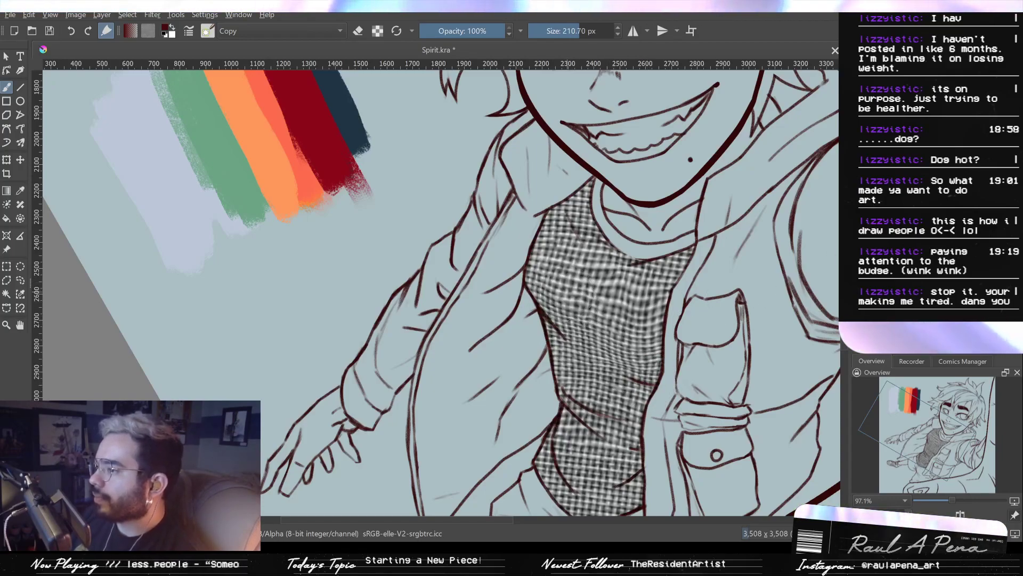
mouse_move(570, 266)
mouse_down()
mouse_move(570, 309)
mouse_move(637, 325)
mouse_move(612, 320)
mouse_move(645, 293)
mouse_move(613, 311)
mouse_up()
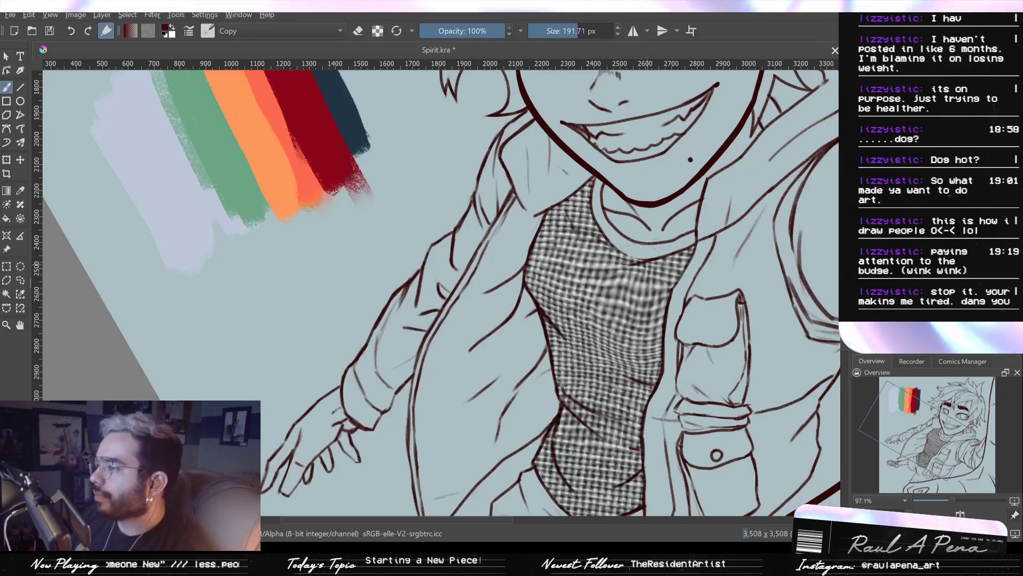
mouse_move(713, 252)
mouse_down()
mouse_move(680, 335)
mouse_move(683, 317)
mouse_move(720, 290)
mouse_up()
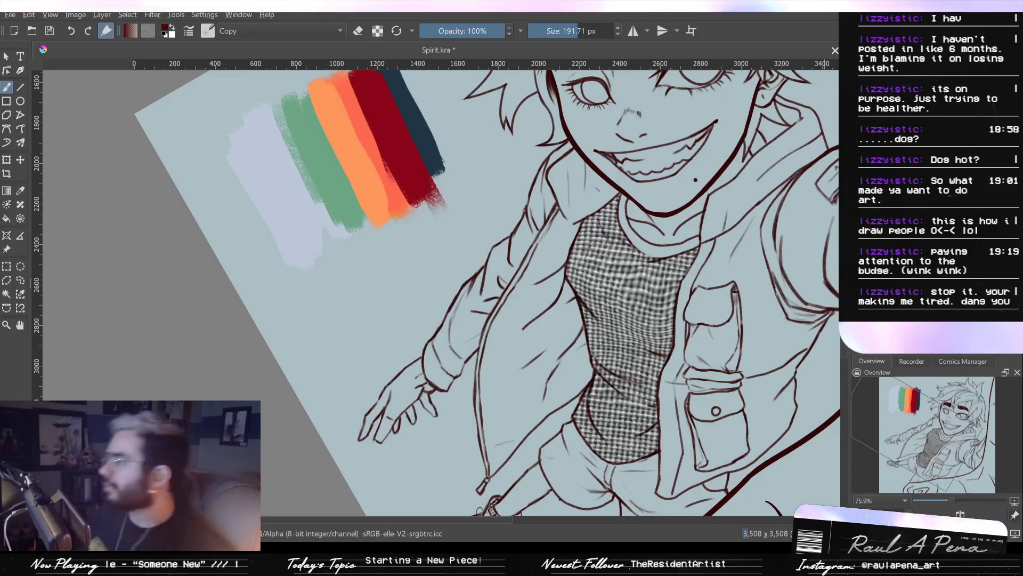
Remove the warped weave from the shirt and refill the area with a fresh, unwarped woven pattern using the Fill tool
key(ctrl+z)
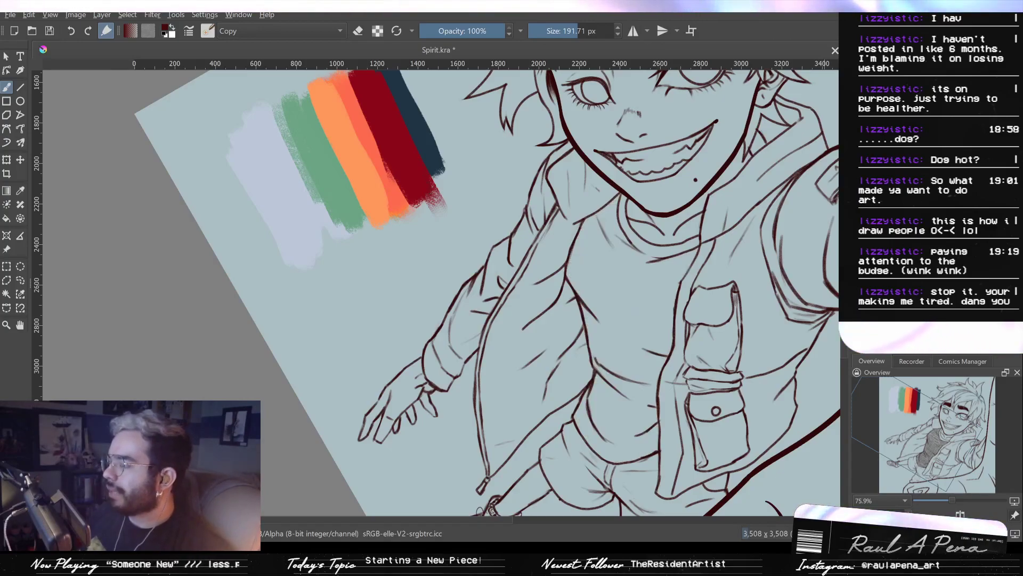
click(7, 219)
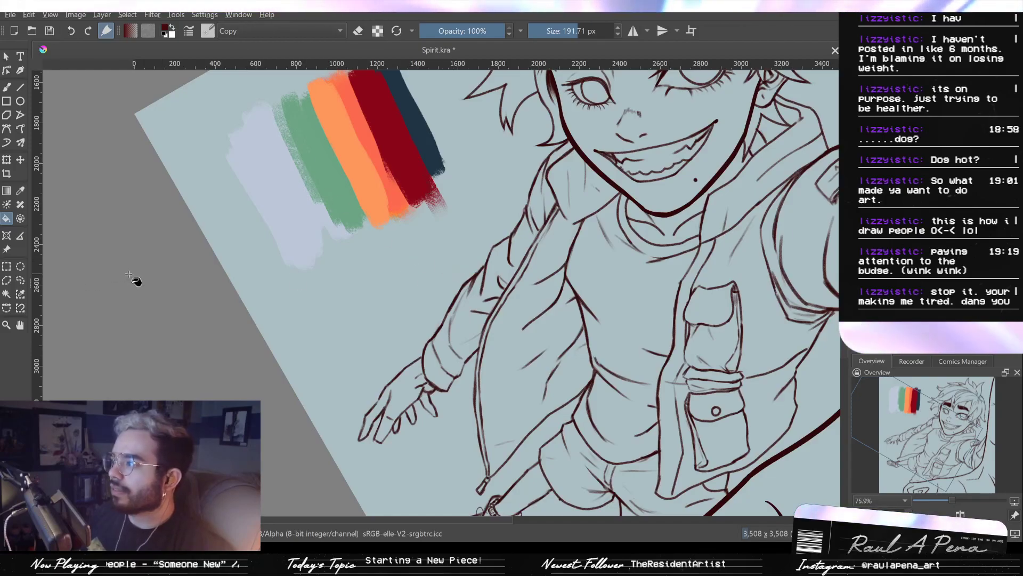
click(354, 291)
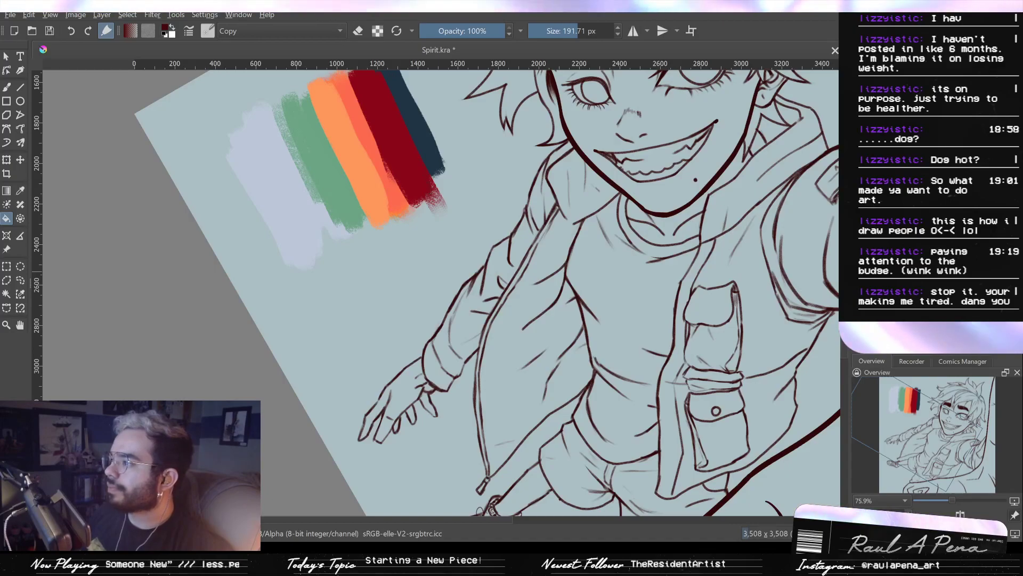
click(780, 304)
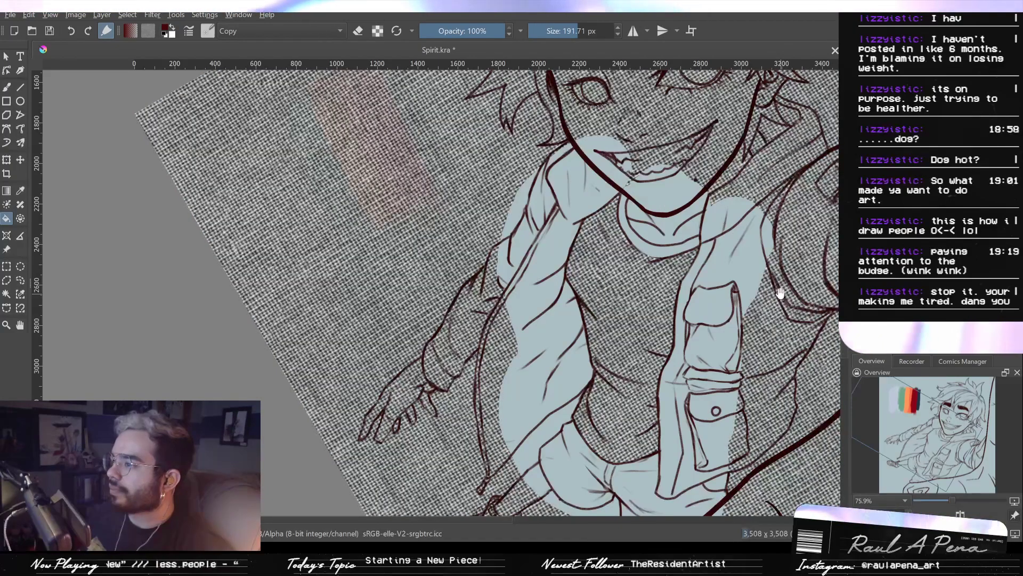
drag(780, 293, 616, 252)
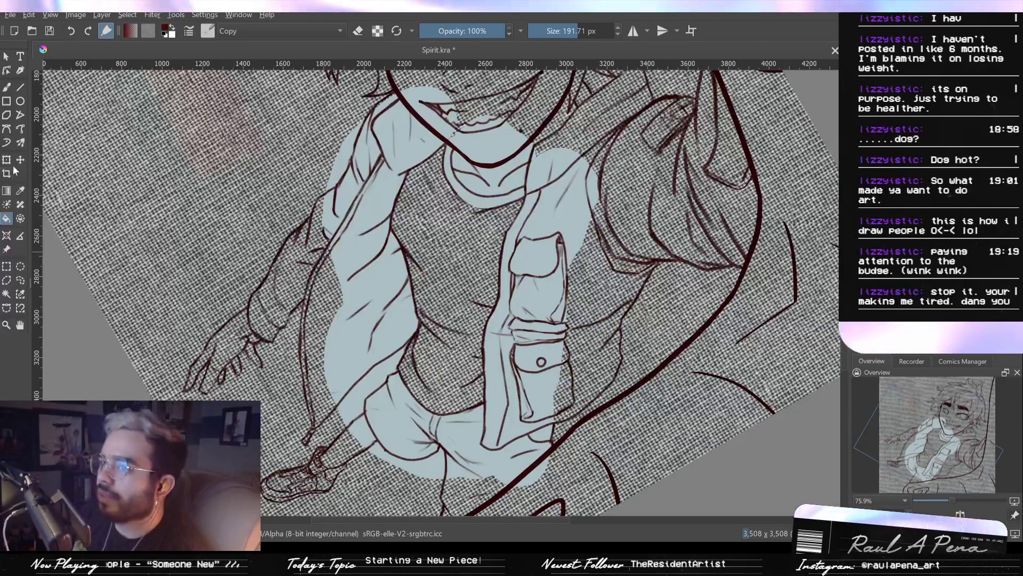
Erase the refilled texture everywhere outside the shirt, including the canvas corners, with a 647.45 px eraser
click(7, 88)
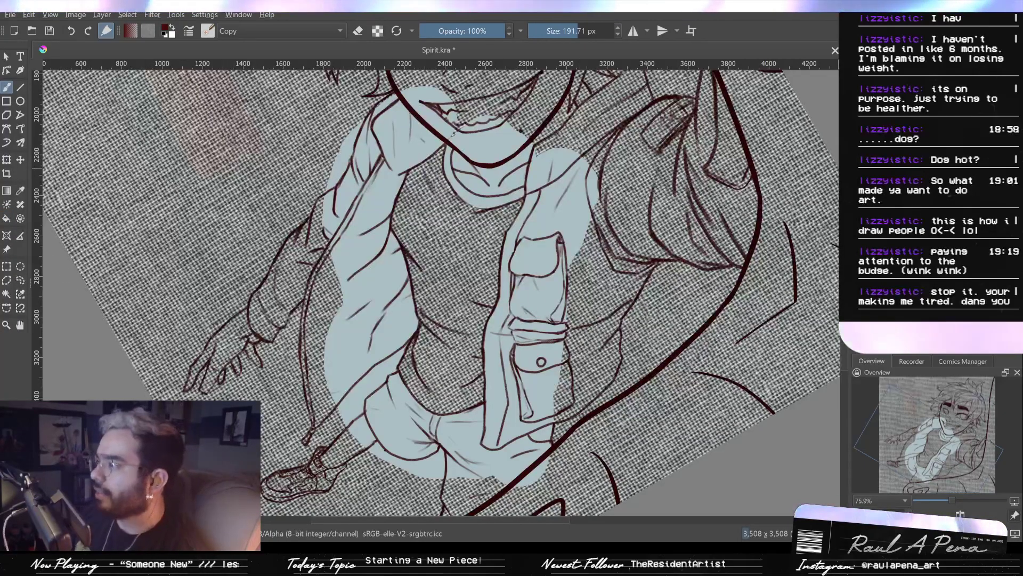
drag(540, 296, 557, 341)
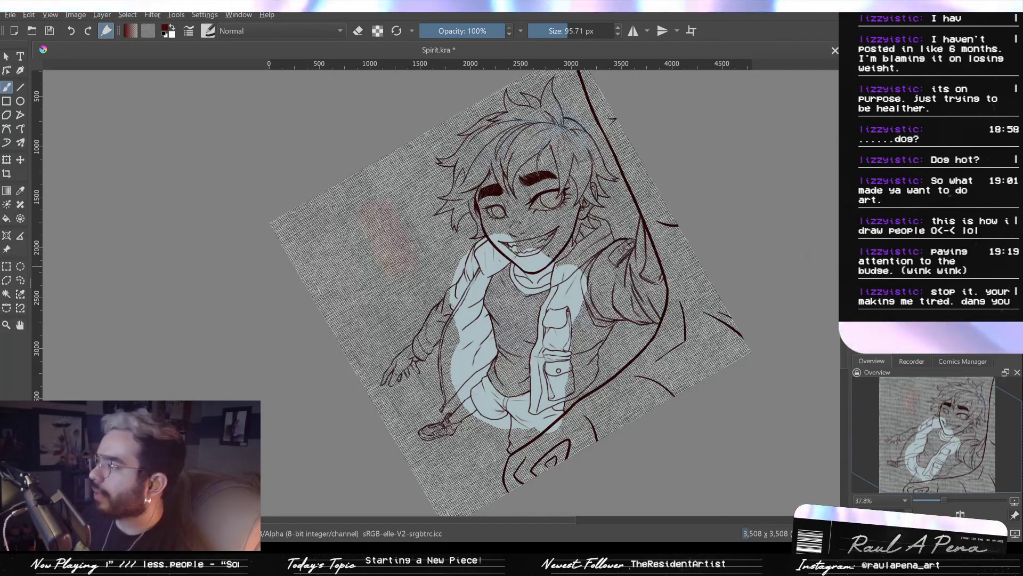
mouse_move(736, 364)
mouse_down()
mouse_move(664, 403)
mouse_move(622, 147)
mouse_move(733, 361)
mouse_up()
mouse_move(579, 170)
mouse_down()
mouse_move(434, 125)
mouse_move(304, 221)
mouse_move(327, 262)
mouse_move(309, 293)
mouse_move(351, 314)
mouse_move(405, 427)
mouse_move(422, 223)
mouse_move(437, 368)
mouse_up()
mouse_move(421, 405)
mouse_down()
mouse_move(444, 451)
mouse_move(477, 483)
mouse_move(458, 530)
mouse_move(467, 469)
mouse_move(499, 444)
mouse_move(469, 517)
mouse_move(550, 453)
mouse_move(523, 453)
mouse_move(558, 440)
mouse_move(613, 392)
mouse_move(634, 389)
mouse_move(674, 336)
mouse_move(594, 368)
mouse_move(581, 387)
mouse_move(618, 269)
mouse_move(607, 274)
mouse_move(522, 226)
mouse_move(525, 235)
mouse_move(592, 206)
mouse_move(623, 210)
mouse_move(472, 218)
mouse_move(461, 240)
mouse_up()
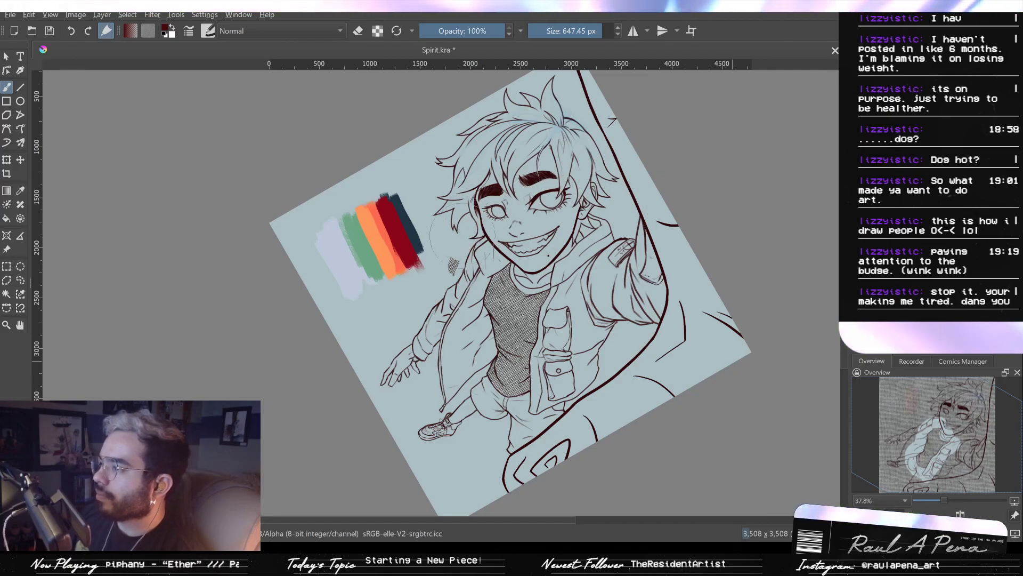
mouse_move(499, 180)
mouse_down()
mouse_move(576, 107)
mouse_move(507, 274)
mouse_move(558, 201)
mouse_move(527, 314)
mouse_up()
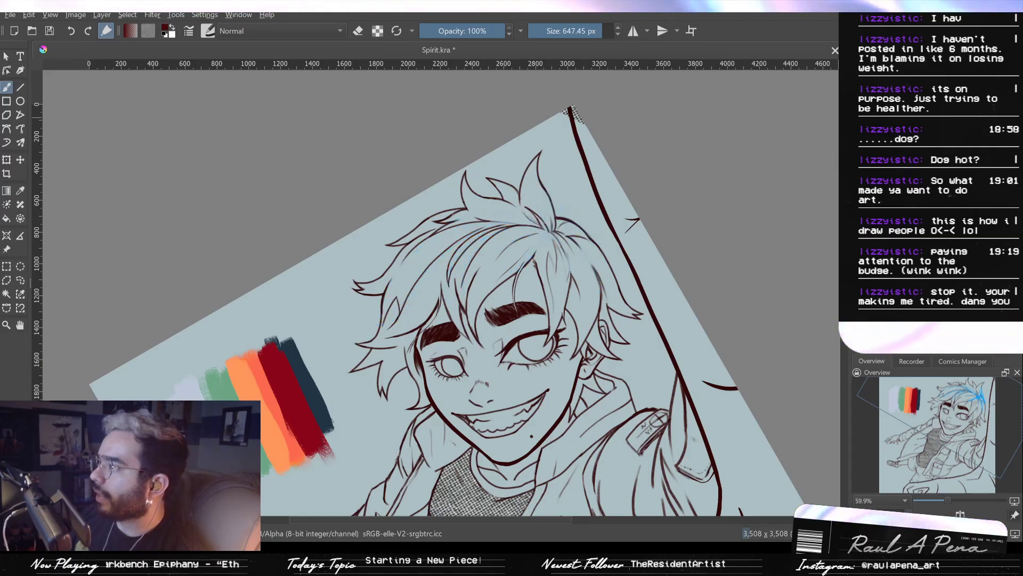
drag(592, 432, 654, 193)
mouse_move(645, 297)
mouse_down()
mouse_move(642, 240)
mouse_move(629, 326)
mouse_move(629, 293)
mouse_up()
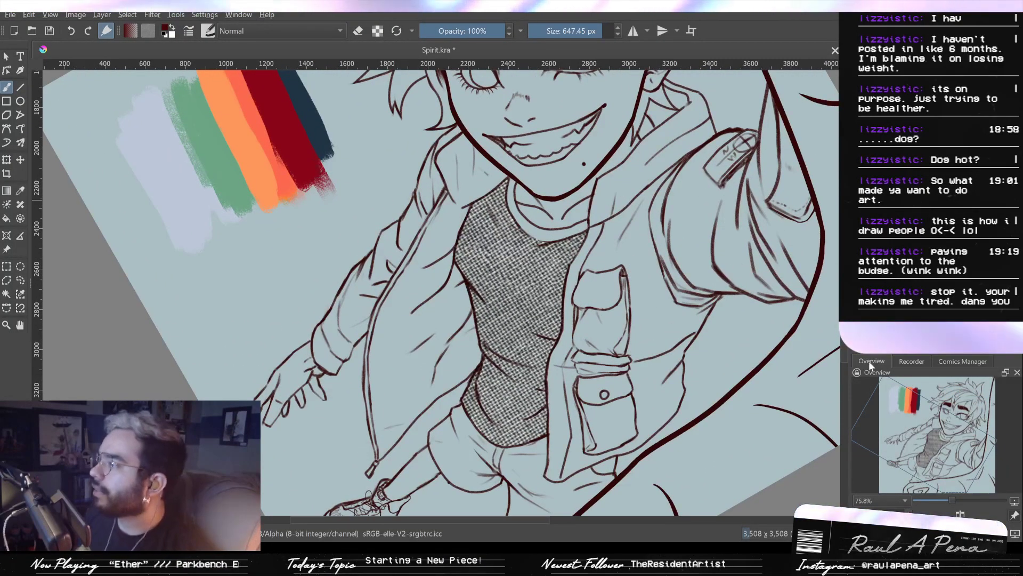
Rotate the weave clockwise with the Transform tool so its threads slant with the character's torso
click(7, 160)
scroll(532, 276, down, 2)
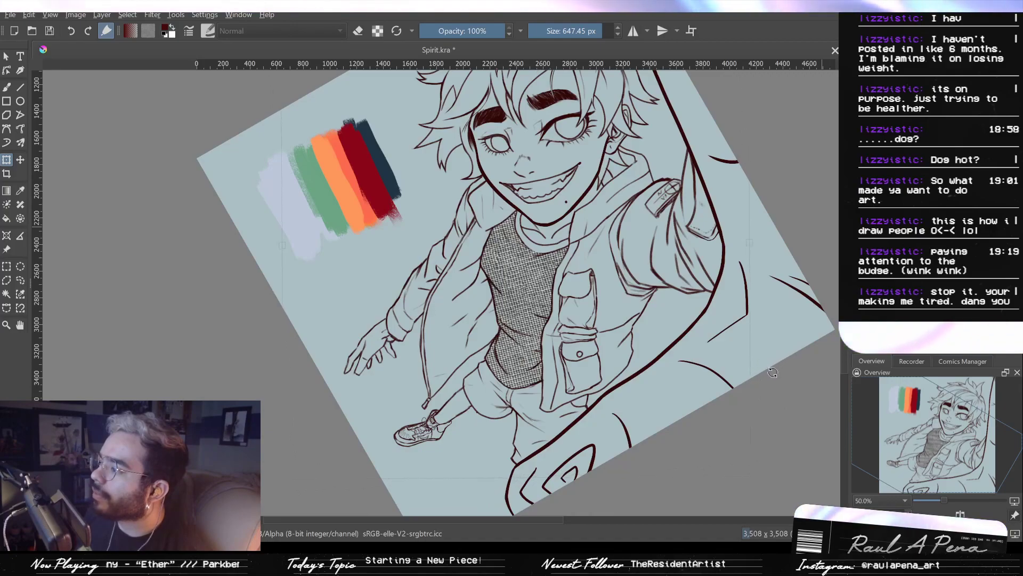
scroll(539, 271, up, 2)
scroll(610, 278, down, 1)
drag(611, 278, 555, 231)
scroll(557, 233, up, 1)
scroll(560, 236, down, 1)
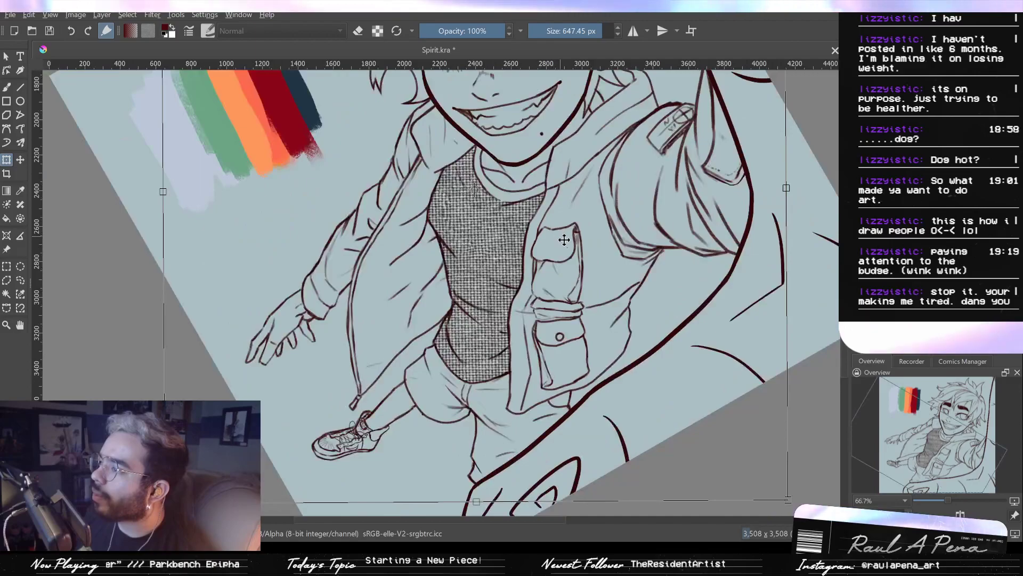
drag(819, 435, 812, 445)
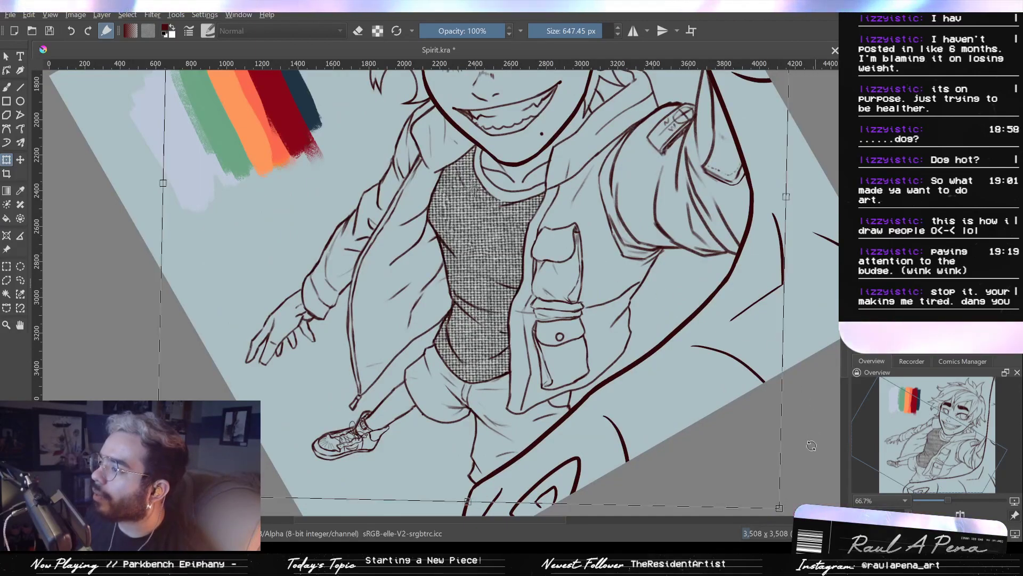
drag(821, 419, 813, 443)
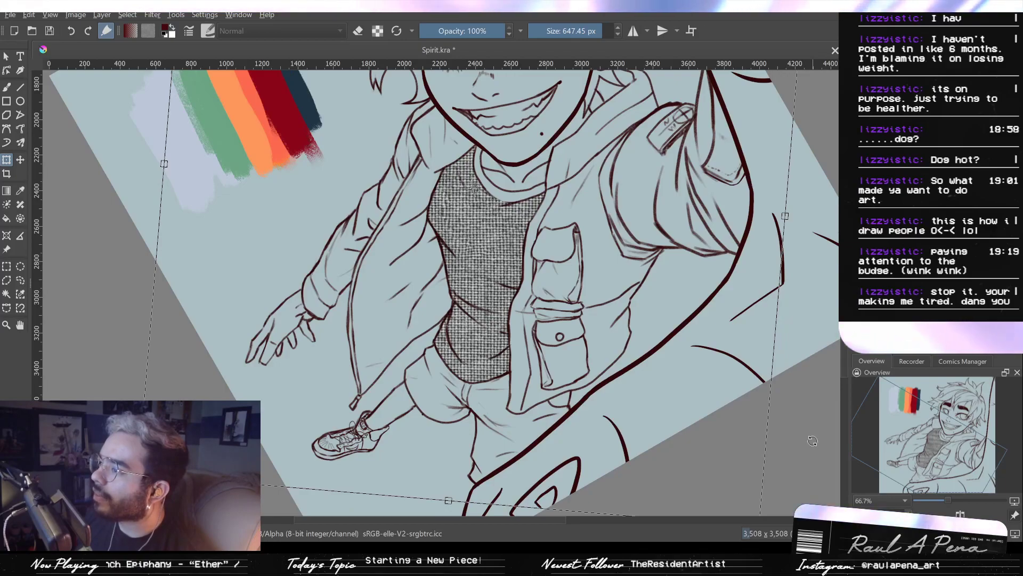
drag(814, 402, 803, 438)
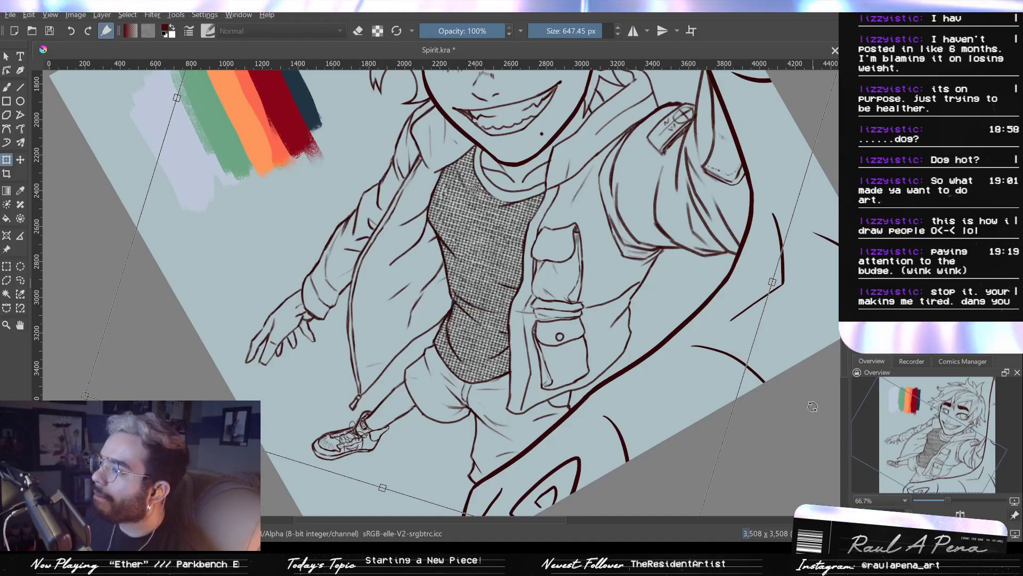
drag(815, 404, 818, 396)
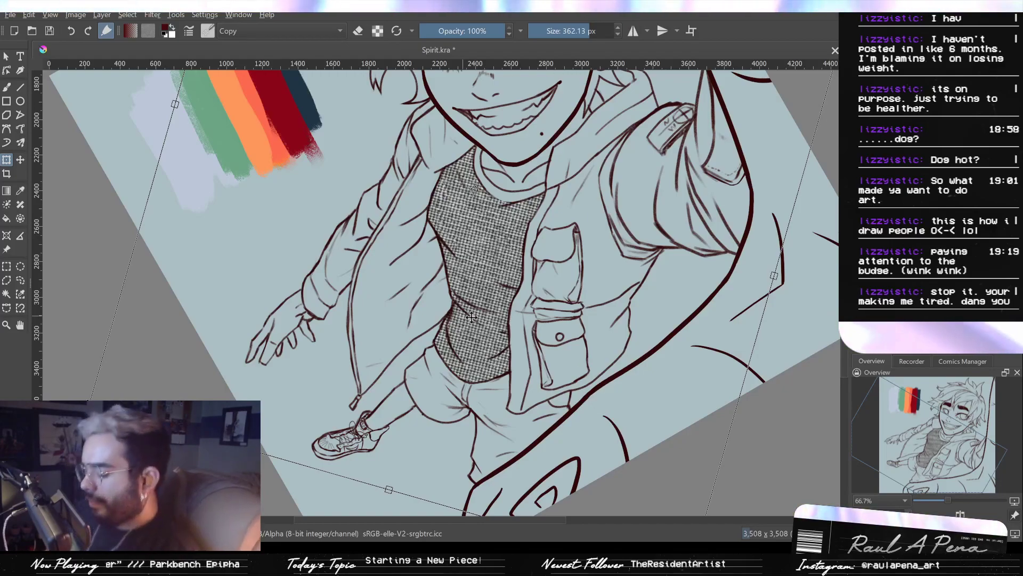
Apply the weave's rotation, return to the brush and save the document
drag(484, 262, 525, 278)
key(b)
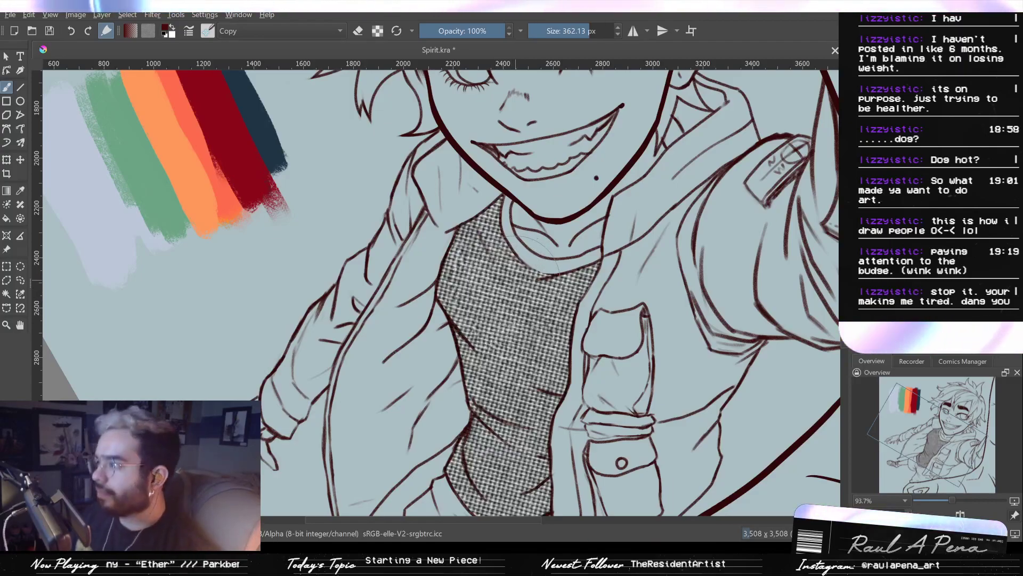
key(ctrl+s)
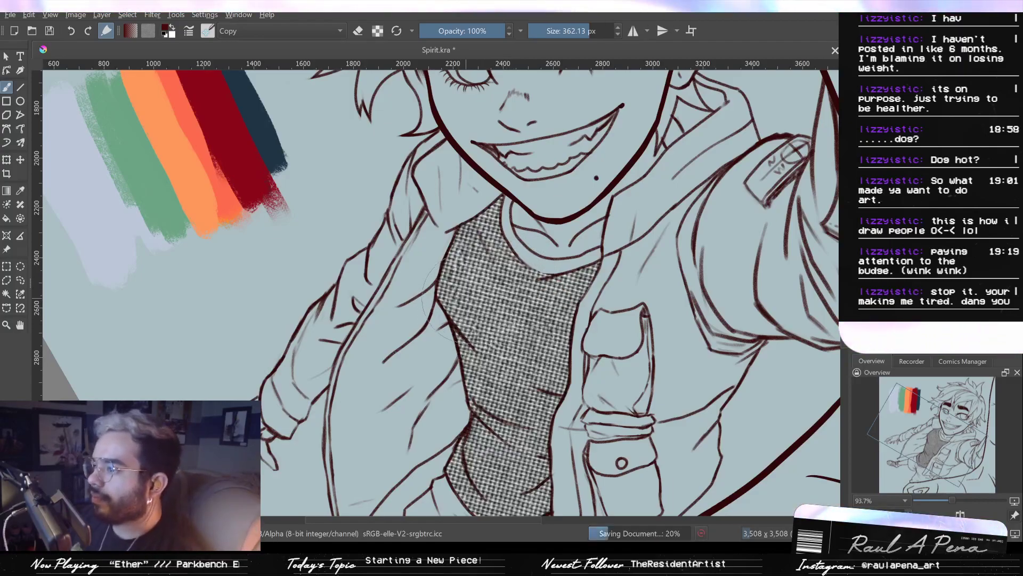
Switch to the eraser and enlarge it to 1000 px
scroll(479, 293, down, 3)
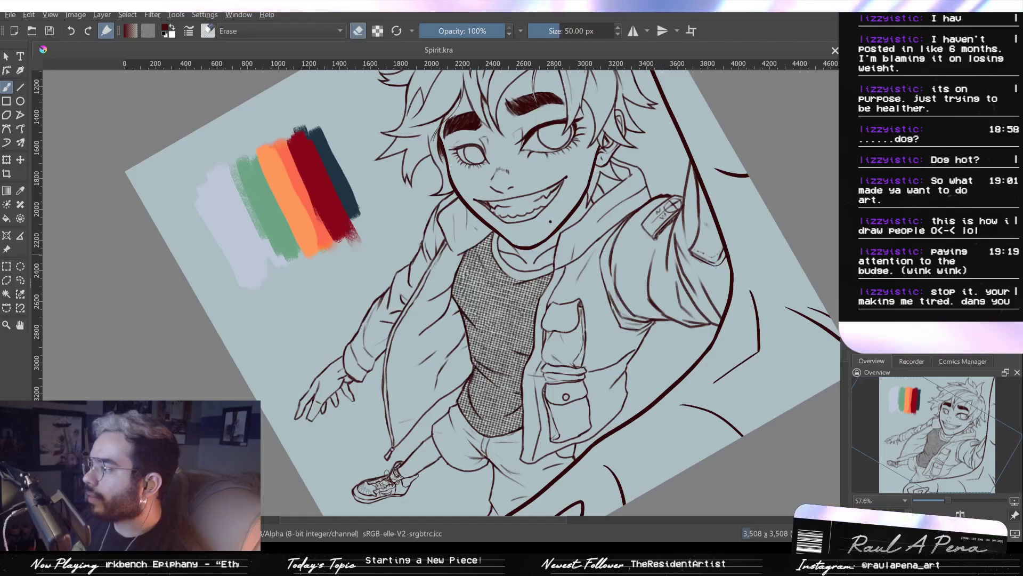
scroll(763, 309, down, 3)
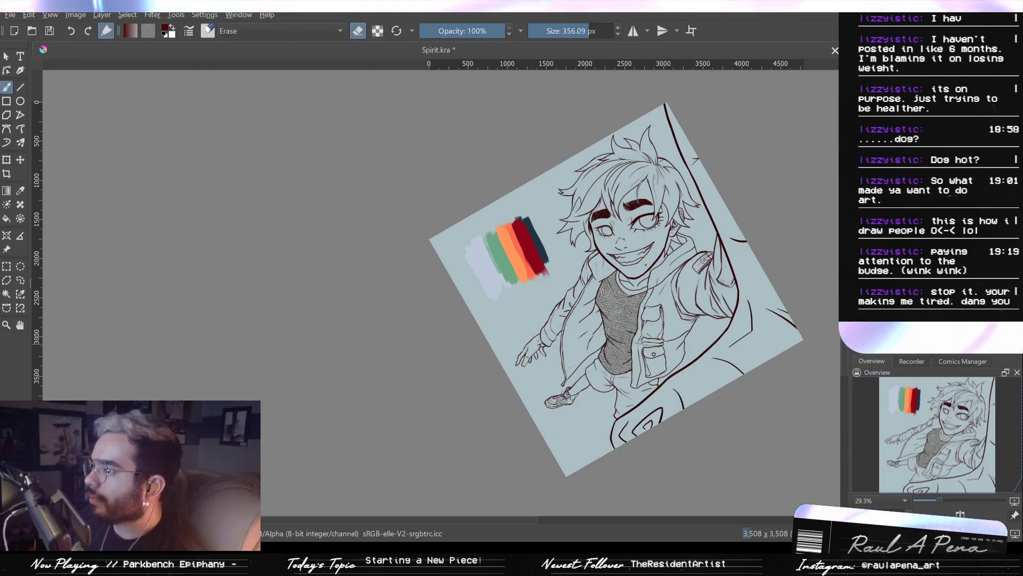
drag(439, 251, 597, 251)
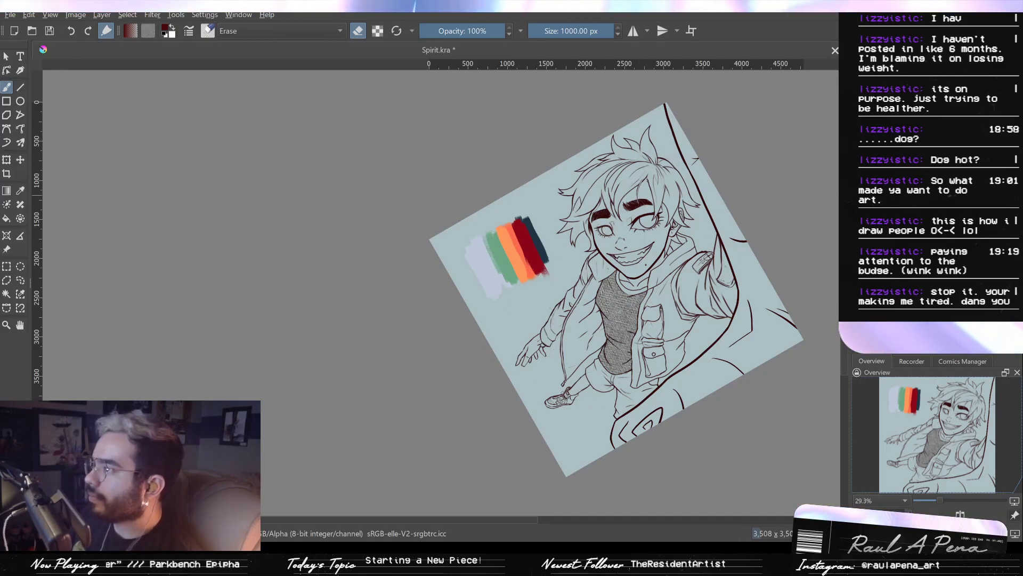
Switch to the 362.13 px deform brush and undo the recent trimming of the weave around the shirt
key(slash)
drag(621, 339, 639, 232)
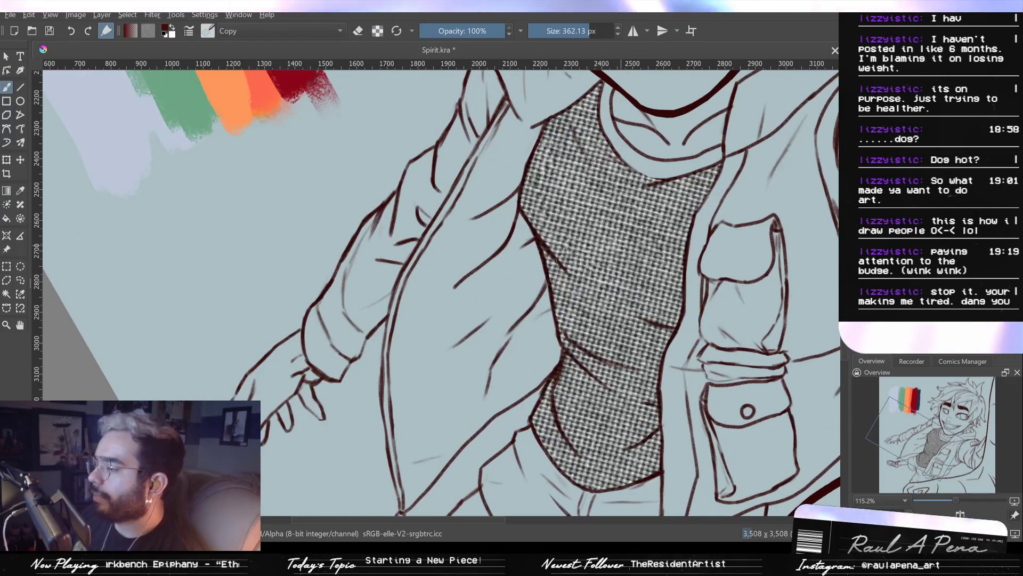
scroll(643, 258, down, 2)
key(ctrl+z)
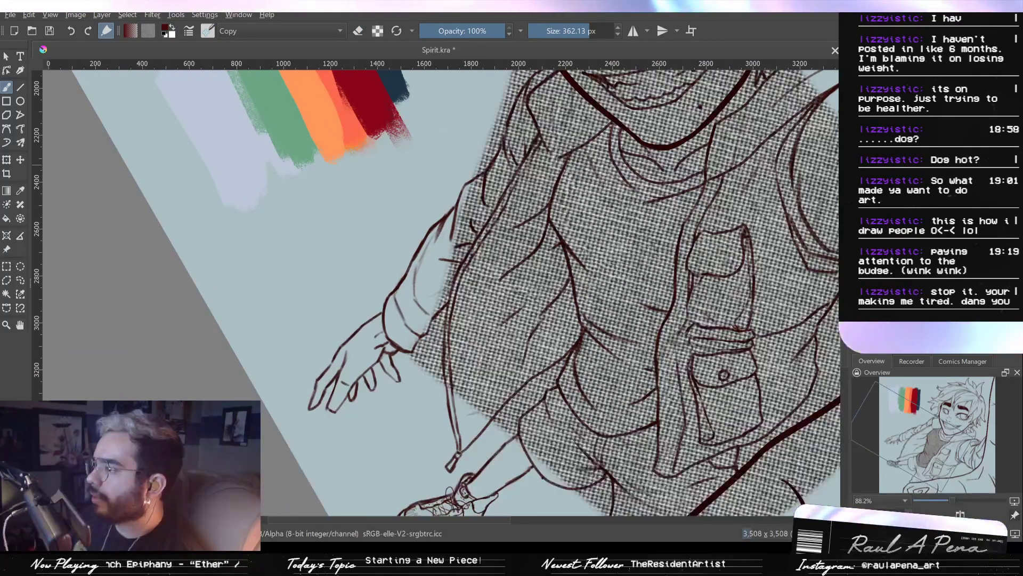
Redo the trimming of the weave so the texture is confined to the character's shirt
scroll(741, 242, down, 4)
drag(744, 242, 643, 292)
scroll(728, 240, up, 5)
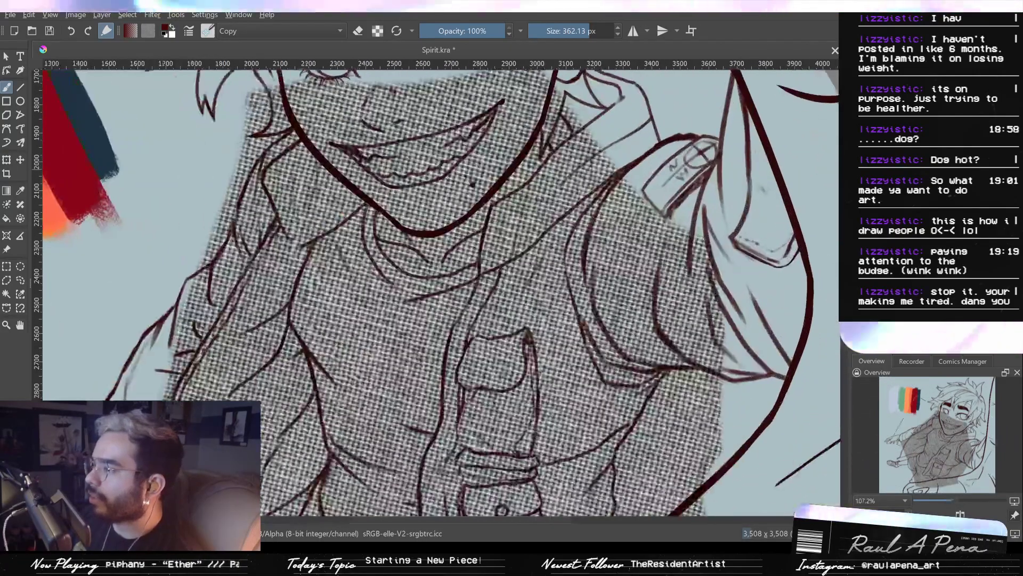
key(ctrl+shift+z)
scroll(497, 324, up, 1)
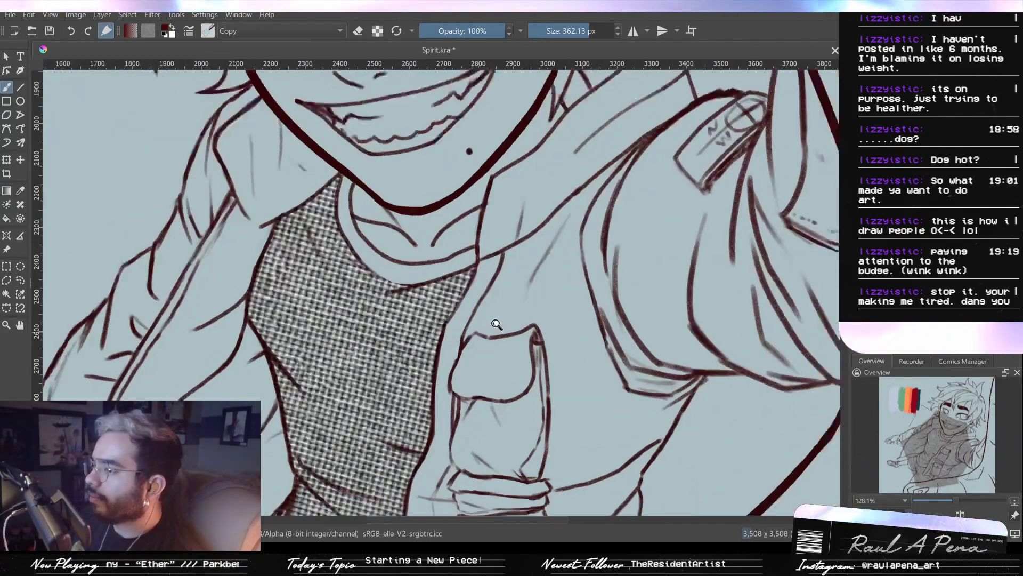
Warp the weave across the chest and below the collar with a 256.92 px deform brush to follow the body's curves
mouse_move(496, 324)
mouse_down()
mouse_move(691, 240)
mouse_move(569, 231)
mouse_move(565, 240)
mouse_move(576, 239)
mouse_move(529, 259)
mouse_move(496, 245)
mouse_move(522, 232)
mouse_move(506, 238)
mouse_move(513, 224)
mouse_move(501, 192)
mouse_move(495, 210)
mouse_move(499, 184)
mouse_up()
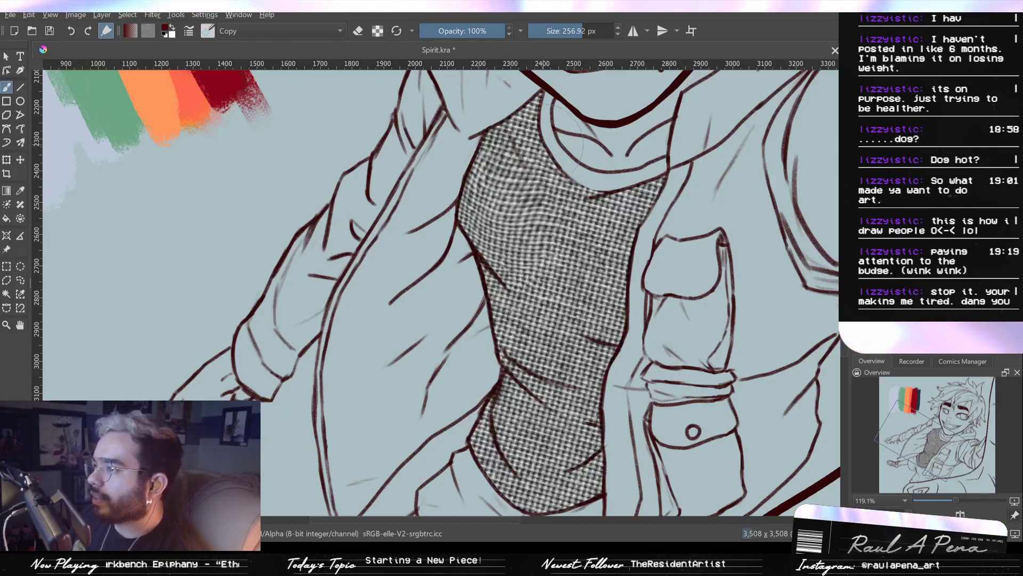
drag(548, 157, 545, 147)
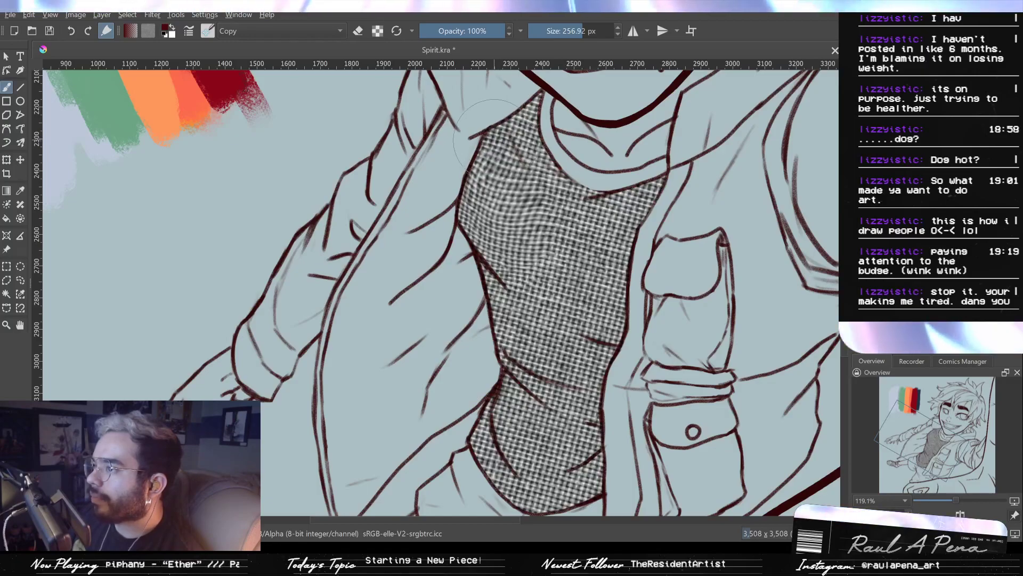
drag(635, 193, 628, 191)
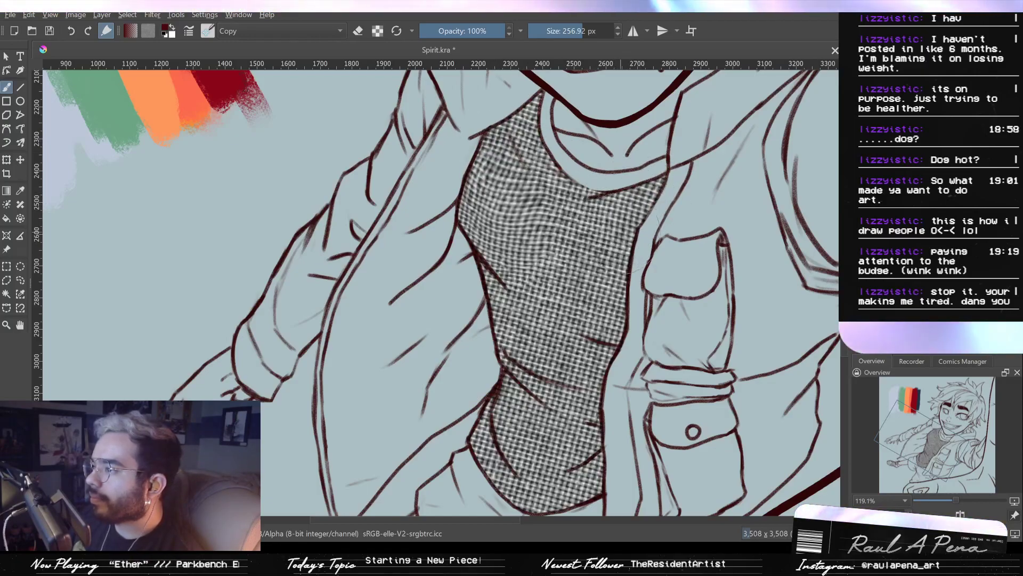
mouse_move(549, 263)
mouse_down()
mouse_move(585, 268)
mouse_move(597, 254)
mouse_move(559, 260)
mouse_move(525, 202)
mouse_move(560, 239)
mouse_up()
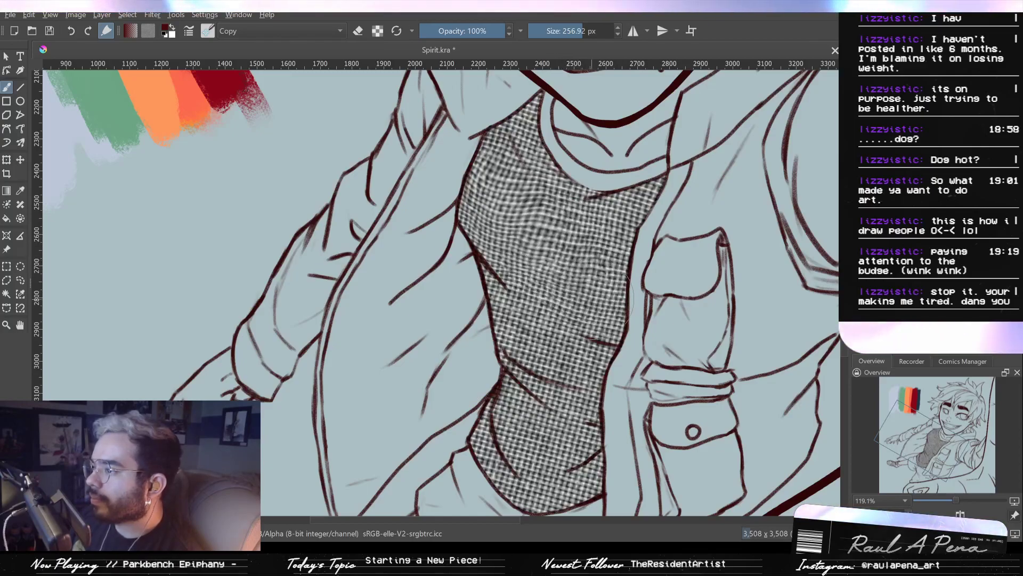
Bend the weave around the waist folds and the shirt's hem with the 256.92 px deform brush
mouse_move(601, 376)
mouse_down()
mouse_move(552, 371)
mouse_move(549, 358)
mouse_move(545, 368)
mouse_move(521, 339)
mouse_move(523, 349)
mouse_move(545, 336)
mouse_move(516, 340)
mouse_move(478, 303)
mouse_up()
mouse_move(550, 332)
mouse_down()
mouse_move(557, 368)
mouse_move(559, 344)
mouse_move(606, 340)
mouse_up()
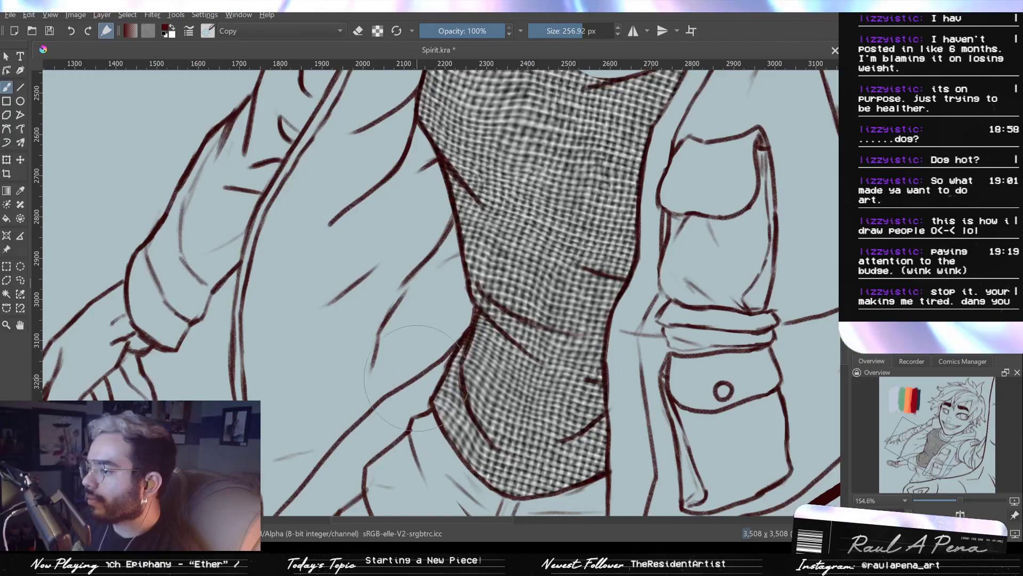
drag(537, 494, 552, 436)
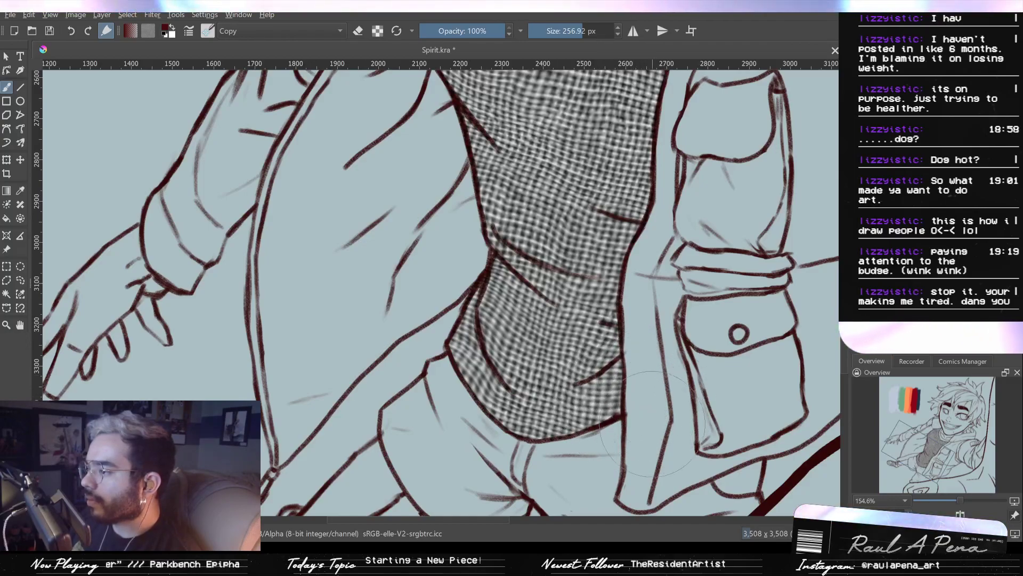
mouse_move(599, 434)
mouse_down()
mouse_move(644, 431)
mouse_move(613, 429)
mouse_move(615, 402)
mouse_move(618, 418)
mouse_move(599, 418)
mouse_move(619, 422)
mouse_move(609, 414)
mouse_move(610, 438)
mouse_move(609, 405)
mouse_move(610, 433)
mouse_up()
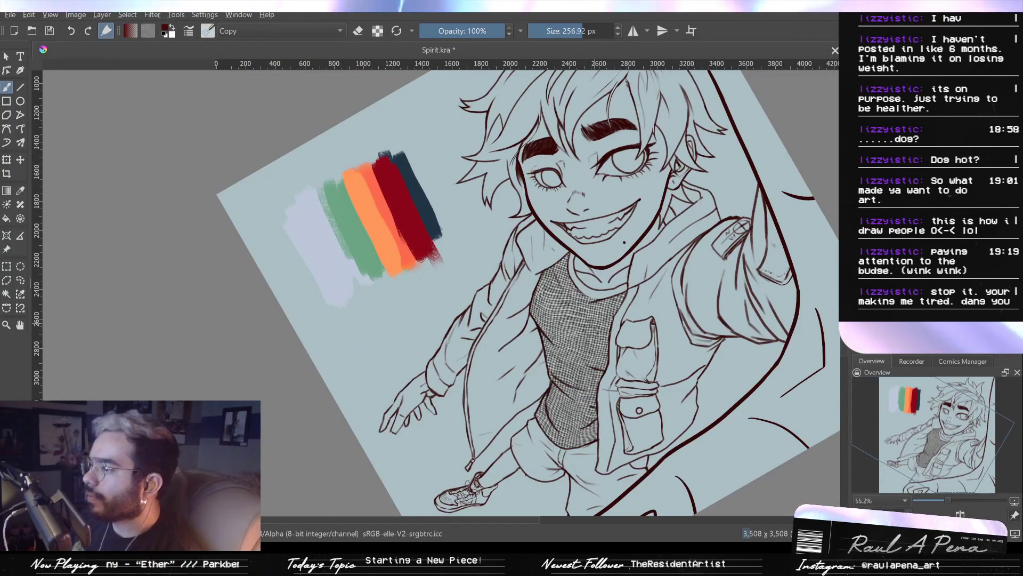
Enlarge the deform brush to 557.59 px and reshape the weave in broad strokes over the torso and waist
mouse_move(587, 319)
mouse_down()
mouse_move(553, 322)
mouse_move(563, 308)
mouse_move(589, 347)
mouse_move(563, 335)
mouse_up()
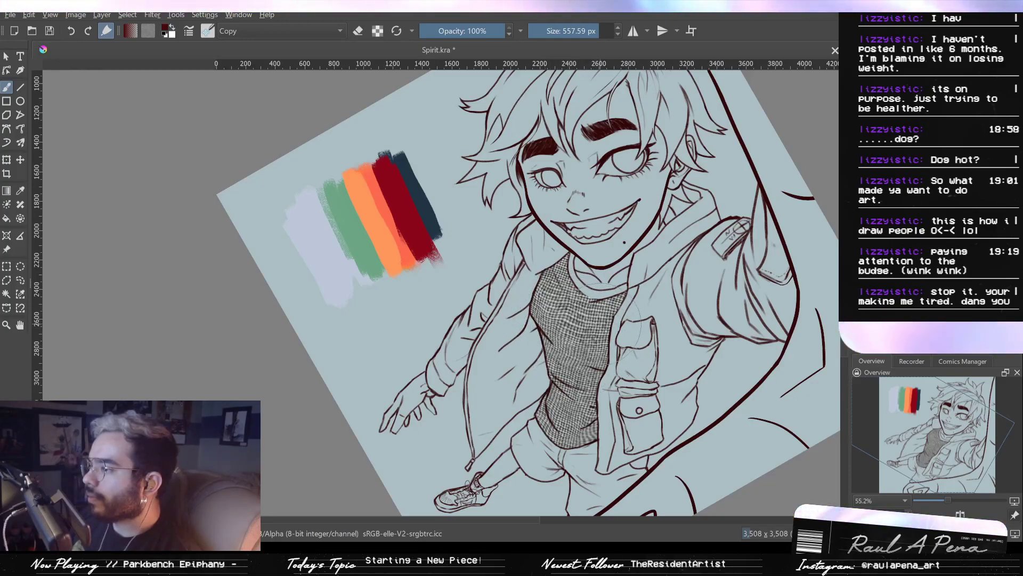
drag(565, 406, 561, 403)
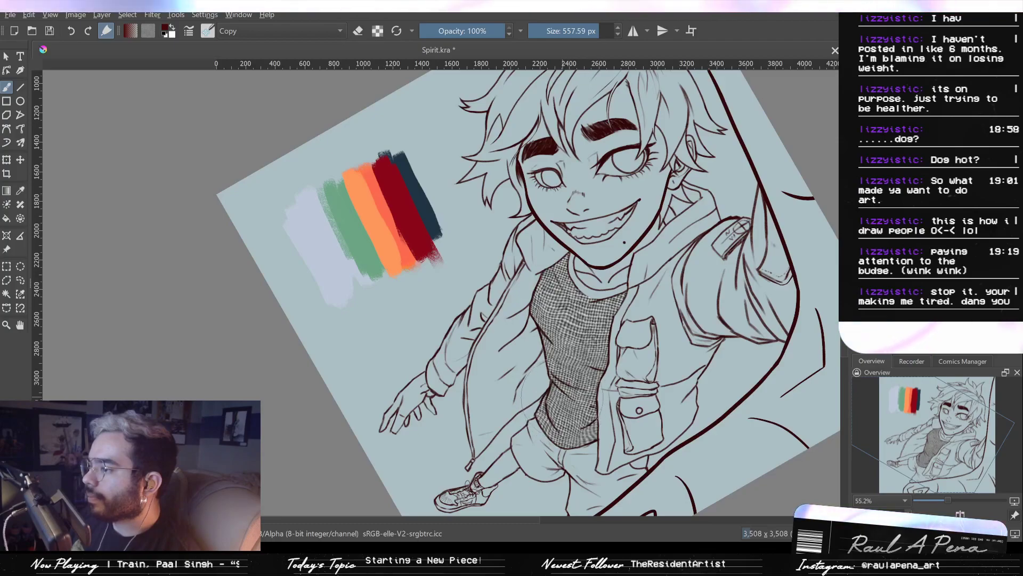
drag(637, 363, 633, 436)
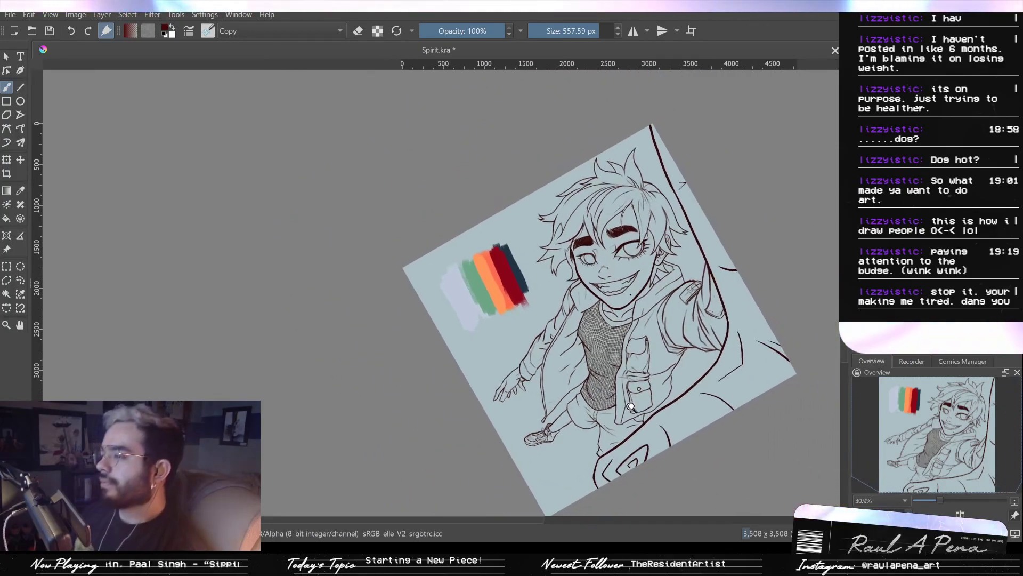
Compare the character's shirt with and without the warped weave, checking how it fits the whole figure
drag(623, 365, 623, 322)
key(2)
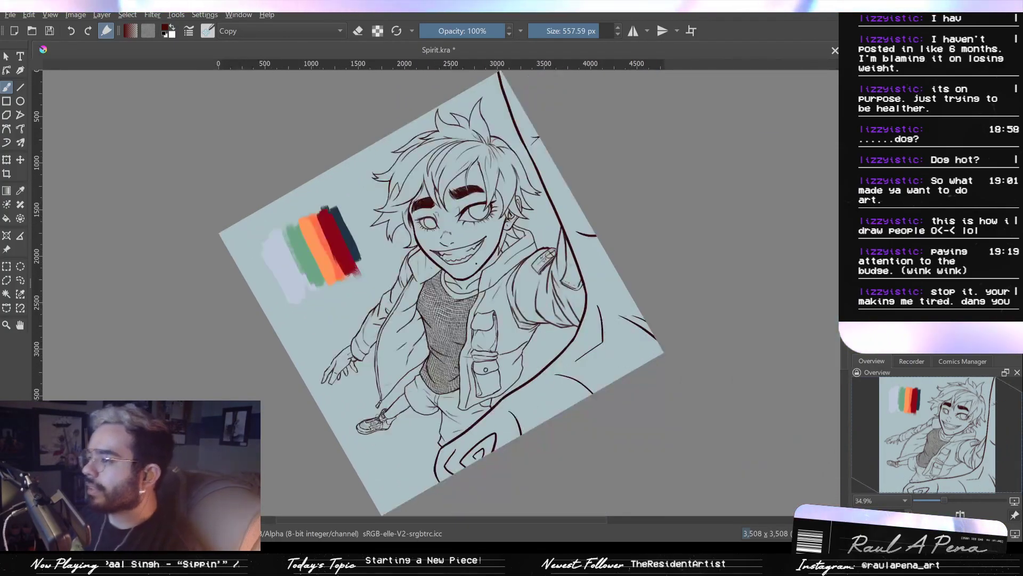
drag(485, 253, 632, 186)
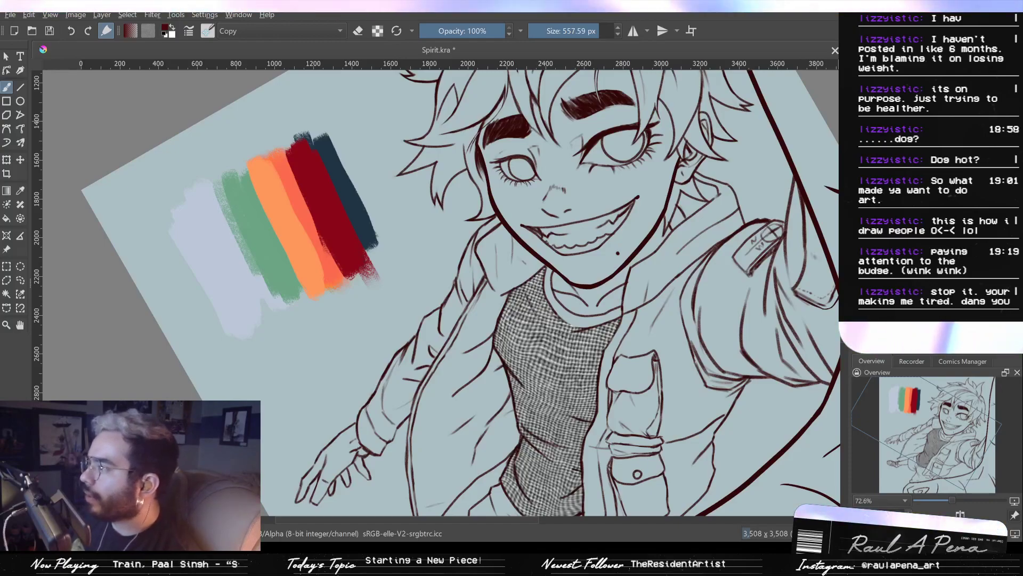
key(ctrl+z)
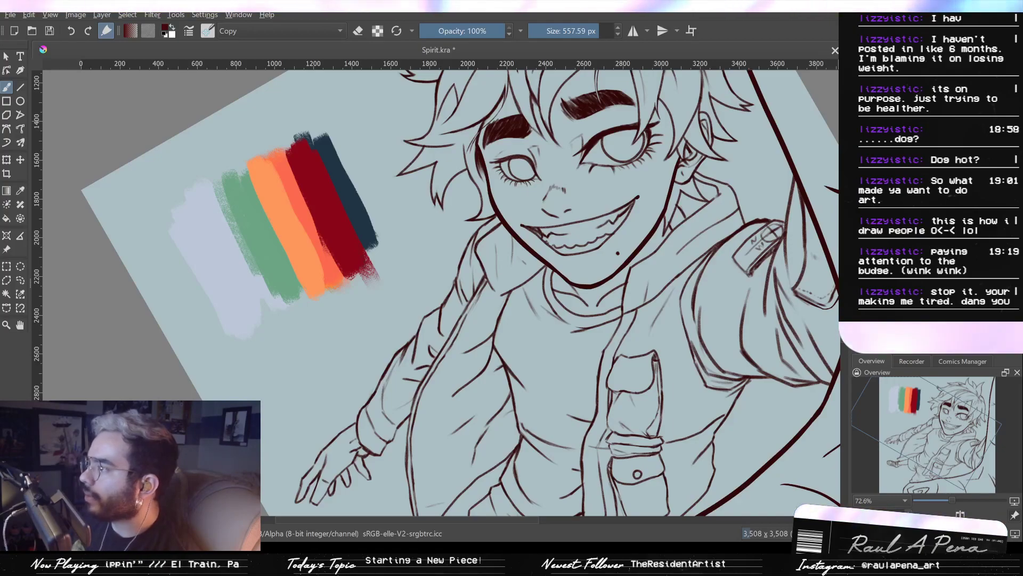
key(ctrl+z)
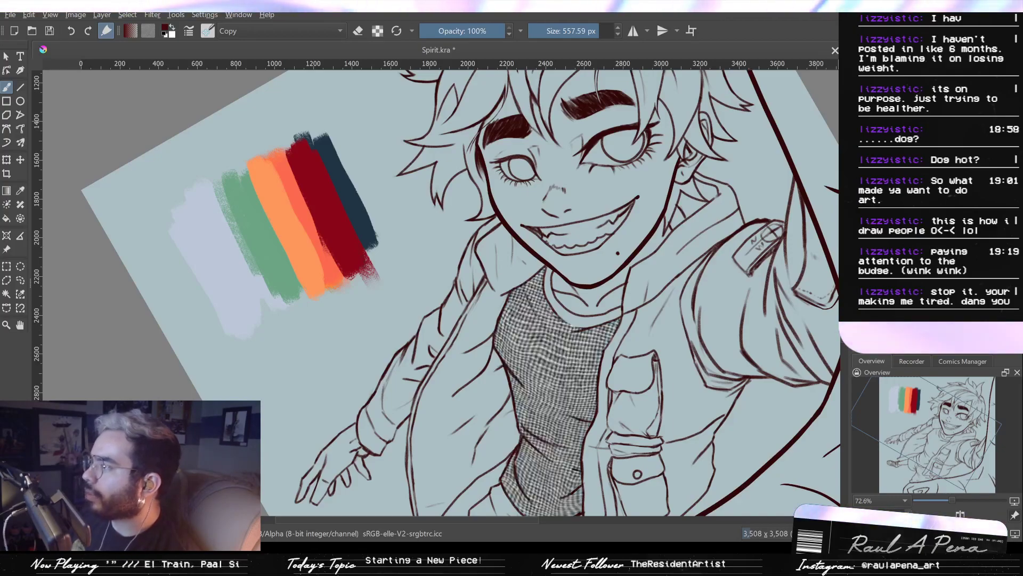
key(ctrl+z)
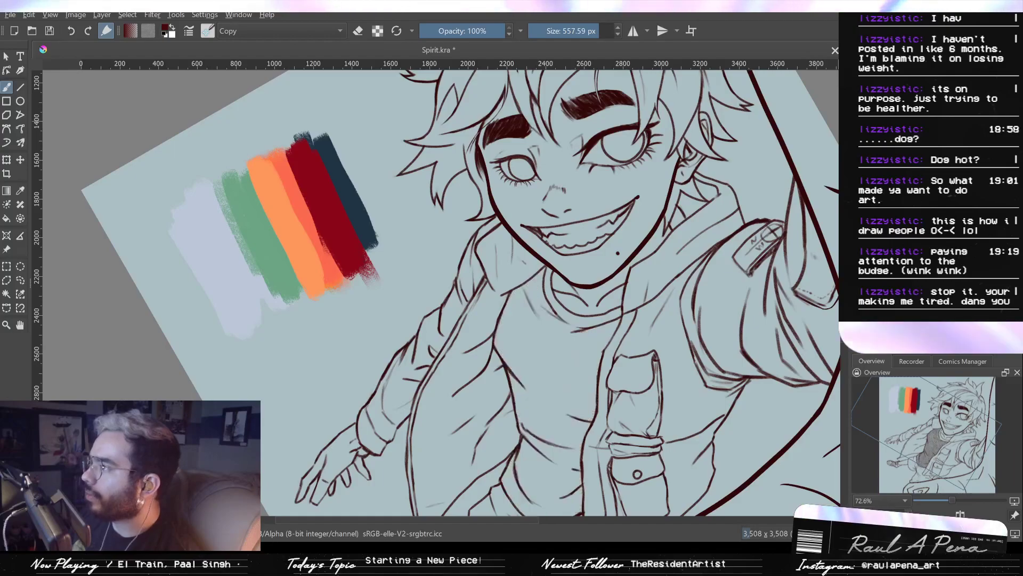
key(ctrl+shift+z)
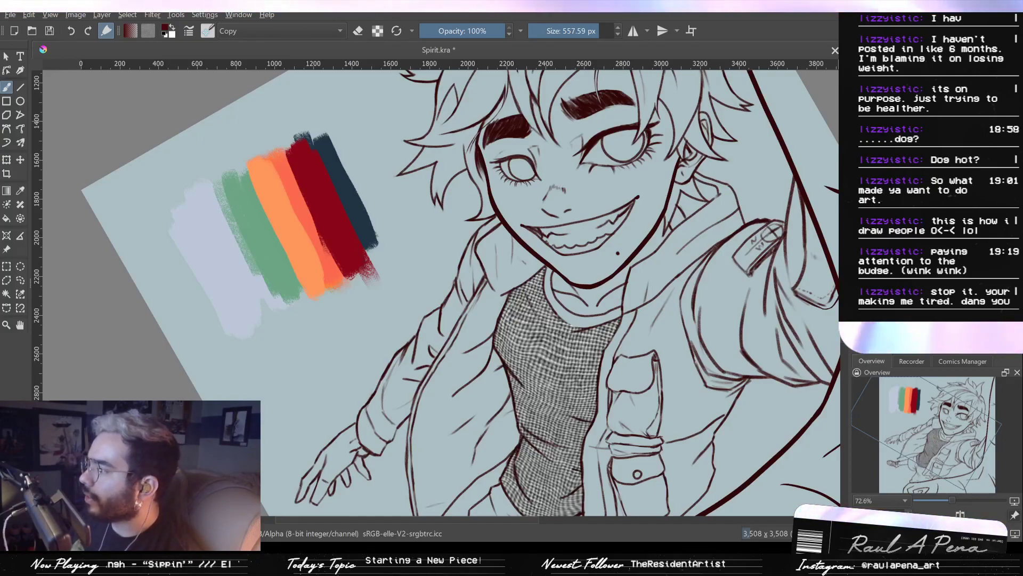
key(ctrl+z)
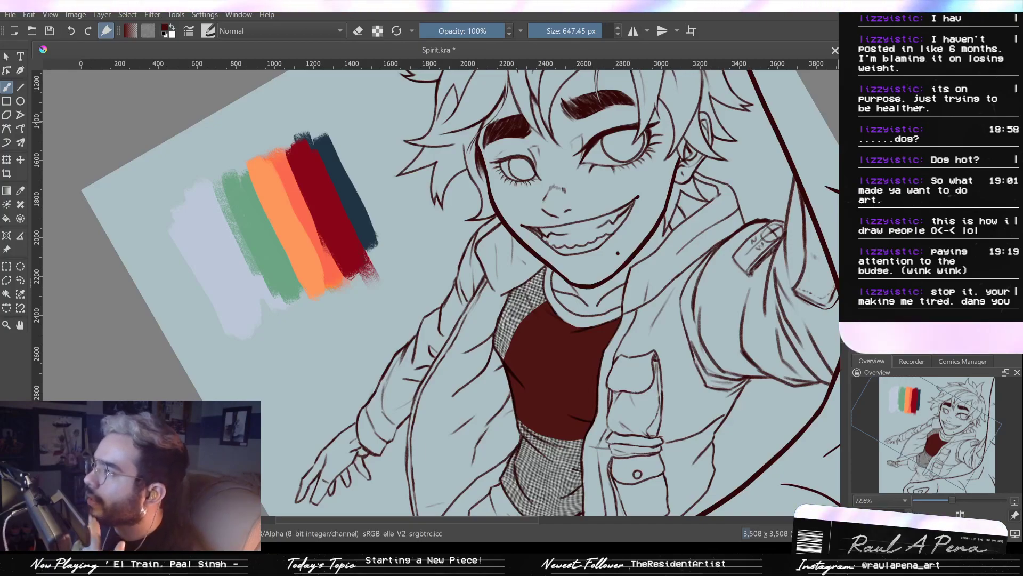
Try dark red paint over the weave with a 647.45 px brush and undo the test
key(ctrl+z)
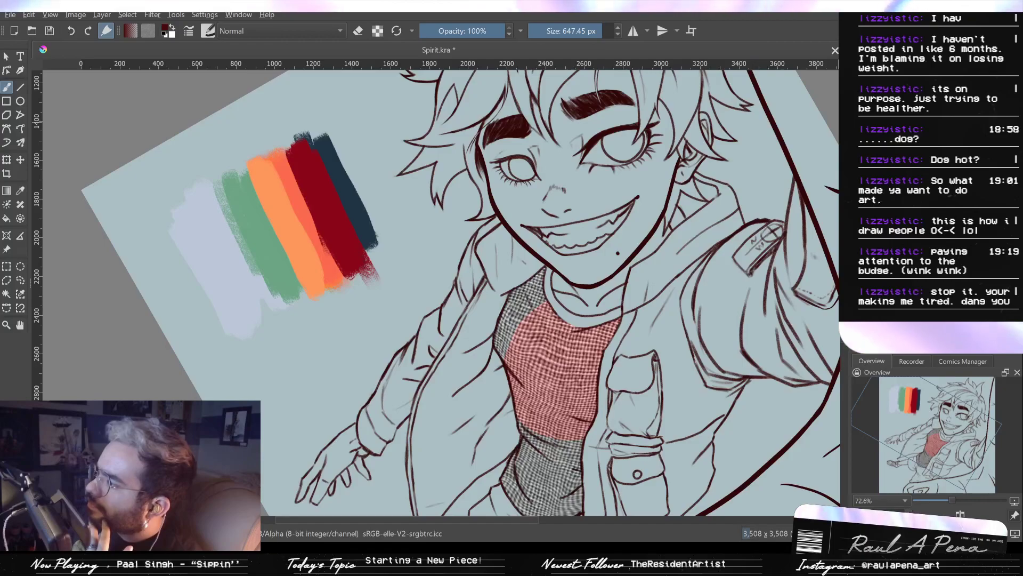
click(876, 230)
mouse_move(544, 337)
mouse_down()
mouse_move(549, 310)
mouse_move(557, 462)
mouse_move(539, 493)
mouse_move(693, 213)
mouse_move(671, 231)
mouse_move(635, 382)
mouse_move(655, 336)
mouse_move(656, 345)
mouse_move(636, 319)
mouse_up()
key(ctrl+z)
key(ctrl+z)
key(ctrl+z)
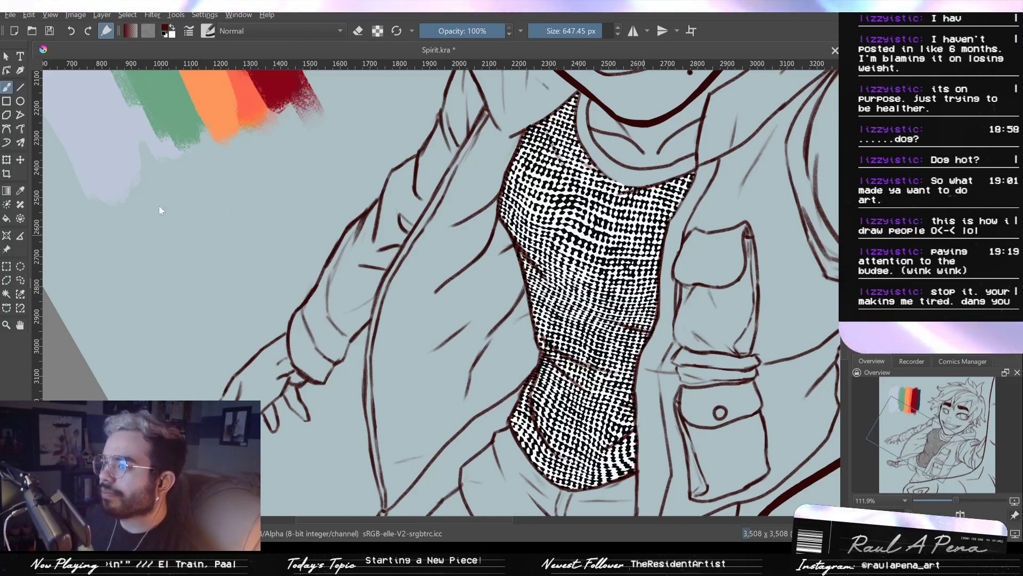
Try different black-and-white threshold levels on the shirt's weave, comparing fine dots, thick threads and solid black
key(ctrl+z)
key(ctrl+z)
key(ctrl+z)
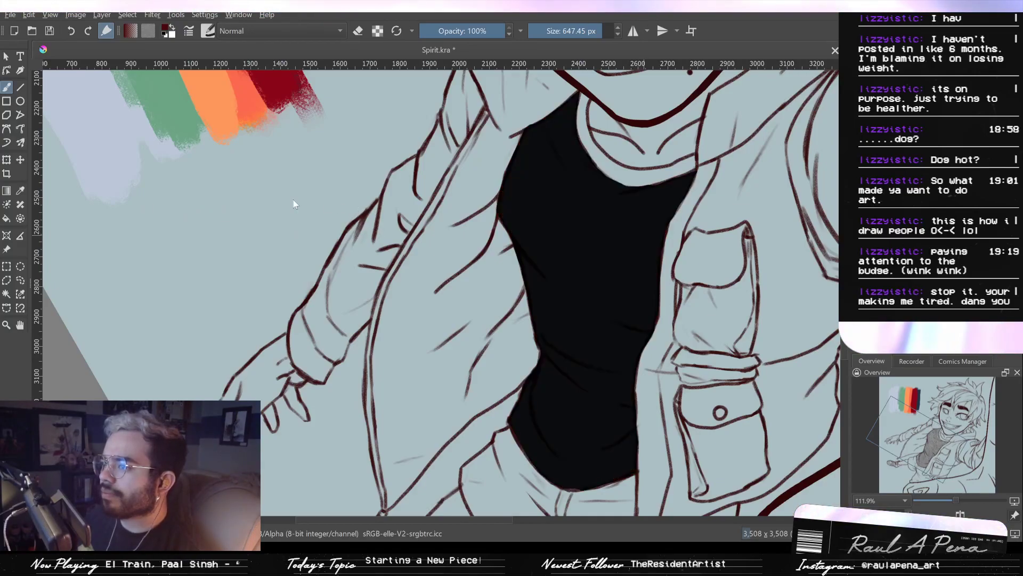
key(ctrl+z)
key(ctrl+shift+z)
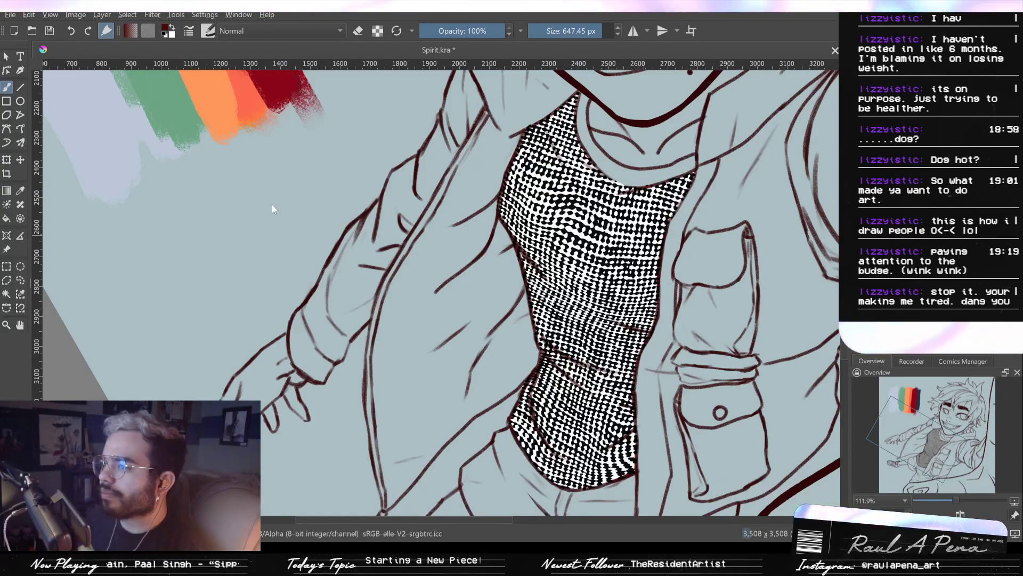
key(ctrl+z)
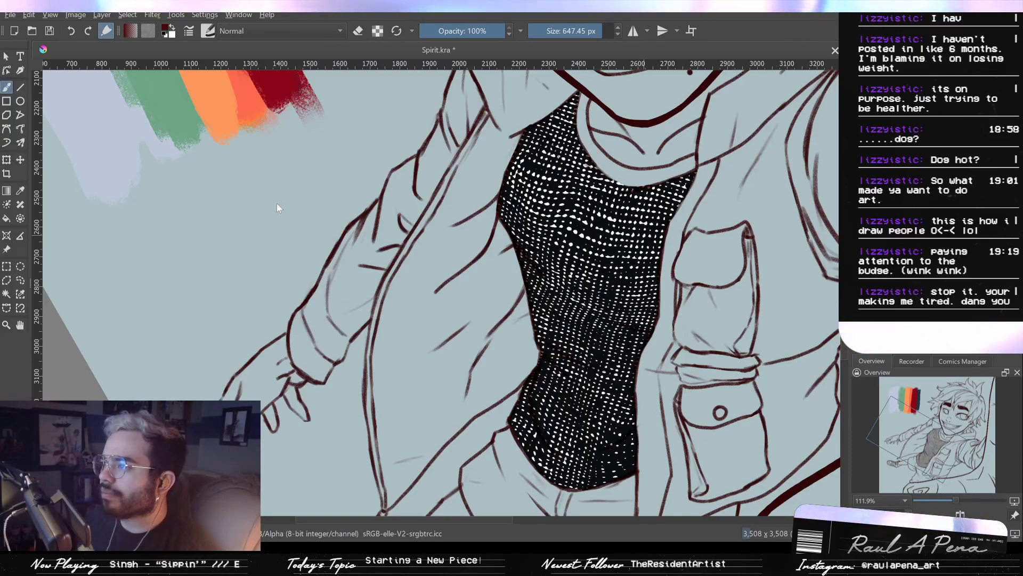
key(ctrl+shift+z)
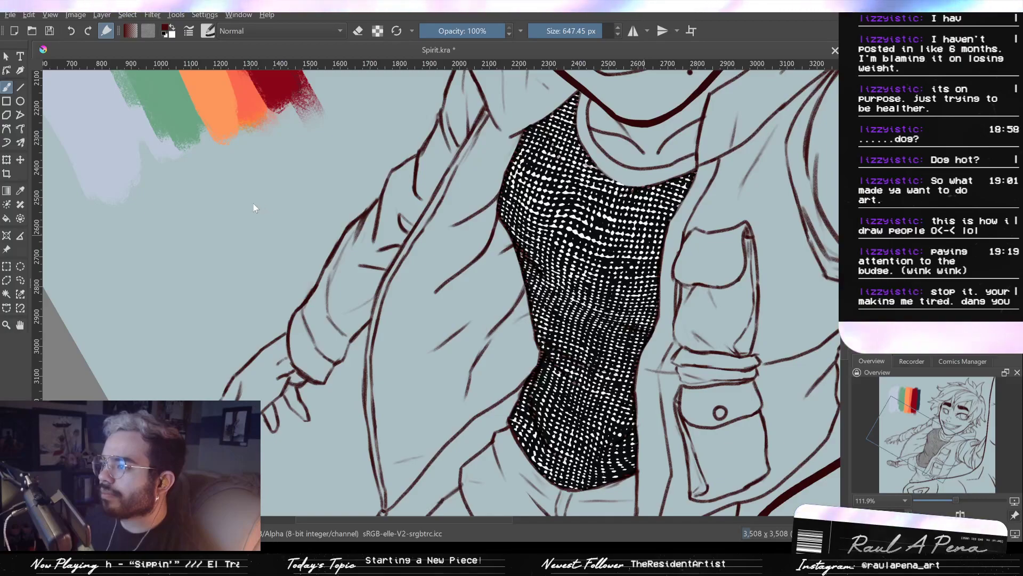
key(ctrl+shift+z)
key(ctrl+shift+z)
key(ctrl+shift+z)
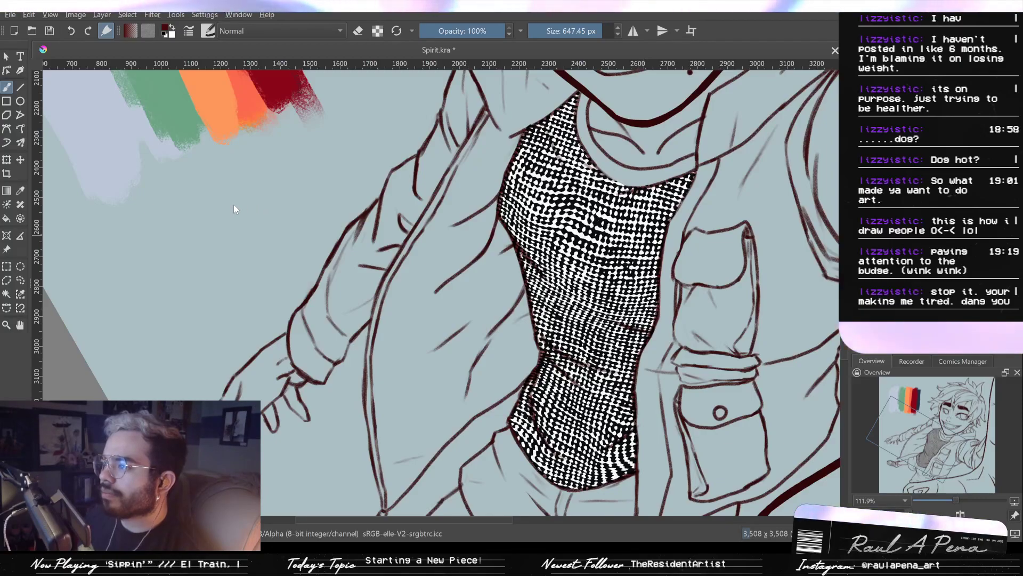
key(ctrl+z)
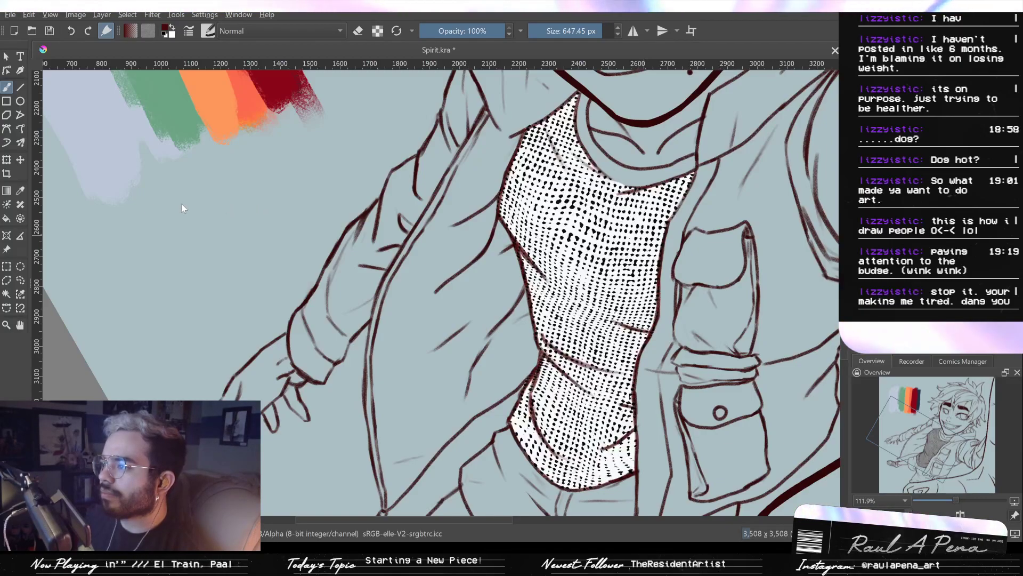
key(ctrl+shift+z)
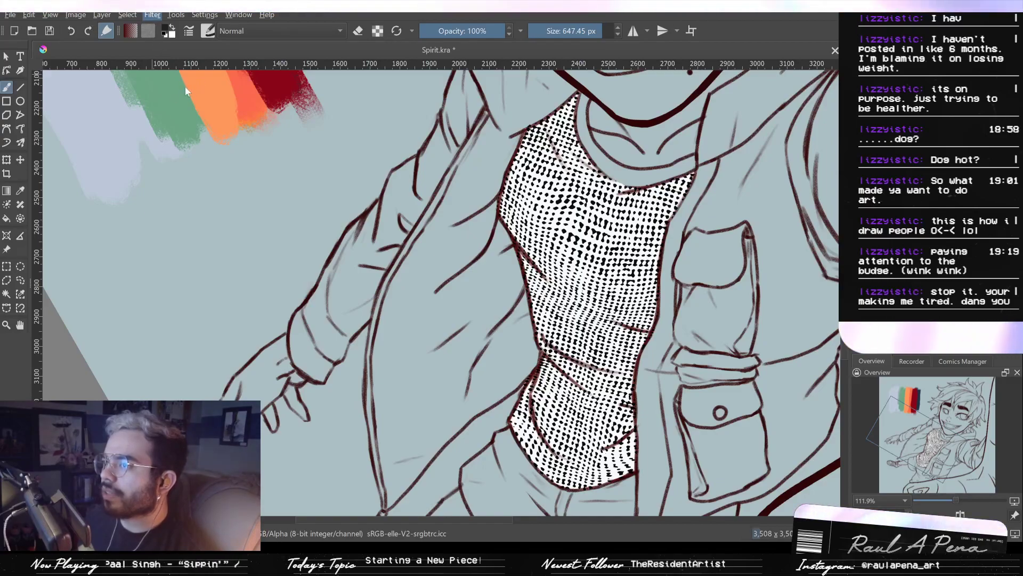
click(366, 111)
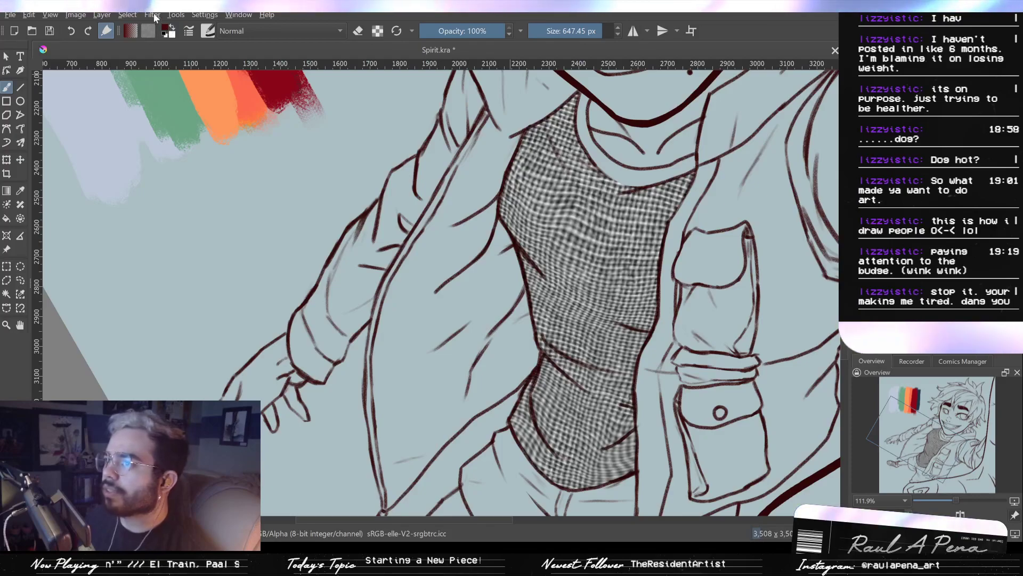
Tint the weave a dark greenish grey with a colour adjustment filter, fine-tuning how light the threads are
click(398, 105)
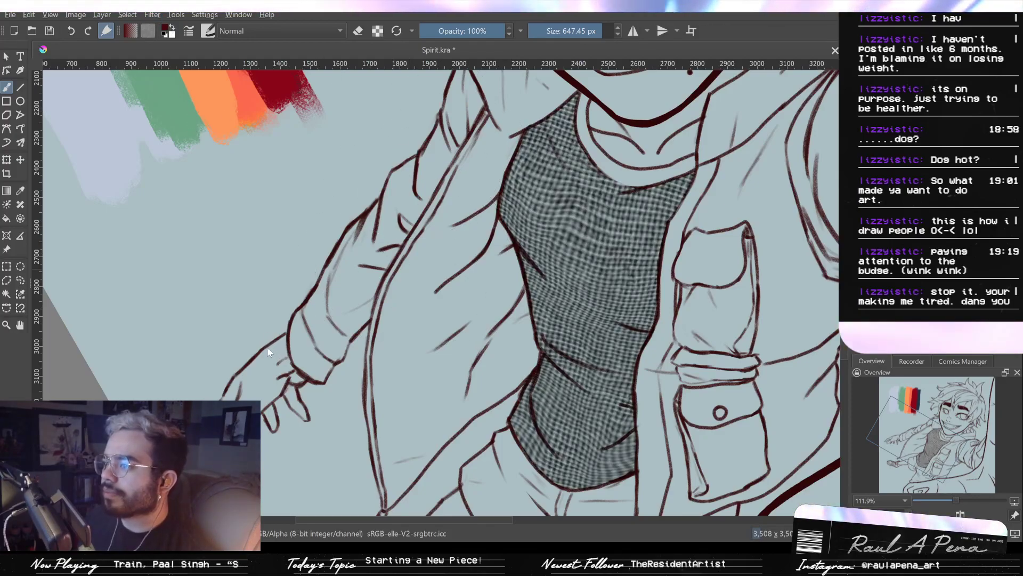
drag(349, 327, 209, 313)
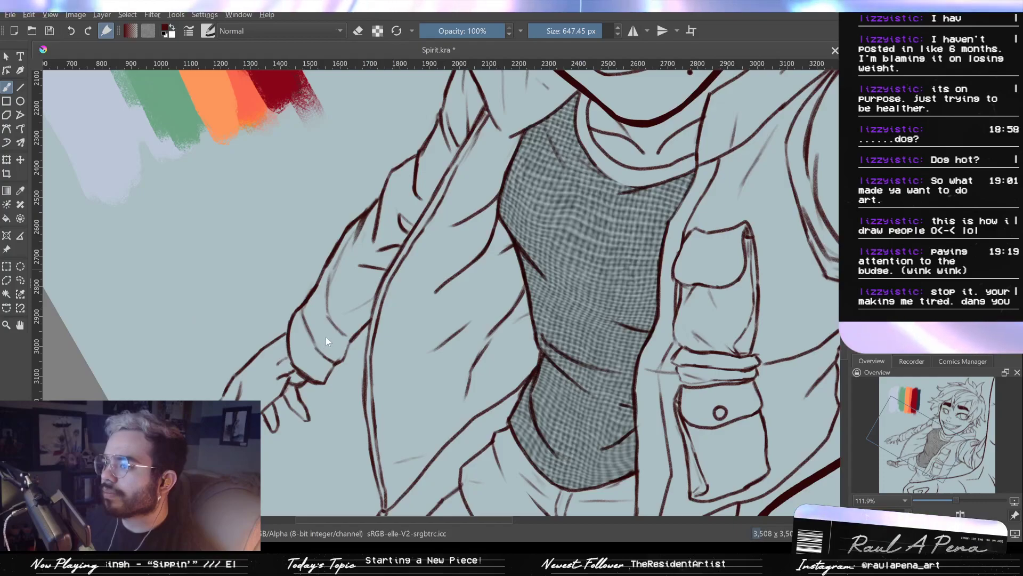
click(216, 320)
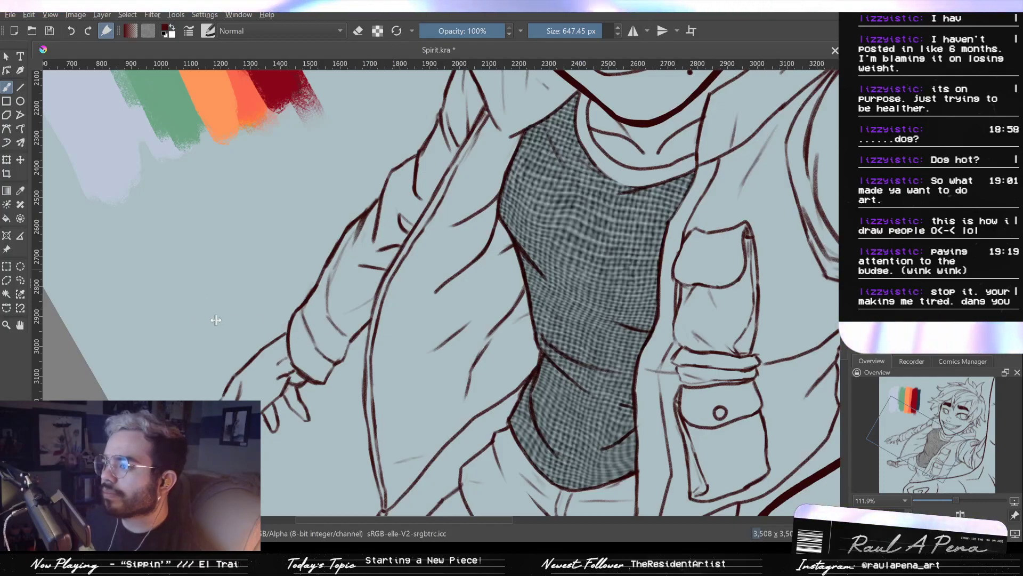
click(245, 320)
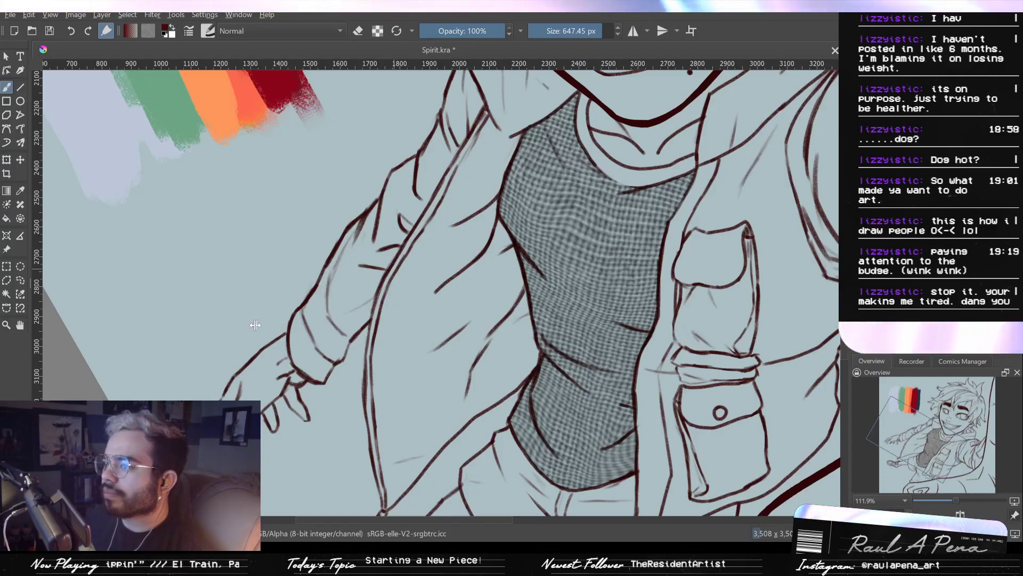
click(184, 350)
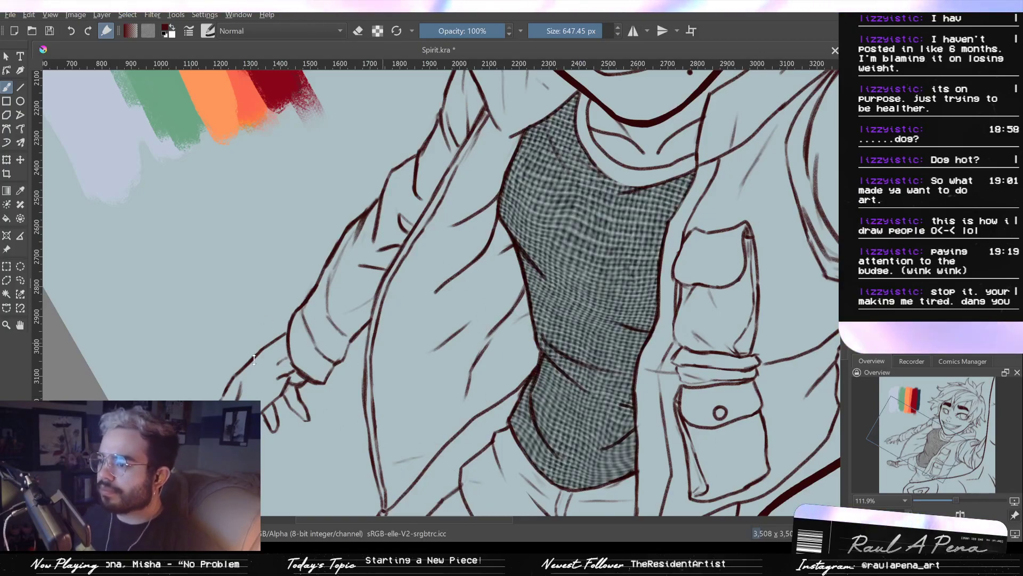
key(ctrl+z)
key(shift+BackSpace)
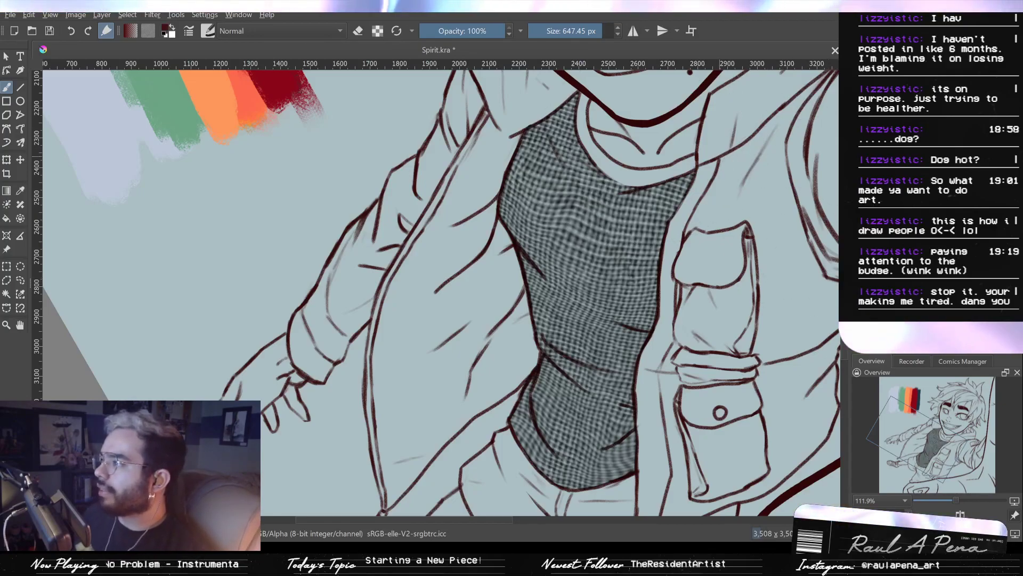
Tint the shirt's weave dark red by painting across it with a 647.45 px brush
mouse_move(630, 183)
mouse_down()
mouse_move(587, 265)
mouse_move(581, 395)
mouse_up()
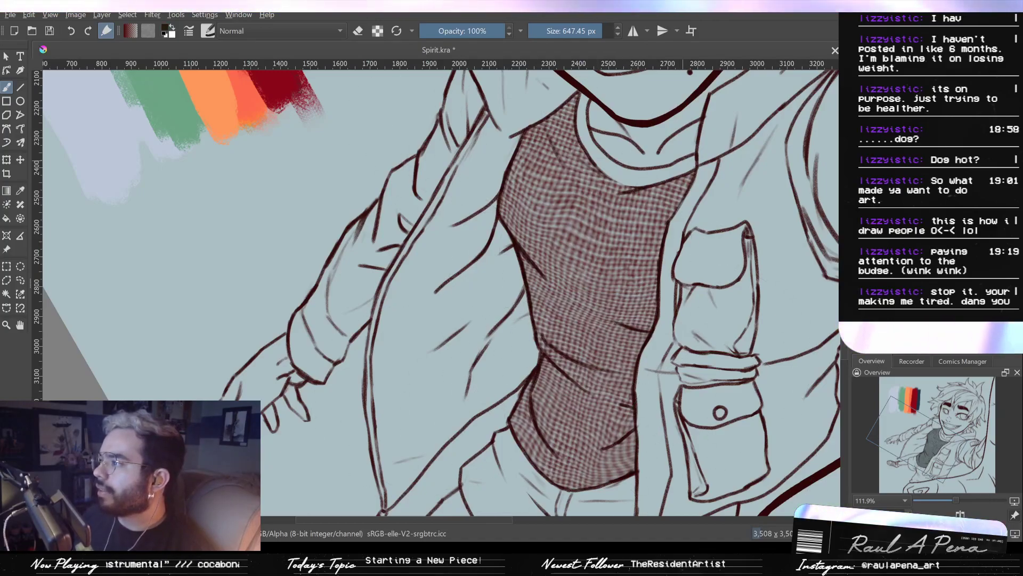
Try a Color to Alpha filter on the shirt's weave with white and a threshold of 18
key(F3)
drag(691, 434, 682, 432)
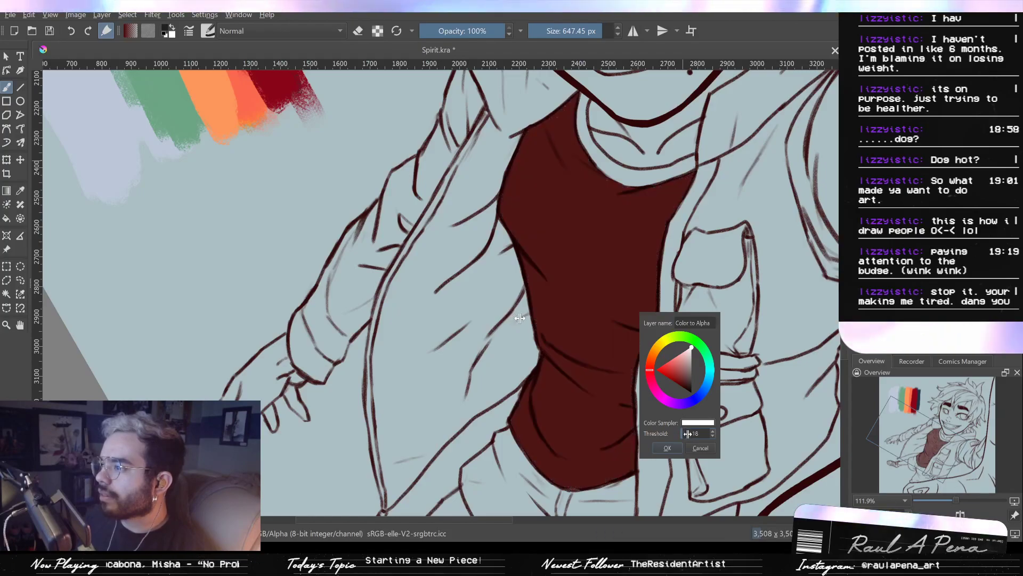
click(700, 448)
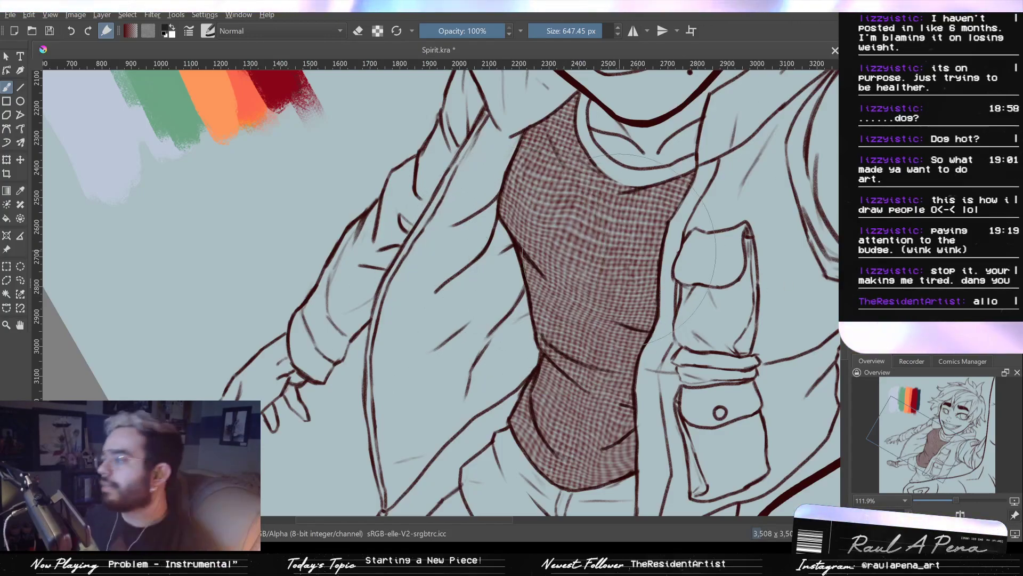
Test more dark red strokes over the weave and undo them, and try a Threshold filter at level 186
mouse_move(613, 218)
mouse_down()
mouse_move(597, 213)
mouse_move(591, 320)
mouse_up()
key(ctrl+z)
key(ctrl+z)
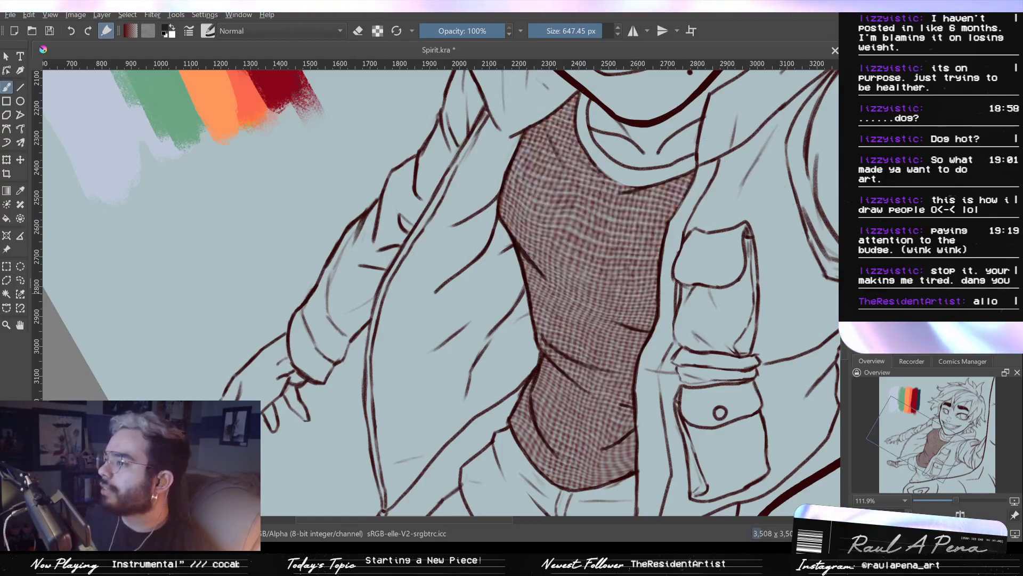
click(549, 219)
mouse_move(550, 218)
mouse_down()
mouse_move(577, 235)
mouse_move(621, 184)
mouse_move(653, 206)
mouse_up()
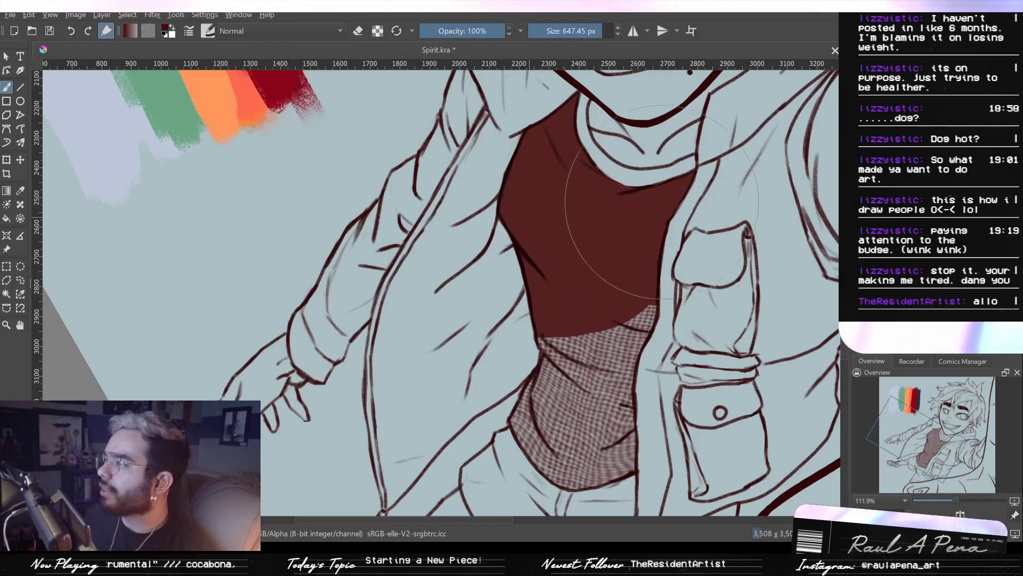
key(ctrl+z)
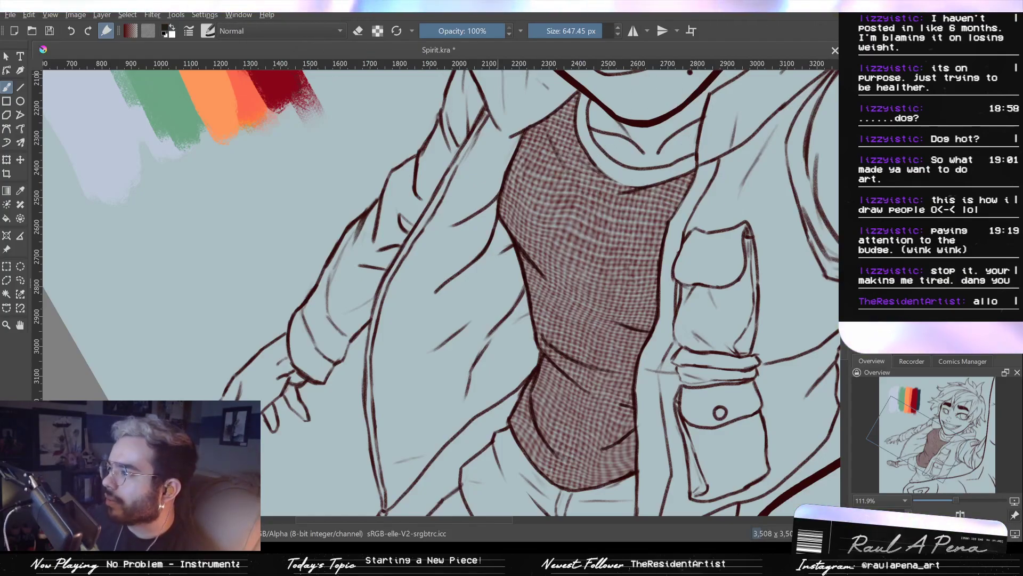
drag(696, 395, 718, 395)
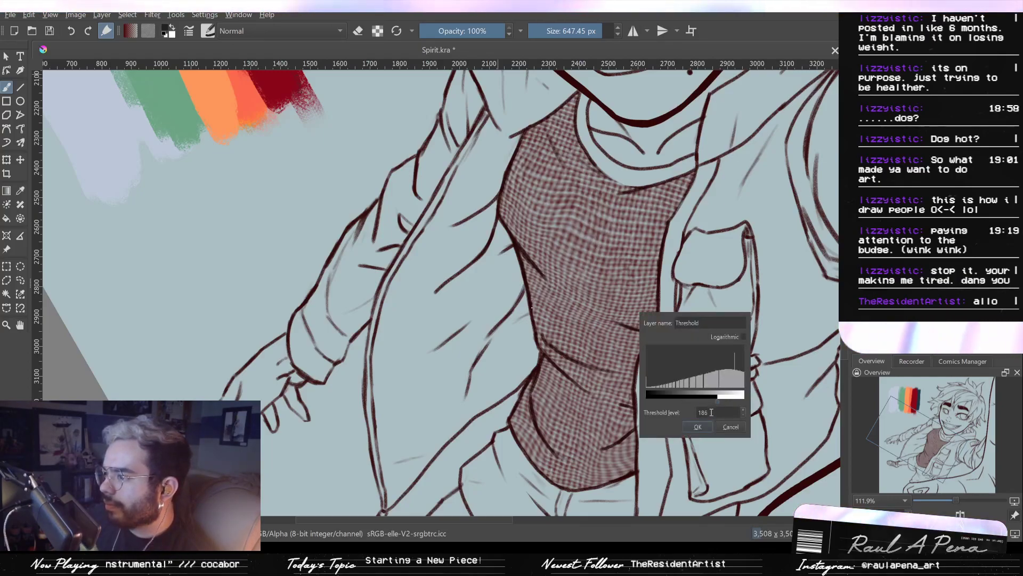
click(729, 426)
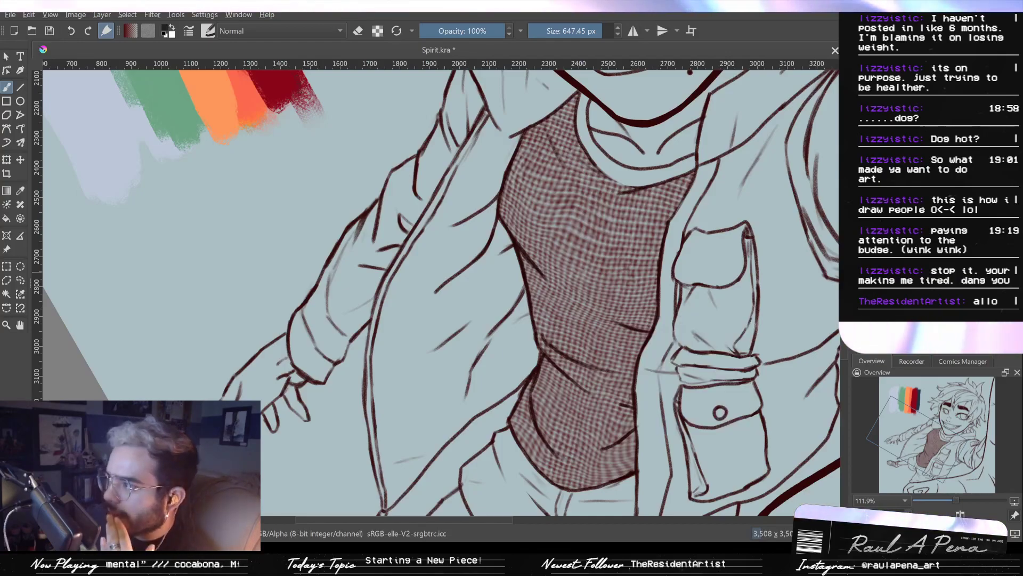
Apply Color to Alpha to the shirt's weave with white and a threshold of 68
key(F3)
drag(694, 434, 670, 437)
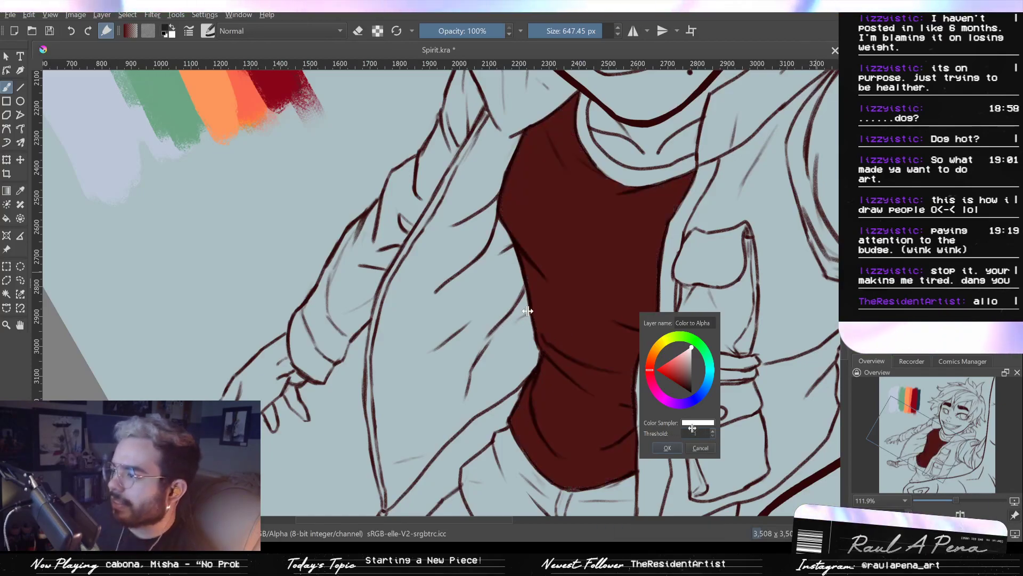
drag(691, 435, 692, 436)
key(Return)
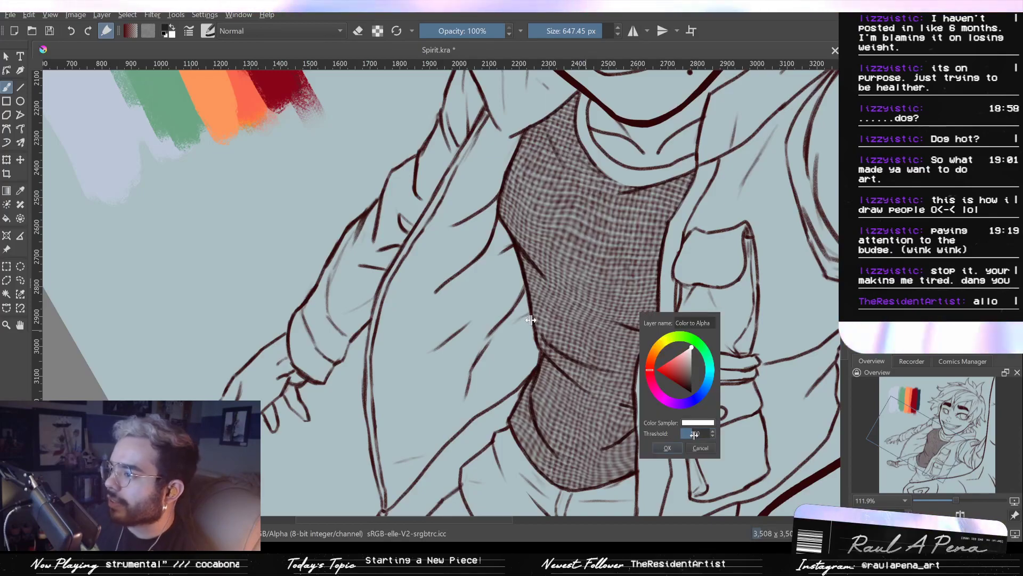
drag(694, 434, 688, 433)
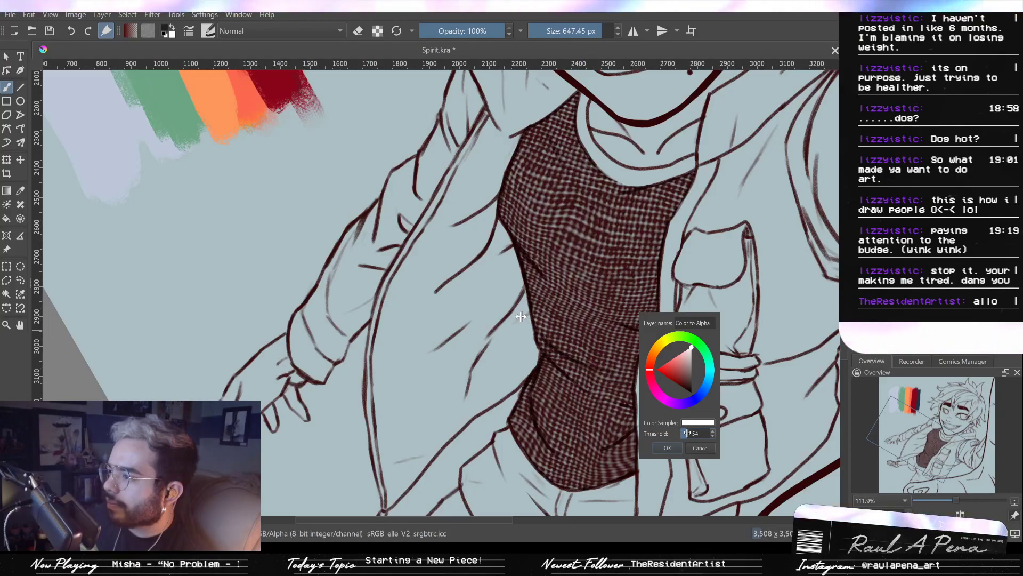
drag(686, 433, 689, 433)
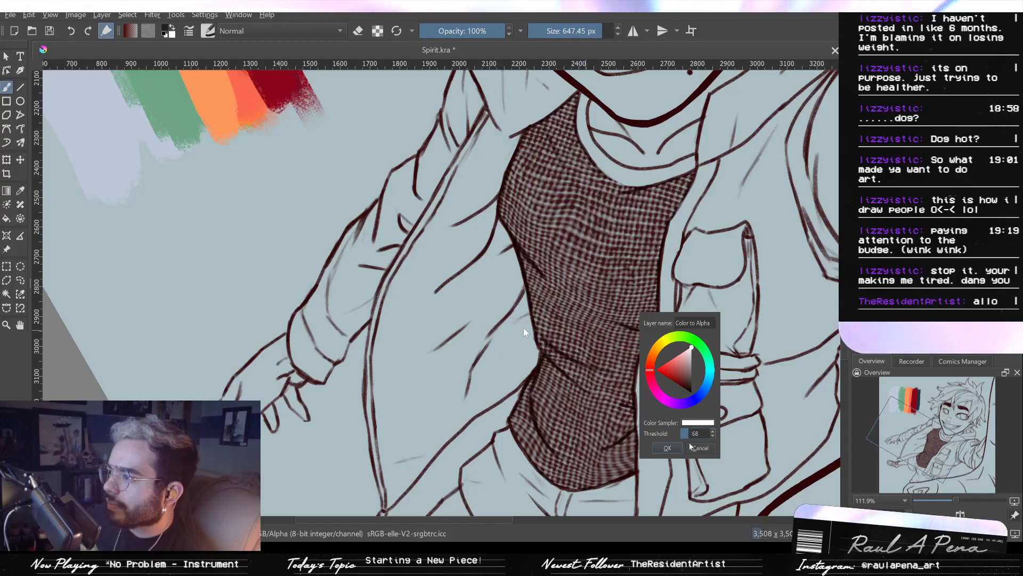
click(671, 449)
Compare the whole figure with and without the Color to Alpha filter on the weave, leaving the filter undone
scroll(617, 318, down, 3)
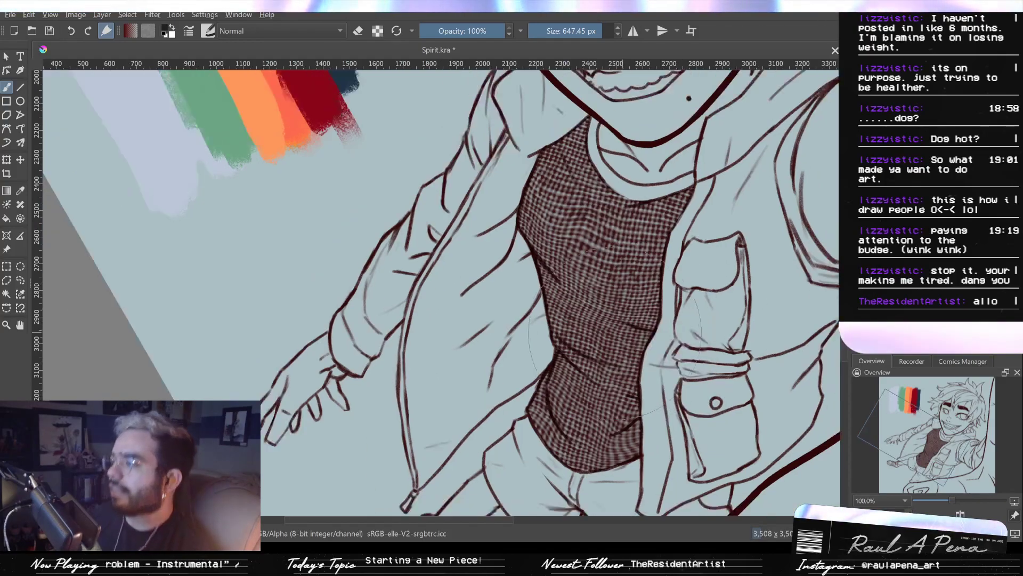
scroll(626, 319, down, 1)
scroll(629, 304, up, 1)
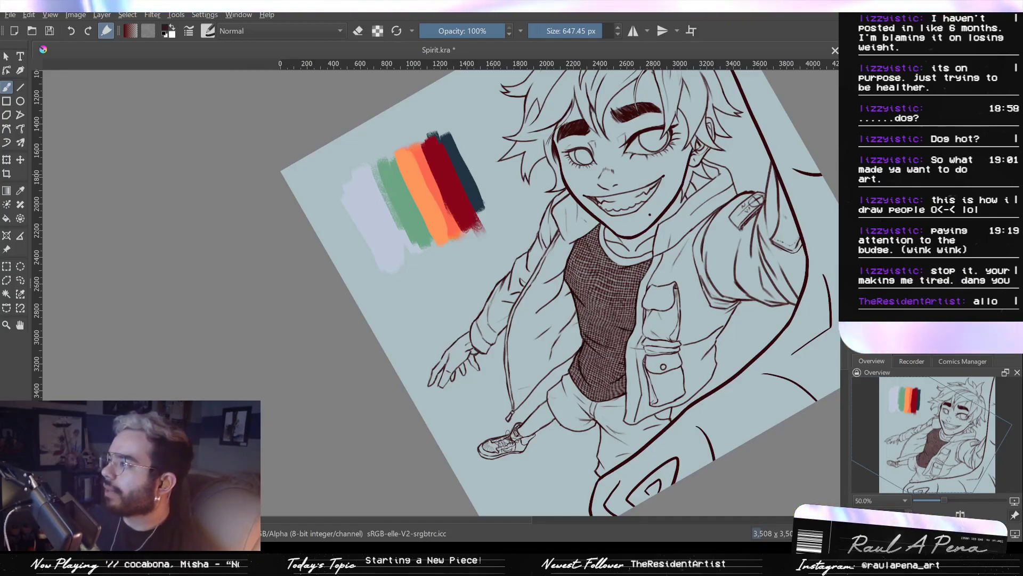
key(ctrl+z)
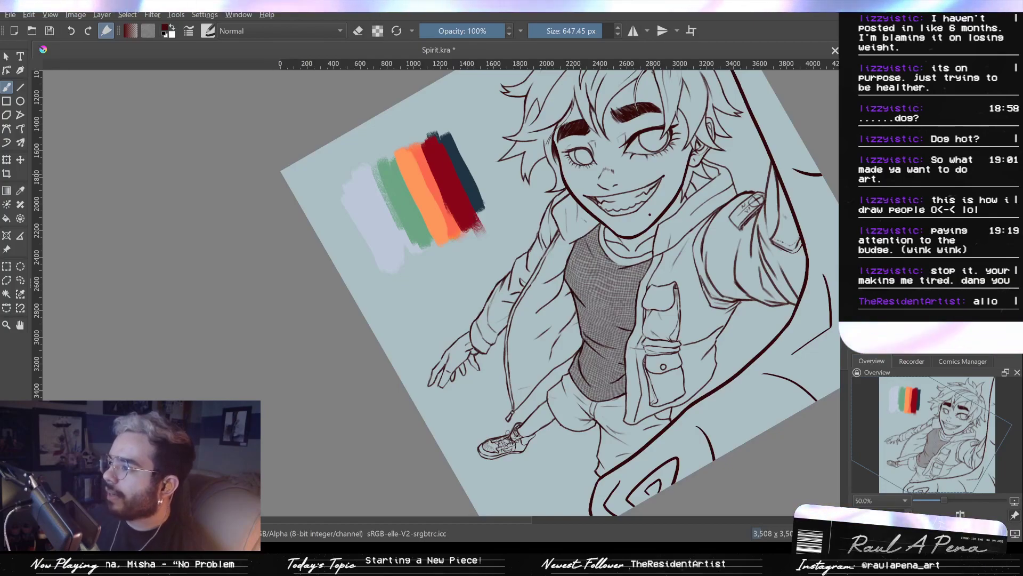
key(ctrl+shift+z)
key(ctrl+shift+z)
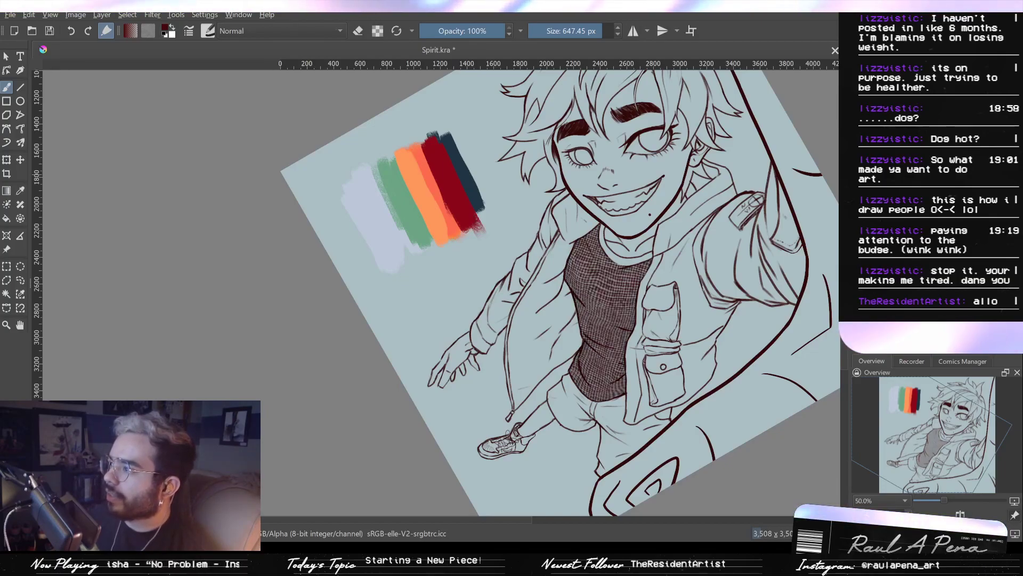
key(ctrl+z)
key(ctrl+z)
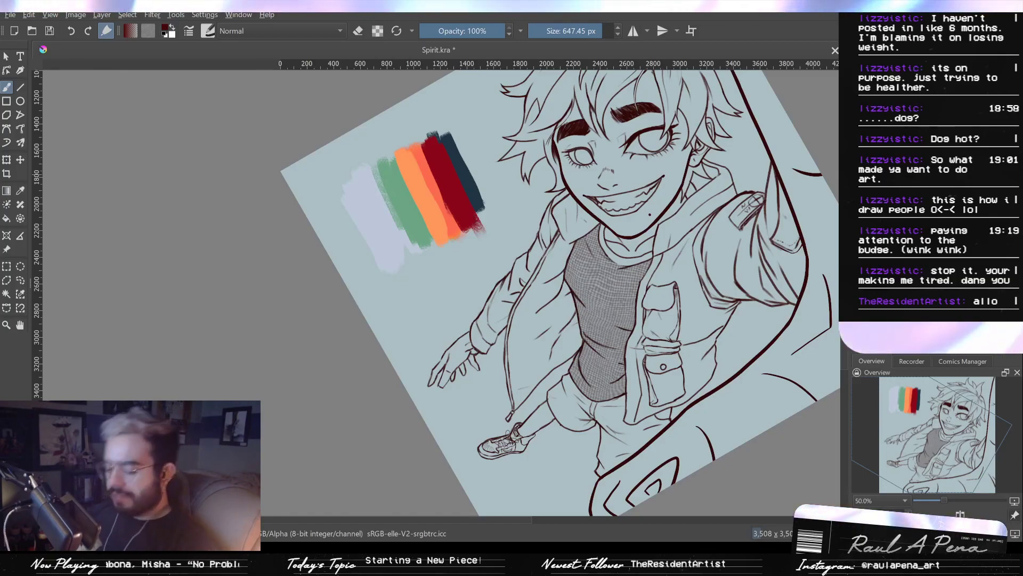
Choose pink as the paint colour and add a colorize mask to the character's line art
key(2)
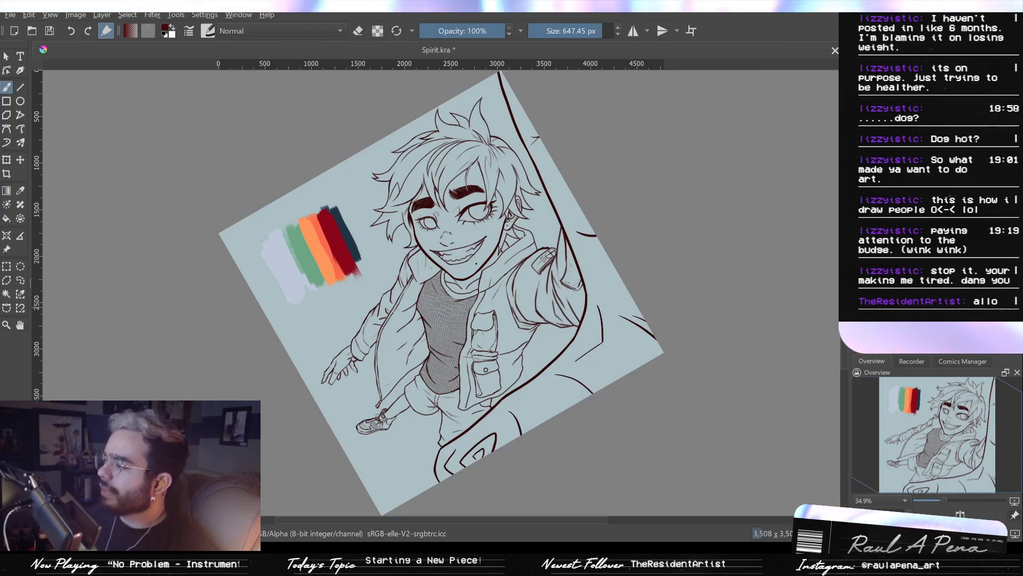
key(5)
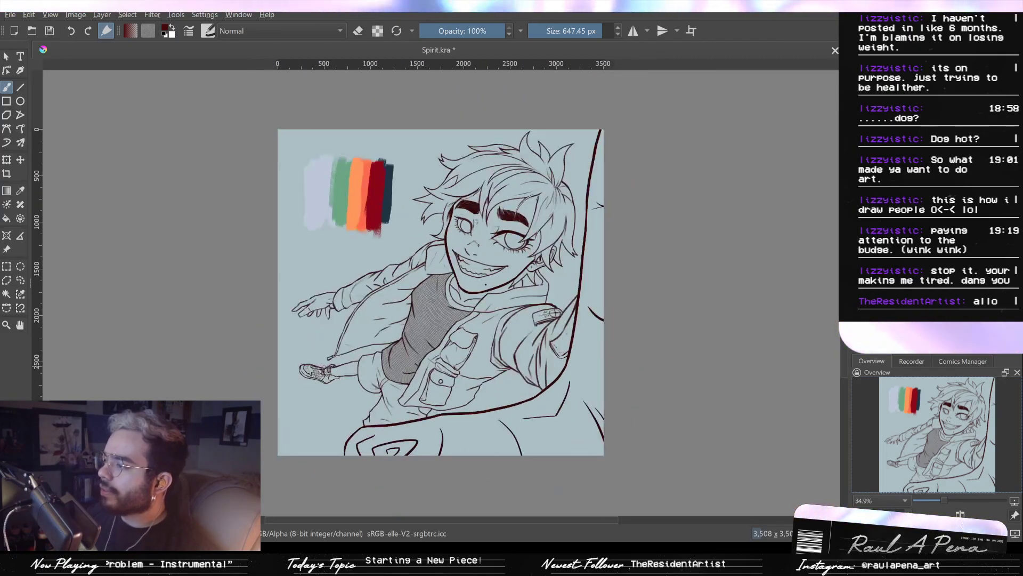
key(plus)
key(2)
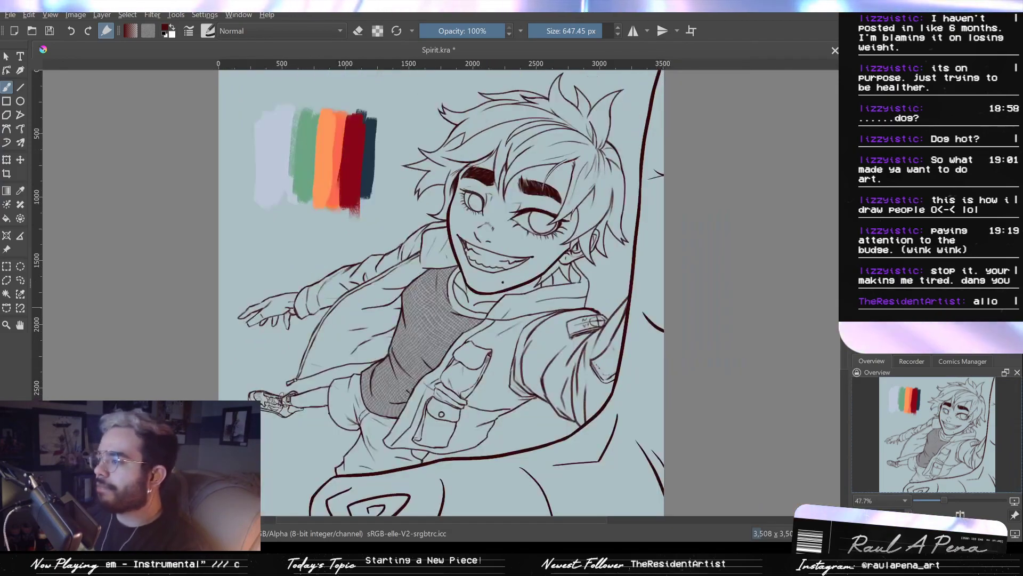
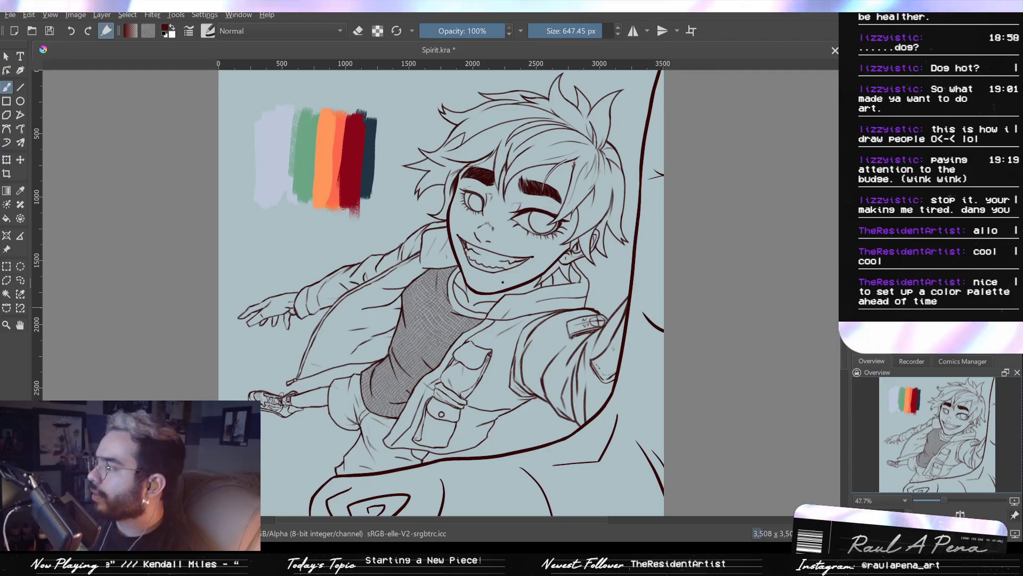
click(930, 160)
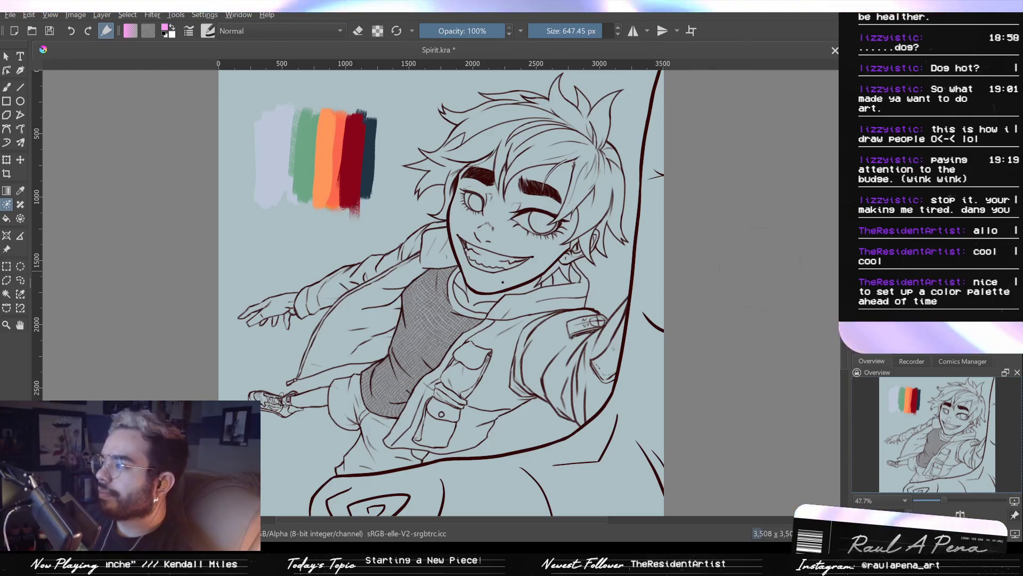
click(761, 269)
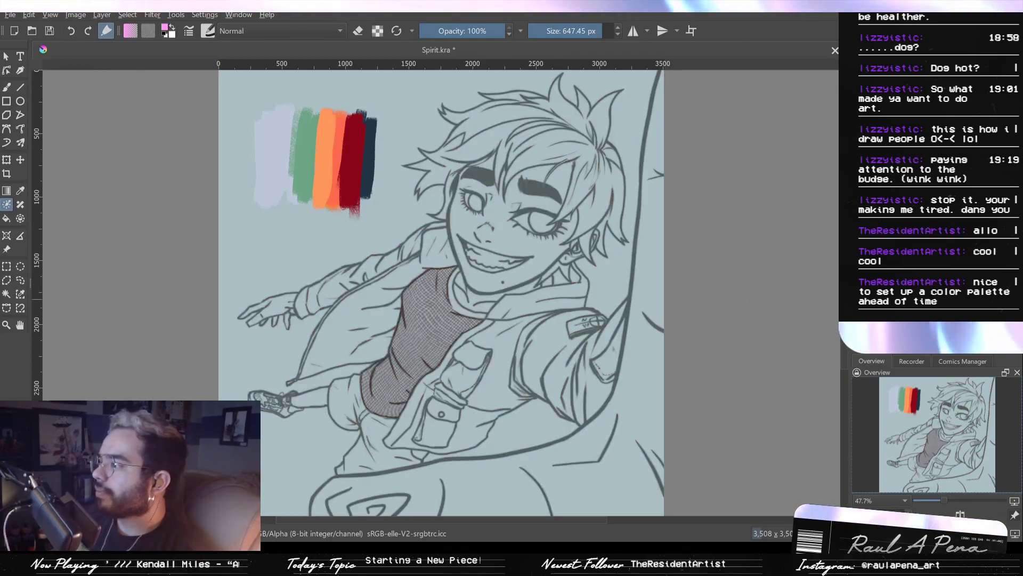
Paint broad pink colorize strokes over the background above, beside and below the figure with a 647.45 px brush
mouse_move(367, 218)
mouse_down()
mouse_move(327, 202)
mouse_move(373, 83)
mouse_move(448, 64)
mouse_move(629, 61)
mouse_up()
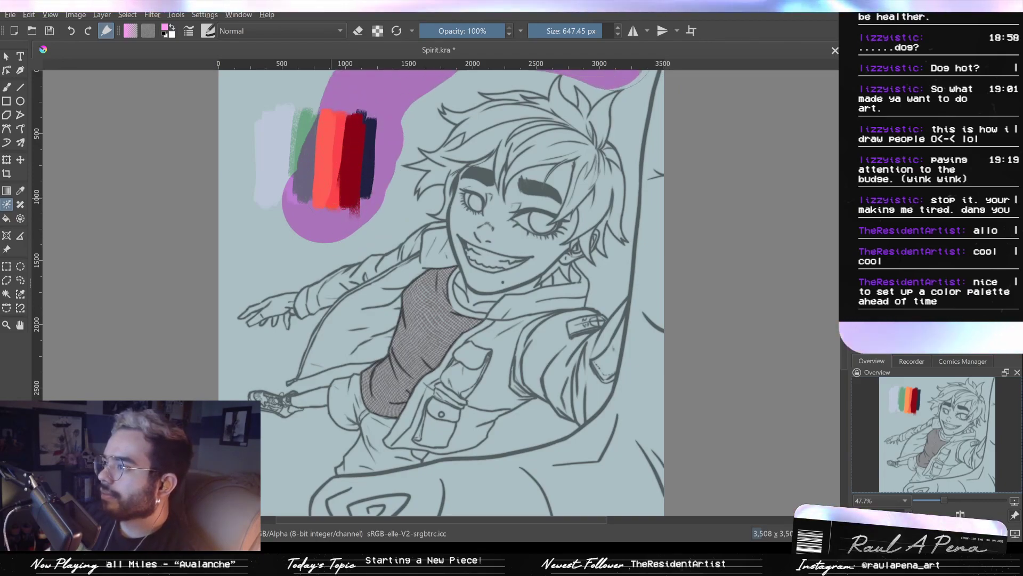
mouse_move(533, 73)
mouse_down()
mouse_move(341, 95)
mouse_move(250, 123)
mouse_move(234, 186)
mouse_move(279, 209)
mouse_move(216, 298)
mouse_move(205, 363)
mouse_move(249, 506)
mouse_up()
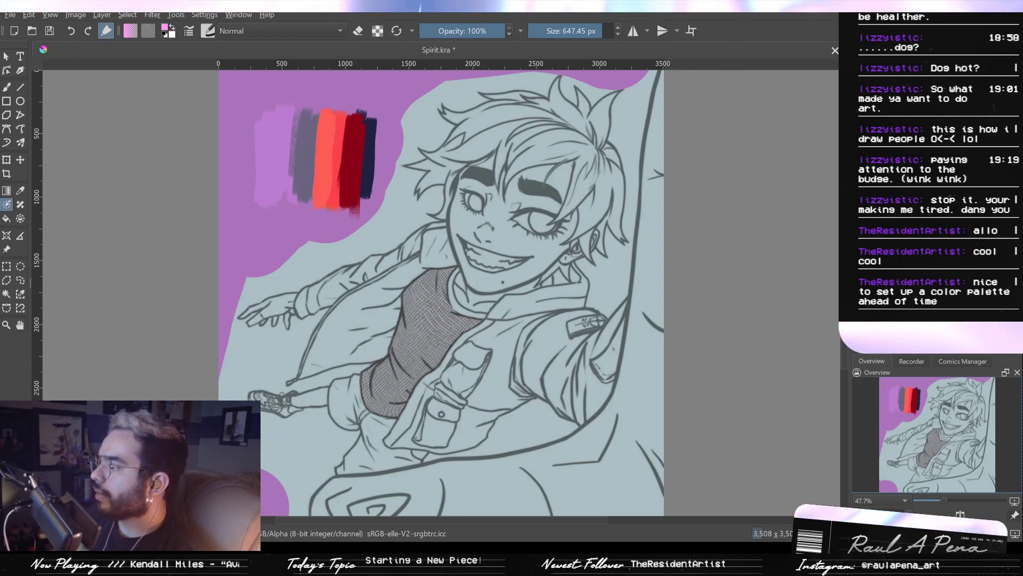
mouse_move(395, 398)
mouse_down()
mouse_move(402, 370)
mouse_move(625, 274)
mouse_up()
Paint a pink colorize stroke along the gap between the jacket's lower edge and the leg with a 27.89 px brush
drag(568, 291, 417, 292)
mouse_move(525, 341)
mouse_down()
mouse_move(483, 469)
mouse_move(479, 352)
mouse_move(490, 394)
mouse_move(373, 394)
mouse_move(325, 378)
mouse_up()
mouse_move(318, 307)
mouse_down()
mouse_move(442, 324)
mouse_move(308, 299)
mouse_move(560, 327)
mouse_up()
drag(539, 342, 396, 475)
drag(494, 319, 380, 318)
mouse_move(537, 244)
mouse_down()
mouse_move(354, 295)
mouse_move(343, 307)
mouse_move(387, 326)
mouse_up()
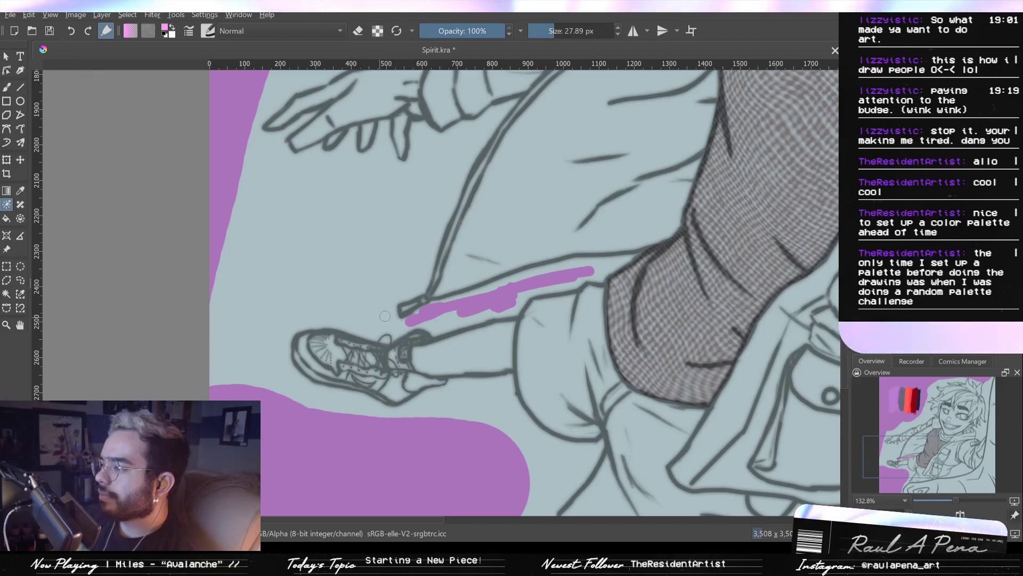
Cover the background between the shoe, jacket edge and fingers in pink, enlarging the brush to 65.98 px and undoing stray strokes
mouse_move(398, 325)
mouse_down()
mouse_move(341, 319)
mouse_move(357, 303)
mouse_up()
mouse_move(357, 302)
mouse_down()
mouse_move(380, 306)
mouse_move(333, 299)
mouse_move(266, 317)
mouse_move(262, 362)
mouse_move(312, 423)
mouse_move(245, 366)
mouse_move(295, 366)
mouse_up()
mouse_move(255, 312)
mouse_down()
mouse_move(252, 364)
mouse_move(247, 288)
mouse_move(266, 240)
mouse_move(368, 245)
mouse_move(383, 251)
mouse_move(384, 264)
mouse_up()
key(ctrl+z)
drag(383, 264, 382, 322)
shift+drag(441, 252, 380, 252)
mouse_move(420, 204)
mouse_down()
mouse_move(430, 244)
mouse_move(424, 216)
mouse_move(436, 236)
mouse_move(452, 217)
mouse_move(416, 295)
mouse_up()
key(ctrl+z)
mouse_move(420, 240)
mouse_down()
mouse_move(388, 245)
mouse_move(385, 229)
mouse_move(360, 252)
mouse_move(350, 240)
mouse_move(334, 250)
mouse_move(320, 223)
mouse_move(298, 241)
mouse_move(396, 317)
mouse_up()
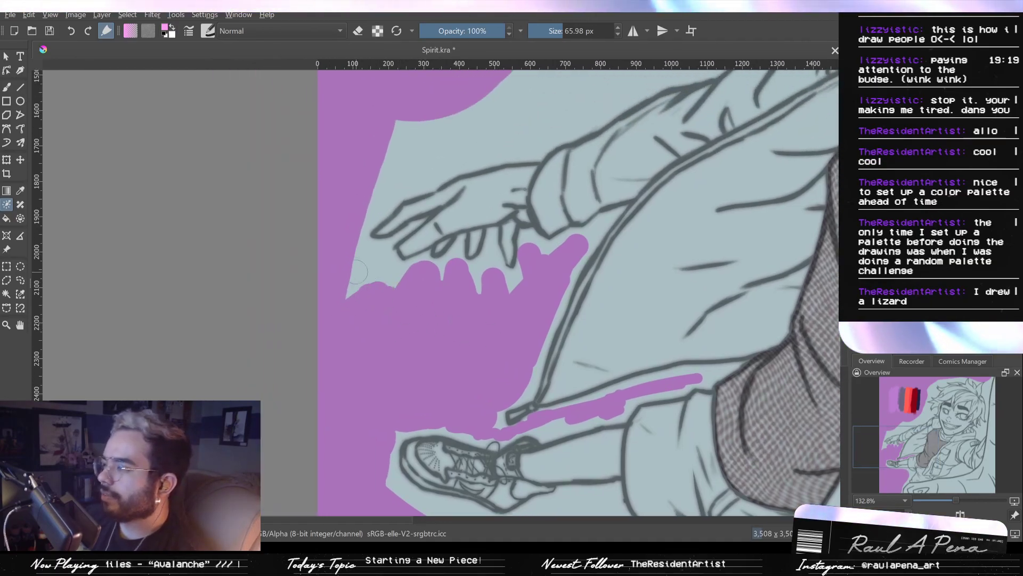
mouse_move(377, 291)
mouse_down()
mouse_move(356, 259)
mouse_move(393, 294)
mouse_move(396, 269)
mouse_move(377, 242)
mouse_move(417, 331)
mouse_up()
Extend the pink background closely around the outstretched hand and along the top of its sleeve with a 97.38 px brush
shift+drag(422, 213, 442, 213)
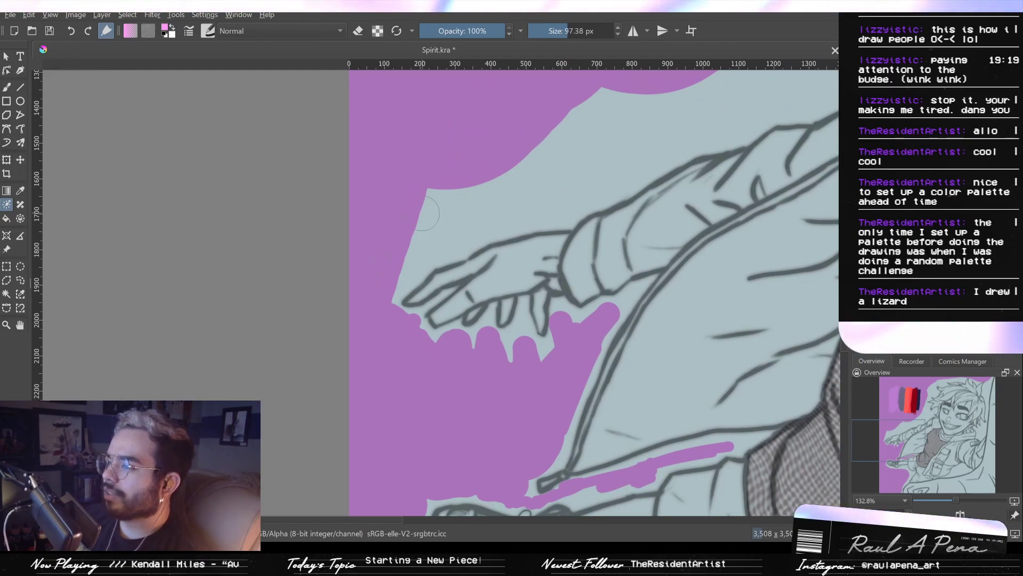
mouse_move(410, 251)
mouse_down()
mouse_move(393, 262)
mouse_move(429, 228)
mouse_move(598, 174)
mouse_move(657, 129)
mouse_move(630, 120)
mouse_up()
ctrl+drag(627, 121, 610, 169)
drag(611, 170, 447, 339)
Bring the pink background closer to the hair's outline with a 302.19 px brush and undo the stray stroke
mouse_move(419, 290)
shift+mouse_down()
mouse_move(514, 272)
mouse_move(503, 269)
mouse_move(519, 248)
shift+mouse_up()
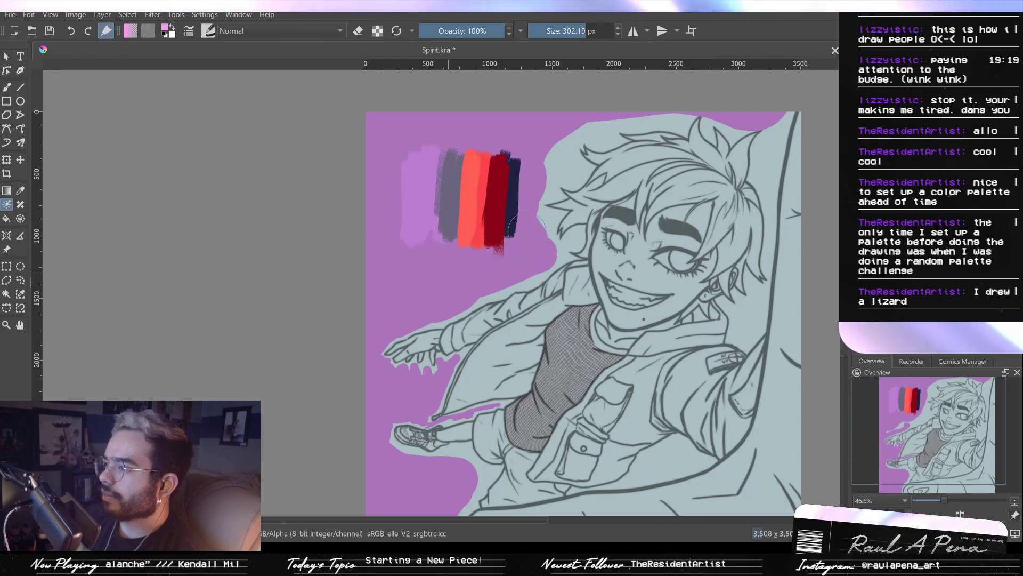
drag(526, 180, 558, 163)
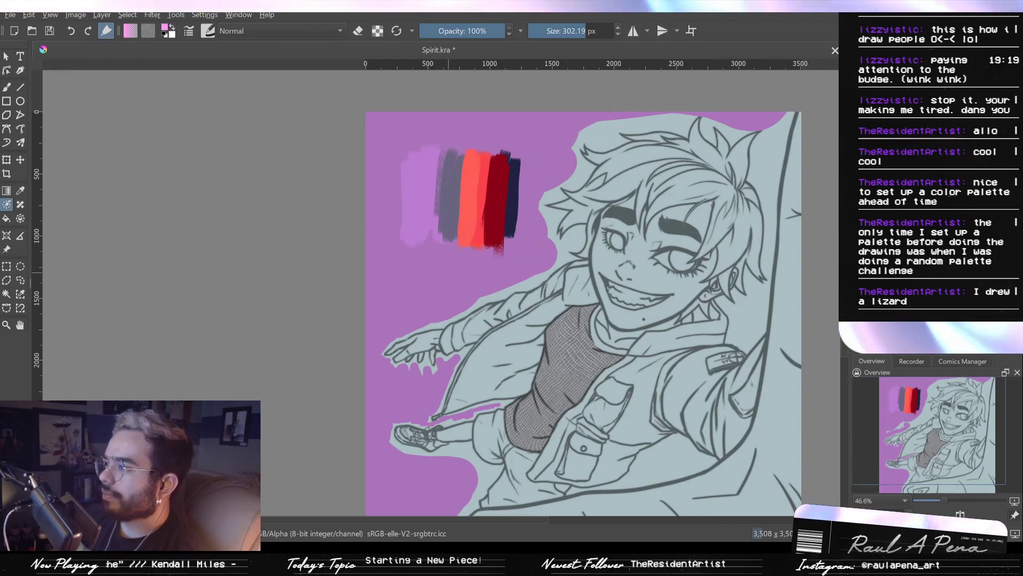
mouse_move(611, 114)
mouse_down()
mouse_move(674, 106)
mouse_move(665, 137)
mouse_move(587, 142)
mouse_up()
mouse_move(664, 153)
mouse_down()
mouse_move(653, 127)
mouse_move(668, 113)
mouse_move(653, 278)
mouse_move(660, 275)
mouse_up()
key(ctrl+z)
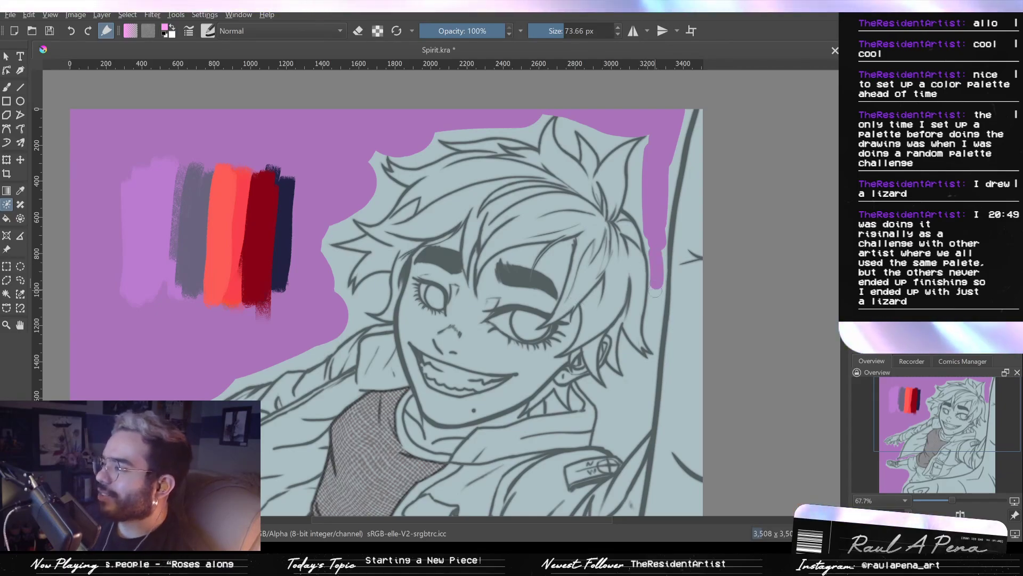
Paint the background gap between the hair, hood and raised arm pink with a 50.73 px brush, undoing the misplaced stroke
mouse_move(658, 250)
mouse_down()
mouse_move(655, 348)
mouse_move(629, 361)
mouse_move(651, 364)
mouse_move(656, 349)
mouse_up()
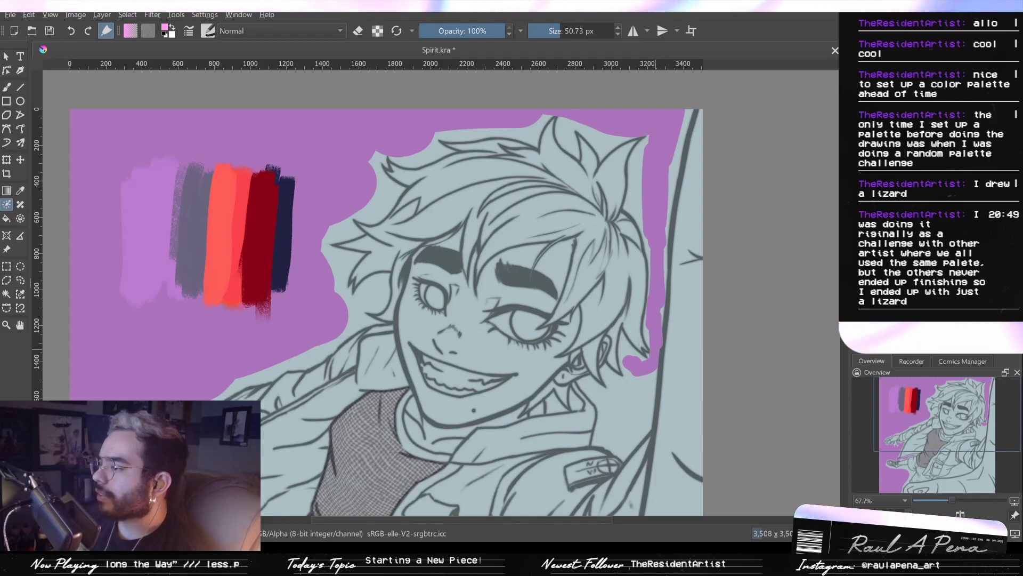
mouse_move(612, 405)
mouse_down()
mouse_move(613, 336)
mouse_move(624, 347)
mouse_up()
key(ctrl+z)
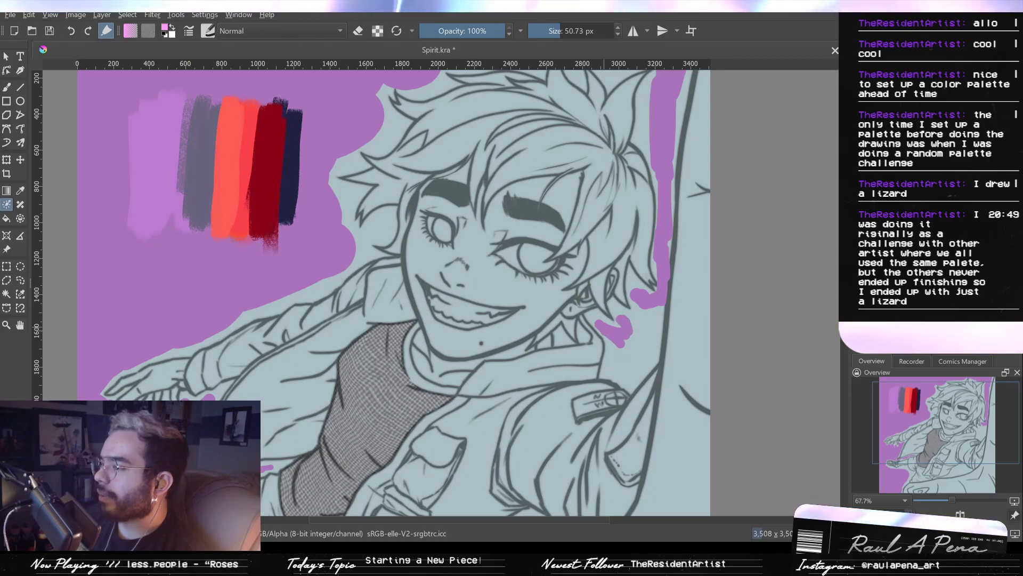
drag(621, 323, 646, 298)
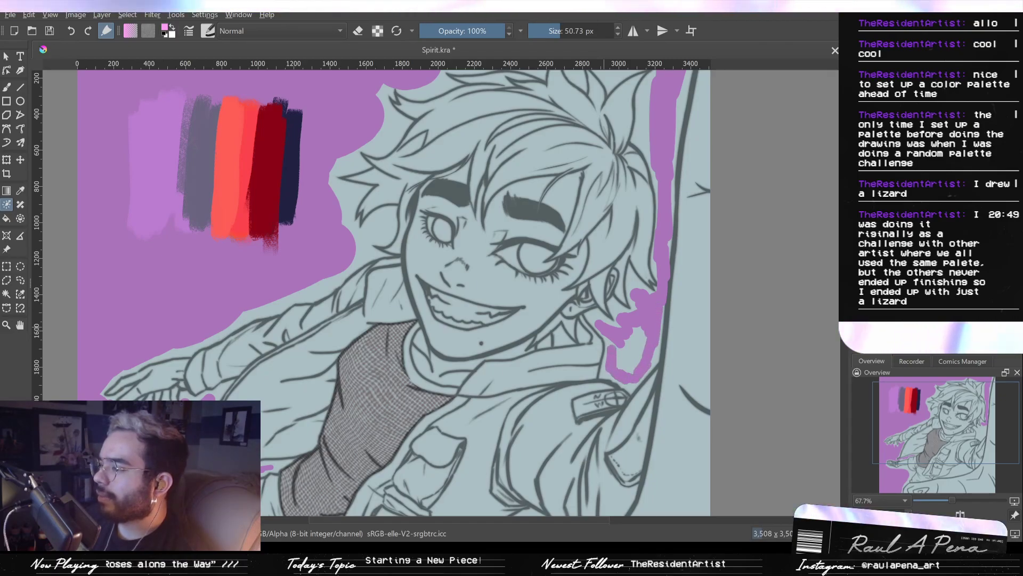
mouse_move(618, 370)
mouse_down()
mouse_move(628, 341)
mouse_move(634, 371)
mouse_move(654, 256)
mouse_move(673, 215)
mouse_up()
Paint the background gap between the jacket's lower edge and the thick foreground outline pink, using a 35.96 px brush
mouse_move(555, 399)
mouse_down()
mouse_move(639, 336)
mouse_move(594, 371)
mouse_move(652, 341)
mouse_move(686, 349)
mouse_up()
drag(562, 384, 504, 396)
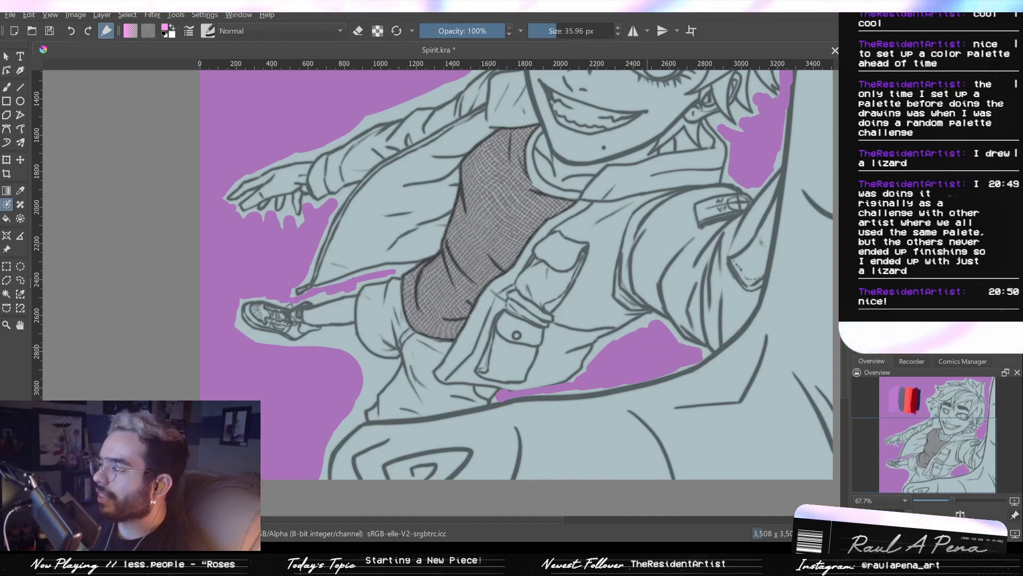
Extend the pink background closer to the shorts and trouser leg below the shoe with a 77.30 px brush
drag(645, 330, 652, 330)
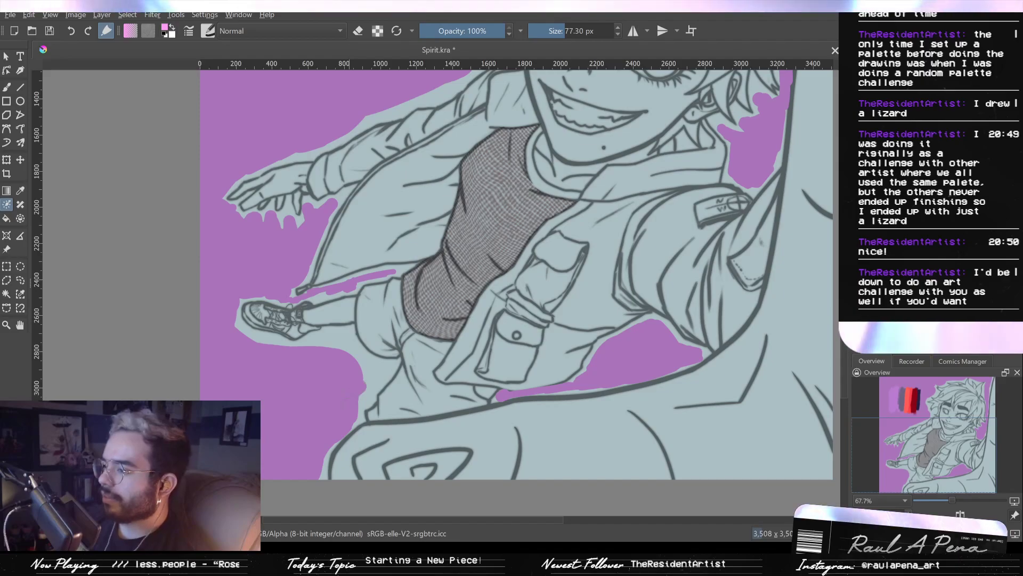
drag(351, 360, 361, 393)
drag(341, 350, 354, 357)
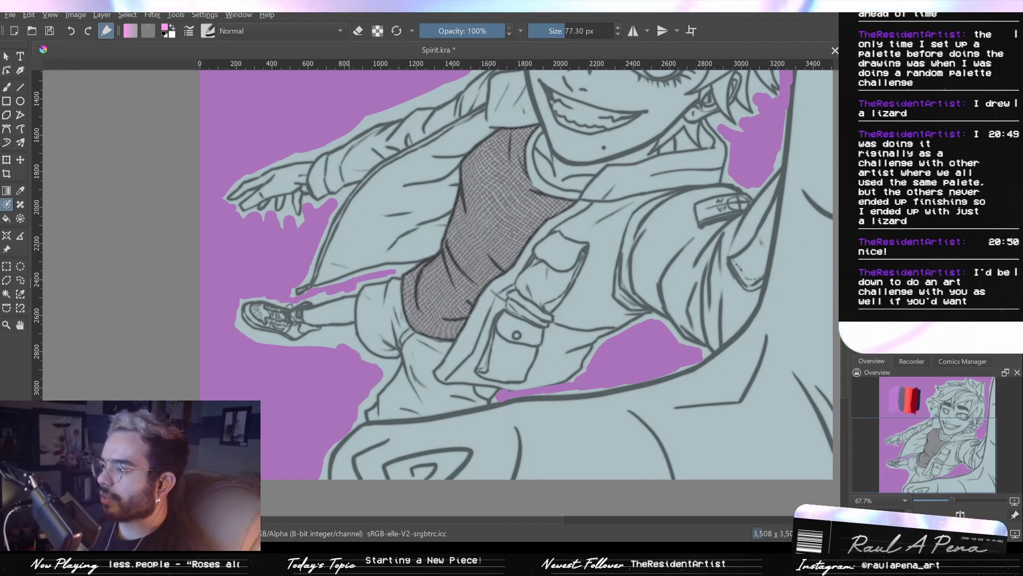
Join the isolated pink spot between the hair and hood to the surrounding background with the 77.30 px brush
mouse_move(395, 312)
mouse_down()
mouse_move(382, 398)
mouse_move(478, 195)
mouse_up()
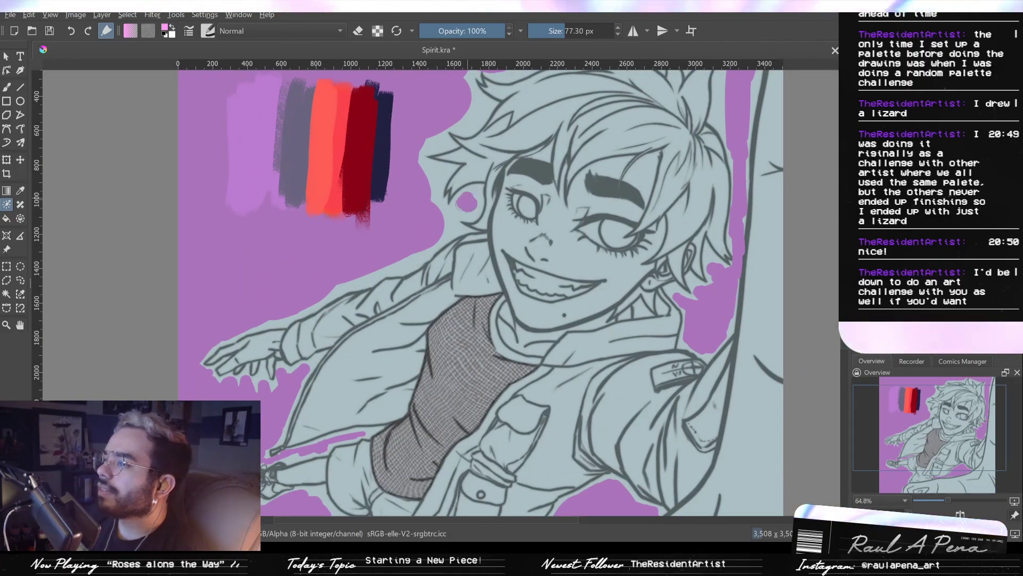
drag(465, 204, 448, 216)
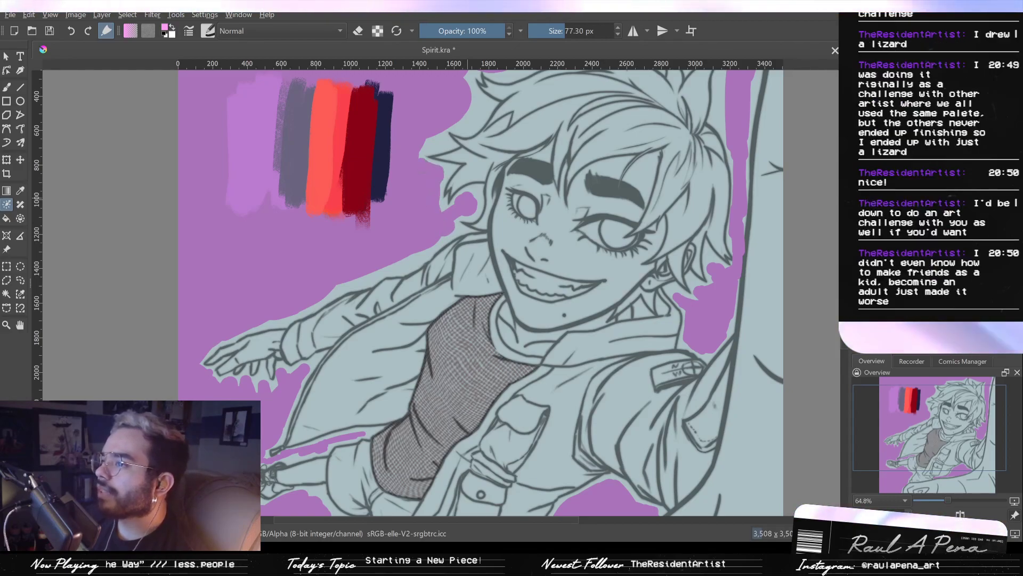
drag(449, 138, 453, 272)
key(2)
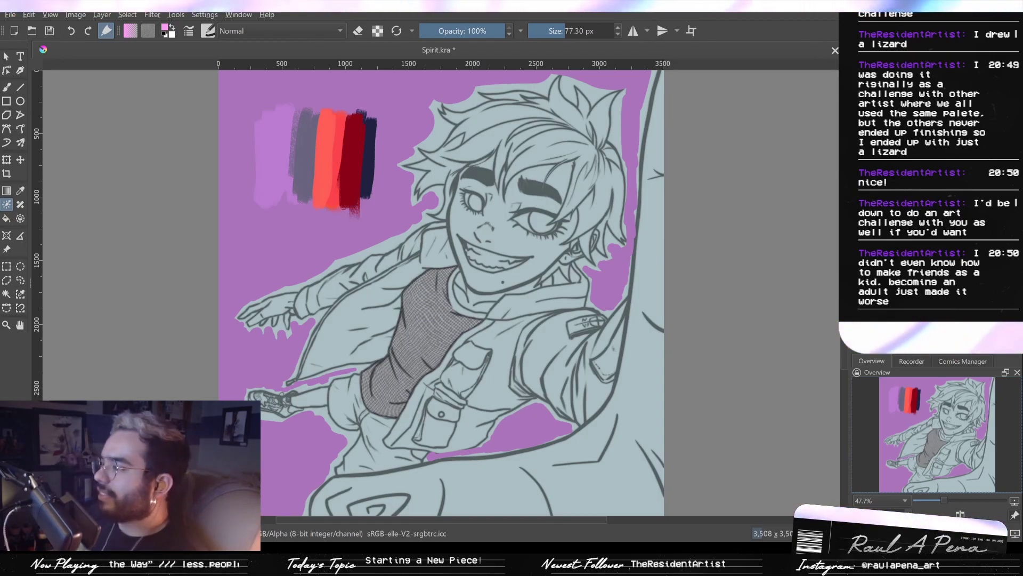
Bring the pink background closer around the shoe's toe and sole, using a 117.08 px brush for the larger gaps
drag(338, 362, 383, 270)
drag(319, 335, 621, 223)
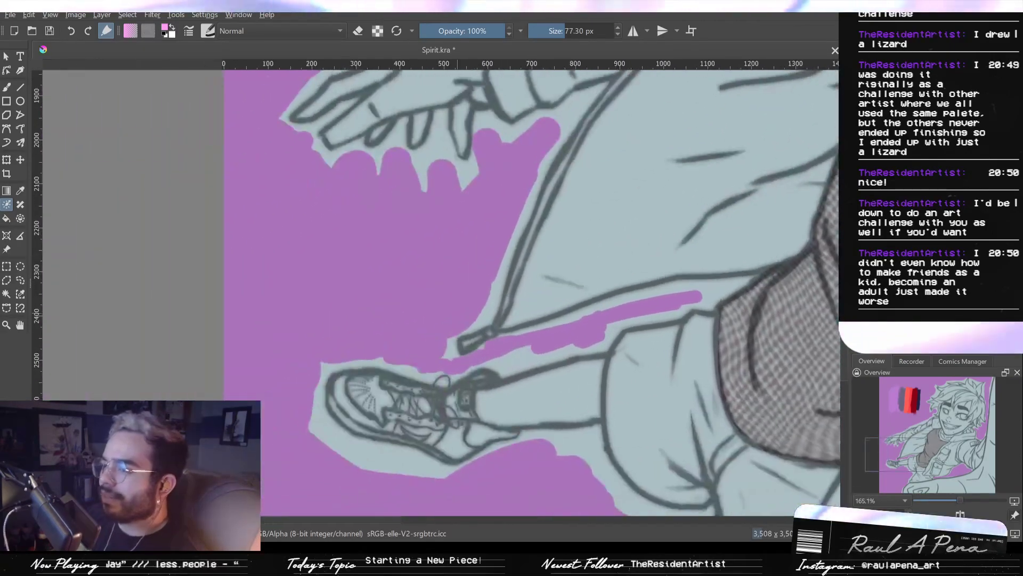
drag(451, 359, 460, 318)
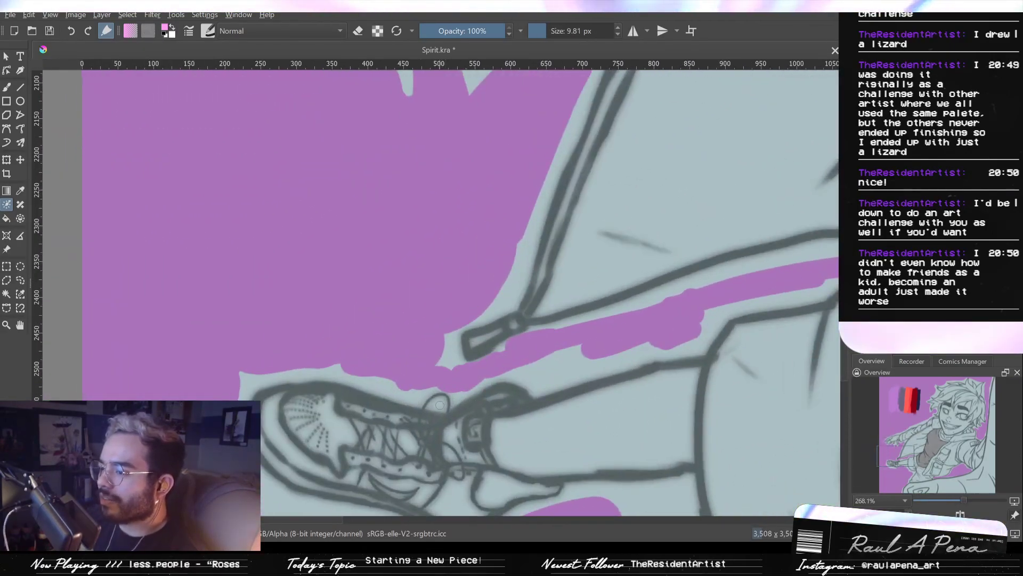
mouse_move(273, 386)
mouse_down()
mouse_move(273, 436)
mouse_move(310, 391)
mouse_move(324, 398)
mouse_up()
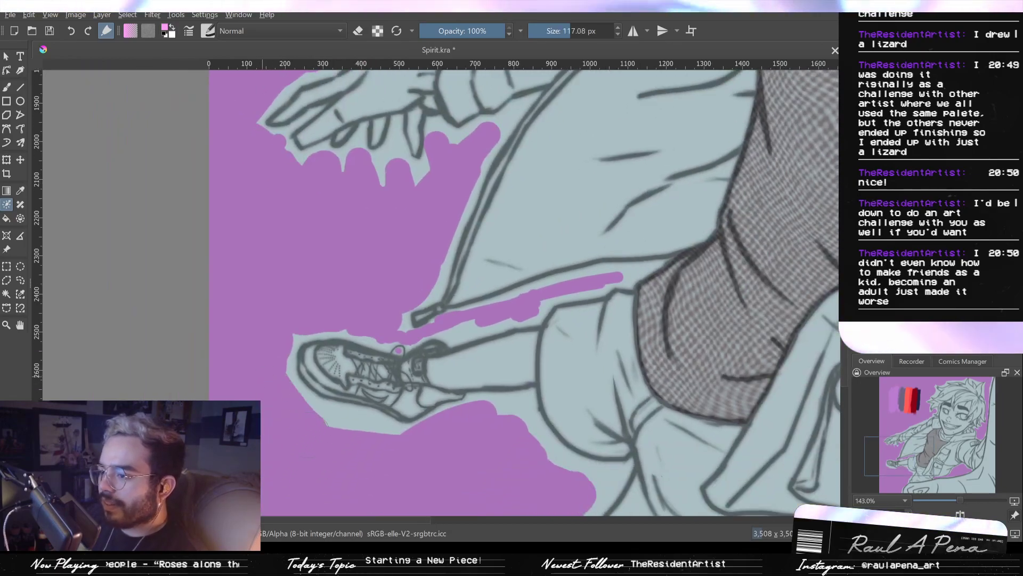
drag(334, 433, 373, 445)
drag(479, 441, 458, 387)
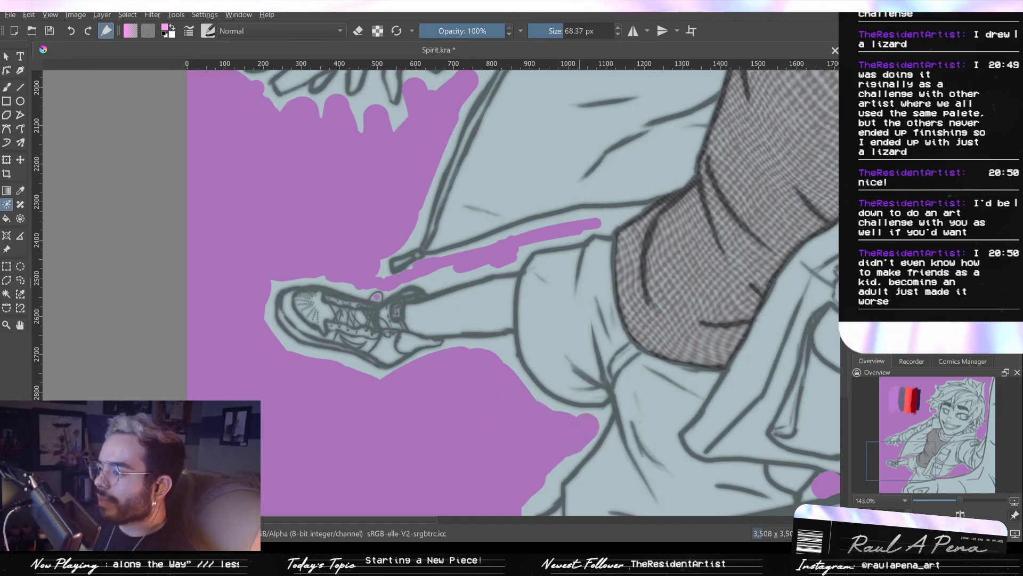
Extend the pink background along the shorts and down the trouser leg with a 68.37 px brush
drag(579, 440, 615, 376)
drag(585, 406, 551, 451)
drag(551, 438, 512, 413)
drag(509, 411, 434, 513)
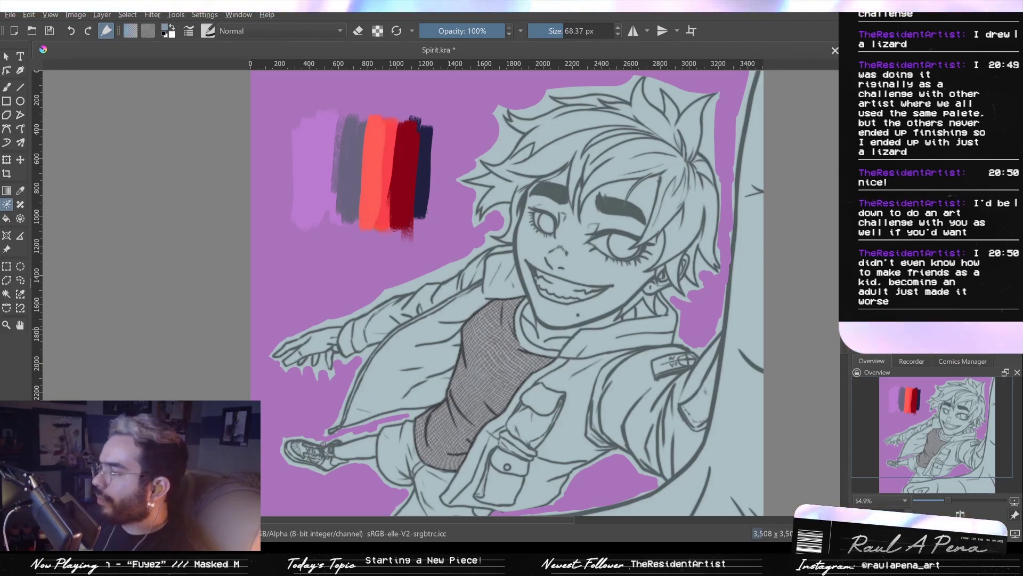
Cover the hair's interior and most of the face with blue, using a 266.49 px brush
scroll(600, 260, down, 2)
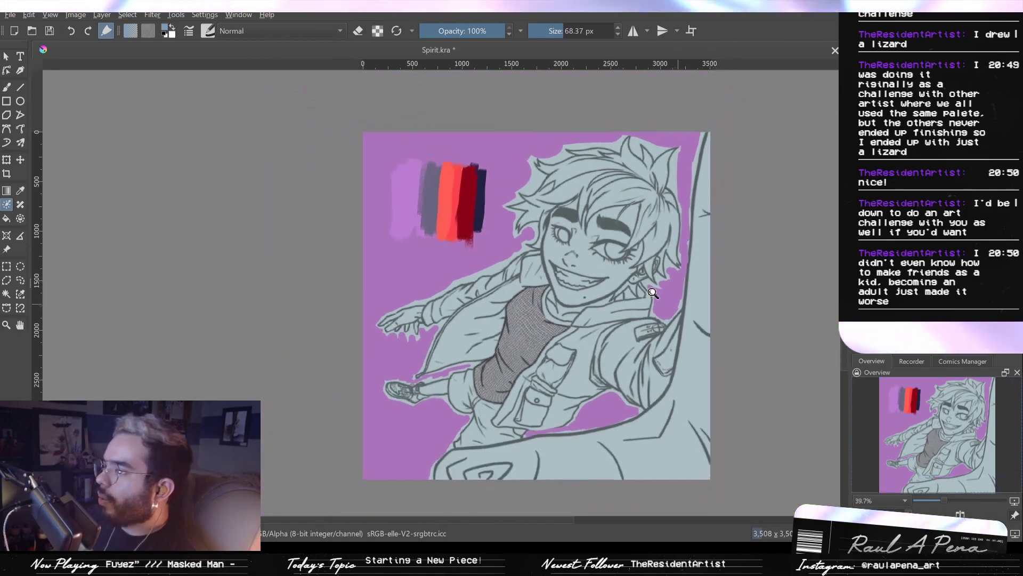
scroll(600, 260, up, 3)
mouse_move(611, 271)
shift+mouse_down()
mouse_move(652, 271)
mouse_move(640, 283)
mouse_move(650, 306)
mouse_move(661, 303)
mouse_move(659, 277)
mouse_move(701, 233)
mouse_move(686, 221)
shift+mouse_up()
drag(695, 226, 668, 314)
mouse_move(673, 313)
mouse_down()
mouse_move(691, 246)
mouse_move(683, 208)
mouse_move(658, 176)
mouse_move(613, 163)
mouse_move(565, 171)
mouse_move(570, 155)
mouse_move(538, 152)
mouse_move(506, 179)
mouse_move(479, 229)
mouse_move(456, 240)
mouse_move(498, 282)
mouse_move(533, 299)
mouse_up()
mouse_move(554, 227)
mouse_down()
mouse_move(580, 272)
mouse_move(592, 330)
mouse_move(634, 283)
mouse_move(576, 176)
mouse_move(582, 146)
mouse_move(602, 181)
mouse_up()
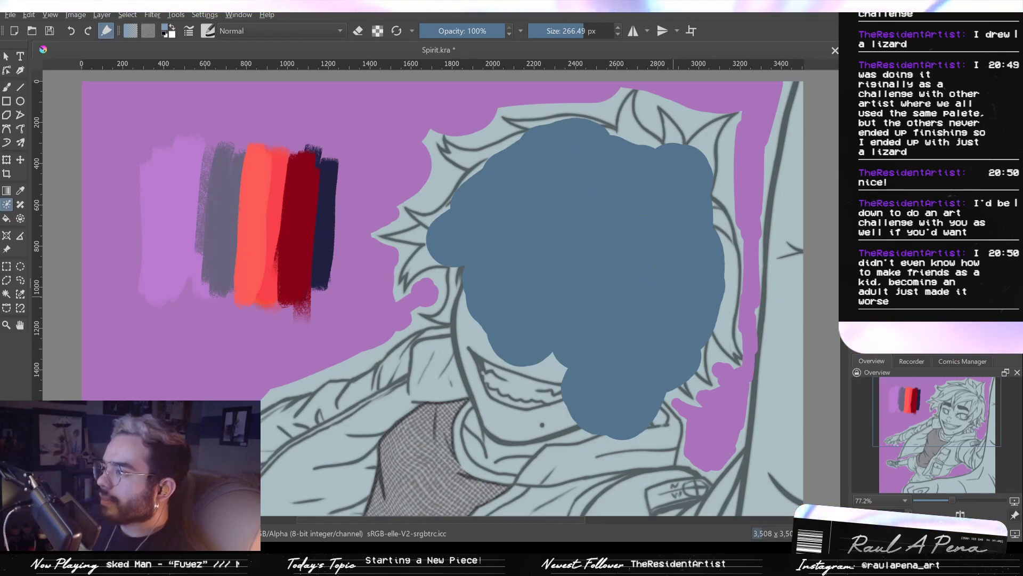
Extend the blue over the jaw, neck and shoulder with a 419.23 px brush and erase the spill at the sleeve's edge at 129.29 px
drag(589, 355, 573, 415)
mouse_move(545, 353)
mouse_down()
mouse_move(622, 220)
mouse_move(654, 220)
mouse_move(613, 221)
mouse_move(609, 314)
mouse_move(581, 208)
mouse_move(450, 282)
mouse_up()
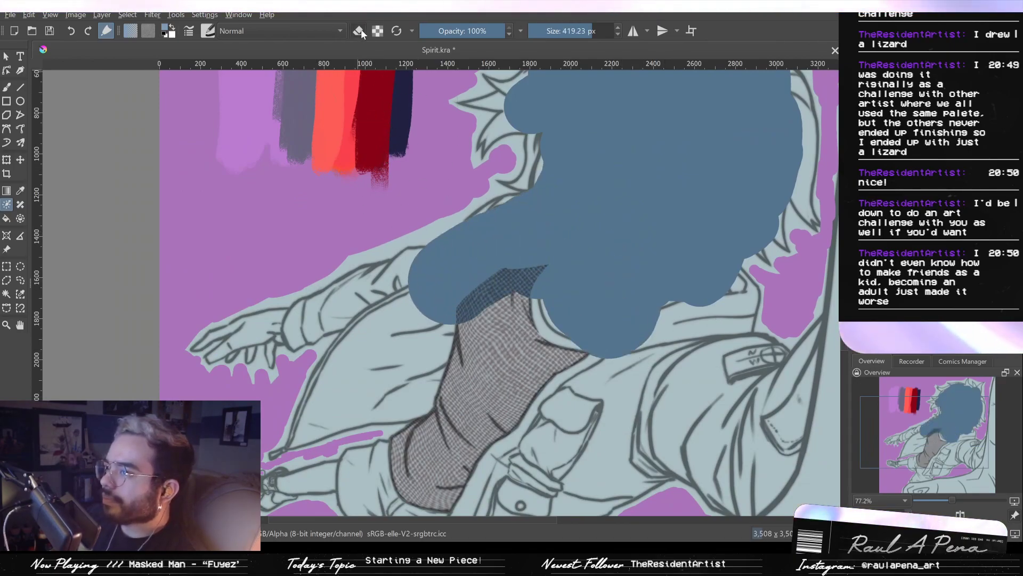
mouse_move(448, 215)
mouse_down()
mouse_move(434, 215)
mouse_move(432, 250)
mouse_move(447, 242)
mouse_up()
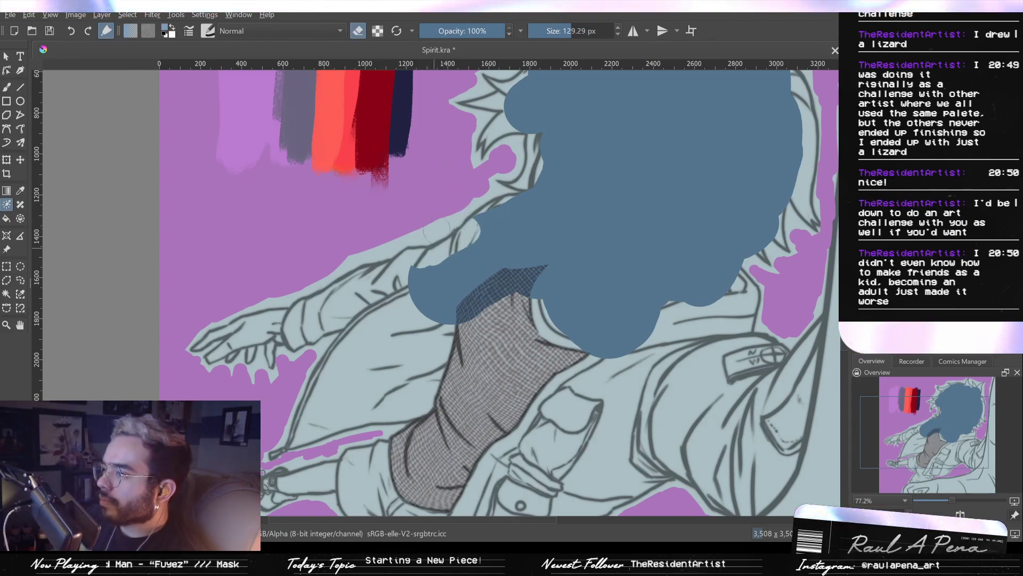
click(358, 37)
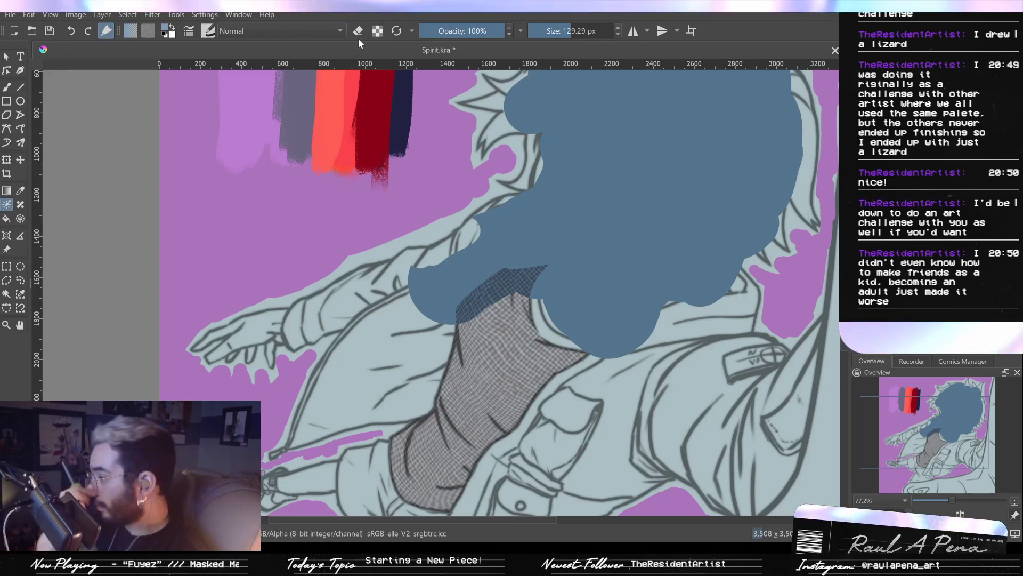
Mark the outstretched sleeve and palm blue with a 129.29 px brush and erase the overflow around the hand at 47.80 px
mouse_move(468, 253)
mouse_down()
mouse_move(431, 296)
mouse_move(535, 241)
mouse_up()
mouse_move(523, 242)
mouse_down()
mouse_move(442, 278)
mouse_move(513, 233)
mouse_up()
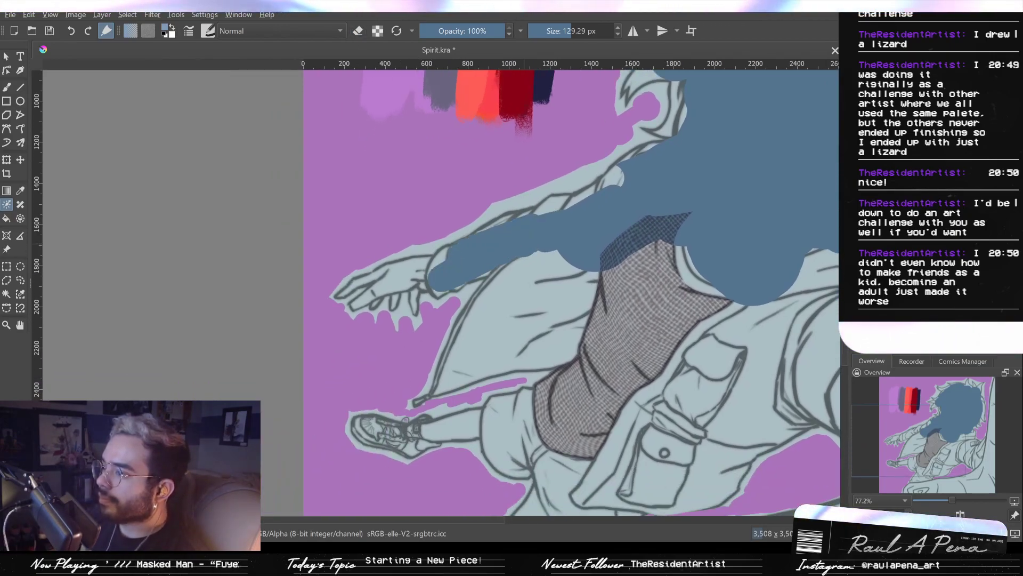
drag(445, 269, 389, 277)
scroll(411, 280, up, 2)
key(e)
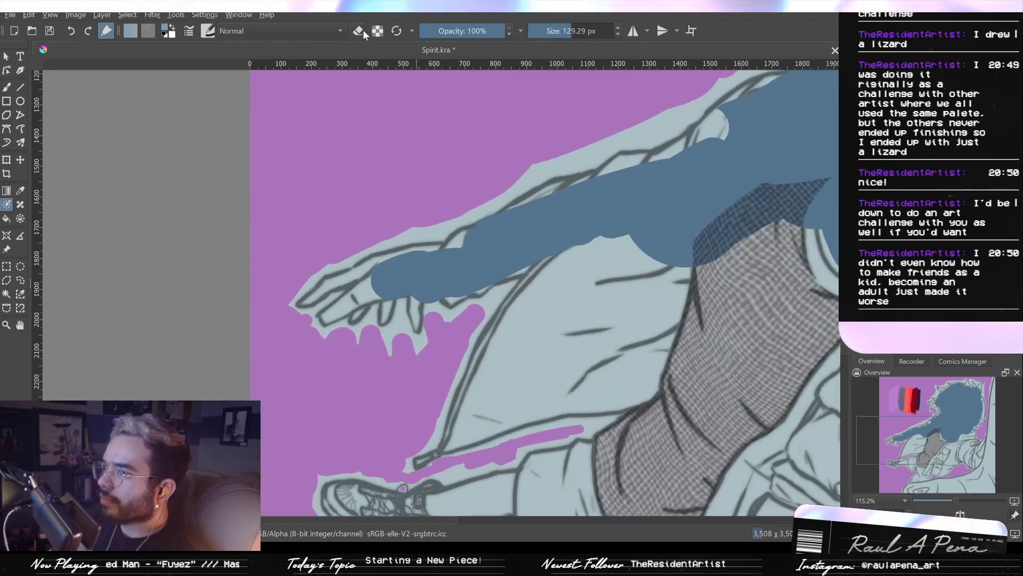
drag(420, 268, 454, 269)
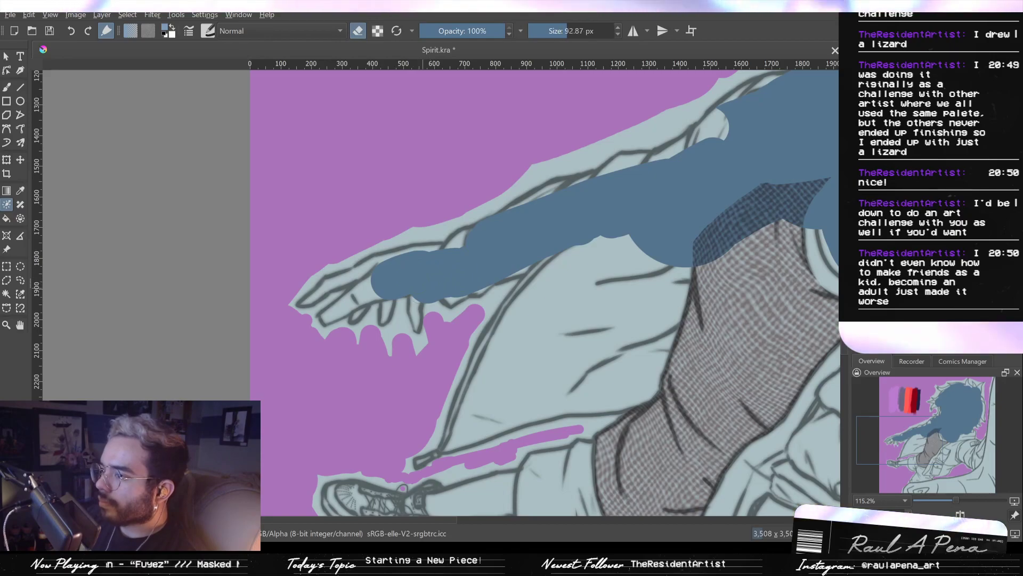
drag(420, 305, 444, 299)
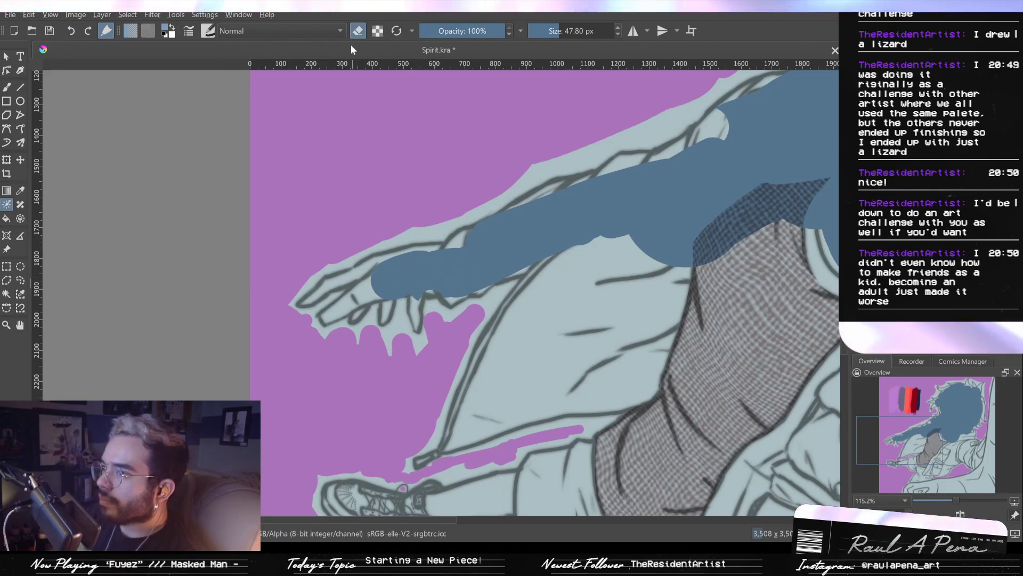
Paint blue inside each finger of the outstretched hand with a 25.26 px brush
click(358, 31)
mouse_move(357, 302)
mouse_down()
mouse_move(343, 305)
mouse_move(368, 292)
mouse_up()
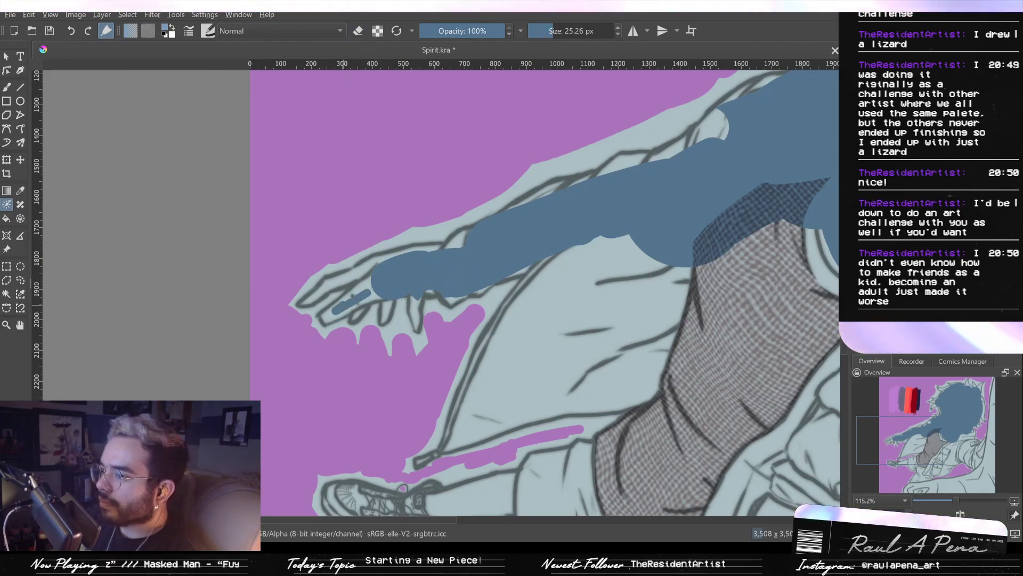
mouse_move(364, 308)
mouse_down()
mouse_move(357, 314)
mouse_move(393, 294)
mouse_up()
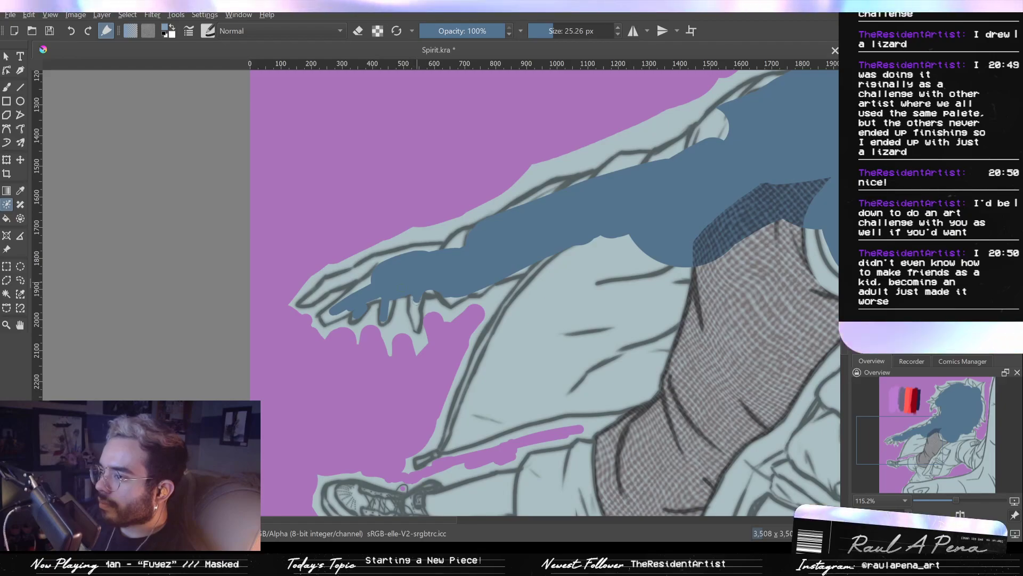
drag(417, 299, 413, 321)
drag(312, 299, 345, 278)
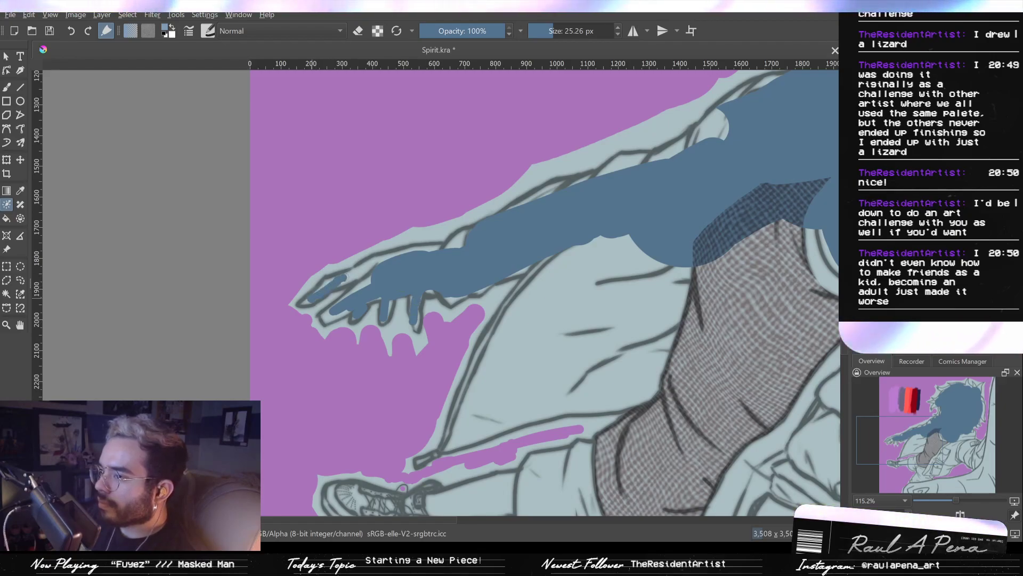
Mark the open jacket flap blue with a 171.22 px brush and its pointed zipper end with an 11.58 px brush
mouse_move(593, 260)
mouse_down()
mouse_move(460, 209)
mouse_move(525, 210)
mouse_move(592, 293)
mouse_move(660, 262)
mouse_move(512, 295)
mouse_move(453, 251)
mouse_move(405, 277)
mouse_move(369, 340)
mouse_up()
drag(356, 377, 335, 377)
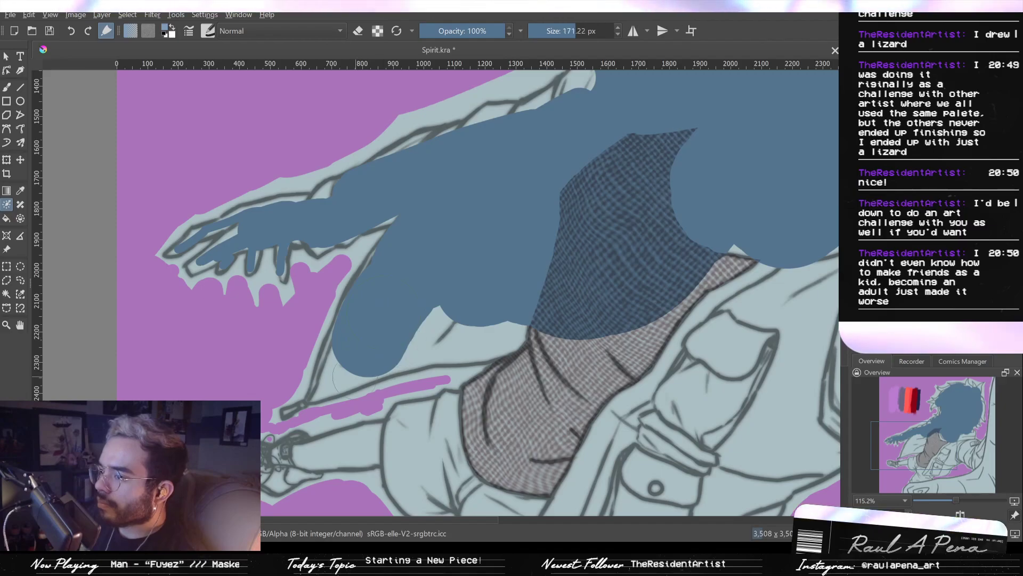
drag(286, 408, 271, 408)
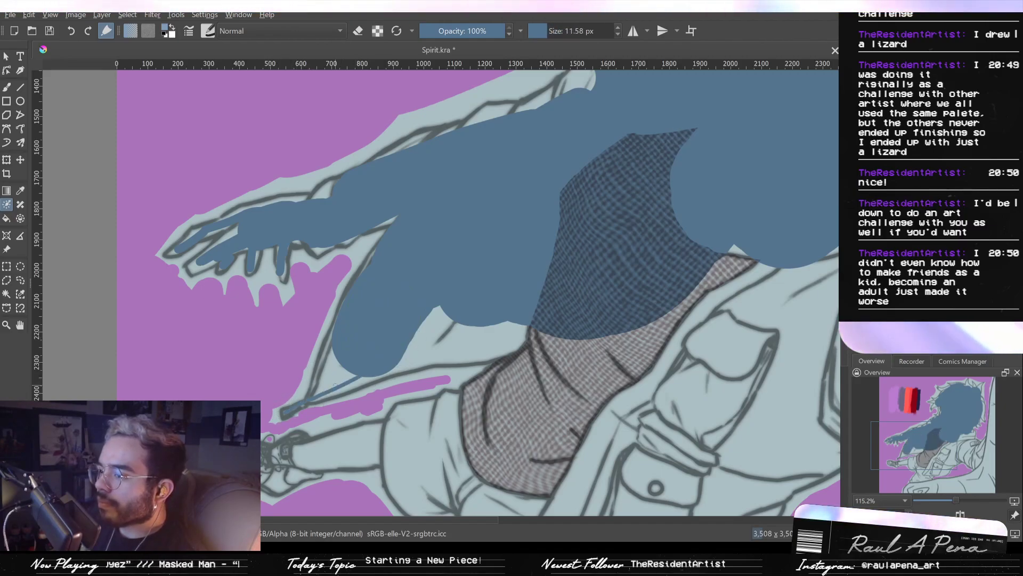
Mark the extended leg and shoe blue at 63.05 px, and the shorts and textured shirt at 108.82 px
mouse_move(453, 333)
mouse_down()
mouse_move(481, 349)
mouse_move(552, 339)
mouse_move(537, 324)
mouse_move(433, 312)
mouse_move(551, 329)
mouse_move(578, 346)
mouse_move(447, 431)
mouse_move(436, 389)
mouse_move(307, 412)
mouse_move(262, 403)
mouse_up()
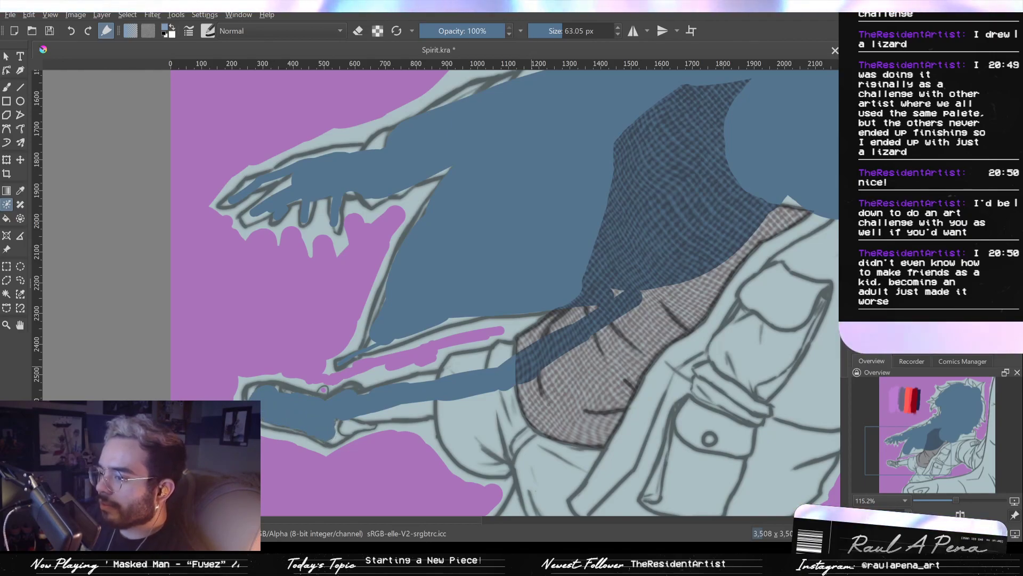
mouse_move(374, 406)
mouse_down()
mouse_move(481, 398)
mouse_move(465, 286)
mouse_up()
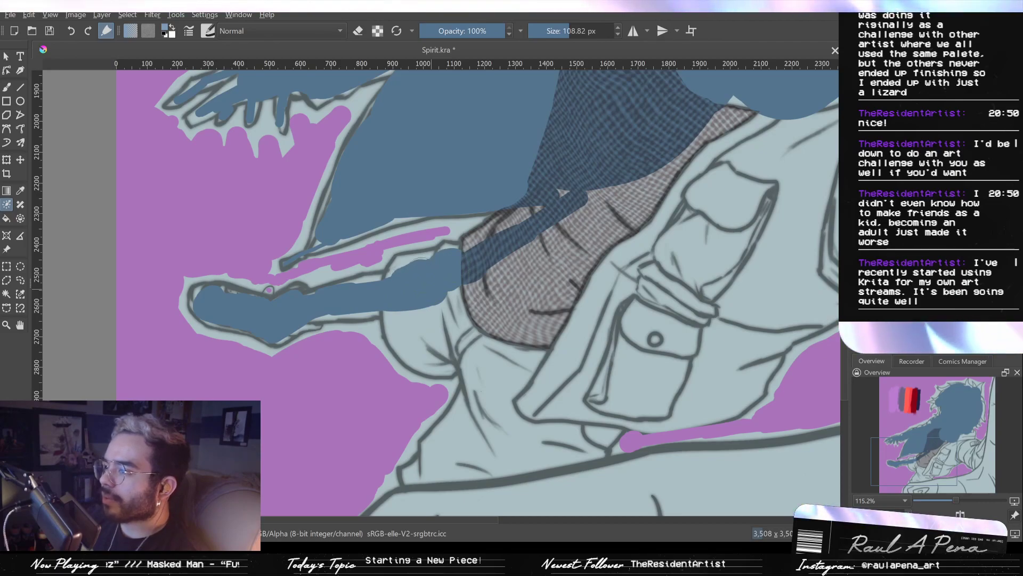
mouse_move(421, 261)
mouse_down()
mouse_move(416, 330)
mouse_move(493, 312)
mouse_up()
mouse_move(525, 250)
mouse_down()
mouse_move(581, 213)
mouse_move(482, 235)
mouse_up()
mouse_move(613, 202)
mouse_down()
mouse_move(552, 277)
mouse_move(656, 197)
mouse_move(508, 304)
mouse_up()
drag(602, 253, 539, 296)
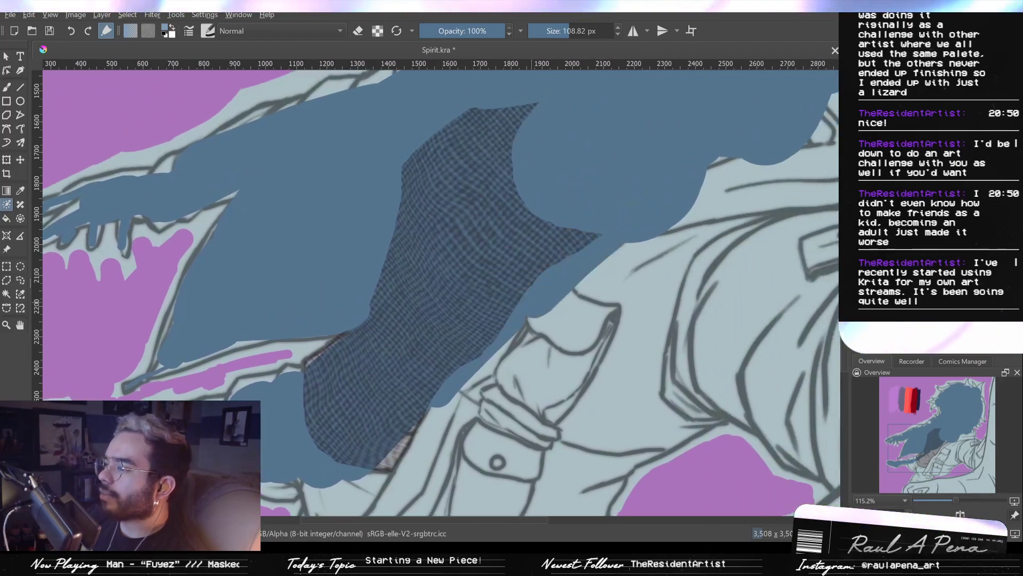
Mark the hood's edge and the foreground arm from shoulder to cuff blue with a 162.16 px brush
scroll(592, 320, down, 5)
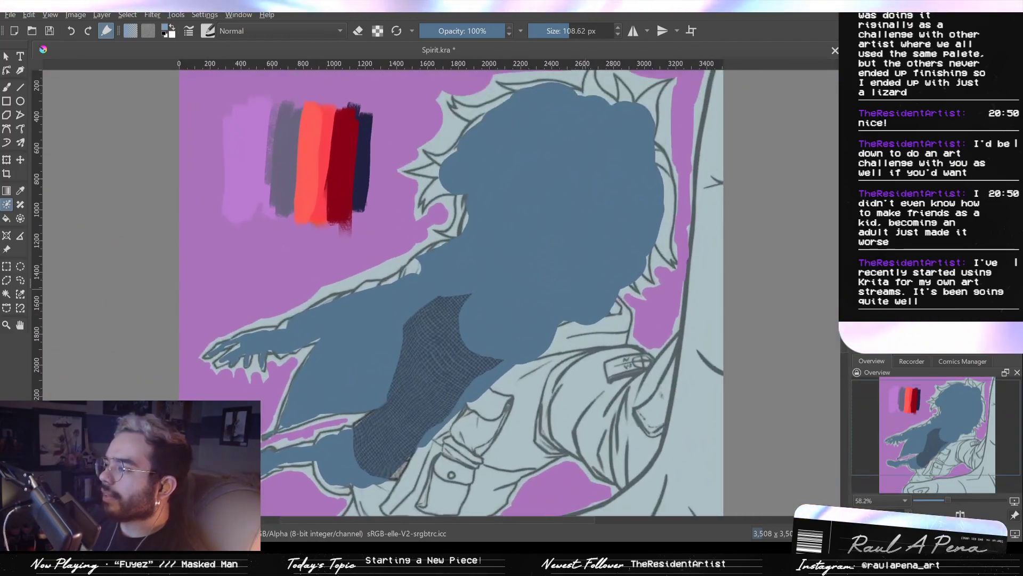
mouse_move(586, 289)
shift+mouse_down()
mouse_move(604, 326)
mouse_move(602, 366)
mouse_move(631, 376)
mouse_move(688, 357)
mouse_move(656, 405)
mouse_move(661, 459)
mouse_move(679, 379)
mouse_move(653, 414)
shift+mouse_up()
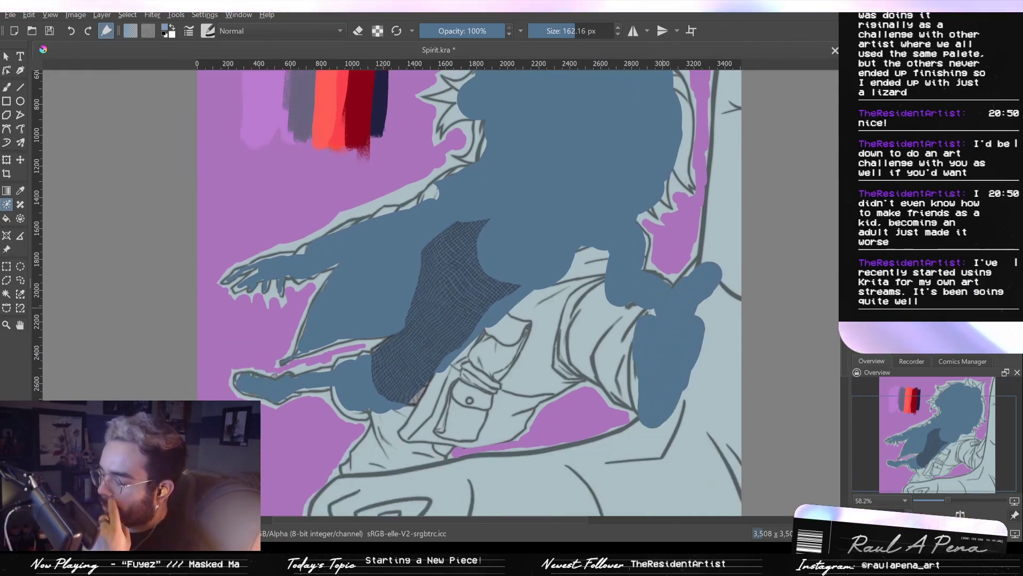
mouse_move(595, 275)
mouse_down()
mouse_move(564, 296)
mouse_move(594, 278)
mouse_move(586, 258)
mouse_up()
Cover the jacket front, its pockets, the sleeve folds and the lower leg with blue, using a 218.16 px brush
mouse_move(571, 315)
mouse_down()
mouse_move(422, 403)
mouse_move(488, 327)
mouse_move(456, 391)
mouse_up()
mouse_move(453, 380)
mouse_down()
mouse_move(421, 426)
mouse_move(393, 433)
mouse_move(481, 421)
mouse_move(493, 371)
mouse_move(529, 337)
mouse_up()
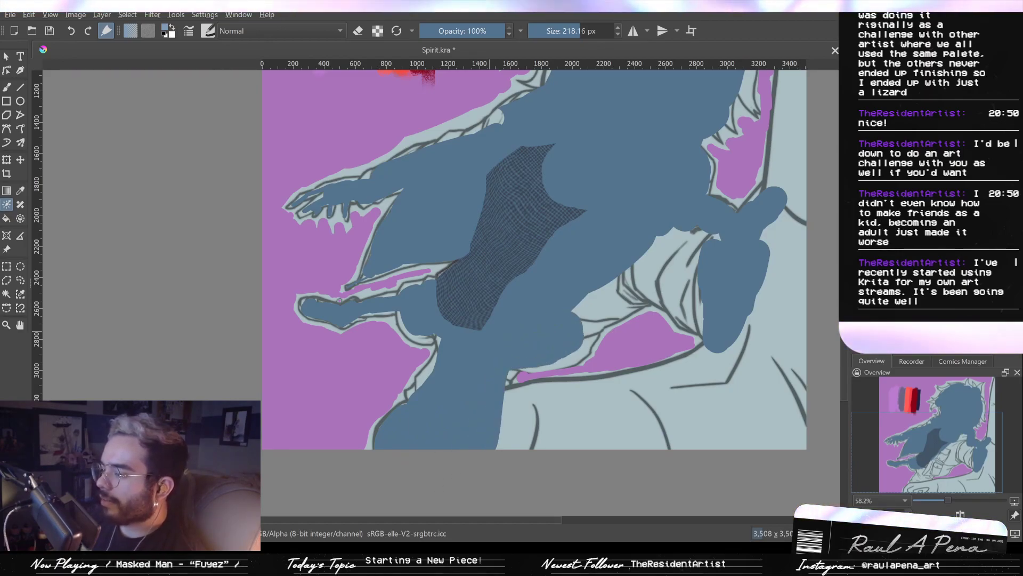
mouse_move(592, 314)
mouse_down()
mouse_move(626, 296)
mouse_move(662, 248)
mouse_move(677, 277)
mouse_up()
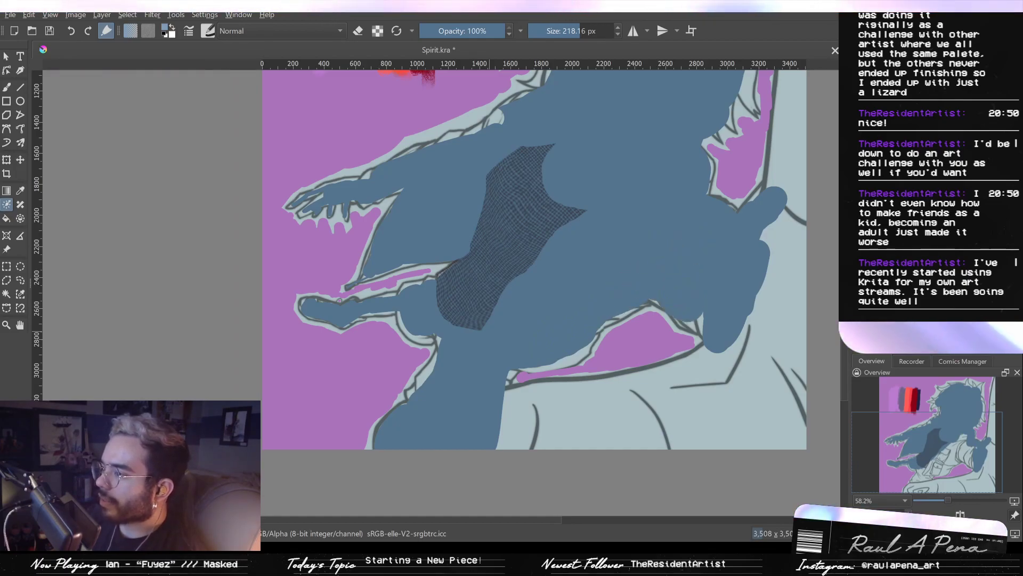
Cover the large foreground shape along the canvas's lower and side edges with blue
mouse_move(722, 359)
mouse_down()
mouse_move(700, 380)
mouse_move(646, 399)
mouse_move(511, 406)
mouse_move(533, 432)
mouse_move(517, 436)
mouse_move(699, 424)
mouse_move(754, 409)
mouse_move(789, 416)
mouse_move(772, 443)
mouse_up()
drag(767, 440, 704, 491)
mouse_move(754, 434)
mouse_down()
mouse_move(693, 405)
mouse_move(725, 256)
mouse_move(713, 361)
mouse_up()
mouse_move(688, 395)
mouse_down()
mouse_move(735, 88)
mouse_move(729, 156)
mouse_move(698, 219)
mouse_move(690, 303)
mouse_move(709, 415)
mouse_up()
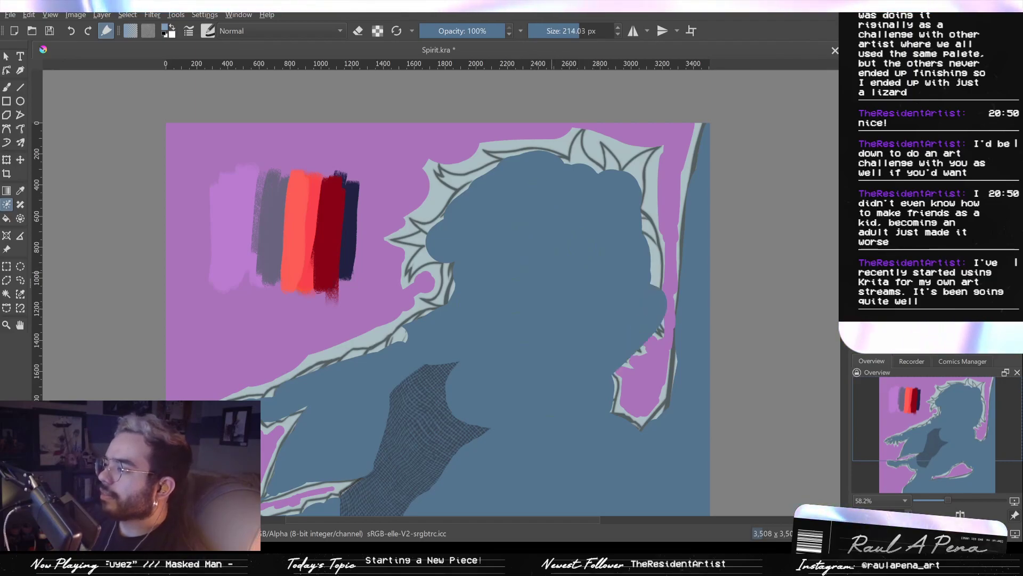
Extend the blue marking over the remaining hair strands with a 154.48 px brush
mouse_move(608, 226)
mouse_down()
mouse_move(599, 226)
mouse_move(641, 278)
mouse_move(632, 323)
mouse_up()
drag(632, 324, 637, 247)
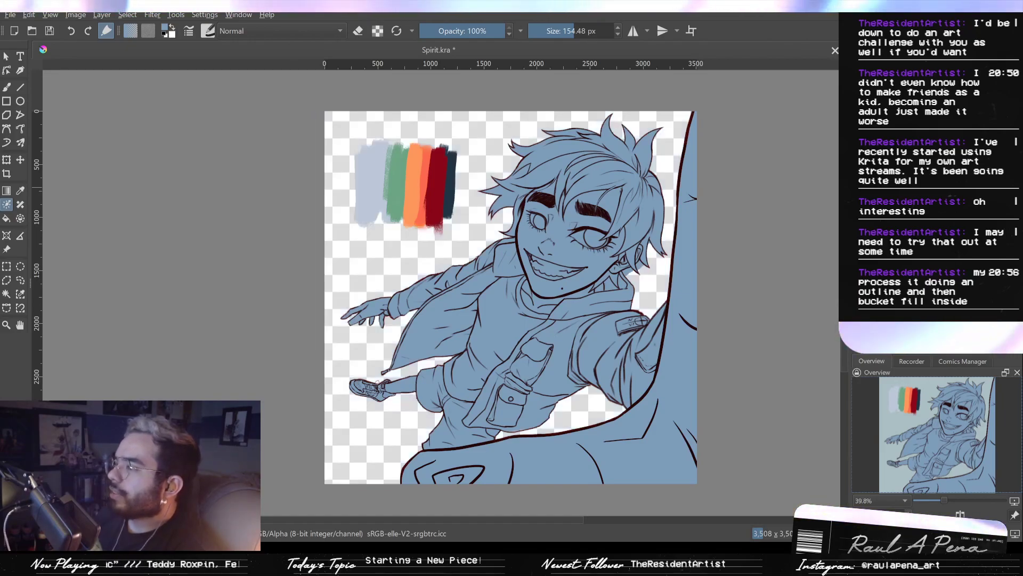
scroll(640, 264, up, 5)
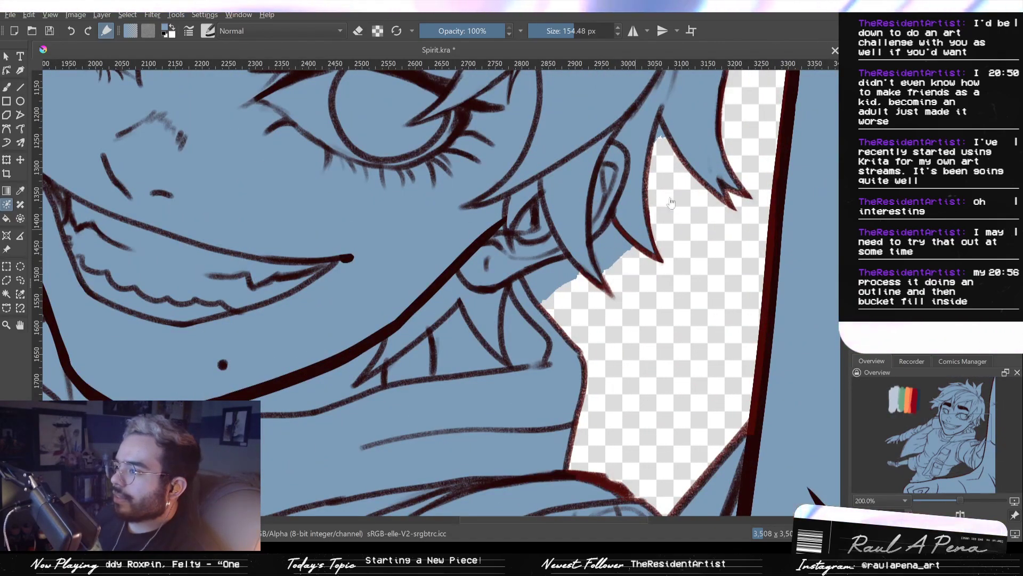
scroll(590, 313, down, 3)
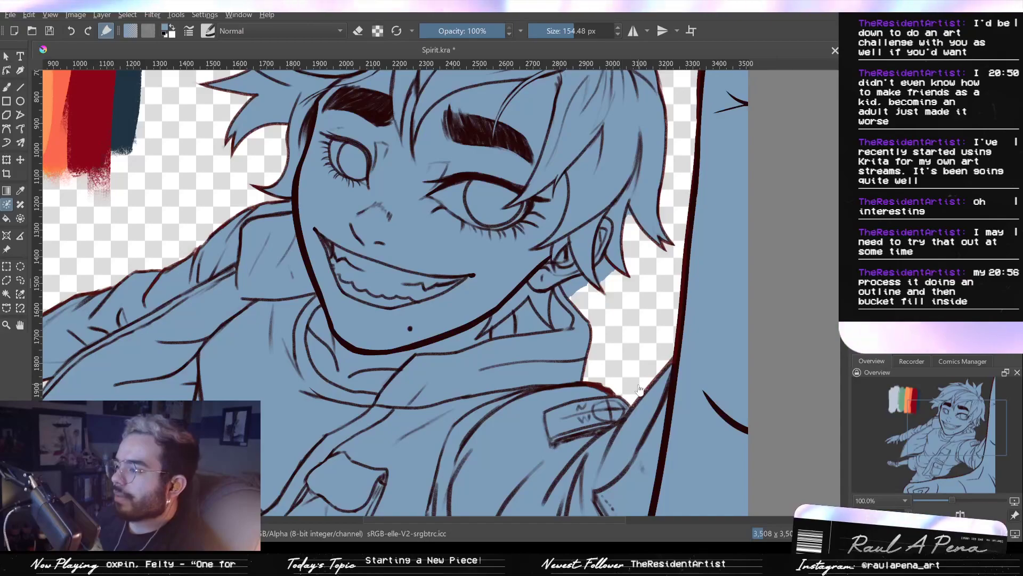
Inspect the blue fill's edges around the hair, shoe, trouser leg, jacket hem and foreground sleeve for gaps and spills
scroll(619, 298, up, 5)
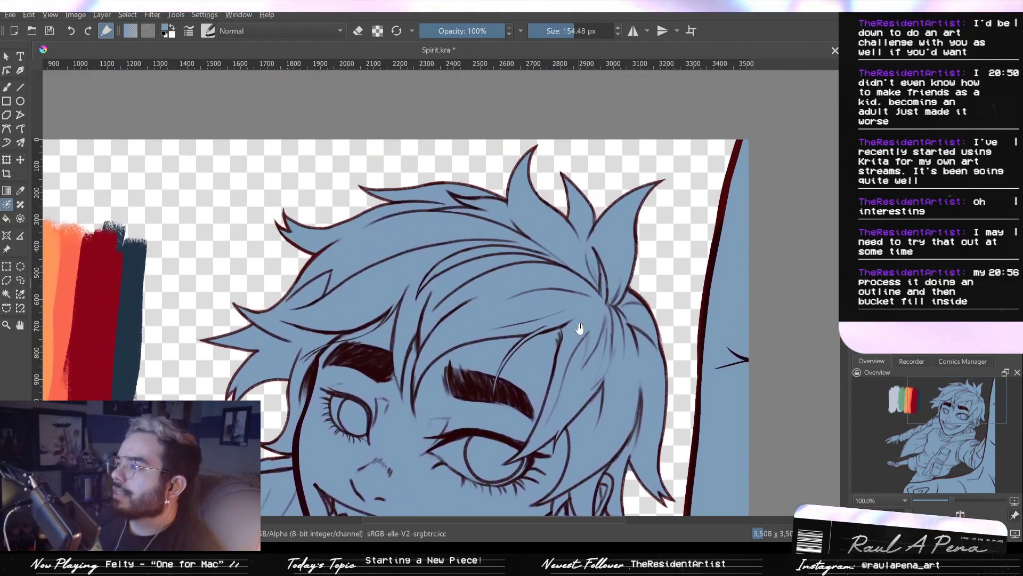
drag(580, 328, 691, 253)
drag(412, 336, 562, 163)
drag(378, 370, 432, 262)
drag(345, 477, 364, 321)
scroll(363, 320, up, 3)
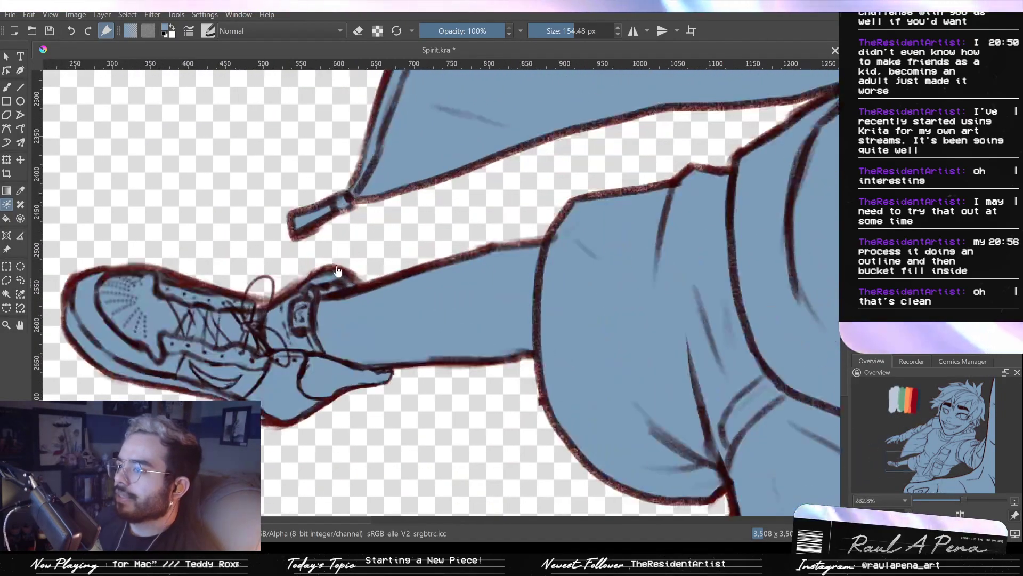
scroll(262, 307, up, 2)
scroll(301, 320, down, 4)
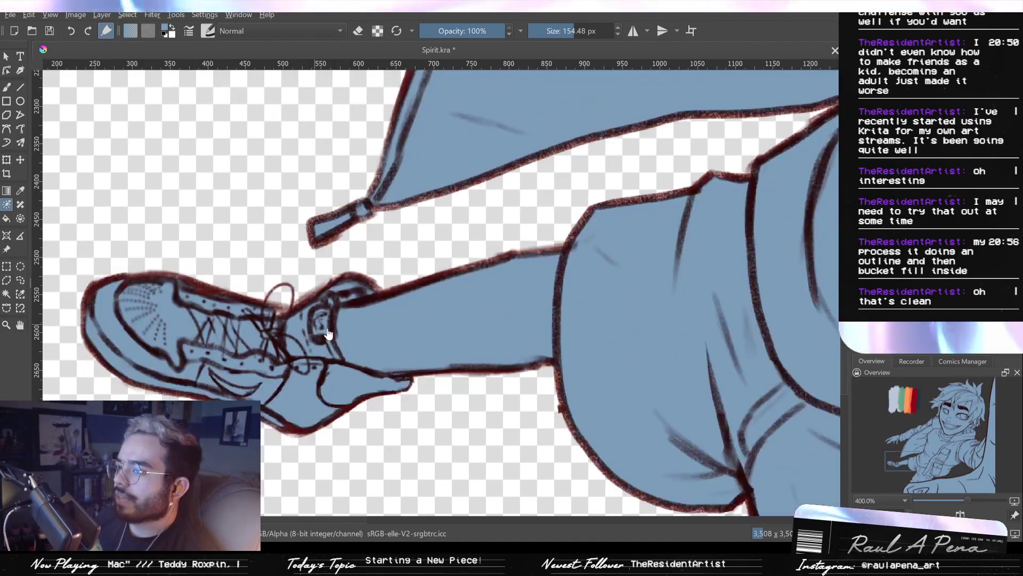
drag(511, 384, 475, 283)
drag(560, 228, 516, 290)
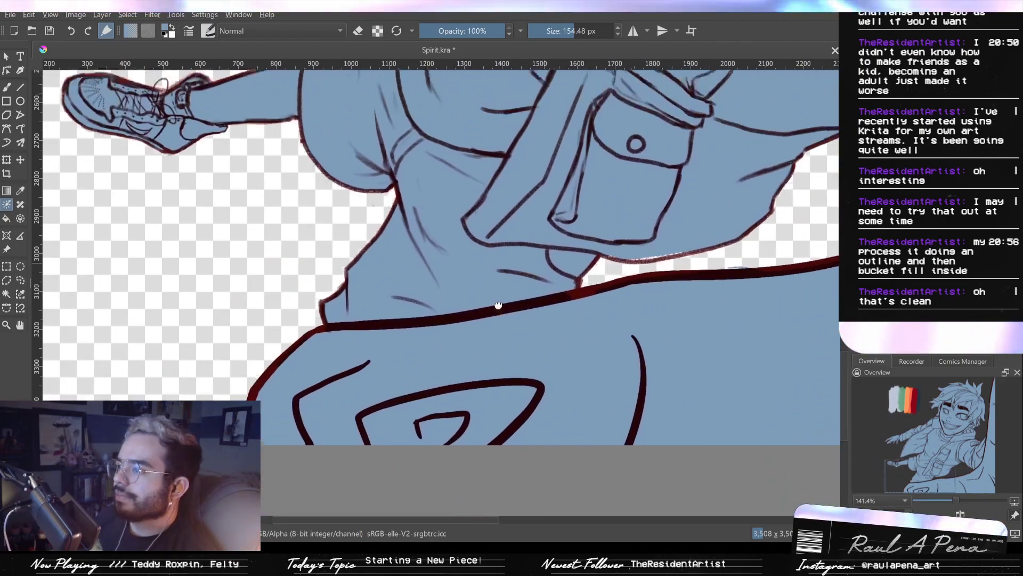
drag(606, 248, 513, 330)
scroll(513, 328, up, 2)
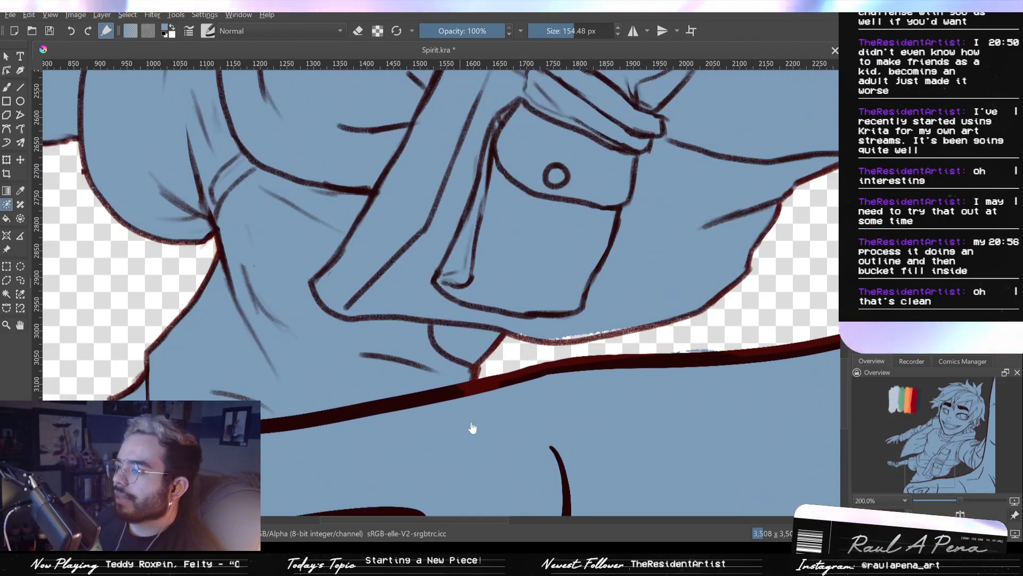
drag(491, 391, 421, 364)
drag(593, 362, 470, 419)
drag(659, 281, 505, 341)
mouse_move(640, 240)
mouse_down()
mouse_move(500, 343)
mouse_move(497, 372)
mouse_up()
scroll(521, 346, down, 1)
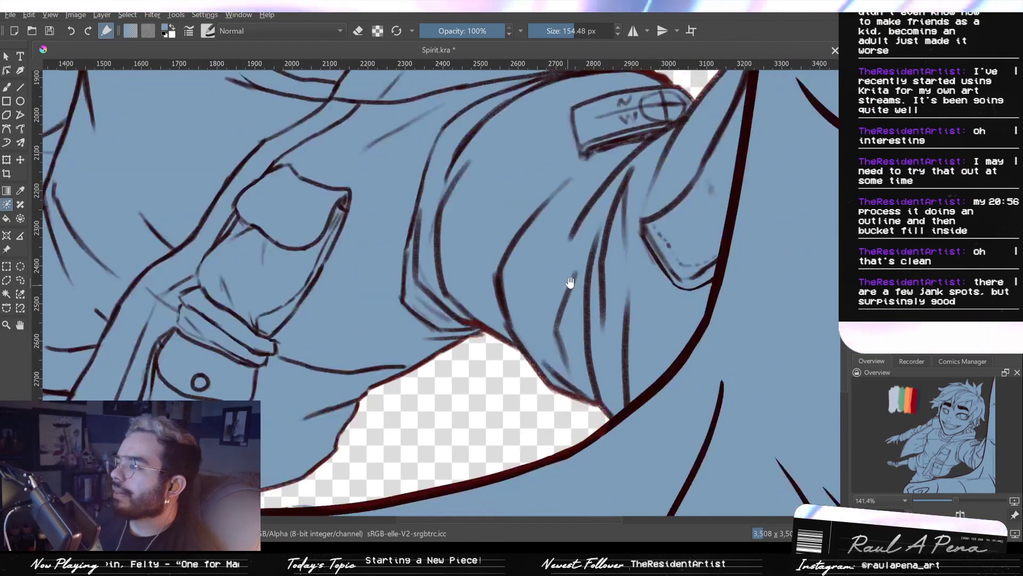
drag(570, 282, 539, 380)
drag(544, 294, 525, 362)
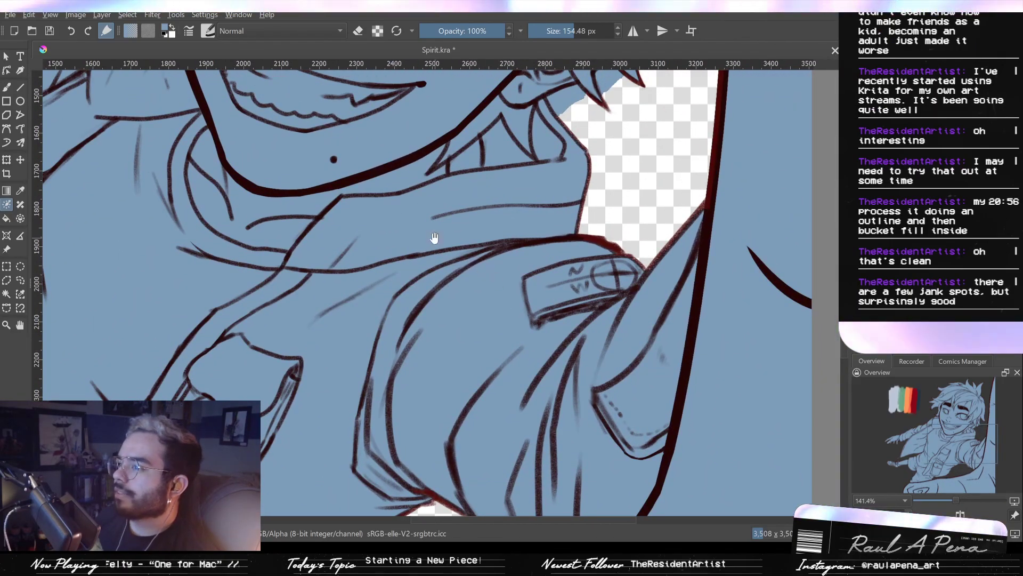
drag(425, 219, 470, 337)
drag(463, 237, 567, 372)
scroll(566, 372, down, 2)
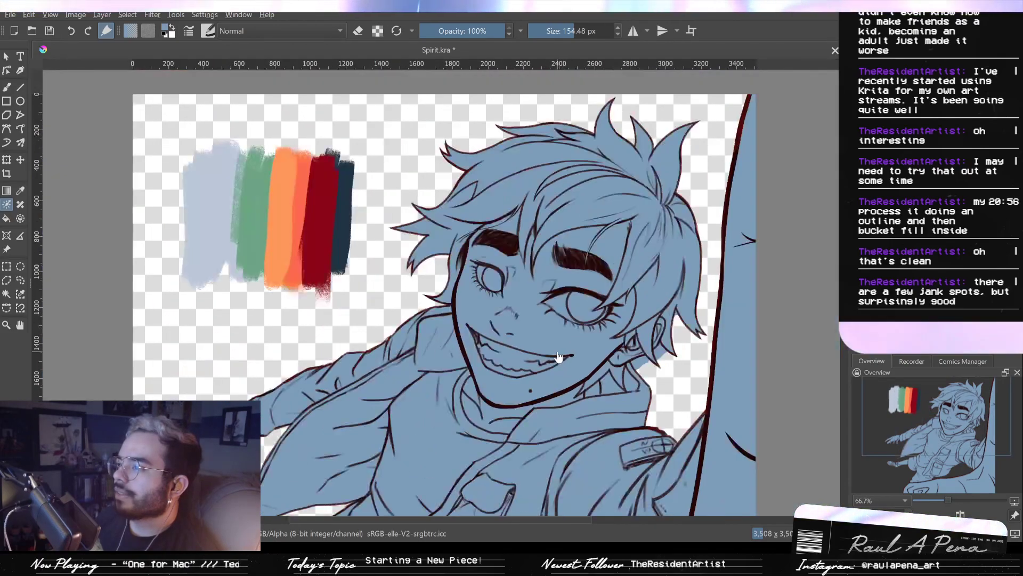
Examine the blue fill over the face, the torso and the outstretched arm
scroll(559, 360, up, 1)
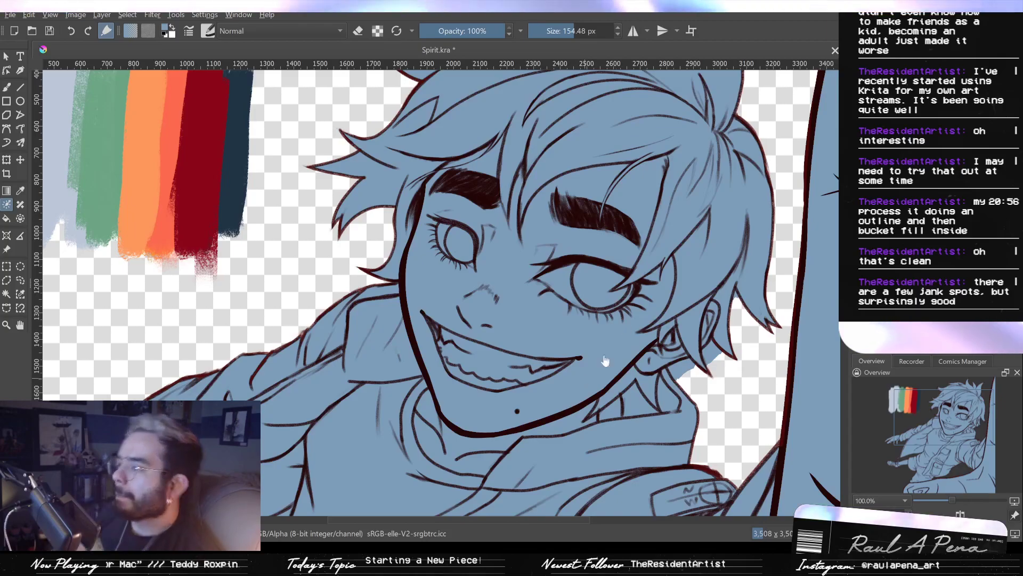
scroll(622, 333, down, 1)
scroll(546, 357, up, 2)
scroll(546, 357, down, 1)
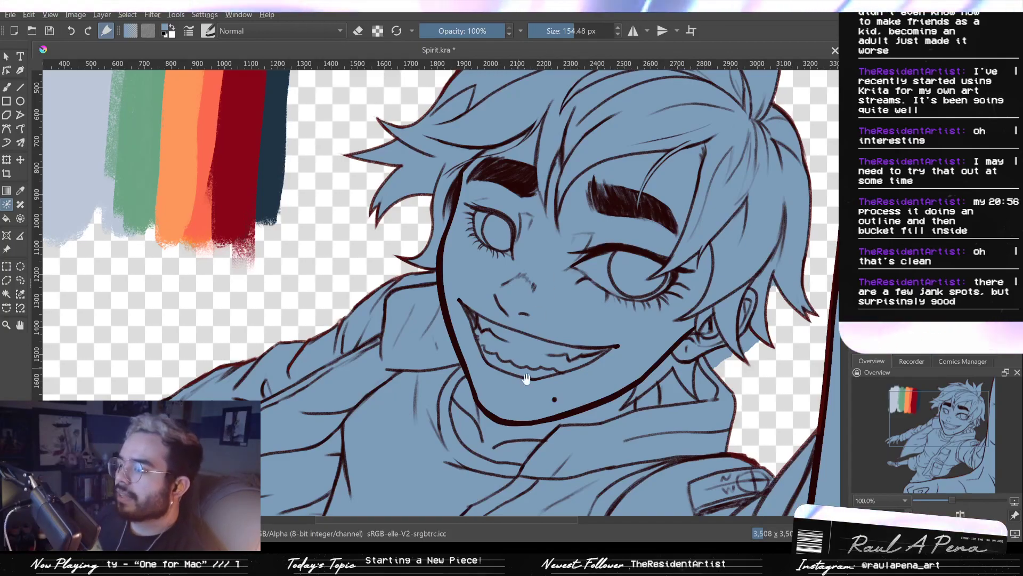
drag(534, 365, 431, 322)
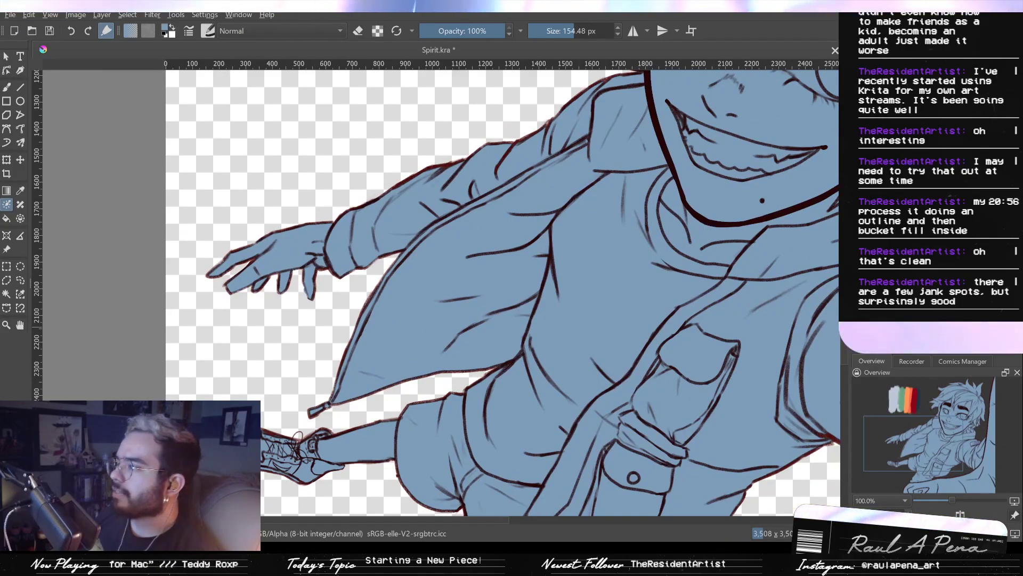
drag(782, 222, 641, 210)
scroll(431, 85, down, 1)
drag(434, 105, 471, 224)
drag(481, 189, 481, 200)
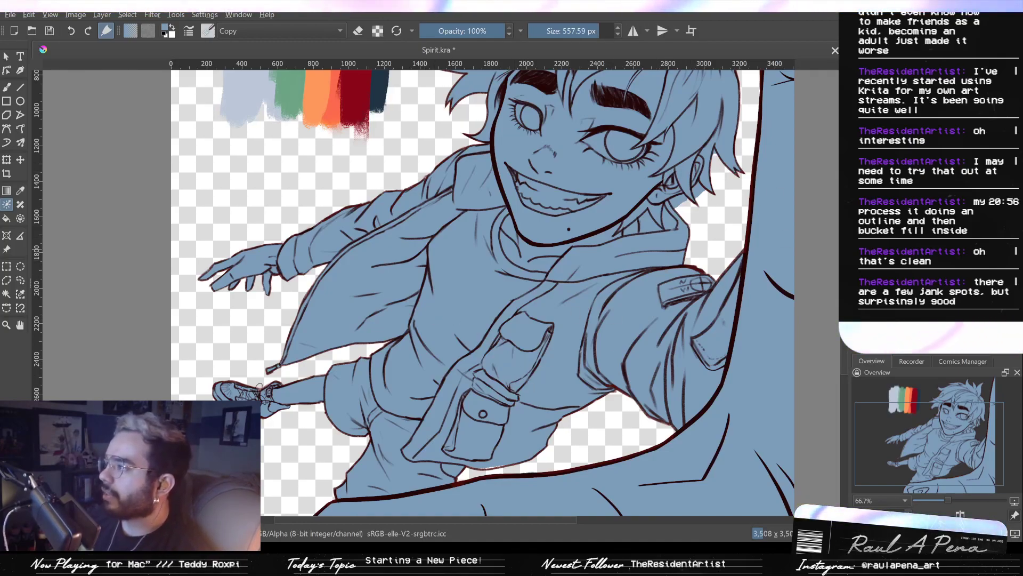
Paint the white gap along the jacket's hem below the buttoned pocket blue with a 27.95 px brush
drag(490, 416, 528, 354)
drag(523, 436, 610, 299)
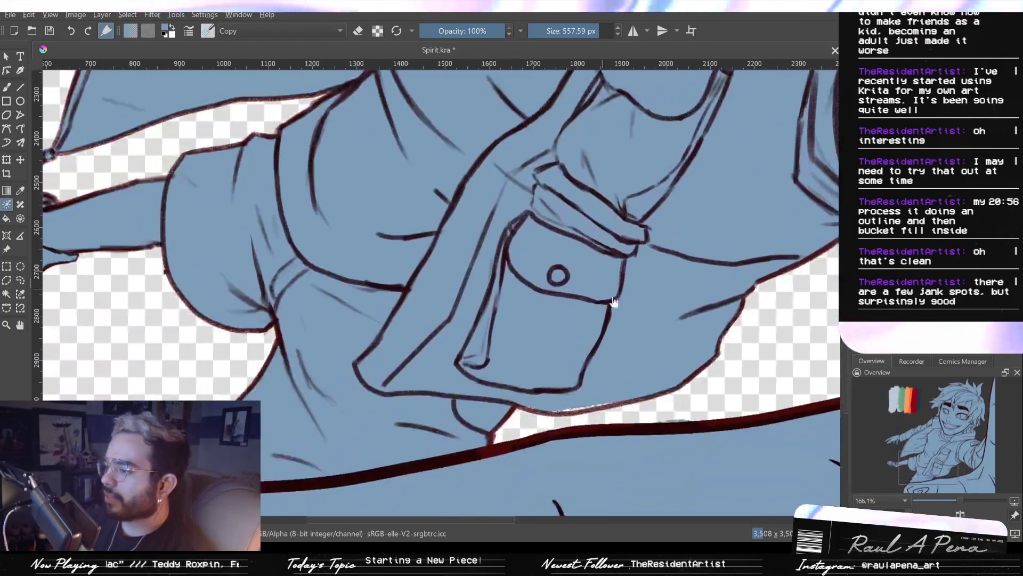
key(p)
key(b)
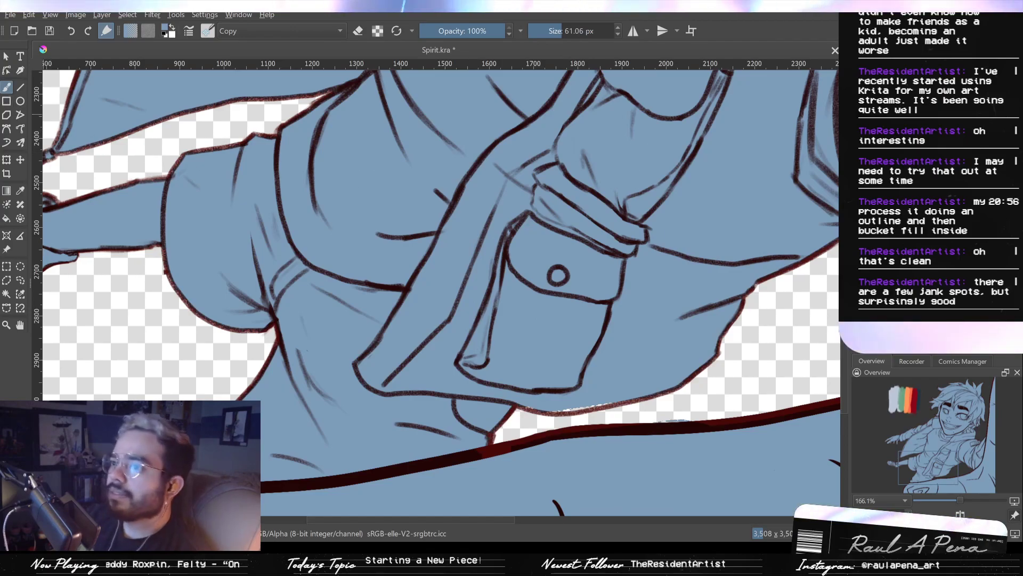
drag(496, 378, 533, 352)
drag(534, 355, 475, 242)
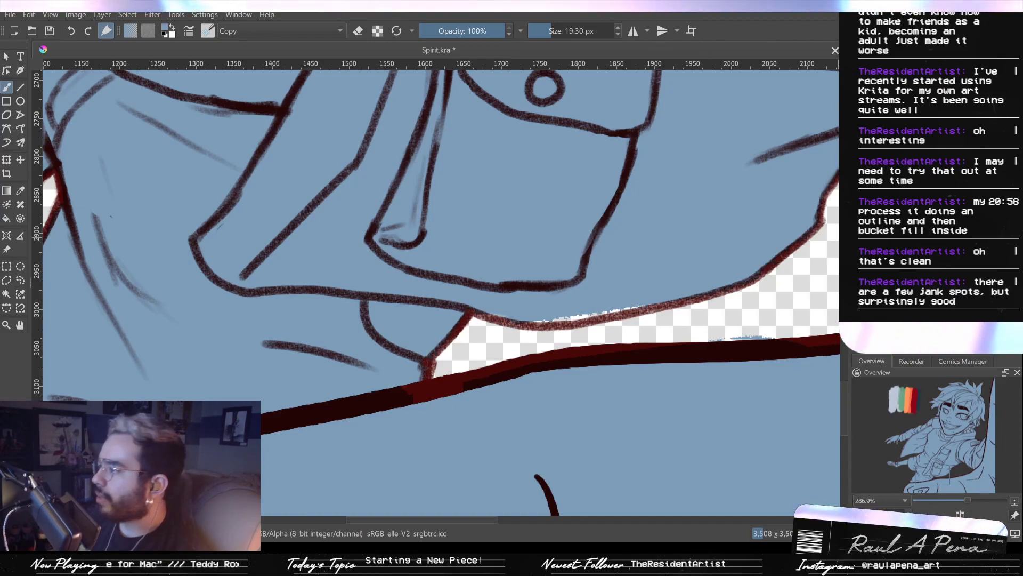
key(slash)
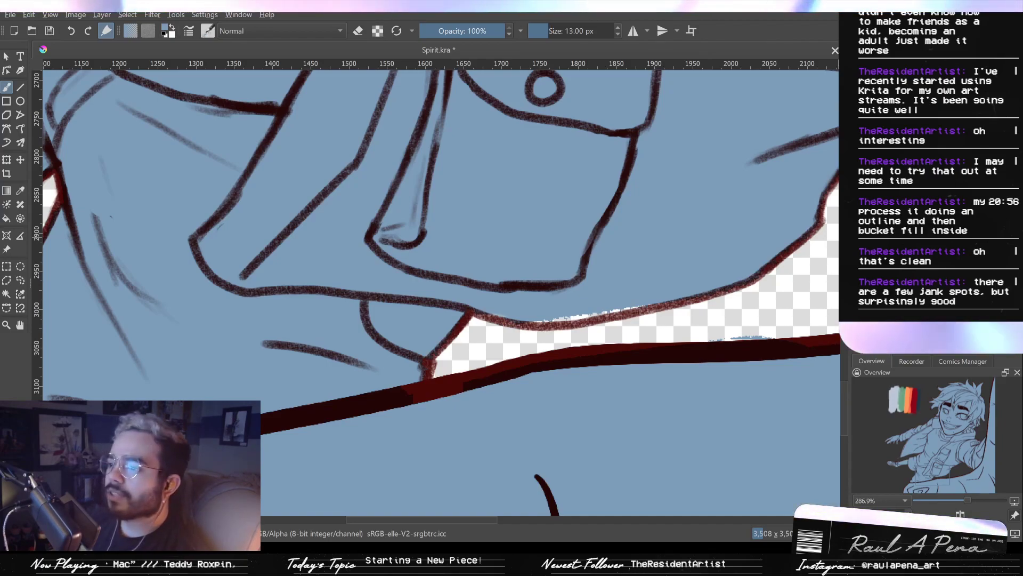
shift+drag(535, 289, 643, 288)
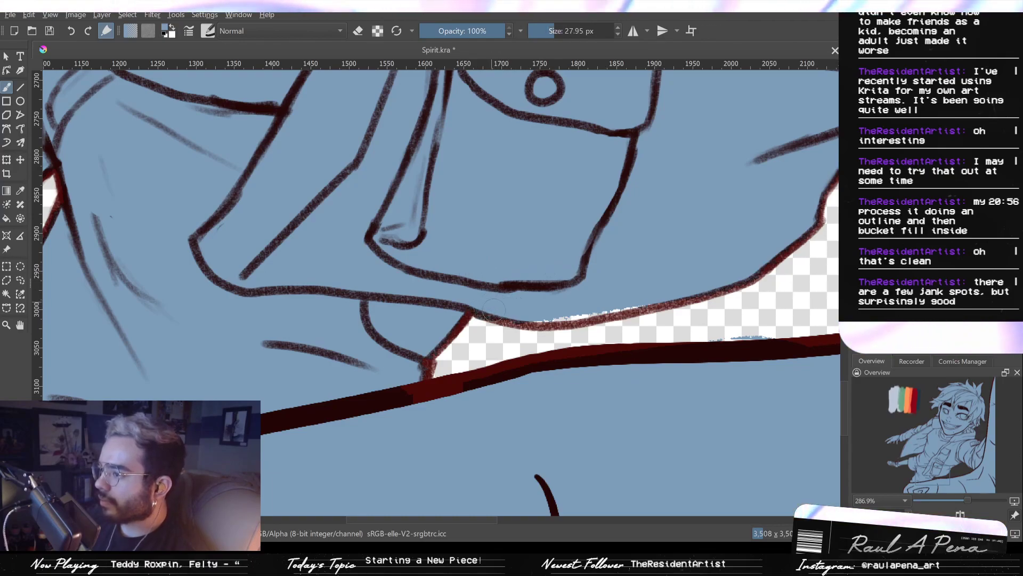
mouse_move(554, 312)
mouse_down()
mouse_move(617, 299)
mouse_move(683, 320)
mouse_move(573, 367)
mouse_up()
mouse_move(573, 367)
mouse_down()
mouse_move(649, 347)
mouse_move(614, 329)
mouse_move(547, 337)
mouse_move(698, 315)
mouse_move(590, 337)
mouse_up()
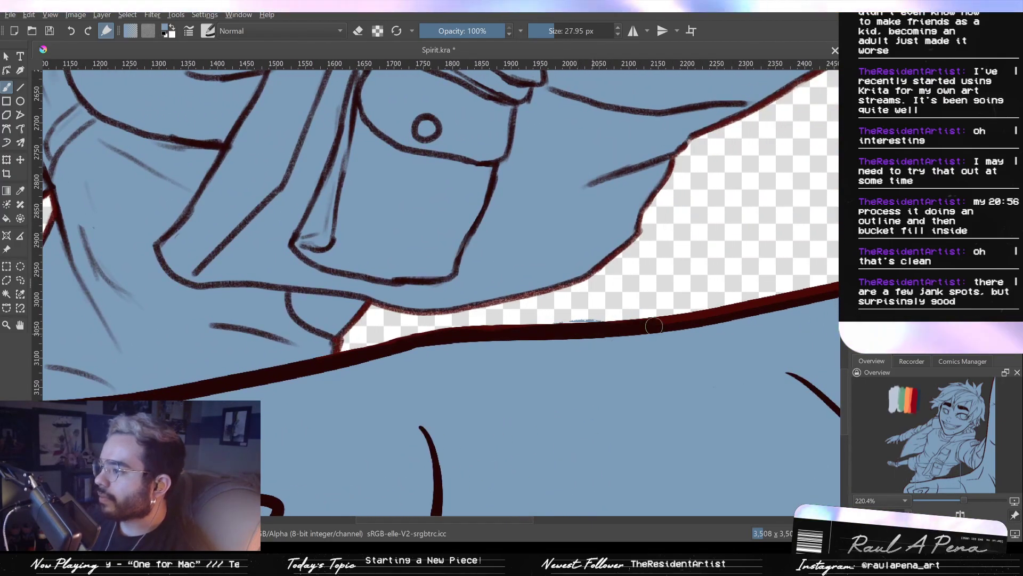
ctrl+drag(534, 312, 543, 299)
click(497, 304)
mouse_move(618, 311)
mouse_down()
mouse_move(498, 304)
mouse_move(546, 245)
mouse_up()
key(ctrl+z)
key(ctrl+z)
Erase the blue spill above the thick foreground outline below the jacket hem, using a 21.82 px eraser
click(358, 31)
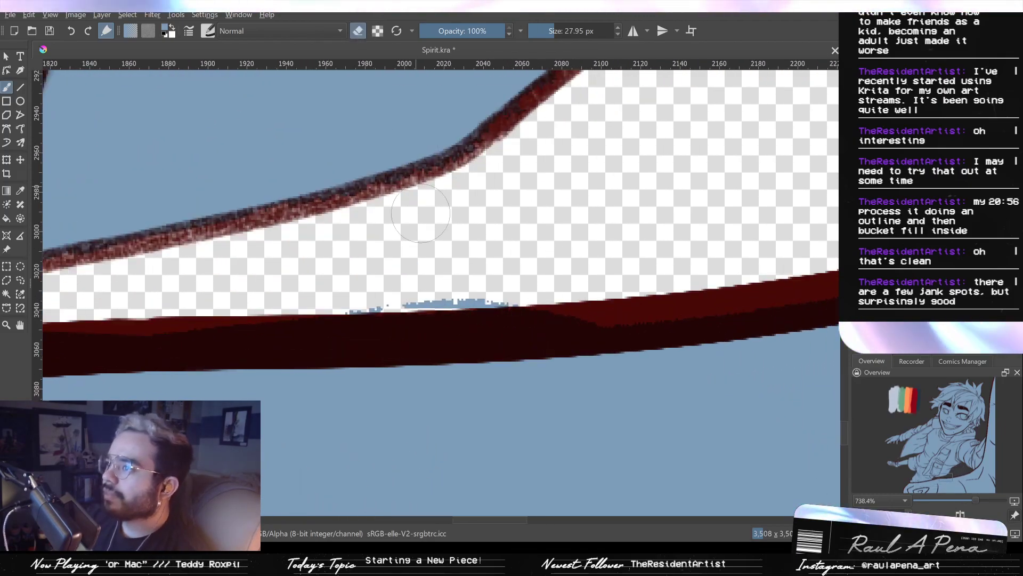
drag(411, 303, 527, 265)
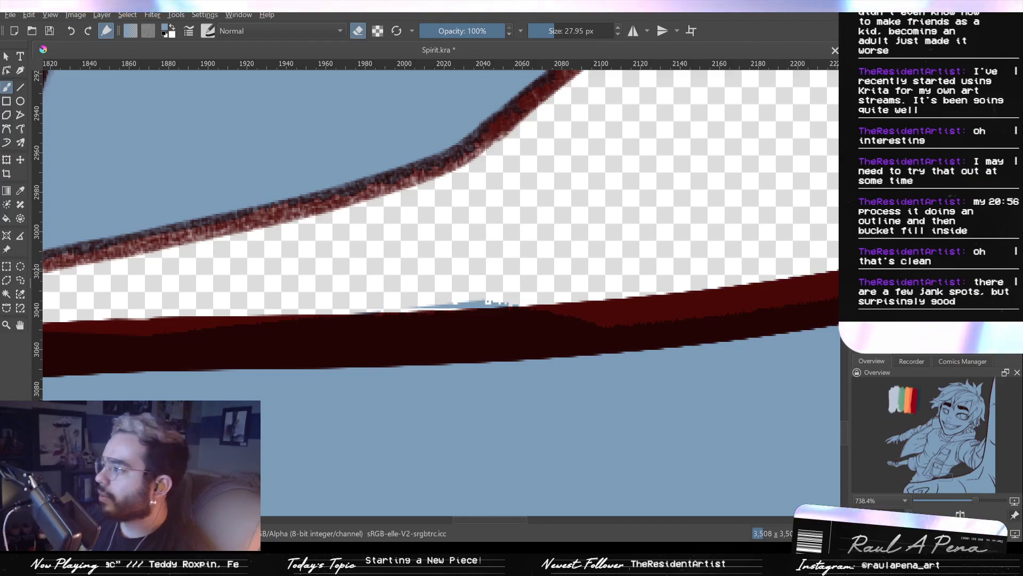
click(604, 31)
click(554, 31)
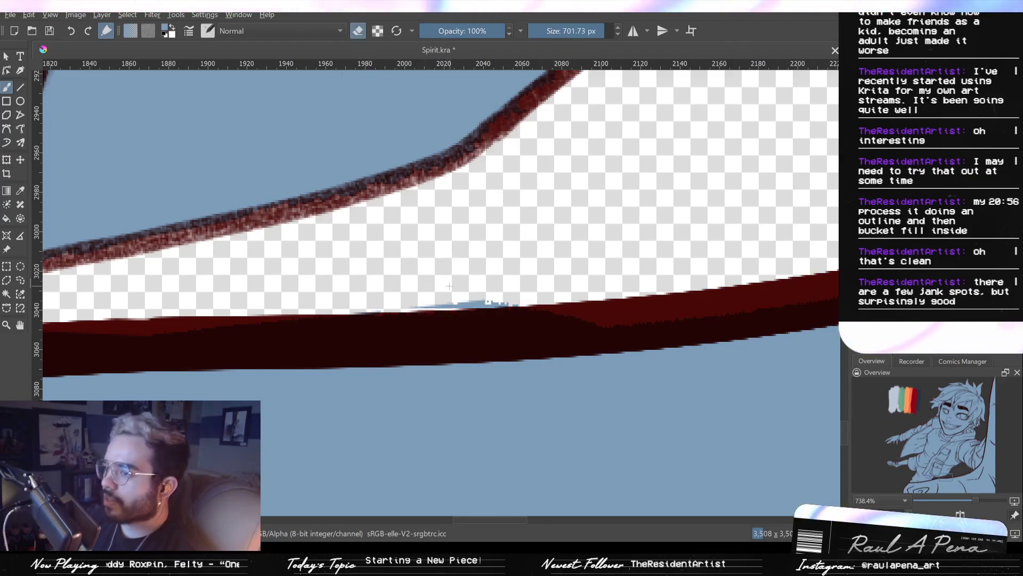
shift+drag(490, 265, 232, 259)
mouse_move(525, 277)
shift+mouse_down()
mouse_move(332, 261)
mouse_move(293, 238)
mouse_move(405, 267)
mouse_move(506, 263)
shift+mouse_up()
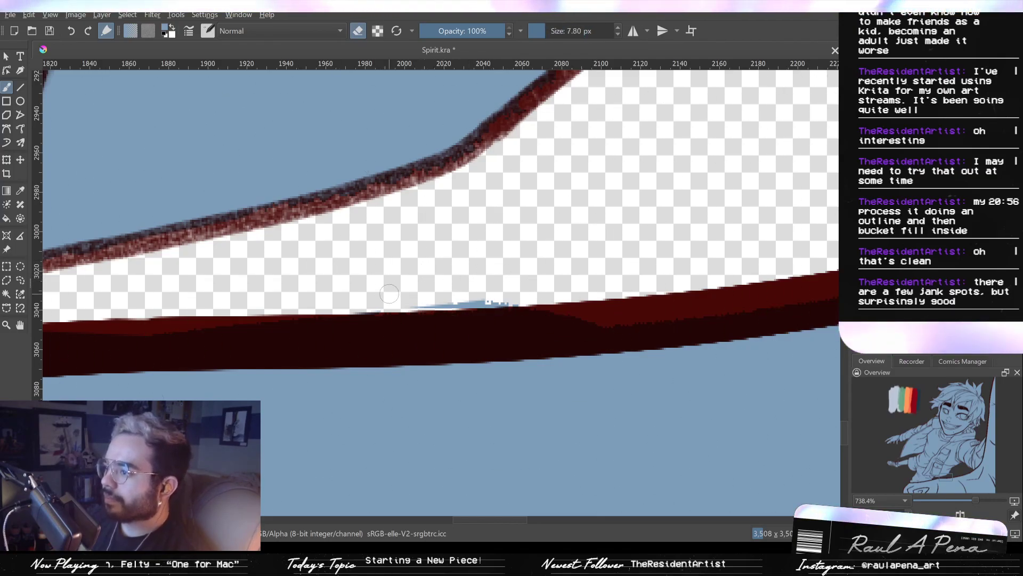
drag(396, 289, 433, 289)
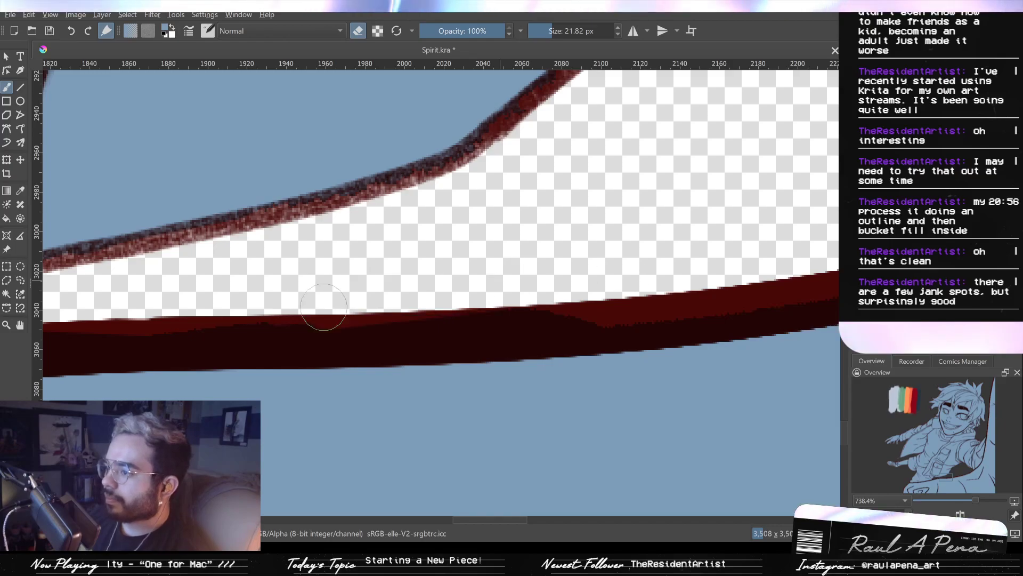
drag(350, 305, 528, 299)
drag(629, 288, 240, 341)
Check the blue fill's edges along the laced shoe, the lower leg and the open jacket's hem, with erasing switched off
mouse_move(407, 294)
ctrl+mouse_down()
mouse_move(480, 356)
mouse_move(566, 327)
mouse_move(479, 454)
ctrl+mouse_up()
mouse_move(538, 277)
mouse_down()
mouse_move(527, 357)
mouse_move(533, 478)
mouse_up()
drag(490, 418, 773, 302)
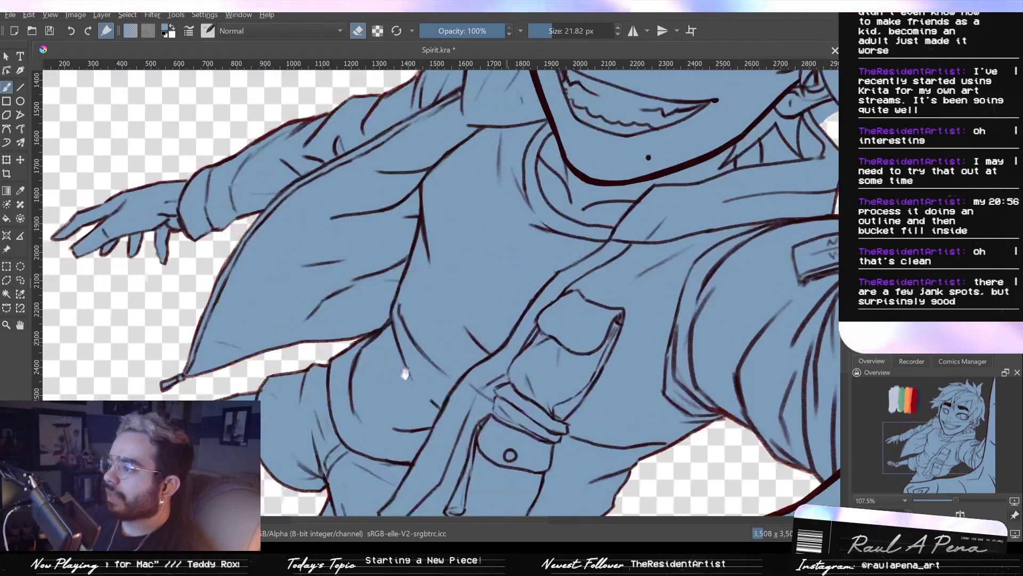
drag(443, 361, 790, 423)
ctrl+drag(444, 341, 463, 282)
drag(533, 437, 461, 172)
drag(524, 510, 476, 248)
ctrl+drag(485, 311, 550, 204)
key(e)
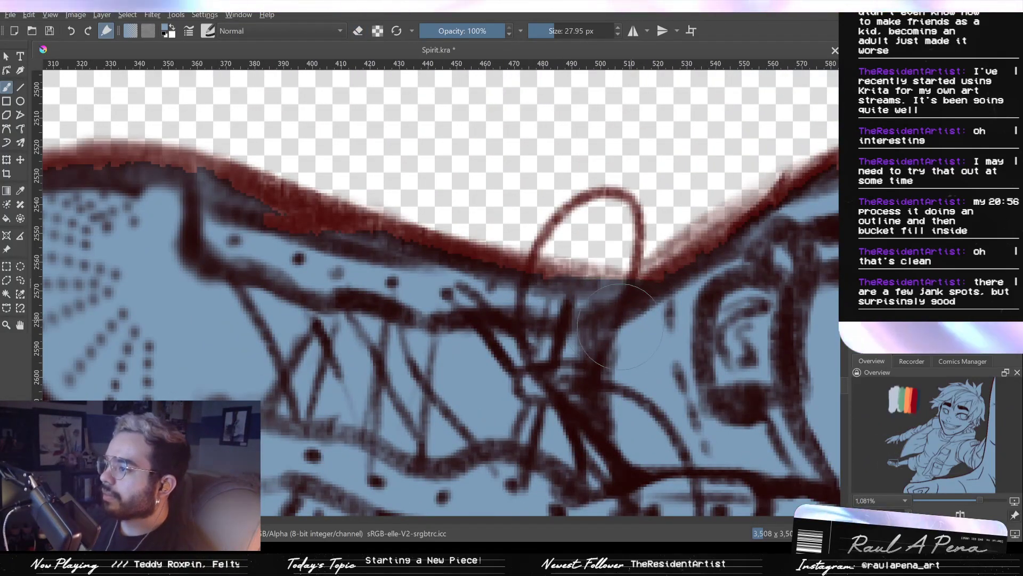
ctrl+drag(711, 300, 565, 371)
drag(735, 336, 603, 336)
drag(619, 408, 583, 313)
ctrl+drag(599, 379, 603, 354)
drag(690, 434, 507, 314)
drag(620, 376, 647, 178)
drag(616, 328, 688, 89)
drag(661, 140, 470, 421)
drag(573, 209, 505, 556)
drag(464, 279, 551, 549)
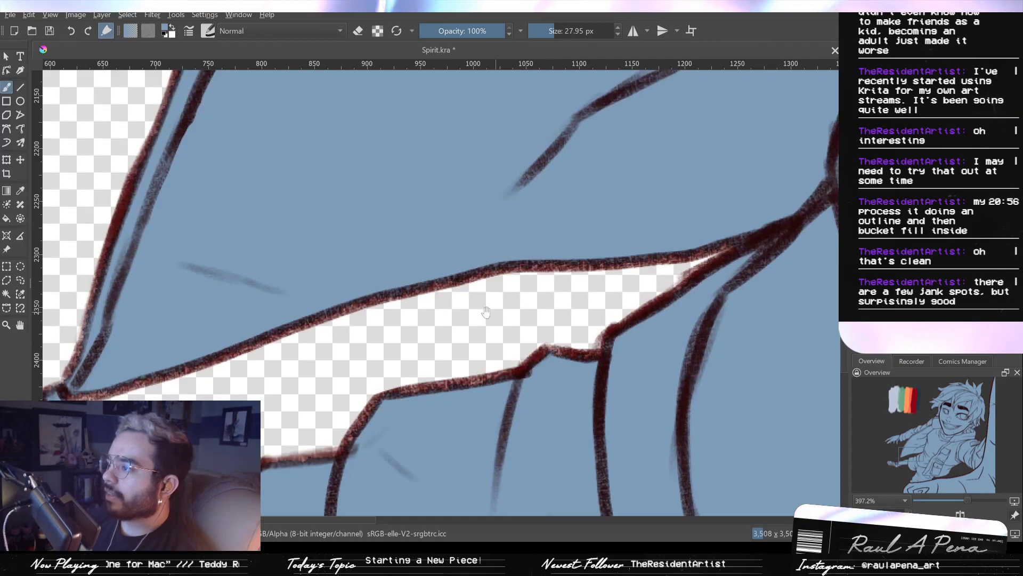
Check the blue fill around the outstretched hand's fingers and cuff, with the 21.82 px eraser active
drag(343, 312, 553, 347)
drag(397, 377, 402, 402)
drag(427, 337, 427, 361)
drag(509, 143, 445, 335)
drag(469, 140, 667, 357)
drag(496, 313, 612, 281)
drag(462, 385, 487, 344)
scroll(488, 344, up, 3)
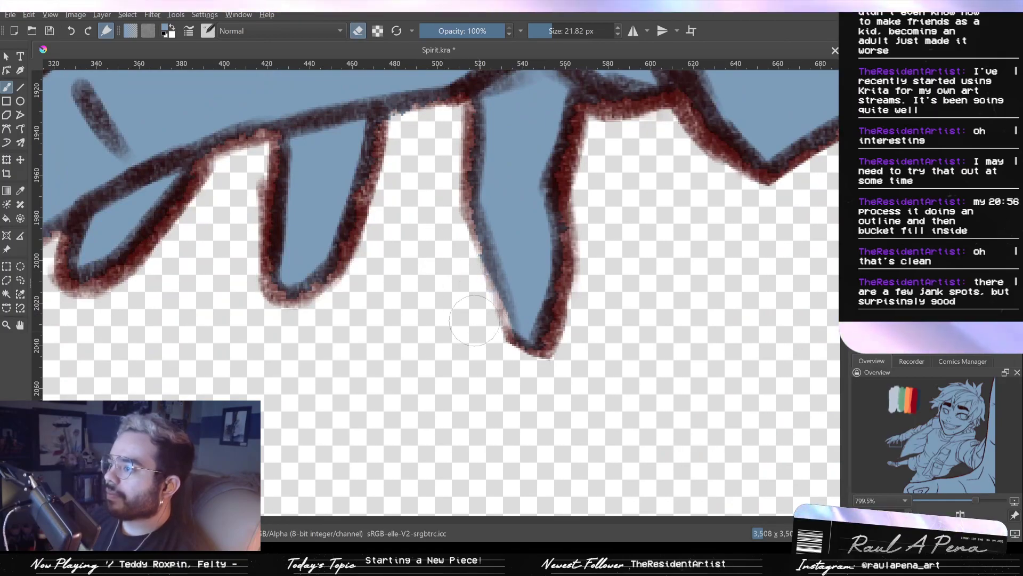
scroll(443, 250, down, 4)
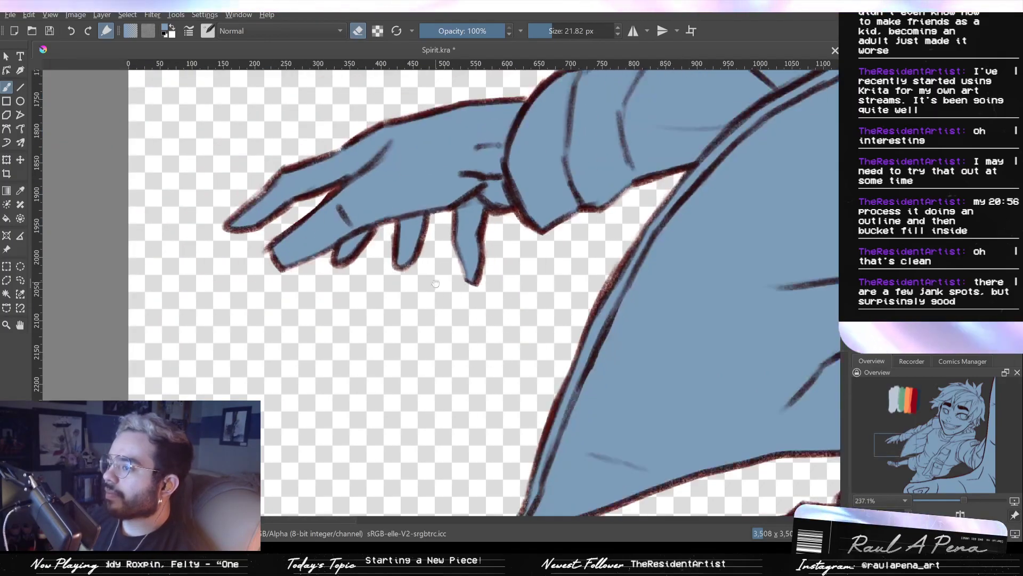
drag(357, 250, 426, 341)
scroll(424, 341, up, 3)
drag(432, 280, 456, 348)
drag(405, 270, 380, 331)
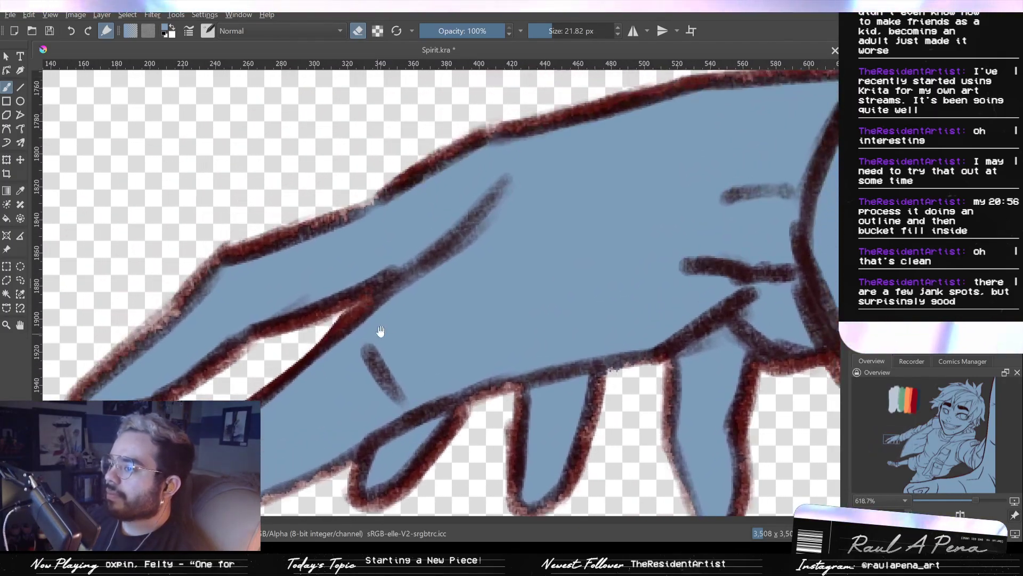
Follow the figure's outline from the hand up to the hair tips, checking the blue fill's edges for spills
drag(520, 266, 269, 353)
drag(539, 277, 330, 348)
drag(496, 282, 265, 406)
drag(540, 280, 382, 386)
drag(553, 325, 342, 382)
drag(505, 291, 361, 525)
drag(382, 222, 370, 543)
drag(466, 389, 397, 500)
drag(513, 386, 334, 513)
drag(532, 393, 373, 388)
drag(497, 406, 296, 468)
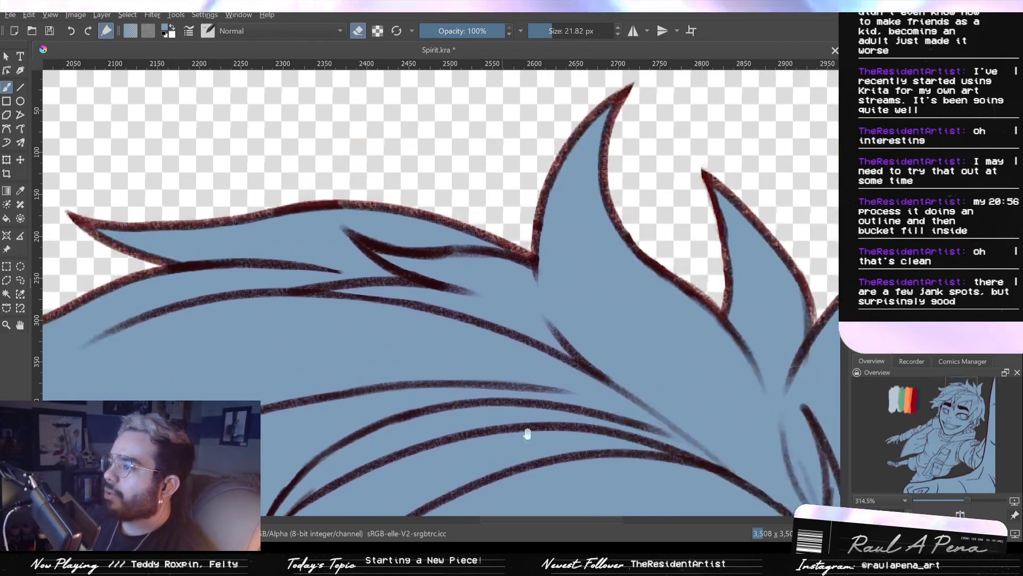
drag(601, 415, 451, 357)
drag(570, 404, 423, 368)
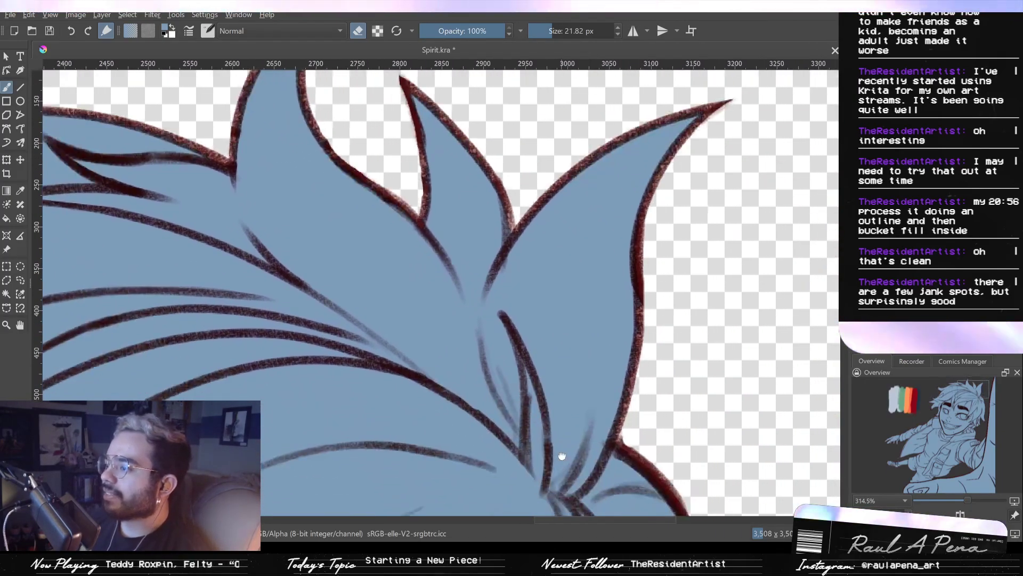
drag(562, 457, 503, 316)
drag(547, 413, 578, 521)
drag(535, 391, 539, 208)
Erase the blue spill at the narrow top of the gap between the hair strands beside the ear, using a 9.05 px eraser
drag(515, 437, 530, 269)
drag(515, 459, 504, 291)
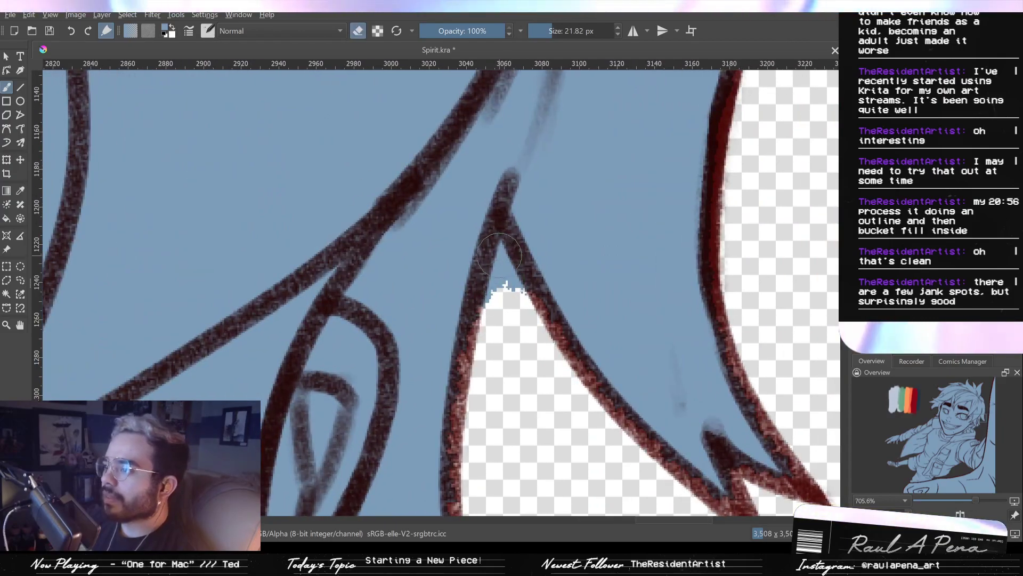
drag(495, 283, 492, 283)
drag(498, 245, 480, 317)
key(ctrl+z)
drag(500, 262, 535, 314)
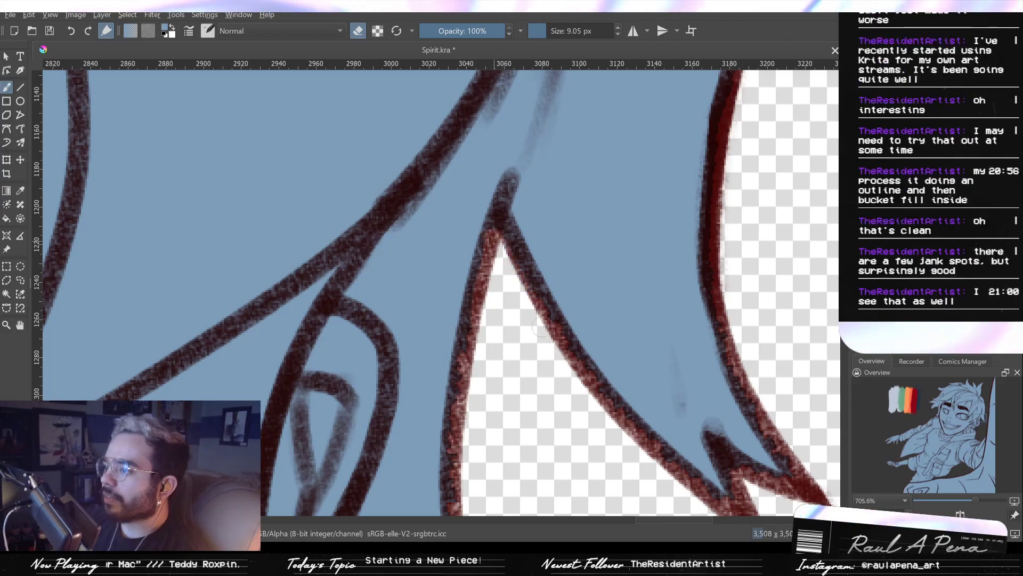
Erase the blue spill beneath the ear, between the hair tips and the neck and collar, using a 13.75 px eraser
drag(549, 367, 566, 259)
drag(406, 436, 448, 369)
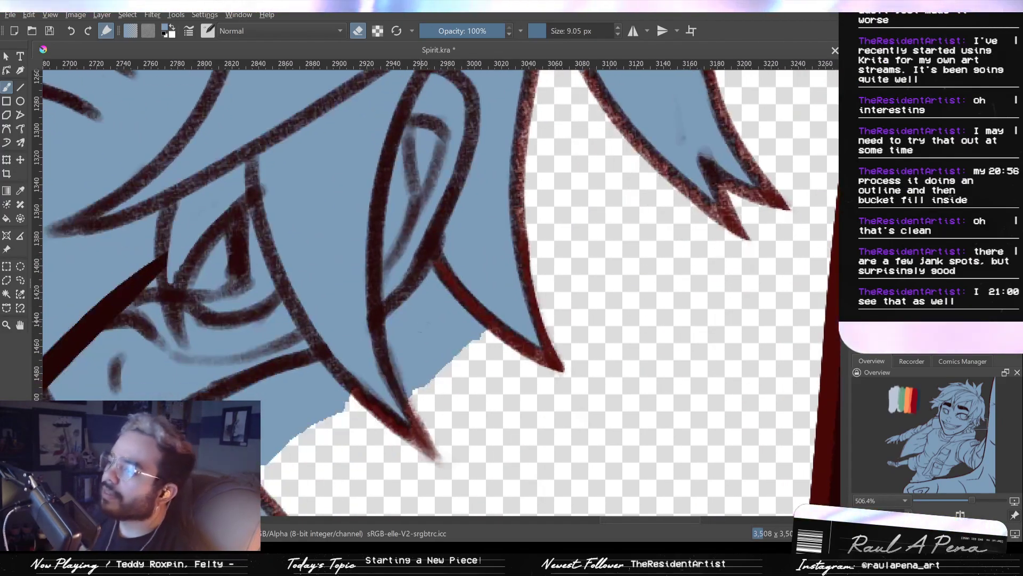
mouse_move(437, 280)
mouse_down()
mouse_move(454, 280)
mouse_move(456, 328)
mouse_move(417, 289)
mouse_up()
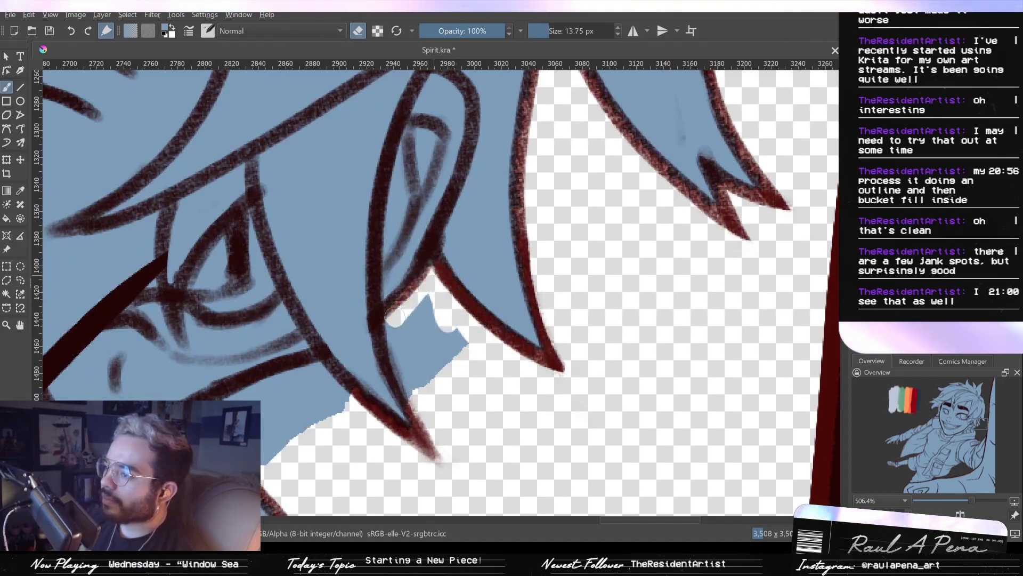
mouse_move(414, 395)
mouse_down()
mouse_move(418, 331)
mouse_move(438, 289)
mouse_up()
drag(467, 352, 643, 226)
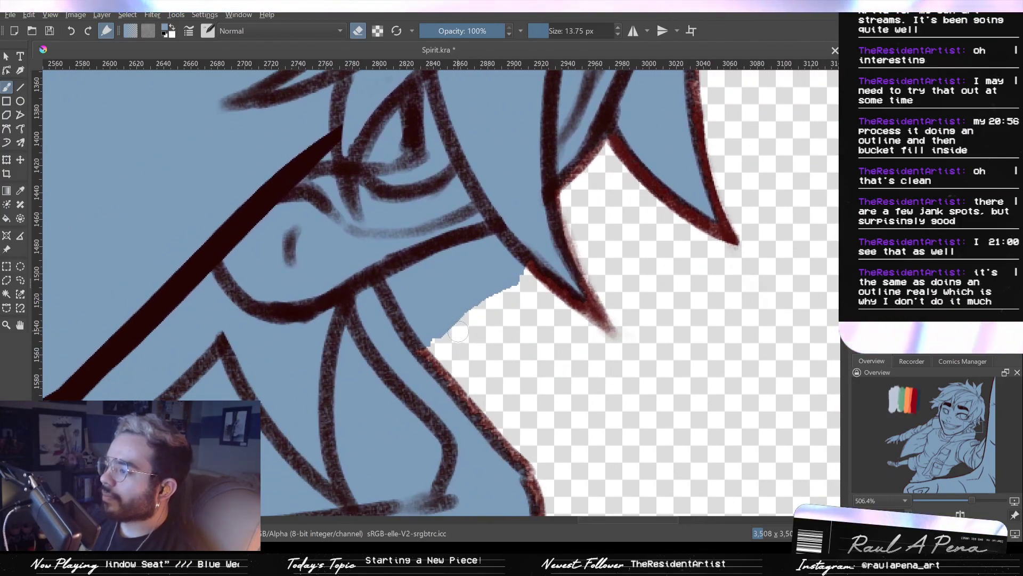
mouse_move(443, 341)
mouse_down()
mouse_move(395, 289)
mouse_move(447, 254)
mouse_move(491, 244)
mouse_move(518, 265)
mouse_move(453, 307)
mouse_move(449, 293)
mouse_move(489, 390)
mouse_move(518, 242)
mouse_up()
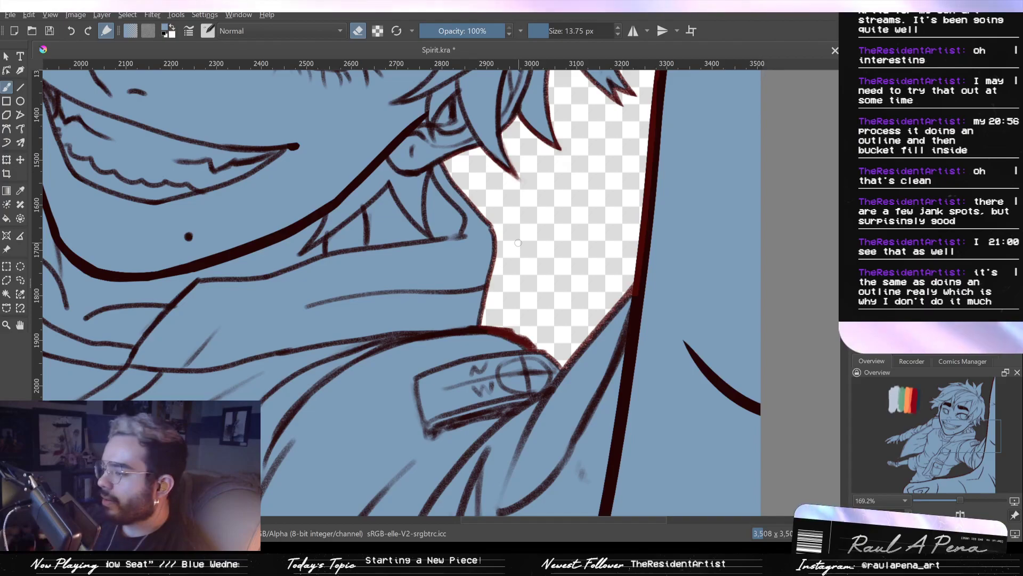
Try joining the nose's bridge and side lines with a dark 13 px brush, and undo the strokes
drag(478, 277, 686, 247)
drag(307, 283, 533, 404)
drag(435, 352, 437, 275)
drag(503, 178, 457, 329)
drag(605, 130, 645, 236)
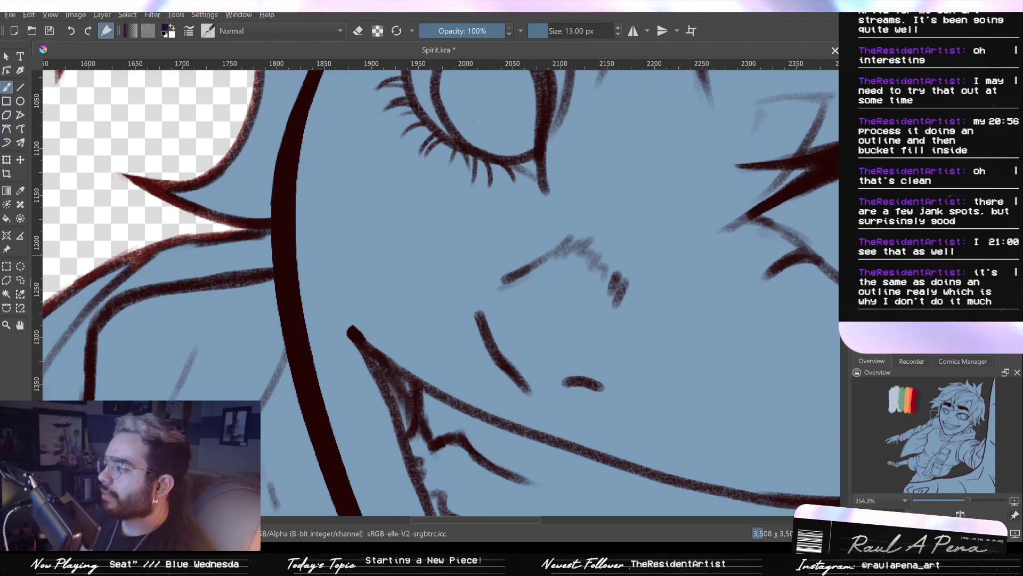
mouse_move(419, 306)
mouse_down()
mouse_move(549, 253)
mouse_move(501, 354)
mouse_up()
key(ctrl+z)
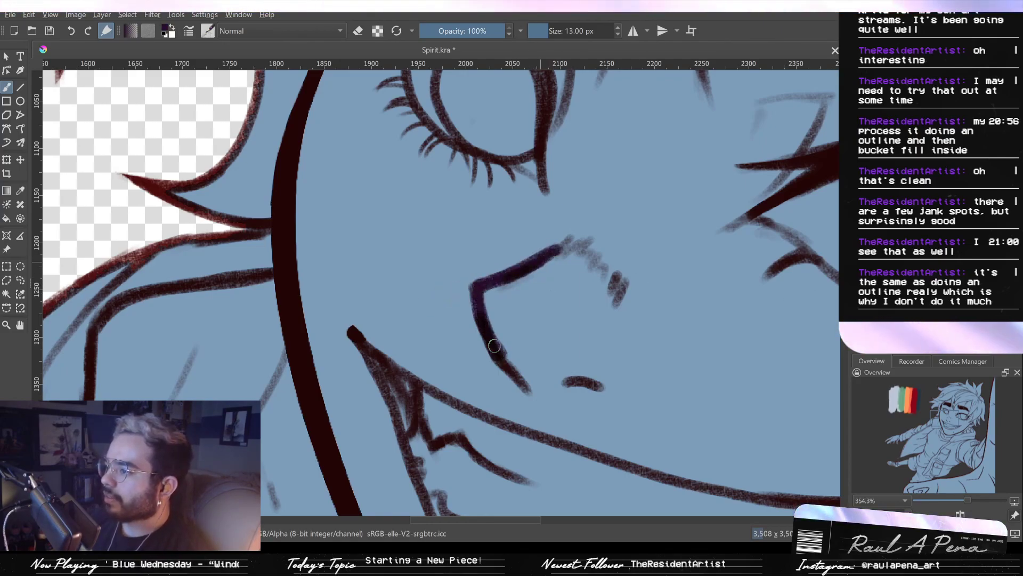
key(ctrl+z)
Sample the fill's blue as the brush colour and enlarge the brush to 27.95 px
drag(509, 288, 512, 327)
ctrl+click(509, 356)
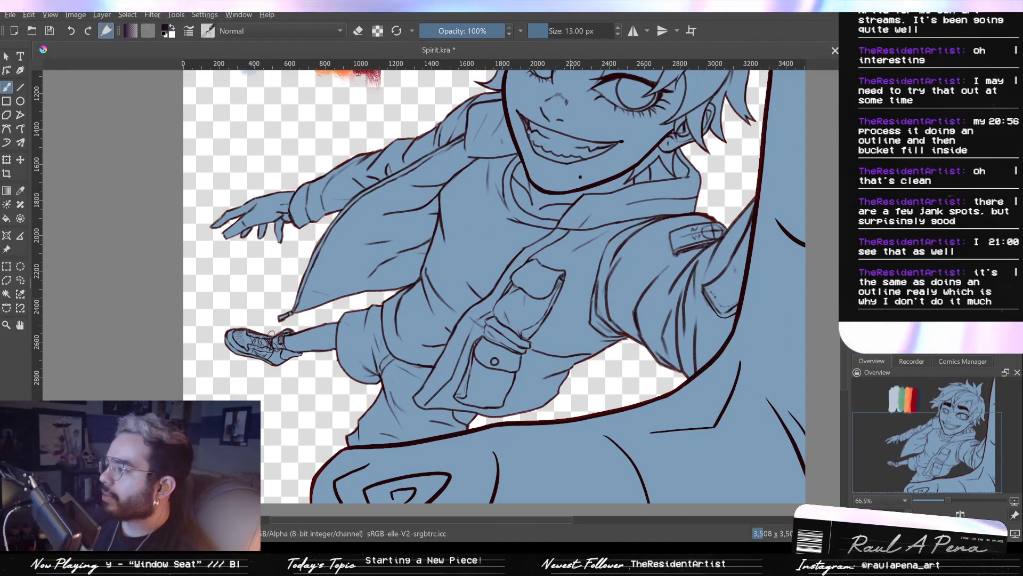
drag(511, 367, 356, 349)
drag(510, 321, 511, 292)
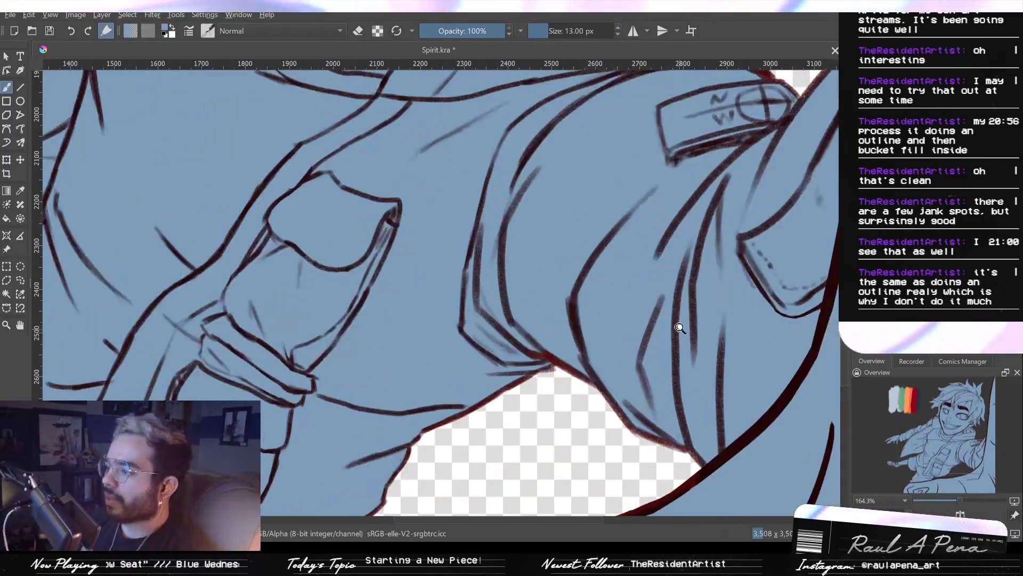
drag(680, 326, 683, 297)
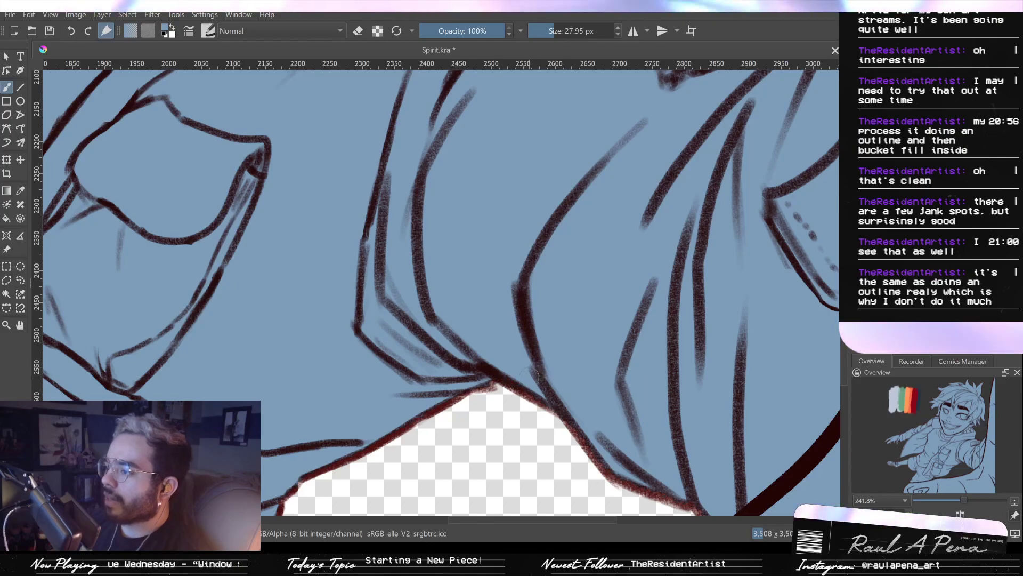
Check the blue fill's edges from the gap under the near arm, along the outstretched sleeve, and up to the hair
drag(529, 355, 562, 416)
drag(540, 335, 558, 389)
drag(603, 327, 504, 414)
drag(513, 343, 653, 422)
drag(422, 364, 659, 320)
drag(459, 331, 553, 342)
drag(412, 343, 446, 347)
drag(546, 324, 475, 373)
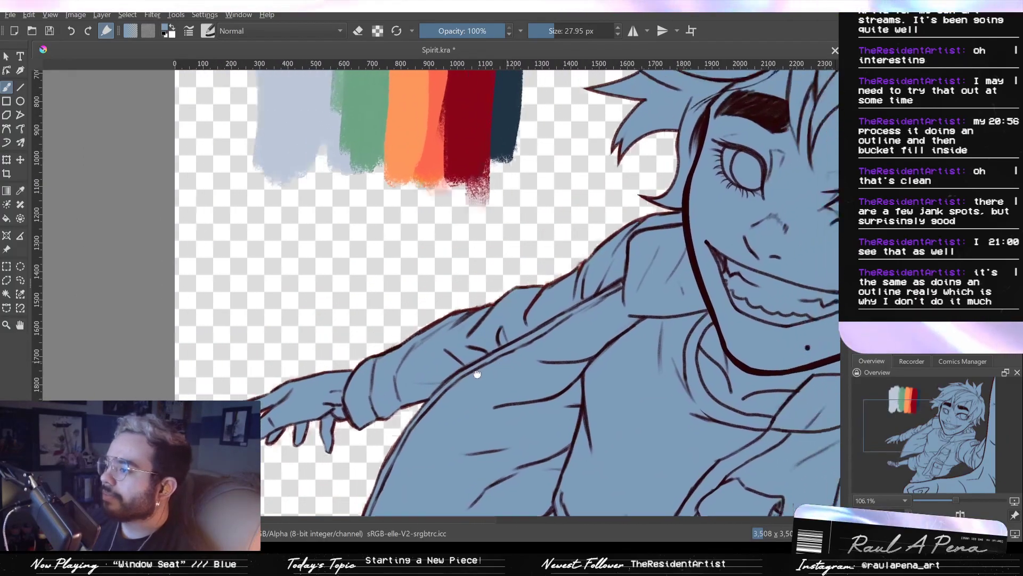
drag(552, 352, 471, 365)
drag(489, 326, 543, 237)
drag(544, 236, 436, 395)
drag(509, 311, 390, 415)
drag(559, 270, 484, 270)
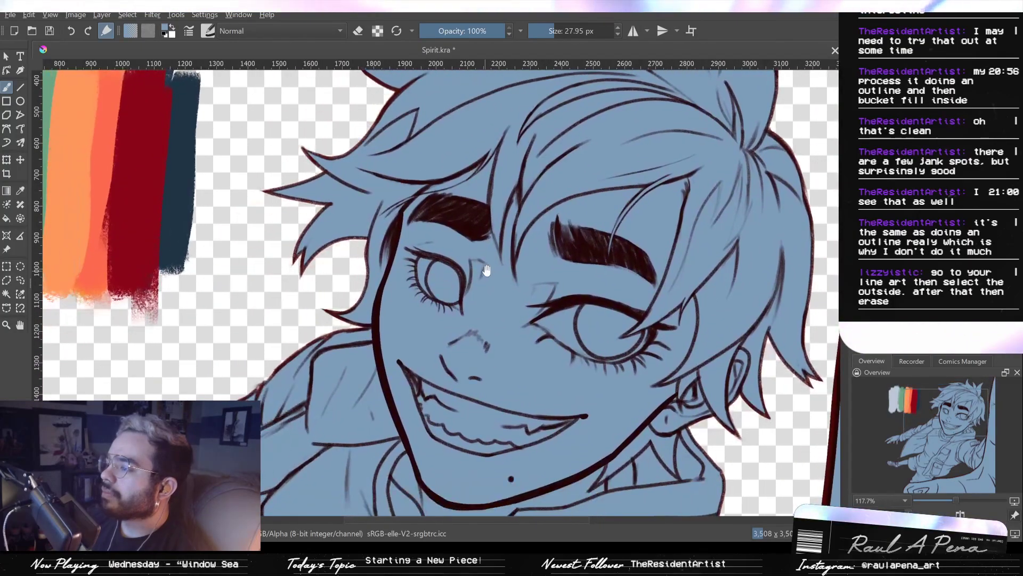
drag(517, 241, 606, 207)
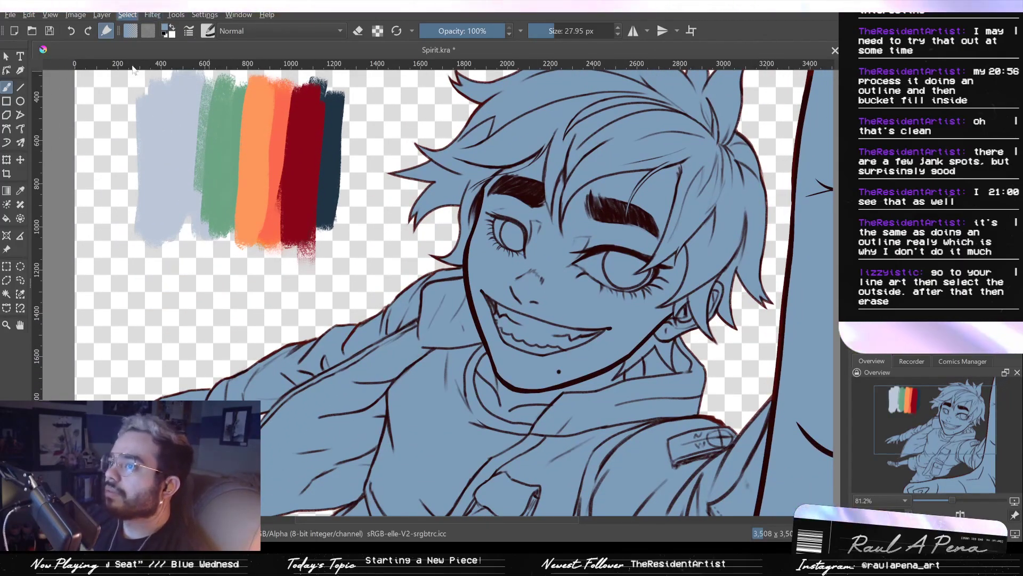
Select the line art's shapes and erase the blue fill beneath them with an 828.97 px eraser
click(485, 230)
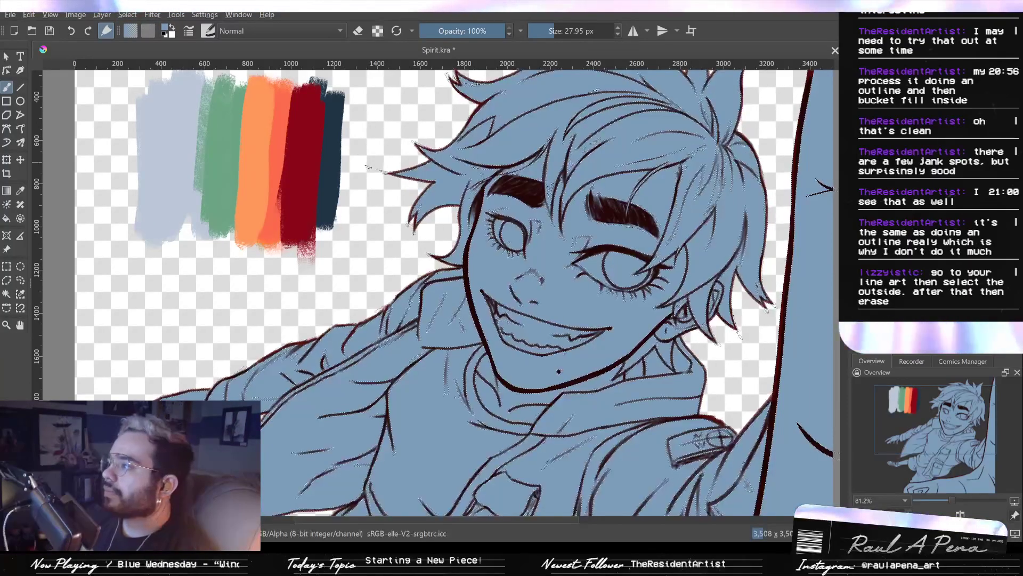
drag(555, 30, 600, 31)
scroll(657, 246, down, 4)
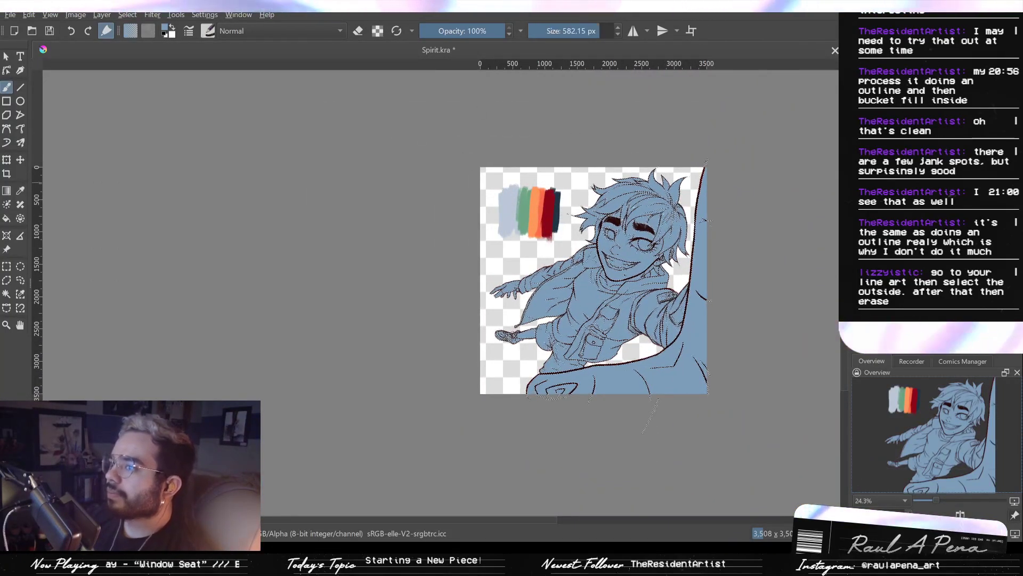
click(601, 31)
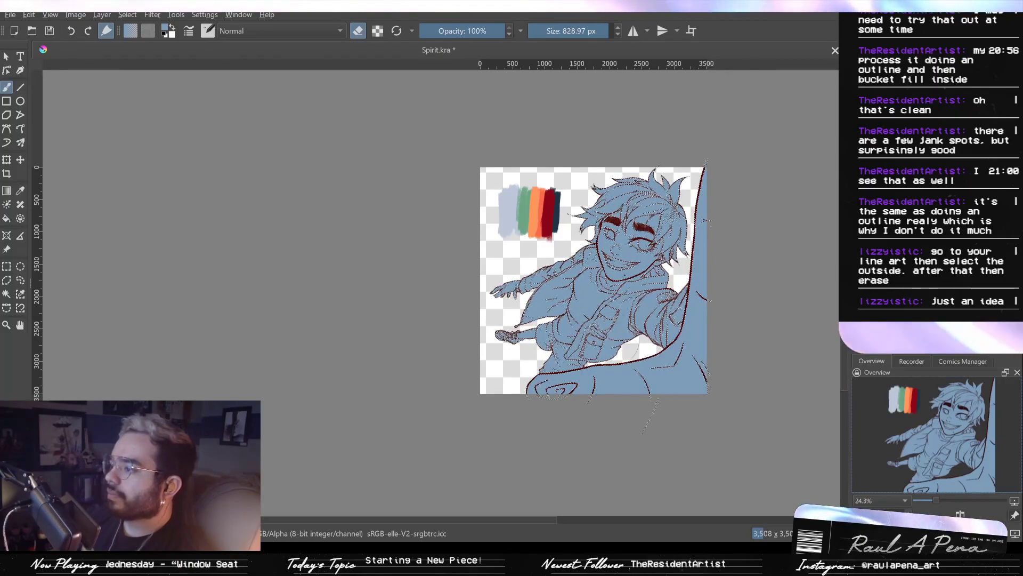
mouse_move(646, 291)
mouse_down()
mouse_move(615, 172)
mouse_move(660, 303)
mouse_move(659, 283)
mouse_up()
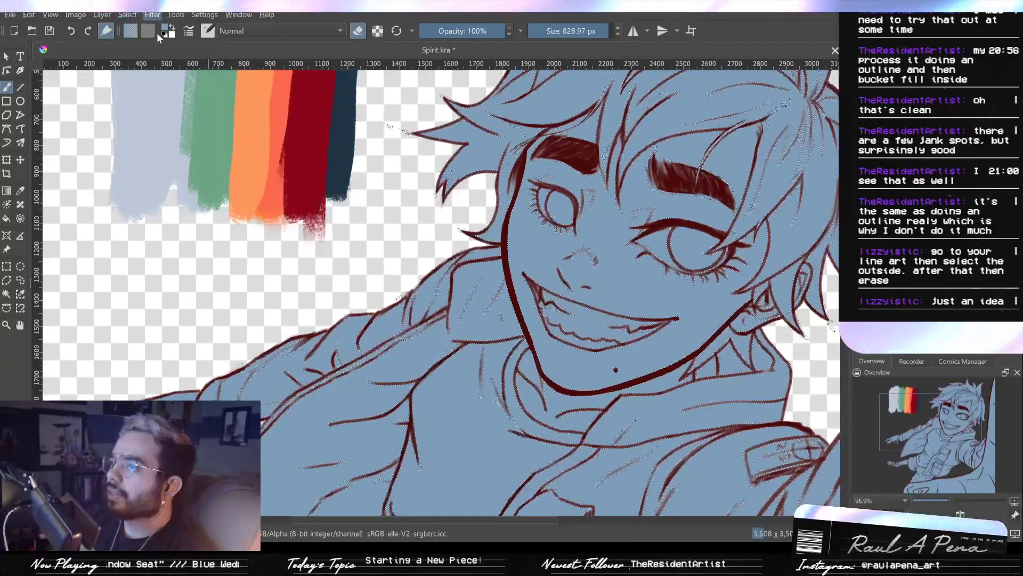
click(128, 15)
click(140, 38)
Compare the facial lines with and without the blue erased beneath them by undoing and redoing the erasure
mouse_move(625, 247)
mouse_down()
mouse_move(614, 250)
mouse_move(682, 148)
mouse_move(642, 224)
mouse_move(664, 186)
mouse_up()
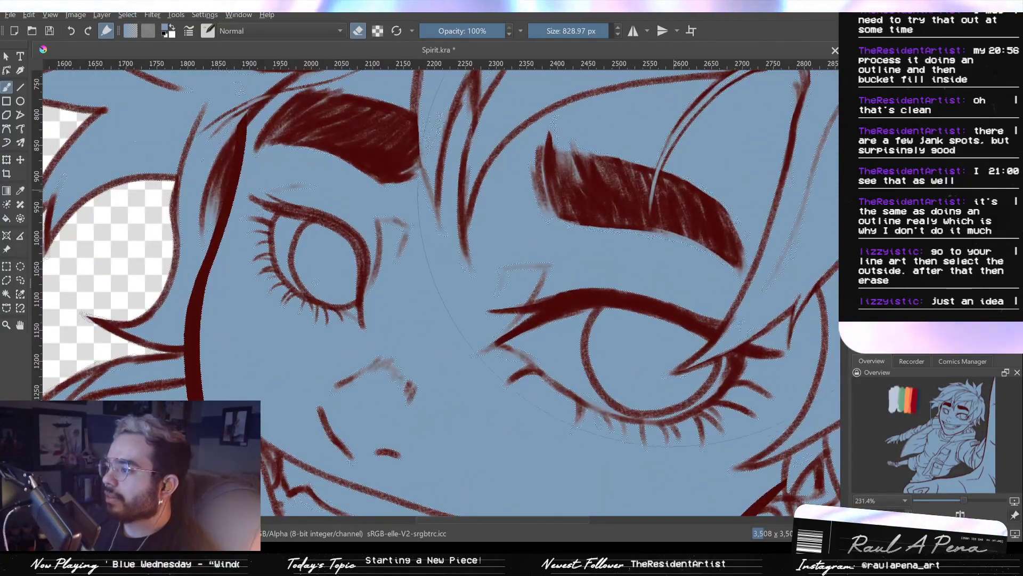
mouse_move(288, 240)
mouse_down()
mouse_move(415, 229)
mouse_move(672, 168)
mouse_up()
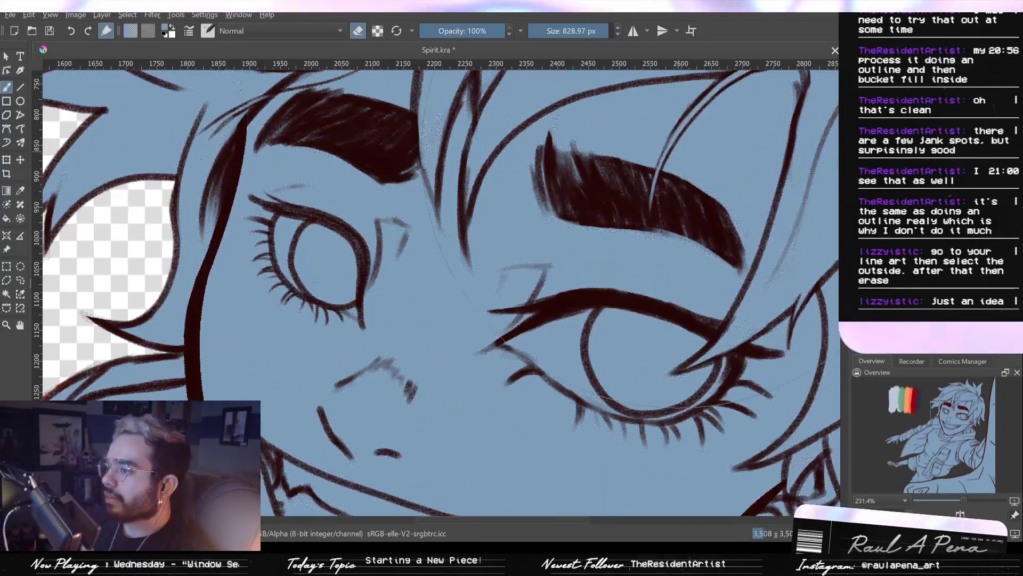
key(ctrl+z)
key(ctrl+z)
key(ctrl+shift+z)
key(ctrl+shift+z)
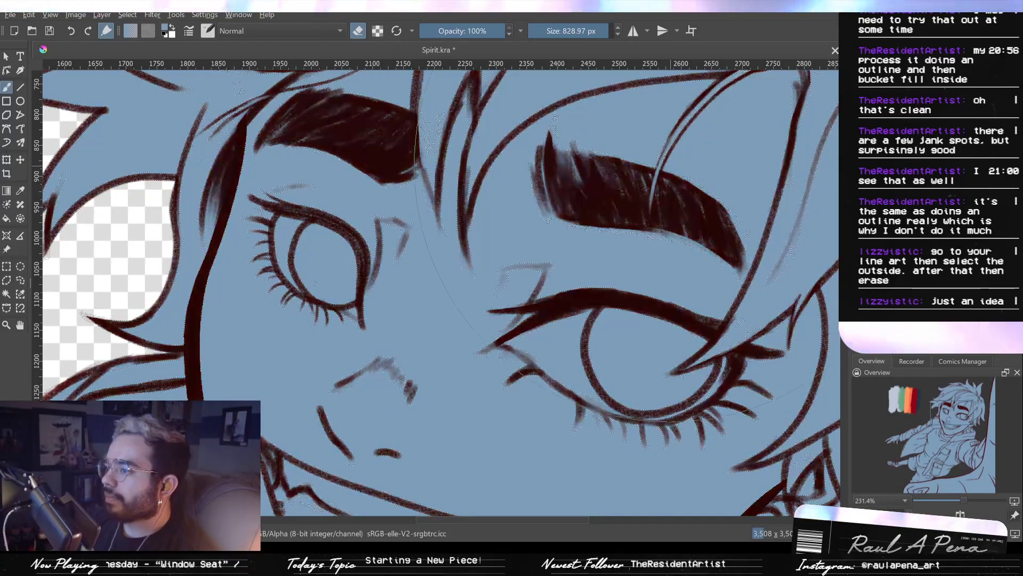
key(ctrl+z)
key(ctrl+z)
Undo the erasure of the blue beneath the line art and clear the selection
mouse_move(672, 170)
mouse_down()
mouse_move(618, 270)
mouse_move(655, 222)
mouse_move(686, 228)
mouse_move(667, 158)
mouse_move(708, 187)
mouse_move(643, 269)
mouse_move(640, 362)
mouse_move(660, 152)
mouse_move(704, 162)
mouse_move(702, 121)
mouse_up()
drag(631, 258, 677, 147)
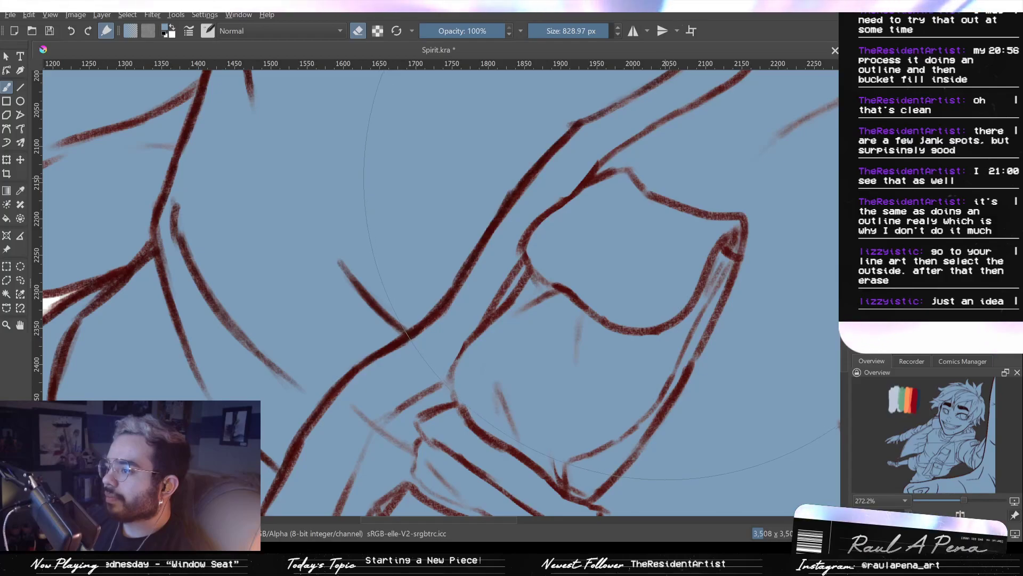
drag(661, 176, 630, 206)
drag(559, 288, 658, 192)
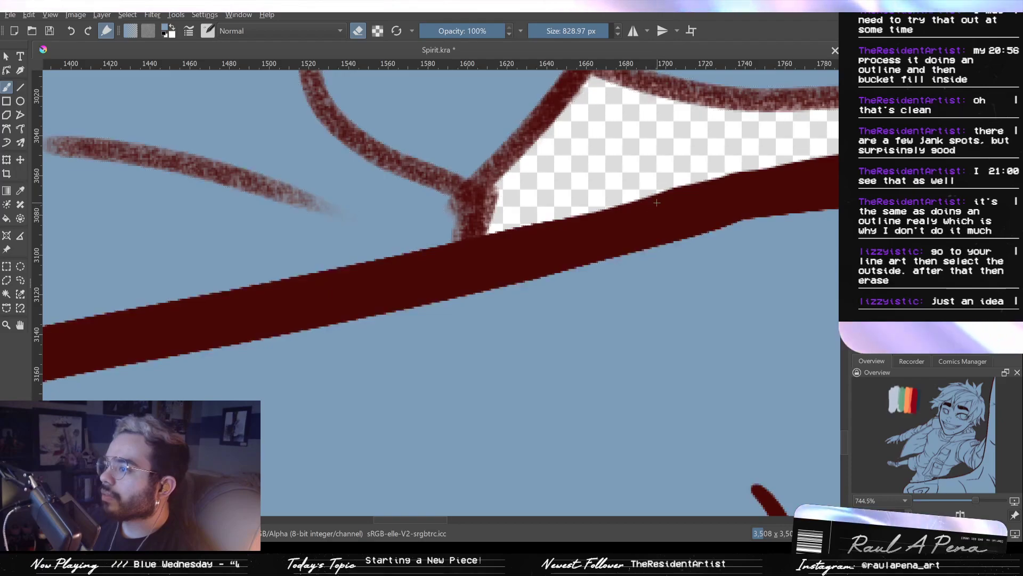
key(ctrl+z)
drag(653, 213, 587, 329)
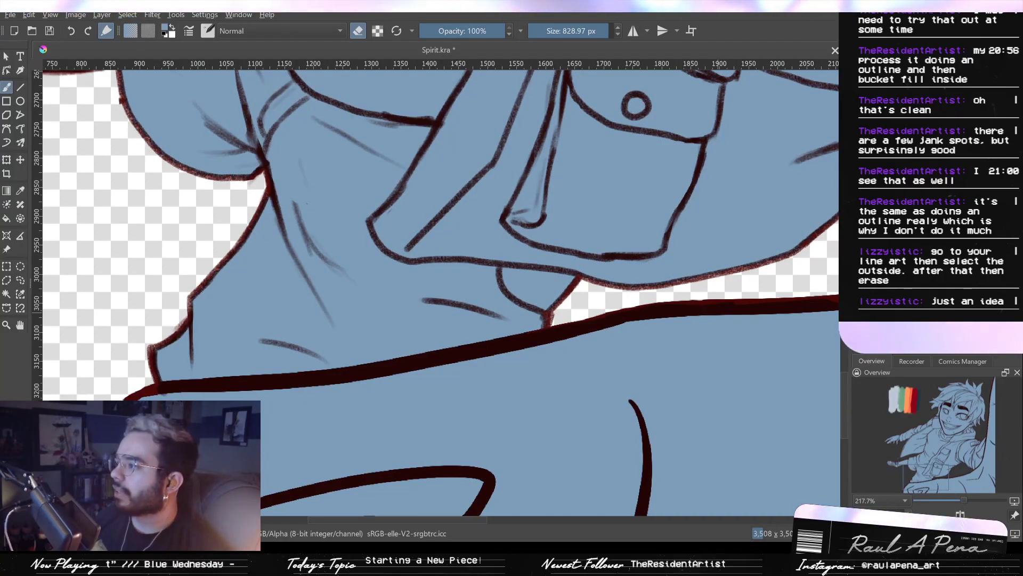
key(ctrl+shift+a)
Examine the line art and fill edges from the lower jacket and legs up to the outstretched hand
scroll(632, 196, down, 1)
drag(561, 265, 338, 443)
drag(606, 278, 368, 419)
scroll(456, 360, down, 3)
drag(498, 298, 555, 409)
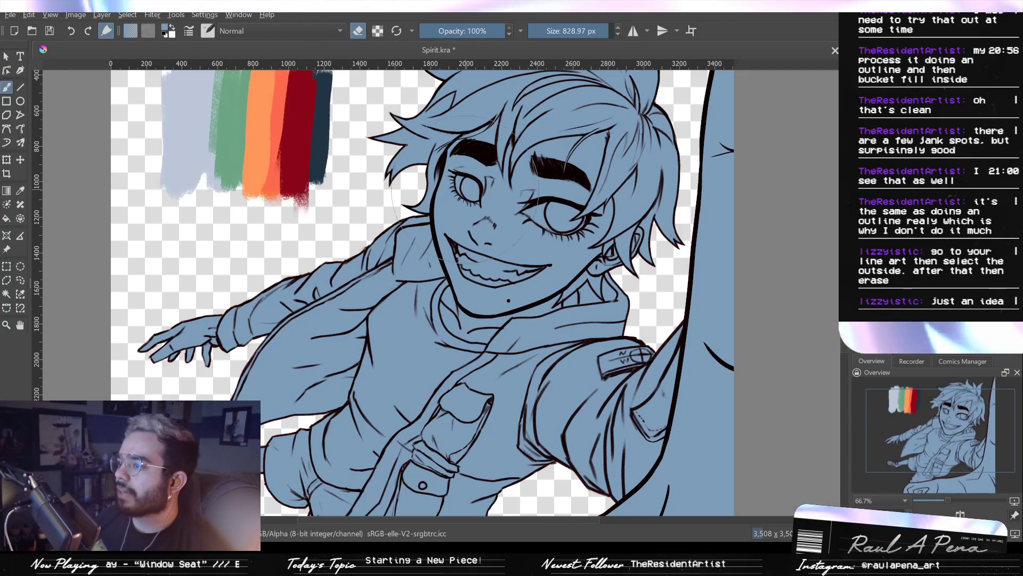
scroll(474, 194, up, 4)
scroll(325, 283, down, 1)
drag(185, 357, 633, 226)
drag(453, 338, 595, 219)
drag(223, 359, 441, 267)
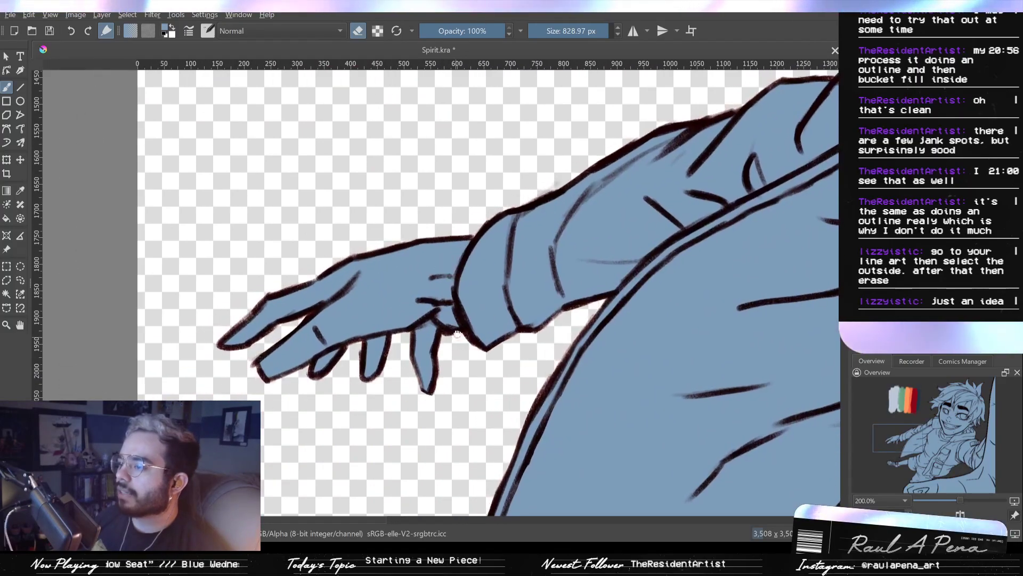
Examine the outline around the figure and closely inspect the fill where the compass patch meets the raised arm
drag(456, 337, 243, 166)
drag(701, 443, 423, 315)
drag(455, 411, 525, 97)
drag(469, 286, 130, 224)
drag(676, 164, 462, 306)
drag(620, 164, 540, 203)
drag(532, 413, 542, 493)
drag(541, 134, 507, 450)
scroll(603, 398, up, 2)
scroll(744, 314, up, 2)
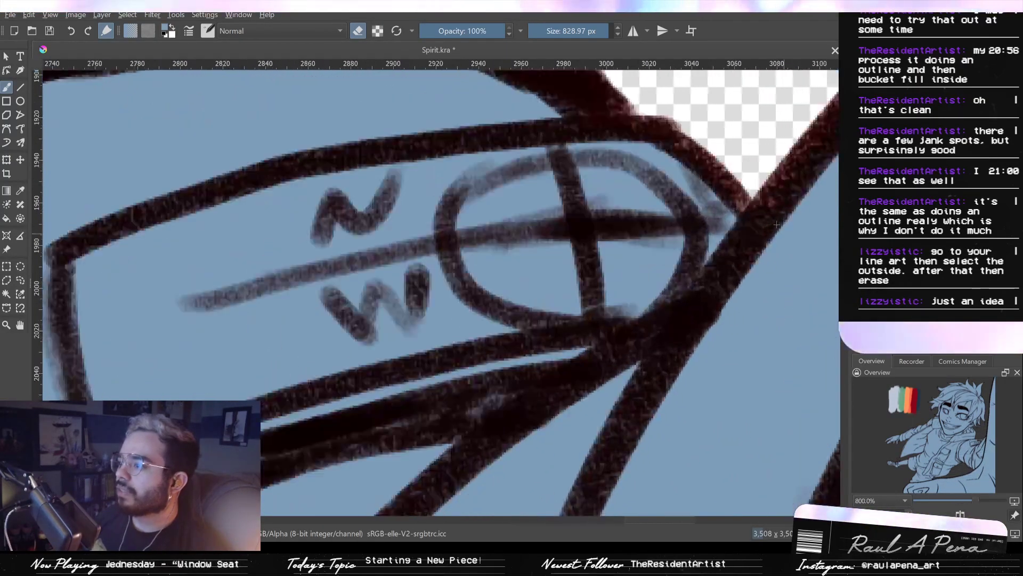
drag(819, 211, 638, 355)
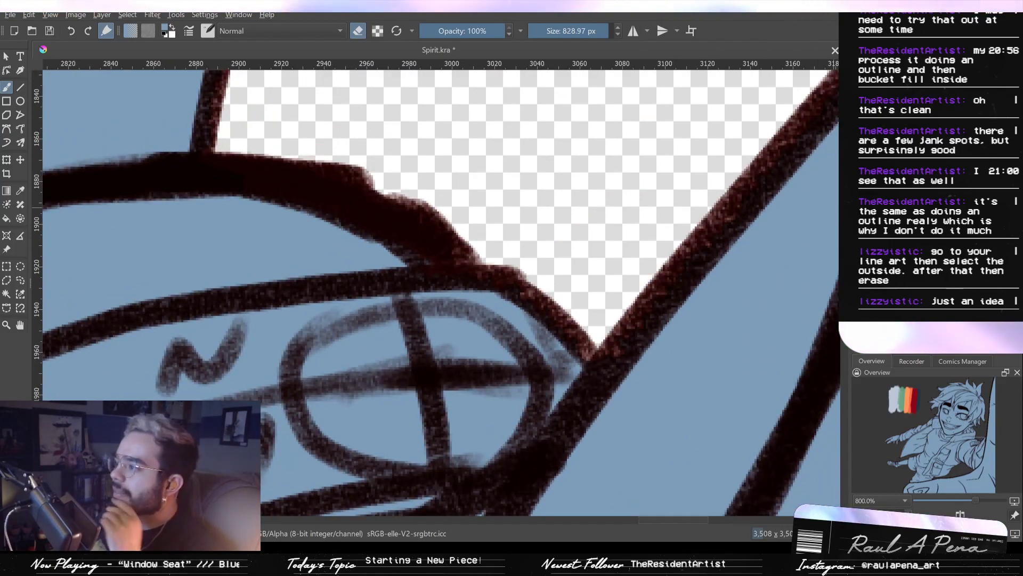
Examine the line art over the blue fill around the shoulder, the face and the jacket front
scroll(605, 269, down, 5)
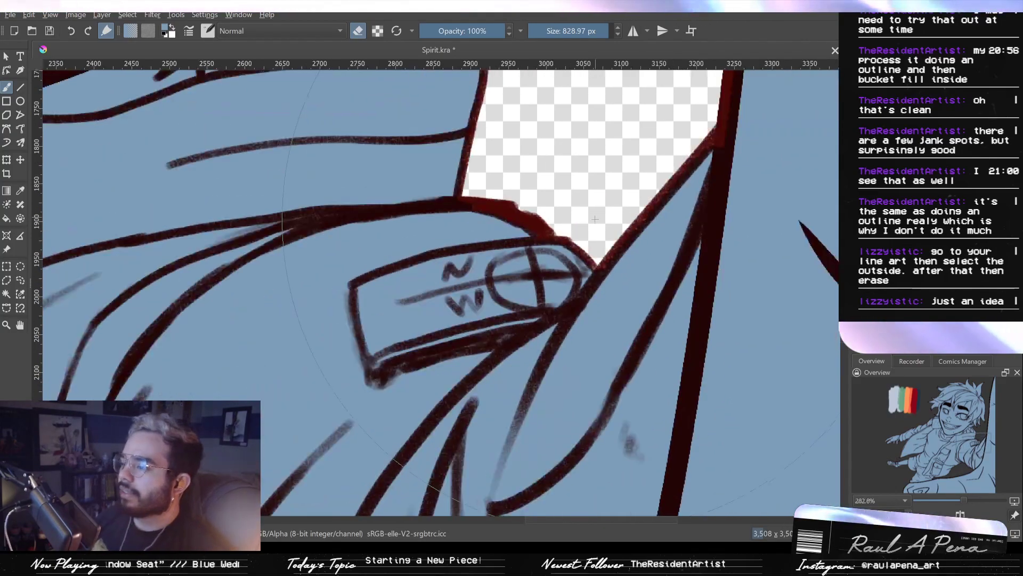
scroll(608, 270, down, 3)
scroll(537, 237, up, 4)
drag(542, 231, 618, 487)
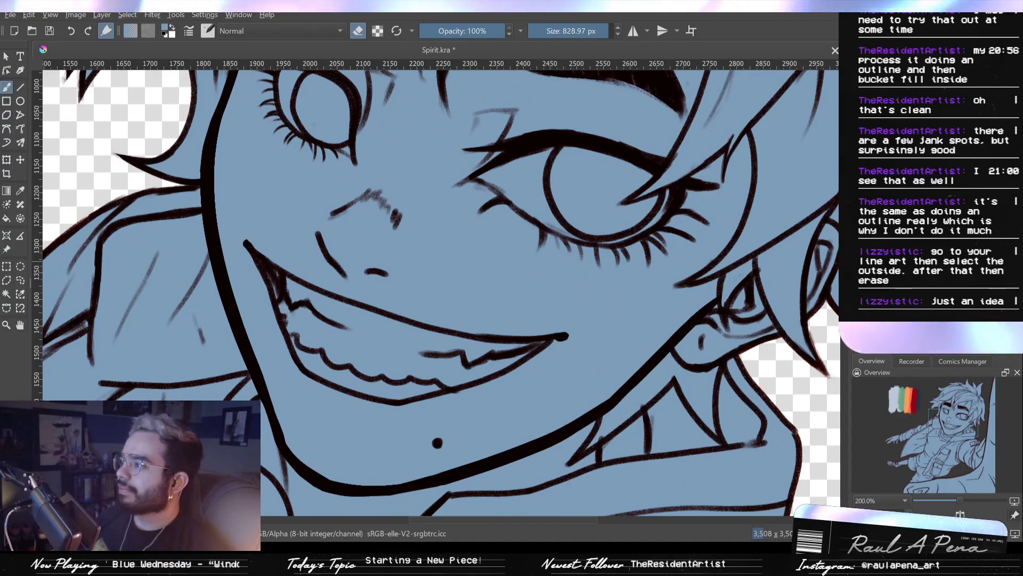
scroll(731, 184, down, 1)
scroll(797, 200, down, 1)
drag(799, 210, 637, 245)
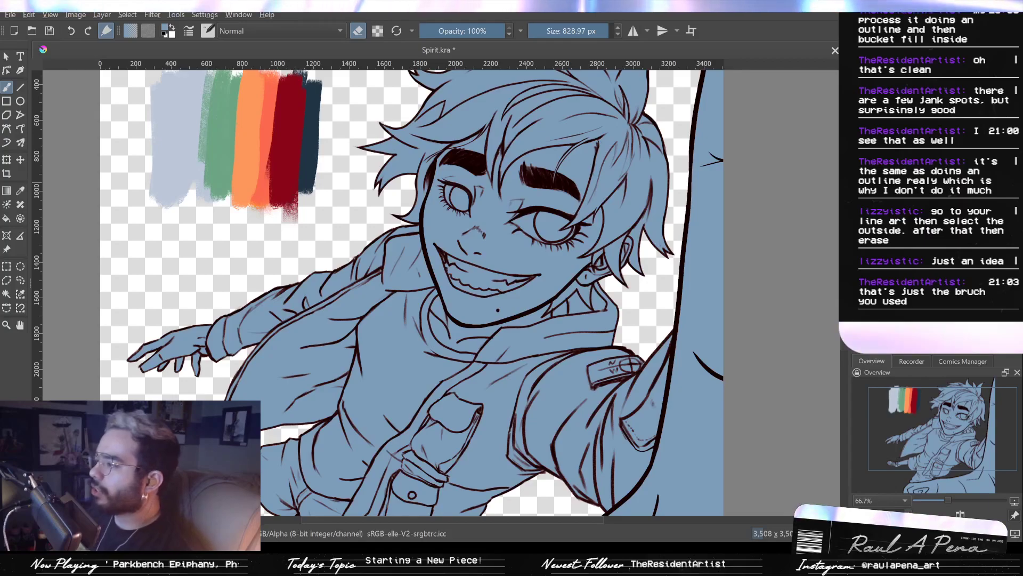
drag(517, 373, 838, 326)
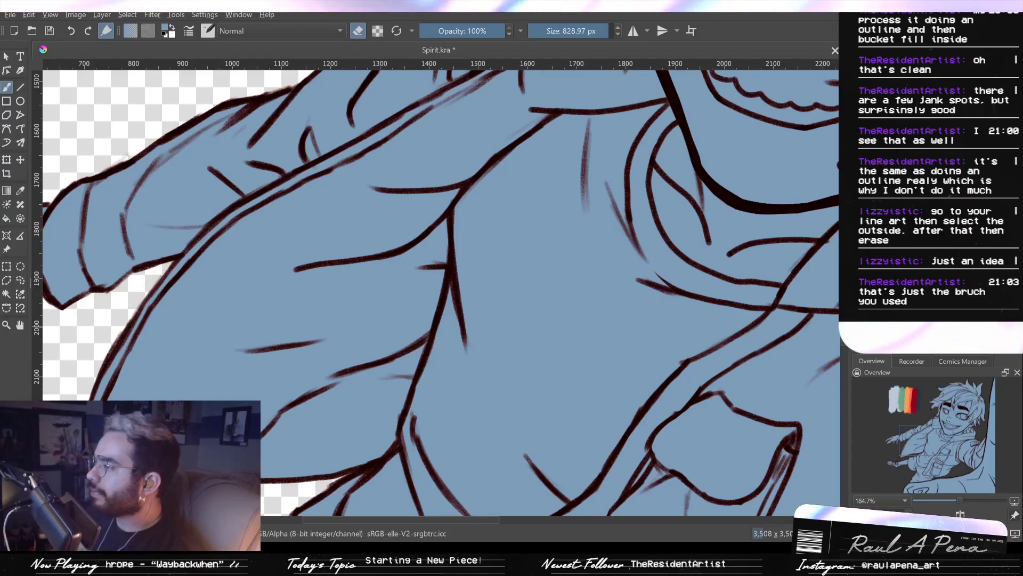
Switch off erasing and try several brush presets, ending on a 10.38 px one at 100% opacity
key(e)
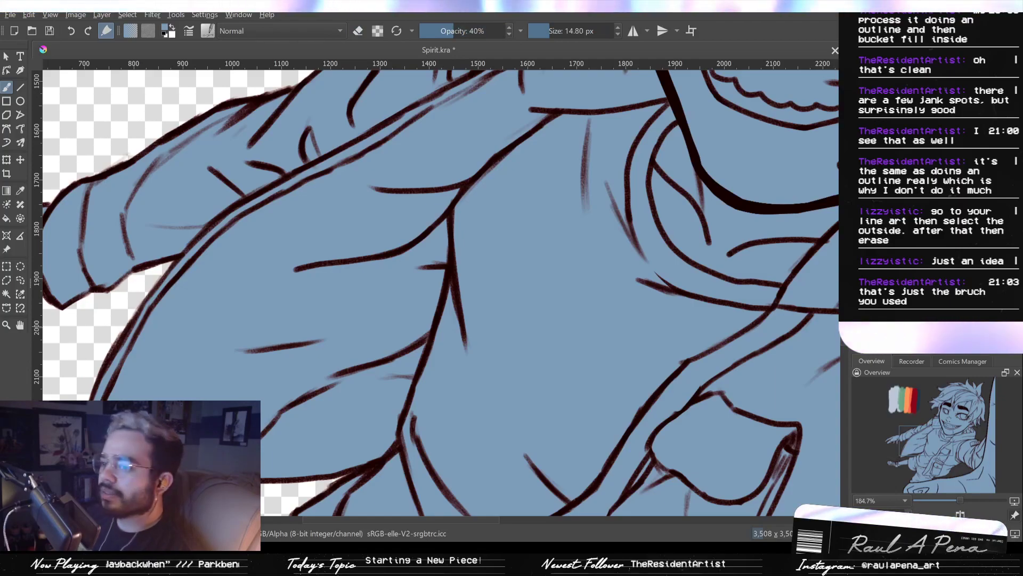
key(slash)
key(period)
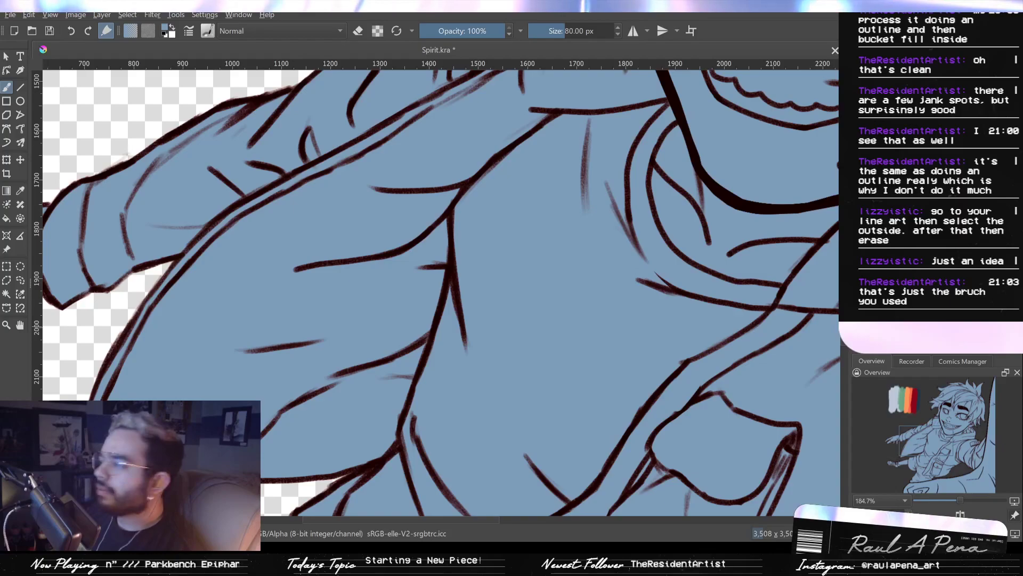
key(period)
key(period)
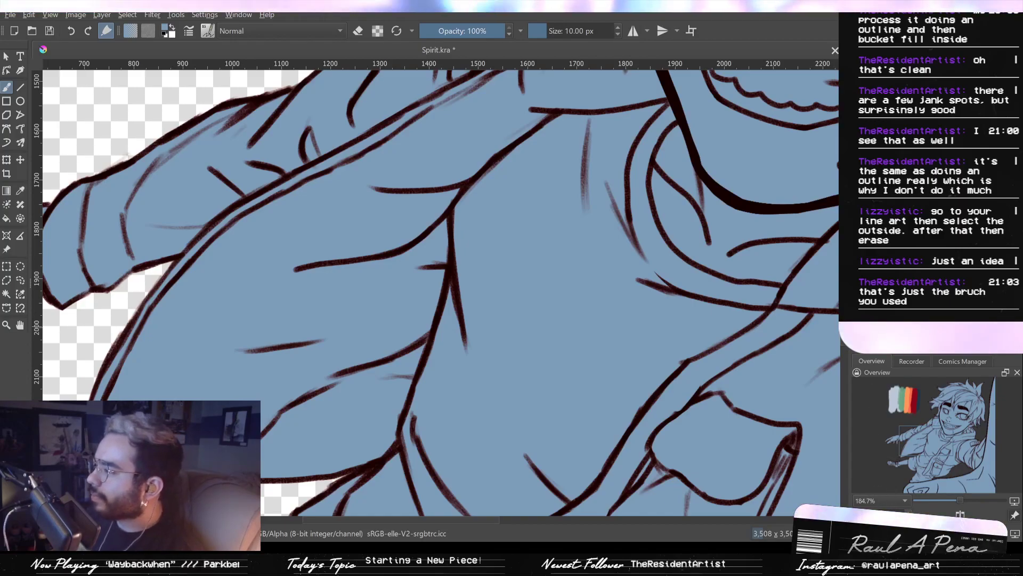
key(slash)
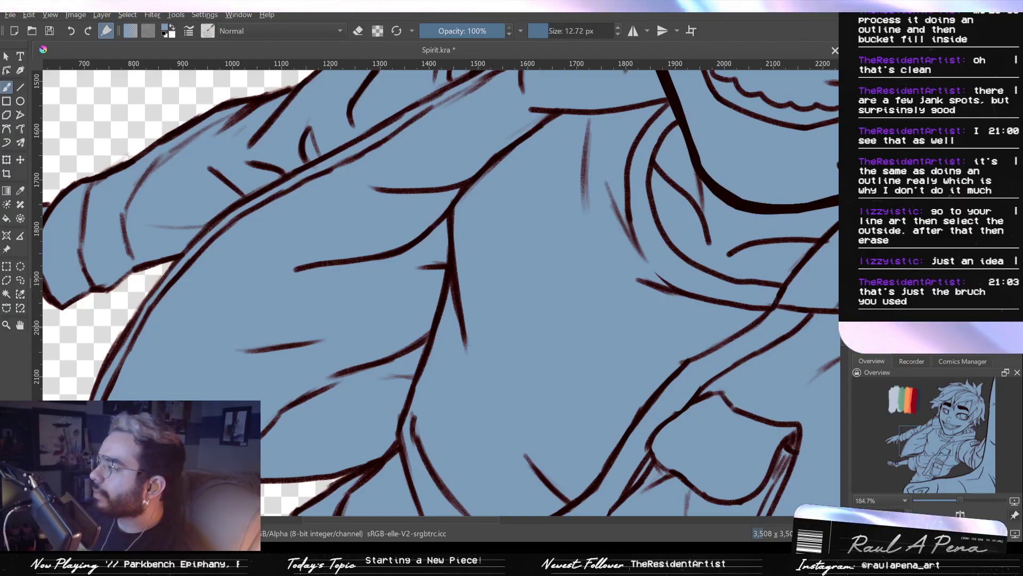
key(slash)
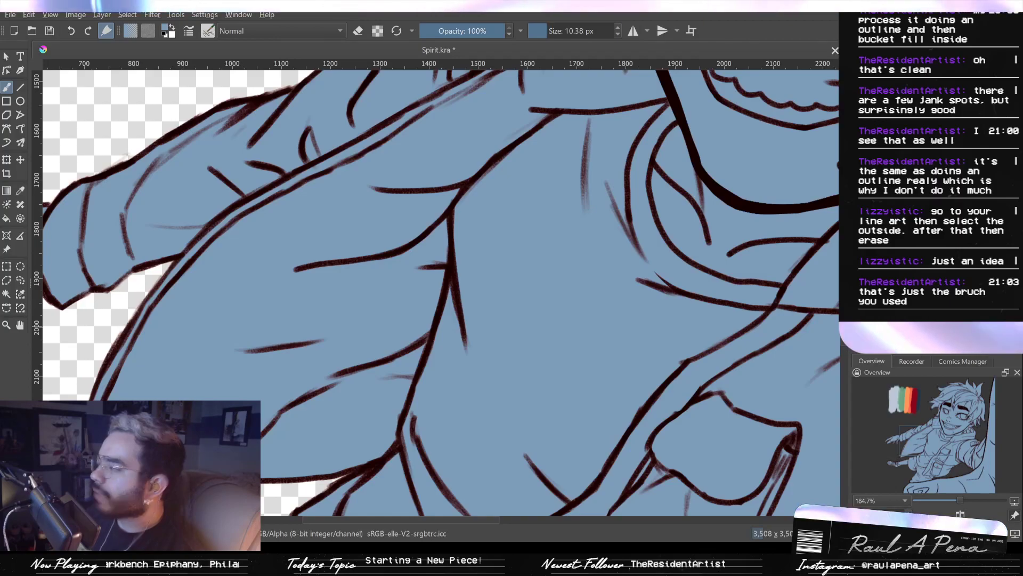
Examine the line art and blue fill across the jacket, outstretched arm, legs and face
drag(614, 353, 595, 376)
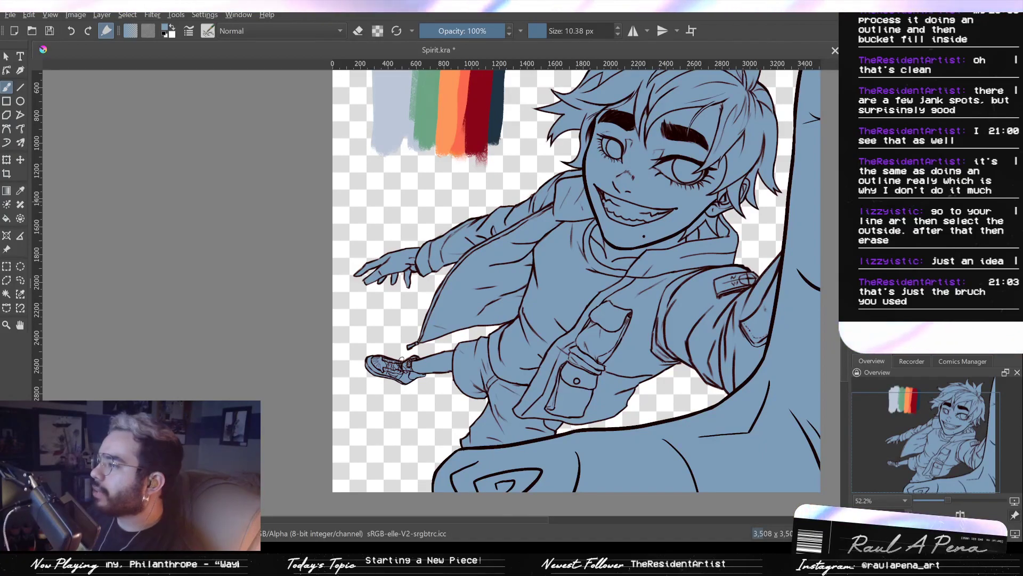
drag(557, 336, 615, 246)
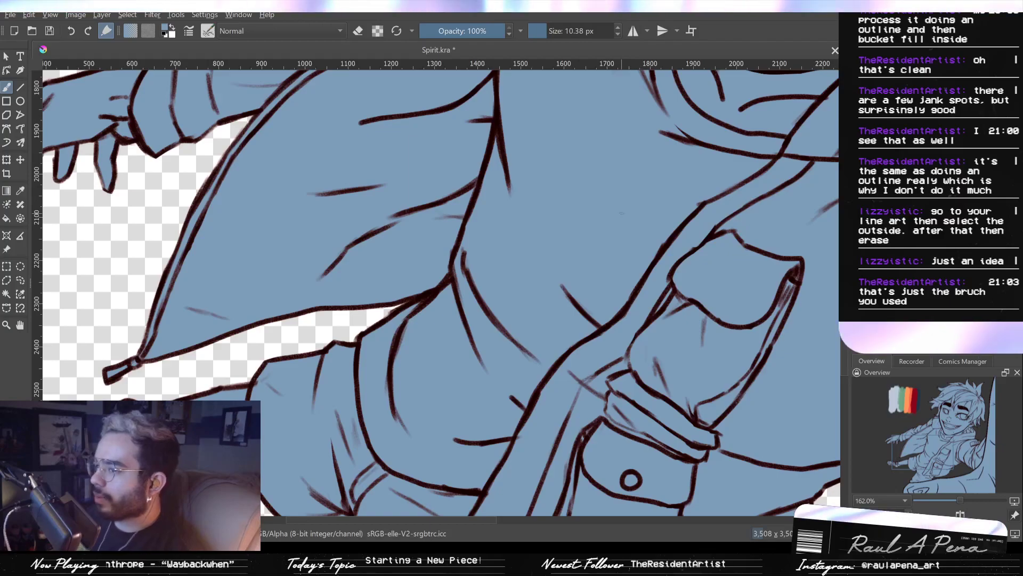
drag(634, 257, 620, 358)
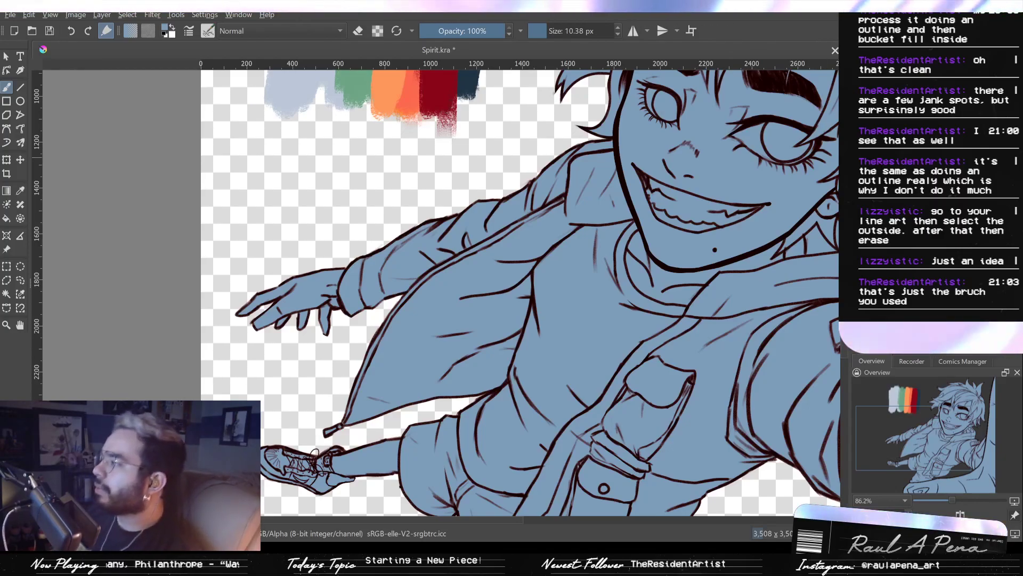
drag(721, 261, 667, 402)
drag(666, 403, 670, 333)
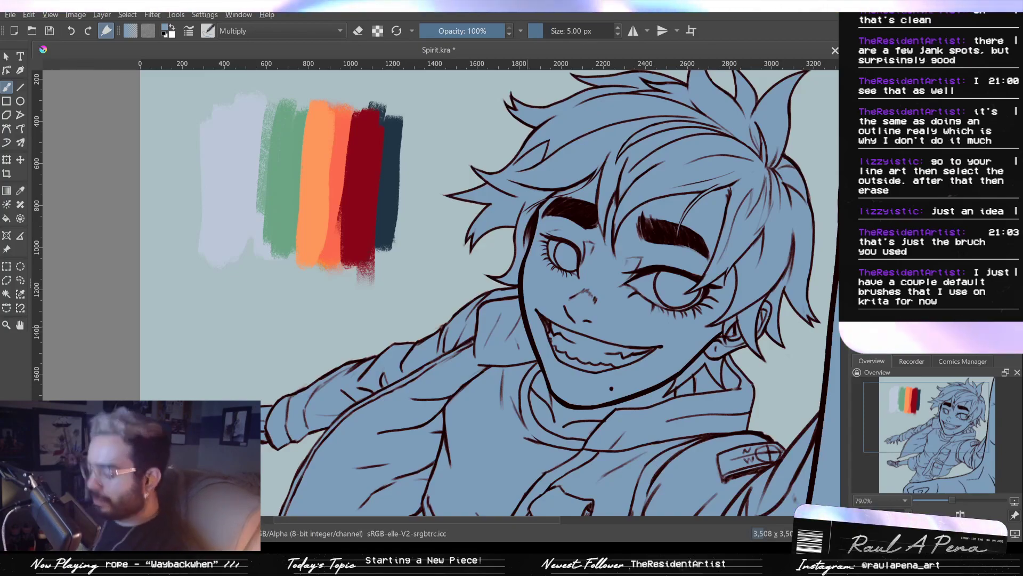
scroll(518, 369, up, 3)
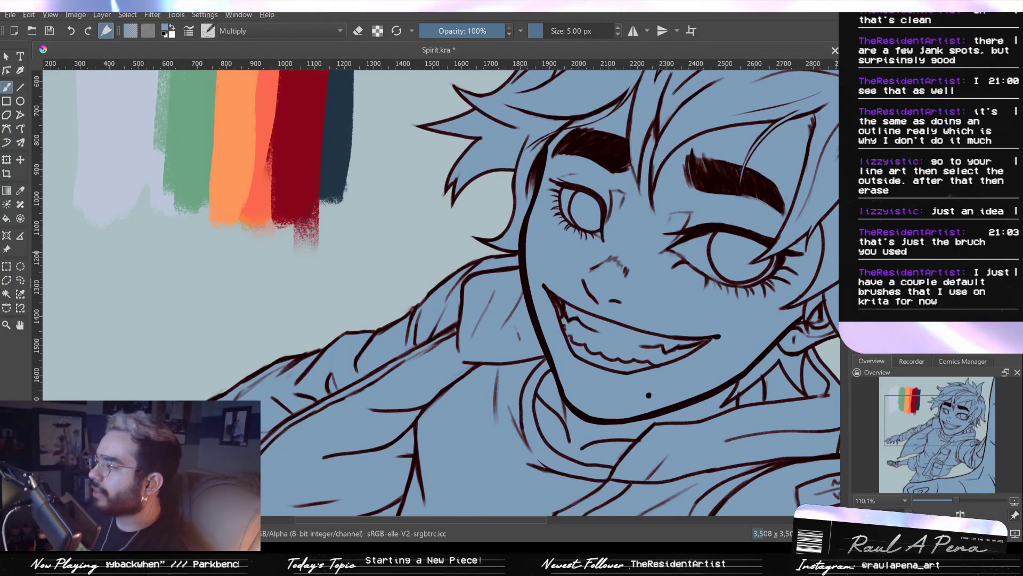
scroll(666, 299, up, 3)
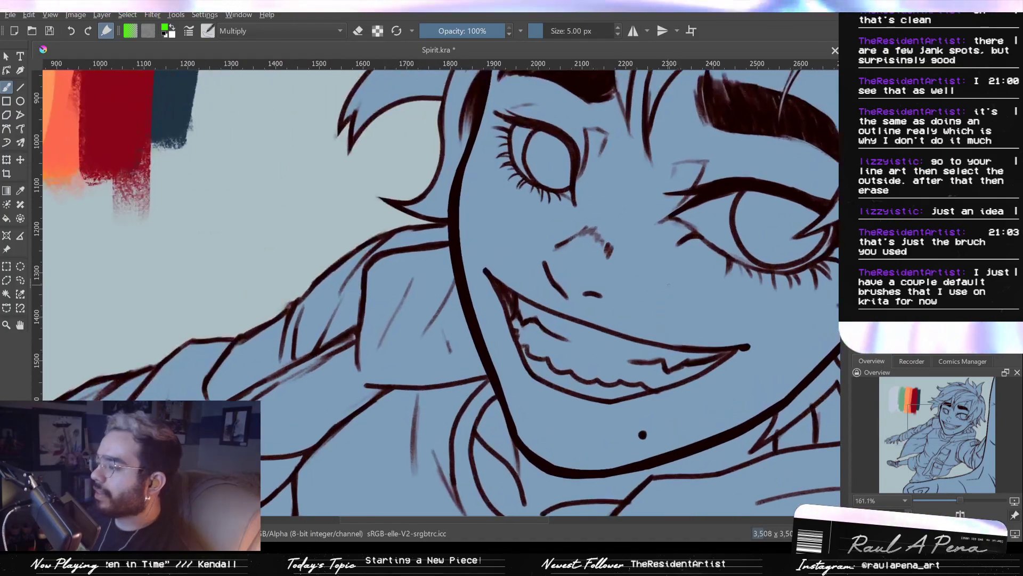
scroll(666, 320, down, 5)
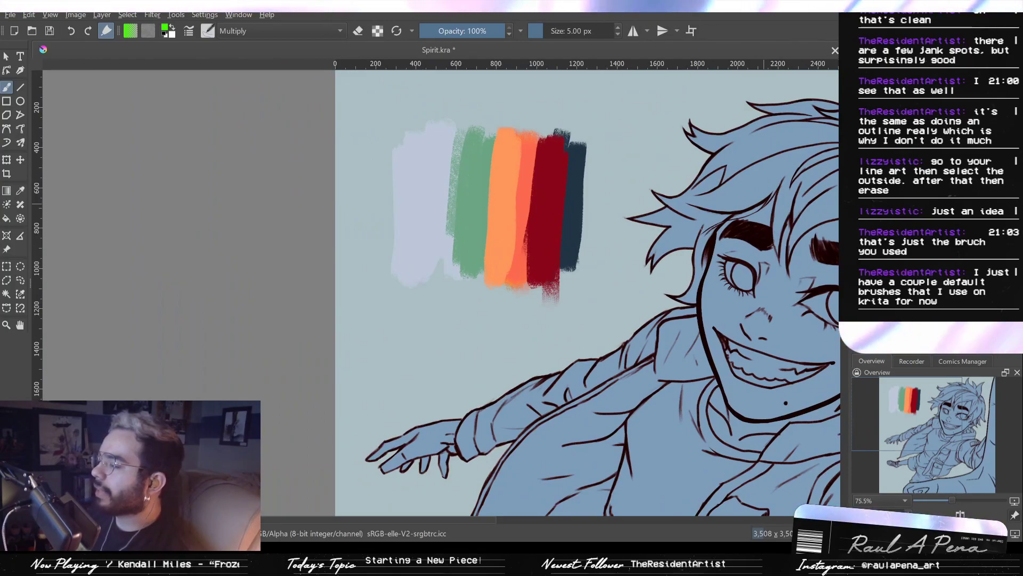
Test the 5 px Multiply brush with short bright green strokes on the shirt front, and undo them
scroll(639, 433, up, 6)
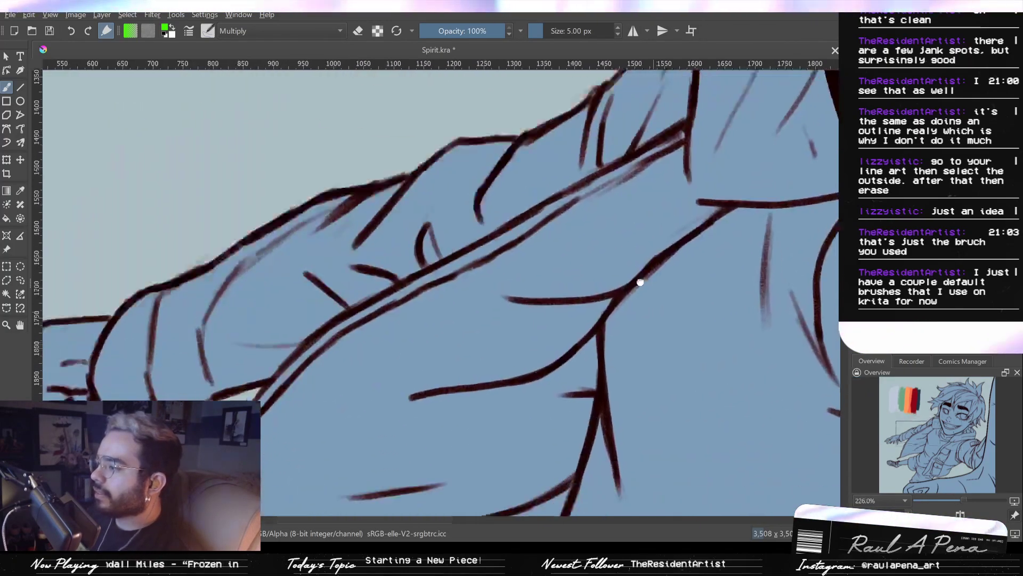
mouse_move(694, 397)
mouse_down()
mouse_move(667, 345)
mouse_move(584, 302)
mouse_up()
drag(629, 323, 608, 355)
scroll(552, 395, down, 3)
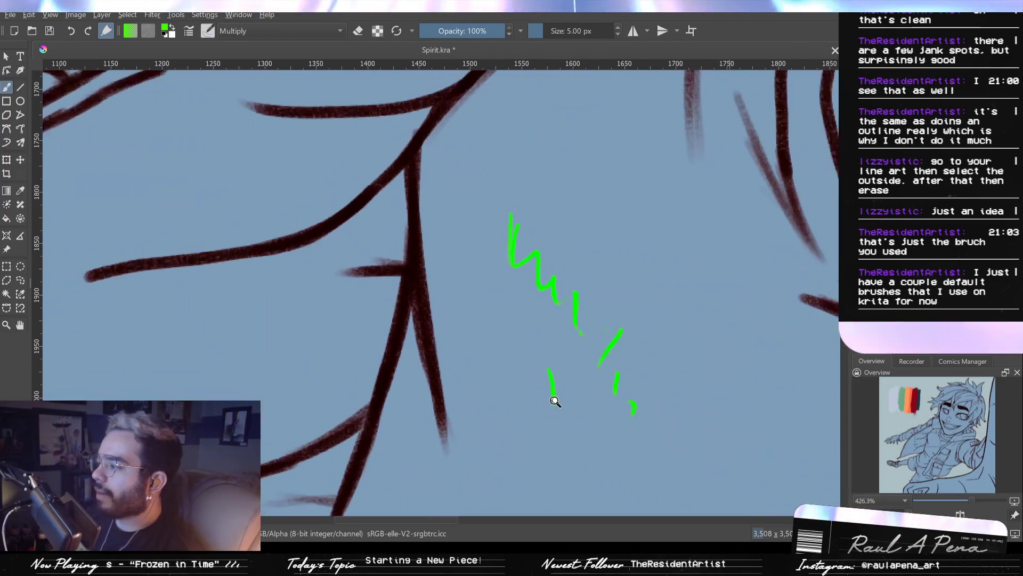
drag(534, 291, 523, 349)
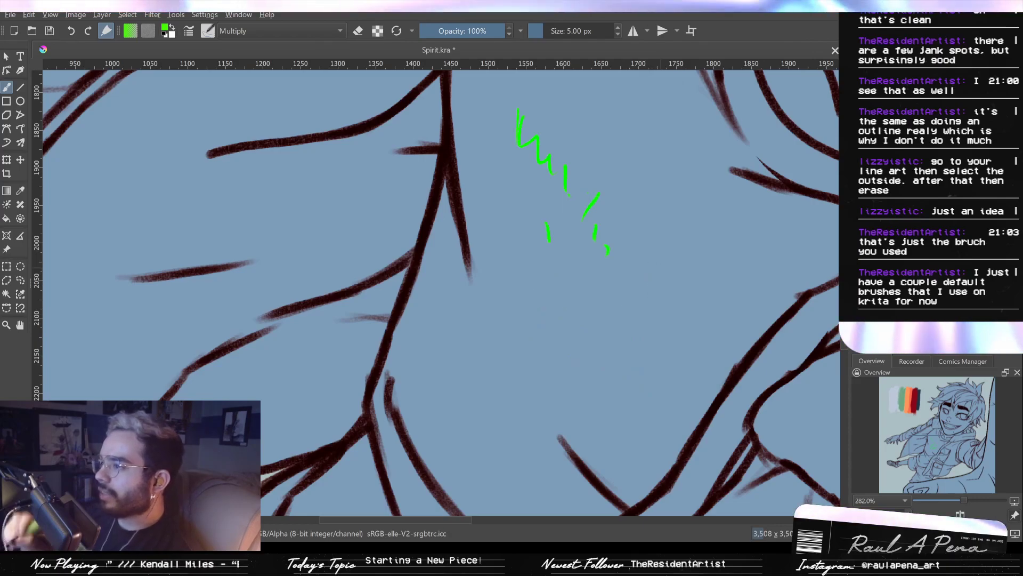
key(ctrl+z)
key(ctrl+z)
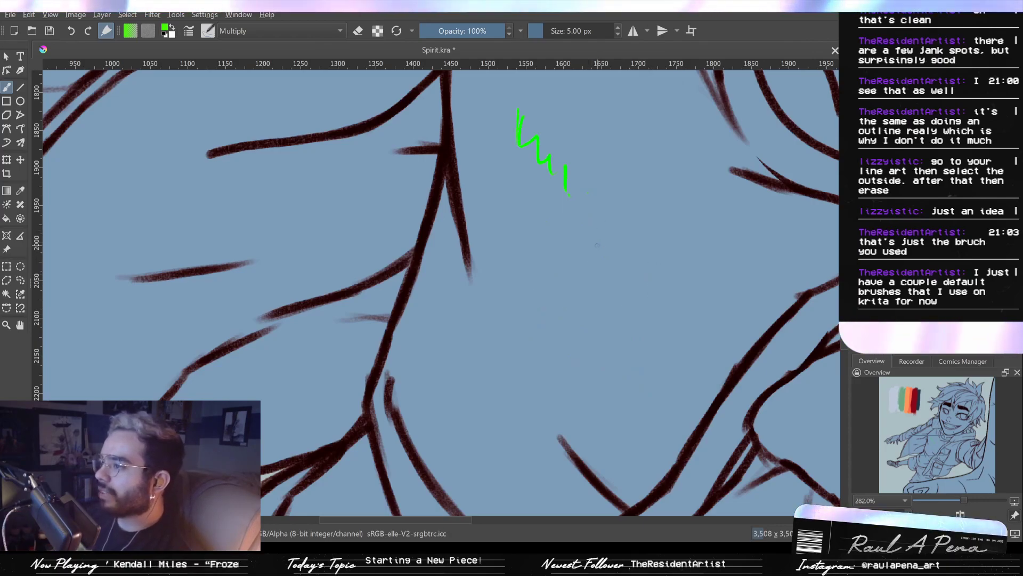
key(ctrl+z)
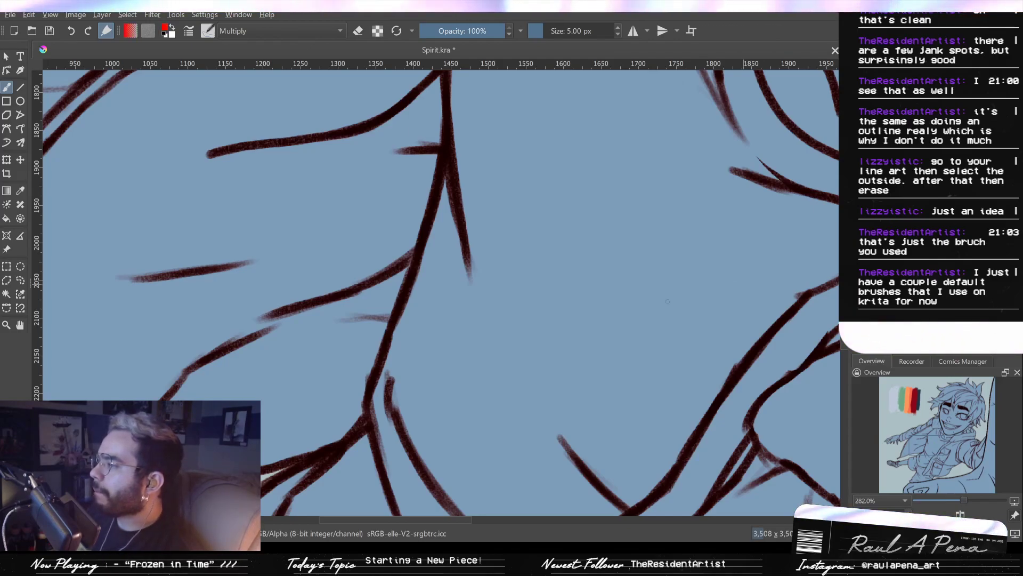
Handwrite a first name in red and a surname in near-black on the shirt with the 5 px Multiply brush
drag(574, 255, 618, 302)
key(ctrl+z)
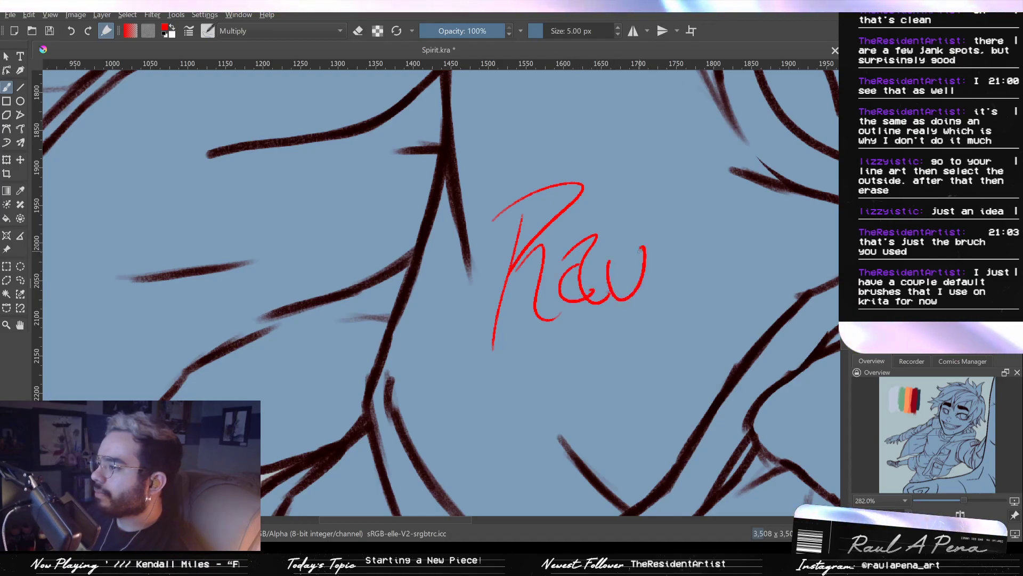
click(874, 299)
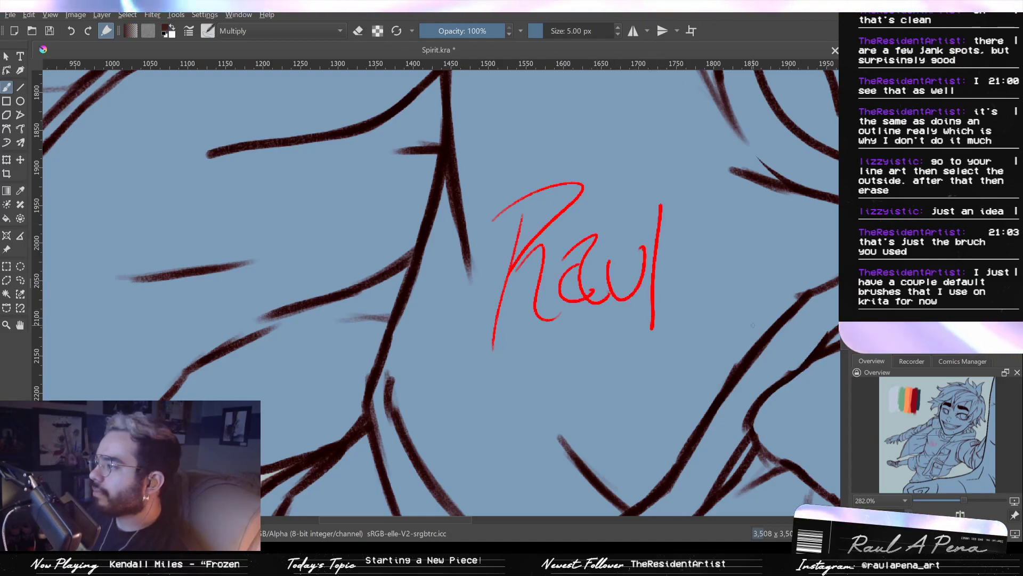
drag(565, 380, 625, 396)
drag(631, 361, 682, 399)
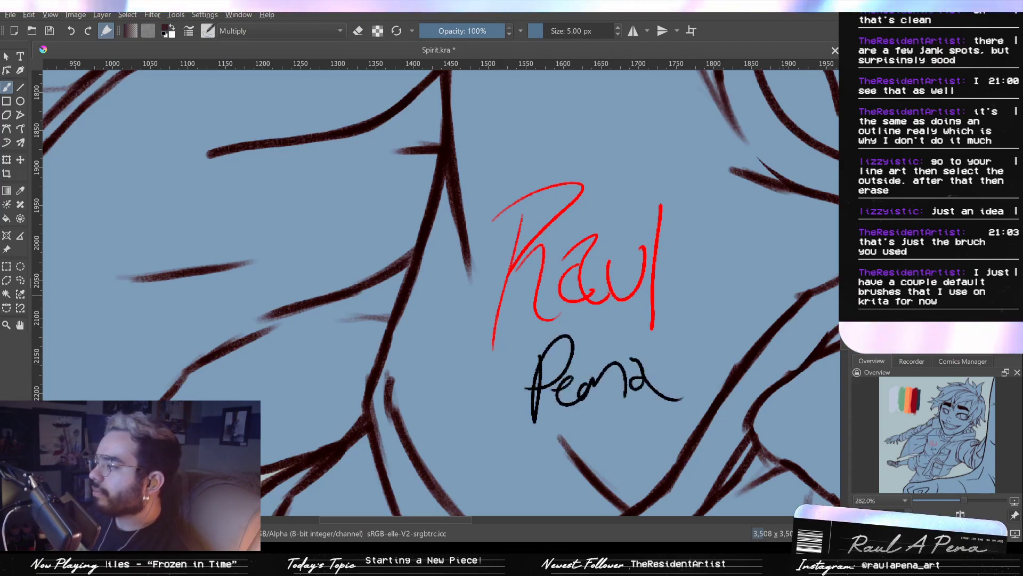
Undo all strokes of the handwritten name on the shirt
key(ctrl+z)
key(ctrl+z)
key(ctrl+z)
key(ctrl+z)
key(ctrl+z)
key(ctrl+z)
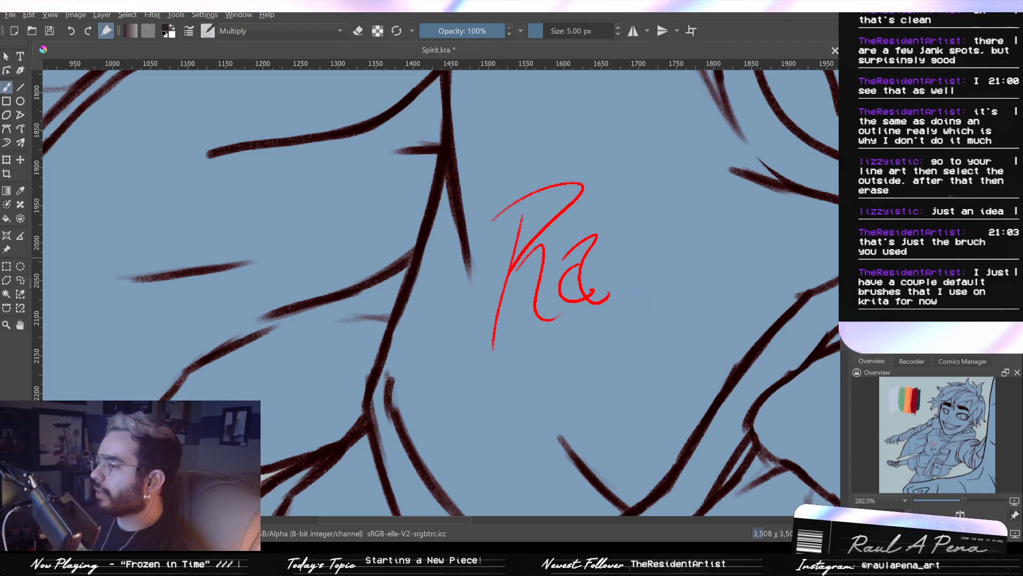
key(ctrl+z)
drag(614, 336, 619, 213)
drag(472, 240, 650, 354)
mouse_move(514, 337)
mouse_down()
mouse_move(549, 310)
mouse_move(549, 253)
mouse_move(468, 423)
mouse_up()
key(ctrl+z)
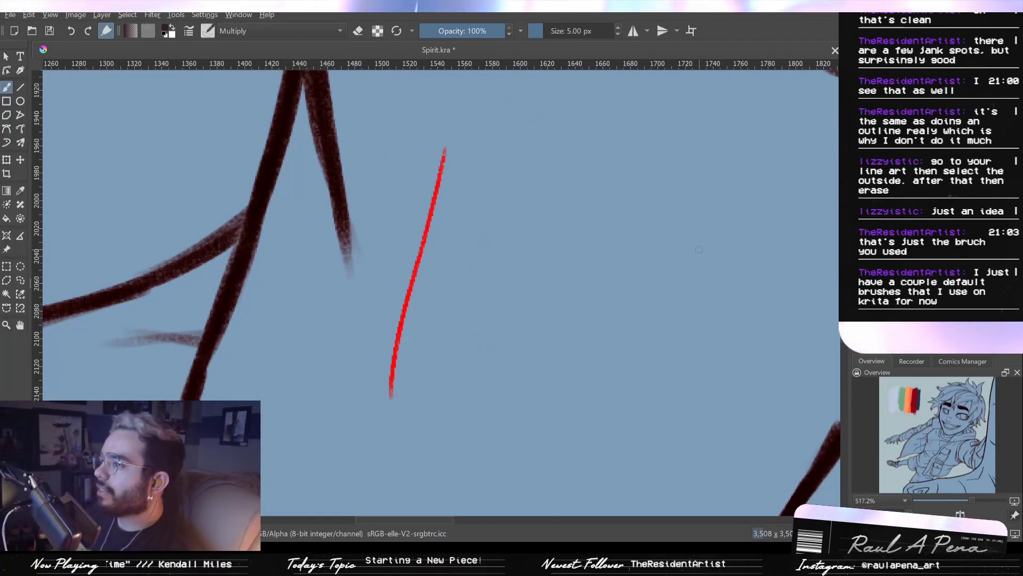
key(ctrl+z)
Try single test strokes on the shirt, ending with a 6 px Normal-mode brush, and undo them
mouse_move(590, 334)
mouse_down()
mouse_move(671, 342)
mouse_move(758, 408)
mouse_move(789, 230)
mouse_up()
key(ctrl+z)
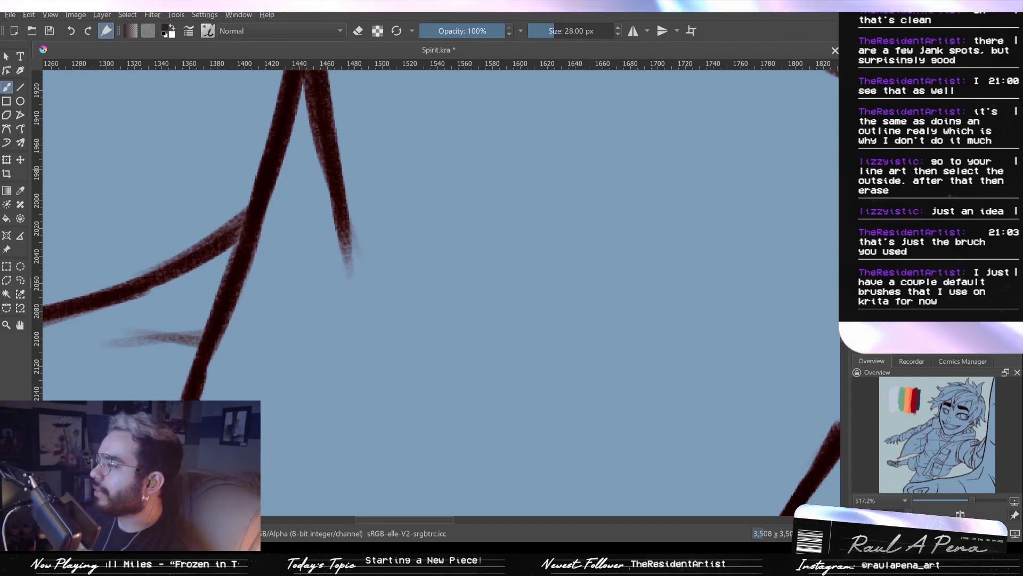
drag(462, 312, 497, 336)
mouse_move(496, 336)
mouse_down()
mouse_move(525, 281)
mouse_move(515, 349)
mouse_up()
drag(541, 249, 499, 385)
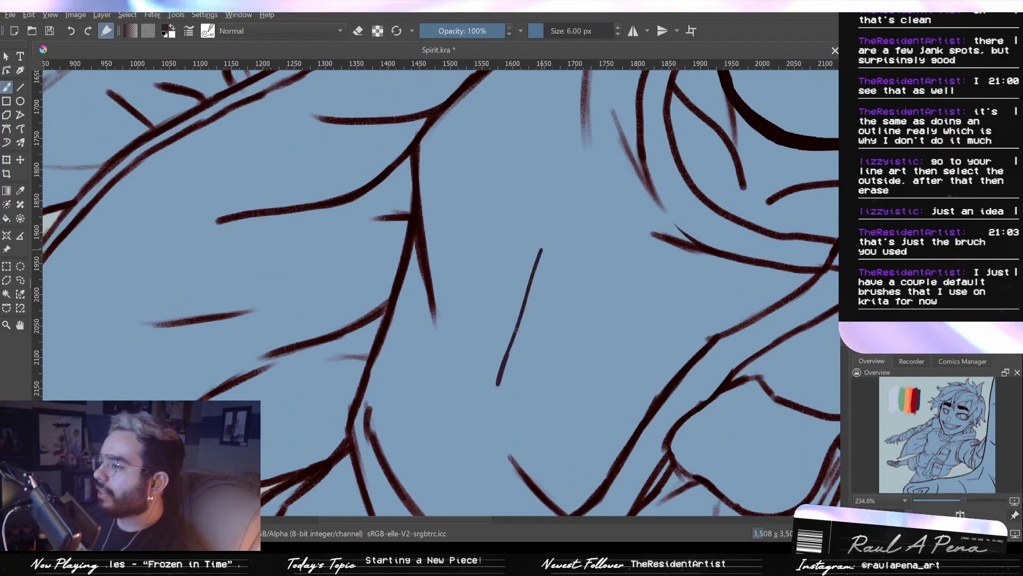
key(ctrl+z)
Doodle angular lines, a loose outline and a zigzag on the shirt with the 6 px brush, and undo them
mouse_move(580, 300)
mouse_down()
mouse_move(446, 399)
mouse_move(645, 328)
mouse_move(630, 275)
mouse_move(595, 251)
mouse_move(515, 241)
mouse_move(602, 336)
mouse_move(576, 389)
mouse_move(518, 409)
mouse_up()
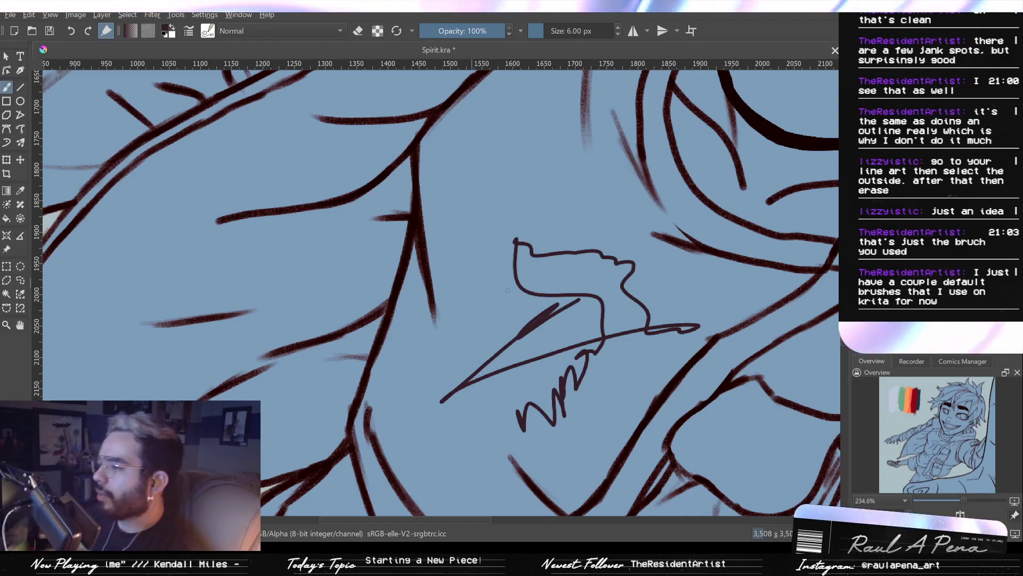
scroll(517, 285, up, 3)
mouse_move(429, 133)
mouse_down()
mouse_move(451, 234)
mouse_move(447, 256)
mouse_up()
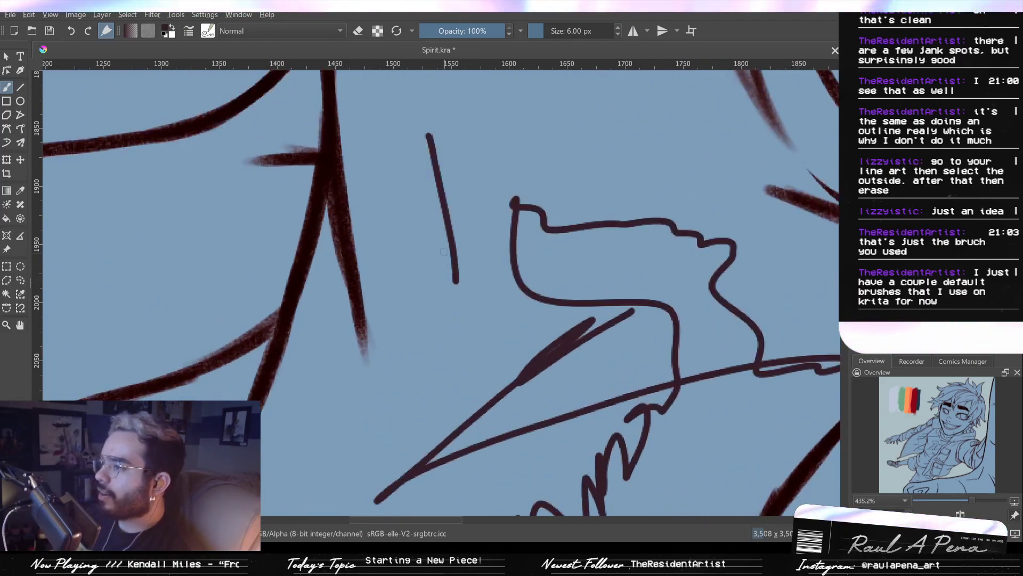
key(ctrl+z)
key(ctrl+z)
scroll(680, 267, down, 2)
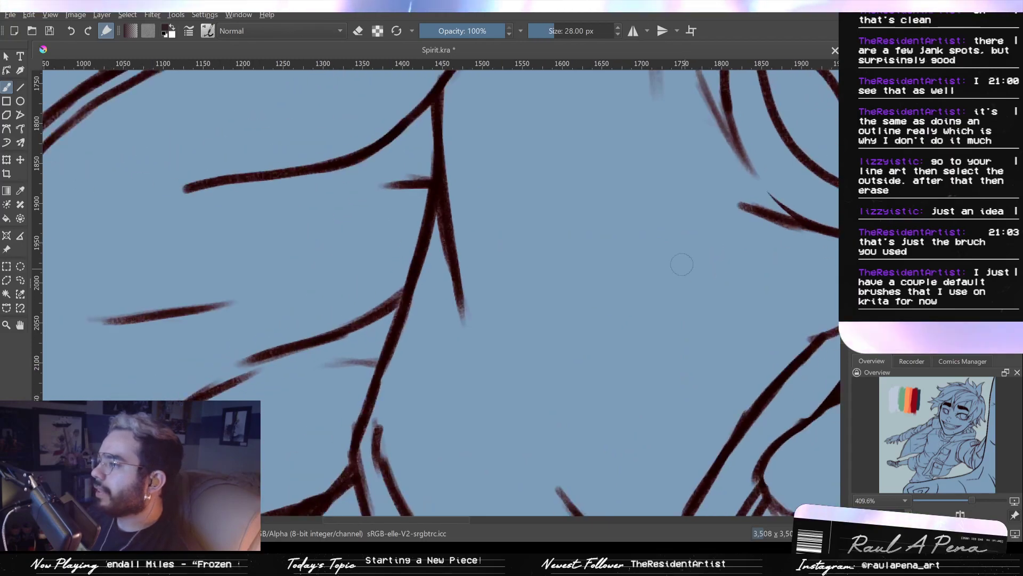
Try separate diagonal strokes on the shirt with a 28 px Normal-mode brush, undoing each one
drag(504, 368, 628, 180)
key(ctrl+z)
mouse_move(476, 415)
mouse_down()
mouse_move(514, 332)
mouse_move(637, 227)
mouse_up()
key(ctrl+z)
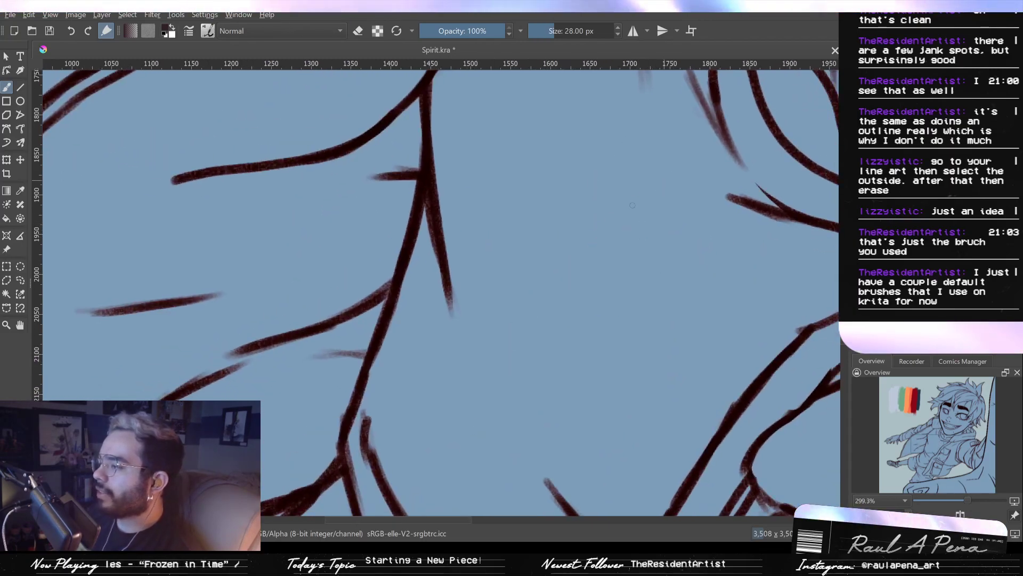
mouse_move(477, 429)
mouse_down()
mouse_move(660, 182)
mouse_move(491, 385)
mouse_up()
key(ctrl+z)
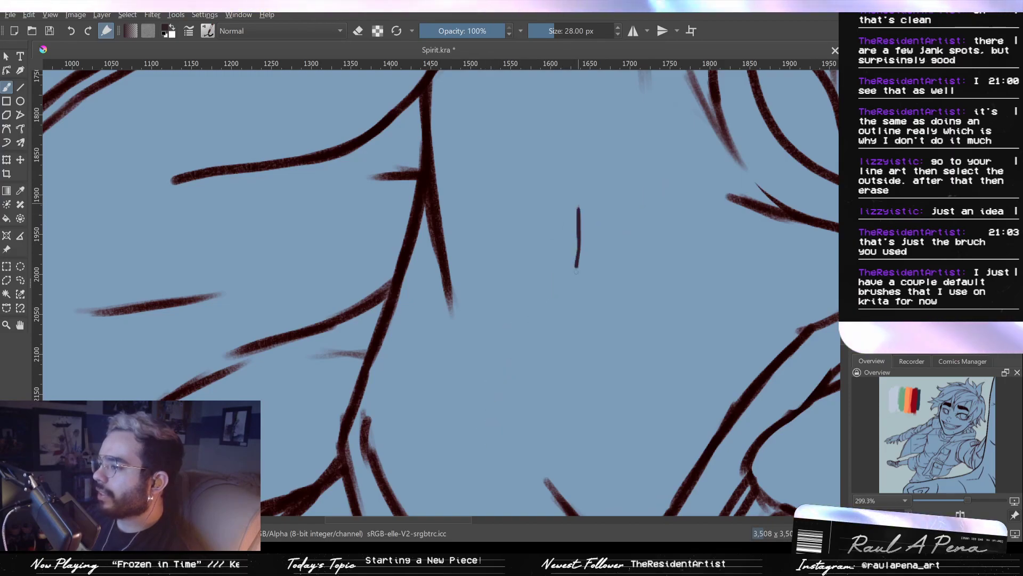
Paint a dark zigzag of varying thickness on the shirt with the 28 px brush and inspect its edges closely
mouse_move(557, 346)
mouse_down()
mouse_move(469, 515)
mouse_move(475, 389)
mouse_move(510, 189)
mouse_up()
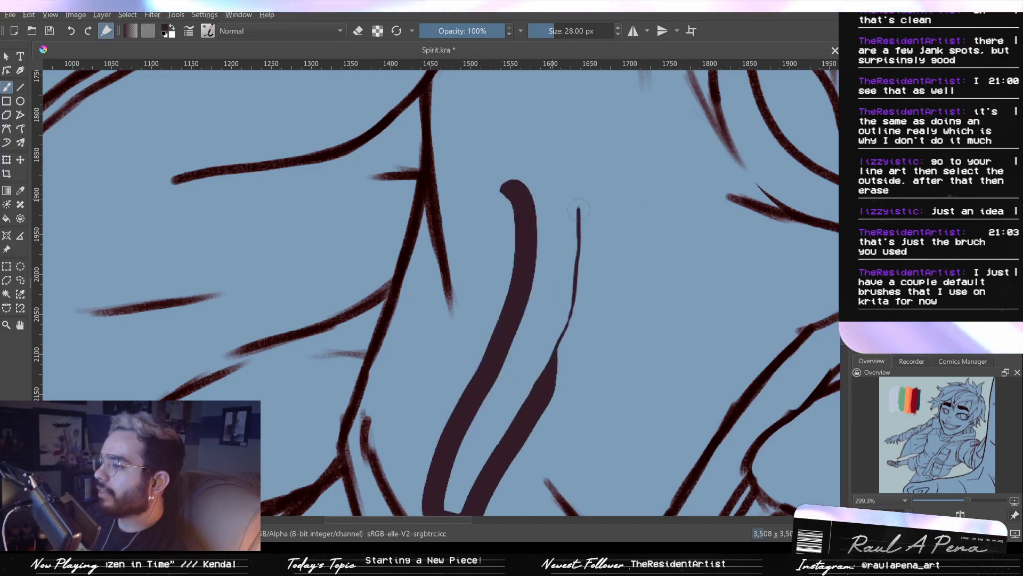
key(ctrl+z)
mouse_move(592, 194)
mouse_down()
mouse_move(605, 230)
mouse_move(606, 285)
mouse_move(582, 344)
mouse_move(619, 342)
mouse_move(548, 377)
mouse_up()
scroll(547, 377, up, 10)
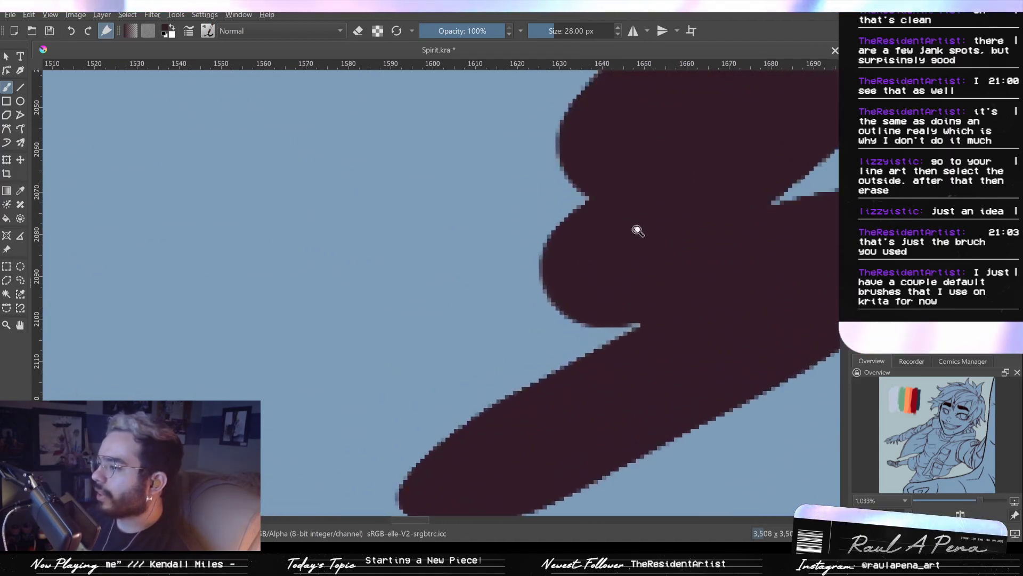
scroll(546, 388, down, 10)
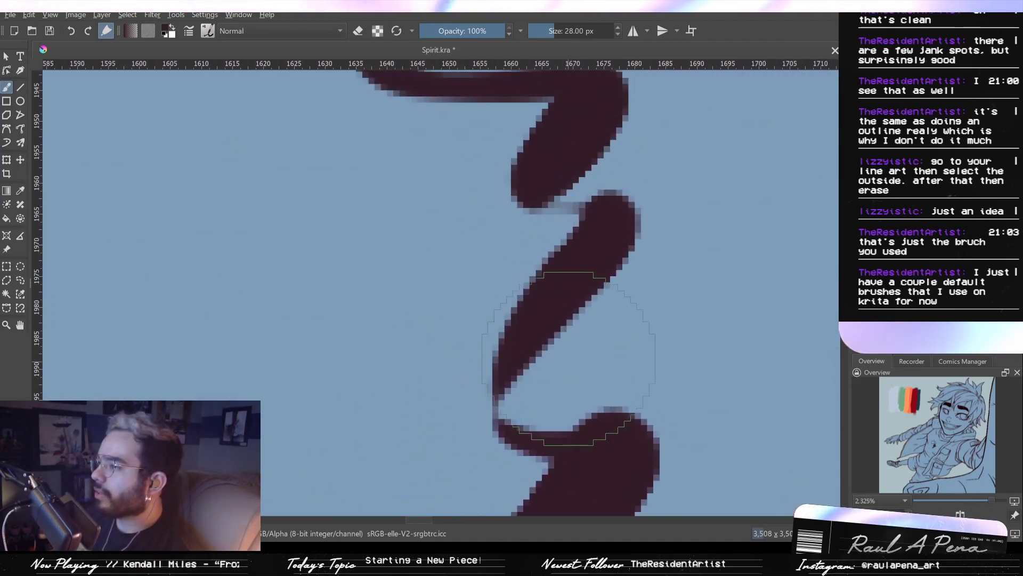
Try a 6 px brush with small scribbles on the shirt's chest and undo them
key(ctrl+z)
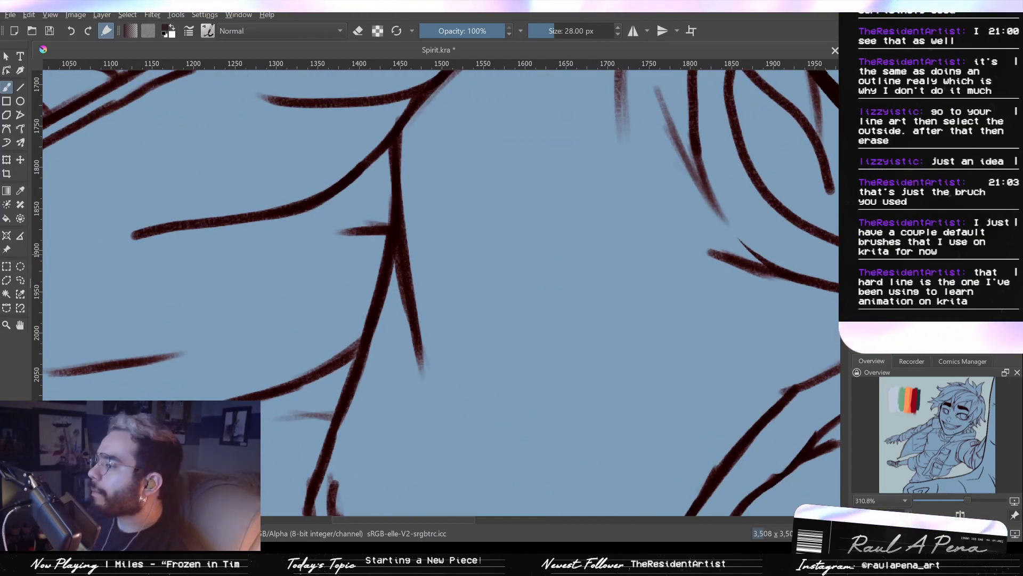
drag(524, 308, 593, 316)
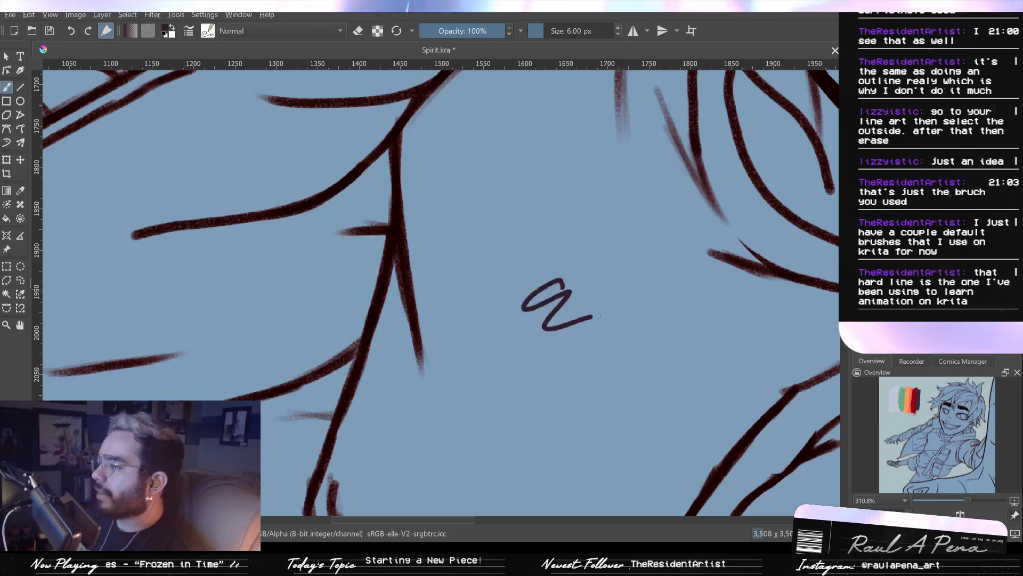
key(ctrl+z)
drag(555, 215, 535, 265)
key(ctrl+z)
scroll(549, 284, down, 3)
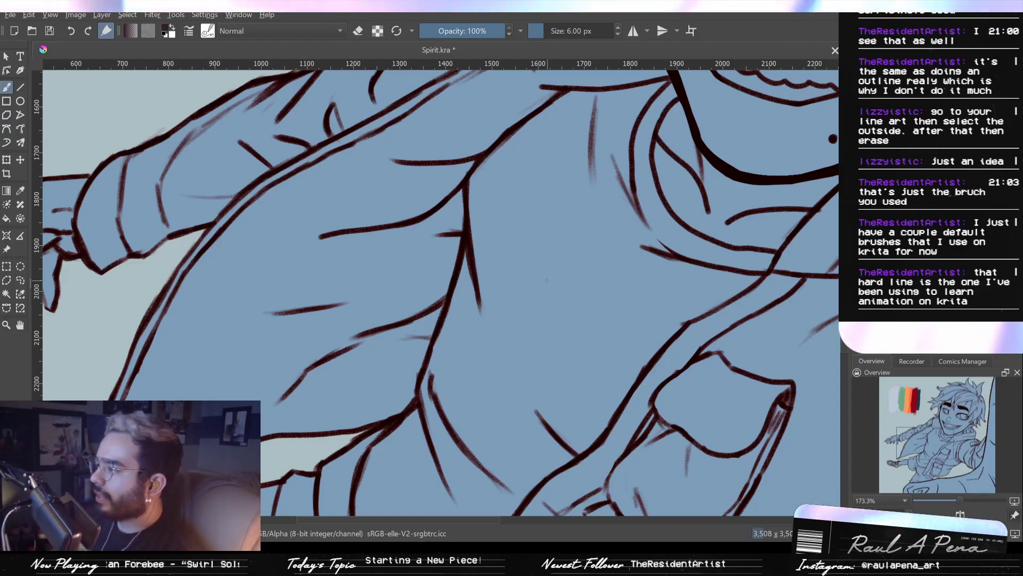
Try a 500 px textured brush and a 100 px patterned brush across the shirt and jacket pocket
drag(765, 222, 747, 220)
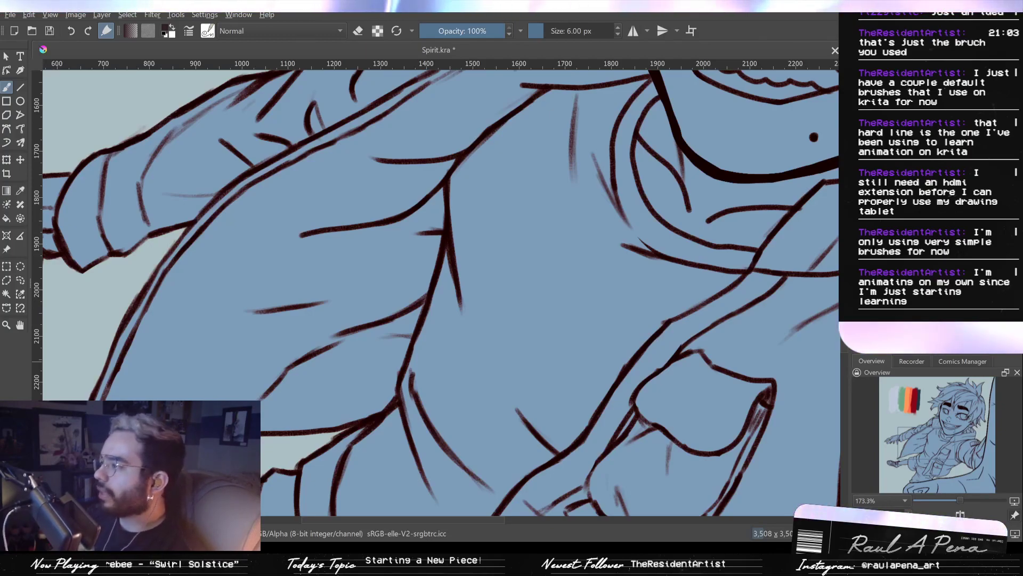
key(slash)
mouse_move(533, 309)
mouse_down()
mouse_move(584, 303)
mouse_move(695, 431)
mouse_up()
click(906, 224)
mouse_move(594, 291)
mouse_down()
mouse_move(525, 299)
mouse_move(761, 434)
mouse_up()
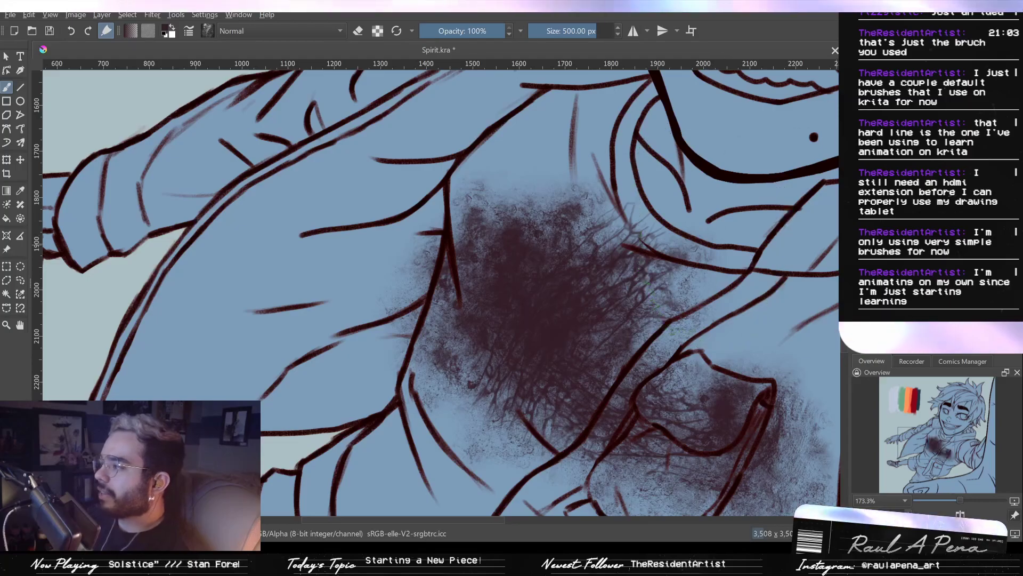
mouse_move(600, 323)
mouse_down()
mouse_move(629, 315)
mouse_move(808, 427)
mouse_up()
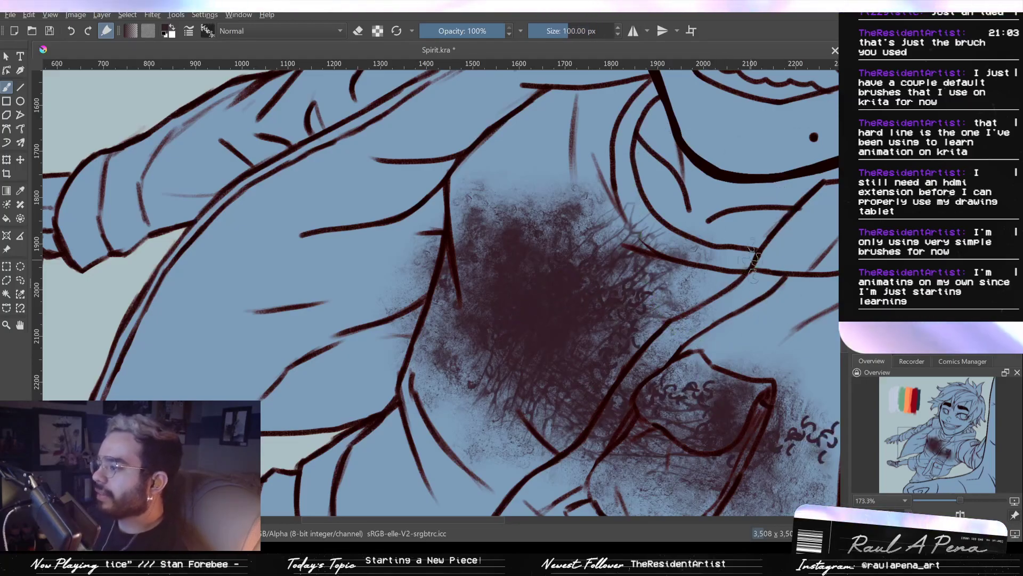
mouse_move(752, 374)
mouse_down()
mouse_move(674, 299)
mouse_move(661, 262)
mouse_move(730, 274)
mouse_move(725, 327)
mouse_up()
drag(717, 339, 699, 402)
Undo the textured and patterned brush tests on the shirt and jacket
key(ctrl+z)
key(ctrl+z)
key(ctrl+z)
key(ctrl+z)
key(ctrl+z)
key(ctrl+z)
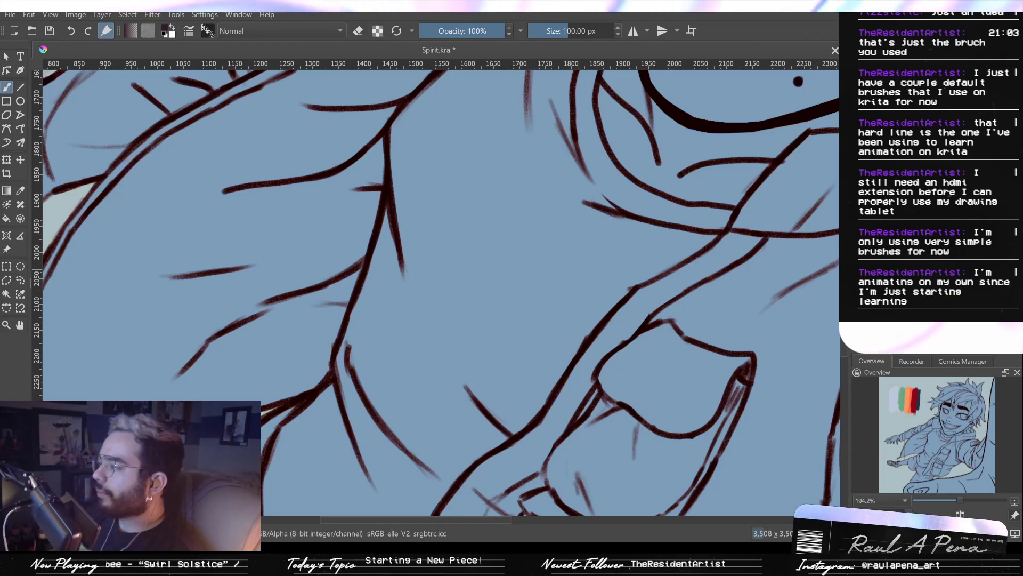
Try more brush strokes across the shirt and jacket pocket and undo them
drag(493, 293, 563, 315)
drag(620, 374, 575, 438)
key(ctrl+z)
mouse_move(578, 335)
mouse_down()
mouse_move(592, 262)
mouse_move(480, 203)
mouse_move(692, 416)
mouse_move(789, 373)
mouse_move(779, 341)
mouse_move(768, 342)
mouse_up()
drag(746, 346, 517, 302)
key(ctrl+z)
Try a soft 600 px airbrush over the torso, collar and face and undo its strokes
mouse_move(609, 252)
mouse_down()
mouse_move(569, 301)
mouse_move(218, 186)
mouse_move(613, 298)
mouse_move(240, 331)
mouse_move(560, 277)
mouse_move(419, 264)
mouse_move(569, 229)
mouse_up()
drag(611, 256, 625, 382)
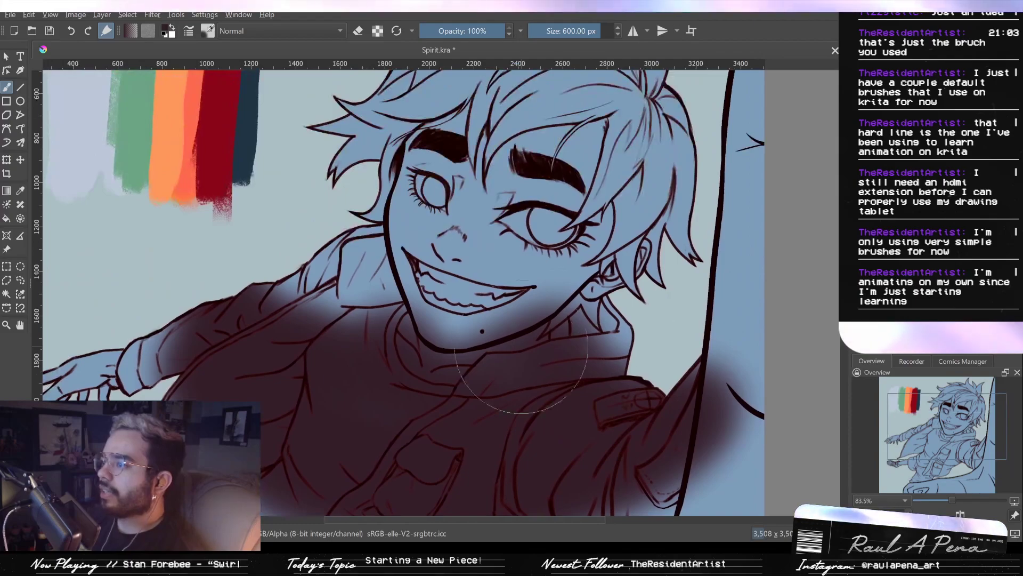
key(ctrl+z)
drag(350, 303, 684, 313)
drag(579, 358, 634, 293)
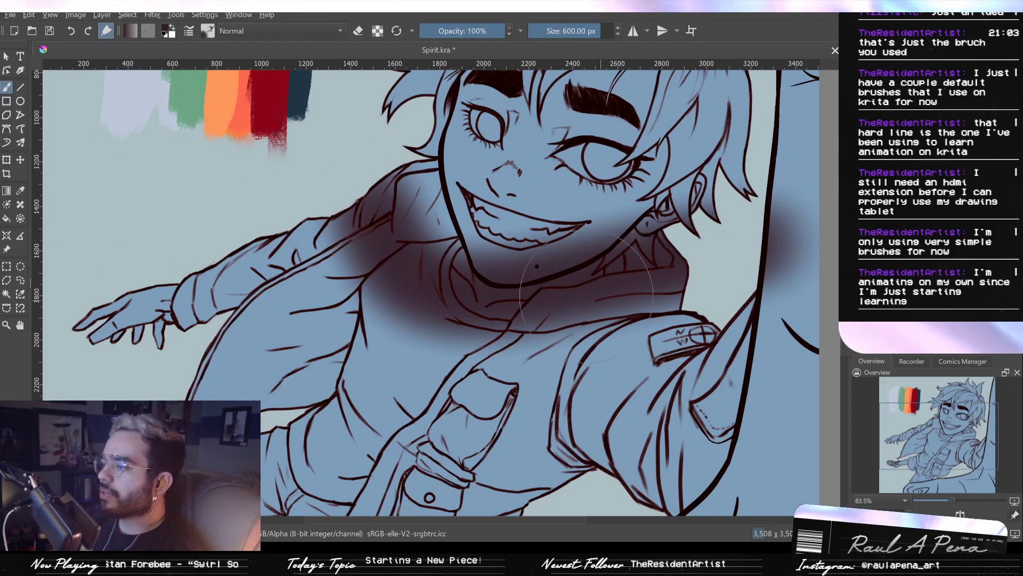
click(497, 147)
drag(620, 153, 631, 174)
mouse_move(675, 212)
mouse_down()
mouse_move(655, 285)
mouse_move(660, 319)
mouse_up()
key(ctrl+z)
key(ctrl+z)
key(ctrl+z)
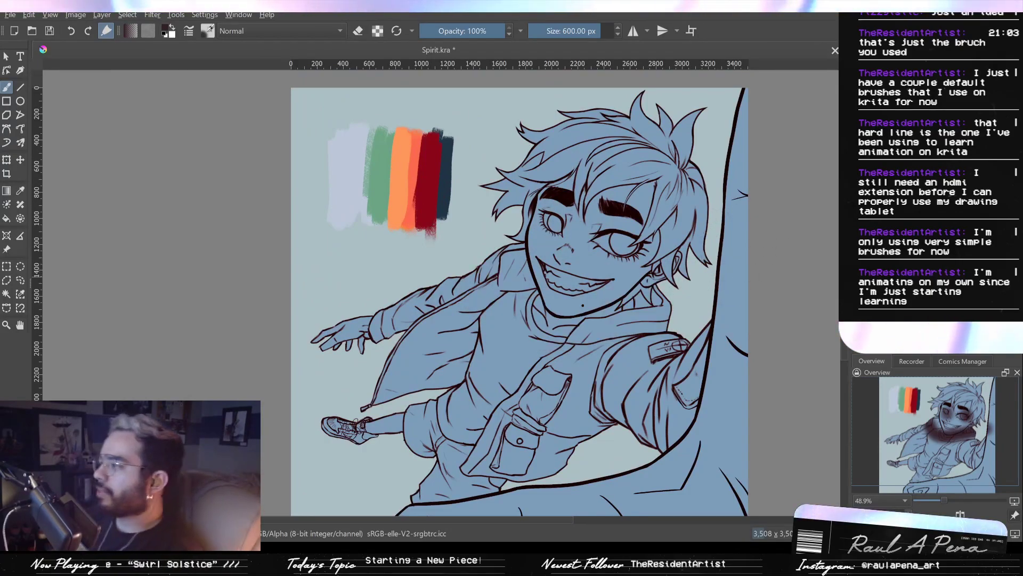
Try broad brush strokes across the torso and jacket with another brush preset and undo them
key(slash)
mouse_move(459, 368)
mouse_down()
mouse_move(516, 317)
mouse_move(554, 330)
mouse_up()
mouse_move(553, 339)
mouse_down()
mouse_move(444, 256)
mouse_move(651, 394)
mouse_move(668, 389)
mouse_up()
mouse_move(670, 388)
mouse_down()
mouse_move(529, 358)
mouse_move(549, 381)
mouse_up()
mouse_move(565, 340)
mouse_down()
mouse_move(659, 360)
mouse_move(685, 386)
mouse_move(680, 400)
mouse_move(473, 403)
mouse_move(457, 433)
mouse_move(580, 437)
mouse_up()
key(ctrl+z)
key(ctrl+z)
drag(526, 397, 565, 296)
key(ctrl+z)
Block in the jacket's raised sleeve and shoulder in dark maroon with a hard 785.69 px brush
drag(635, 292, 563, 354)
mouse_move(611, 317)
mouse_down()
mouse_move(587, 360)
mouse_move(572, 348)
mouse_move(617, 329)
mouse_move(625, 348)
mouse_move(614, 379)
mouse_up()
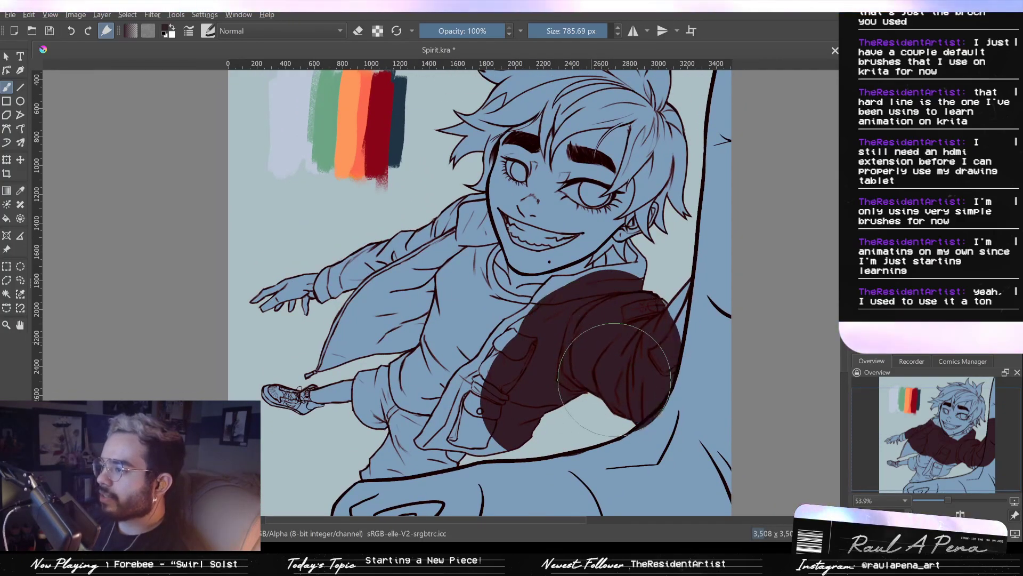
drag(577, 329, 627, 243)
drag(569, 266, 592, 242)
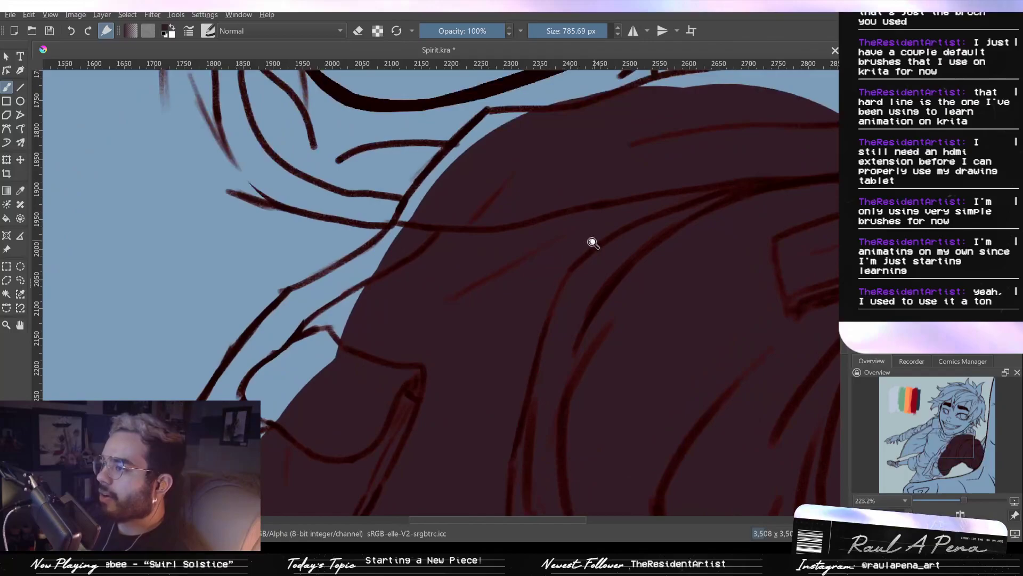
Reduce the brush size to 291.38 px and extend the dark fill over the jacket's chest pocket
shift+drag(553, 292, 343, 358)
drag(433, 313, 356, 366)
mouse_move(142, 269)
mouse_down()
mouse_move(170, 249)
mouse_move(132, 346)
mouse_up()
key(ctrl+z)
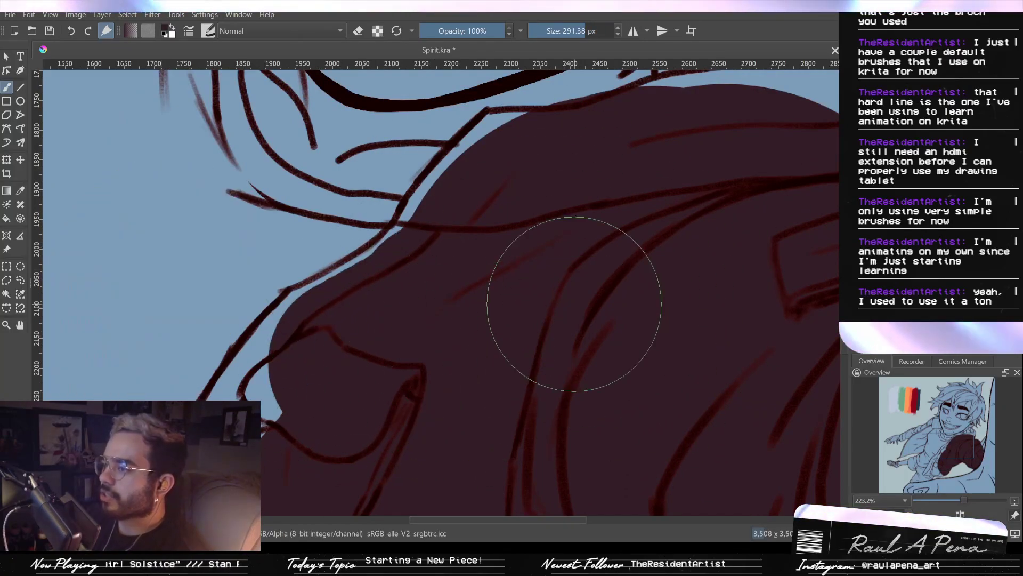
Undo the dark maroon fill over the jacket sleeve and pocket
key(minus)
key(minus)
key(minus)
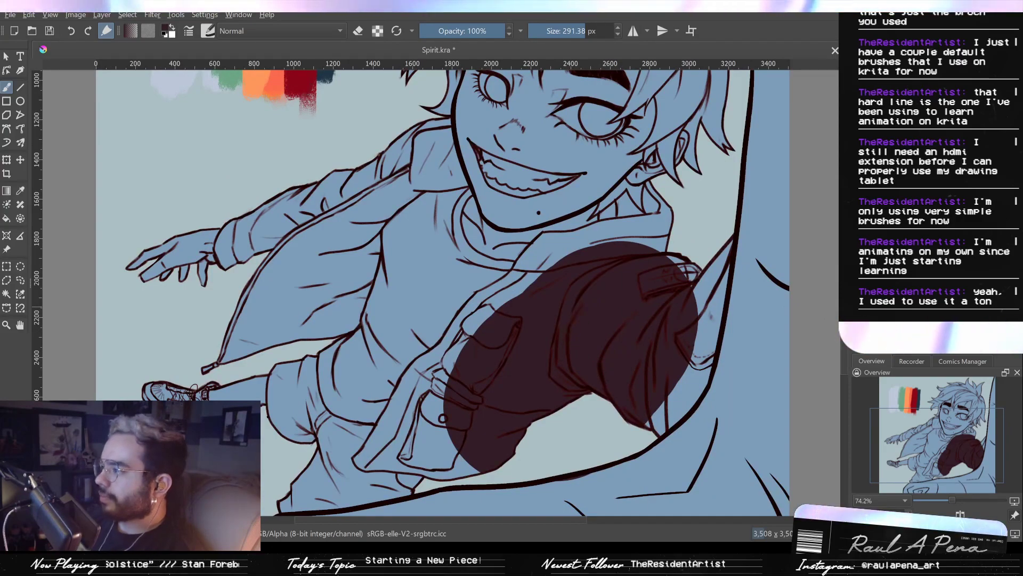
key(ctrl+z)
key(ctrl+z)
Try a 40 px brush with scribbles of varying thickness on the shirt's chest and remove them
key(slash)
mouse_move(421, 305)
ctrl+mouse_down()
mouse_move(444, 279)
mouse_move(467, 307)
mouse_move(499, 278)
mouse_move(419, 275)
mouse_move(390, 254)
mouse_move(418, 334)
mouse_move(472, 337)
ctrl+mouse_up()
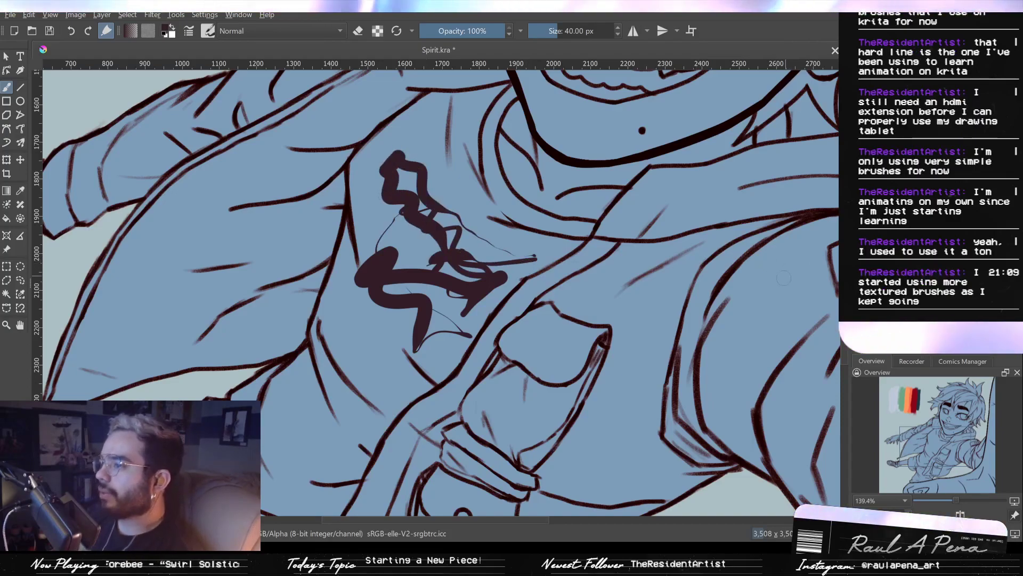
key(Delete)
key(ctrl+z)
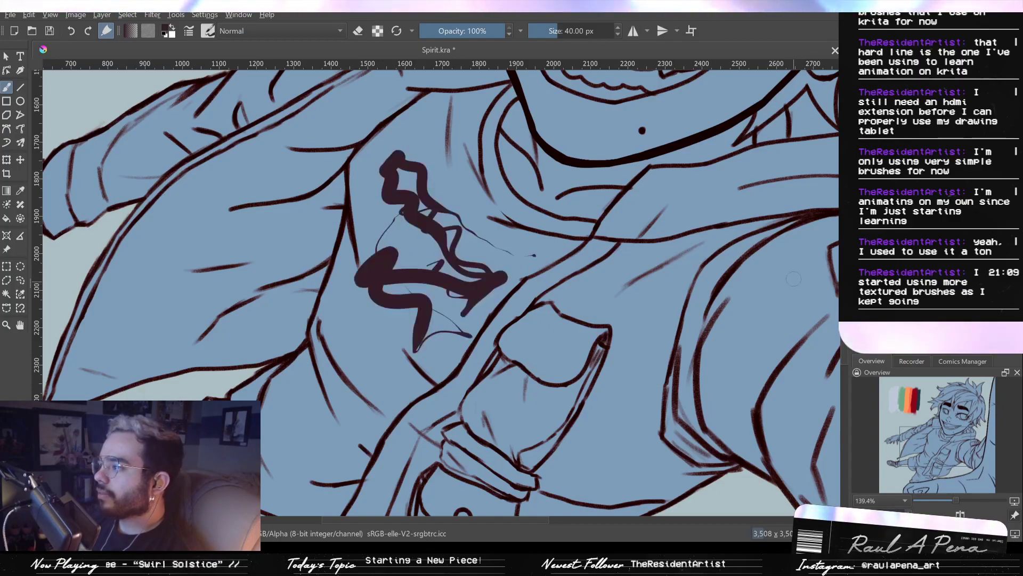
key(ctrl+shift+z)
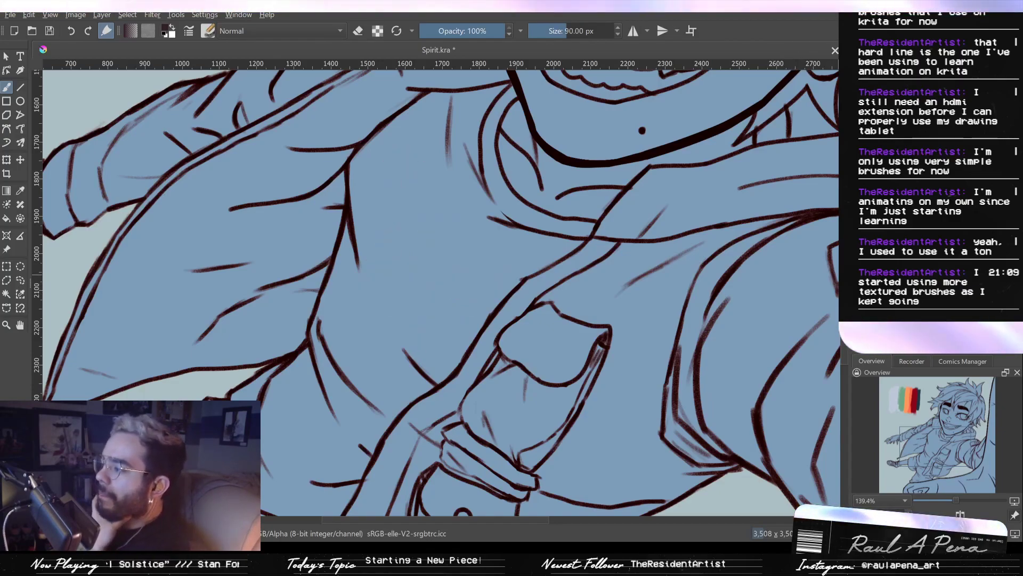
Shade the shirt's chest in dark maroon with a 90 px textured brush
mouse_move(454, 257)
mouse_down()
mouse_move(421, 278)
mouse_move(394, 224)
mouse_move(373, 240)
mouse_move(393, 247)
mouse_move(446, 339)
mouse_move(463, 328)
mouse_move(443, 373)
mouse_move(373, 299)
mouse_move(349, 197)
mouse_move(379, 251)
mouse_move(441, 301)
mouse_move(485, 297)
mouse_up()
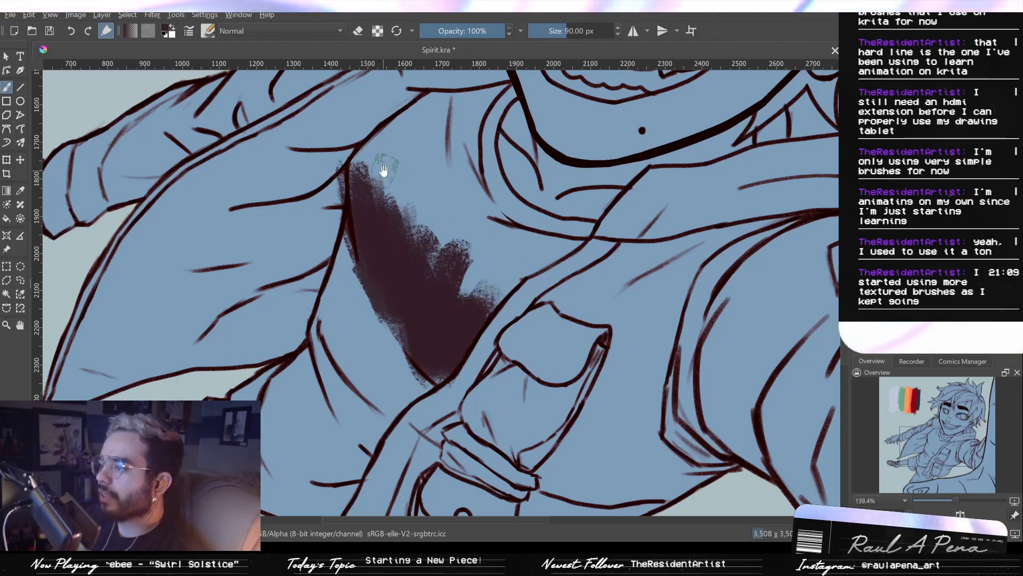
drag(410, 224, 425, 148)
drag(444, 196, 447, 253)
mouse_move(446, 189)
mouse_down()
mouse_move(489, 85)
mouse_move(460, 228)
mouse_move(495, 261)
mouse_move(496, 344)
mouse_up()
mouse_move(485, 179)
mouse_down()
mouse_move(427, 266)
mouse_move(435, 240)
mouse_move(419, 285)
mouse_move(453, 290)
mouse_up()
mouse_move(469, 248)
mouse_down()
mouse_move(469, 298)
mouse_move(504, 311)
mouse_up()
mouse_move(550, 341)
mouse_down()
mouse_move(553, 292)
mouse_move(541, 367)
mouse_move(558, 356)
mouse_move(596, 367)
mouse_move(564, 383)
mouse_move(564, 393)
mouse_move(583, 377)
mouse_move(595, 393)
mouse_move(581, 406)
mouse_move(602, 403)
mouse_move(526, 449)
mouse_move(538, 411)
mouse_move(497, 346)
mouse_move(534, 469)
mouse_move(547, 450)
mouse_move(557, 454)
mouse_move(497, 359)
mouse_move(477, 239)
mouse_move(458, 309)
mouse_move(432, 310)
mouse_move(414, 342)
mouse_move(381, 206)
mouse_move(403, 361)
mouse_move(375, 182)
mouse_move(450, 416)
mouse_up()
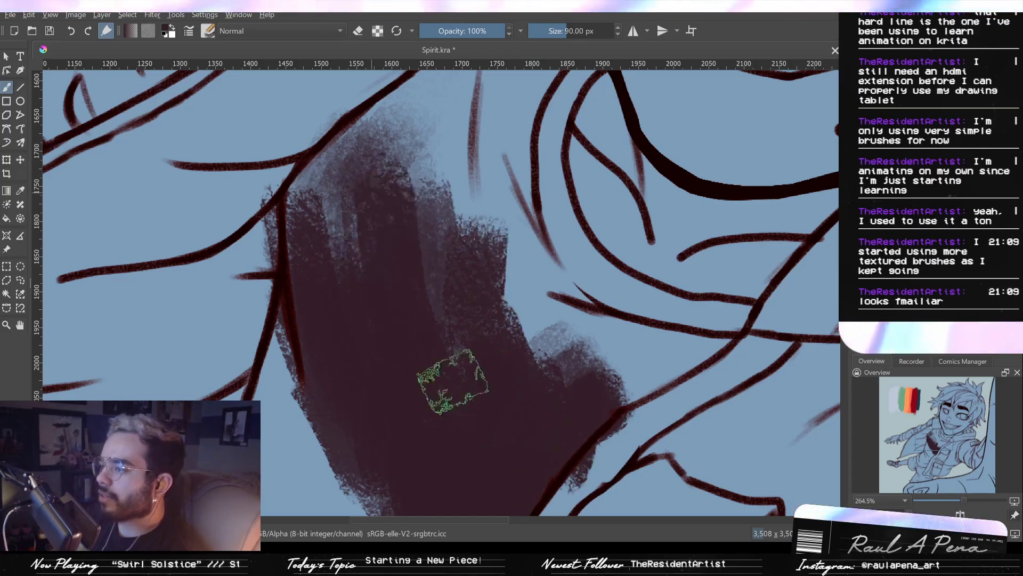
scroll(543, 319, down, 3)
scroll(542, 319, up, 3)
mouse_move(400, 195)
mouse_down()
mouse_move(386, 277)
mouse_move(489, 365)
mouse_move(514, 333)
mouse_up()
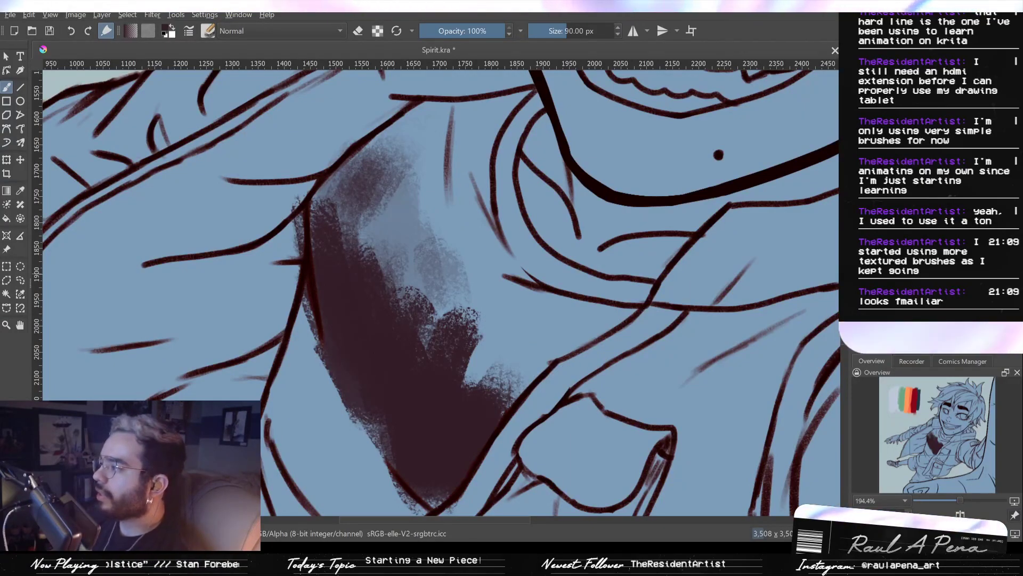
scroll(468, 232, down, 5)
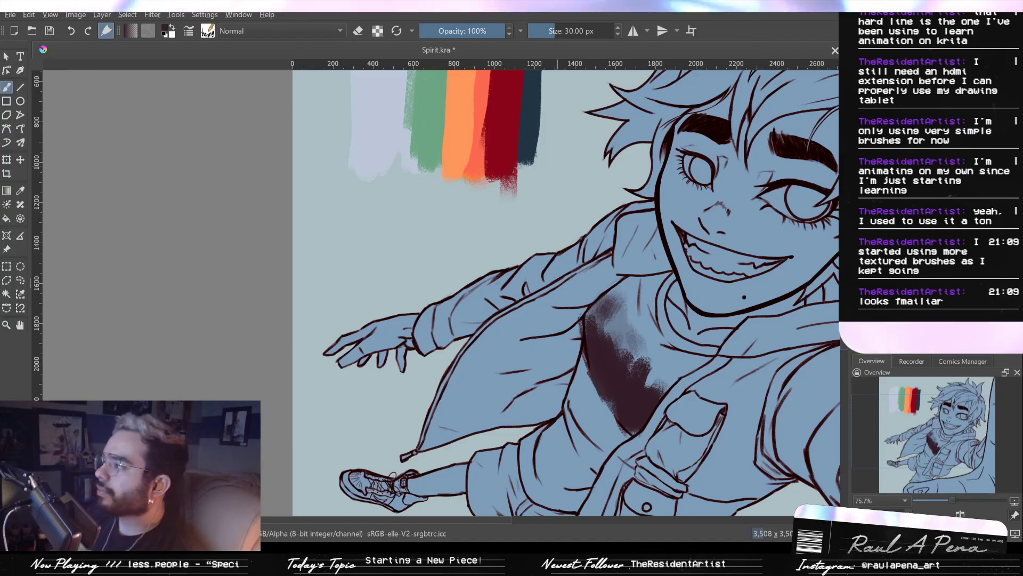
Undo the handwritten "Hey" brush test in the empty background
key(ctrl+z)
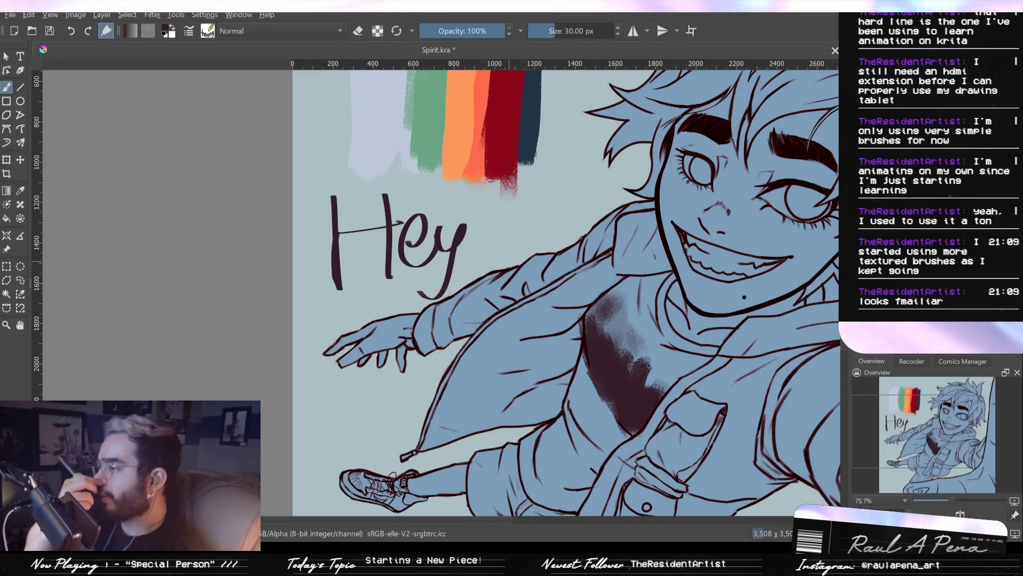
key(ctrl+z)
key(ctrl+z)
key(ctrl+z)
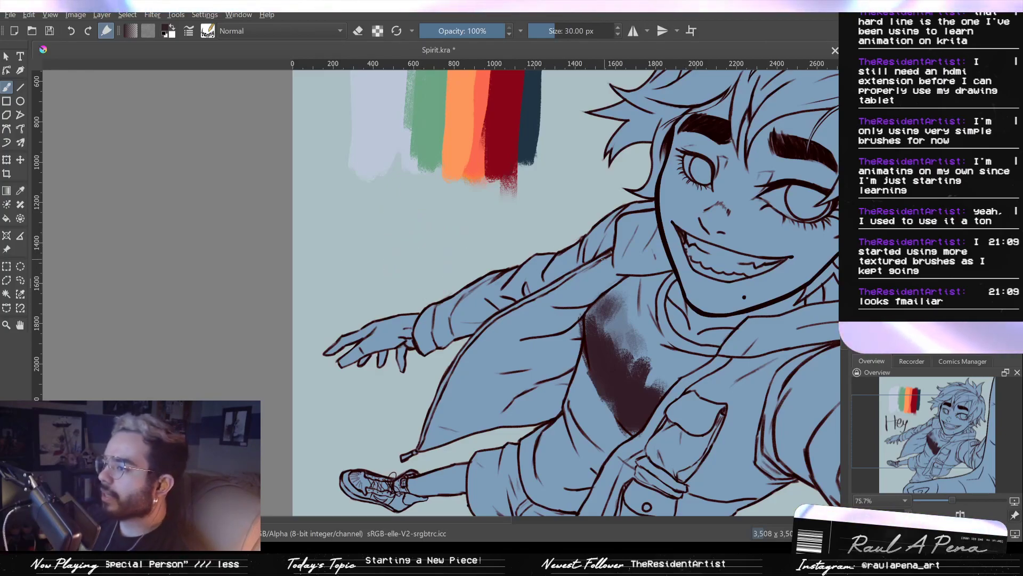
key(ctrl+z)
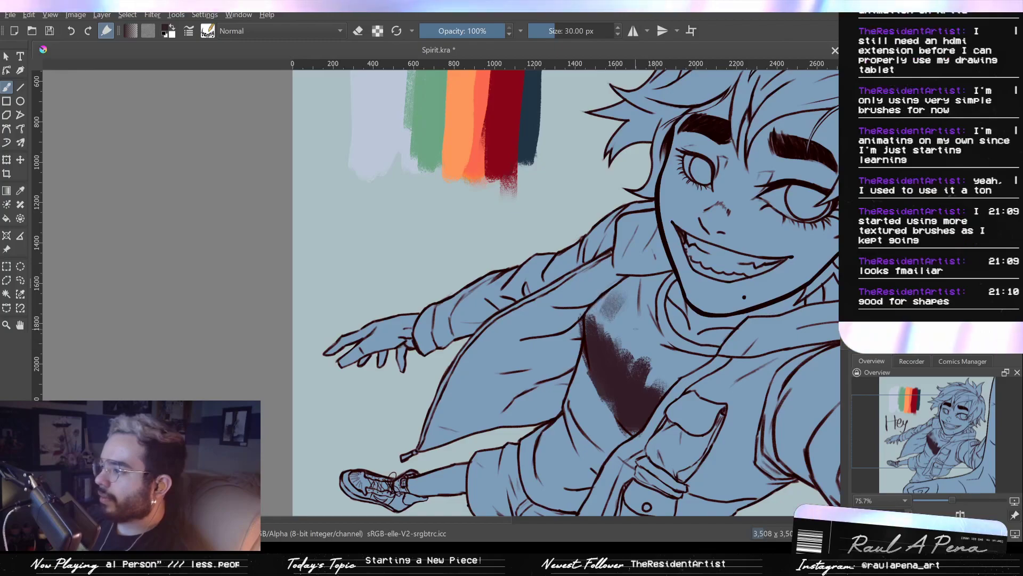
Undo the dark textured shading on the shirt's chest
key(ctrl+z)
key(ctrl+z)
key(ctrl+z)
key(ctrl+z)
key(ctrl+z)
key(ctrl+z)
key(ctrl+z)
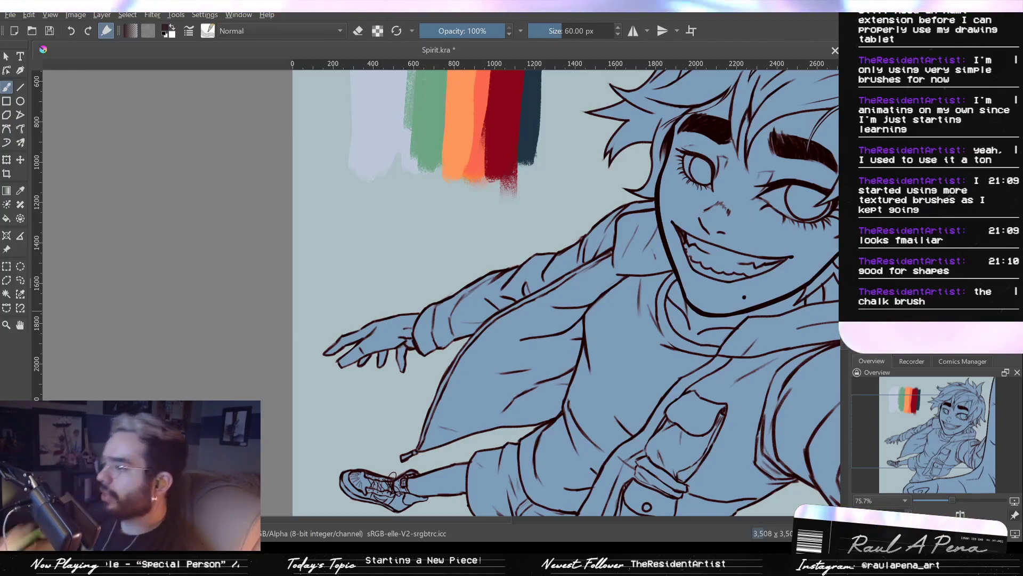
Try a 60 px parallel-line brush in the background above the outstretched hand and undo the strokes
drag(525, 288, 537, 263)
drag(443, 246, 443, 258)
drag(443, 258, 488, 288)
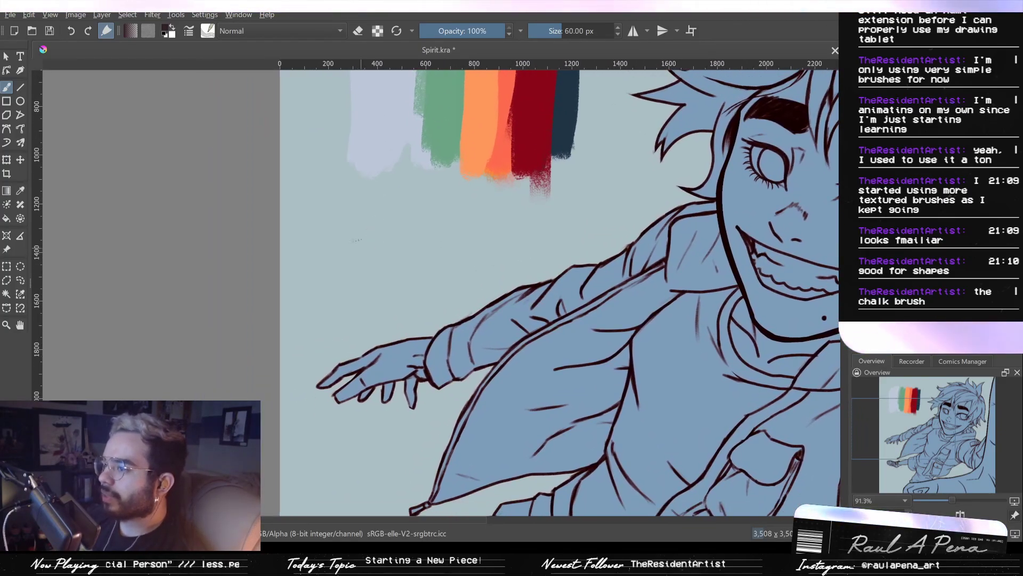
drag(318, 204, 381, 303)
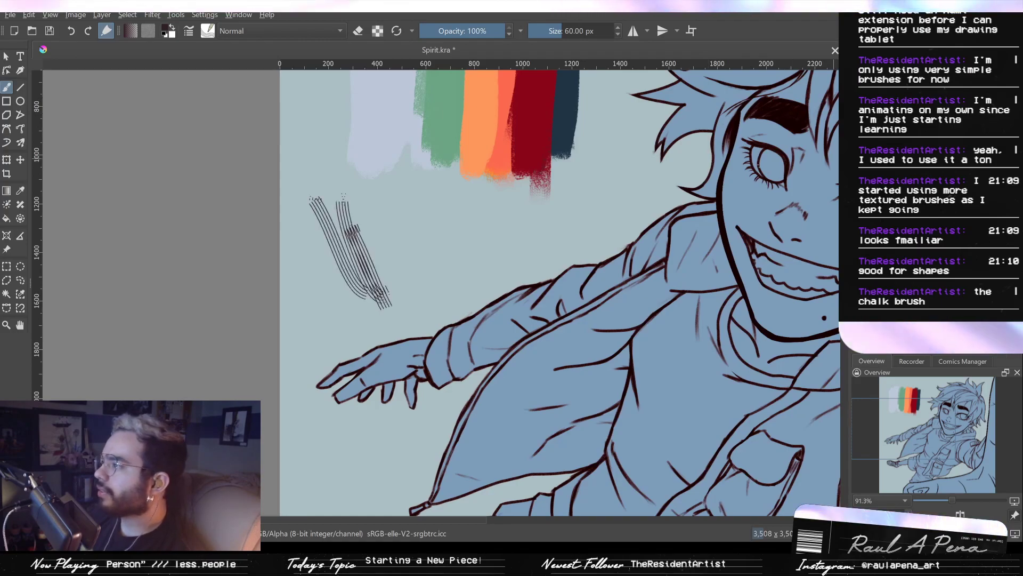
key(ctrl+z)
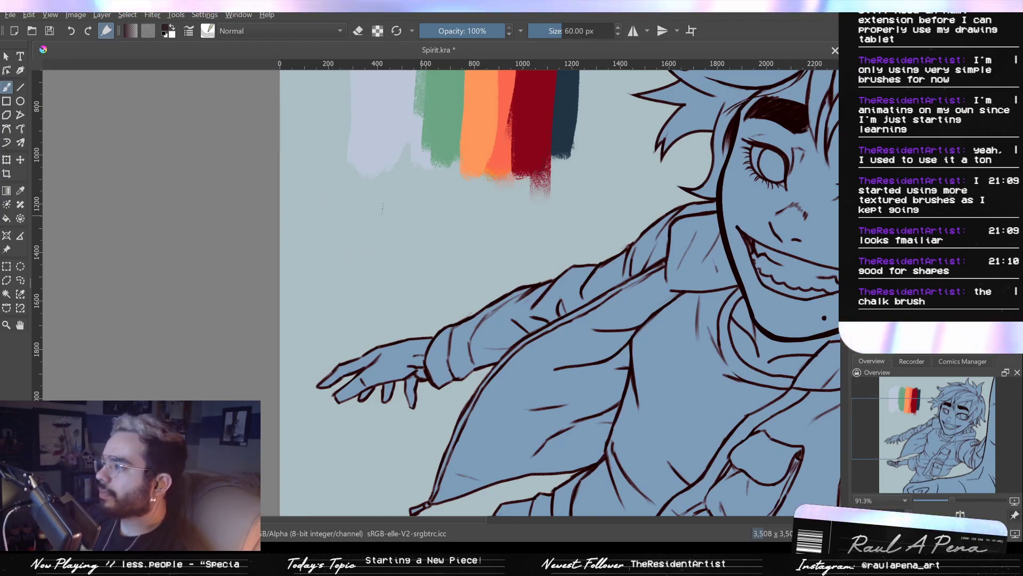
Paint overlapping hatch strokes with the 60 px parallel-line brush in the background above the outstretched hand
drag(361, 189, 382, 276)
drag(326, 181, 363, 313)
mouse_move(310, 205)
mouse_down()
mouse_move(356, 334)
mouse_move(343, 329)
mouse_up()
drag(309, 254, 305, 144)
mouse_move(330, 133)
mouse_down()
mouse_move(344, 314)
mouse_move(473, 401)
mouse_up()
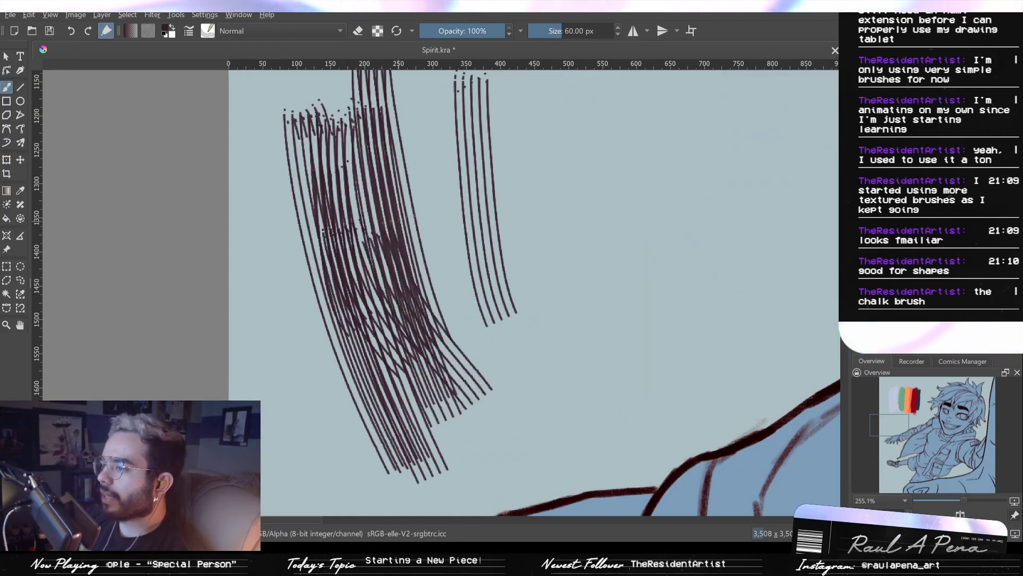
drag(410, 205, 490, 405)
drag(487, 198, 533, 397)
drag(466, 229, 509, 349)
drag(565, 247, 591, 395)
drag(588, 275, 599, 405)
drag(691, 311, 690, 330)
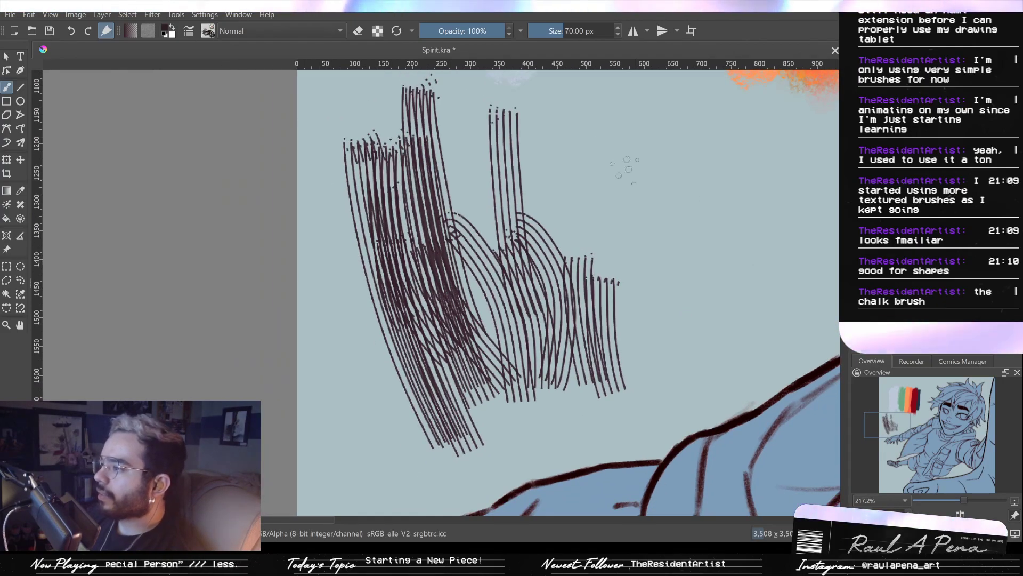
Paint a patch of dense, tapering strokes with a 70 px bristle brush beside the parallel-line hatching
drag(622, 150, 618, 282)
drag(635, 179, 620, 318)
drag(651, 200, 626, 342)
drag(666, 240, 564, 242)
drag(572, 190, 560, 296)
drag(575, 209, 557, 352)
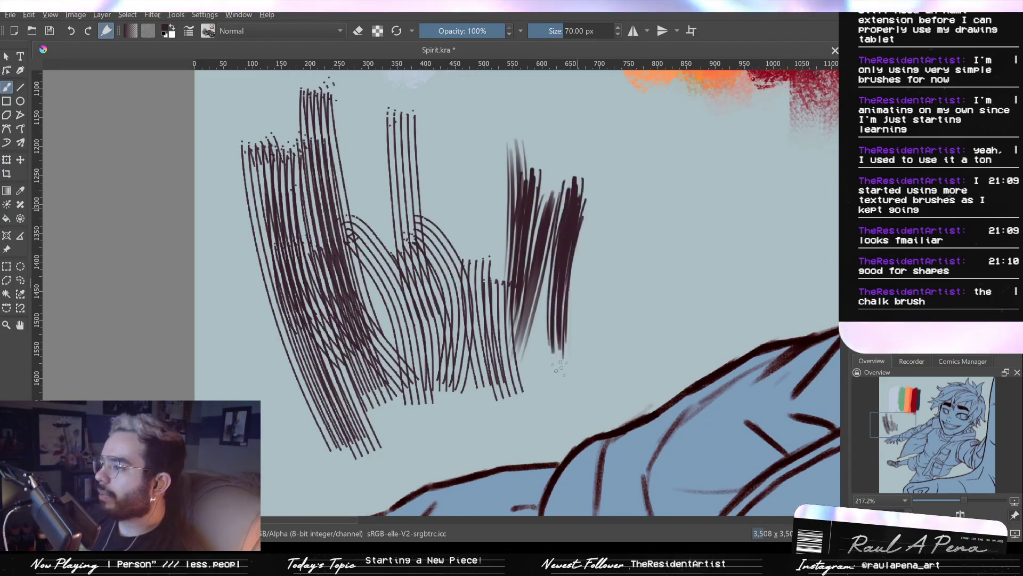
drag(663, 159, 587, 341)
drag(608, 205, 573, 379)
drag(623, 169, 586, 376)
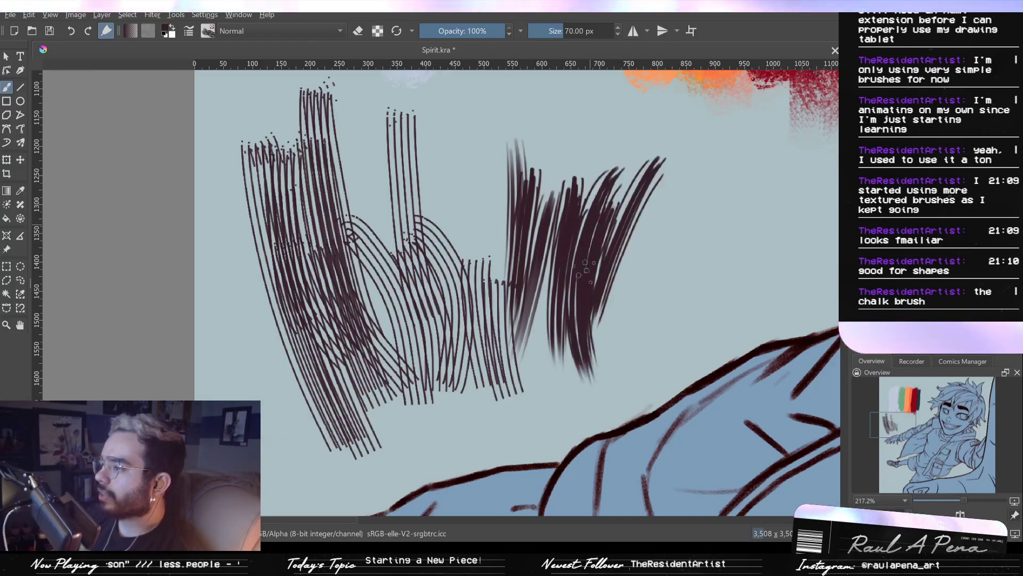
drag(628, 205, 605, 389)
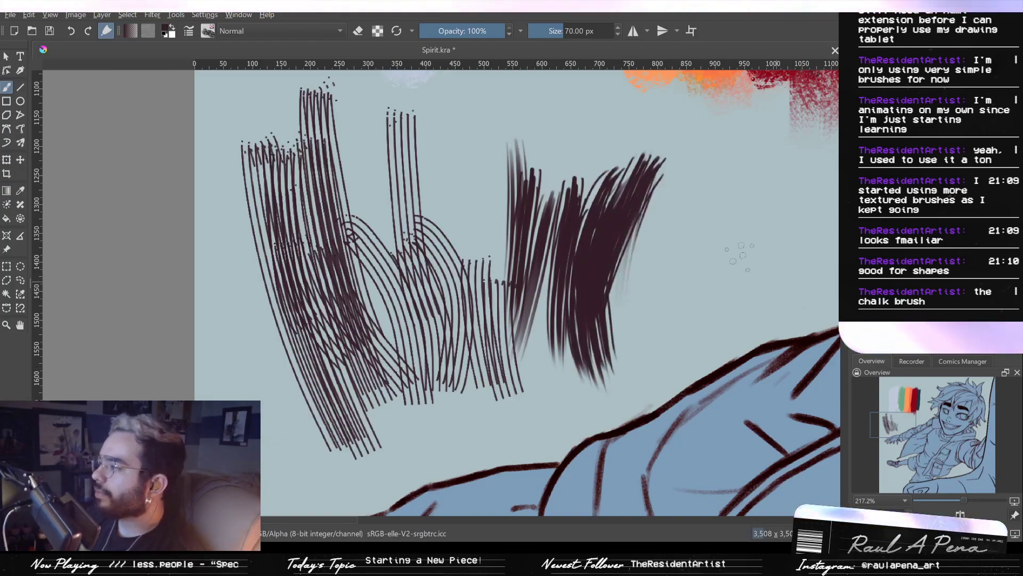
drag(666, 198, 662, 292)
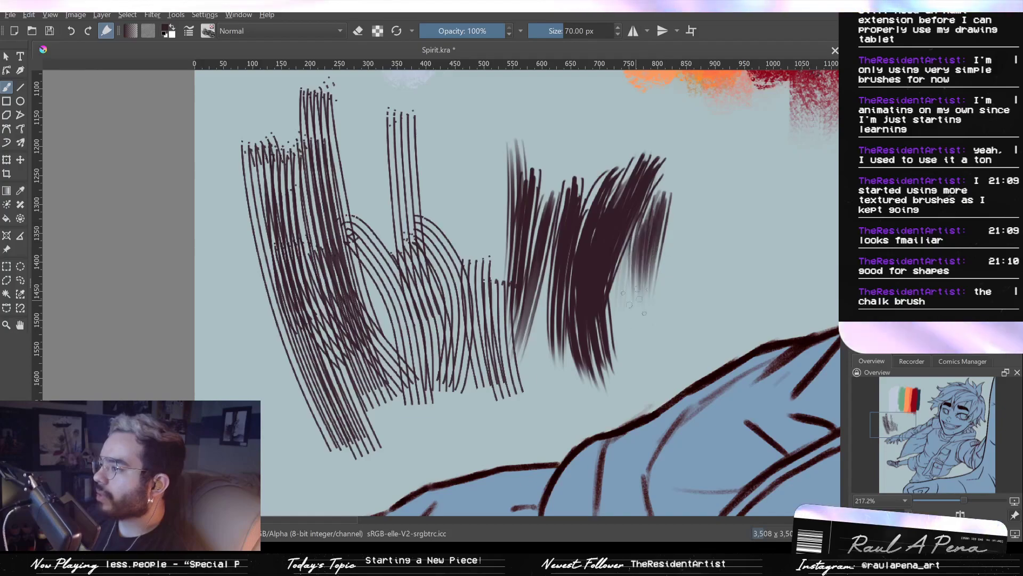
drag(627, 245, 623, 312)
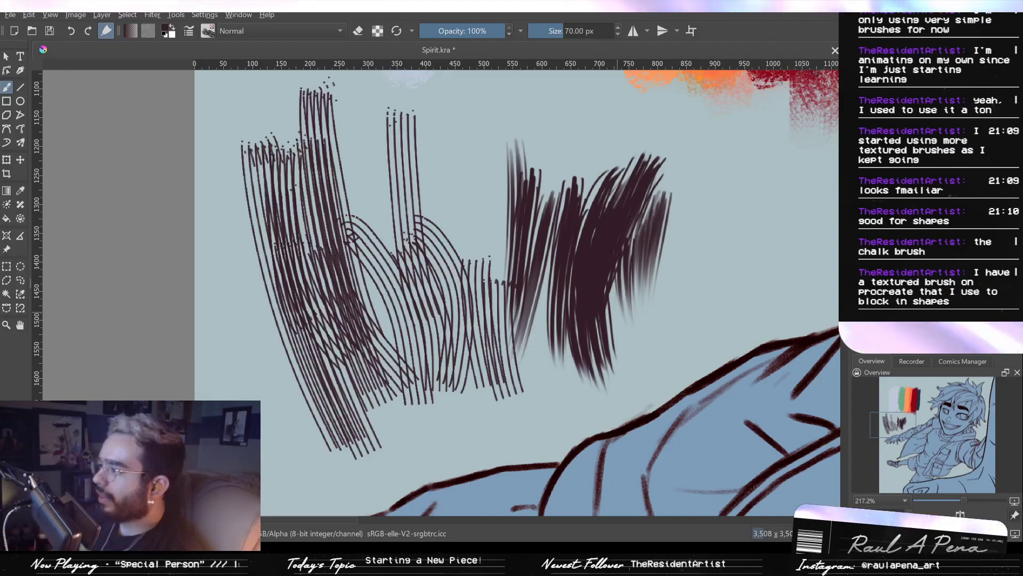
Paint a dense patch of overlapping strokes with an 86.96 px dry bristle brush beside the previous bristle patch
key(slash)
mouse_move(617, 249)
mouse_down()
mouse_move(620, 293)
mouse_move(618, 250)
mouse_move(594, 255)
mouse_move(613, 241)
mouse_move(579, 342)
mouse_up()
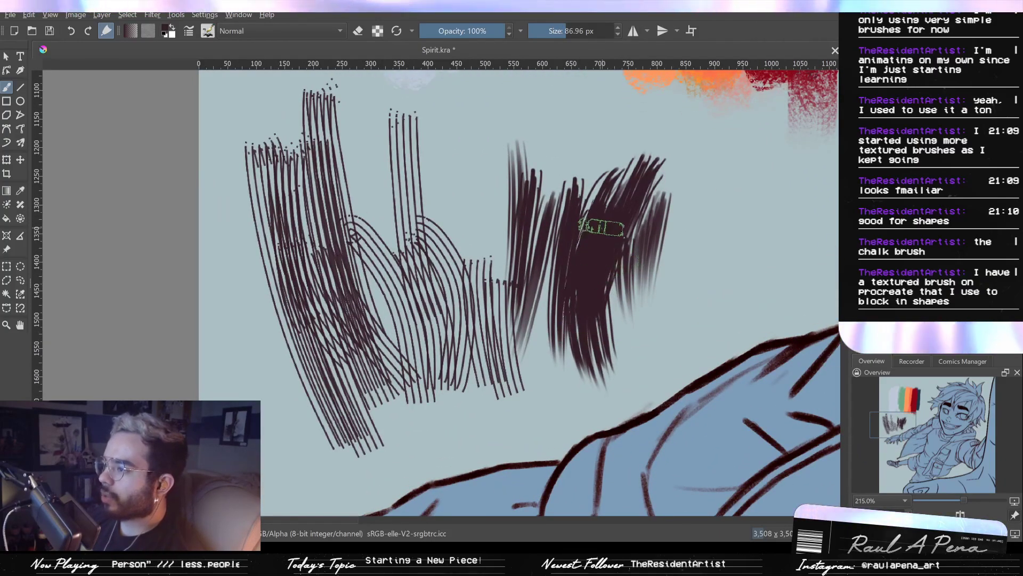
drag(604, 228, 584, 342)
drag(705, 182, 674, 308)
drag(761, 170, 733, 237)
mouse_move(712, 234)
mouse_down()
mouse_move(656, 212)
mouse_move(554, 268)
mouse_move(565, 239)
mouse_up()
drag(598, 202, 566, 347)
drag(602, 229, 567, 370)
mouse_move(613, 237)
mouse_down()
mouse_move(597, 350)
mouse_move(578, 349)
mouse_move(607, 343)
mouse_up()
mouse_move(560, 220)
mouse_down()
mouse_move(555, 320)
mouse_move(505, 376)
mouse_up()
drag(533, 264, 513, 390)
mouse_move(505, 368)
mouse_down()
mouse_move(521, 284)
mouse_move(489, 282)
mouse_up()
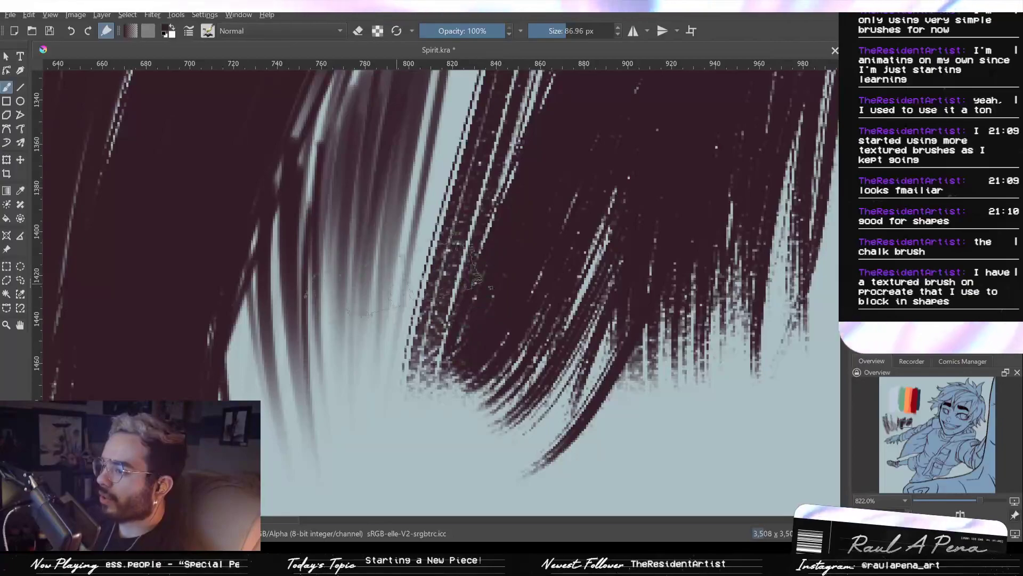
mouse_move(579, 261)
mouse_down()
mouse_move(585, 338)
mouse_move(502, 310)
mouse_move(563, 408)
mouse_move(569, 318)
mouse_move(469, 267)
mouse_move(419, 323)
mouse_move(580, 244)
mouse_move(568, 286)
mouse_move(598, 126)
mouse_up()
mouse_move(536, 274)
mouse_down()
mouse_move(510, 243)
mouse_move(491, 366)
mouse_up()
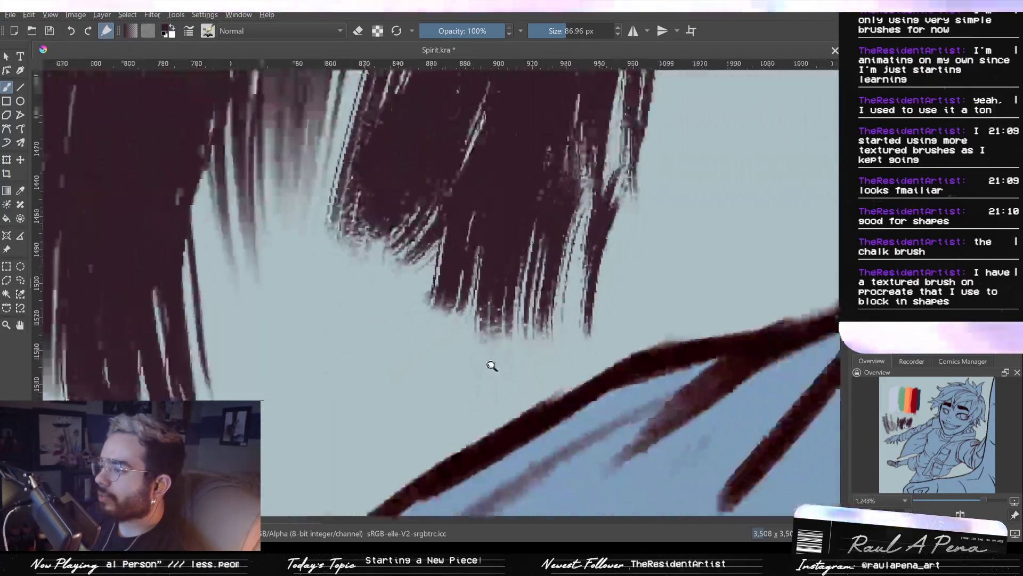
drag(520, 234, 509, 338)
drag(548, 289, 533, 332)
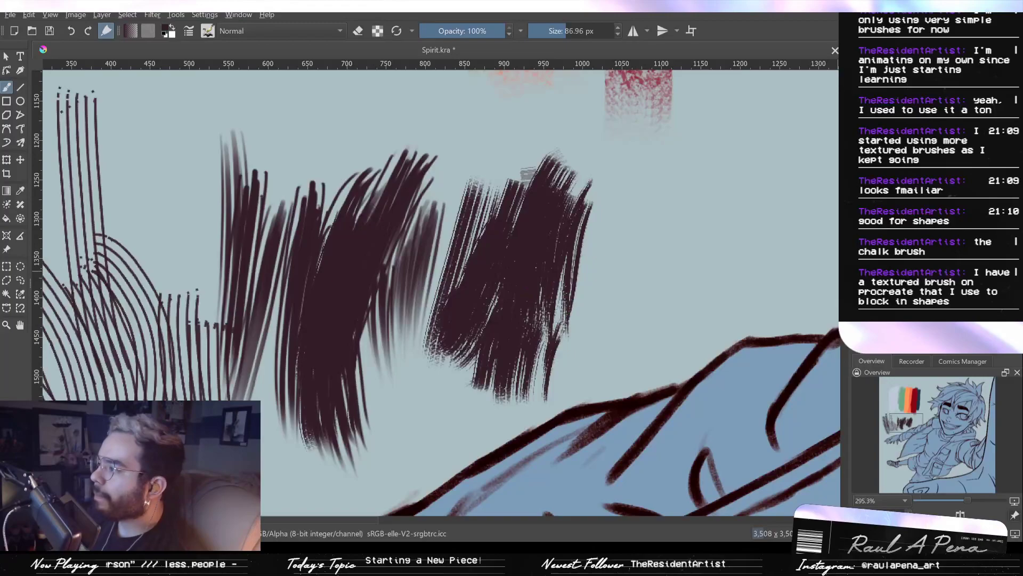
Paint short, overlapping tapered strokes with a 40 px soft bristle brush beside the dry bristle patch
click(906, 271)
drag(667, 214, 613, 318)
mouse_move(628, 220)
mouse_down()
mouse_move(603, 305)
mouse_move(612, 273)
mouse_up()
drag(642, 188, 624, 237)
drag(628, 168, 592, 319)
drag(630, 175, 618, 269)
drag(651, 180, 627, 232)
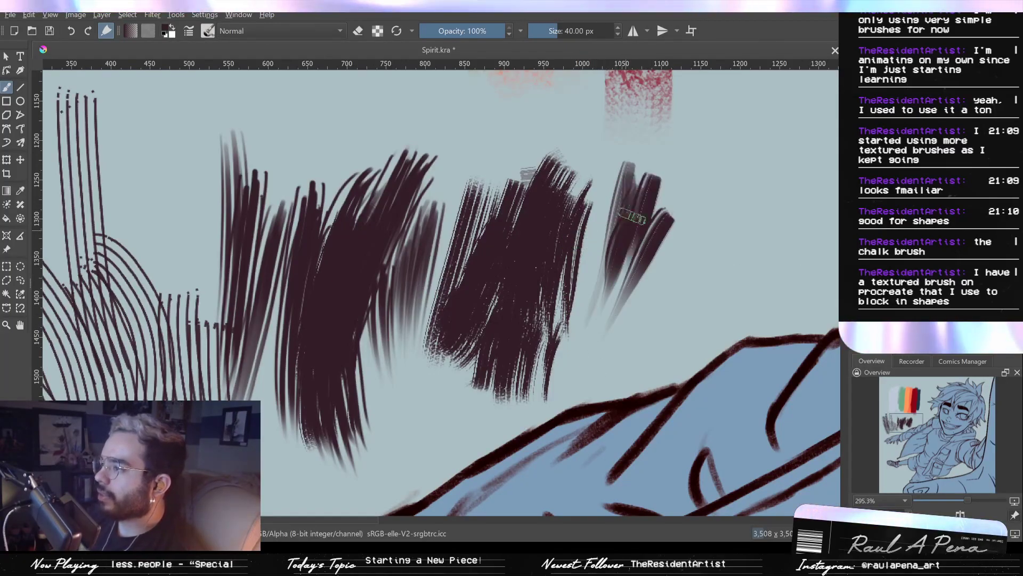
drag(661, 192, 636, 269)
drag(735, 213, 688, 275)
mouse_move(738, 234)
mouse_down()
mouse_move(664, 315)
mouse_move(639, 319)
mouse_up()
mouse_move(712, 198)
mouse_down()
mouse_move(637, 304)
mouse_move(647, 352)
mouse_up()
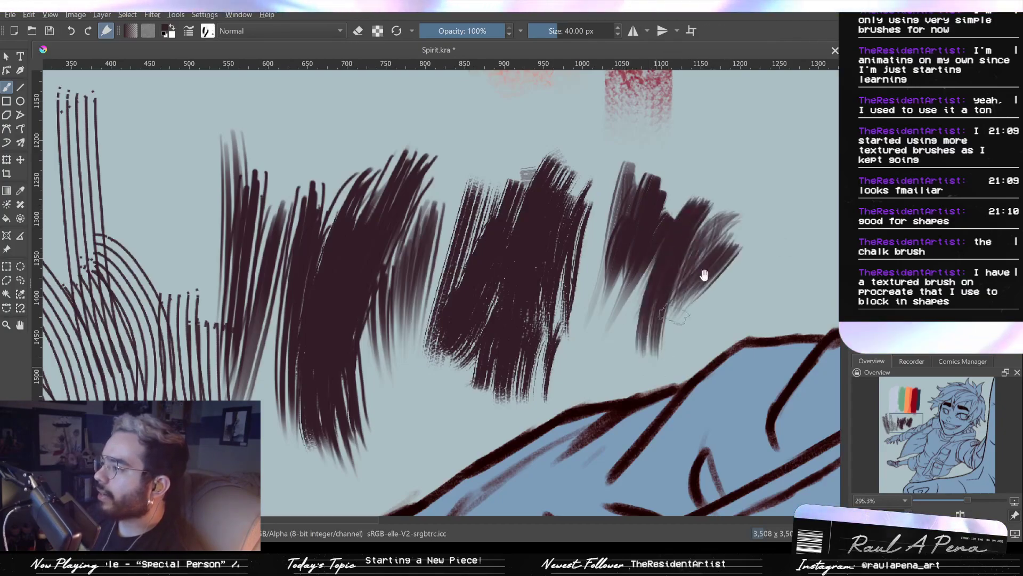
Try another 40 px bristle preset with long and short diagonal strokes beside the soft bristle patch
drag(685, 292, 517, 358)
drag(630, 235, 513, 411)
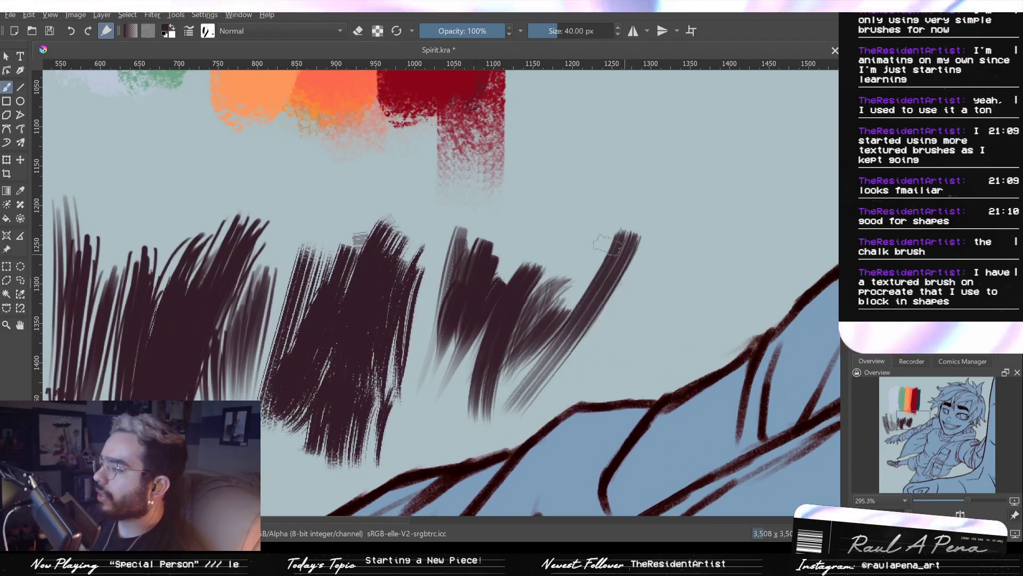
mouse_move(591, 241)
mouse_down()
mouse_move(670, 169)
mouse_move(634, 162)
mouse_up()
mouse_move(657, 246)
mouse_down()
mouse_move(688, 269)
mouse_move(597, 273)
mouse_up()
drag(742, 259, 661, 402)
mouse_move(682, 359)
mouse_down()
mouse_move(649, 459)
mouse_move(670, 384)
mouse_move(666, 358)
mouse_up()
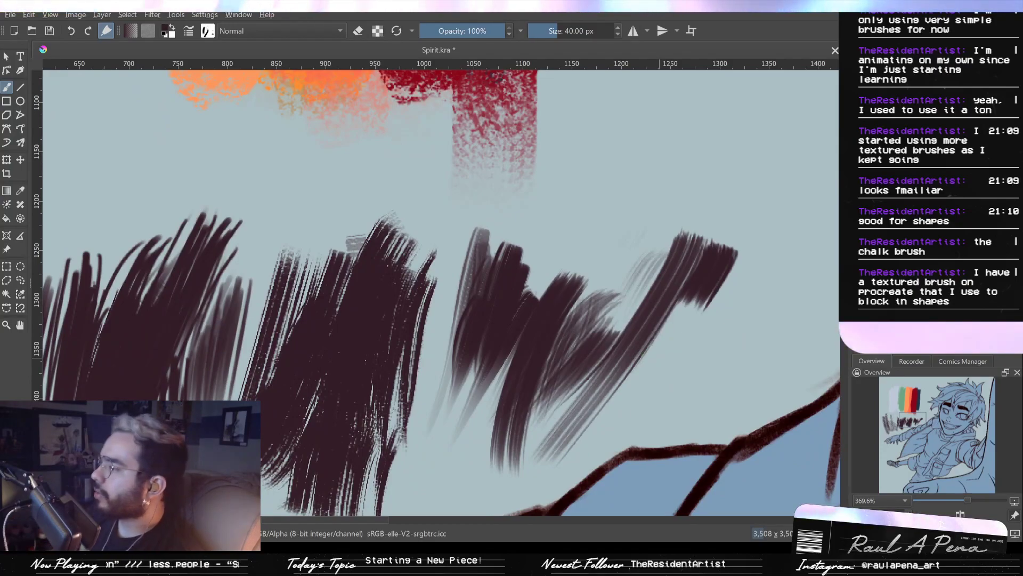
Try a 110 px textured brush with a broad patch below the color swatches and undo the last stroke
click(879, 312)
drag(706, 275, 693, 340)
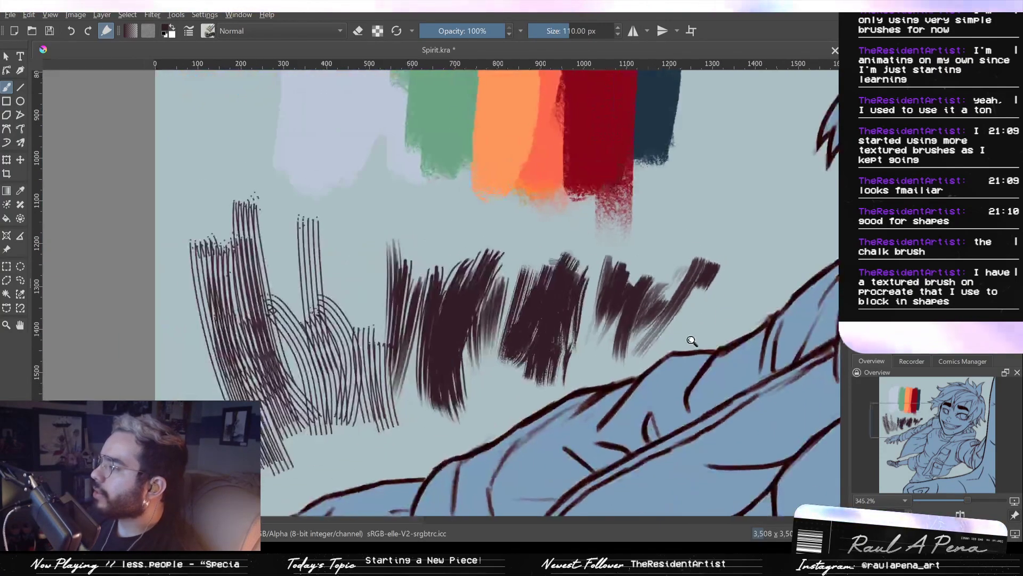
mouse_move(586, 256)
mouse_down()
mouse_move(685, 235)
mouse_move(759, 247)
mouse_move(606, 303)
mouse_up()
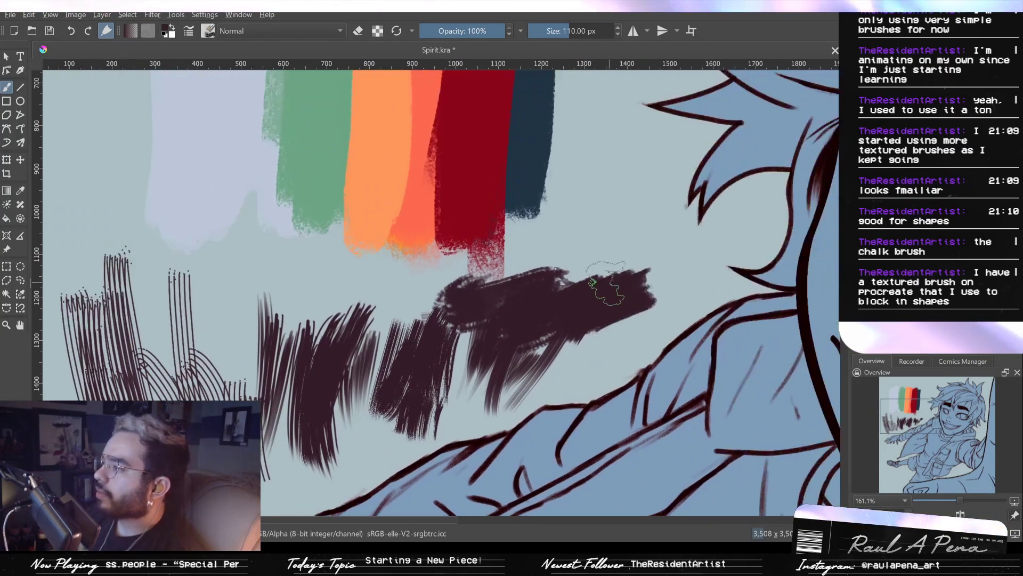
key(ctrl+z)
Try a 188.73 px rough textured brush with a wide band below the color swatches and undo the strokes
mouse_move(591, 208)
mouse_down()
mouse_move(624, 277)
mouse_move(613, 251)
mouse_move(687, 277)
mouse_up()
mouse_move(554, 288)
mouse_down()
mouse_move(469, 275)
mouse_move(584, 297)
mouse_move(368, 283)
mouse_move(446, 308)
mouse_move(613, 330)
mouse_move(410, 293)
mouse_move(213, 282)
mouse_move(285, 403)
mouse_up()
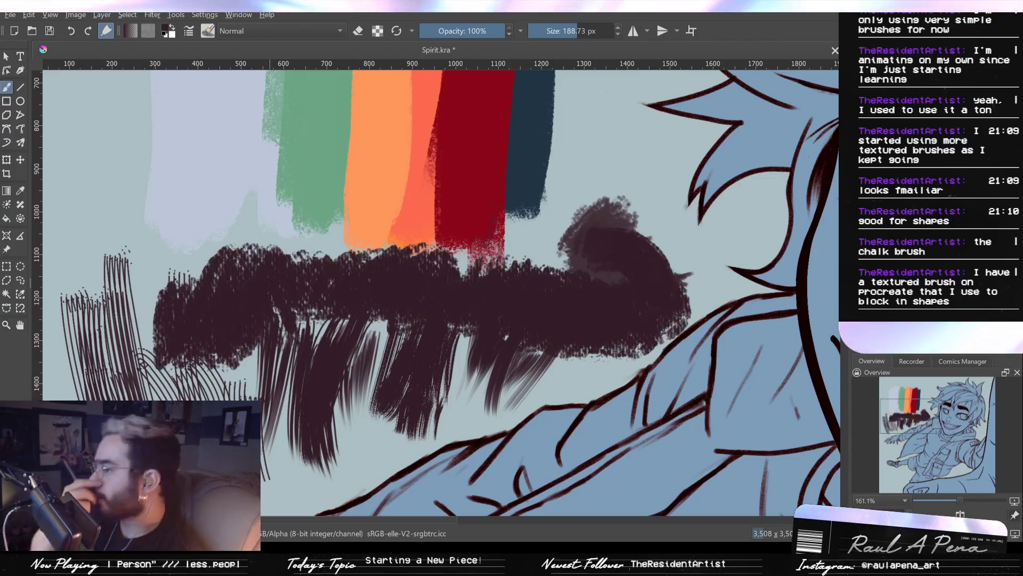
key(ctrl+z)
key(ctrl+z)
key(ctrl+z)
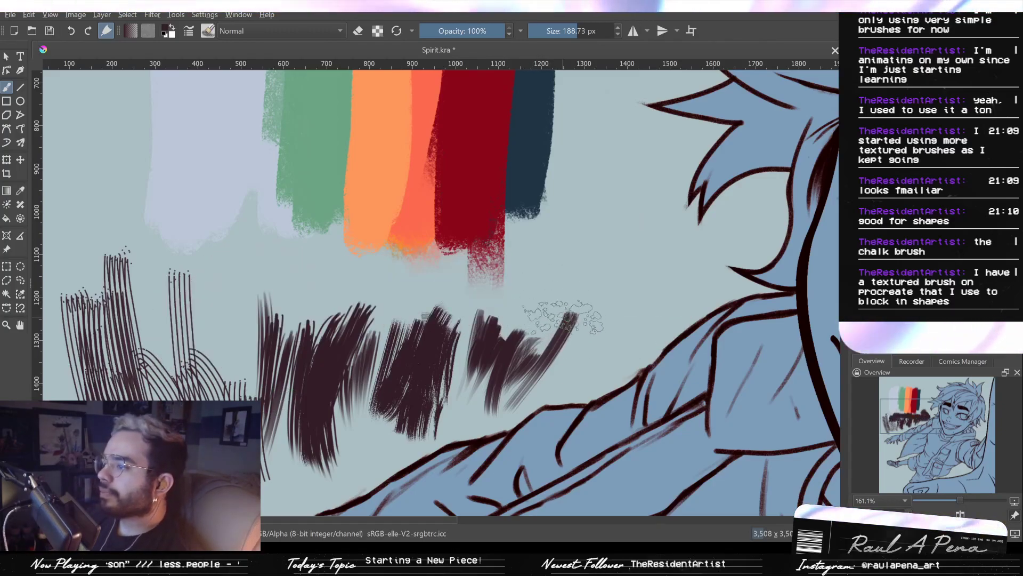
key(ctrl+z)
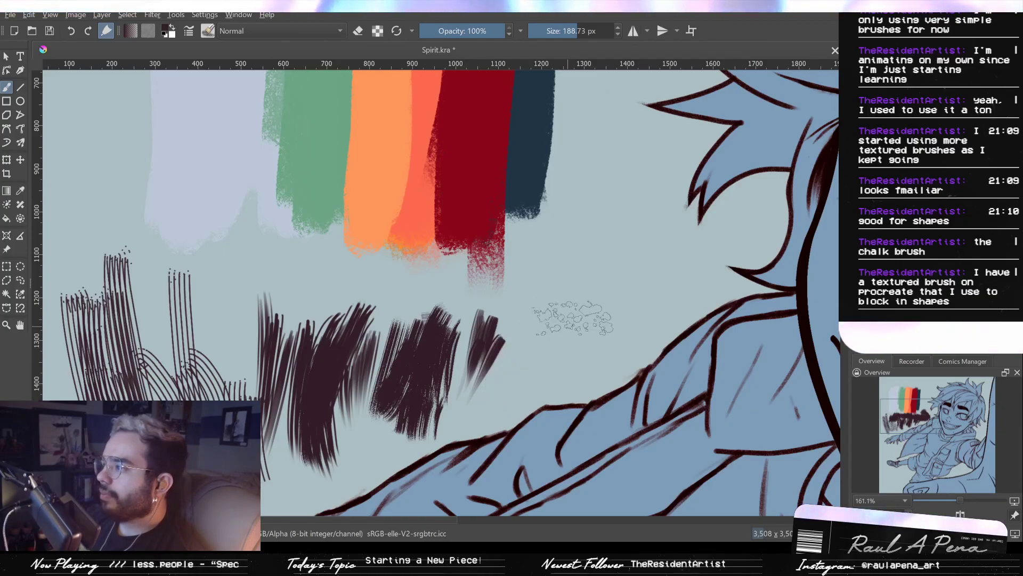
Try broad strokes with larger brush presets up to 200 px and undo them
mouse_move(600, 281)
mouse_down()
mouse_move(585, 273)
mouse_move(697, 353)
mouse_move(525, 325)
mouse_move(424, 324)
mouse_move(714, 391)
mouse_up()
mouse_move(674, 316)
mouse_down()
mouse_move(616, 399)
mouse_move(617, 354)
mouse_up()
mouse_move(678, 192)
mouse_down()
mouse_move(722, 186)
mouse_move(538, 144)
mouse_move(453, 165)
mouse_move(509, 251)
mouse_move(477, 295)
mouse_up()
drag(656, 282, 405, 240)
mouse_move(510, 288)
mouse_down()
mouse_move(517, 348)
mouse_move(517, 311)
mouse_up()
mouse_move(339, 427)
mouse_down()
mouse_move(318, 448)
mouse_move(333, 397)
mouse_move(429, 408)
mouse_move(474, 453)
mouse_up()
mouse_move(542, 402)
mouse_down()
mouse_move(592, 273)
mouse_move(582, 312)
mouse_up()
key(ctrl+z)
key(ctrl+z)
key(ctrl+z)
key(ctrl+z)
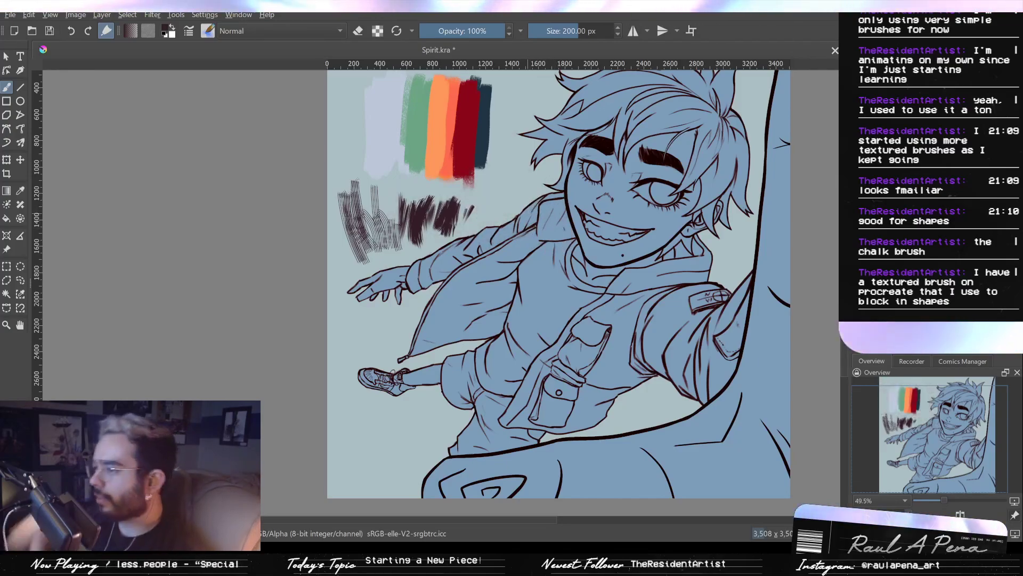
Undo the remaining bristle and parallel-line test strokes in the background above the outstretched hand
key(ctrl+z)
key(ctrl+z)
key(ctrl+z)
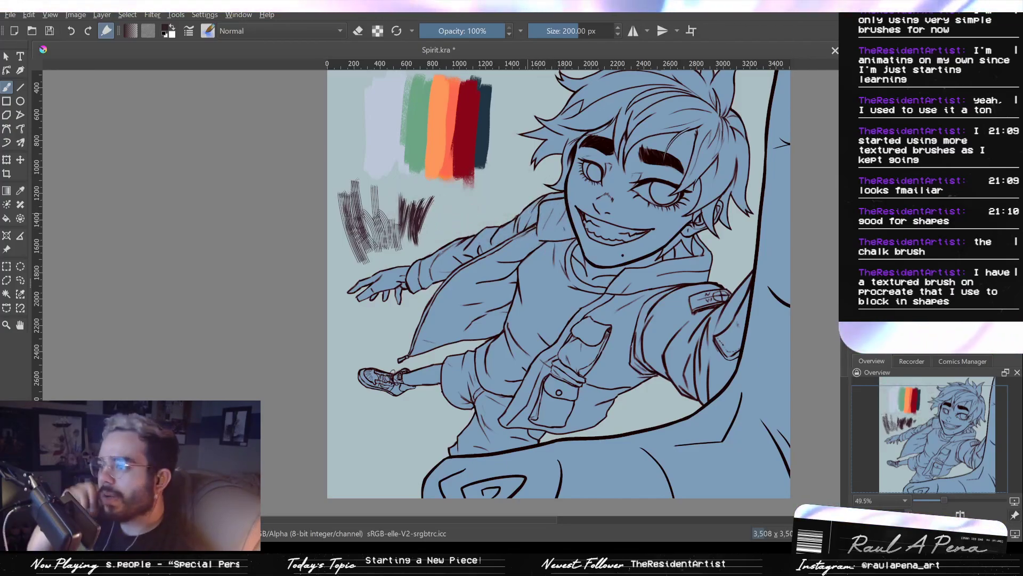
key(ctrl+z)
key(ctrl+z)
key(ctrl+z)
key(ctrl+z)
key(ctrl+z)
key(ctrl+z)
key(ctrl+z)
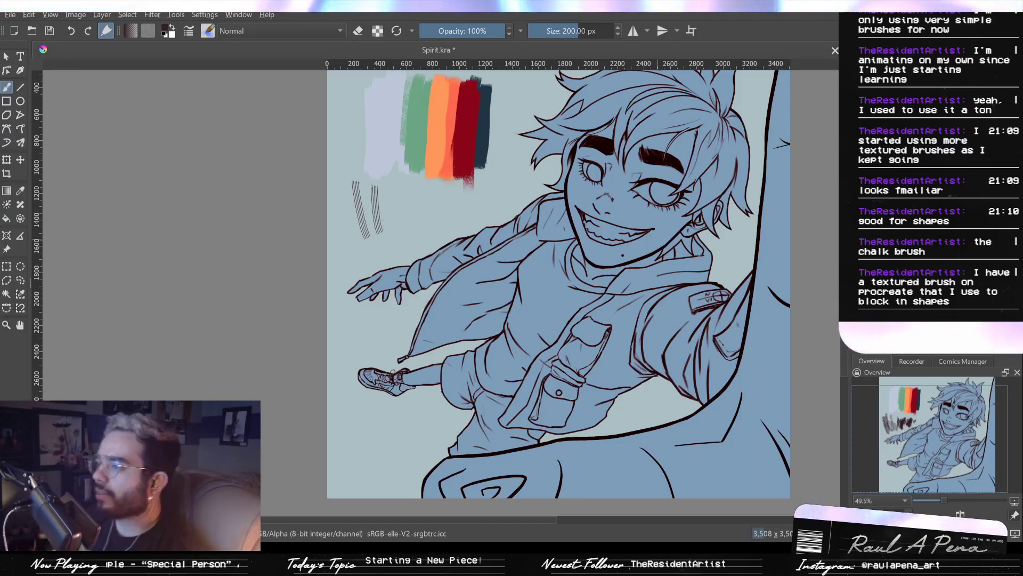
Try a 293.16 px cloudy brush in Geometric Mean blending mode over the outstretched hand and undo the strokes
key(slash)
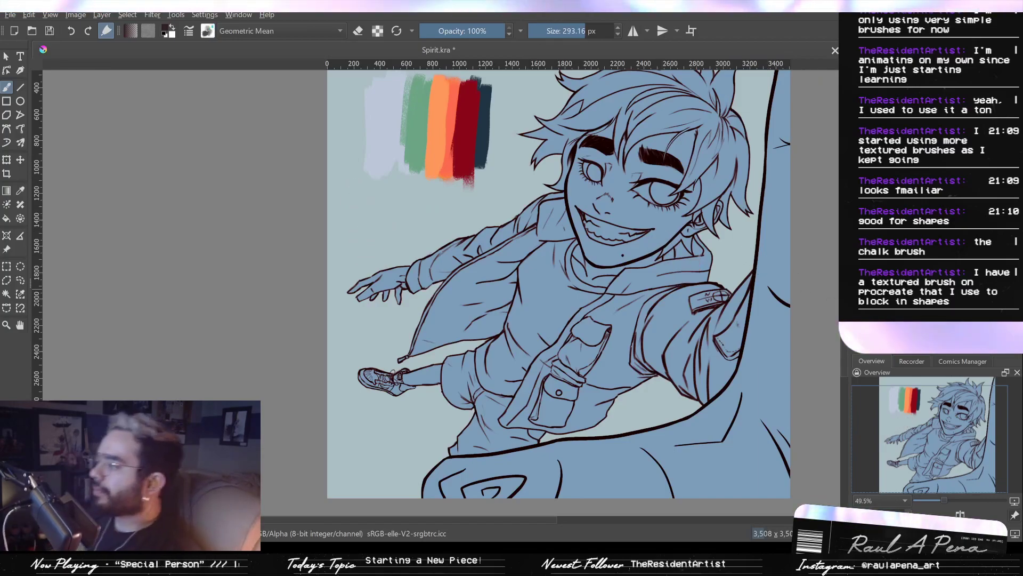
mouse_move(358, 257)
mouse_down()
mouse_move(381, 254)
mouse_move(401, 302)
mouse_move(369, 347)
mouse_move(448, 301)
mouse_up()
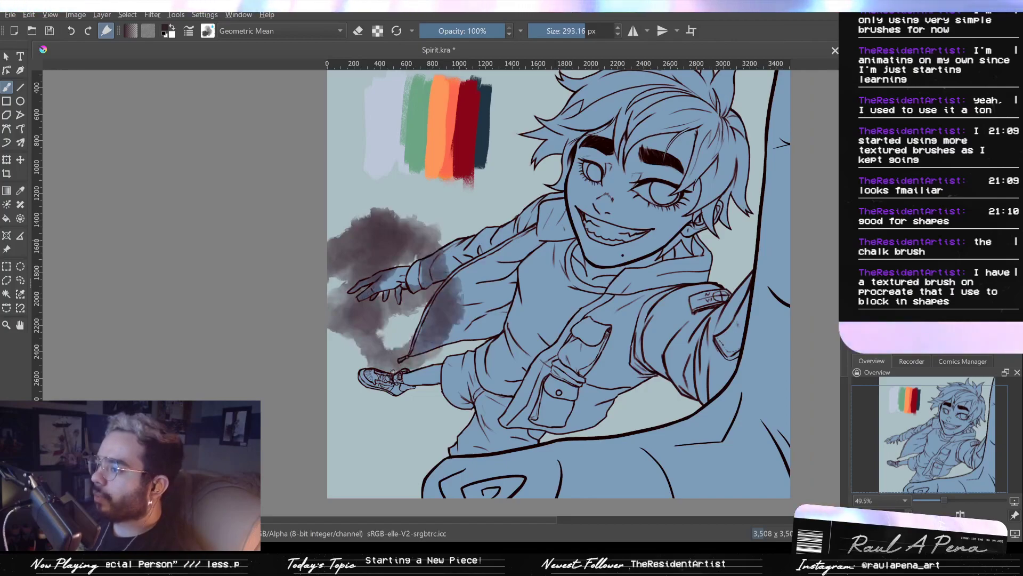
mouse_move(348, 223)
mouse_down()
mouse_move(472, 277)
mouse_move(519, 262)
mouse_up()
key(ctrl+z)
key(ctrl+z)
Try splatter brushes, including a 1000 px one, over the outstretched hand, lower body and color swatches, and undo the splatters
key(slash)
mouse_move(381, 195)
mouse_down()
mouse_move(370, 201)
mouse_move(417, 273)
mouse_up()
key(ctrl+z)
drag(358, 204, 768, 206)
mouse_move(368, 236)
mouse_down()
mouse_move(346, 253)
mouse_move(481, 401)
mouse_move(498, 349)
mouse_up()
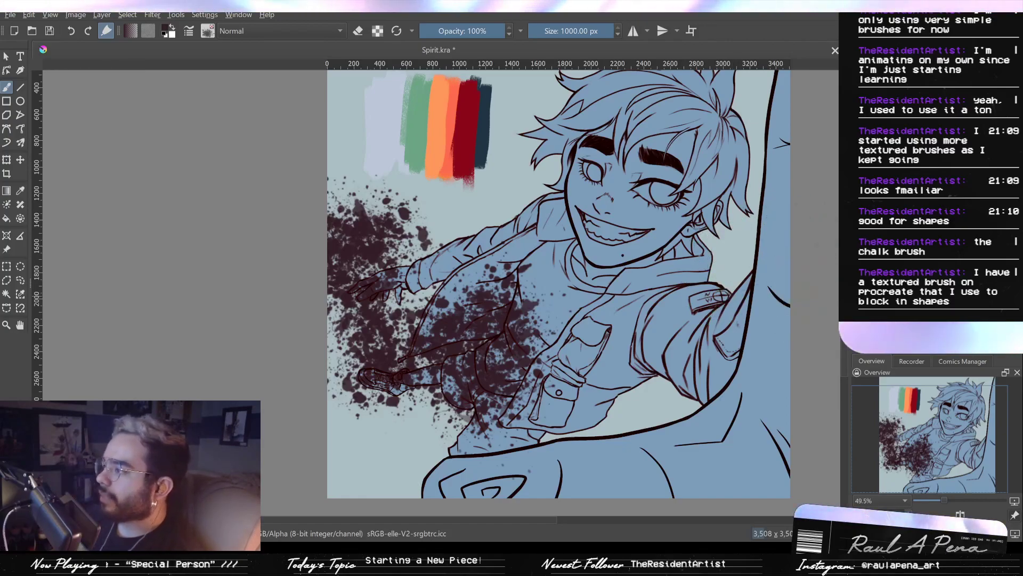
drag(394, 160, 536, 216)
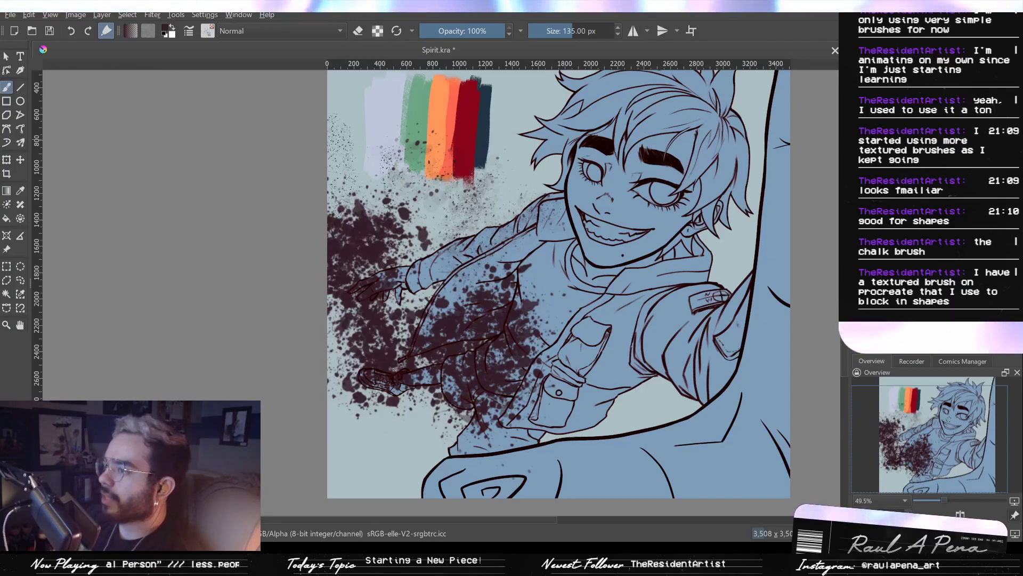
key(ctrl+z)
key(ctrl+z)
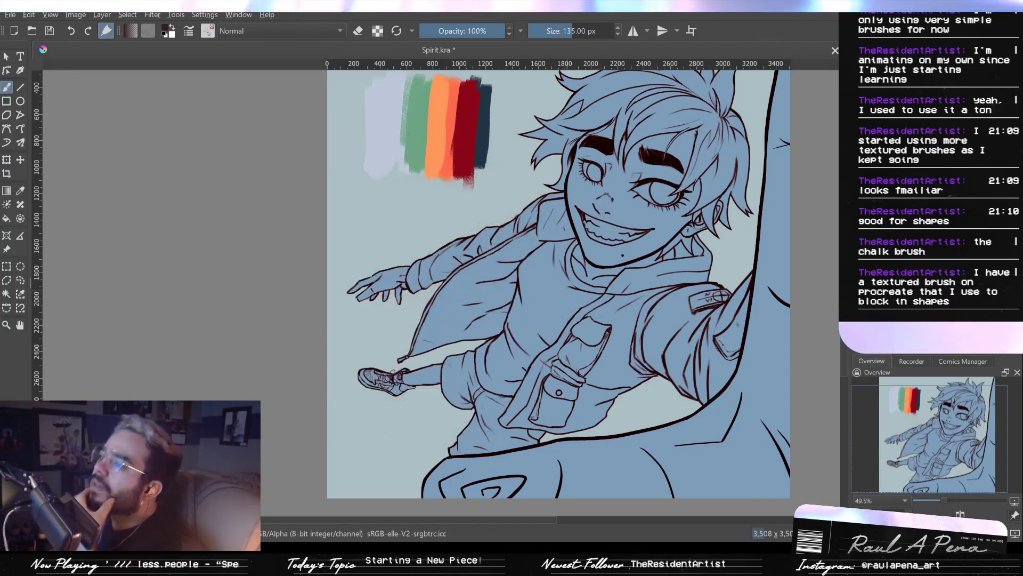
Paint a long dotted line with a 7 px stippling brush above the outstretched arm and undo the extra stroke
key(slash)
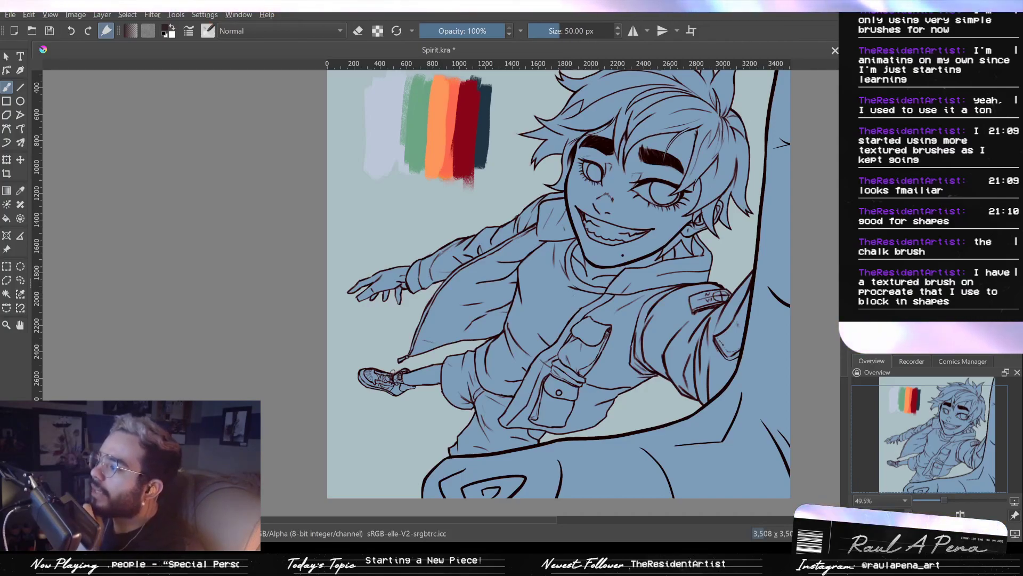
key(comma)
drag(391, 237, 449, 164)
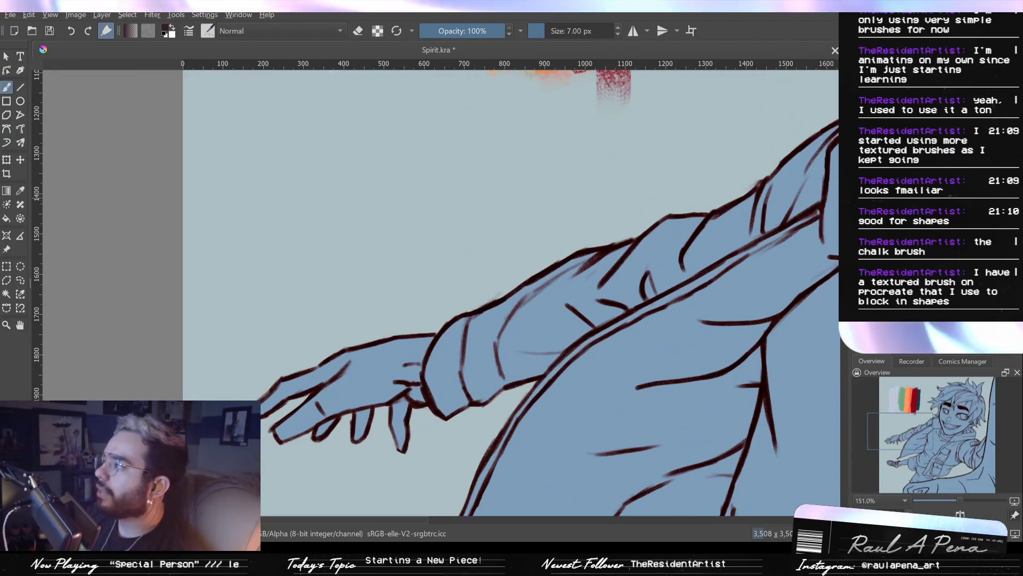
mouse_move(308, 223)
mouse_down()
mouse_move(560, 186)
mouse_move(643, 191)
mouse_up()
drag(291, 262, 555, 226)
key(ctrl+z)
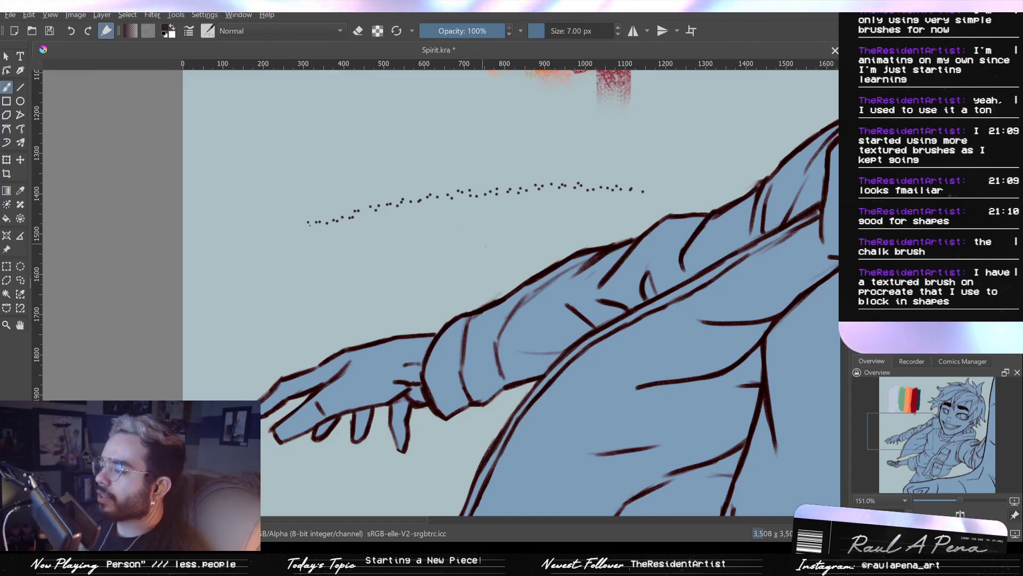
Stipple shading beside and above the character's smaller eye with the 7 px dotted brush
drag(621, 232, 589, 262)
mouse_move(768, 184)
mouse_down()
mouse_move(590, 297)
mouse_move(603, 269)
mouse_up()
click(603, 269)
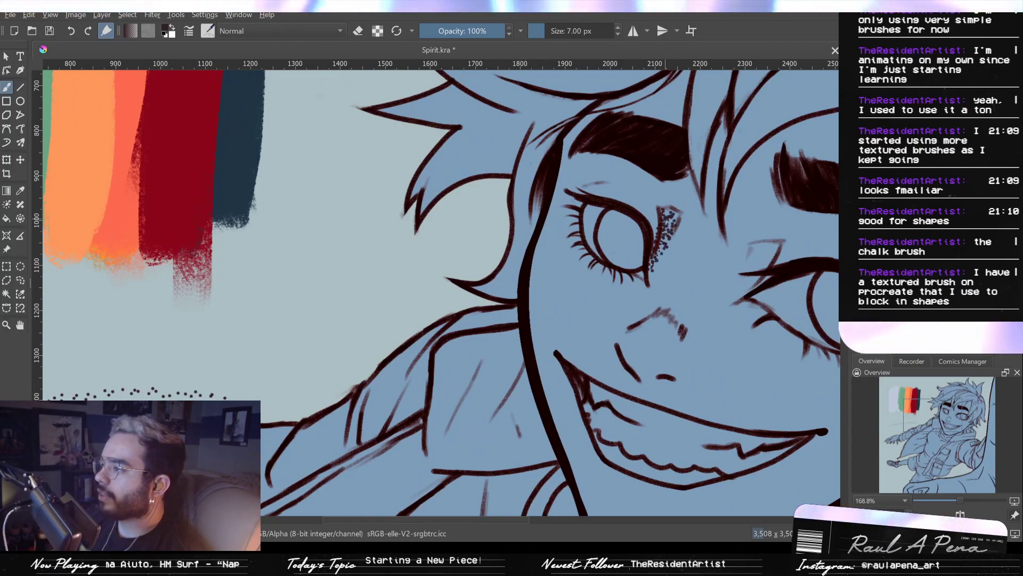
key(ctrl+z)
mouse_move(580, 189)
mouse_down()
mouse_move(623, 184)
mouse_move(585, 193)
mouse_up()
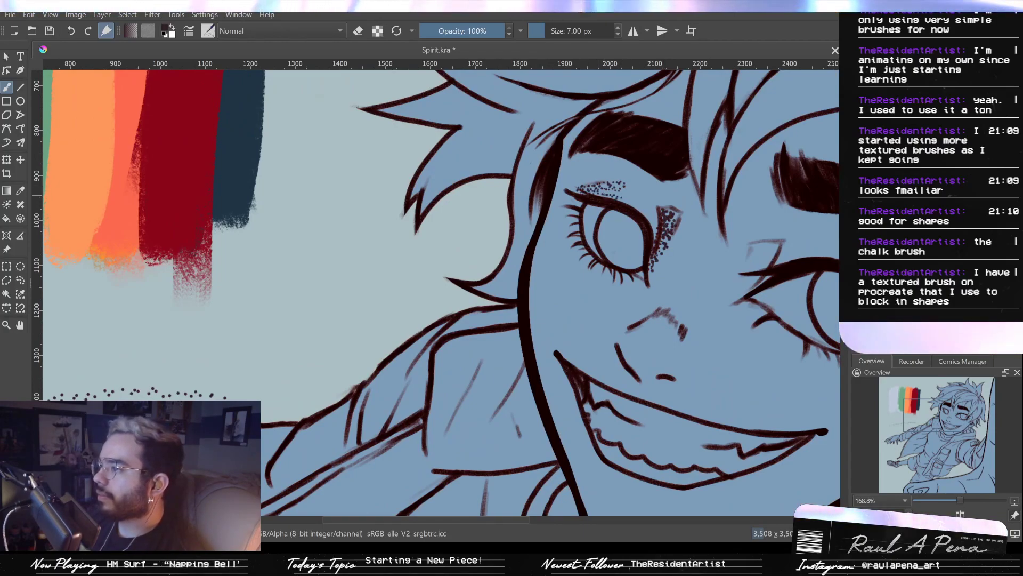
drag(655, 205, 639, 197)
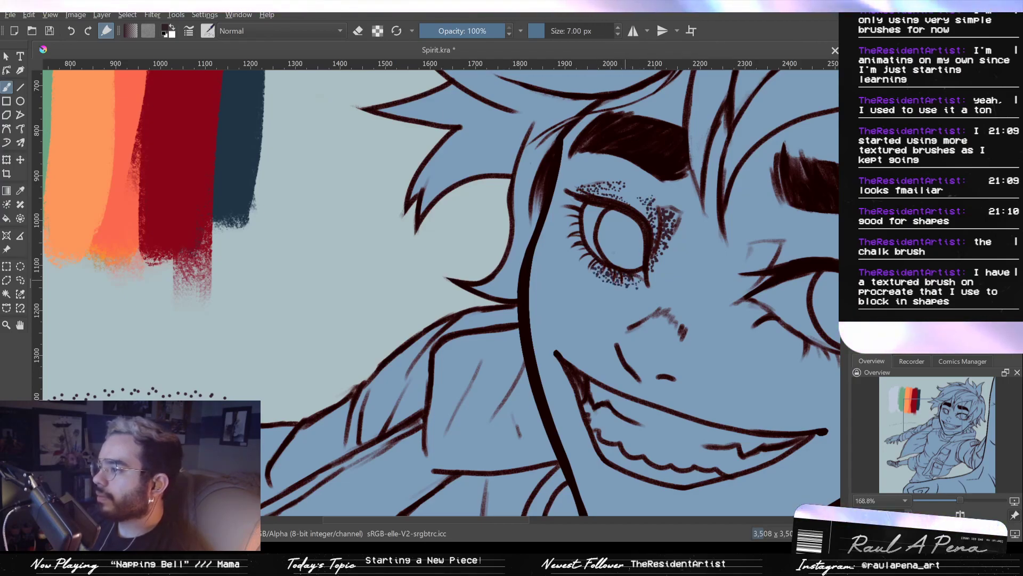
Try freckle-like stippling on the cheek below the smaller eye and undo the dots
mouse_move(602, 316)
mouse_down()
mouse_move(575, 321)
mouse_move(552, 305)
mouse_move(562, 286)
mouse_move(606, 330)
mouse_up()
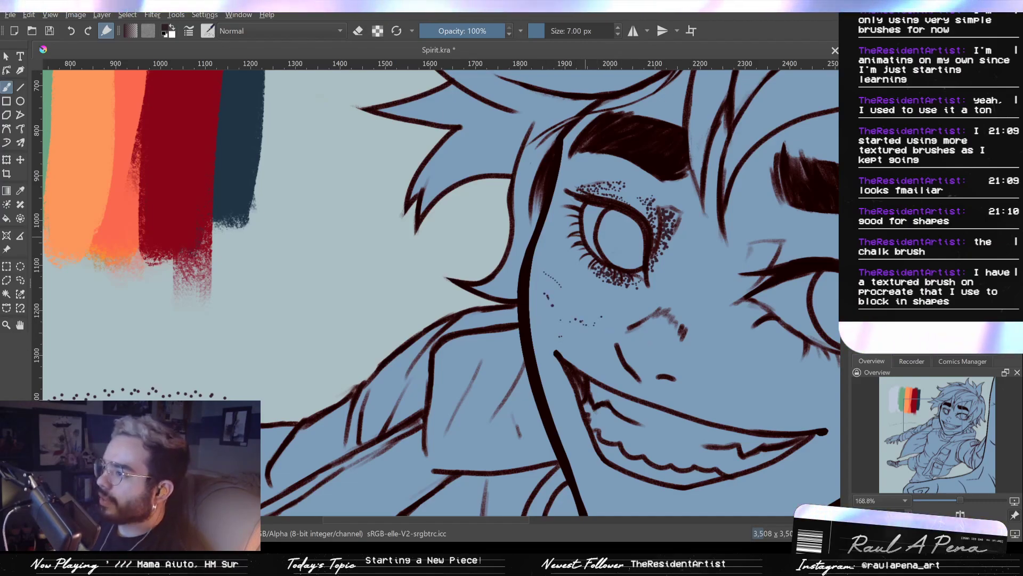
key(ctrl+z)
key(ctrl+z)
key(ctrl+z)
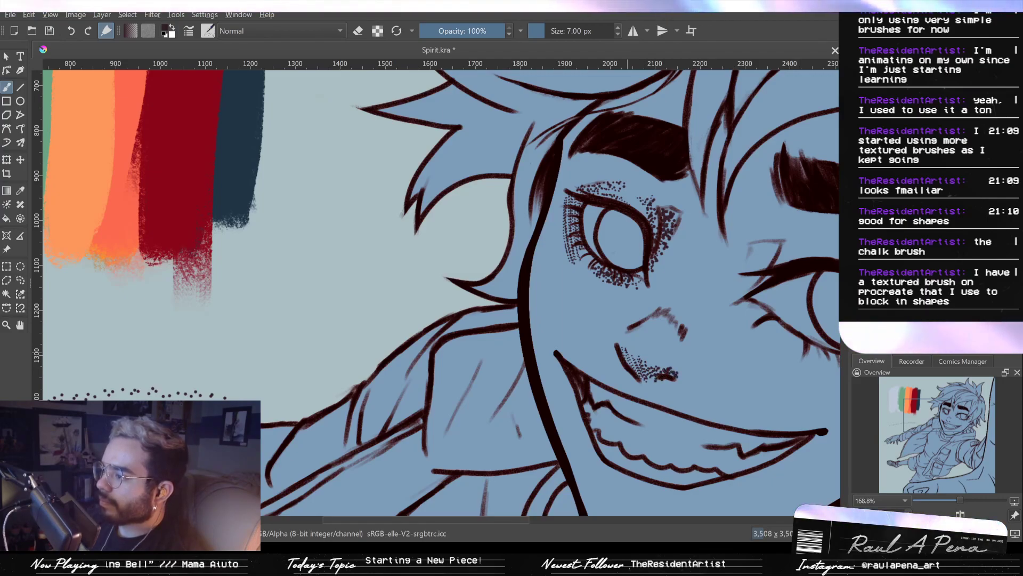
Stipple shading under the nose with the 7 px dotted brush, try another stroke near the mouth and undo it
drag(627, 347, 641, 367)
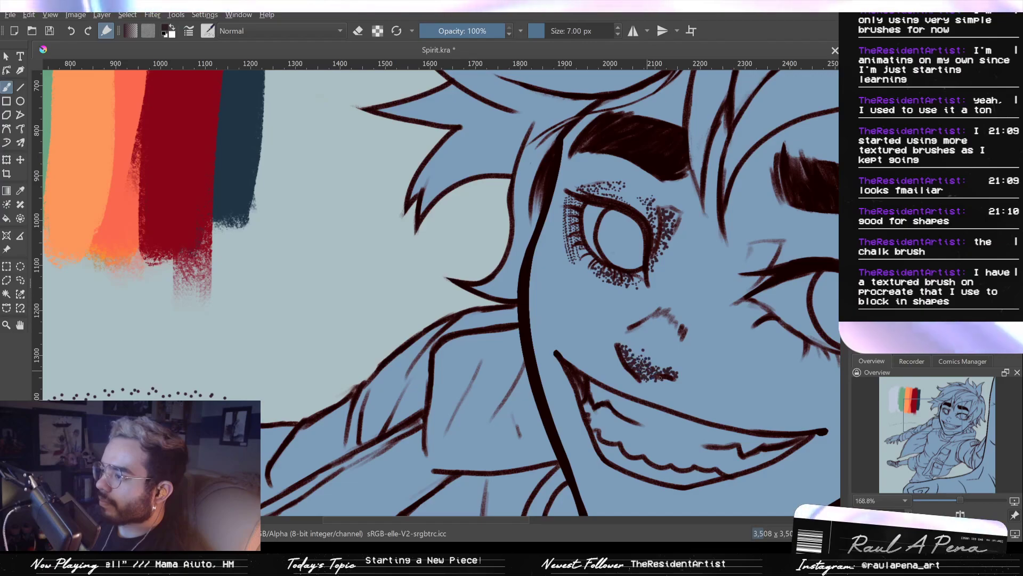
drag(755, 379, 700, 377)
key(ctrl+z)
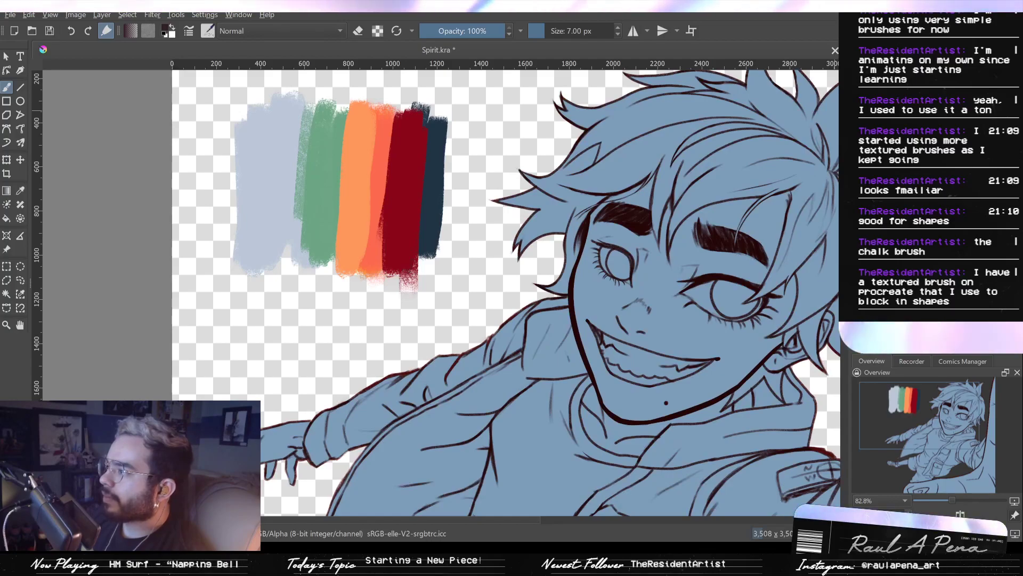
Show the light background again and switch to the 291.38 px brush preset
key(ctrl+g)
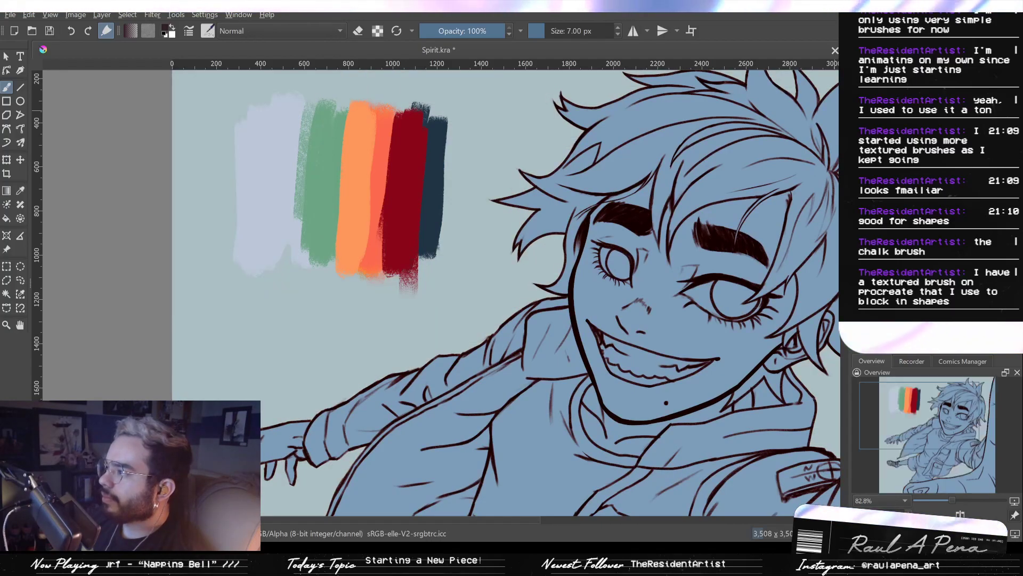
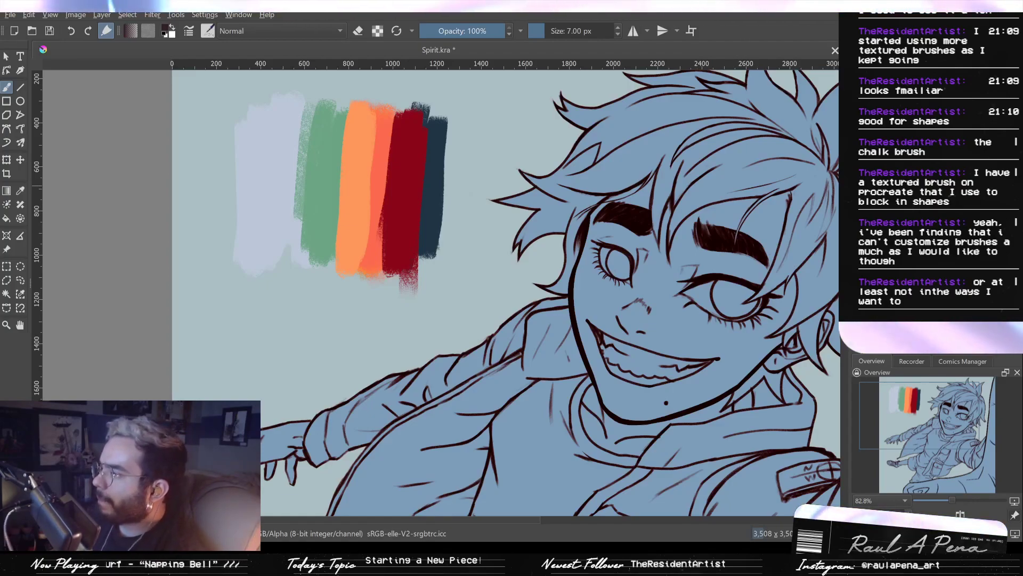
key(/)
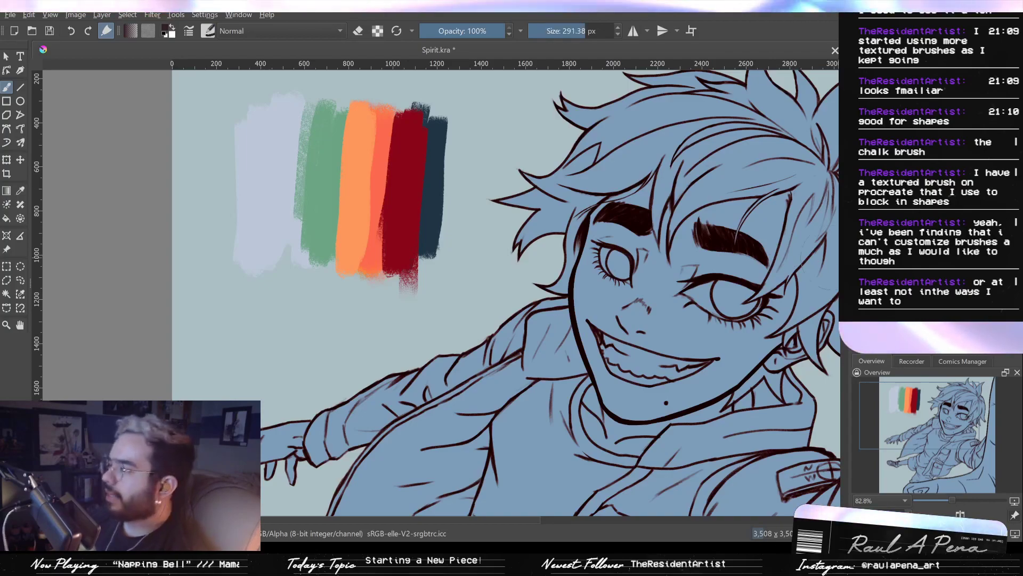
scroll(631, 304, up, 1)
scroll(621, 306, down, 1)
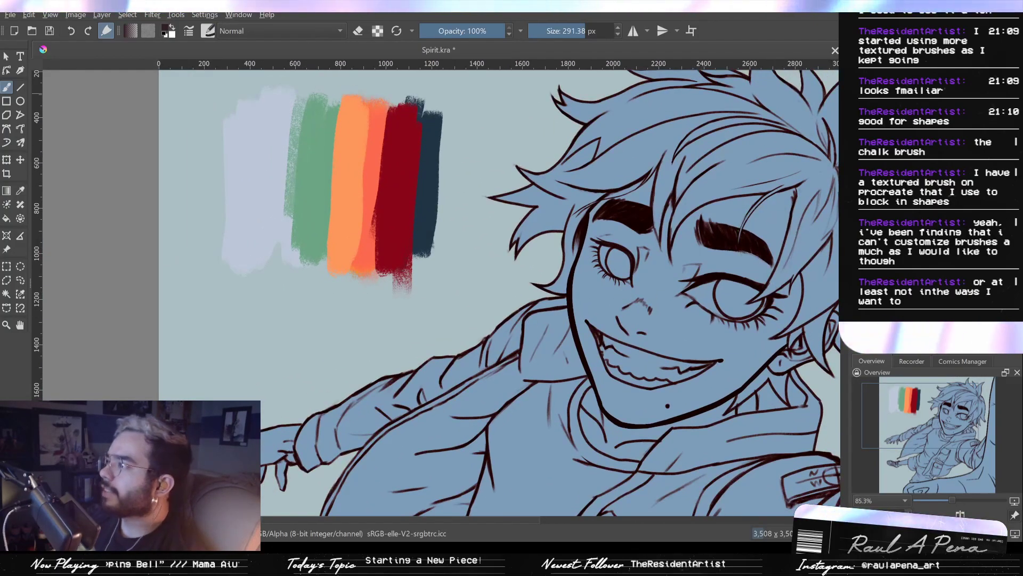
Try blocking in the face with pale pink using the 291.38 px brush and undo the strokes
drag(693, 300, 547, 341)
scroll(626, 318, up, 1)
drag(626, 317, 658, 260)
scroll(658, 260, down, 5)
scroll(658, 260, up, 2)
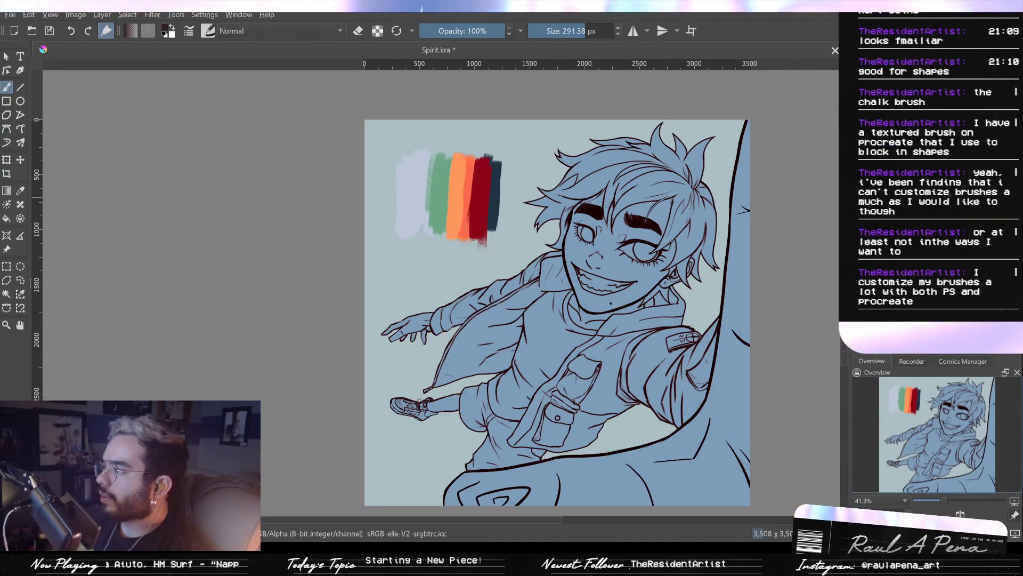
scroll(677, 249, up, 3)
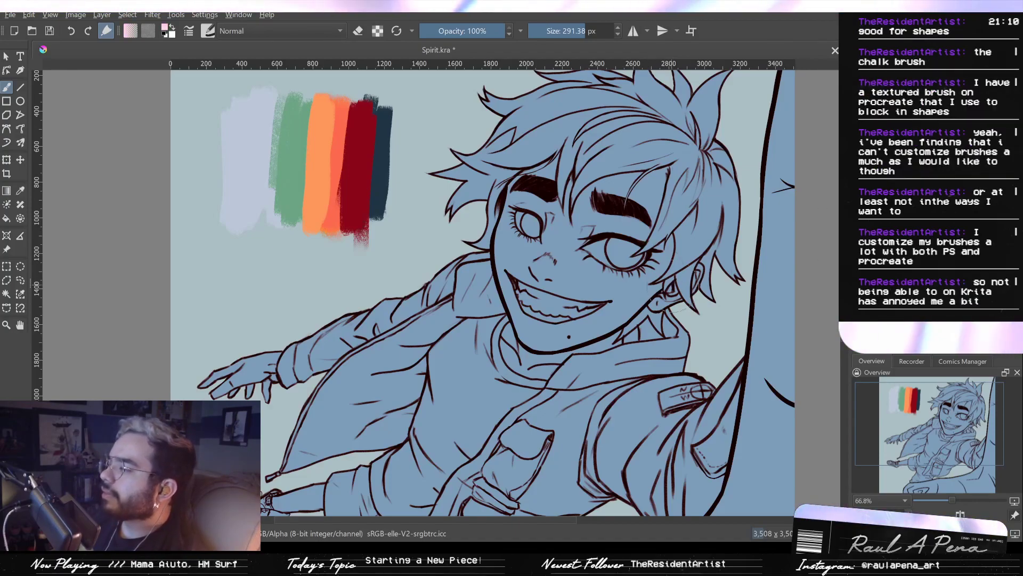
mouse_move(650, 255)
mouse_down()
mouse_move(608, 306)
mouse_move(682, 274)
mouse_move(593, 325)
mouse_move(610, 335)
mouse_move(551, 352)
mouse_move(584, 357)
mouse_move(565, 341)
mouse_move(534, 350)
mouse_up()
mouse_move(551, 305)
mouse_down()
mouse_move(525, 230)
mouse_move(540, 181)
mouse_move(592, 235)
mouse_move(662, 166)
mouse_move(660, 213)
mouse_move(692, 266)
mouse_up()
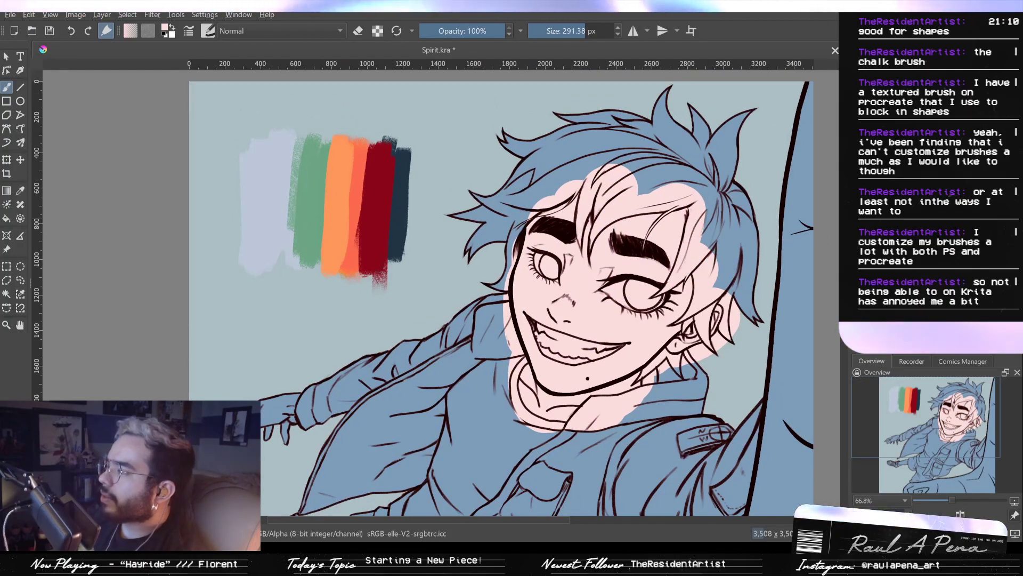
key(ctrl+z)
key(ctrl+z)
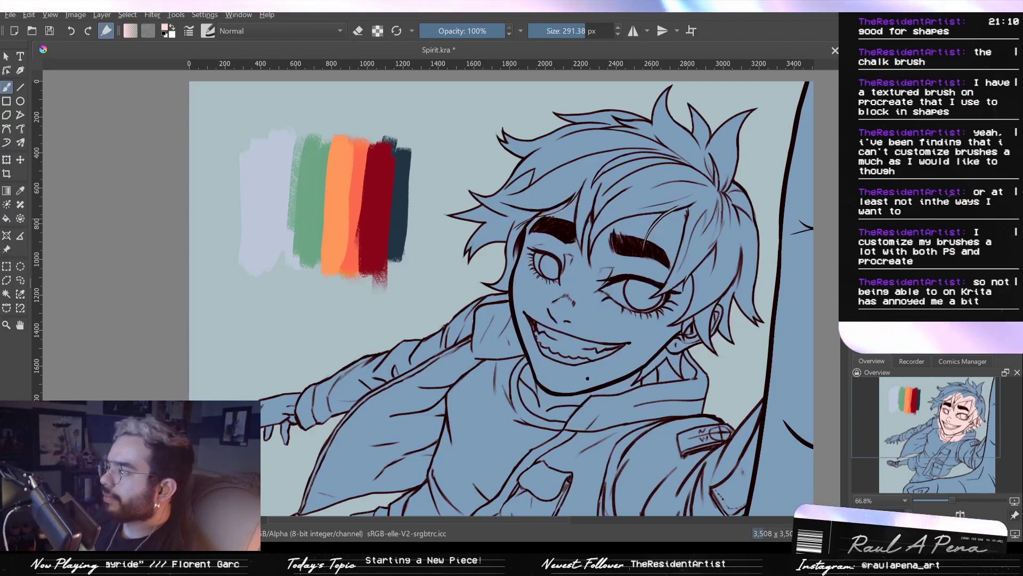
Block in the face and neck with pale pink and paint a white diagonal light band from the hair across the face
mouse_move(565, 282)
mouse_down()
mouse_move(639, 315)
mouse_move(682, 298)
mouse_move(702, 272)
mouse_move(613, 176)
mouse_move(560, 347)
mouse_move(528, 373)
mouse_move(538, 413)
mouse_move(618, 405)
mouse_move(656, 389)
mouse_up()
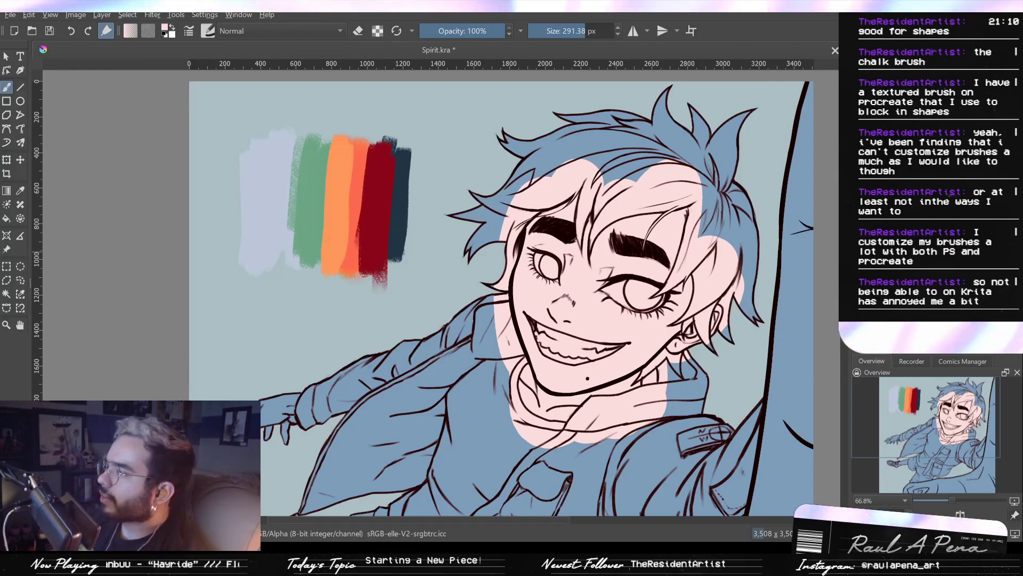
mouse_move(556, 155)
mouse_down()
mouse_move(421, 250)
mouse_move(544, 229)
mouse_up()
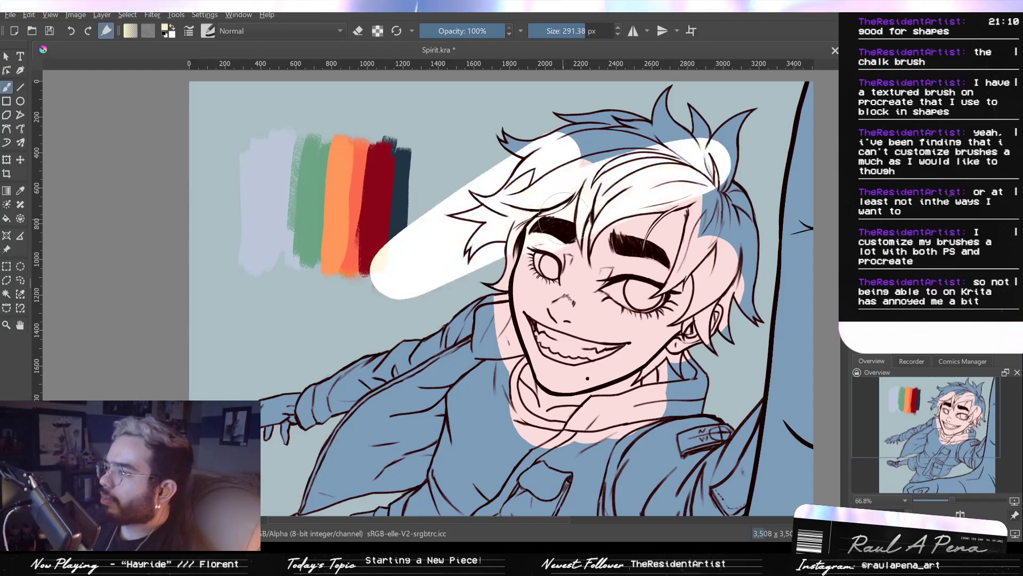
key(ctrl+z)
drag(724, 184, 319, 317)
drag(730, 184, 337, 331)
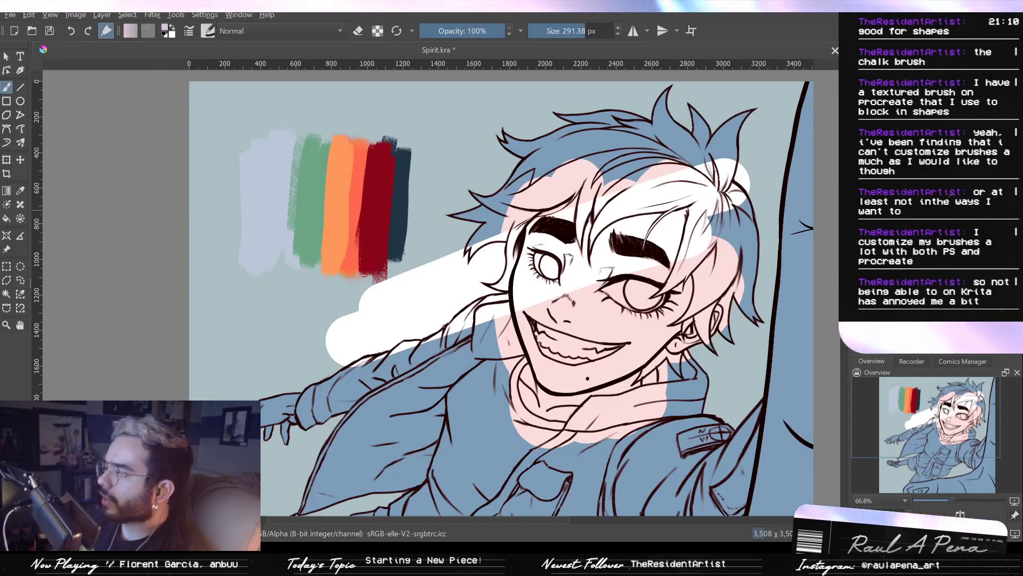
Shade the pink face areas outside the white light band with purple
mouse_move(633, 288)
mouse_down()
mouse_move(661, 333)
mouse_move(653, 346)
mouse_up()
key(ctrl+z)
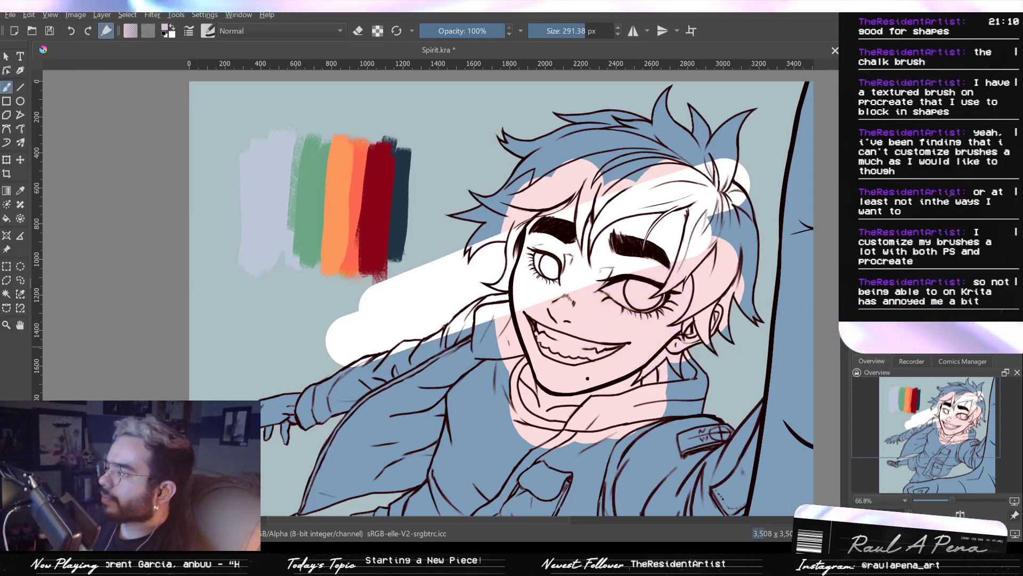
mouse_move(640, 299)
mouse_down()
mouse_move(629, 363)
mouse_move(672, 341)
mouse_move(608, 299)
mouse_move(533, 341)
mouse_move(565, 202)
mouse_move(533, 192)
mouse_move(523, 202)
mouse_up()
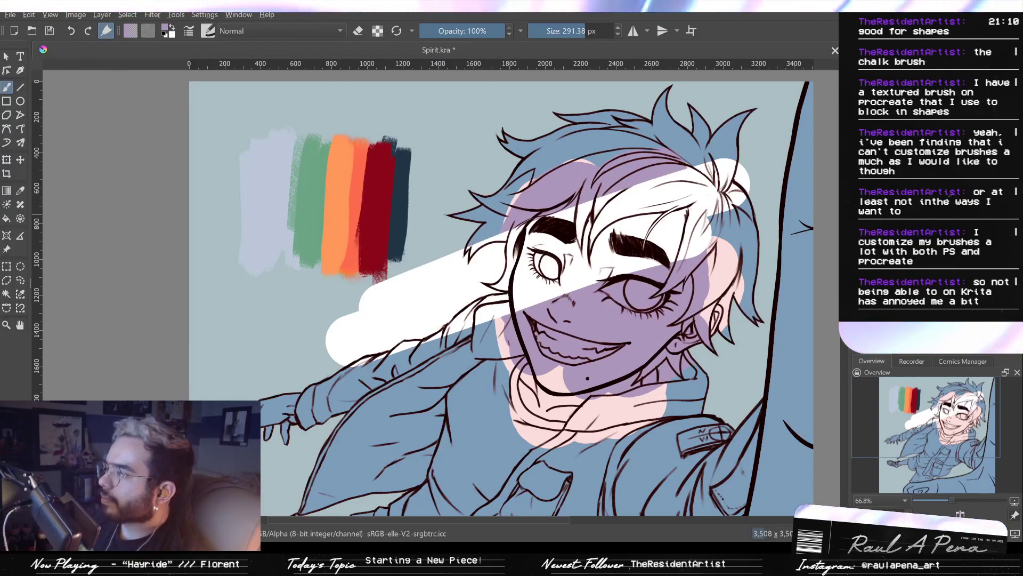
key(ctrl+z)
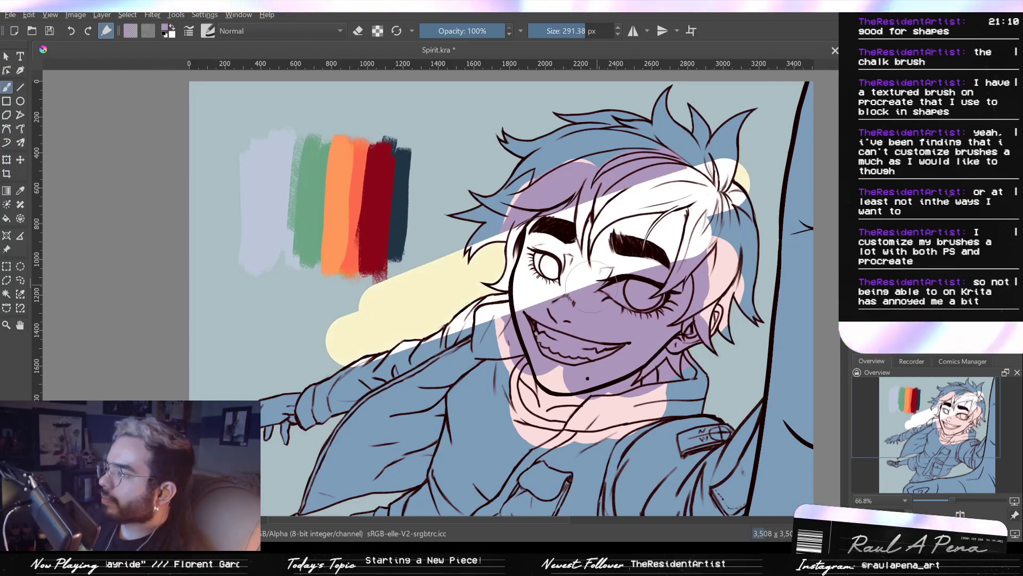
Remove the light band and extend the purple shading over the hair, neck and upper jacket
scroll(557, 290, up, 5)
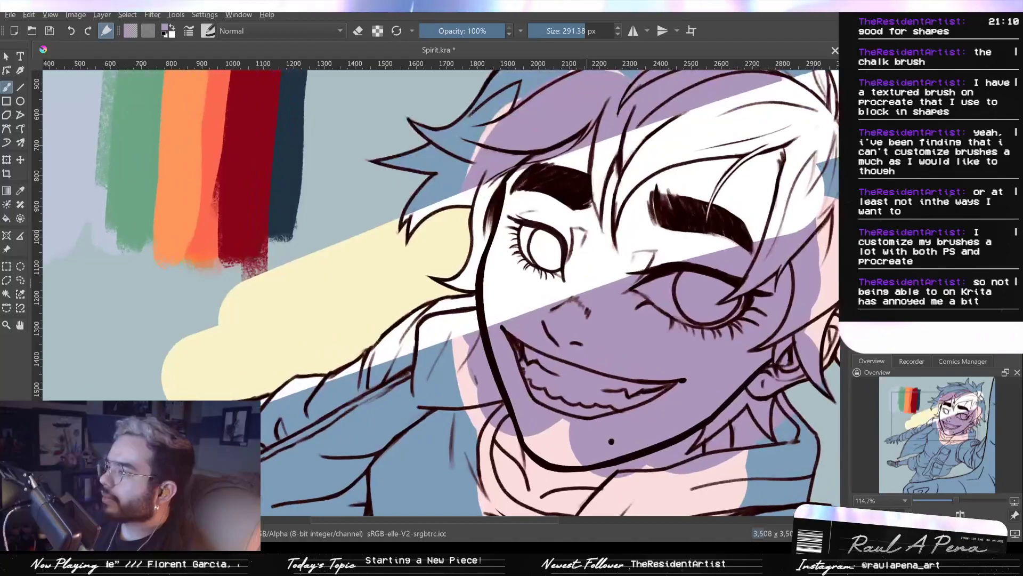
mouse_move(493, 245)
mouse_down()
mouse_move(640, 218)
mouse_move(488, 233)
mouse_move(759, 195)
mouse_move(777, 258)
mouse_up()
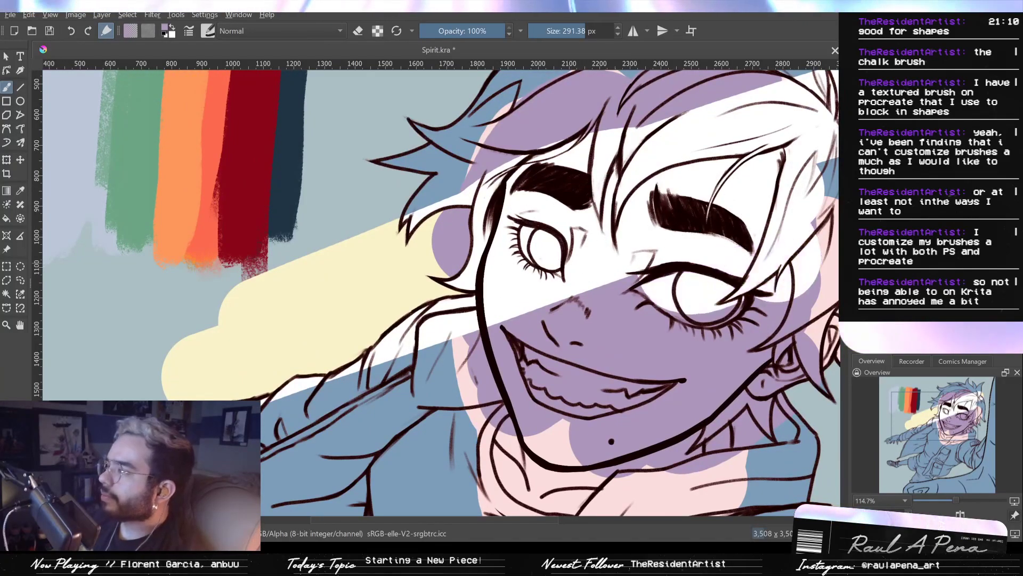
key(ctrl+z)
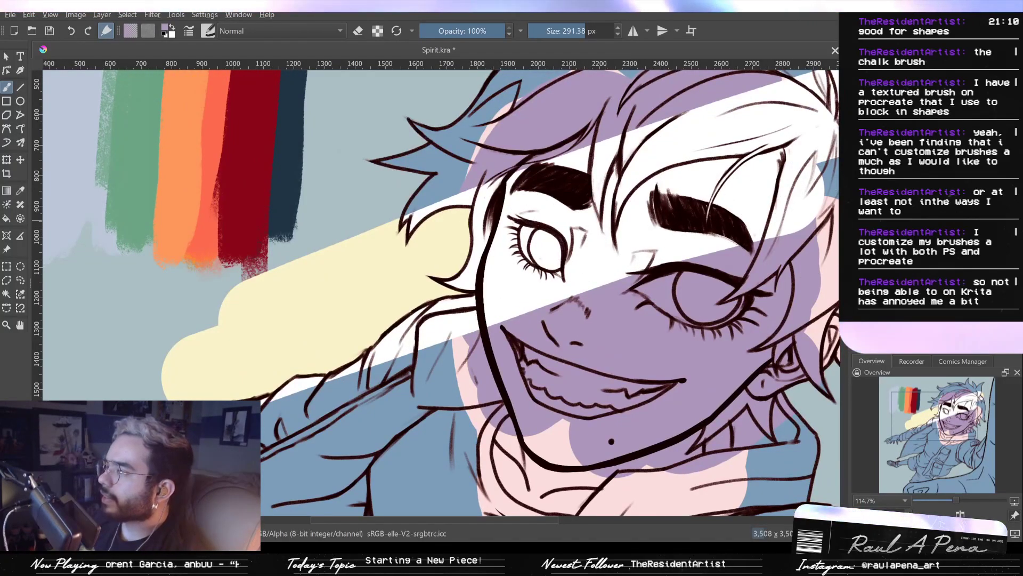
key(ctrl+z)
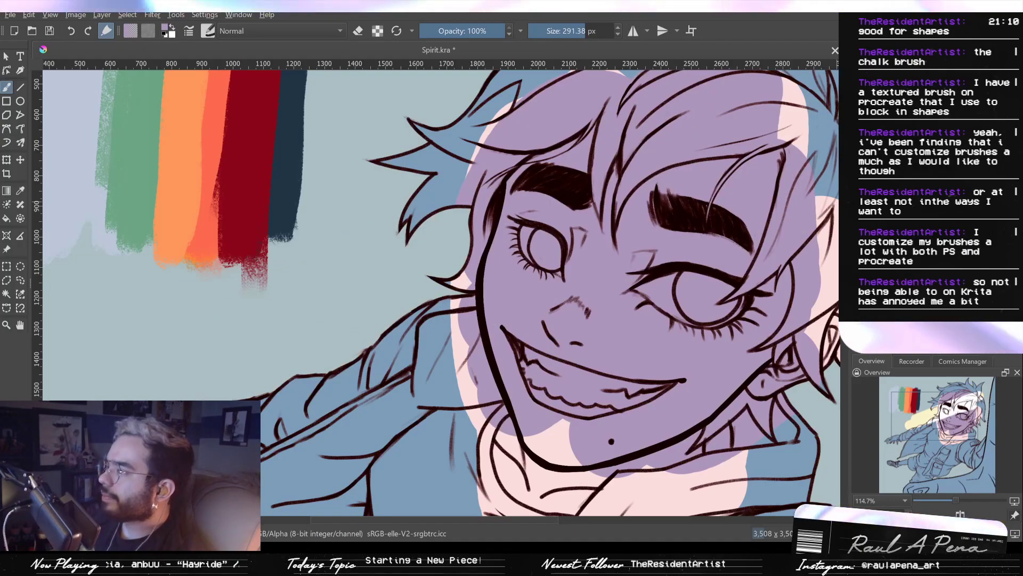
scroll(650, 250, down, 4)
mouse_move(575, 299)
mouse_down()
mouse_move(592, 341)
mouse_move(624, 373)
mouse_move(695, 349)
mouse_move(741, 242)
mouse_move(718, 173)
mouse_move(613, 160)
mouse_up()
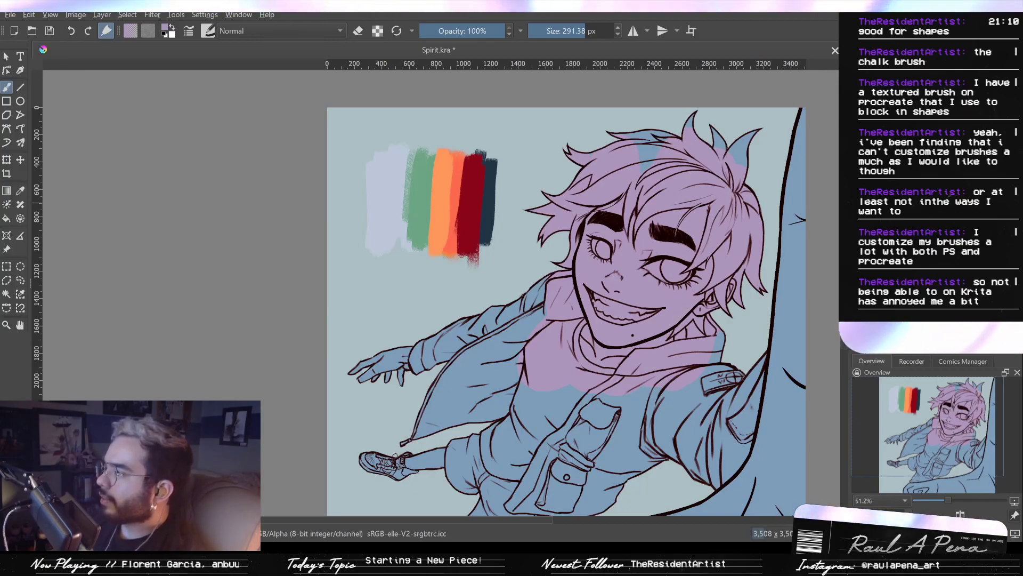
Try yellow light strokes diagonally across the purple-shaded face and hair with the 291.38 px brush and undo them
drag(579, 235, 682, 208)
key(ctrl+z)
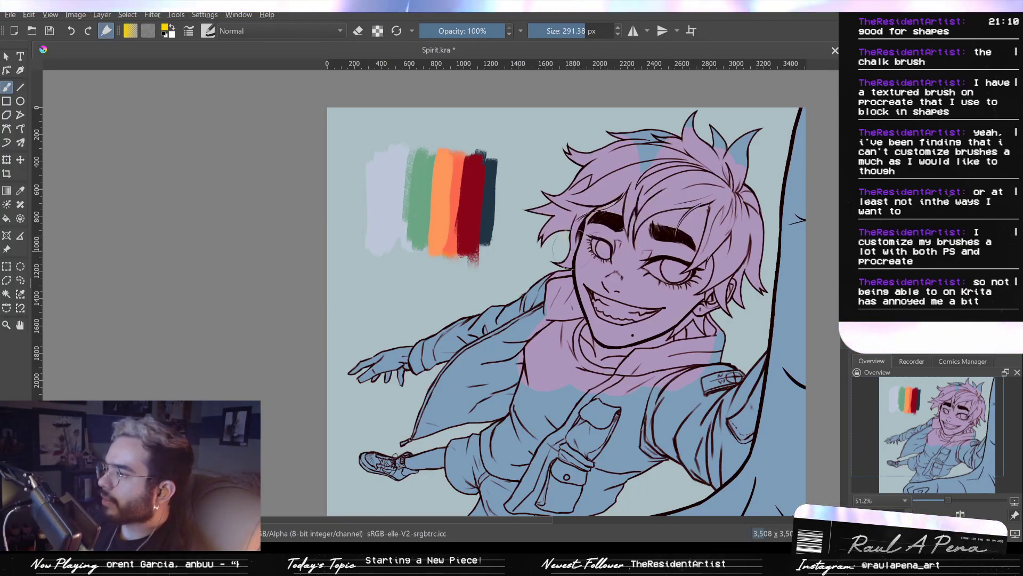
drag(550, 265, 667, 217)
key(ctrl+z)
drag(735, 213, 368, 318)
key(ctrl+z)
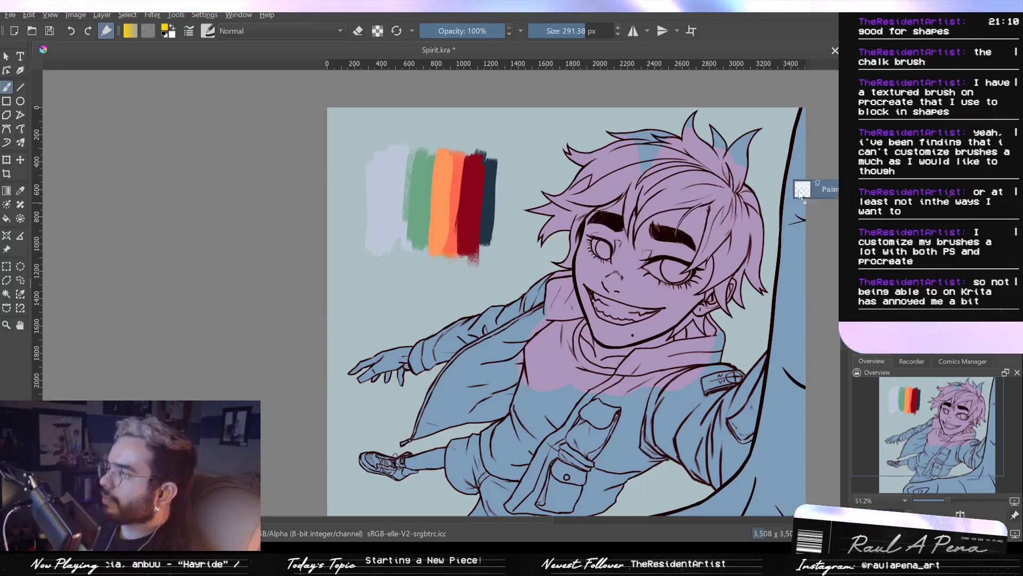
drag(751, 182, 349, 373)
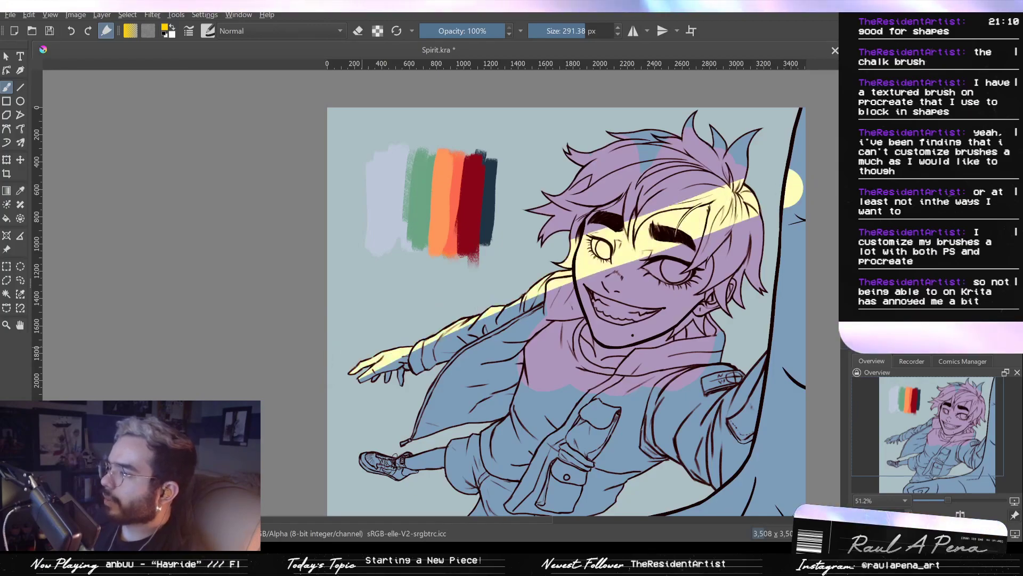
key(ctrl+z)
mouse_move(749, 171)
mouse_down()
mouse_move(545, 236)
mouse_move(597, 229)
mouse_move(607, 245)
mouse_move(632, 235)
mouse_up()
key(ctrl+z)
key(ctrl+z)
key(ctrl+z)
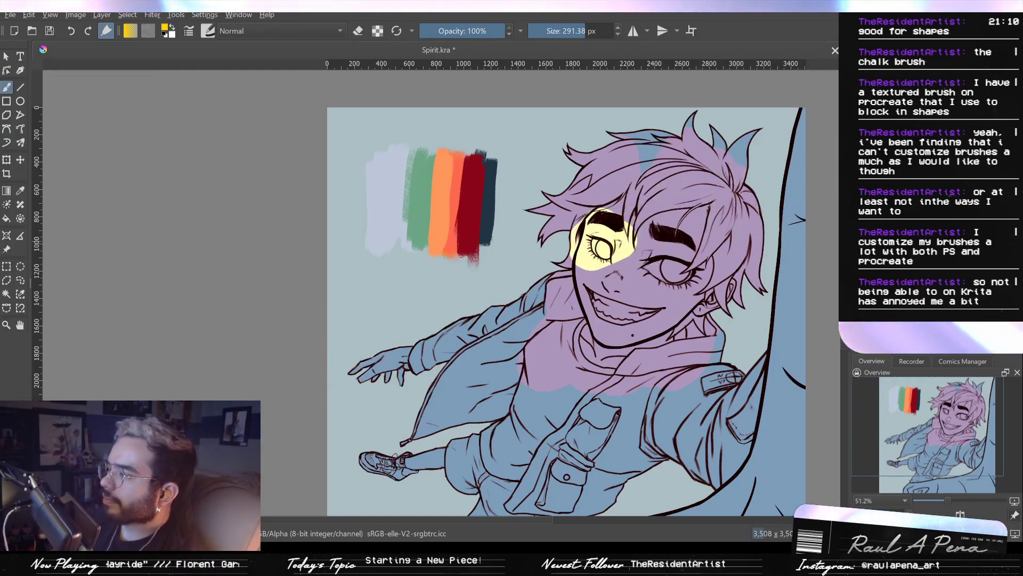
key(ctrl+z)
Switch through brush presets, try yellow highlight strokes on the hair with the textured brush at 472.96 px and undo them
key(bracketleft)
key(bracketleft)
key(bracketleft)
key(bracketleft)
key(bracketleft)
key(bracketleft)
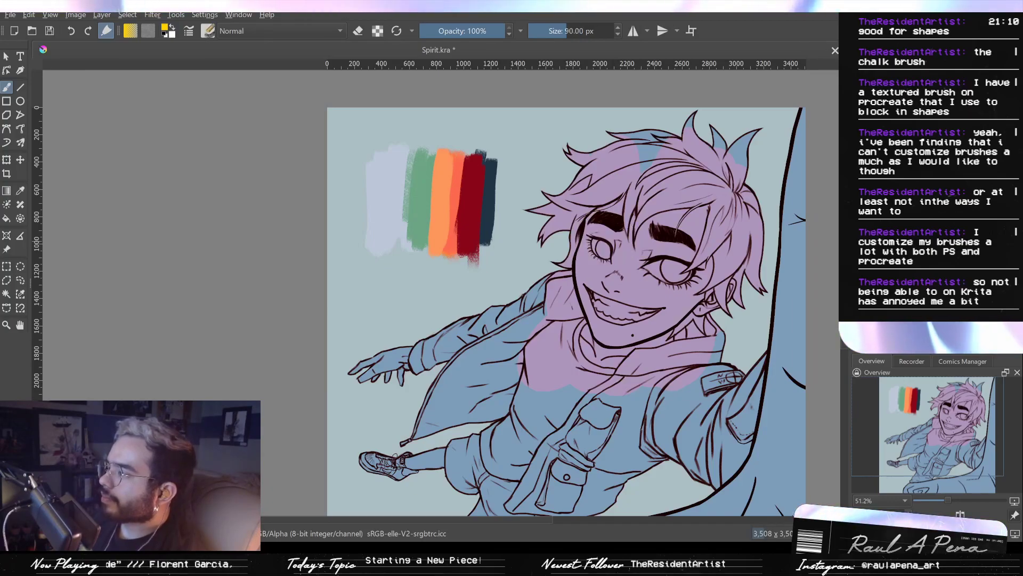
key(slash)
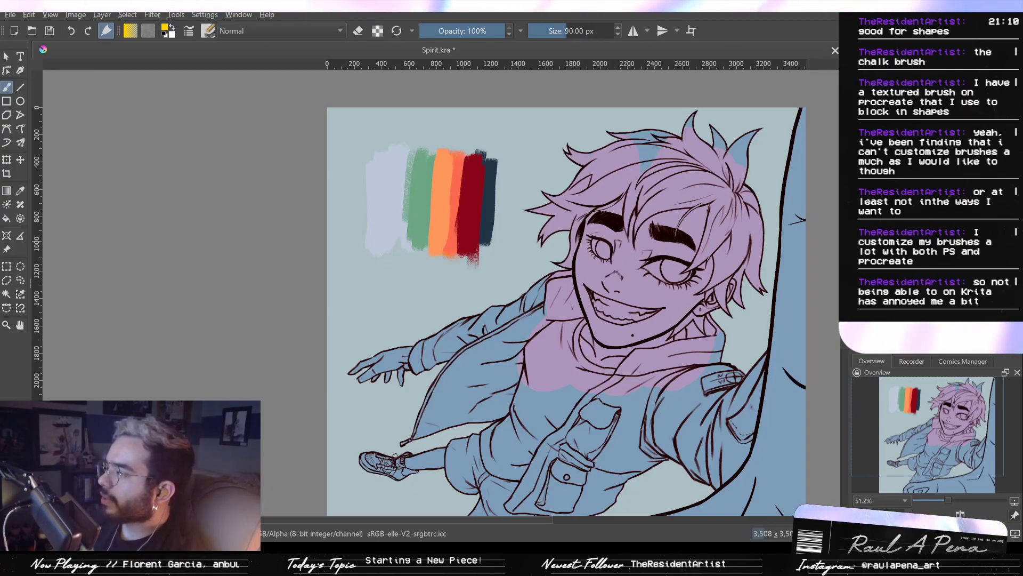
key(slash)
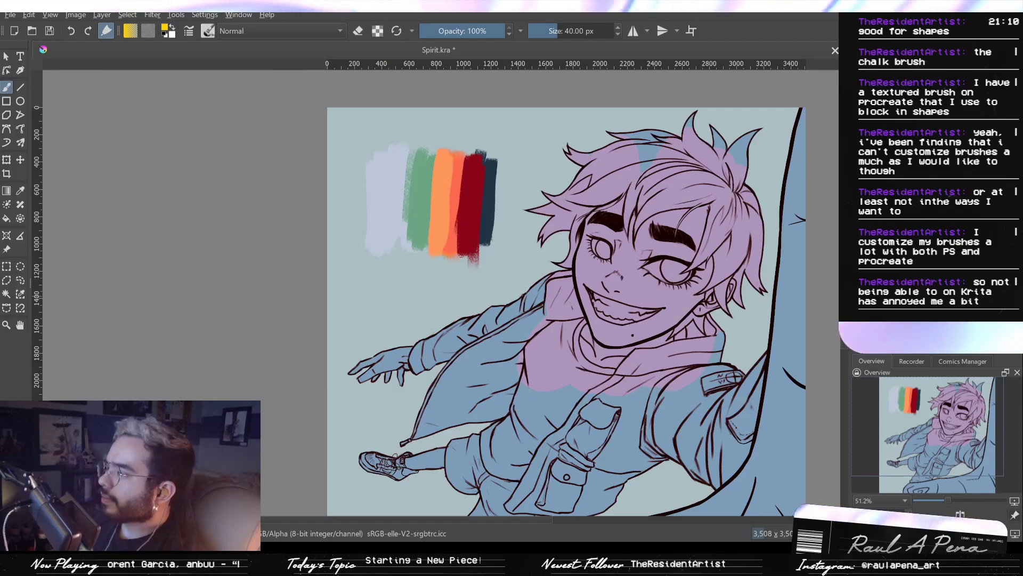
key(slash)
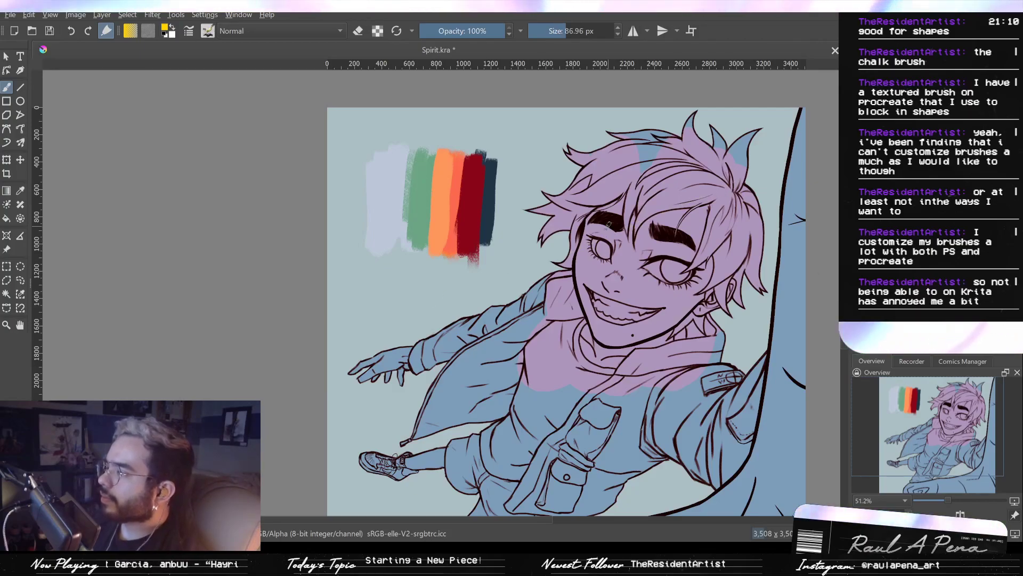
drag(595, 214, 678, 234)
drag(731, 196, 688, 234)
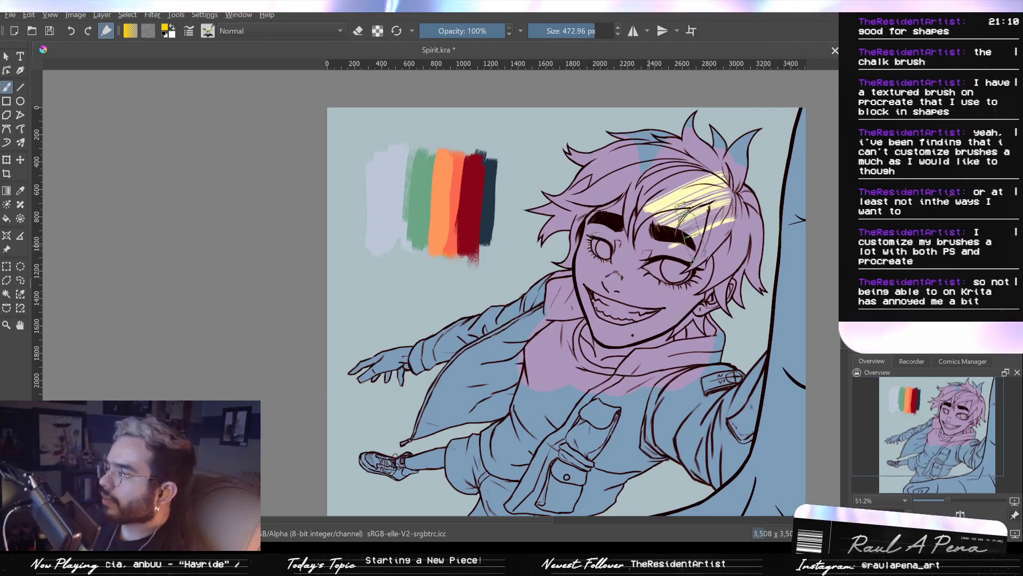
key(ctrl+z)
key(ctrl+z)
Switch to the 40 px preset, enlarge it to 415.37 px and paint a yellow light band diagonally across the face
key(slash)
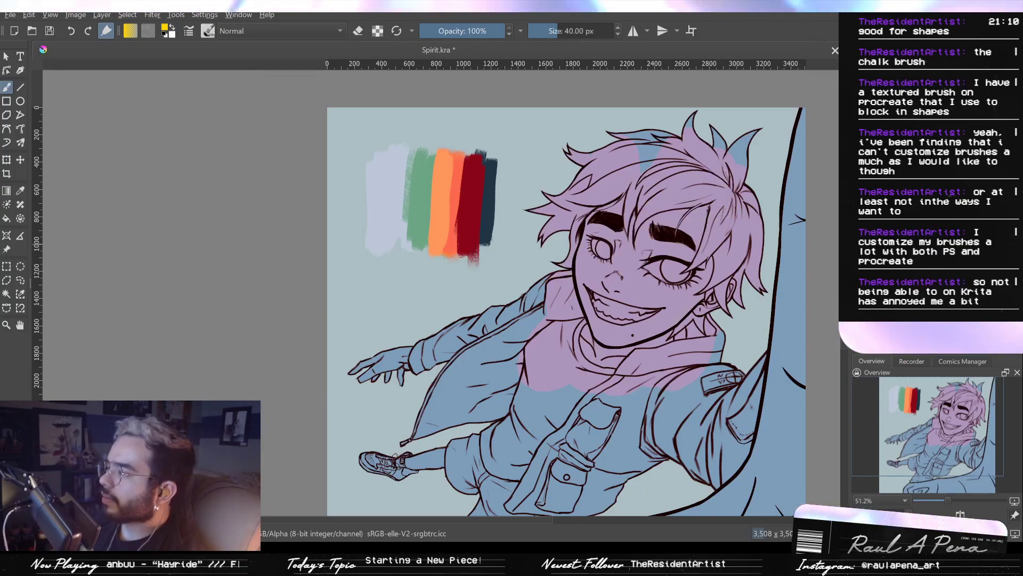
drag(726, 260, 810, 260)
mouse_move(698, 216)
mouse_down()
mouse_move(549, 283)
mouse_move(602, 242)
mouse_move(551, 255)
mouse_up()
drag(758, 208, 552, 288)
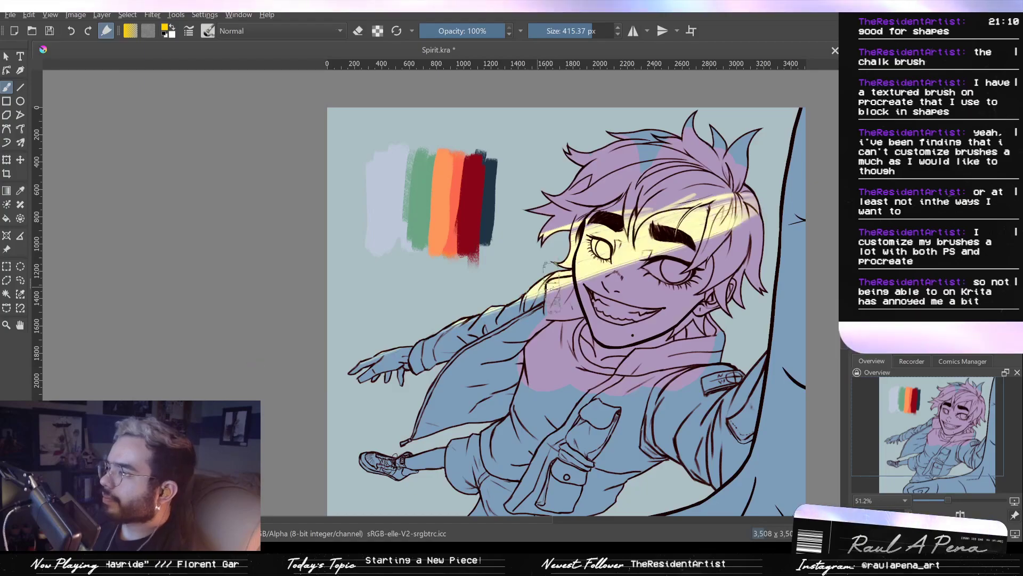
key(ctrl+z)
Reduce the brush to 92.56 px and add small yellow light touches on the nose and near the larger eye
mouse_move(618, 287)
mouse_down()
mouse_move(618, 234)
mouse_move(488, 234)
mouse_up()
mouse_move(618, 245)
mouse_down()
mouse_move(565, 245)
mouse_move(596, 276)
mouse_move(588, 278)
mouse_move(614, 284)
mouse_up()
drag(636, 249, 612, 287)
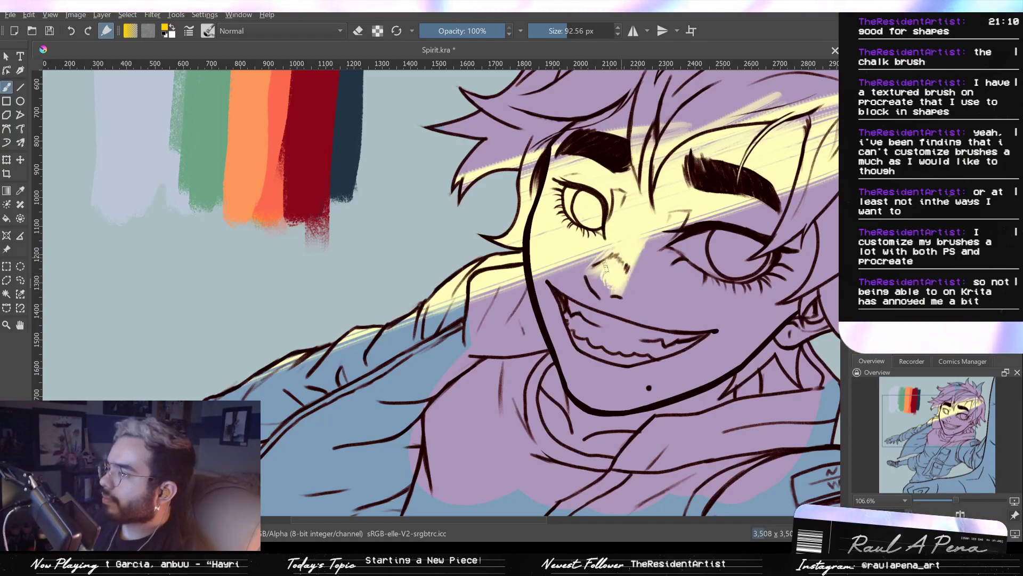
mouse_move(733, 239)
mouse_down()
mouse_move(762, 252)
mouse_move(704, 229)
mouse_move(750, 249)
mouse_move(674, 245)
mouse_move(714, 296)
mouse_move(660, 293)
mouse_move(688, 300)
mouse_move(682, 336)
mouse_move(688, 301)
mouse_move(661, 359)
mouse_move(691, 294)
mouse_up()
Clear the yellow light and the purple and pink test colours, leaving the plain blue base on the character
key(Delete)
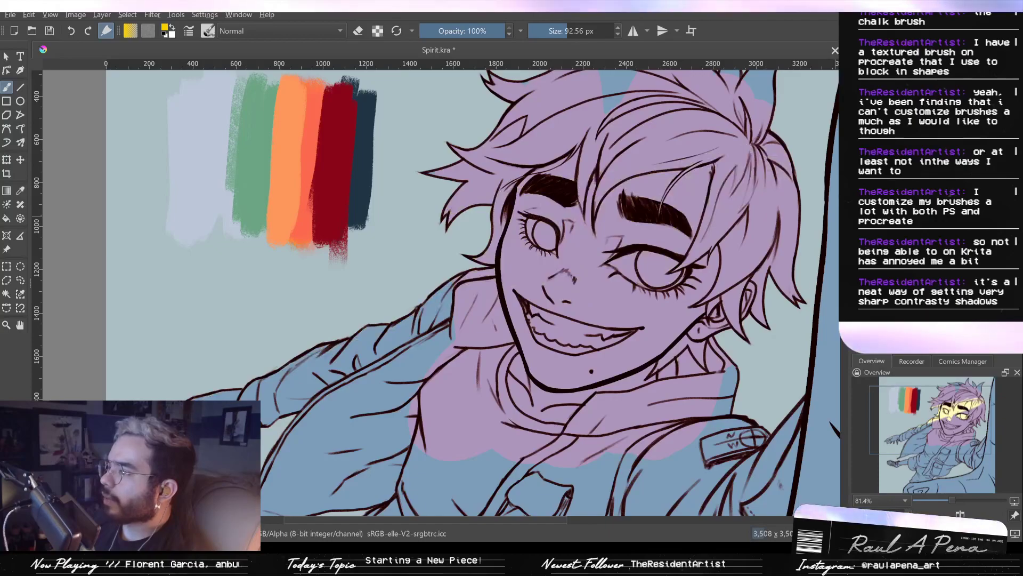
drag(738, 241, 740, 238)
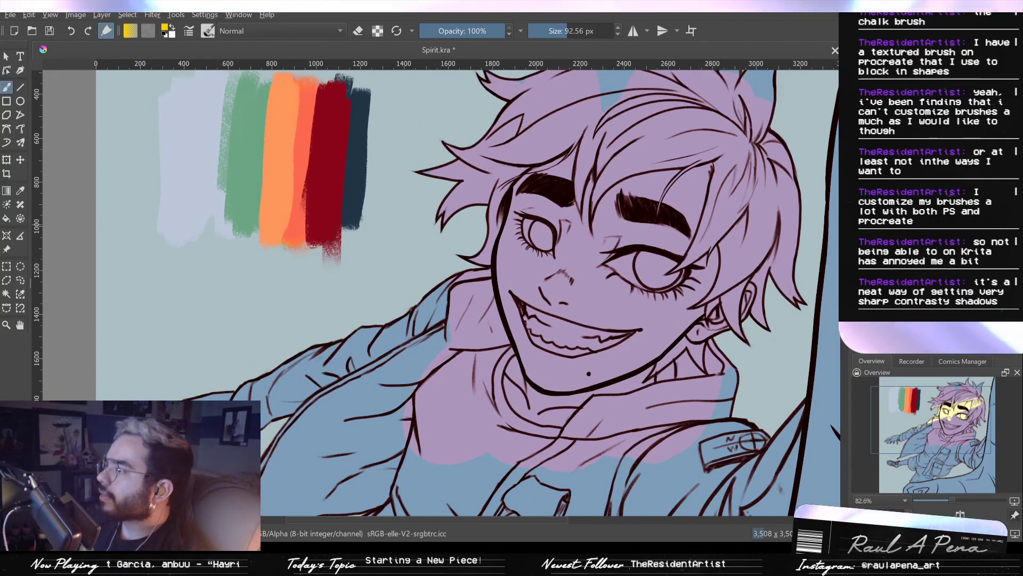
key(p)
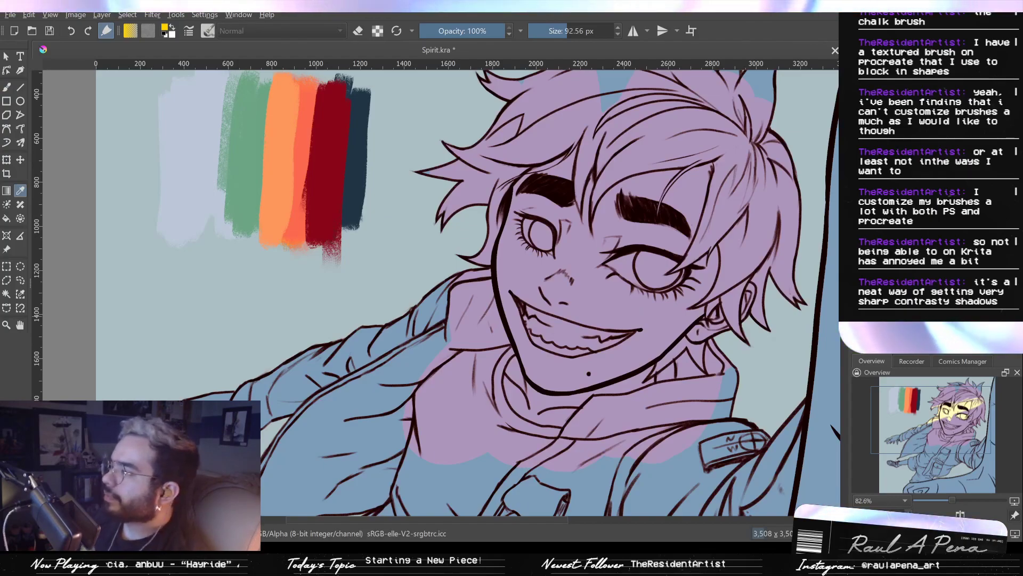
key(ctrl+z)
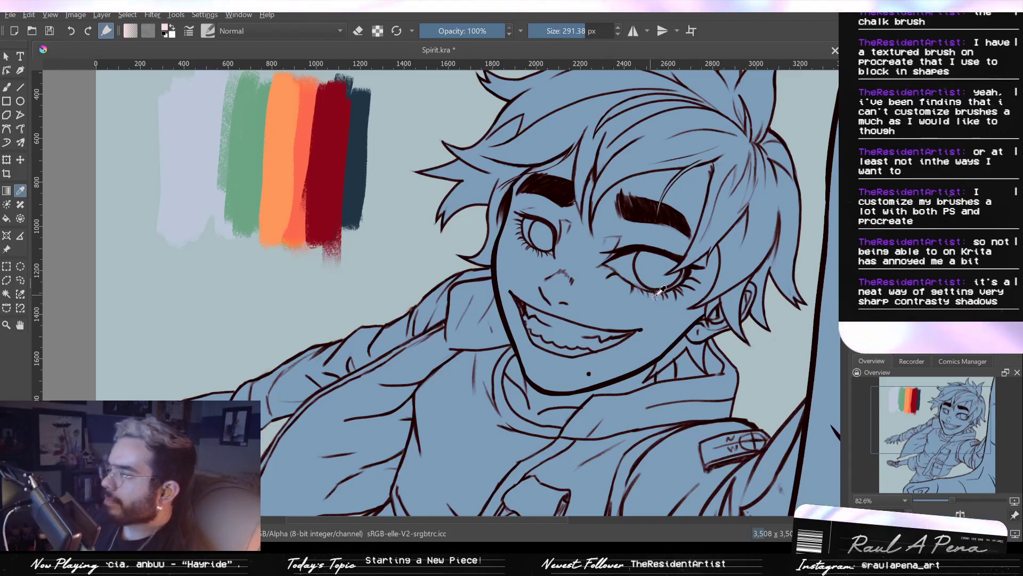
Block in the face, ear and neck with pale pink using the 291.38 px brush
mouse_move(664, 314)
mouse_down()
mouse_move(693, 320)
mouse_move(743, 293)
mouse_up()
key(ctrl+z)
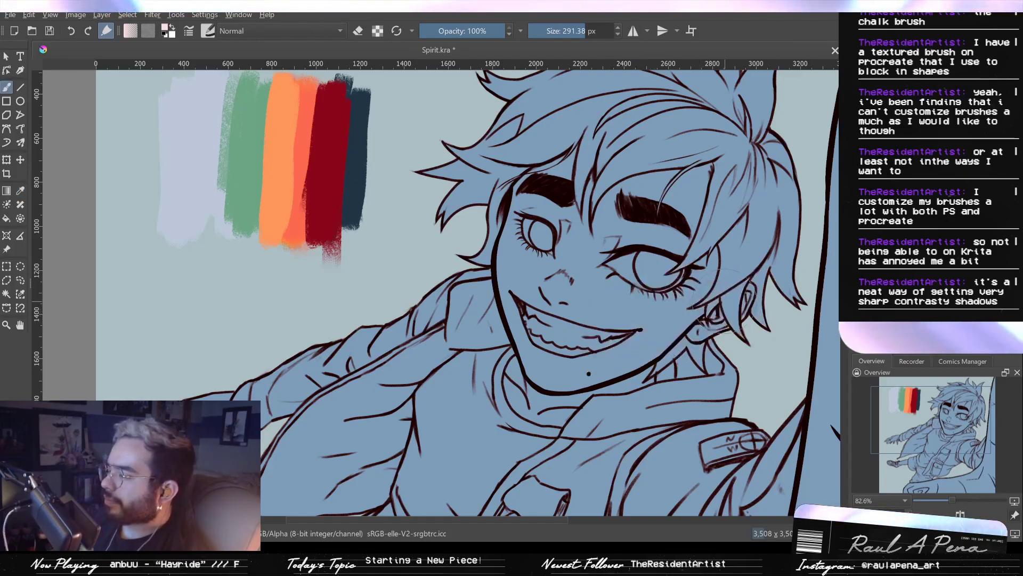
click(715, 306)
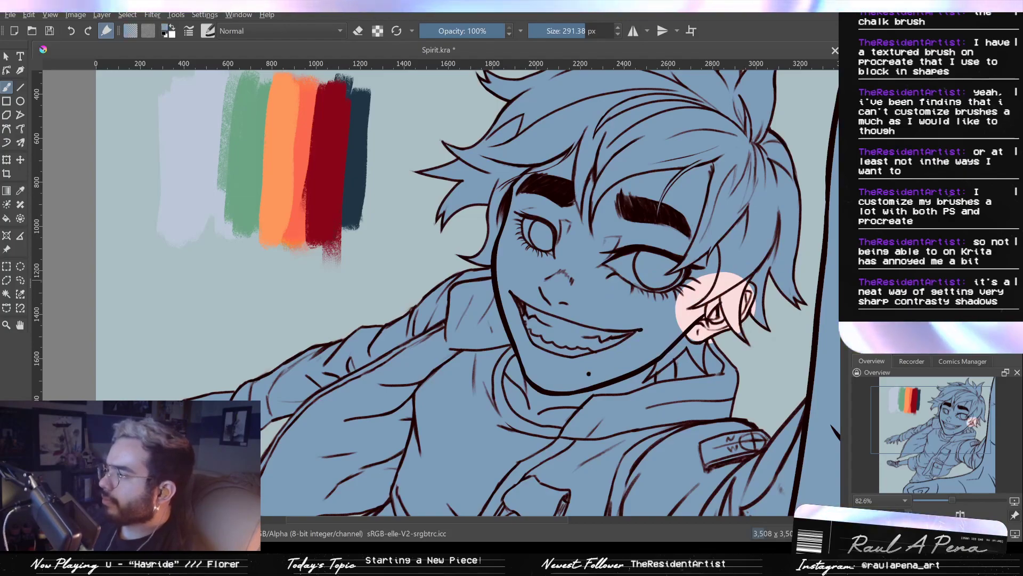
mouse_move(709, 299)
mouse_down()
mouse_move(656, 341)
mouse_move(693, 219)
mouse_move(746, 278)
mouse_move(675, 307)
mouse_move(565, 240)
mouse_move(507, 187)
mouse_move(522, 341)
mouse_move(557, 368)
mouse_move(528, 400)
mouse_move(634, 394)
mouse_move(661, 331)
mouse_up()
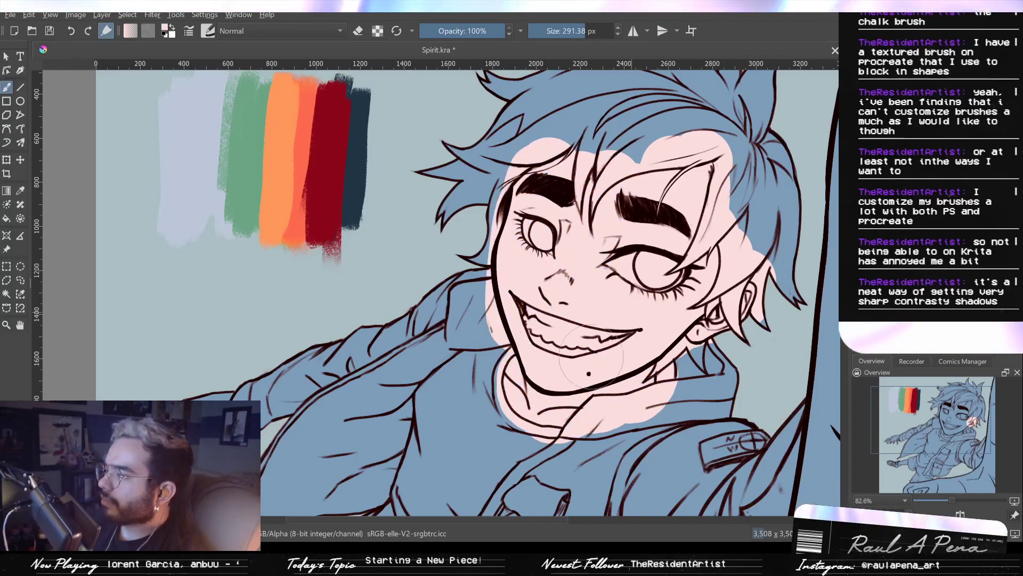
Enlarge the brush to 432.42 px and block in the large foreground arm and hand, the leg and the far hand with pale pink
mouse_move(731, 273)
mouse_down()
mouse_move(732, 363)
mouse_move(626, 173)
mouse_up()
mouse_move(702, 342)
mouse_down()
mouse_move(581, 358)
mouse_move(703, 366)
mouse_up()
mouse_move(592, 378)
mouse_down()
mouse_move(640, 351)
mouse_move(506, 351)
mouse_move(592, 346)
mouse_up()
mouse_move(526, 385)
mouse_down()
mouse_move(488, 372)
mouse_move(462, 343)
mouse_move(364, 381)
mouse_up()
drag(591, 389, 579, 499)
mouse_move(662, 359)
mouse_down()
mouse_move(651, 402)
mouse_move(677, 266)
mouse_move(688, 85)
mouse_up()
mouse_move(703, 154)
mouse_down()
mouse_move(701, 249)
mouse_move(799, 136)
mouse_up()
drag(417, 361, 420, 354)
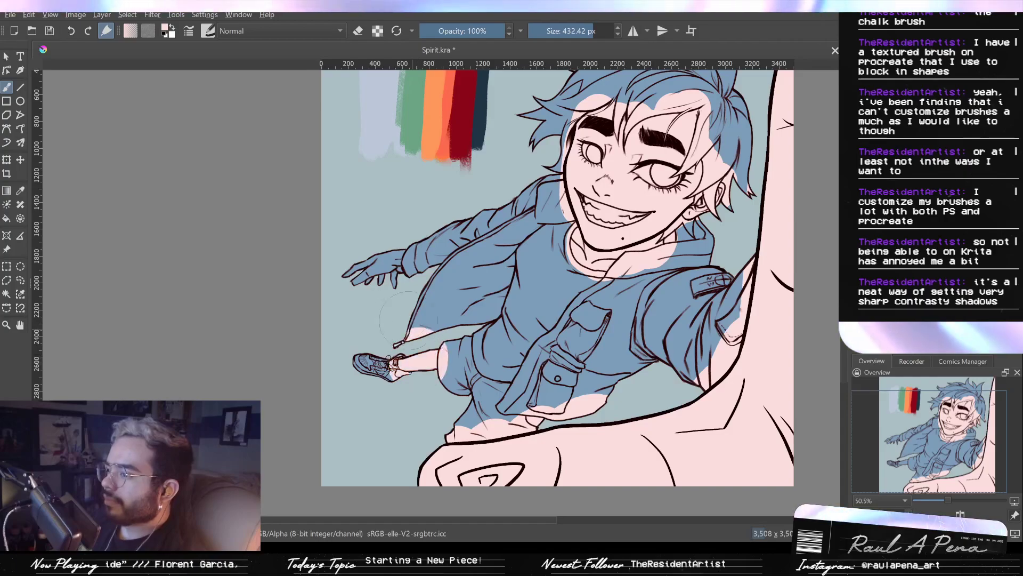
mouse_move(369, 270)
mouse_down()
mouse_move(391, 267)
mouse_move(420, 293)
mouse_up()
mouse_move(503, 285)
mouse_down()
mouse_move(502, 241)
mouse_move(503, 274)
mouse_move(518, 246)
mouse_move(500, 330)
mouse_up()
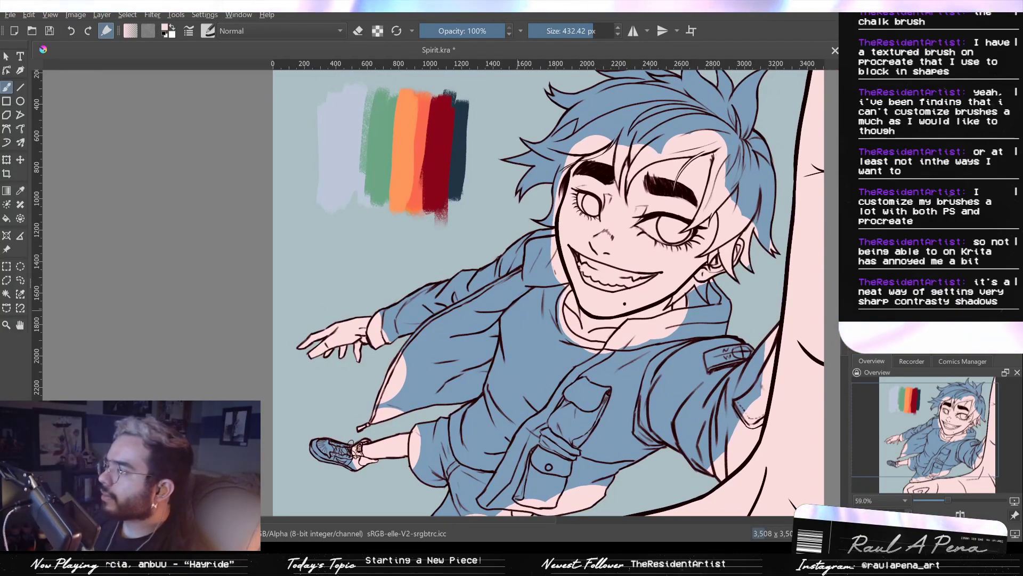
Block in the crown and upper side locks of the hair with pale blue using the 432.42 px brush
drag(661, 200, 643, 240)
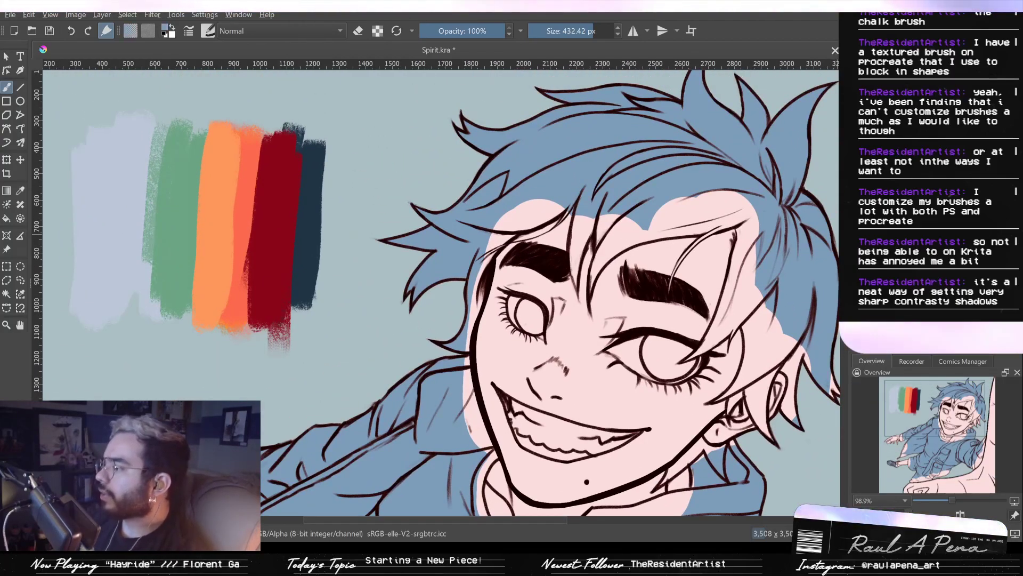
mouse_move(624, 186)
mouse_down()
mouse_move(594, 201)
mouse_move(655, 169)
mouse_move(647, 143)
mouse_up()
key(ctrl+z)
drag(720, 123, 657, 181)
mouse_move(656, 181)
mouse_down()
mouse_move(730, 256)
mouse_move(448, 208)
mouse_move(394, 187)
mouse_move(442, 235)
mouse_move(405, 266)
mouse_move(522, 229)
mouse_move(618, 171)
mouse_move(746, 304)
mouse_up()
drag(741, 266, 616, 199)
drag(621, 282, 618, 214)
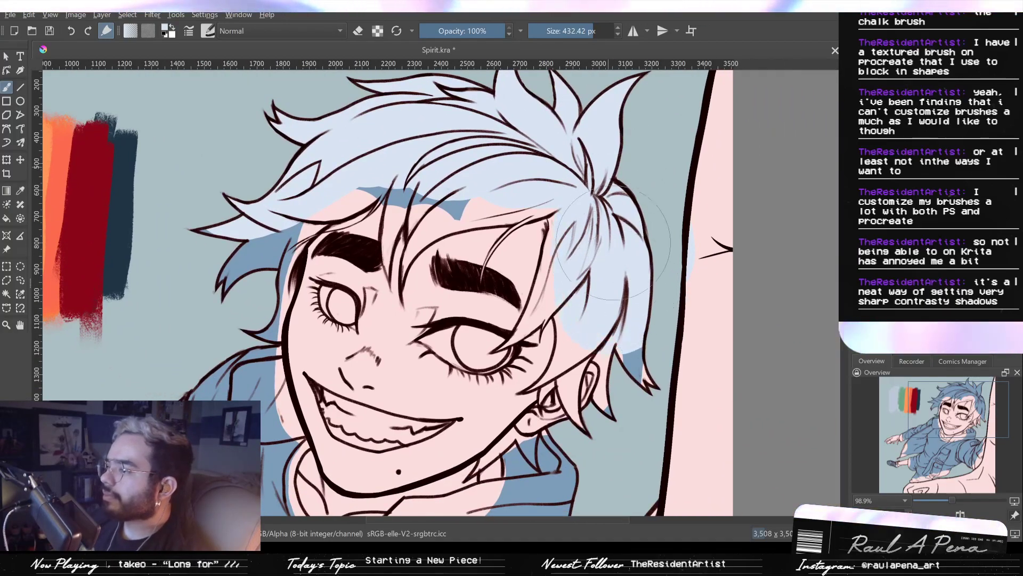
key(ctrl+z)
drag(613, 219, 608, 248)
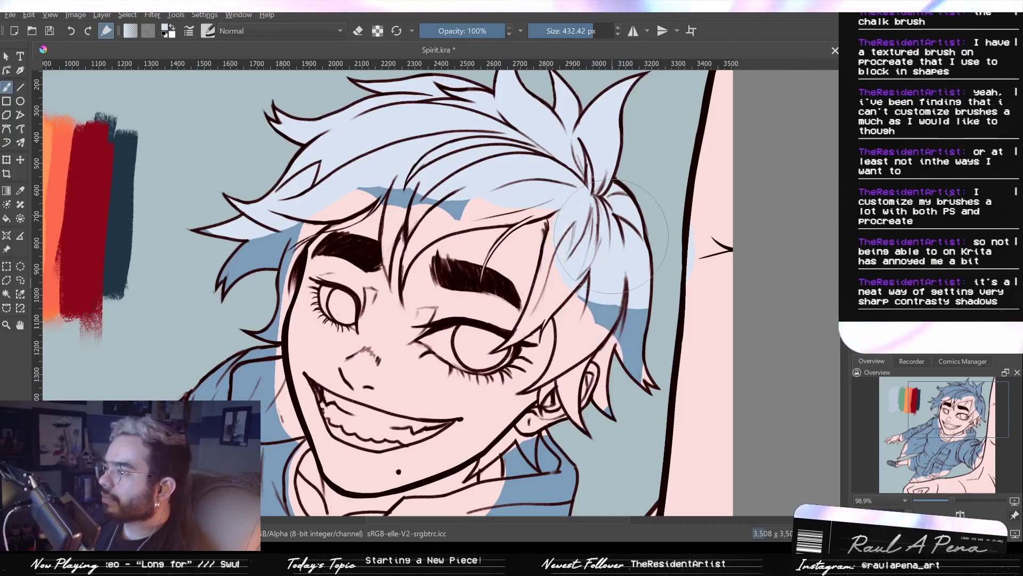
Fill the hair strand falling over the larger eye with pale blue, stepping the brush down from 186.96 to 5.64 px
scroll(603, 225, up, 5)
drag(597, 209, 554, 209)
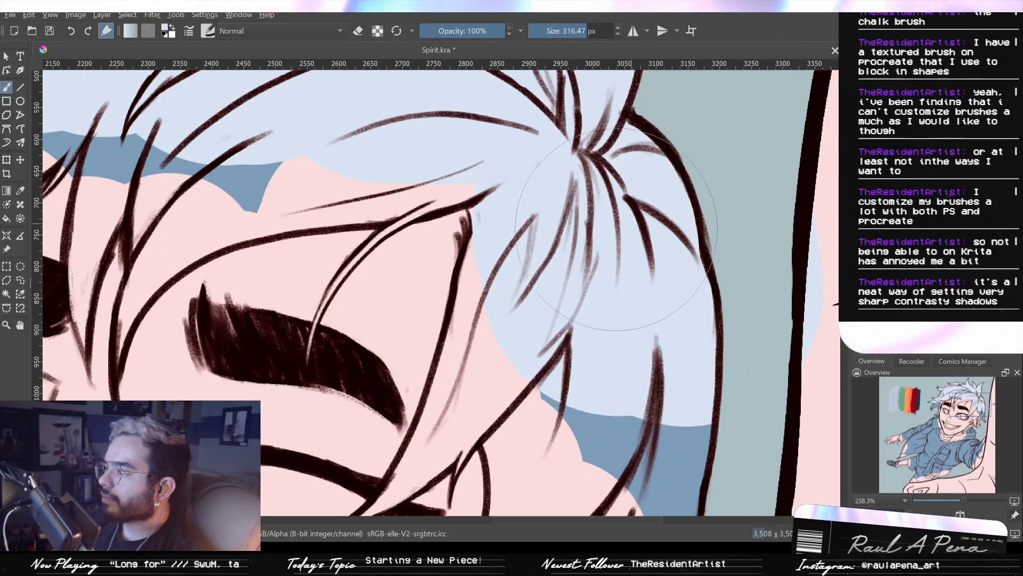
shift+drag(617, 230, 534, 229)
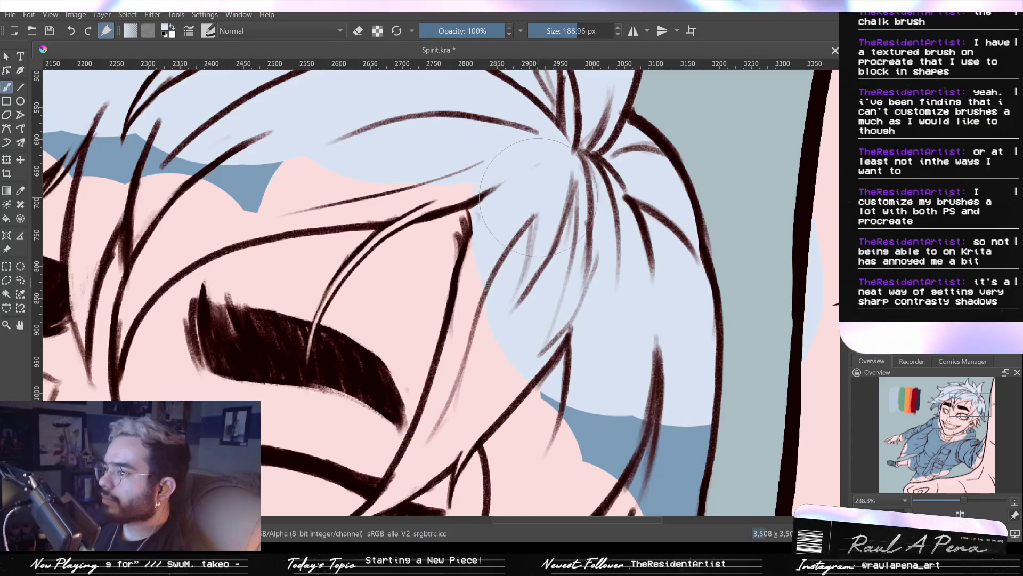
drag(488, 186, 496, 224)
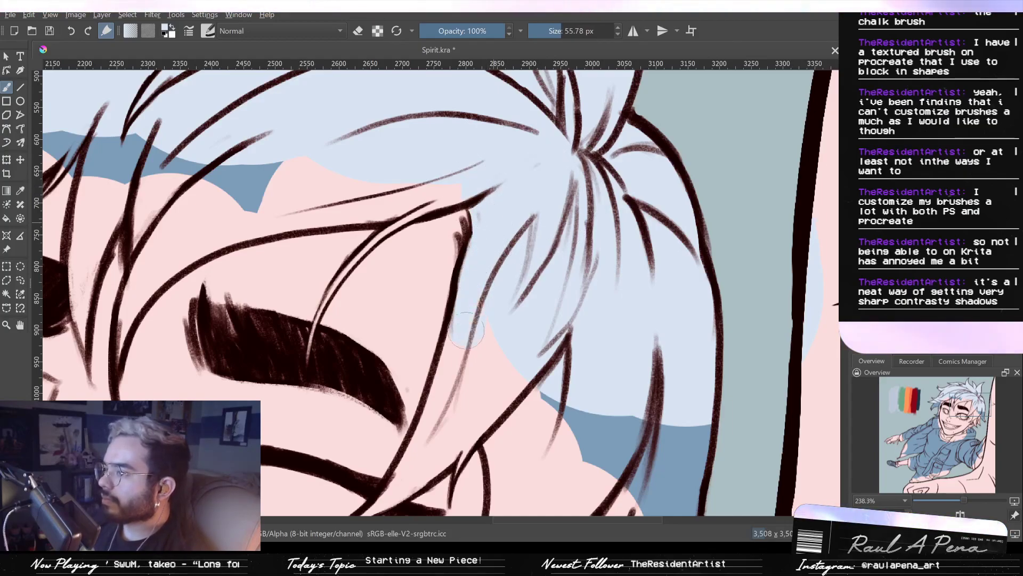
mouse_move(457, 390)
mouse_down()
mouse_move(523, 229)
mouse_move(529, 184)
mouse_move(471, 339)
mouse_move(480, 336)
mouse_move(460, 349)
mouse_move(458, 333)
mouse_move(435, 373)
mouse_move(457, 347)
mouse_move(436, 373)
mouse_up()
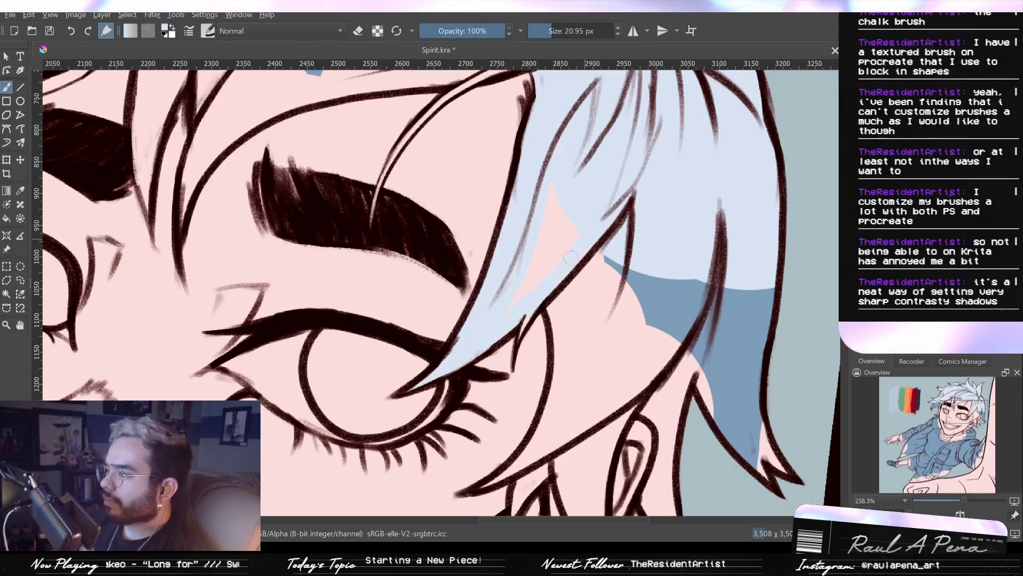
shift+drag(566, 219, 596, 218)
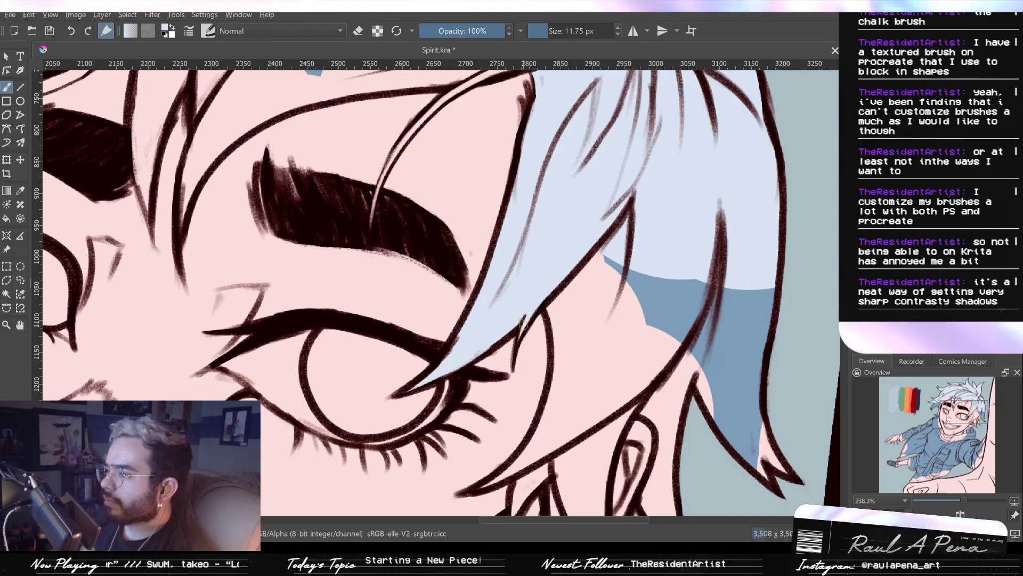
shift+drag(525, 323, 516, 323)
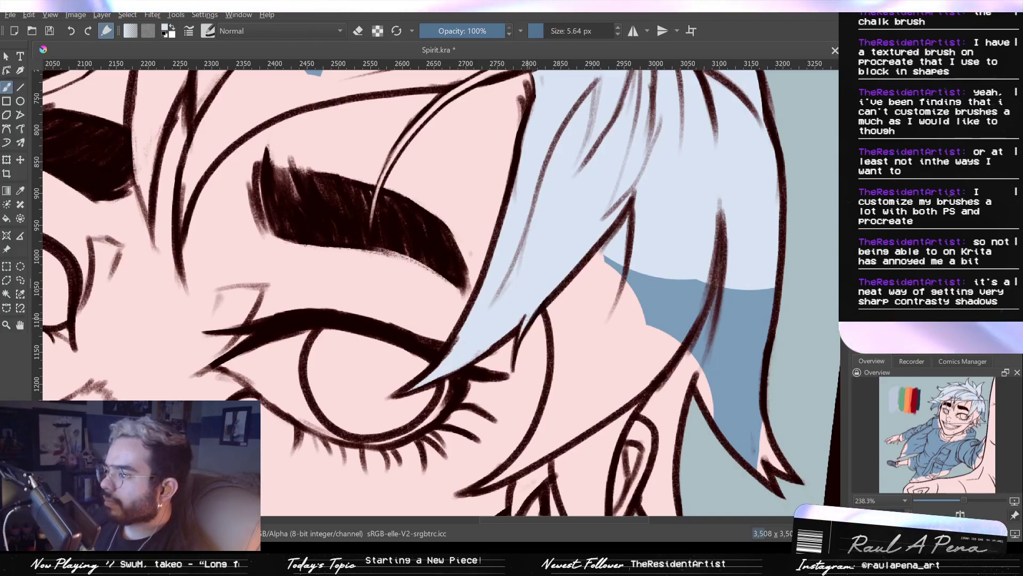
Outline and fill the side lock between the larger eye and the ear with pale blue, finishing with a 122.70 px brush
scroll(470, 253, down, 3)
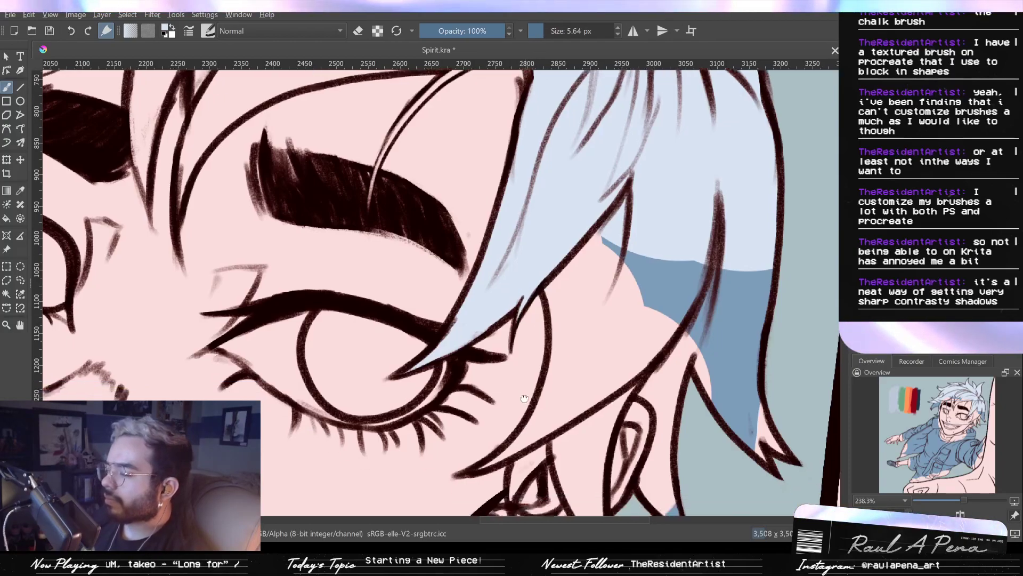
shift+drag(476, 371, 656, 236)
shift+drag(514, 349, 497, 350)
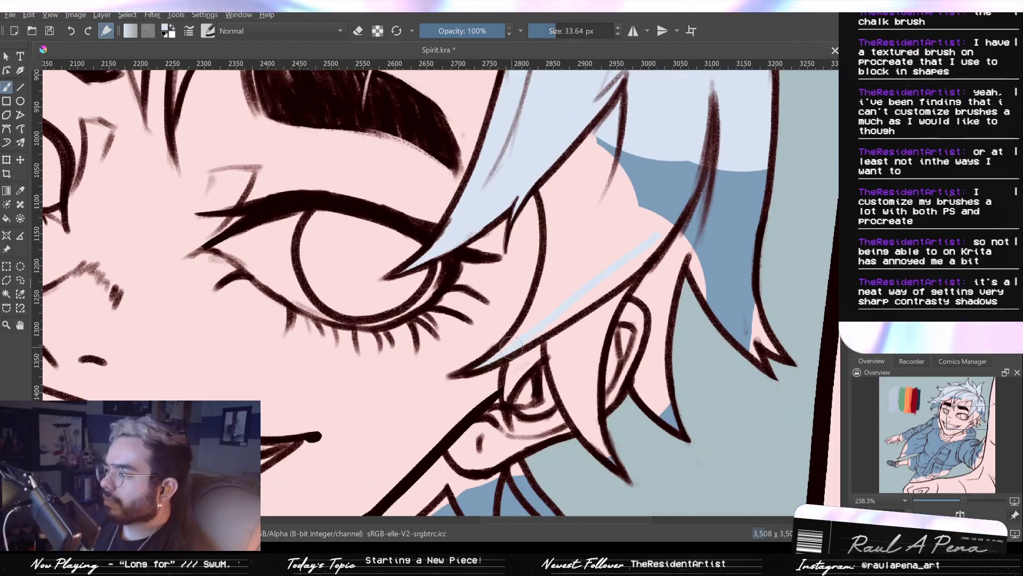
mouse_move(540, 293)
mouse_down()
mouse_move(546, 206)
mouse_move(450, 237)
mouse_up()
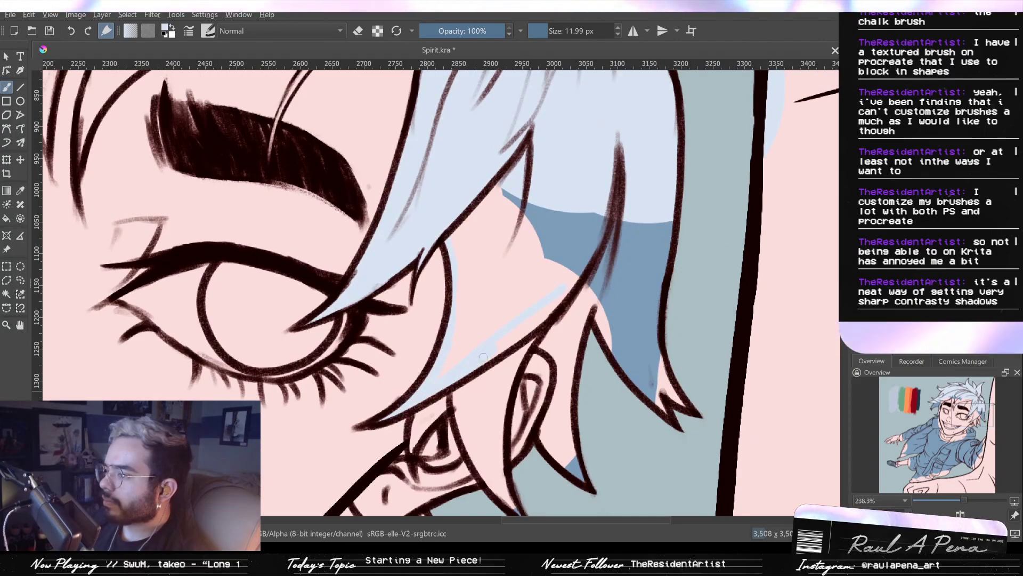
mouse_move(475, 361)
shift+mouse_down()
mouse_move(564, 296)
mouse_move(511, 323)
mouse_move(533, 326)
mouse_move(499, 333)
mouse_move(457, 362)
mouse_move(472, 344)
mouse_move(450, 369)
mouse_move(479, 301)
mouse_move(468, 336)
mouse_move(468, 202)
mouse_move(472, 230)
mouse_move(522, 203)
mouse_move(509, 282)
mouse_move(495, 299)
mouse_move(554, 270)
shift+mouse_up()
mouse_move(570, 235)
mouse_down()
mouse_move(563, 223)
mouse_move(516, 332)
mouse_up()
shift+drag(516, 331, 549, 325)
mouse_move(549, 325)
mouse_down()
mouse_move(555, 336)
mouse_move(603, 319)
mouse_move(589, 383)
mouse_move(493, 292)
mouse_up()
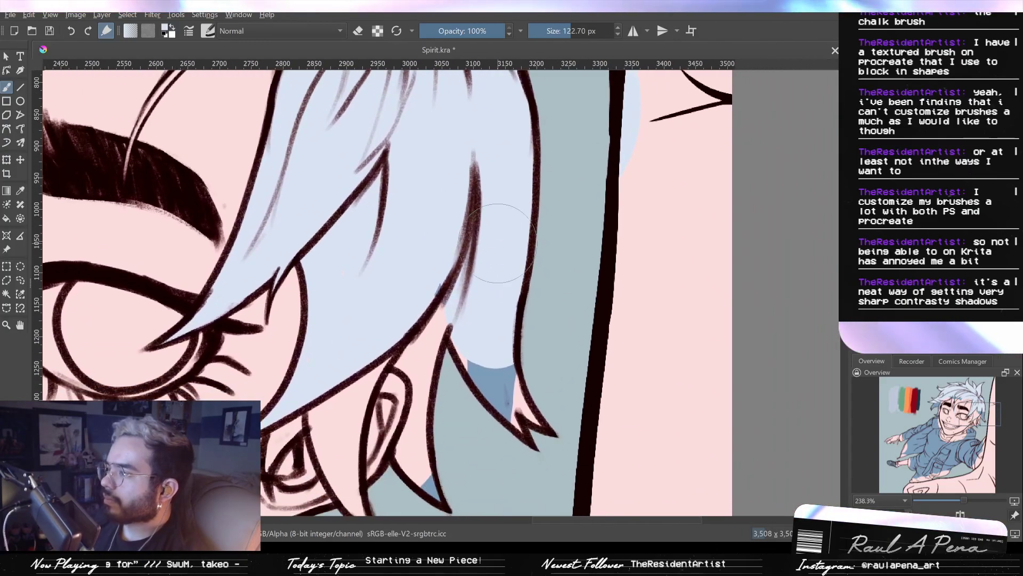
click(358, 31)
drag(561, 266, 630, 104)
click(359, 31)
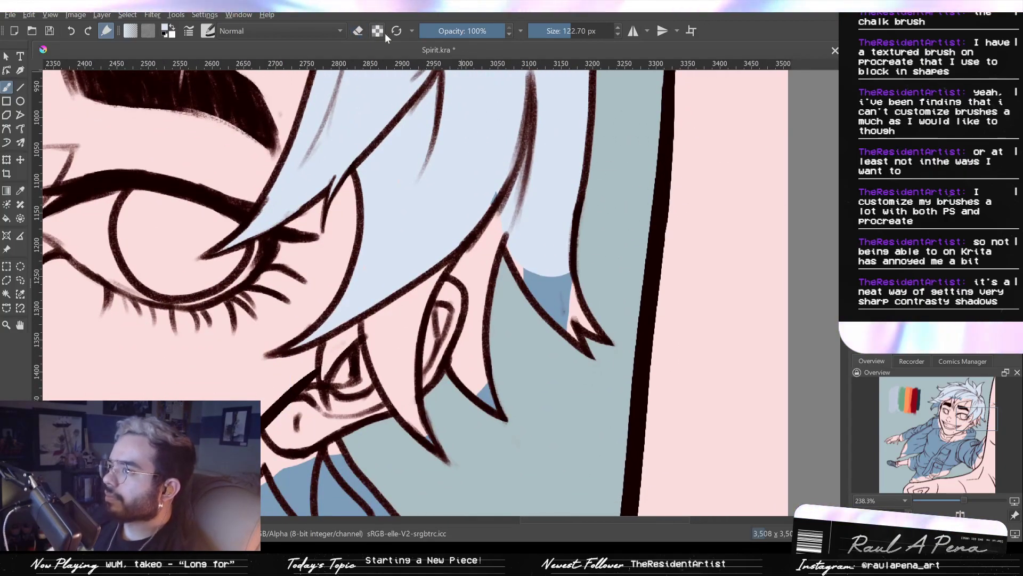
key(slash)
key(slash)
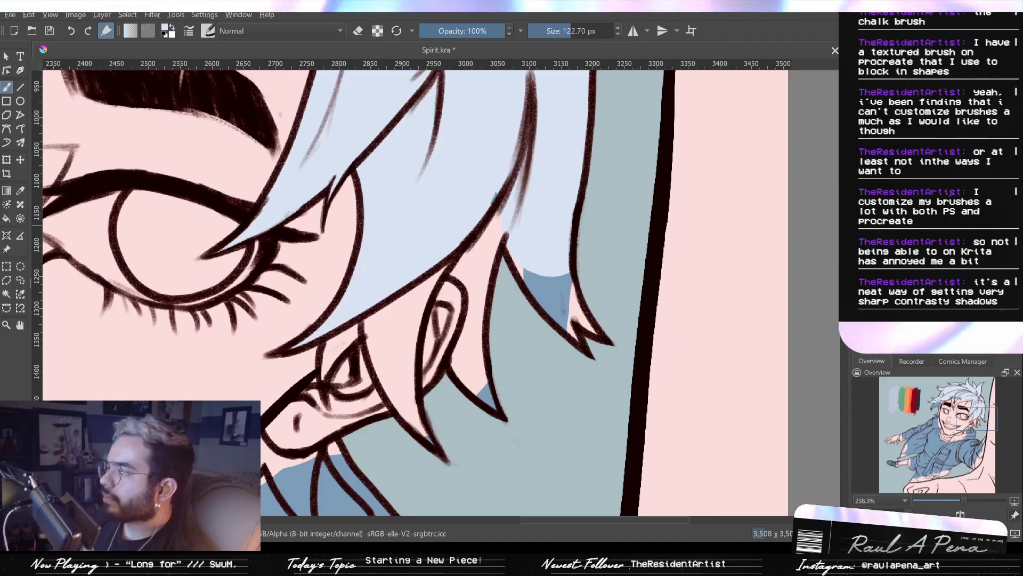
key(ctrl+z)
key(ctrl+shift+z)
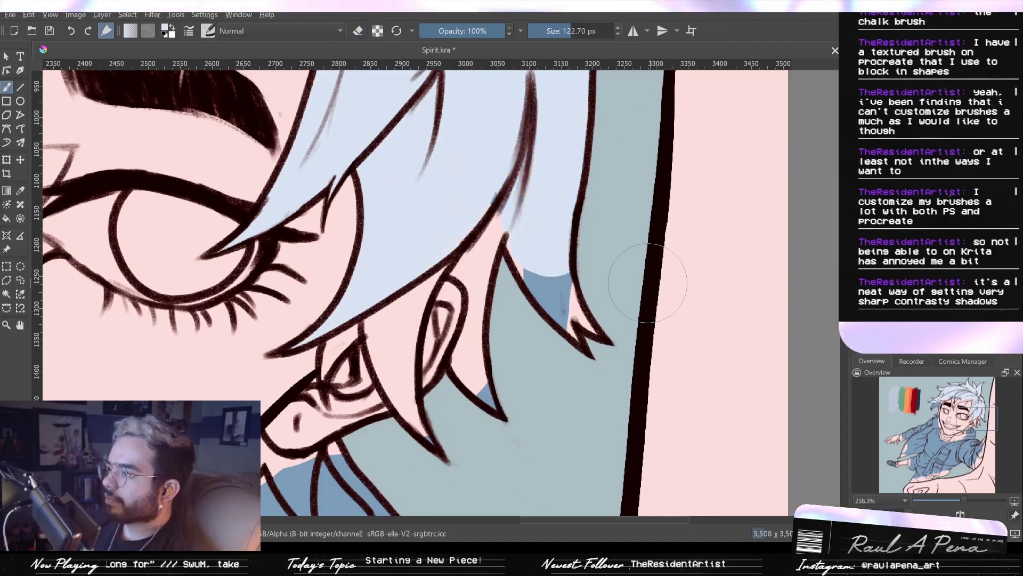
Fill the outer lock and the pointed tips around the ear with pale blue, reducing the brush to 23.64 and 16.03 px
drag(541, 269, 549, 291)
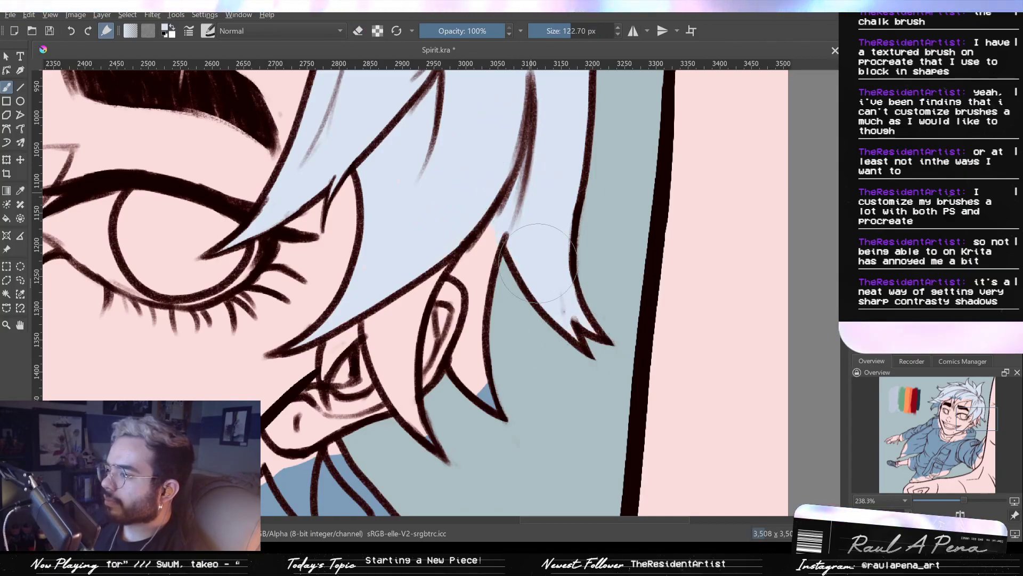
mouse_move(502, 297)
mouse_down()
mouse_move(480, 248)
mouse_move(462, 272)
mouse_up()
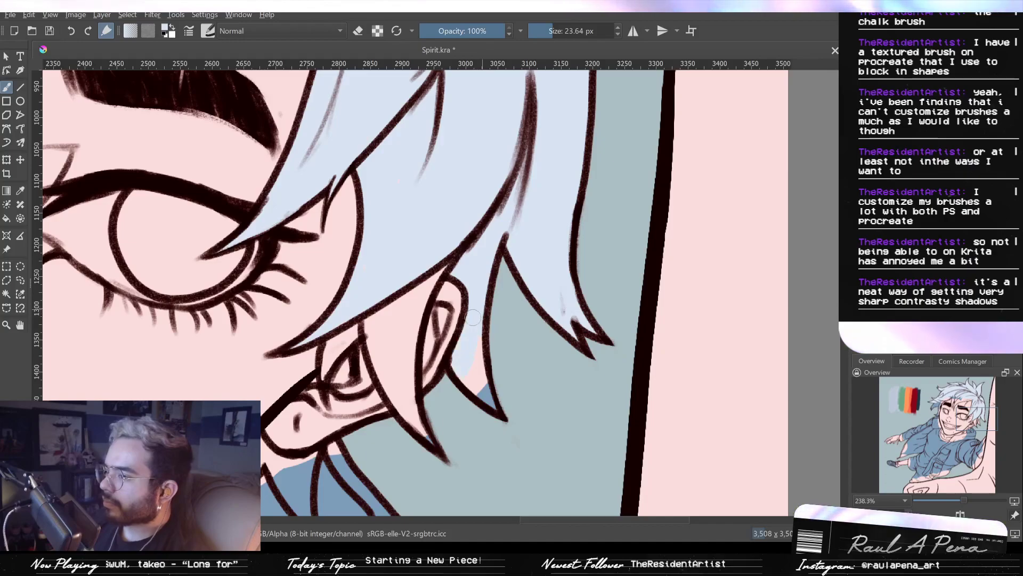
drag(472, 318, 496, 411)
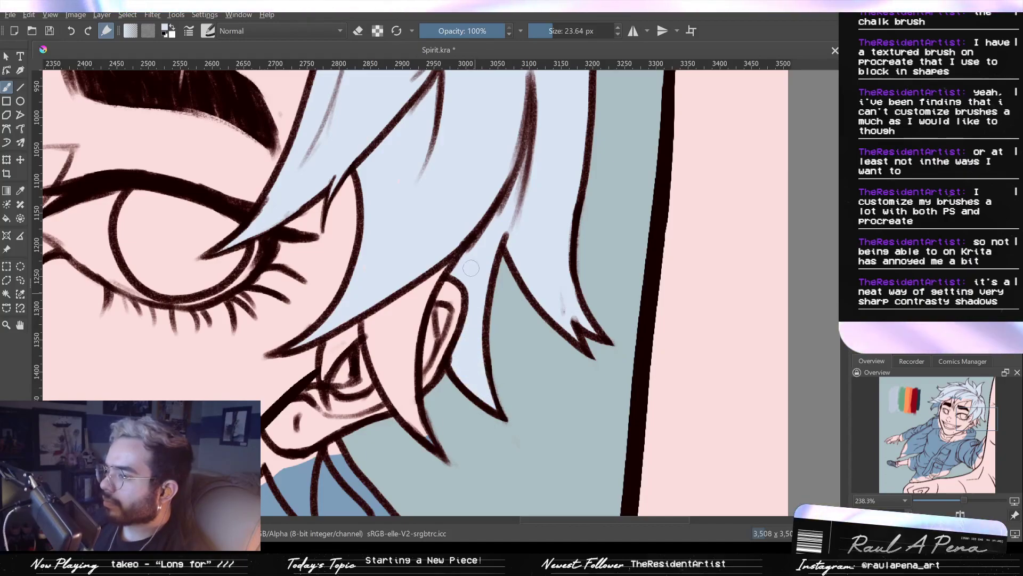
mouse_move(421, 268)
shift+mouse_down()
mouse_move(437, 283)
mouse_move(413, 283)
mouse_move(441, 247)
mouse_move(403, 316)
shift+mouse_up()
mouse_move(388, 356)
mouse_down()
mouse_move(378, 329)
mouse_move(384, 358)
mouse_move(396, 354)
mouse_move(406, 376)
mouse_up()
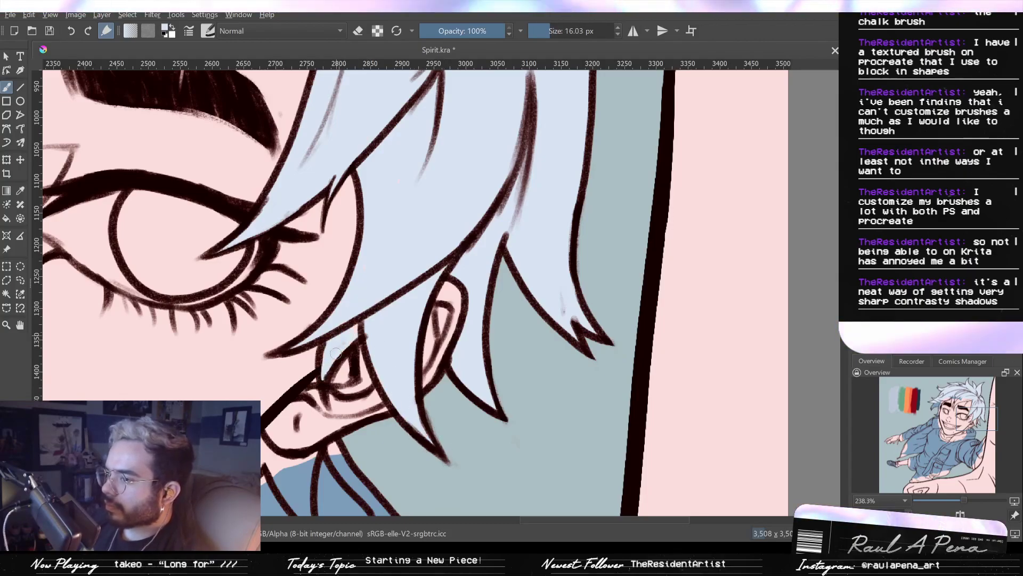
ctrl+drag(356, 324, 352, 353)
Fill the side hair beside the smaller eye down to the cheek with pale blue, using brushes from 135.51 to 67.60 px
drag(333, 227, 400, 345)
mouse_move(428, 268)
mouse_down()
mouse_move(443, 286)
mouse_move(457, 389)
mouse_move(670, 300)
mouse_move(726, 293)
mouse_up()
mouse_move(217, 245)
mouse_down()
mouse_move(221, 306)
mouse_move(256, 292)
mouse_move(245, 333)
mouse_move(264, 371)
mouse_move(294, 386)
mouse_move(335, 266)
mouse_move(298, 264)
mouse_move(275, 277)
mouse_move(339, 230)
mouse_up()
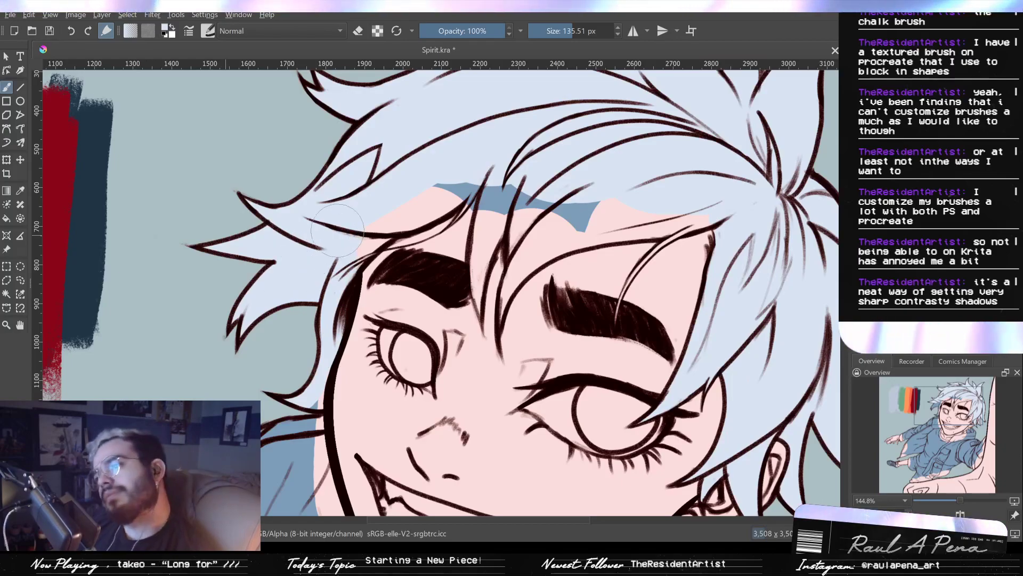
drag(283, 380, 313, 326)
drag(339, 388, 277, 388)
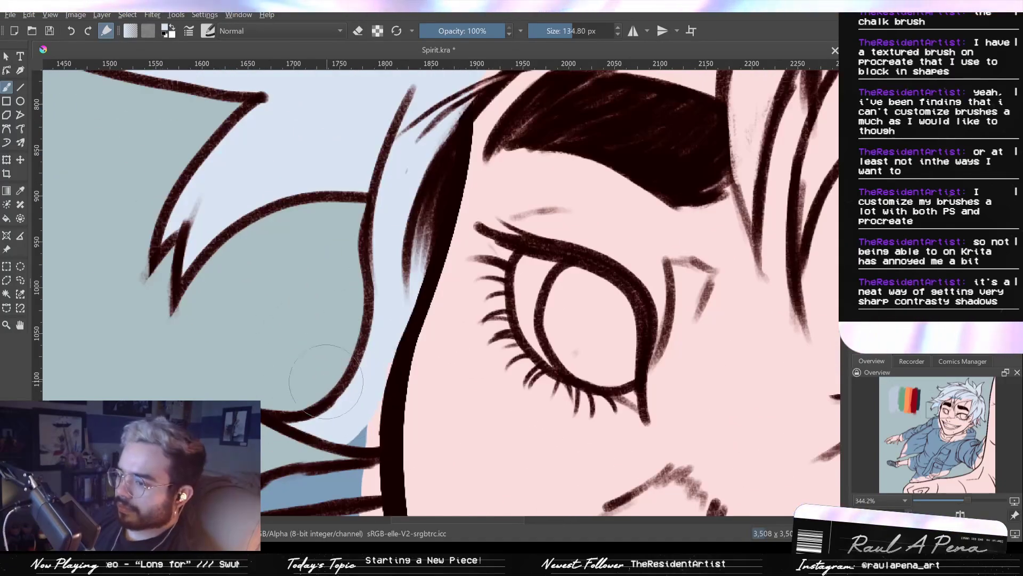
drag(336, 410, 357, 419)
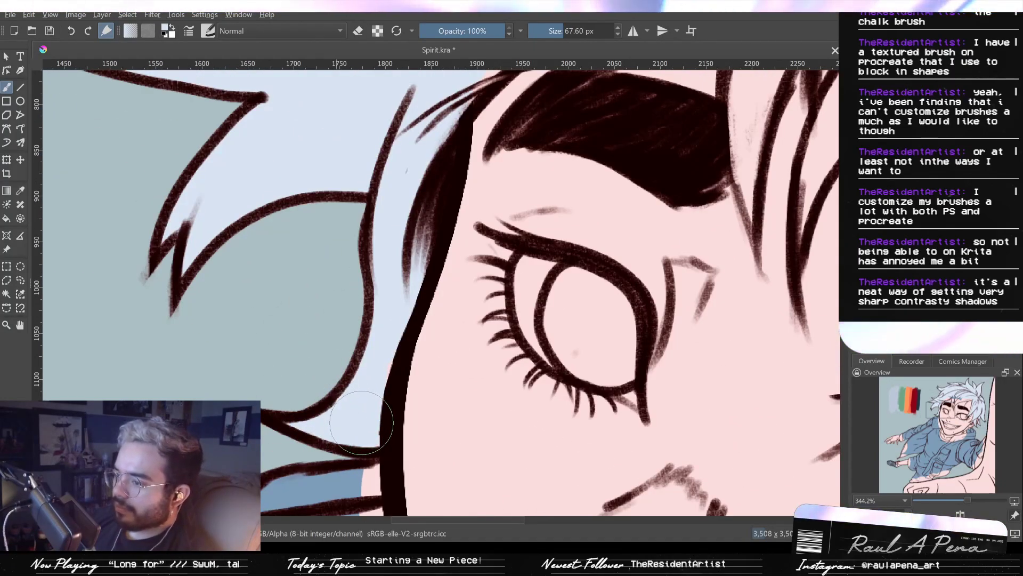
Cover the remaining blue and pink gaps along the hairline above the forehead with pale blue at 67.60 px
drag(383, 307, 356, 370)
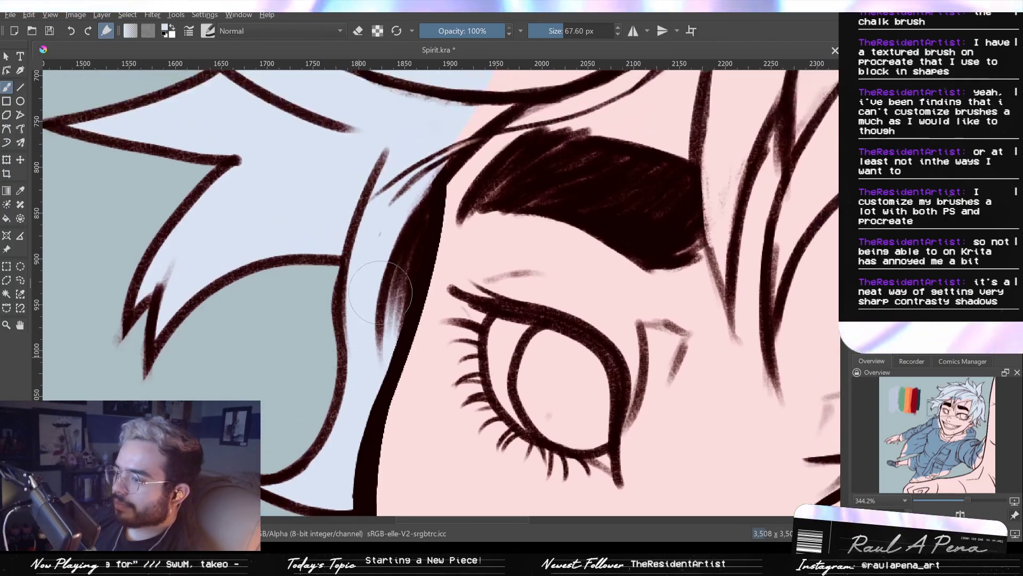
drag(391, 257, 360, 279)
drag(416, 207, 351, 277)
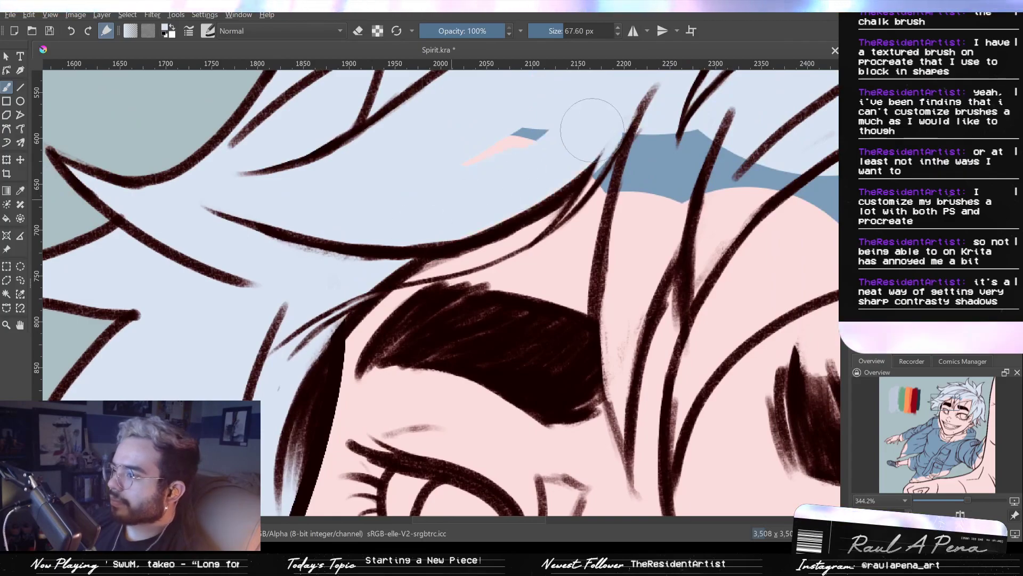
drag(592, 130, 493, 190)
mouse_move(557, 172)
mouse_down()
mouse_move(597, 234)
mouse_move(670, 173)
mouse_up()
mouse_move(694, 233)
mouse_down()
mouse_move(393, 243)
mouse_move(673, 213)
mouse_move(472, 255)
mouse_up()
drag(603, 238, 481, 235)
drag(249, 230, 634, 246)
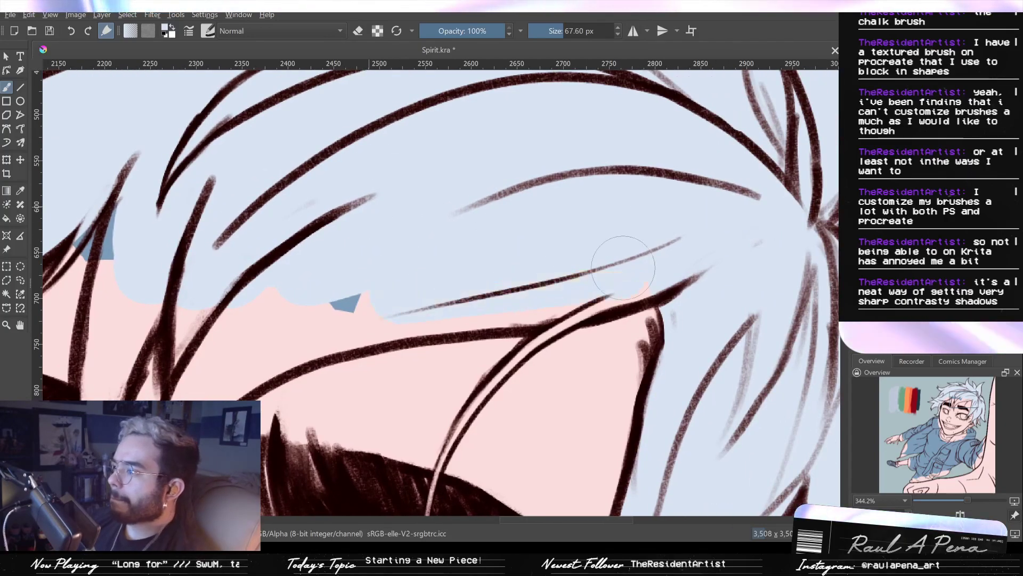
Fill the fringe strands between the eyebrows with pale blue, using small brushes of 23.95, 6.60 and 14.62 px
mouse_move(495, 300)
mouse_down()
mouse_move(631, 221)
mouse_move(424, 256)
mouse_move(388, 233)
mouse_move(314, 276)
mouse_up()
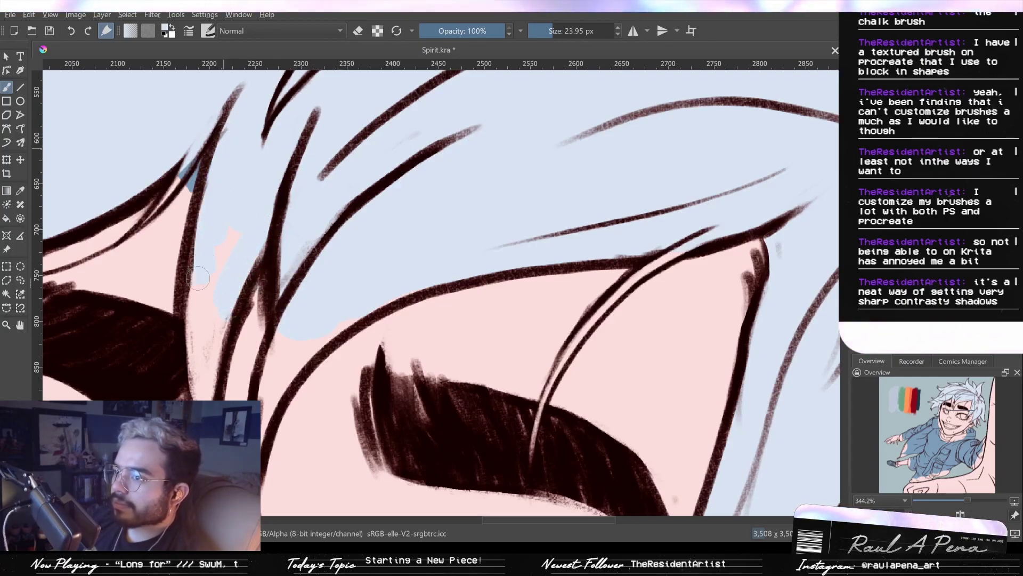
mouse_move(208, 281)
mouse_down()
mouse_move(200, 393)
mouse_move(236, 265)
mouse_up()
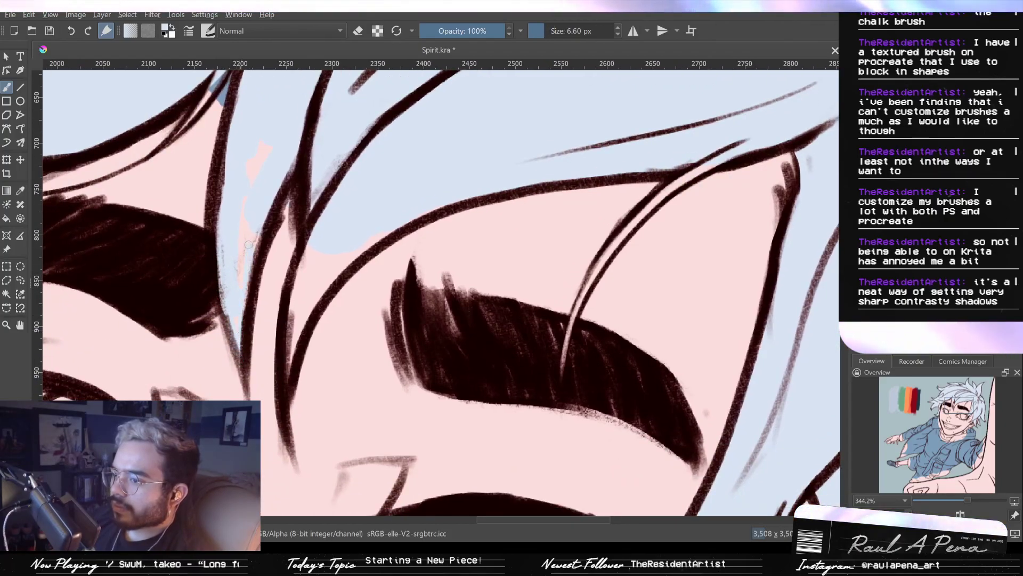
mouse_move(236, 321)
mouse_down()
mouse_move(239, 266)
mouse_move(253, 275)
mouse_up()
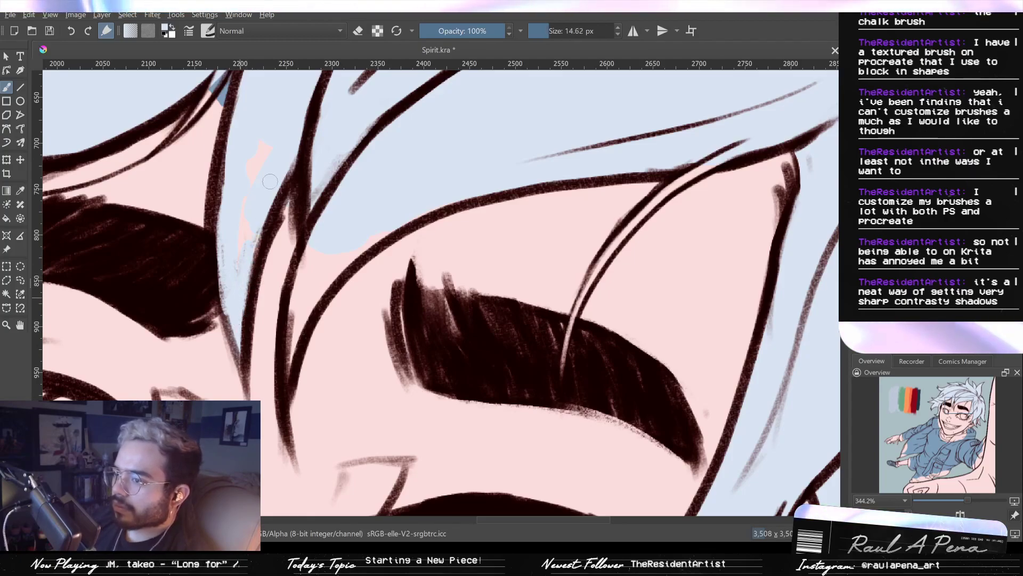
mouse_move(318, 250)
mouse_down()
mouse_move(299, 305)
mouse_move(310, 244)
mouse_up()
mouse_move(292, 346)
mouse_down()
mouse_move(326, 272)
mouse_move(313, 285)
mouse_up()
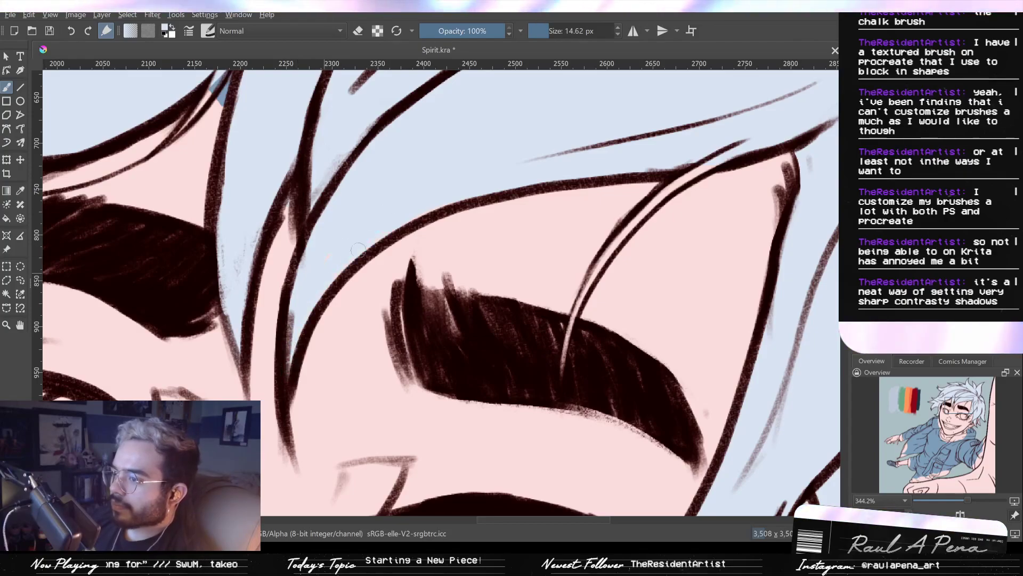
drag(364, 235, 337, 290)
Touch up the thin hair strands above the smaller eye's eyebrow with pale blue, using small brushes of 7.73 and 11.88 px
drag(431, 233, 594, 308)
drag(400, 251, 387, 209)
mouse_move(348, 179)
mouse_down()
mouse_move(338, 179)
mouse_move(350, 191)
mouse_up()
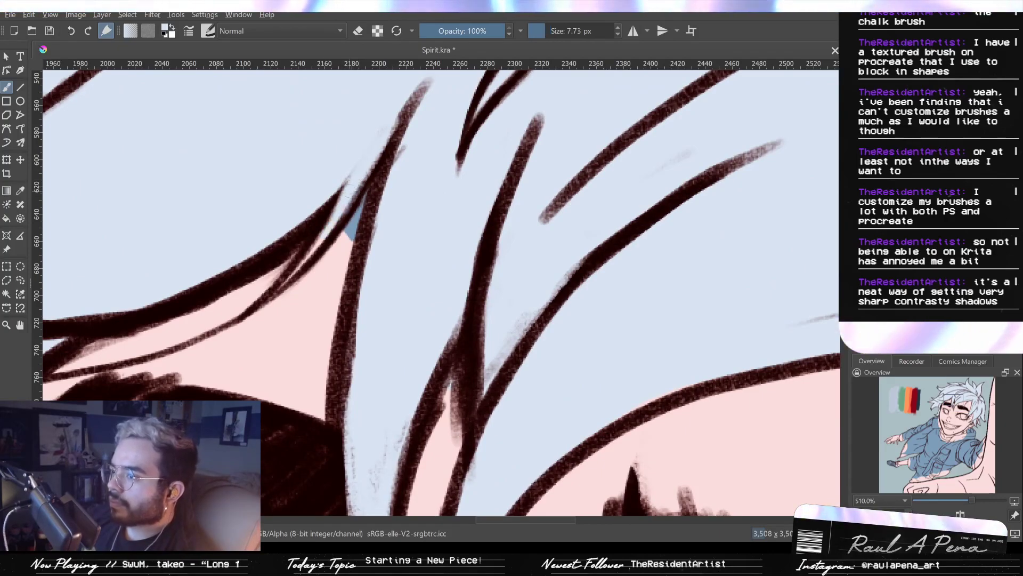
drag(301, 255, 343, 233)
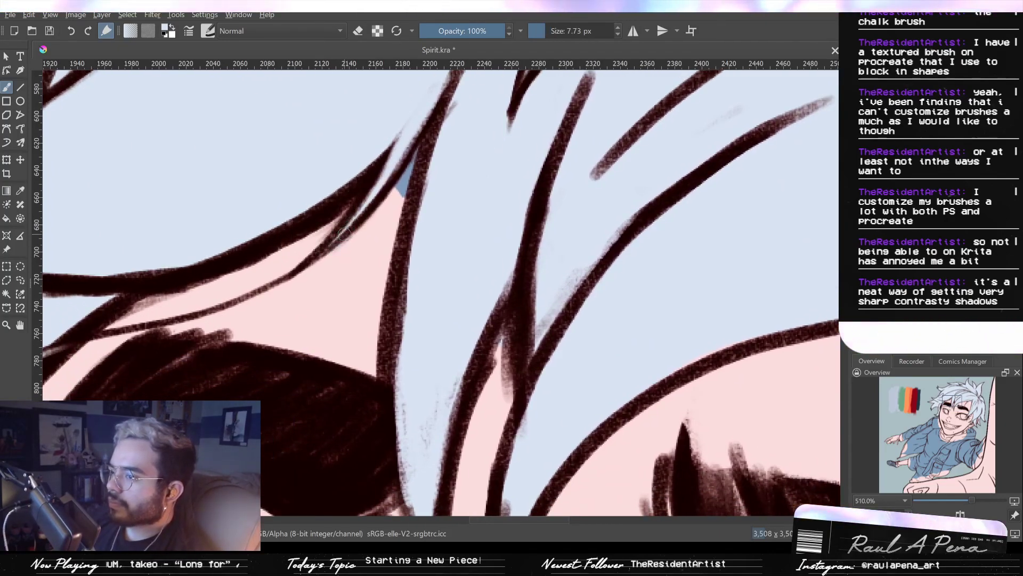
drag(314, 254, 410, 209)
drag(344, 245, 423, 223)
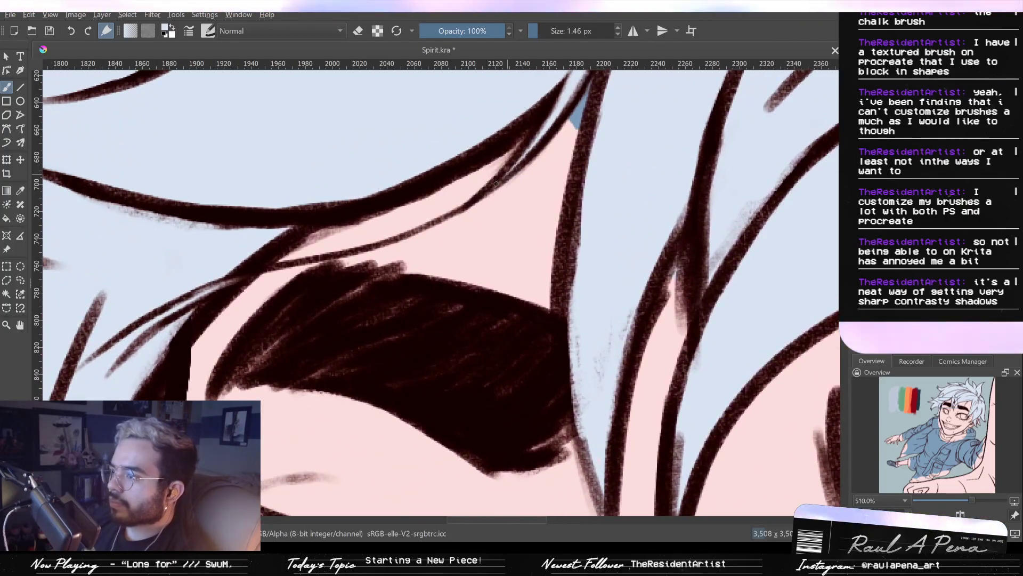
drag(234, 282, 351, 257)
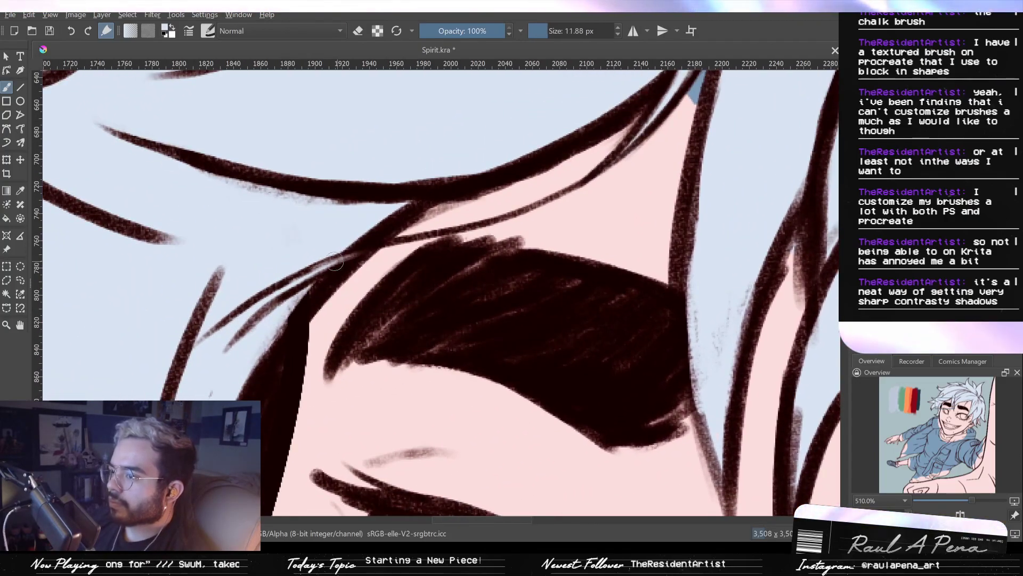
drag(516, 175, 391, 231)
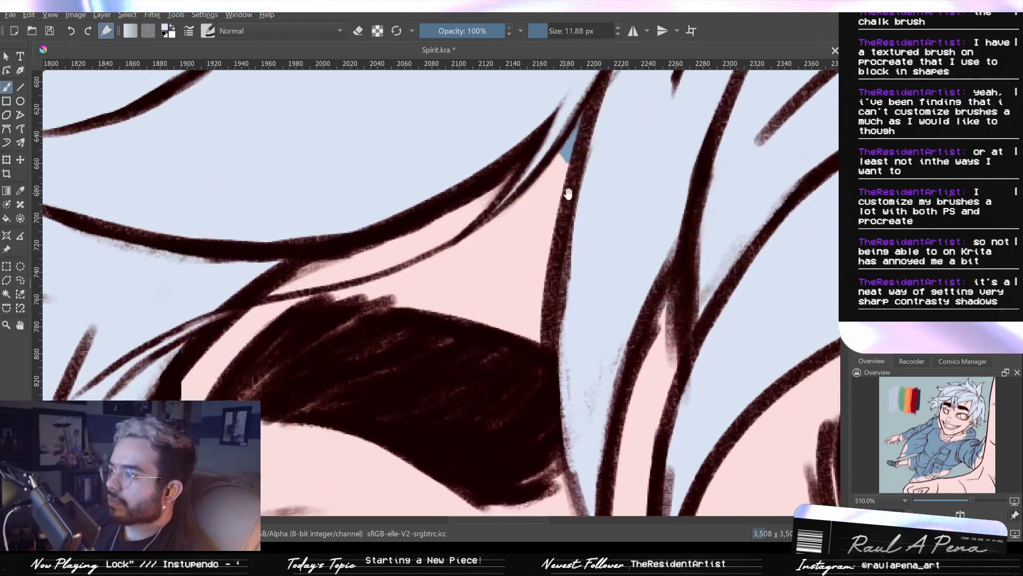
drag(569, 194, 530, 249)
drag(549, 213, 536, 248)
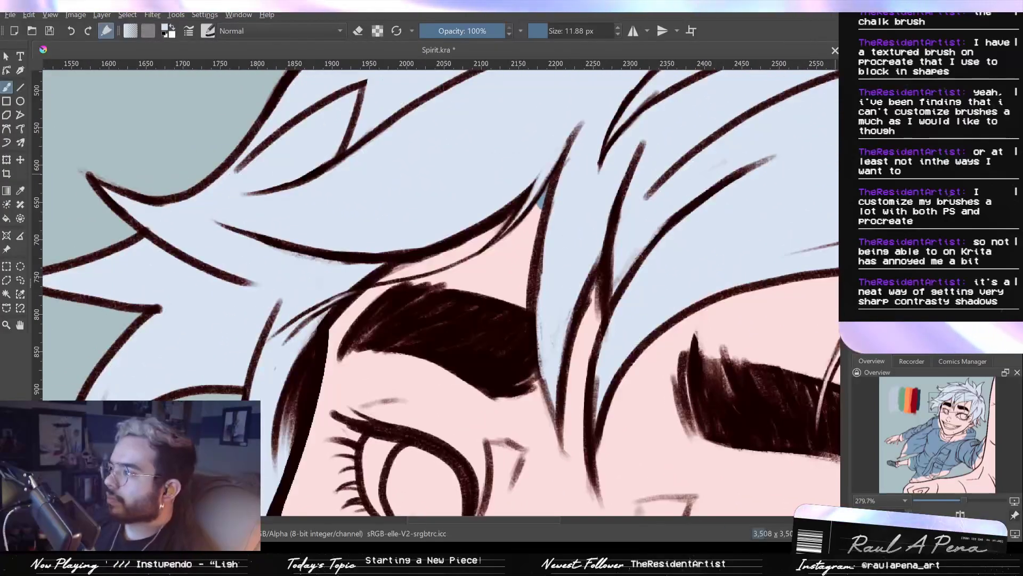
Sample the pale pink skin and paint over the leftover blue speck between the fringe strands above the smaller eye
key(p)
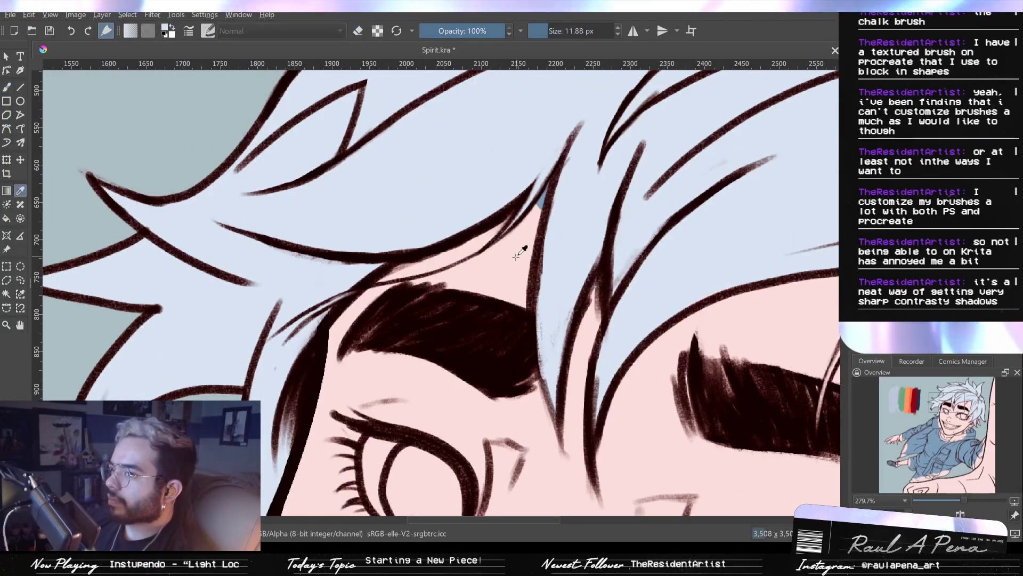
key(b)
drag(584, 237, 586, 272)
drag(600, 247, 665, 246)
drag(647, 285, 377, 211)
mouse_move(555, 343)
mouse_down()
mouse_move(624, 183)
mouse_move(663, 246)
mouse_move(659, 179)
mouse_move(689, 182)
mouse_up()
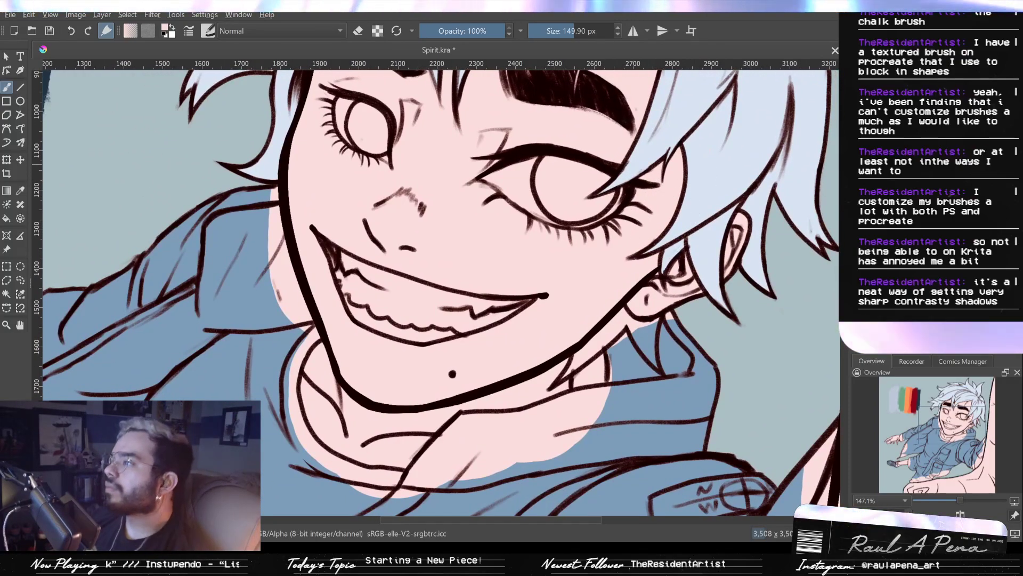
Sample the pale blue hair and fill the hair between the earlobe and the jawline with a 30.57 px brush
key(p)
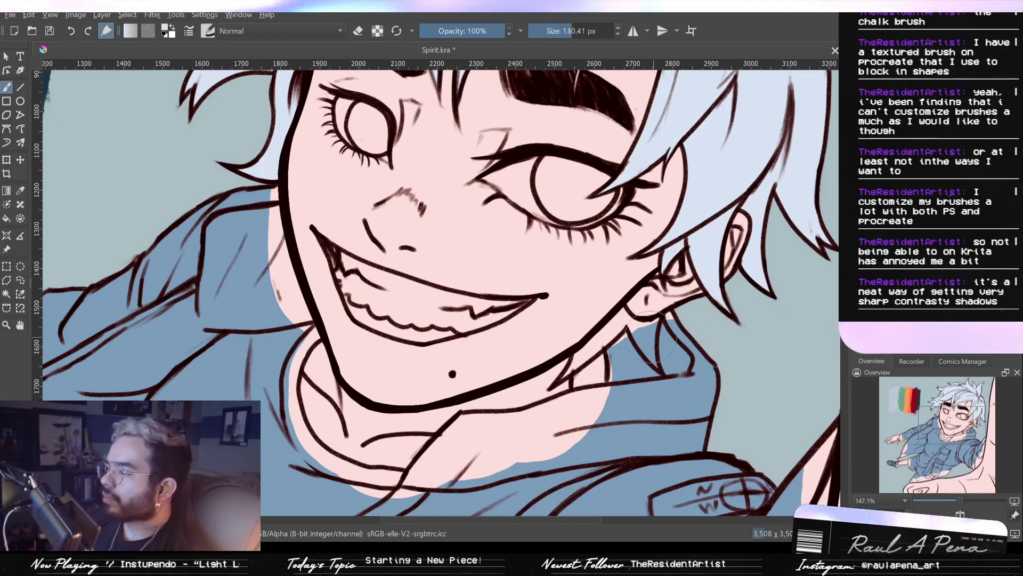
key(bracketleft)
key(bracketleft)
key(bracketleft)
scroll(615, 322, up, 4)
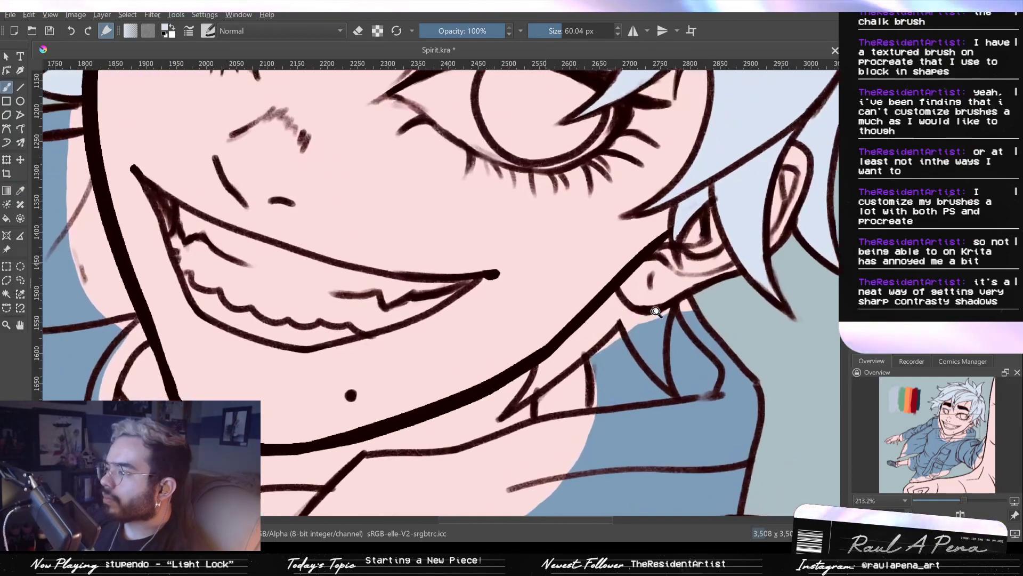
key(bracketleft)
key(bracketleft)
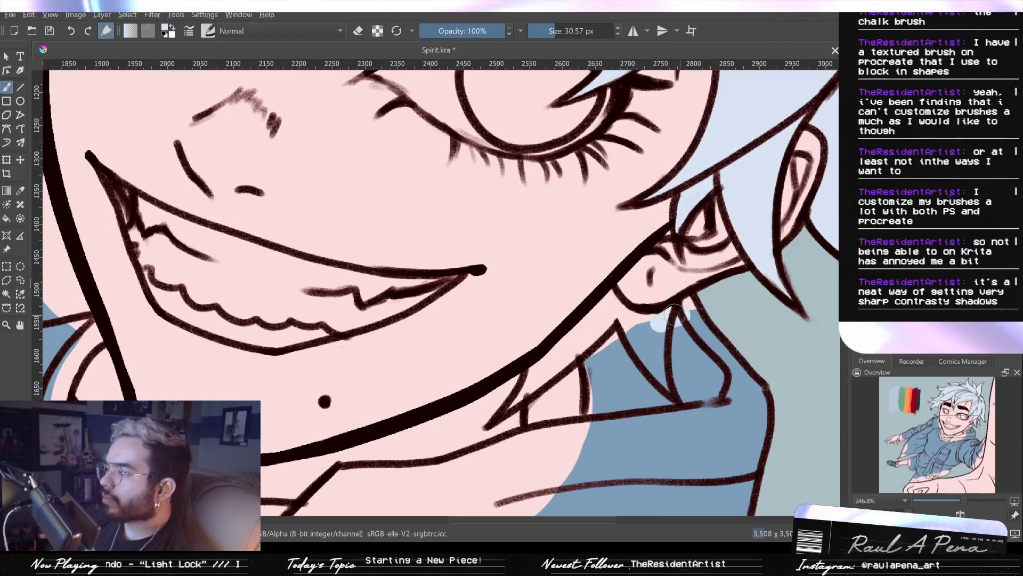
mouse_move(652, 320)
mouse_down()
mouse_move(612, 297)
mouse_move(544, 362)
mouse_move(541, 382)
mouse_move(555, 338)
mouse_up()
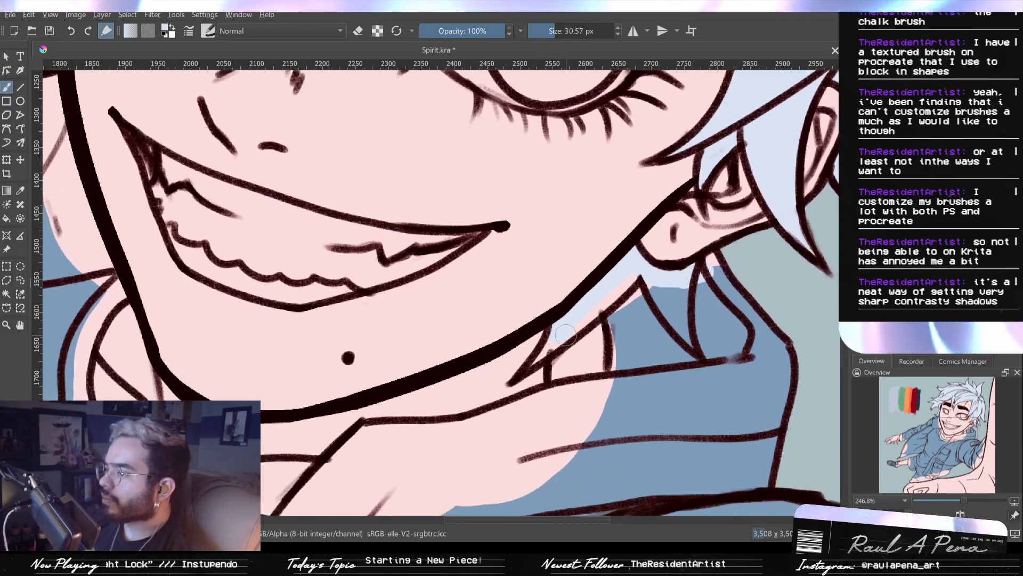
Fill the pointed lock tips behind the jaw and neck with pale blue, using brushes of 11.81 and 16.71 px
key(bracketleft)
key(bracketleft)
key(bracketleft)
key(bracketleft)
key(bracketright)
key(bracketright)
key(bracketright)
key(bracketright)
key(bracketright)
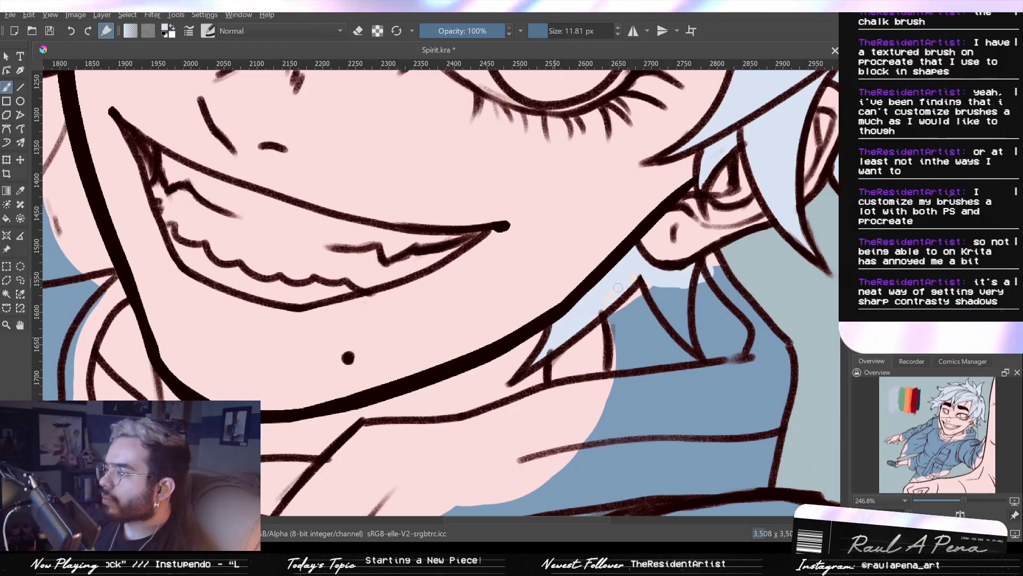
drag(664, 285, 674, 320)
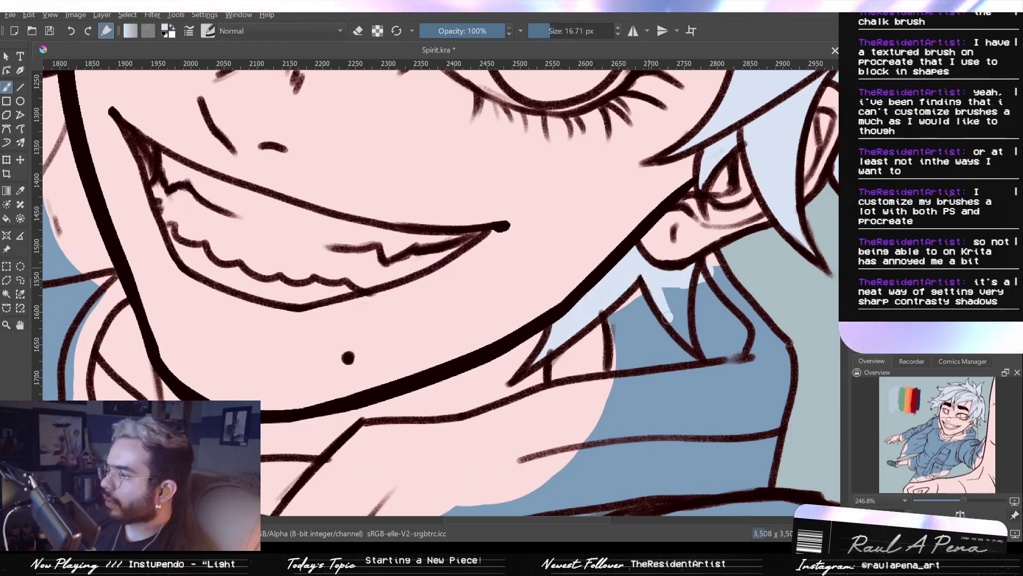
key(bracketleft)
key(bracketleft)
key(bracketleft)
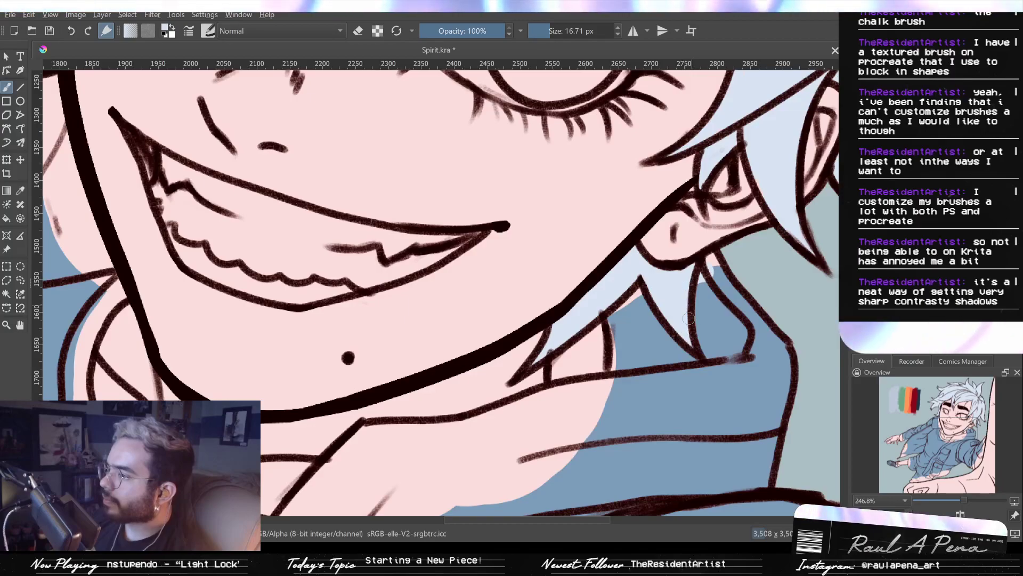
Clean up stray pale blue around the neck locks below the ear with a 31.10 px eraser
click(357, 30)
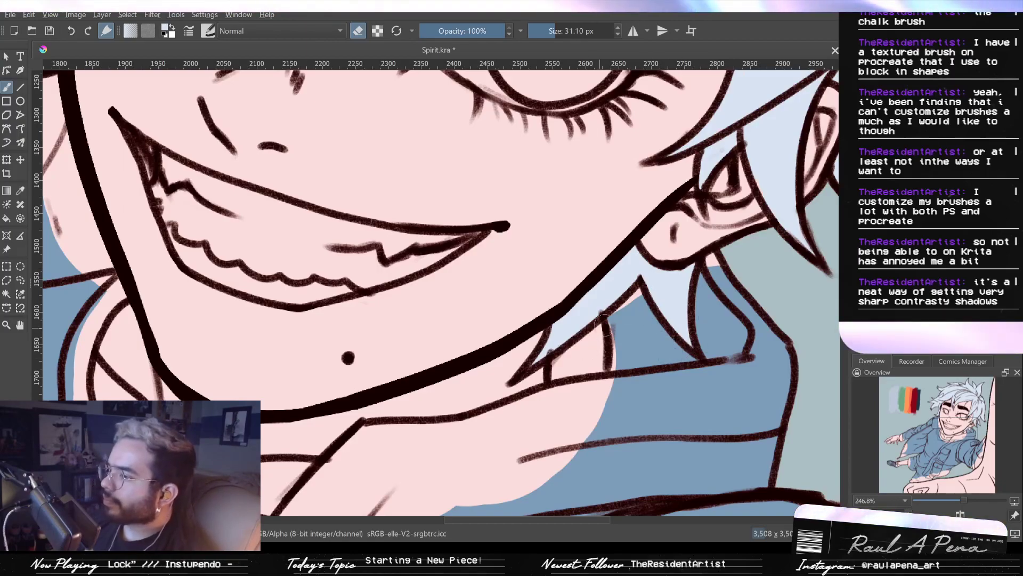
drag(717, 295, 730, 477)
drag(673, 408, 671, 451)
drag(729, 320, 558, 360)
Fill the thin strand crossing the larger eye's eyebrow with pale blue, reducing the brush from 14.48 to 7.35 px
drag(645, 339, 379, 253)
drag(525, 257, 520, 296)
drag(458, 309, 482, 235)
drag(675, 242, 726, 178)
mouse_move(586, 249)
mouse_down()
mouse_move(609, 219)
mouse_move(618, 229)
mouse_move(578, 231)
mouse_up()
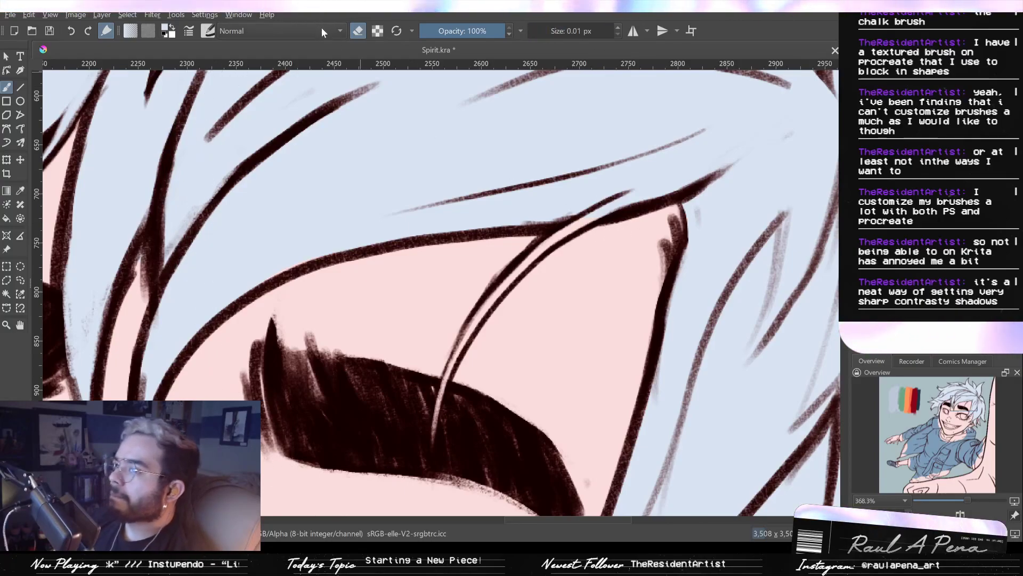
drag(568, 201, 597, 213)
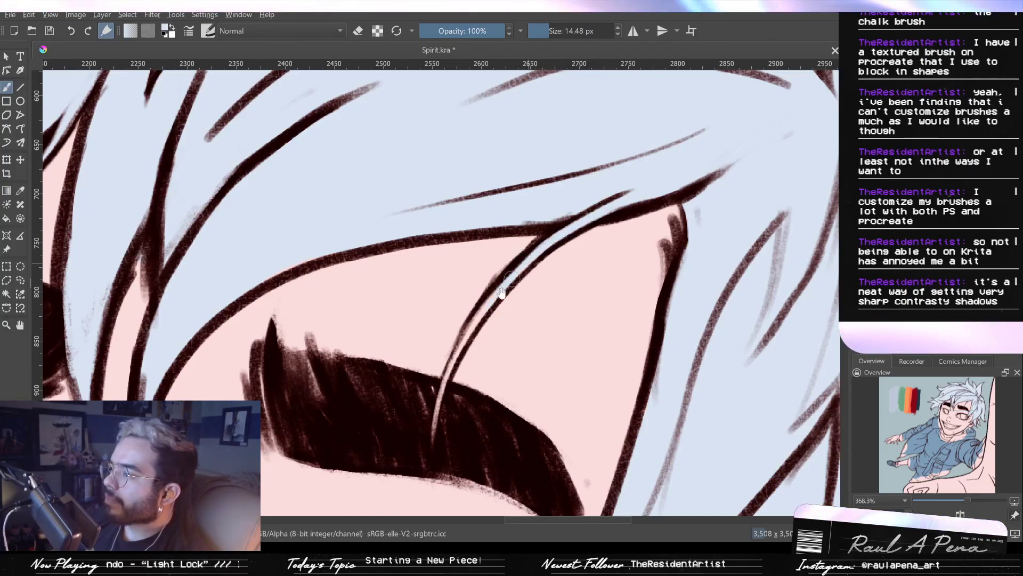
drag(502, 289, 532, 247)
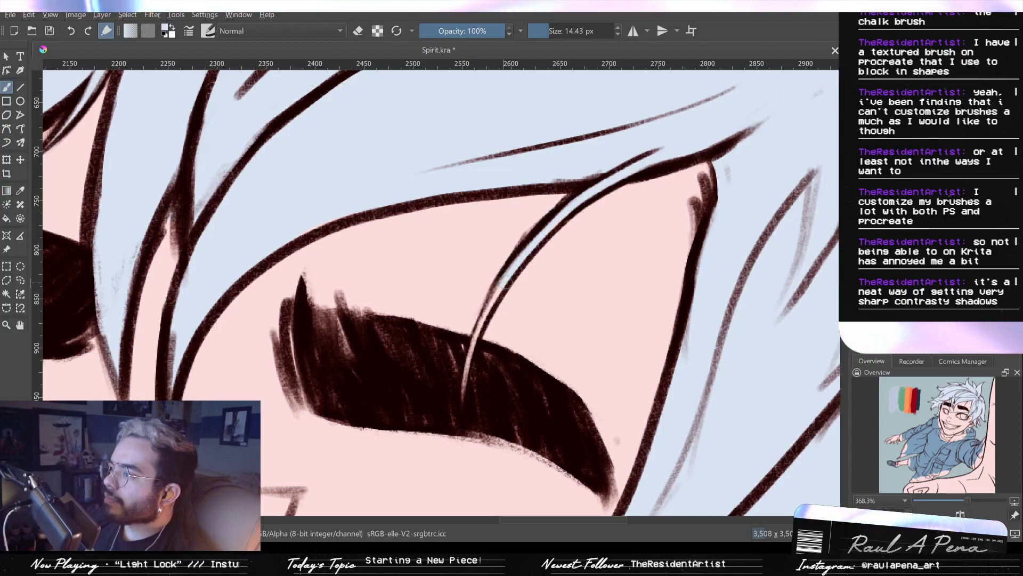
mouse_move(503, 283)
mouse_down()
mouse_move(486, 283)
mouse_move(462, 403)
mouse_up()
mouse_move(504, 328)
mouse_down()
mouse_move(495, 396)
mouse_move(501, 318)
mouse_up()
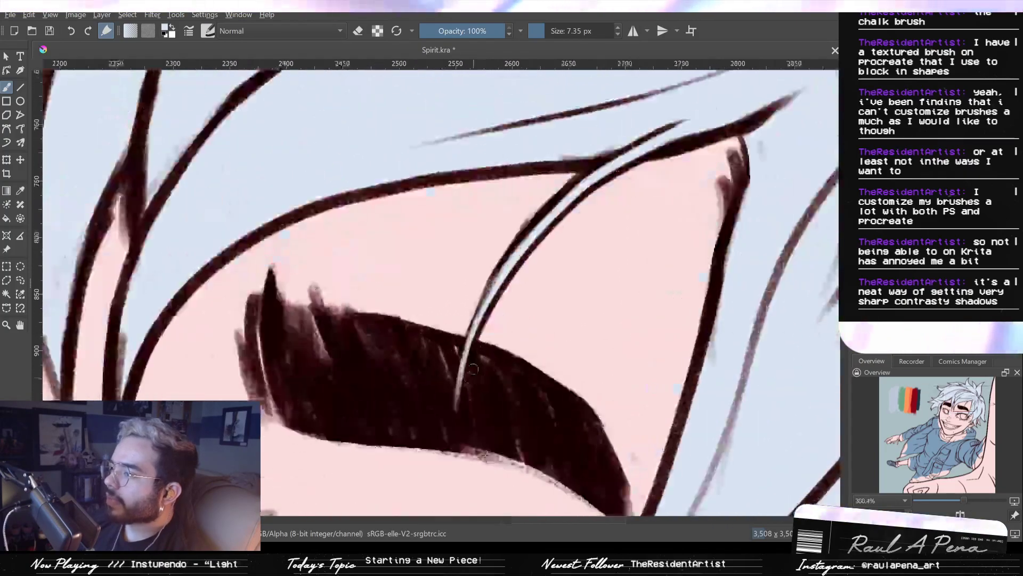
drag(543, 232, 506, 262)
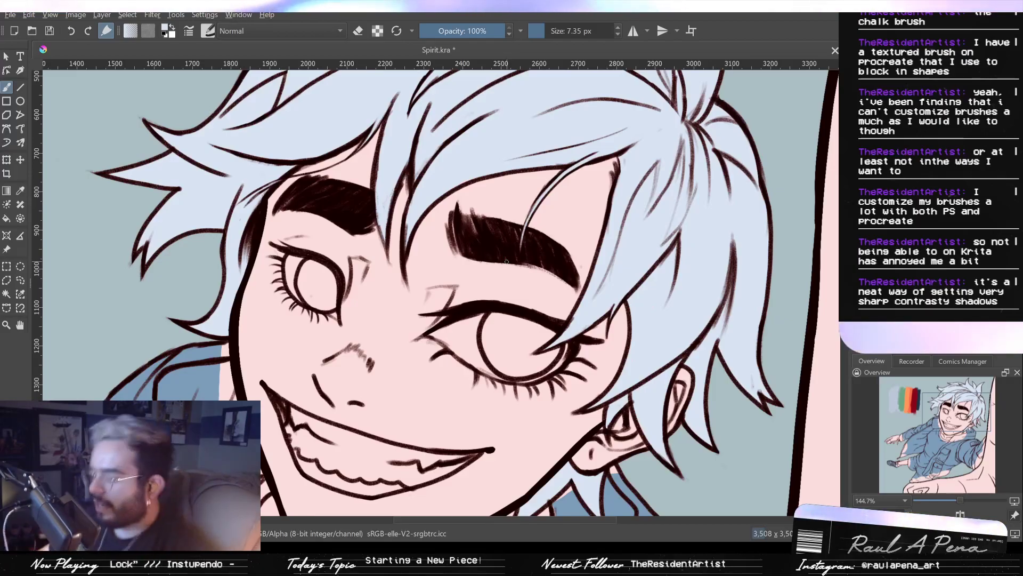
Examine the base colours across the whole character, from the hair and face down to the jacket, shorts and shoe
scroll(606, 272, down, 2)
drag(606, 272, 671, 173)
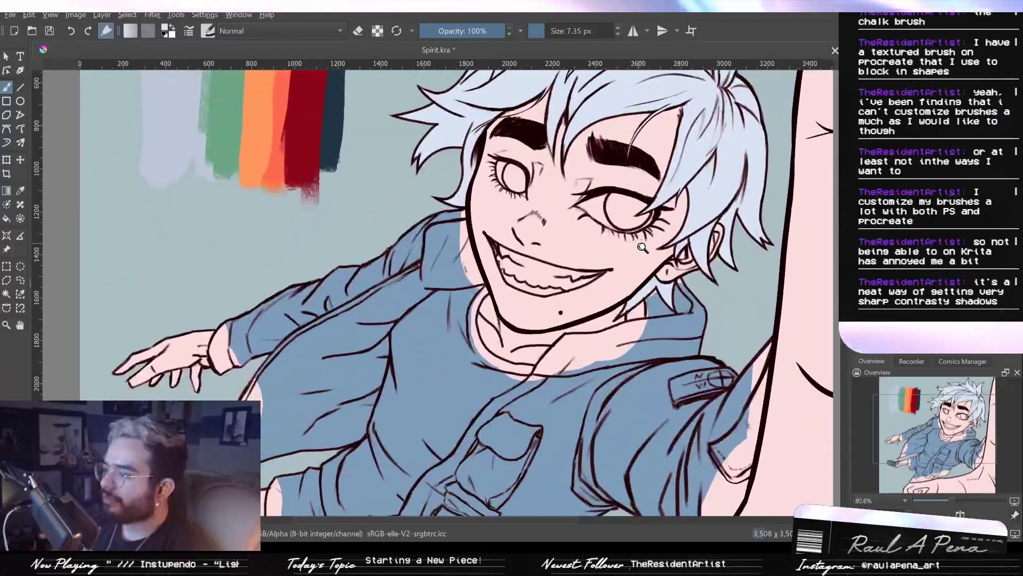
scroll(720, 301, down, 2)
scroll(722, 330, up, 1)
scroll(628, 235, up, 3)
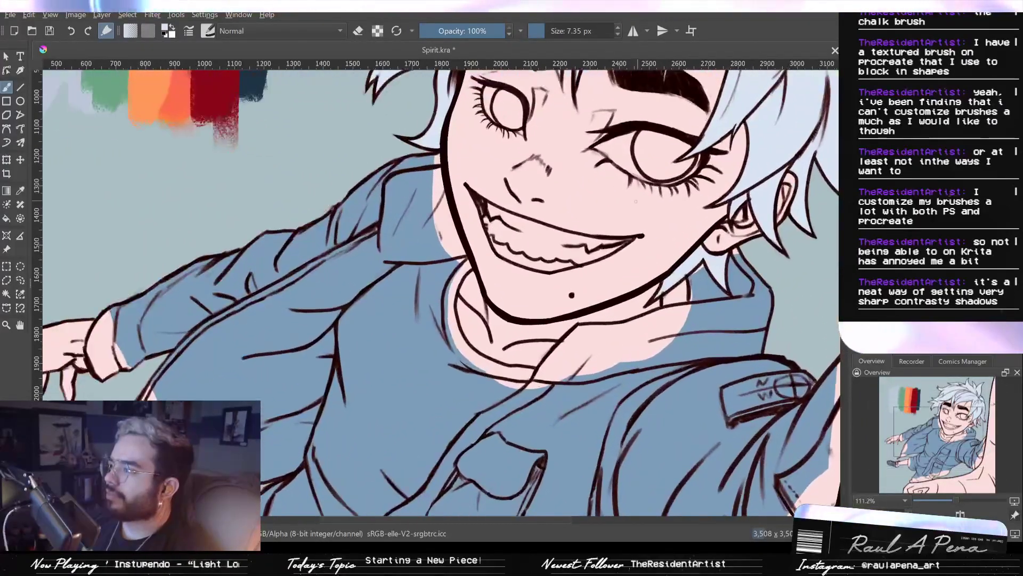
drag(526, 275, 696, 170)
scroll(621, 197, down, 1)
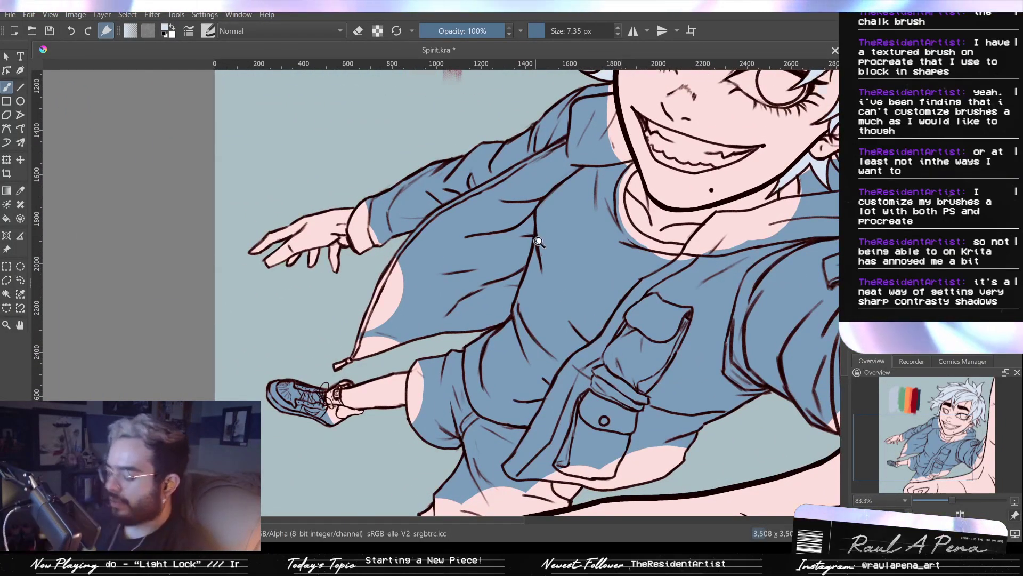
scroll(511, 368, down, 2)
drag(511, 368, 512, 346)
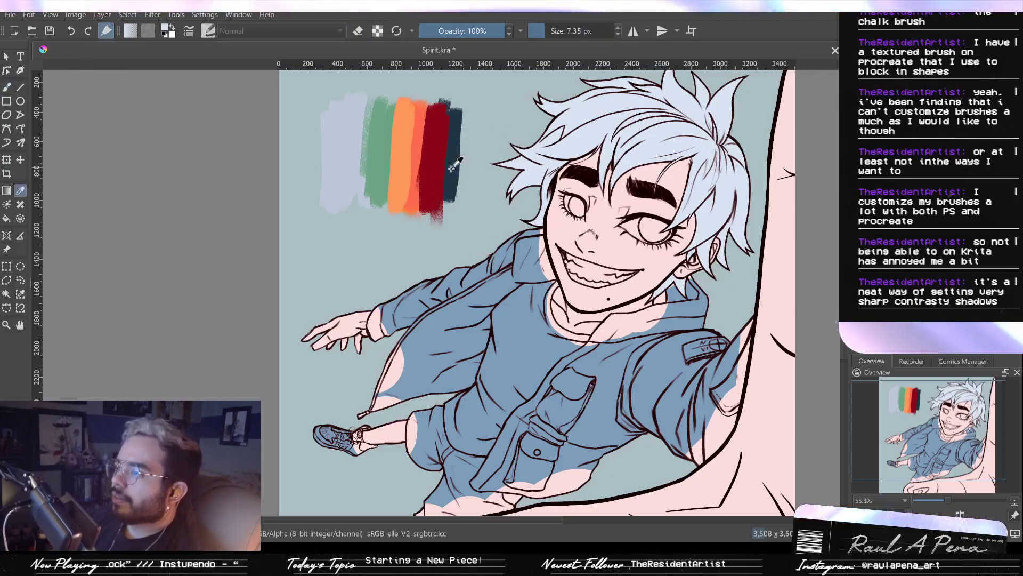
Sample the dark navy from the palette swatches and fill both legs of the shorts with a 102.91 px brush
key(e)
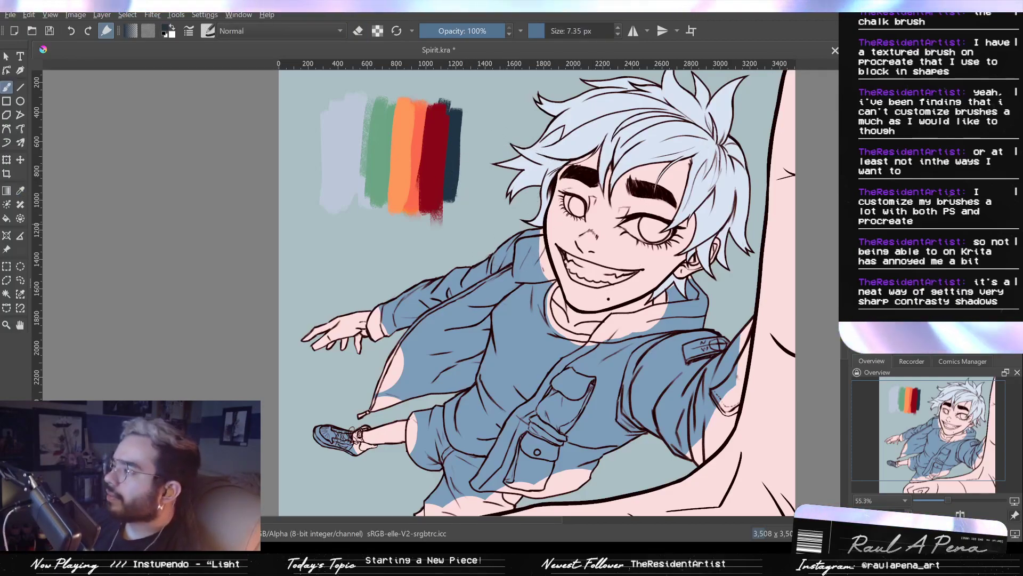
mouse_move(415, 413)
mouse_down()
mouse_move(486, 361)
mouse_move(526, 250)
mouse_up()
drag(493, 287, 512, 287)
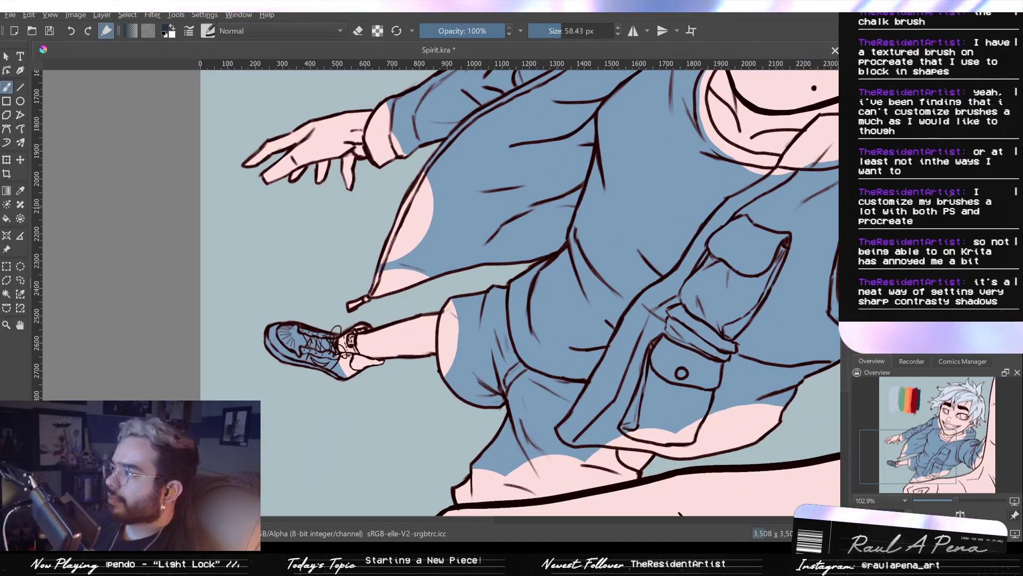
mouse_move(499, 292)
mouse_down()
mouse_move(491, 330)
mouse_move(492, 293)
mouse_move(460, 355)
mouse_up()
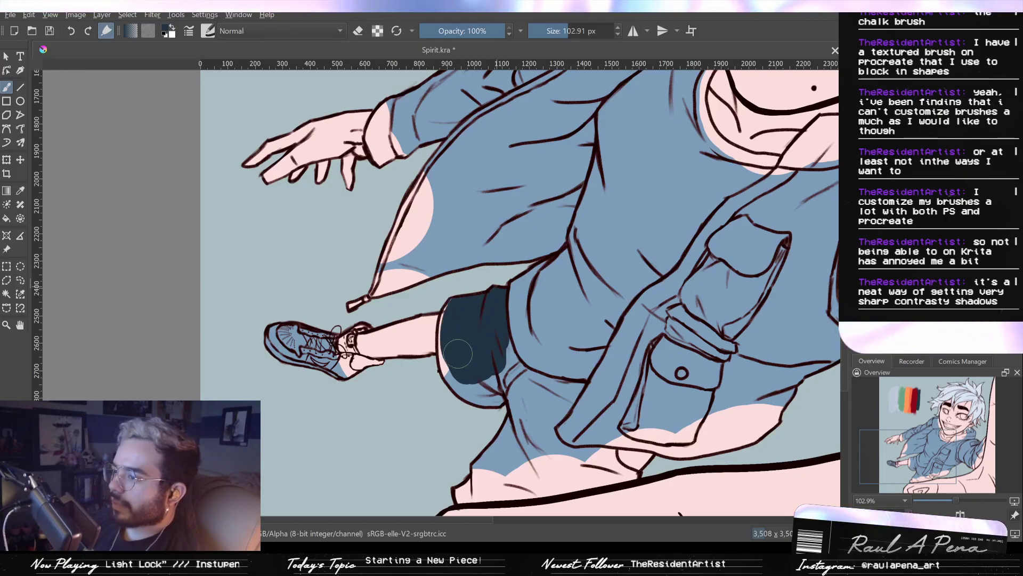
mouse_move(465, 381)
mouse_down()
mouse_move(499, 394)
mouse_move(533, 373)
mouse_move(581, 402)
mouse_move(500, 472)
mouse_up()
drag(516, 416, 531, 315)
drag(522, 336, 506, 370)
mouse_move(531, 335)
mouse_down()
mouse_move(485, 381)
mouse_move(632, 382)
mouse_move(562, 384)
mouse_move(635, 361)
mouse_move(547, 357)
mouse_up()
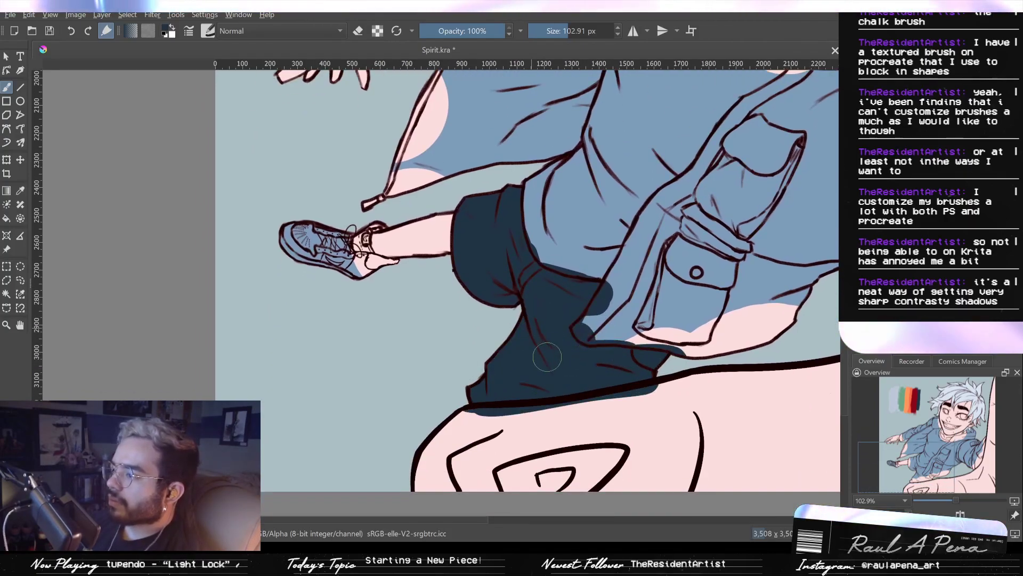
scroll(573, 333, down, 3)
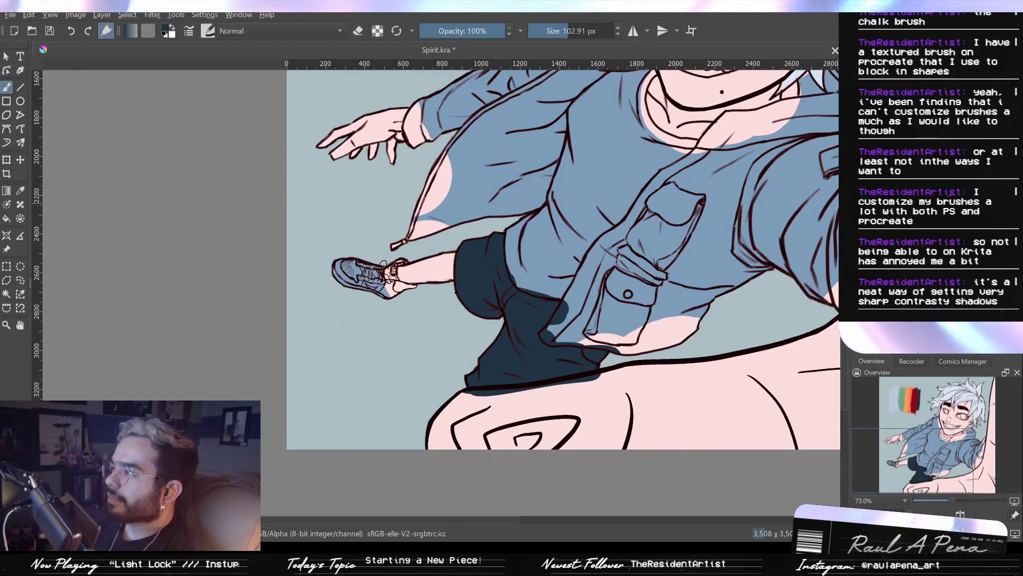
Undo the navy over the pink areas, and erase the pink covering the raised leg's shorts with a 202.85 px eraser
key(ctrl+z)
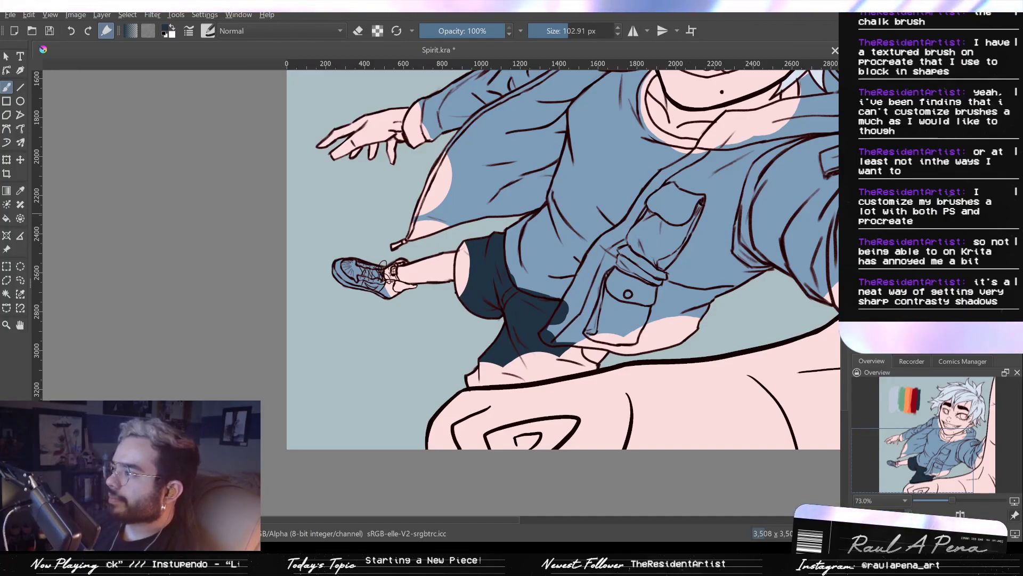
key(e)
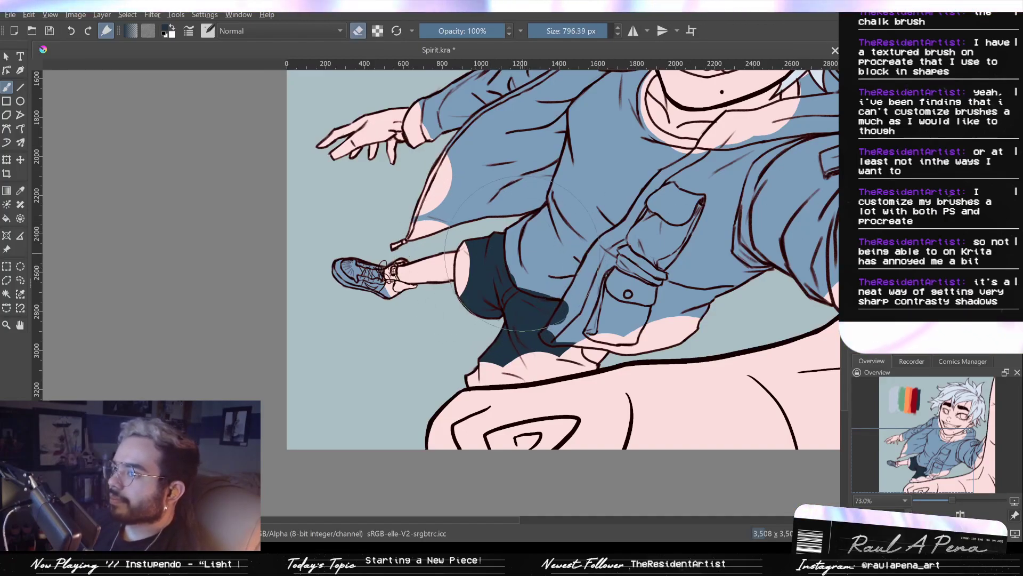
drag(490, 275, 521, 188)
drag(442, 260, 187, 260)
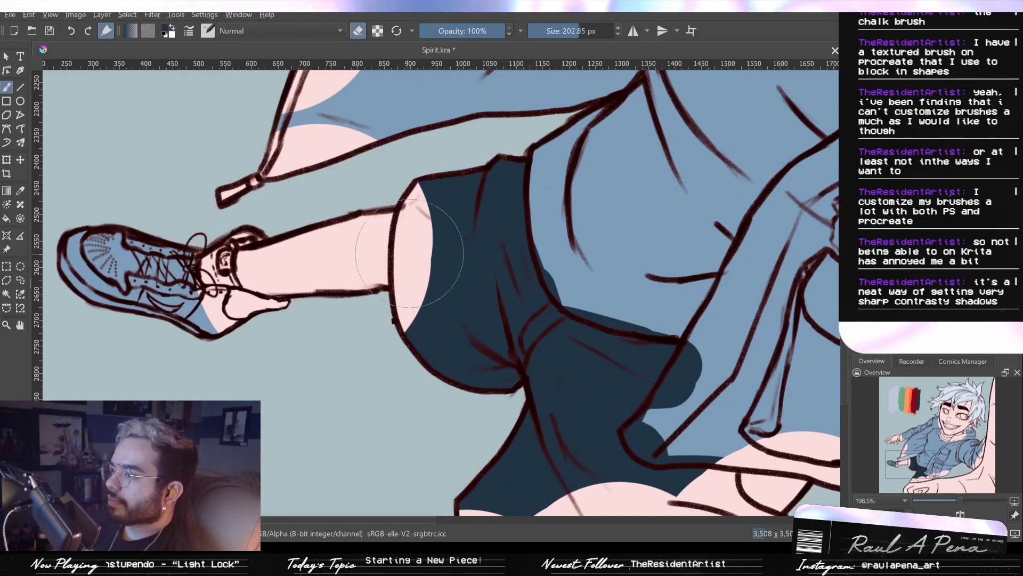
mouse_move(451, 225)
mouse_down()
mouse_move(450, 211)
mouse_move(445, 305)
mouse_up()
drag(516, 364, 504, 175)
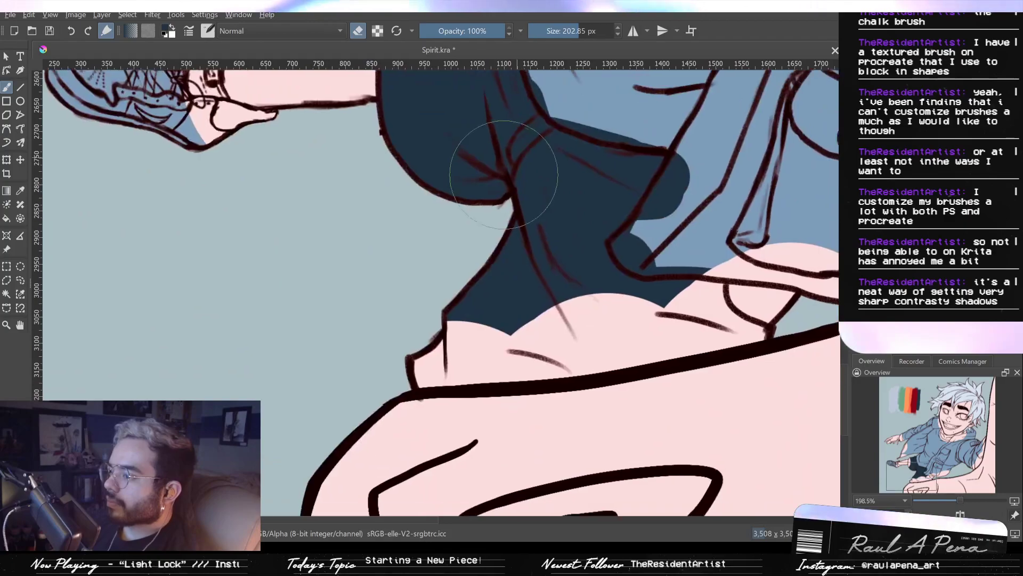
Erase the pale pink covering the lower shorts leg and the jacket hem below the pocket with the 202.85 px eraser
mouse_move(500, 288)
mouse_down()
mouse_move(413, 331)
mouse_move(464, 341)
mouse_move(677, 301)
mouse_move(440, 323)
mouse_move(592, 277)
mouse_move(789, 246)
mouse_move(557, 320)
mouse_move(586, 397)
mouse_up()
scroll(797, 258, down, 1)
drag(623, 310, 525, 385)
mouse_move(672, 207)
mouse_down()
mouse_move(667, 169)
mouse_move(696, 148)
mouse_move(701, 157)
mouse_up()
drag(486, 277, 640, 362)
drag(473, 266, 639, 203)
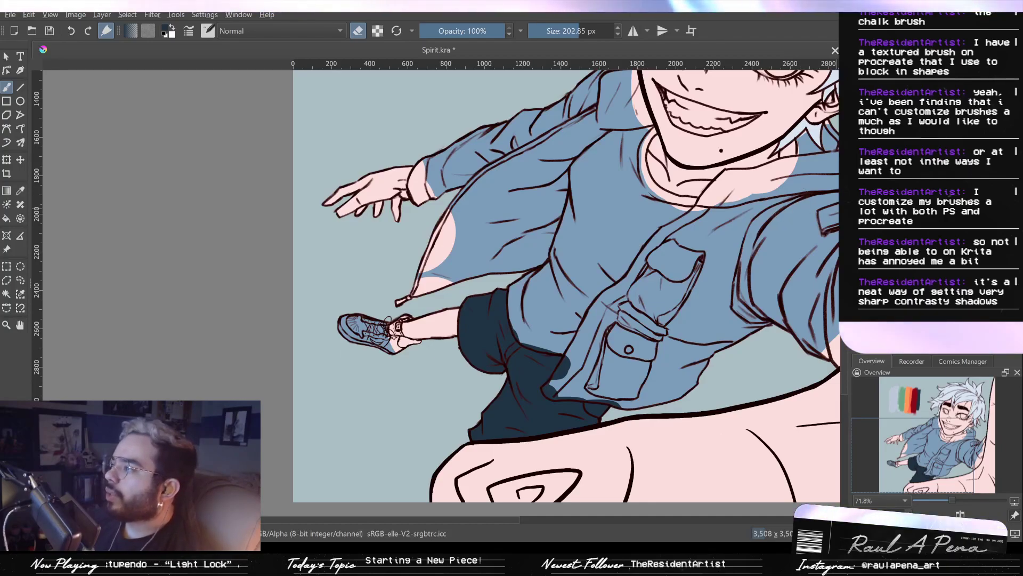
Sample the dark red from the palette swatches and fill the character's shirt, from collar to hem, with a 137.95 px brush
drag(469, 191, 456, 407)
ctrl+click(486, 208)
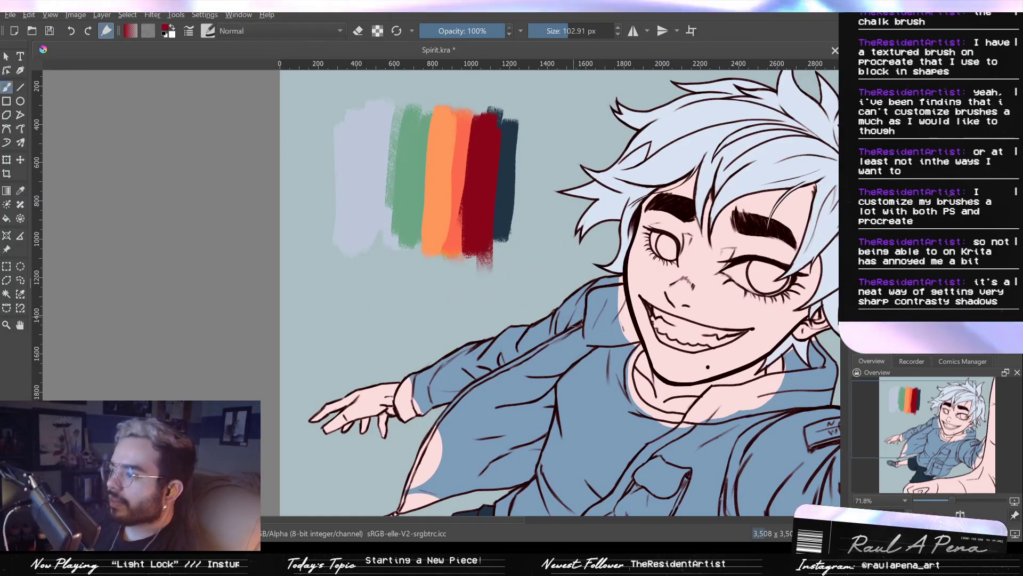
mouse_move(617, 347)
mouse_down()
mouse_move(628, 350)
mouse_move(619, 392)
mouse_move(633, 410)
mouse_move(684, 416)
mouse_move(673, 423)
mouse_up()
drag(672, 423, 731, 294)
mouse_move(717, 294)
mouse_down()
mouse_move(597, 439)
mouse_move(592, 349)
mouse_move(573, 402)
mouse_up()
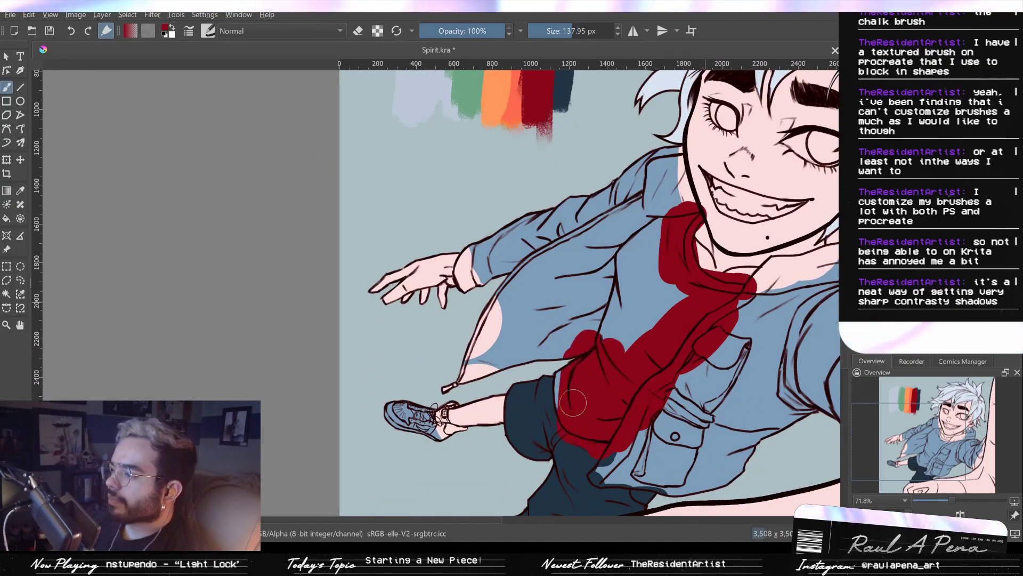
mouse_move(601, 321)
mouse_down()
mouse_move(634, 288)
mouse_move(611, 339)
mouse_up()
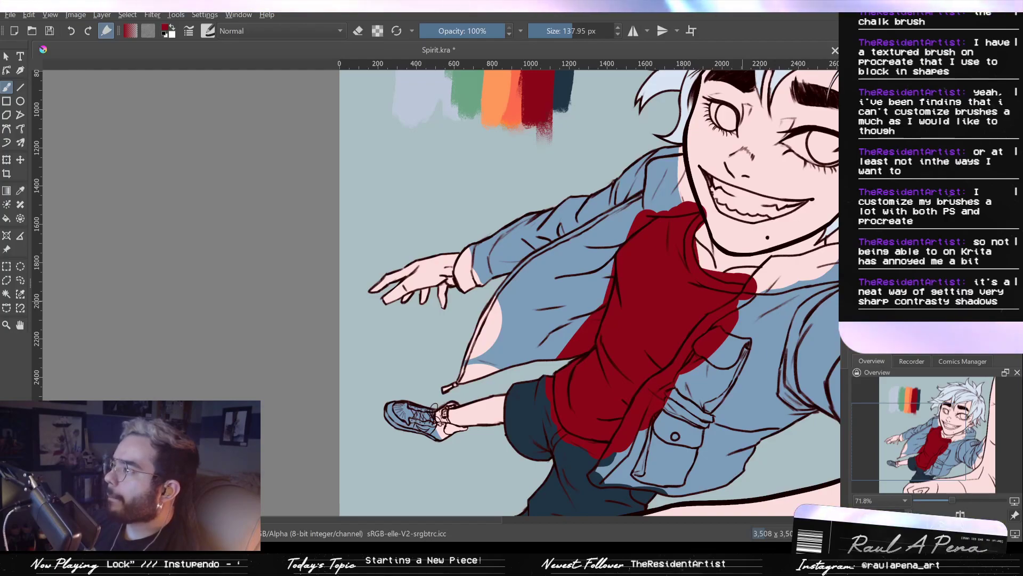
mouse_move(743, 268)
mouse_down()
mouse_move(736, 292)
mouse_move(758, 225)
mouse_up()
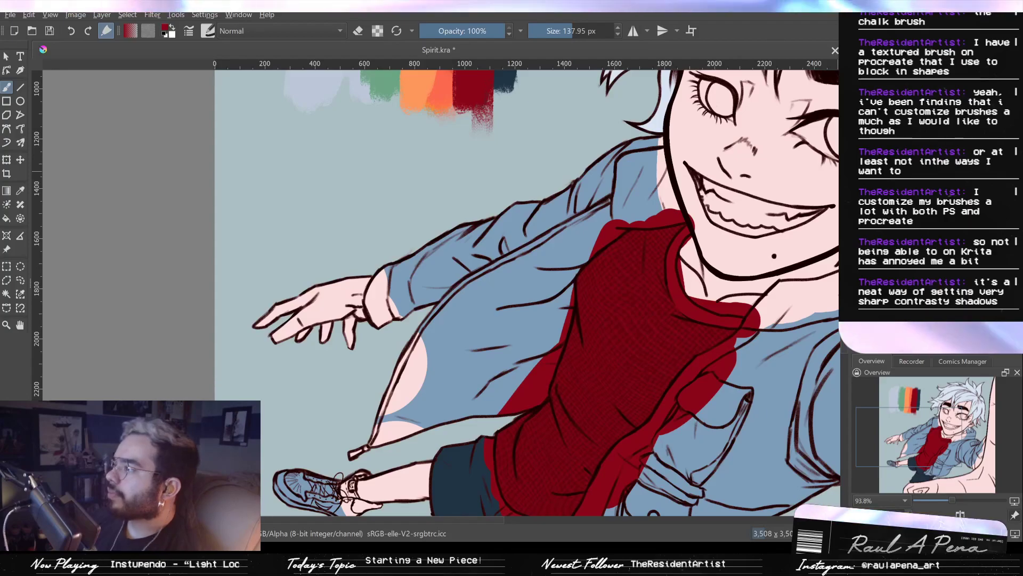
mouse_move(770, 198)
mouse_down()
mouse_move(750, 233)
mouse_move(813, 170)
mouse_up()
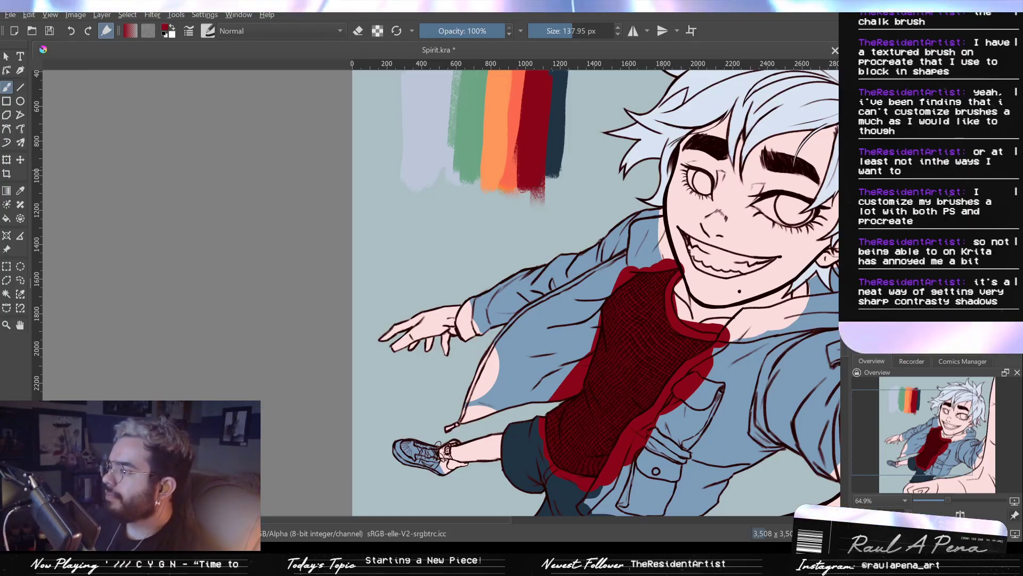
Erase the red spilling past the shirt's neckline onto the neck and chest, using a 65.32 px eraser
drag(533, 341, 335, 293)
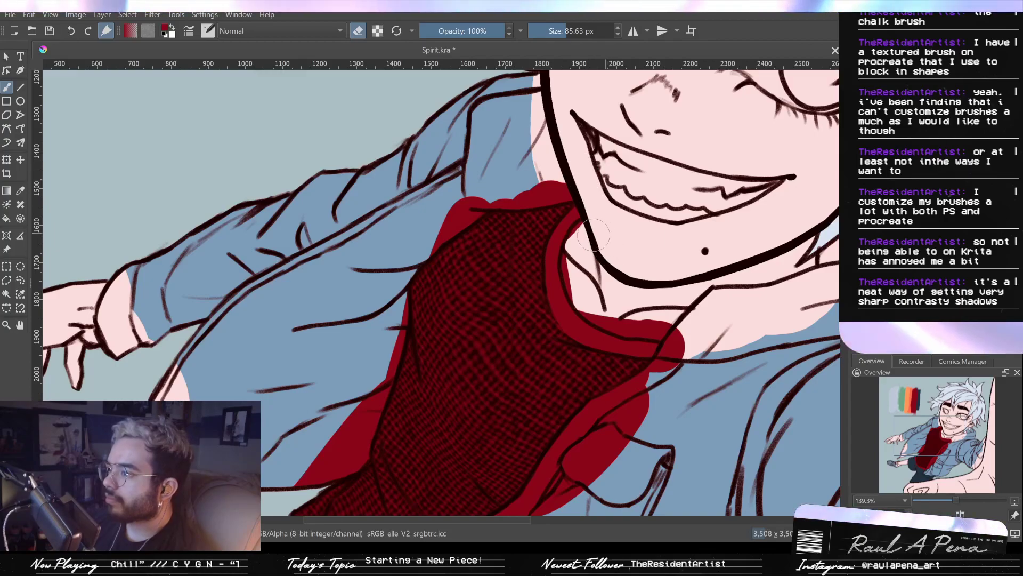
scroll(589, 236, up, 3)
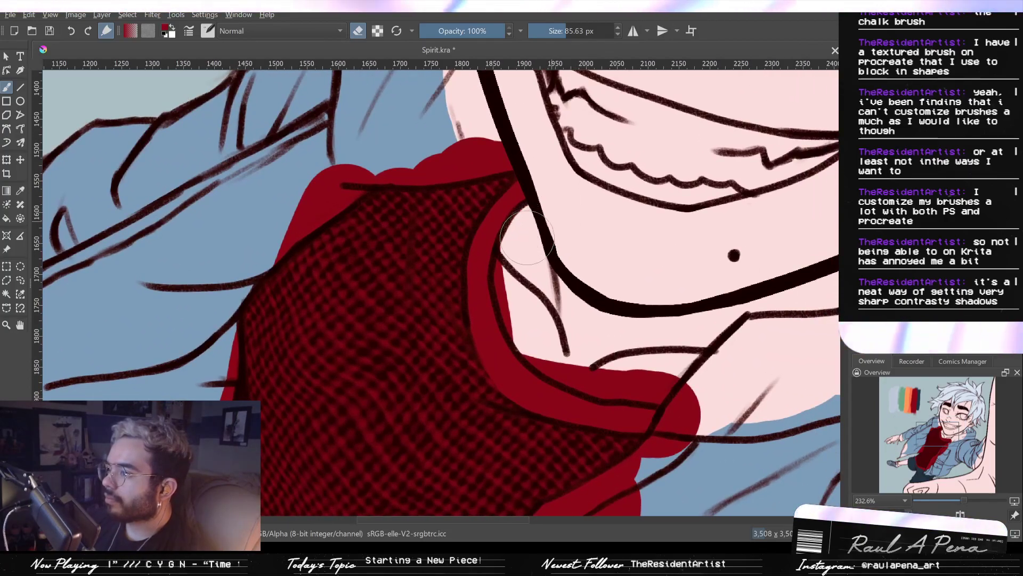
mouse_move(542, 223)
mouse_down()
mouse_move(521, 253)
mouse_move(523, 303)
mouse_move(543, 343)
mouse_move(601, 373)
mouse_move(644, 371)
mouse_move(571, 276)
mouse_move(571, 300)
mouse_up()
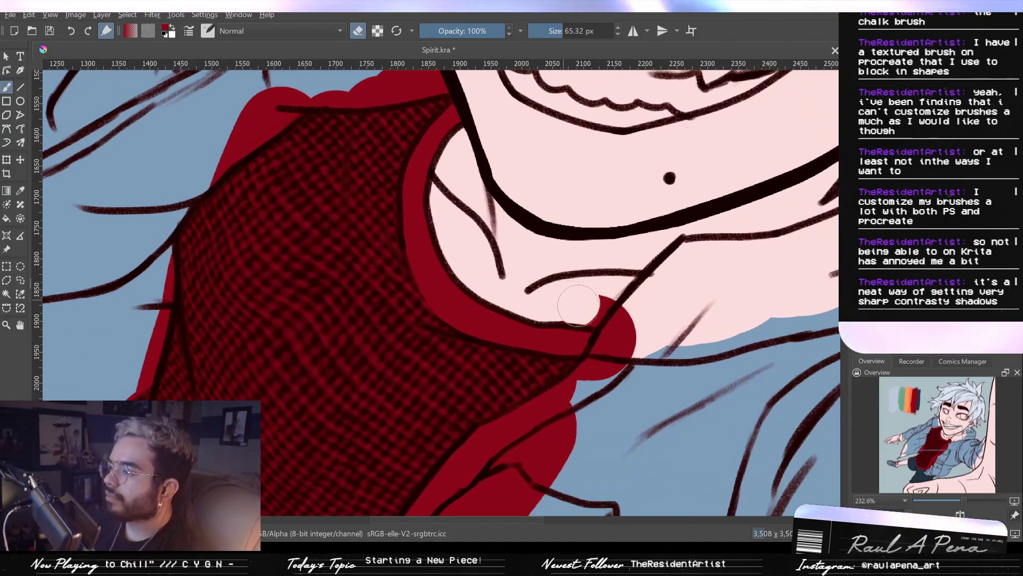
mouse_move(527, 165)
mouse_down()
mouse_move(580, 265)
mouse_move(634, 293)
mouse_up()
ctrl+drag(503, 221, 503, 331)
drag(557, 355, 569, 303)
ctrl+drag(499, 159, 522, 138)
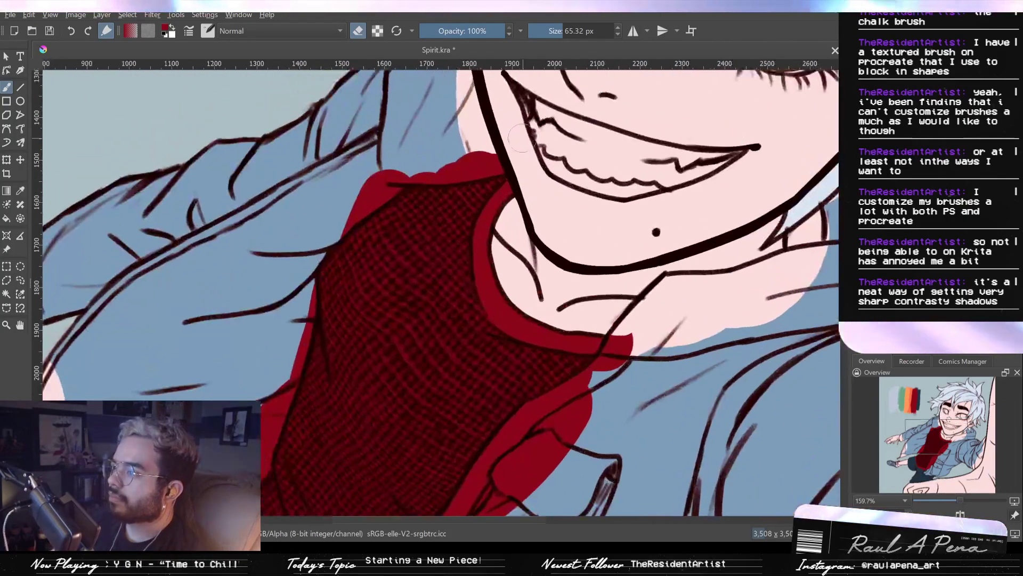
drag(604, 250, 688, 133)
Erase the red overlapping the background gap and the shorts along the shirt's lower hem with the 65.32 px eraser
drag(405, 340, 498, 238)
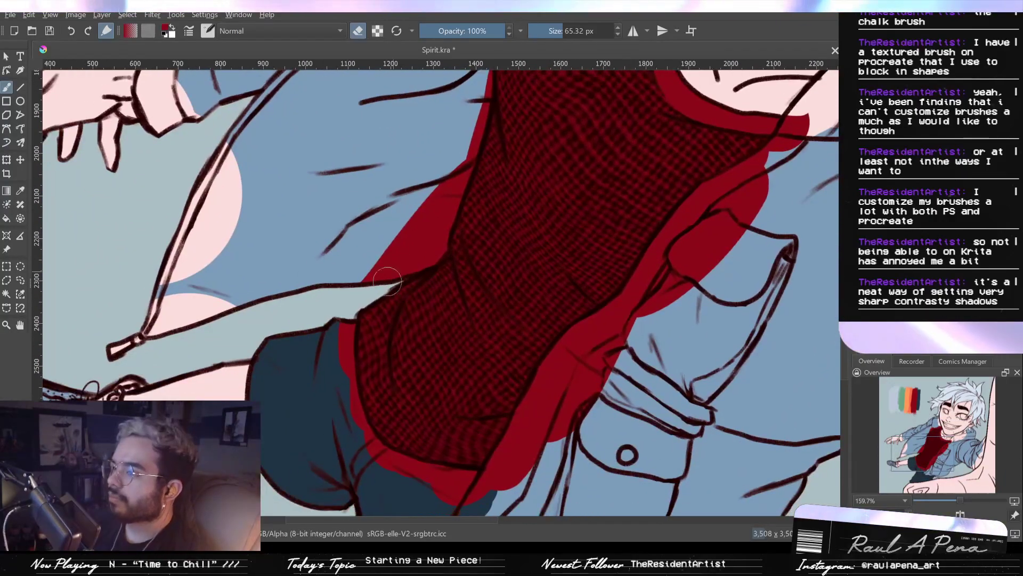
drag(336, 353, 366, 183)
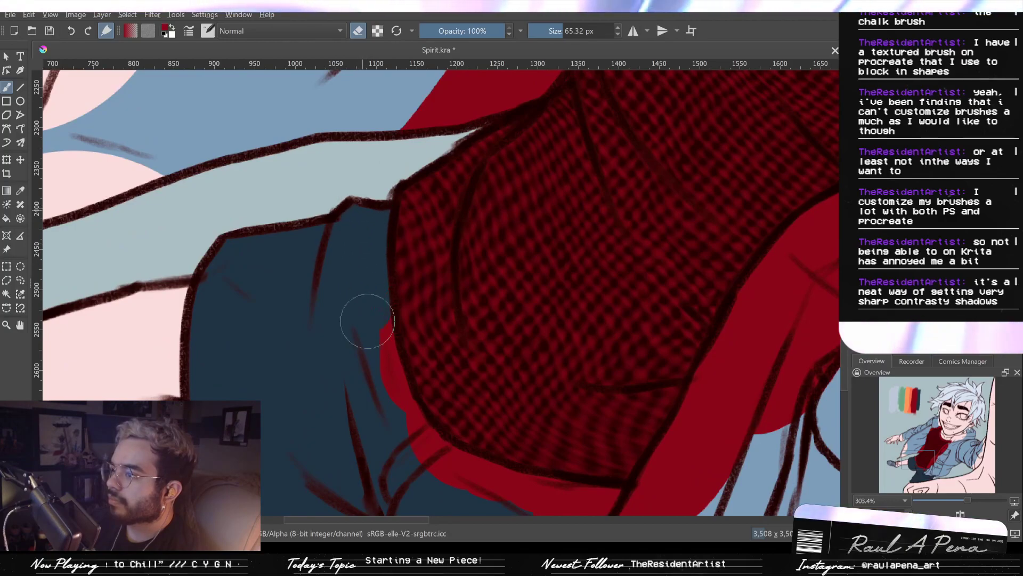
drag(383, 392, 334, 271)
drag(395, 378, 371, 346)
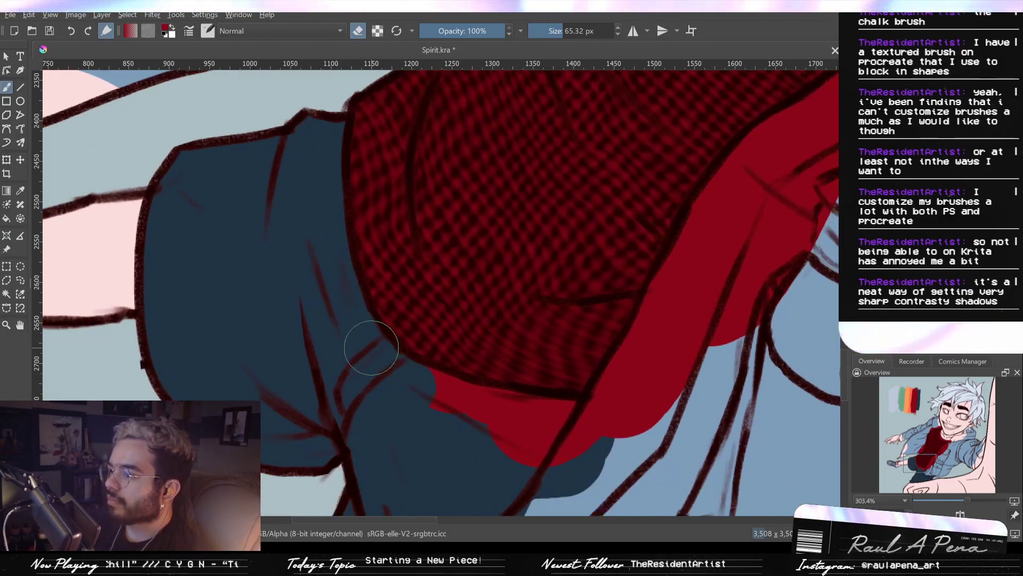
mouse_move(517, 423)
mouse_down()
mouse_move(586, 423)
mouse_move(542, 444)
mouse_move(570, 514)
mouse_move(625, 431)
mouse_move(584, 332)
mouse_move(583, 389)
mouse_move(597, 380)
mouse_move(571, 415)
mouse_move(598, 354)
mouse_up()
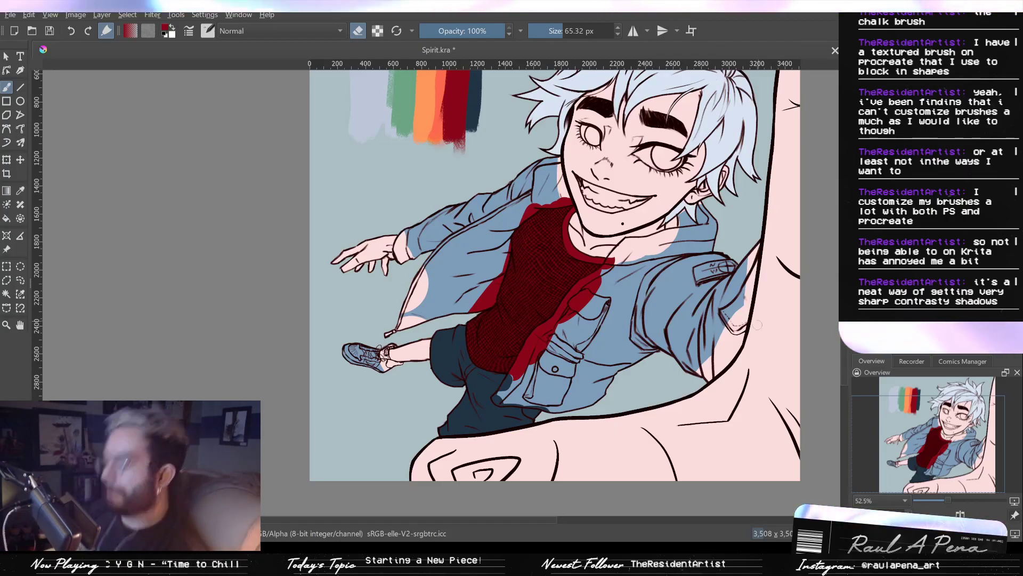
Examine the character's base colours and the jacket reference picture to judge the jacket's colouring
drag(676, 265, 646, 400)
scroll(655, 320, up, 1)
scroll(655, 320, down, 3)
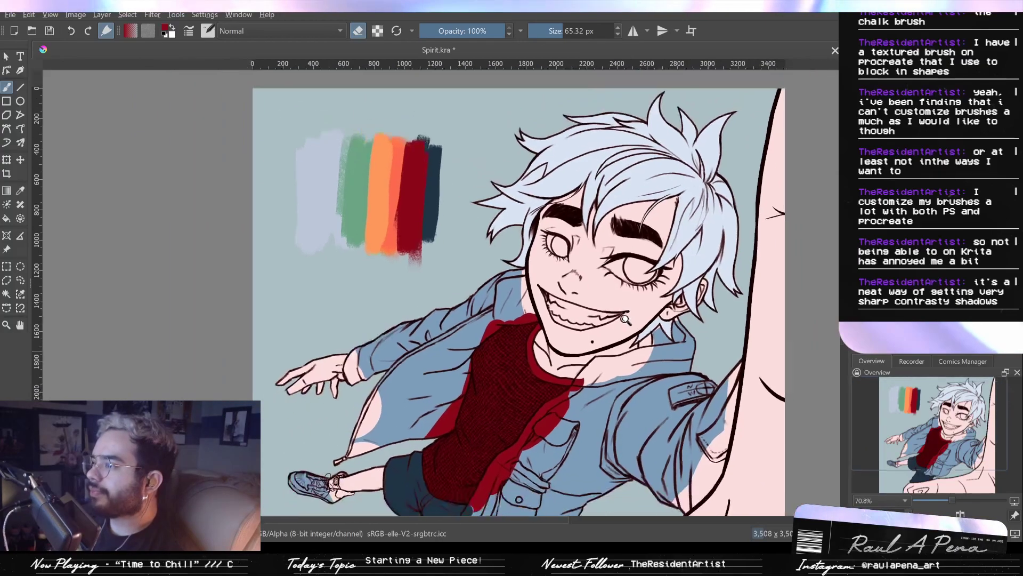
mouse_move(625, 319)
mouse_down()
mouse_move(611, 328)
mouse_move(683, 240)
mouse_move(683, 186)
mouse_move(665, 257)
mouse_up()
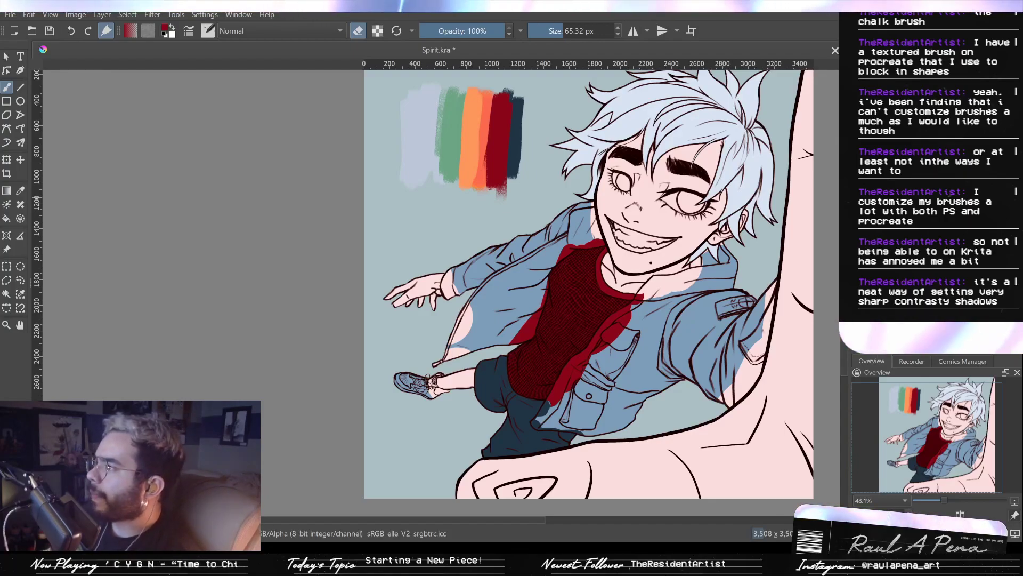
mouse_move(475, 162)
mouse_down()
mouse_move(471, 99)
mouse_move(504, 188)
mouse_move(476, 471)
mouse_up()
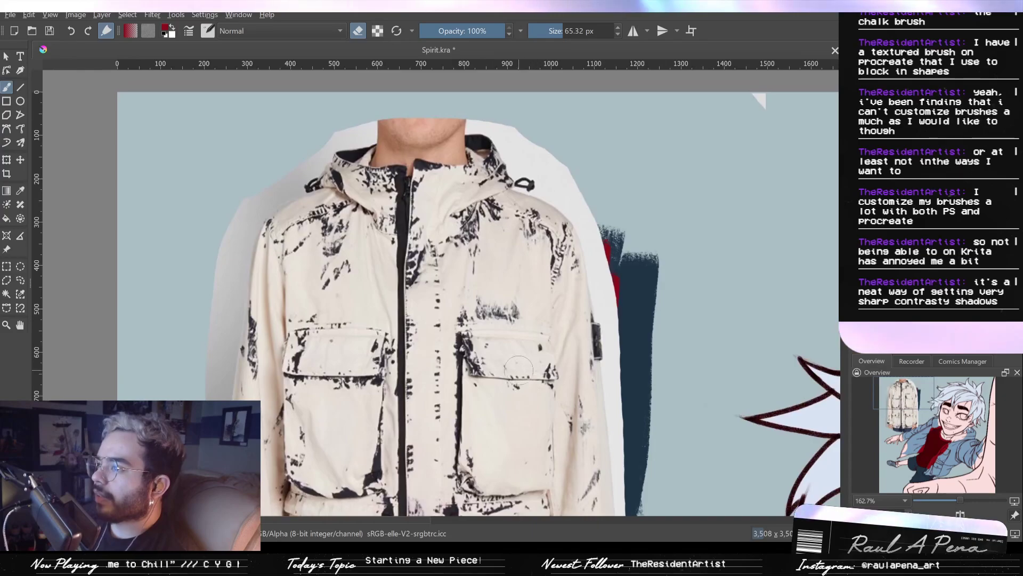
key(ctrl+z)
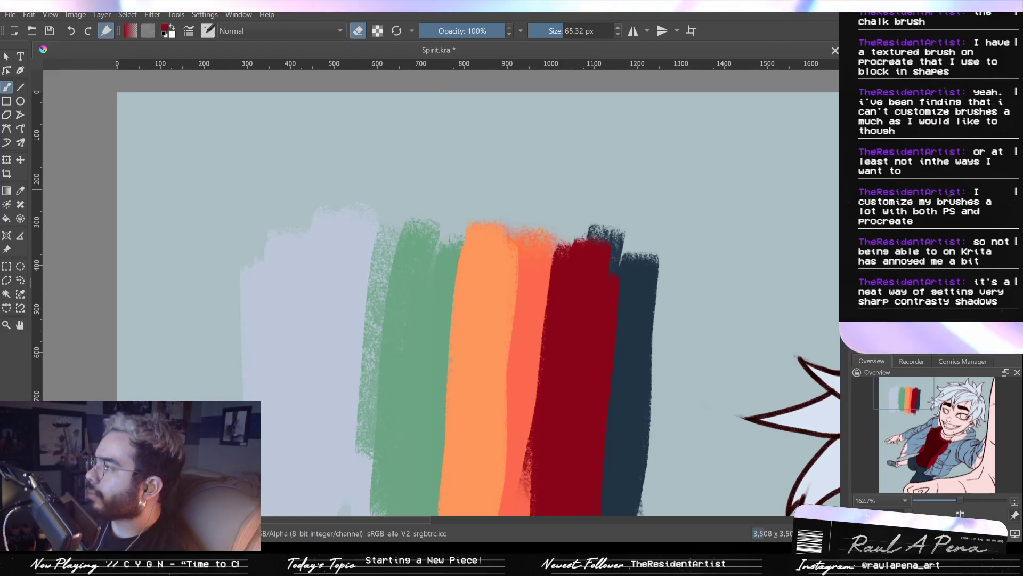
drag(714, 256, 716, 323)
drag(715, 323, 501, 25)
drag(766, 216, 810, 214)
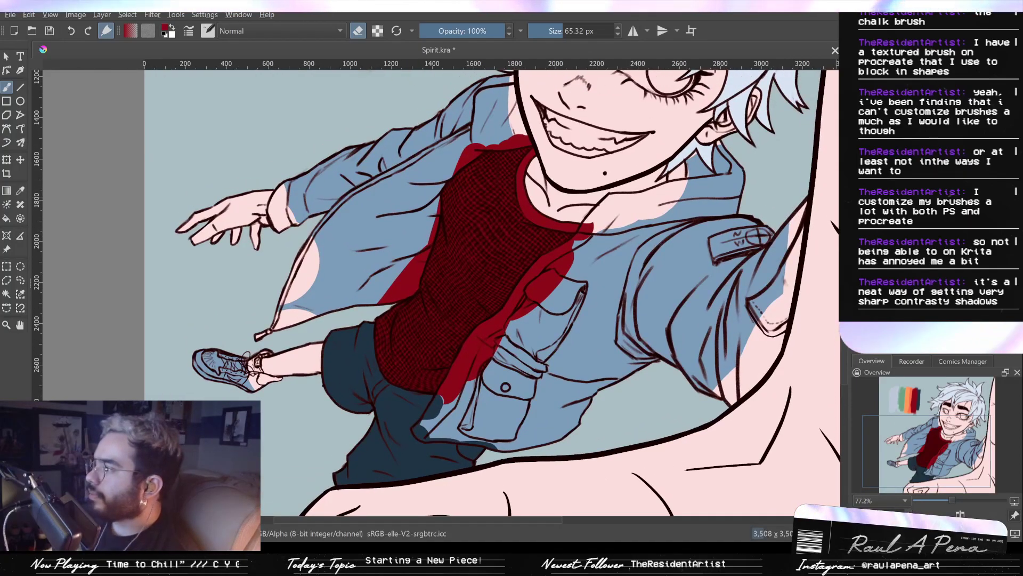
Fill the raised arm's jacket sleeve and shoulder with dark navy, using large brushes of 234.50 and 163.54 px
mouse_move(757, 234)
mouse_down()
mouse_move(741, 352)
mouse_move(784, 219)
mouse_move(809, 191)
mouse_up()
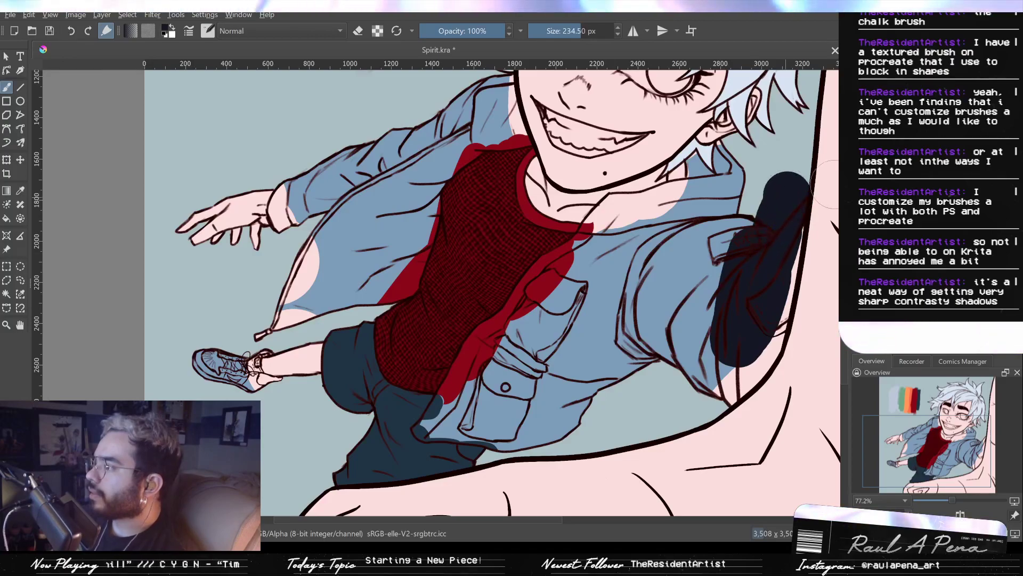
key(ctrl+z)
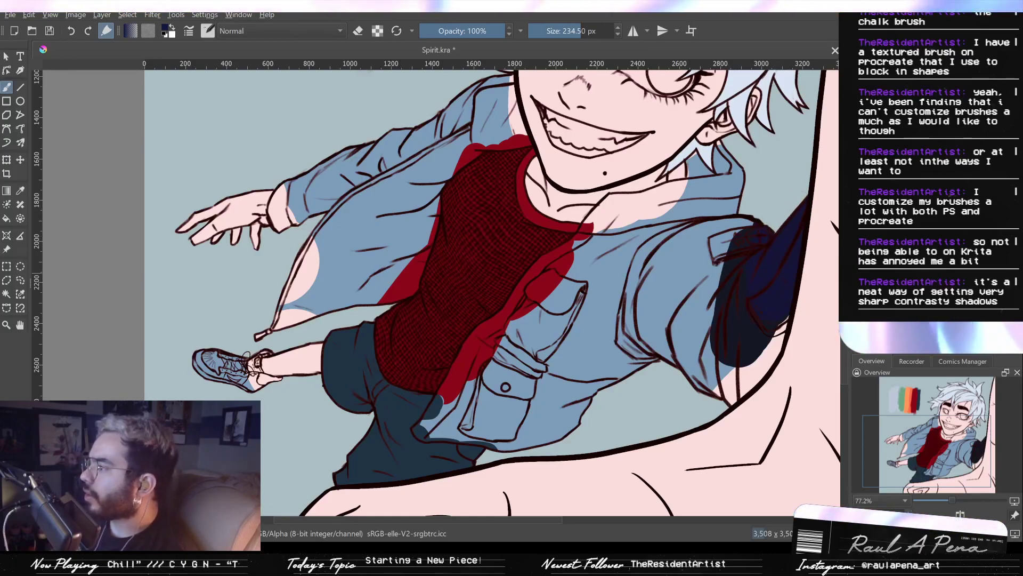
mouse_move(760, 243)
mouse_down()
mouse_move(757, 280)
mouse_move(766, 278)
mouse_up()
mouse_move(762, 341)
mouse_down()
mouse_move(763, 293)
mouse_move(748, 375)
mouse_move(689, 439)
mouse_move(654, 423)
mouse_move(663, 423)
mouse_move(653, 413)
mouse_move(658, 335)
mouse_move(641, 299)
mouse_move(672, 236)
mouse_move(716, 183)
mouse_move(655, 187)
mouse_move(621, 309)
mouse_up()
scroll(762, 317, up, 3)
drag(645, 276, 622, 339)
click(649, 259)
mouse_move(649, 259)
mouse_down()
mouse_move(609, 262)
mouse_move(592, 248)
mouse_move(570, 253)
mouse_move(577, 245)
mouse_move(558, 290)
mouse_move(549, 274)
mouse_move(557, 291)
mouse_move(494, 328)
mouse_move(523, 314)
mouse_move(658, 319)
mouse_move(528, 346)
mouse_move(628, 357)
mouse_move(466, 394)
mouse_move(521, 411)
mouse_move(613, 245)
mouse_up()
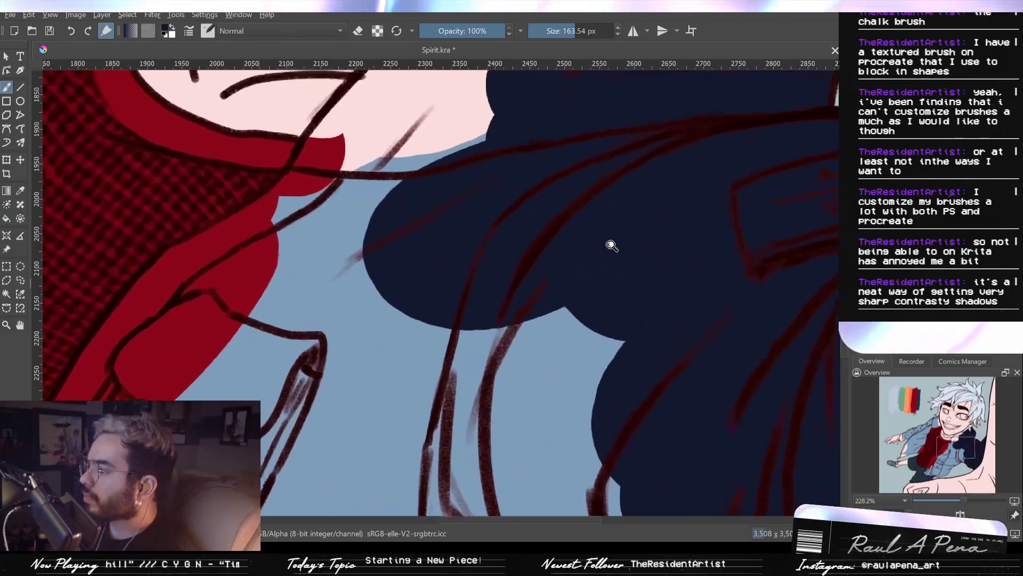
drag(612, 284, 585, 229)
drag(589, 298, 587, 245)
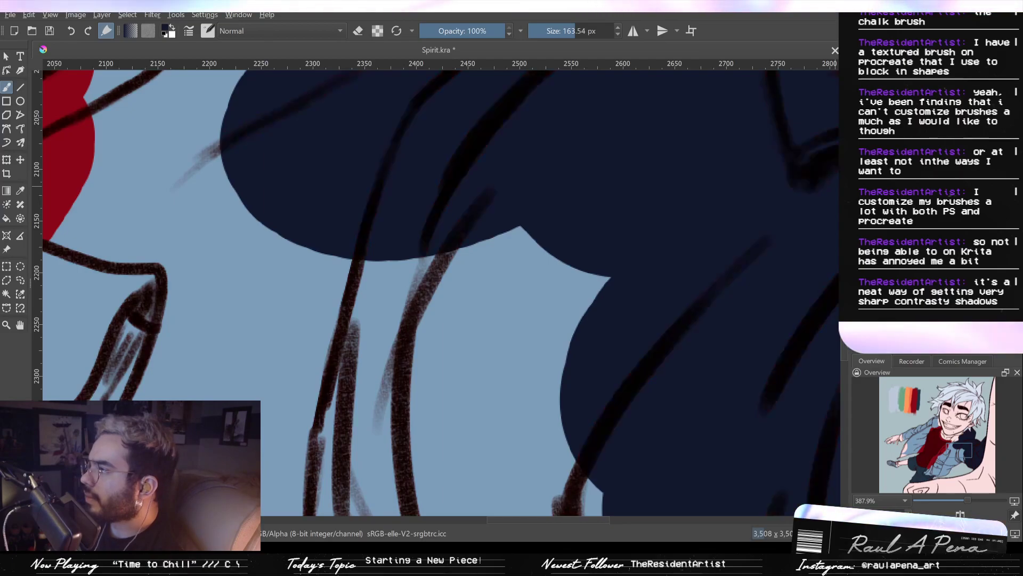
Fill the jacket's hood and collar with dark navy, and work down the front opening with a 59.44 px brush
drag(778, 212, 760, 313)
mouse_move(783, 262)
mouse_down()
mouse_move(772, 275)
mouse_move(776, 409)
mouse_up()
mouse_move(667, 316)
mouse_down()
mouse_move(705, 243)
mouse_move(634, 311)
mouse_up()
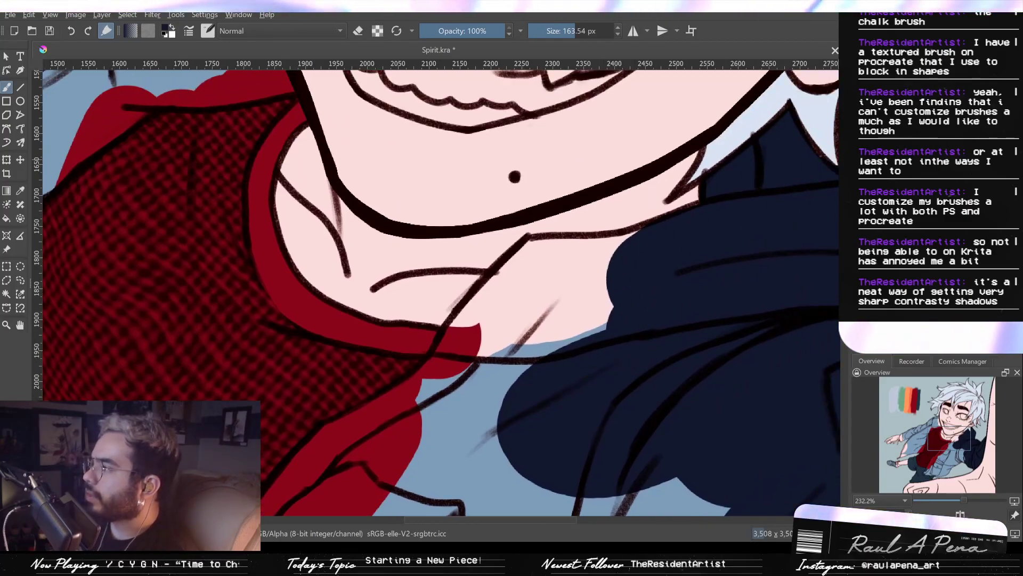
mouse_move(658, 274)
mouse_down()
mouse_move(569, 285)
mouse_move(619, 283)
mouse_move(590, 296)
mouse_up()
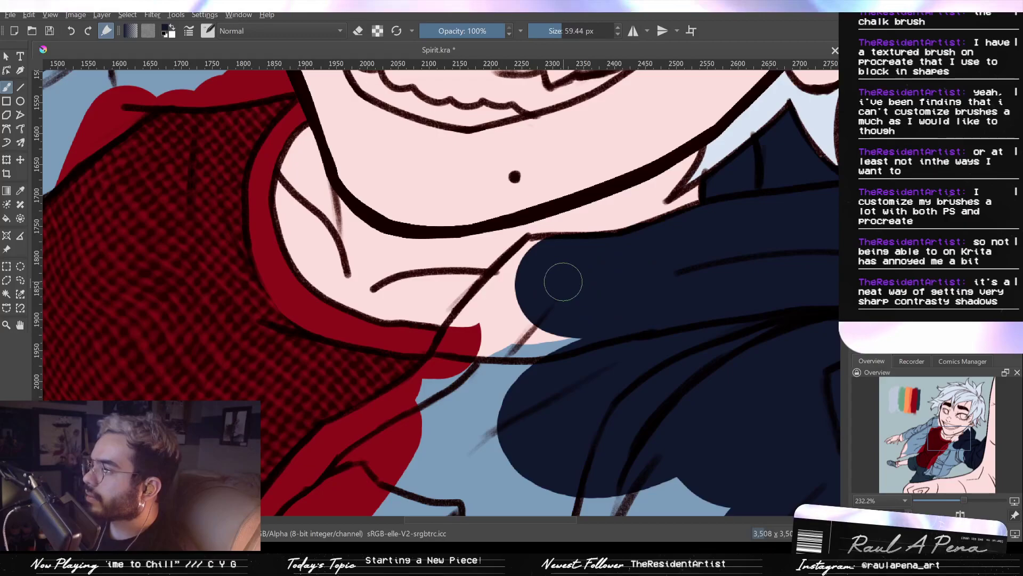
mouse_move(537, 252)
mouse_down()
mouse_move(480, 318)
mouse_move(523, 293)
mouse_move(464, 427)
mouse_move(626, 283)
mouse_move(612, 247)
mouse_move(490, 320)
mouse_move(431, 397)
mouse_up()
key(ctrl+z)
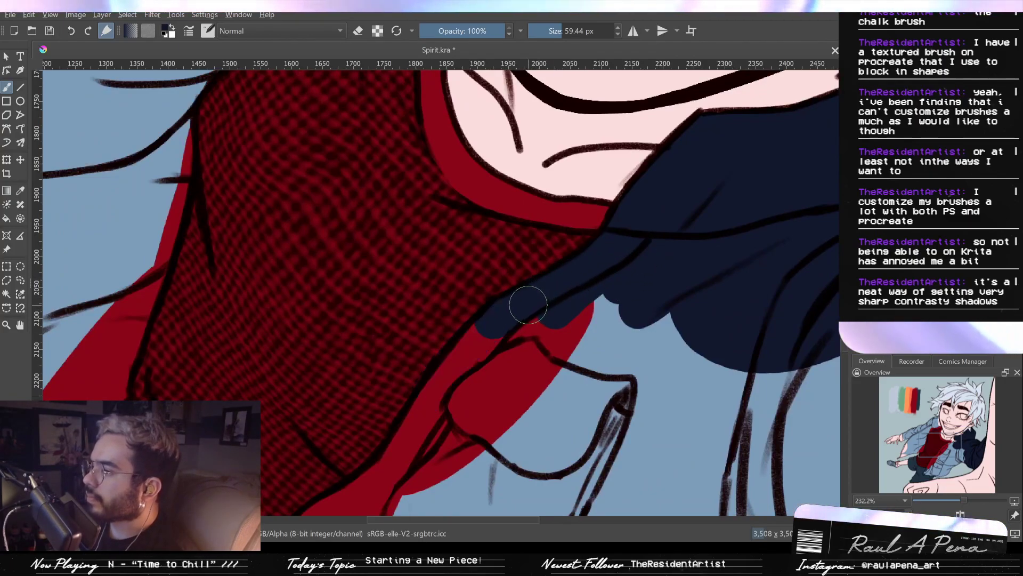
mouse_move(573, 279)
mouse_down()
mouse_move(519, 310)
mouse_move(560, 287)
mouse_up()
drag(515, 311, 503, 318)
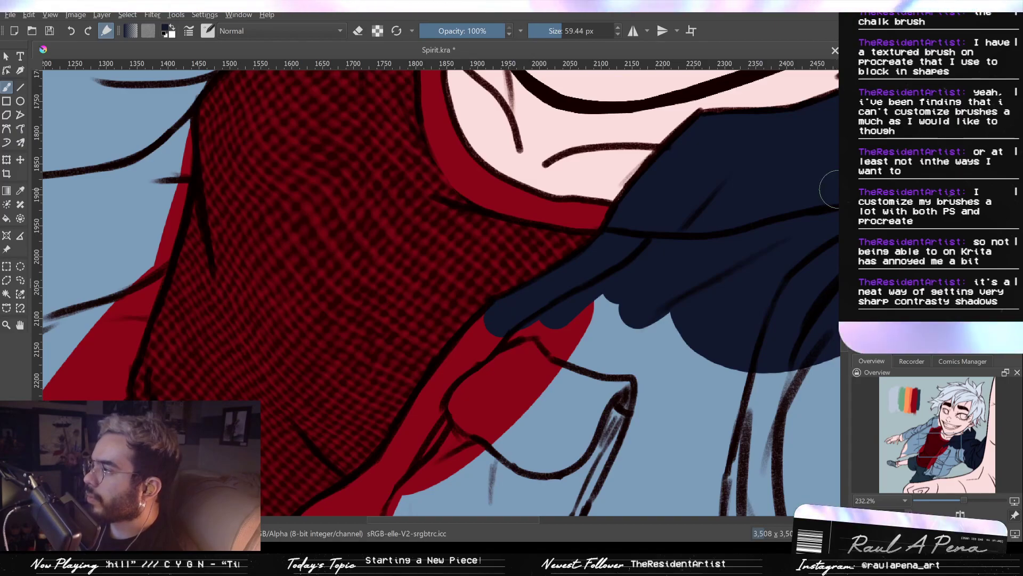
Hide the shirt's red fill and mesh pattern, and extend the navy along the jacket opening beside the chest pocket
click(856, 187)
drag(539, 292, 566, 281)
mouse_move(515, 328)
mouse_down()
mouse_move(450, 369)
mouse_move(497, 318)
mouse_move(435, 384)
mouse_up()
drag(463, 370, 518, 312)
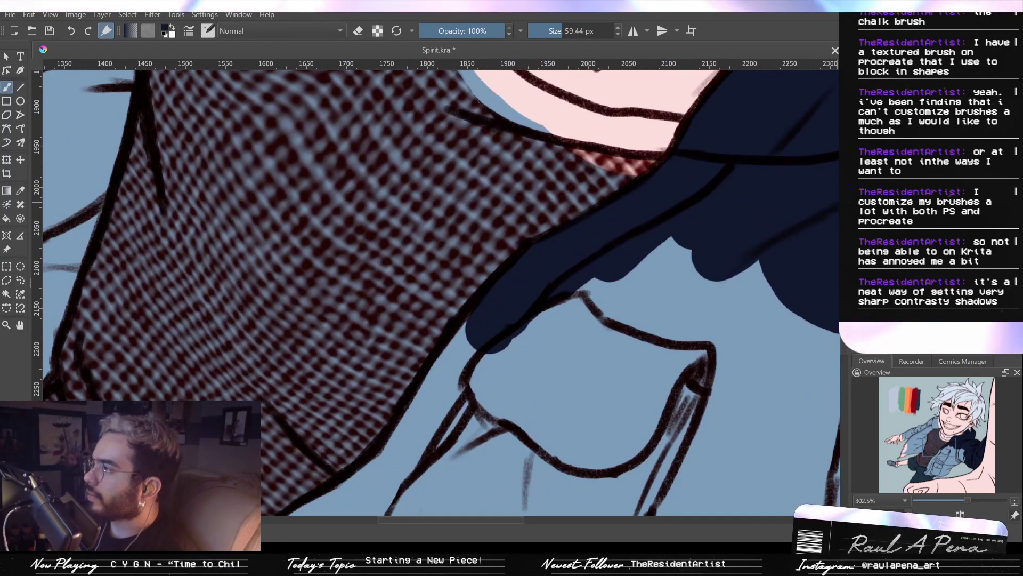
click(856, 187)
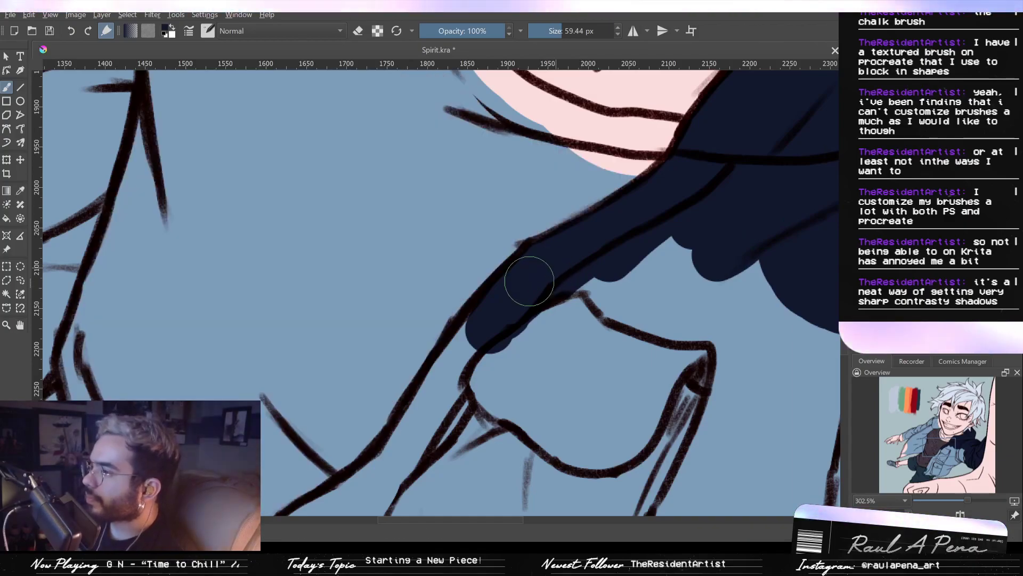
Paint a dark navy border down the jacket's front opening and along its lower hem with the 59.44 px brush
drag(501, 312, 437, 406)
mouse_move(446, 393)
mouse_down()
mouse_move(516, 302)
mouse_move(453, 388)
mouse_up()
drag(497, 325, 446, 395)
drag(498, 343, 605, 214)
drag(555, 267, 433, 362)
mouse_move(501, 295)
mouse_down()
mouse_move(546, 233)
mouse_move(437, 385)
mouse_up()
drag(505, 283, 550, 208)
mouse_move(462, 324)
mouse_down()
mouse_move(450, 354)
mouse_move(476, 323)
mouse_up()
drag(487, 334, 553, 229)
mouse_move(532, 246)
mouse_down()
mouse_move(456, 355)
mouse_move(513, 261)
mouse_up()
mouse_move(504, 277)
mouse_down()
mouse_move(437, 373)
mouse_move(487, 400)
mouse_move(551, 393)
mouse_move(287, 278)
mouse_move(461, 308)
mouse_move(560, 309)
mouse_move(712, 280)
mouse_move(604, 326)
mouse_move(665, 293)
mouse_move(672, 249)
mouse_up()
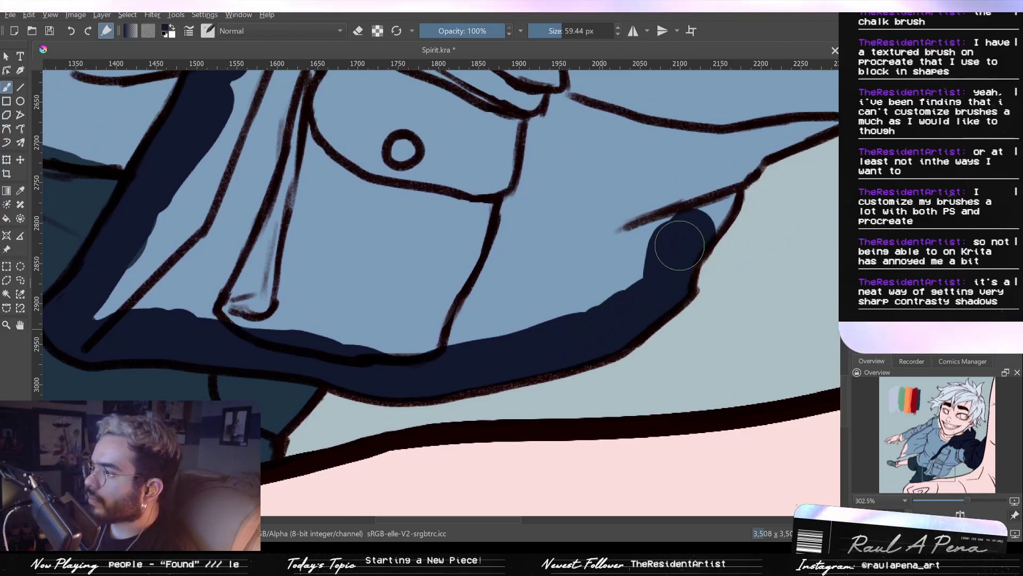
Fill the jacket front inside the navy border, covering the pockets with a 245.75 px brush and finishing with a 61.70 px brush
mouse_move(716, 191)
mouse_down()
mouse_move(487, 339)
mouse_move(505, 299)
mouse_move(556, 251)
mouse_move(536, 271)
mouse_move(596, 239)
mouse_move(531, 273)
mouse_move(770, 152)
mouse_move(750, 159)
mouse_move(744, 176)
mouse_move(647, 221)
mouse_move(677, 234)
mouse_up()
scroll(619, 247, down, 2)
scroll(650, 229, down, 3)
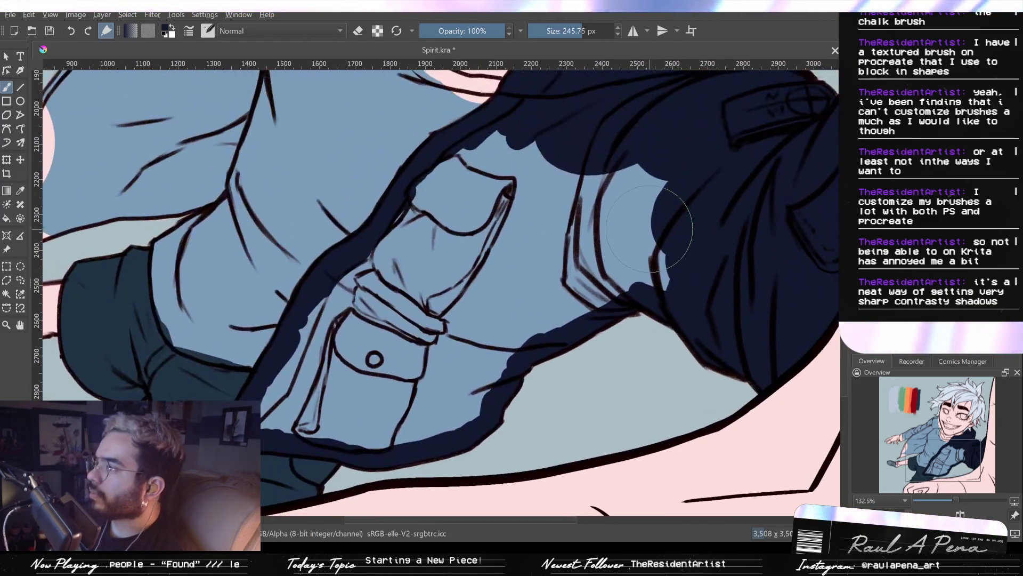
mouse_move(649, 229)
mouse_down()
mouse_move(661, 243)
mouse_move(555, 235)
mouse_move(619, 197)
mouse_move(469, 133)
mouse_move(426, 230)
mouse_move(350, 348)
mouse_move(304, 393)
mouse_move(236, 397)
mouse_up()
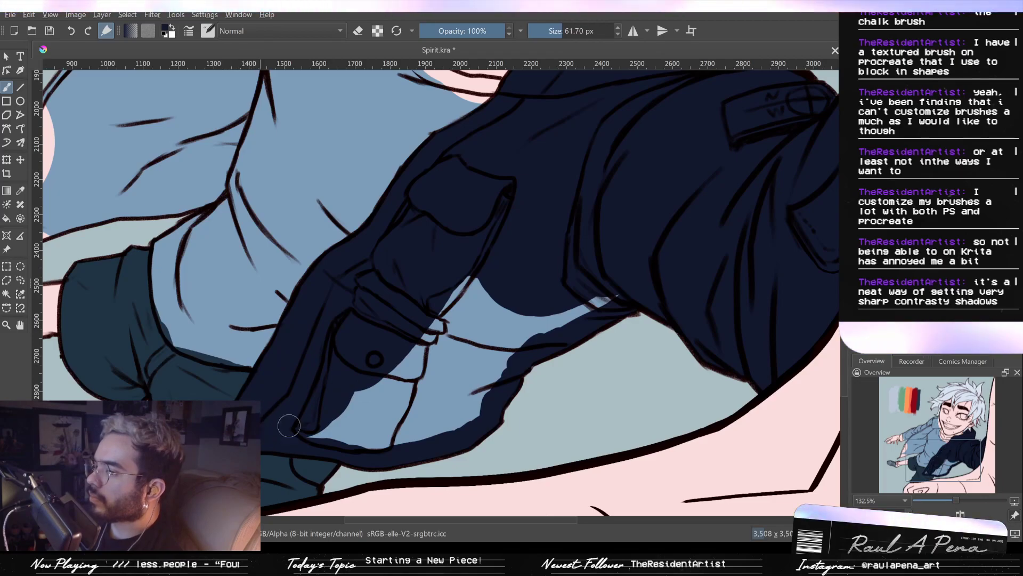
mouse_move(293, 419)
mouse_down()
mouse_move(361, 409)
mouse_move(322, 410)
mouse_move(373, 418)
mouse_move(451, 391)
mouse_move(451, 402)
mouse_move(378, 352)
mouse_move(476, 291)
mouse_move(429, 364)
mouse_move(464, 366)
mouse_up()
mouse_move(455, 400)
mouse_down()
mouse_move(512, 296)
mouse_move(557, 292)
mouse_move(609, 420)
mouse_up()
Fill the far arm's cuff and forearm sleeve with dark navy, using 216.91 and 144.15 px brushes
scroll(581, 291, down, 5)
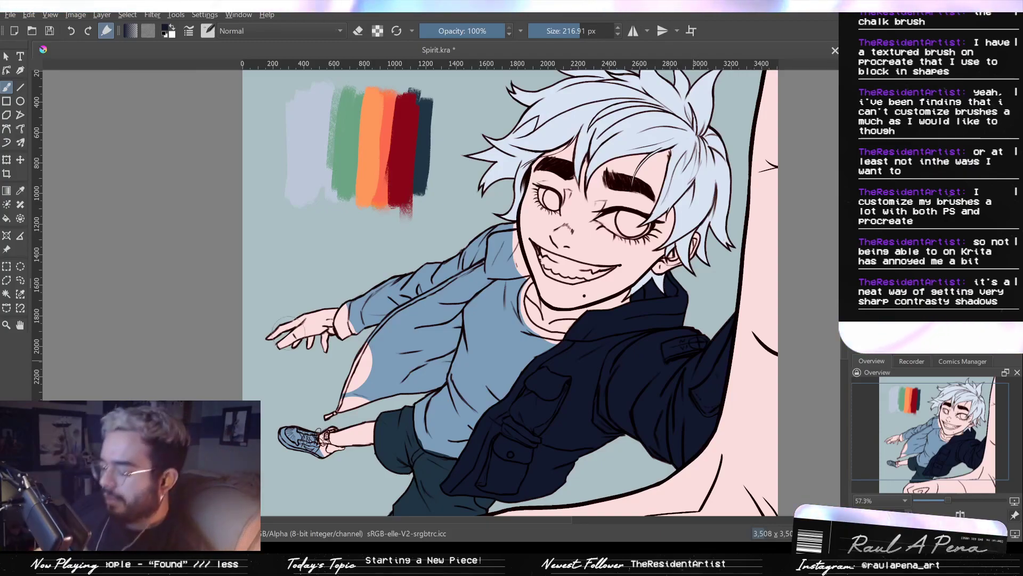
scroll(304, 326, up, 3)
drag(432, 280, 391, 324)
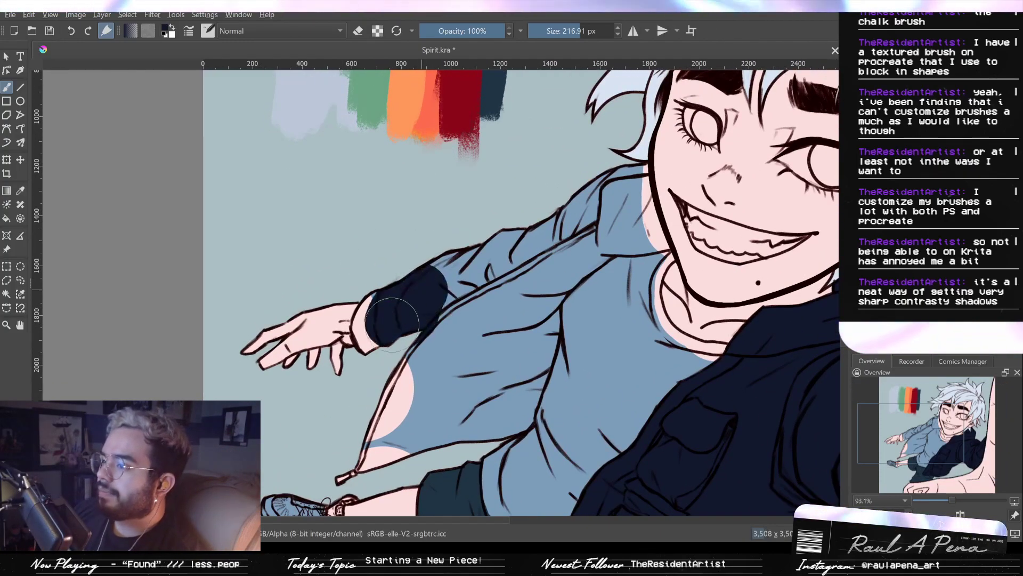
scroll(392, 323, up, 4)
mouse_move(457, 247)
mouse_down()
mouse_move(404, 275)
mouse_move(426, 273)
mouse_move(384, 315)
mouse_move(386, 306)
mouse_up()
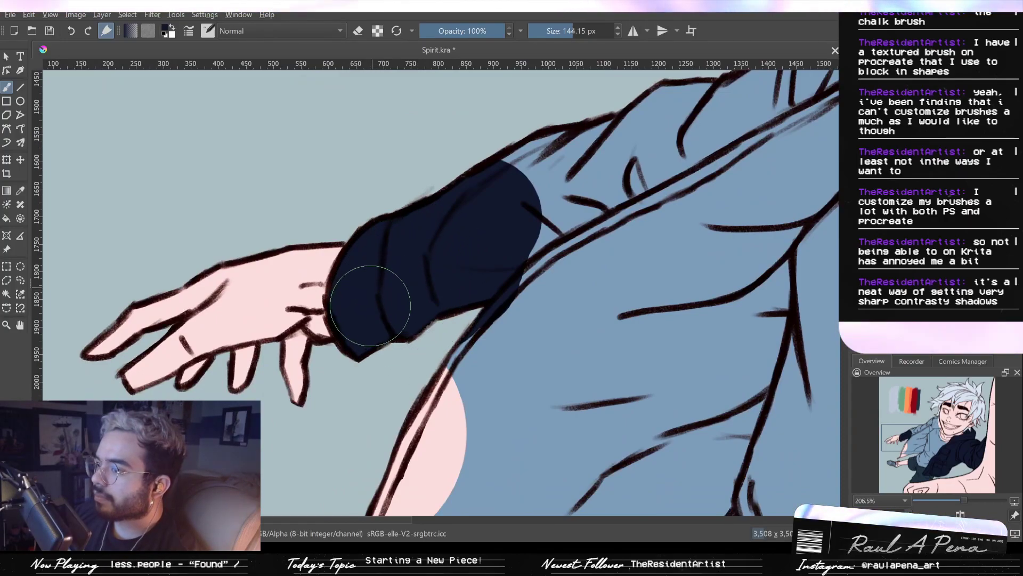
drag(471, 289, 510, 275)
drag(510, 256, 479, 327)
Fill the far arm's upper sleeve, shoulder and collar edge with dark navy, using 78.49 and 53.22 px brushes
scroll(480, 323, down, 2)
mouse_move(472, 276)
mouse_down()
mouse_move(540, 242)
mouse_move(534, 322)
mouse_move(581, 309)
mouse_move(605, 226)
mouse_move(677, 173)
mouse_move(700, 180)
mouse_move(641, 263)
mouse_move(550, 335)
mouse_up()
mouse_move(591, 290)
mouse_down()
mouse_move(610, 256)
mouse_move(618, 311)
mouse_move(526, 222)
mouse_move(539, 217)
mouse_move(551, 255)
mouse_move(507, 265)
mouse_up()
mouse_move(563, 306)
mouse_down()
mouse_move(499, 321)
mouse_move(509, 326)
mouse_move(471, 363)
mouse_move(520, 327)
mouse_up()
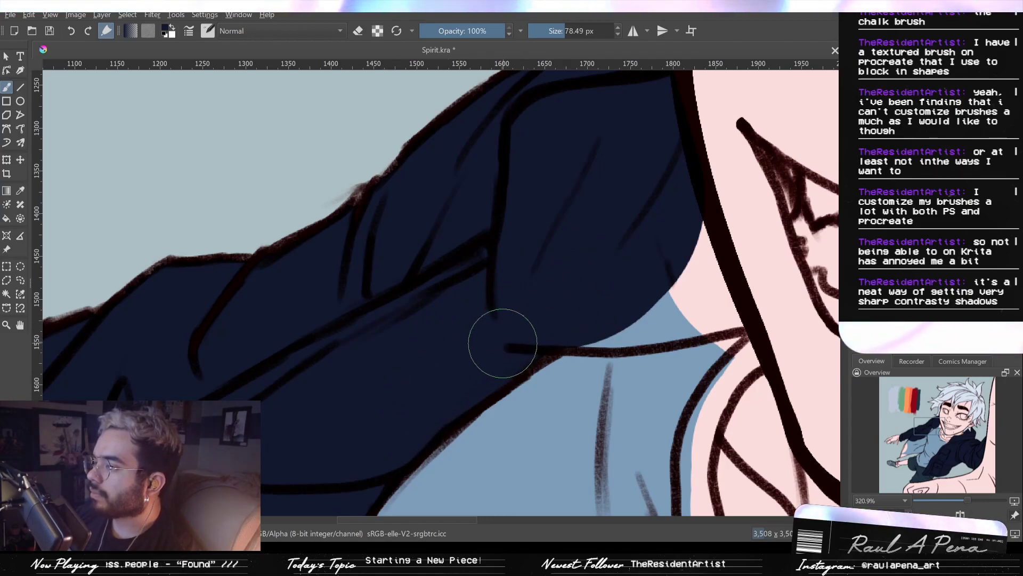
mouse_move(570, 307)
mouse_down()
mouse_move(434, 332)
mouse_move(586, 316)
mouse_up()
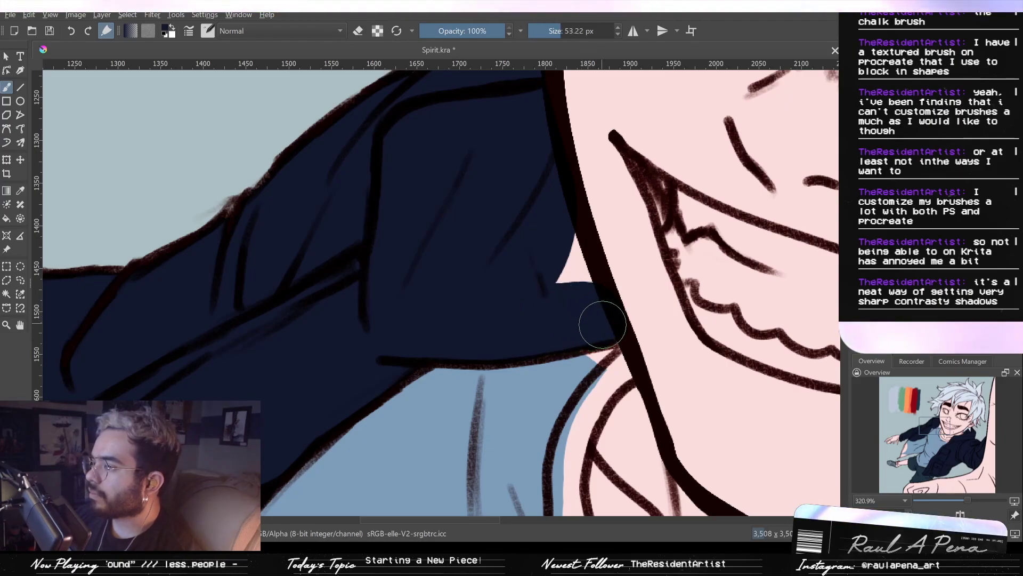
drag(579, 281, 589, 384)
drag(453, 379, 616, 279)
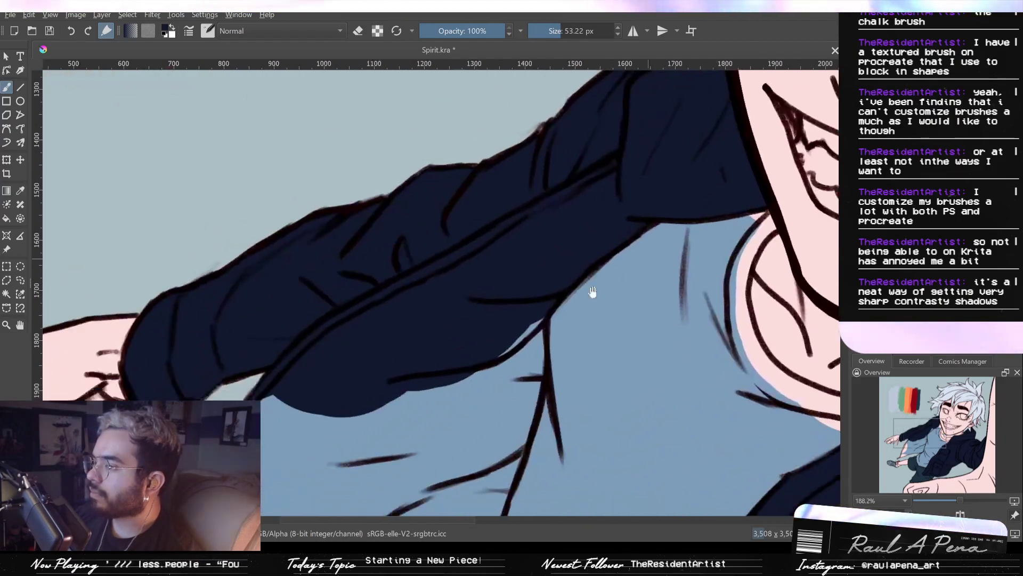
Fill the jacket's far front panel with dark navy down to its hem, using 53.22 and 153.51 px brushes
drag(537, 313, 521, 279)
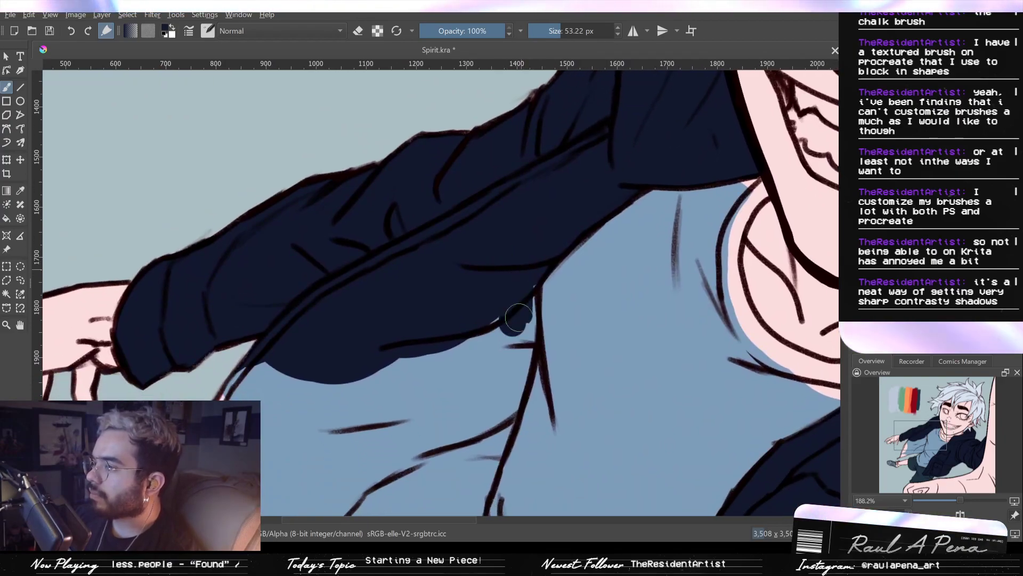
drag(519, 322, 517, 368)
drag(516, 290, 566, 237)
mouse_move(427, 283)
mouse_down()
mouse_move(458, 283)
mouse_move(416, 290)
mouse_move(355, 370)
mouse_move(338, 414)
mouse_move(370, 361)
mouse_move(475, 292)
mouse_move(549, 265)
mouse_up()
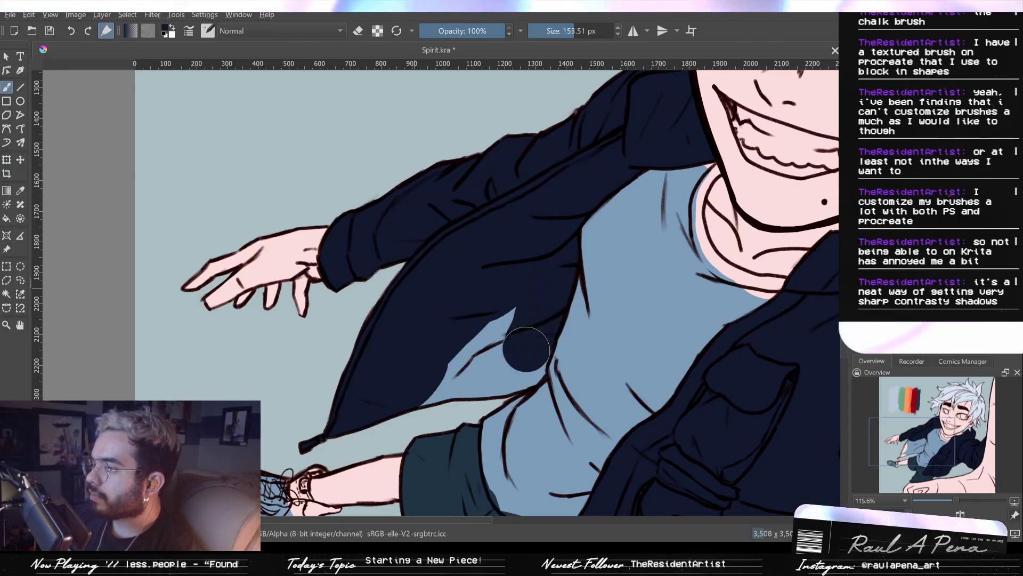
drag(526, 349, 526, 353)
drag(529, 340, 539, 311)
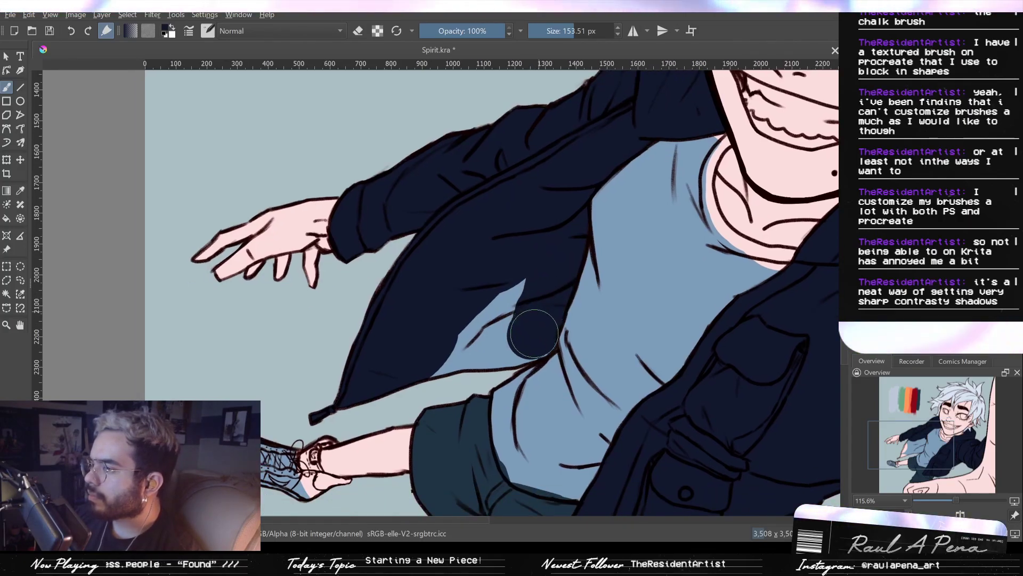
drag(531, 338, 467, 347)
mouse_move(489, 310)
mouse_down()
mouse_move(481, 366)
mouse_move(467, 392)
mouse_move(455, 384)
mouse_up()
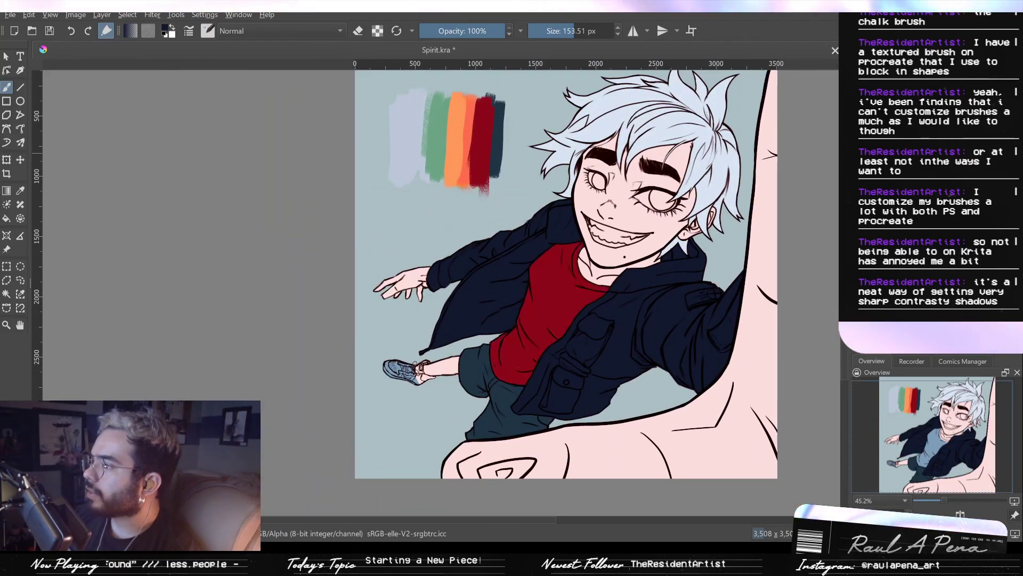
Bring back the shirt's red fill and mesh pattern, and compare the jacket with and without its navy fill
mouse_move(609, 311)
mouse_down()
mouse_move(622, 279)
mouse_move(624, 339)
mouse_move(631, 264)
mouse_move(757, 256)
mouse_move(705, 266)
mouse_up()
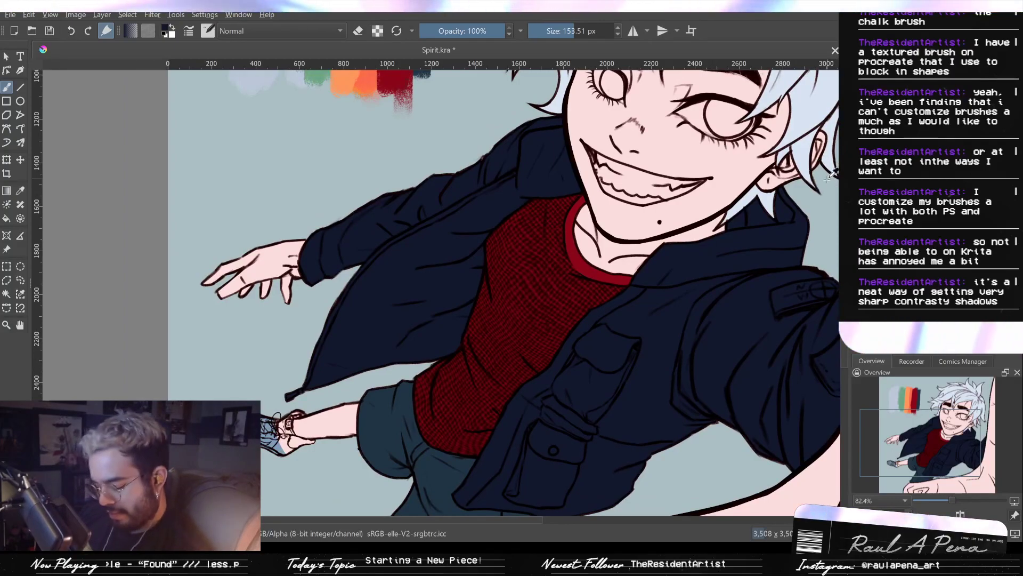
key(ctrl+z)
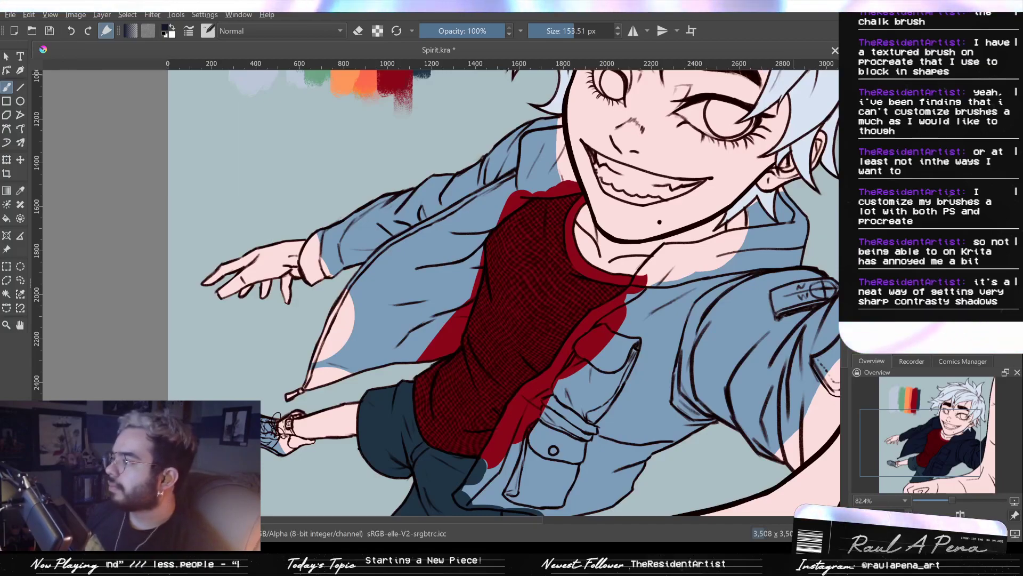
key(ctrl+shift+z)
key(ctrl+z)
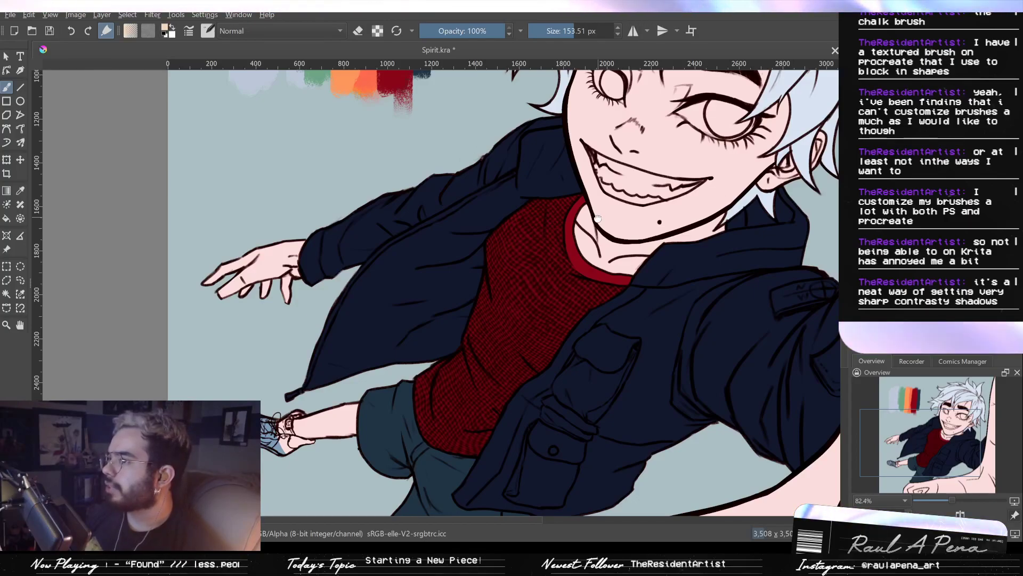
Show the jacket reference photo to pick its cream colour, and hide the photo again
drag(597, 218, 600, 466)
click(859, 246)
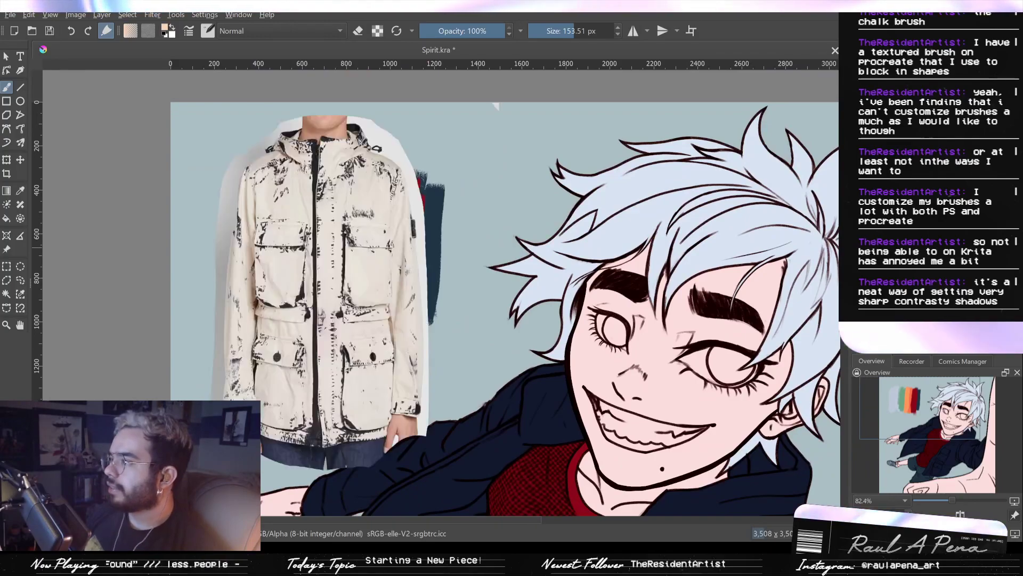
click(859, 246)
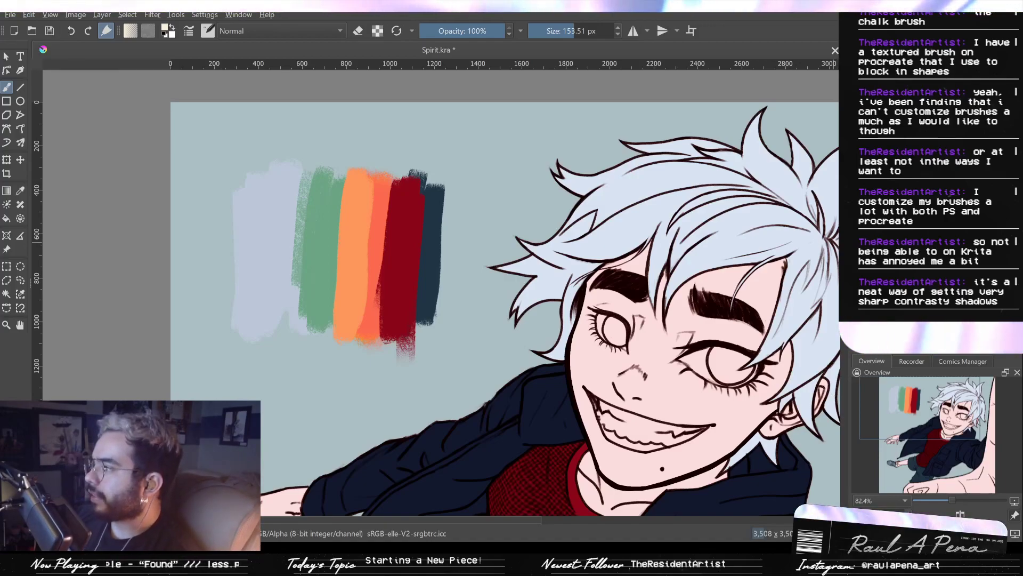
Recolour the whole jacket cream and add sparse dark speckles on its sleeves and front panels
mouse_move(713, 364)
mouse_down()
mouse_move(671, 165)
mouse_move(562, 147)
mouse_up()
mouse_move(591, 308)
mouse_down()
mouse_move(543, 343)
mouse_move(550, 371)
mouse_move(601, 356)
mouse_move(566, 389)
mouse_move(606, 339)
mouse_move(563, 374)
mouse_move(603, 357)
mouse_move(607, 334)
mouse_move(576, 353)
mouse_move(563, 414)
mouse_move(627, 363)
mouse_move(611, 420)
mouse_move(622, 386)
mouse_move(654, 366)
mouse_move(645, 357)
mouse_move(607, 437)
mouse_move(613, 471)
mouse_move(574, 388)
mouse_move(581, 383)
mouse_move(639, 465)
mouse_move(664, 457)
mouse_move(651, 465)
mouse_move(689, 403)
mouse_move(681, 346)
mouse_move(704, 320)
mouse_move(684, 369)
mouse_move(626, 306)
mouse_move(593, 334)
mouse_move(673, 289)
mouse_move(635, 247)
mouse_move(618, 271)
mouse_move(641, 235)
mouse_move(562, 274)
mouse_move(550, 295)
mouse_move(479, 317)
mouse_move(552, 293)
mouse_move(503, 413)
mouse_move(447, 500)
mouse_move(523, 430)
mouse_move(610, 295)
mouse_move(607, 317)
mouse_move(564, 357)
mouse_move(440, 399)
mouse_move(484, 291)
mouse_move(420, 340)
mouse_move(368, 413)
mouse_move(385, 420)
mouse_move(496, 404)
mouse_up()
drag(484, 300, 501, 376)
mouse_move(373, 242)
mouse_down()
mouse_move(259, 195)
mouse_move(222, 309)
mouse_move(238, 353)
mouse_move(281, 294)
mouse_move(274, 356)
mouse_move(342, 300)
mouse_move(381, 242)
mouse_move(369, 320)
mouse_move(384, 256)
mouse_move(420, 204)
mouse_move(409, 199)
mouse_move(454, 152)
mouse_move(483, 141)
mouse_move(454, 179)
mouse_move(486, 168)
mouse_move(475, 127)
mouse_move(452, 136)
mouse_up()
mouse_move(452, 136)
mouse_down()
mouse_move(445, 143)
mouse_move(469, 123)
mouse_move(490, 141)
mouse_move(464, 185)
mouse_up()
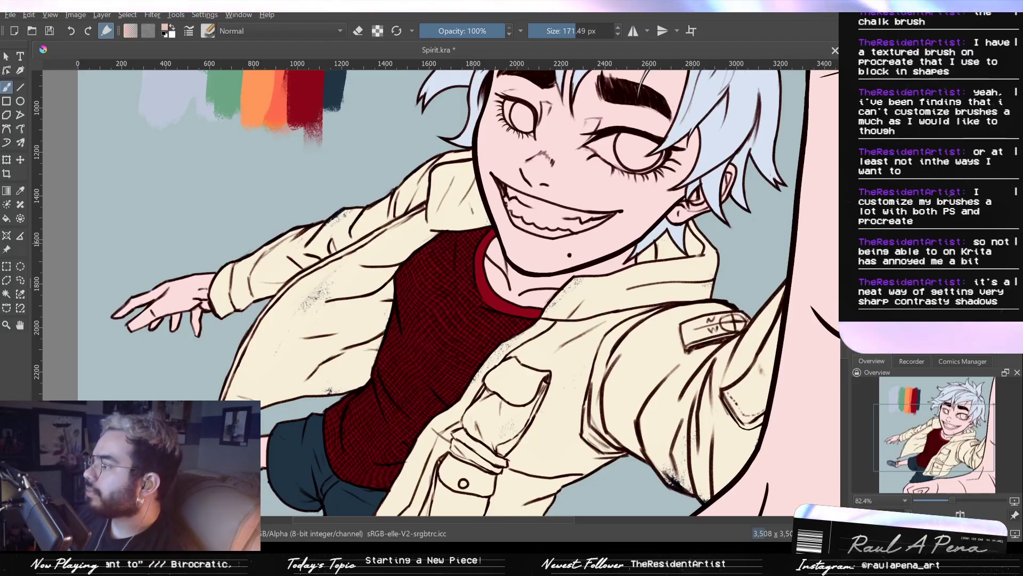
Shade the jacket's sleeves and front panels with soft pink using a 793.49 px airbrush
key(slash)
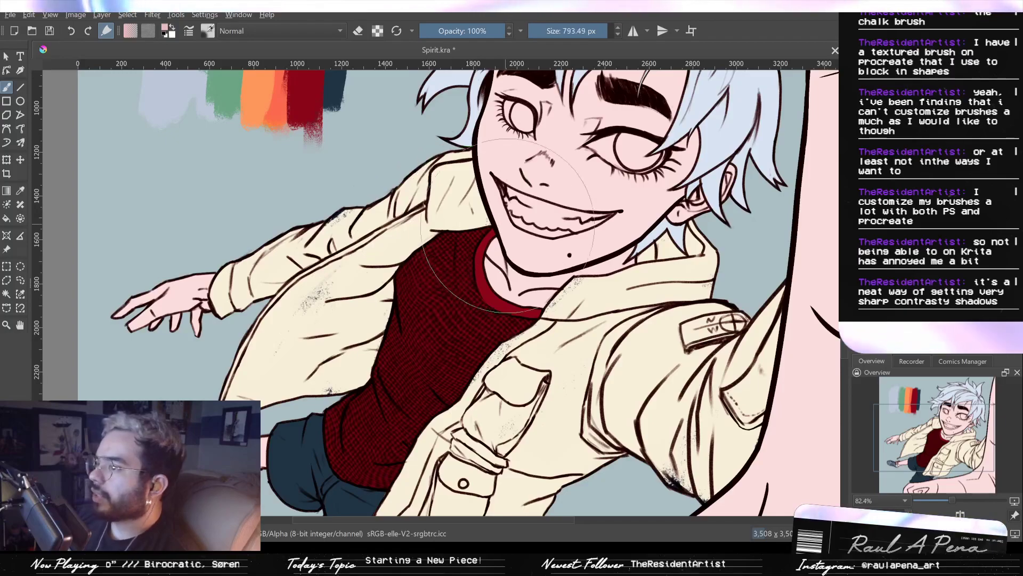
mouse_move(441, 217)
mouse_down()
mouse_move(418, 256)
mouse_move(290, 272)
mouse_move(248, 403)
mouse_move(289, 421)
mouse_up()
drag(425, 445, 471, 305)
mouse_move(516, 264)
mouse_down()
mouse_move(517, 382)
mouse_move(643, 378)
mouse_up()
mouse_move(771, 280)
mouse_down()
mouse_move(706, 305)
mouse_move(746, 330)
mouse_up()
drag(573, 271, 564, 398)
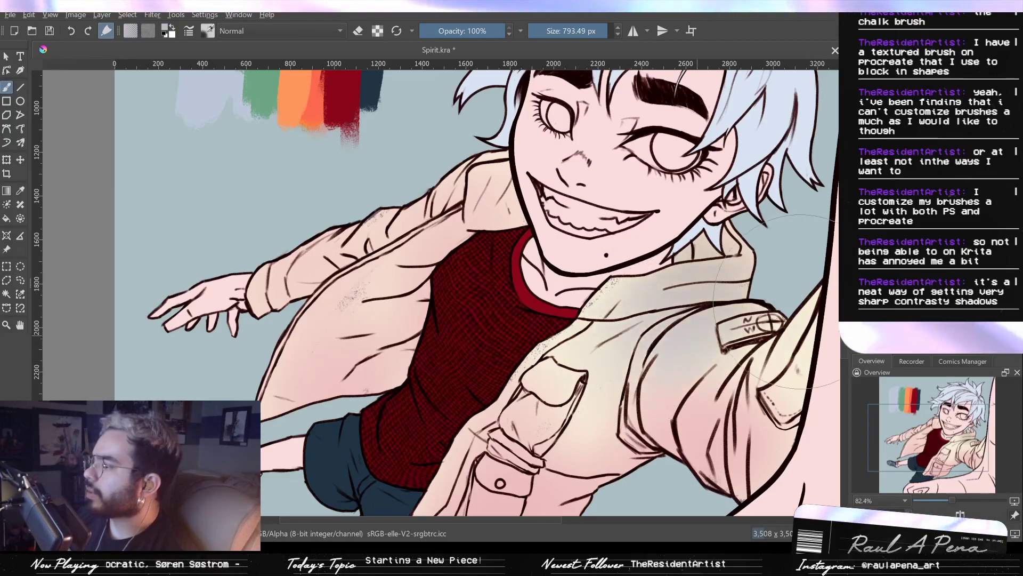
Tint the jacket's far front panel pale grey-blue with the 793.49 px airbrush
drag(760, 279, 832, 311)
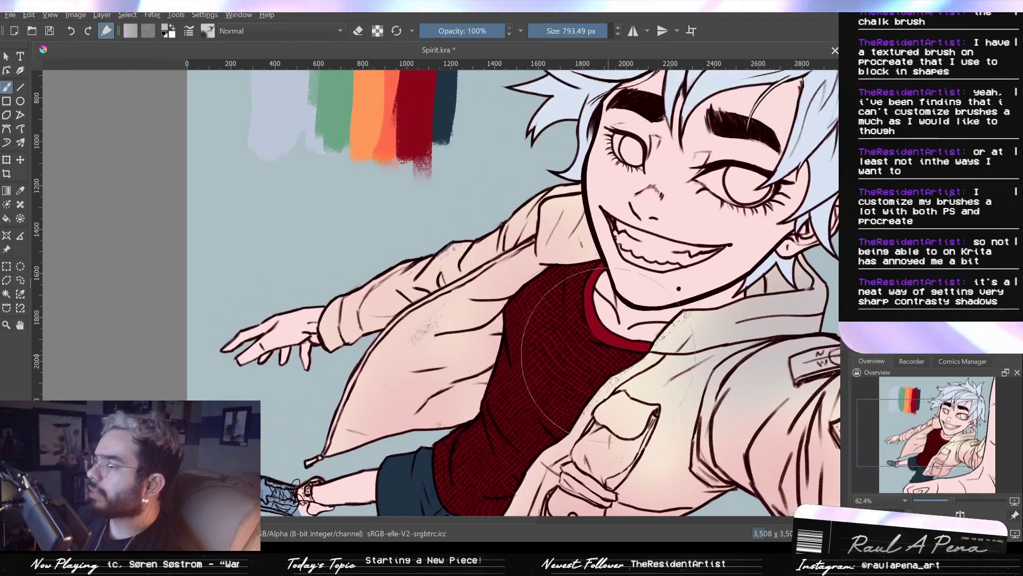
drag(477, 302, 396, 361)
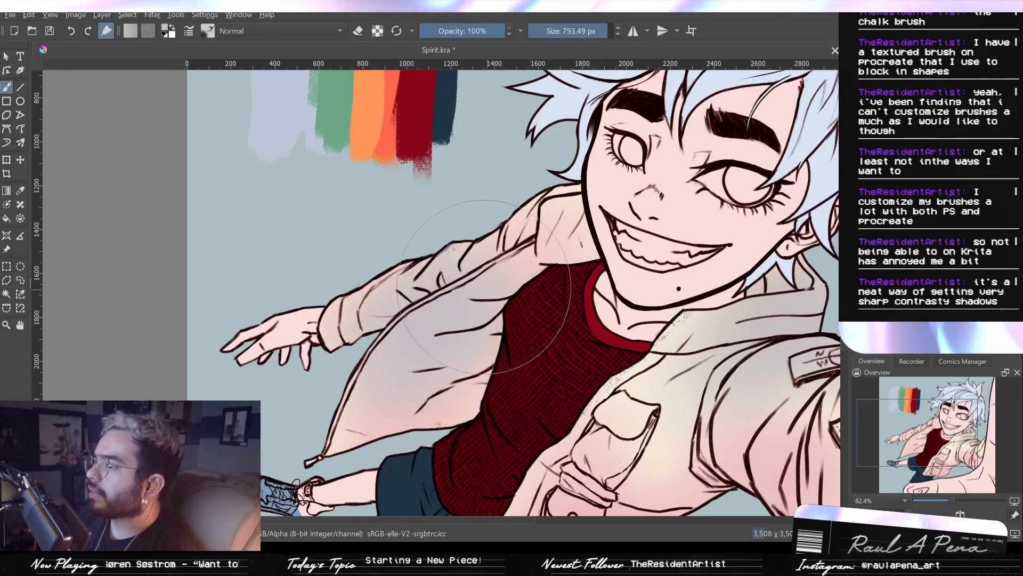
mouse_move(669, 261)
mouse_down()
mouse_move(655, 329)
mouse_move(672, 269)
mouse_up()
drag(810, 200, 798, 249)
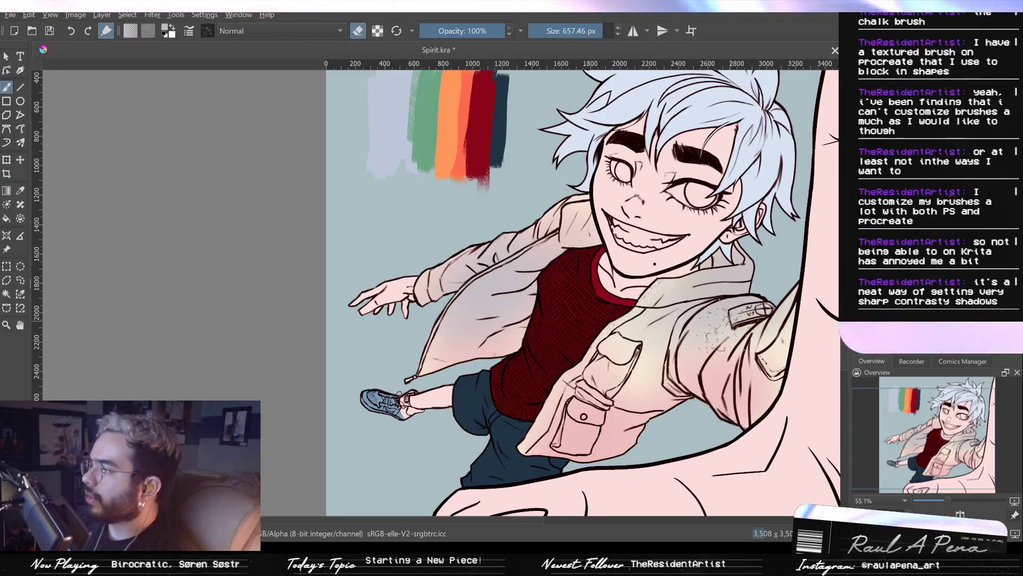
Add dark splatter specks across the jacket with a 657.46 px splatter brush in eraser mode
mouse_move(716, 326)
mouse_down()
mouse_move(693, 367)
mouse_move(717, 355)
mouse_move(738, 381)
mouse_move(762, 366)
mouse_up()
mouse_move(693, 298)
mouse_down()
mouse_move(727, 277)
mouse_move(658, 315)
mouse_move(613, 428)
mouse_up()
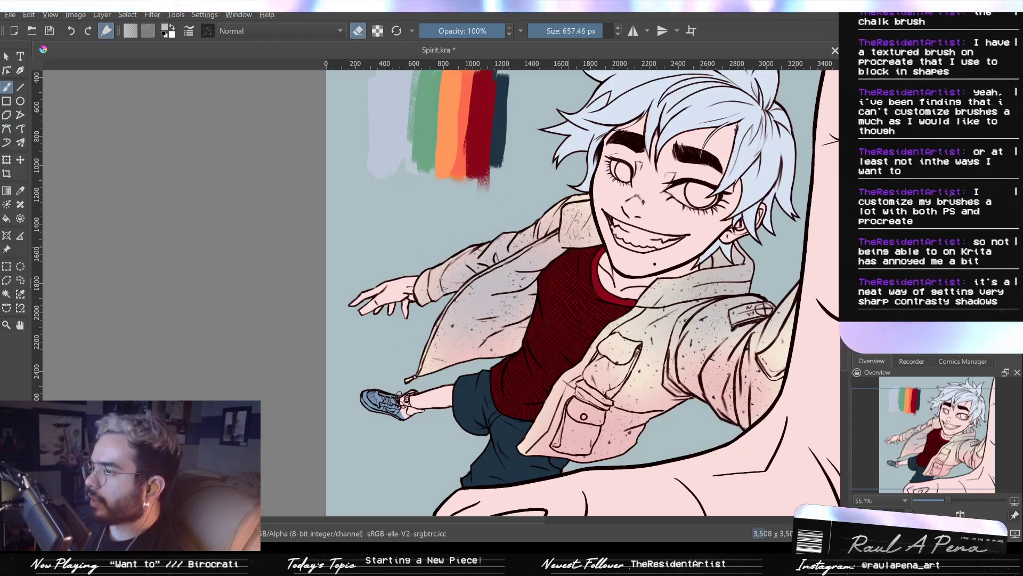
ctrl+drag(639, 290, 640, 213)
drag(520, 397, 558, 314)
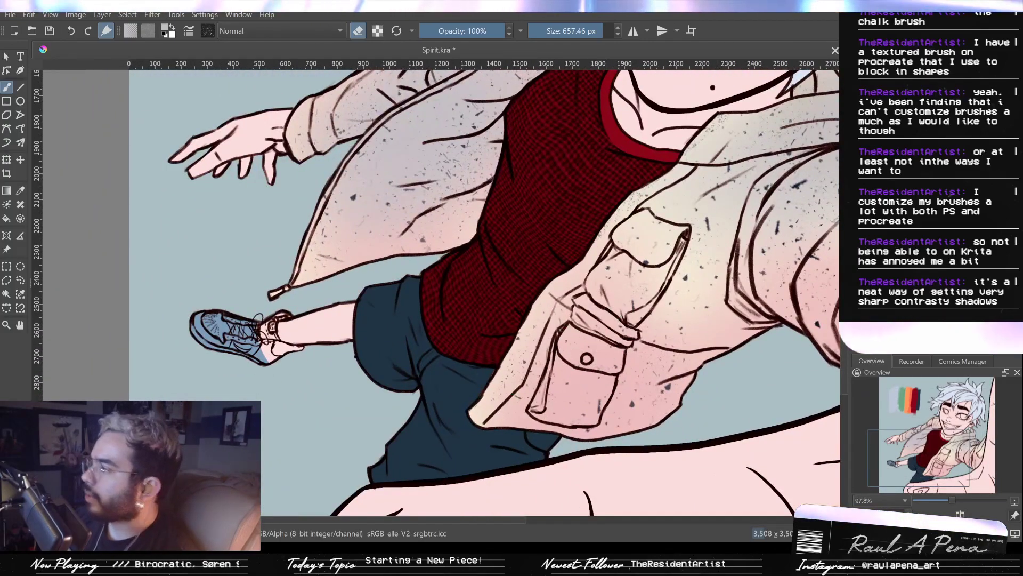
Show the jacket reference photo again over the colour swatches, beside the character
drag(559, 400, 591, 554)
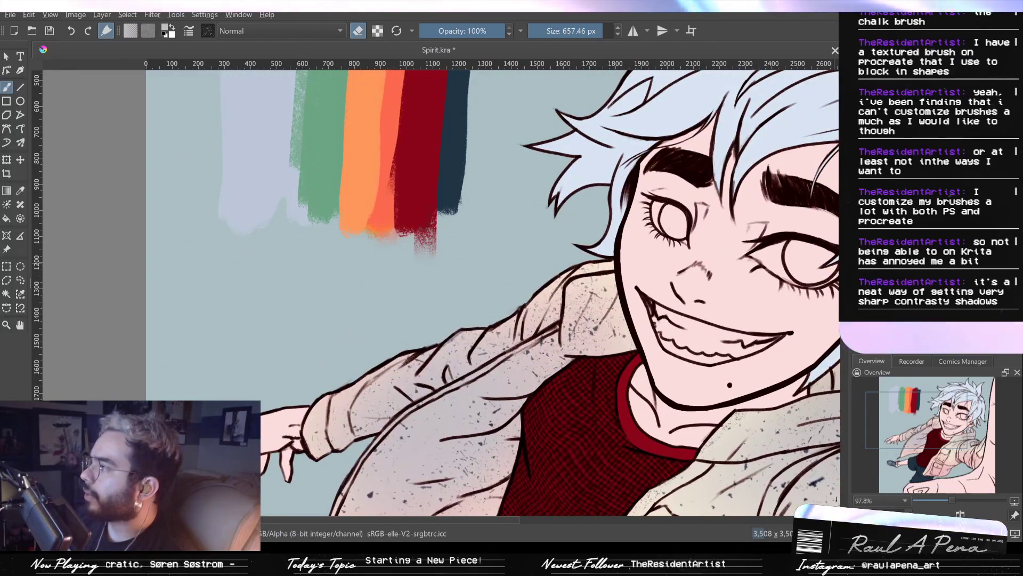
click(856, 110)
drag(443, 200, 485, 150)
drag(618, 225, 659, 323)
drag(658, 323, 465, 24)
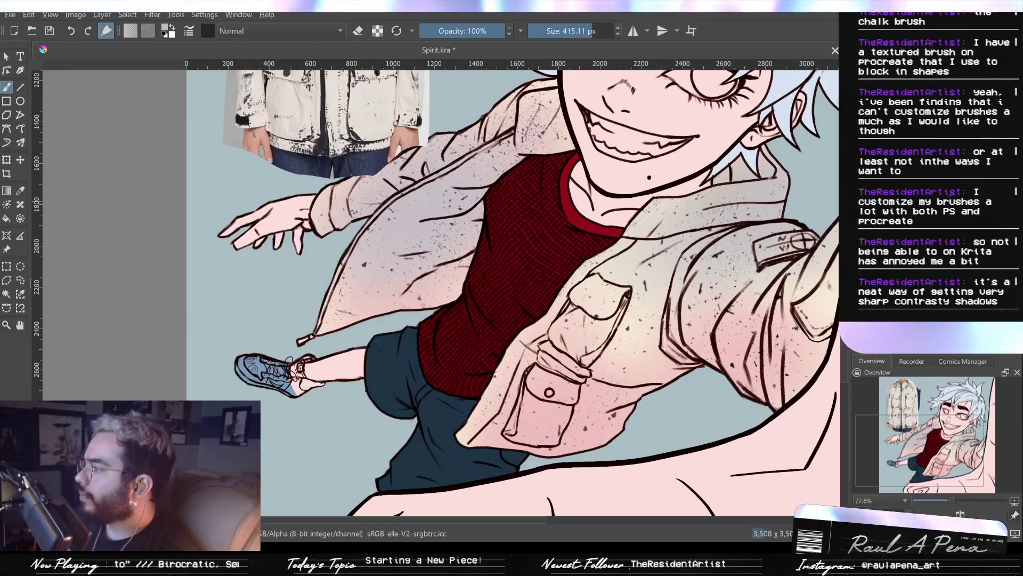
Try a 195.46 px spray brush on the lower part of the jacket's chest pocket
key(slash)
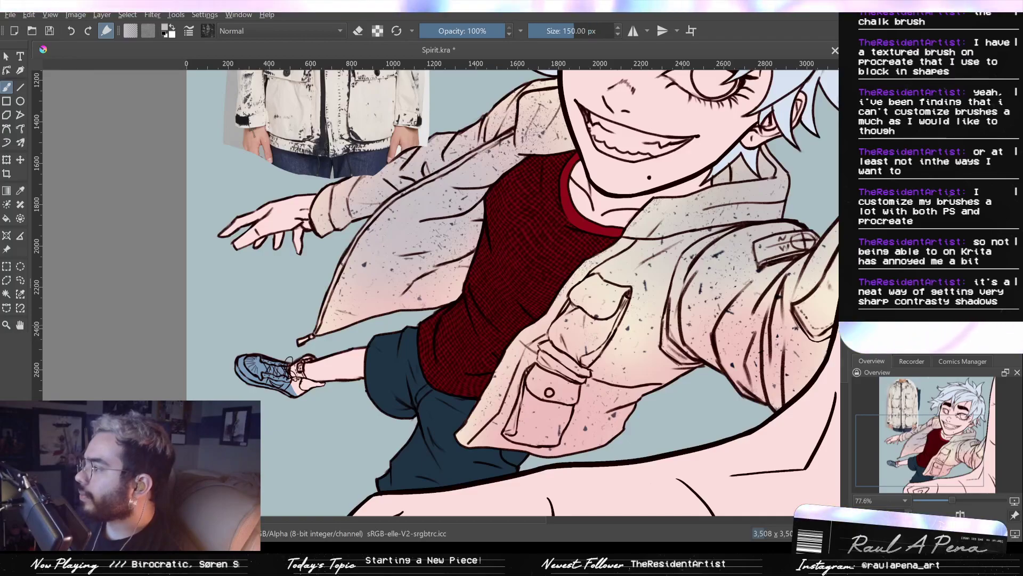
drag(644, 366, 630, 300)
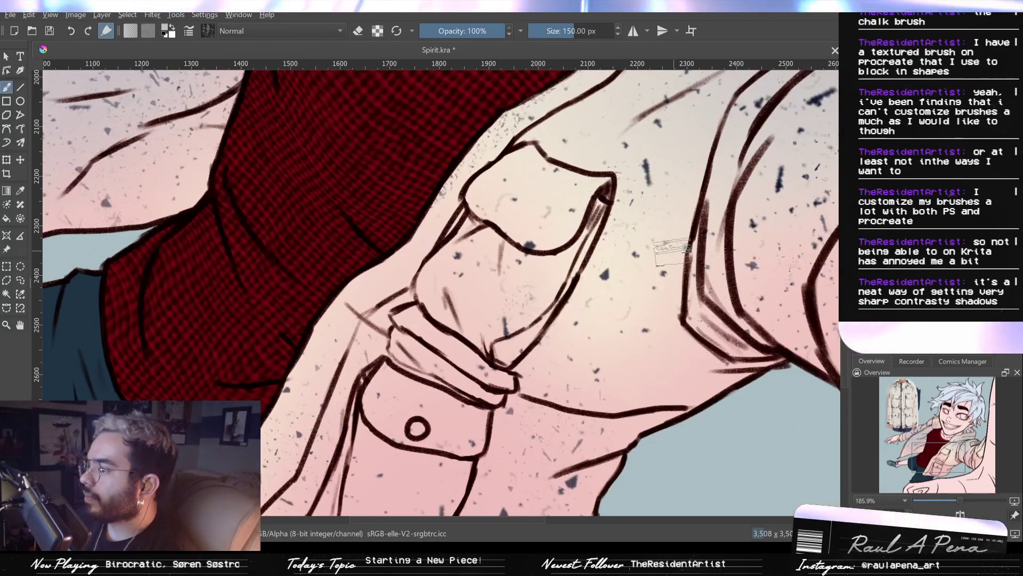
scroll(496, 301, up, 2)
key(e)
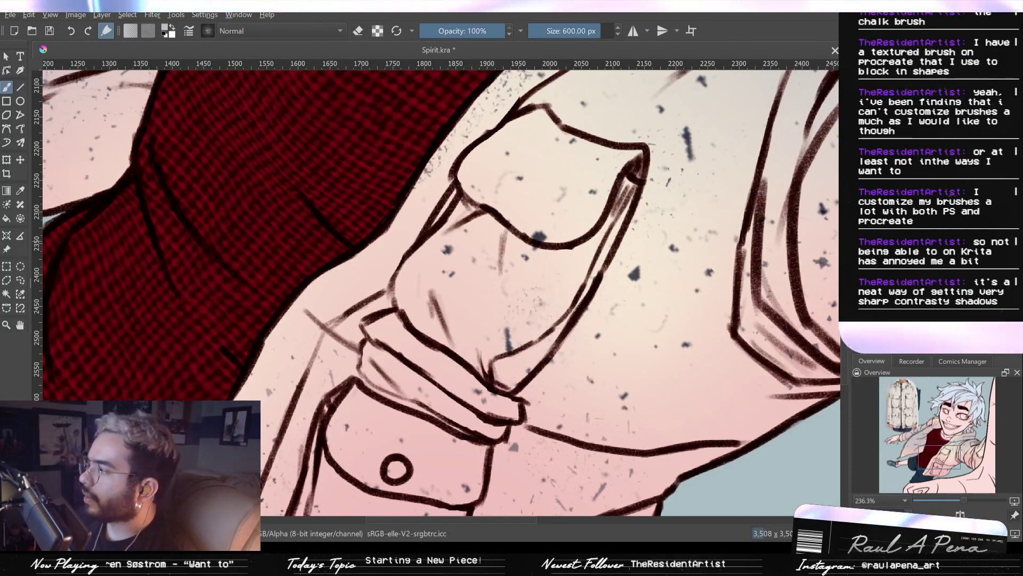
key(slash)
drag(537, 279, 283, 278)
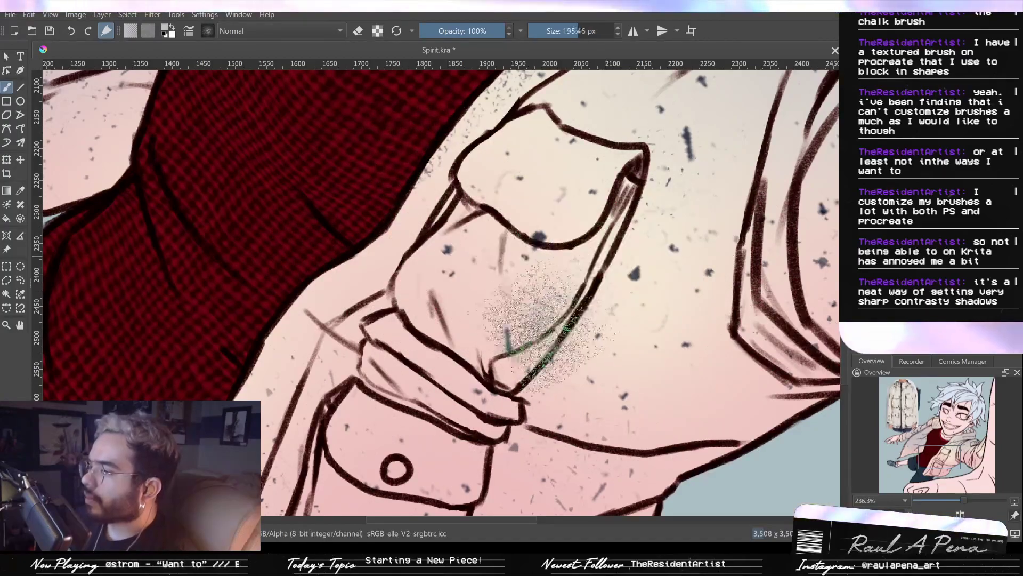
key(ctrl+z)
Erase worn dark texture along the lower edge of the chest pocket flap with a 122.64 px textured brush
key(slash)
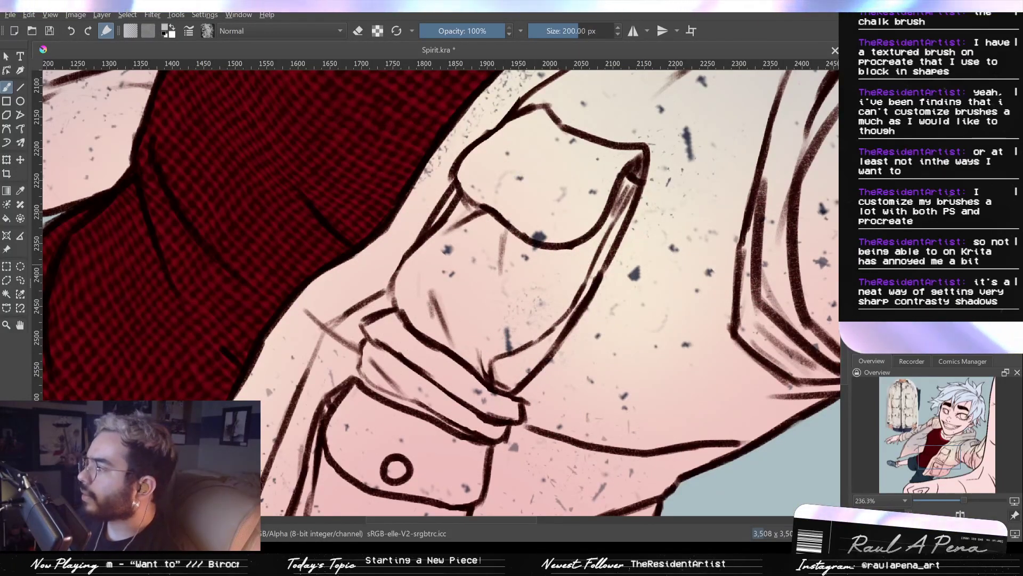
click(361, 31)
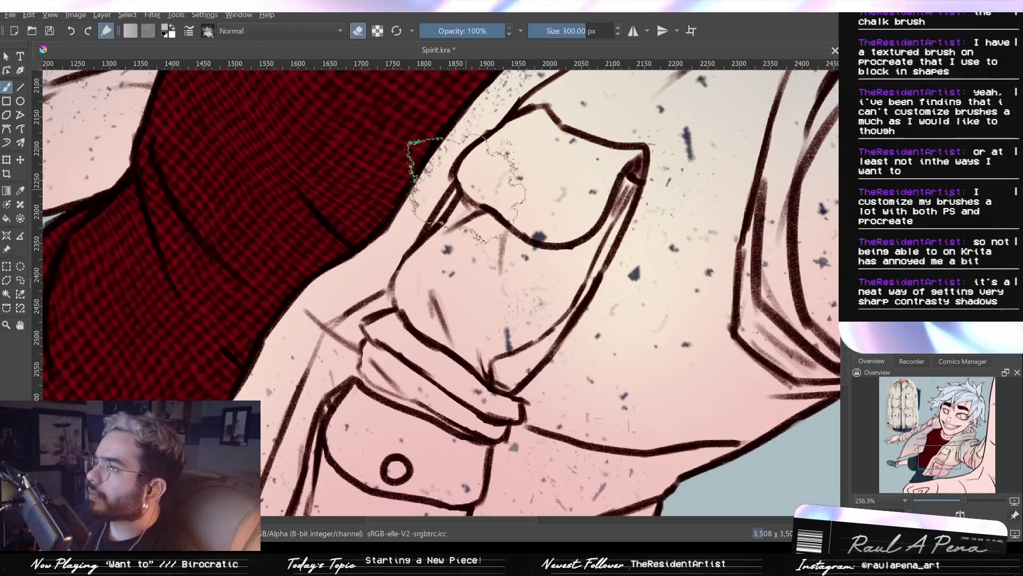
click(540, 300)
key(ctrl+z)
drag(525, 277, 474, 277)
mouse_move(506, 179)
mouse_down()
mouse_move(483, 190)
mouse_move(601, 227)
mouse_move(475, 177)
mouse_up()
key(ctrl+z)
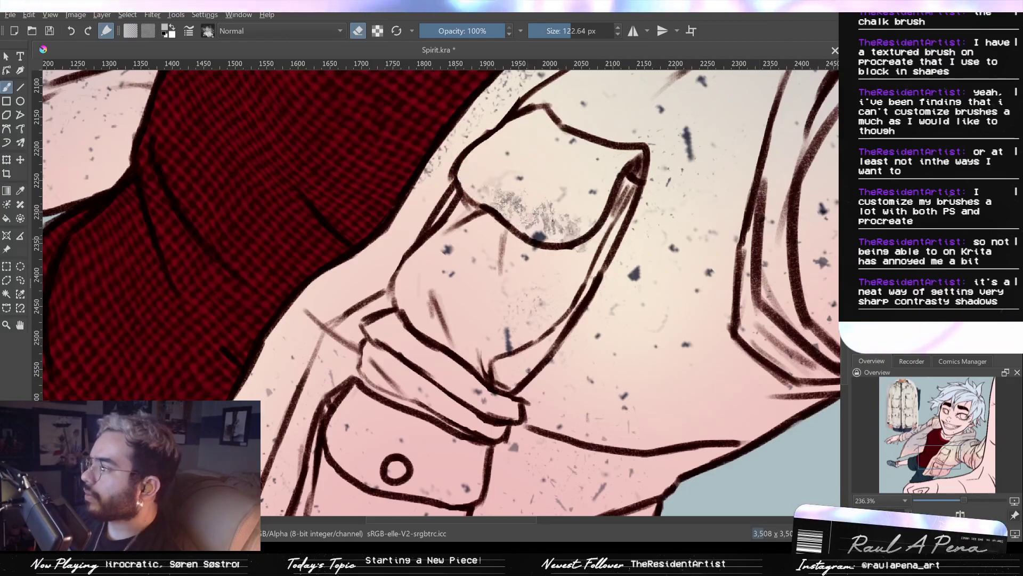
Try a 261.70 px textured brush in eraser mode on the jacket front beside the chest pocket
key(slash)
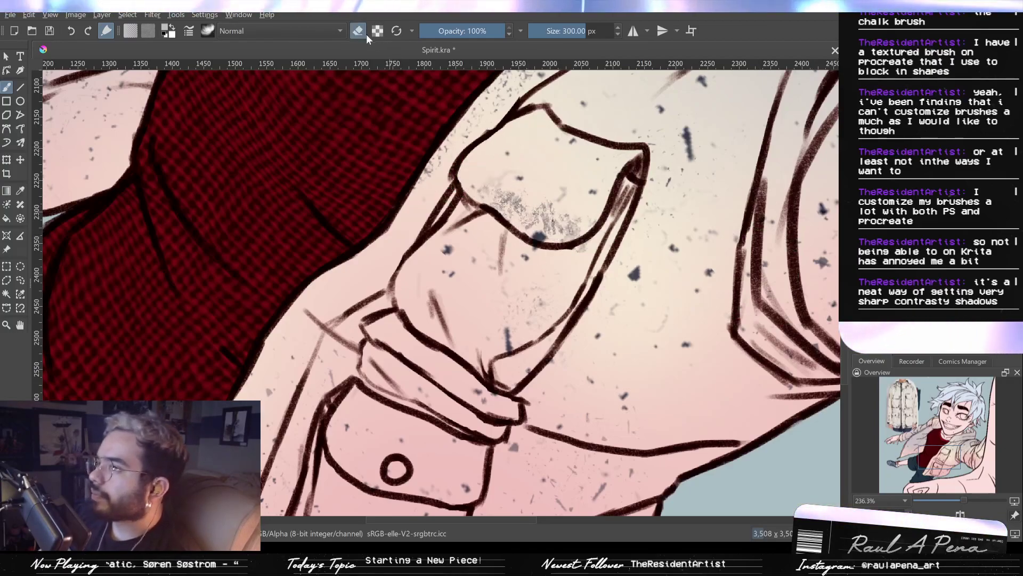
drag(578, 208, 592, 194)
key(ctrl+z)
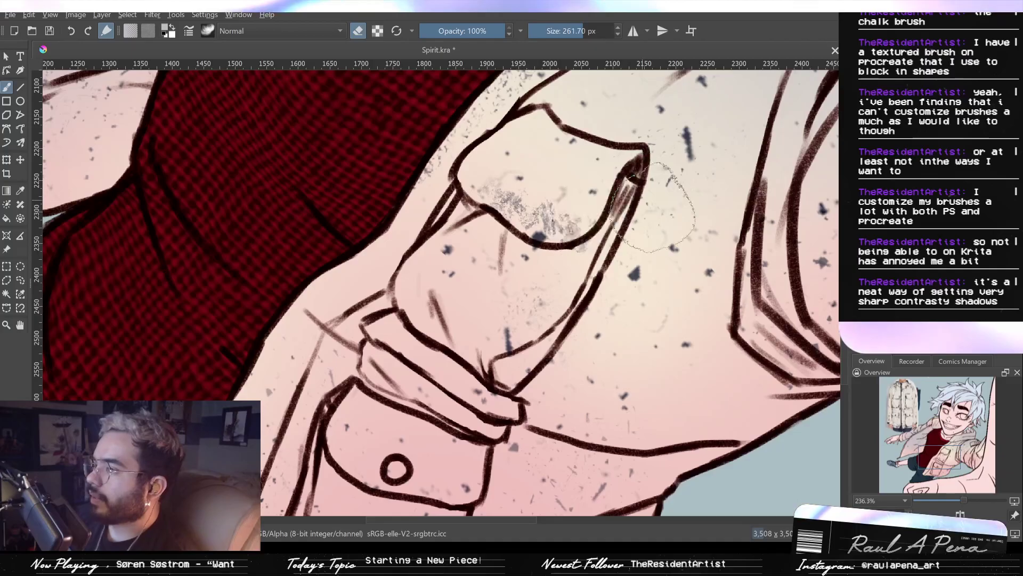
drag(655, 240, 700, 365)
scroll(700, 364, up, 5)
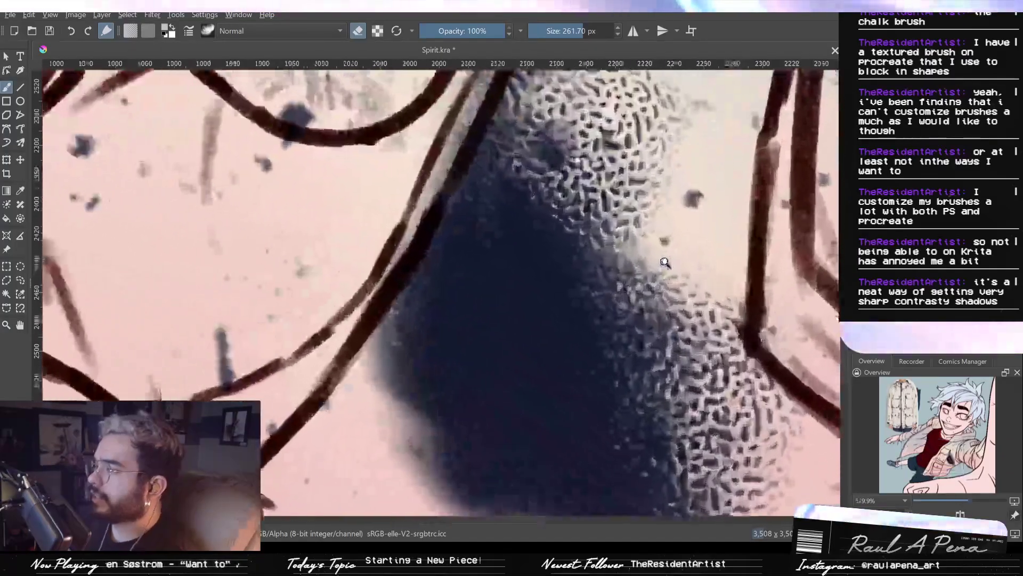
scroll(664, 315, down, 7)
key(slash)
scroll(686, 342, up, 3)
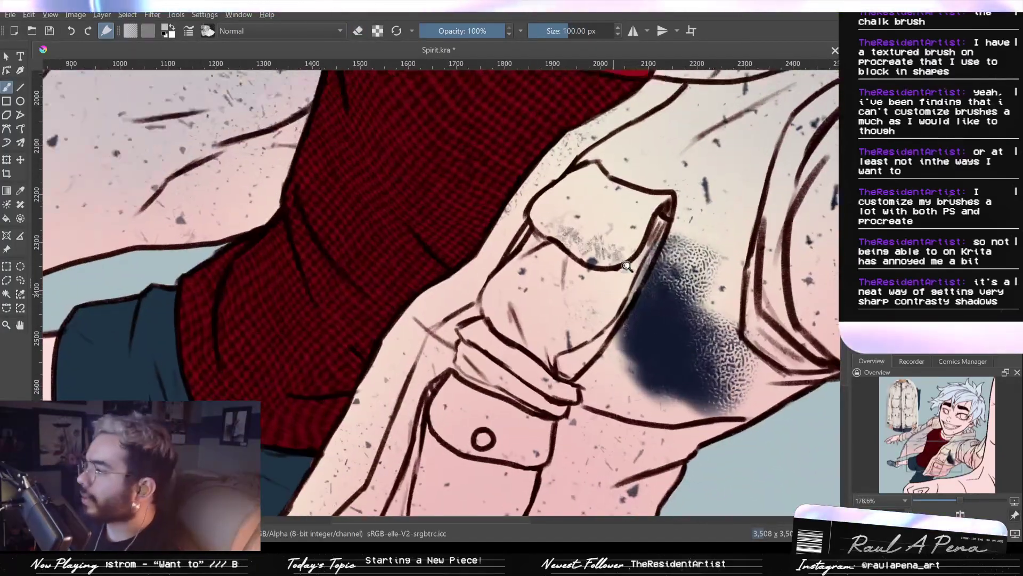
key(ctrl+z)
Try another textured stroke across the upper part of the chest pocket flap
mouse_move(591, 200)
mouse_down()
mouse_move(598, 230)
mouse_move(647, 186)
mouse_up()
key(ctrl+z)
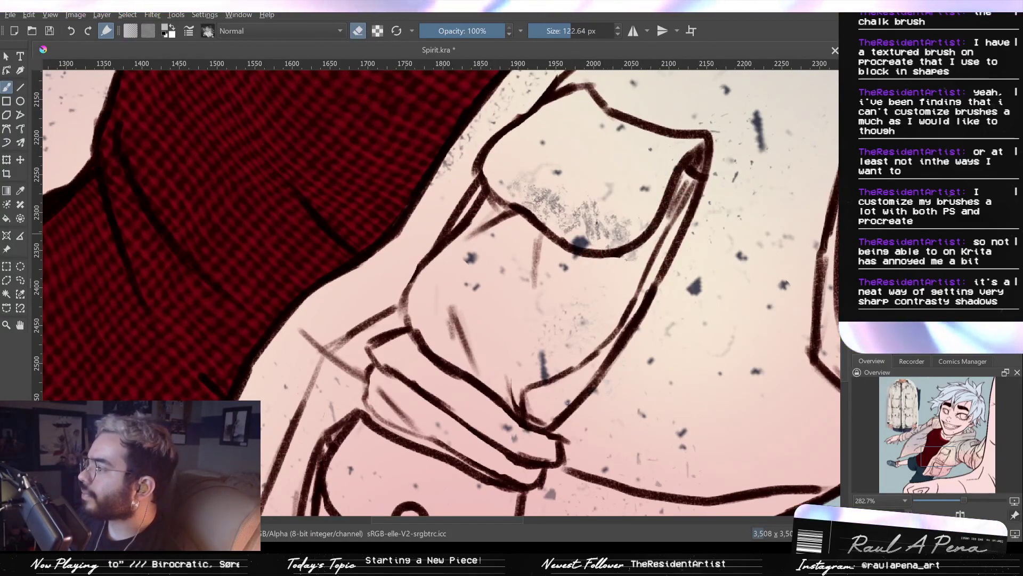
key(slash)
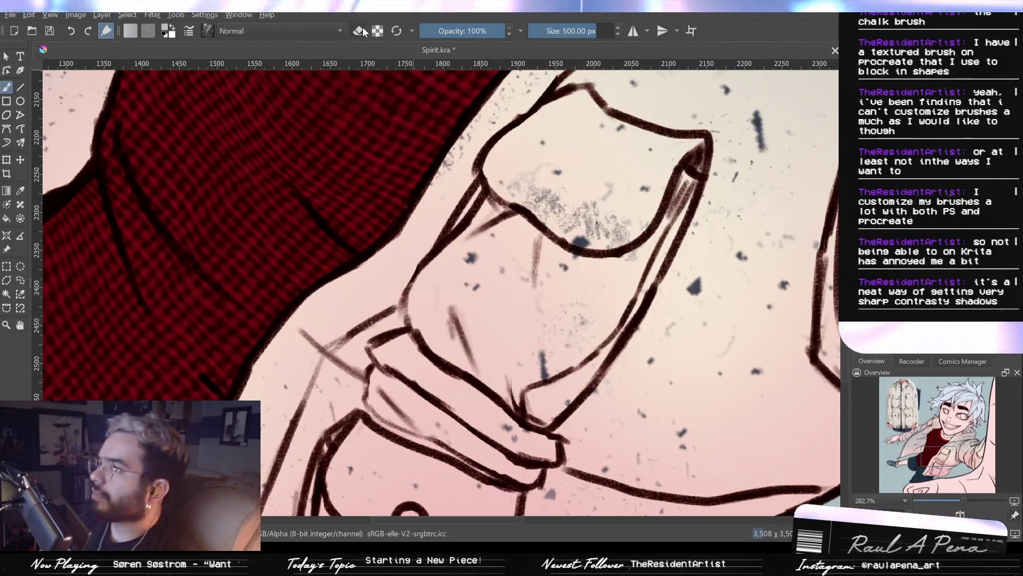
Try dark smudged texture strokes across the lower part of the chest pocket with a 500 px brush
key(e)
mouse_move(589, 293)
mouse_down()
mouse_move(461, 327)
mouse_move(418, 314)
mouse_move(440, 318)
mouse_move(511, 366)
mouse_up()
key(ctrl+z)
mouse_move(603, 293)
mouse_down()
mouse_move(618, 282)
mouse_move(602, 298)
mouse_up()
key(ctrl+z)
key(/)
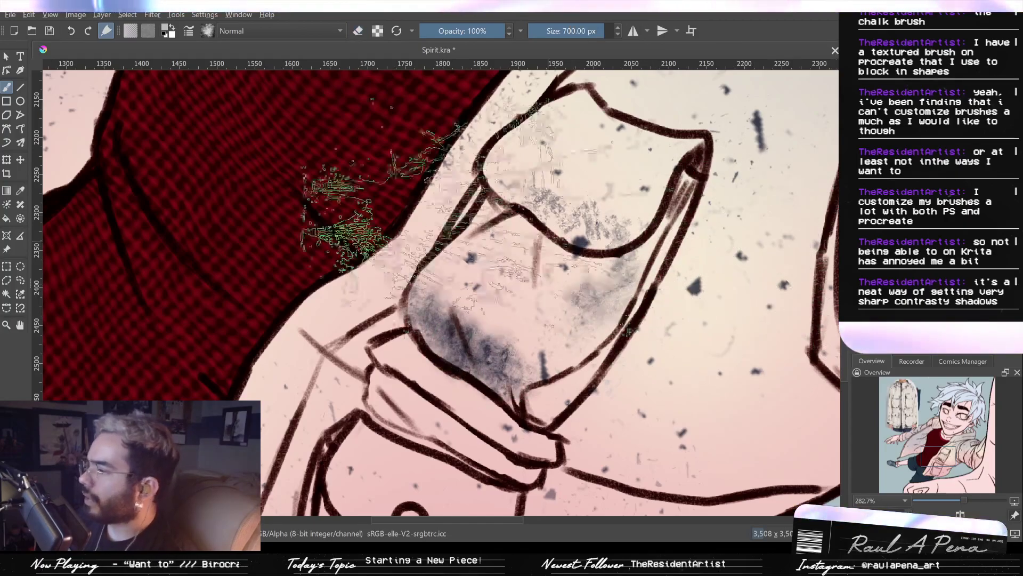
Spatter dark specks over the lower corner of the chest pocket with a 93.94 px splatter brush in eraser mode
click(885, 269)
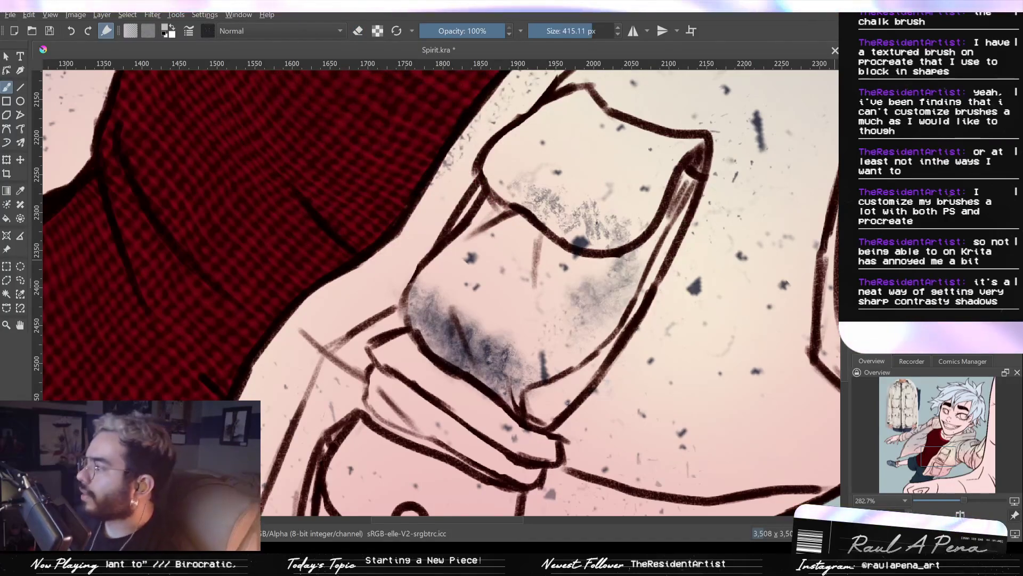
key(e)
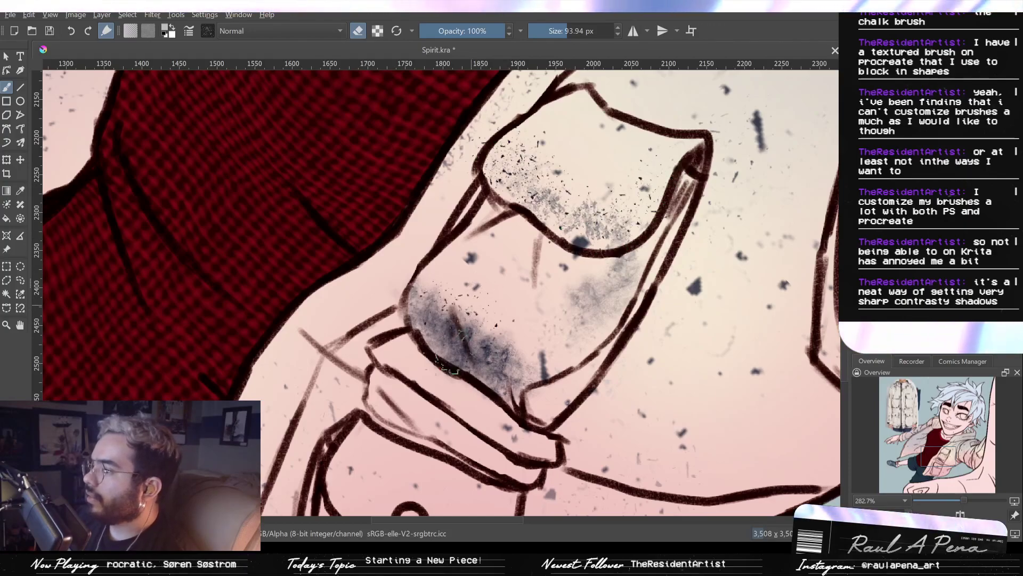
mouse_move(486, 310)
mouse_down()
mouse_move(603, 298)
mouse_move(480, 363)
mouse_move(443, 319)
mouse_move(440, 328)
mouse_up()
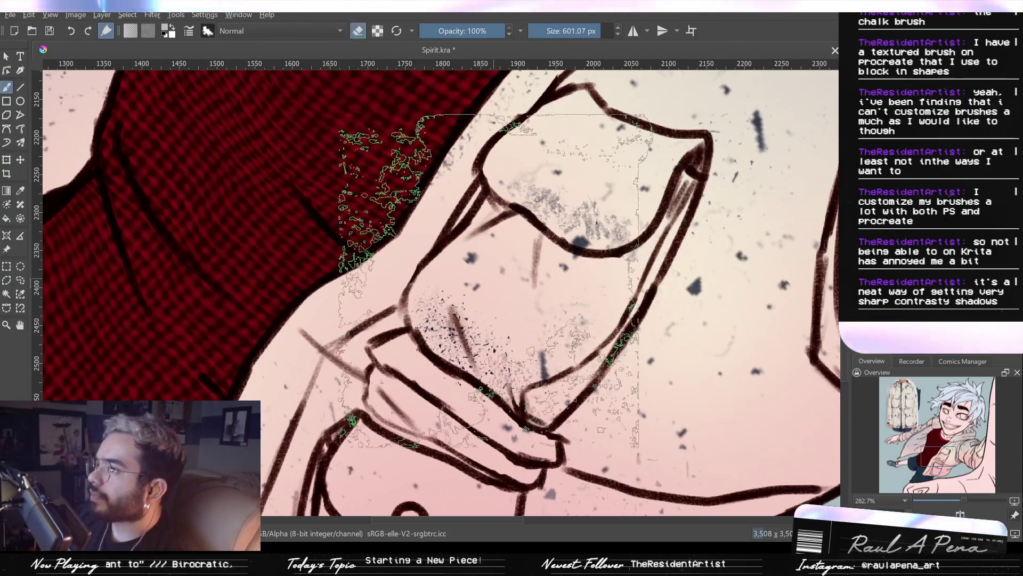
Try a different rough-textured brush at 601.07 px and 90.76 px on the side of the chest pocket
key(e)
drag(428, 275, 309, 277)
mouse_move(431, 302)
mouse_down()
mouse_move(454, 314)
mouse_move(452, 347)
mouse_move(443, 317)
mouse_up()
key(ctrl+z)
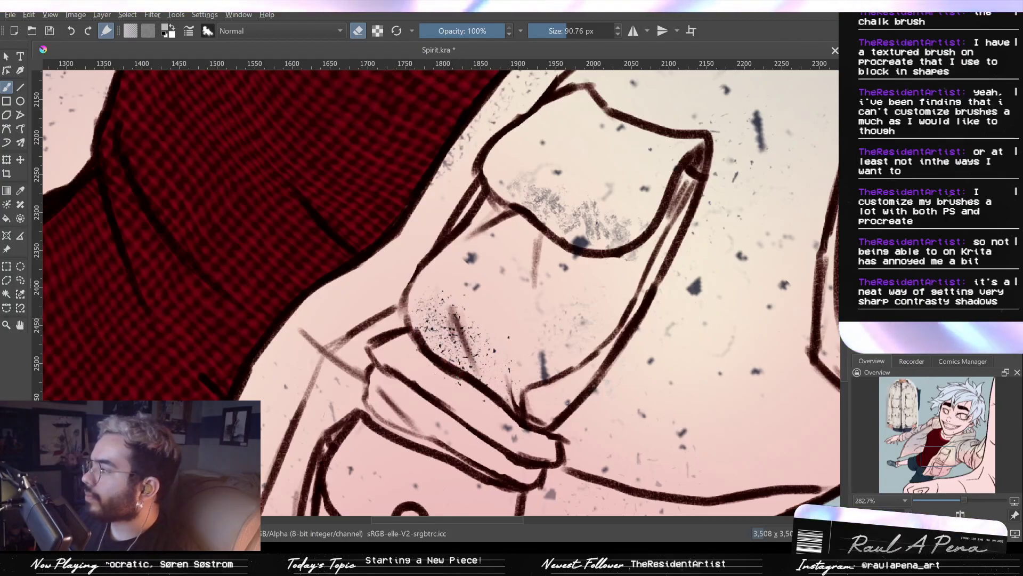
Spatter fine dark specks along the chest pocket's lower edges and the flap's corner in eraser mode, enlarging the spray brush from 21.11 to 76.53 px
key(e)
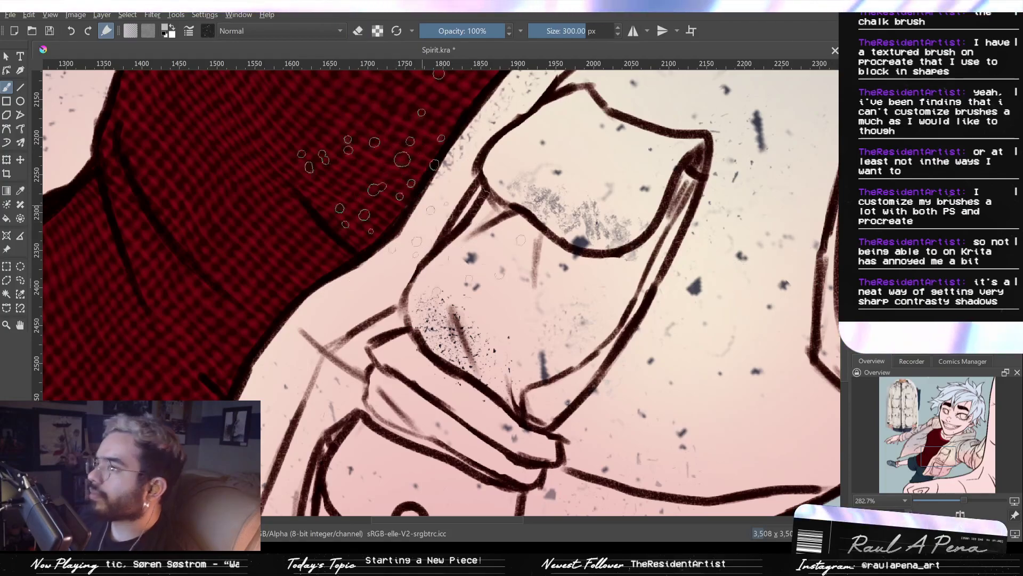
click(357, 31)
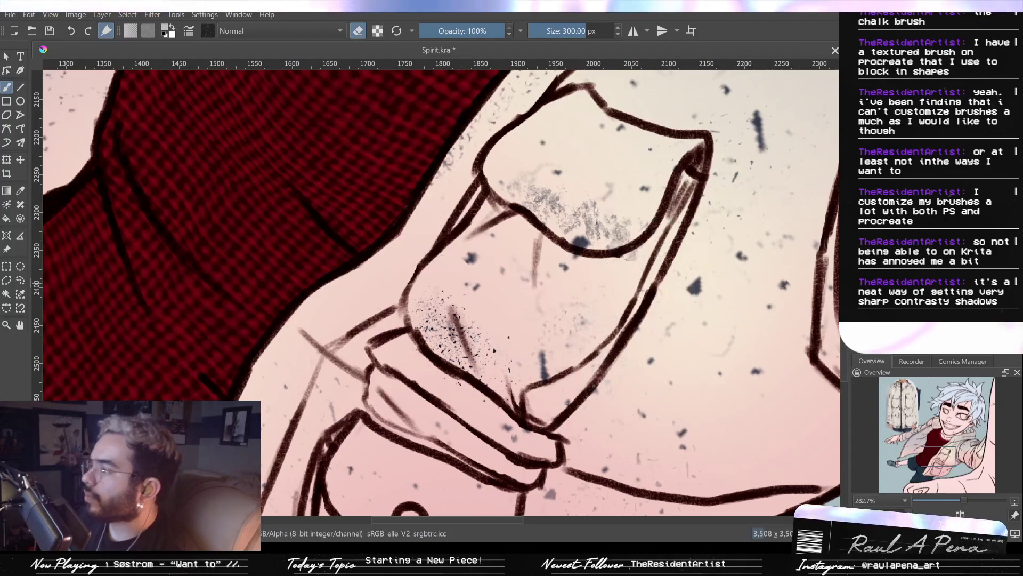
drag(570, 302, 570, 302)
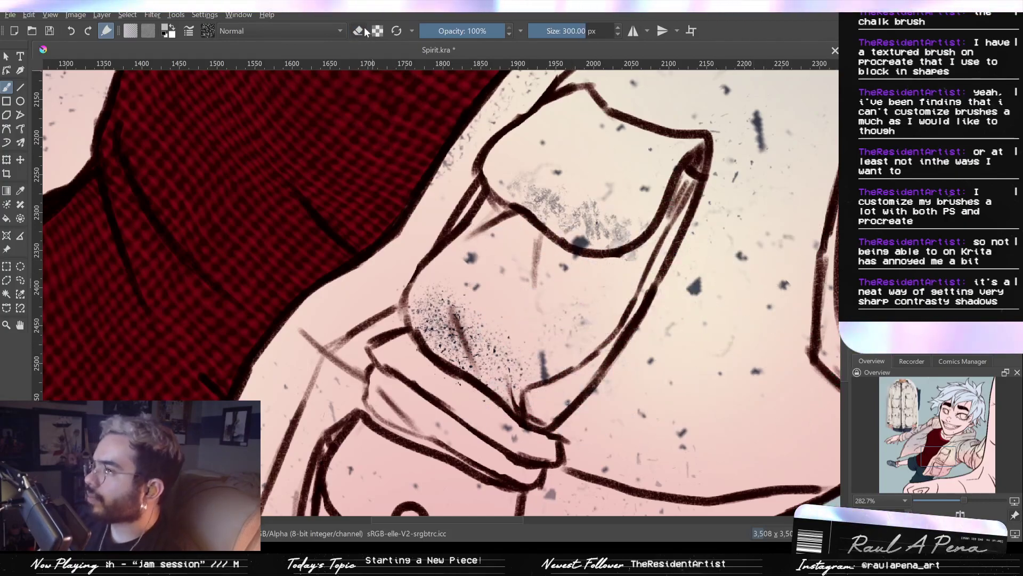
key(e)
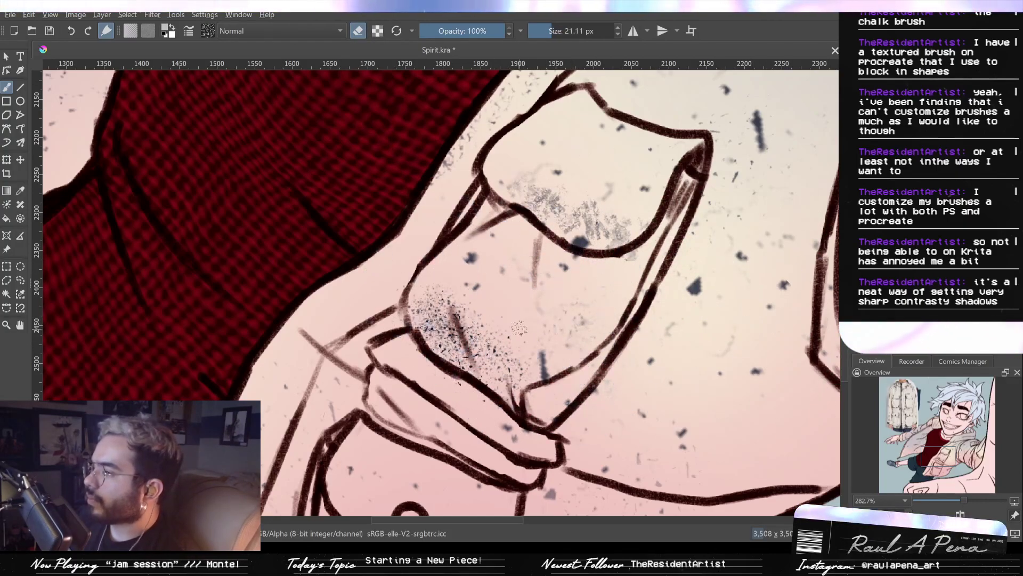
drag(514, 339, 530, 340)
mouse_move(438, 323)
mouse_down()
mouse_move(432, 313)
mouse_move(538, 341)
mouse_up()
mouse_move(598, 309)
mouse_down()
mouse_move(544, 405)
mouse_move(559, 397)
mouse_up()
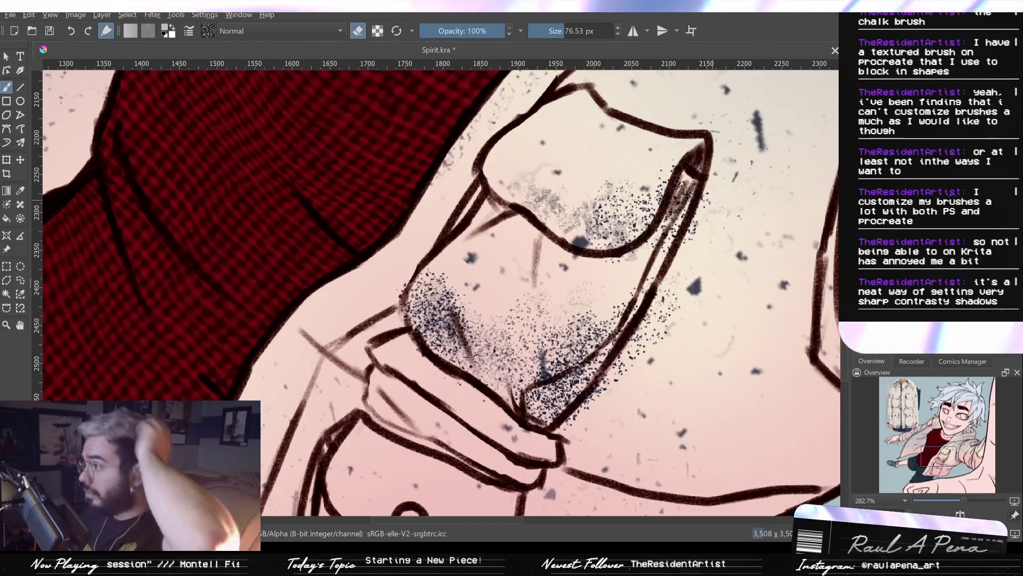
Try strokes of a 166 px bristle brush in normal painting mode on the jacket front beside the chest pocket
key(slash)
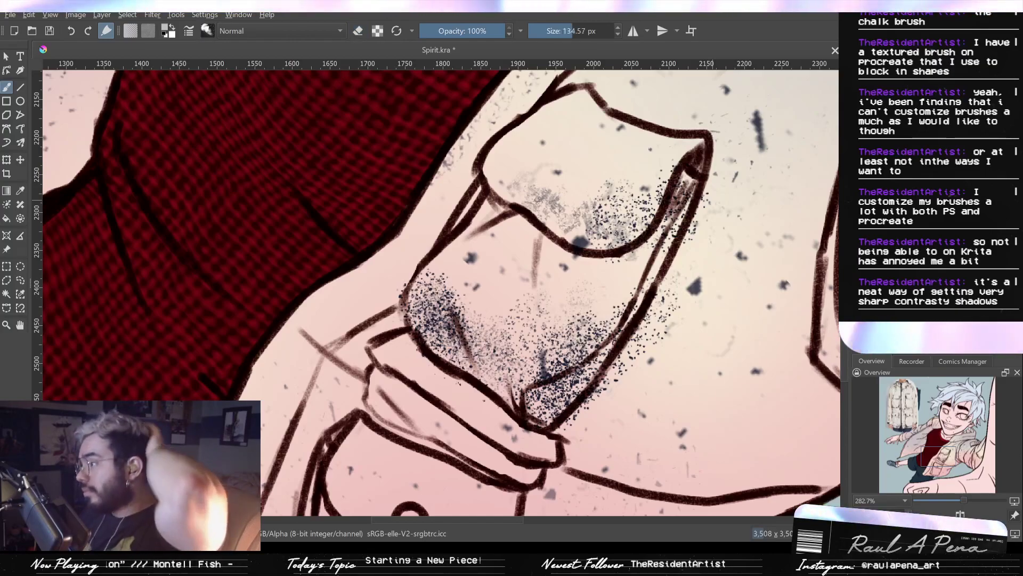
key(slash)
drag(648, 341, 709, 397)
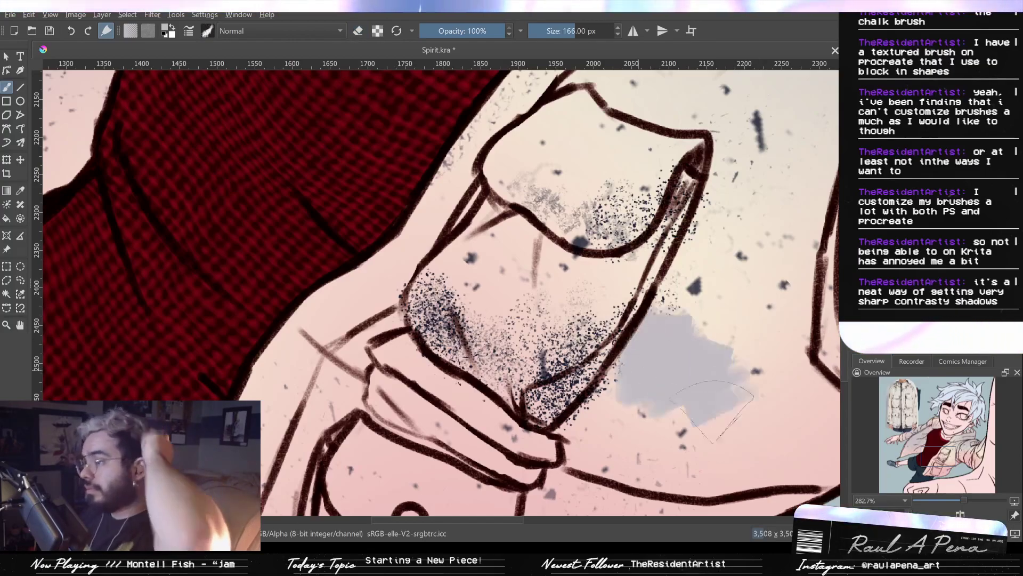
key(ctrl+z)
mouse_move(653, 312)
mouse_down()
mouse_move(680, 362)
mouse_move(738, 421)
mouse_up()
key(ctrl+z)
Try the 166 px bristle brush in eraser mode with several dark strokes on the jacket front beside the chest pocket
key(e)
click(742, 370)
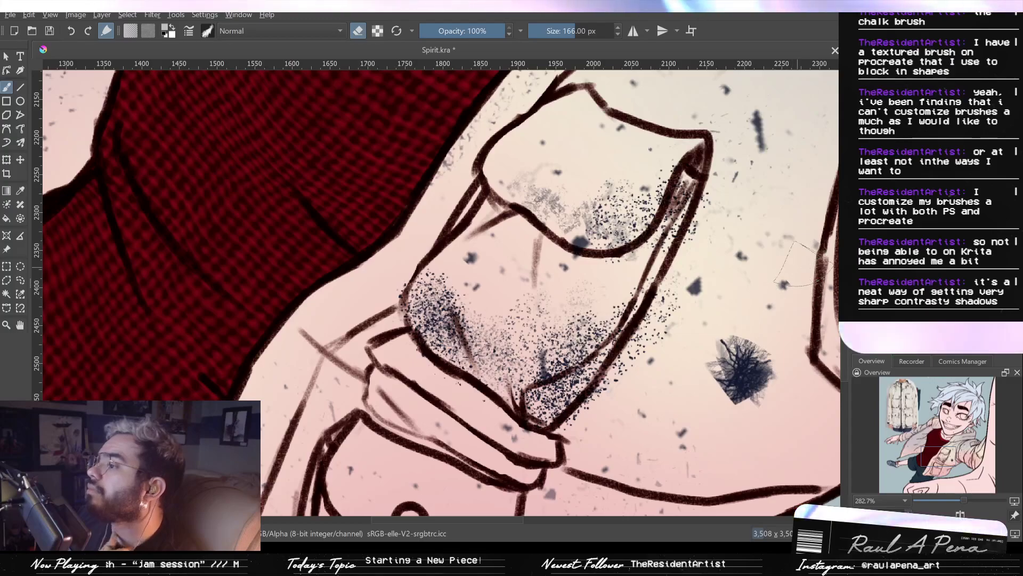
drag(723, 336, 739, 459)
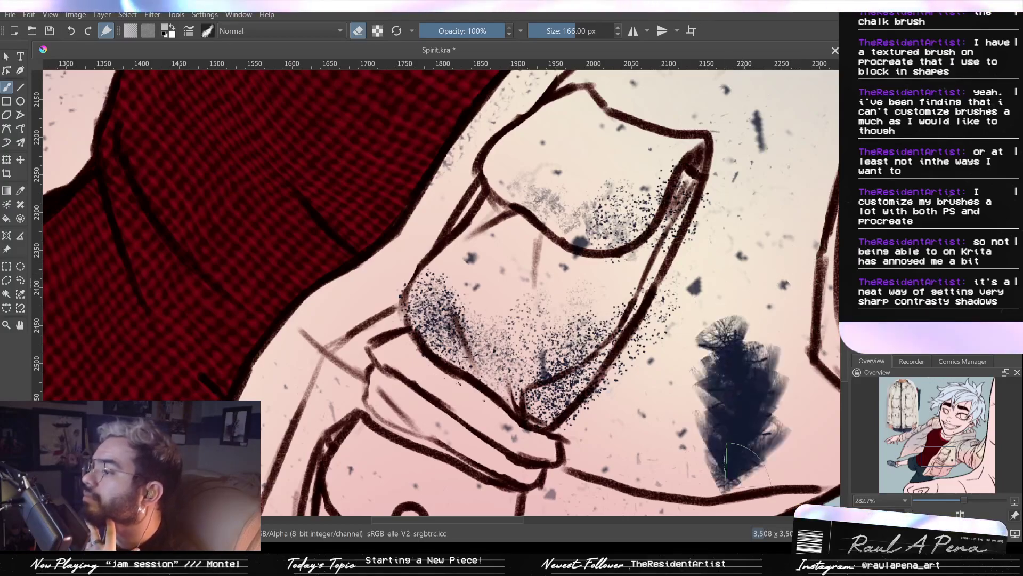
key(ctrl+z)
drag(788, 426, 640, 423)
key(ctrl+z)
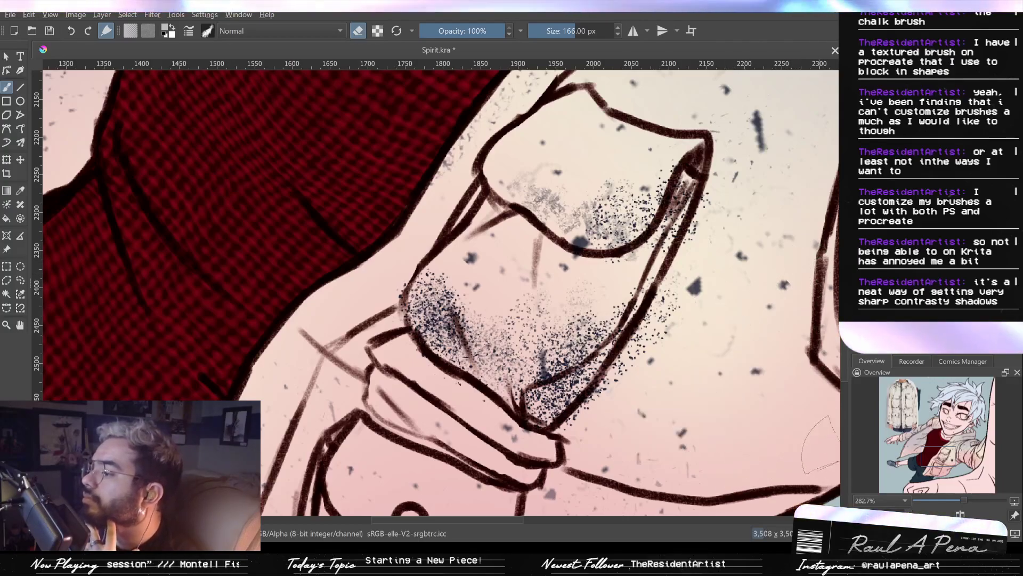
mouse_move(682, 358)
mouse_down()
mouse_move(739, 371)
mouse_move(772, 452)
mouse_move(821, 448)
mouse_up()
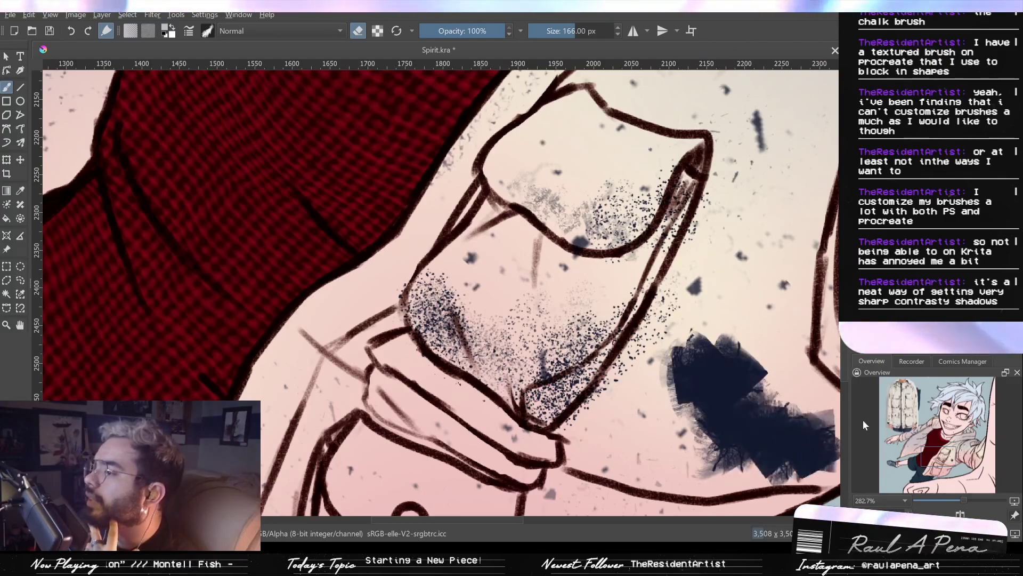
key(ctrl+z)
Darken the lower edges of the chest pocket with a 68.38 px textured brush in eraser mode
key(slash)
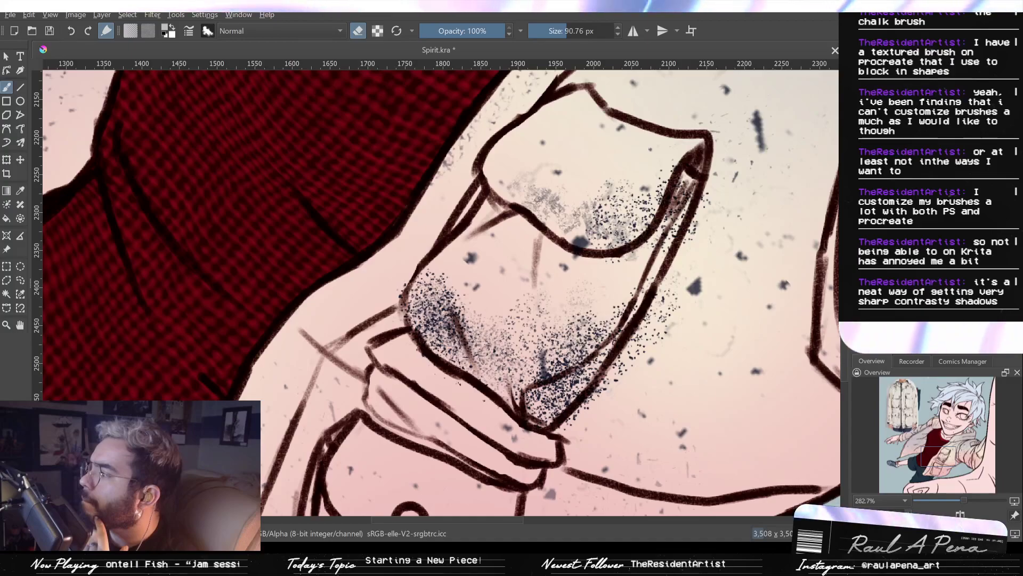
key(e)
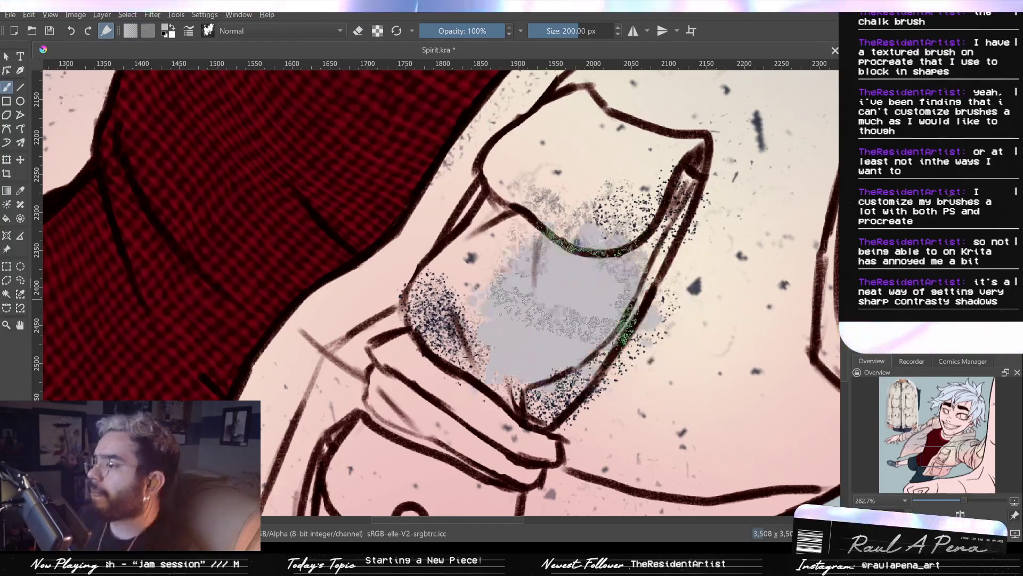
click(374, 34)
click(364, 33)
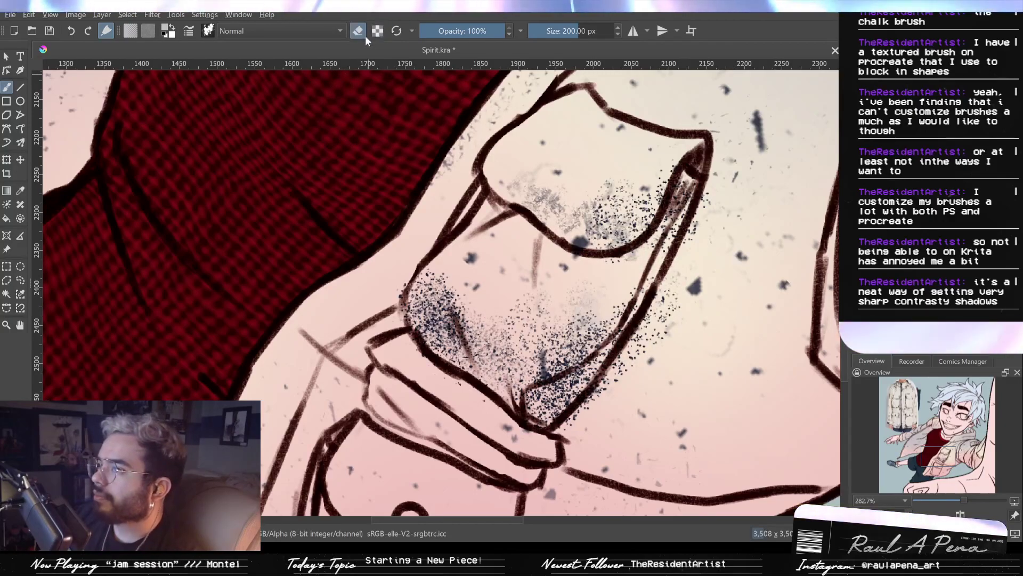
mouse_move(526, 365)
mouse_down()
mouse_move(469, 346)
mouse_move(363, 333)
mouse_move(341, 320)
mouse_move(428, 401)
mouse_move(427, 373)
mouse_move(436, 389)
mouse_move(476, 347)
mouse_move(459, 387)
mouse_move(483, 394)
mouse_up()
key(ctrl+z)
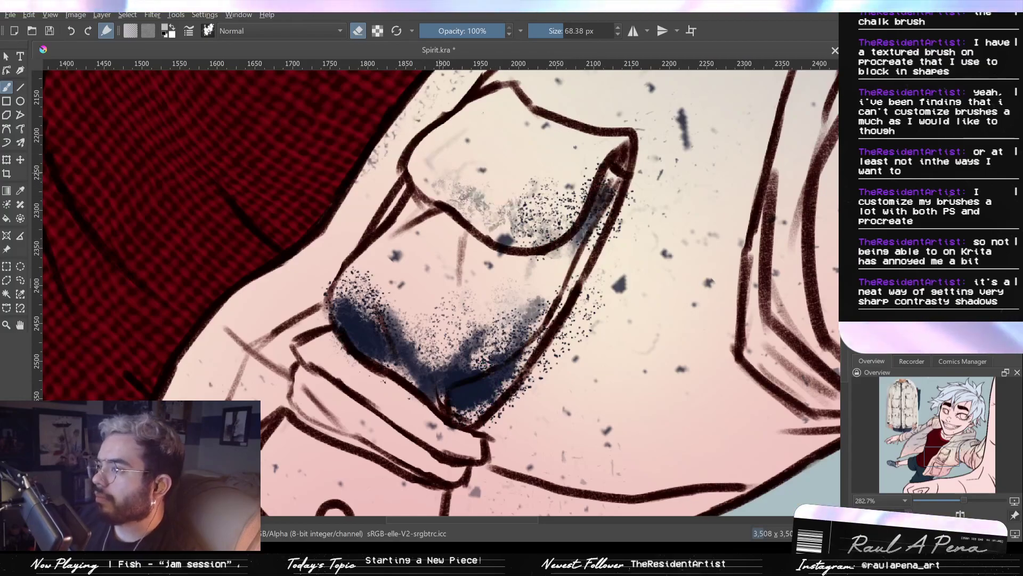
Brush dark worn texture along the chest pocket flap's edge and the jacket's opening edge beside the shirt at 68.38 px
mouse_move(488, 106)
mouse_down()
mouse_move(429, 150)
mouse_move(429, 183)
mouse_move(483, 205)
mouse_move(458, 198)
mouse_up()
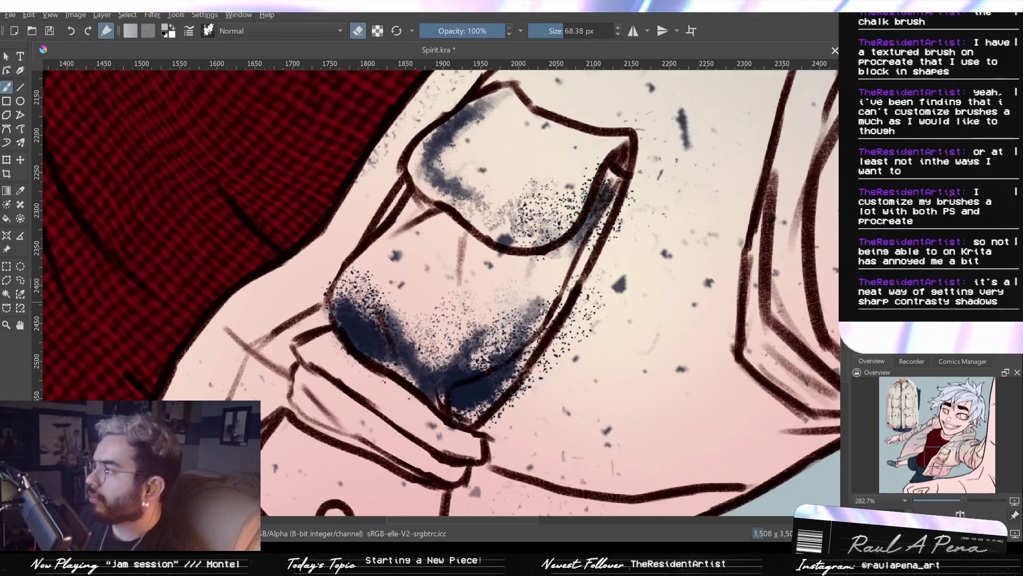
mouse_move(369, 181)
mouse_down()
mouse_move(339, 227)
mouse_move(361, 199)
mouse_move(364, 213)
mouse_move(348, 197)
mouse_move(342, 224)
mouse_up()
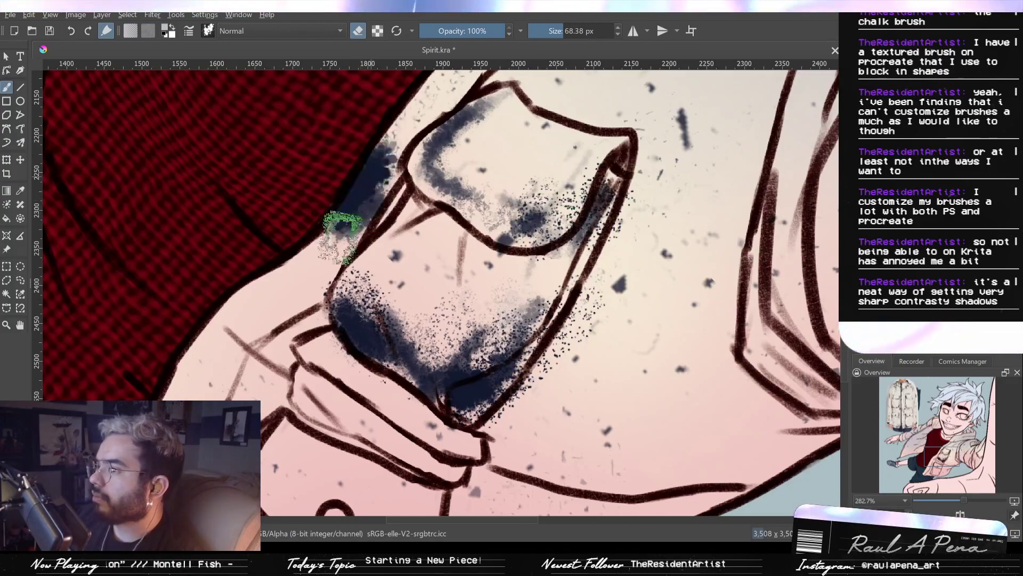
key(2)
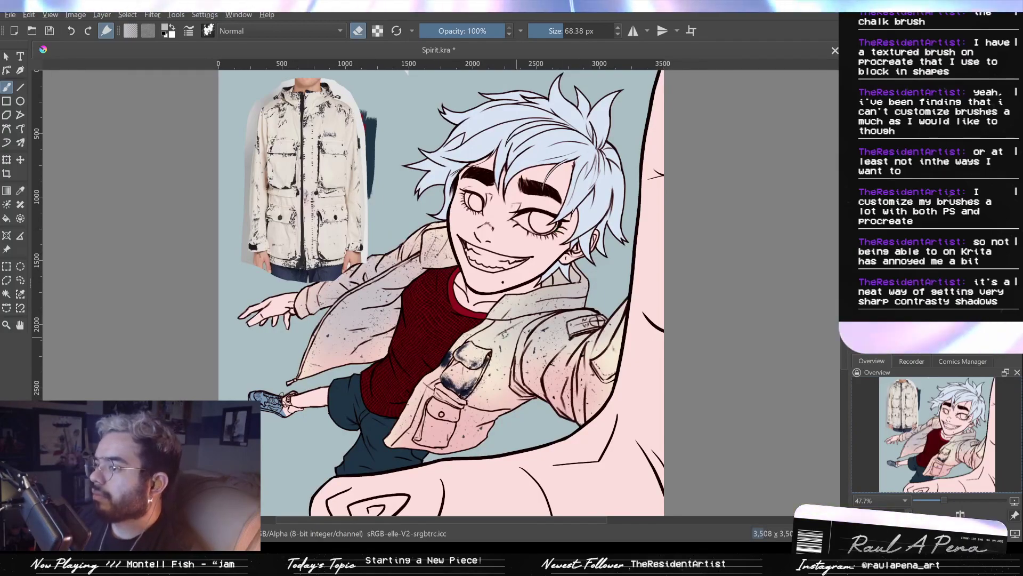
drag(445, 376, 461, 305)
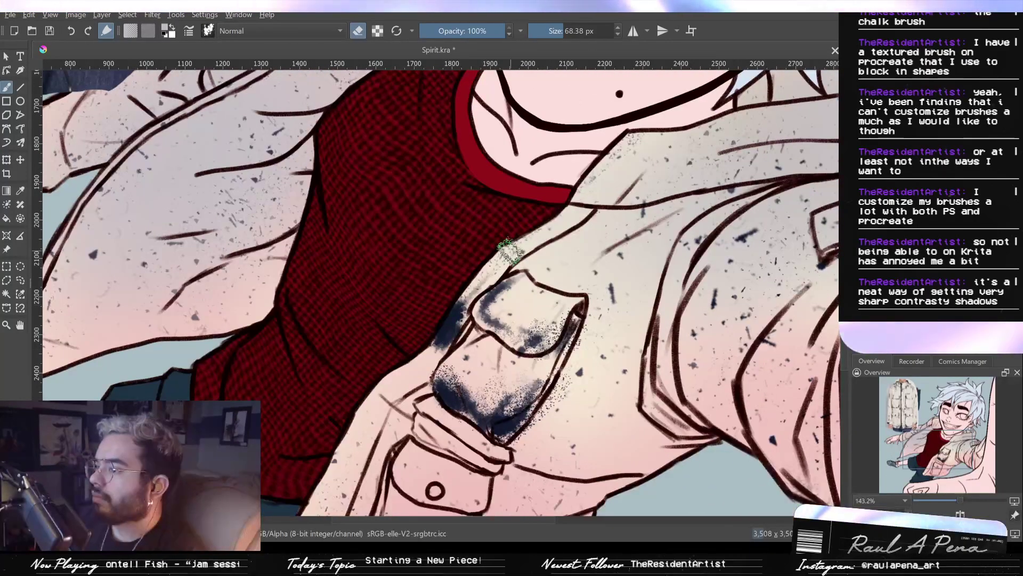
drag(512, 247, 501, 254)
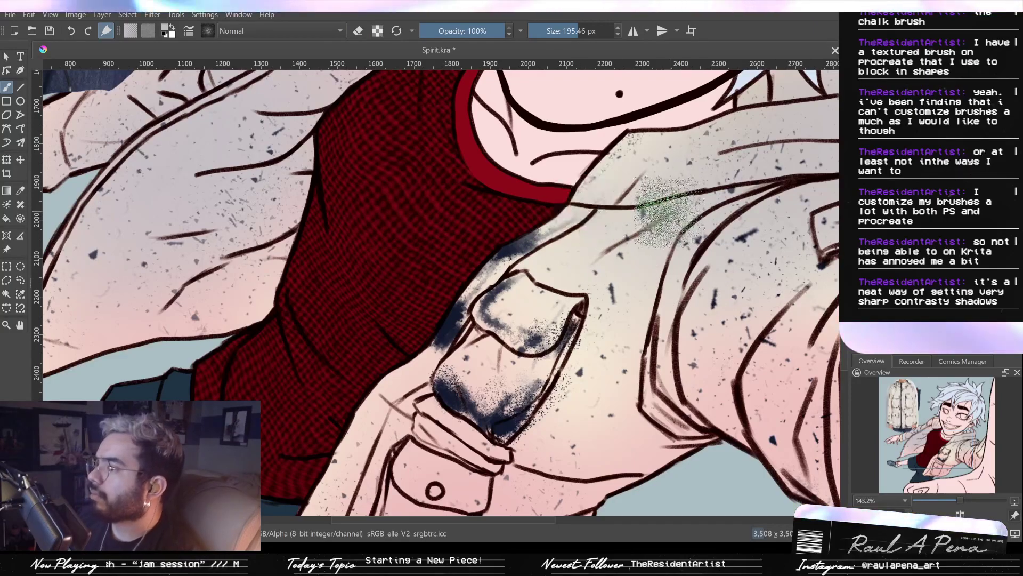
Spray fine dark splatter from the jacket collar down over the front and lower pocket, using a 276.77 px spray brush in eraser mode
drag(628, 180, 569, 181)
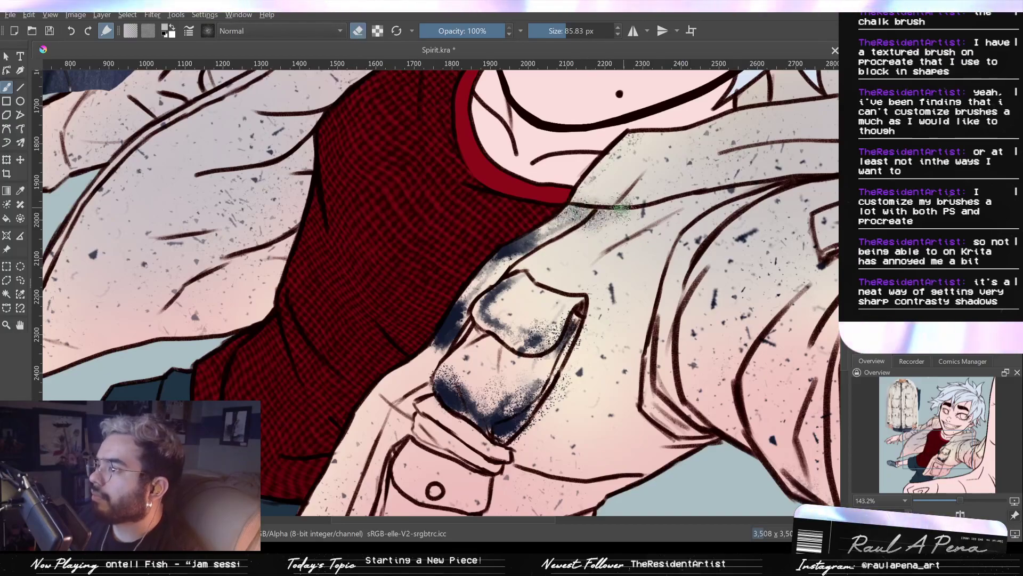
shift+drag(602, 187, 758, 186)
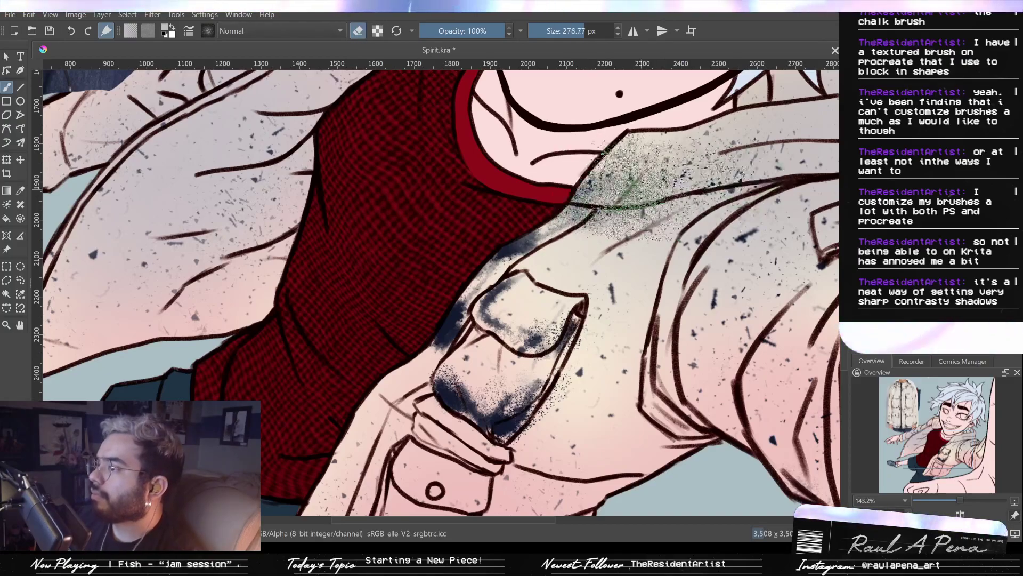
drag(642, 189, 536, 171)
mouse_move(525, 291)
mouse_down()
mouse_move(533, 363)
mouse_move(511, 421)
mouse_move(436, 411)
mouse_up()
mouse_move(579, 276)
mouse_down()
mouse_move(550, 300)
mouse_move(560, 361)
mouse_move(369, 431)
mouse_move(289, 399)
mouse_move(358, 367)
mouse_move(407, 238)
mouse_move(395, 319)
mouse_move(427, 361)
mouse_move(369, 309)
mouse_move(305, 292)
mouse_move(382, 193)
mouse_move(421, 197)
mouse_up()
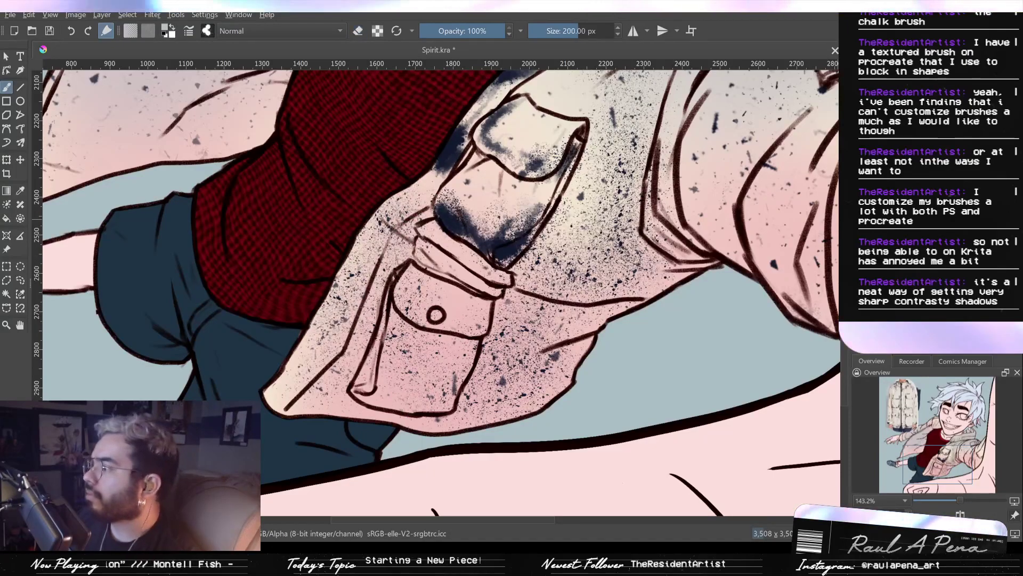
Scatter coarse dark specks on the chest pocket flap and beside the lower pocket's button with a 14.45 px splatter brush in eraser mode
click(928, 229)
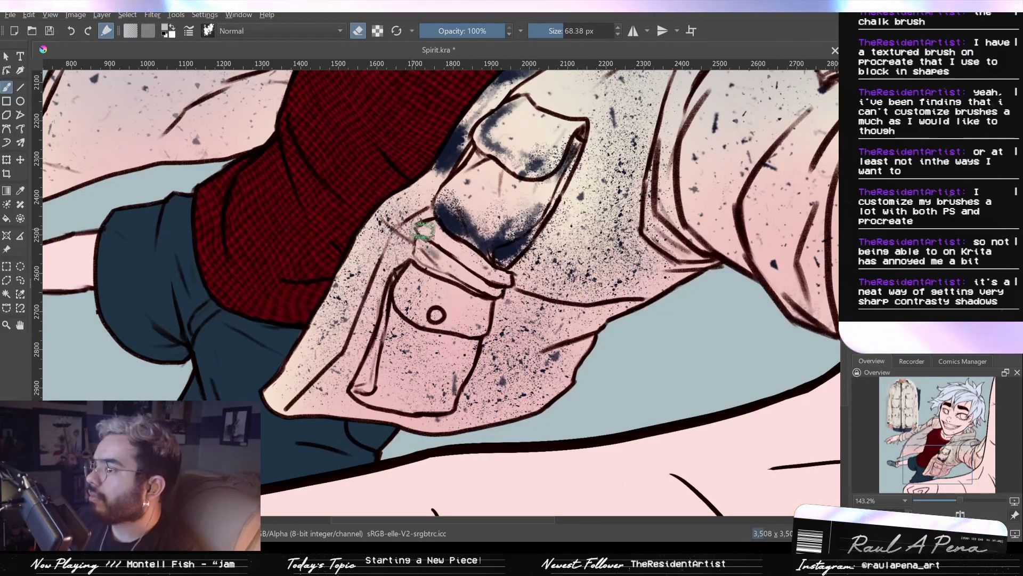
key(e)
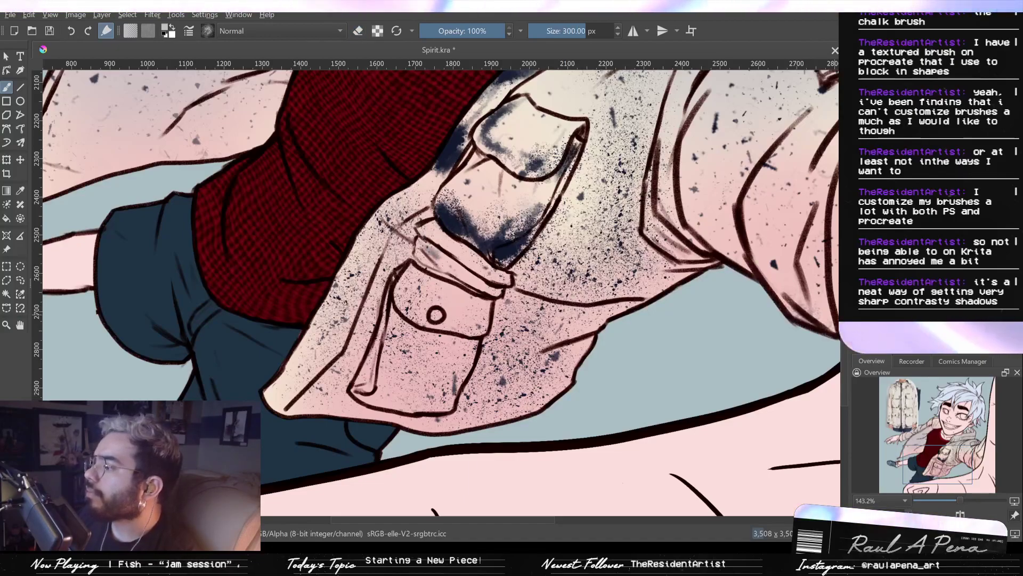
key(period)
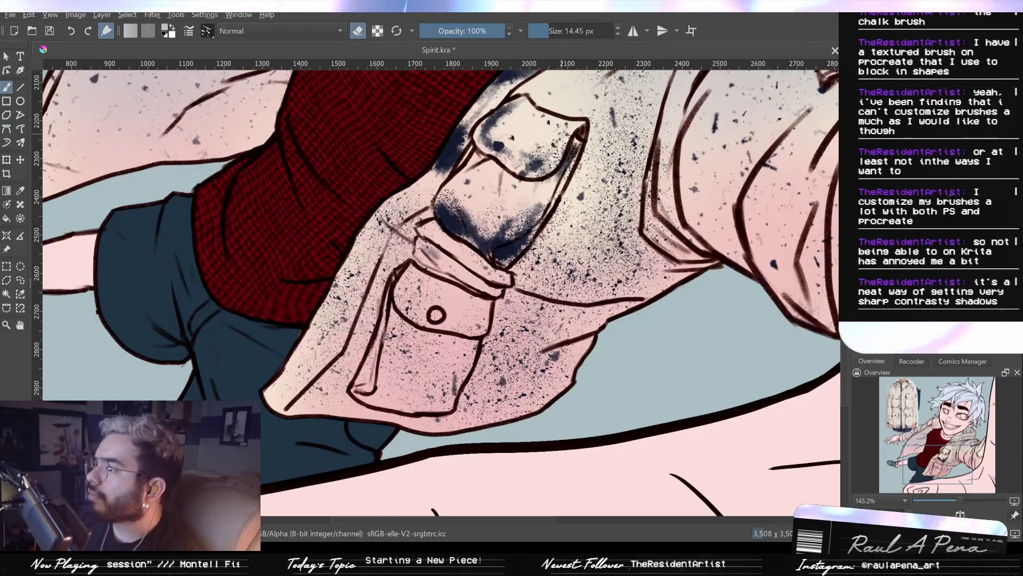
scroll(576, 100, up, 3)
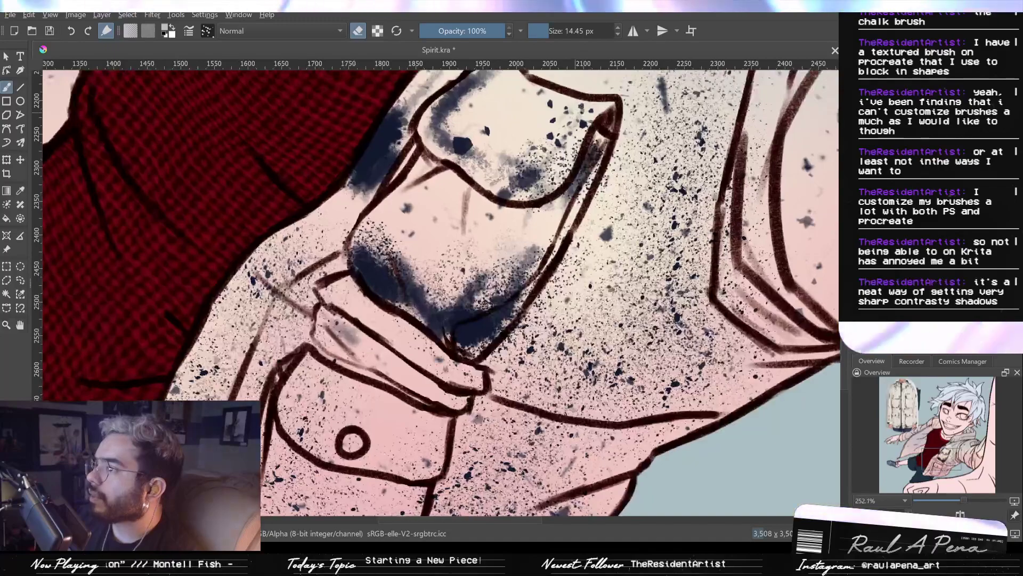
drag(366, 393, 389, 313)
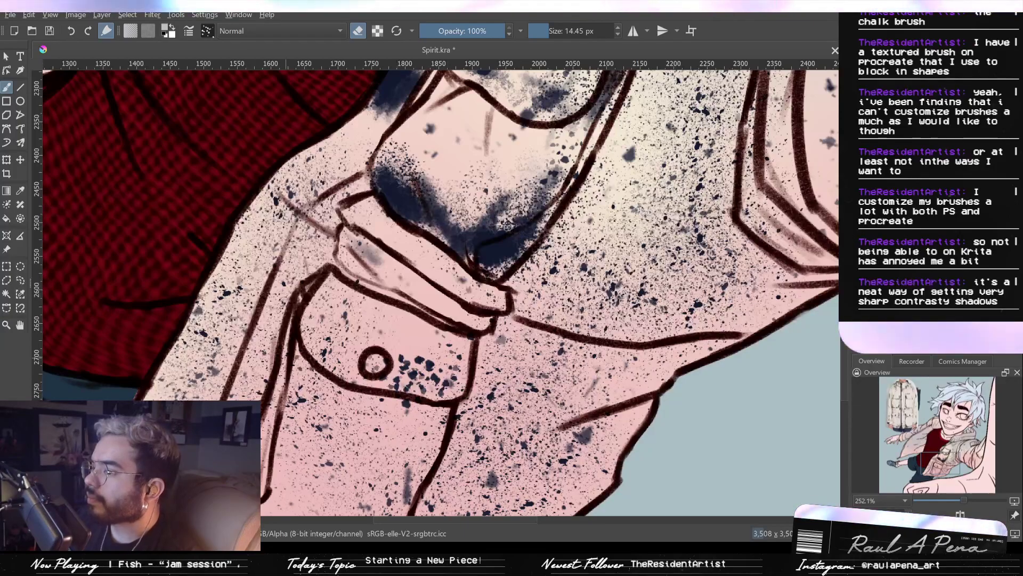
Scatter dark specks along the lower pocket's side strip and bottom edge, reducing the splatter brush from 15.68 to 8.26 px
drag(360, 406, 404, 286)
mouse_move(324, 243)
mouse_down()
mouse_move(301, 360)
mouse_move(319, 350)
mouse_move(269, 353)
mouse_move(288, 355)
mouse_up()
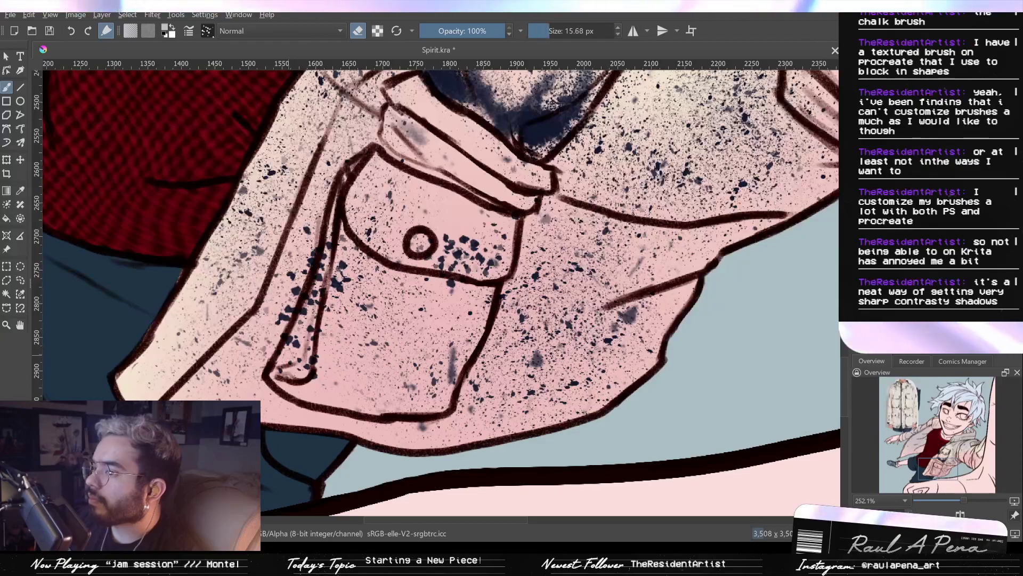
mouse_move(319, 276)
mouse_down()
mouse_move(294, 274)
mouse_move(339, 249)
mouse_up()
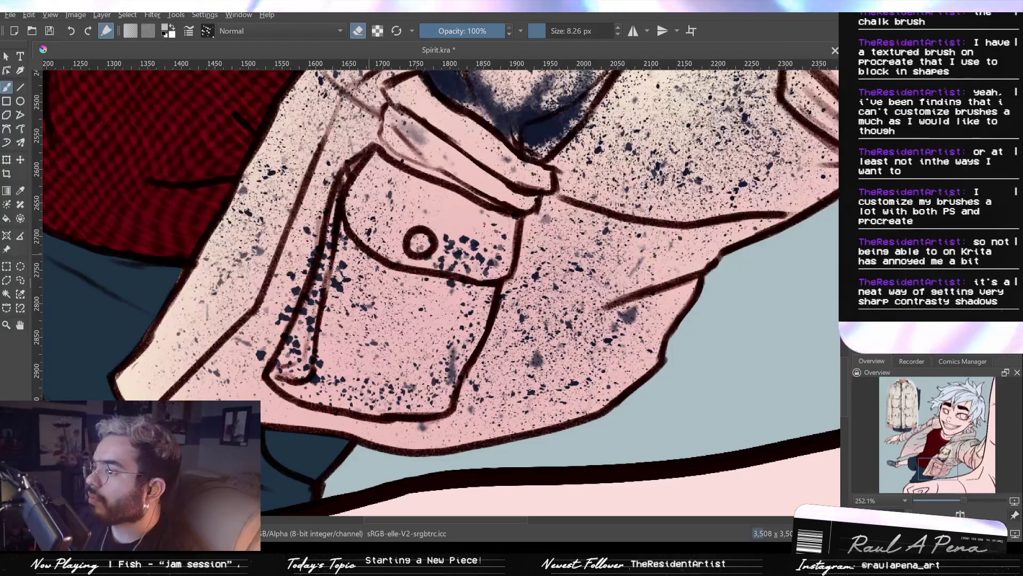
Leave eraser mode, sample the jacket's cream and paint over the chest pocket's dark lower texture with a 171.49 px textured brush
drag(375, 278, 374, 341)
drag(411, 212, 414, 315)
drag(413, 315, 478, 243)
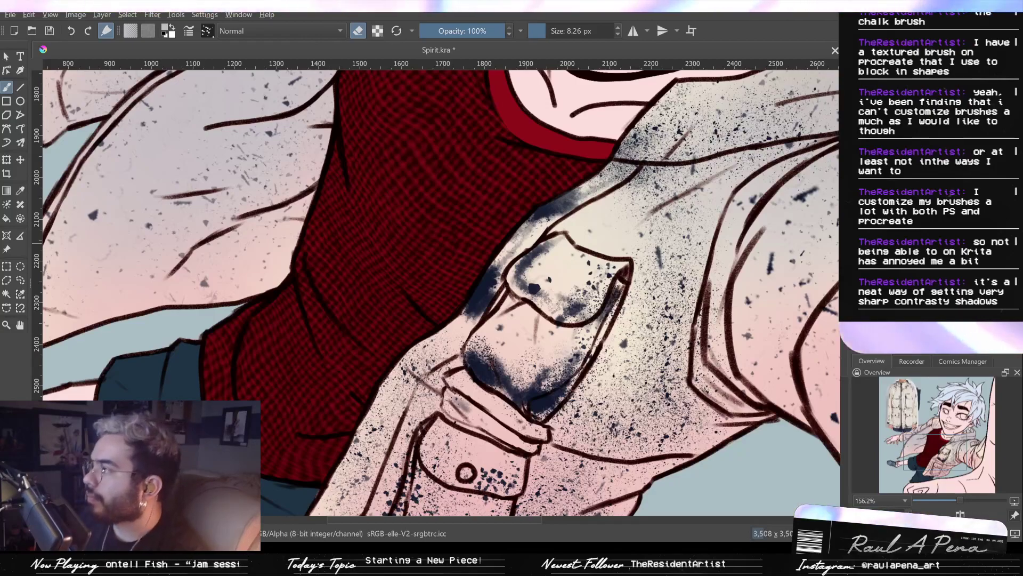
key(e)
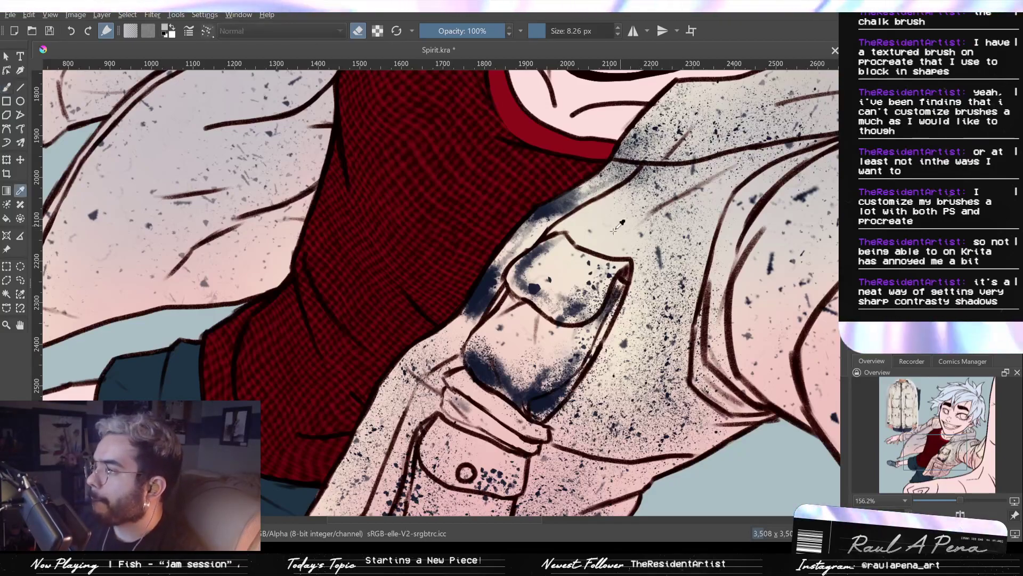
ctrl+click(609, 234)
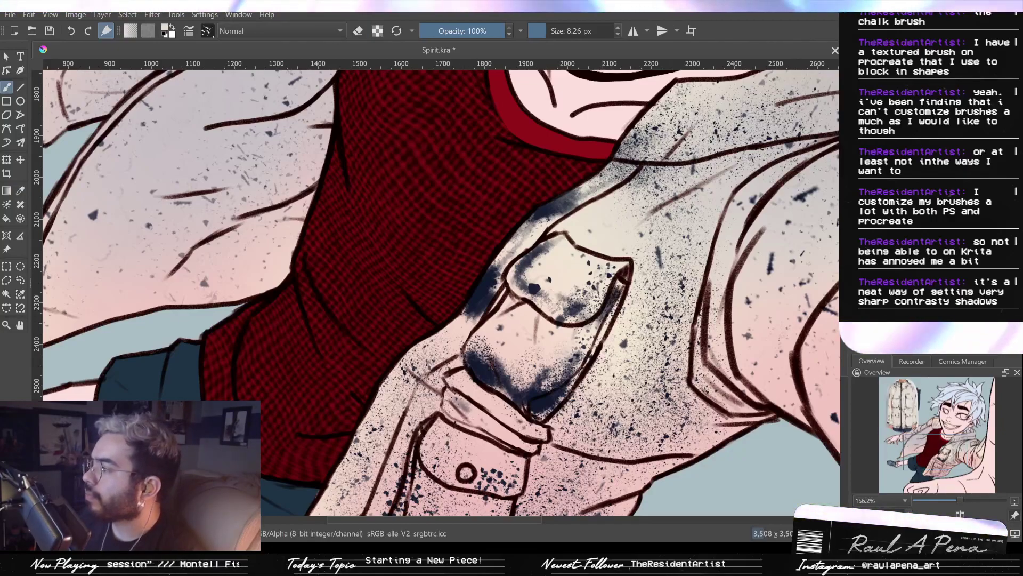
click(900, 320)
drag(472, 353, 497, 362)
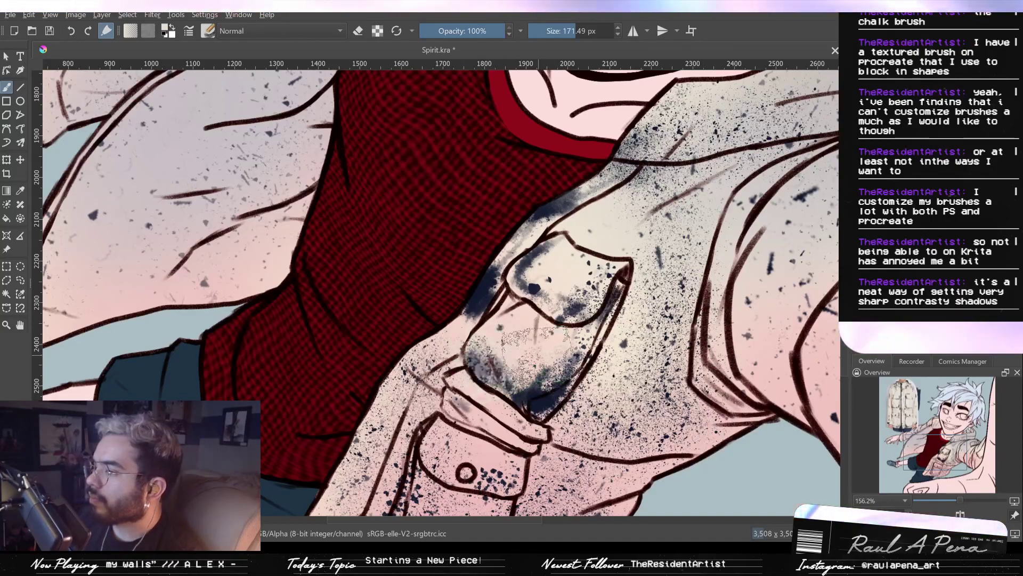
Paint over the remaining dark texture on the chest pocket's body and the jacket's opening edge with sampled jacket tones at 115.59 px
key(p)
key(b)
mouse_move(519, 349)
mouse_down()
mouse_move(558, 352)
mouse_move(528, 341)
mouse_move(497, 371)
mouse_move(553, 312)
mouse_move(580, 322)
mouse_move(497, 351)
mouse_move(490, 373)
mouse_up()
mouse_move(486, 286)
mouse_down()
mouse_move(513, 291)
mouse_move(492, 277)
mouse_move(471, 315)
mouse_move(532, 229)
mouse_move(578, 199)
mouse_move(560, 204)
mouse_move(537, 292)
mouse_move(527, 261)
mouse_up()
mouse_move(461, 410)
mouse_down()
mouse_move(493, 356)
mouse_move(512, 384)
mouse_move(559, 373)
mouse_move(541, 347)
mouse_up()
key(ctrl+z)
key(slash)
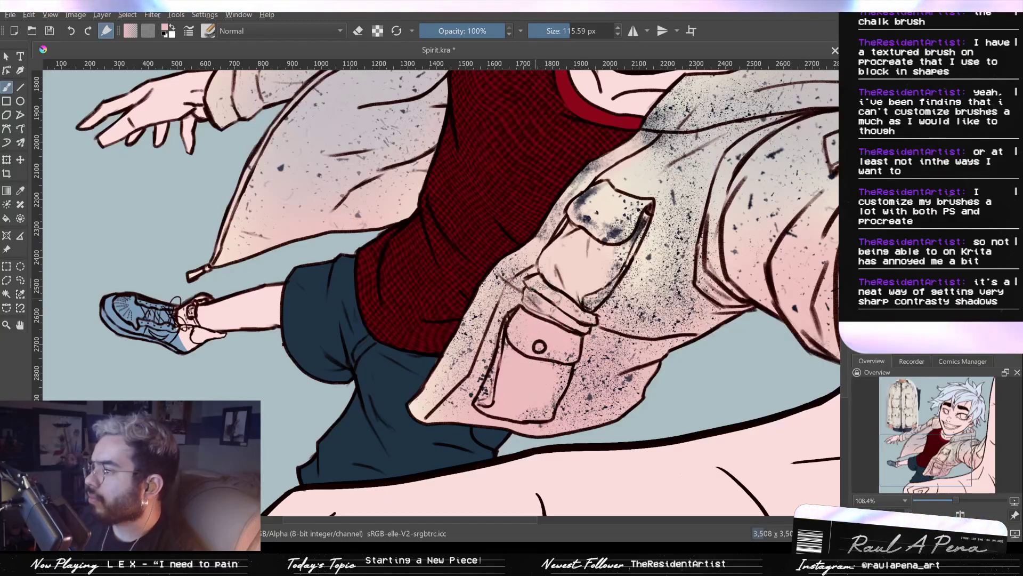
mouse_move(601, 206)
mouse_down()
mouse_move(604, 227)
mouse_move(627, 212)
mouse_move(579, 372)
mouse_move(579, 358)
mouse_up()
key(ctrl+z)
key(ctrl+z)
key(2)
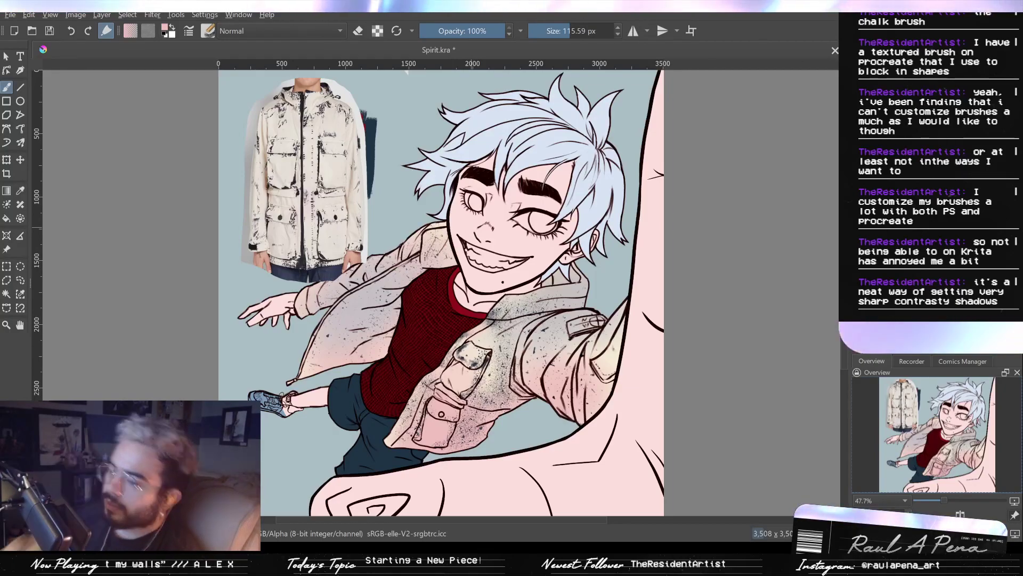
Sample the hair's pale blue and cover the larger eye with it, using a smooth 137.95 px brush
drag(474, 299, 475, 250)
drag(488, 197, 518, 341)
drag(643, 295, 739, 172)
drag(746, 173, 762, 243)
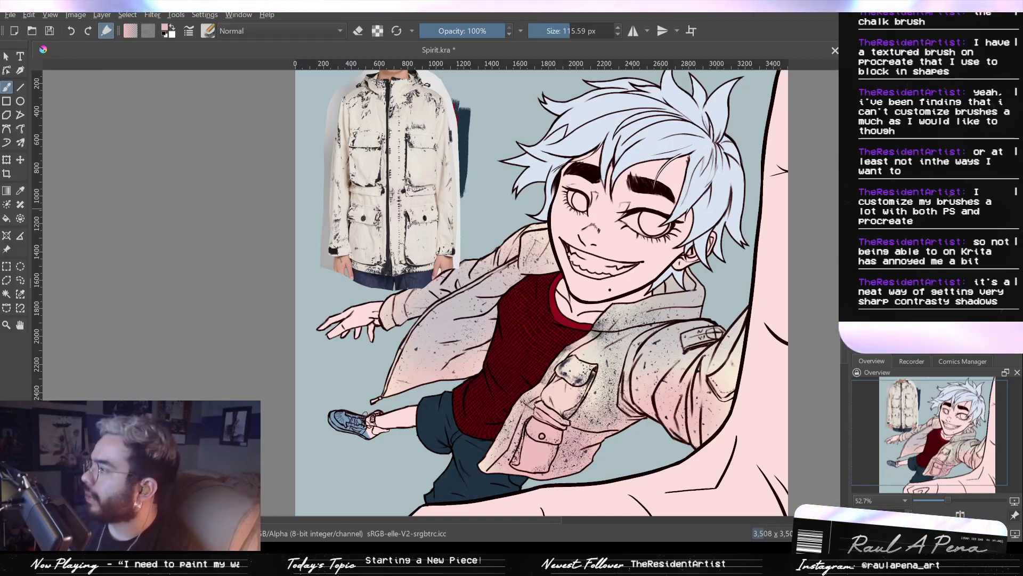
drag(595, 258, 596, 196)
drag(596, 196, 549, 274)
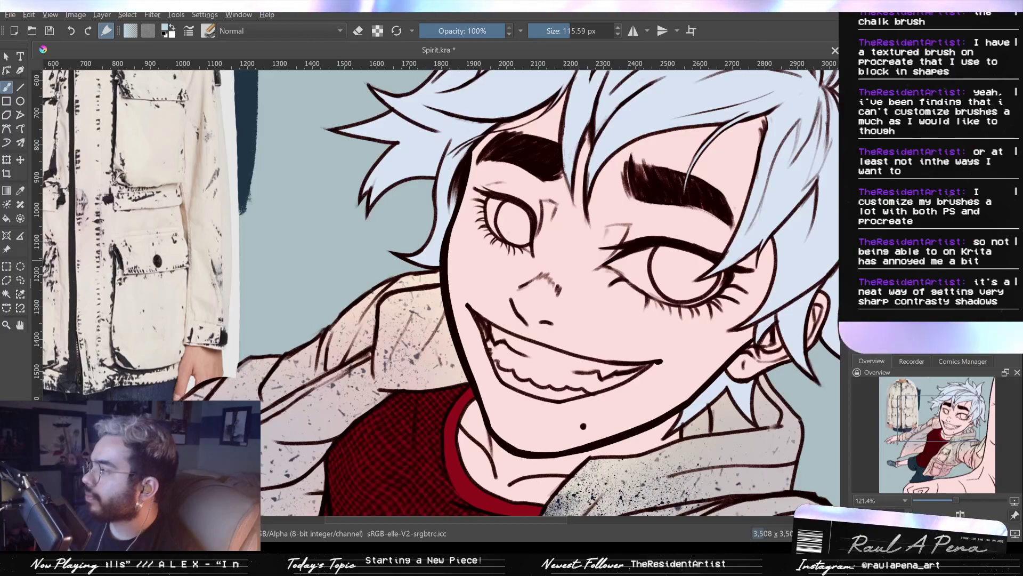
scroll(677, 271, up, 2)
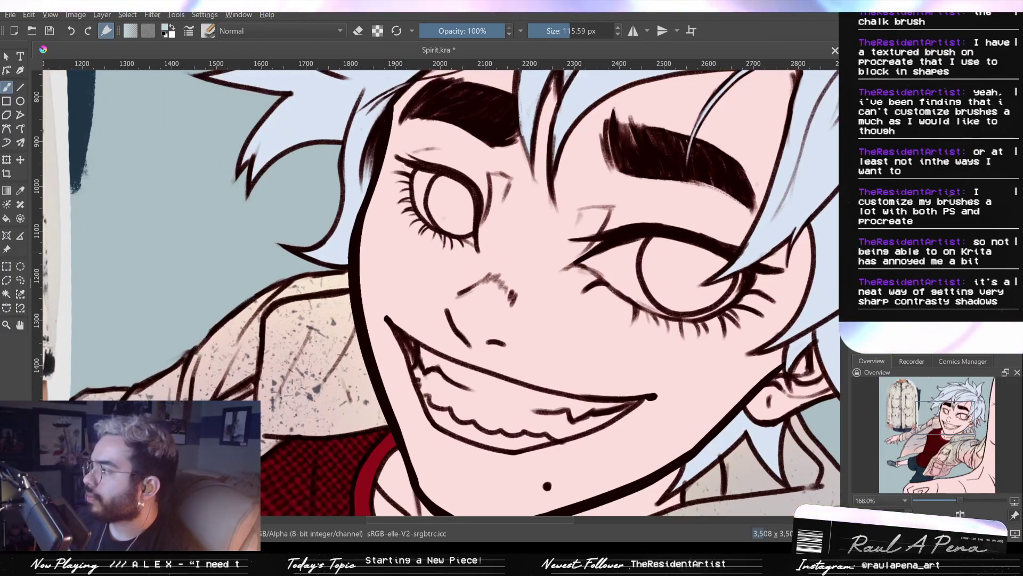
key(slash)
mouse_move(653, 254)
mouse_down()
mouse_move(681, 278)
mouse_move(650, 269)
mouse_up()
key(ctrl+z)
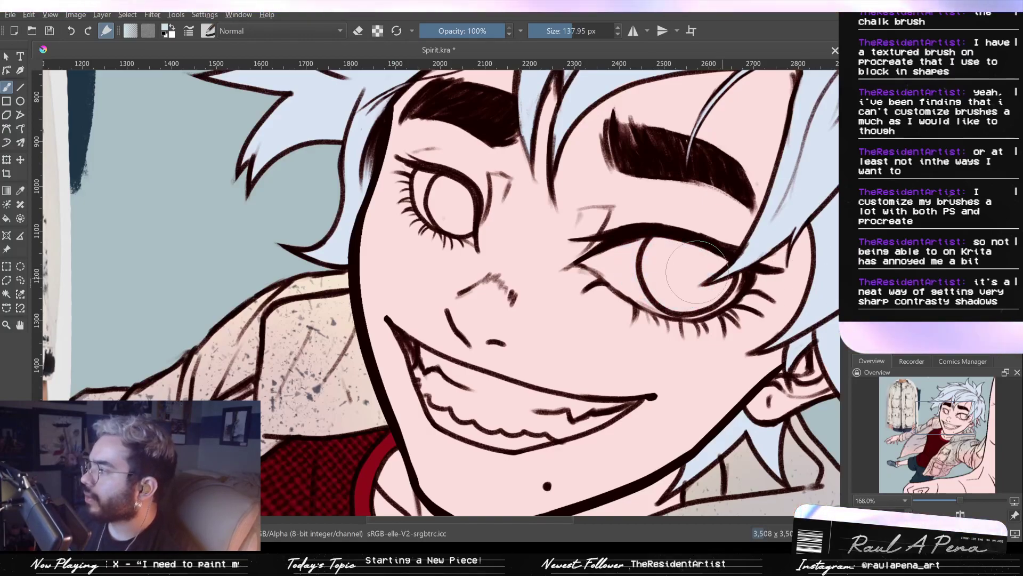
mouse_move(648, 266)
mouse_down()
mouse_move(588, 261)
mouse_move(554, 246)
mouse_move(534, 255)
mouse_move(584, 293)
mouse_up()
scroll(653, 268, up, 3)
shift+drag(541, 252, 518, 258)
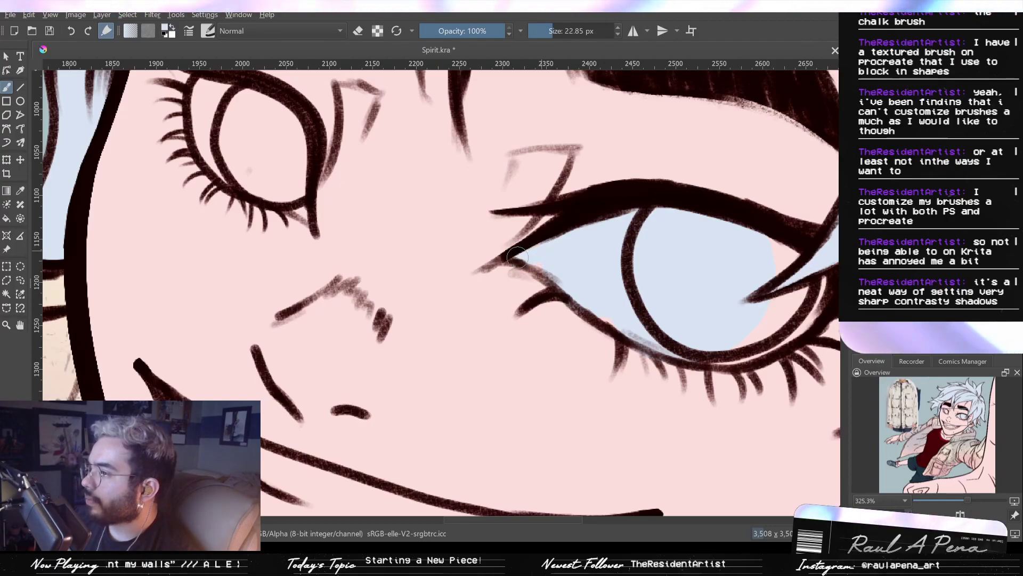
Fill the larger eye's inner corner and lower rim pale blue at 22.85 px, and its outer side at 120.90 px
drag(587, 303, 624, 324)
drag(684, 345, 550, 295)
shift+drag(536, 244, 589, 224)
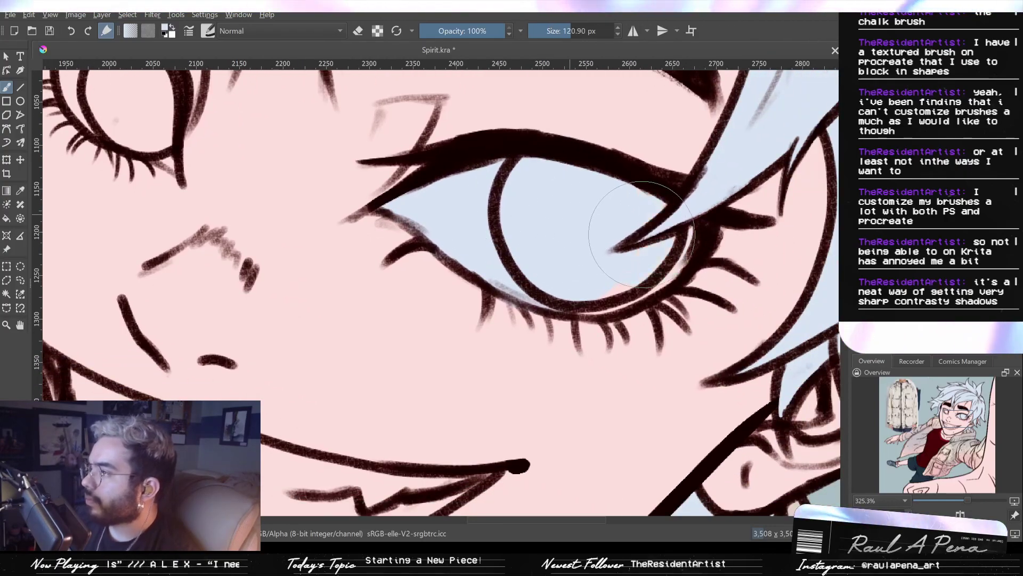
Fill the smaller eye with the same pale blue, reducing the brush from 35.40 to 22.68 px for the inner corner
mouse_move(545, 243)
mouse_down()
mouse_move(767, 312)
mouse_move(820, 372)
mouse_up()
mouse_move(371, 187)
shift+mouse_down()
mouse_move(344, 189)
mouse_move(356, 179)
mouse_move(357, 216)
mouse_move(379, 240)
shift+mouse_up()
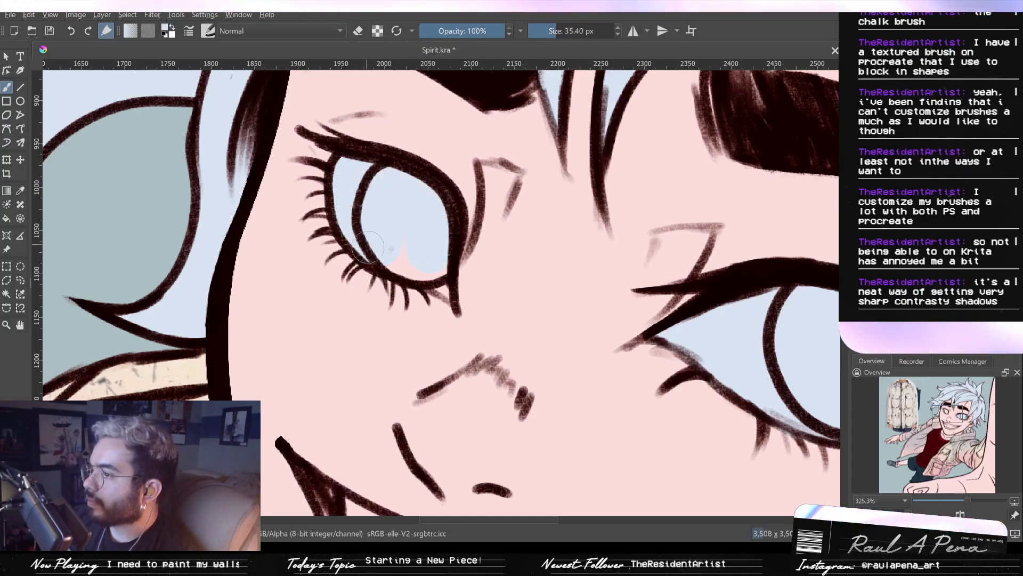
shift+drag(423, 277, 437, 276)
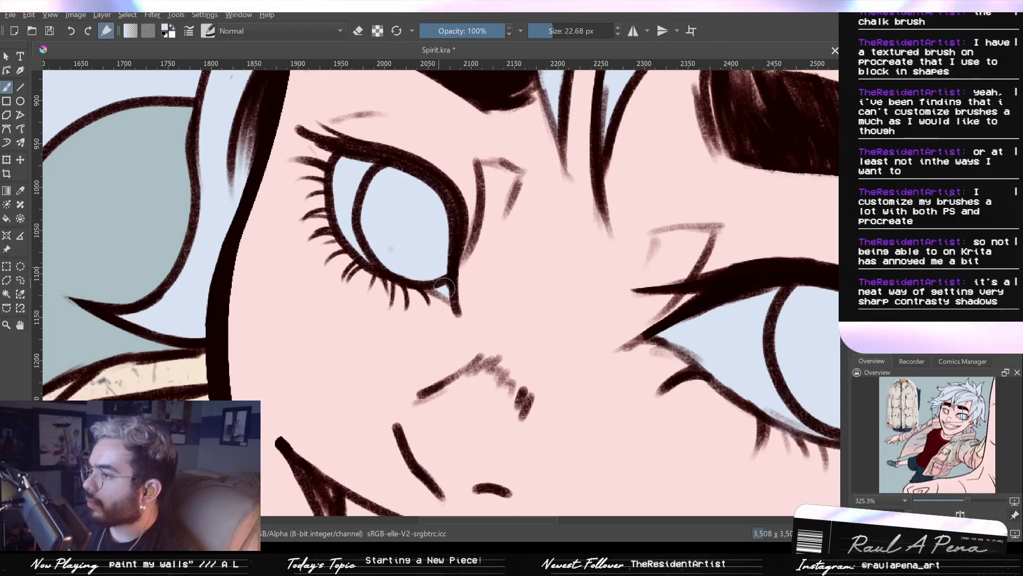
Cover the teeth and whole mouth area with pale blue using a 152.14 px brush
drag(541, 276, 487, 124)
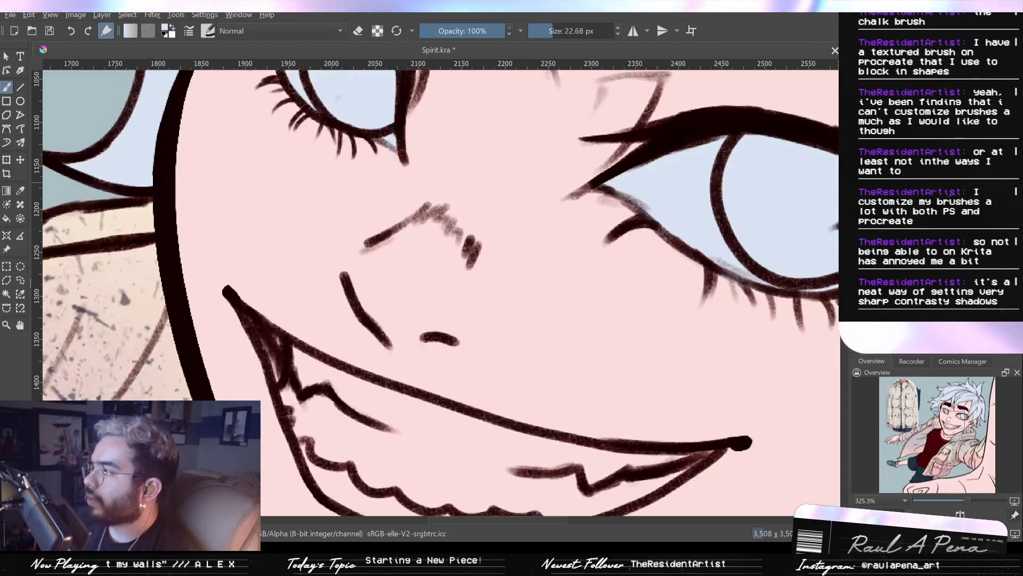
scroll(813, 240, down, 5)
scroll(613, 361, up, 3)
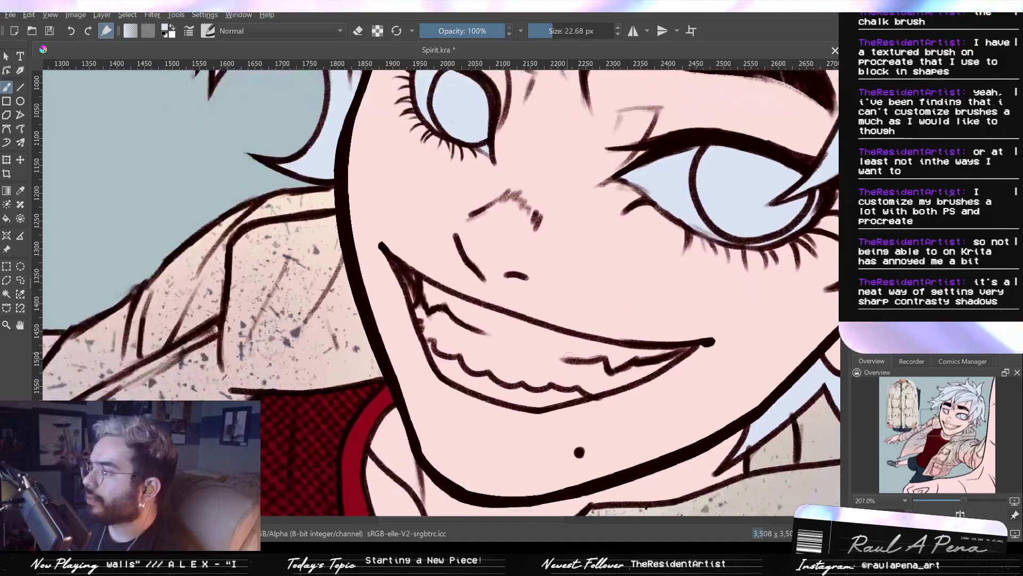
mouse_move(650, 363)
mouse_down()
mouse_move(719, 353)
mouse_move(577, 352)
mouse_move(504, 337)
mouse_move(583, 363)
mouse_move(554, 370)
mouse_move(443, 294)
mouse_up()
drag(526, 376, 597, 397)
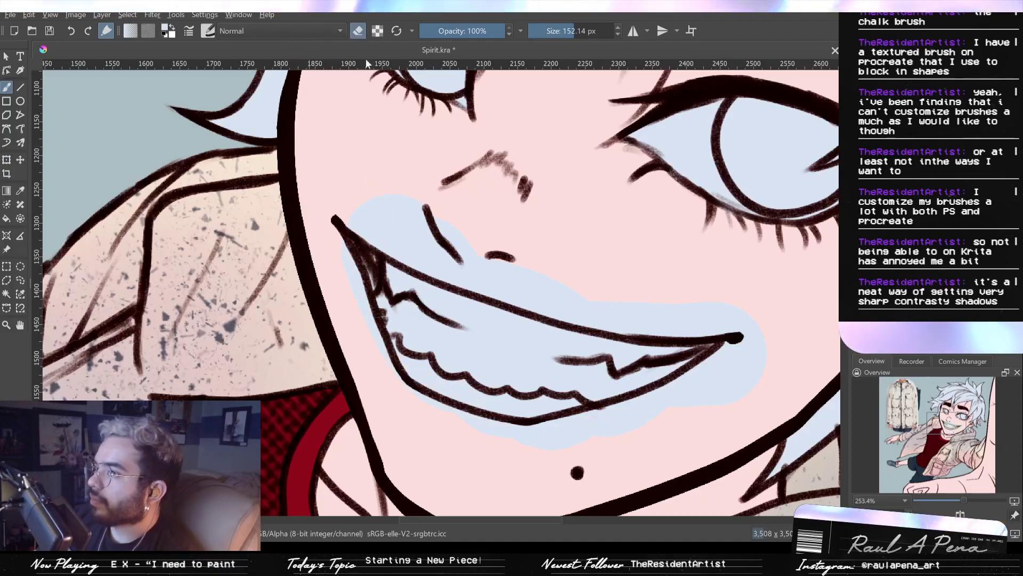
Erase the pale blue spilling outside the mouth outline with a 152.14 px eraser
mouse_move(444, 229)
mouse_down()
mouse_move(570, 272)
mouse_move(737, 284)
mouse_up()
mouse_move(771, 367)
mouse_down()
mouse_move(738, 403)
mouse_move(758, 380)
mouse_move(652, 453)
mouse_move(681, 431)
mouse_move(598, 459)
mouse_move(502, 473)
mouse_move(408, 438)
mouse_up()
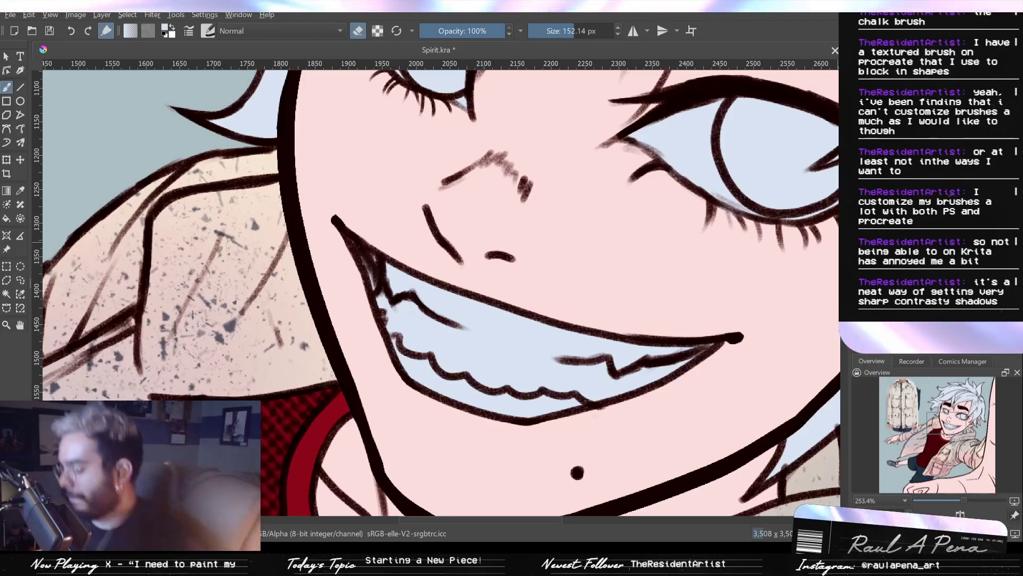
key(2)
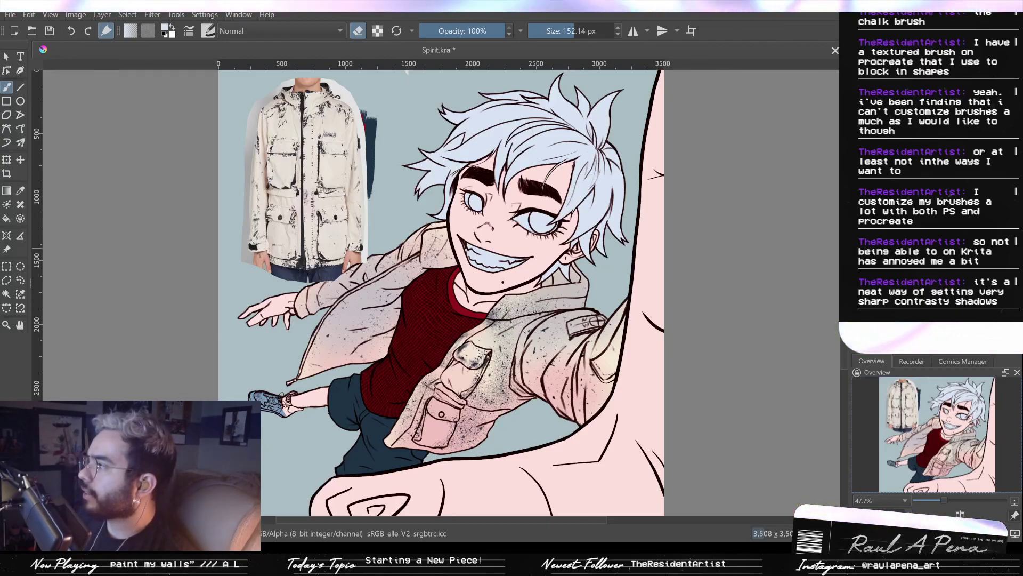
Hide the reference photo, sample the orange-red swatch and fill the larger eye's iris with it at 110.26 px
key(e)
key(p)
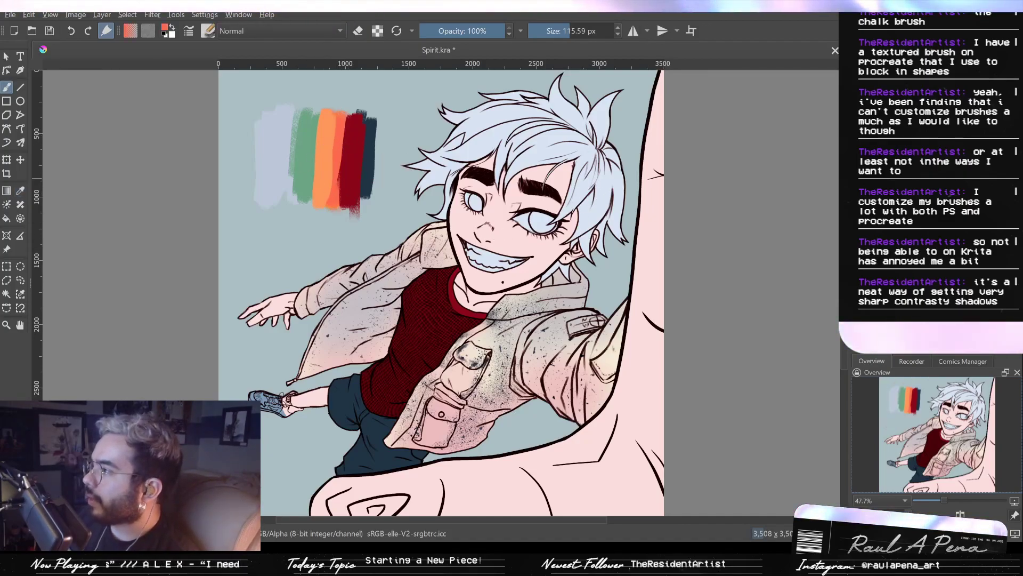
drag(530, 264, 549, 196)
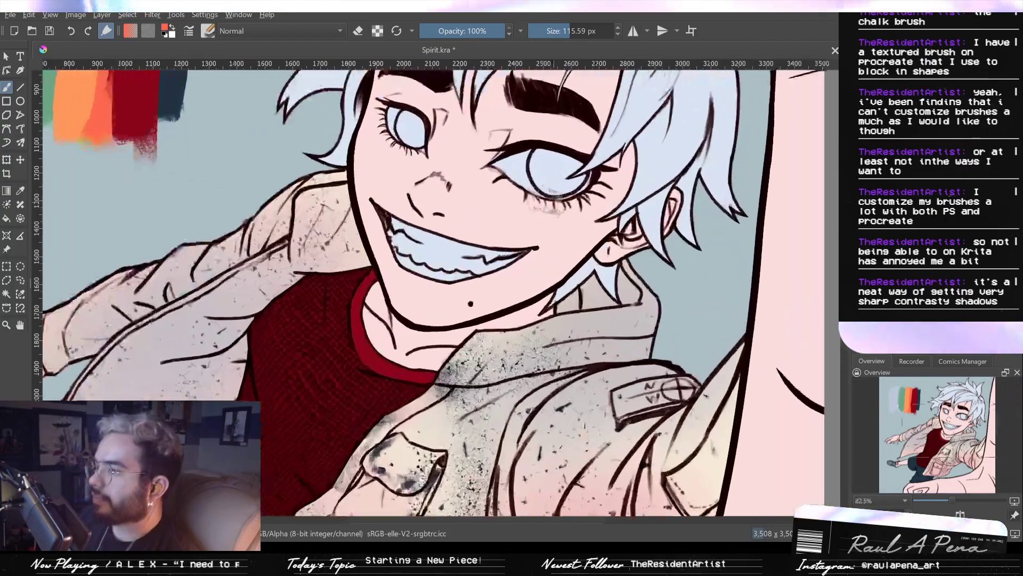
mouse_move(587, 299)
mouse_down()
mouse_move(594, 251)
mouse_move(565, 240)
mouse_move(576, 234)
mouse_move(599, 255)
mouse_move(602, 240)
mouse_move(589, 240)
mouse_up()
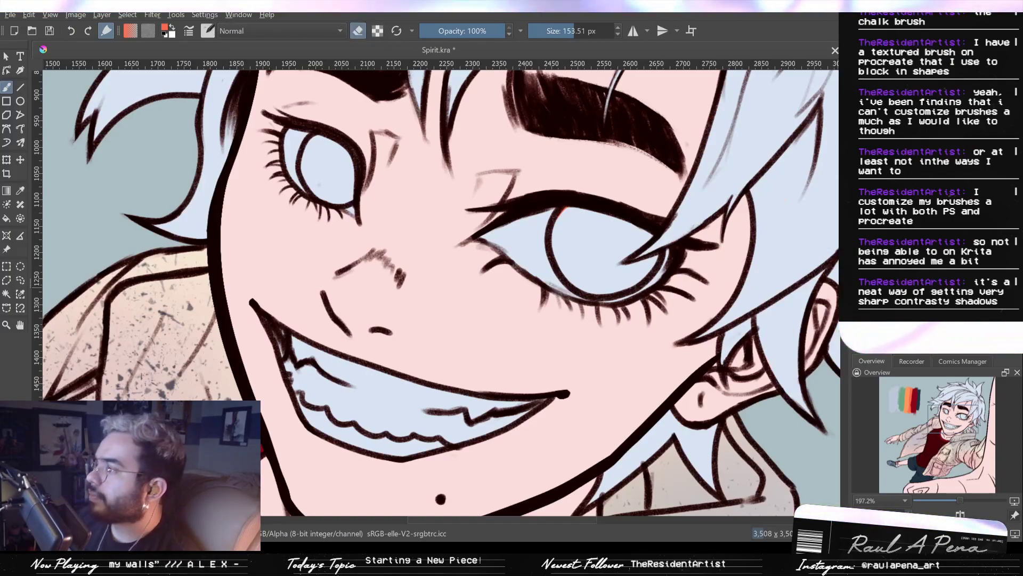
mouse_move(586, 231)
mouse_down()
mouse_move(579, 247)
mouse_move(595, 267)
mouse_up()
key(ctrl+z)
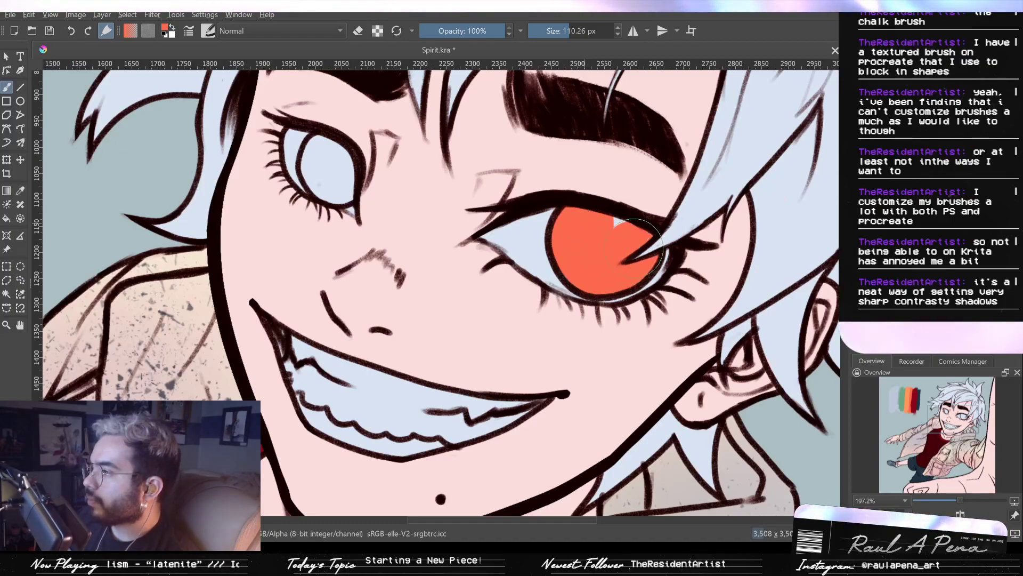
drag(630, 245, 622, 236)
Fill the smaller eye's iris with the same orange-red, reducing the brush to 64.19 px for its edges
drag(403, 207, 483, 273)
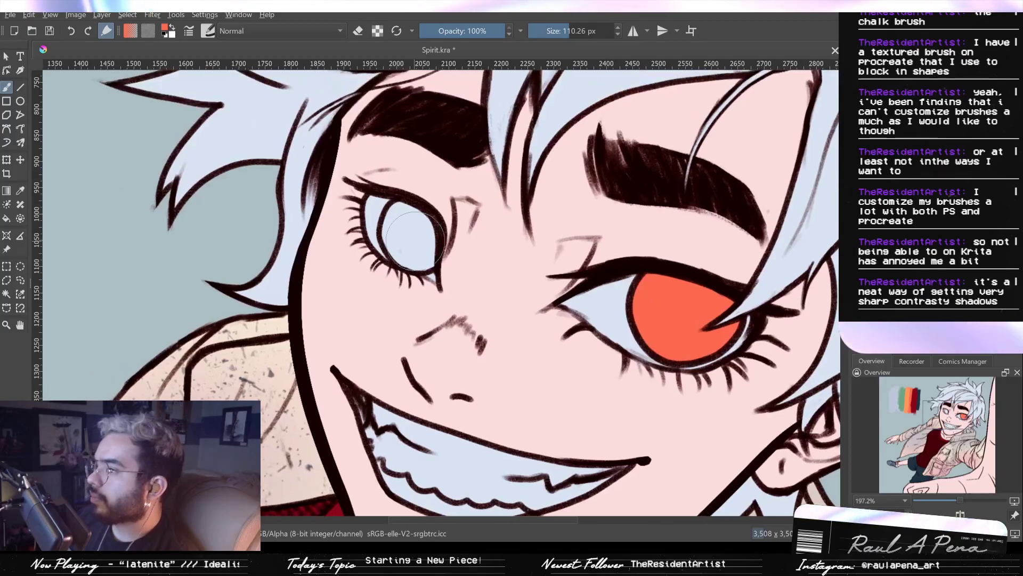
drag(412, 229, 414, 234)
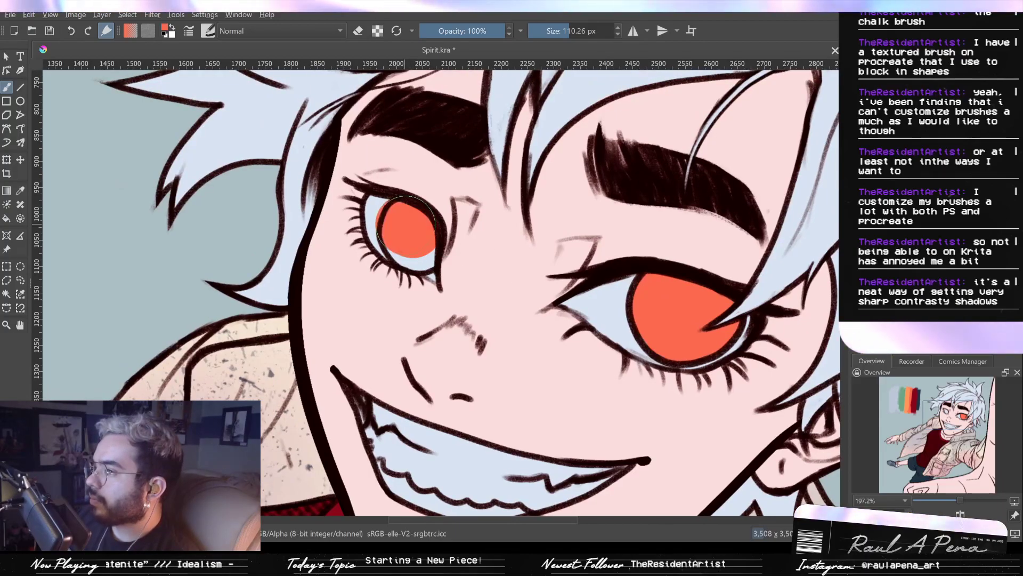
scroll(416, 239, up, 2)
mouse_move(421, 231)
shift+mouse_down()
mouse_move(394, 231)
mouse_move(398, 252)
mouse_move(423, 261)
shift+mouse_up()
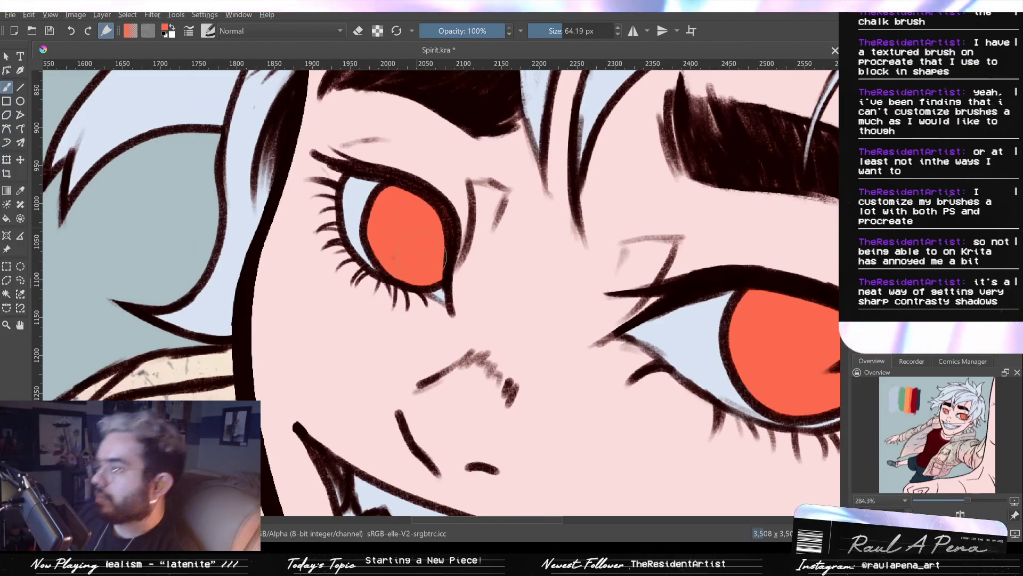
Sample the hair's pale blue and clean up the strand tip crossing the larger eye with a 4.02 px brush
scroll(421, 251, down, 5)
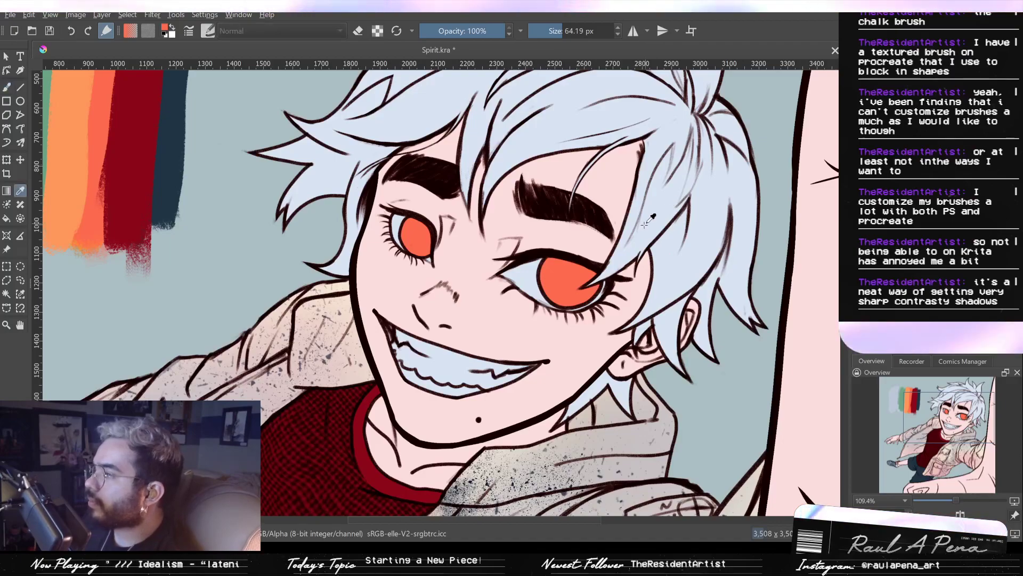
drag(628, 257, 709, 158)
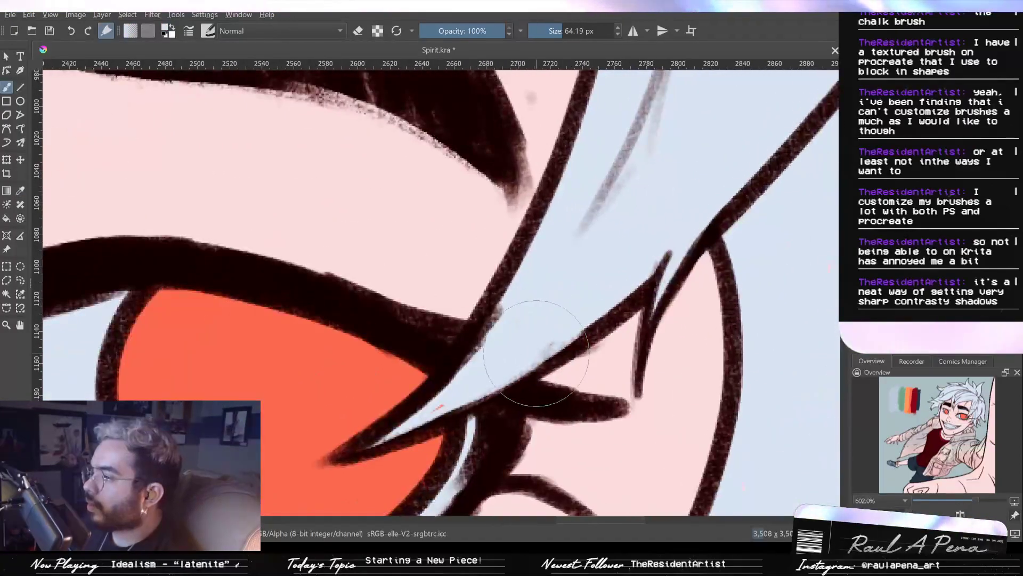
scroll(446, 362, up, 3)
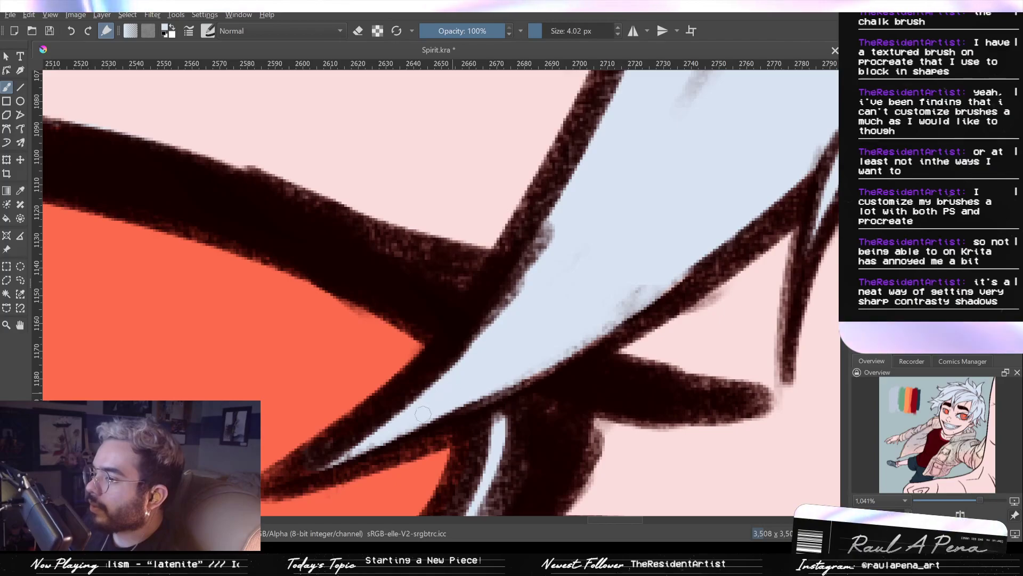
scroll(422, 412, down, 10)
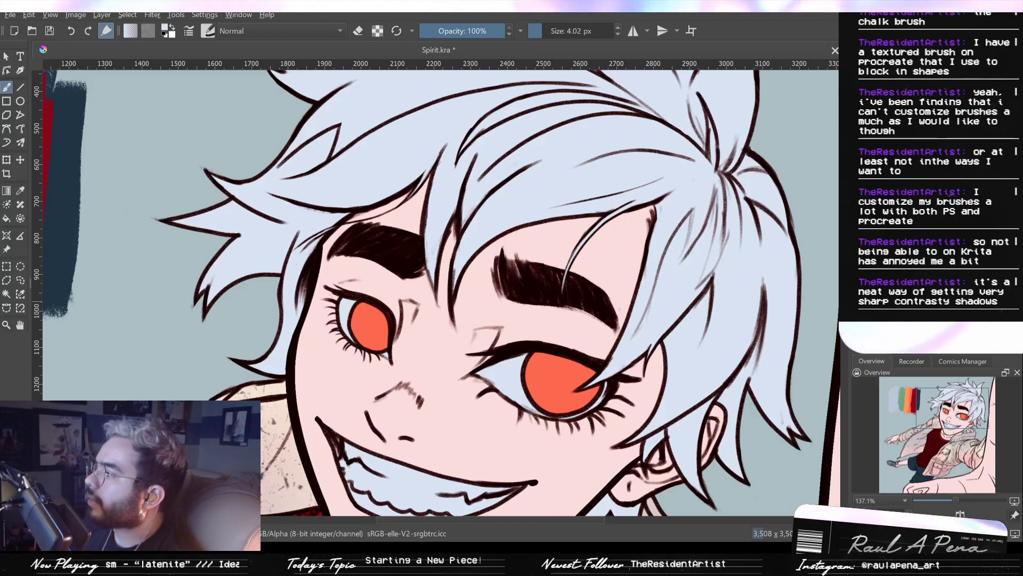
Paint the narrow gap at the mouth corner below the smaller eye in muted red, enlarging the brush from 4.09 to 15.85 px
mouse_move(506, 413)
mouse_down()
mouse_move(514, 400)
mouse_move(454, 443)
mouse_move(673, 266)
mouse_up()
drag(602, 304, 602, 278)
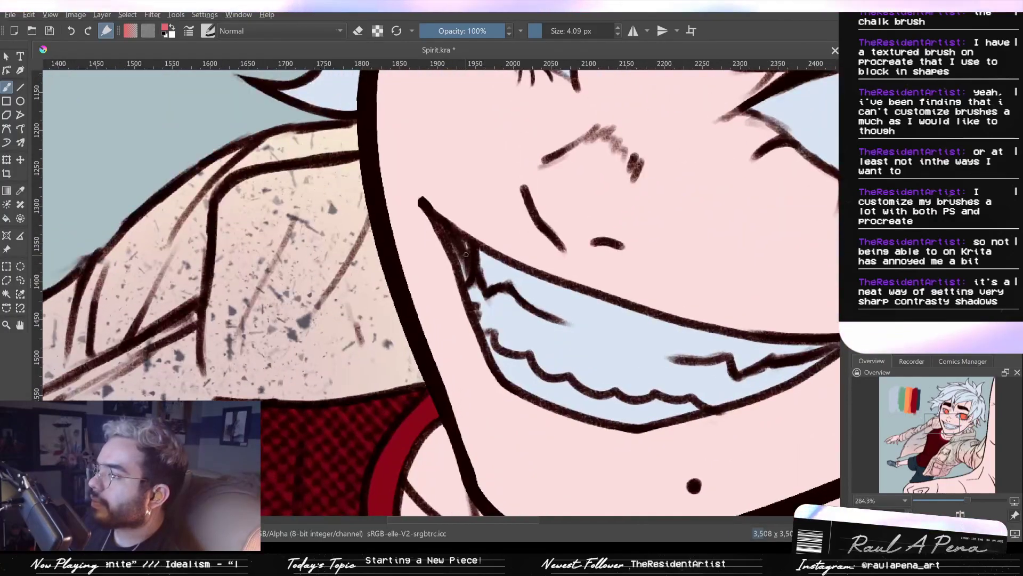
drag(466, 248, 463, 261)
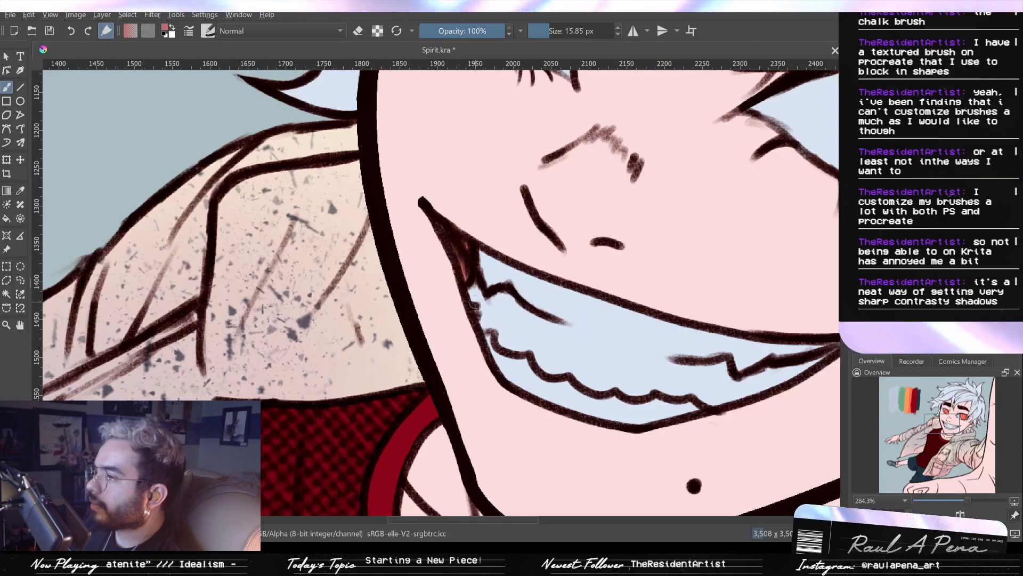
Paint the lower gums muted red at 85.65 px and erase the overflow from the teeth with a 49.09 px eraser
mouse_move(487, 339)
mouse_down()
mouse_move(524, 381)
mouse_move(526, 356)
mouse_move(628, 401)
mouse_move(759, 387)
mouse_move(672, 375)
mouse_up()
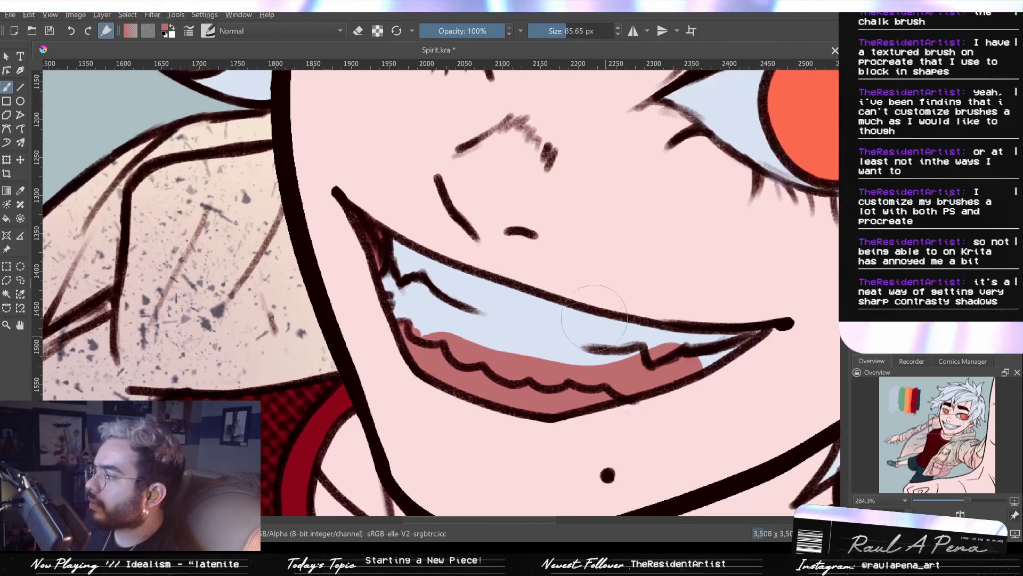
click(358, 31)
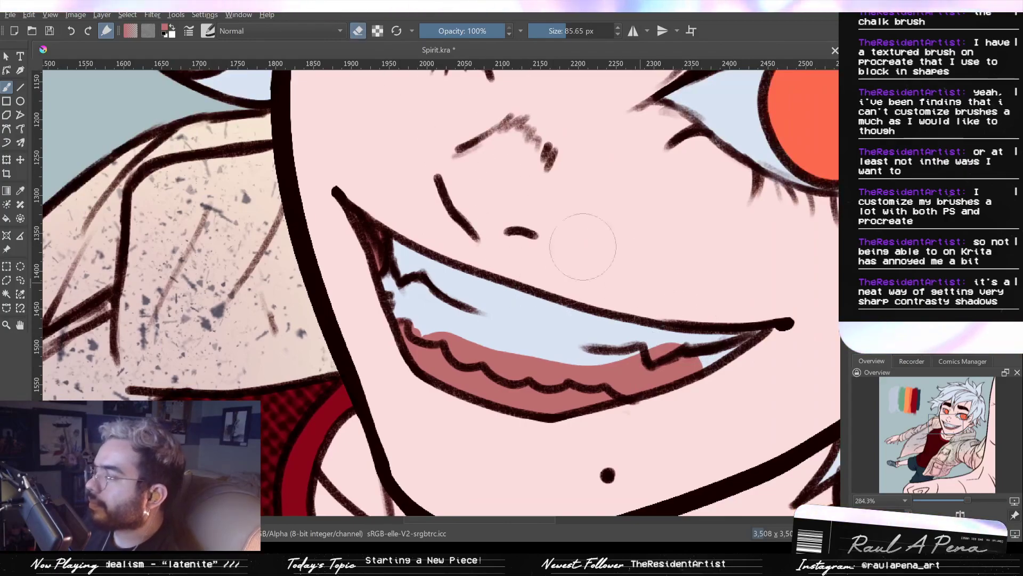
mouse_move(659, 326)
mouse_down()
mouse_move(612, 326)
mouse_move(538, 325)
mouse_move(550, 329)
mouse_move(565, 305)
mouse_move(556, 330)
mouse_move(504, 347)
mouse_move(549, 369)
mouse_move(496, 357)
mouse_up()
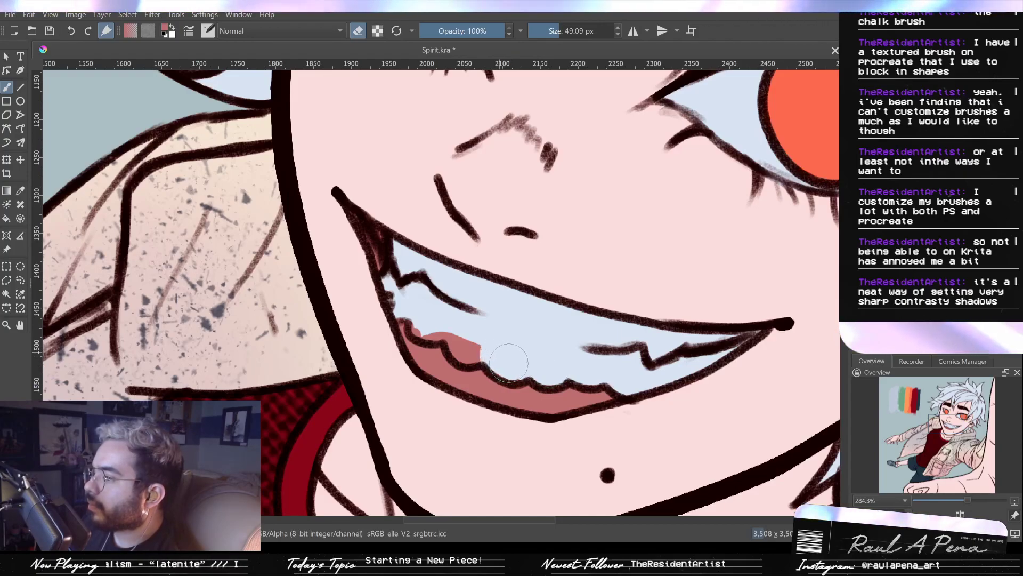
drag(482, 353, 431, 322)
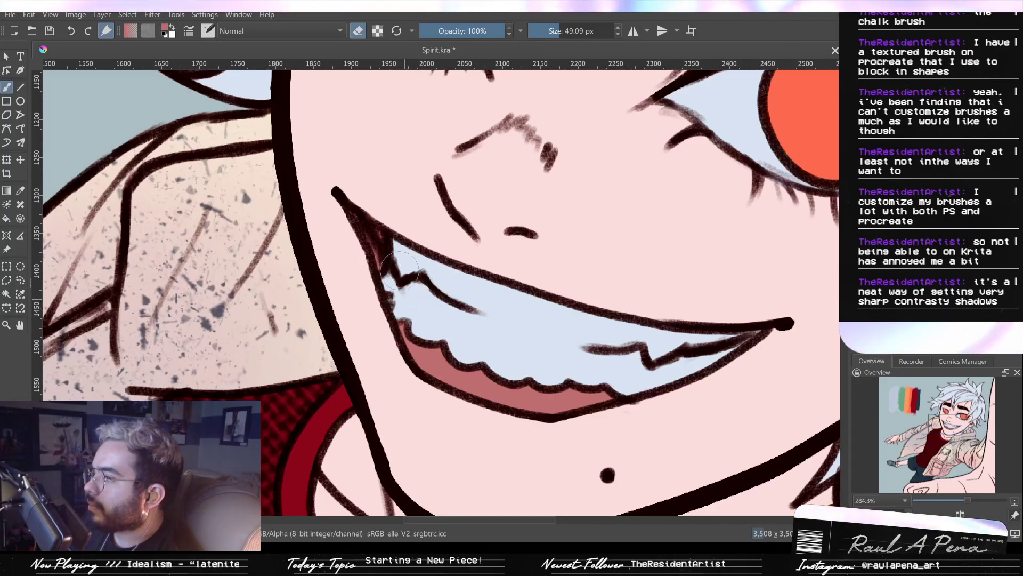
Switch to a soft airbrush and lay a broad red blush over the upper face and ear, reducing the brush from 995.87 to 641.16 px
scroll(438, 243, down, 4)
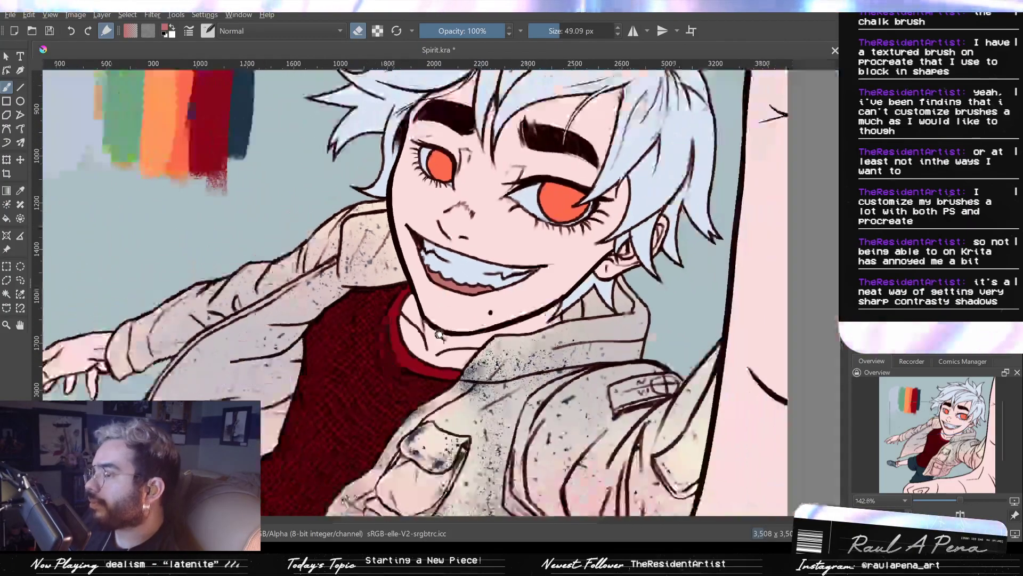
scroll(438, 244, up, 3)
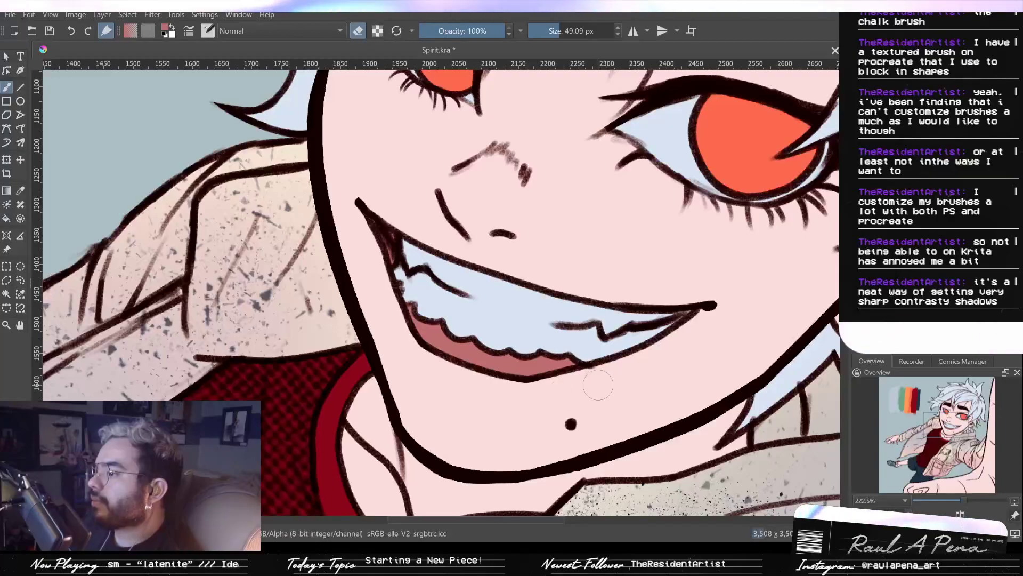
scroll(535, 400, down, 5)
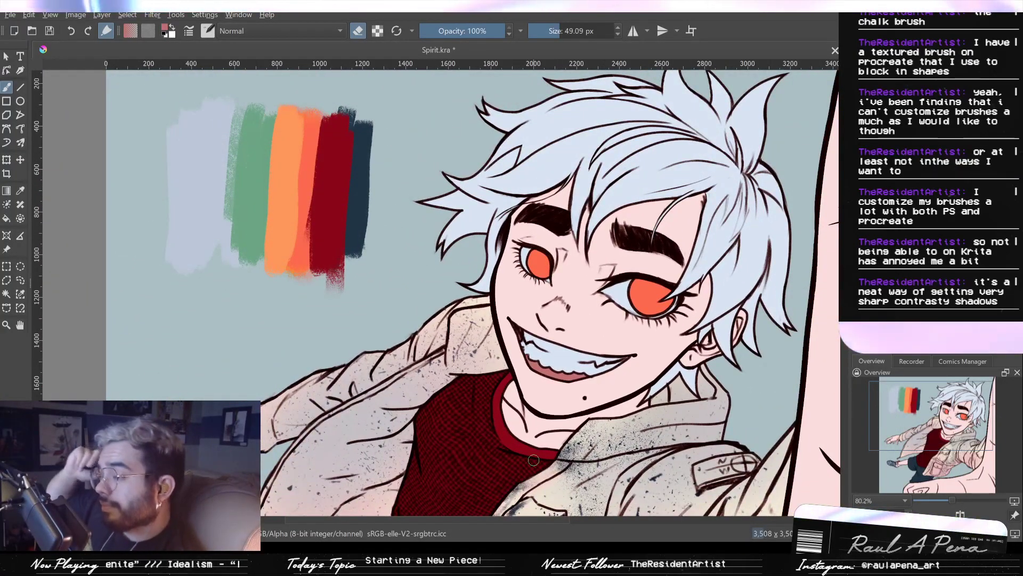
scroll(472, 319, down, 3)
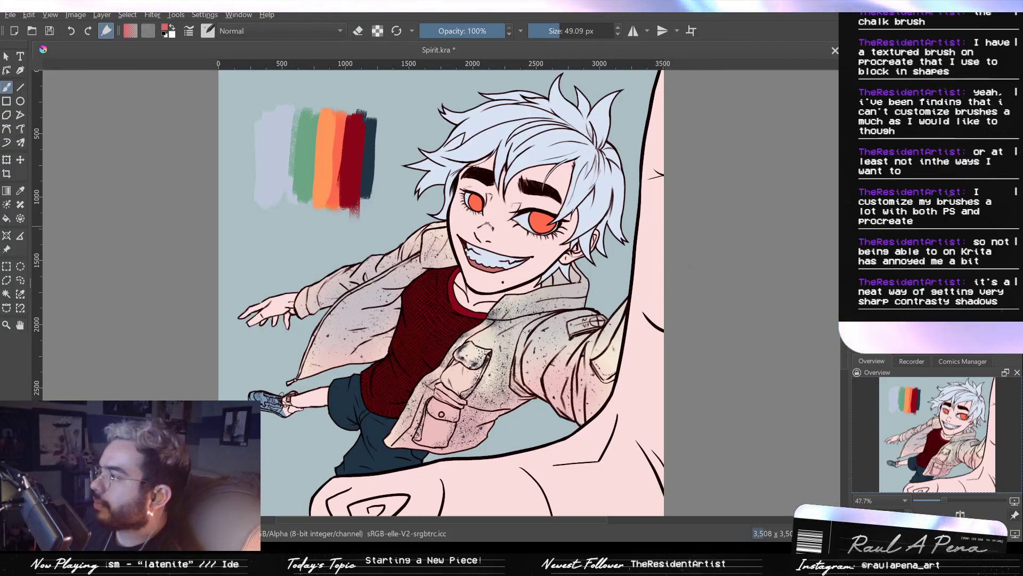
key(slash)
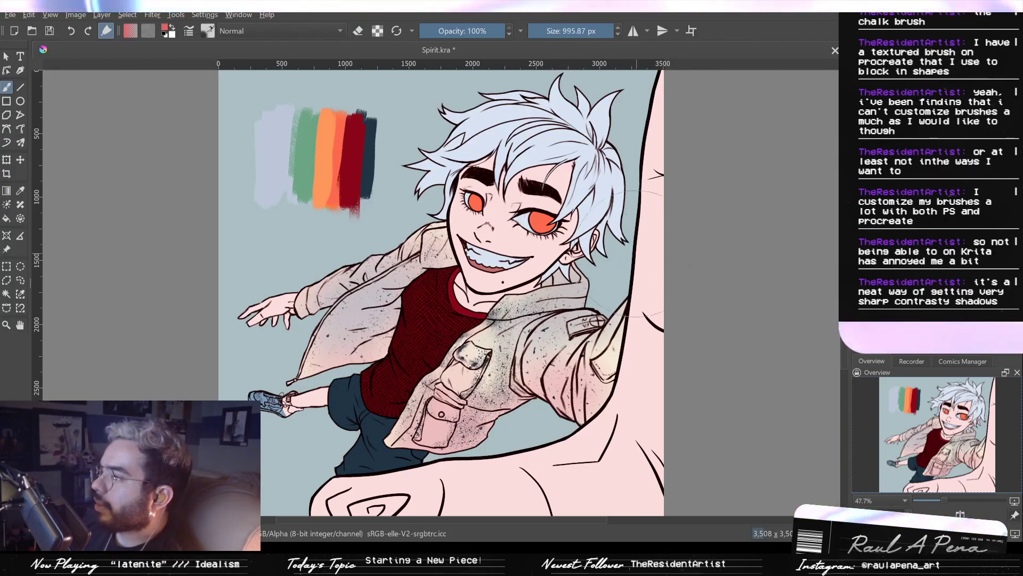
mouse_move(639, 249)
mouse_down()
mouse_move(638, 235)
mouse_move(401, 245)
mouse_up()
key(ctrl+z)
drag(582, 245, 586, 240)
key(ctrl+z)
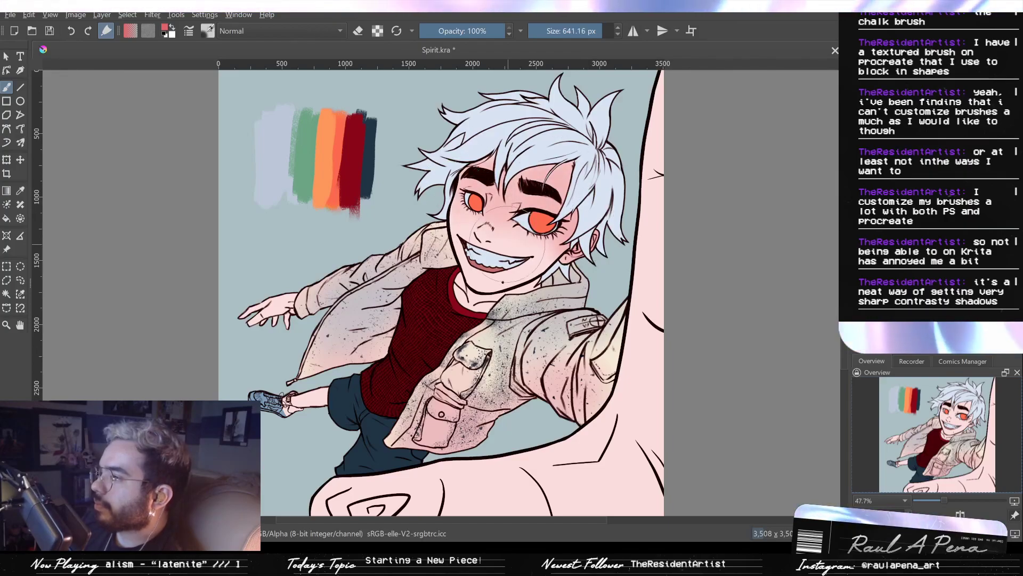
Build up the red blush over the nose bridge and both cheeks with the airbrush at 148.47 and 268.44 px
mouse_move(501, 253)
ctrl+mouse_down()
mouse_move(471, 272)
mouse_move(494, 268)
mouse_move(486, 274)
mouse_move(534, 171)
mouse_move(505, 237)
mouse_move(536, 190)
mouse_move(493, 253)
mouse_move(553, 197)
mouse_move(510, 220)
mouse_move(621, 184)
mouse_move(587, 188)
ctrl+mouse_up()
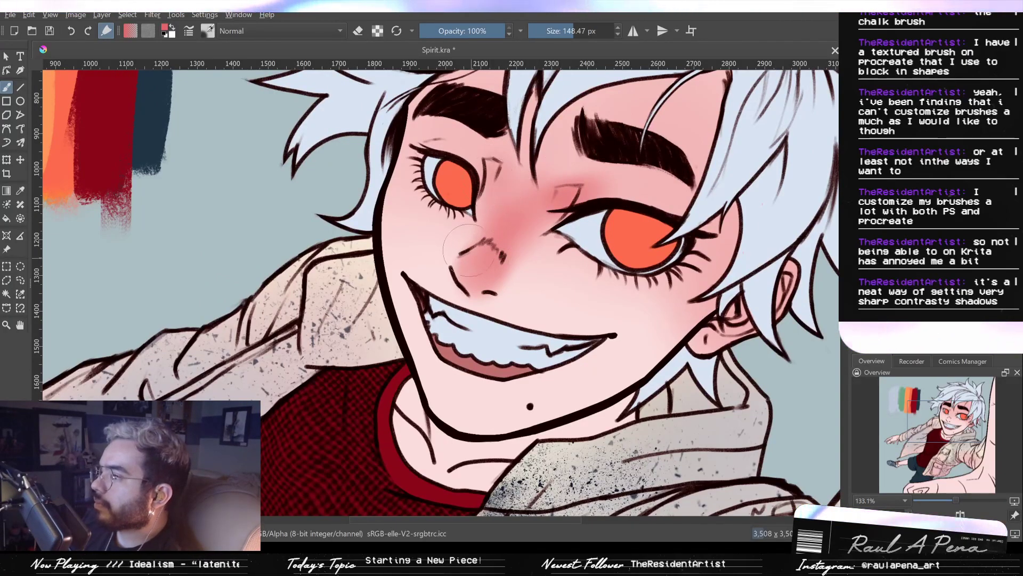
mouse_move(413, 223)
mouse_down()
mouse_move(484, 246)
mouse_move(427, 235)
mouse_up()
mouse_move(586, 282)
mouse_down()
mouse_move(549, 267)
mouse_move(649, 298)
mouse_up()
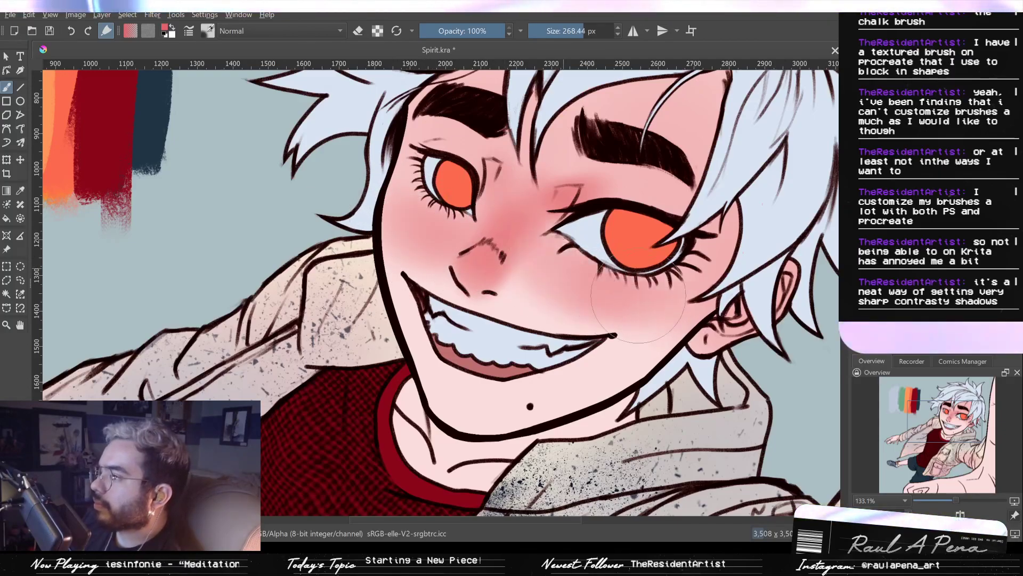
Airbrush a soft red tint along the lower edge of the mouth with a brush of about 60 px
mouse_move(464, 370)
mouse_down()
mouse_move(445, 353)
mouse_move(373, 346)
mouse_up()
key(ctrl+z)
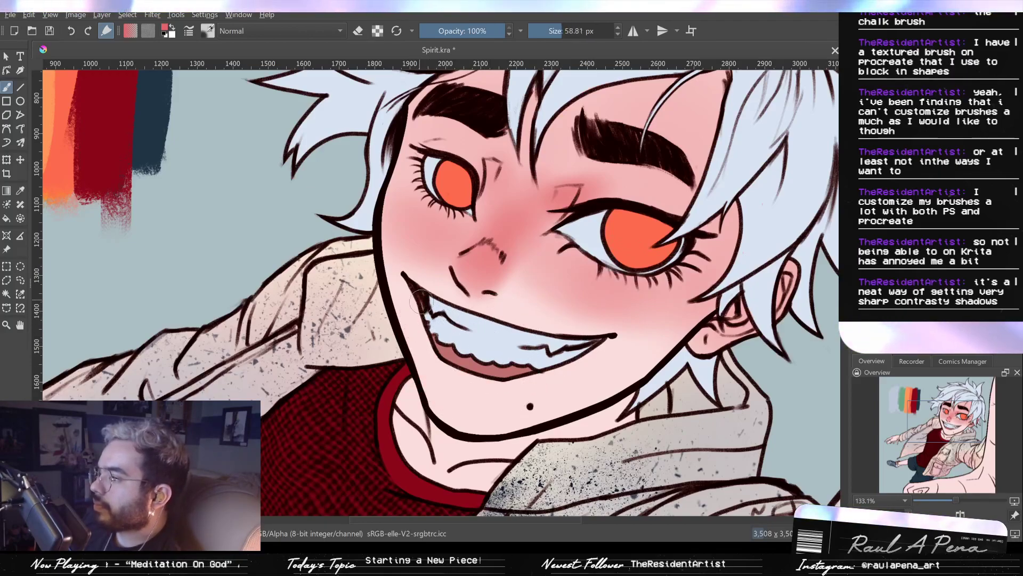
mouse_move(418, 298)
mouse_down()
mouse_move(442, 316)
mouse_move(418, 294)
mouse_move(444, 366)
mouse_move(420, 302)
mouse_move(456, 370)
mouse_move(424, 315)
mouse_move(439, 341)
mouse_move(489, 380)
mouse_move(470, 376)
mouse_move(523, 374)
mouse_move(456, 374)
mouse_move(539, 369)
mouse_up()
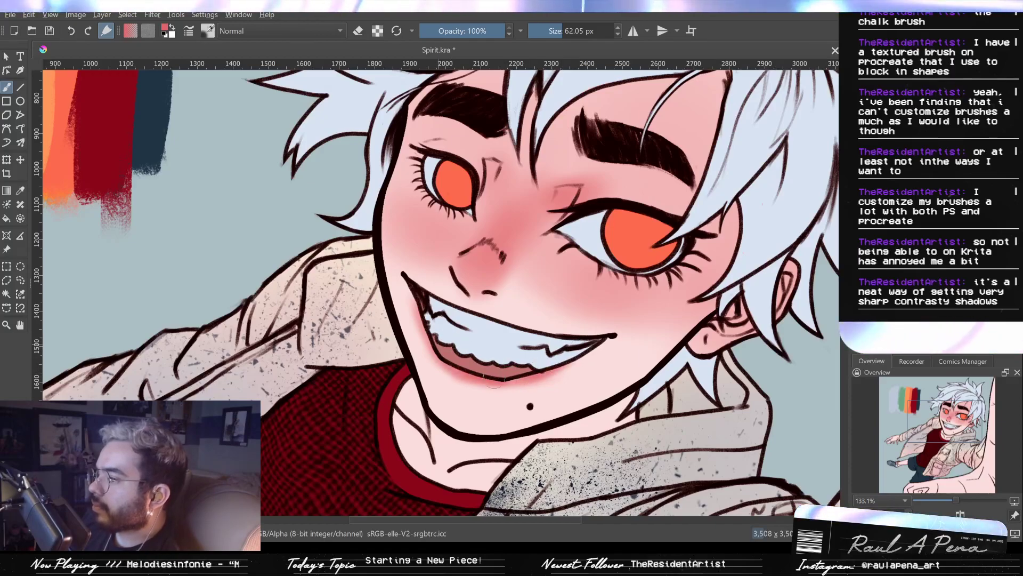
drag(510, 347, 448, 373)
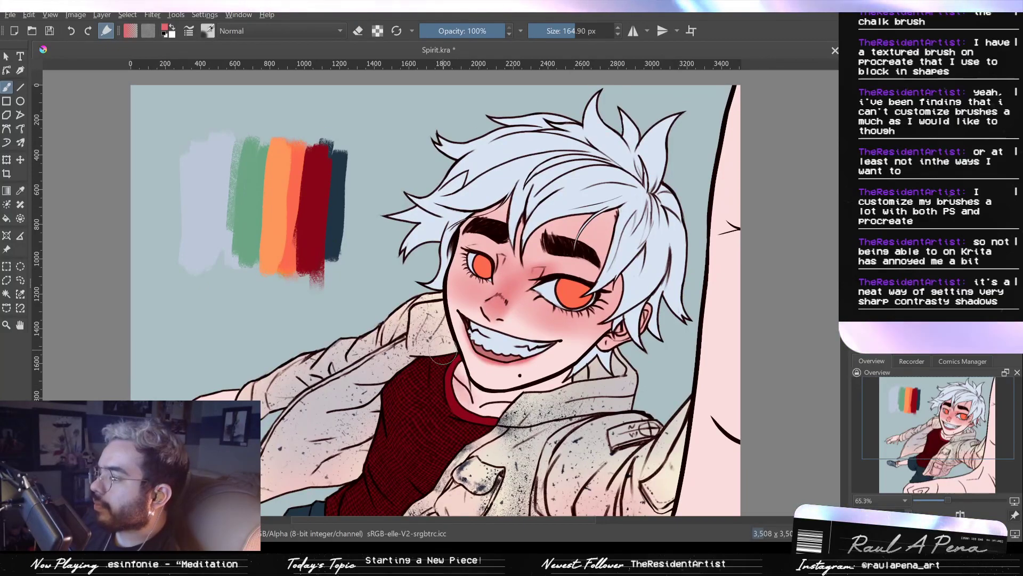
Airbrush soft red blush onto the outstretched distant hand and the bare leg, starting with the 164.90 px brush
drag(538, 398, 692, 335)
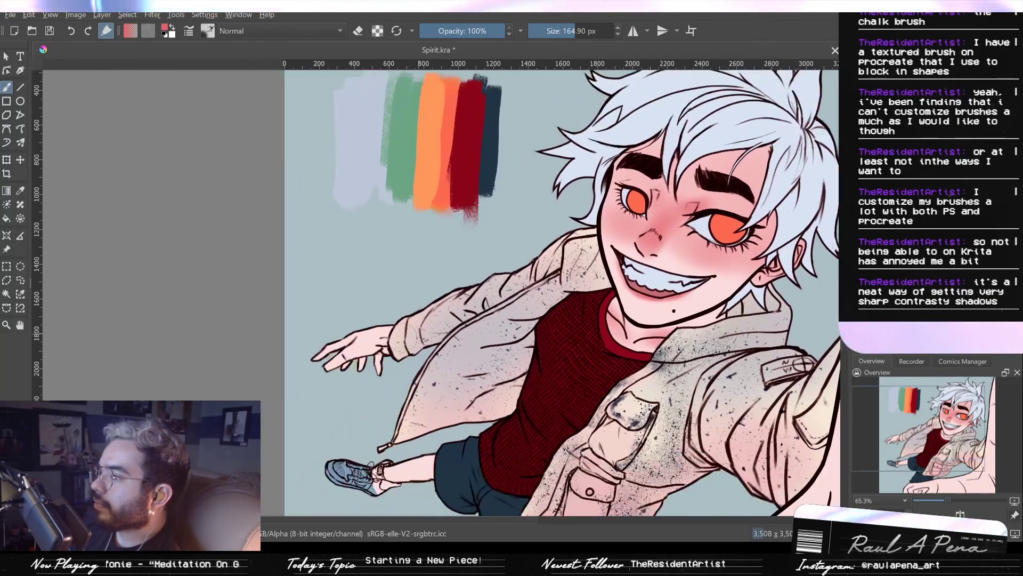
drag(342, 346, 504, 346)
mouse_move(331, 353)
mouse_down()
mouse_move(314, 344)
mouse_move(326, 351)
mouse_up()
mouse_move(369, 449)
mouse_down()
mouse_move(343, 363)
mouse_move(369, 406)
mouse_up()
drag(456, 421, 359, 311)
mouse_move(429, 461)
mouse_down()
mouse_move(450, 462)
mouse_move(366, 433)
mouse_move(623, 440)
mouse_move(582, 427)
mouse_move(514, 441)
mouse_up()
Undo the heavy 793.02 px shading on the foreground arm and hand and airbrush it again more lightly at 545.20 px
scroll(513, 442, down, 5)
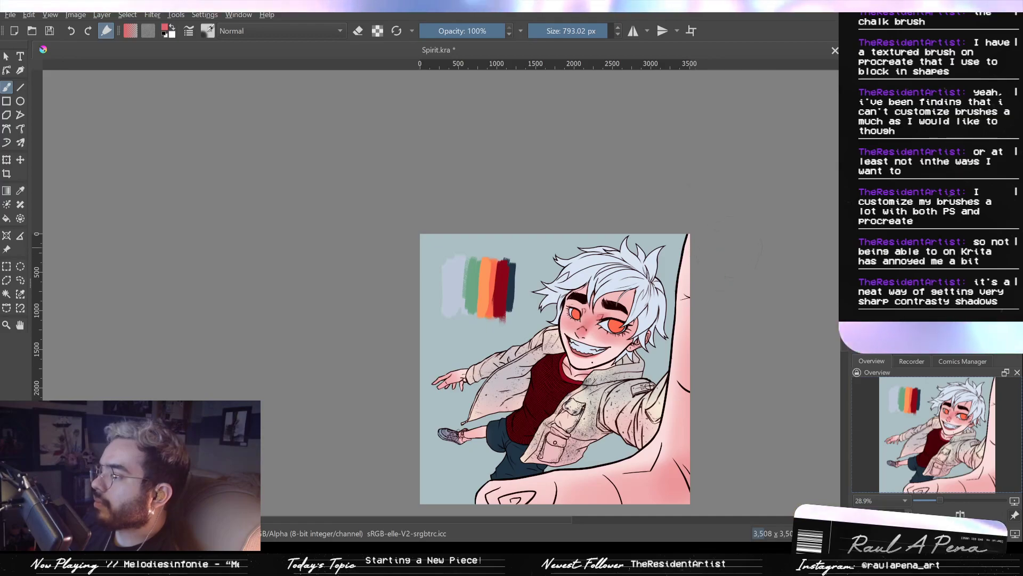
key(ctrl+z)
key(bracketleft)
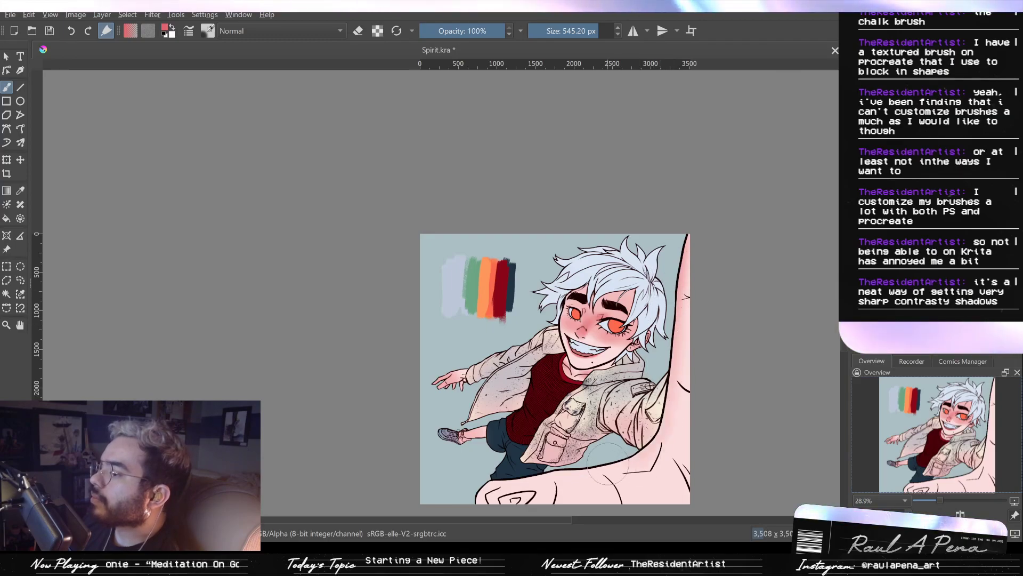
mouse_move(608, 466)
mouse_down()
mouse_move(472, 485)
mouse_move(546, 472)
mouse_move(512, 473)
mouse_up()
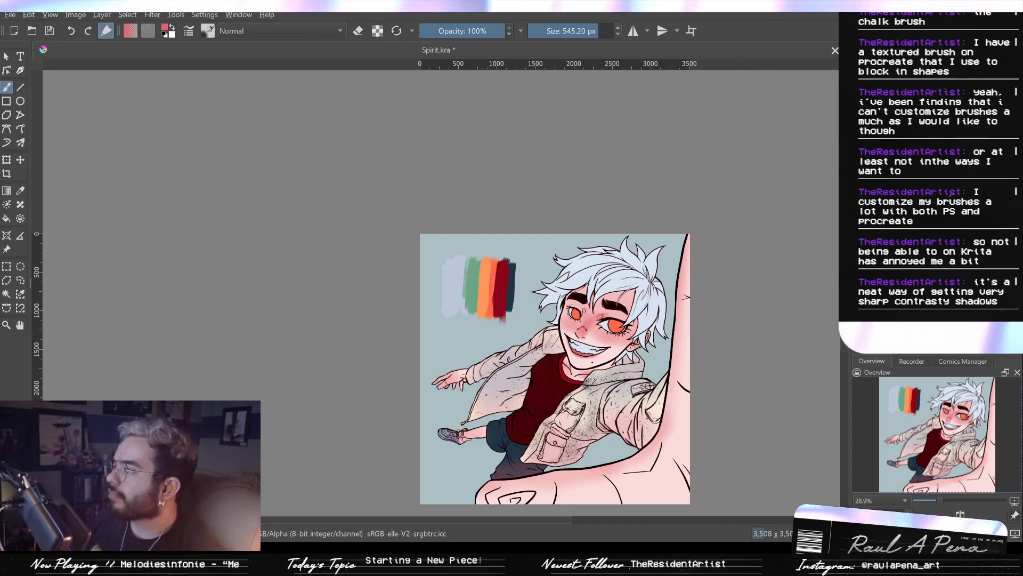
Confine the airbrushed blush to the skin, clearing its tint from the shorts and shoe, and soften its strength
key(ctrl+z)
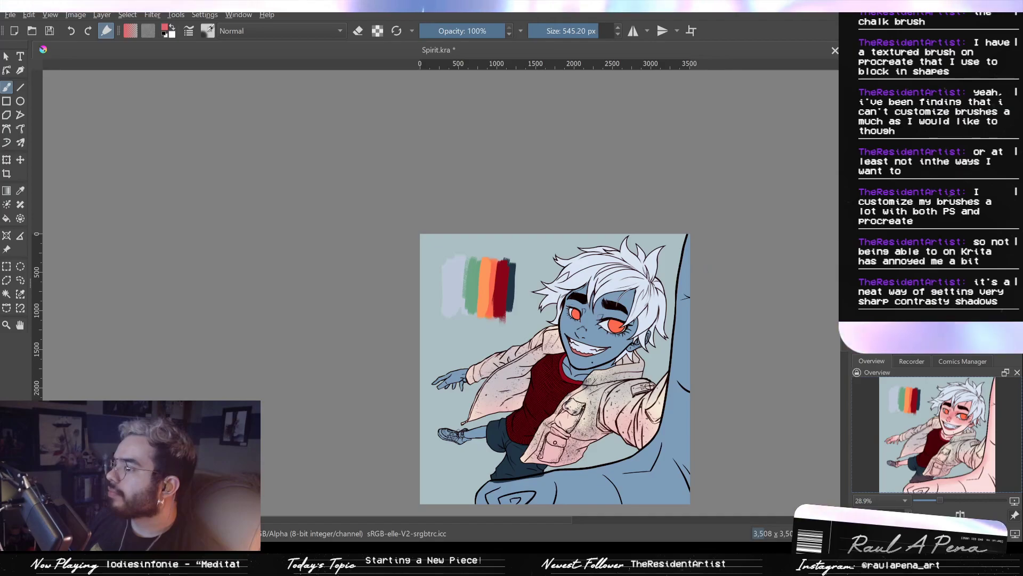
key(ctrl+shift+z)
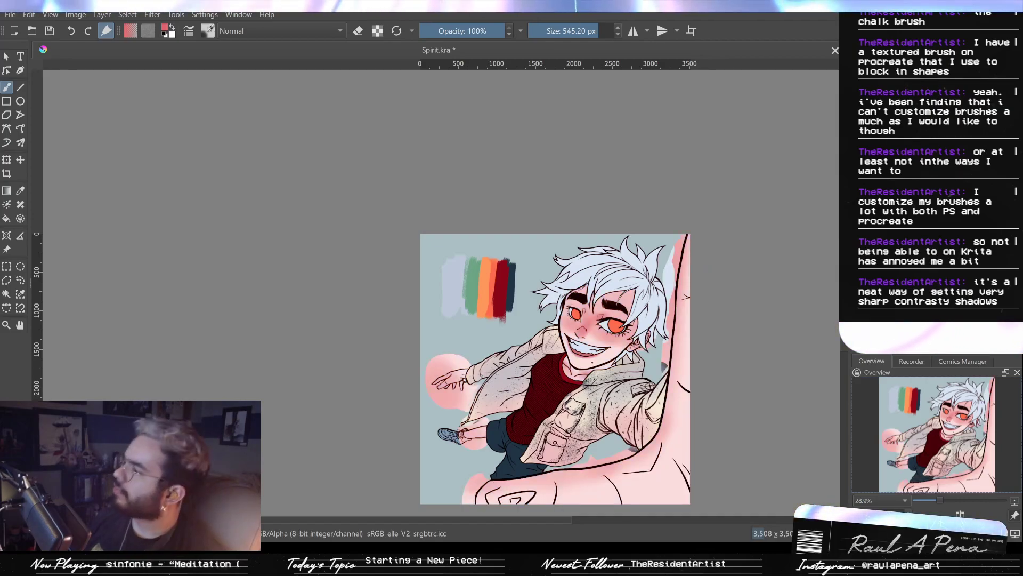
key(ctrl+z)
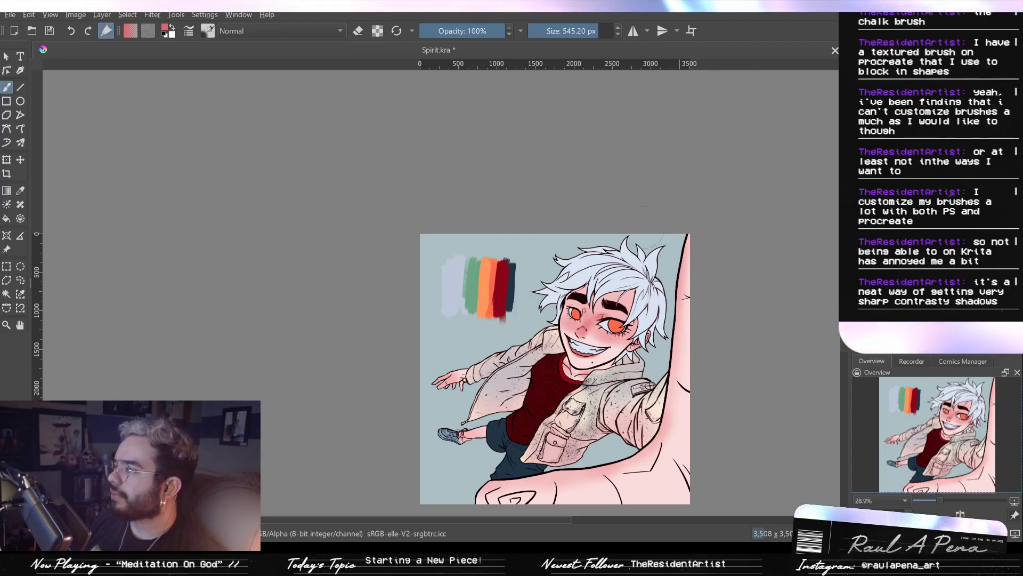
scroll(652, 271, up, 1)
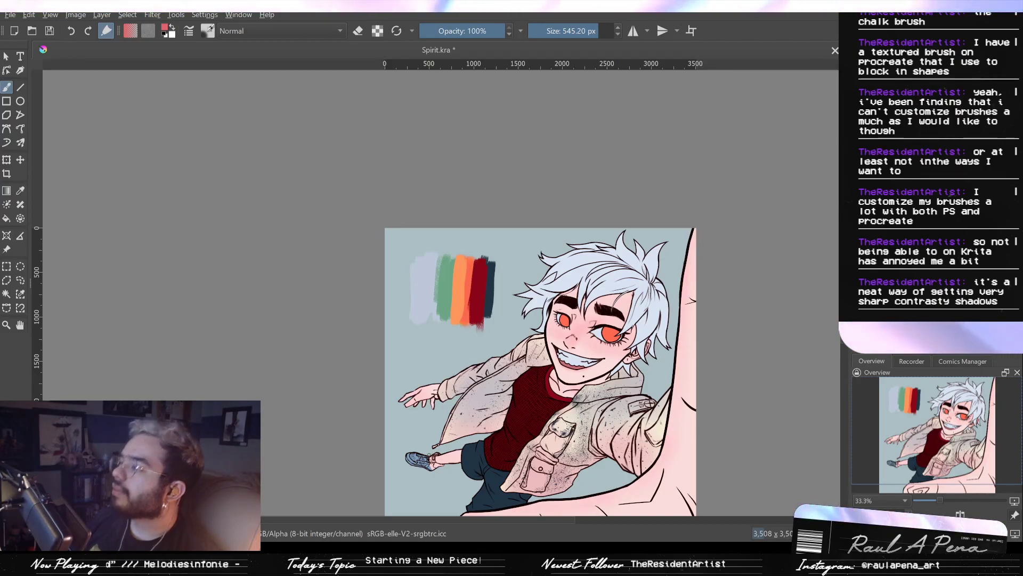
drag(650, 346, 696, 203)
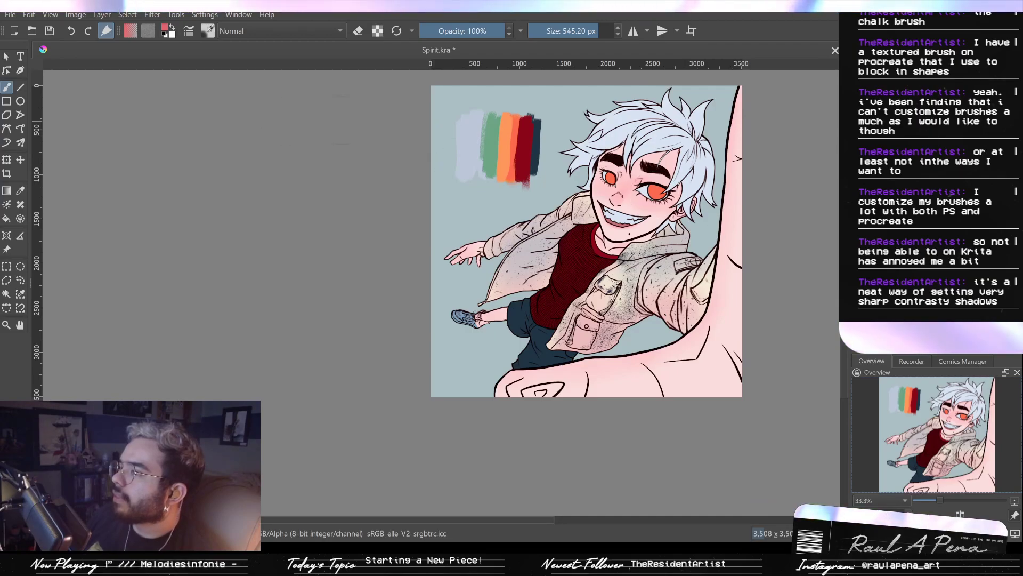
Airbrush sampled green shading over the coat at 545.20 px and soften it with cream sampled from the foreground sleeve
key(p)
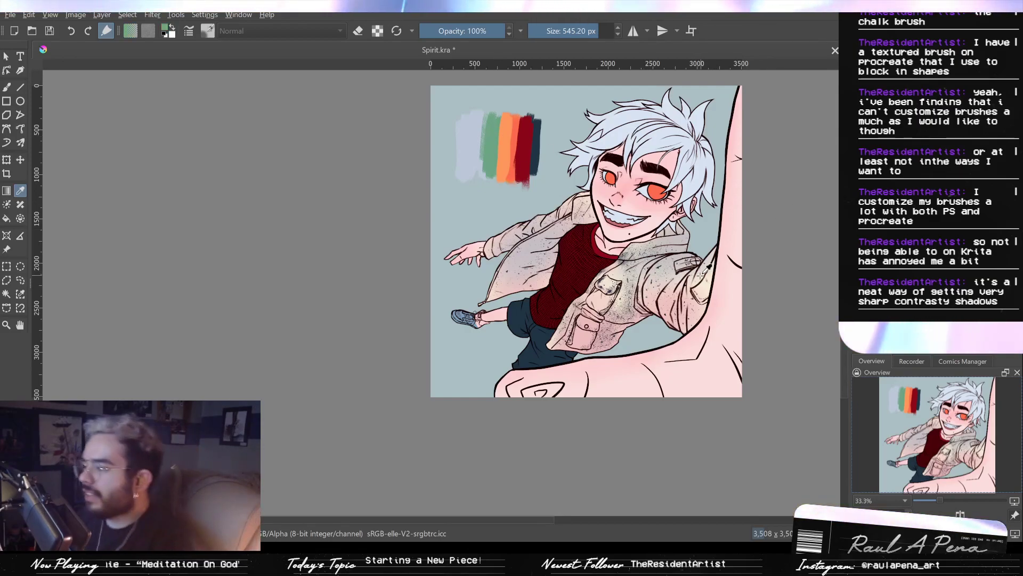
key(b)
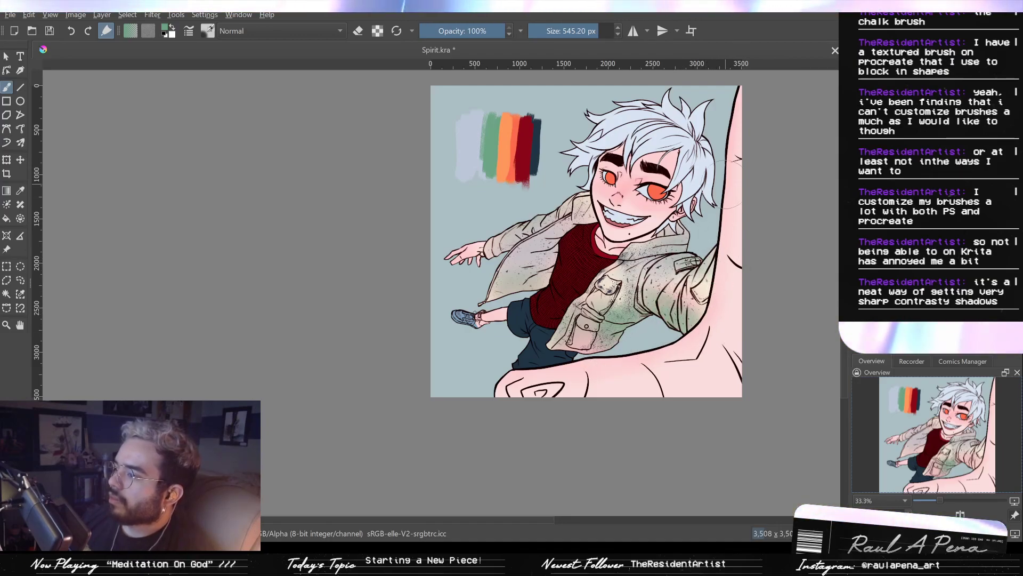
key(p)
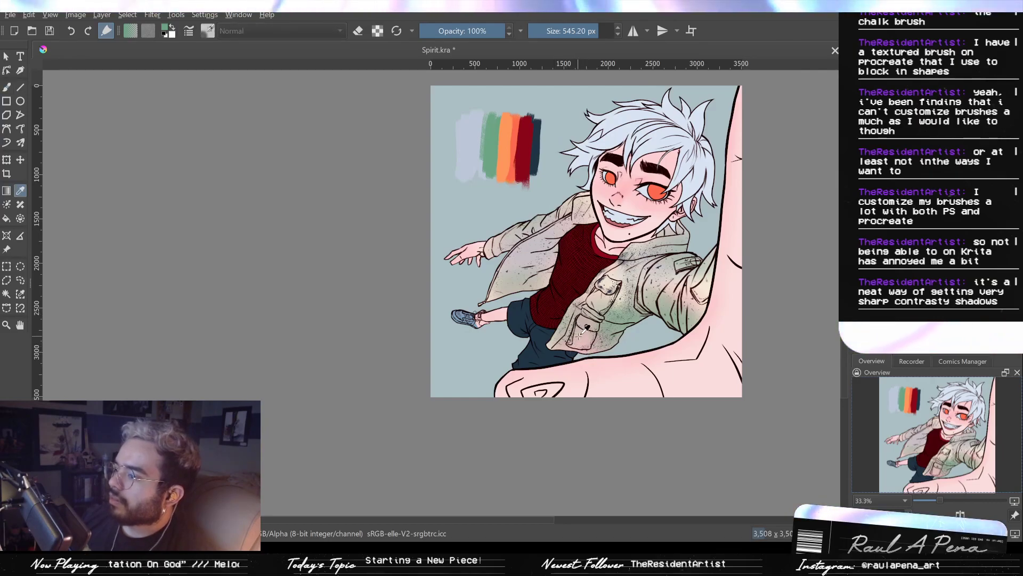
click(707, 289)
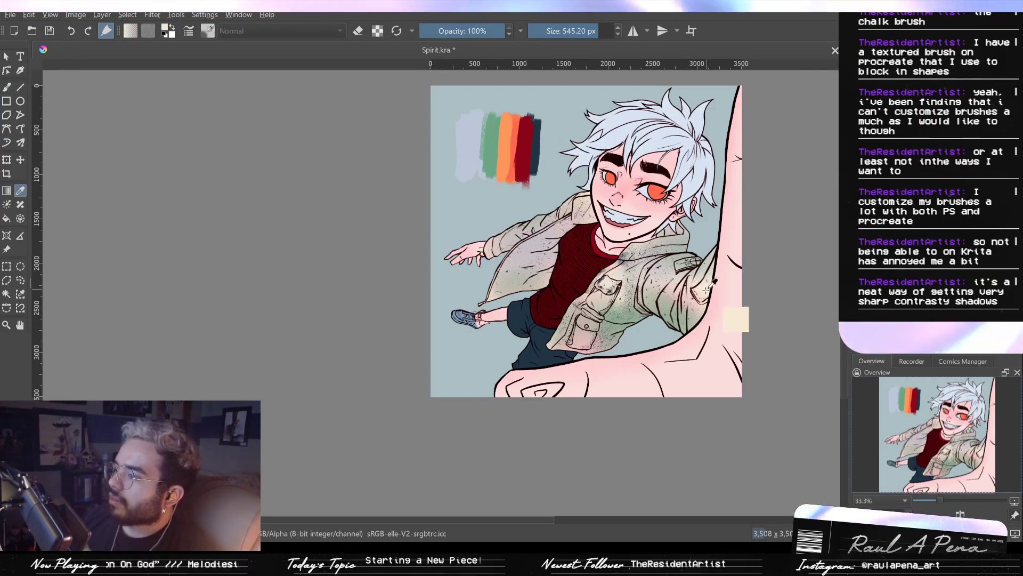
key(b)
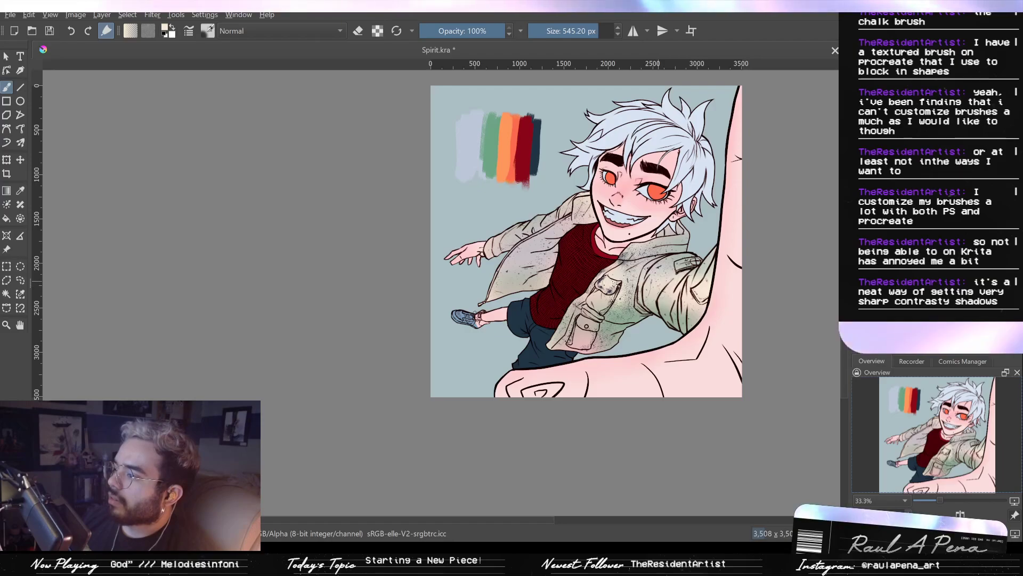
drag(658, 281, 633, 280)
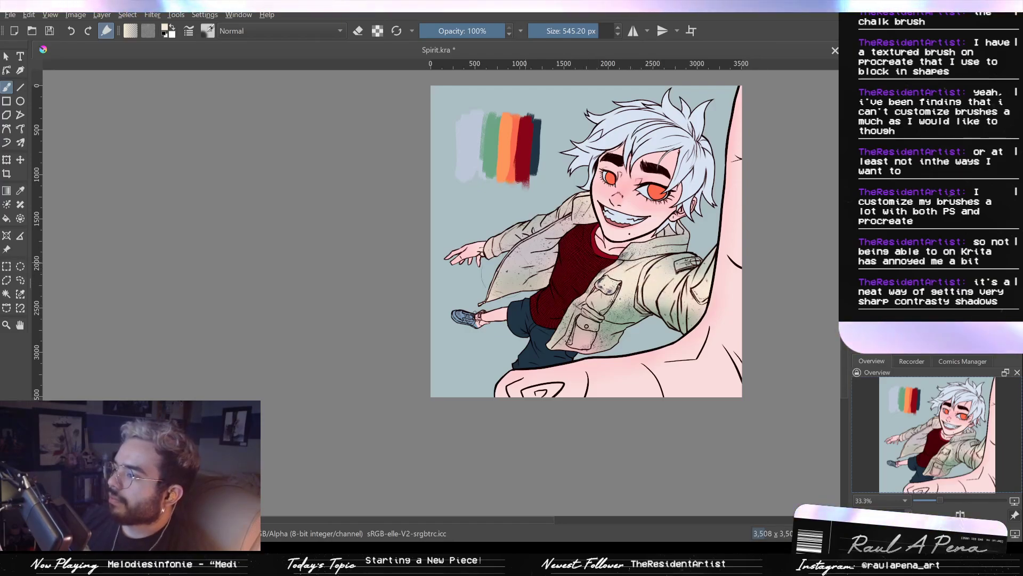
mouse_move(557, 287)
mouse_down()
mouse_move(560, 343)
mouse_move(568, 274)
mouse_up()
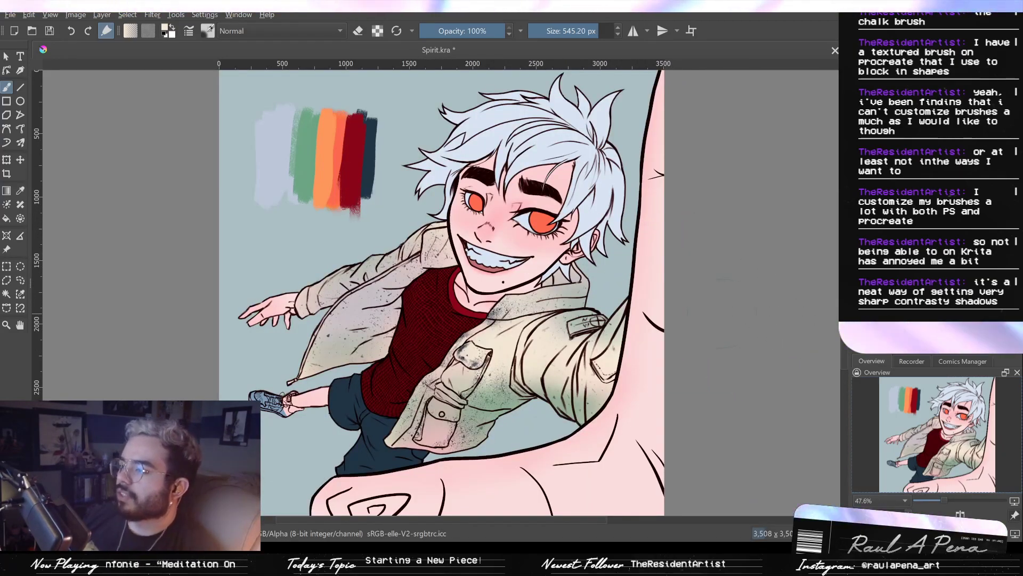